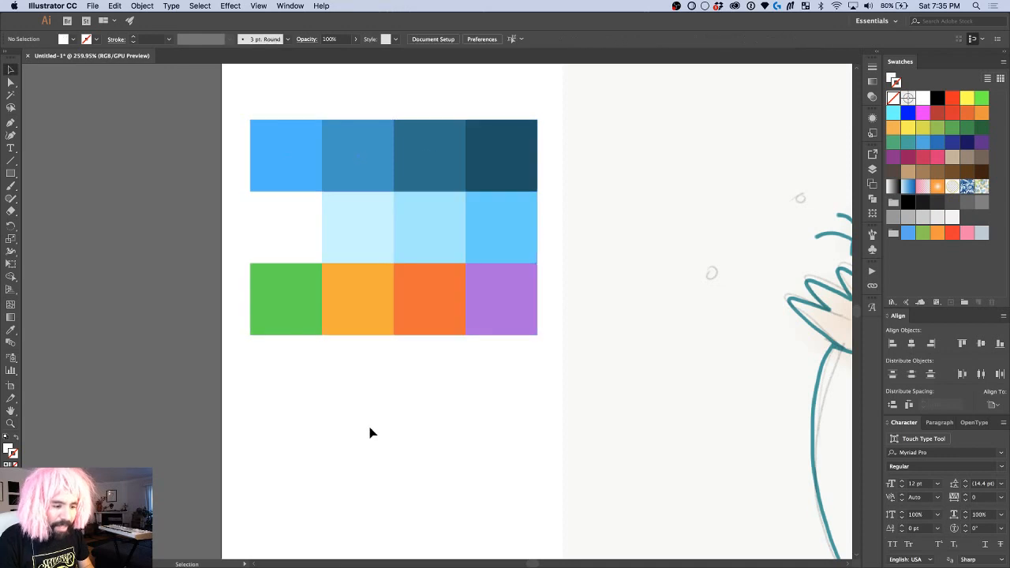
Step: Examine the palette of coloured squares and the full sketch beside it
{"action": "scroll", "coordinate": [417, 371], "scroll_direction": "up", "scroll_amount": 3}
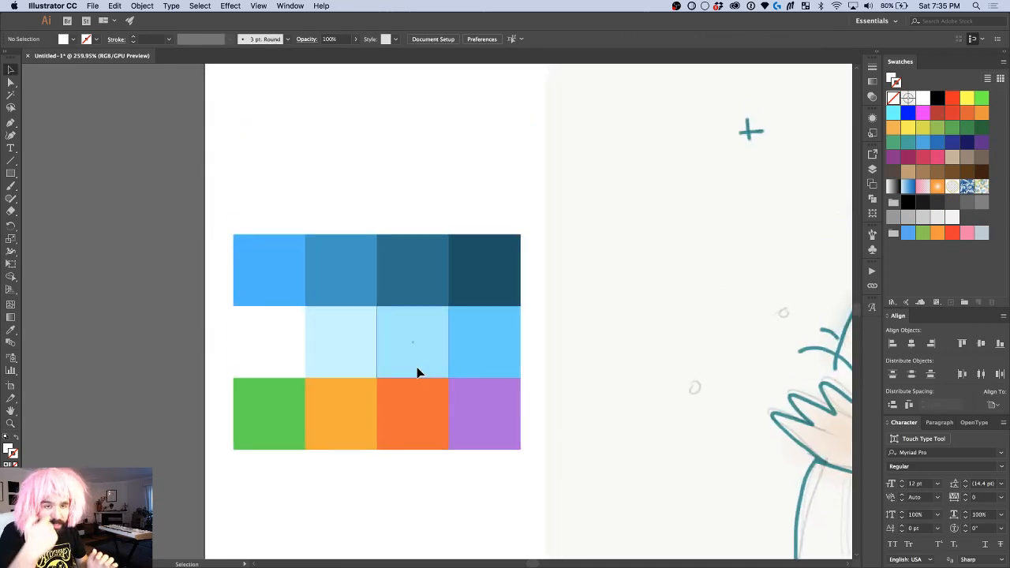
{"action": "left_click", "coordinate": [298, 249]}
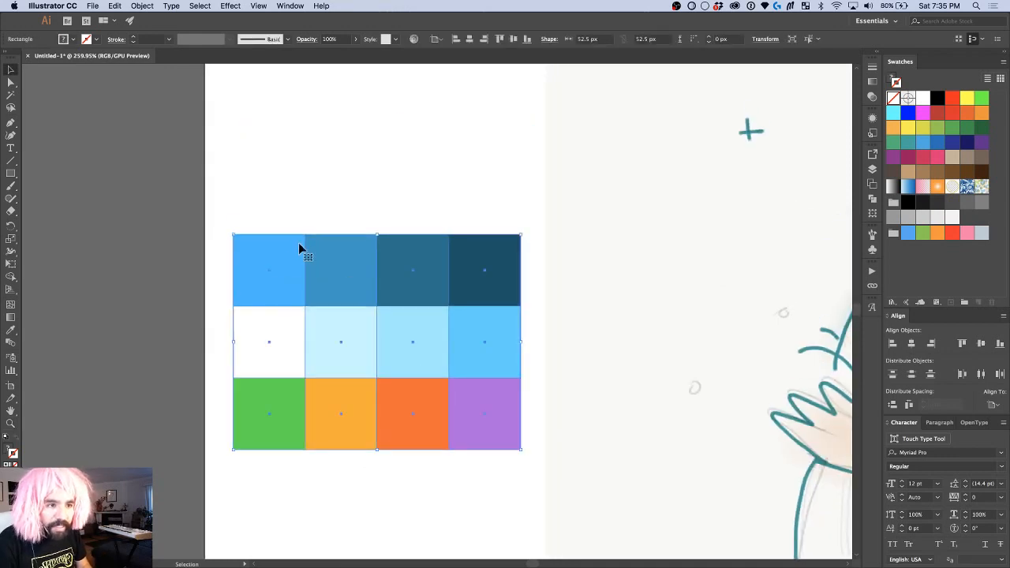
{"action": "left_click", "coordinate": [300, 179]}
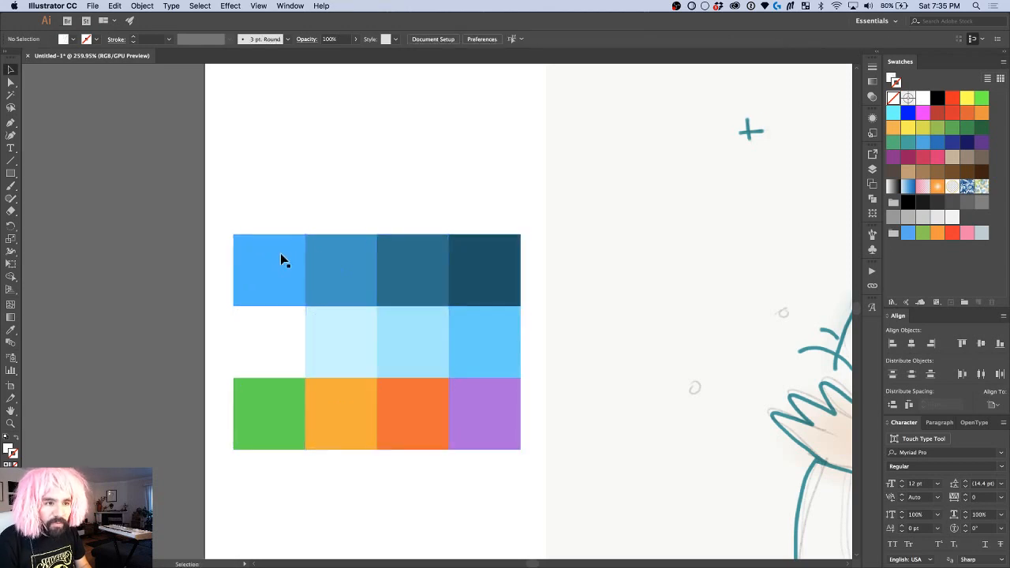
{"action": "left_click", "coordinate": [284, 259]}
{"action": "left_click", "coordinate": [306, 214]}
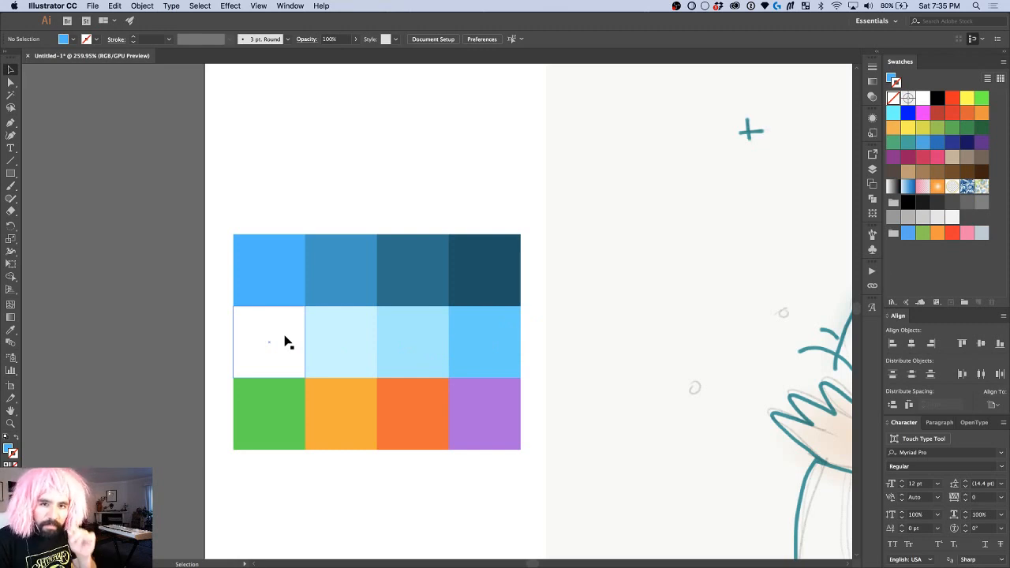
{"action": "scroll", "coordinate": [286, 342], "scroll_direction": "down", "scroll_amount": 5}
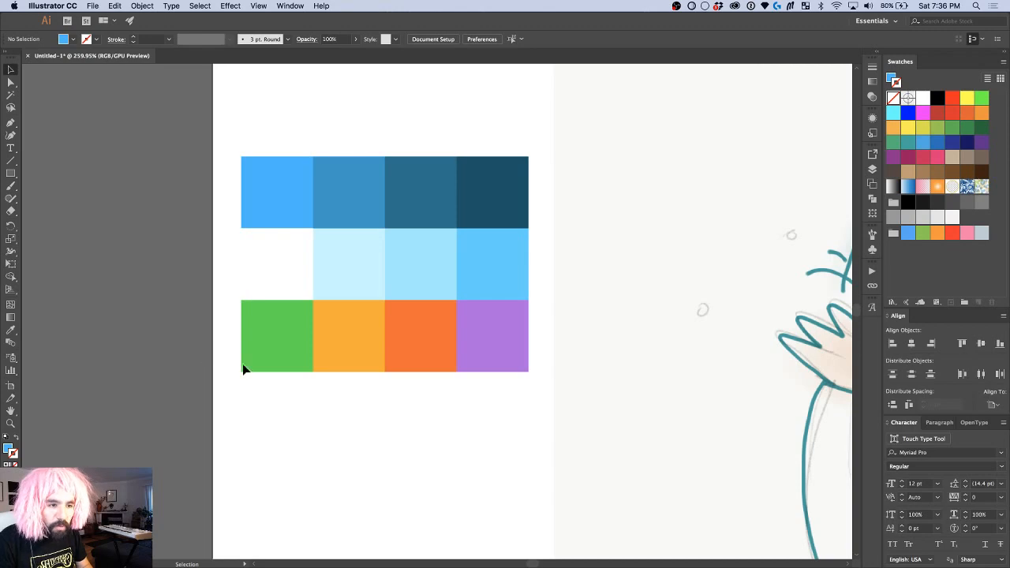
{"action": "key", "text": "super+minus"}
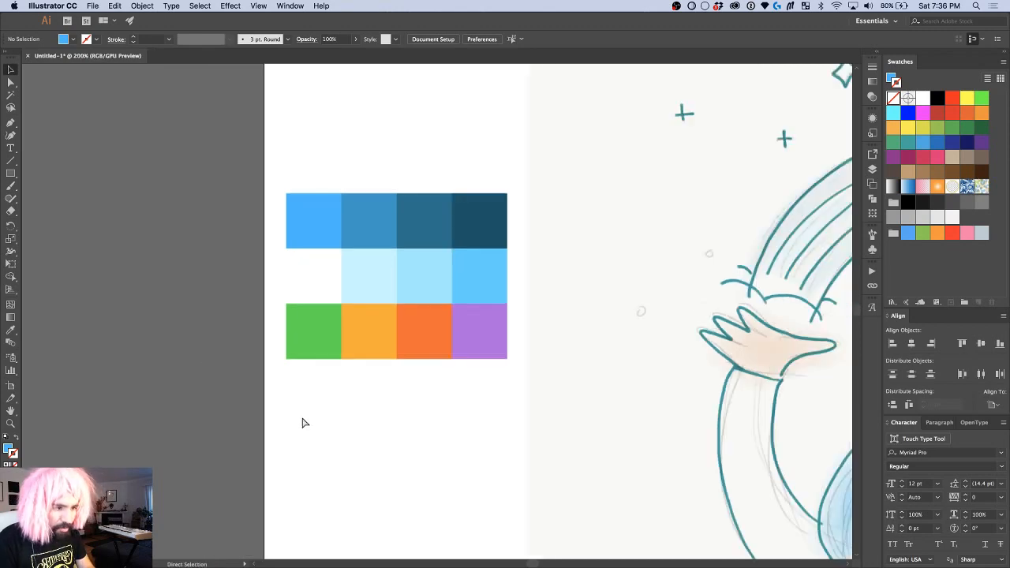
{"action": "scroll", "coordinate": [302, 423], "scroll_direction": "right", "scroll_amount": 5}
{"action": "key", "text": "super+minus"}
{"action": "key", "text": "super+minus"}
{"action": "scroll", "coordinate": [303, 423], "scroll_direction": "right", "scroll_amount": 5}
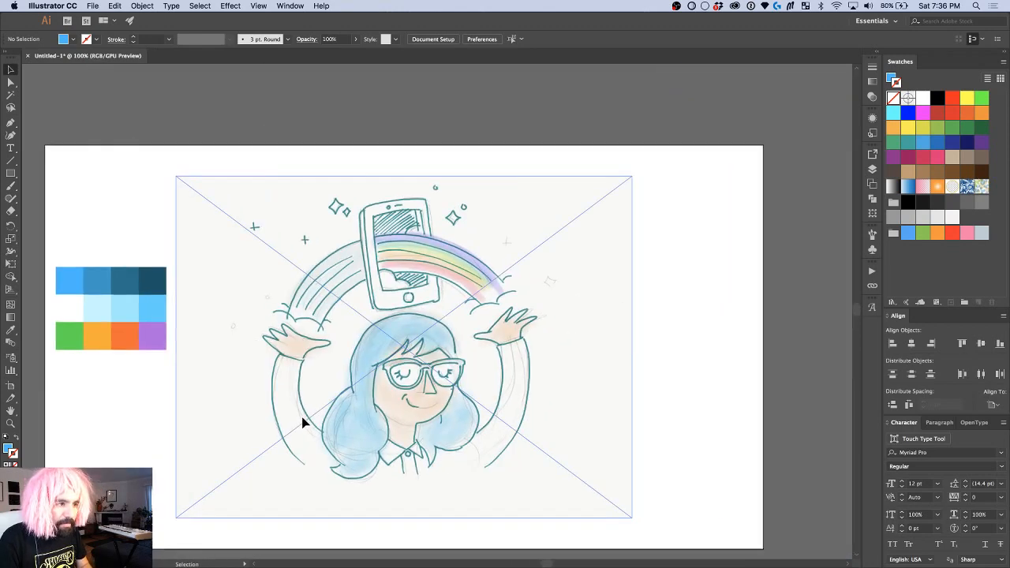
{"action": "scroll", "coordinate": [302, 423], "scroll_direction": "left", "scroll_amount": 3}
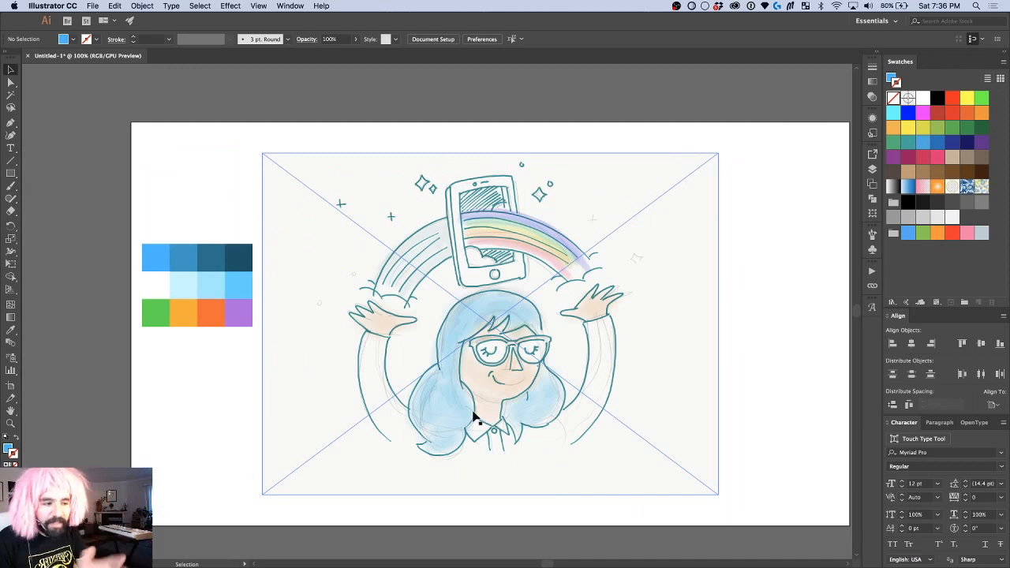
{"action": "key", "text": "super+shift+a"}
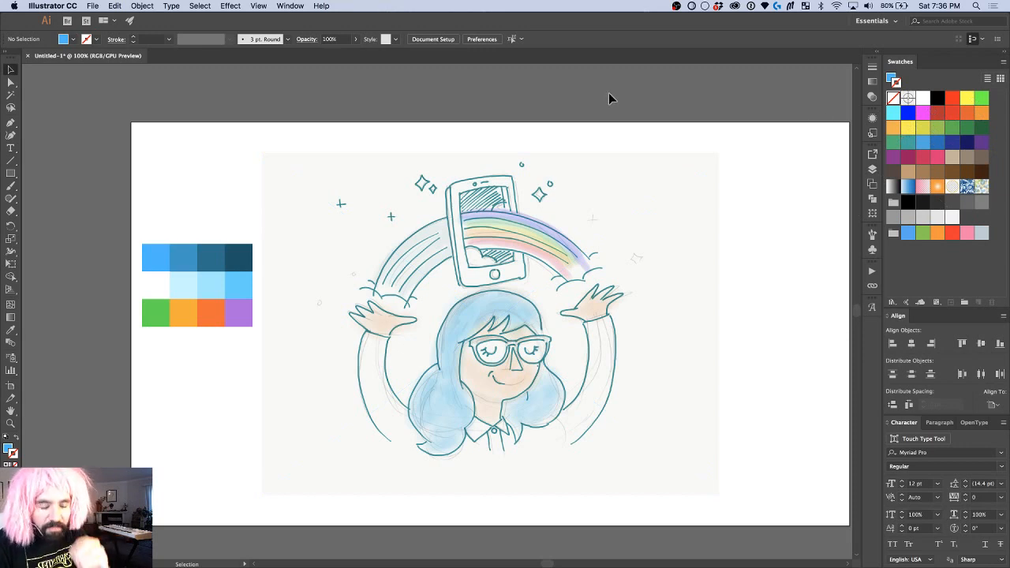
{"action": "key", "text": "a"}
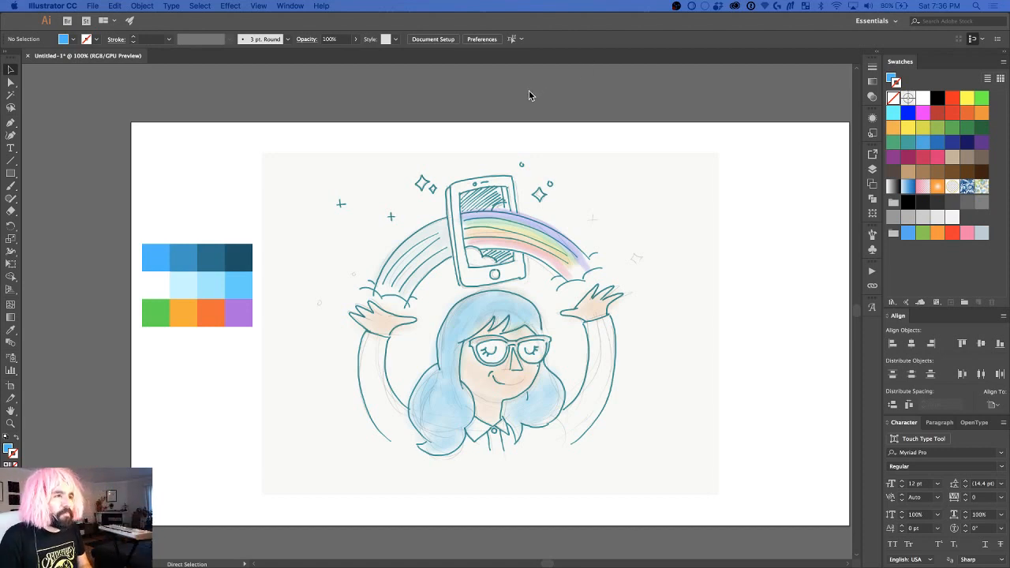
{"action": "key", "text": "v"}
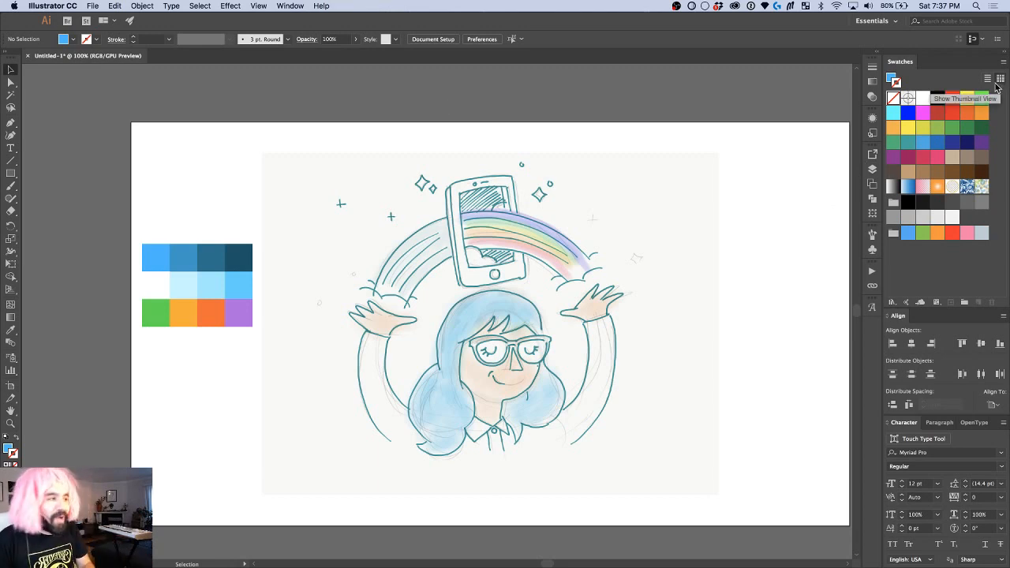
Step: Delete the default swatches and colour groups, keeping only None, Registration and White
{"action": "left_click", "coordinate": [892, 233]}
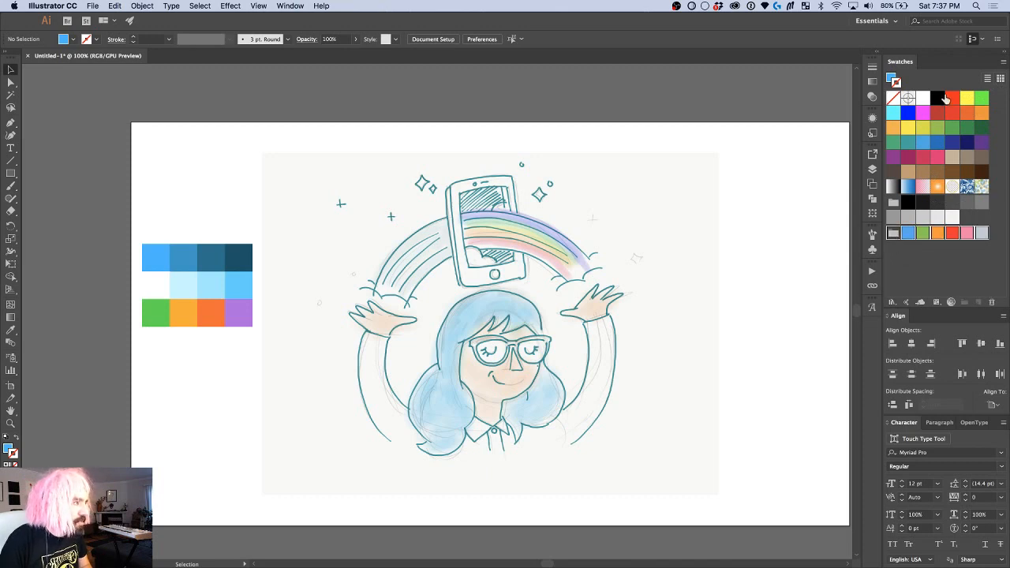
{"action": "left_click", "coordinate": [938, 99], "text": "shift"}
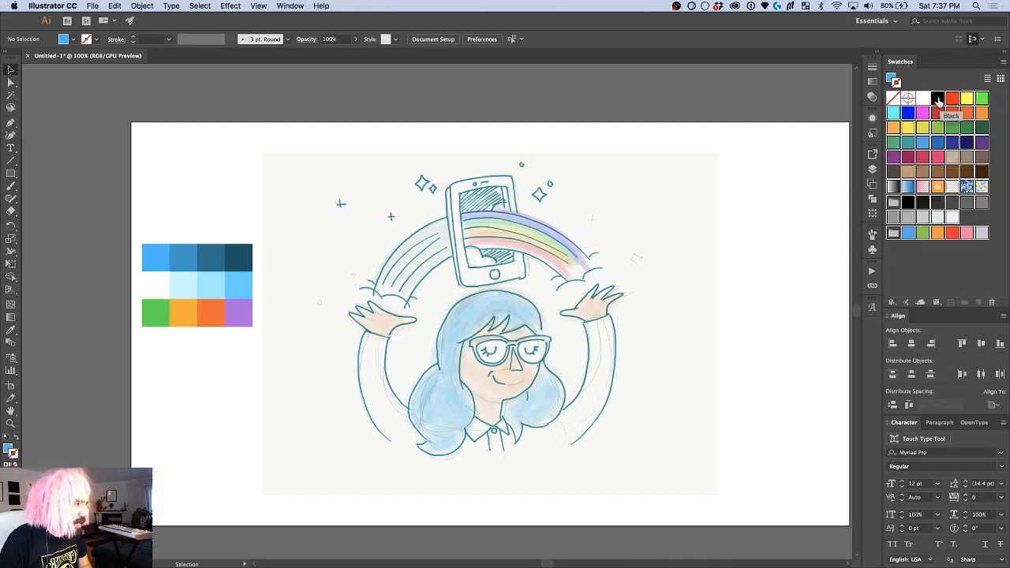
{"action": "left_click", "coordinate": [1003, 62]}
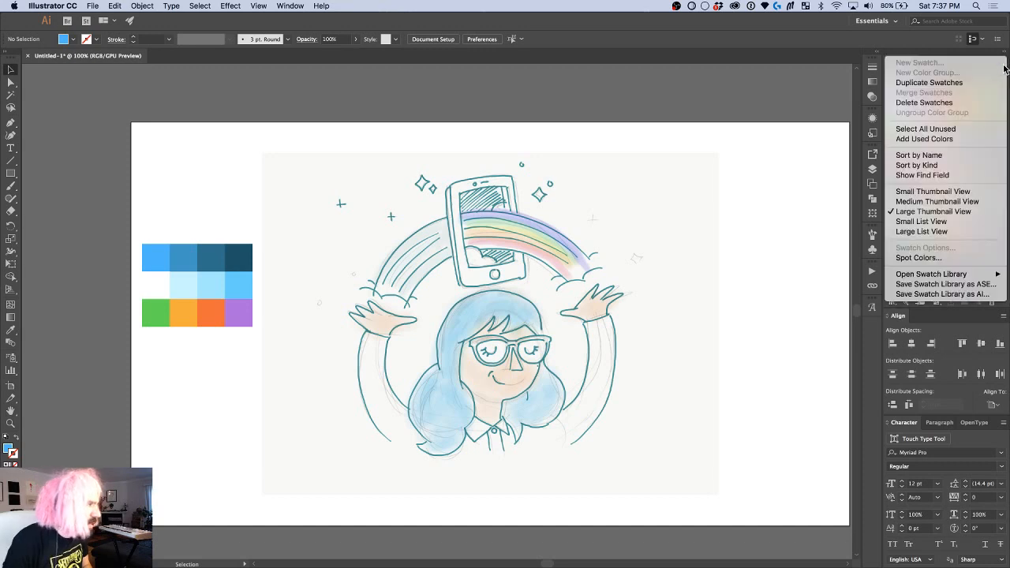
{"action": "left_click", "coordinate": [983, 103]}
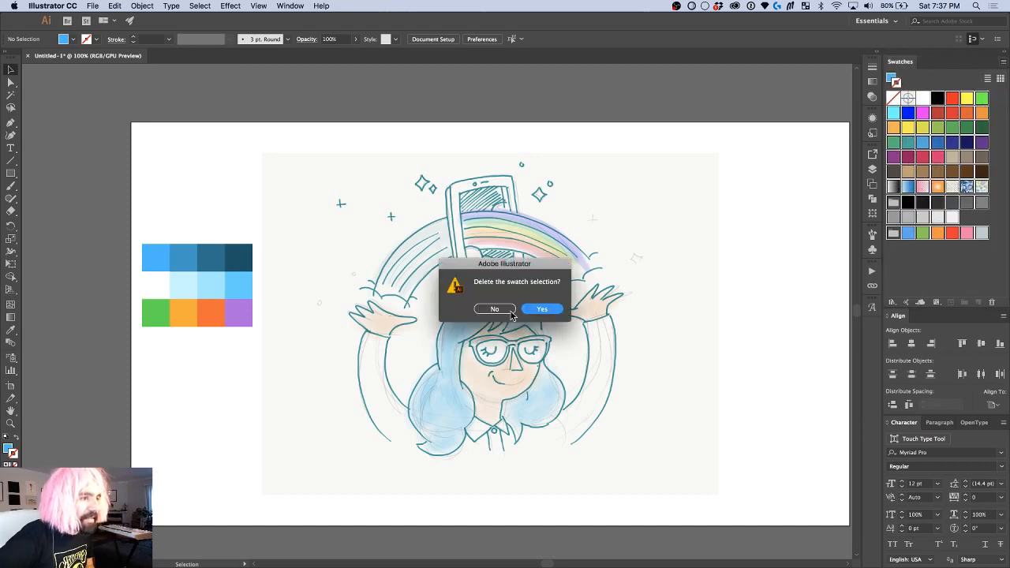
{"action": "left_click", "coordinate": [541, 308]}
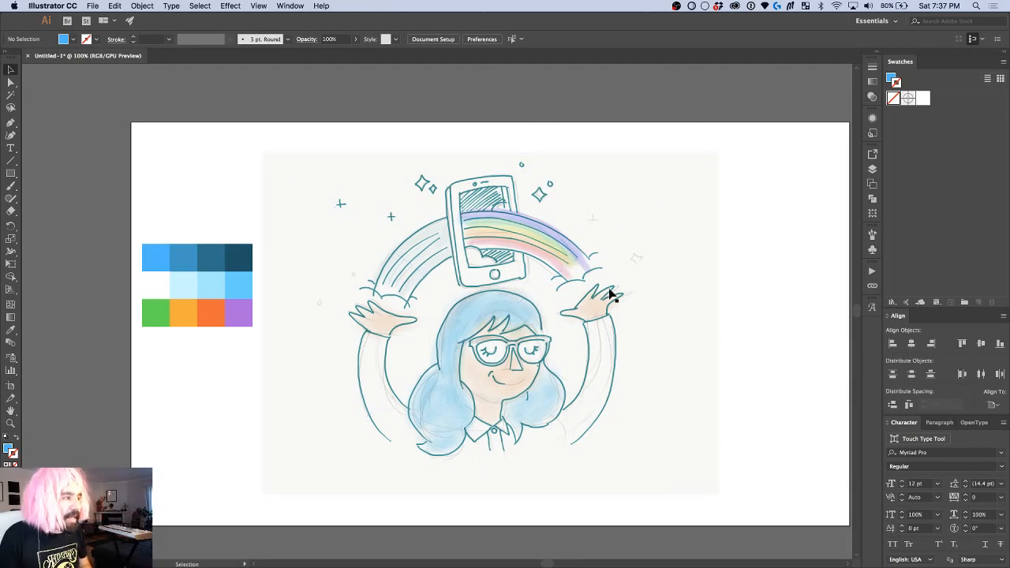
Step: Try to add all the palette squares directly to the swatches as artwork, and undo it
{"action": "left_click_drag", "start_coordinate": [139, 212], "coordinate": [251, 362]}
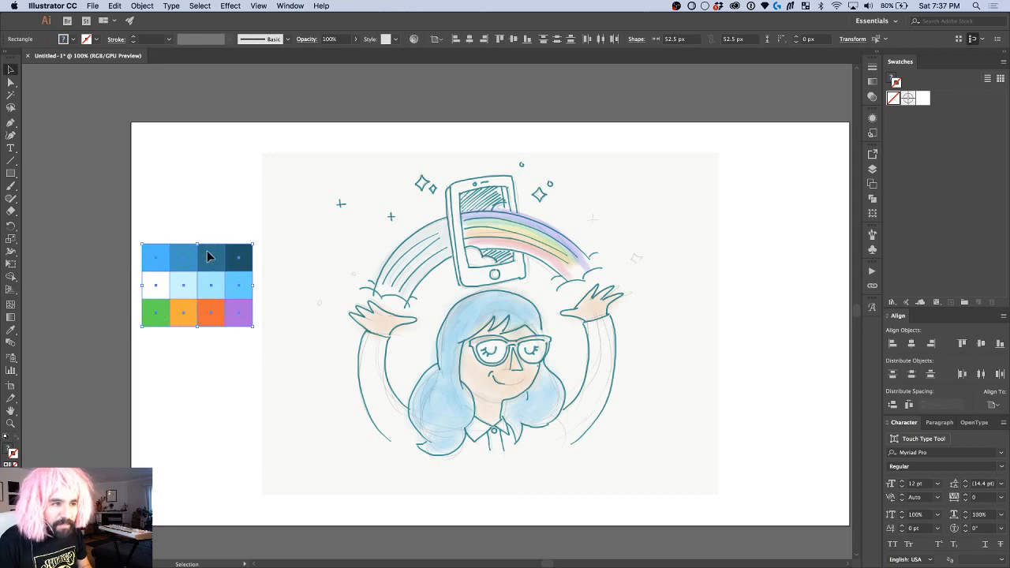
{"action": "left_click_drag", "start_coordinate": [207, 256], "coordinate": [924, 139]}
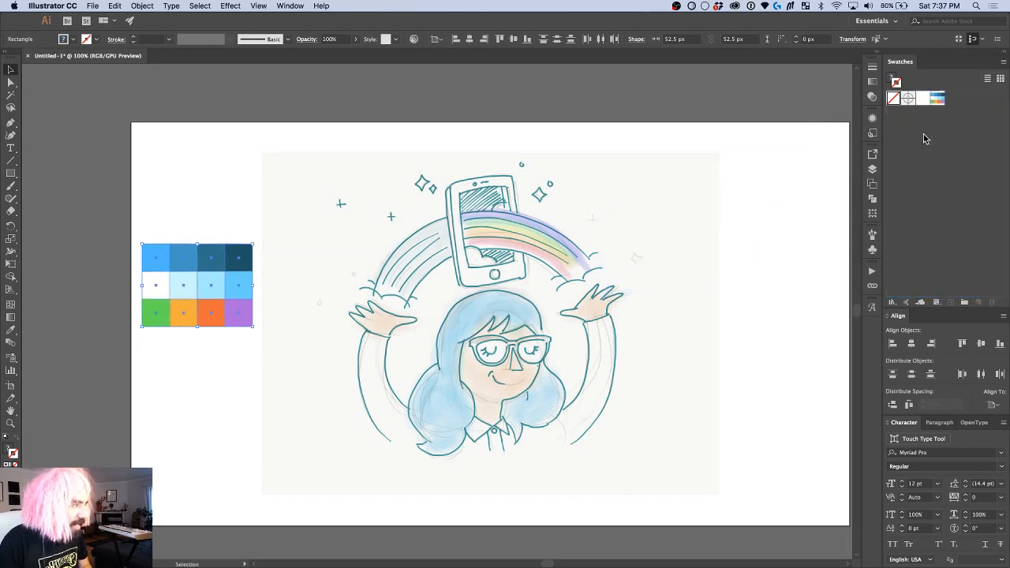
{"action": "key", "text": "cmd+z"}
{"action": "key", "text": "cmd+z"}
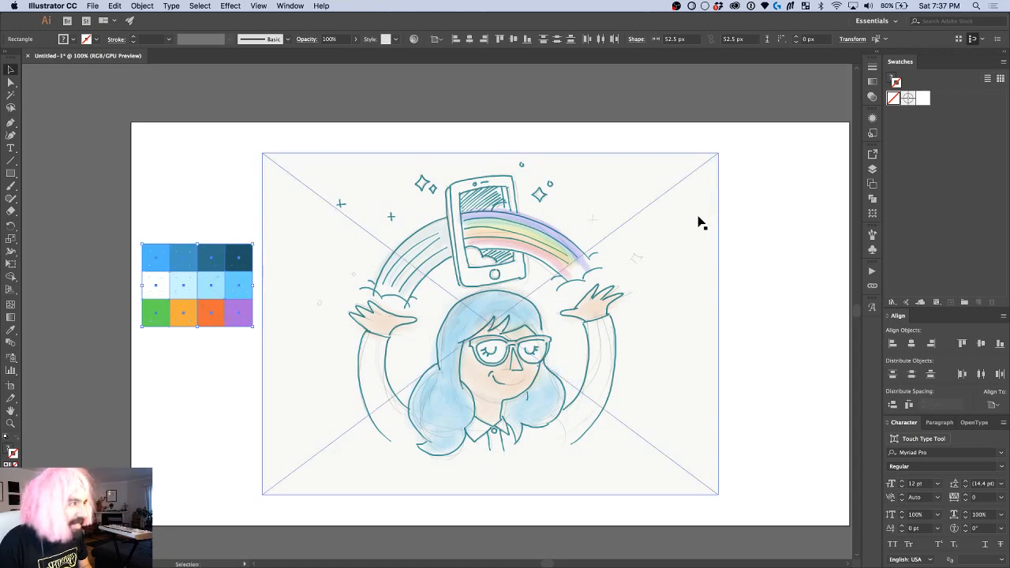
{"action": "key", "text": "cmd+shift+z"}
Step: Create a color group named Color Group 1 from the selected palette artwork, converting process colors to global, and deselect the squares
{"action": "left_click", "coordinate": [964, 302]}
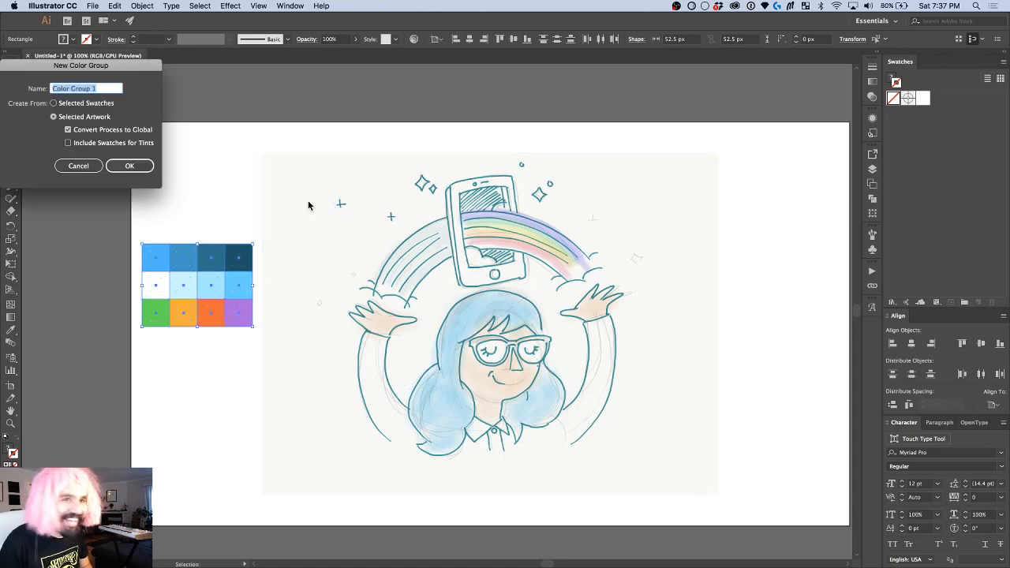
{"action": "left_click", "coordinate": [131, 167]}
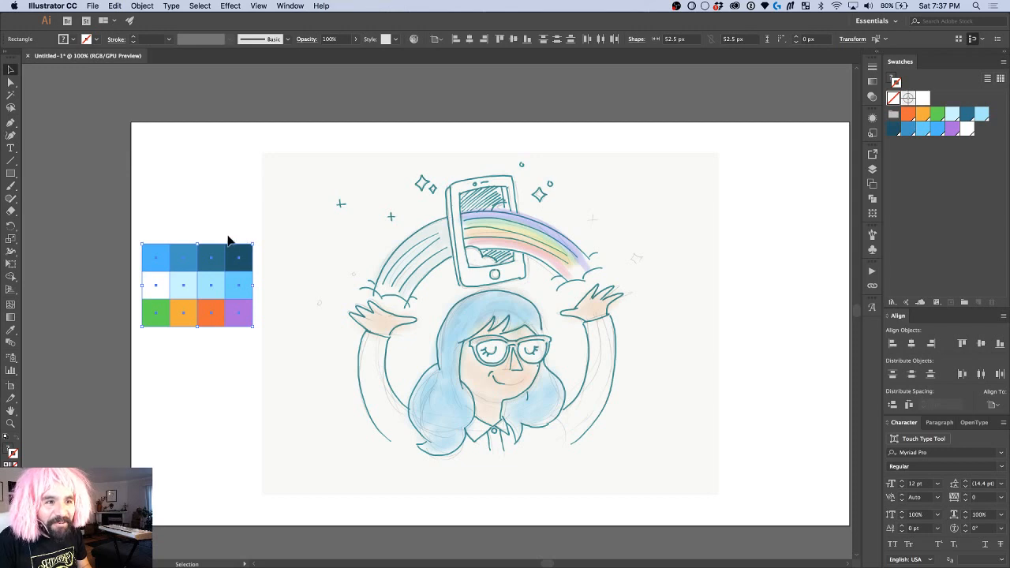
{"action": "left_click_drag", "start_coordinate": [239, 258], "coordinate": [688, 193]}
{"action": "key", "text": "Escape"}
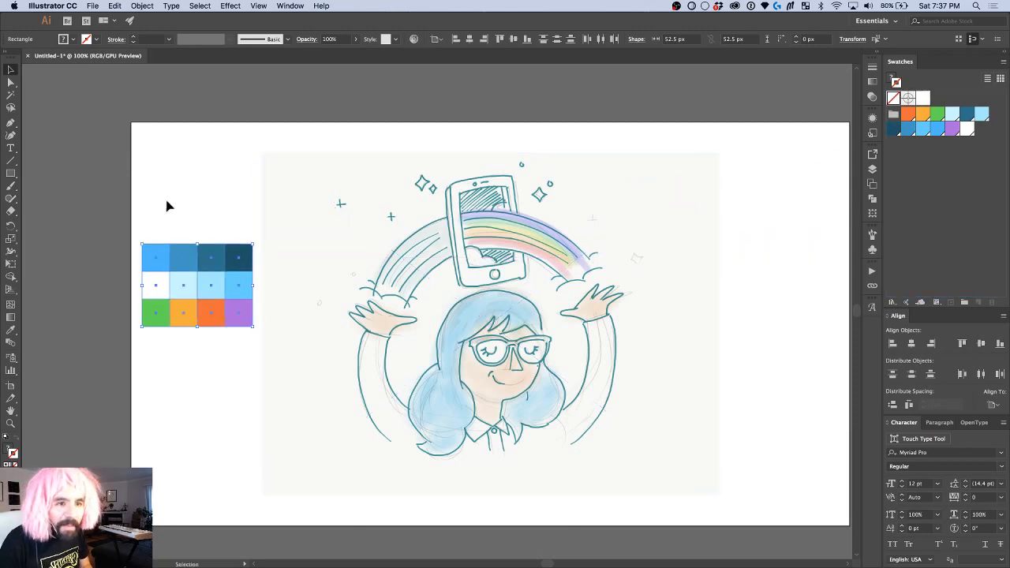
{"action": "left_click", "coordinate": [205, 187]}
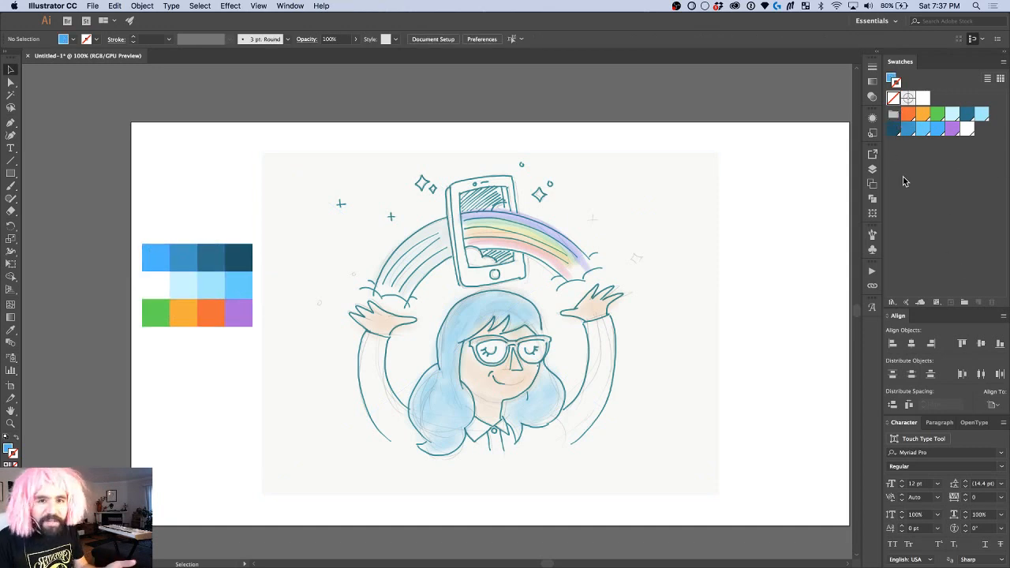
Step: Review the Global setting in the orange swatch's options
{"action": "double_click", "coordinate": [908, 116]}
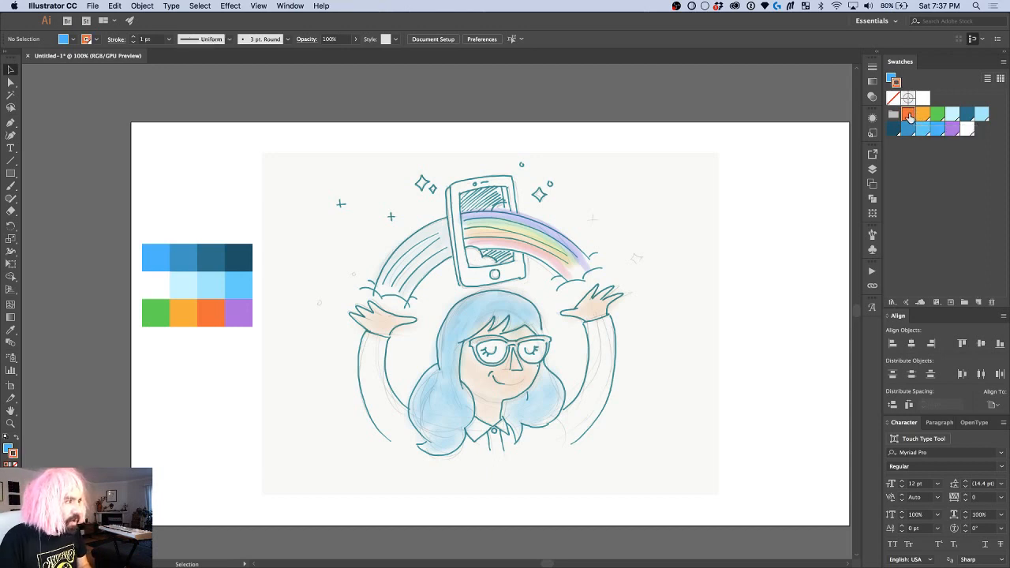
{"action": "left_click", "coordinate": [478, 246]}
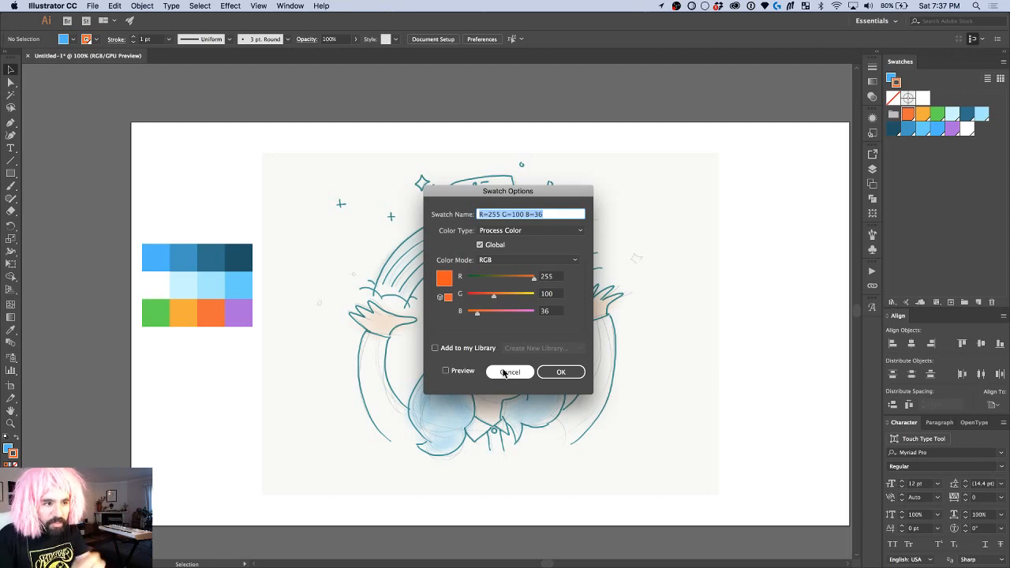
{"action": "left_click", "coordinate": [559, 372]}
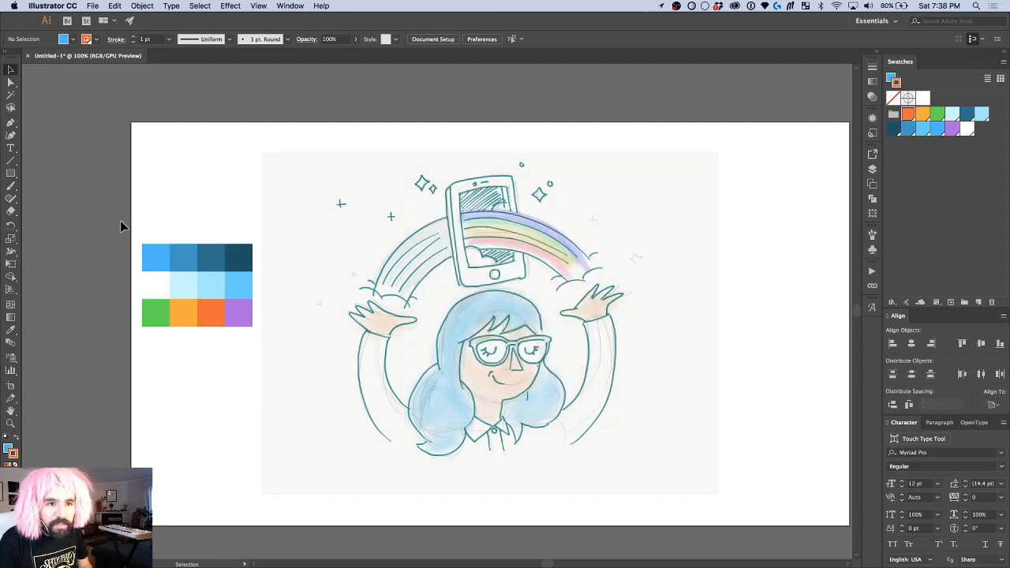
Step: Move all the palette squares off the artboard, just beyond its left edge, and leave nothing selected
{"action": "left_click_drag", "start_coordinate": [122, 222], "coordinate": [250, 391]}
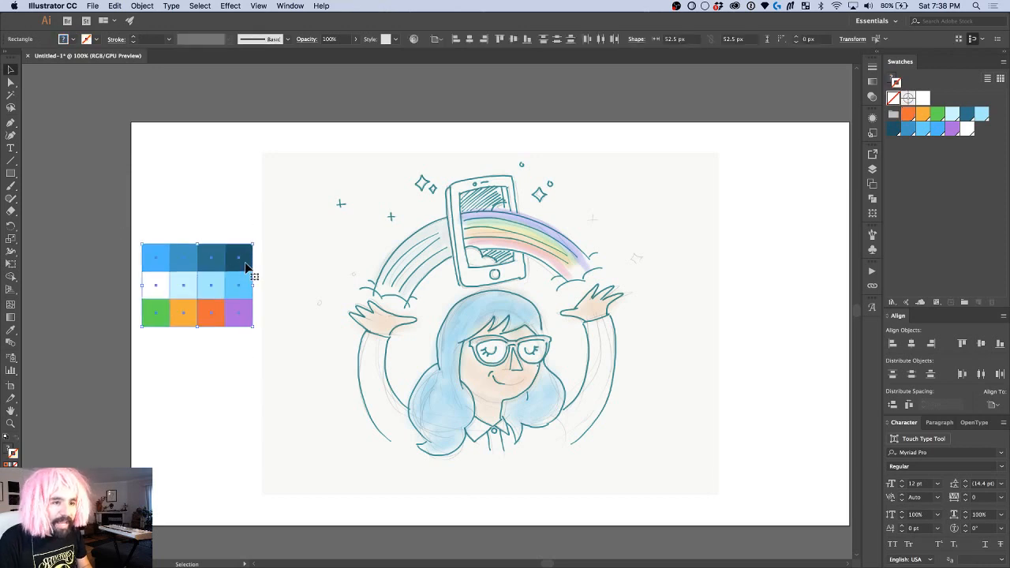
{"action": "left_click_drag", "start_coordinate": [237, 264], "coordinate": [113, 274]}
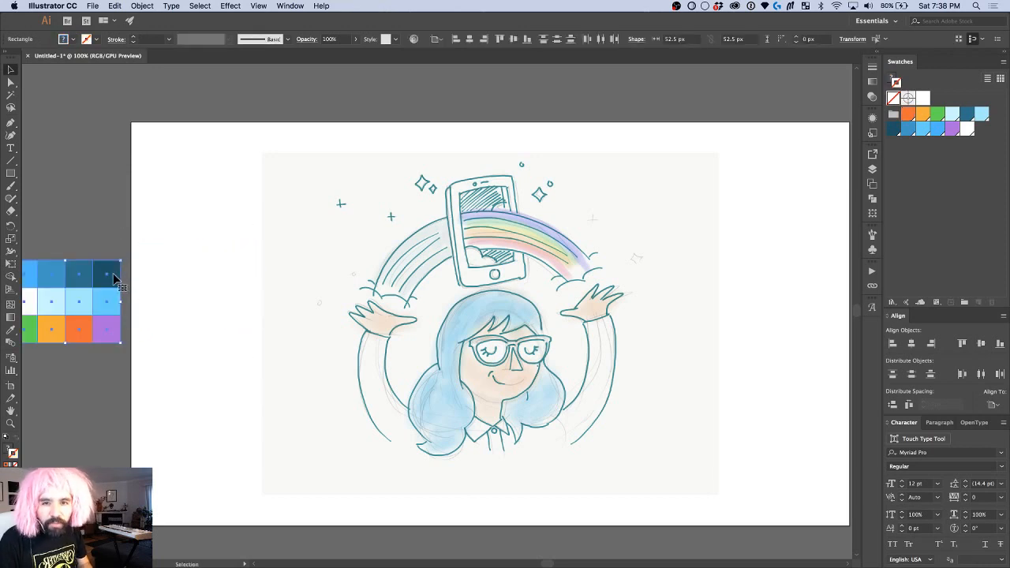
{"action": "left_click", "coordinate": [456, 185]}
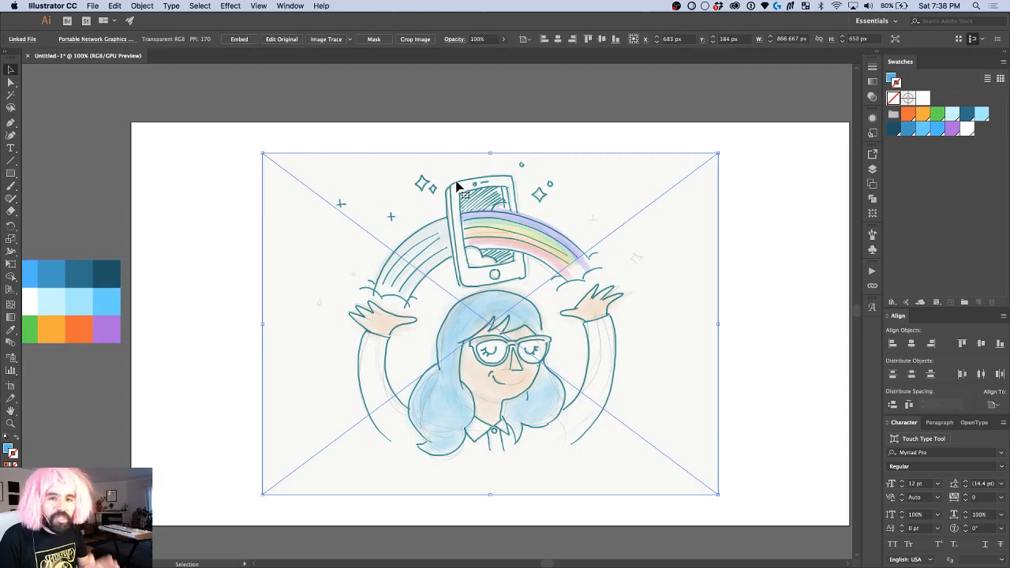
{"action": "left_click", "coordinate": [461, 95]}
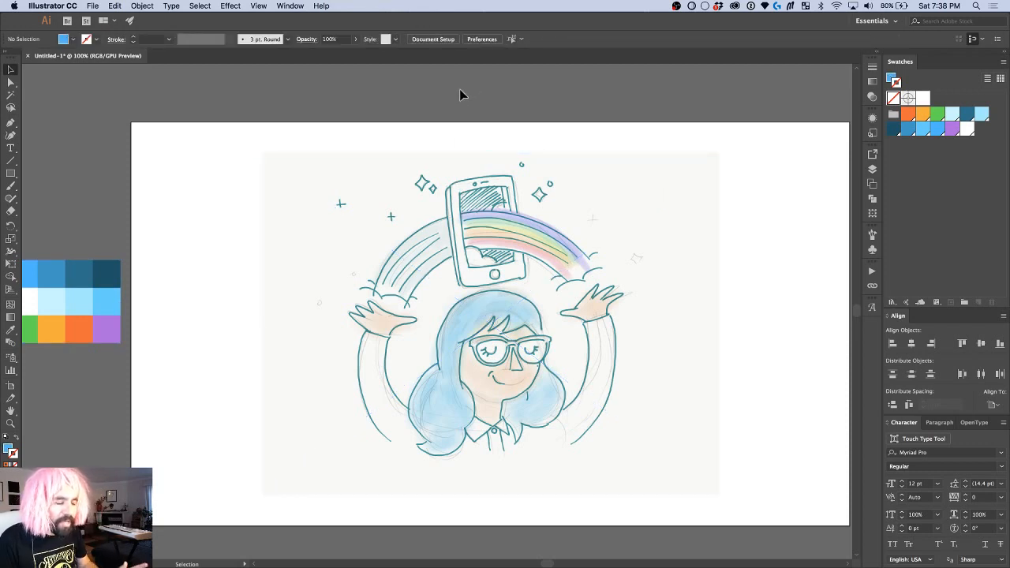
{"action": "left_click", "coordinate": [425, 181]}
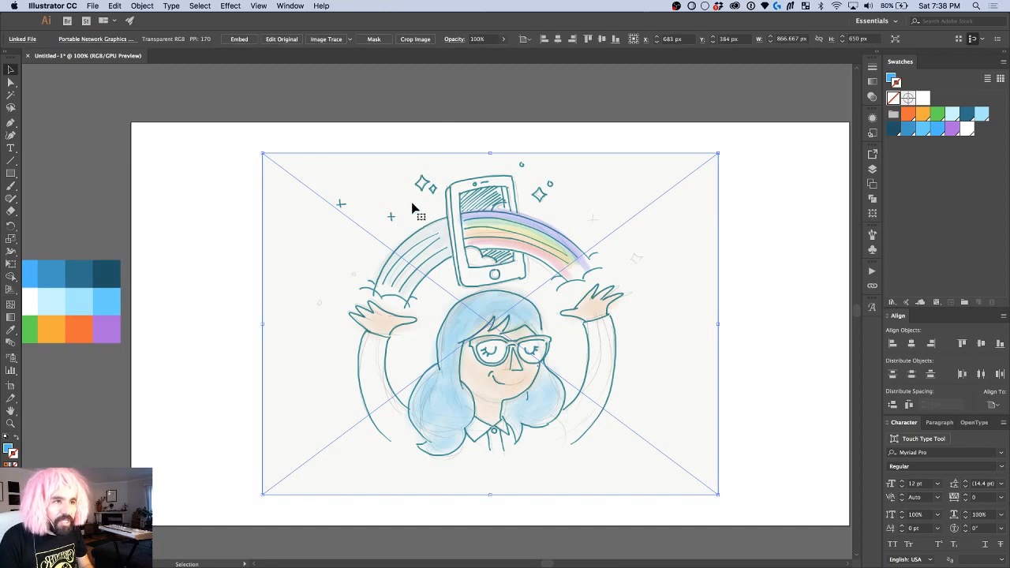
{"action": "left_click", "coordinate": [409, 118]}
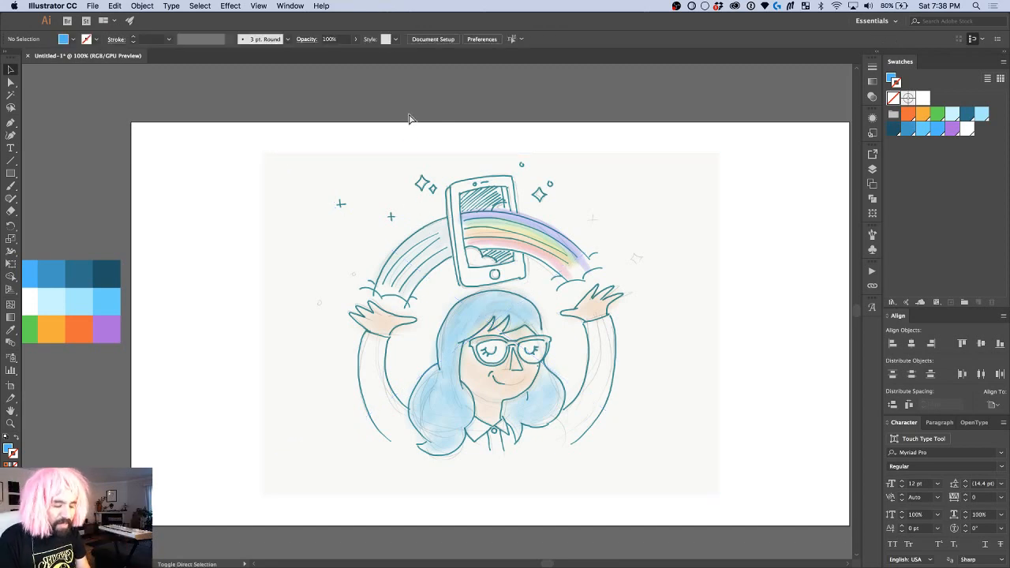
Step: Hide the artboards so the sketch and palette sit on a plain white canvas
{"action": "key", "text": "super+shift+h"}
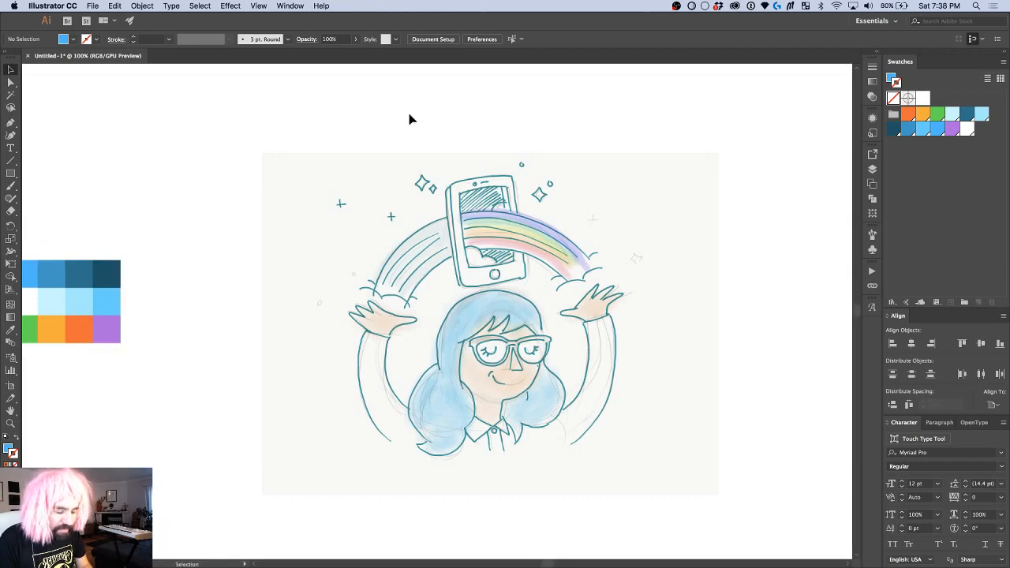
{"action": "key", "text": "super+minus"}
{"action": "key", "text": "super+minus"}
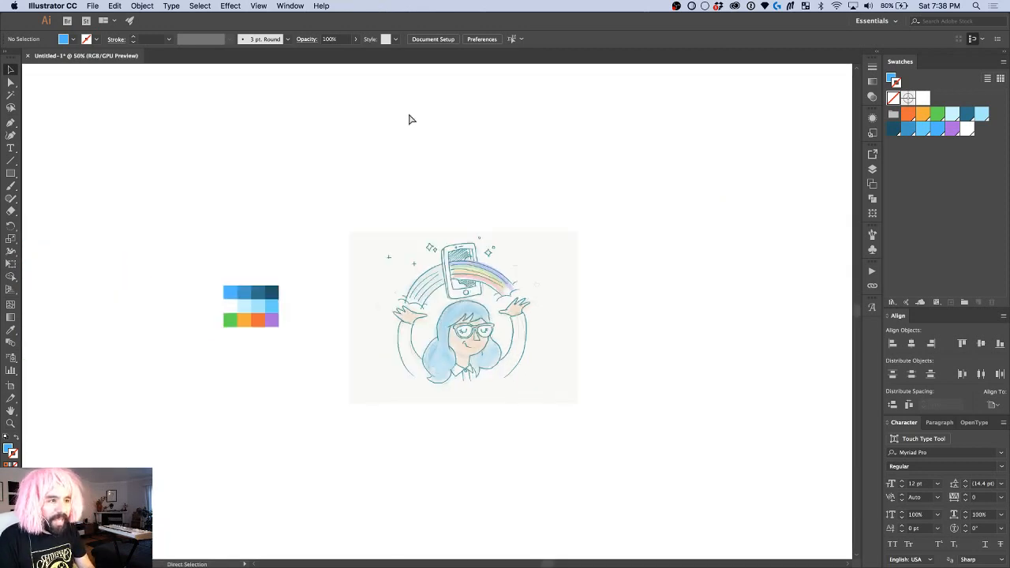
{"action": "key", "text": "super+equal"}
{"action": "key", "text": "super+equal"}
{"action": "scroll", "coordinate": [408, 119], "scroll_direction": "right", "scroll_amount": 3}
{"action": "scroll", "coordinate": [408, 119], "scroll_direction": "down", "scroll_amount": 1}
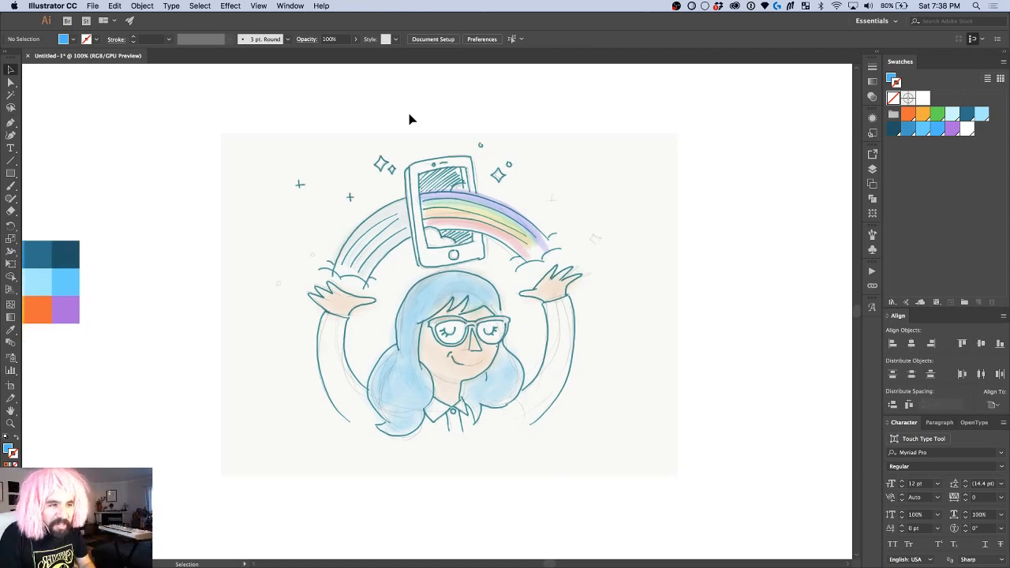
Step: Lower the placed sketch image's opacity to 20% and leave it deselected
{"action": "left_click", "coordinate": [426, 266]}
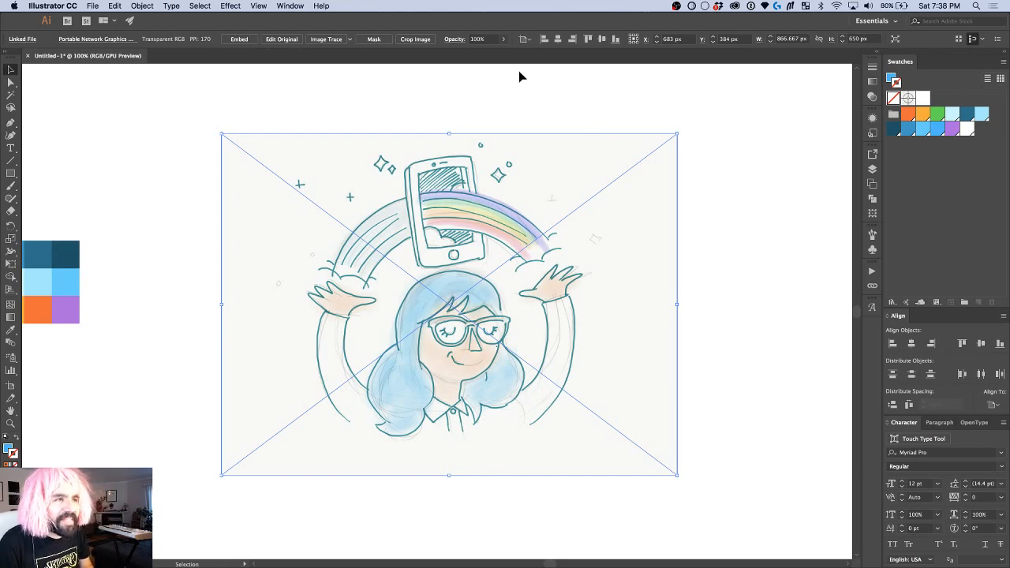
{"action": "left_click", "coordinate": [483, 39]}
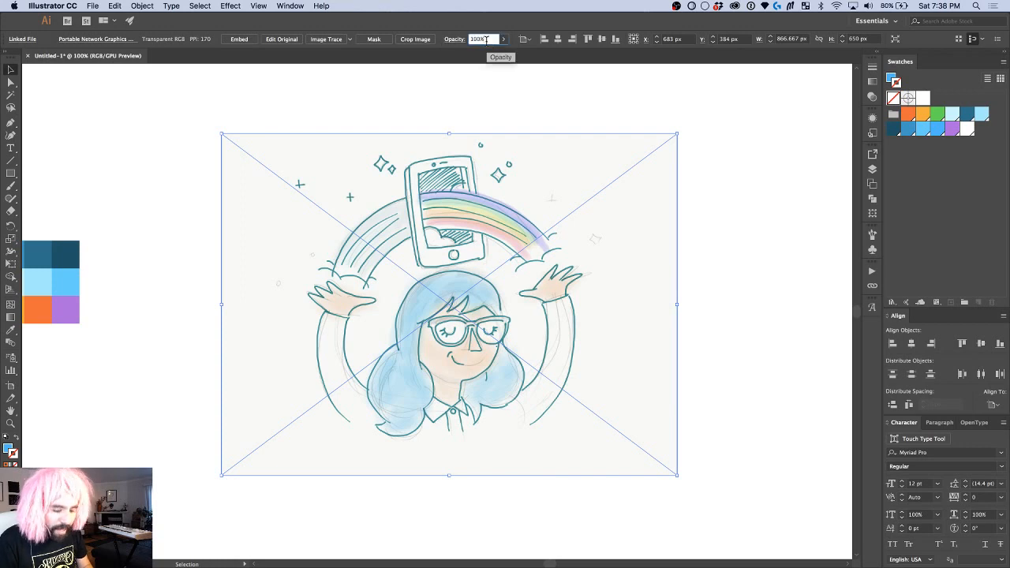
{"action": "type", "text": "20"}
{"action": "key", "text": "Return"}
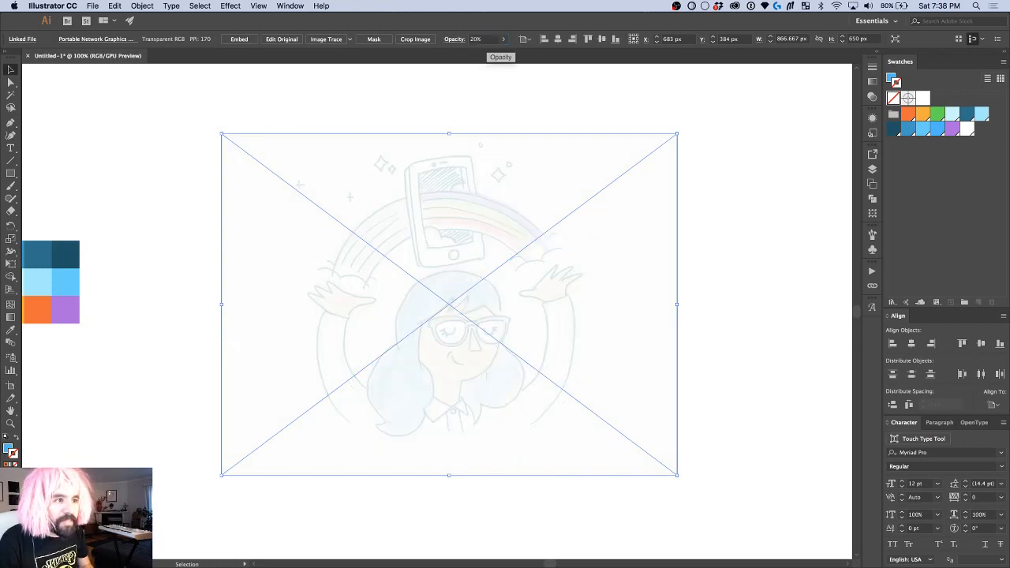
{"action": "left_click", "coordinate": [439, 96]}
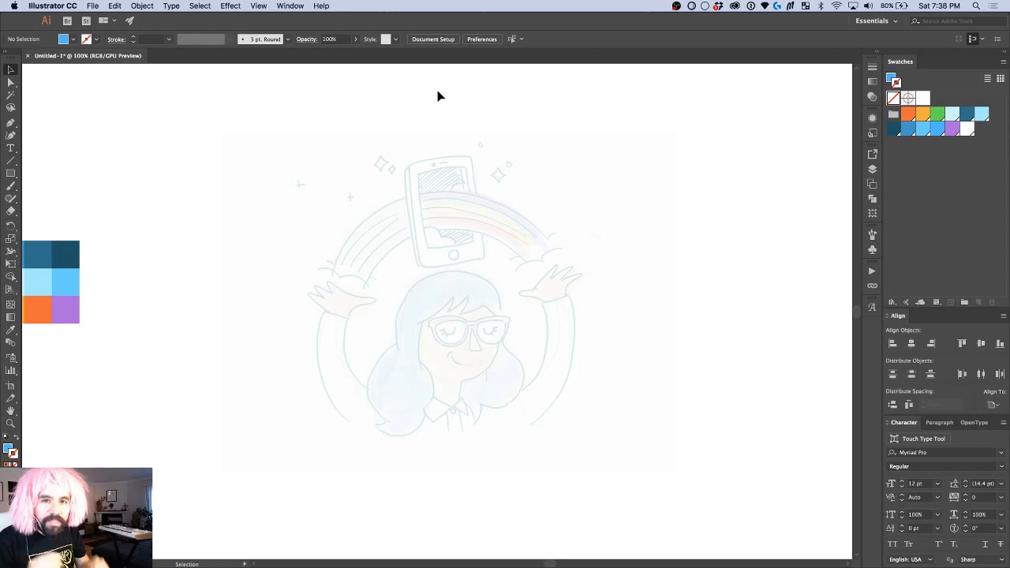
Step: Lock the faded sketch image, finding the Lock Selection command by searching for "loc"
{"action": "left_click", "coordinate": [418, 277]}
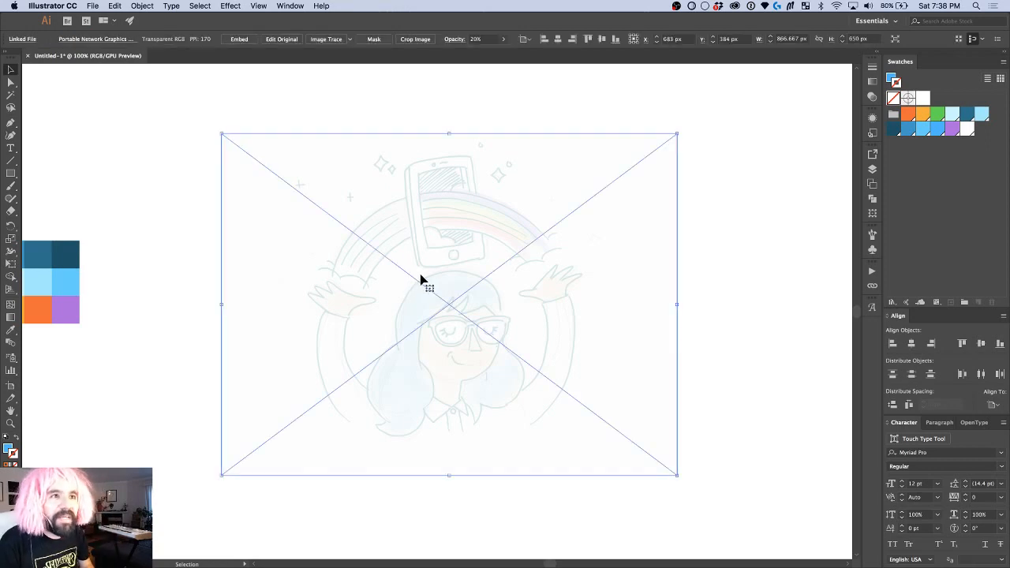
{"action": "left_click", "coordinate": [143, 6]}
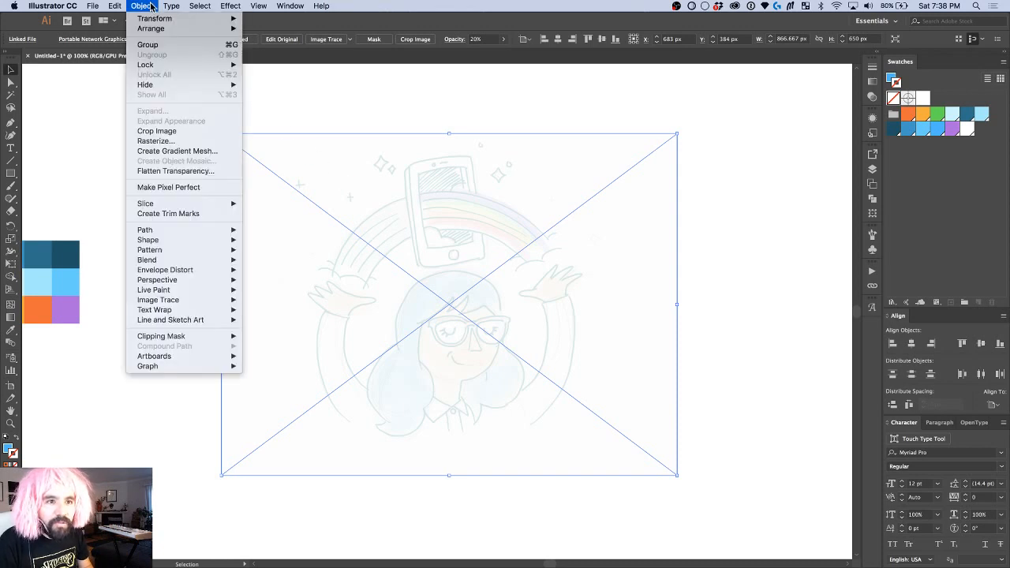
{"action": "mouse_move", "coordinate": [323, 7]}
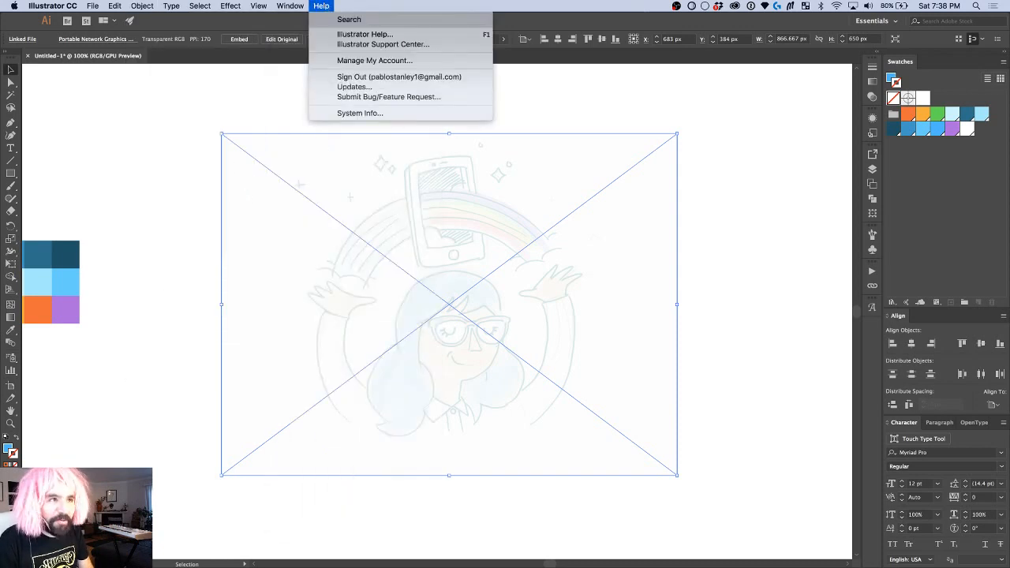
{"action": "type", "text": "loc"}
{"action": "key", "text": "Down"}
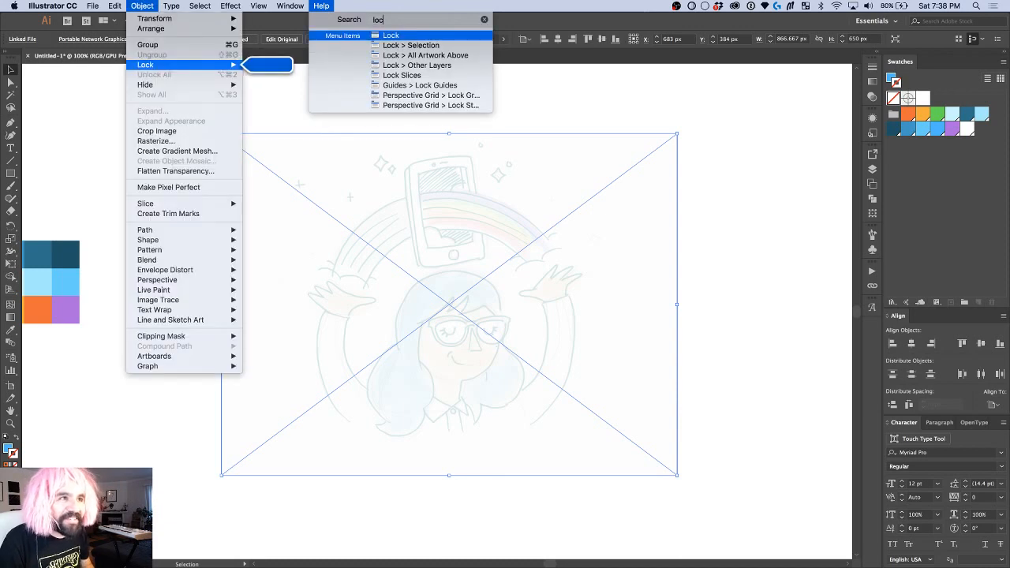
{"action": "key", "text": "Down"}
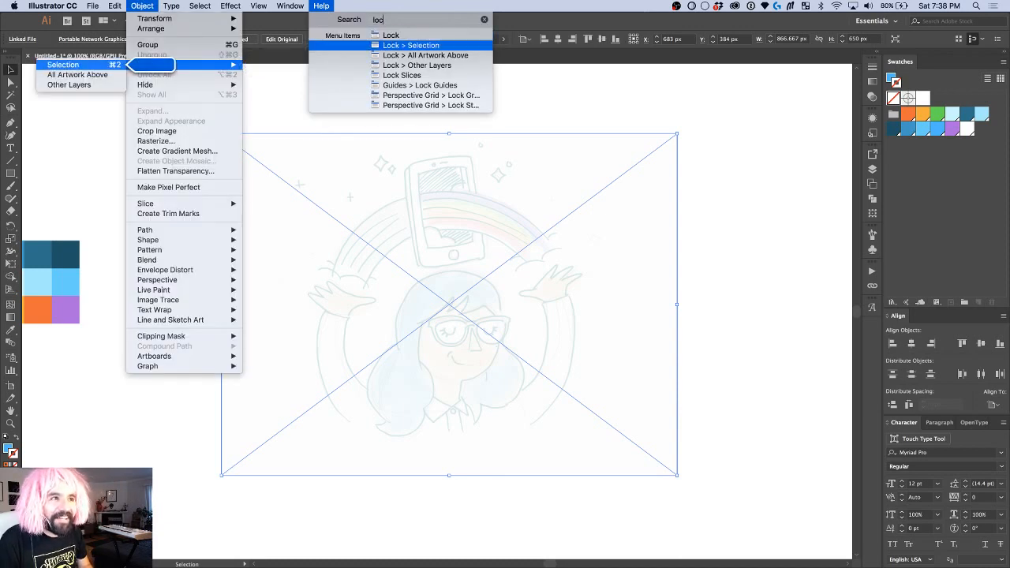
{"action": "key", "text": "Return"}
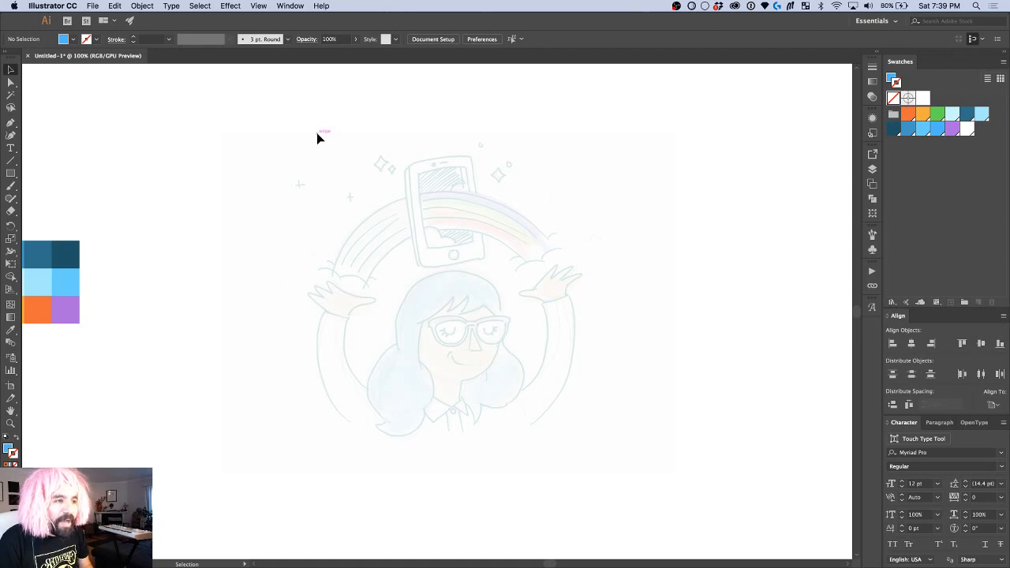
Step: With the Pen tool, trace the glasses frame's outer edge from the left hinge around the left lens to the nose bridge
{"action": "scroll", "coordinate": [437, 244], "scroll_direction": "up", "scroll_amount": 3}
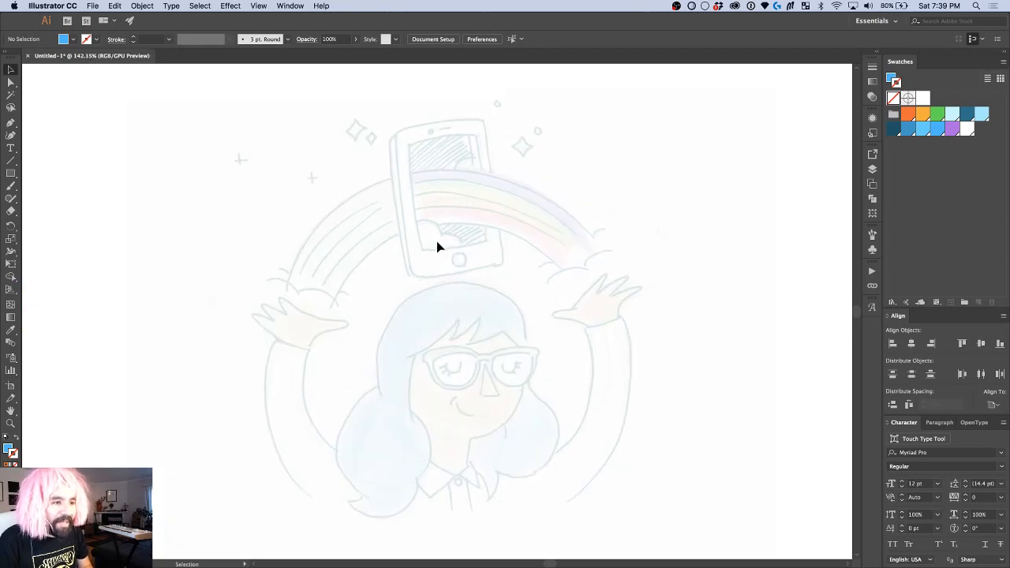
{"action": "scroll", "coordinate": [438, 247], "scroll_direction": "right", "scroll_amount": 2}
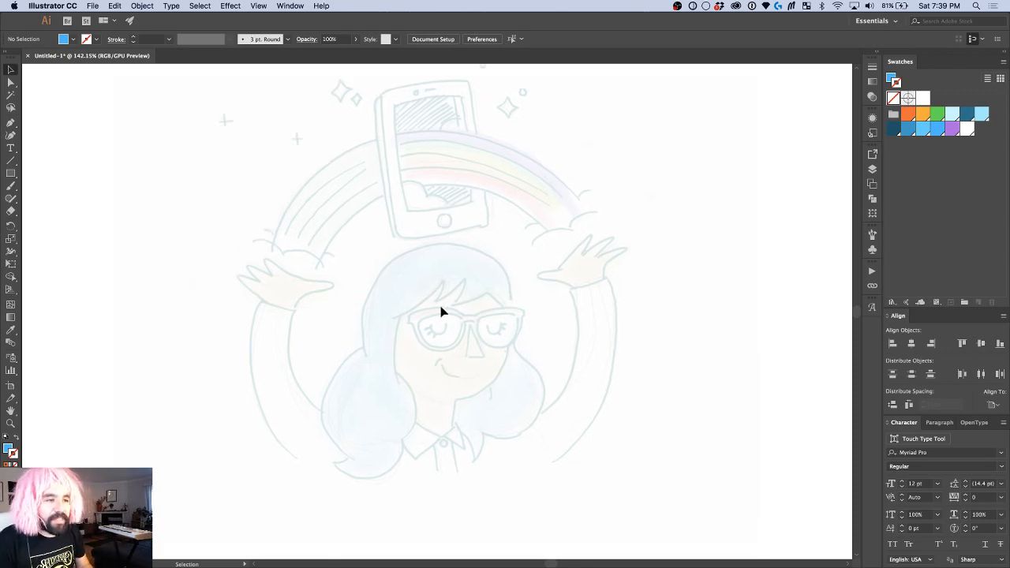
{"action": "scroll", "coordinate": [438, 306], "scroll_direction": "up", "scroll_amount": 1}
{"action": "scroll", "coordinate": [438, 306], "scroll_direction": "up", "scroll_amount": 2}
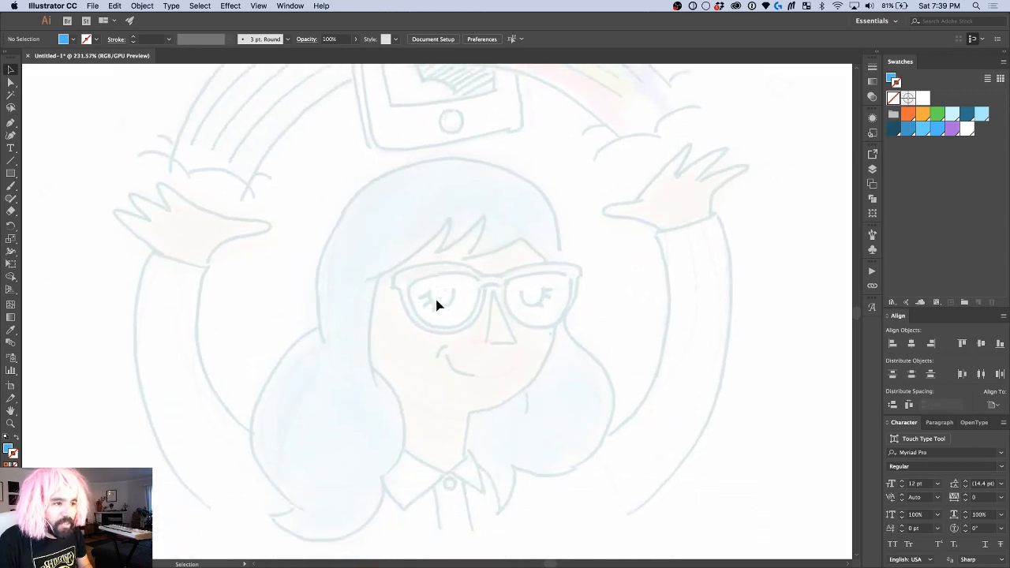
{"action": "scroll", "coordinate": [480, 334], "scroll_direction": "up", "scroll_amount": 3}
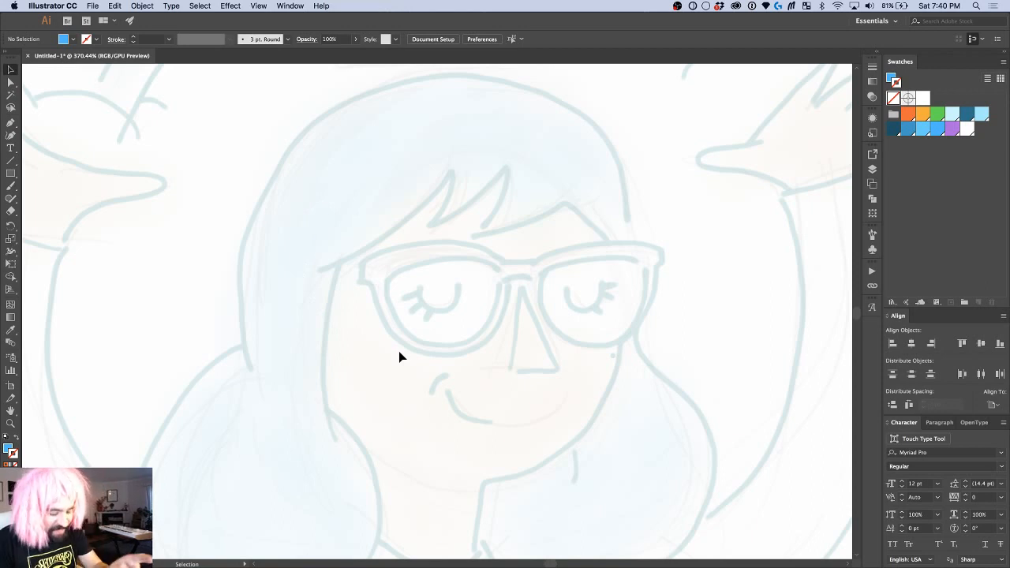
{"action": "key", "text": "p"}
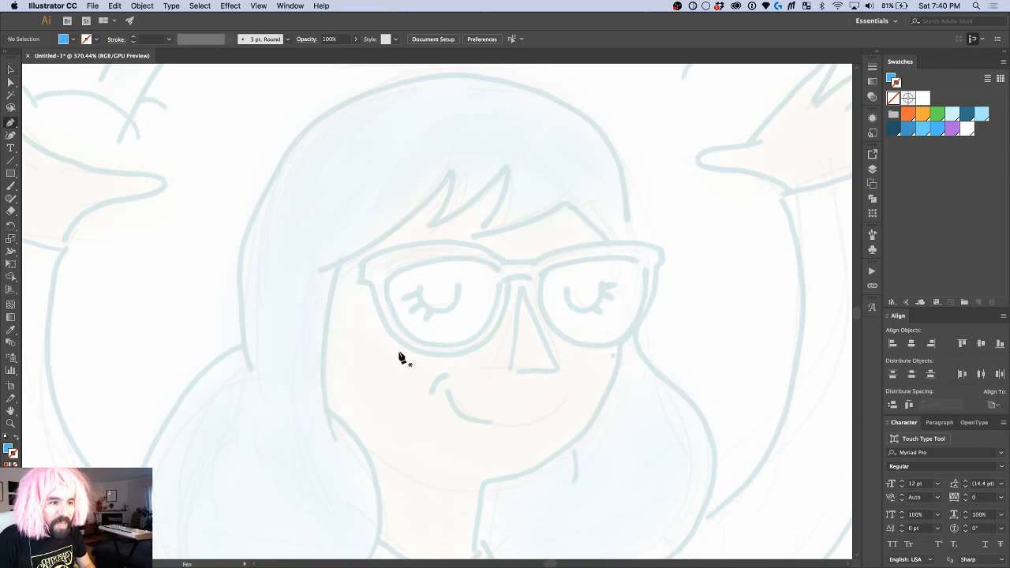
{"action": "left_click_drag", "start_coordinate": [361, 264], "coordinate": [371, 288]}
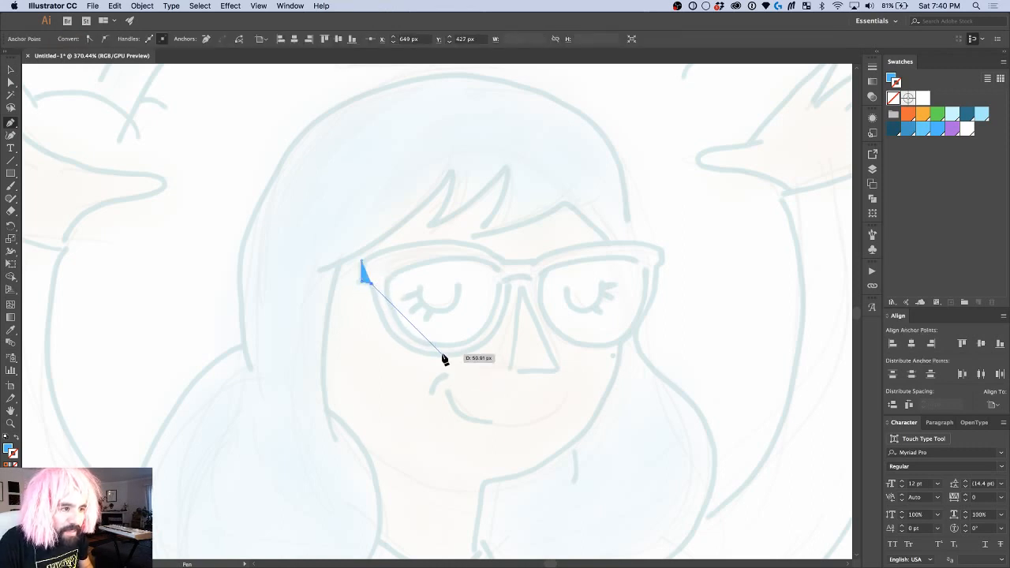
{"action": "left_click_drag", "start_coordinate": [445, 354], "coordinate": [515, 354]}
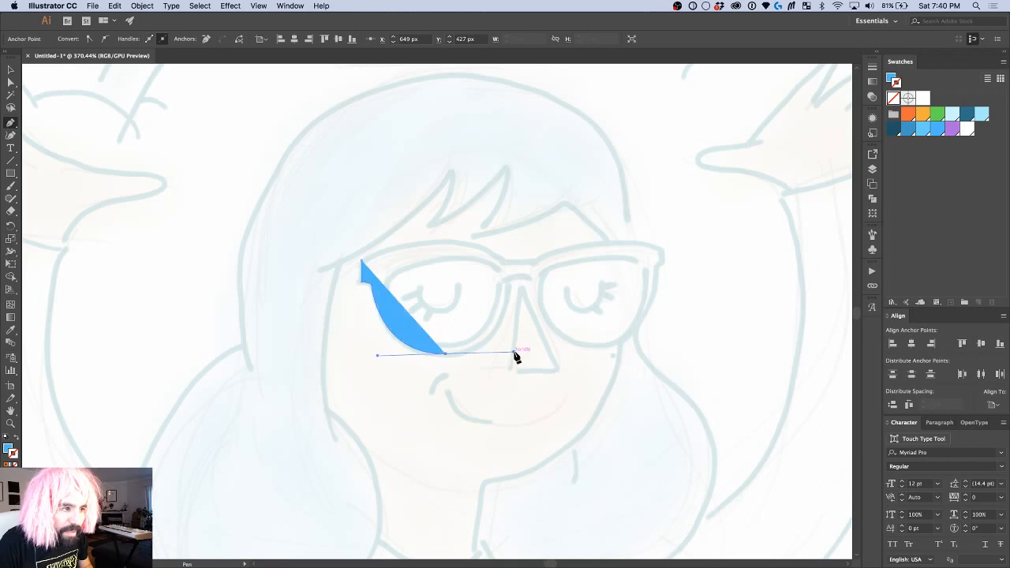
{"action": "left_click", "coordinate": [511, 283]}
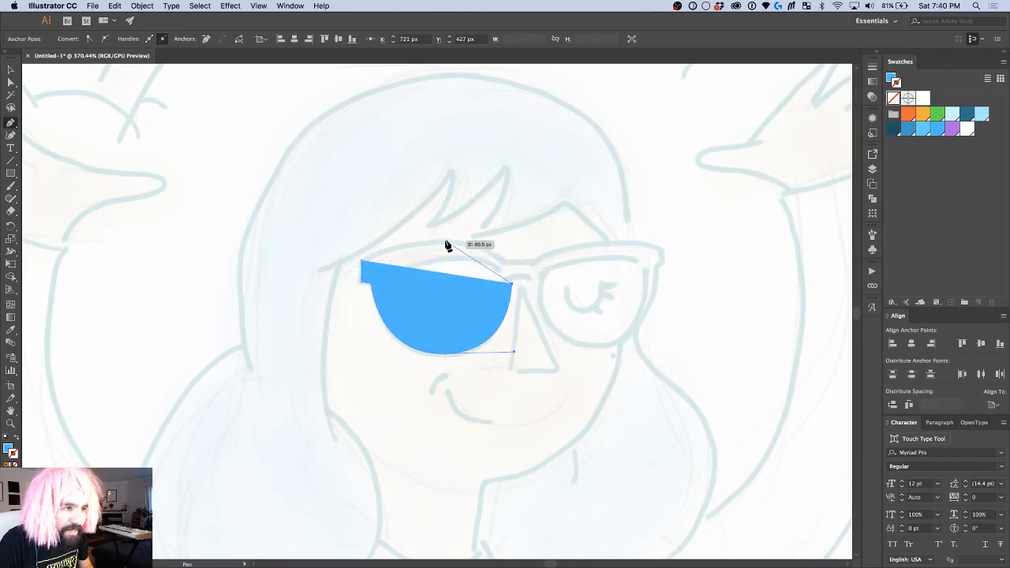
Step: Continue the frame path over the nose bridge, around the right lens and hinge, and onto the right lens's top edge
{"action": "left_click", "coordinate": [519, 280], "text": "super"}
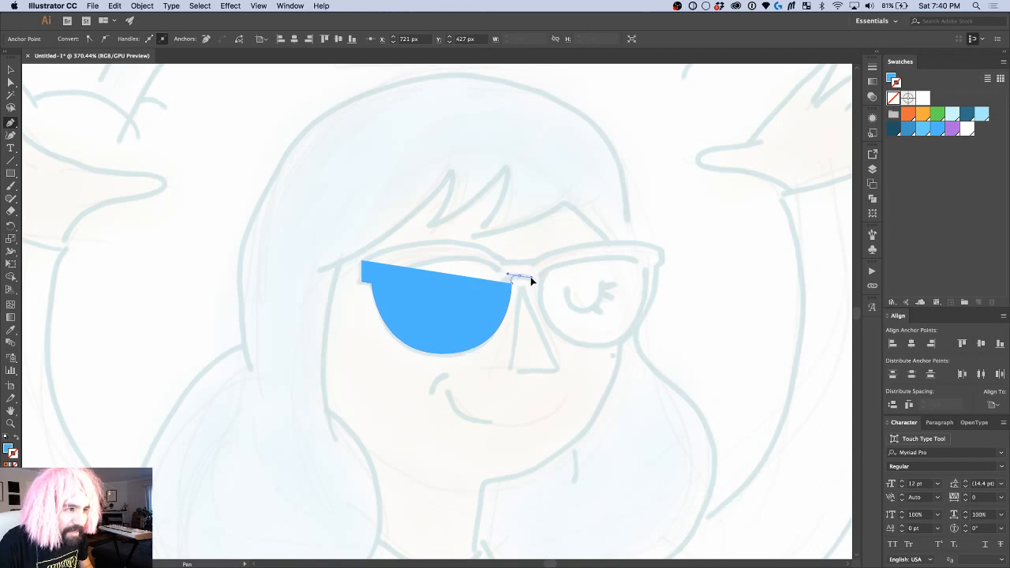
{"action": "left_click_drag", "start_coordinate": [527, 278], "coordinate": [534, 299]}
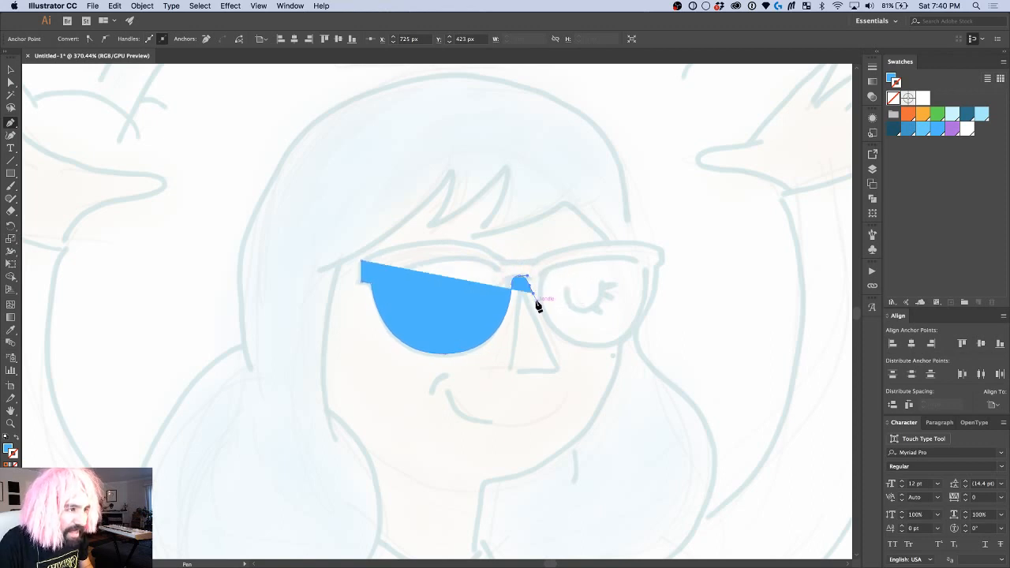
{"action": "left_click_drag", "start_coordinate": [599, 353], "coordinate": [665, 348]}
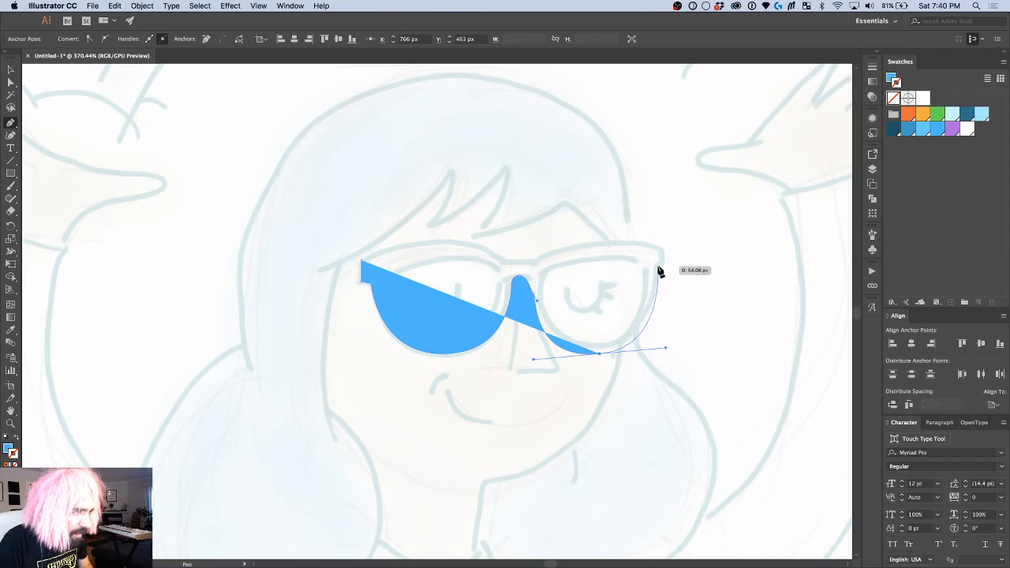
{"action": "left_click", "coordinate": [660, 266]}
{"action": "left_click_drag", "start_coordinate": [665, 266], "coordinate": [667, 255]}
{"action": "left_click_drag", "start_coordinate": [606, 238], "coordinate": [572, 238]}
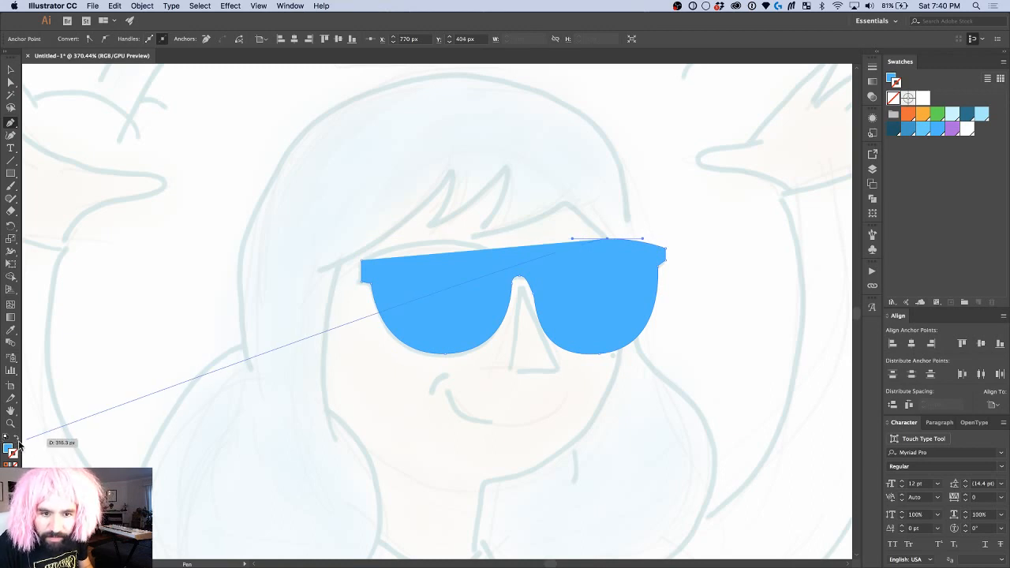
Step: Swap the frame path's fill and stroke, then trace the remaining top edge across both lenses and close the path at its start
{"action": "key", "text": "Escape"}
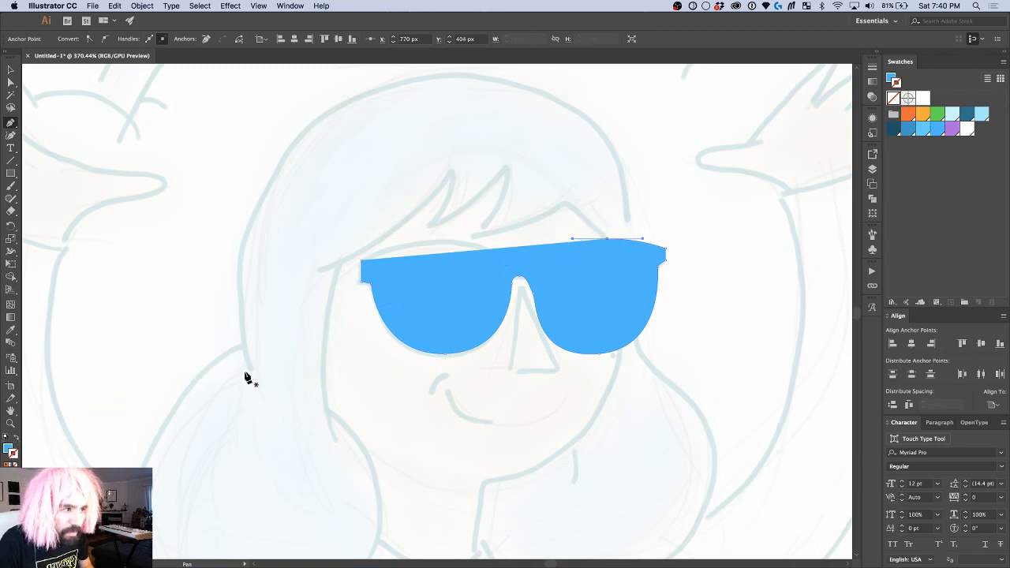
{"action": "left_click", "coordinate": [15, 440]}
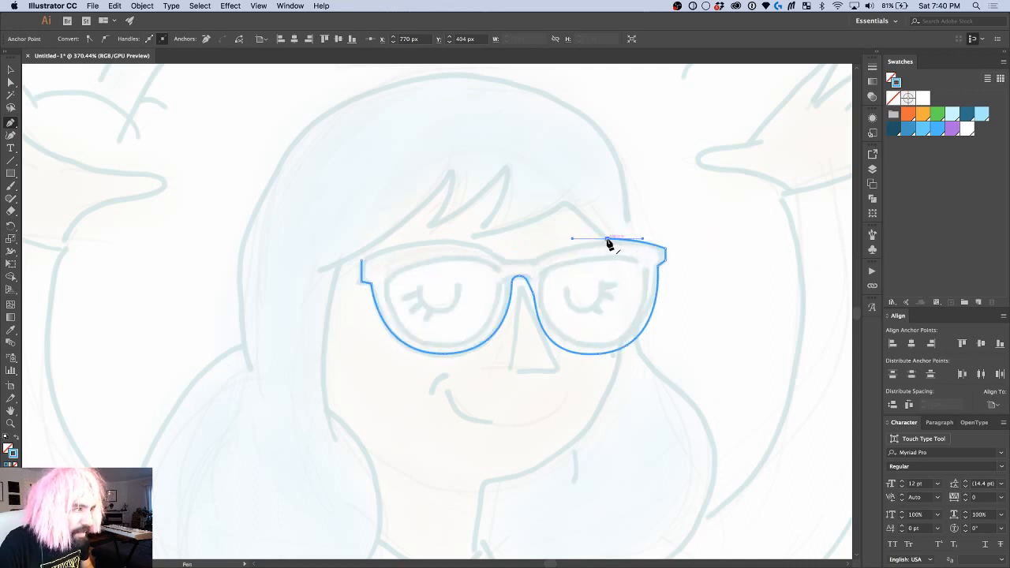
{"action": "left_click_drag", "start_coordinate": [606, 240], "coordinate": [386, 240]}
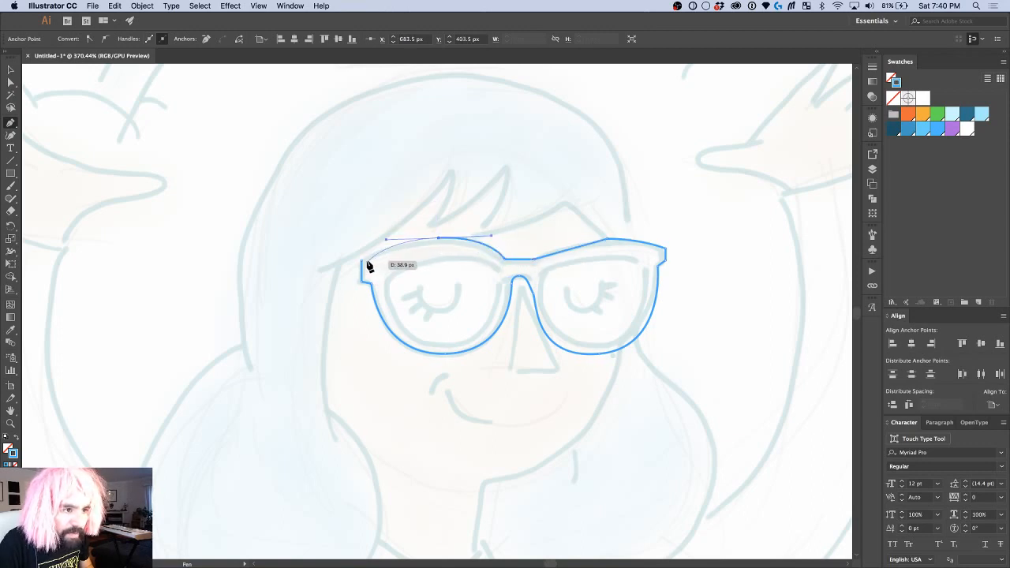
{"action": "left_click", "coordinate": [362, 261]}
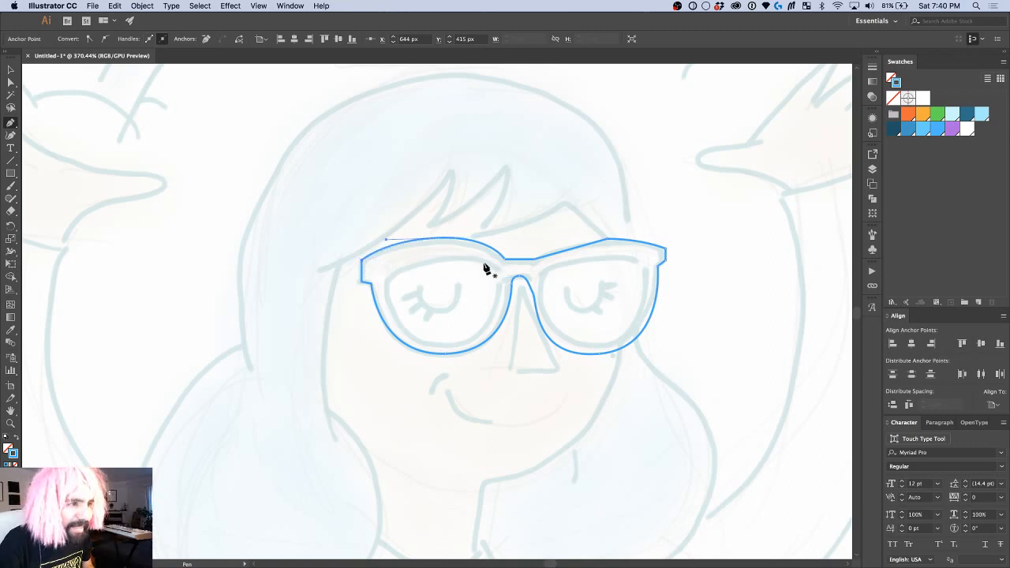
Step: Draw the left lens opening as a closed curved path inside the glasses frame with the Pen tool
{"action": "left_click", "coordinate": [386, 268]}
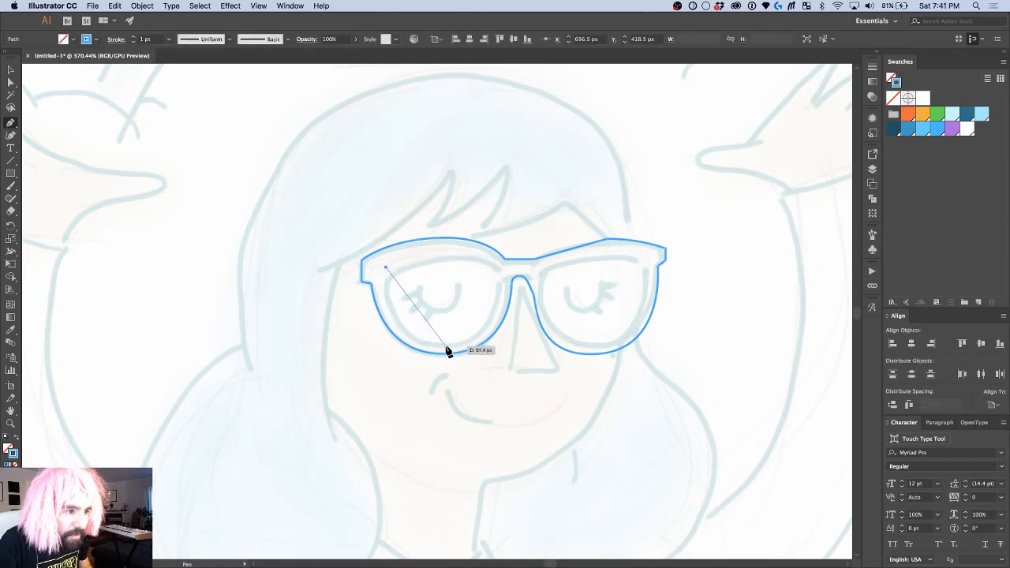
{"action": "left_click_drag", "start_coordinate": [442, 345], "coordinate": [500, 345]}
{"action": "left_click_drag", "start_coordinate": [500, 270], "coordinate": [438, 262]}
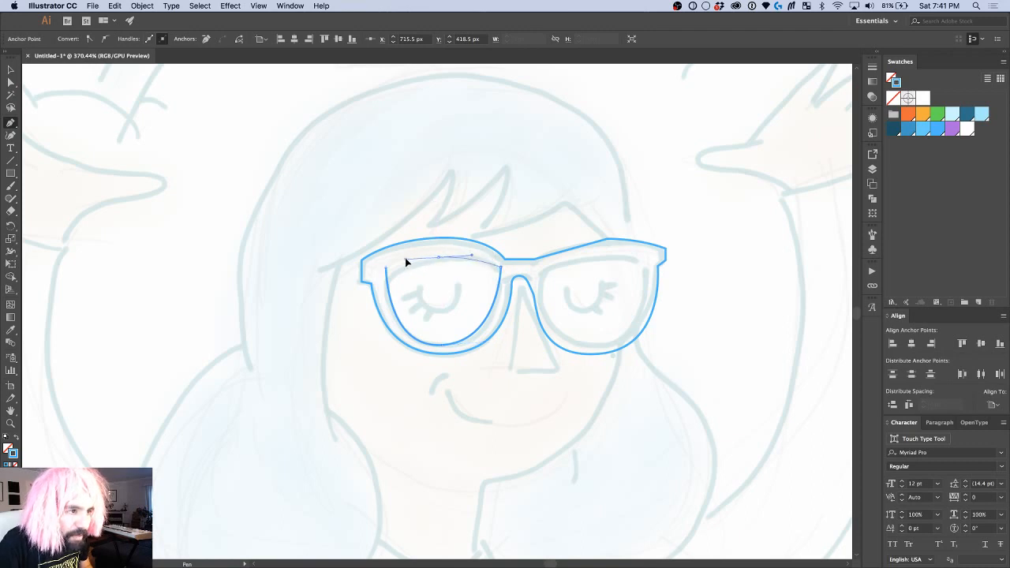
{"action": "left_click", "coordinate": [387, 270]}
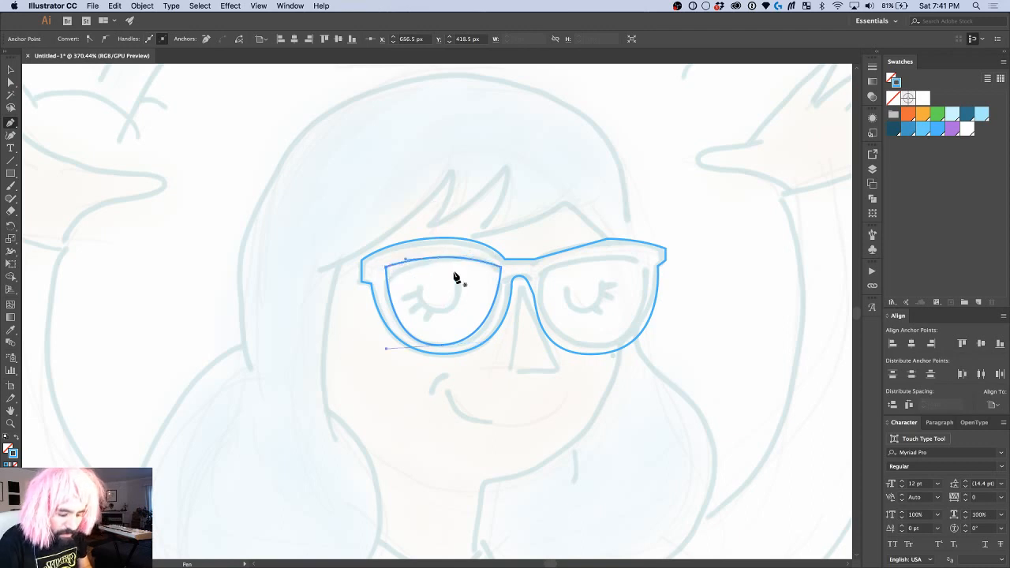
Step: Move the lens outline horizontally onto the right lens and narrow it to about 52.5 px wide
{"action": "key", "text": "v"}
{"action": "left_click", "coordinate": [471, 338]}
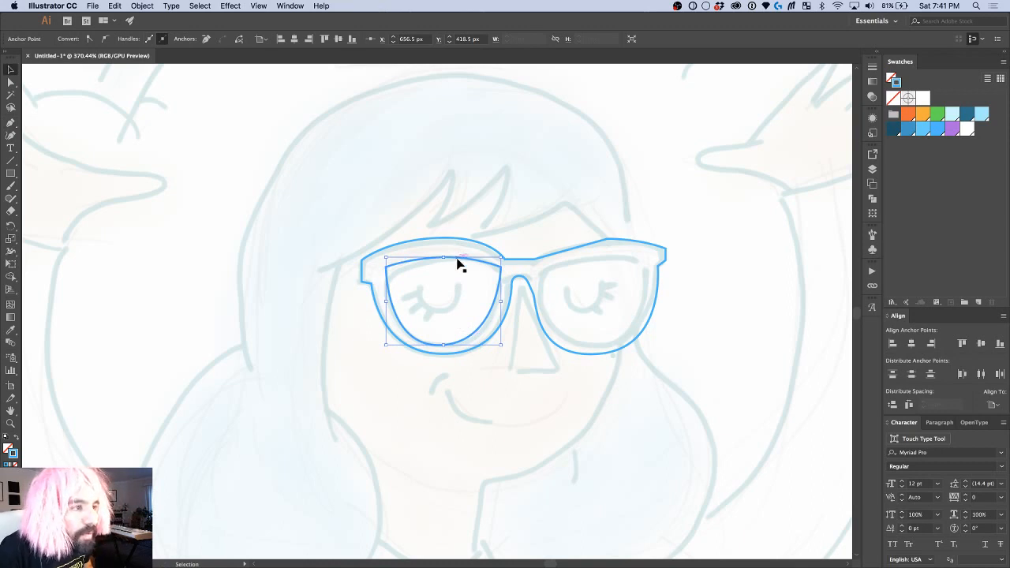
{"action": "left_click_drag", "start_coordinate": [457, 258], "coordinate": [611, 261]}
{"action": "key", "text": "z"}
{"action": "key", "text": "v"}
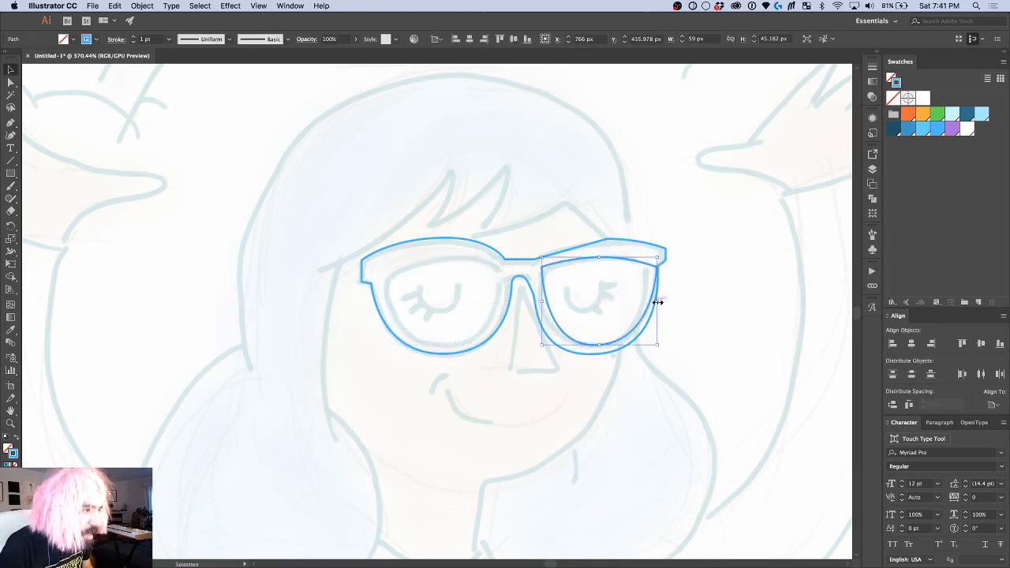
{"action": "left_click_drag", "start_coordinate": [657, 301], "coordinate": [646, 302]}
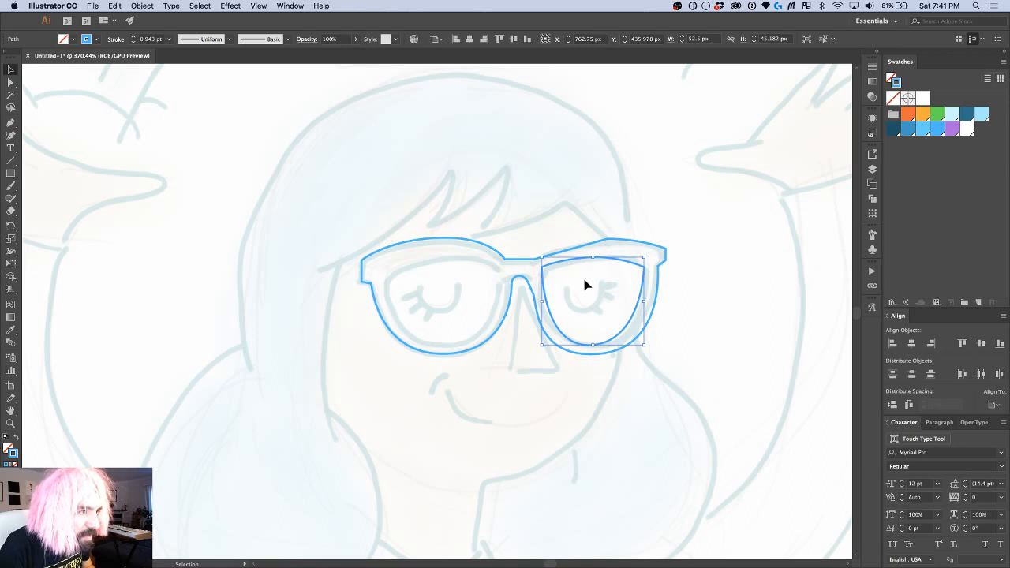
{"action": "key", "text": "Return"}
{"action": "key", "text": "Escape"}
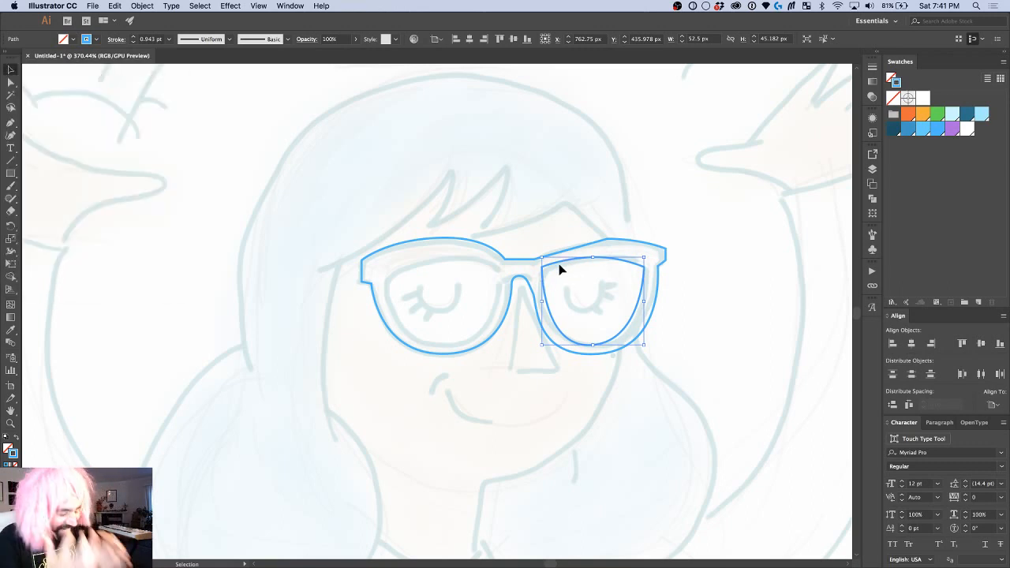
Step: Reshape the right lens outline by repositioning its corner, top and bottom anchors, to about 51.5 × 44.2 px
{"action": "double_click", "coordinate": [546, 270]}
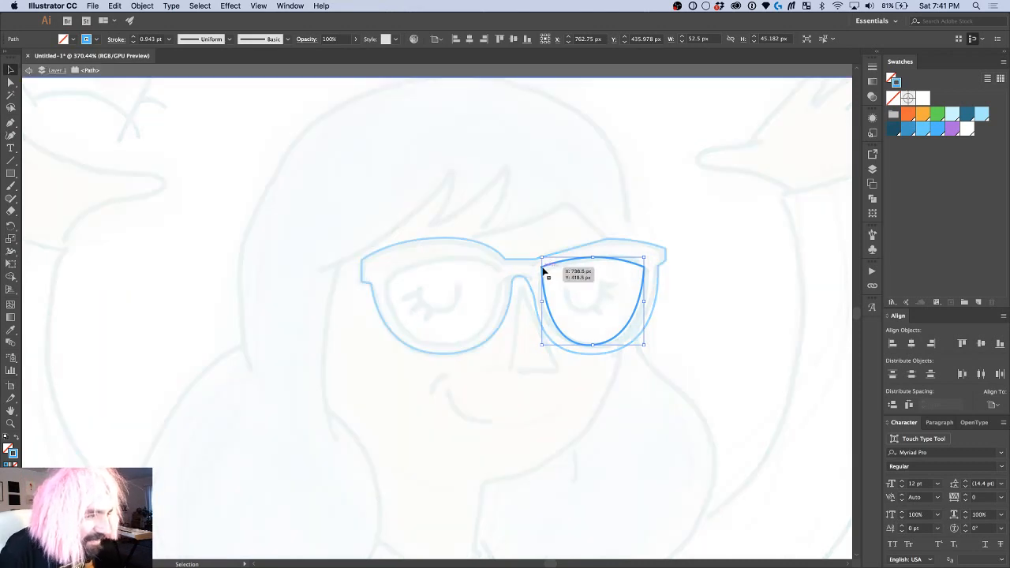
{"action": "key", "text": "a"}
{"action": "left_click", "coordinate": [542, 269]}
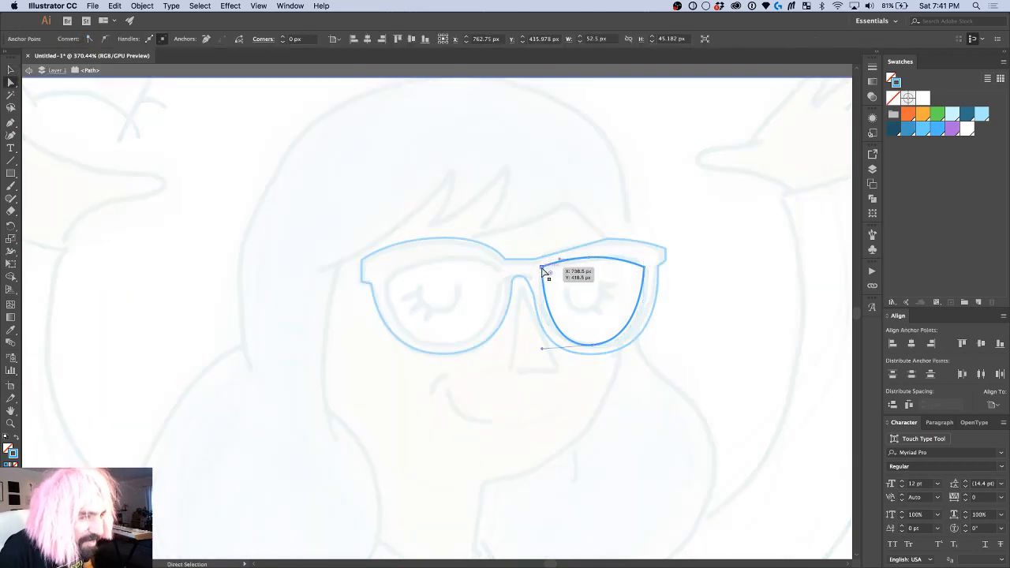
{"action": "left_click_drag", "start_coordinate": [544, 271], "coordinate": [542, 276]}
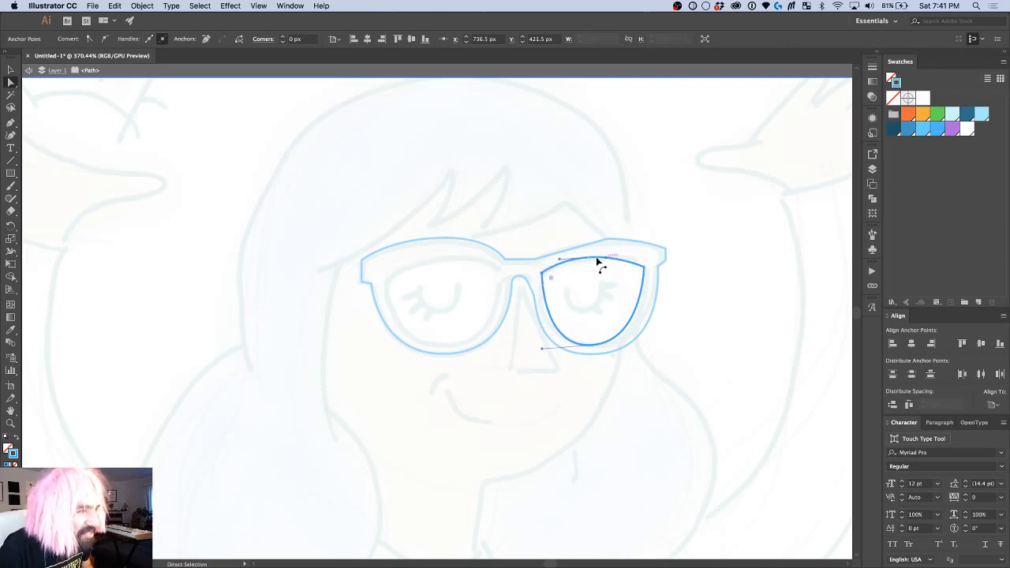
{"action": "left_click", "coordinate": [590, 259]}
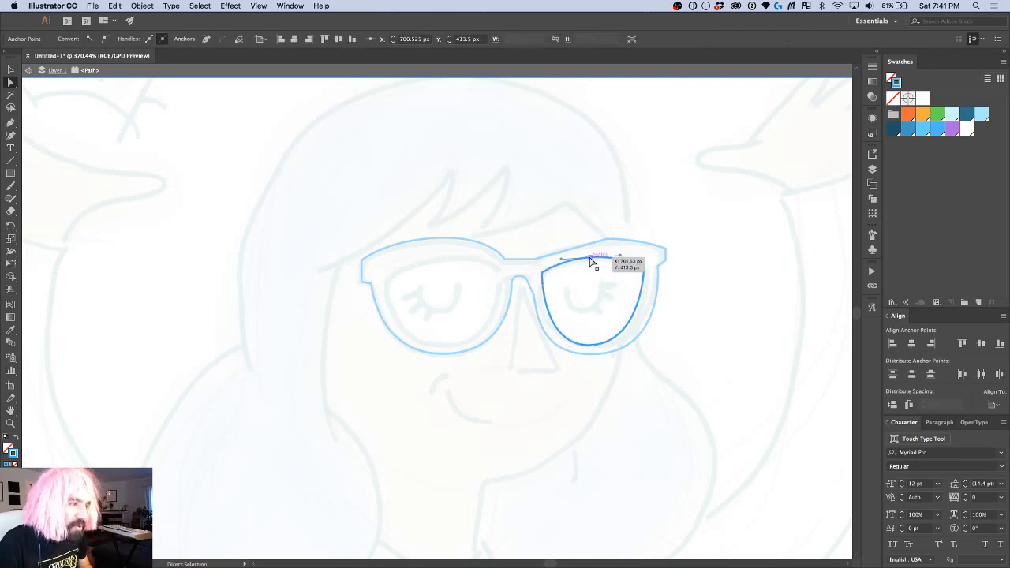
{"action": "left_click", "coordinate": [645, 268]}
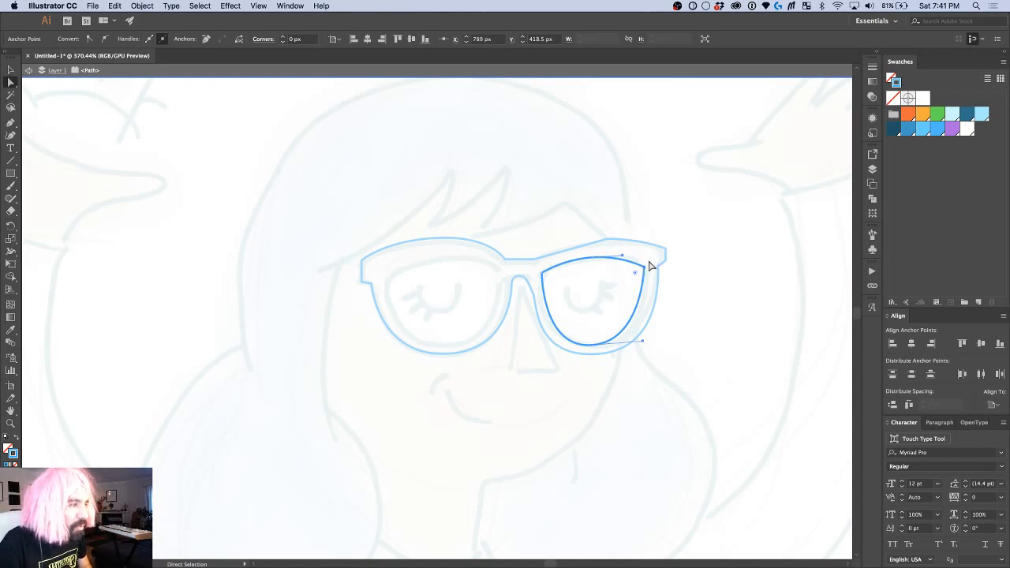
{"action": "left_click", "coordinate": [595, 348]}
{"action": "left_click_drag", "start_coordinate": [595, 350], "coordinate": [595, 350]}
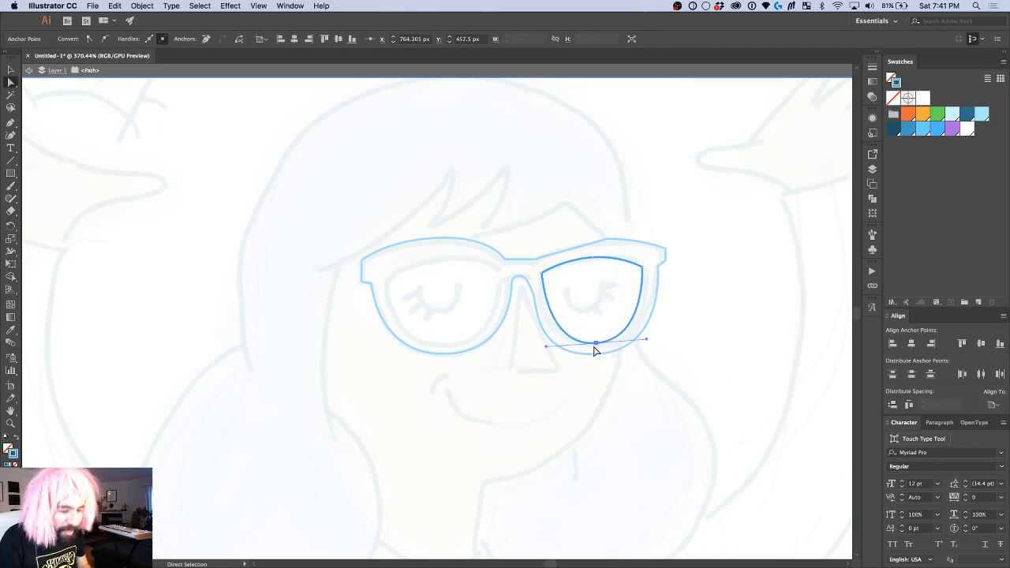
{"action": "key", "text": "Escape"}
{"action": "key", "text": "v"}
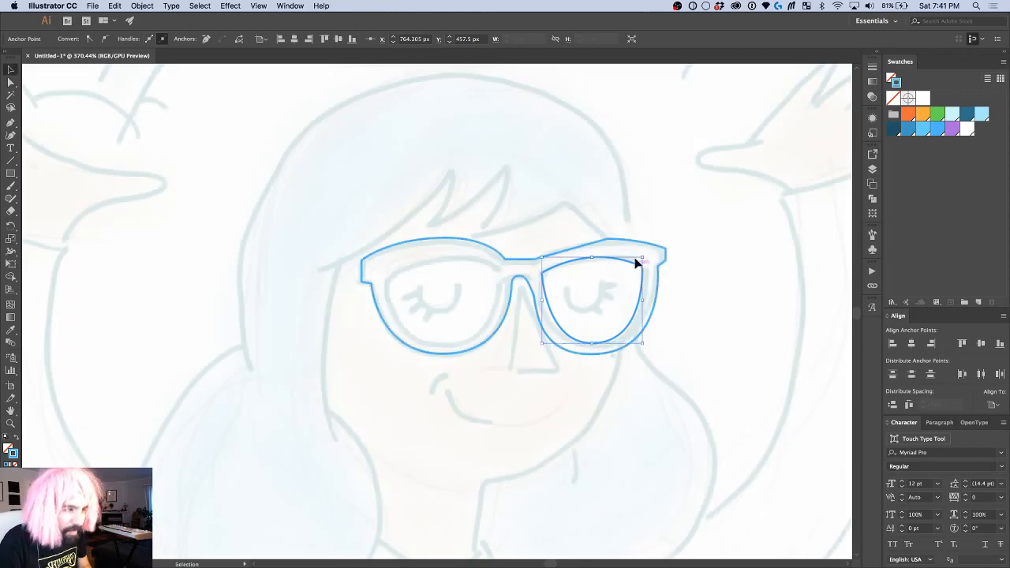
Step: Convert the frame's corner anchor at the peak above the right lens into a smooth curve
{"action": "left_click", "coordinate": [608, 242]}
{"action": "left_click", "coordinate": [608, 240]}
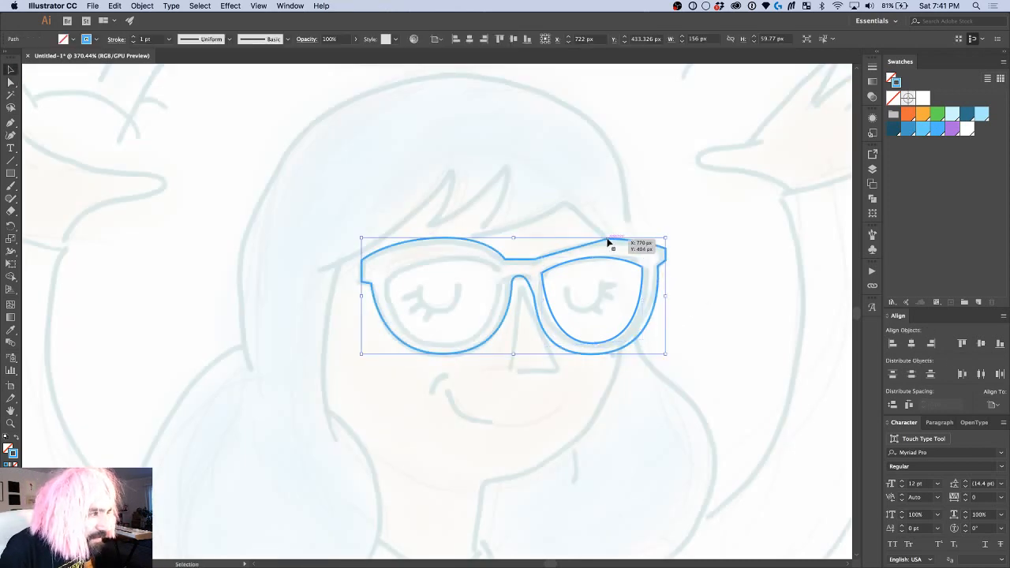
{"action": "double_click", "coordinate": [608, 242]}
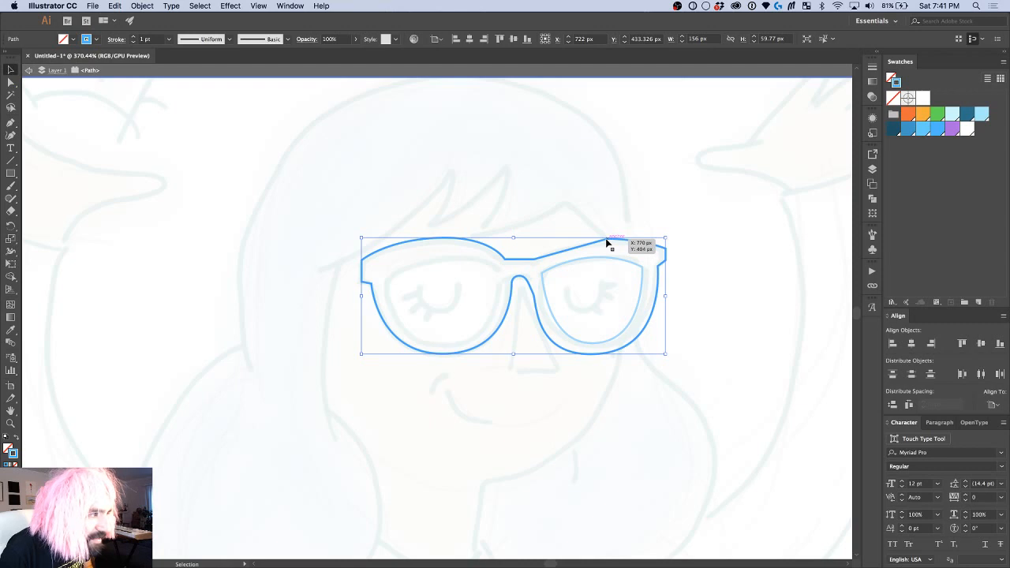
{"action": "key", "text": "a"}
{"action": "left_click", "coordinate": [608, 243]}
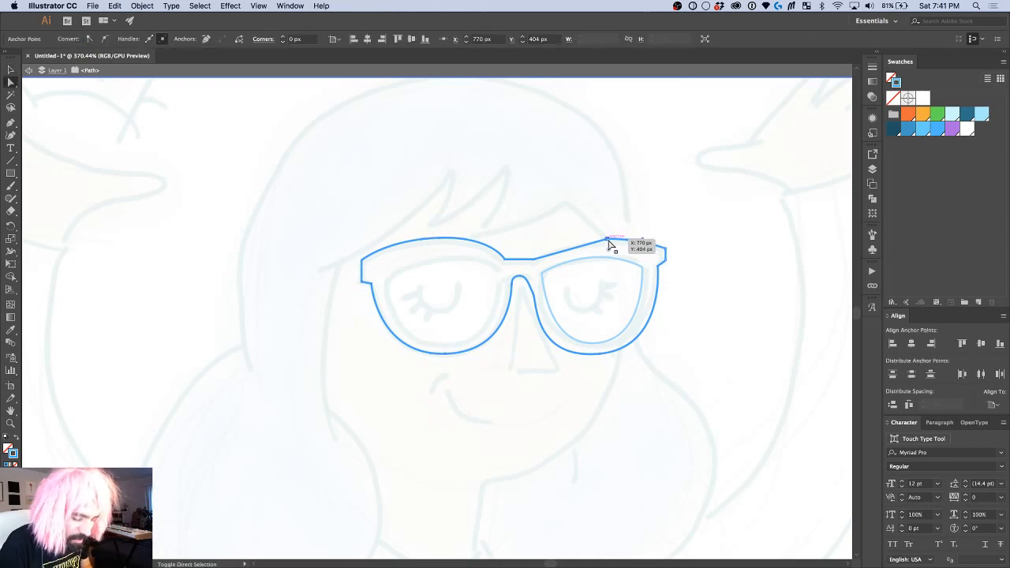
{"action": "key", "text": "shift+c"}
{"action": "left_click_drag", "start_coordinate": [606, 237], "coordinate": [570, 239]}
{"action": "key", "text": "v"}
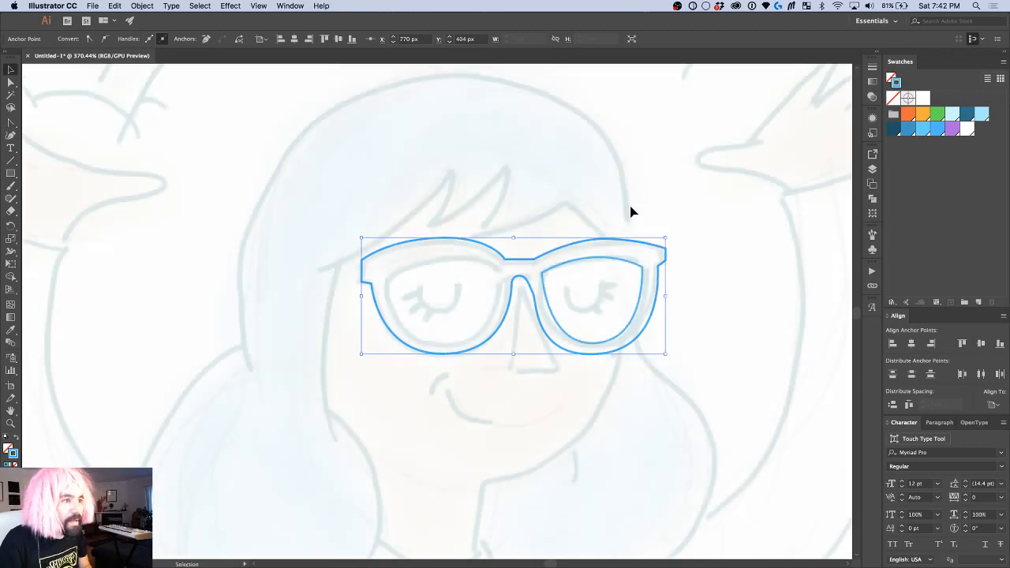
{"action": "left_click", "coordinate": [631, 210]}
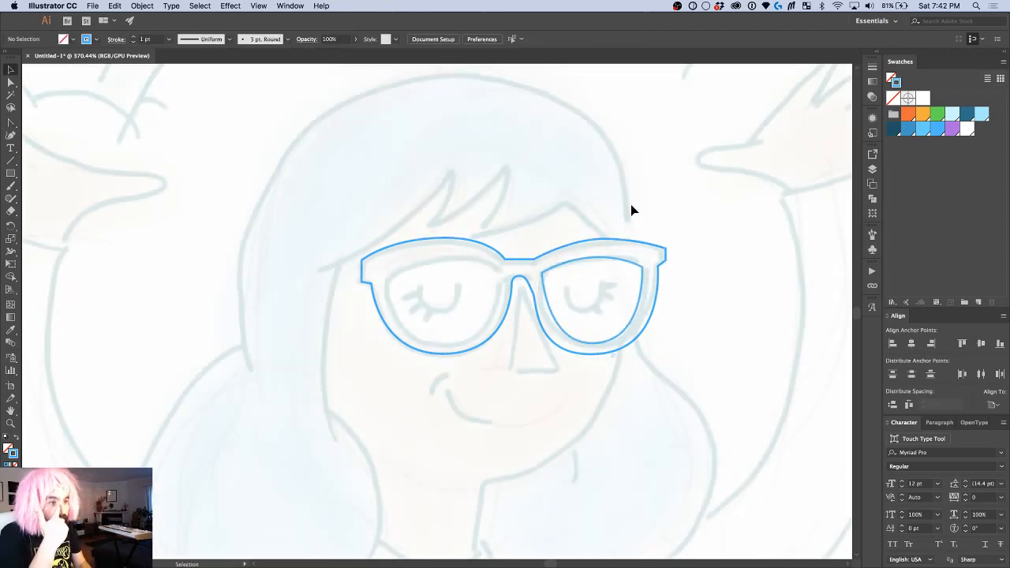
Step: Isolate the glasses frame and adjust its anchor on the nose bridge's side next to the right lens
{"action": "scroll", "coordinate": [631, 209], "scroll_direction": "down", "scroll_amount": 2}
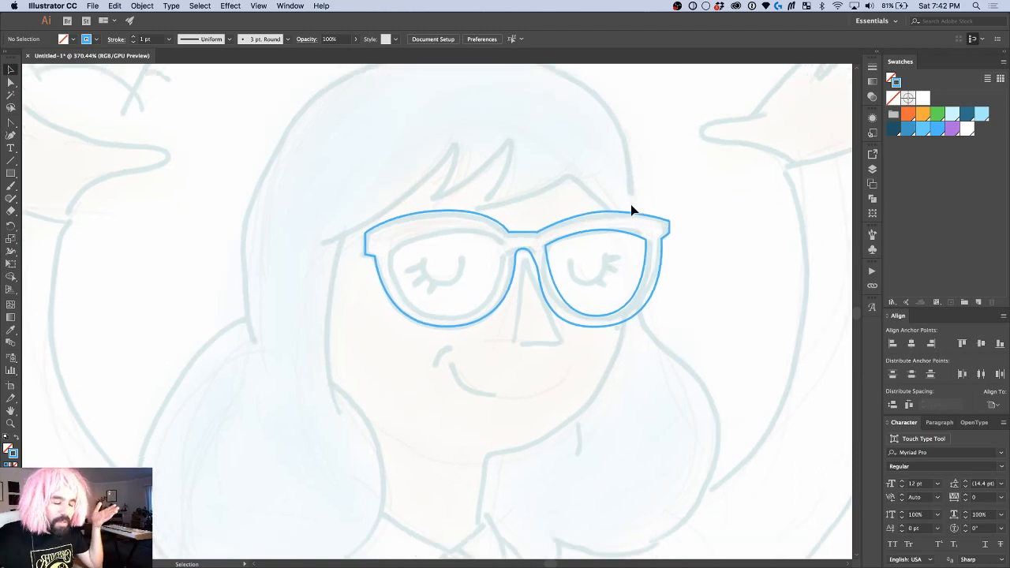
{"action": "left_click", "coordinate": [624, 216]}
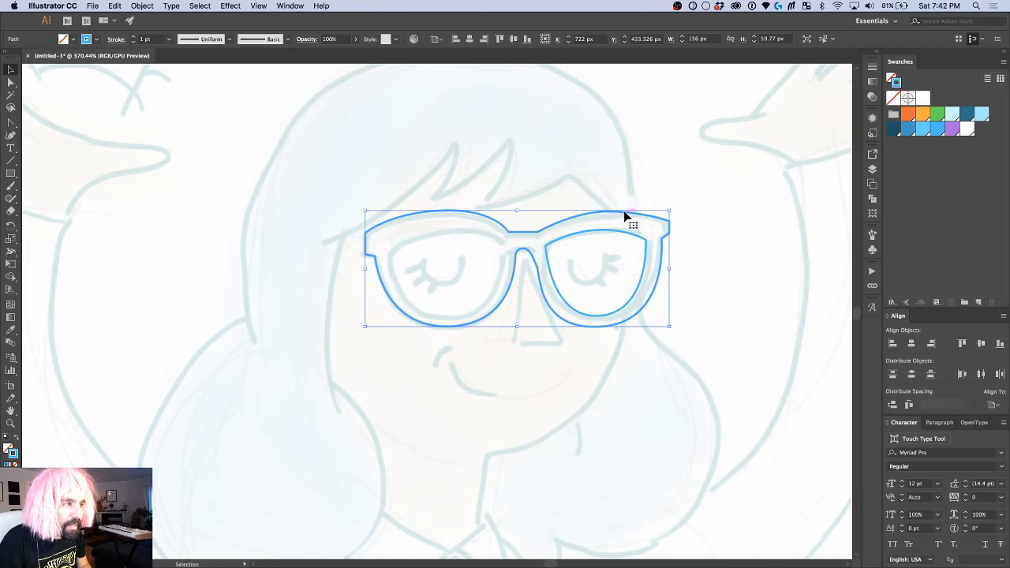
{"action": "double_click", "coordinate": [624, 215]}
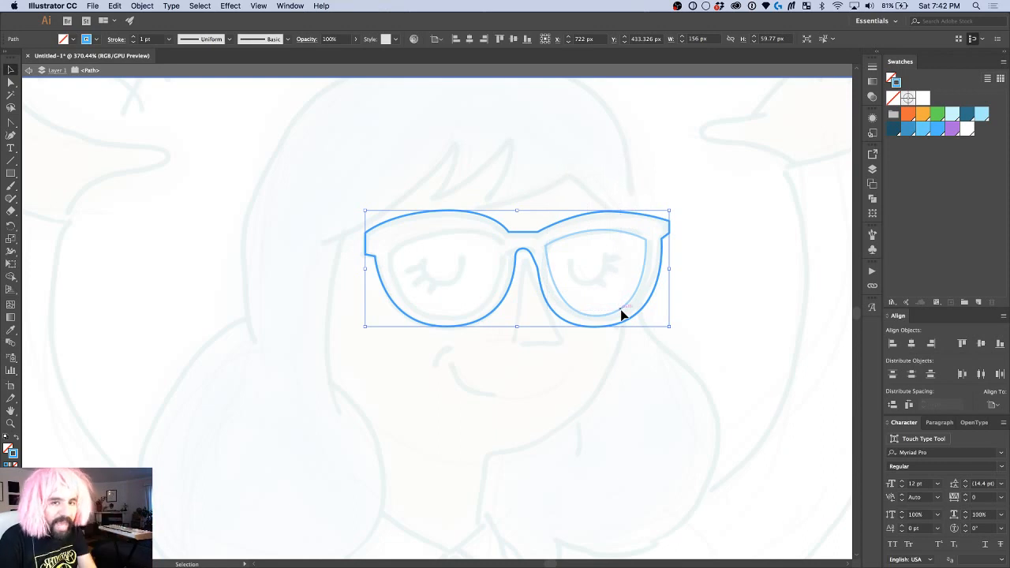
{"action": "left_click", "coordinate": [541, 192]}
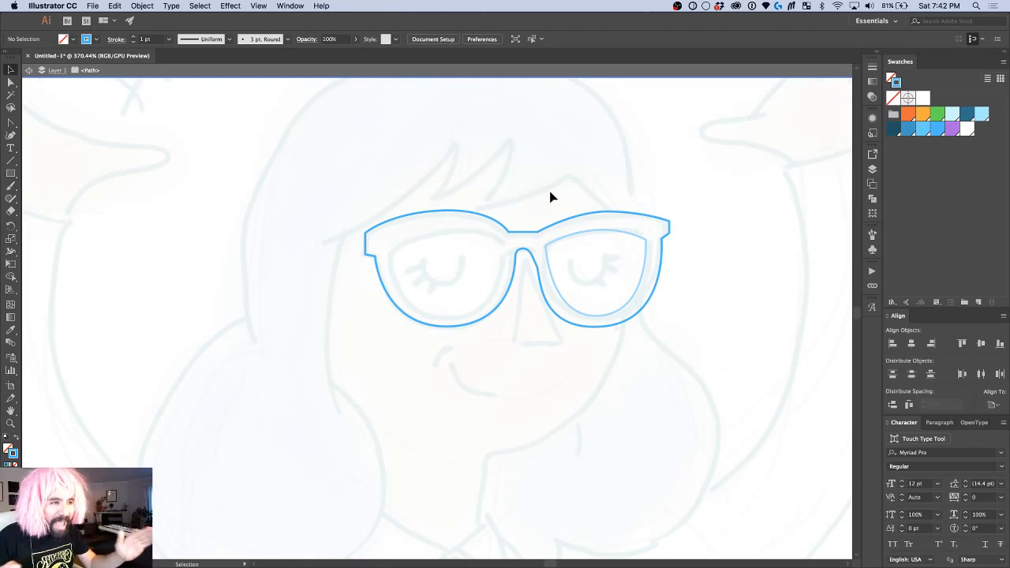
{"action": "left_click", "coordinate": [536, 263]}
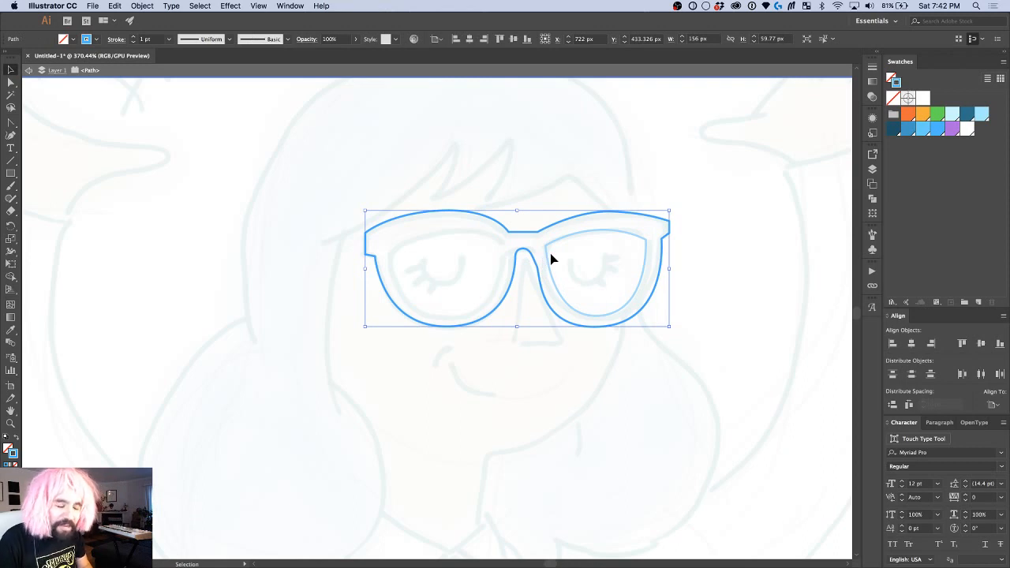
{"action": "key", "text": "Return"}
{"action": "key", "text": "Escape"}
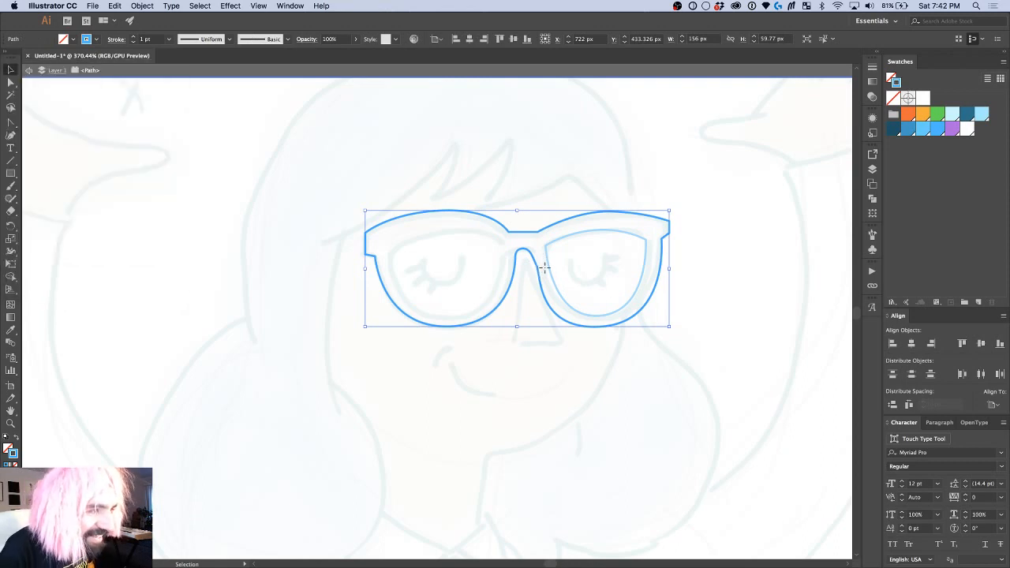
{"action": "key", "text": "a"}
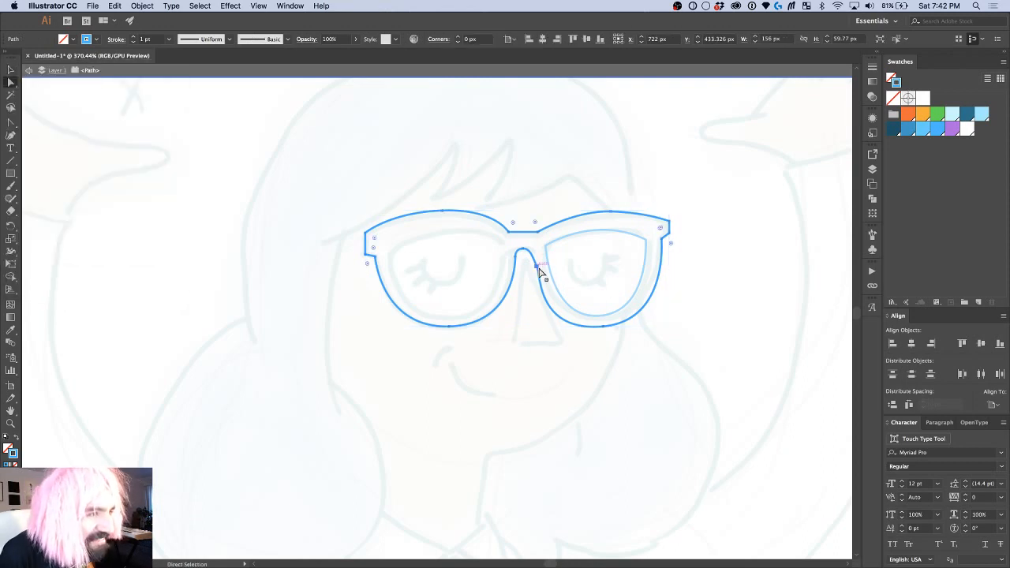
{"action": "left_click", "coordinate": [537, 268]}
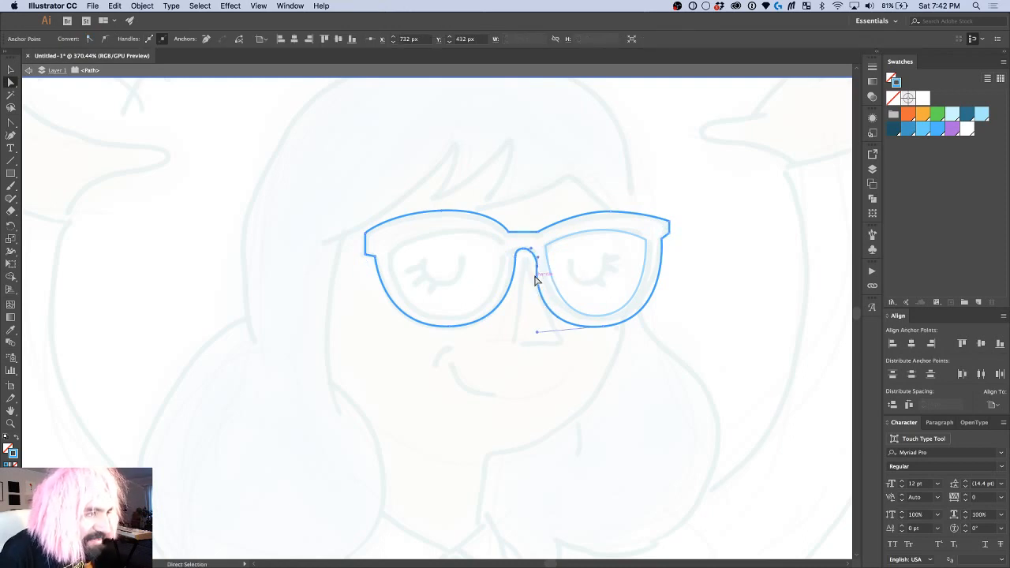
{"action": "scroll", "coordinate": [537, 274], "scroll_direction": "up", "scroll_amount": 4}
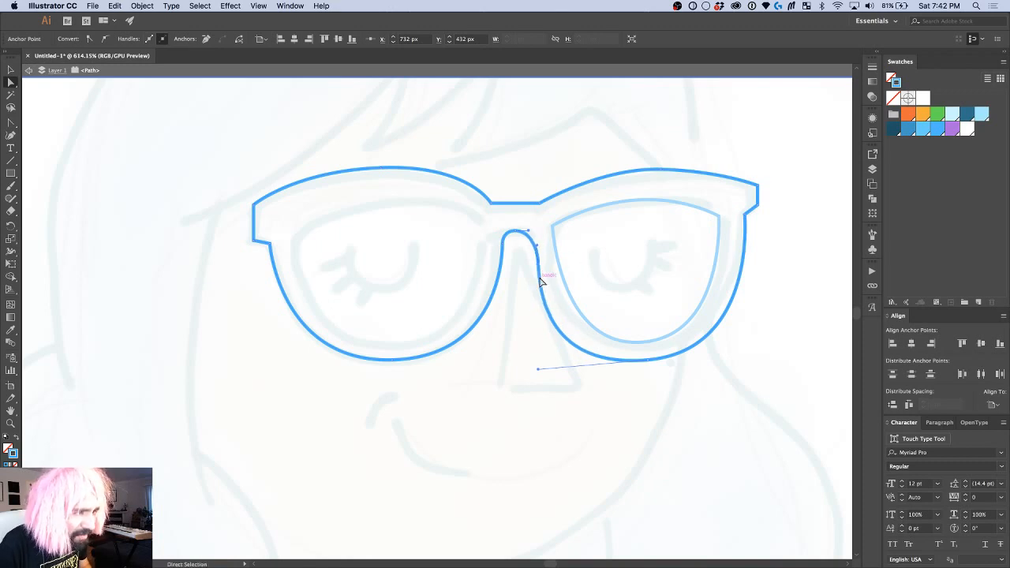
Step: Move the nose bridge arch's top anchor to about X 726 px and smooth the arch's anchor beside the left lens
{"action": "left_click", "coordinate": [518, 232]}
{"action": "left_click_drag", "start_coordinate": [519, 235], "coordinate": [521, 234]}
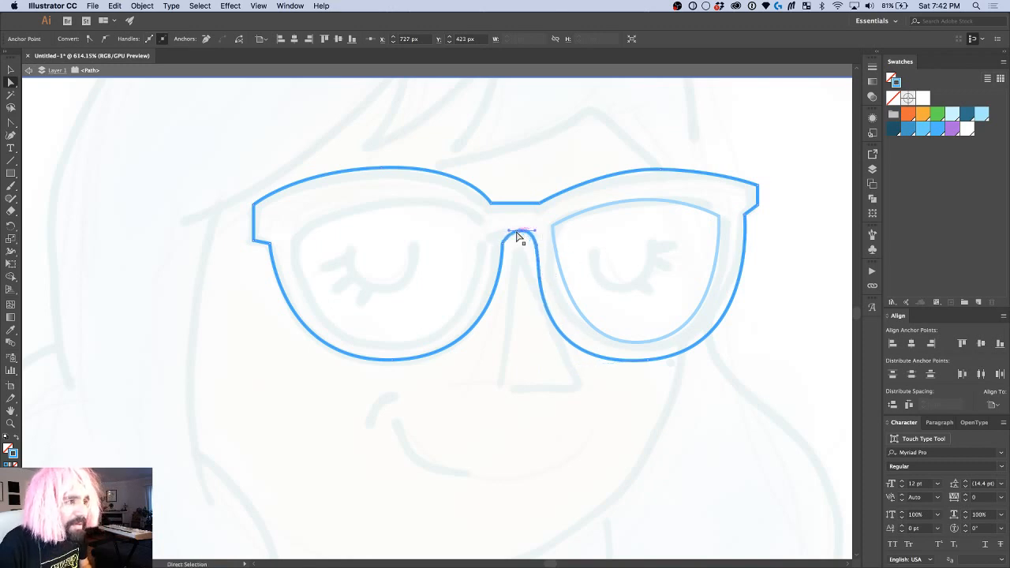
{"action": "left_click", "coordinate": [503, 254]}
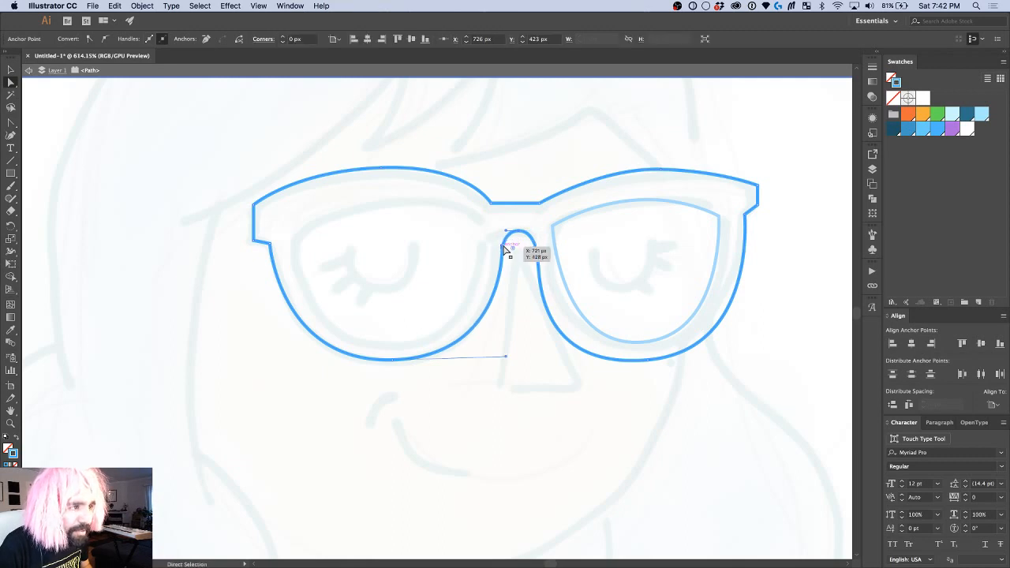
{"action": "key", "text": "shift+c"}
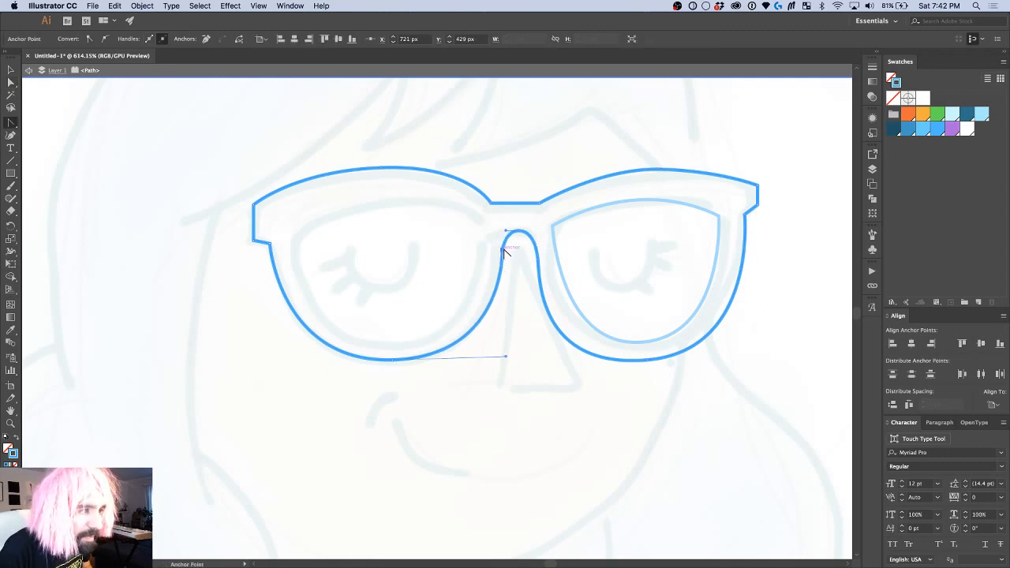
{"action": "mouse_move", "coordinate": [505, 254]}
{"action": "left_mouse_down"}
{"action": "mouse_move", "coordinate": [505, 271]}
{"action": "mouse_move", "coordinate": [512, 237]}
{"action": "mouse_move", "coordinate": [500, 243]}
{"action": "left_mouse_up"}
{"action": "key", "text": "Escape"}
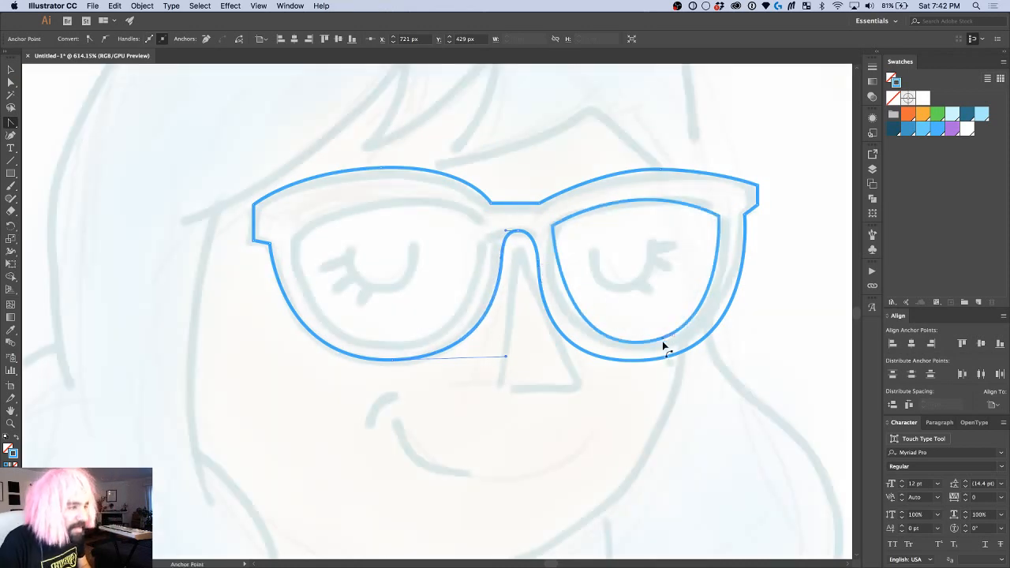
Step: Undo the corner conversion below the right lens, move that frame anchor to about X 768, Y 461 px, and refine the adjoining bridge anchor
{"action": "left_click", "coordinate": [647, 359]}
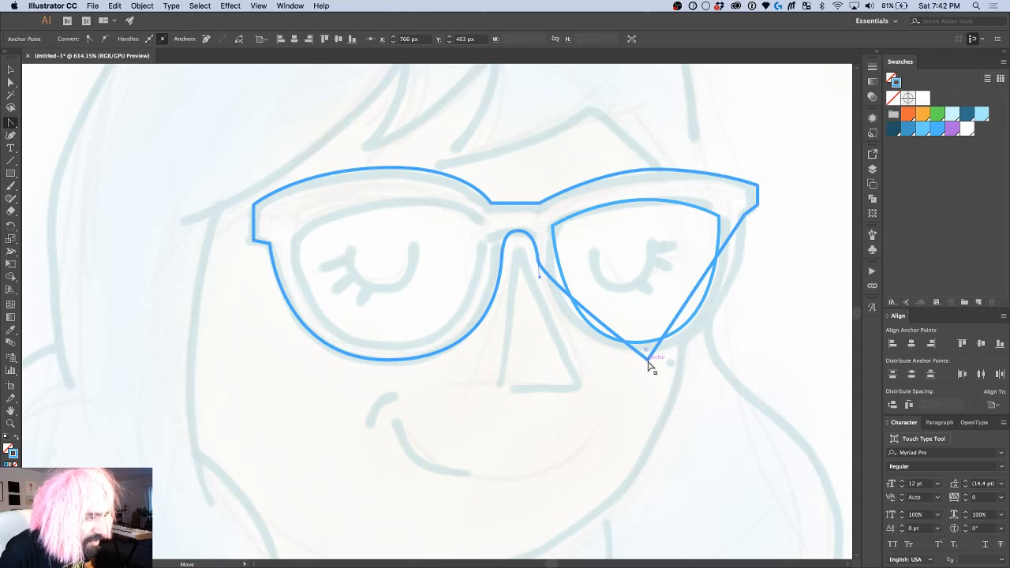
{"action": "key", "text": "super+z"}
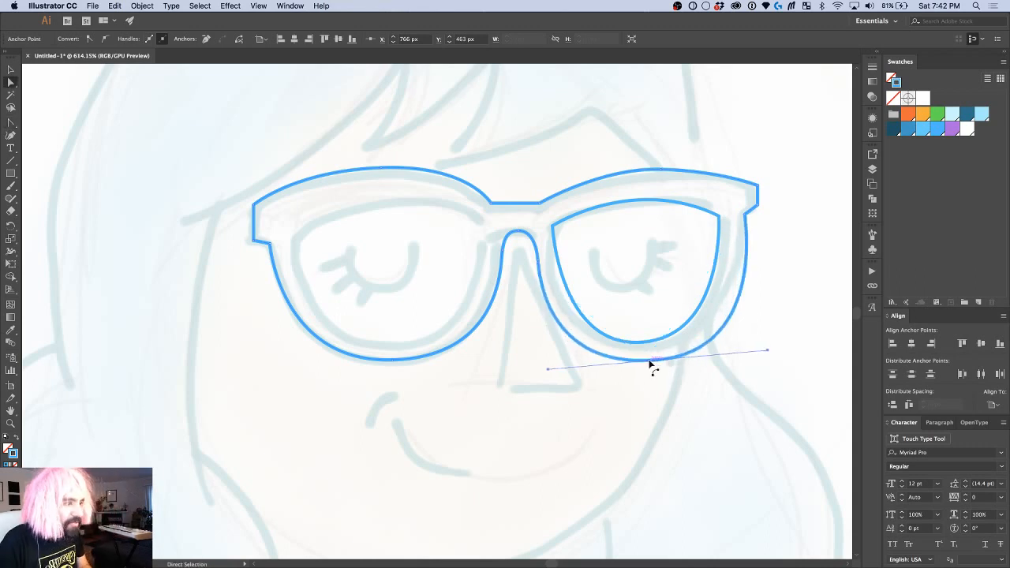
{"action": "key", "text": "Up"}
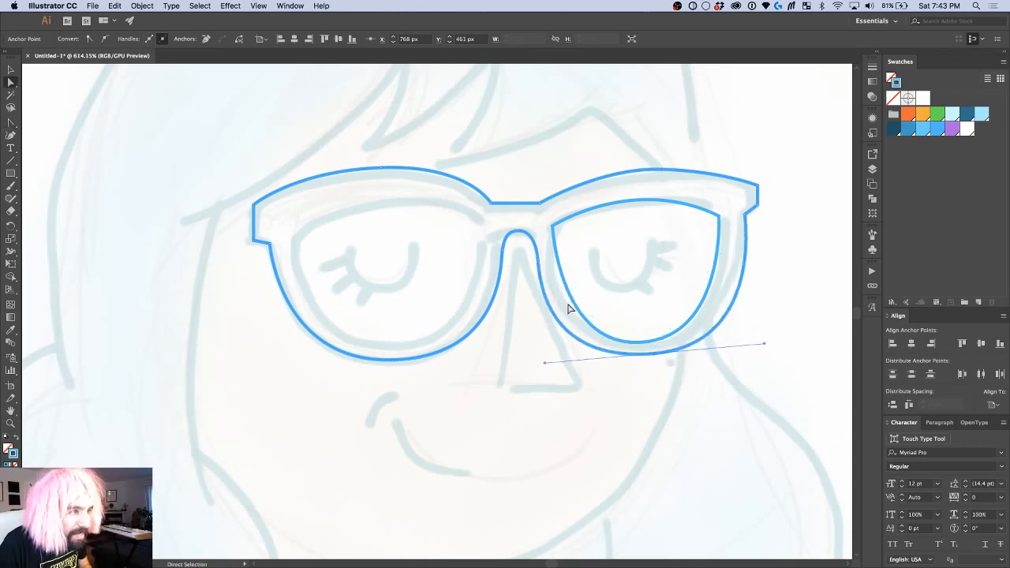
{"action": "left_click_drag", "start_coordinate": [548, 273], "coordinate": [542, 262]}
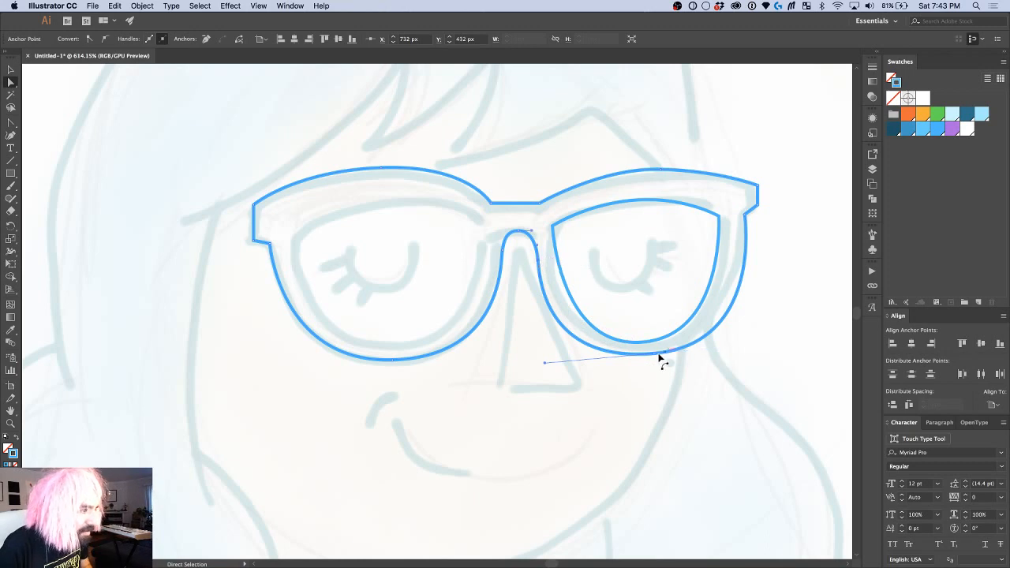
{"action": "left_click_drag", "start_coordinate": [658, 356], "coordinate": [764, 344]}
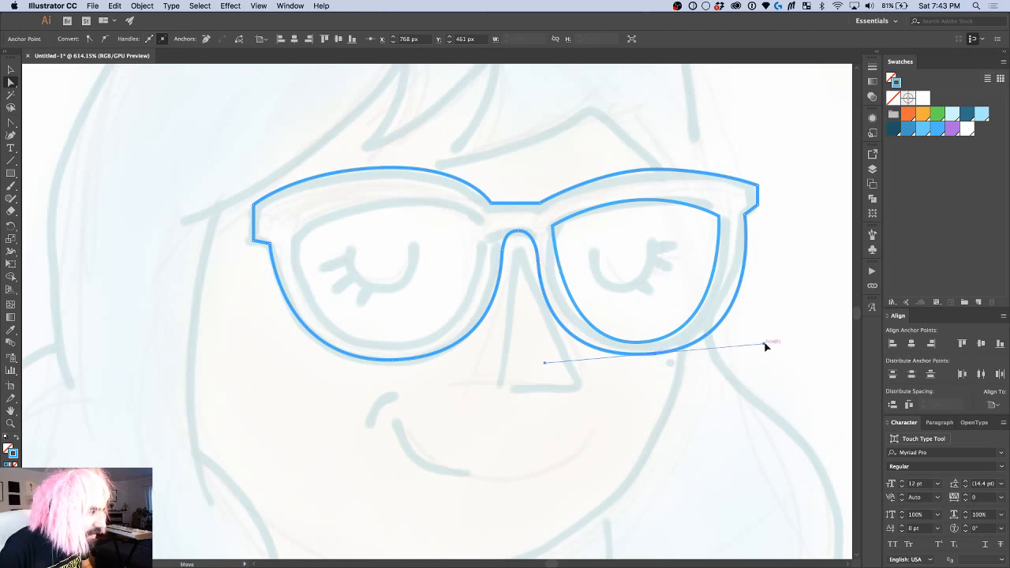
{"action": "scroll", "coordinate": [762, 348], "scroll_direction": "down", "scroll_amount": 3}
{"action": "scroll", "coordinate": [760, 347], "scroll_direction": "down", "scroll_amount": 2}
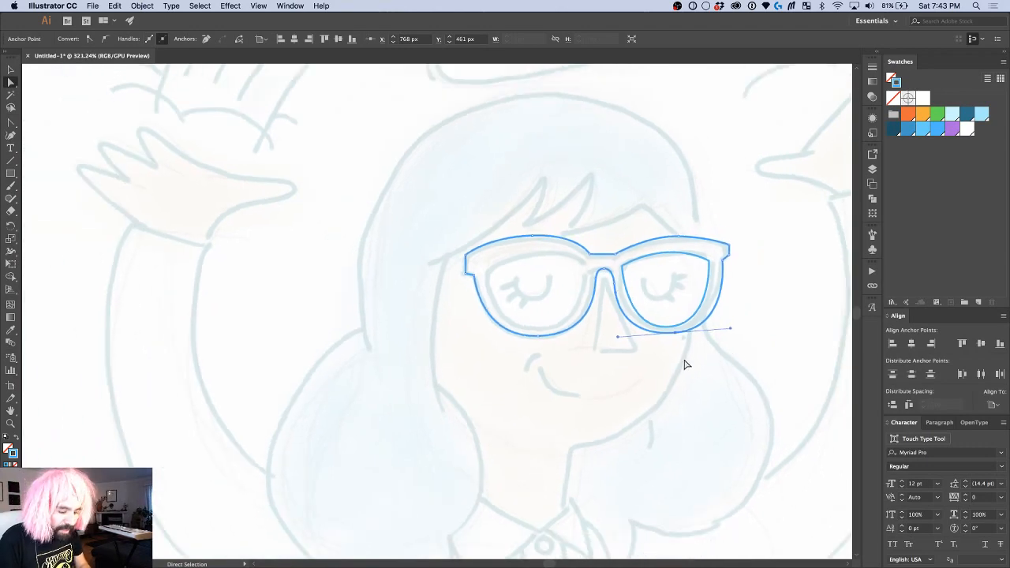
{"action": "key", "text": "v"}
{"action": "left_click", "coordinate": [686, 367]}
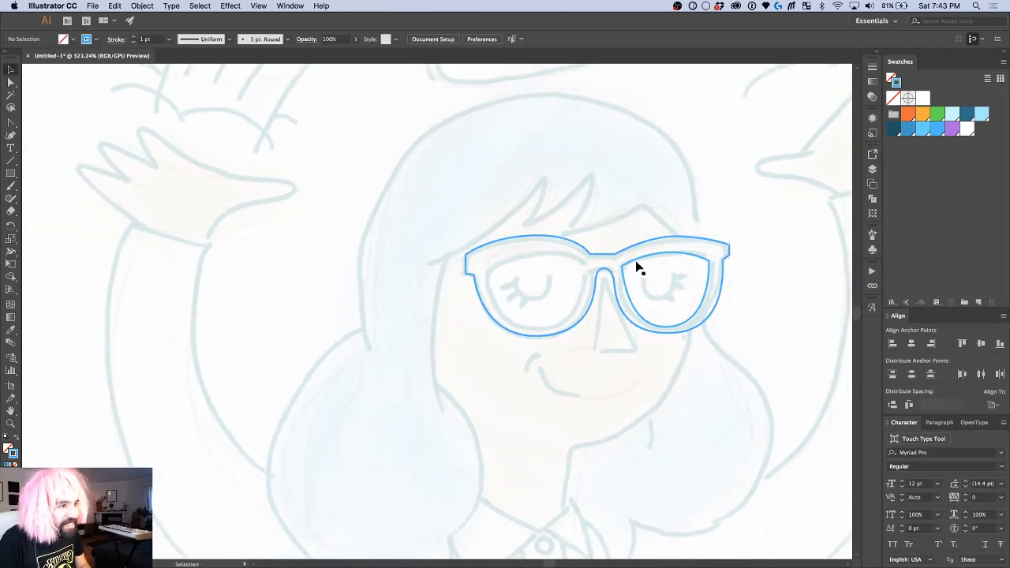
Step: Trace the left lens opening as a closed Pen path with curved upper and lower edges, using the right lens's thin stroke
{"action": "left_click", "coordinate": [637, 268]}
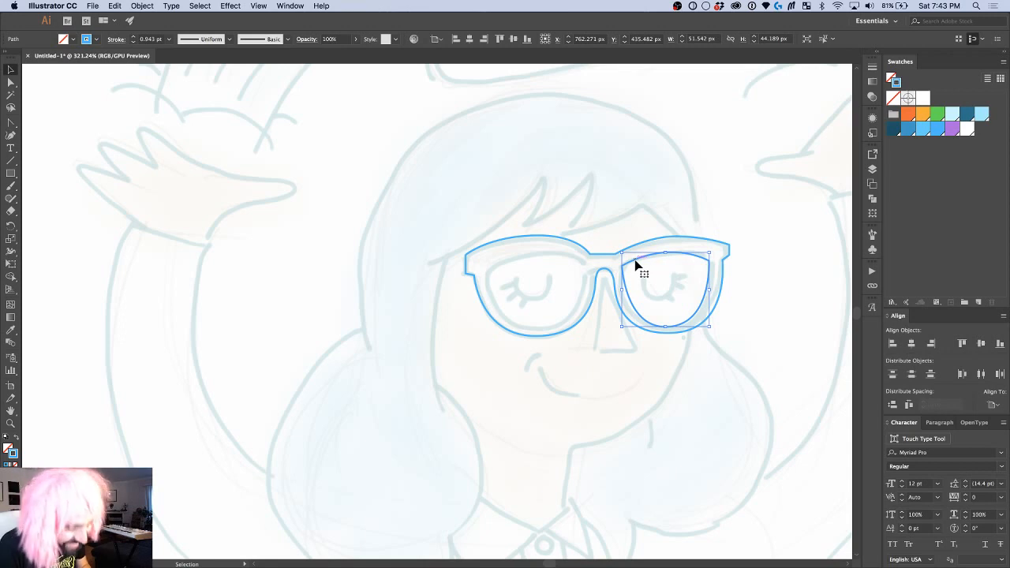
{"action": "left_click", "coordinate": [495, 267]}
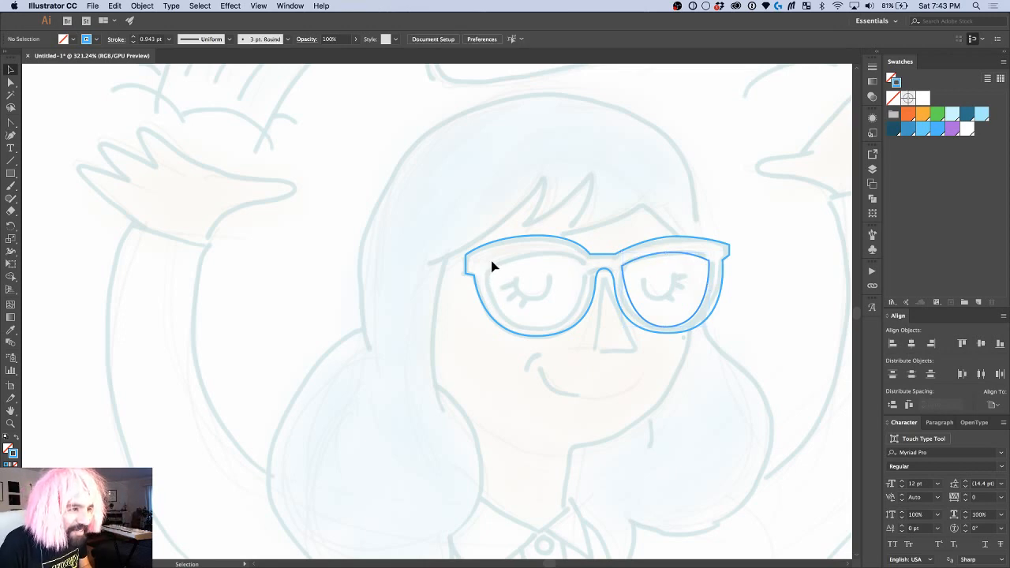
{"action": "key", "text": "p"}
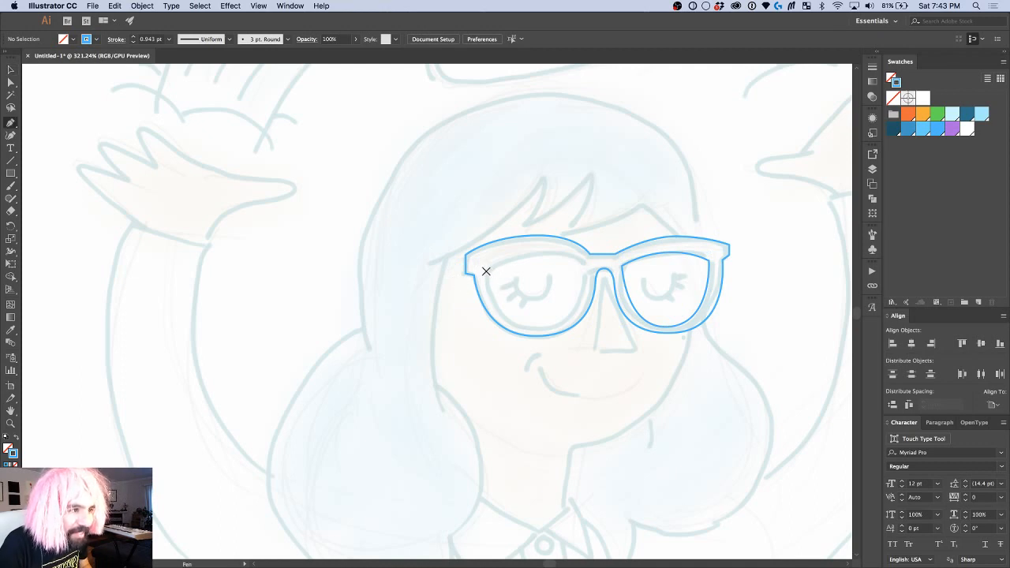
{"action": "left_click", "coordinate": [486, 271]}
{"action": "left_click_drag", "start_coordinate": [541, 252], "coordinate": [585, 251]}
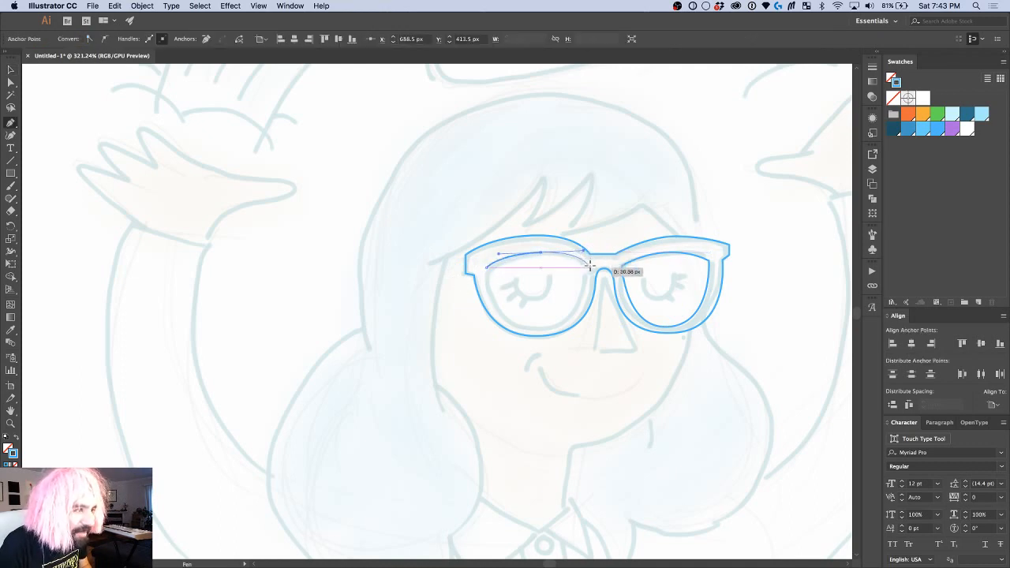
{"action": "left_click", "coordinate": [586, 269]}
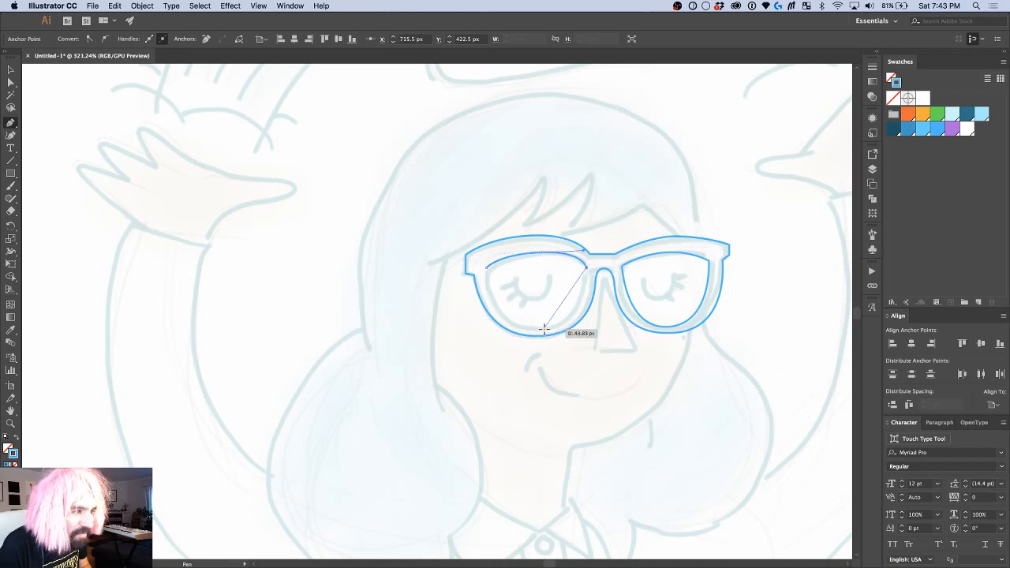
{"action": "left_click_drag", "start_coordinate": [543, 326], "coordinate": [502, 330]}
{"action": "left_click", "coordinate": [486, 266]}
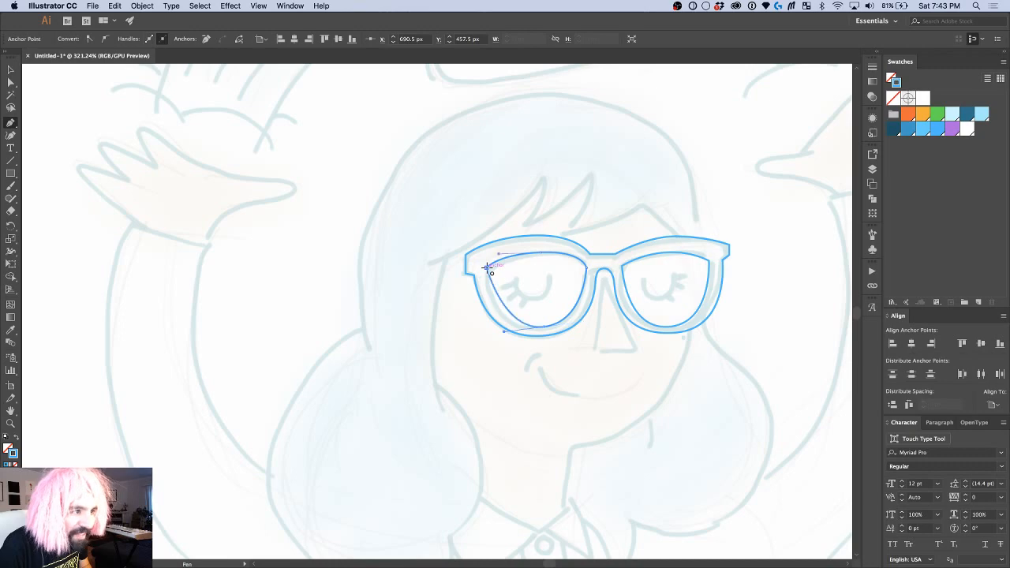
Step: Pull a curve handle from the left lens opening's upper outer corner to round its outer side
{"action": "scroll", "coordinate": [507, 320], "scroll_direction": "up", "scroll_amount": 5}
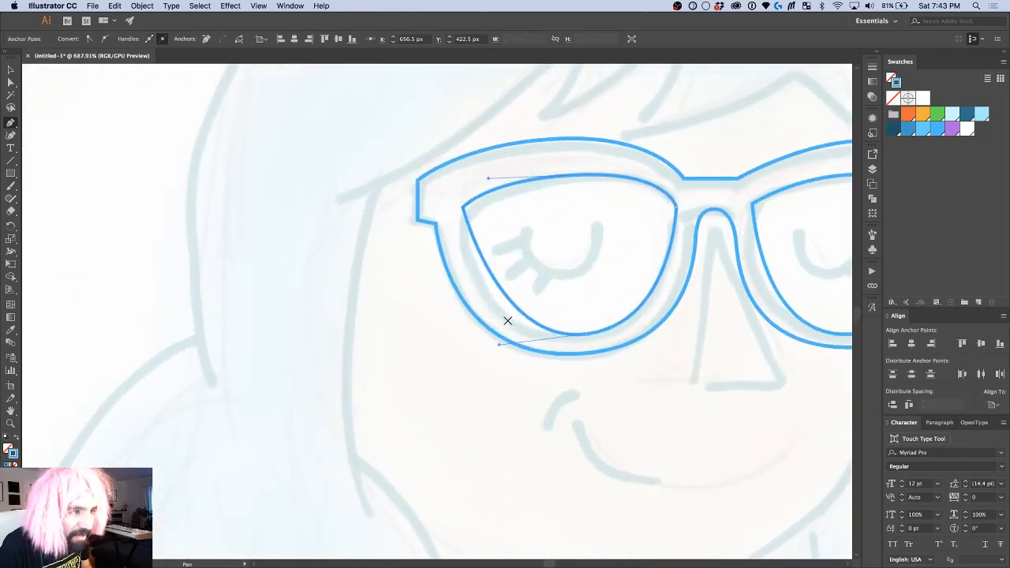
{"action": "key", "text": "shift+c"}
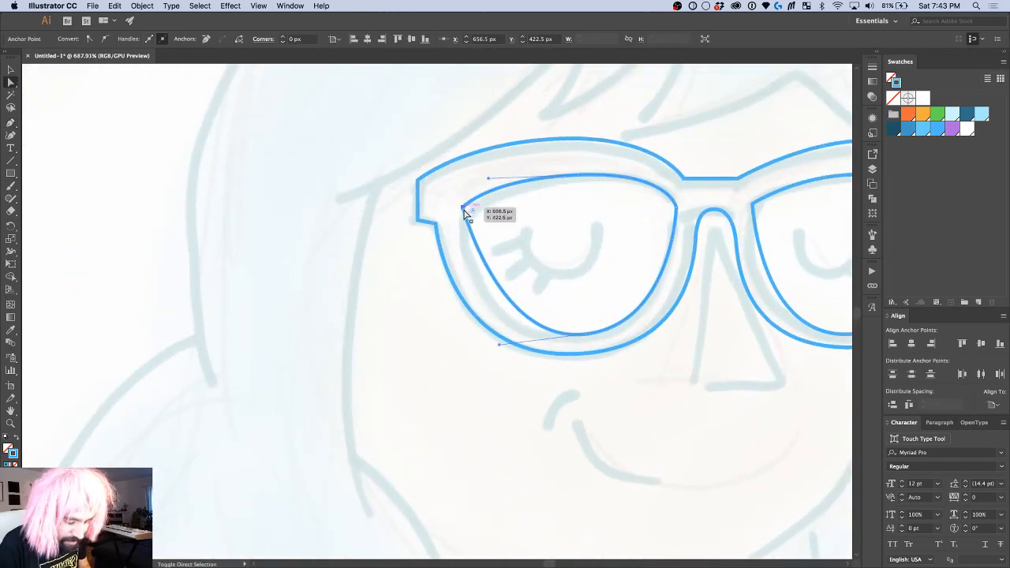
{"action": "left_click_drag", "start_coordinate": [464, 211], "coordinate": [457, 265]}
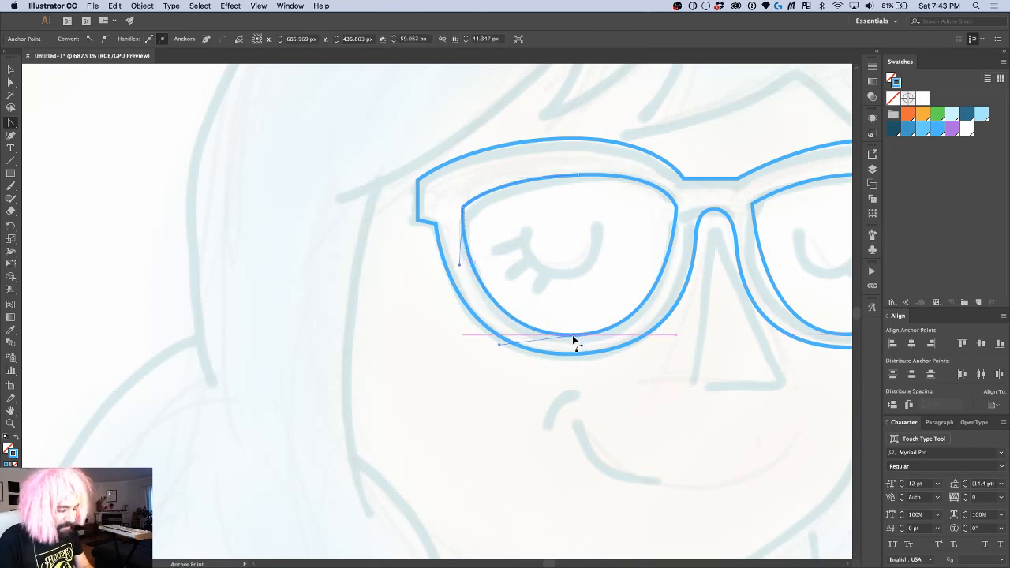
{"action": "key", "text": "super+minus"}
{"action": "key", "text": "super+minus"}
{"action": "scroll", "coordinate": [573, 340], "scroll_direction": "down", "scroll_amount": 5}
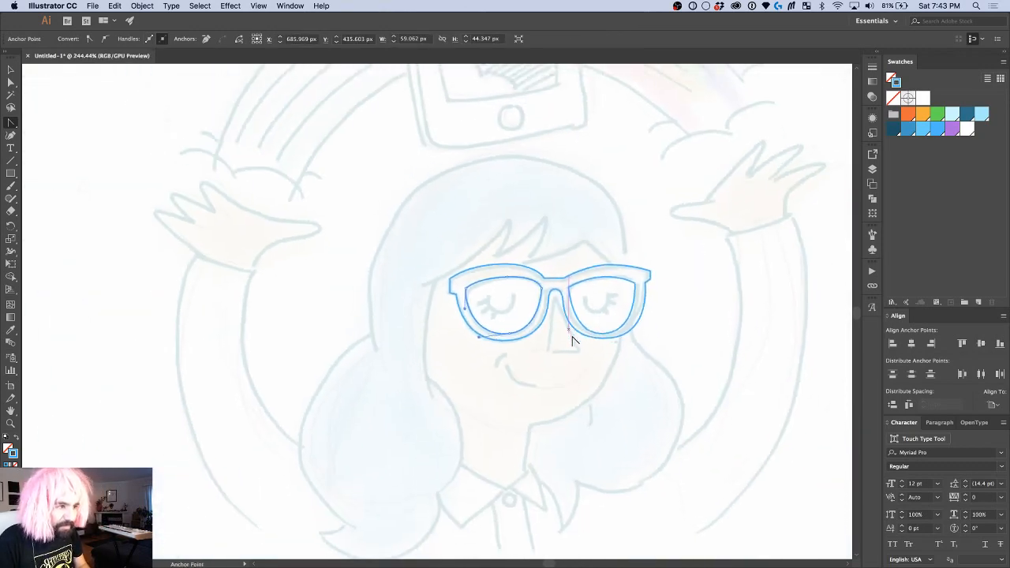
Step: Isolate the glasses frame, move its anchor below the right lens to about X 767, Y 463 px, and level its handles
{"action": "key", "text": "v"}
{"action": "scroll", "coordinate": [586, 352], "scroll_direction": "up", "scroll_amount": 3}
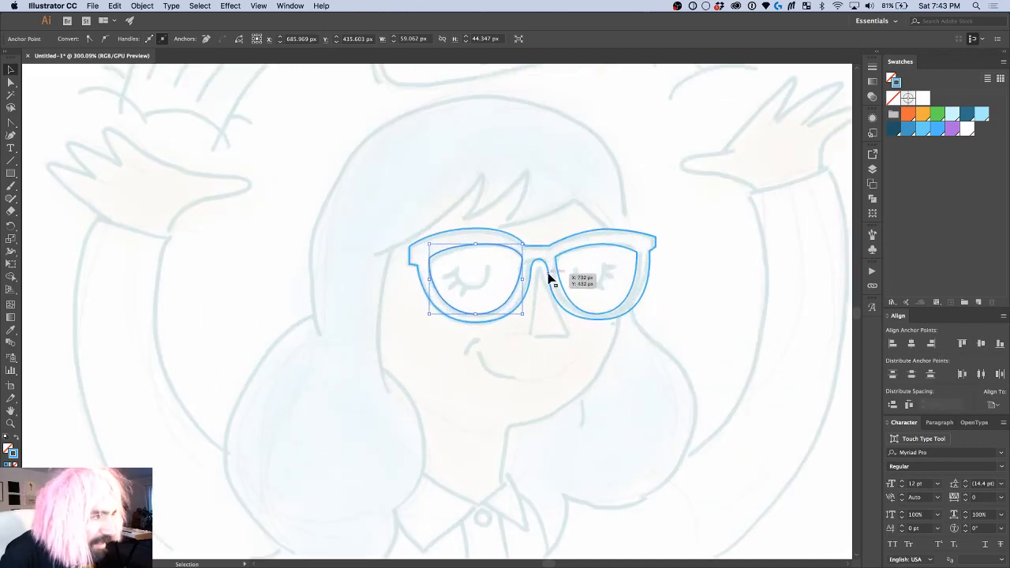
{"action": "scroll", "coordinate": [550, 278], "scroll_direction": "up", "scroll_amount": 2}
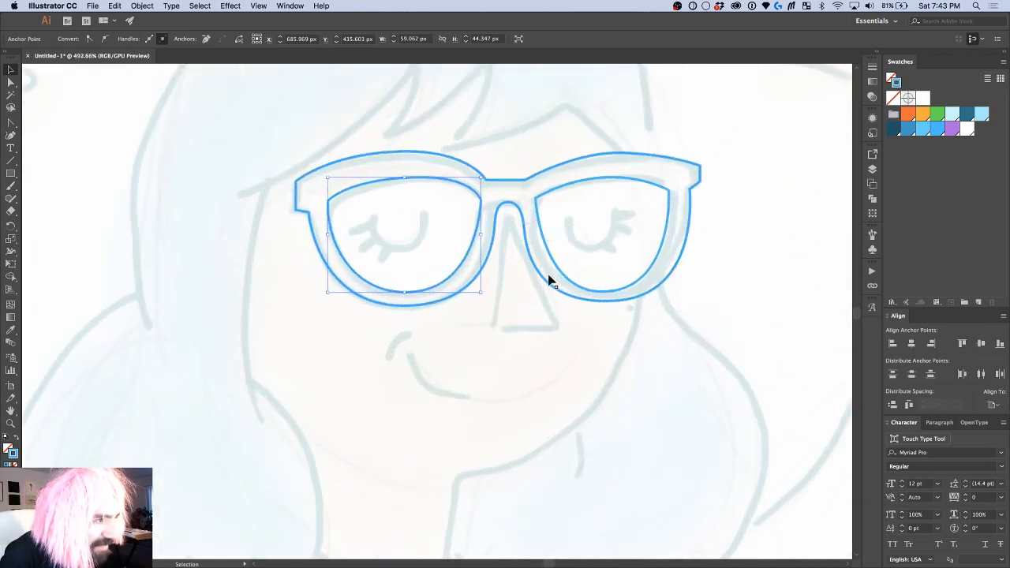
{"action": "left_click", "coordinate": [526, 236]}
{"action": "double_click", "coordinate": [526, 234]}
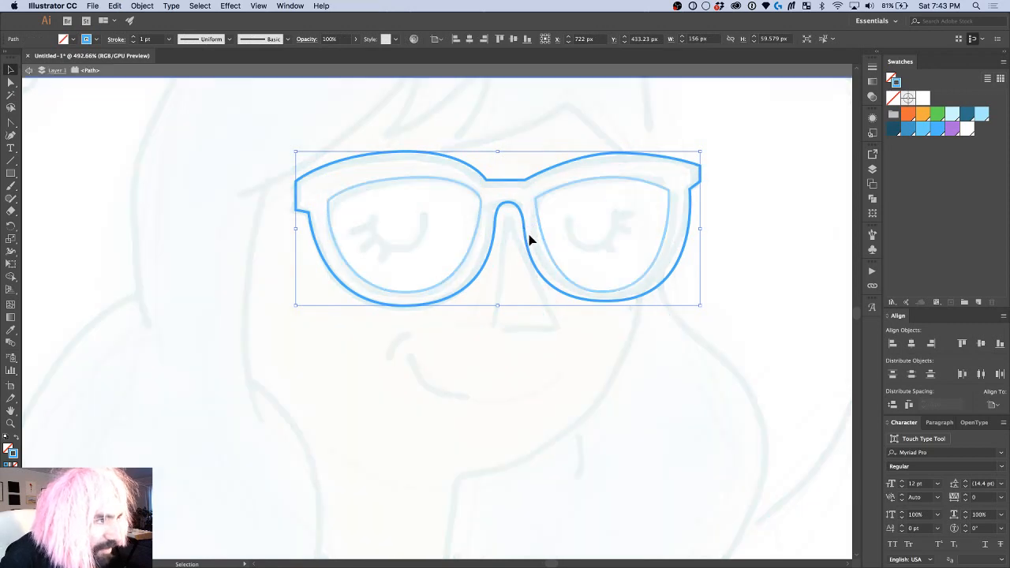
{"action": "key", "text": "a"}
{"action": "left_click", "coordinate": [526, 233]}
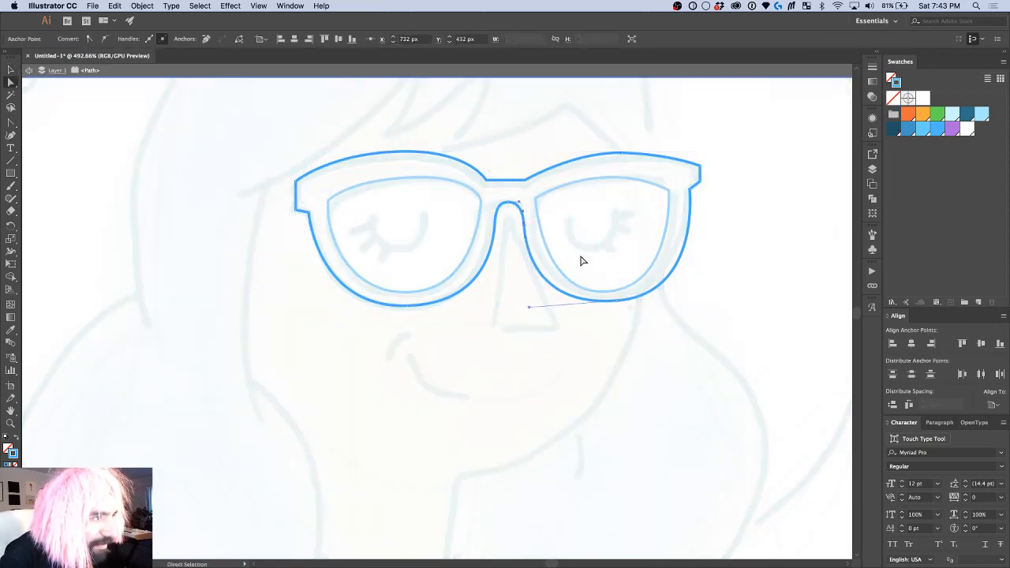
{"action": "left_click_drag", "start_coordinate": [602, 315], "coordinate": [620, 307]}
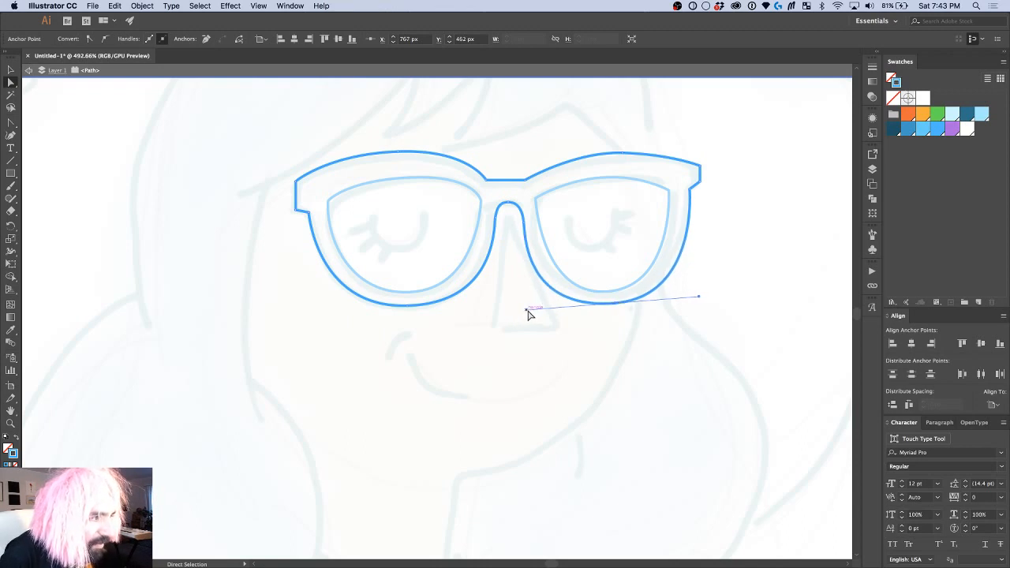
{"action": "left_click_drag", "start_coordinate": [525, 309], "coordinate": [535, 306]}
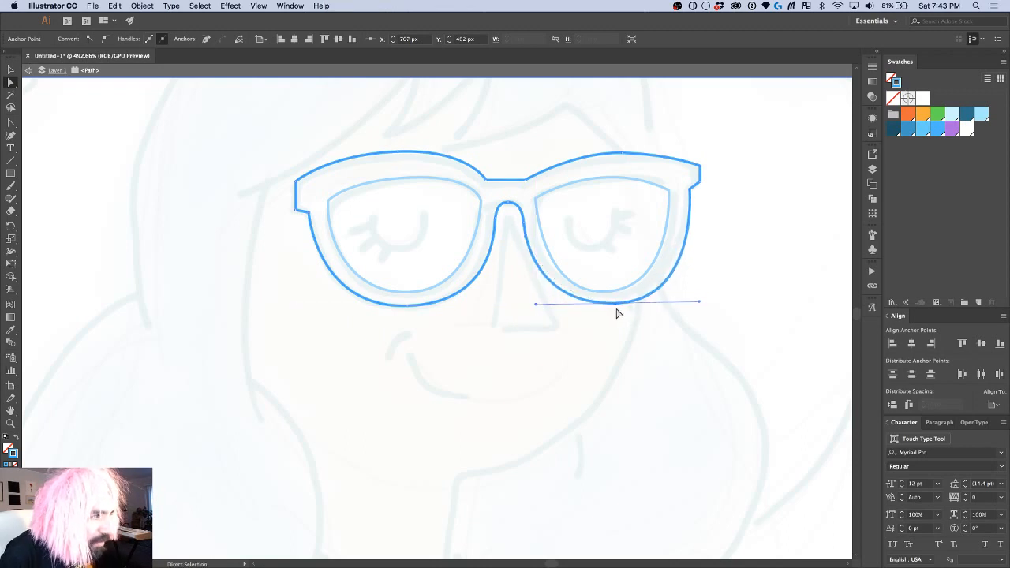
{"action": "left_click_drag", "start_coordinate": [616, 308], "coordinate": [614, 305]}
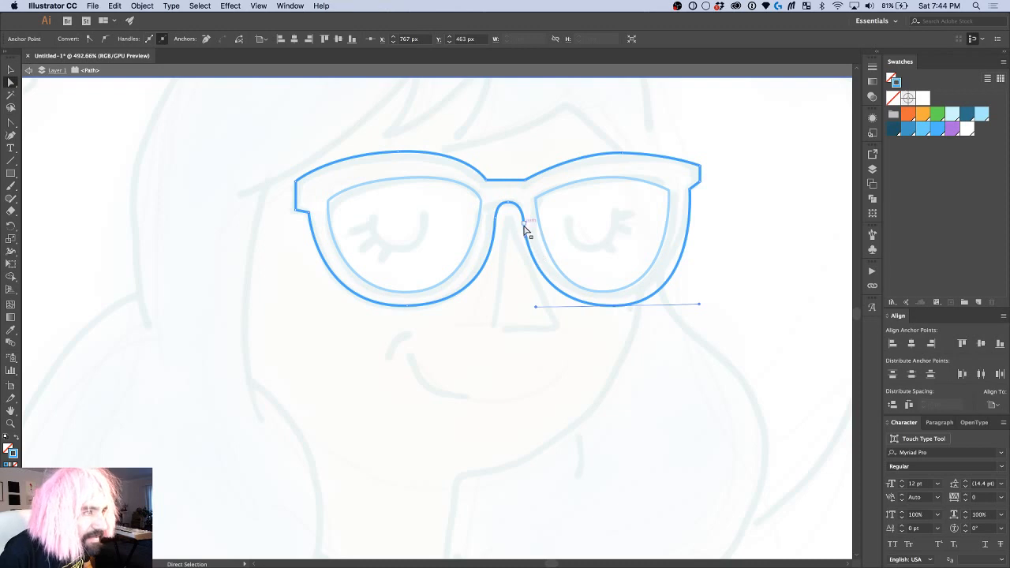
Step: Reposition the bridge-side anchor at about X 732, Y 430 px and the bottom right-lens anchor at X 766 px, and exit isolation
{"action": "scroll", "coordinate": [523, 227], "scroll_direction": "up", "scroll_amount": 4}
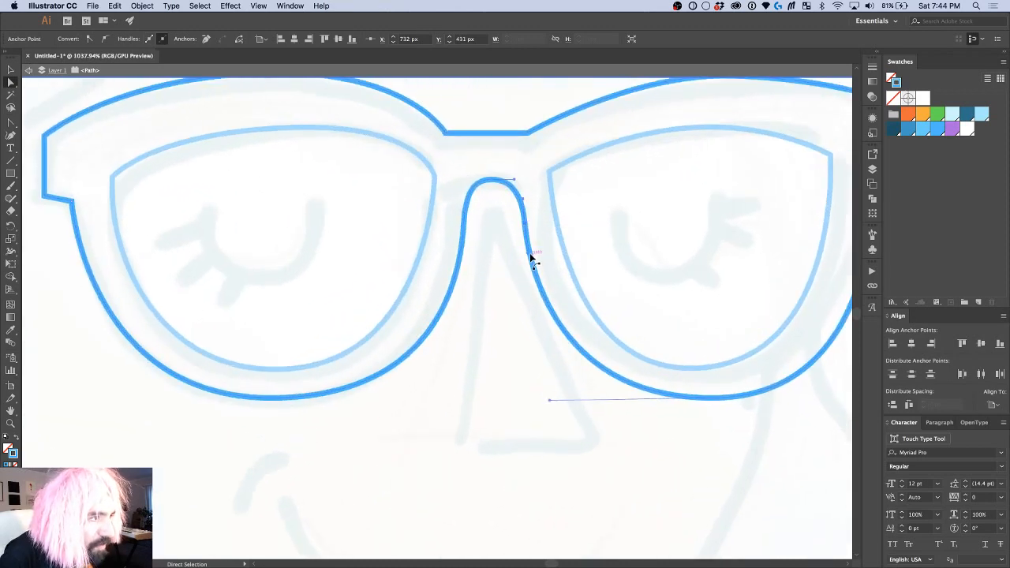
{"action": "left_click_drag", "start_coordinate": [527, 252], "coordinate": [534, 254]}
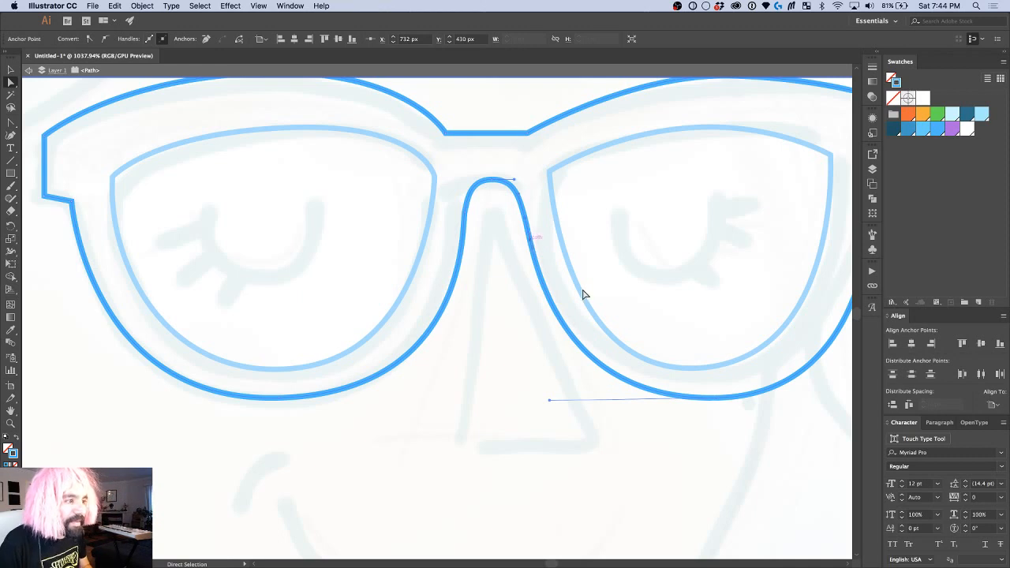
{"action": "left_click", "coordinate": [716, 402]}
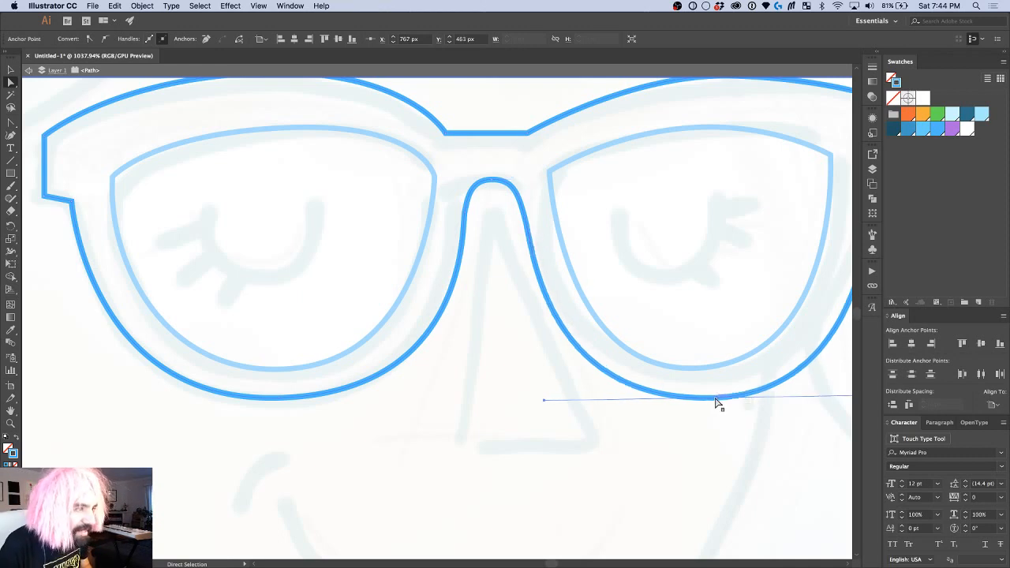
{"action": "key", "text": "super+minus"}
{"action": "key", "text": "super+minus"}
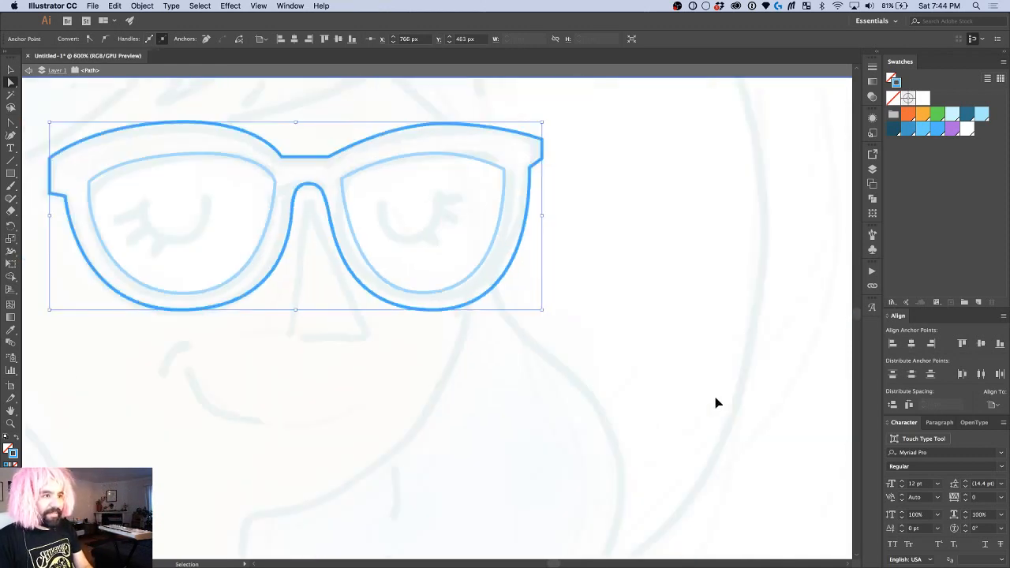
{"action": "key", "text": "super+minus"}
{"action": "key", "text": "super+minus"}
{"action": "scroll", "coordinate": [715, 403], "scroll_direction": "left", "scroll_amount": 5}
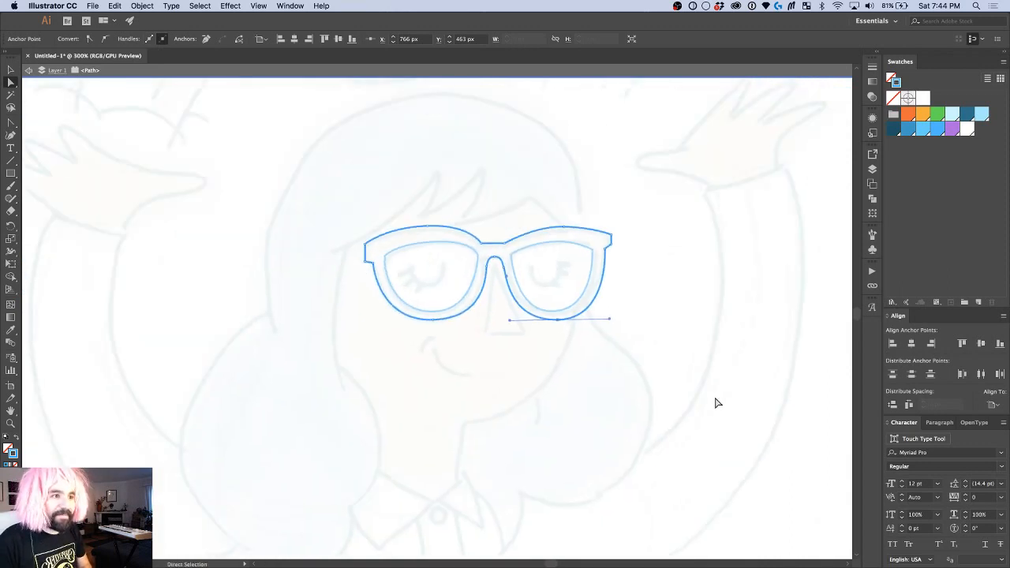
{"action": "key", "text": "v"}
{"action": "left_click", "coordinate": [723, 416]}
{"action": "scroll", "coordinate": [726, 418], "scroll_direction": "down", "scroll_amount": 5}
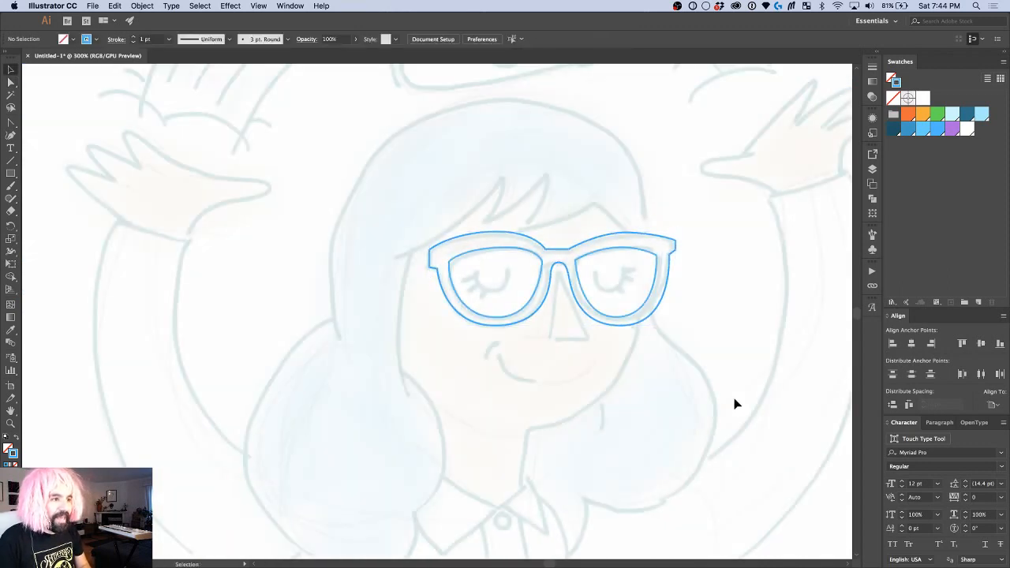
Step: Start the fringe outline at about X 632.5, Y 415.5 px, tracing the first tuft's tip and its curved side to about X 678.5, Y 397.5 px
{"action": "scroll", "coordinate": [732, 405], "scroll_direction": "down", "scroll_amount": 2}
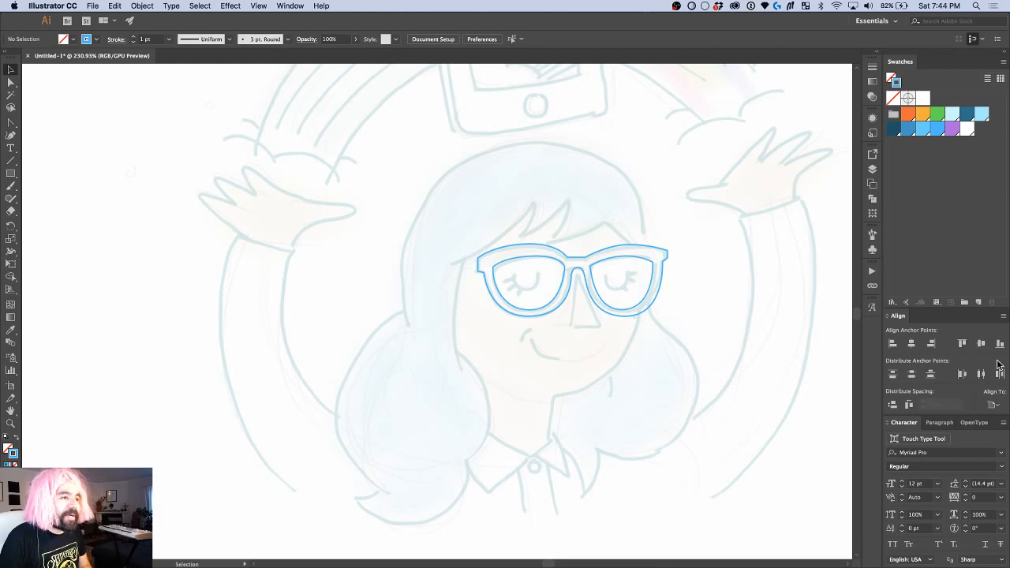
{"action": "scroll", "coordinate": [536, 230], "scroll_direction": "up", "scroll_amount": 5}
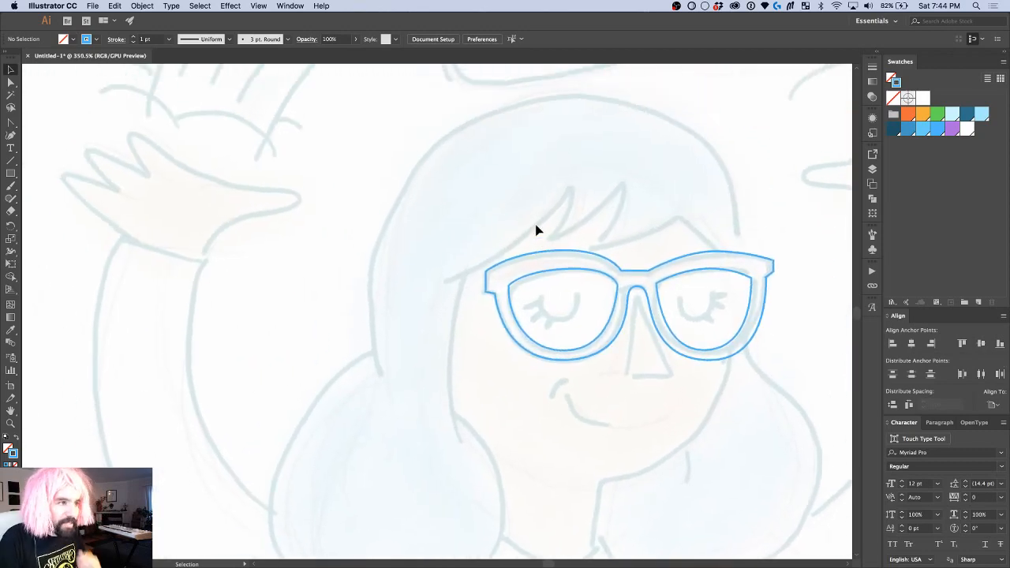
{"action": "scroll", "coordinate": [535, 229], "scroll_direction": "down", "scroll_amount": 4}
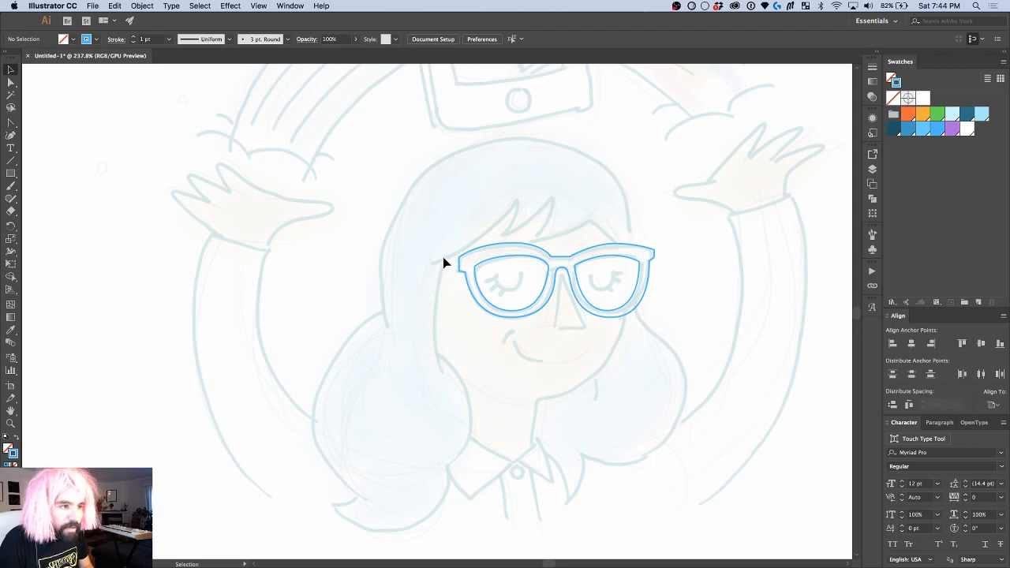
{"action": "key", "text": "p"}
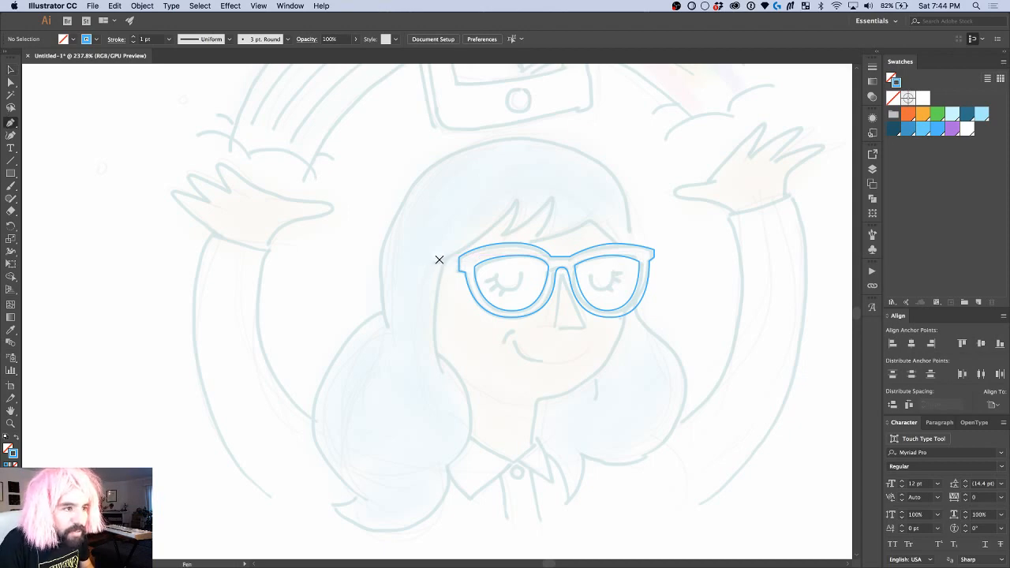
{"action": "left_click", "coordinate": [444, 258]}
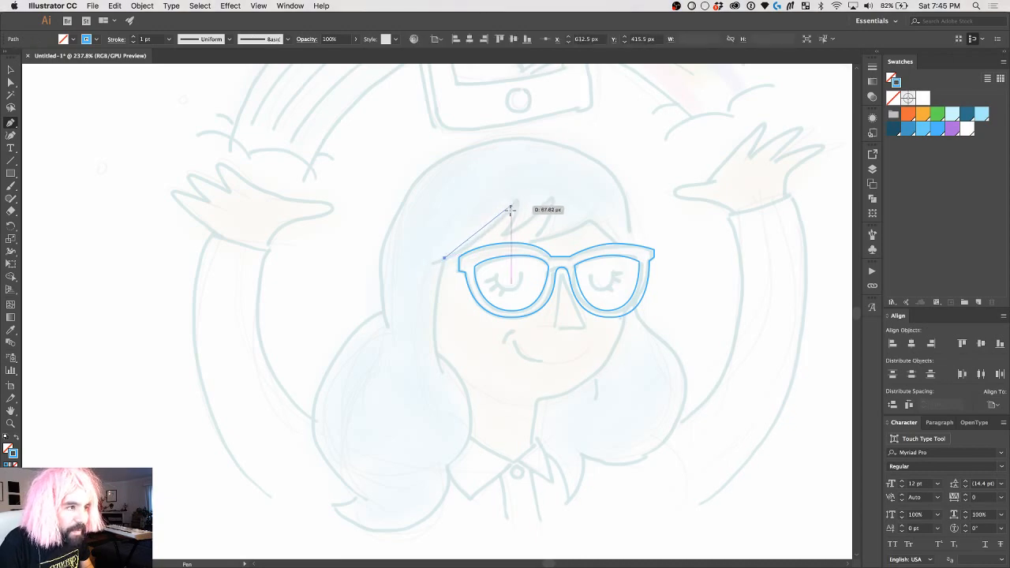
{"action": "left_click", "coordinate": [516, 200]}
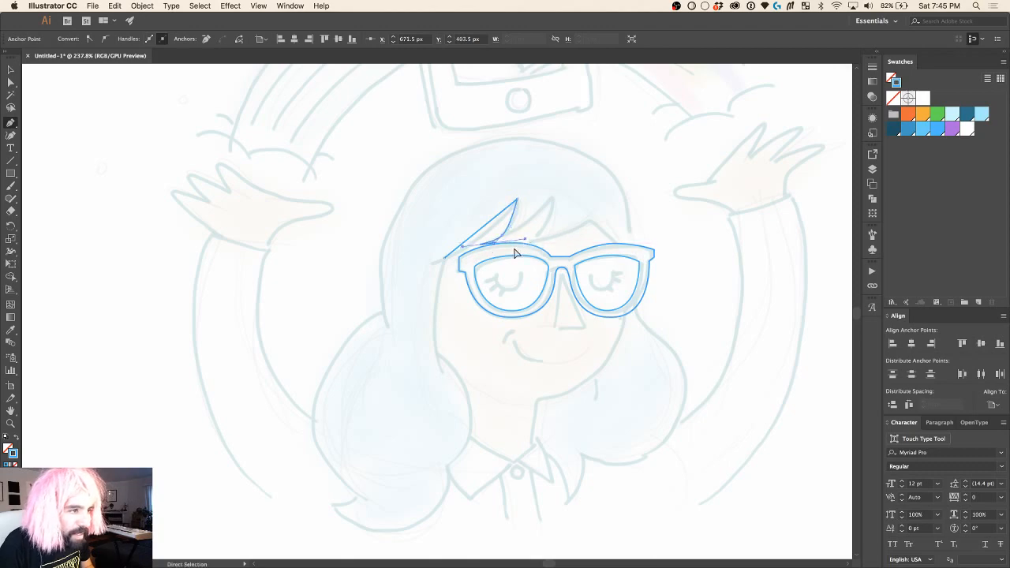
{"action": "scroll", "coordinate": [499, 248], "scroll_direction": "up", "scroll_amount": 5, "text": "alt"}
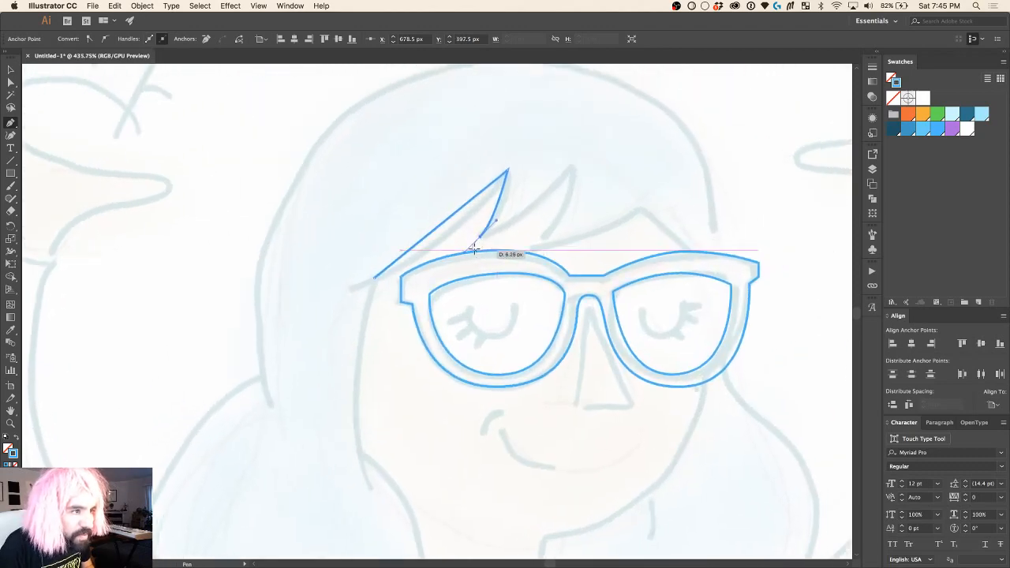
{"action": "left_click", "coordinate": [462, 250]}
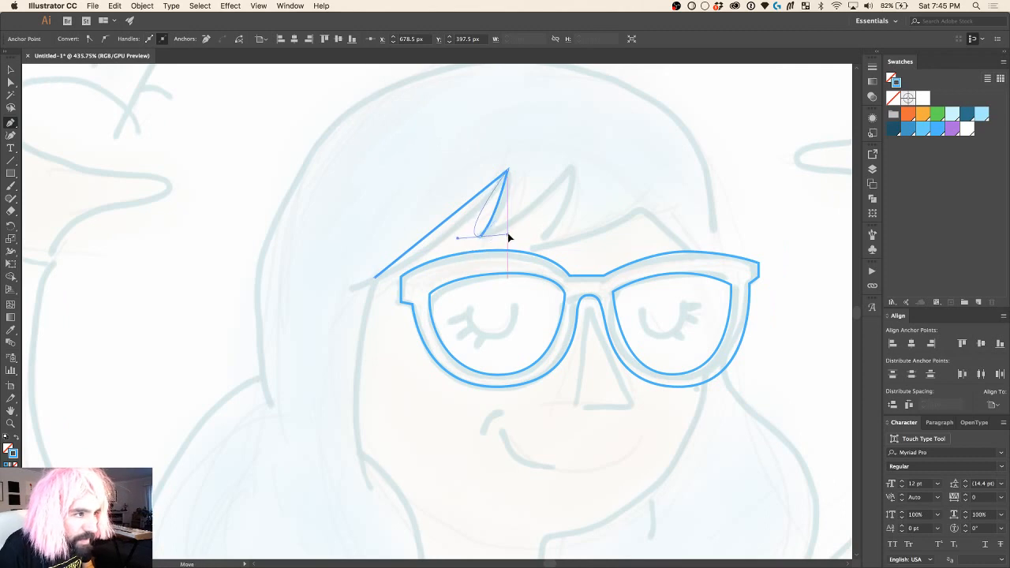
{"action": "left_click_drag", "start_coordinate": [507, 235], "coordinate": [464, 255]}
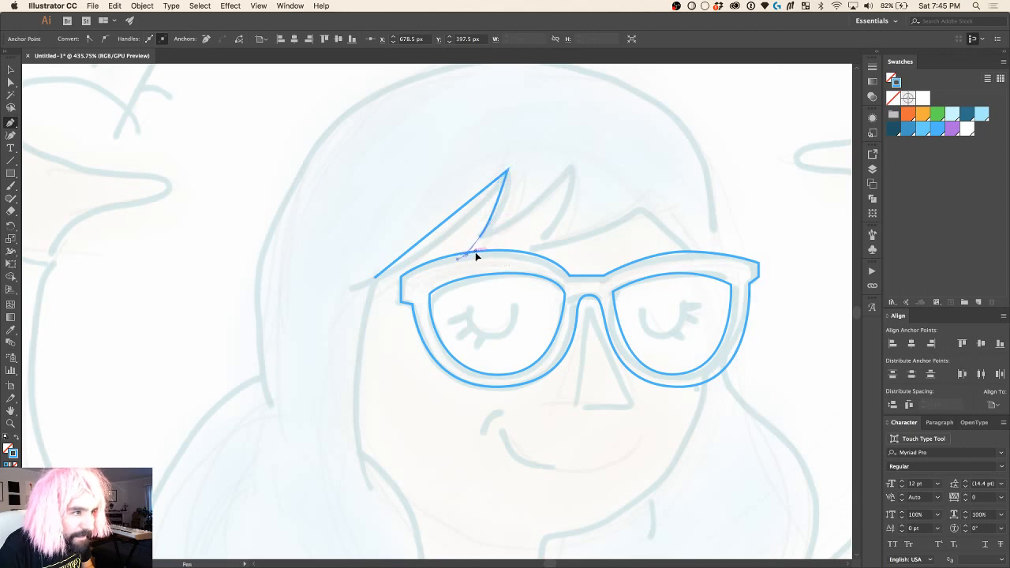
Step: Continue the fringe outline through the second tuft's tip at X 718.5, Y 366.5 px, its base and the peak, ending at X 781.5, Y 410.5 px
{"action": "left_click", "coordinate": [572, 166]}
{"action": "left_click", "coordinate": [545, 241]}
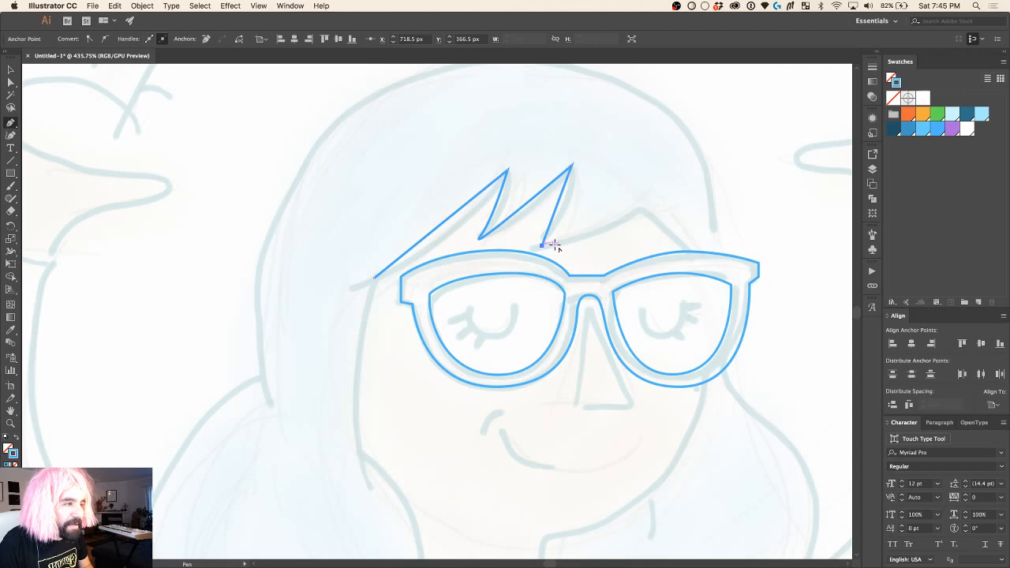
{"action": "left_click", "coordinate": [638, 210]}
{"action": "scroll", "coordinate": [639, 211], "scroll_direction": "down", "scroll_amount": 2}
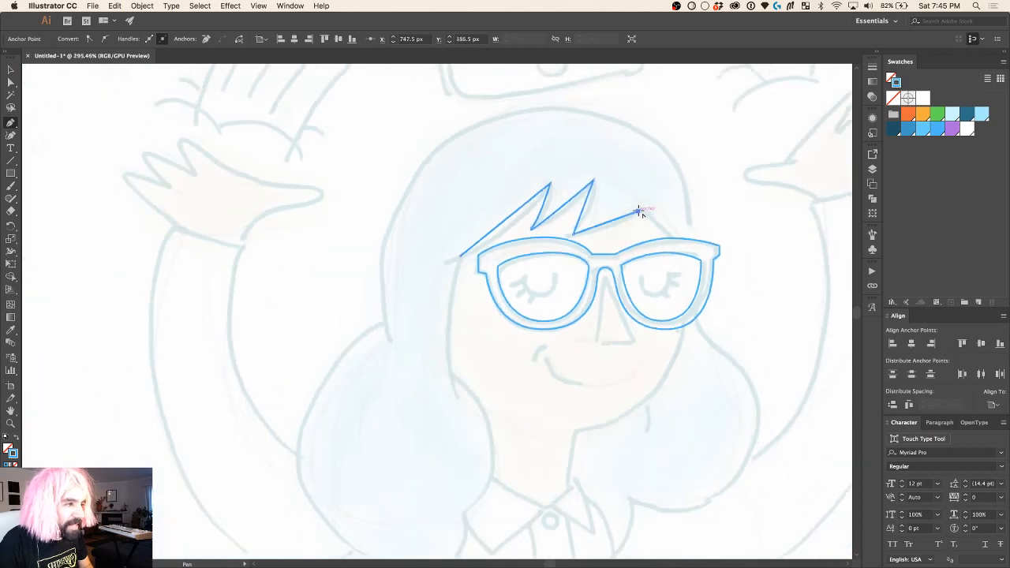
{"action": "left_click", "coordinate": [691, 248]}
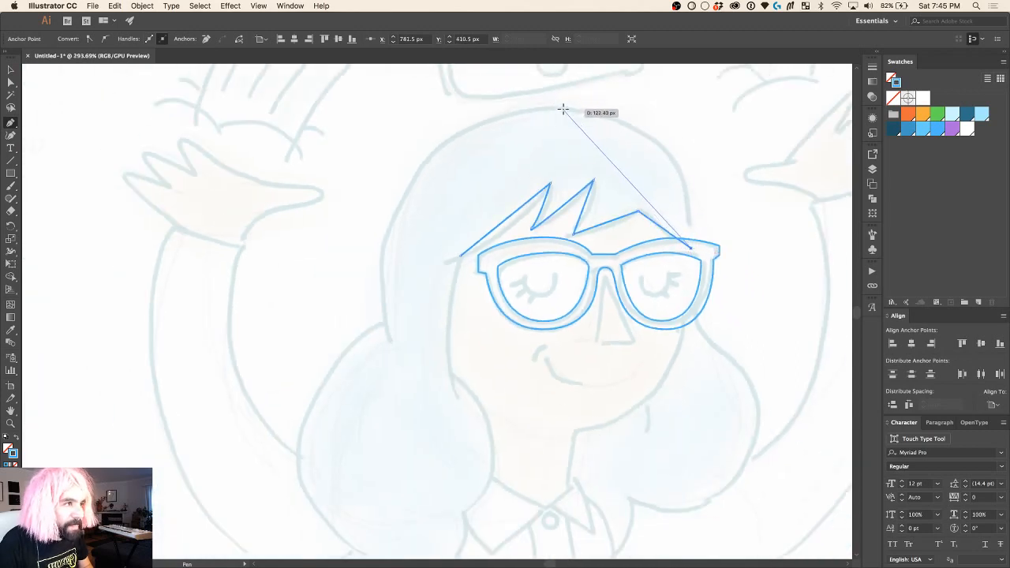
Step: Trace the hair over the crown at X 698.5, Y 318.5 px and down the outer side to X 583.5, Y 457.5 px, closing it along the face
{"action": "left_click_drag", "start_coordinate": [563, 105], "coordinate": [440, 111]}
{"action": "left_click", "coordinate": [385, 321]}
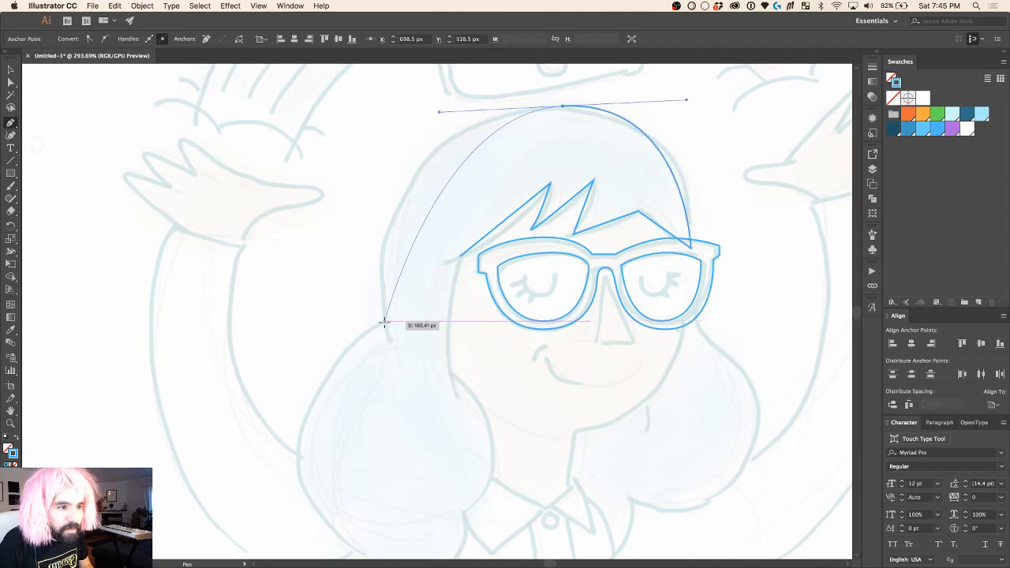
{"action": "left_click_drag", "start_coordinate": [384, 321], "coordinate": [387, 339]}
{"action": "scroll", "coordinate": [329, 372], "scroll_direction": "down", "scroll_amount": 5}
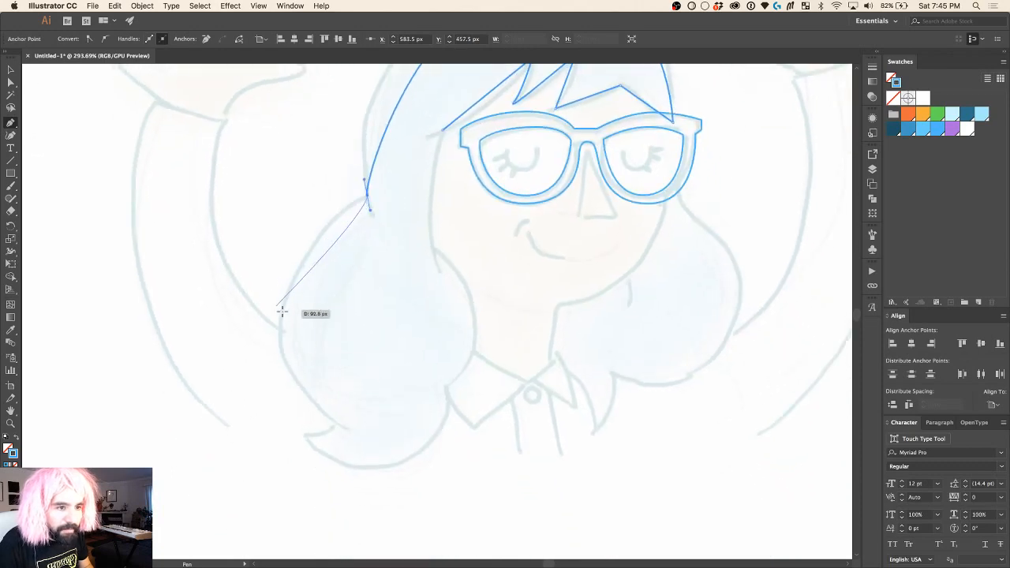
{"action": "scroll", "coordinate": [428, 292], "scroll_direction": "up", "scroll_amount": 3}
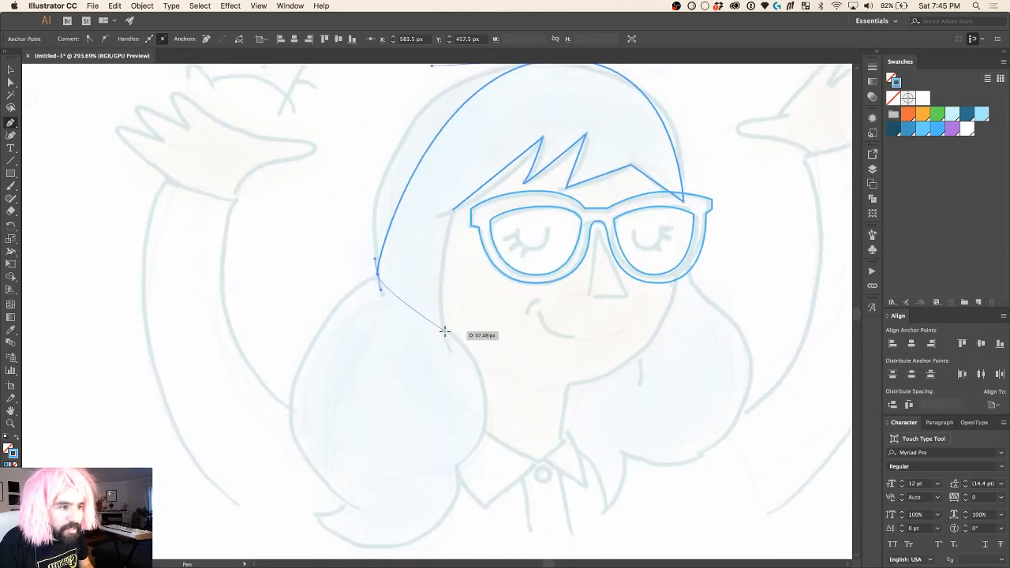
{"action": "left_click", "coordinate": [442, 328]}
{"action": "left_click", "coordinate": [454, 209]}
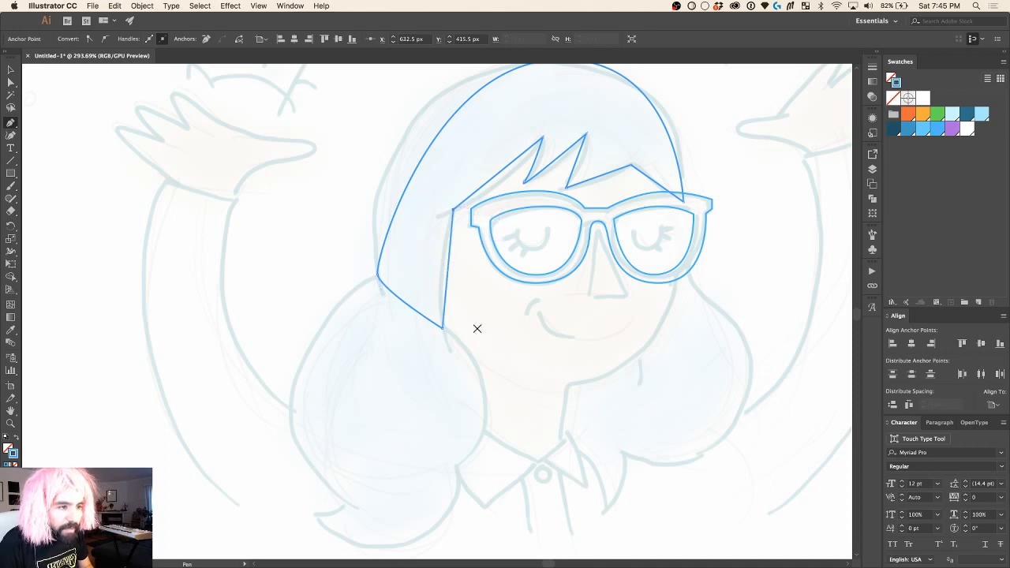
{"action": "key", "text": "a"}
{"action": "scroll", "coordinate": [493, 290], "scroll_direction": "up", "scroll_amount": 3}
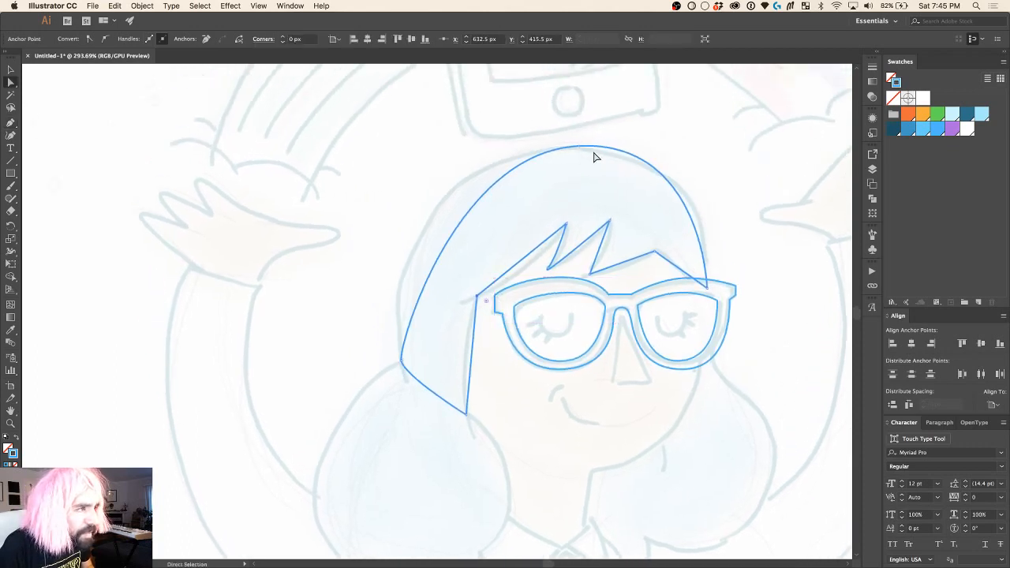
{"action": "left_click", "coordinate": [581, 148]}
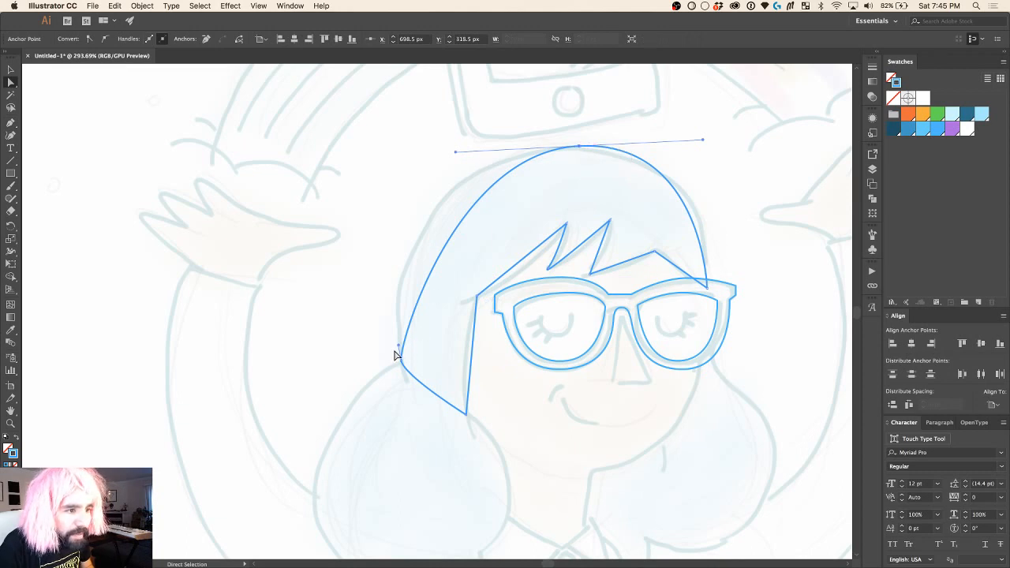
{"action": "left_click_drag", "start_coordinate": [401, 345], "coordinate": [397, 335]}
{"action": "left_click_drag", "start_coordinate": [397, 333], "coordinate": [383, 248]}
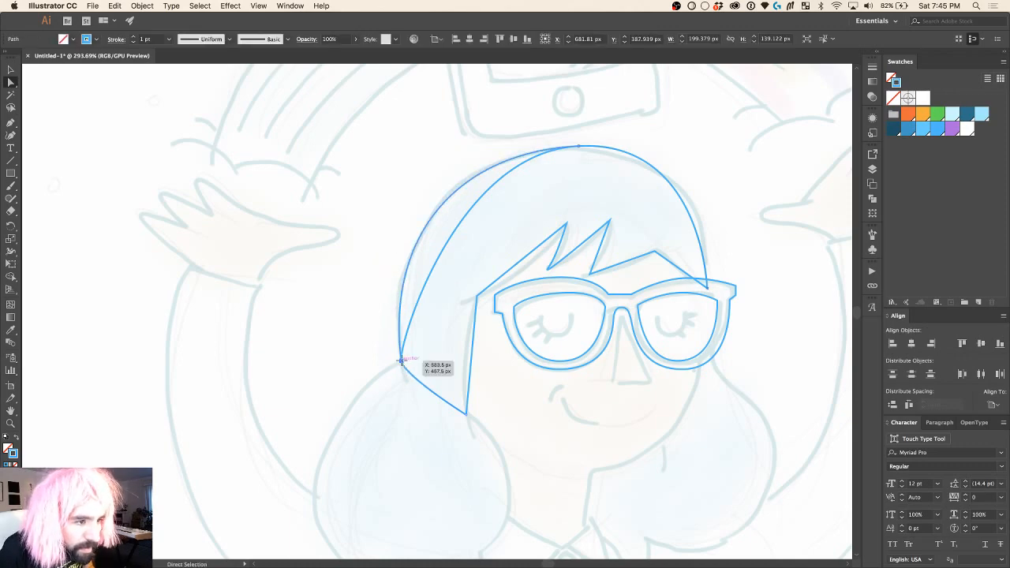
{"action": "left_click", "coordinate": [402, 364]}
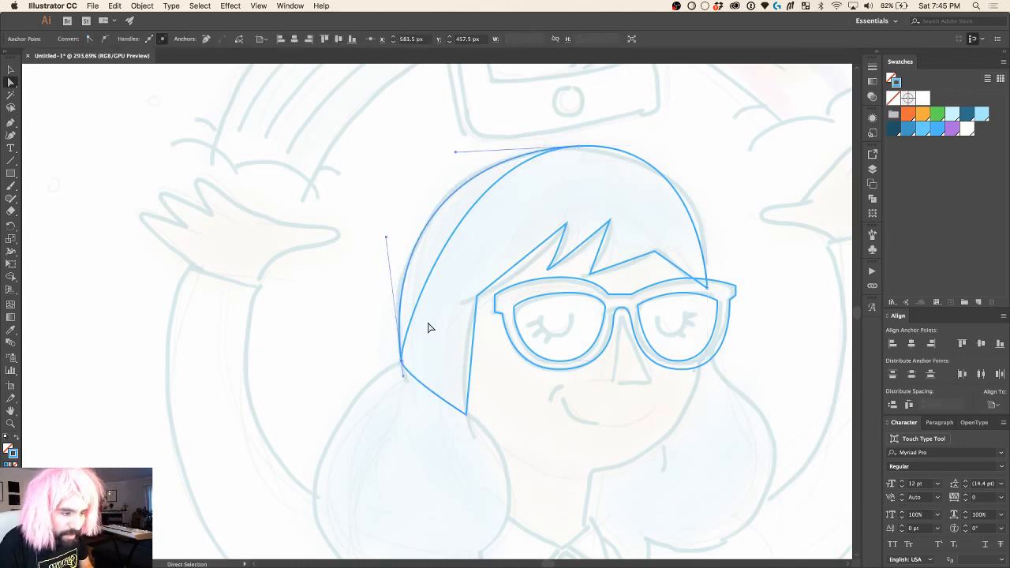
{"action": "left_click", "coordinate": [424, 298]}
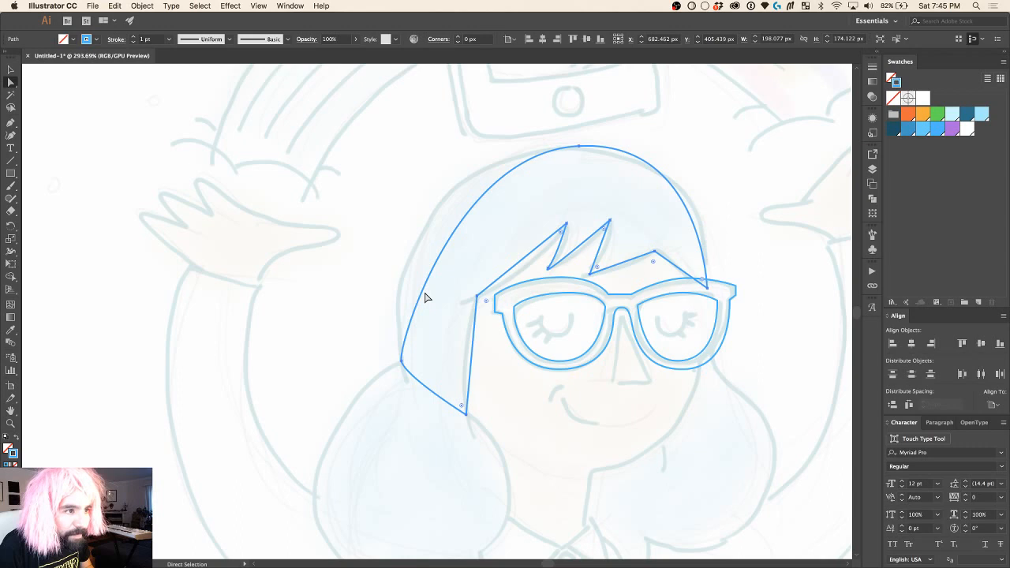
Step: Lengthen the outer-side anchor's upward handle to round the hair's left side, and pull a curve handle upward from the right corner anchor
{"action": "left_click", "coordinate": [400, 360]}
{"action": "left_click_drag", "start_coordinate": [398, 347], "coordinate": [384, 230]}
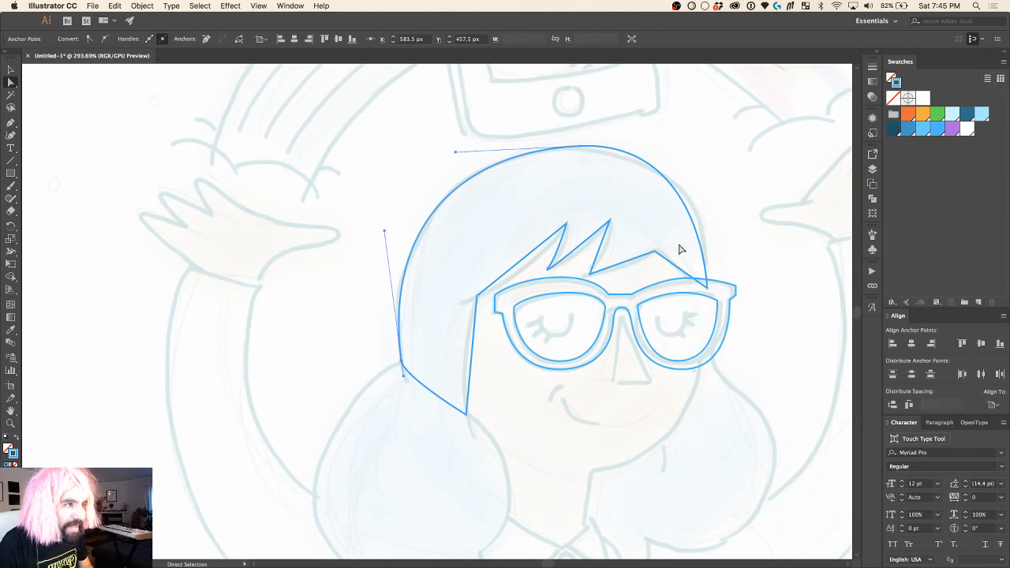
{"action": "left_click", "coordinate": [707, 292]}
{"action": "key", "text": "shift+c"}
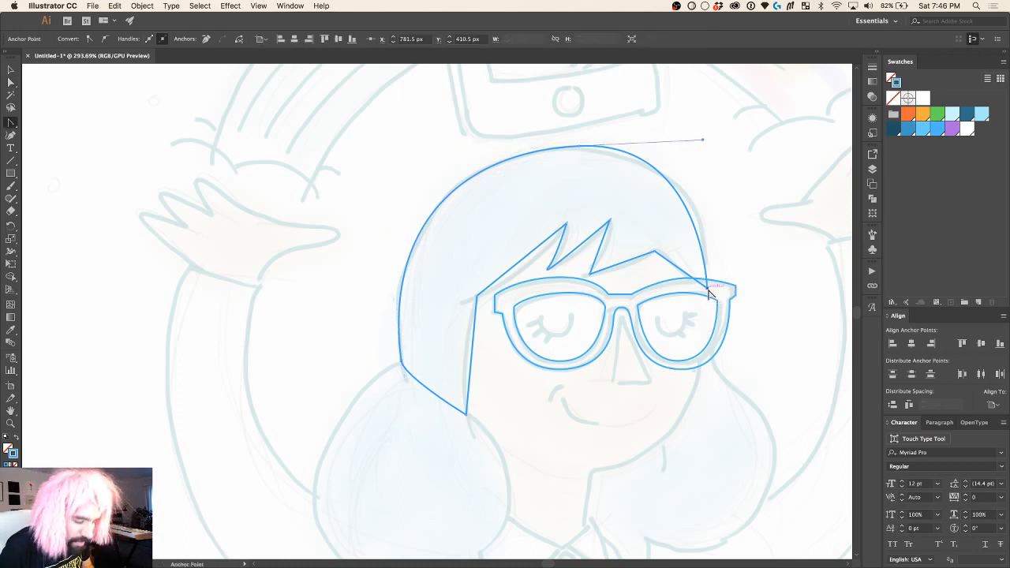
{"action": "left_click_drag", "start_coordinate": [708, 293], "coordinate": [711, 251]}
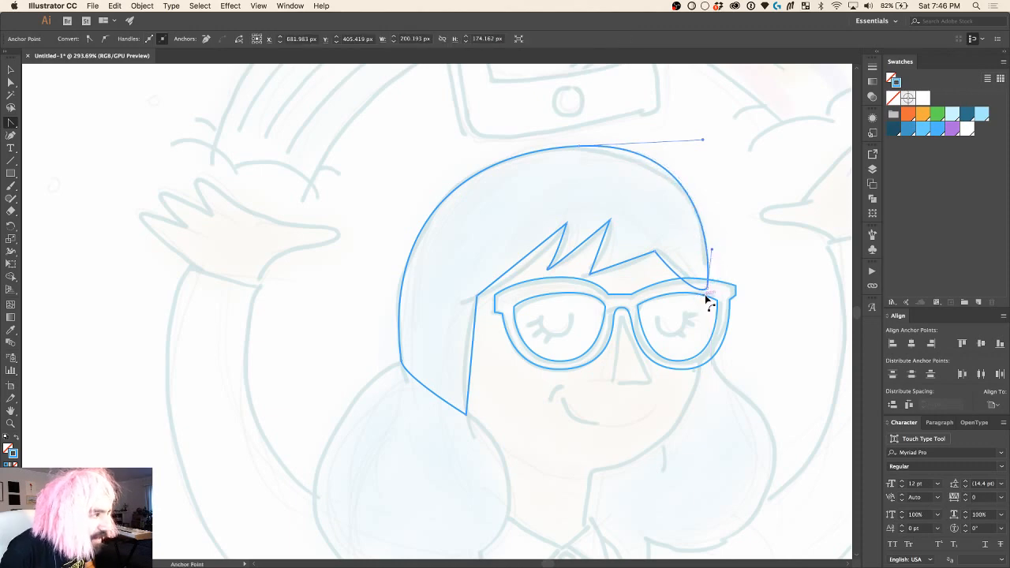
Step: Curve the fringe edge between the peak and the right corner, and bow the edge running from the second tuft's base toward the peak
{"action": "key", "text": "a"}
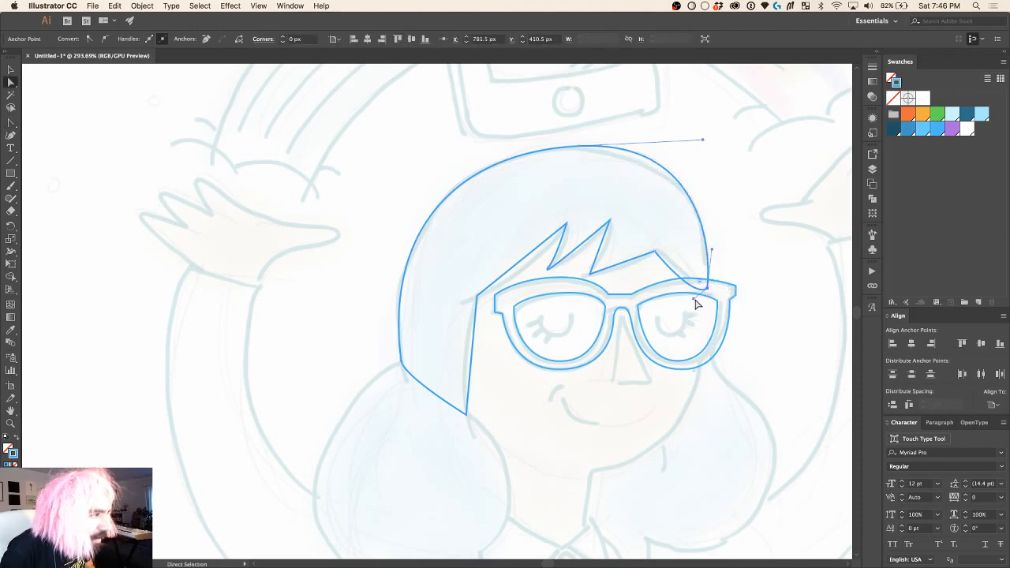
{"action": "scroll", "coordinate": [695, 303], "scroll_direction": "up", "scroll_amount": 2}
{"action": "left_click_drag", "start_coordinate": [692, 264], "coordinate": [629, 226]}
{"action": "key", "text": "p"}
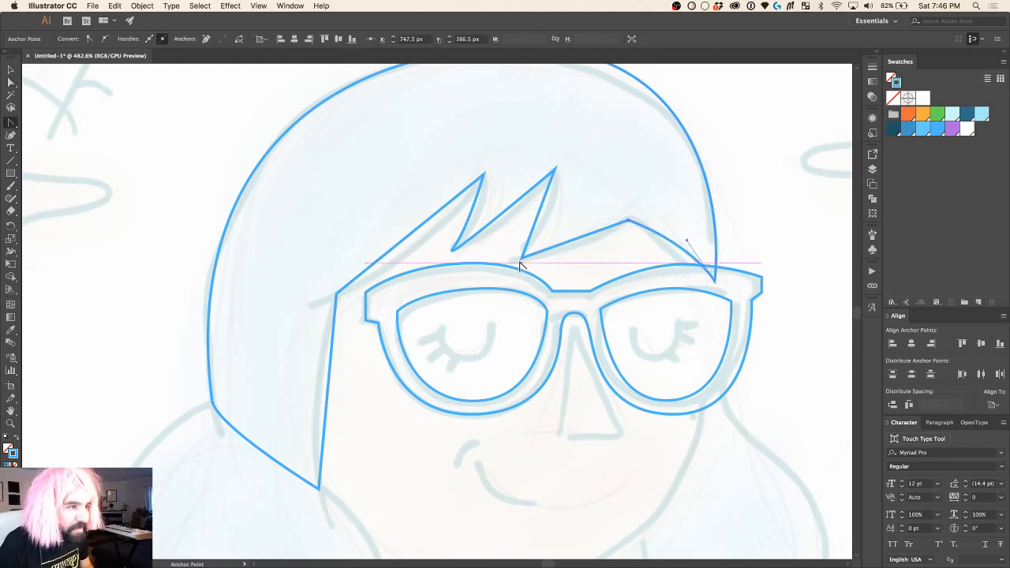
{"action": "left_click", "coordinate": [521, 258], "text": "super"}
{"action": "left_click_drag", "start_coordinate": [532, 274], "coordinate": [552, 234]}
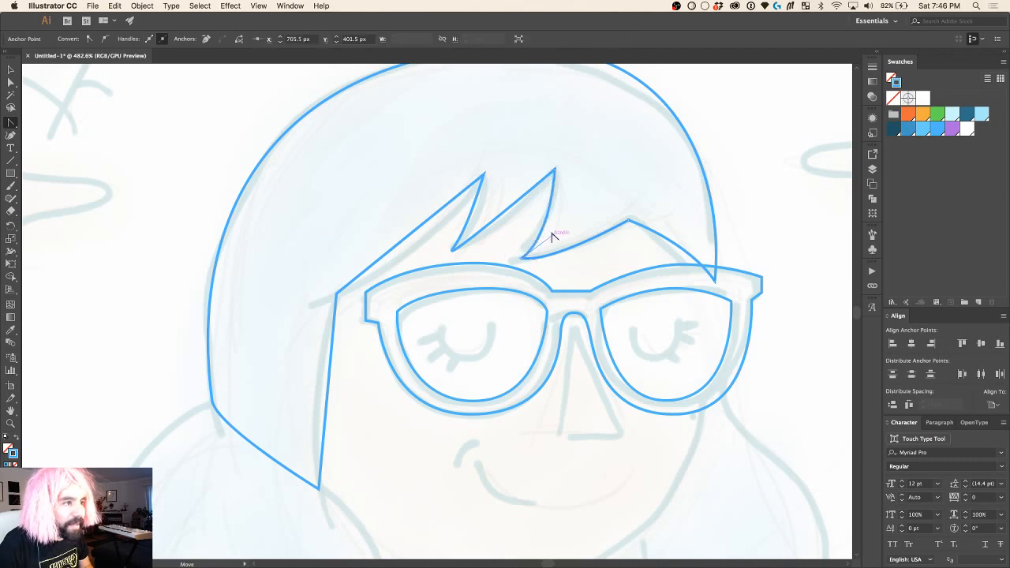
Step: Pull a new curve handle from the first tuft's base at X 678.5, Y 397.5 px to bow the second tuft's long edge
{"action": "key", "text": "a"}
{"action": "left_click", "coordinate": [452, 250]}
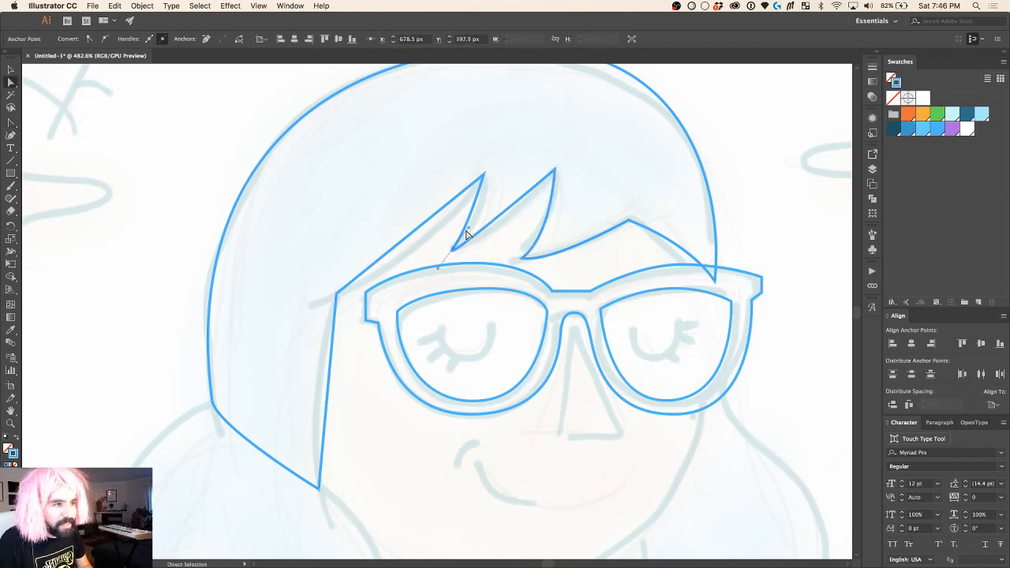
{"action": "key", "text": "shift+c"}
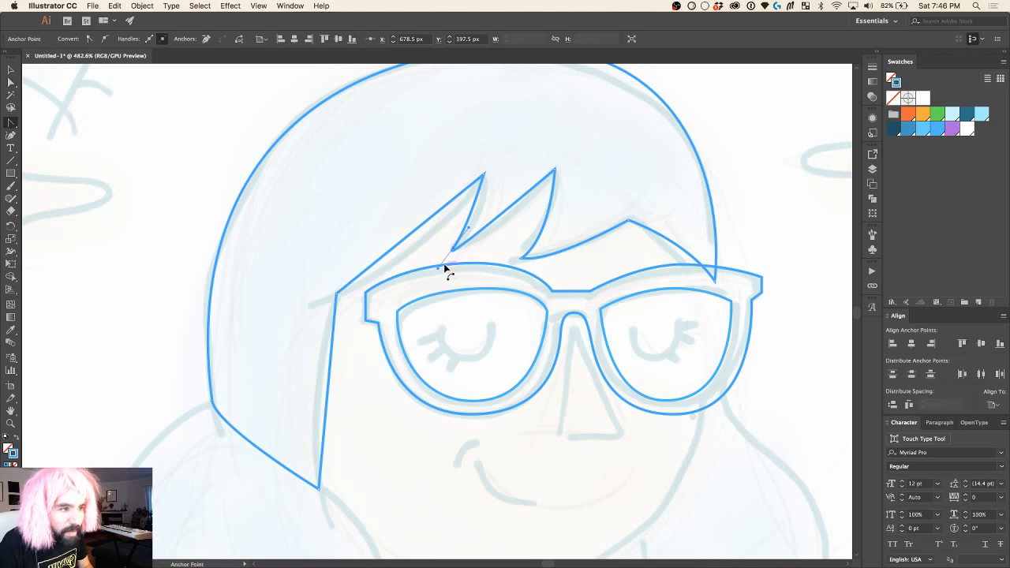
{"action": "left_click_drag", "start_coordinate": [499, 247], "coordinate": [501, 242]}
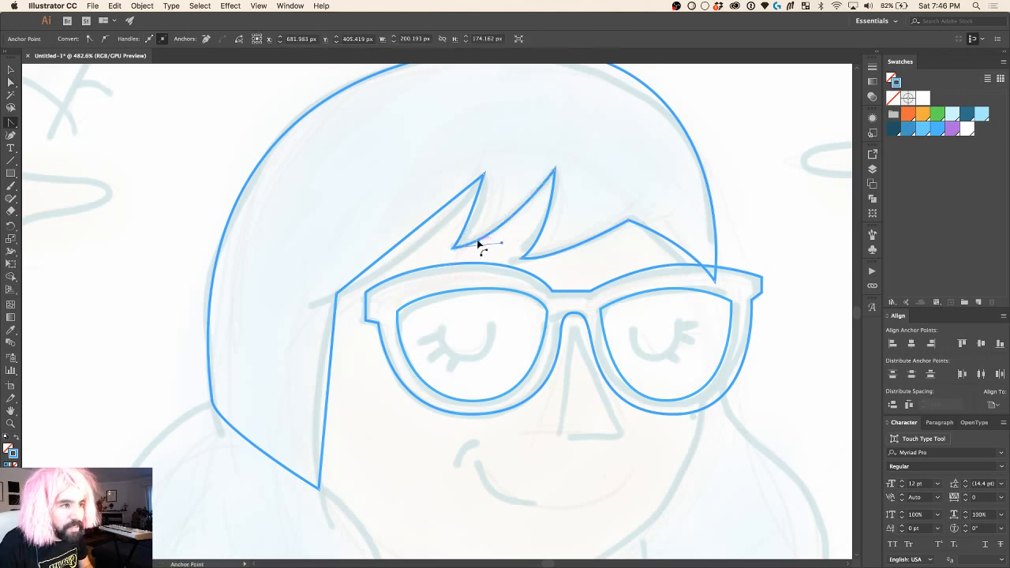
{"action": "key", "text": "a"}
{"action": "left_click", "coordinate": [454, 249]}
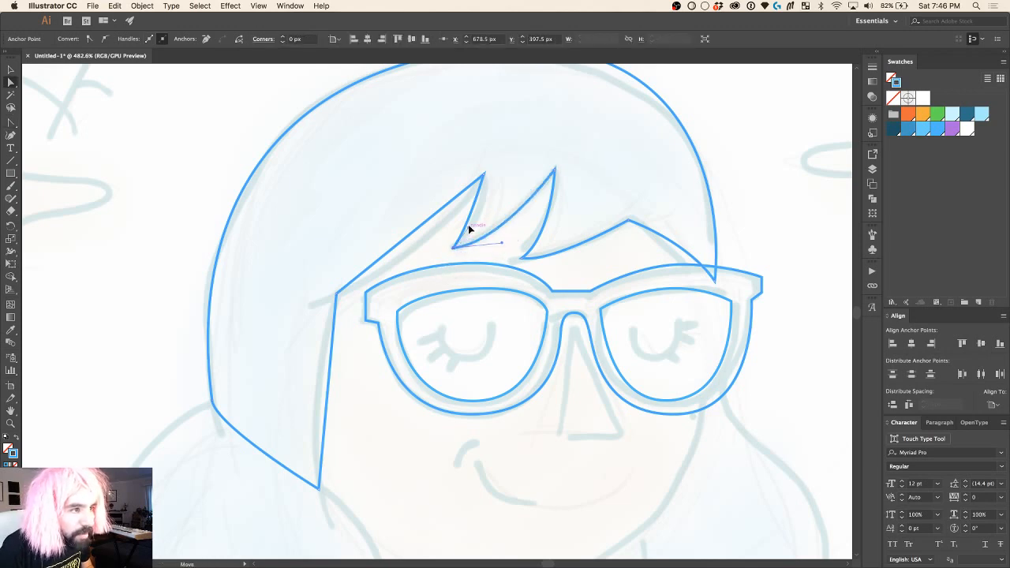
Step: Bow the first tuft's long outer edge and the straight hair edge beside the face to match the sketch
{"action": "left_click", "coordinate": [480, 180]}
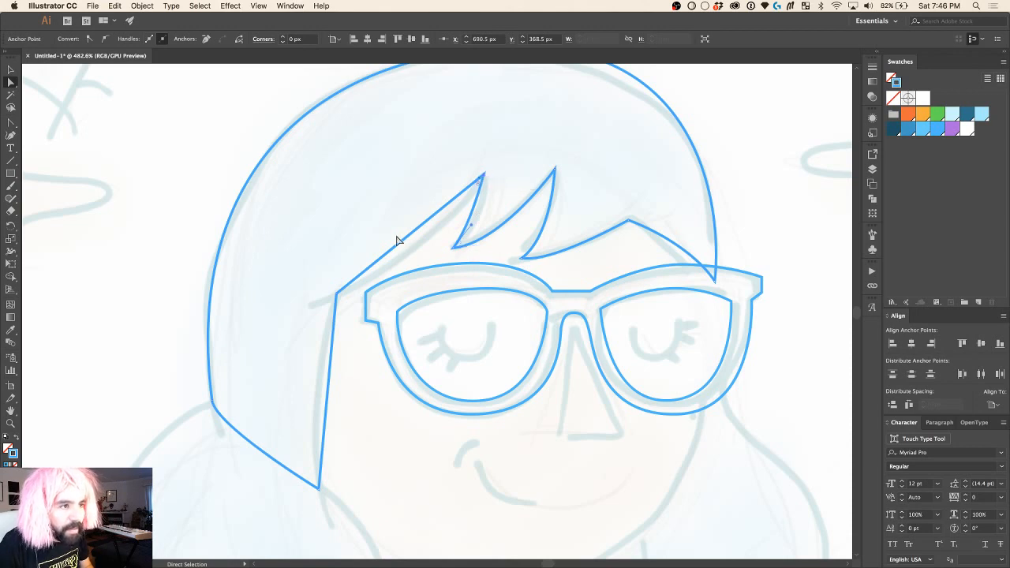
{"action": "key", "text": "shift+c"}
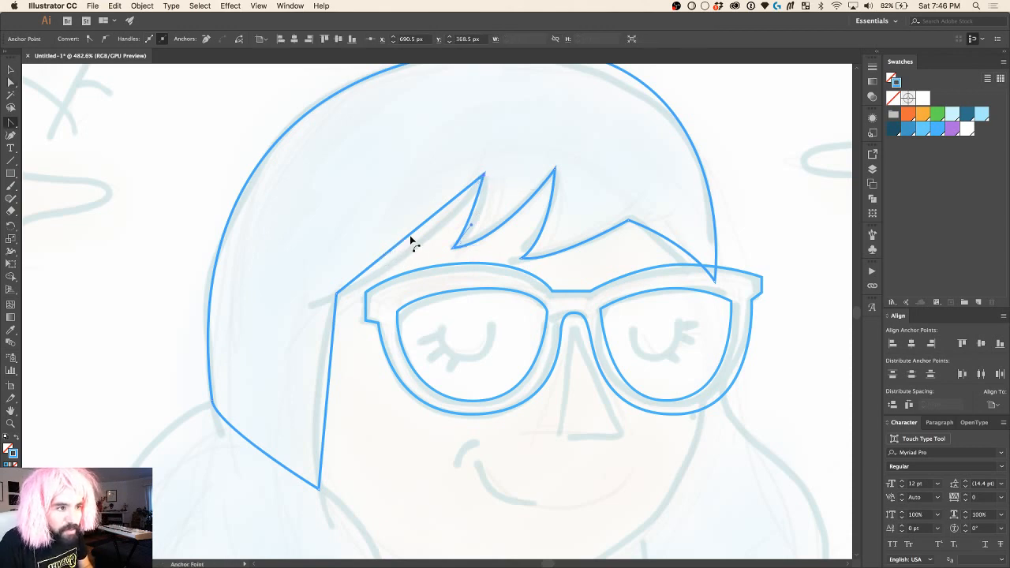
{"action": "left_click_drag", "start_coordinate": [410, 240], "coordinate": [418, 253]}
{"action": "scroll", "coordinate": [417, 252], "scroll_direction": "down", "scroll_amount": 3}
{"action": "scroll", "coordinate": [417, 252], "scroll_direction": "left", "scroll_amount": 2}
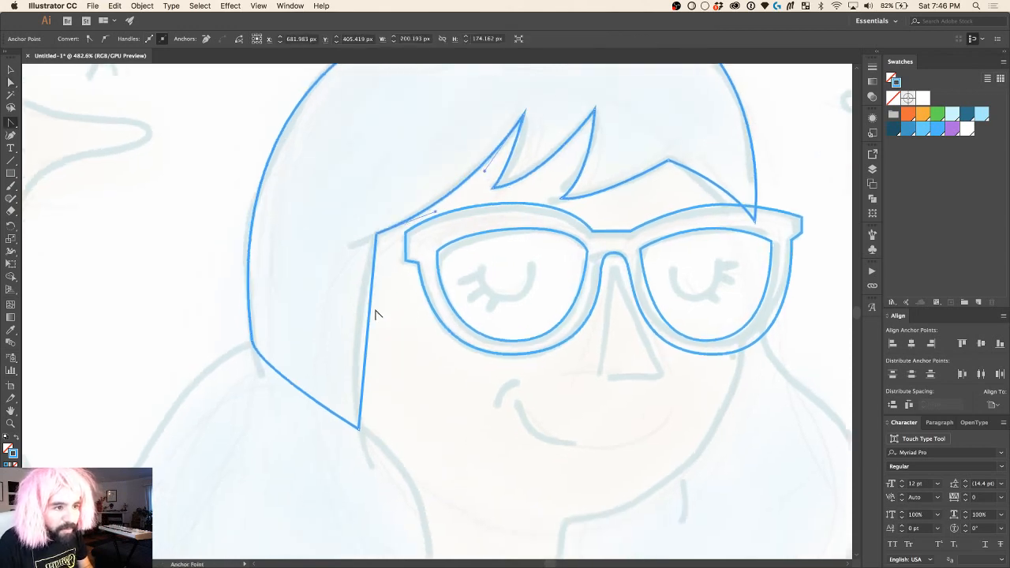
{"action": "left_click_drag", "start_coordinate": [356, 321], "coordinate": [362, 327]}
{"action": "scroll", "coordinate": [507, 318], "scroll_direction": "down", "scroll_amount": 3}
{"action": "scroll", "coordinate": [507, 318], "scroll_direction": "right", "scroll_amount": 1}
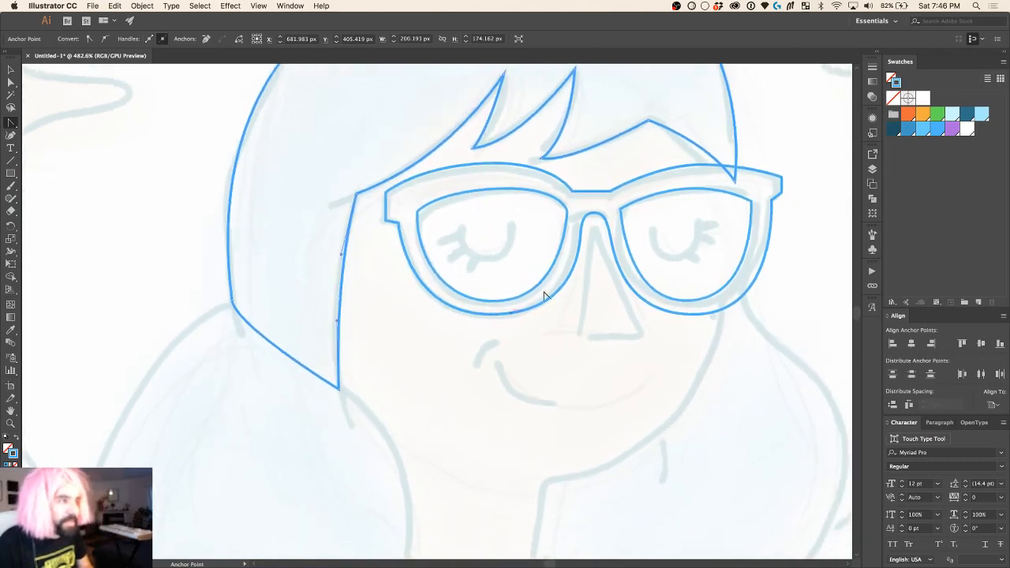
Step: Move the hair's right corner anchor to X 780.5, Y 411.5 px
{"action": "key", "text": "a"}
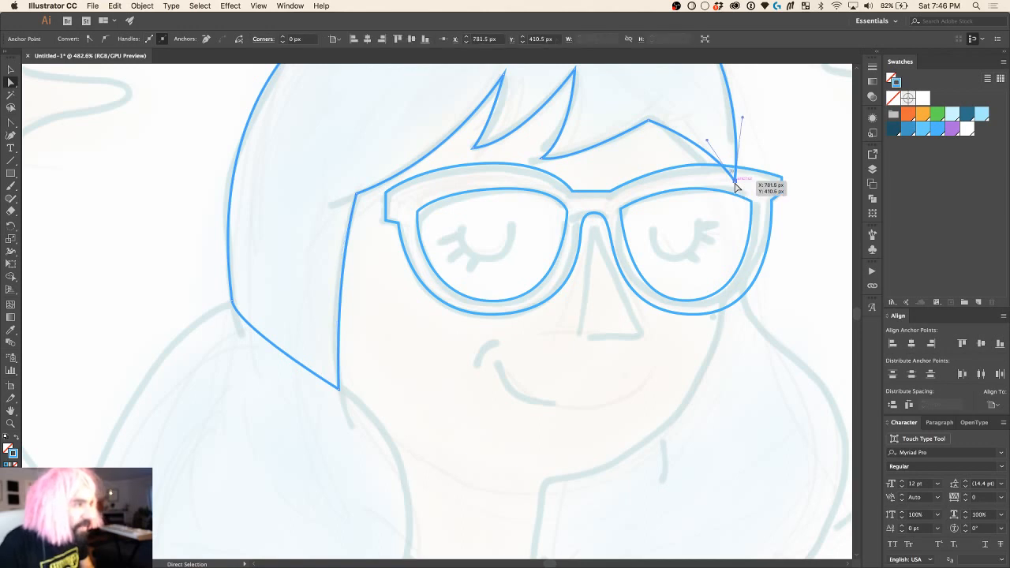
{"action": "left_click", "coordinate": [734, 184]}
{"action": "scroll", "coordinate": [734, 187], "scroll_direction": "up", "scroll_amount": 5}
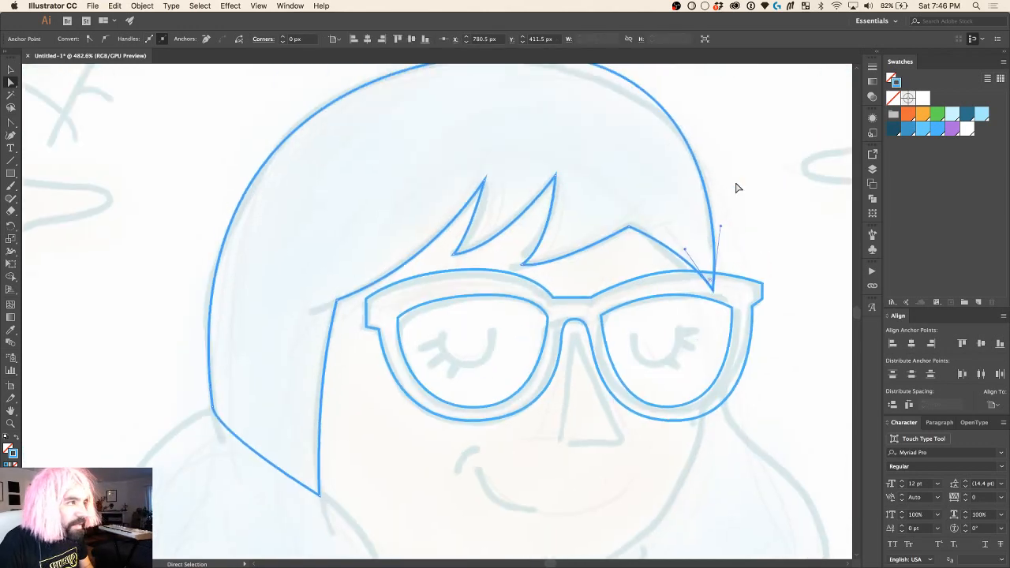
Step: Level the crown anchor's handles and nudge the anchor left to about X 695.5 px
{"action": "scroll", "coordinate": [730, 184], "scroll_direction": "down", "scroll_amount": 2}
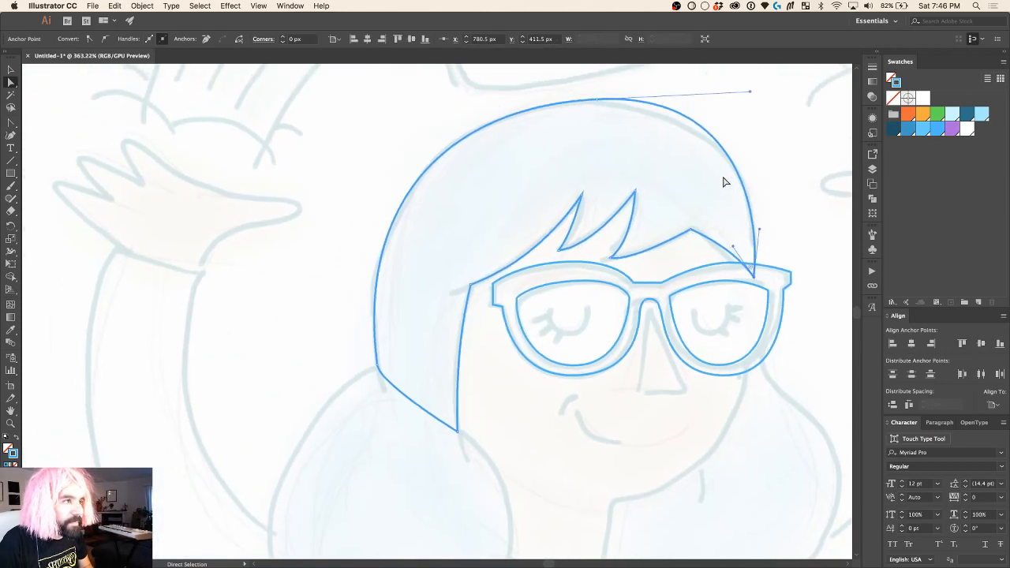
{"action": "left_click", "coordinate": [597, 100]}
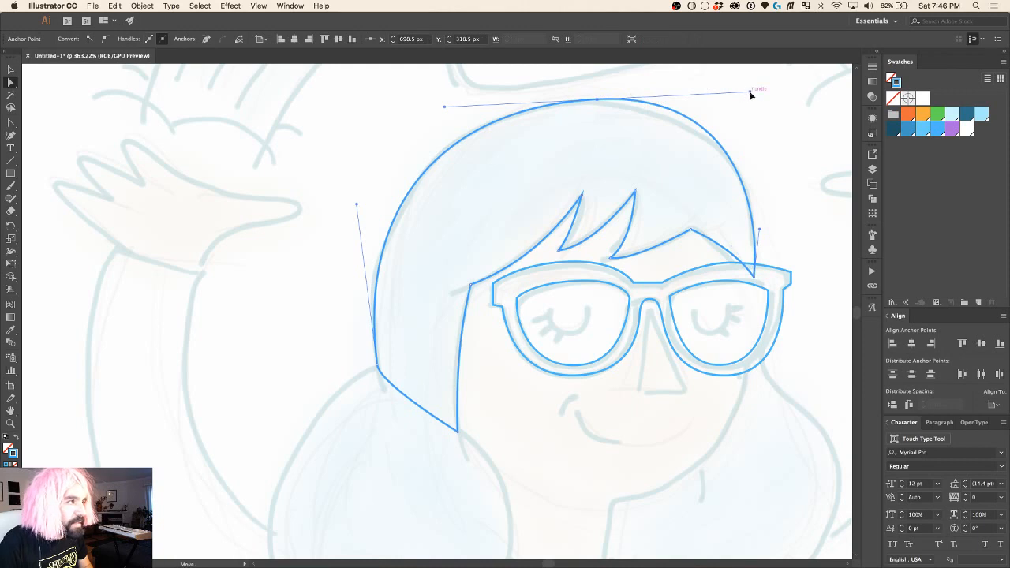
{"action": "left_click_drag", "start_coordinate": [747, 92], "coordinate": [749, 99]}
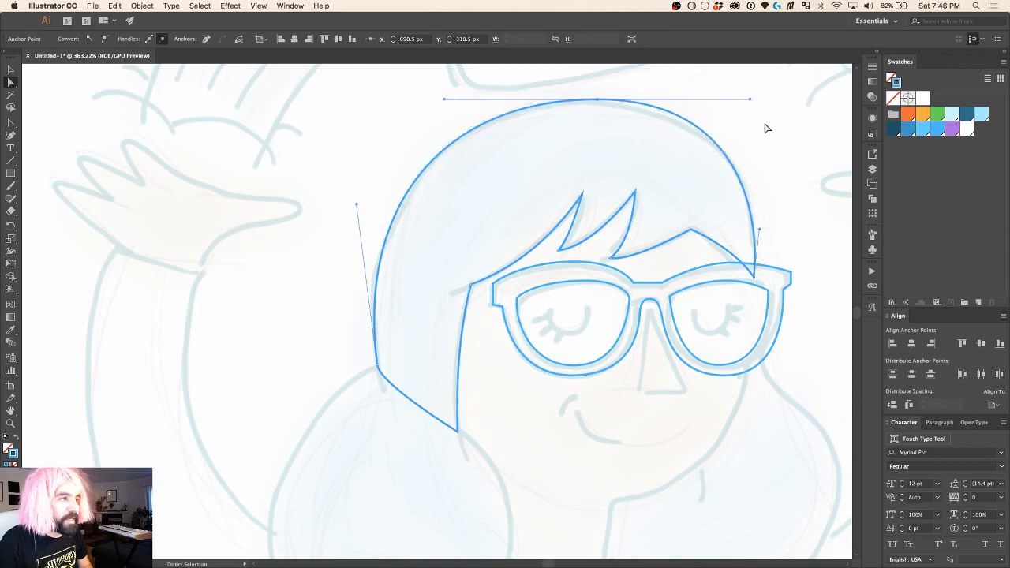
{"action": "key", "text": "Left"}
{"action": "key", "text": "Left"}
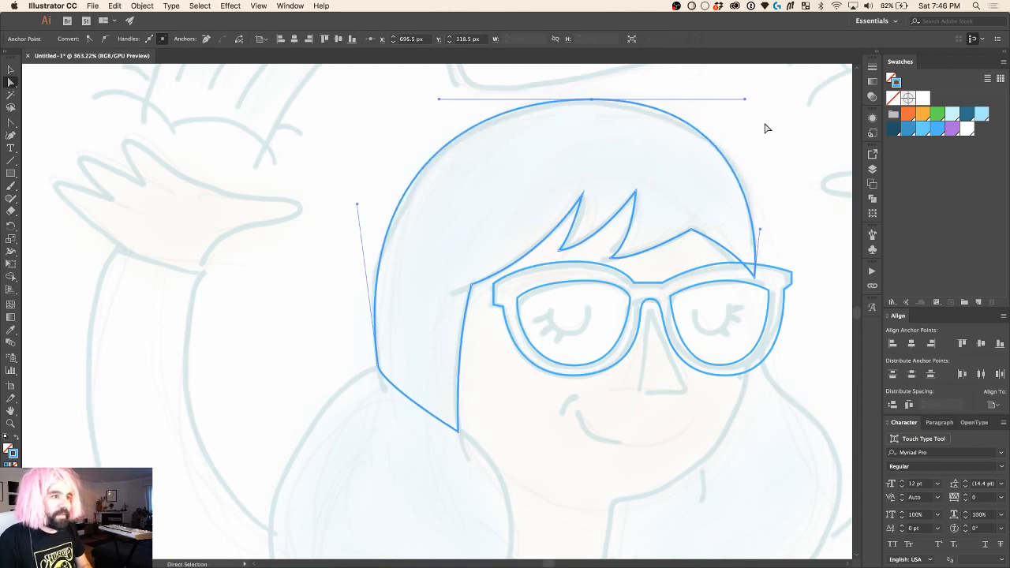
{"action": "scroll", "coordinate": [764, 127], "scroll_direction": "down", "scroll_amount": 3}
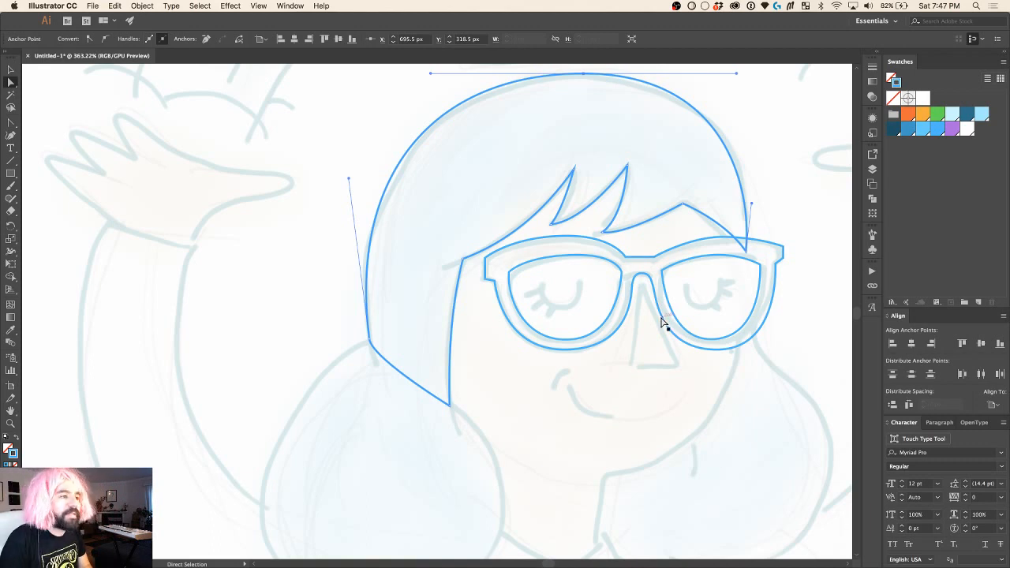
{"action": "scroll", "coordinate": [663, 322], "scroll_direction": "right", "scroll_amount": 5}
{"action": "scroll", "coordinate": [663, 322], "scroll_direction": "up", "scroll_amount": 3}
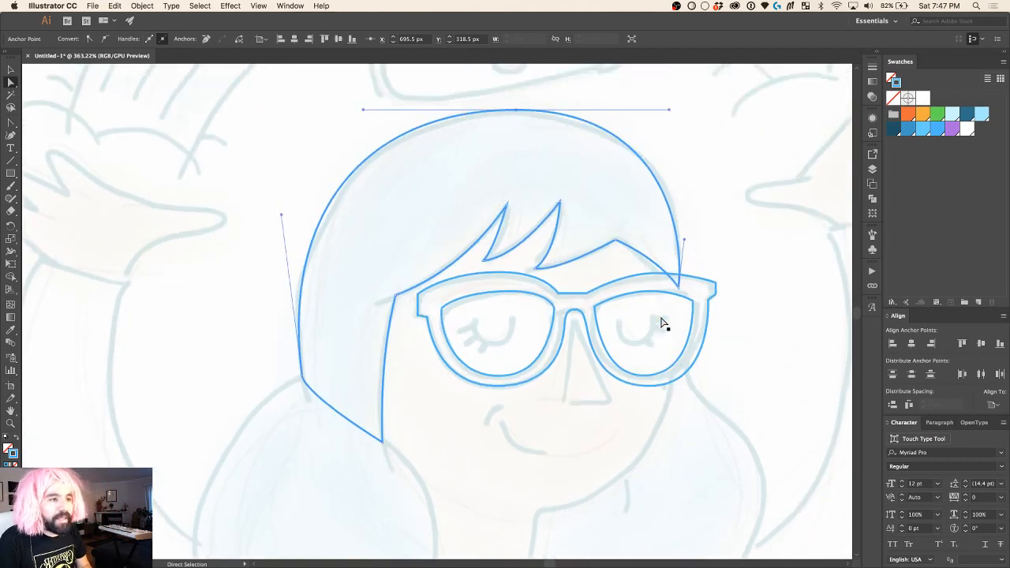
{"action": "scroll", "coordinate": [662, 322], "scroll_direction": "down", "scroll_amount": 10}
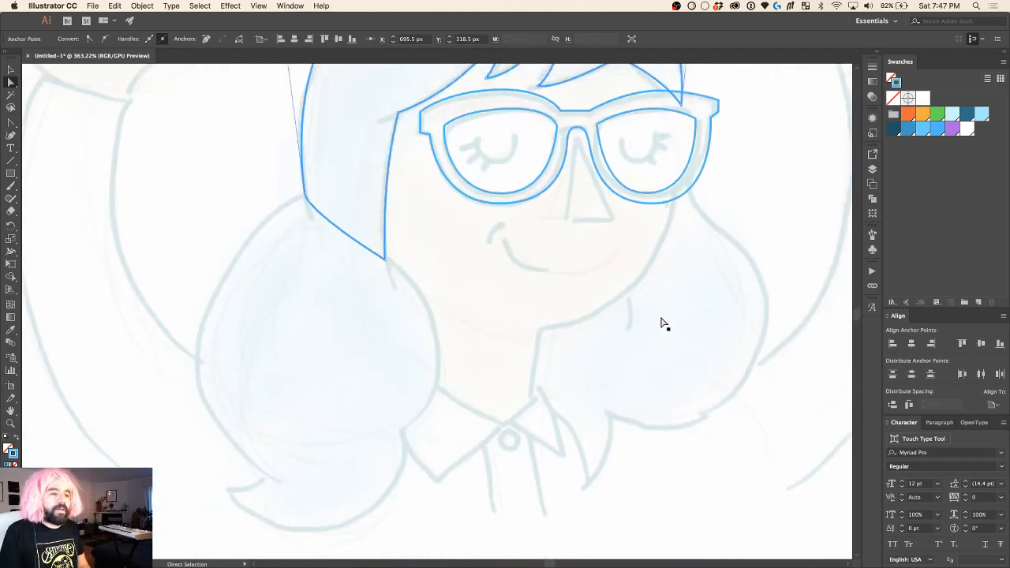
Step: Deselect the hair and start a Pen path for the face, arching over the forehead beneath the hair to the hair's right corner
{"action": "scroll", "coordinate": [662, 322], "scroll_direction": "up", "scroll_amount": 5}
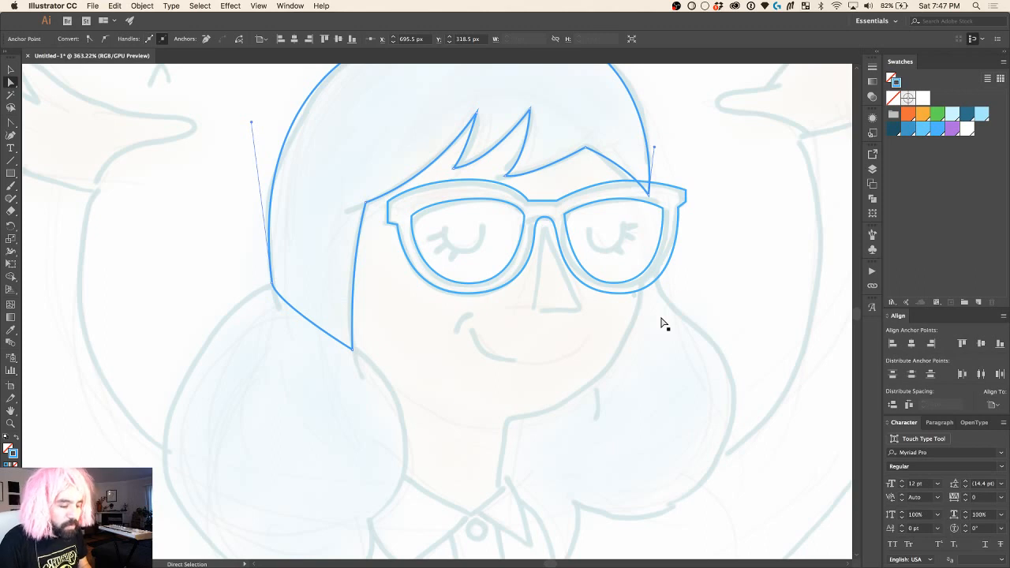
{"action": "key", "text": "v"}
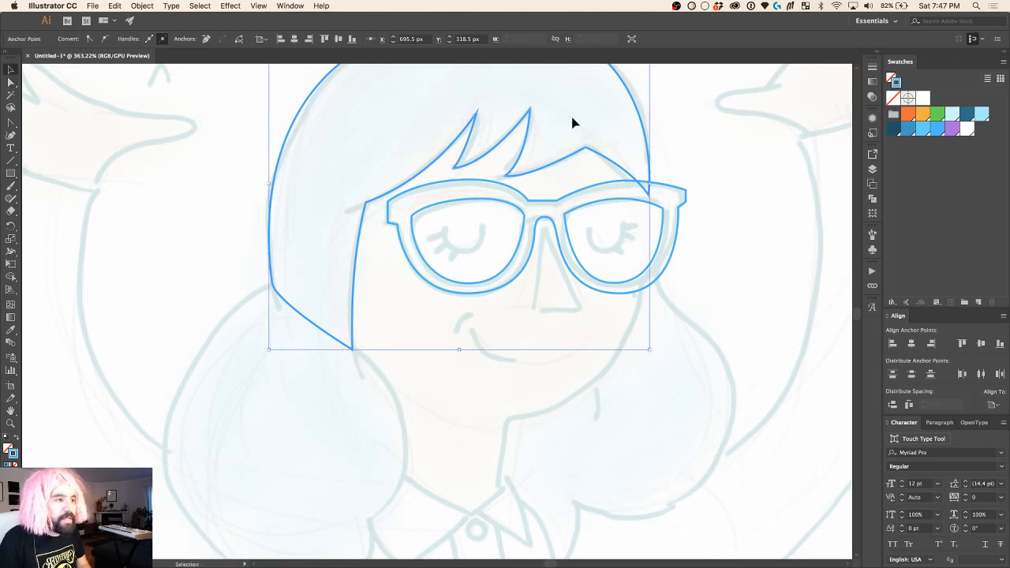
{"action": "left_click", "coordinate": [552, 391]}
{"action": "key", "text": "p"}
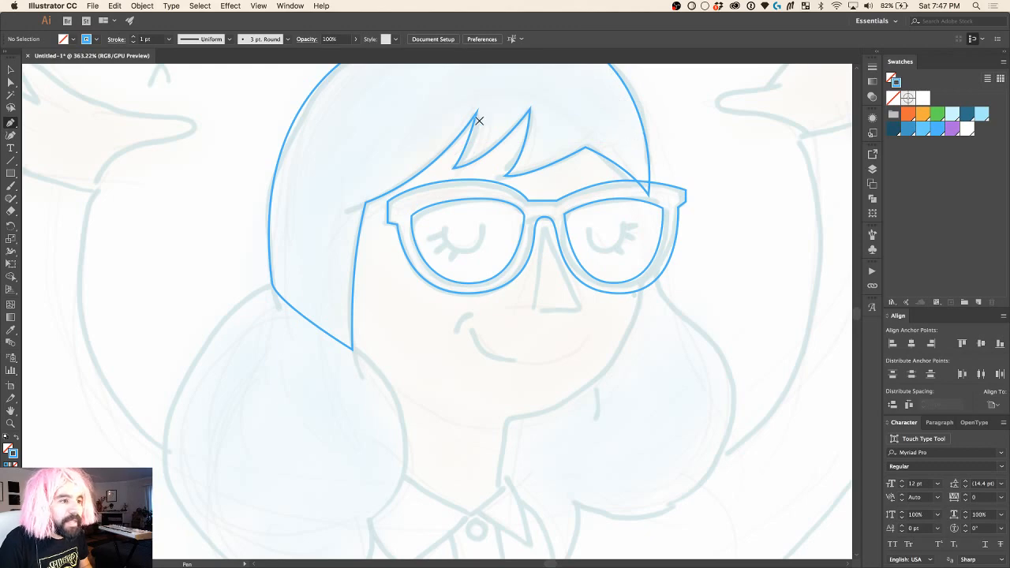
{"action": "scroll", "coordinate": [479, 120], "scroll_direction": "down", "scroll_amount": 3}
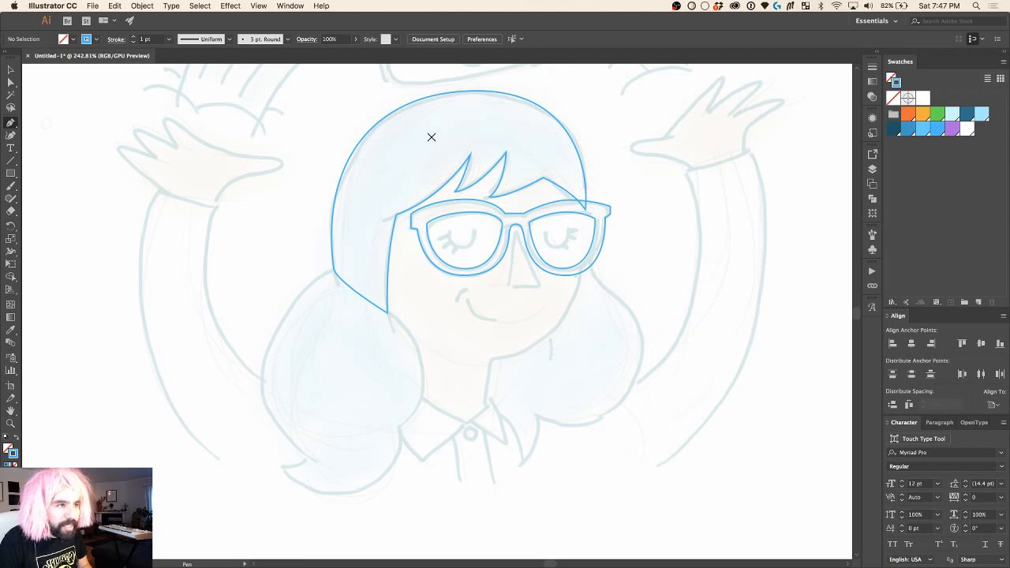
{"action": "left_click_drag", "start_coordinate": [373, 205], "coordinate": [385, 191]}
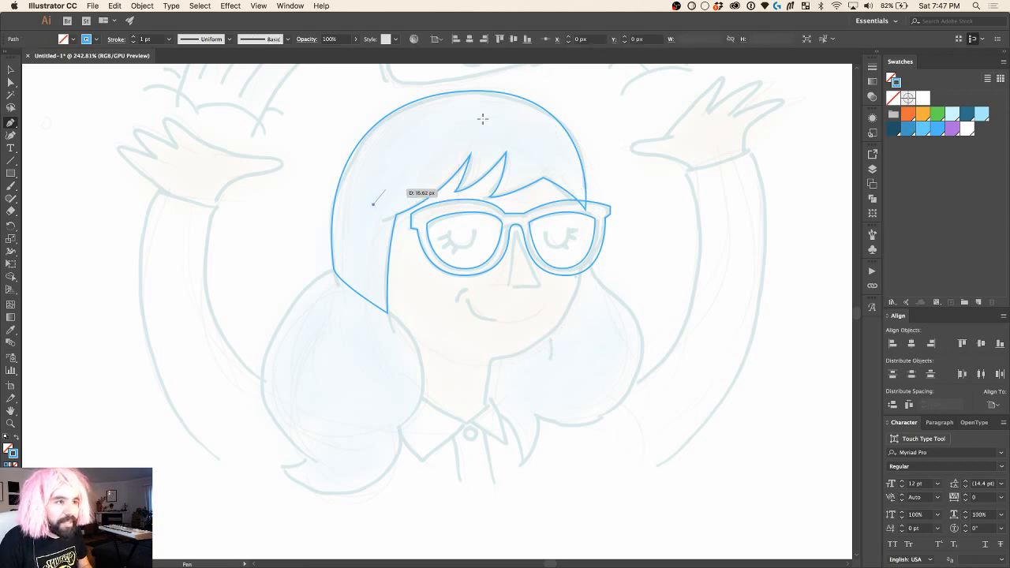
{"action": "left_click_drag", "start_coordinate": [485, 132], "coordinate": [533, 131]}
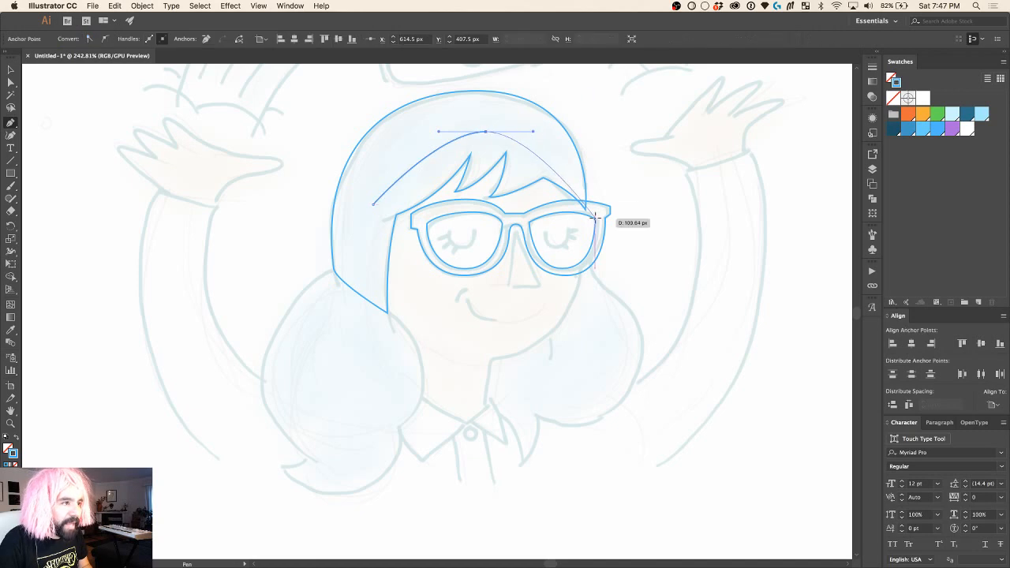
{"action": "left_click", "coordinate": [584, 205]}
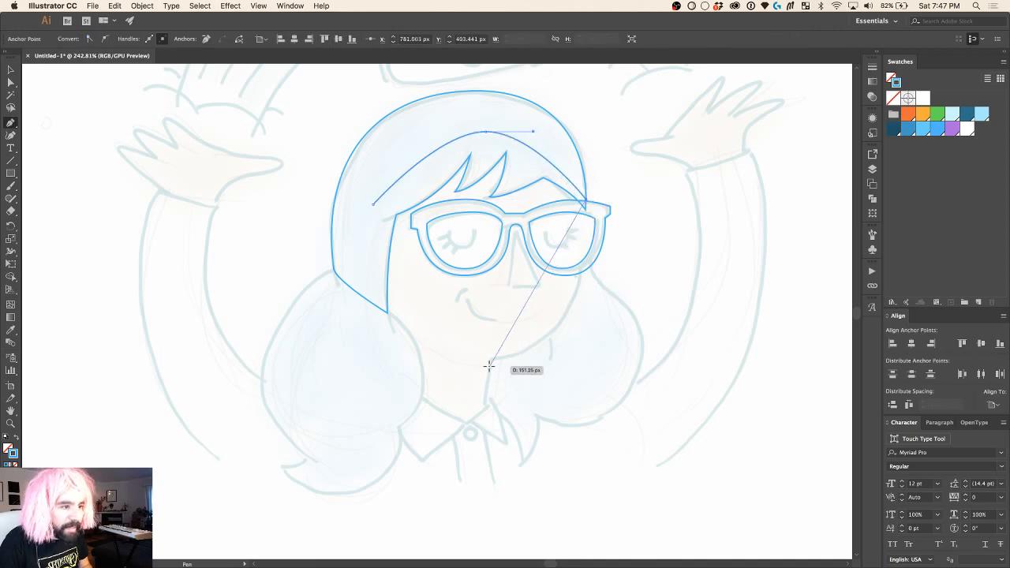
Step: Close the face path with straight segments to the chin, down and across the neck base, then up behind the hair on the left
{"action": "left_click", "coordinate": [490, 357]}
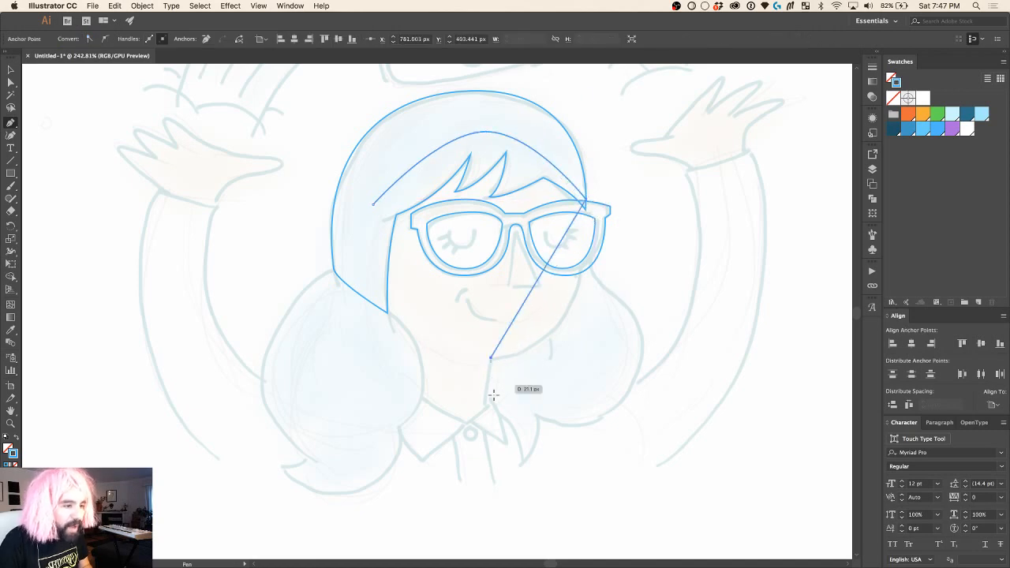
{"action": "left_click", "coordinate": [477, 451]}
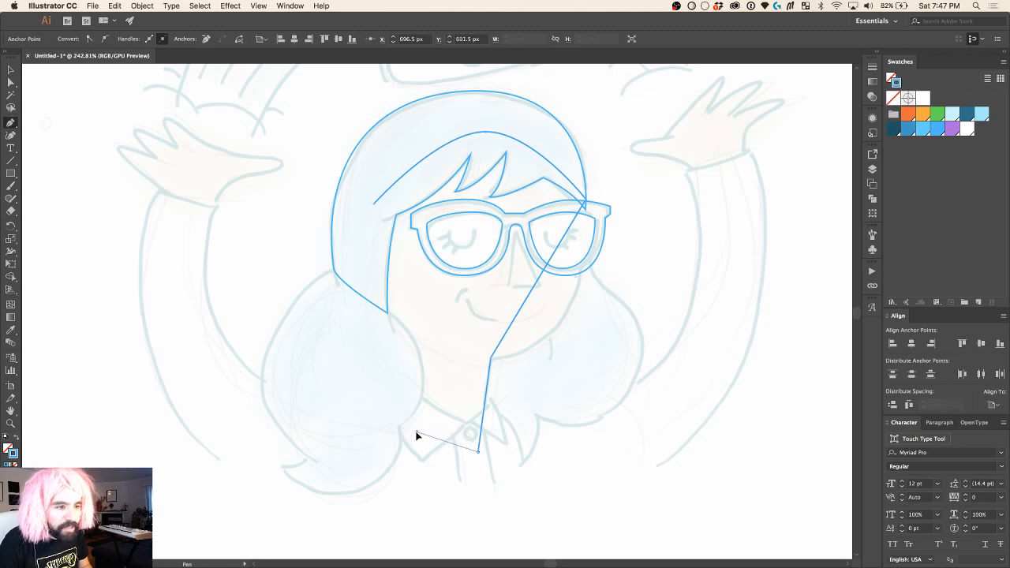
{"action": "left_click", "coordinate": [416, 432]}
{"action": "left_click", "coordinate": [399, 342]}
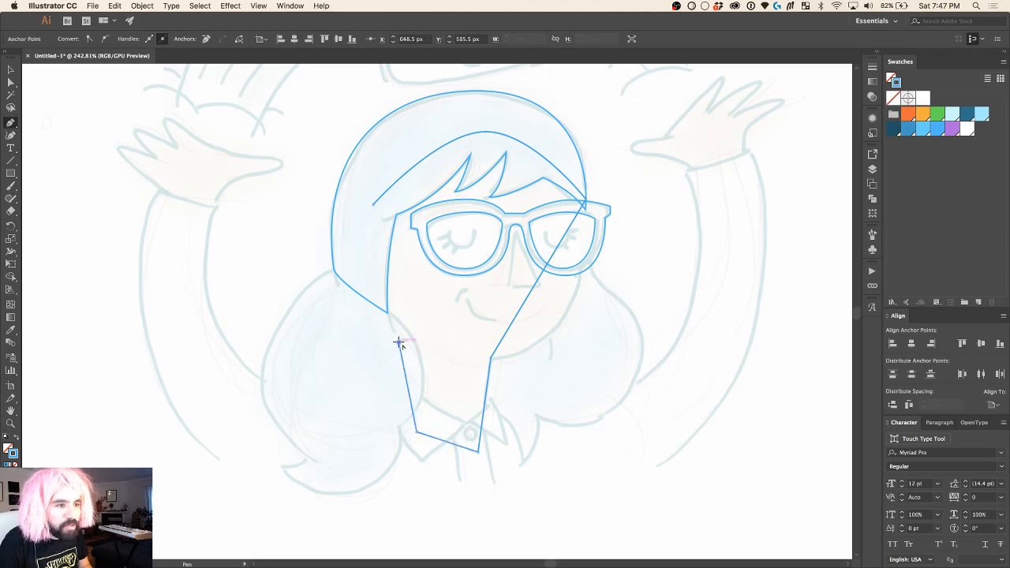
{"action": "left_click", "coordinate": [365, 261]}
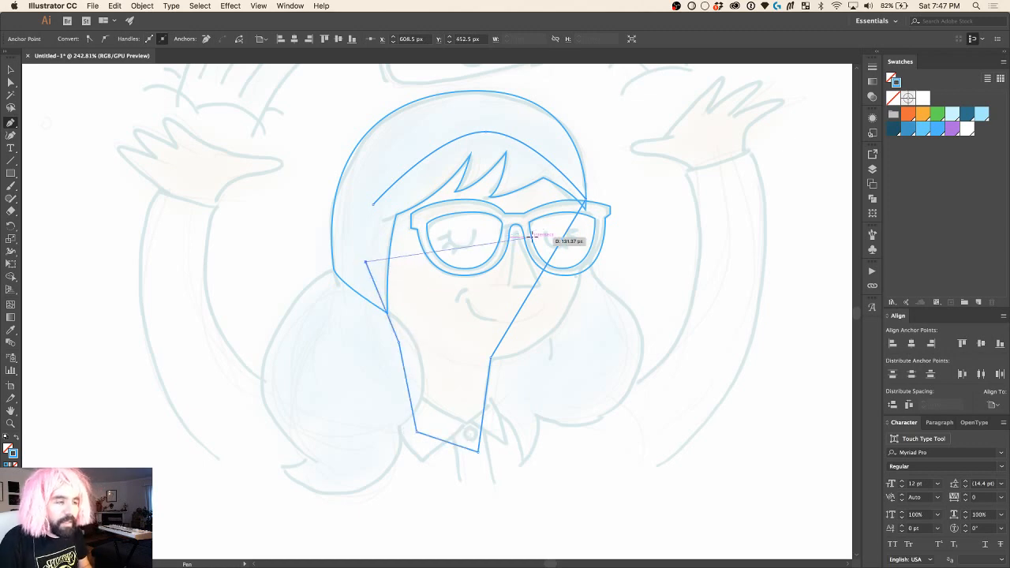
{"action": "left_click", "coordinate": [374, 205]}
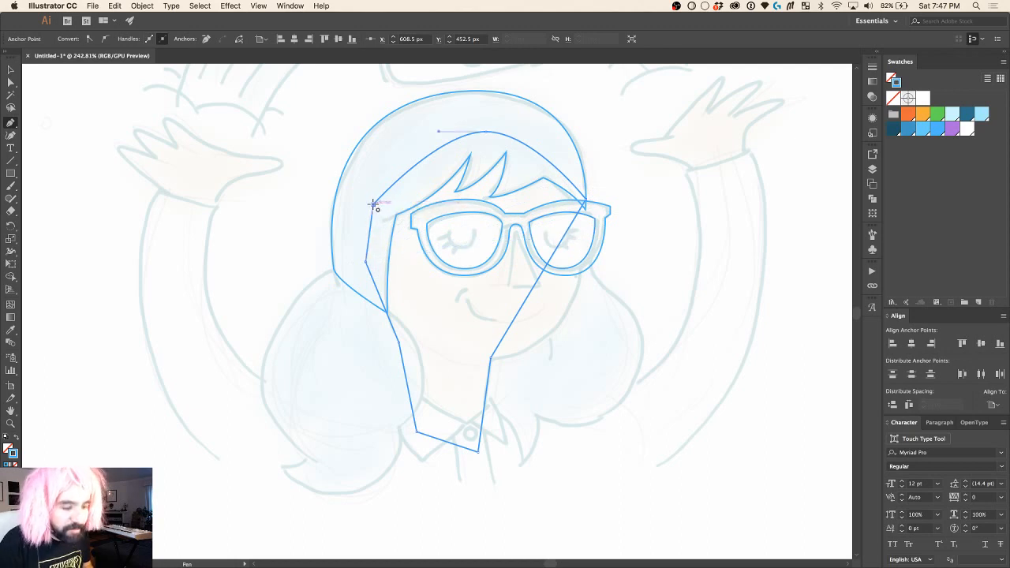
Step: Pull a near-horizontal curve handle from the chin anchor at X 706.5, Y 527.5 px to round the cheek and jaw along the sketch
{"action": "key", "text": "v"}
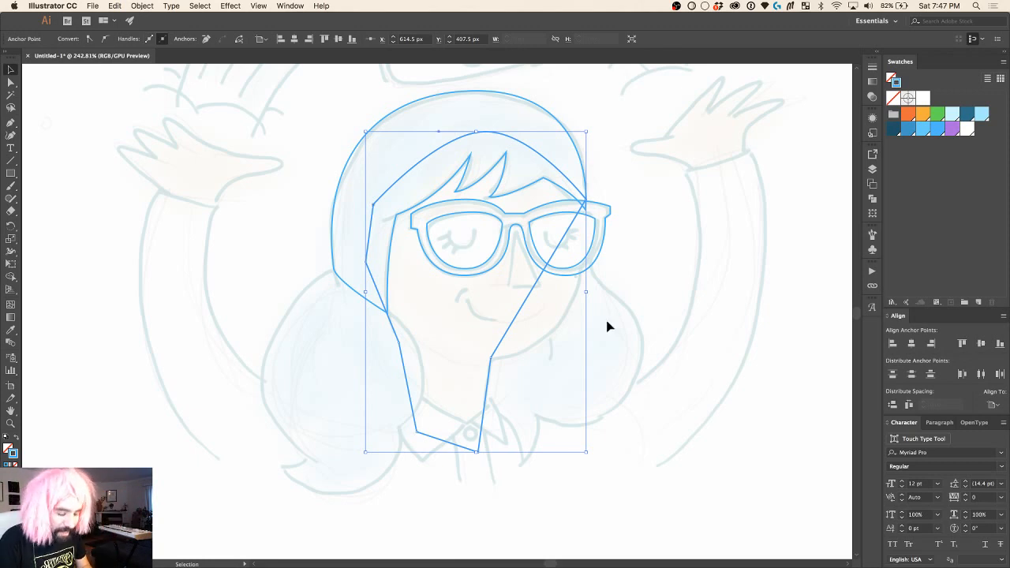
{"action": "key", "text": "shift+c"}
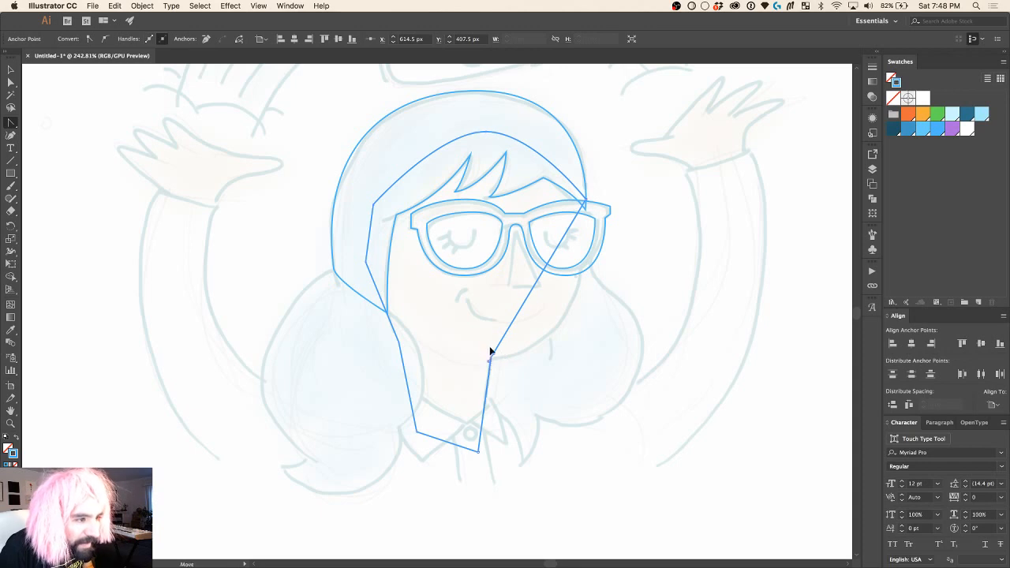
{"action": "left_click_drag", "start_coordinate": [490, 357], "coordinate": [596, 356]}
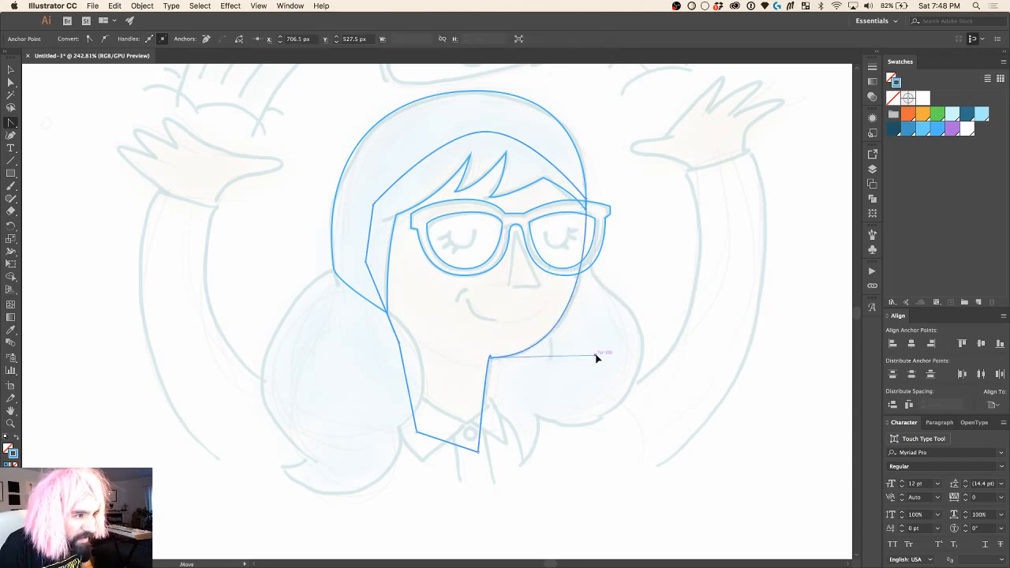
Step: Swing the chin anchor's other handle down the neck edge and move the neck's lower right anchor to X 697.5 px
{"action": "key", "text": "a"}
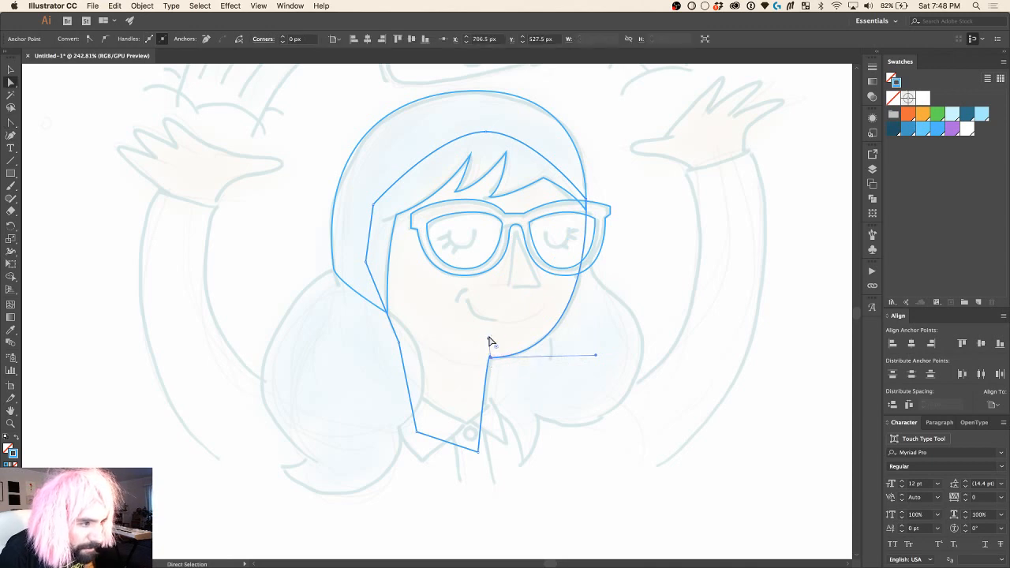
{"action": "left_click_drag", "start_coordinate": [489, 338], "coordinate": [484, 383]}
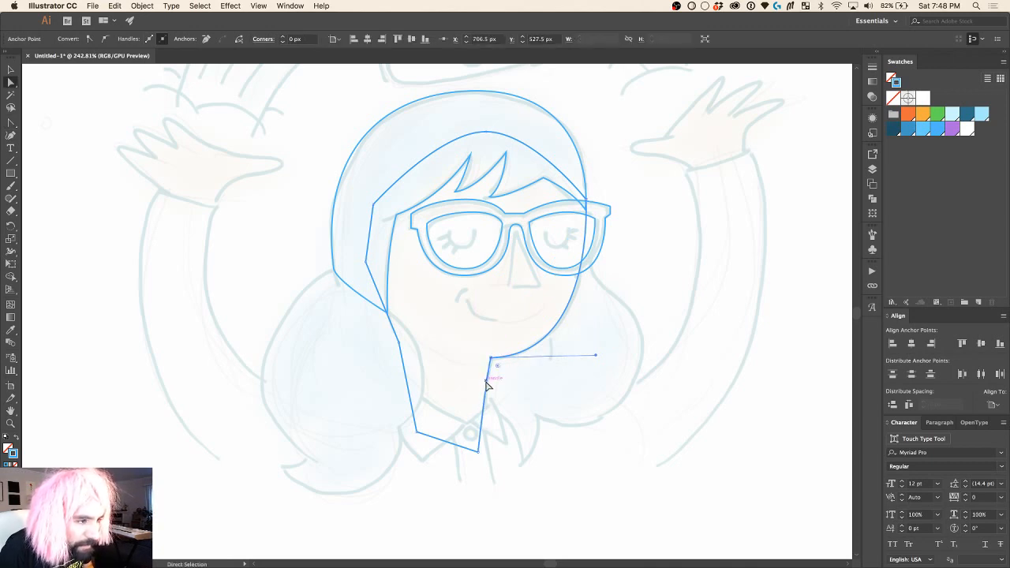
{"action": "left_click", "coordinate": [480, 453]}
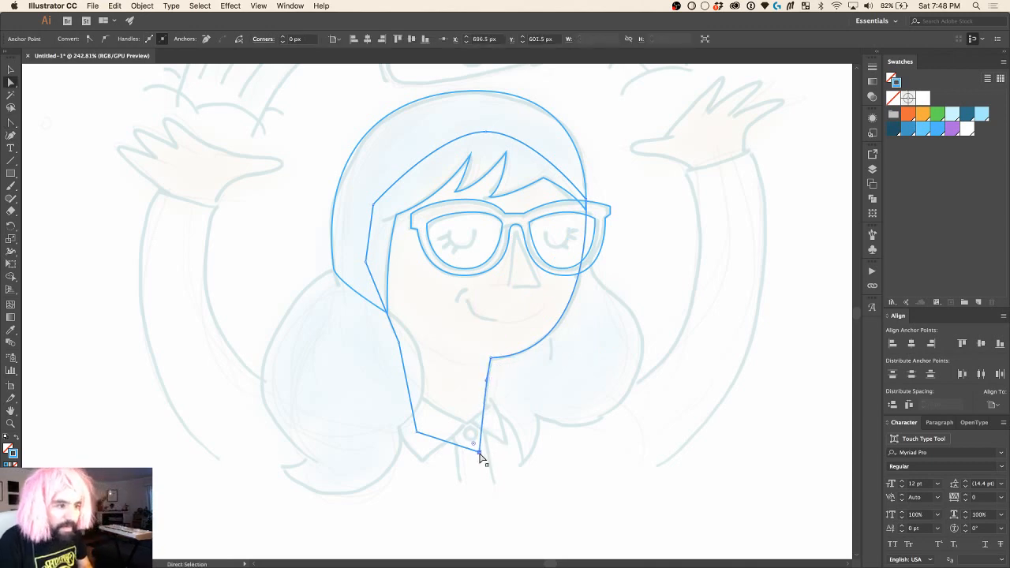
{"action": "scroll", "coordinate": [480, 456], "scroll_direction": "right", "scroll_amount": 3}
{"action": "scroll", "coordinate": [480, 455], "scroll_direction": "up", "scroll_amount": 1}
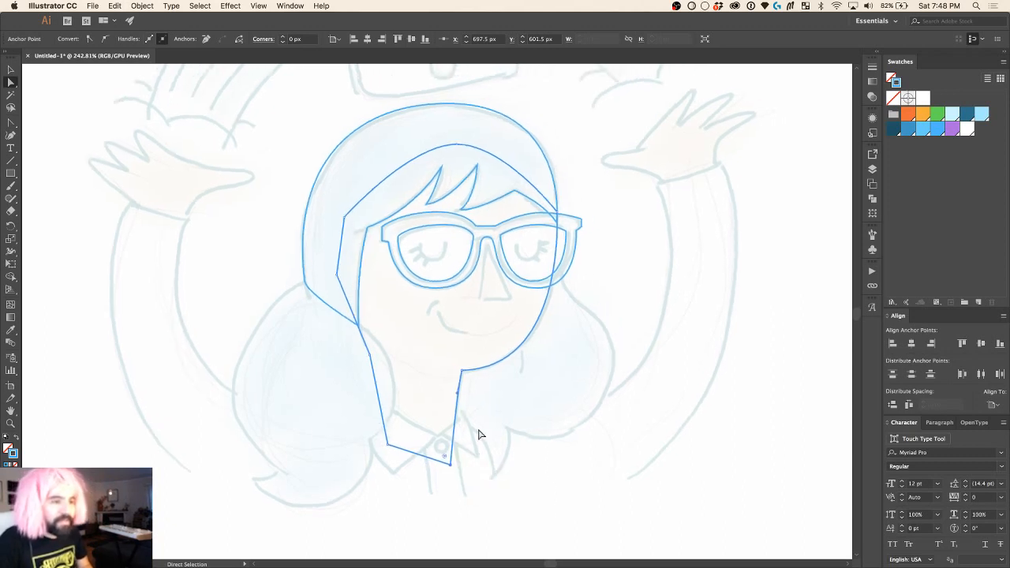
Step: Lengthen the chin anchor's jaw handle slightly so the cheek curve follows the sketch more closely
{"action": "scroll", "coordinate": [371, 324], "scroll_direction": "down", "scroll_amount": 4}
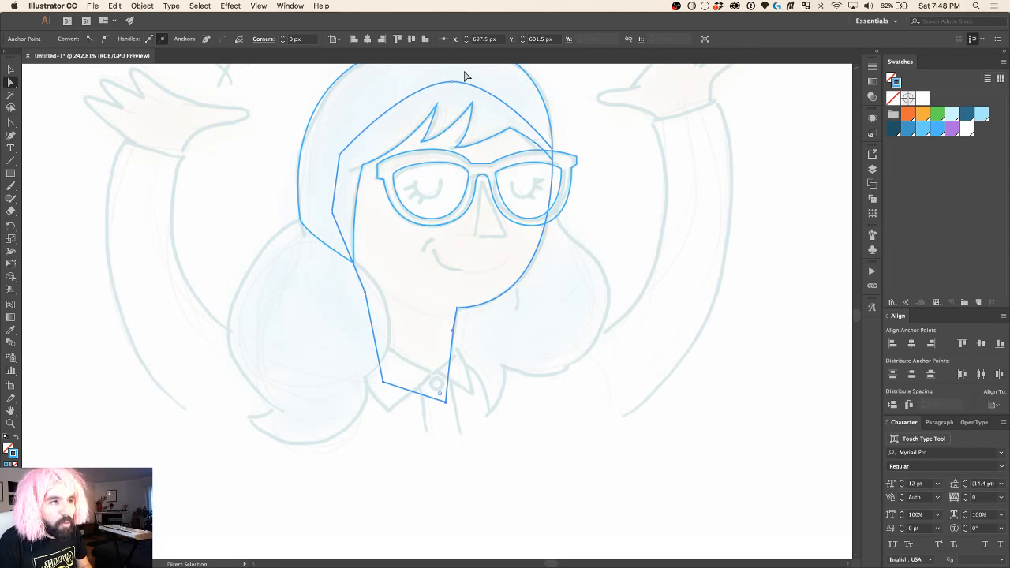
{"action": "scroll", "coordinate": [336, 218], "scroll_direction": "up", "scroll_amount": 3}
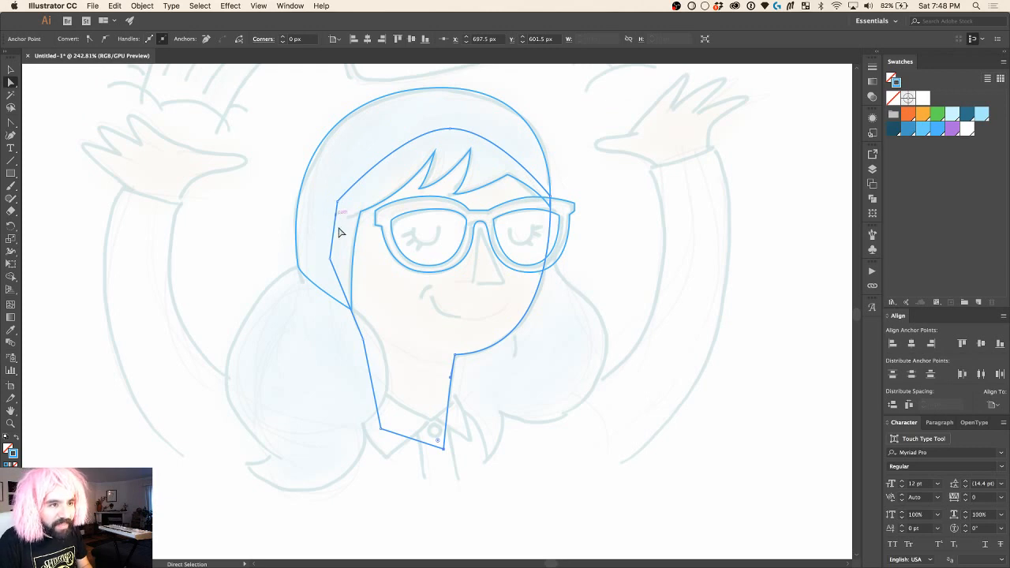
{"action": "scroll", "coordinate": [333, 257], "scroll_direction": "down", "scroll_amount": 2}
{"action": "left_click", "coordinate": [243, 249]}
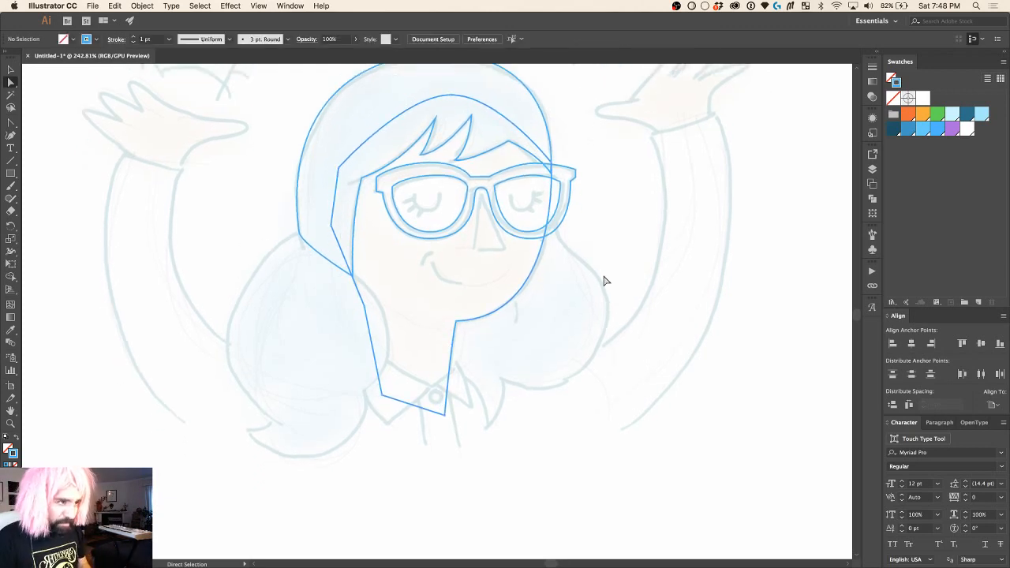
{"action": "left_click", "coordinate": [454, 325]}
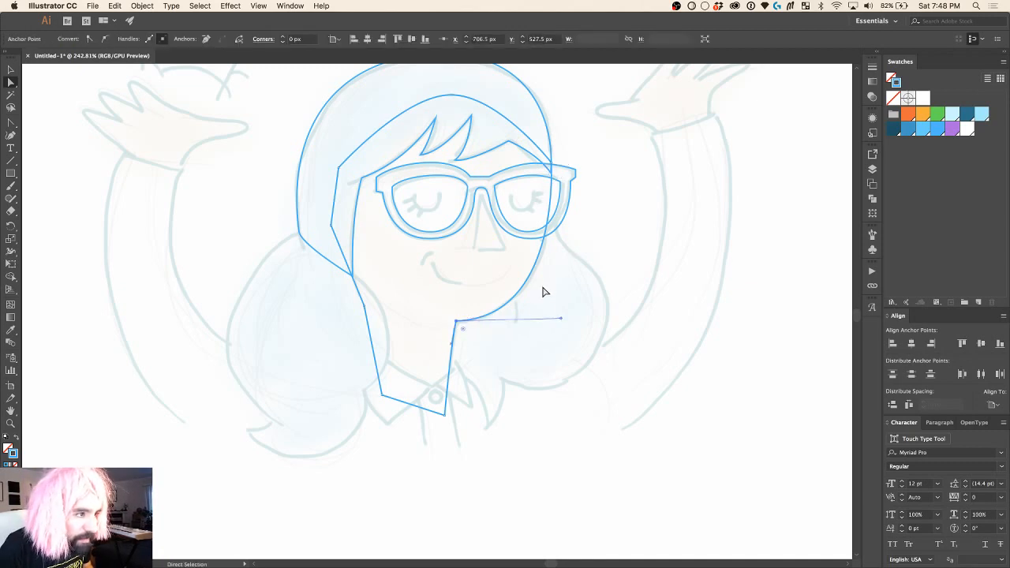
{"action": "left_click_drag", "start_coordinate": [563, 320], "coordinate": [565, 323]}
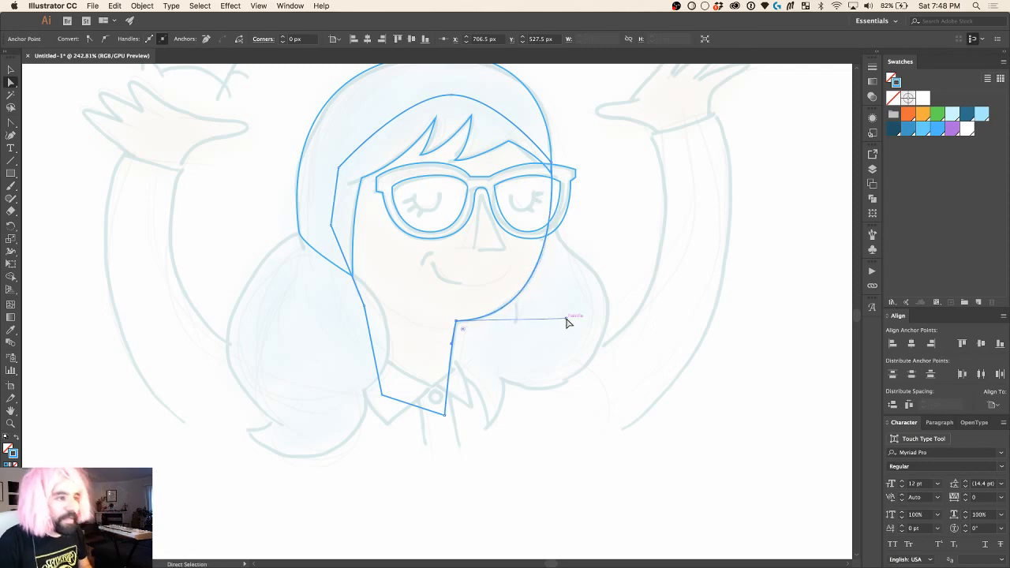
Step: Start a new Pen path at X 560.5, Y 605.5 px and trace the left ponytail's outer curve up to the upper hair's left corner
{"action": "scroll", "coordinate": [565, 323], "scroll_direction": "left", "scroll_amount": 5}
{"action": "scroll", "coordinate": [565, 322], "scroll_direction": "down", "scroll_amount": 3}
{"action": "scroll", "coordinate": [566, 322], "scroll_direction": "left", "scroll_amount": 3}
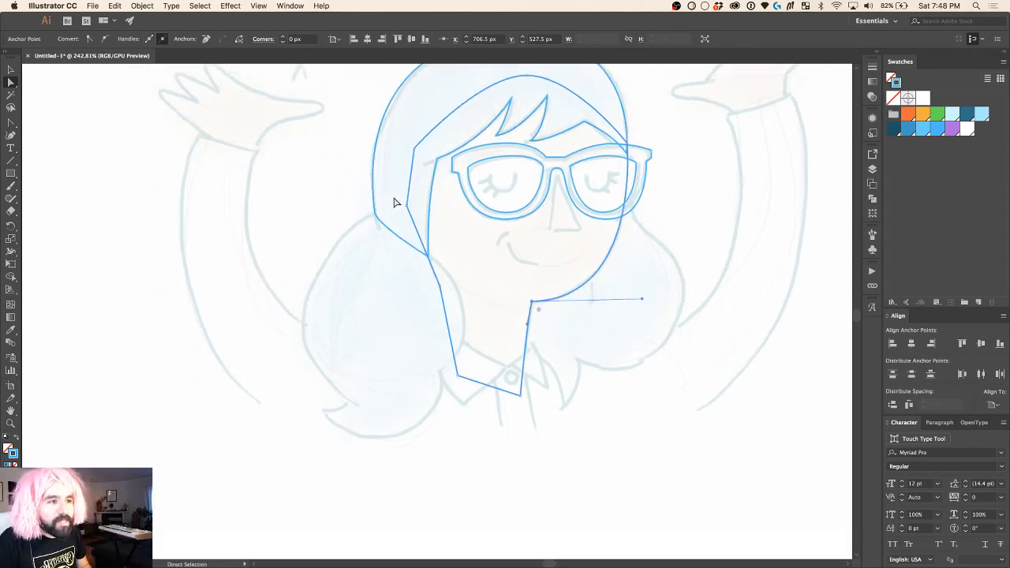
{"action": "scroll", "coordinate": [413, 420], "scroll_direction": "up", "scroll_amount": 3}
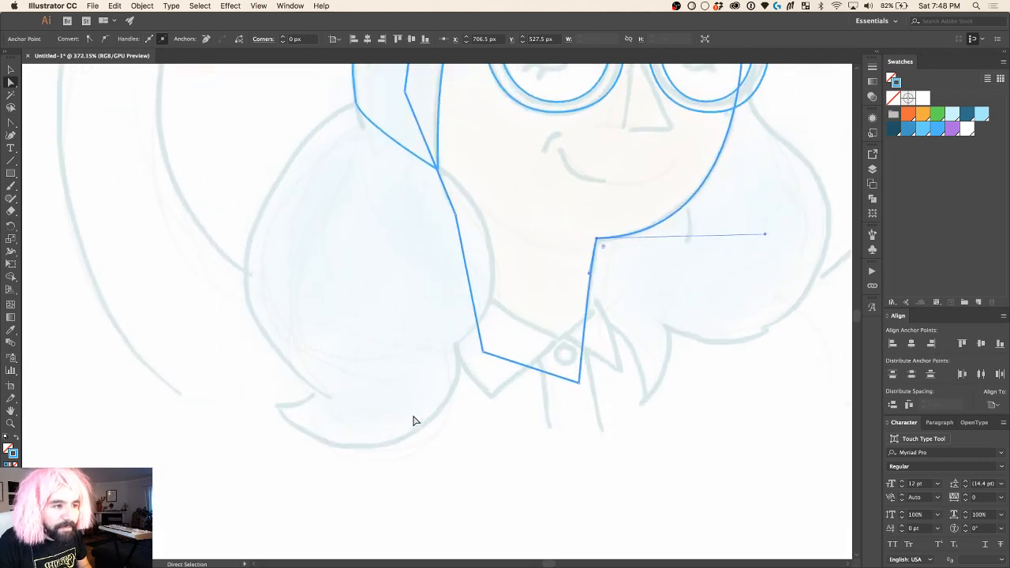
{"action": "scroll", "coordinate": [412, 421], "scroll_direction": "up", "scroll_amount": 2}
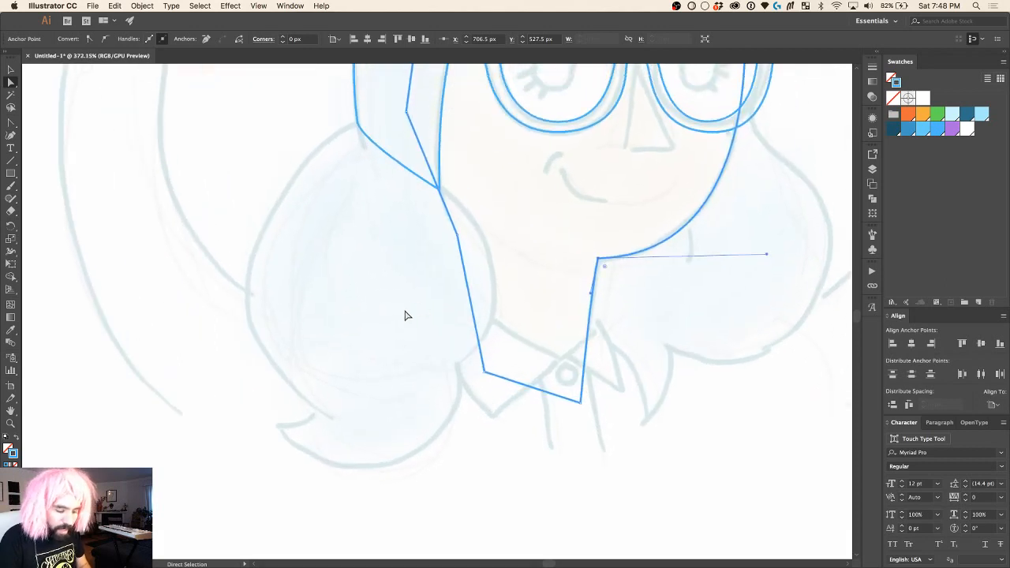
{"action": "key", "text": "v"}
{"action": "left_click", "coordinate": [337, 383]}
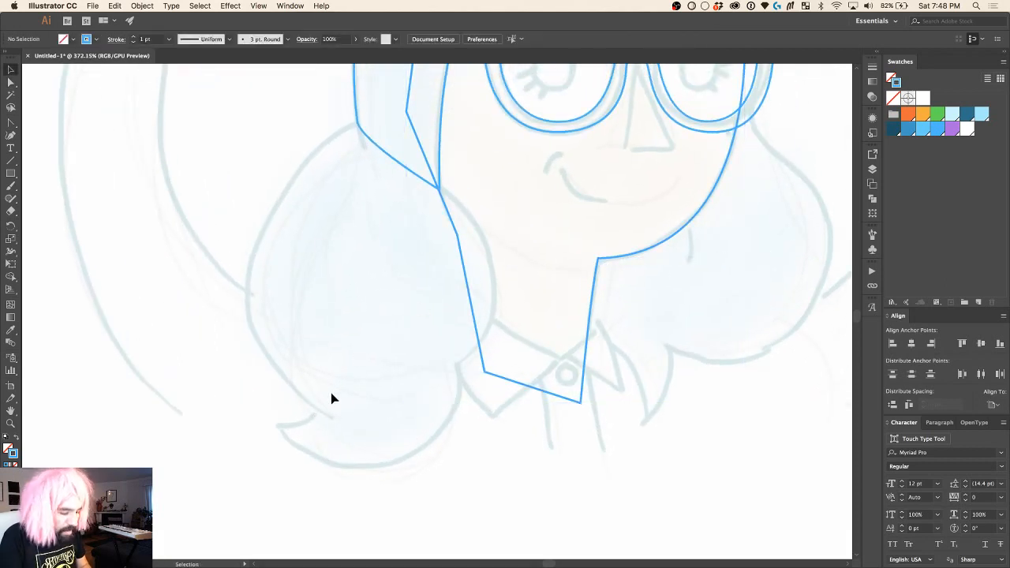
{"action": "key", "text": "p"}
{"action": "left_click", "coordinate": [312, 410]}
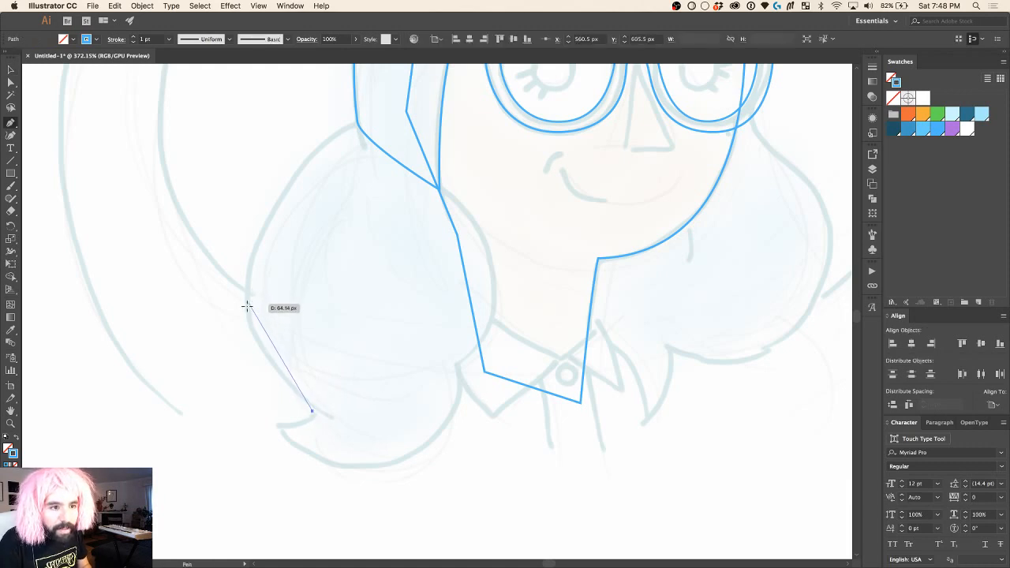
{"action": "left_click_drag", "start_coordinate": [248, 313], "coordinate": [243, 254]}
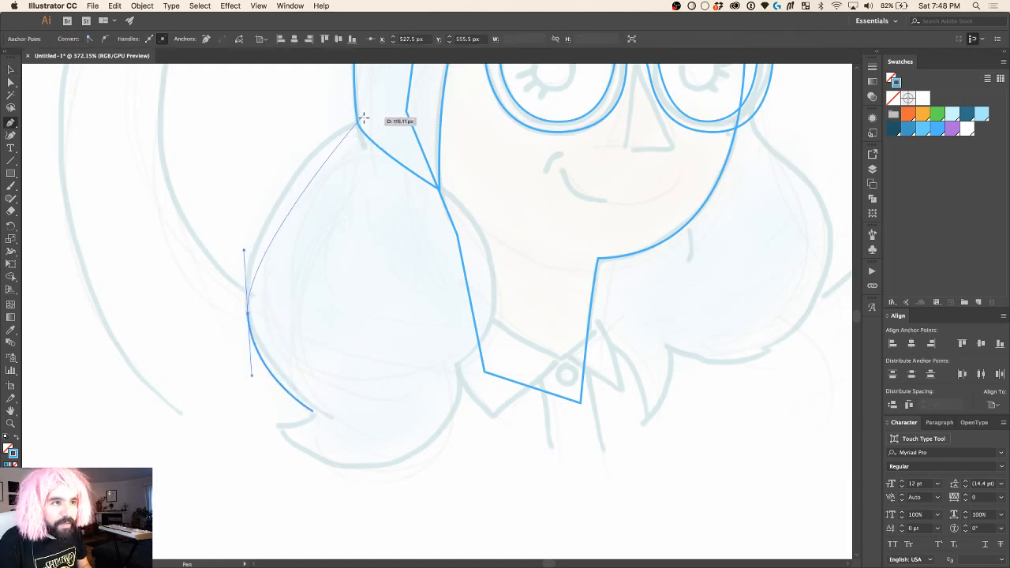
{"action": "left_click_drag", "start_coordinate": [357, 120], "coordinate": [406, 112]}
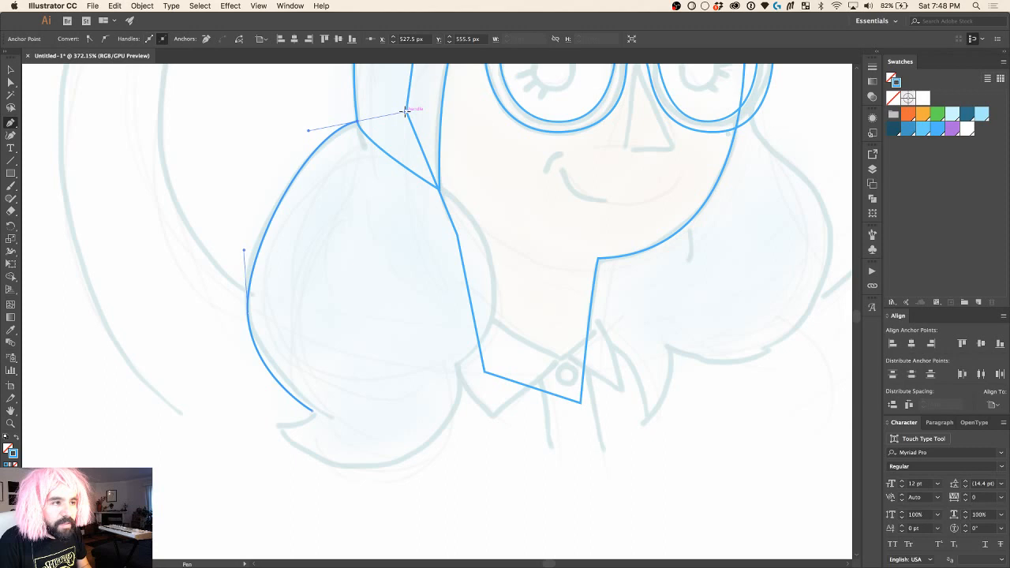
Step: Continue the left ponytail path down its inner side and around the bottom, close it at X 560.5, Y 605.5 px, and curve the short tip segment
{"action": "left_click", "coordinate": [439, 188]}
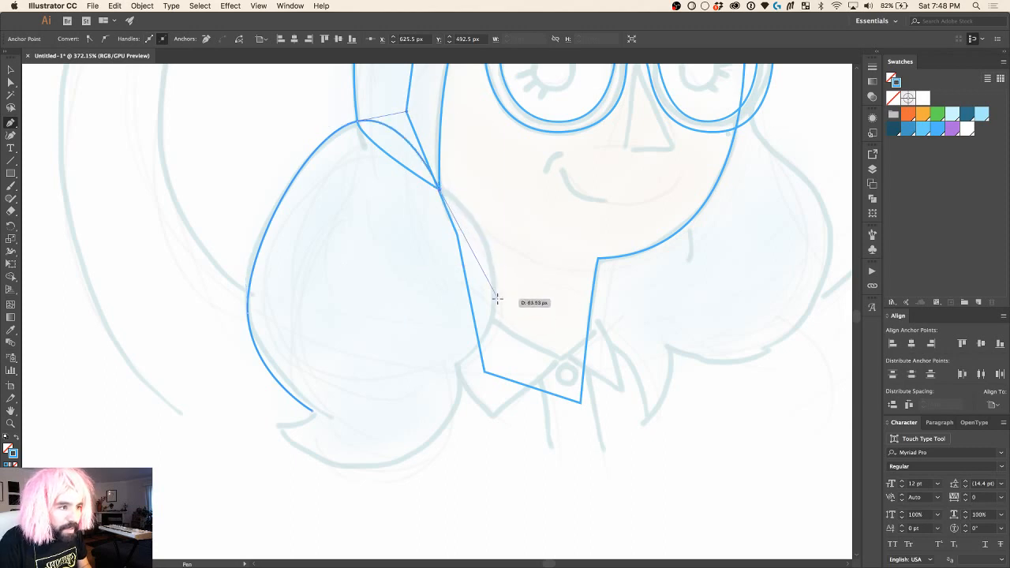
{"action": "left_click_drag", "start_coordinate": [496, 299], "coordinate": [495, 375]}
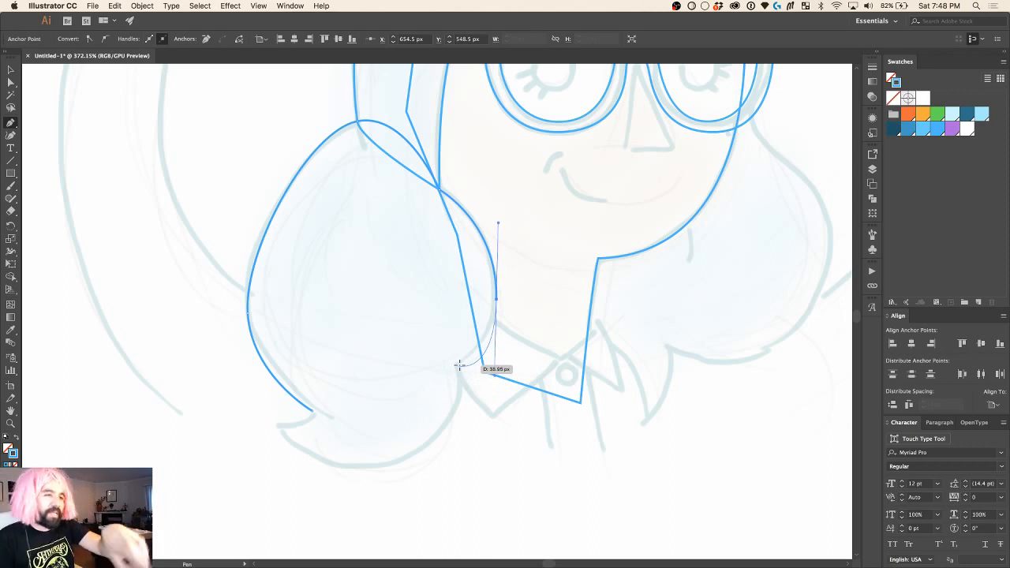
{"action": "left_click_drag", "start_coordinate": [457, 362], "coordinate": [452, 369]}
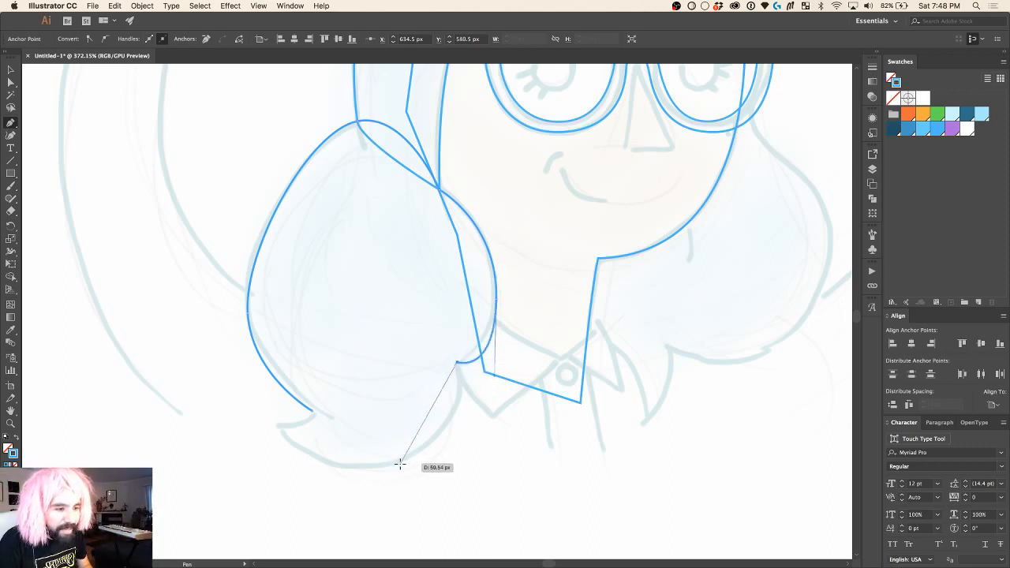
{"action": "left_click_drag", "start_coordinate": [400, 463], "coordinate": [338, 474]}
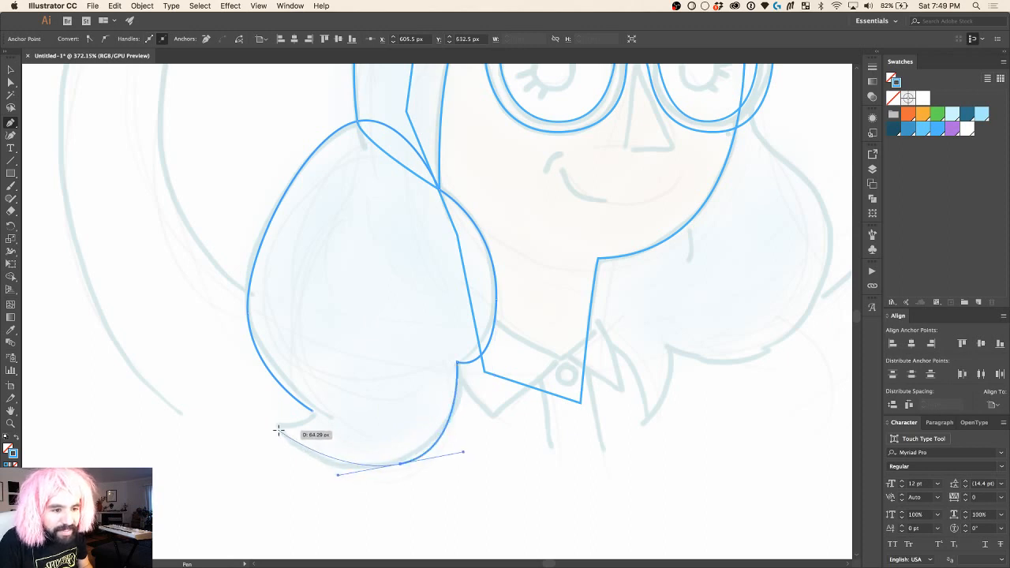
{"action": "left_click_drag", "start_coordinate": [275, 427], "coordinate": [312, 415]}
{"action": "left_click", "coordinate": [311, 411]}
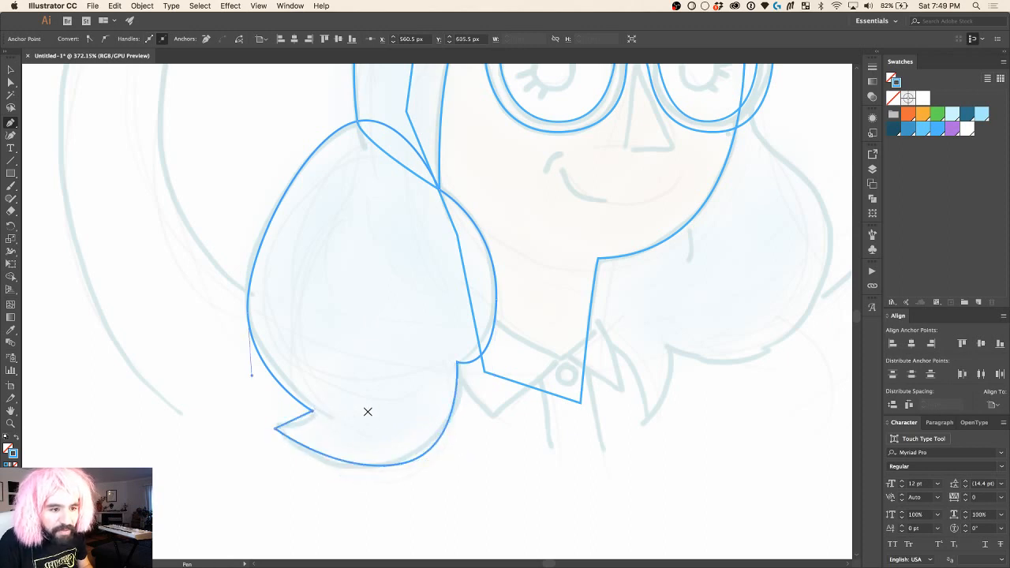
{"action": "left_click_drag", "start_coordinate": [300, 418], "coordinate": [304, 424]}
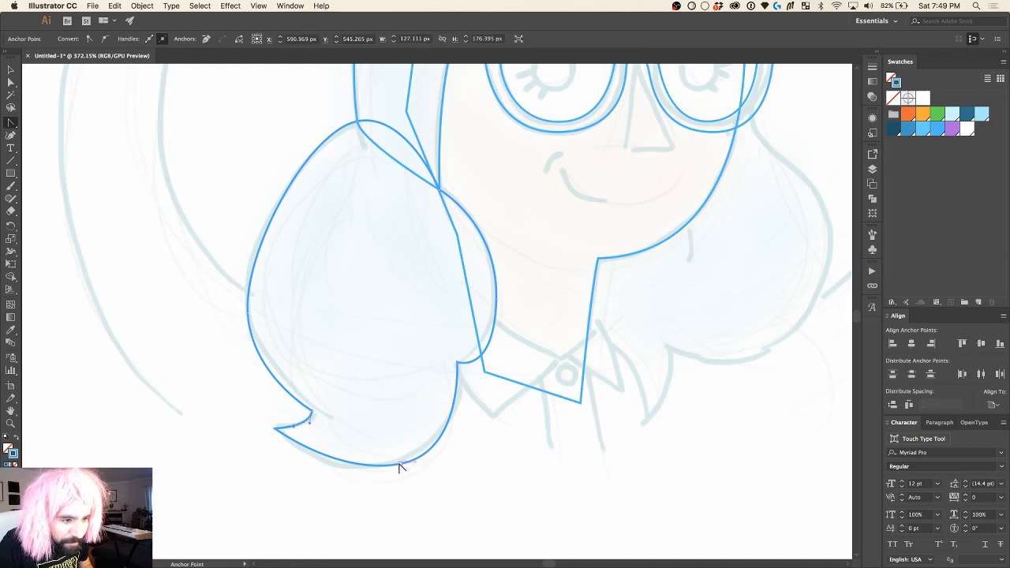
Step: Move the ponytail's bottom anchor to X 597.5, Y 633.5 px and adjust its handles to follow the sketch's lower curve
{"action": "left_click_drag", "start_coordinate": [403, 469], "coordinate": [385, 467]}
{"action": "left_click_drag", "start_coordinate": [323, 474], "coordinate": [300, 478]}
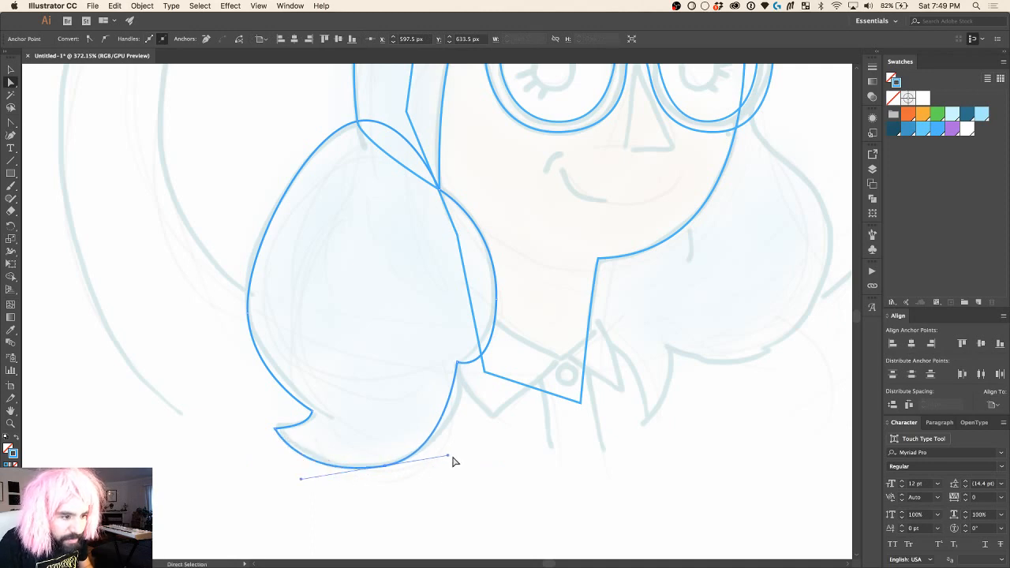
{"action": "left_click_drag", "start_coordinate": [447, 456], "coordinate": [455, 462]}
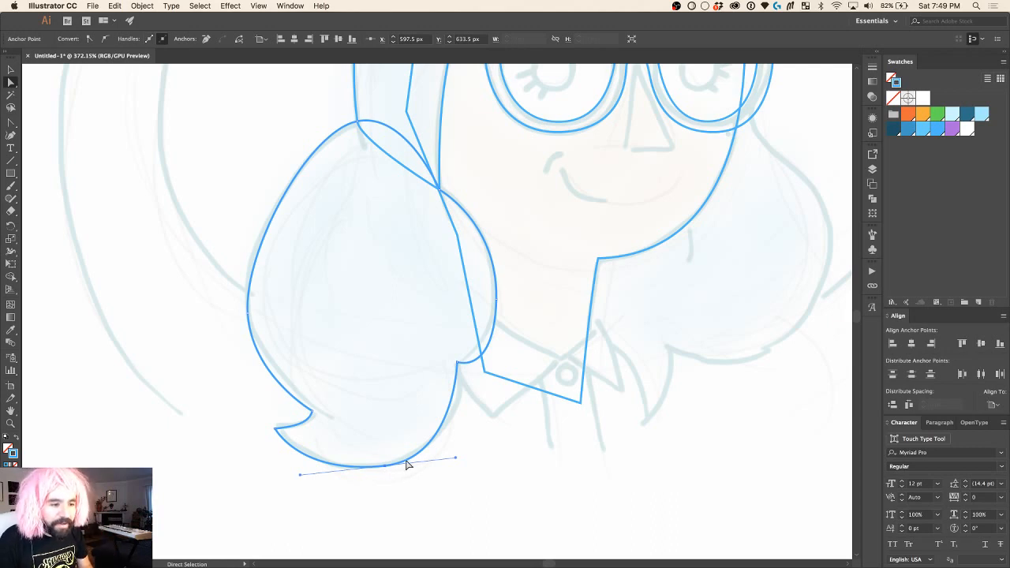
Step: Try deleting the ponytail's bottom anchor outright, and undo the deletion
{"action": "scroll", "coordinate": [387, 469], "scroll_direction": "down", "scroll_amount": 2}
{"action": "scroll", "coordinate": [387, 471], "scroll_direction": "up", "scroll_amount": 1}
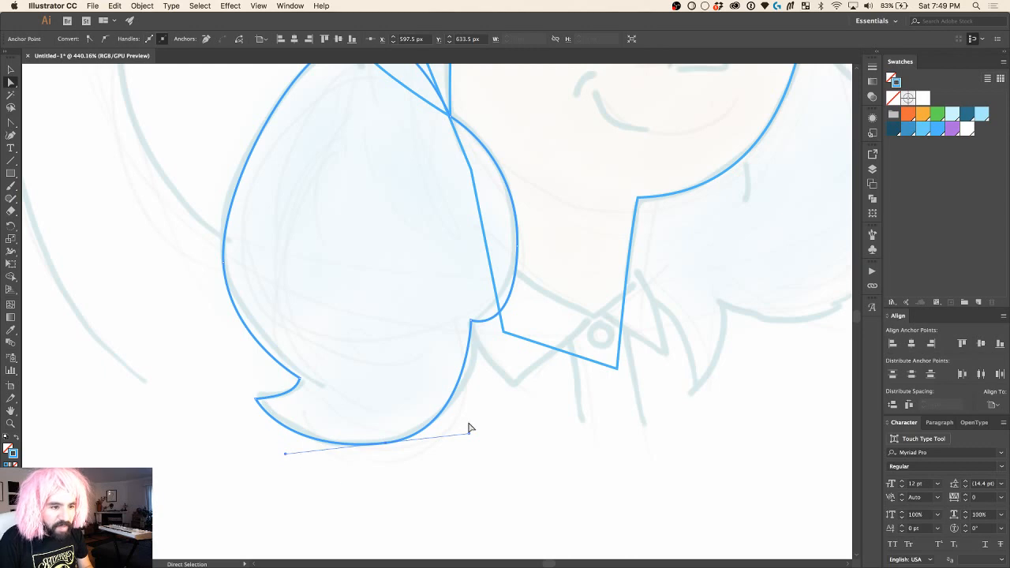
{"action": "left_click", "coordinate": [385, 447]}
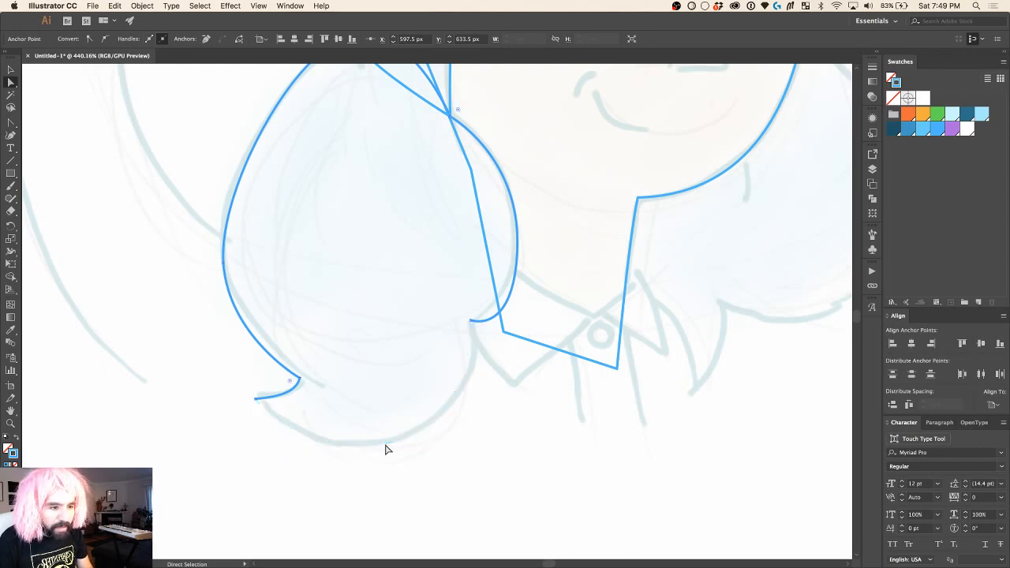
{"action": "left_click", "coordinate": [384, 447], "text": "super"}
{"action": "left_click", "coordinate": [388, 450]}
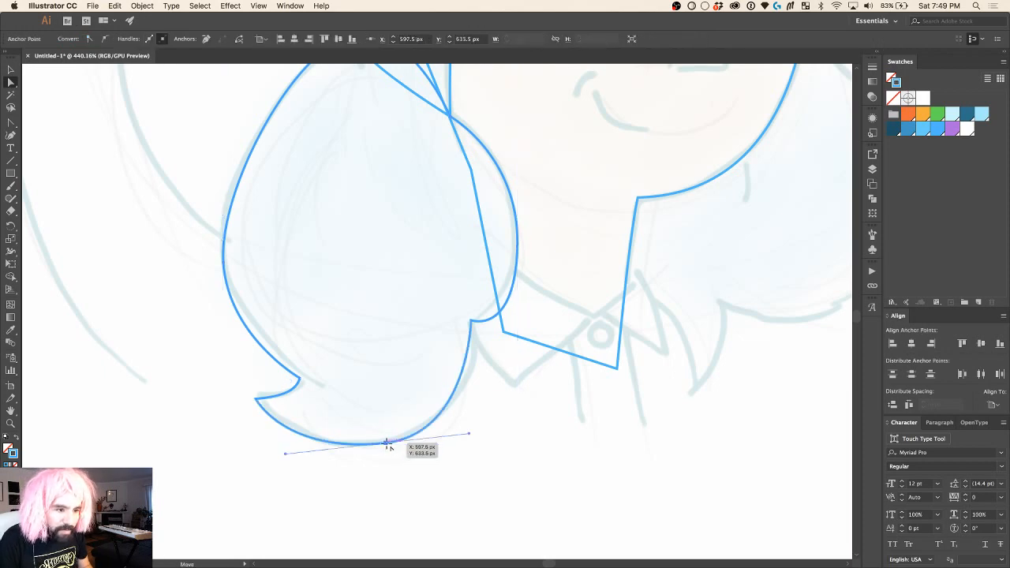
Step: Remove the ponytail's bottom anchor with the Delete Anchor Point tool and bend the remaining segment along the sketch's rounded bottom
{"action": "key", "text": "minus"}
{"action": "left_click", "coordinate": [386, 445]}
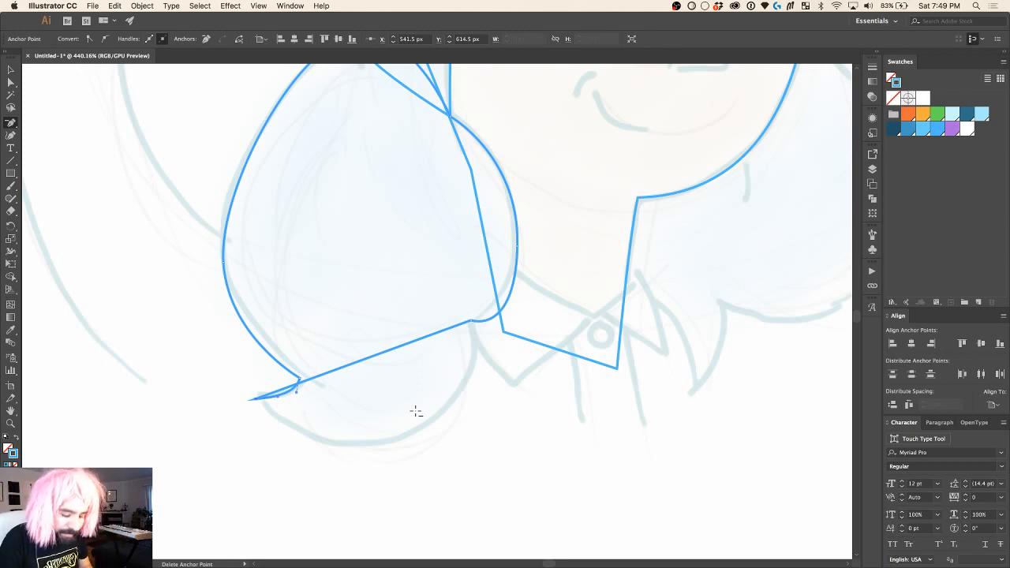
{"action": "key", "text": "shift+c"}
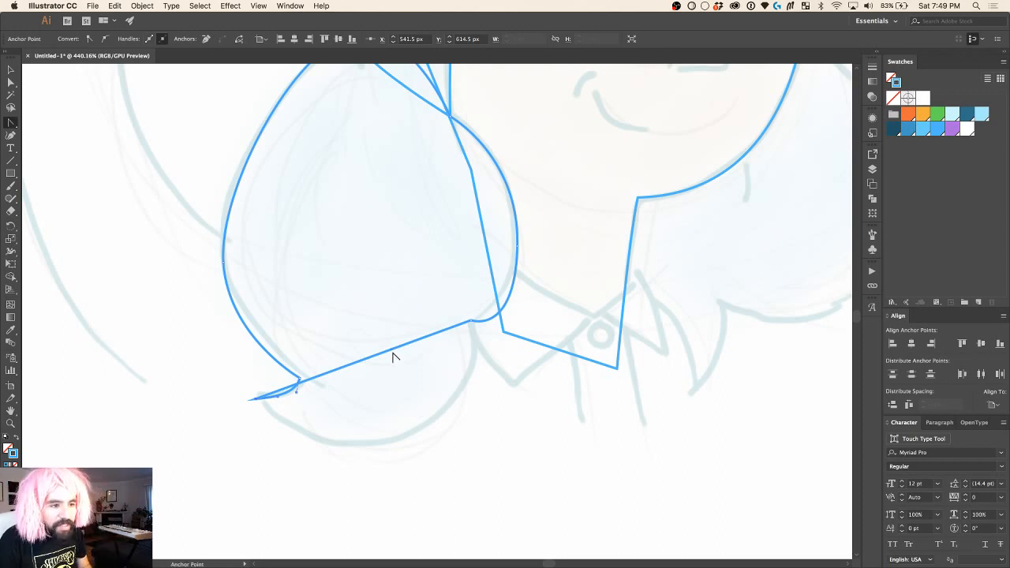
{"action": "left_click_drag", "start_coordinate": [392, 355], "coordinate": [395, 449]}
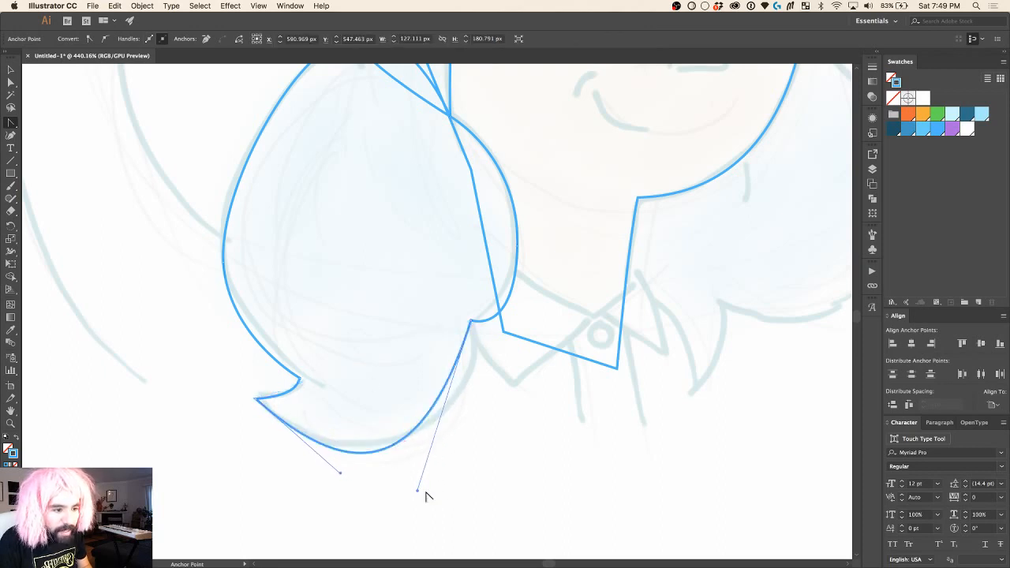
{"action": "left_click_drag", "start_coordinate": [418, 490], "coordinate": [494, 441]}
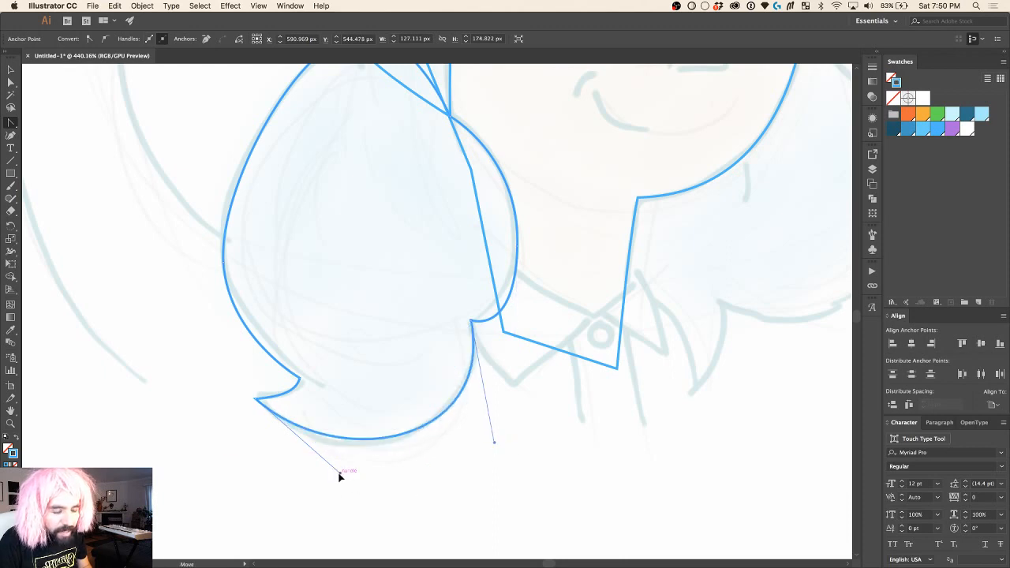
{"action": "left_click_drag", "start_coordinate": [340, 472], "coordinate": [322, 480]}
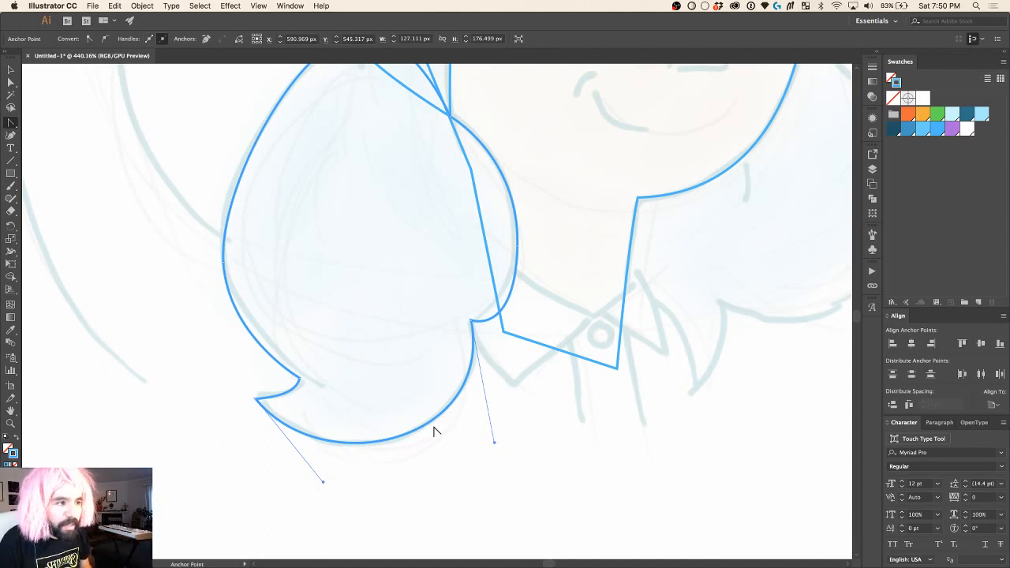
Step: Shorten the lower handle of the ponytail's inner-side anchor so the curve meets the notch at X 634.5, Y 580.5 px more sharply
{"action": "scroll", "coordinate": [434, 431], "scroll_direction": "up", "scroll_amount": 2}
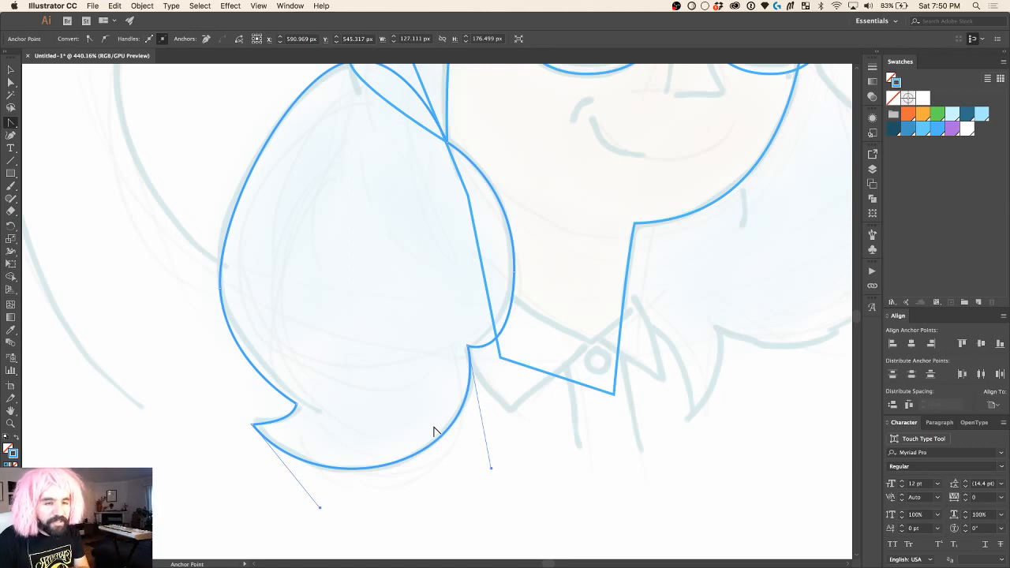
{"action": "scroll", "coordinate": [433, 430], "scroll_direction": "up", "scroll_amount": 1}
{"action": "key", "text": "a"}
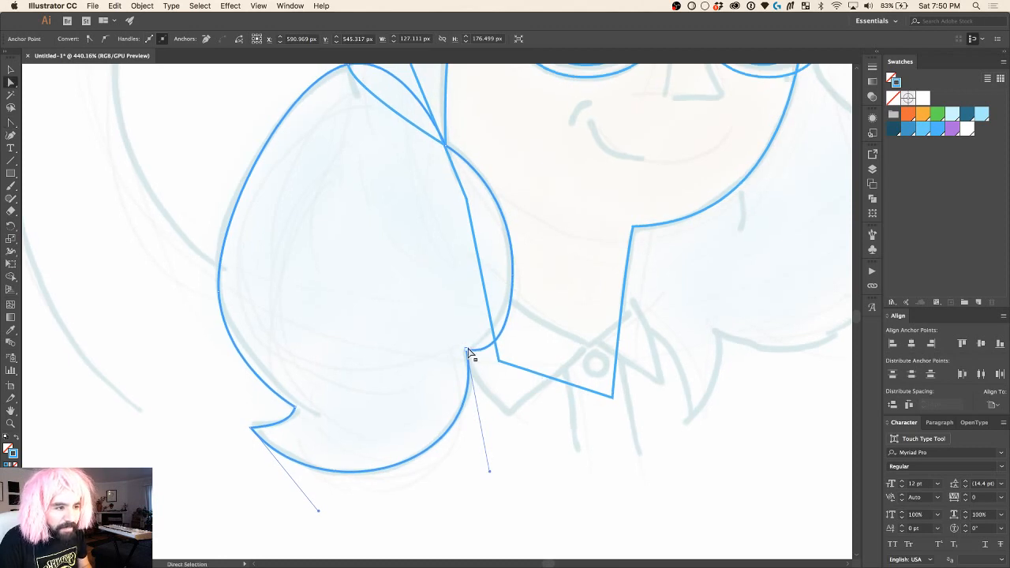
{"action": "left_click", "coordinate": [467, 352]}
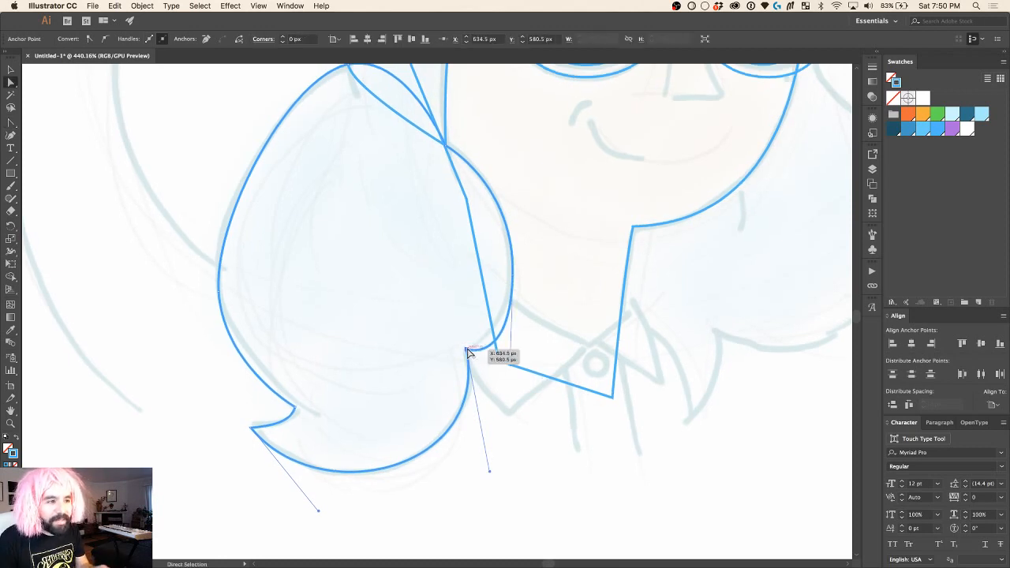
{"action": "left_click_drag", "start_coordinate": [467, 351], "coordinate": [509, 344]}
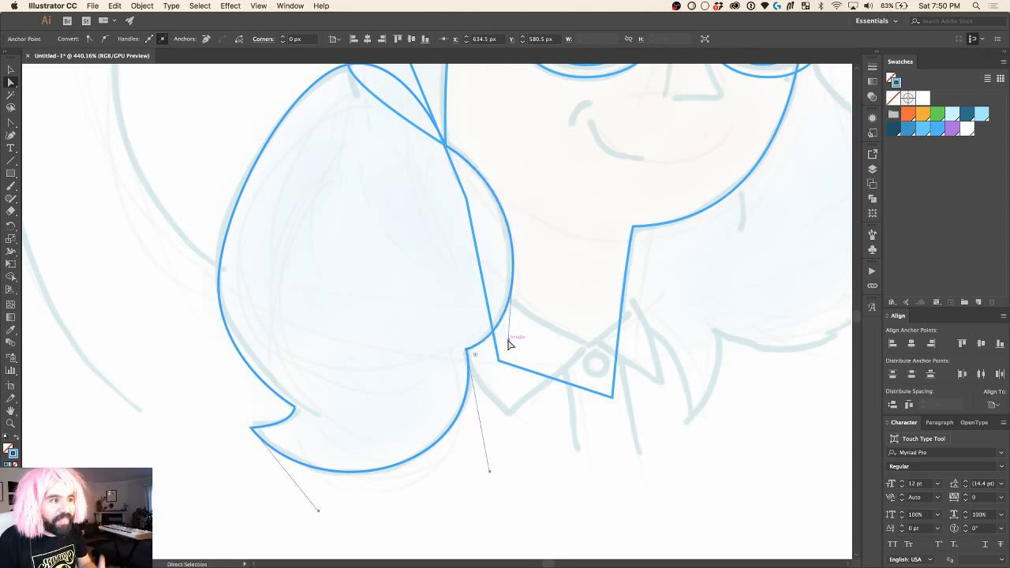
Step: Remove the ponytail's inner-side anchor at X 654.5, Y 548.5 px and reshape the remaining segment to bulge along the sketch beside the neck
{"action": "left_click", "coordinate": [514, 270]}
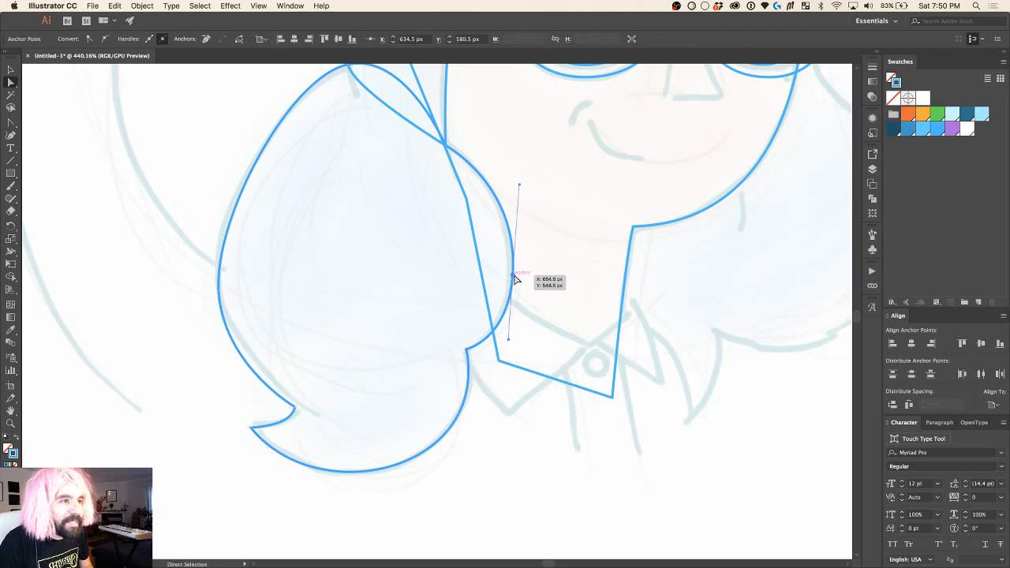
{"action": "scroll", "coordinate": [514, 278], "scroll_direction": "up", "scroll_amount": 2}
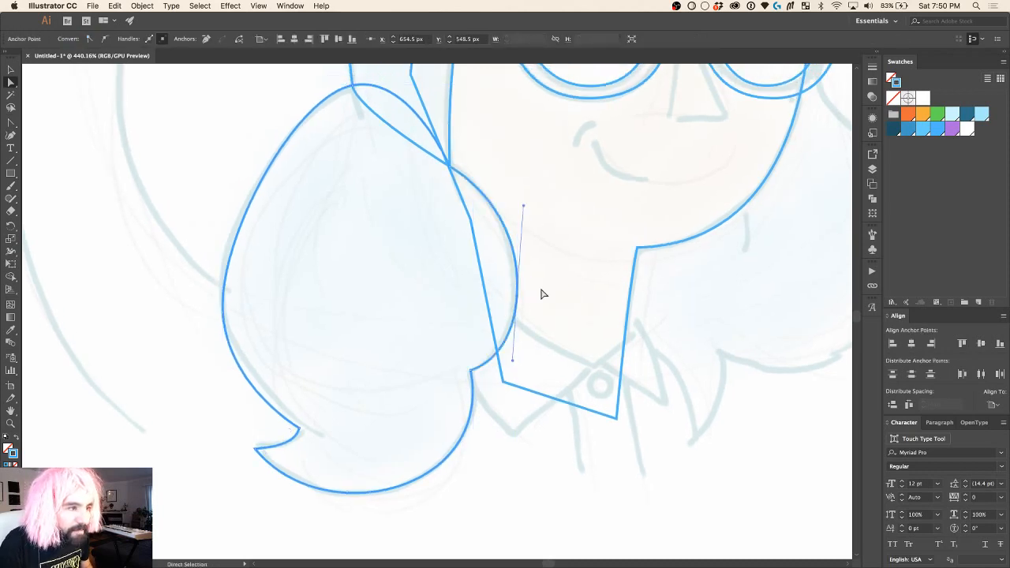
{"action": "scroll", "coordinate": [452, 172], "scroll_direction": "up", "scroll_amount": 5}
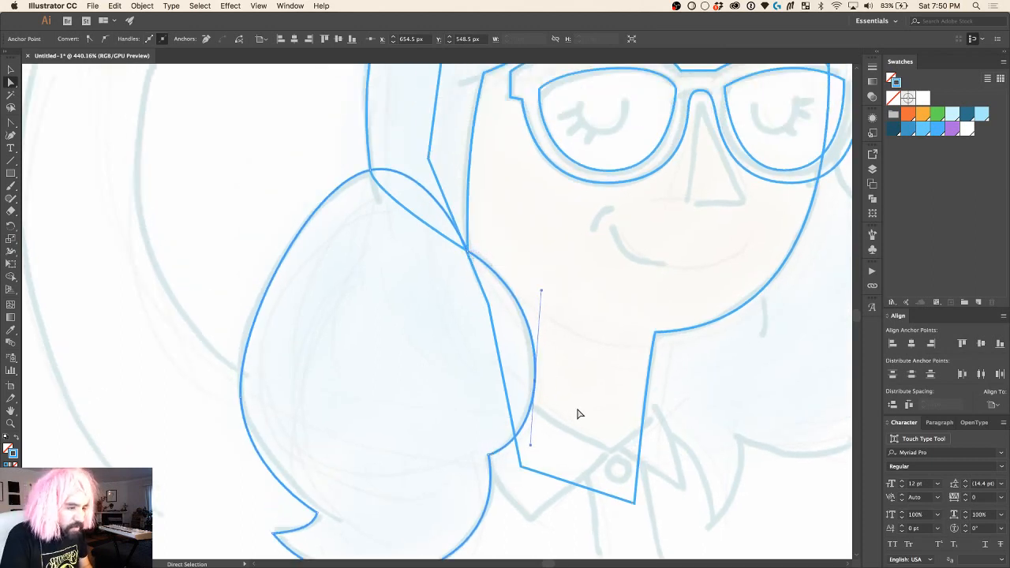
{"action": "key", "text": "minus"}
{"action": "left_click", "coordinate": [535, 382]}
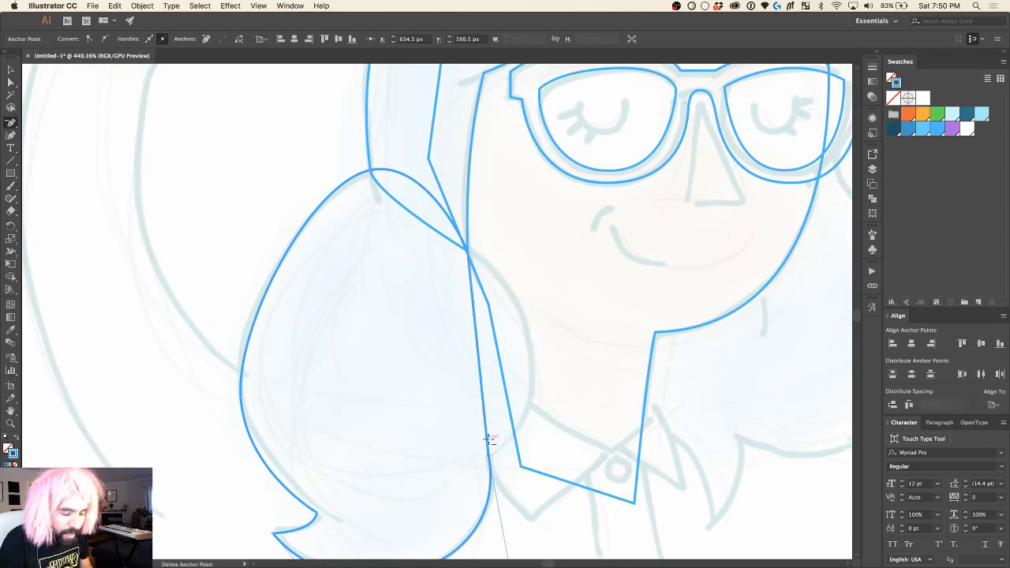
{"action": "key", "text": "shift+c"}
{"action": "left_click_drag", "start_coordinate": [490, 387], "coordinate": [531, 368]}
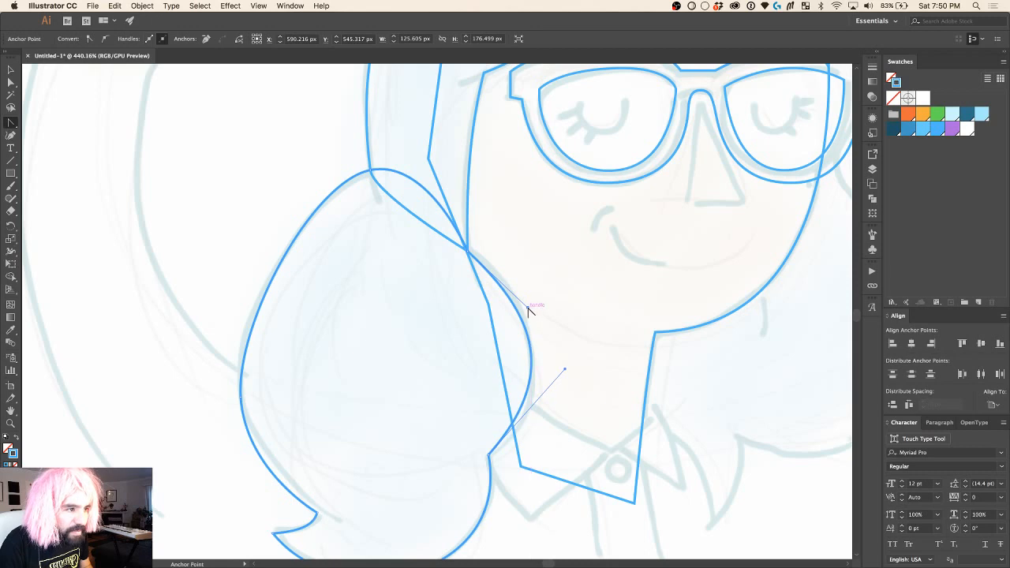
{"action": "left_click_drag", "start_coordinate": [529, 310], "coordinate": [528, 280]}
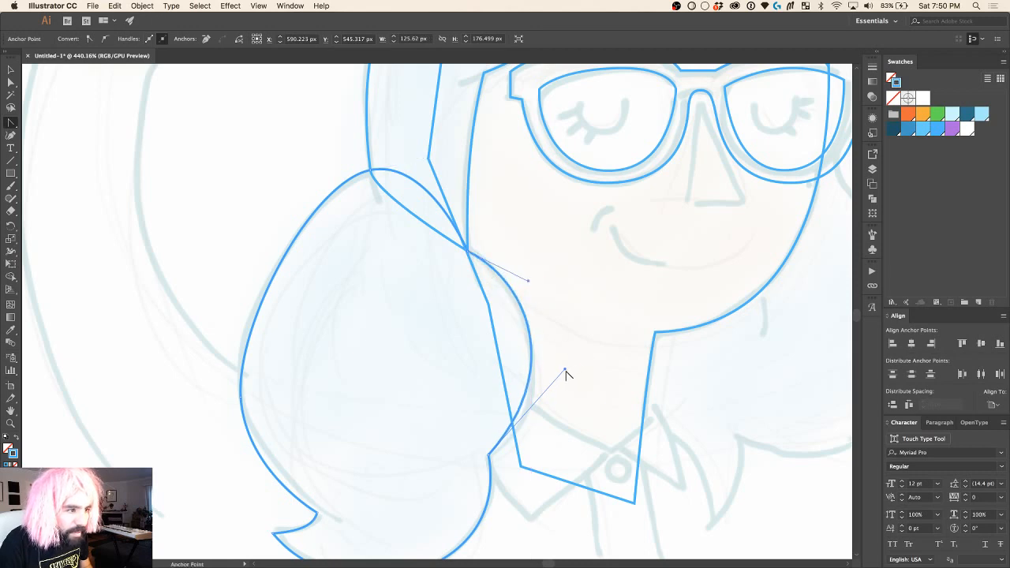
{"action": "left_click_drag", "start_coordinate": [565, 370], "coordinate": [567, 416]}
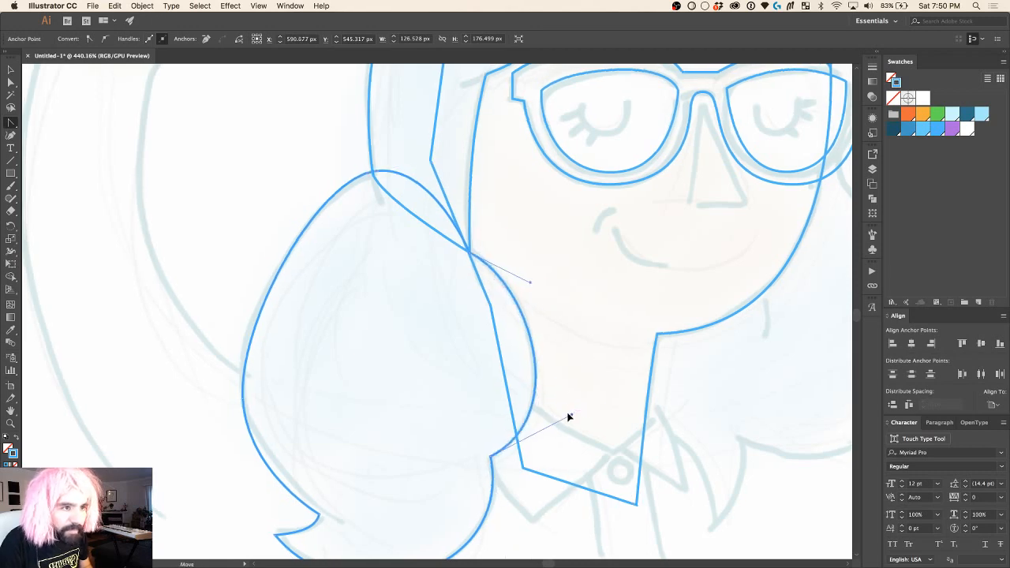
Step: Remove the middle anchor from the ponytail's outer curve with the Delete Anchor Point tool
{"action": "scroll", "coordinate": [567, 416], "scroll_direction": "left", "scroll_amount": 3}
{"action": "scroll", "coordinate": [567, 416], "scroll_direction": "down", "scroll_amount": 5}
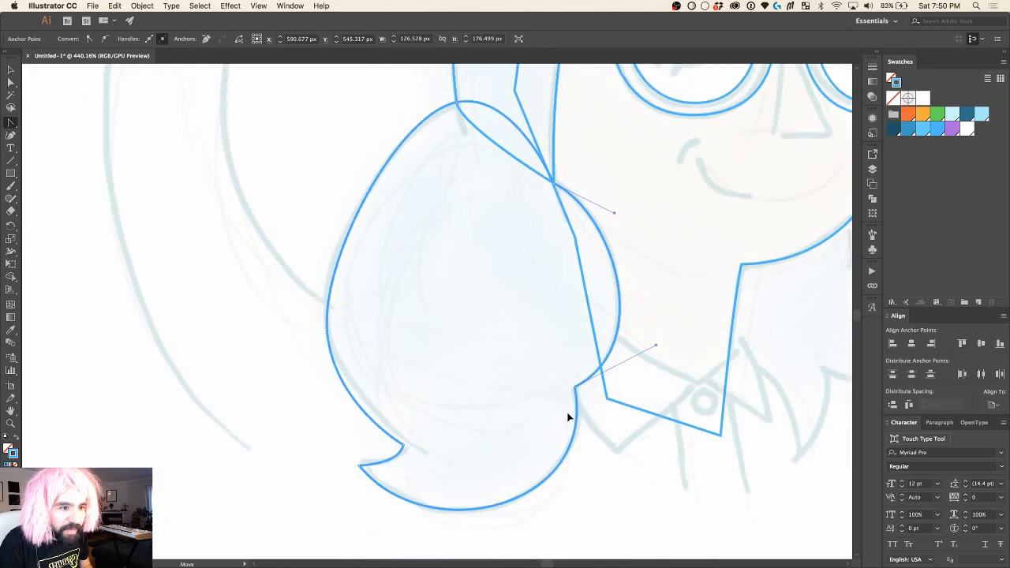
{"action": "key", "text": "a"}
{"action": "left_click", "coordinate": [406, 437]}
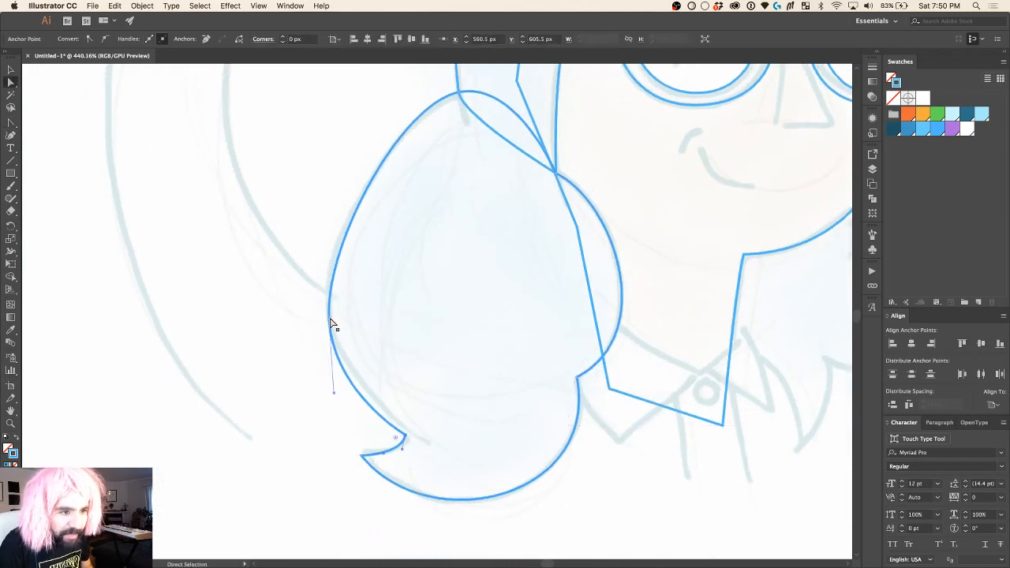
{"action": "key", "text": "minus"}
{"action": "left_click", "coordinate": [331, 323]}
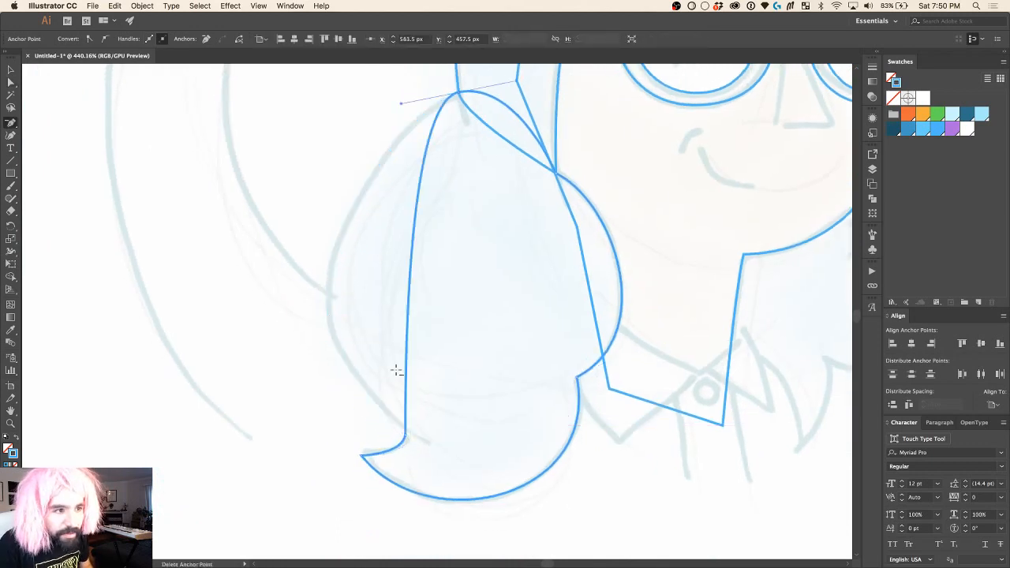
Step: Bend the ponytail's outer segment outward with the Anchor Point tool and adjust both its handles to match the sketch
{"action": "key", "text": "shift+c"}
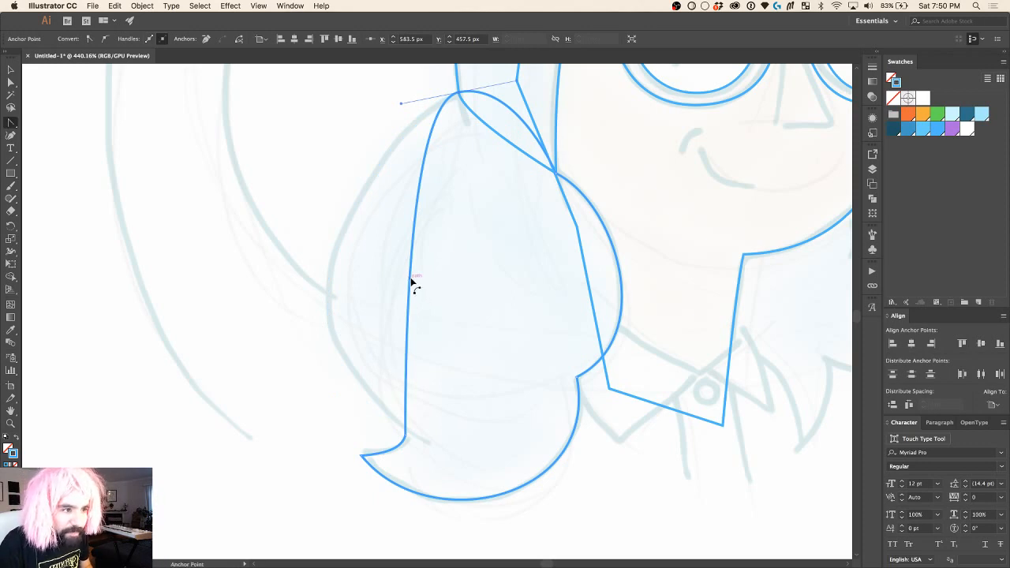
{"action": "left_click_drag", "start_coordinate": [410, 282], "coordinate": [330, 294]}
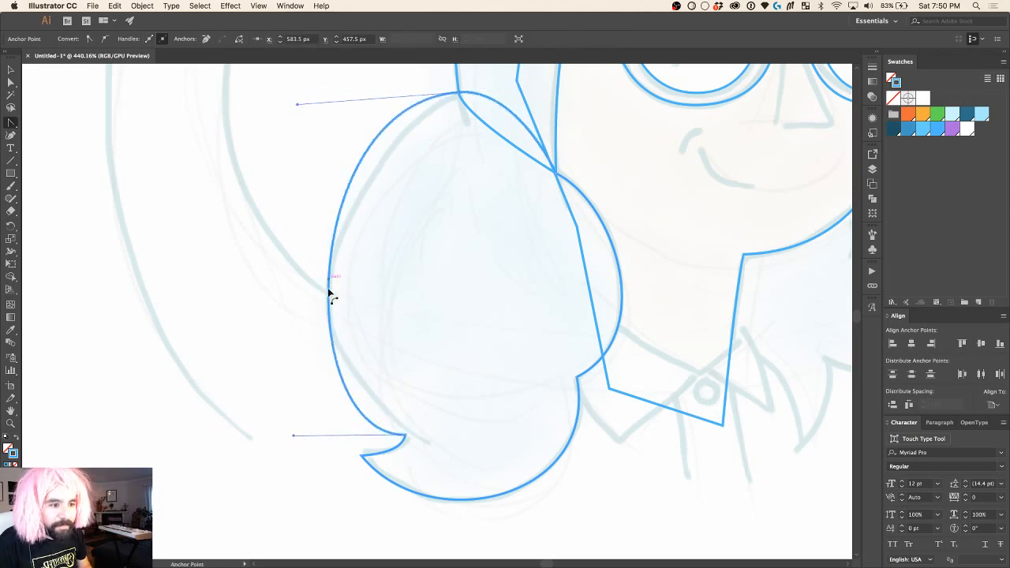
{"action": "left_click_drag", "start_coordinate": [293, 435], "coordinate": [321, 377]}
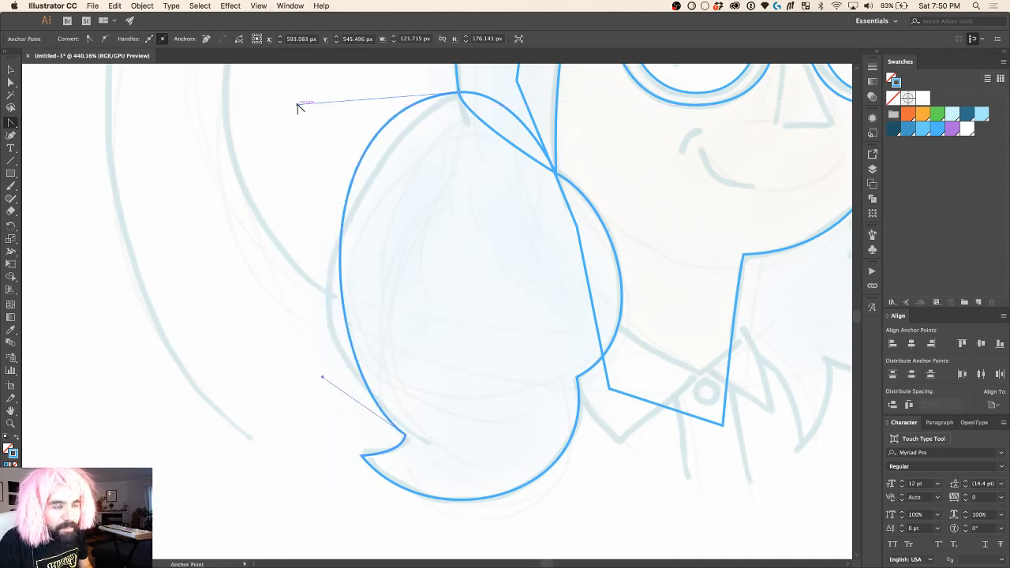
{"action": "left_click_drag", "start_coordinate": [298, 106], "coordinate": [275, 199]}
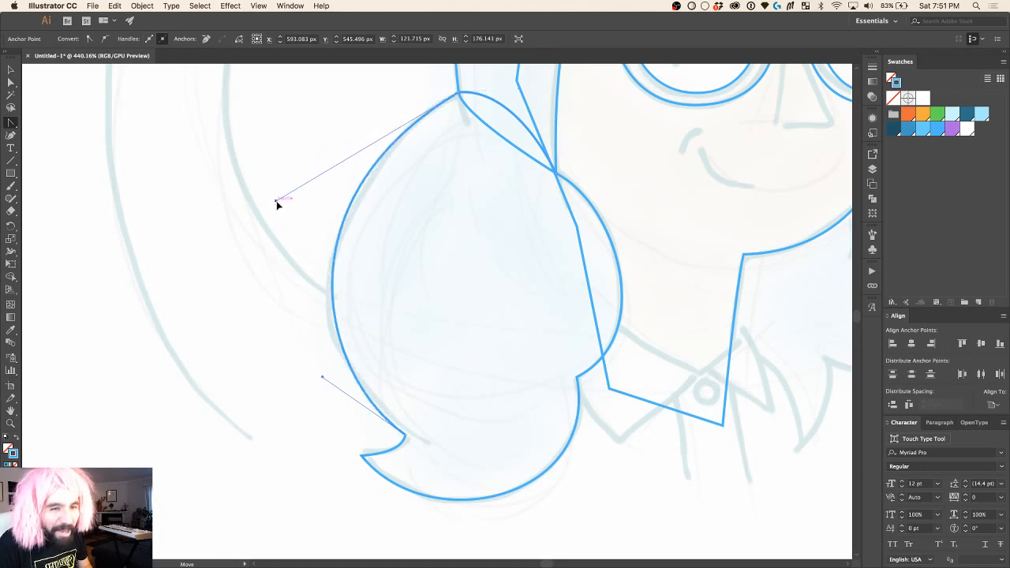
{"action": "left_click_drag", "start_coordinate": [323, 378], "coordinate": [308, 380]}
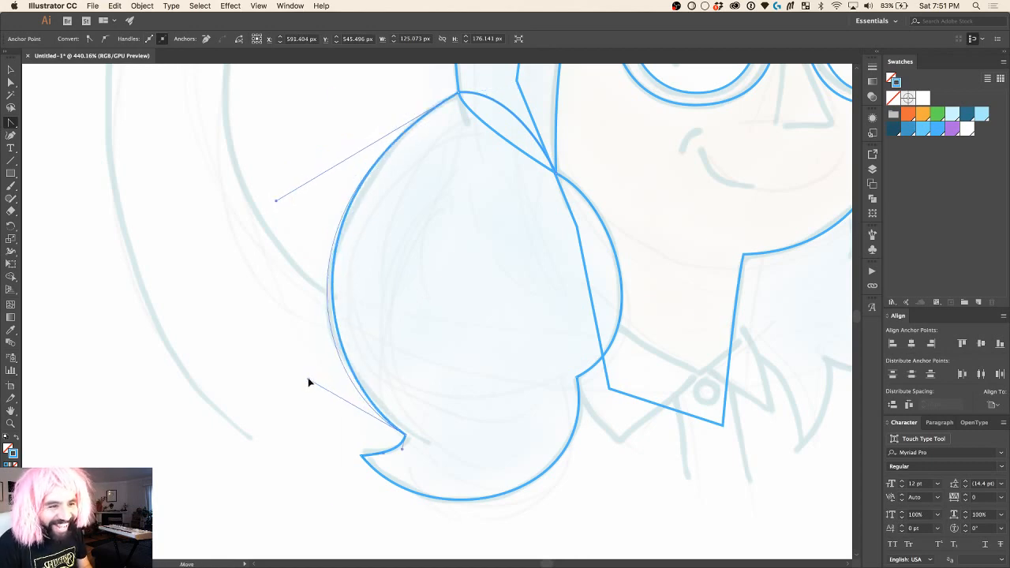
Step: Examine the reshaped left ponytail against the sketch and the untraced right ponytail beside the face
{"action": "scroll", "coordinate": [499, 307], "scroll_direction": "down", "scroll_amount": 2}
{"action": "scroll", "coordinate": [499, 307], "scroll_direction": "right", "scroll_amount": 1}
{"action": "scroll", "coordinate": [499, 307], "scroll_direction": "down", "scroll_amount": 3}
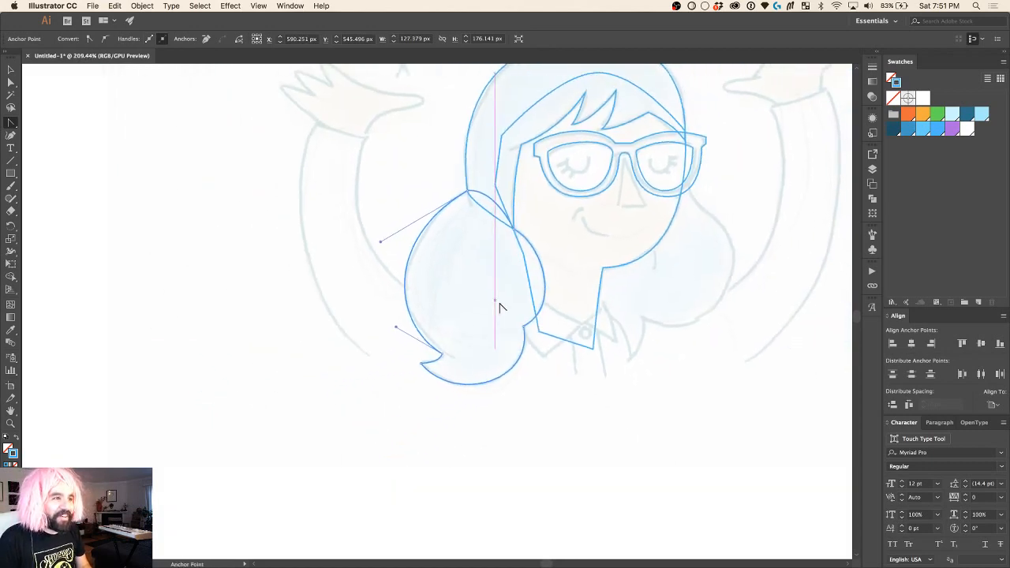
{"action": "scroll", "coordinate": [500, 307], "scroll_direction": "right", "scroll_amount": 2}
{"action": "scroll", "coordinate": [499, 307], "scroll_direction": "down", "scroll_amount": 1}
{"action": "scroll", "coordinate": [499, 307], "scroll_direction": "right", "scroll_amount": 2}
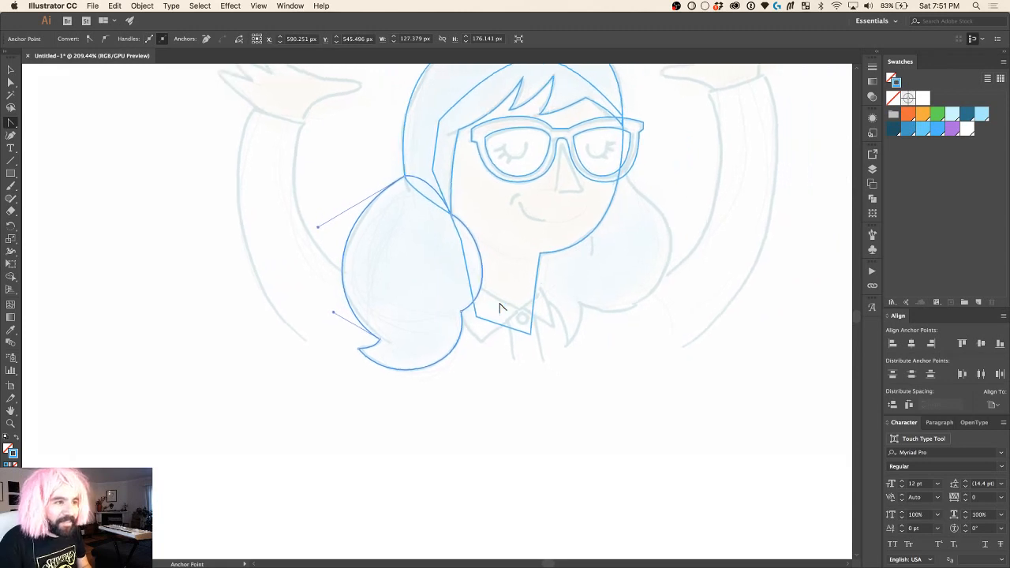
{"action": "scroll", "coordinate": [499, 307], "scroll_direction": "up", "scroll_amount": 4}
{"action": "scroll", "coordinate": [499, 306], "scroll_direction": "down", "scroll_amount": 2}
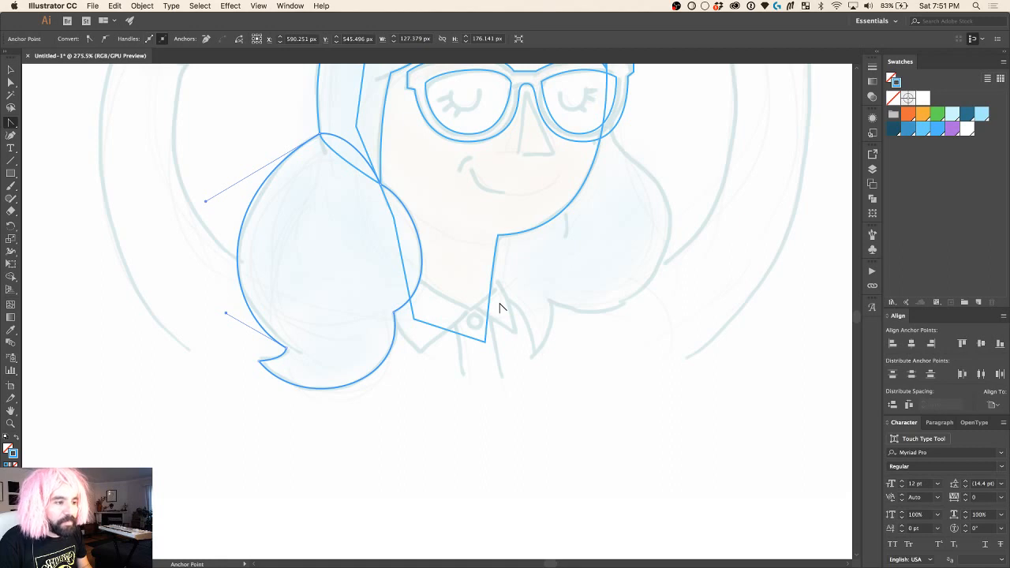
{"action": "scroll", "coordinate": [499, 307], "scroll_direction": "up", "scroll_amount": 3}
{"action": "scroll", "coordinate": [499, 307], "scroll_direction": "right", "scroll_amount": 1}
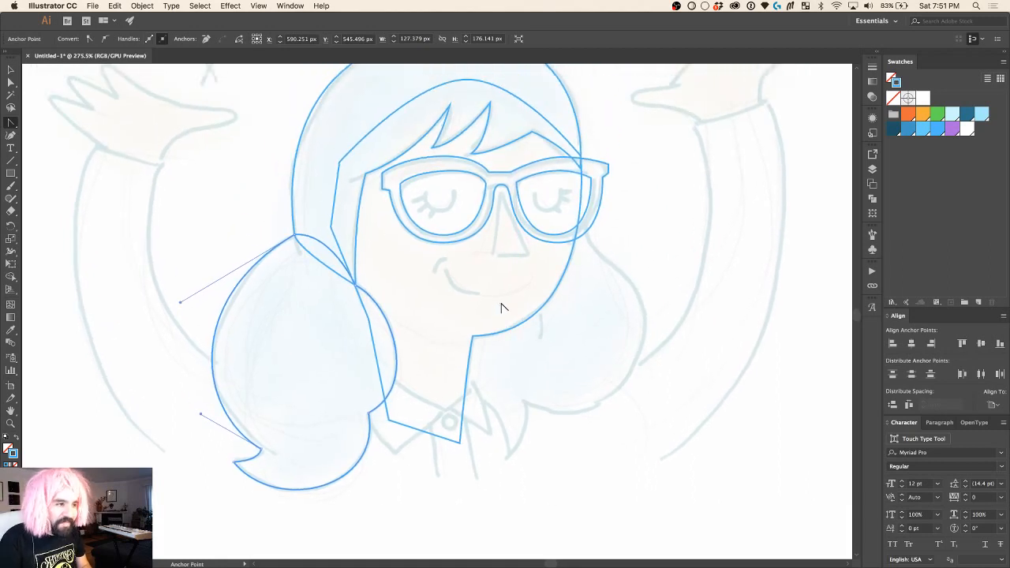
{"action": "key", "text": "b"}
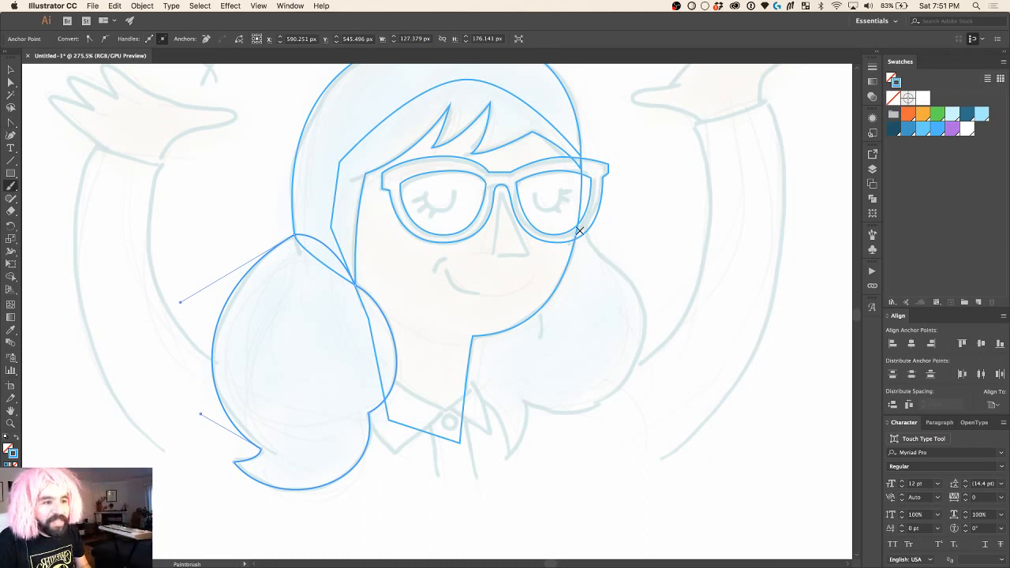
{"action": "scroll", "coordinate": [336, 307], "scroll_direction": "down", "scroll_amount": 5}
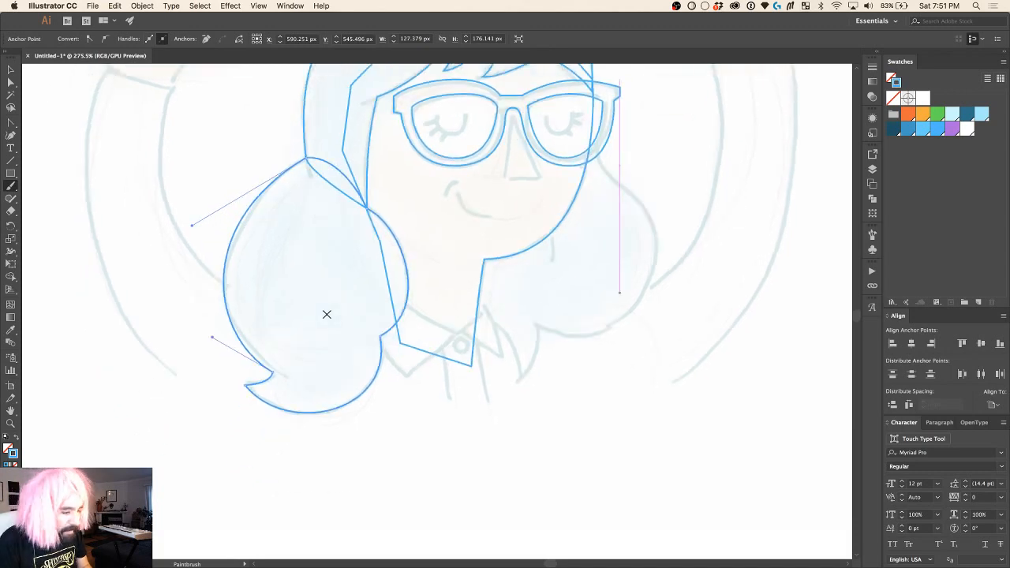
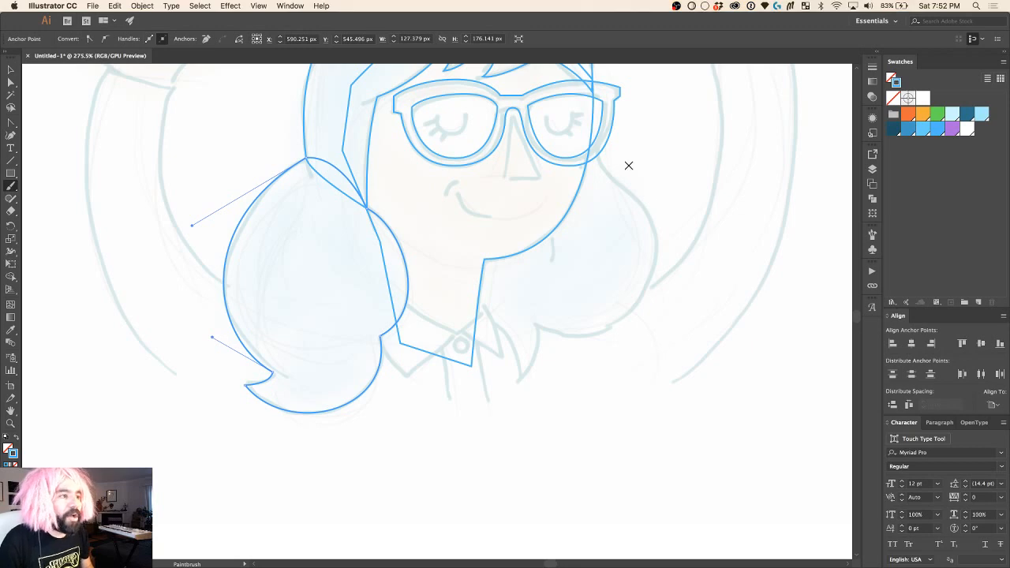
Step: Trace the right ponytail as a closed Pen tool path from X 779.5, Y 427.5 px, with its tip at X 731.5, Y 611.5 px
{"action": "scroll", "coordinate": [628, 165], "scroll_direction": "up", "scroll_amount": 3}
{"action": "scroll", "coordinate": [628, 166], "scroll_direction": "up", "scroll_amount": 2}
{"action": "scroll", "coordinate": [628, 166], "scroll_direction": "down", "scroll_amount": 2}
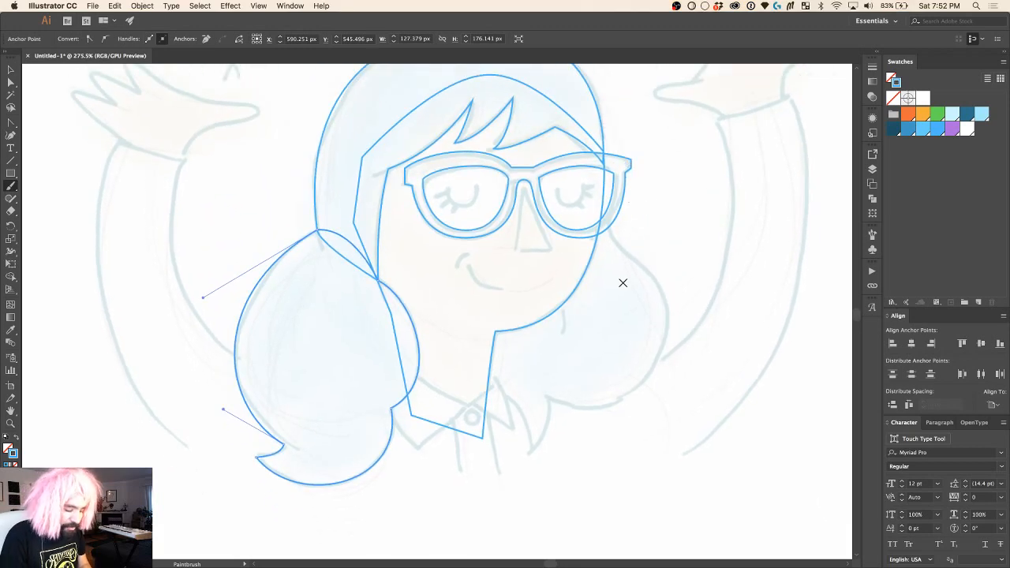
{"action": "key", "text": "p"}
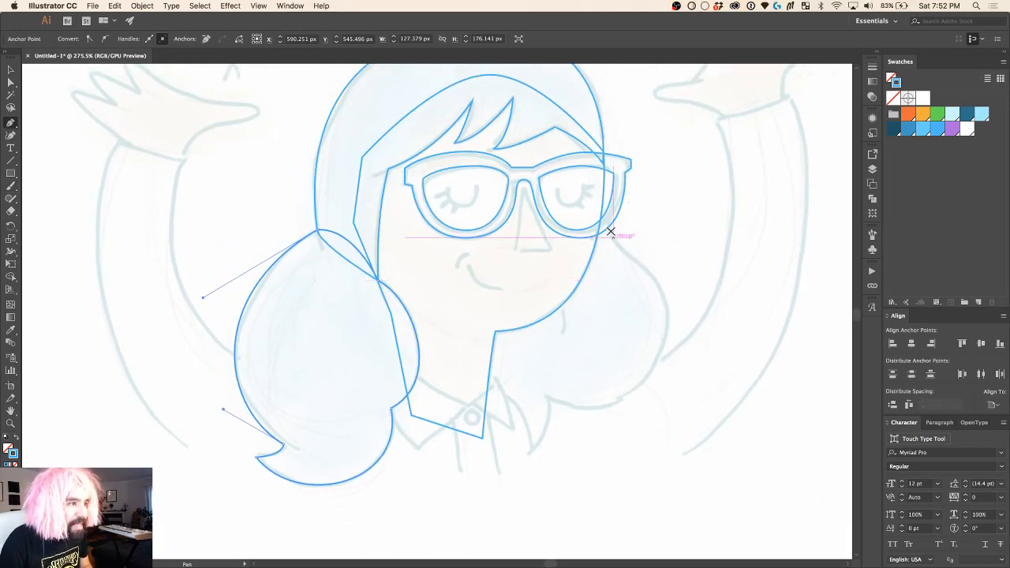
{"action": "left_click", "coordinate": [600, 188]}
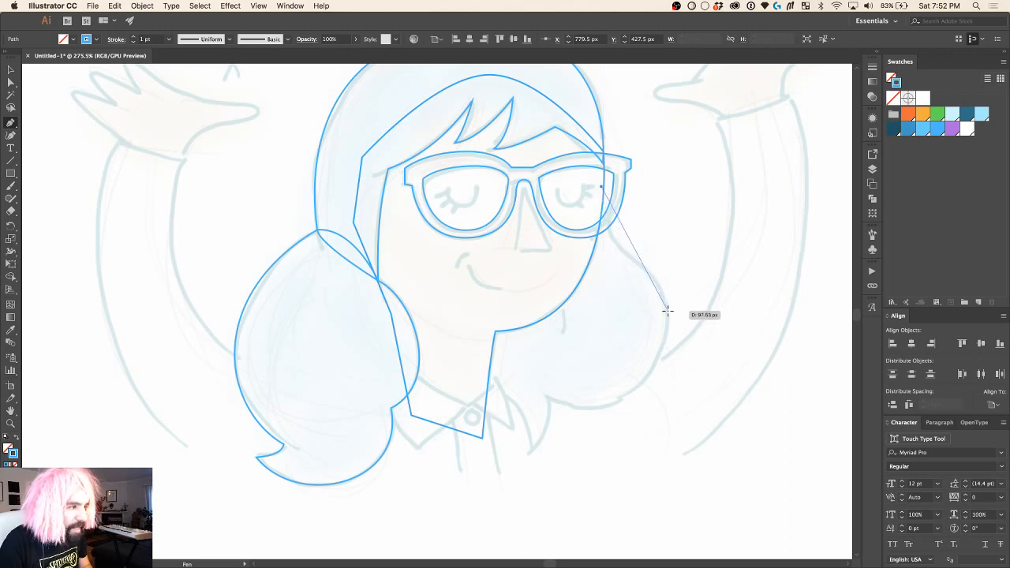
{"action": "left_click_drag", "start_coordinate": [667, 313], "coordinate": [665, 374]}
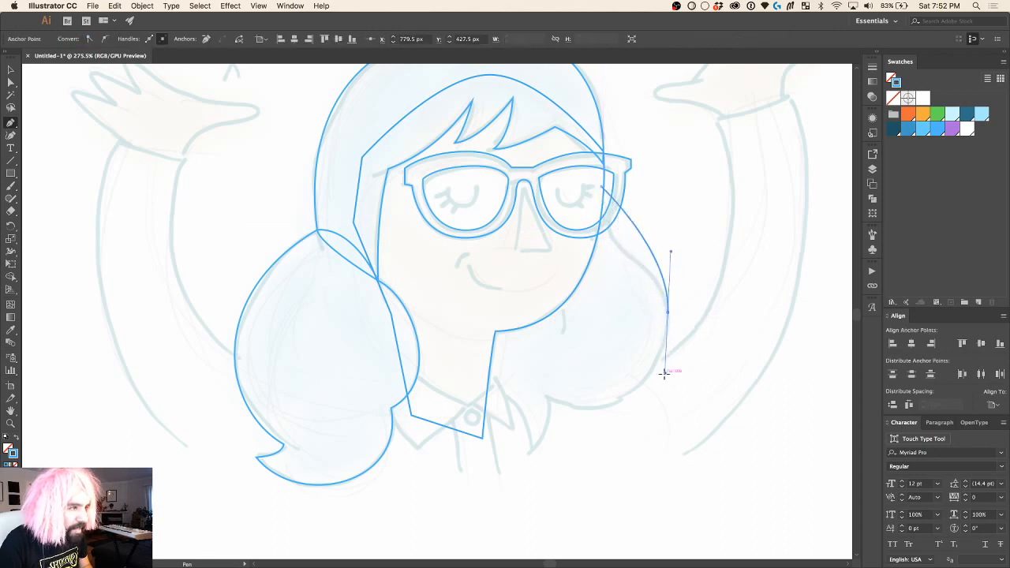
{"action": "left_click", "coordinate": [544, 395]}
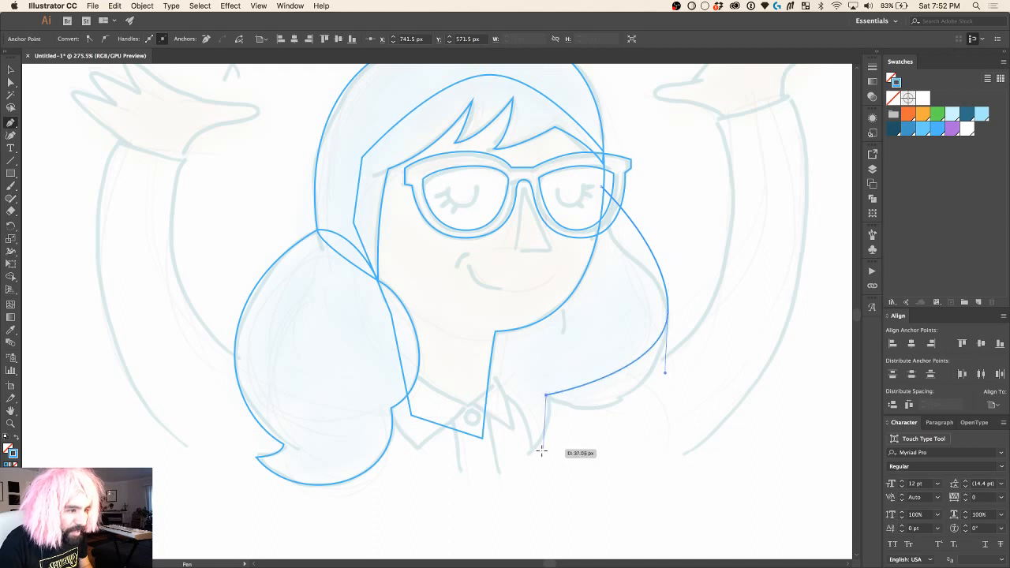
{"action": "left_click", "coordinate": [531, 452]}
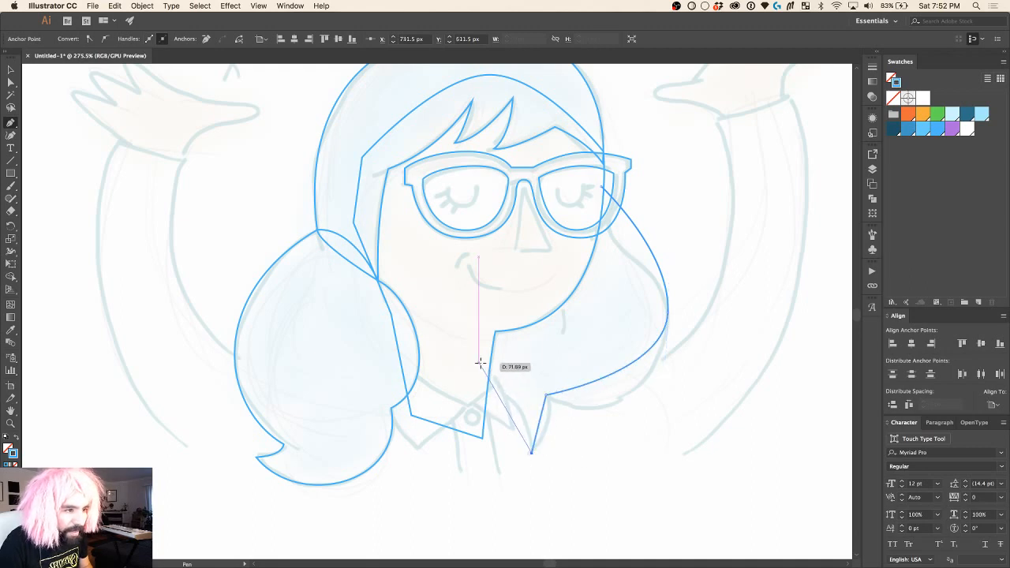
{"action": "left_click", "coordinate": [479, 361]}
{"action": "left_click", "coordinate": [492, 280]}
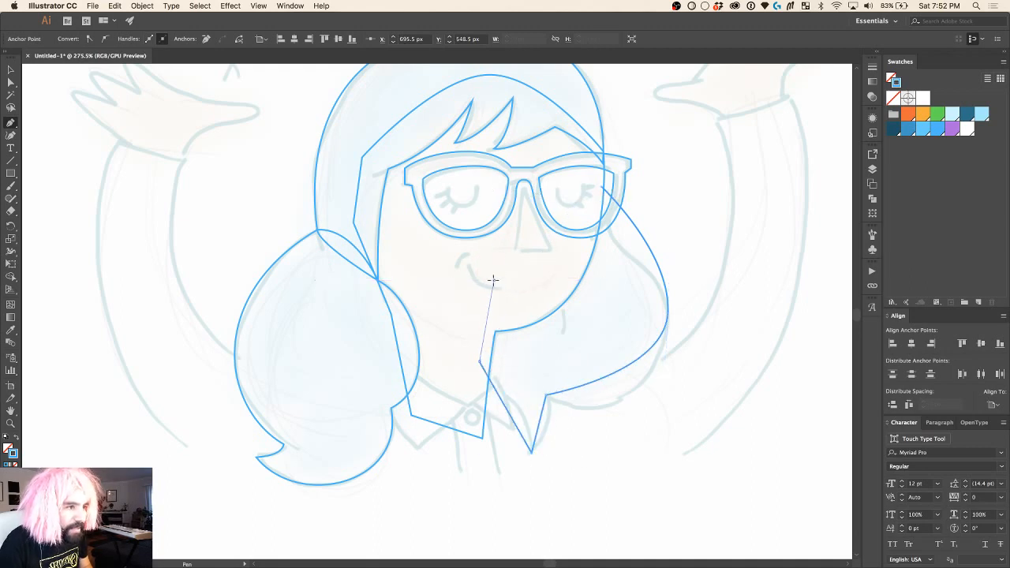
{"action": "left_click", "coordinate": [601, 188]}
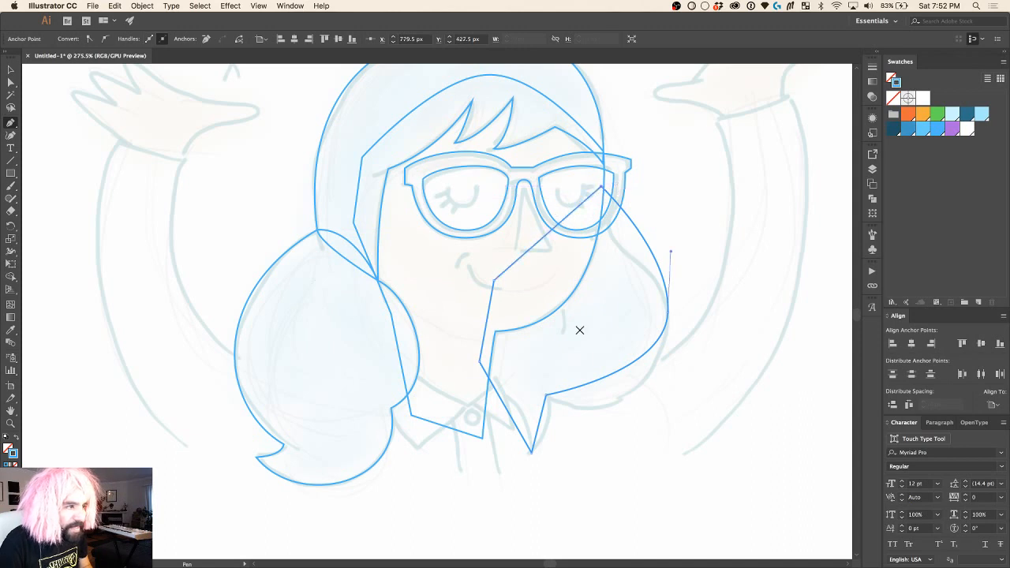
Step: Bend the right ponytail's short segment between notch and tip outward, and its upper outer segment inward, with the Anchor Point tool
{"action": "key", "text": "shift+c"}
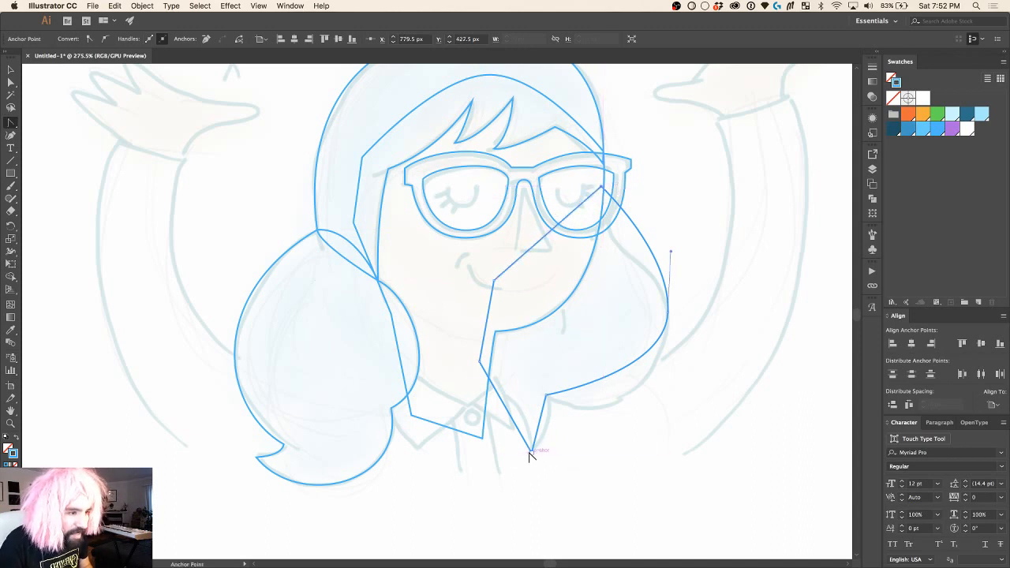
{"action": "mouse_move", "coordinate": [531, 452]}
{"action": "left_mouse_down"}
{"action": "mouse_move", "coordinate": [549, 455]}
{"action": "mouse_move", "coordinate": [513, 460]}
{"action": "left_mouse_up"}
{"action": "key", "text": "super+z"}
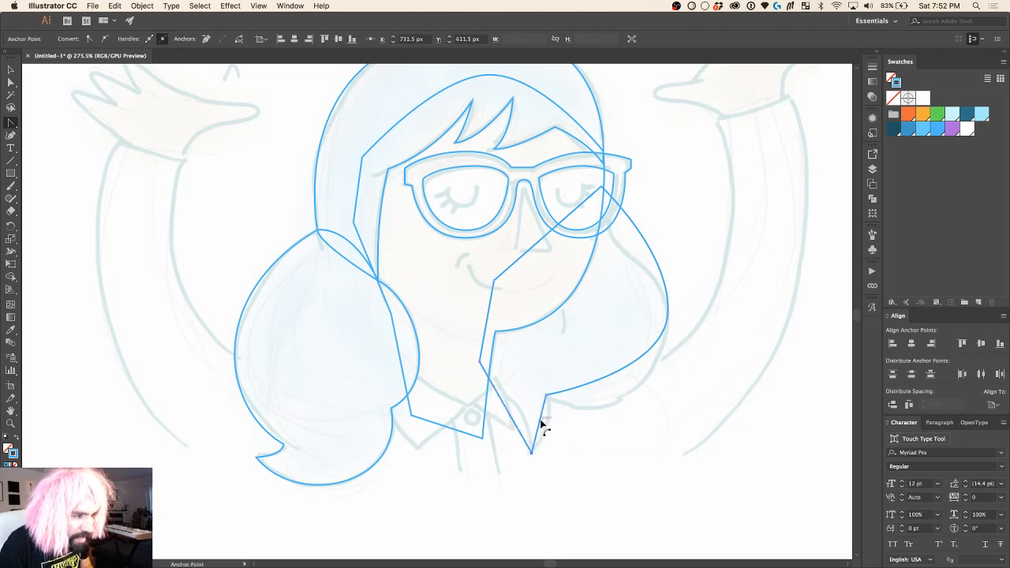
{"action": "left_click_drag", "start_coordinate": [548, 421], "coordinate": [550, 423]}
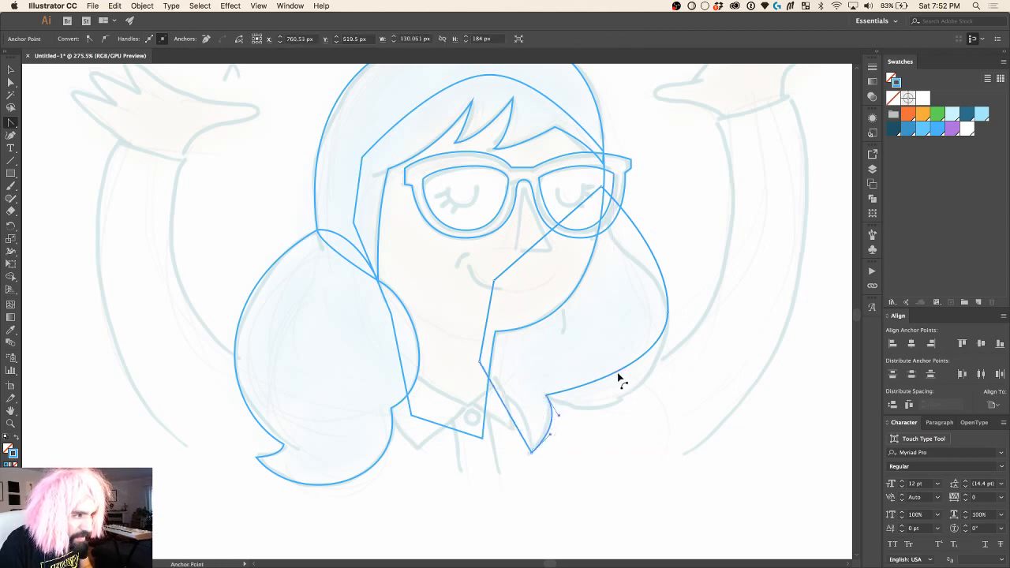
{"action": "left_click_drag", "start_coordinate": [629, 221], "coordinate": [618, 232]}
Step: Move the right ponytail's outer anchor to X 824.5, Y 527.5 px and adjust the upper curve's handles to match the sketch
{"action": "key", "text": "s"}
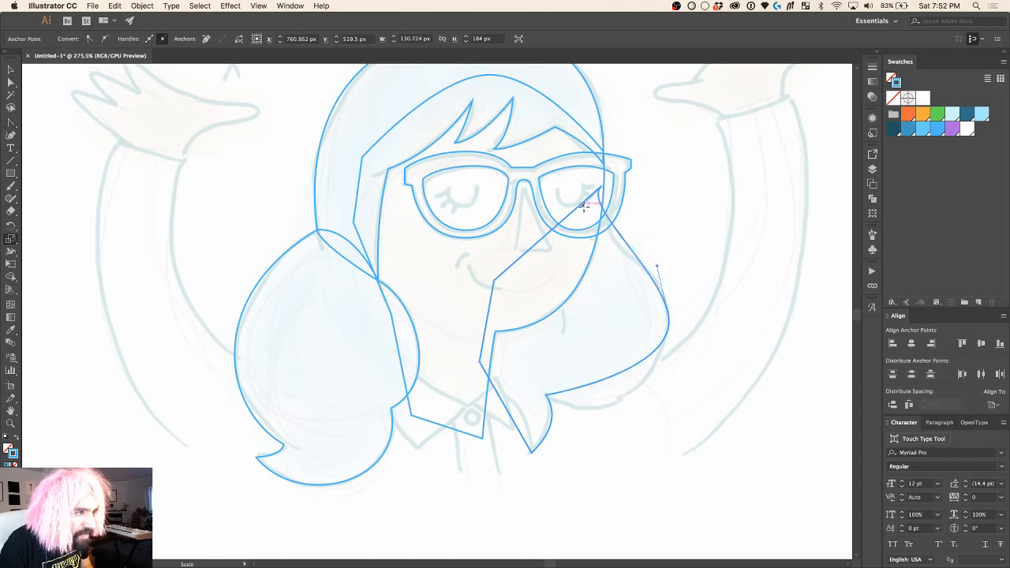
{"action": "key", "text": "a"}
{"action": "scroll", "coordinate": [583, 209], "scroll_direction": "up", "scroll_amount": 4}
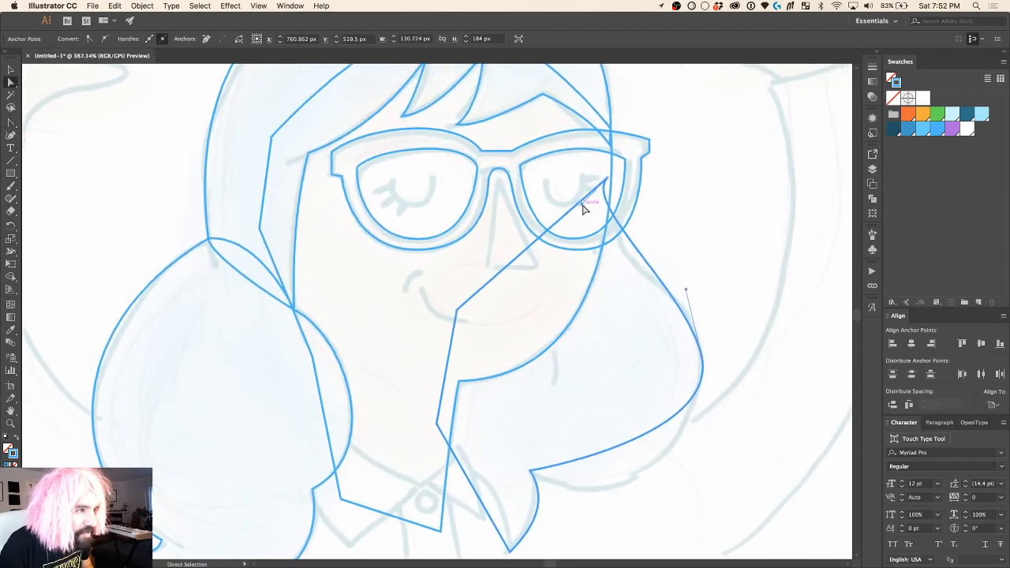
{"action": "left_click_drag", "start_coordinate": [570, 192], "coordinate": [600, 258]}
{"action": "left_click", "coordinate": [692, 340]}
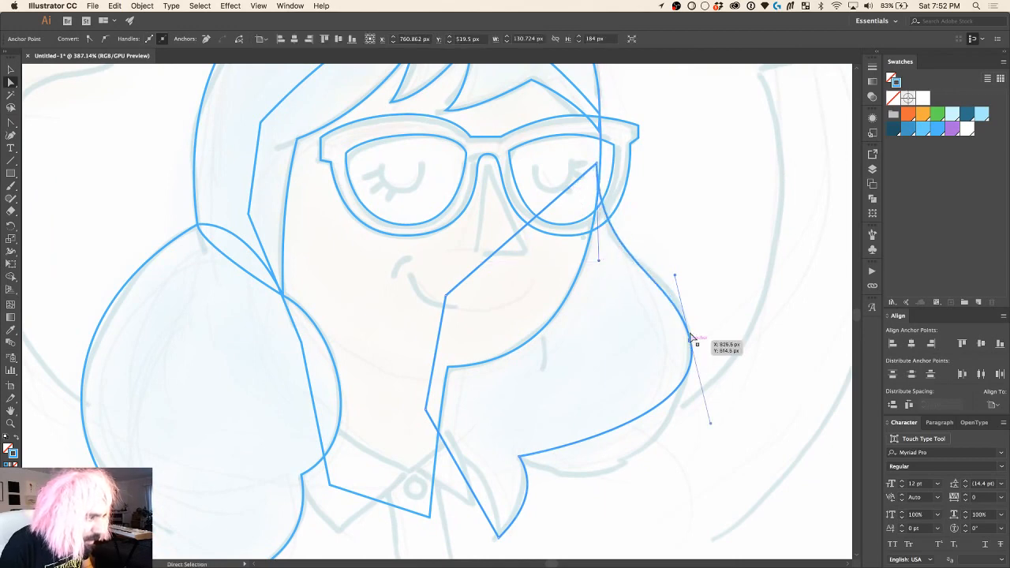
{"action": "mouse_move", "coordinate": [675, 275]}
{"action": "left_mouse_down"}
{"action": "mouse_move", "coordinate": [708, 260]}
{"action": "mouse_move", "coordinate": [692, 260]}
{"action": "mouse_move", "coordinate": [685, 282]}
{"action": "left_mouse_up"}
{"action": "scroll", "coordinate": [698, 312], "scroll_direction": "down", "scroll_amount": 3}
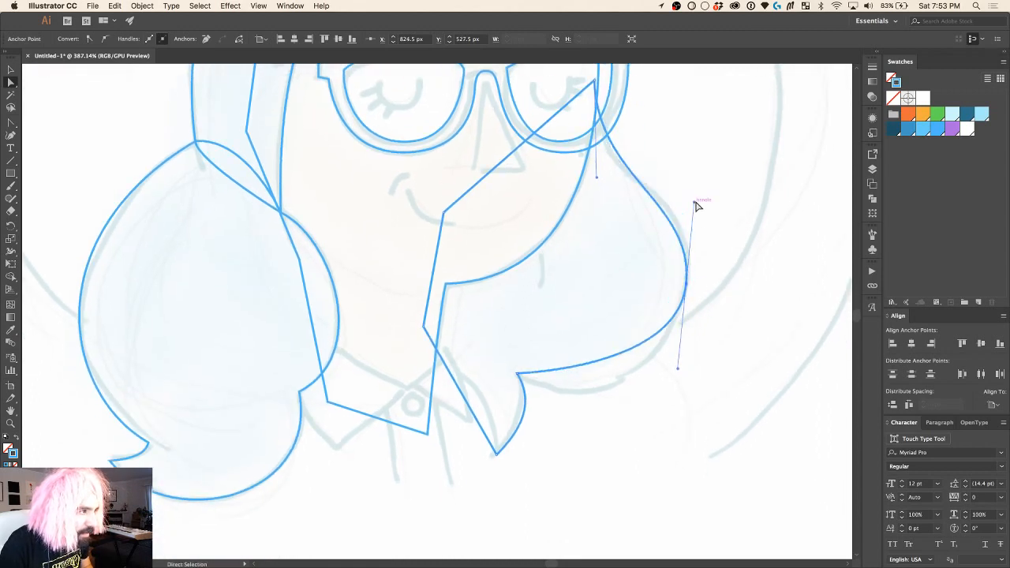
{"action": "left_click_drag", "start_coordinate": [695, 204], "coordinate": [686, 182]}
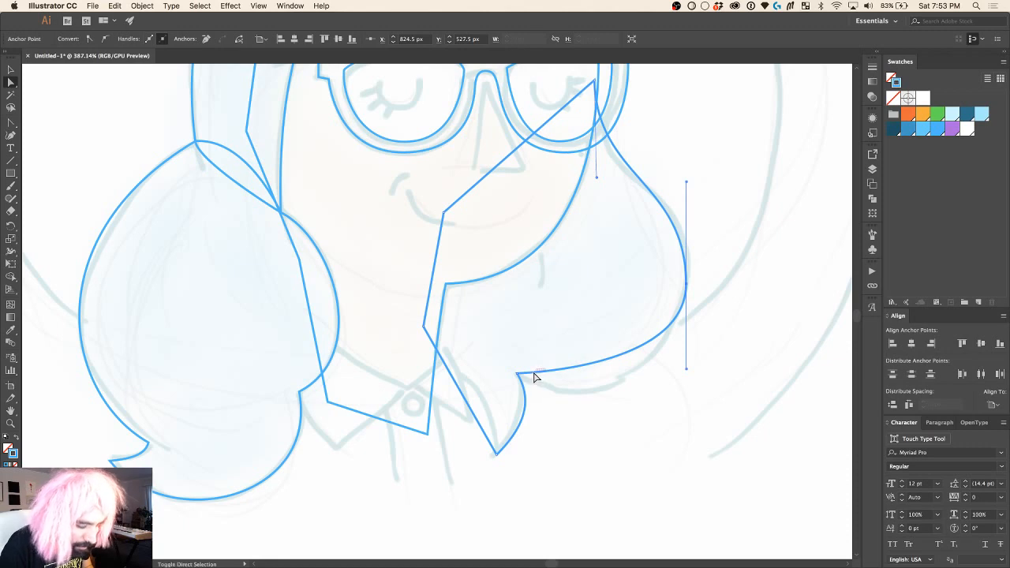
Step: Bend the right ponytail's lower segment down to the sketch and set the outer anchor's handles vertical
{"action": "key", "text": "shift+c"}
{"action": "left_click_drag", "start_coordinate": [537, 376], "coordinate": [580, 409]}
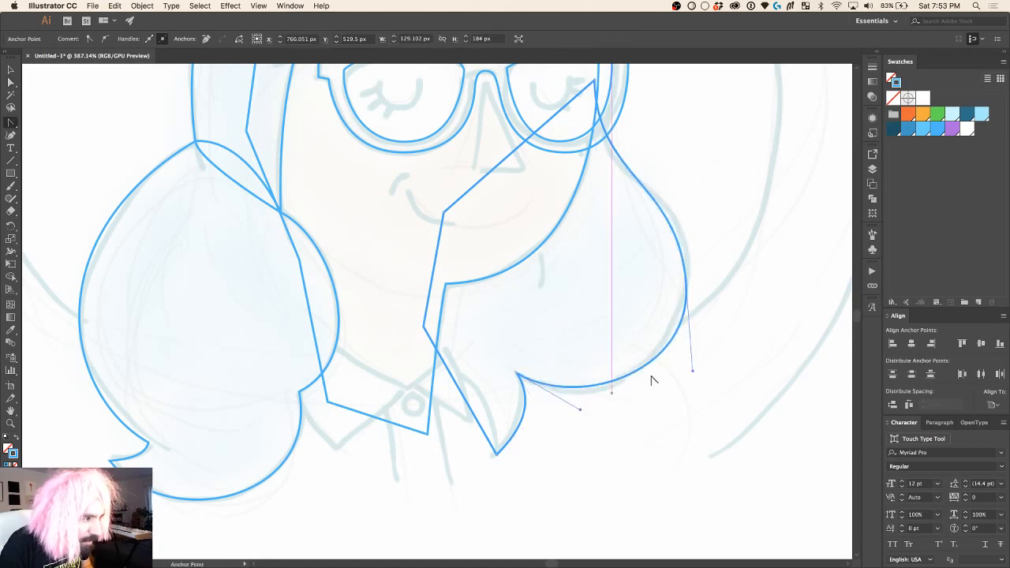
{"action": "left_click_drag", "start_coordinate": [693, 373], "coordinate": [680, 383]}
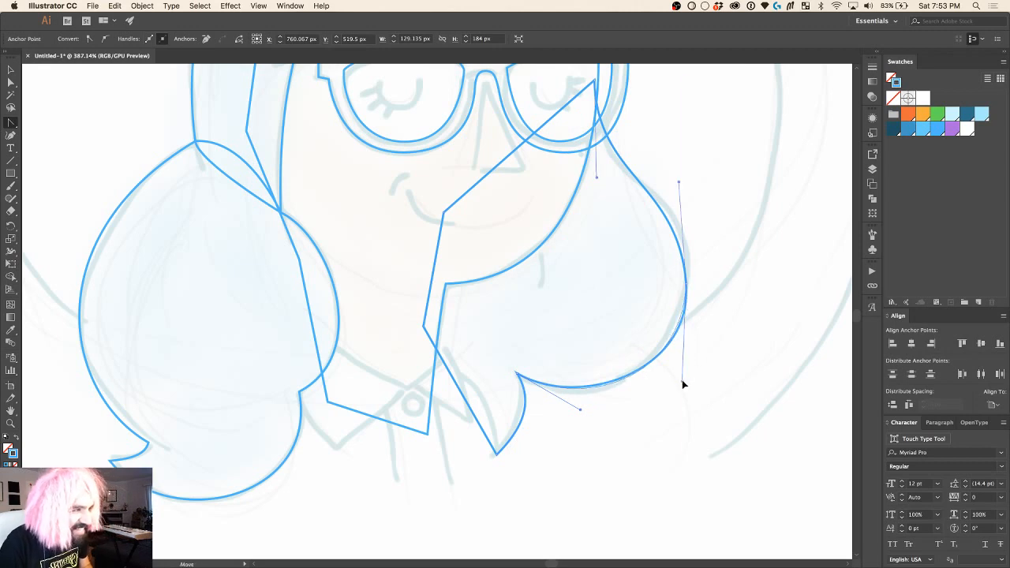
{"action": "key", "text": "super+z"}
{"action": "key", "text": "a"}
{"action": "left_click", "coordinate": [686, 285]}
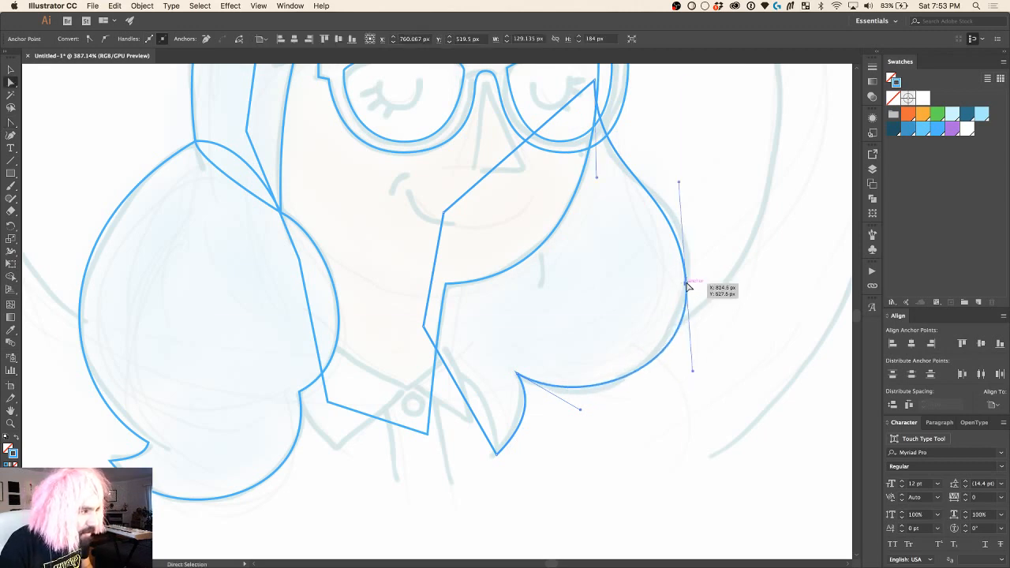
{"action": "left_click_drag", "start_coordinate": [693, 372], "coordinate": [687, 377]}
{"action": "left_click_drag", "start_coordinate": [685, 182], "coordinate": [685, 174]}
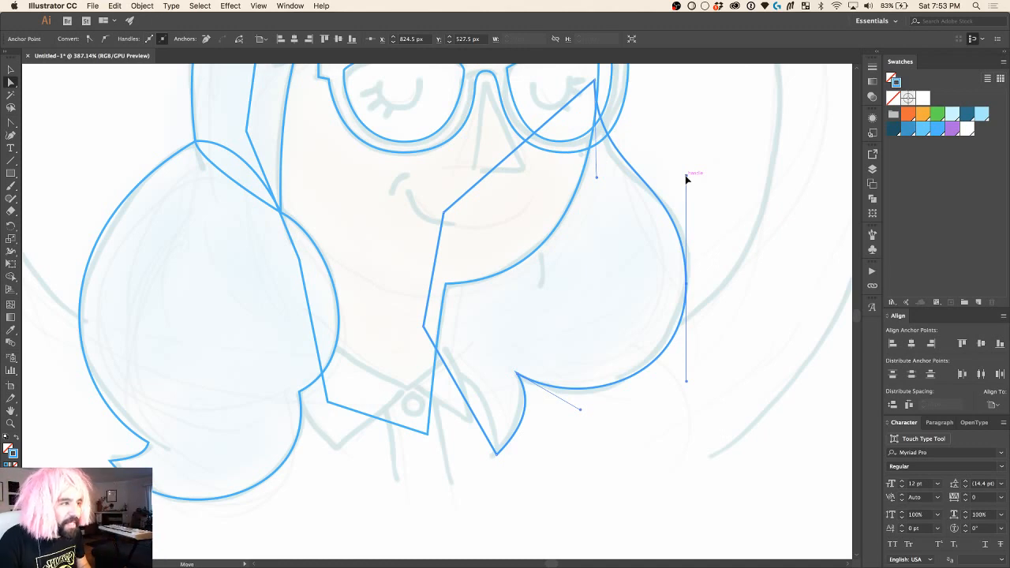
Step: Fine-tune the handles at the right ponytail's top anchor, outer anchor and lower notch so its outline follows the sketch
{"action": "left_click_drag", "start_coordinate": [687, 174], "coordinate": [686, 180]}
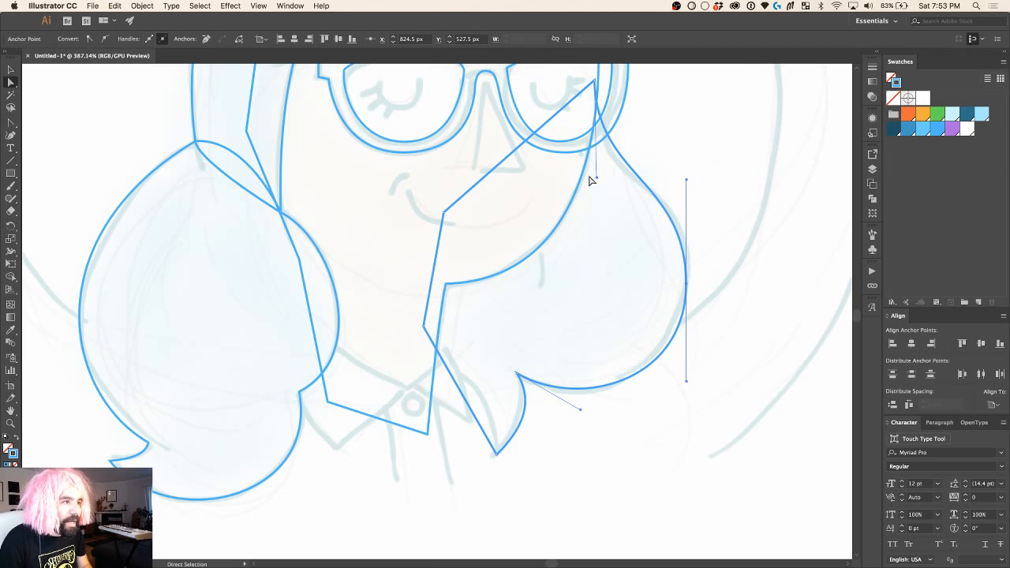
{"action": "mouse_move", "coordinate": [597, 181]}
{"action": "left_mouse_down"}
{"action": "mouse_move", "coordinate": [592, 202]}
{"action": "mouse_move", "coordinate": [599, 195]}
{"action": "left_mouse_up"}
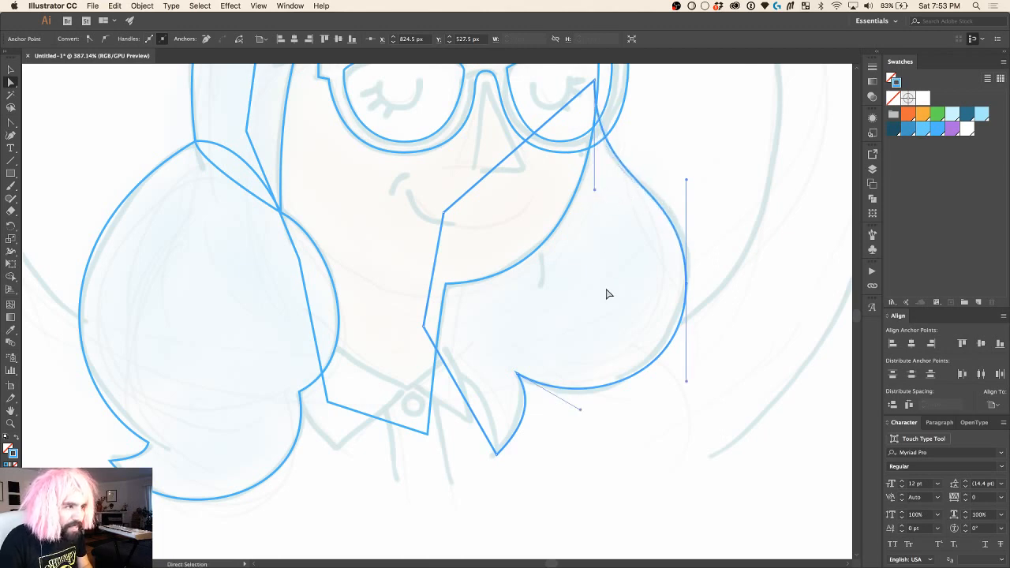
{"action": "left_click_drag", "start_coordinate": [687, 183], "coordinate": [686, 171]}
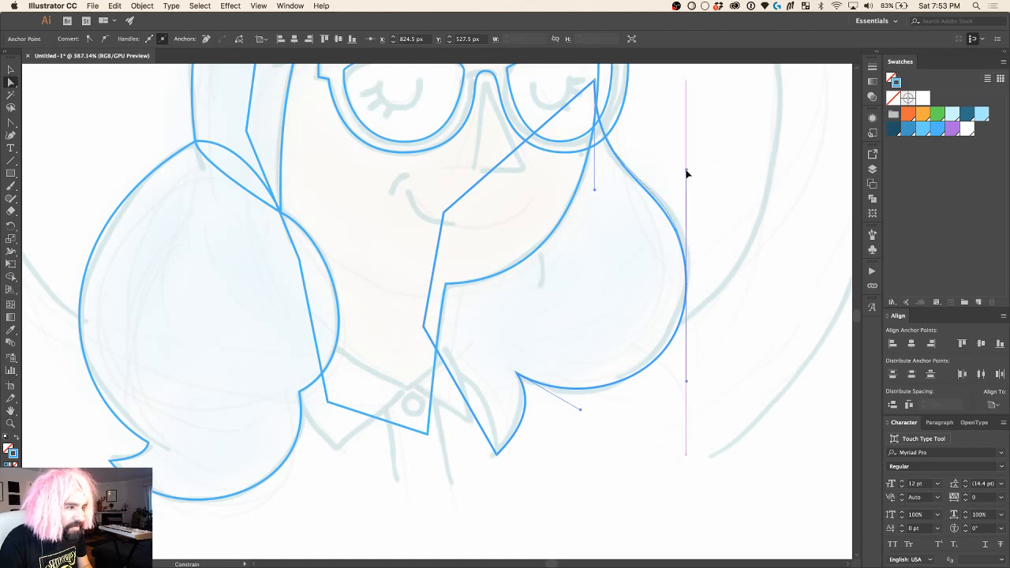
{"action": "left_click_drag", "start_coordinate": [582, 411], "coordinate": [576, 415]}
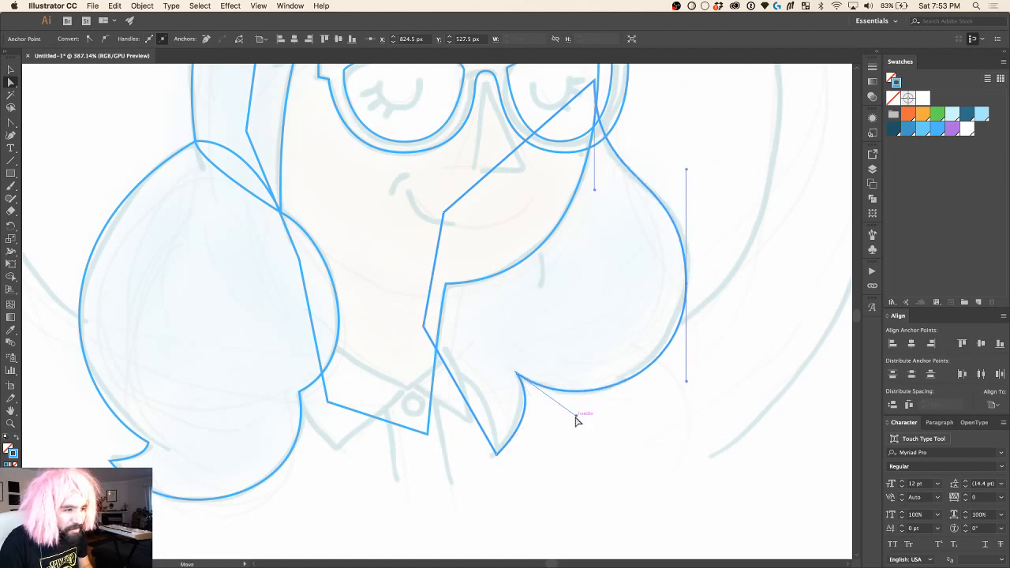
Step: Curve the right ponytail's inner tip segment along the sketch and move its upper anchor to X 695.5, Y 552.5 px
{"action": "left_click", "coordinate": [498, 457]}
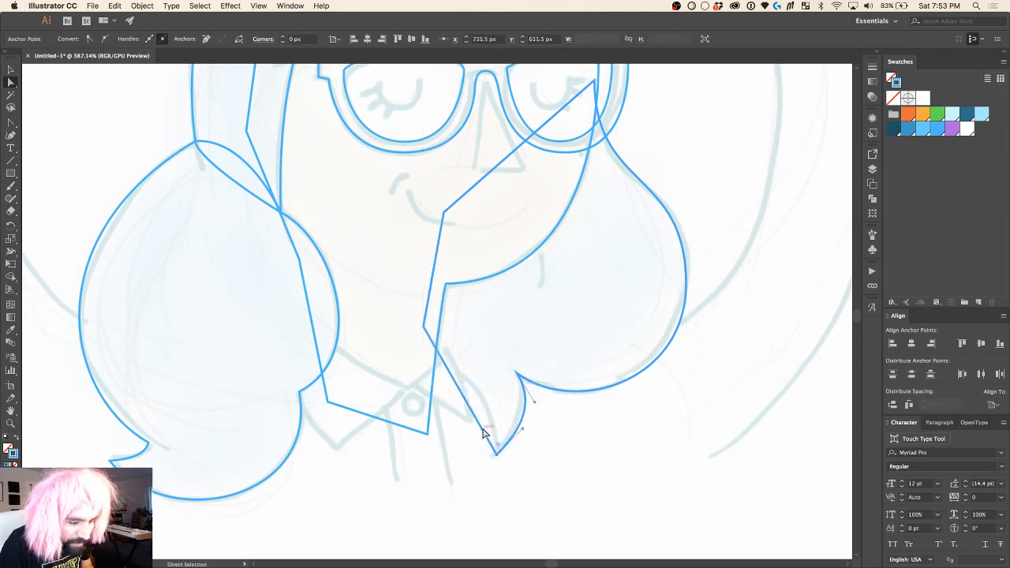
{"action": "key", "text": "shift+c"}
{"action": "left_click_drag", "start_coordinate": [477, 419], "coordinate": [486, 406]}
{"action": "key", "text": "a"}
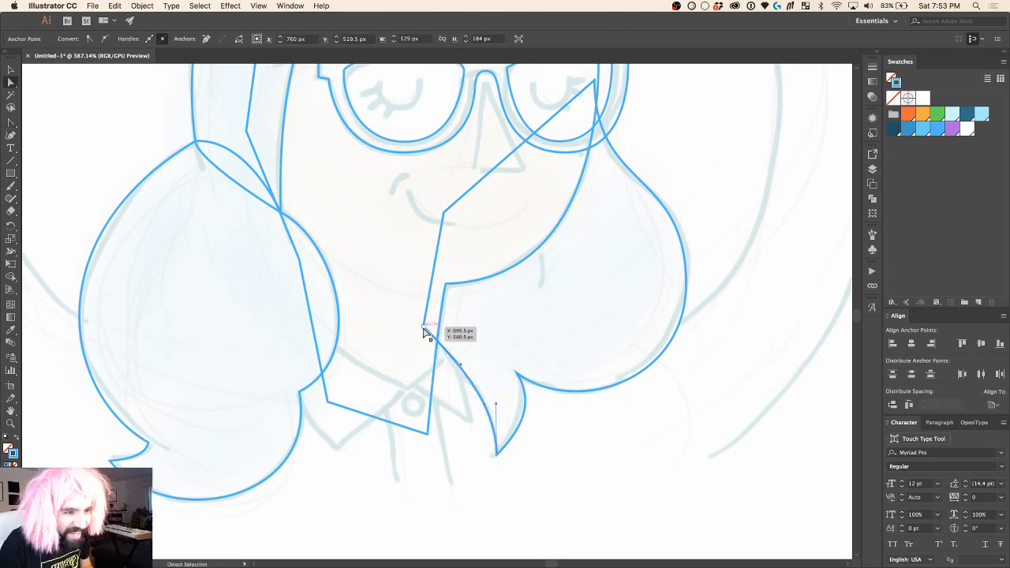
{"action": "left_click_drag", "start_coordinate": [423, 326], "coordinate": [422, 332]}
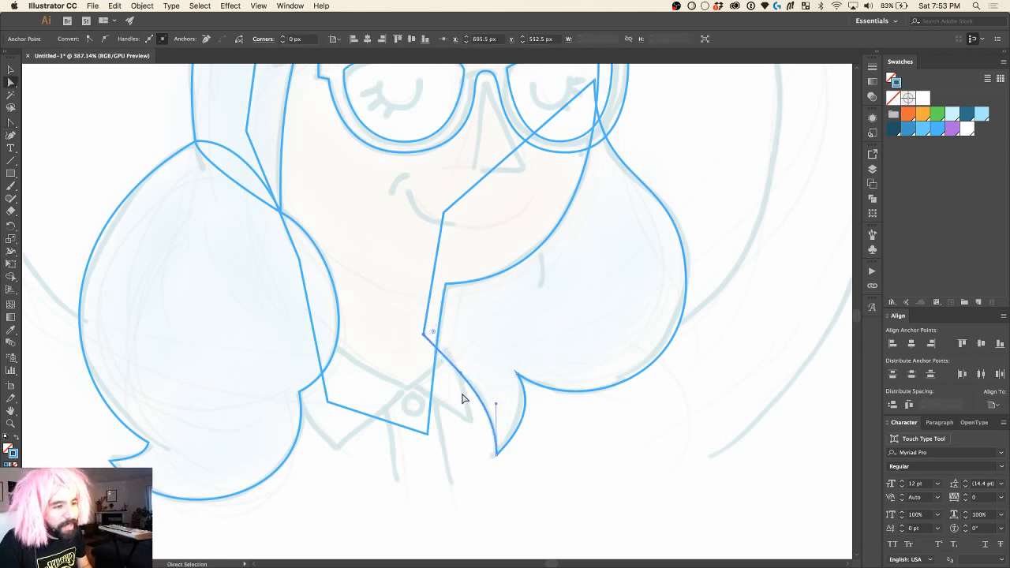
{"action": "left_click_drag", "start_coordinate": [462, 371], "coordinate": [493, 405]}
{"action": "scroll", "coordinate": [552, 406], "scroll_direction": "down", "scroll_amount": 3}
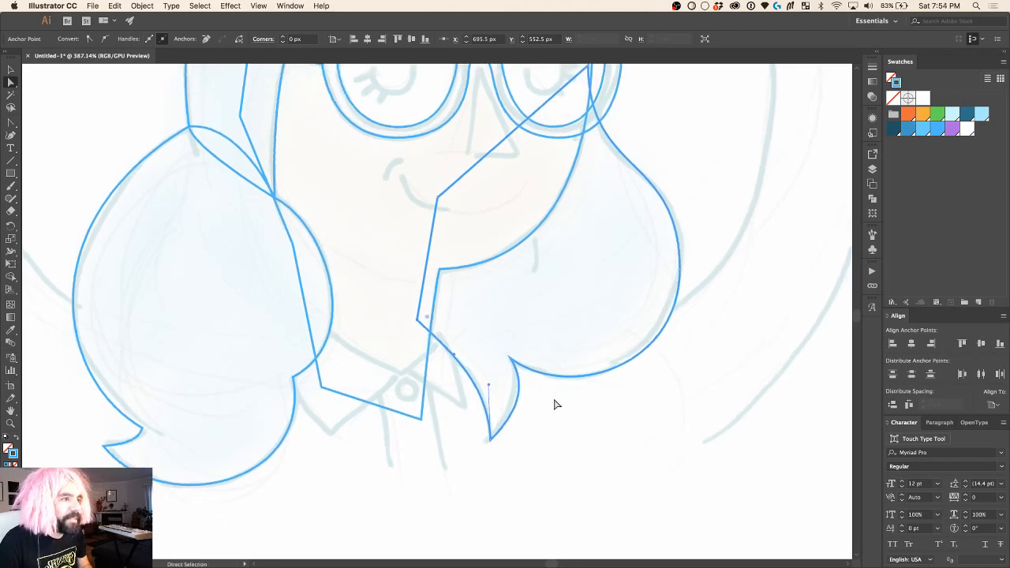
{"action": "scroll", "coordinate": [554, 404], "scroll_direction": "down", "scroll_amount": 3}
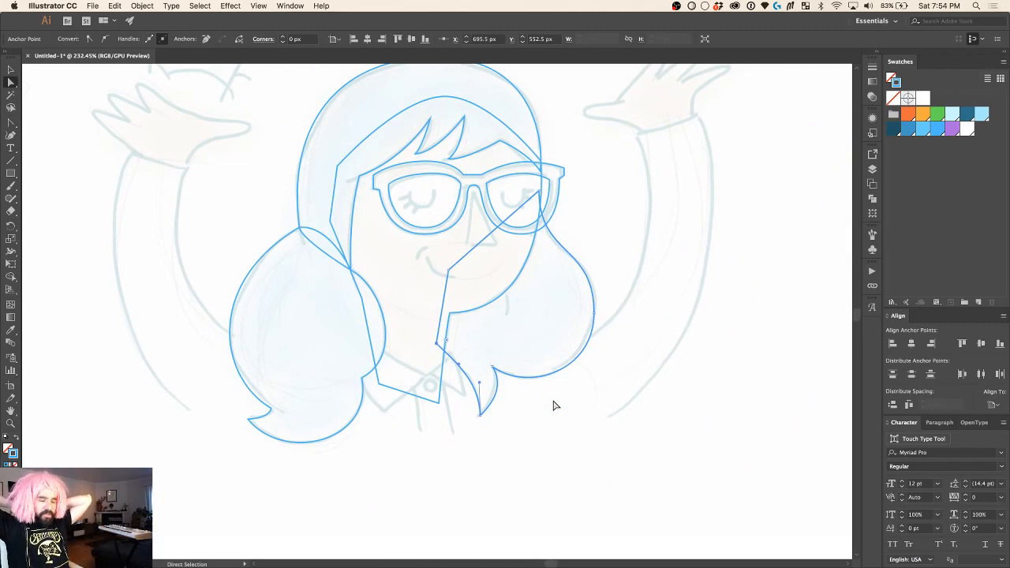
{"action": "scroll", "coordinate": [358, 180], "scroll_direction": "up", "scroll_amount": 3}
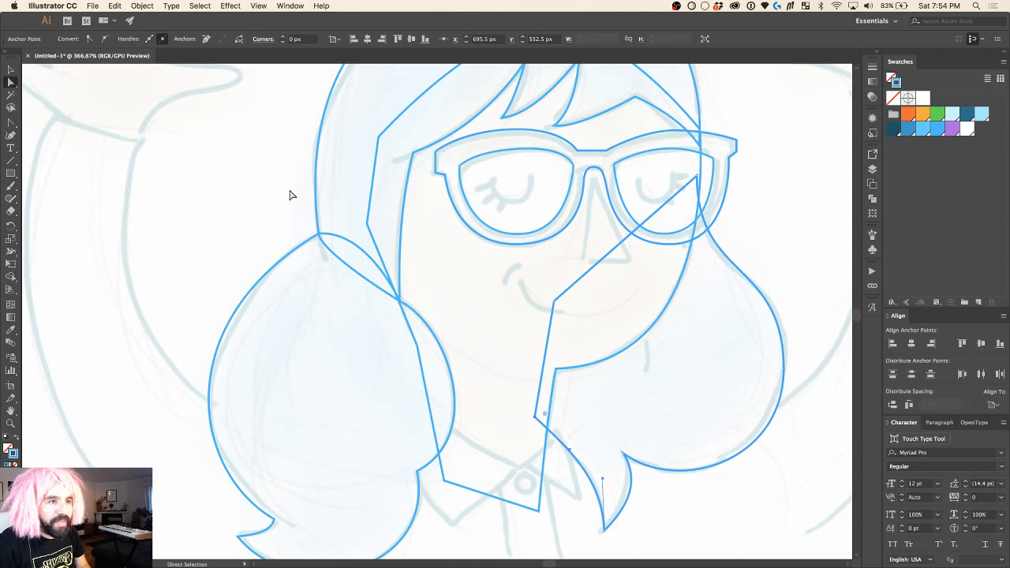
{"action": "scroll", "coordinate": [463, 181], "scroll_direction": "down", "scroll_amount": 4}
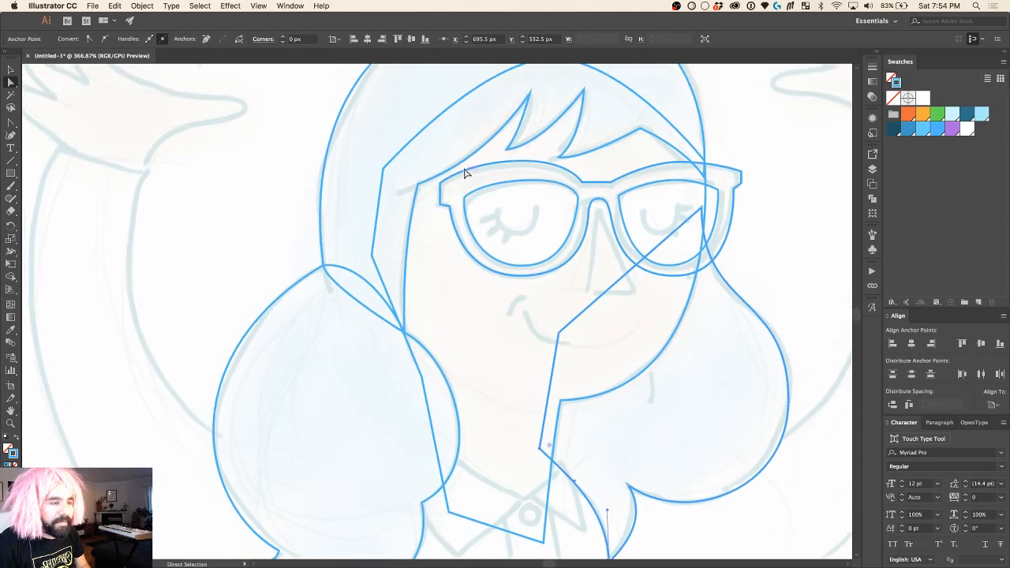
{"action": "scroll", "coordinate": [463, 175], "scroll_direction": "down", "scroll_amount": 2}
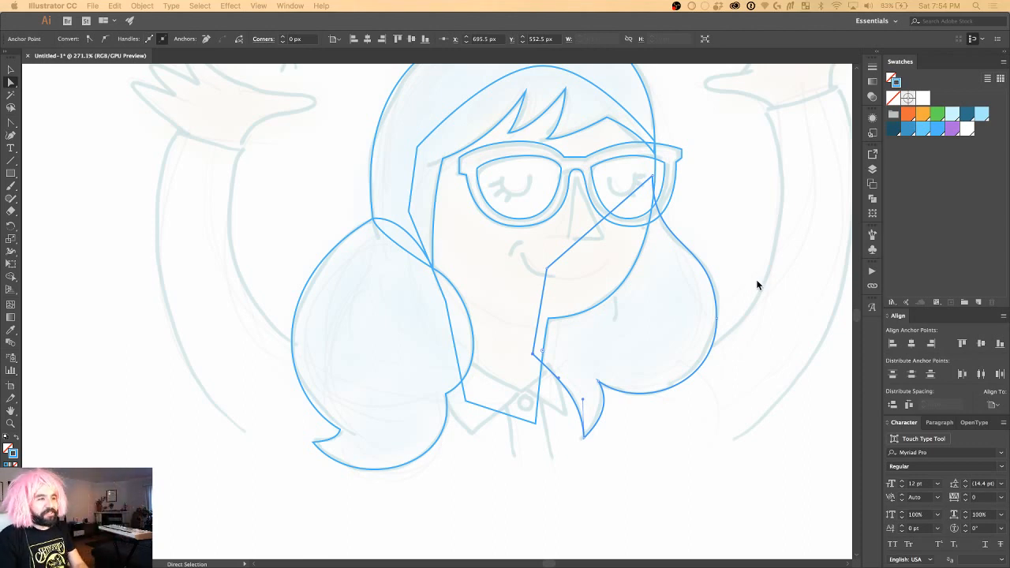
{"action": "scroll", "coordinate": [755, 284], "scroll_direction": "up", "scroll_amount": 2}
{"action": "scroll", "coordinate": [703, 333], "scroll_direction": "up", "scroll_amount": 3}
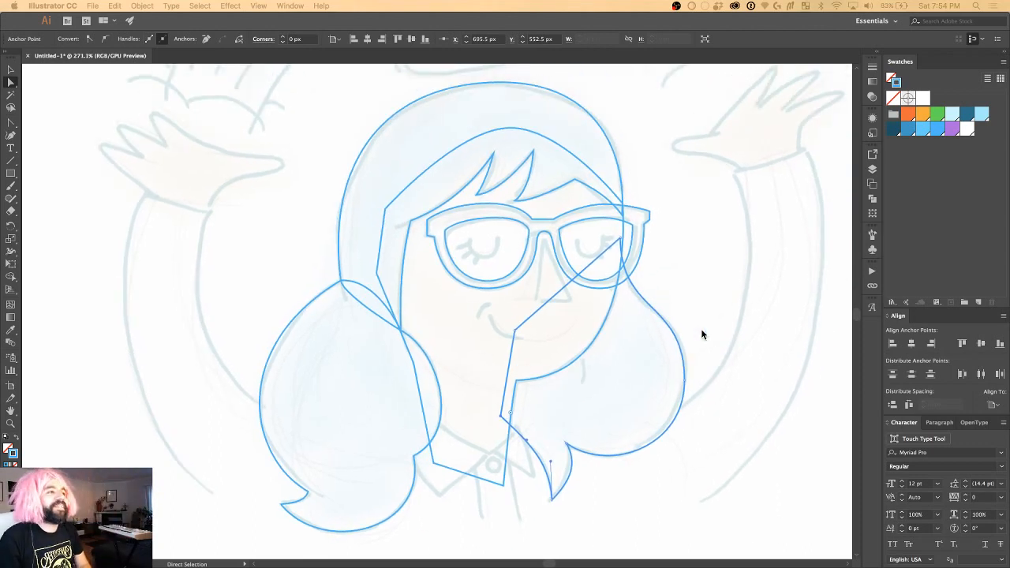
{"action": "scroll", "coordinate": [703, 334], "scroll_direction": "down", "scroll_amount": 3}
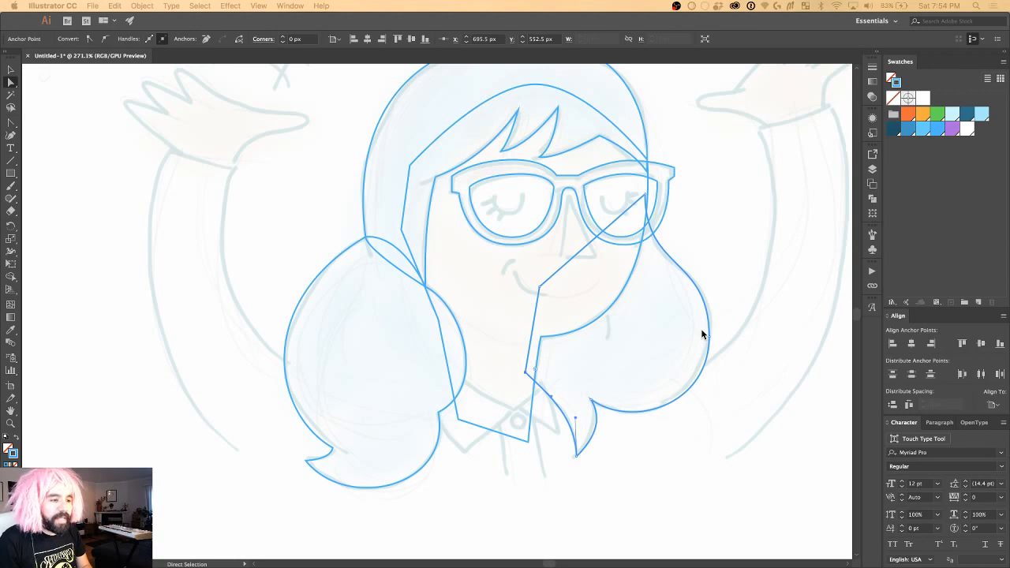
{"action": "scroll", "coordinate": [703, 333], "scroll_direction": "down", "scroll_amount": 3}
{"action": "scroll", "coordinate": [702, 333], "scroll_direction": "up", "scroll_amount": 4}
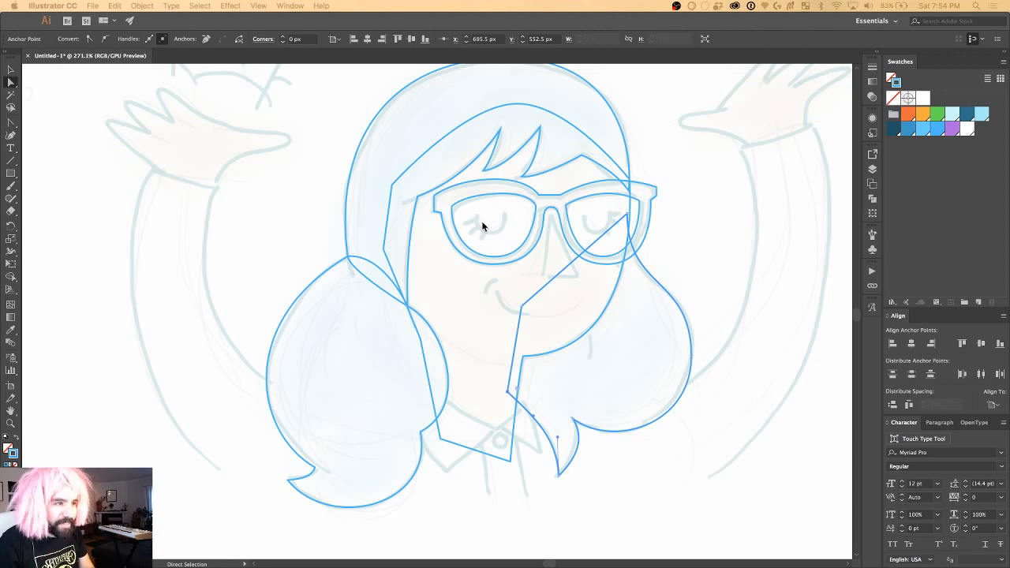
Step: Draw a 22 px wide line between the left eye's lid ends at Y 427.5 px and bend it into a U-shaped curve following the sketch
{"action": "key", "text": "super+equal"}
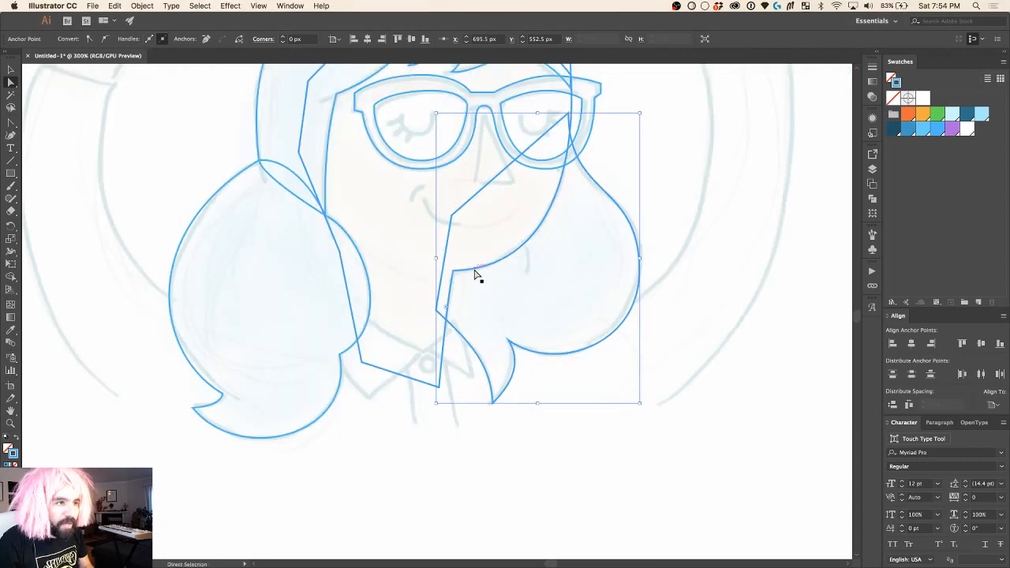
{"action": "key", "text": "super+equal"}
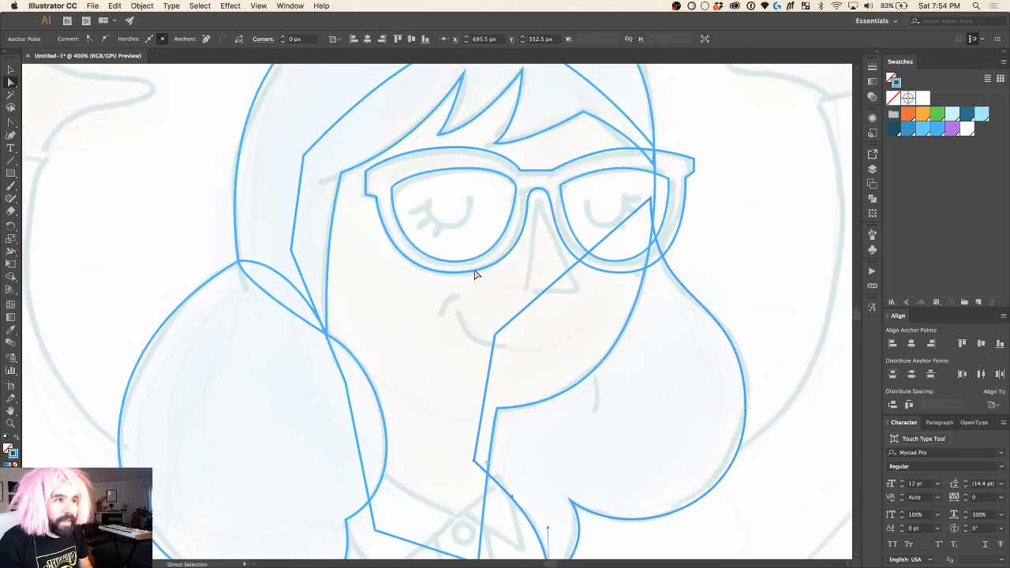
{"action": "scroll", "coordinate": [479, 253], "scroll_direction": "up", "scroll_amount": 2}
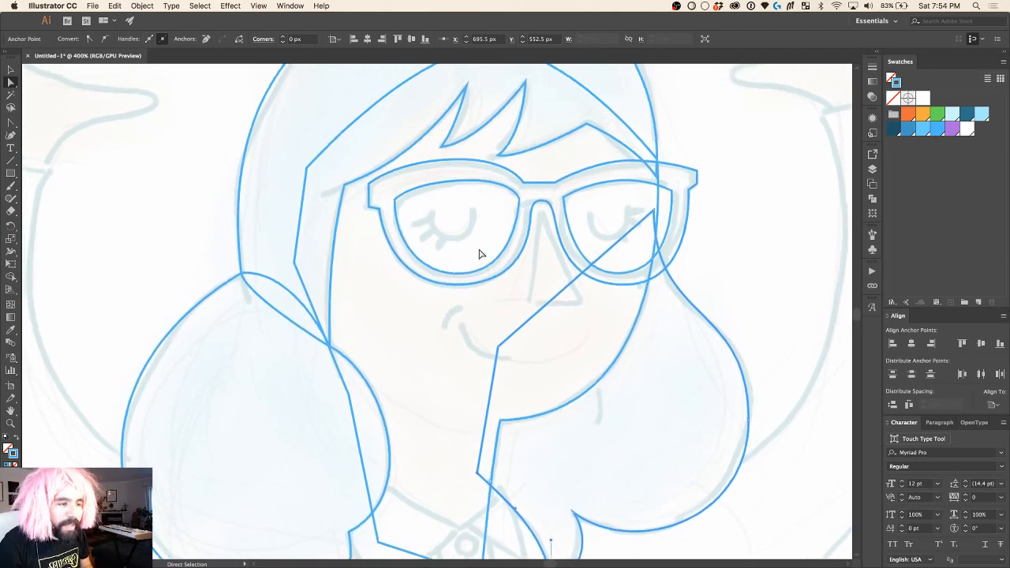
{"action": "scroll", "coordinate": [480, 253], "scroll_direction": "up", "scroll_amount": 3}
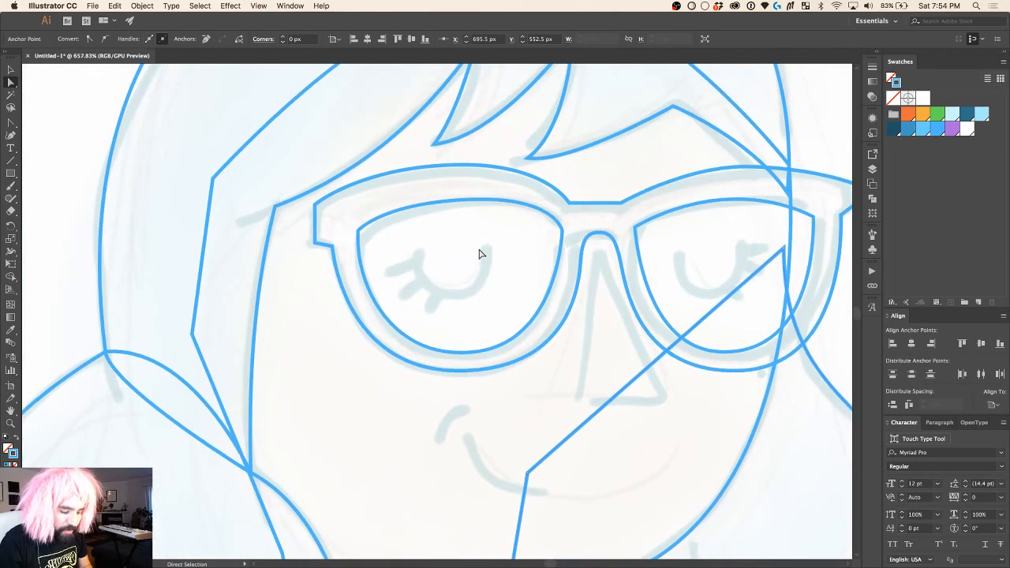
{"action": "key", "text": "p"}
{"action": "left_click", "coordinate": [412, 249]}
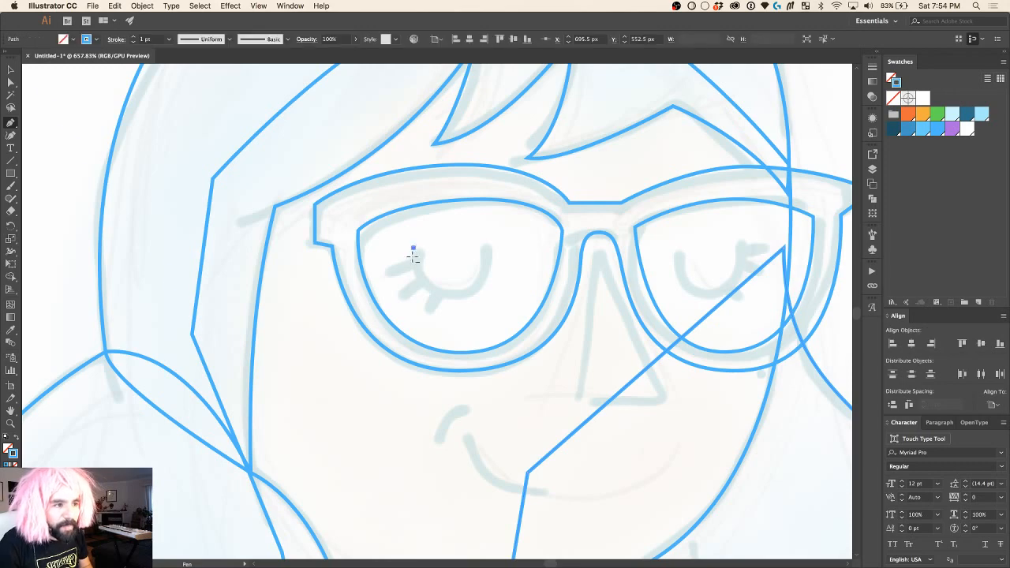
{"action": "left_click", "coordinate": [489, 247]}
{"action": "key", "text": "shift+c"}
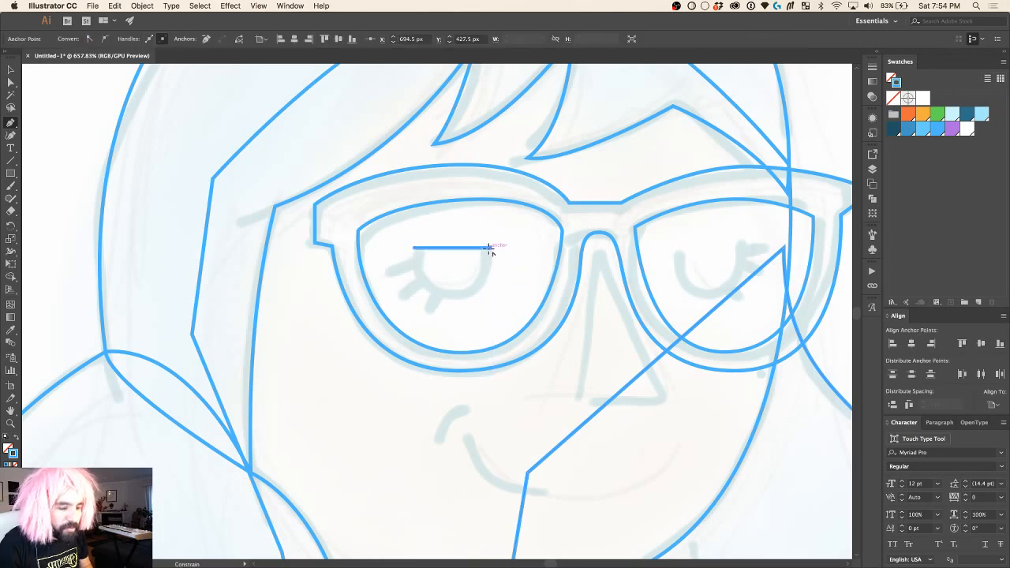
{"action": "left_click_drag", "start_coordinate": [456, 252], "coordinate": [418, 304]}
{"action": "left_click", "coordinate": [474, 313]}
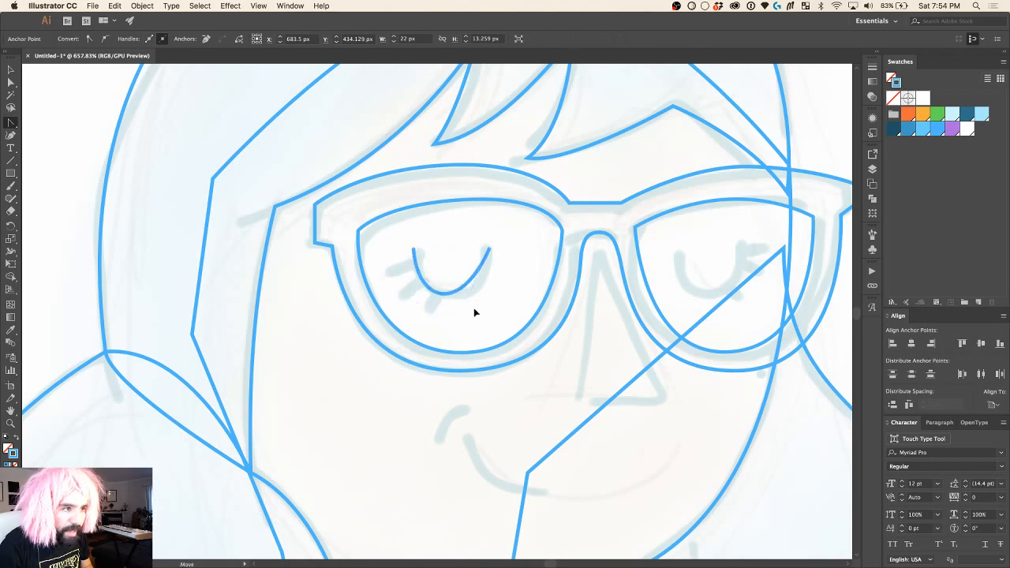
{"action": "left_click_drag", "start_coordinate": [489, 251], "coordinate": [489, 308]}
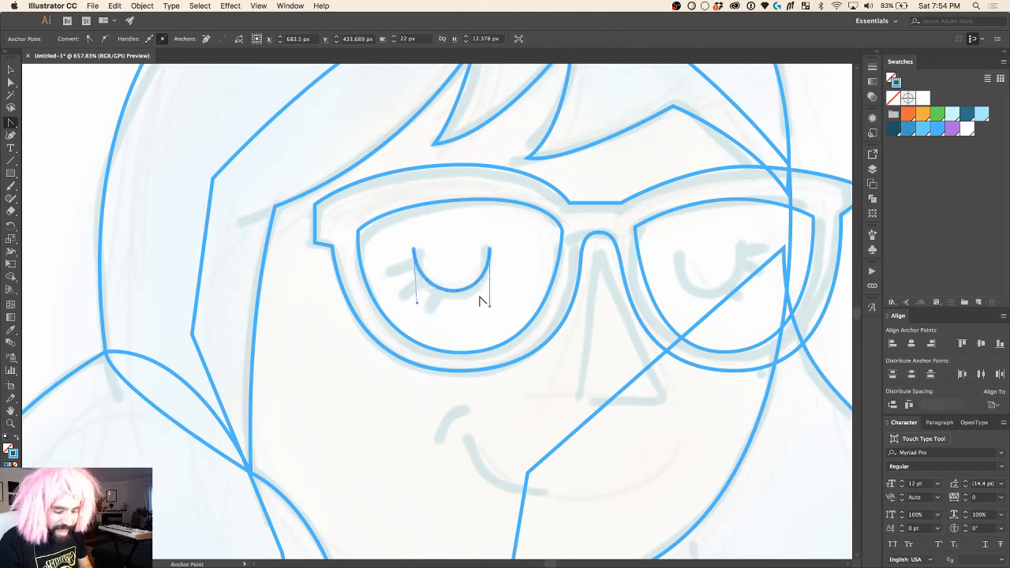
Step: Set the left handle of the eyelid curve vertical and lengthen it to match the other side, leaving the curve deselected
{"action": "key", "text": "a"}
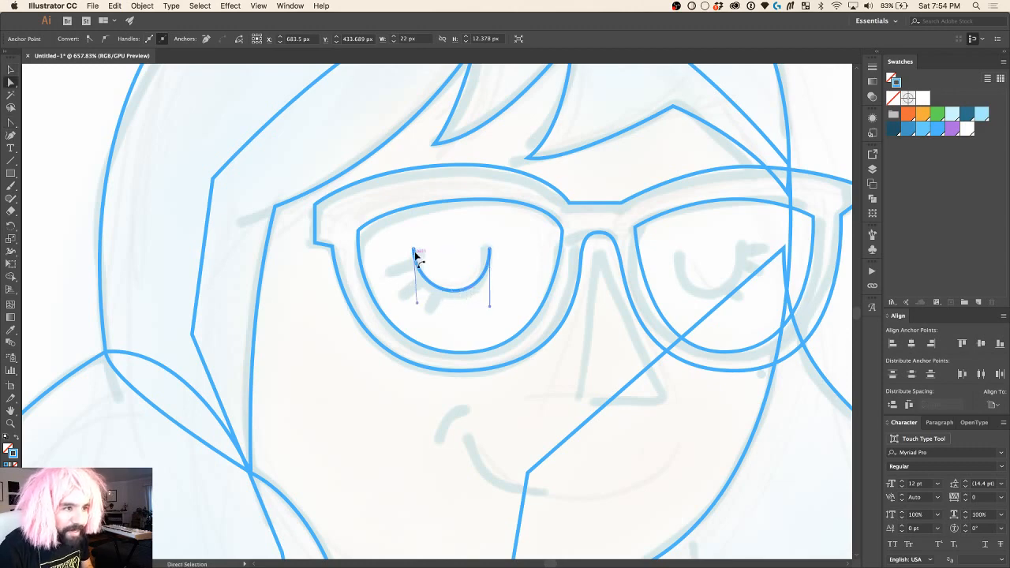
{"action": "left_click", "coordinate": [414, 254]}
{"action": "left_click_drag", "start_coordinate": [417, 302], "coordinate": [417, 310]}
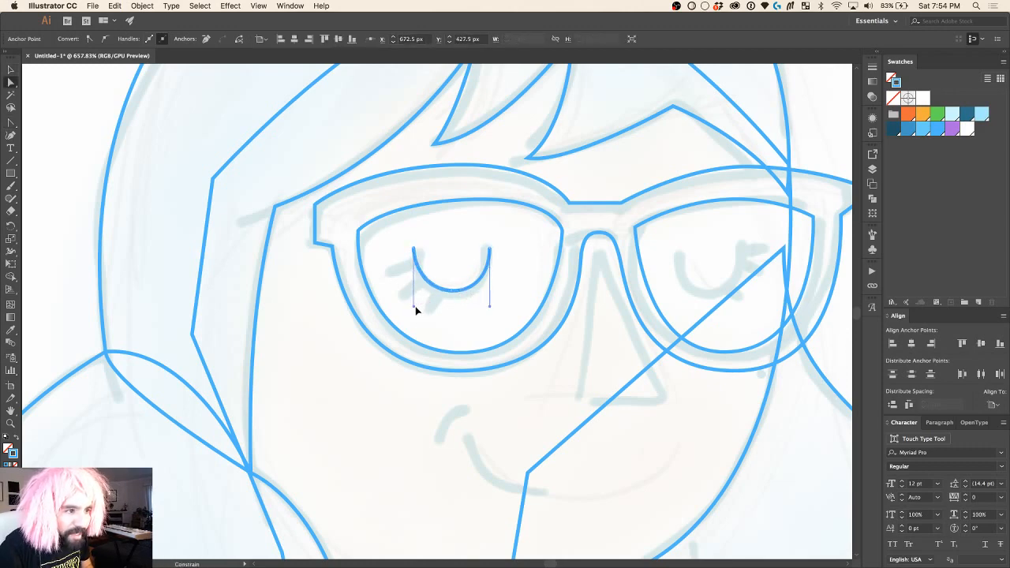
{"action": "key", "text": "v"}
{"action": "left_click", "coordinate": [461, 288]}
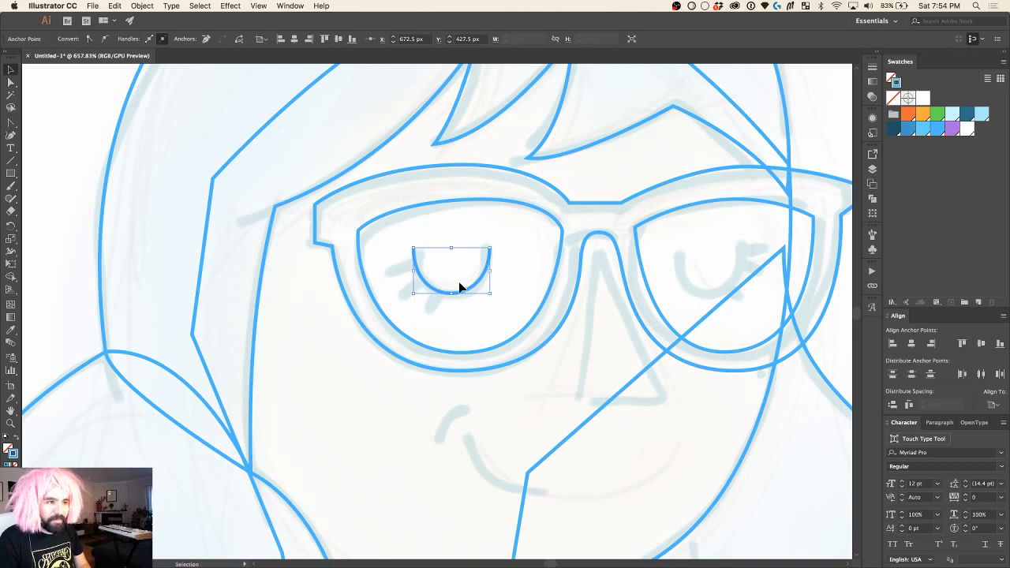
{"action": "left_click", "coordinate": [405, 238]}
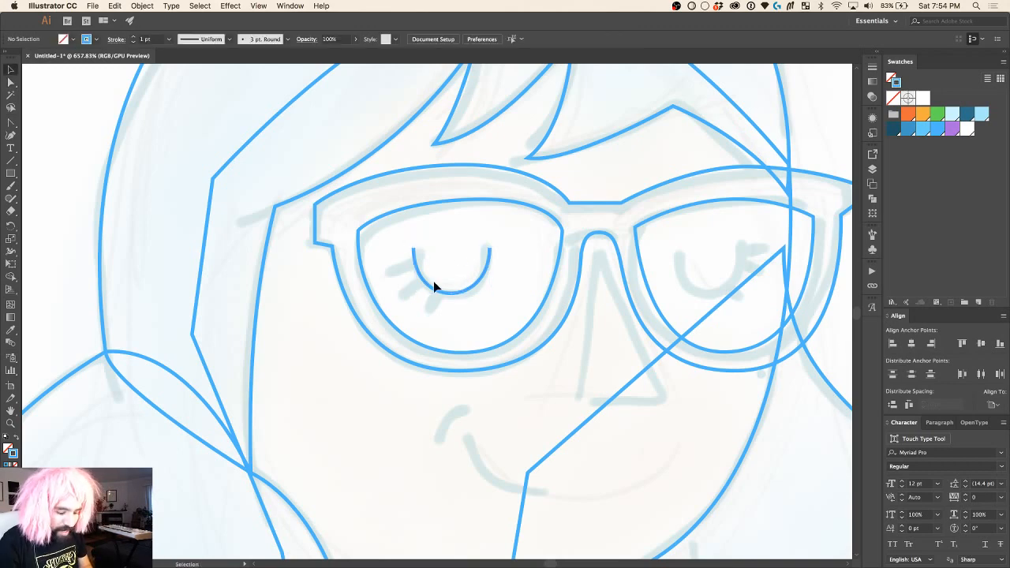
Step: Draw three straight lashes with the Pen tool from the left eyelid curve outward along the sketched lashes
{"action": "key", "text": "p"}
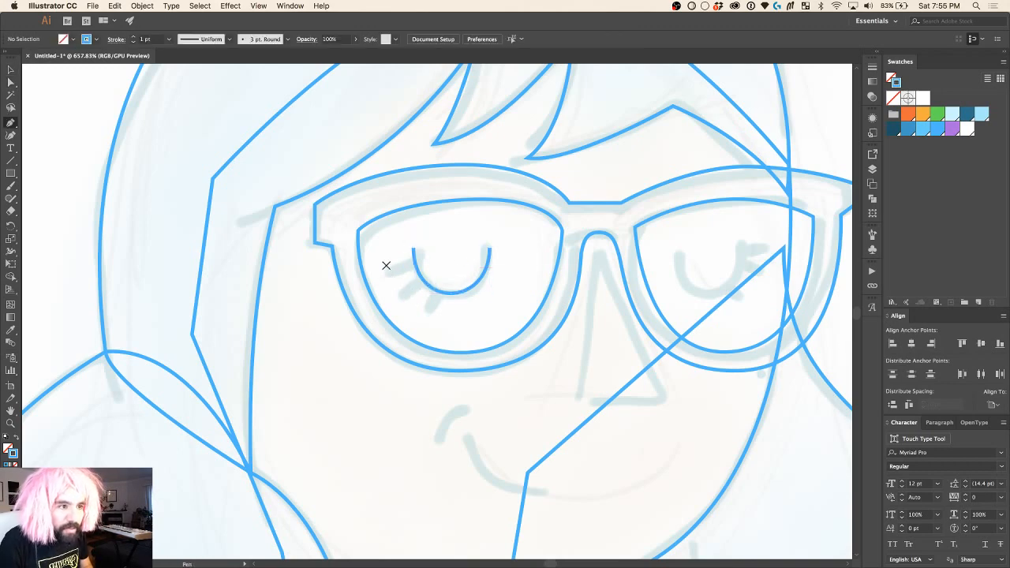
{"action": "left_click", "coordinate": [386, 271]}
{"action": "left_click", "coordinate": [414, 261]}
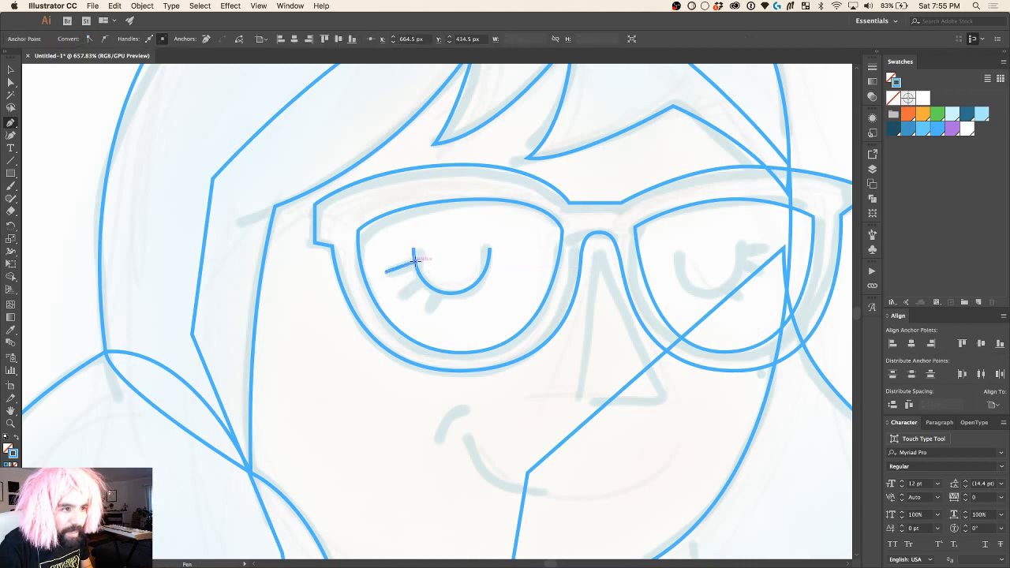
{"action": "key", "text": "v"}
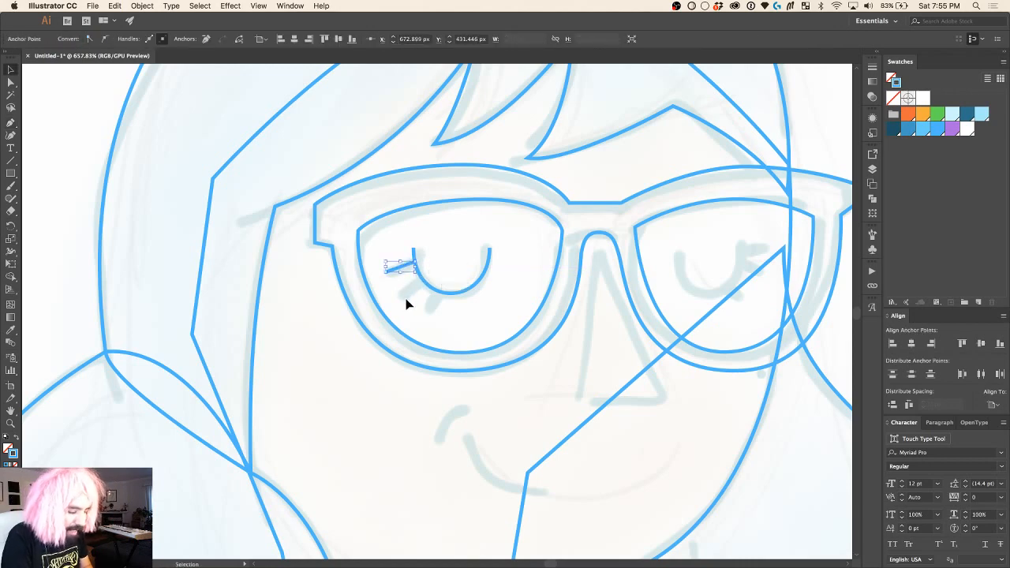
{"action": "key", "text": "p"}
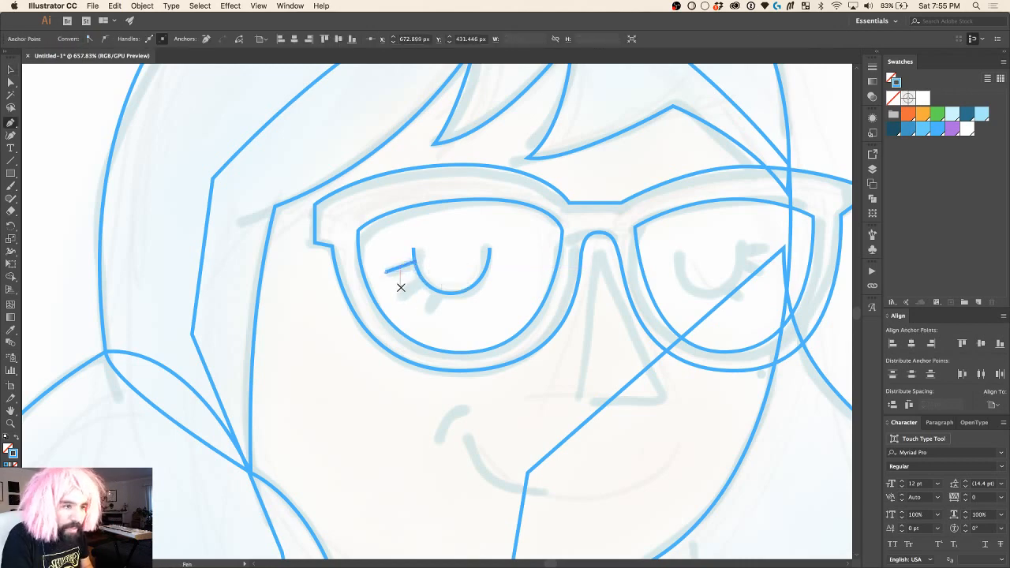
{"action": "left_click", "coordinate": [402, 293]}
{"action": "left_click", "coordinate": [423, 279]}
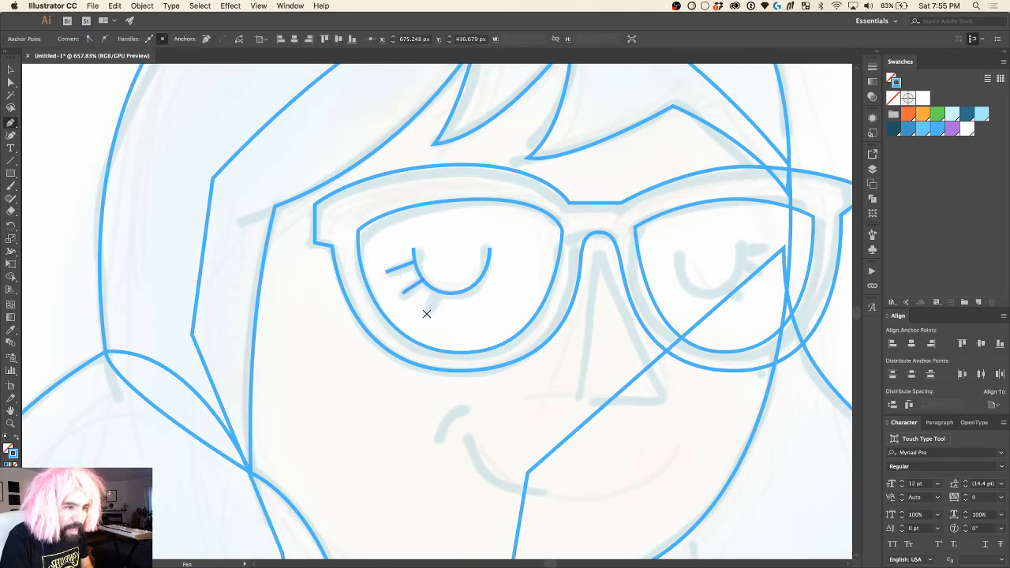
{"action": "left_click_drag", "start_coordinate": [427, 309], "coordinate": [436, 292]}
{"action": "key", "text": "v"}
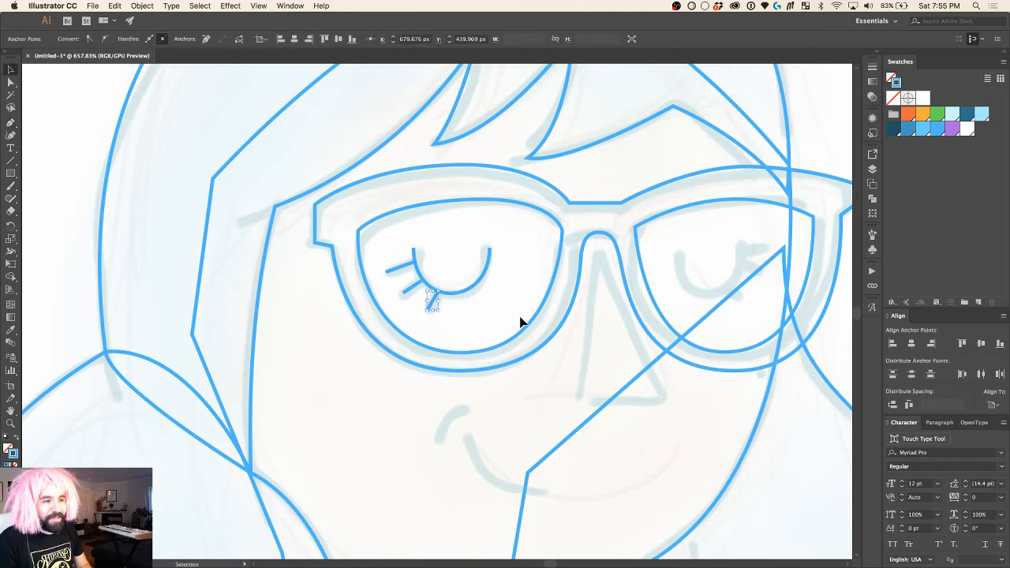
Step: Group the left eyelid curve with its three lashes and place a copy in the right lens at X 757.5, Y 436.5 px
{"action": "left_click", "coordinate": [418, 272], "text": "shift"}
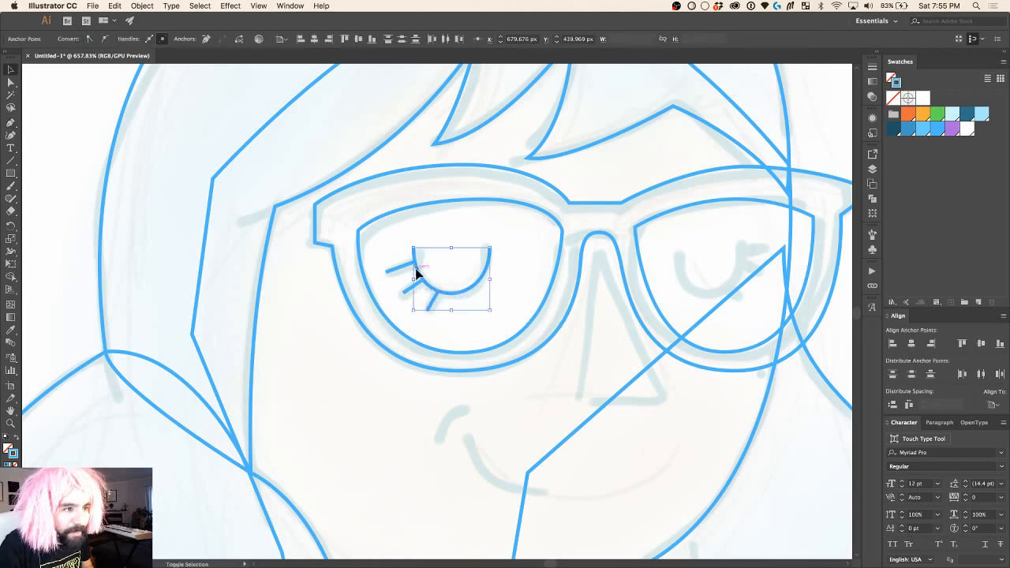
{"action": "left_click", "coordinate": [401, 266], "text": "shift"}
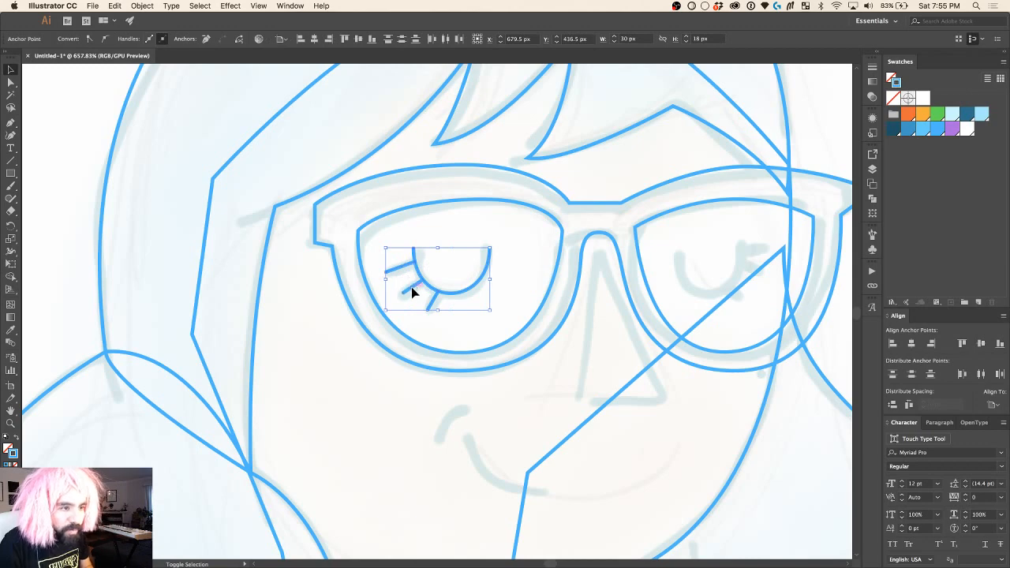
{"action": "key", "text": "a"}
{"action": "key", "text": "v"}
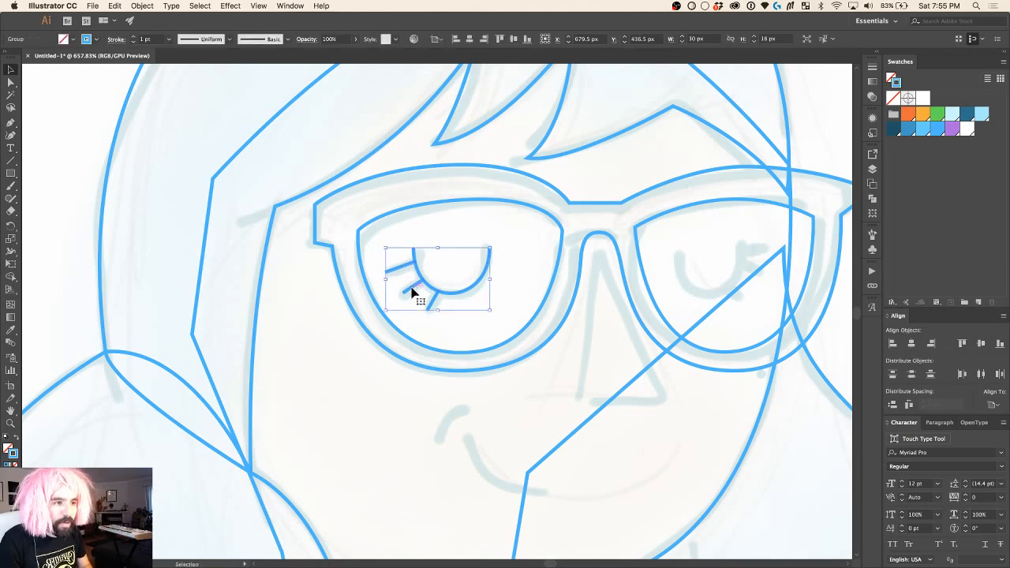
{"action": "scroll", "coordinate": [411, 292], "scroll_direction": "down", "scroll_amount": 3}
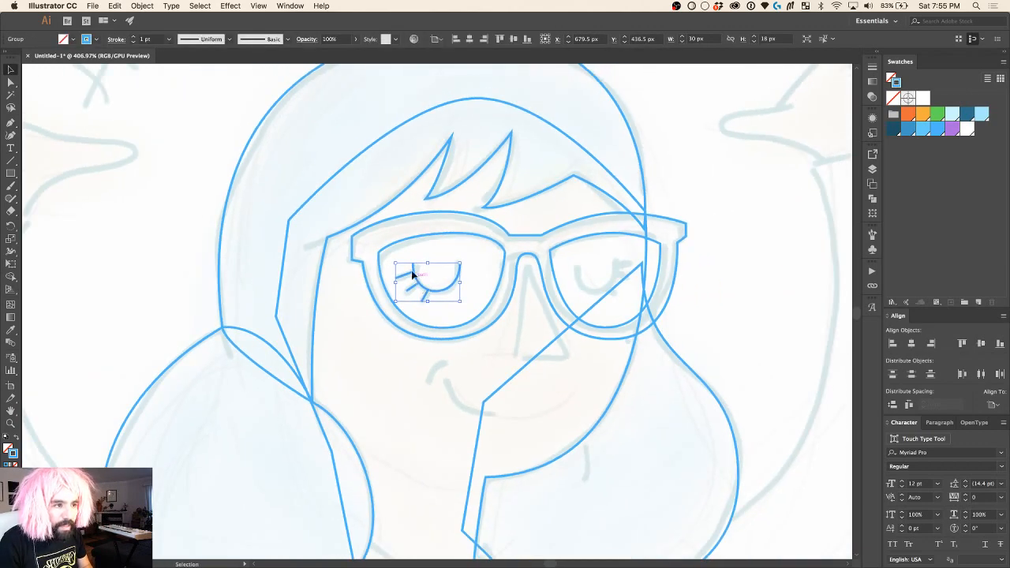
{"action": "left_click_drag", "start_coordinate": [411, 269], "coordinate": [670, 287]}
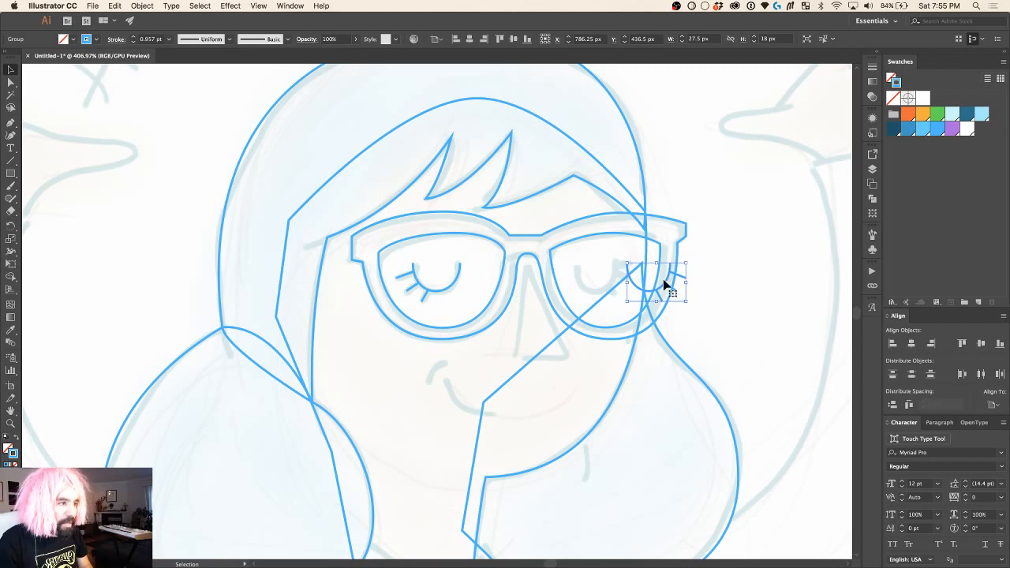
{"action": "left_click_drag", "start_coordinate": [672, 280], "coordinate": [619, 290]}
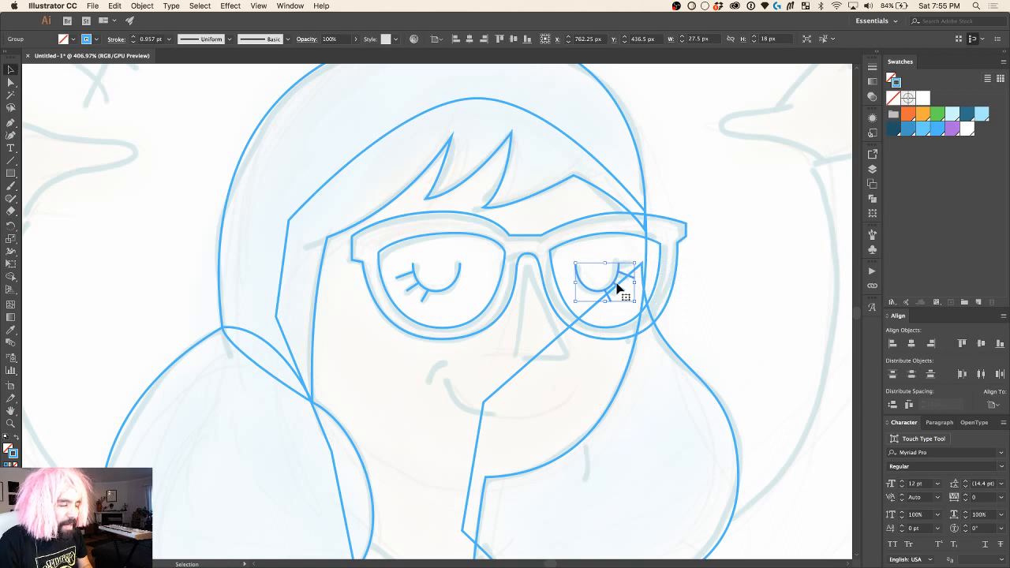
{"action": "key", "text": "super+z"}
{"action": "key", "text": "super+z"}
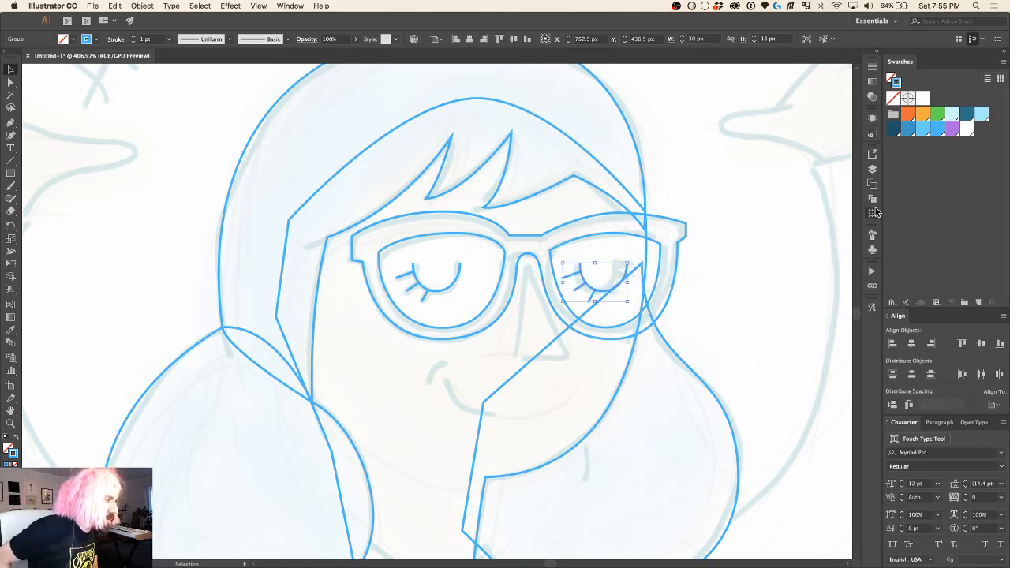
Step: Flip the copied eye in the right lens horizontally so its lashes point outward
{"action": "left_click", "coordinate": [874, 212]}
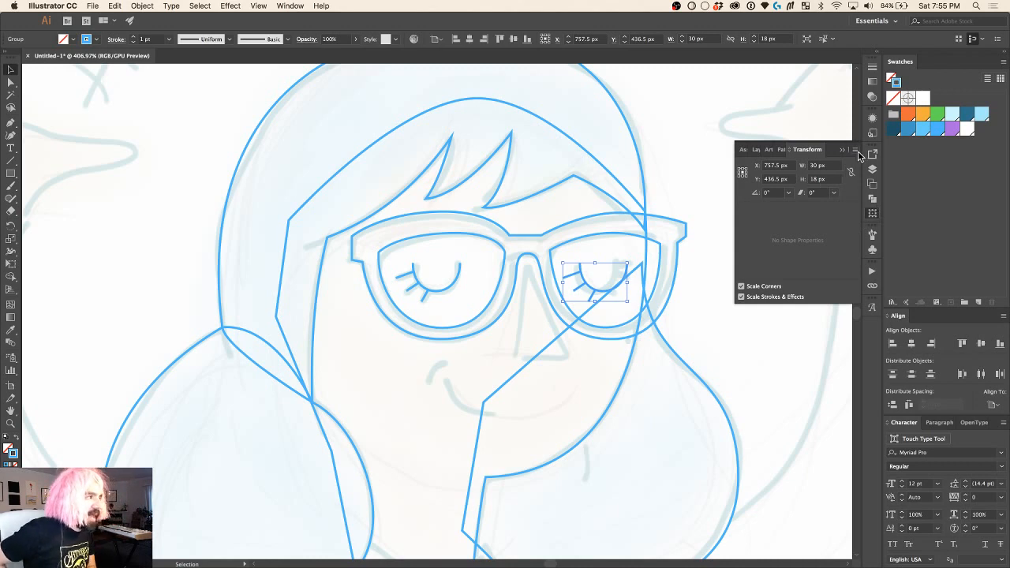
{"action": "left_click", "coordinate": [855, 149]}
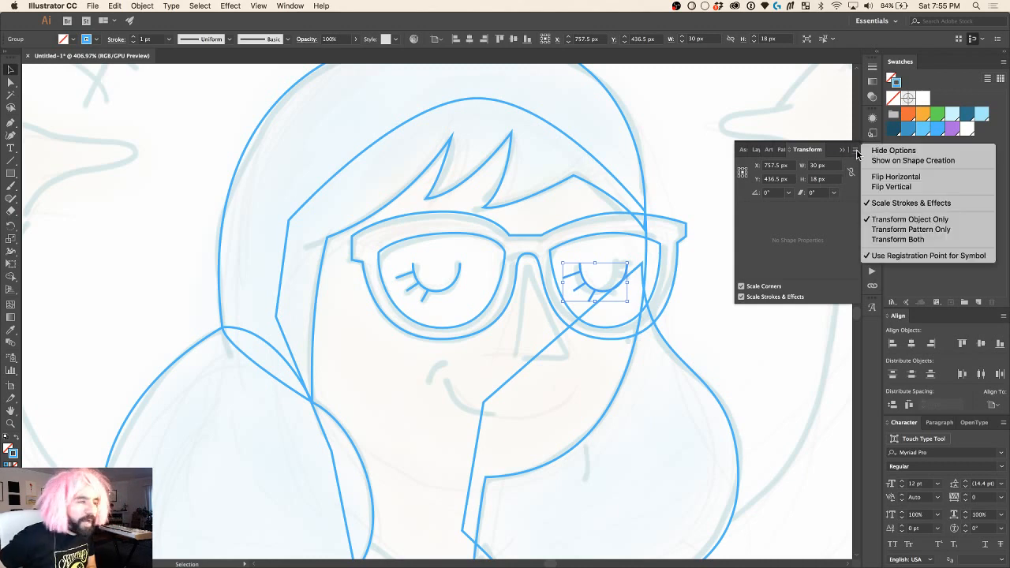
{"action": "left_click", "coordinate": [920, 177]}
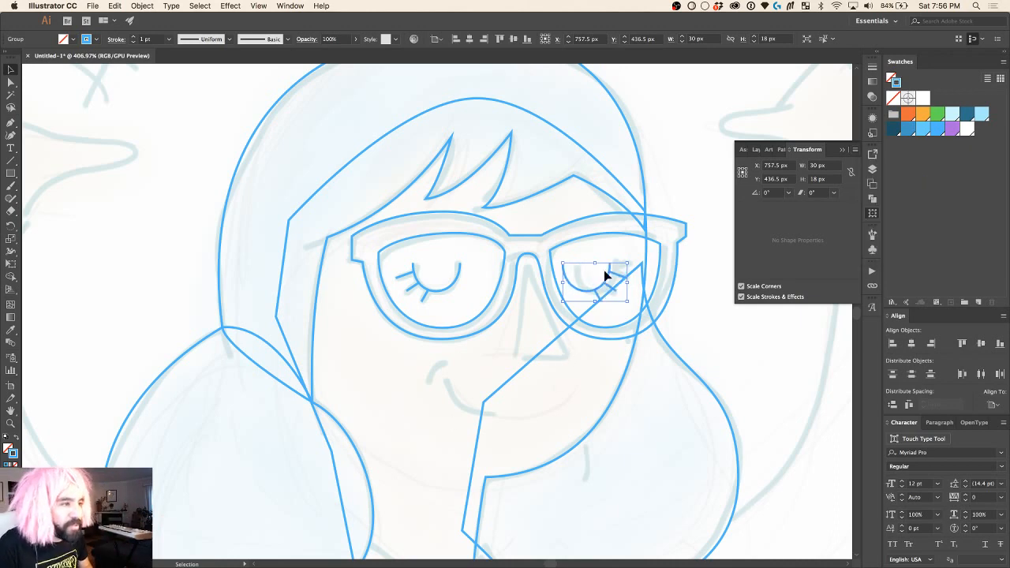
Step: Nudge the flipped eye in the right lens to X 762.5 px, Y 436.5 px
{"action": "key", "text": "Right"}
{"action": "key", "text": "Right"}
{"action": "key", "text": "Right"}
{"action": "key", "text": "Right"}
{"action": "key", "text": "Down"}
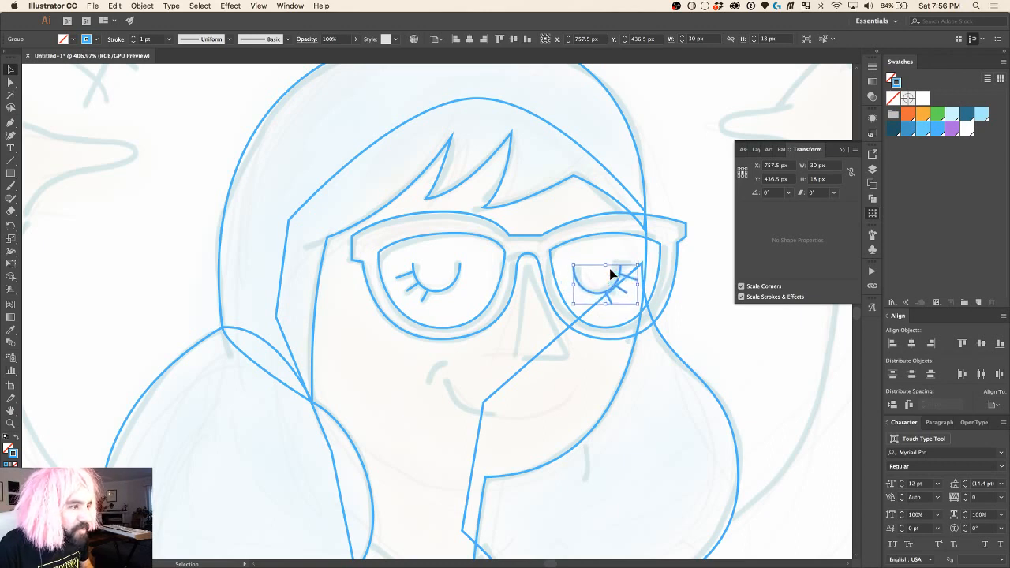
{"action": "key", "text": "Down"}
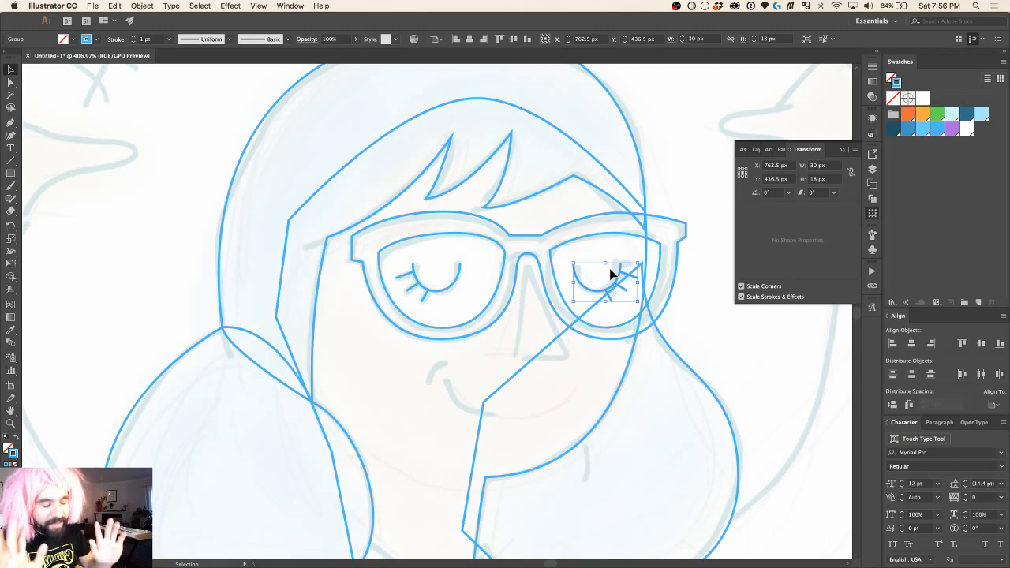
Step: Trace the nose as a closed three-point triangle with the Pen tool, from just below the glasses bridge along the sketched lines
{"action": "scroll", "coordinate": [610, 269], "scroll_direction": "down", "scroll_amount": 5}
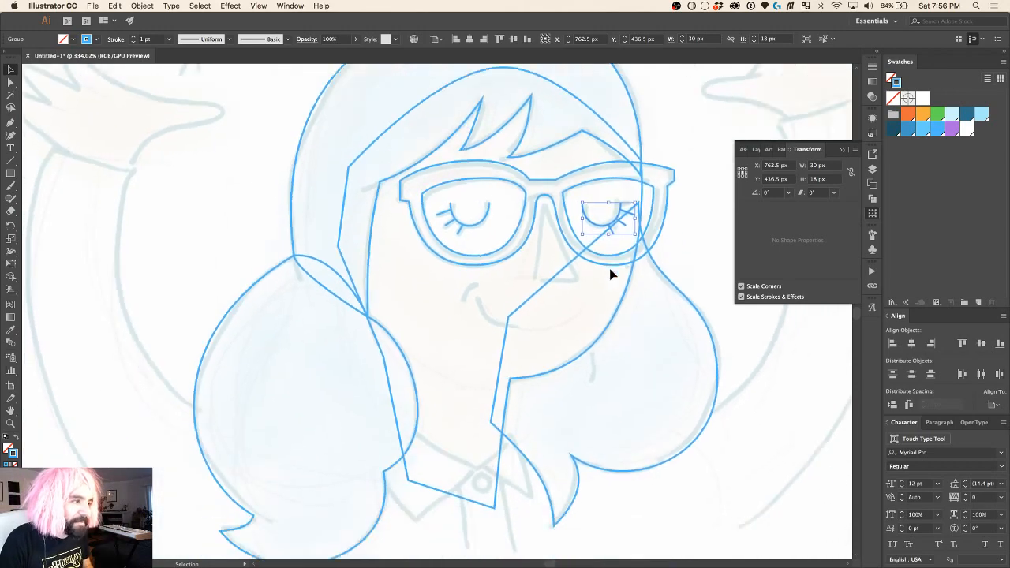
{"action": "scroll", "coordinate": [609, 274], "scroll_direction": "down", "scroll_amount": 2}
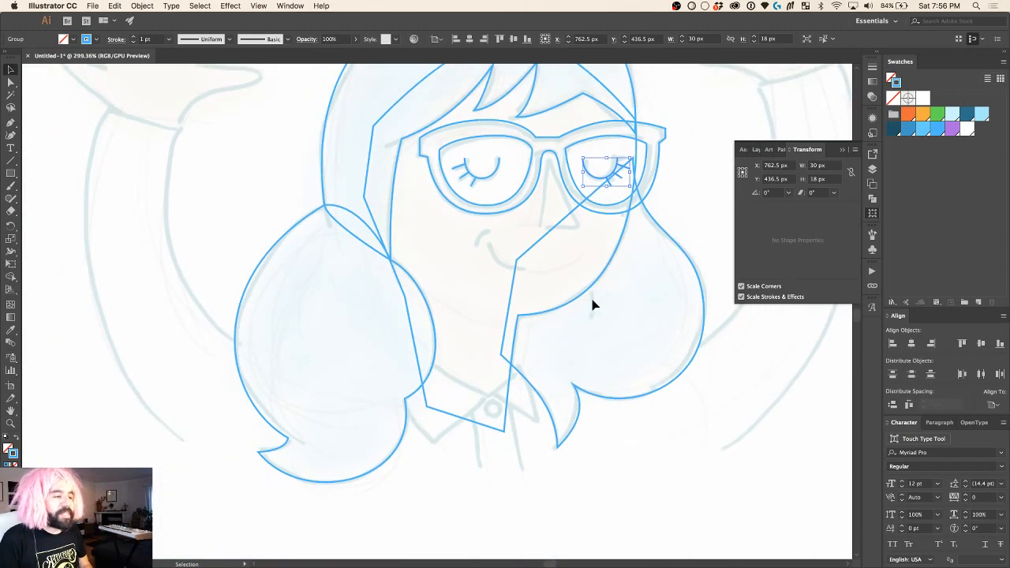
{"action": "scroll", "coordinate": [592, 304], "scroll_direction": "down", "scroll_amount": 3}
{"action": "scroll", "coordinate": [591, 304], "scroll_direction": "up", "scroll_amount": 4}
{"action": "scroll", "coordinate": [593, 305], "scroll_direction": "up", "scroll_amount": 5}
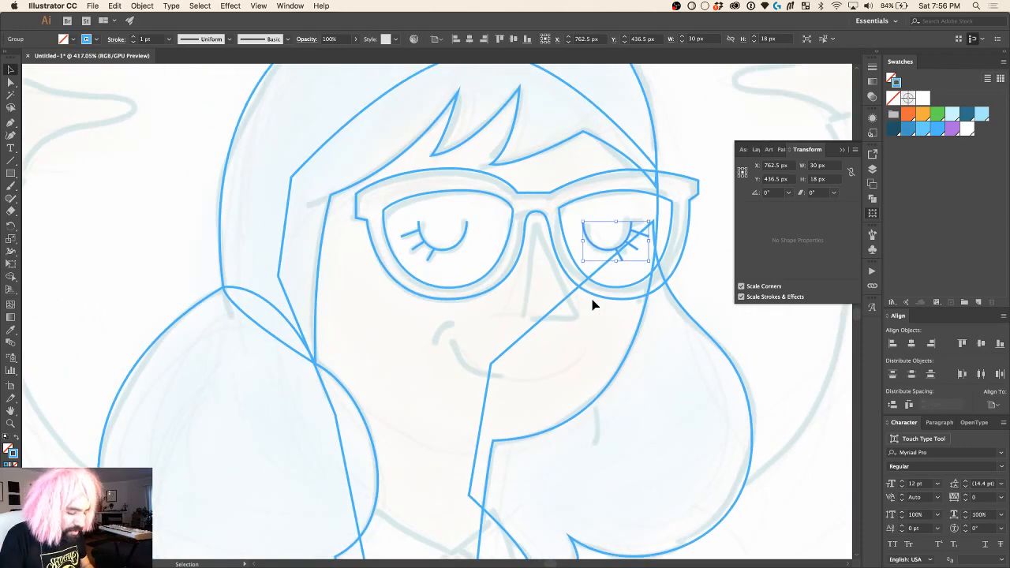
{"action": "key", "text": "p"}
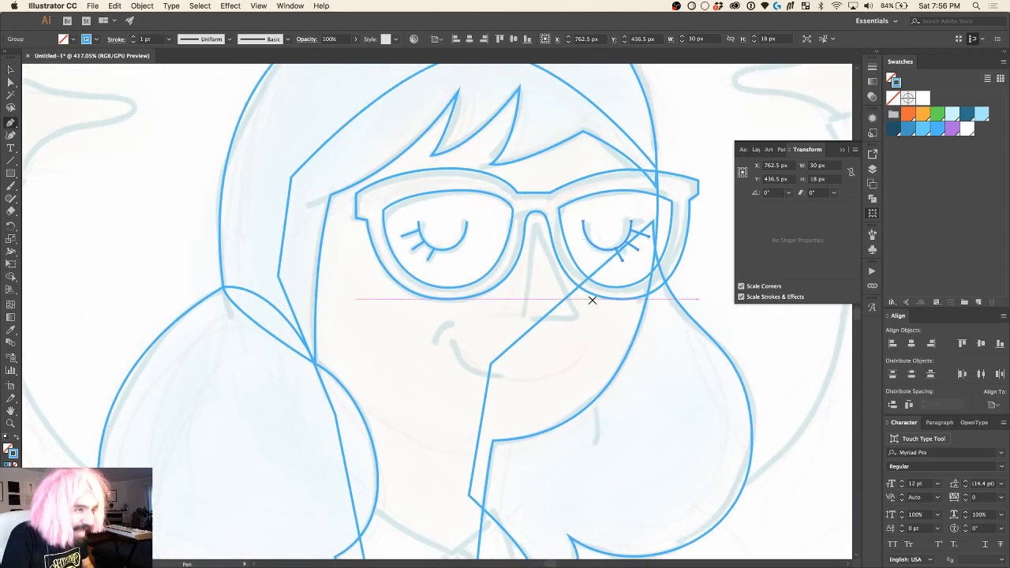
{"action": "left_click", "coordinate": [534, 224]}
{"action": "left_click", "coordinate": [526, 319]}
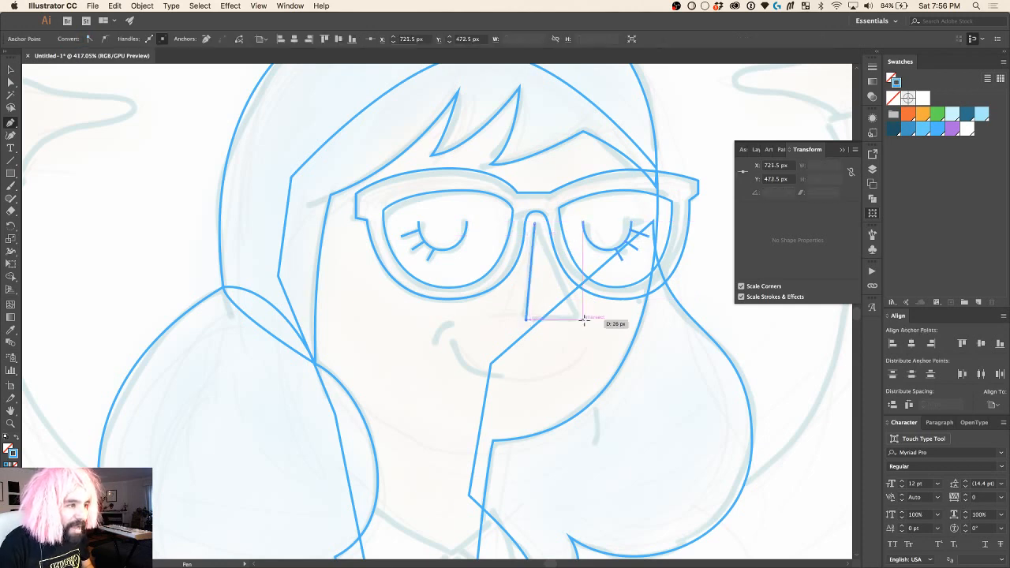
{"action": "left_click", "coordinate": [581, 317]}
{"action": "left_click", "coordinate": [534, 224]}
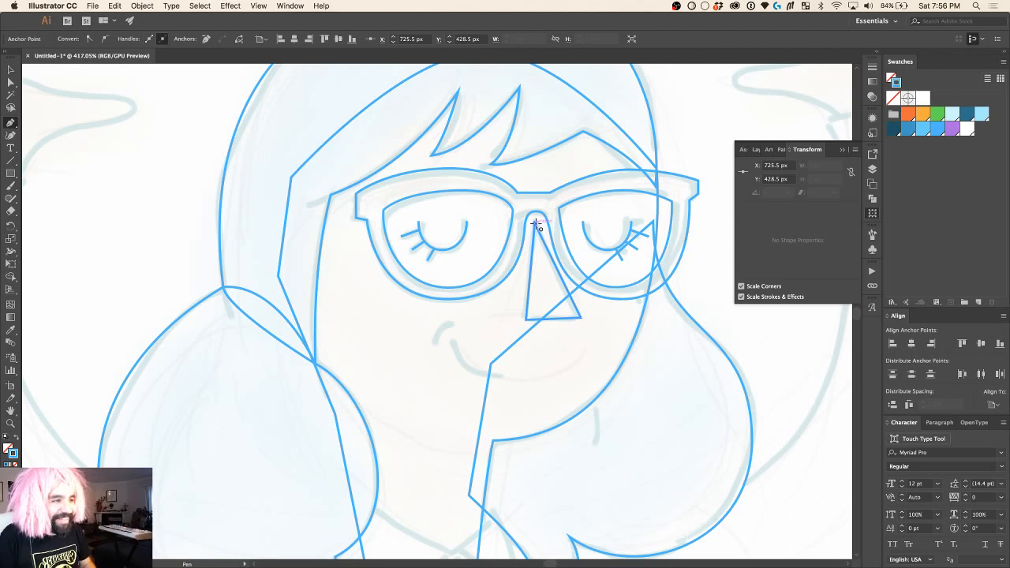
Step: Trace the smile below the nose as a curve about 23 px wide and 17 px high, with a vertical start handle and horizontal end handle
{"action": "scroll", "coordinate": [536, 225], "scroll_direction": "down", "scroll_amount": 3}
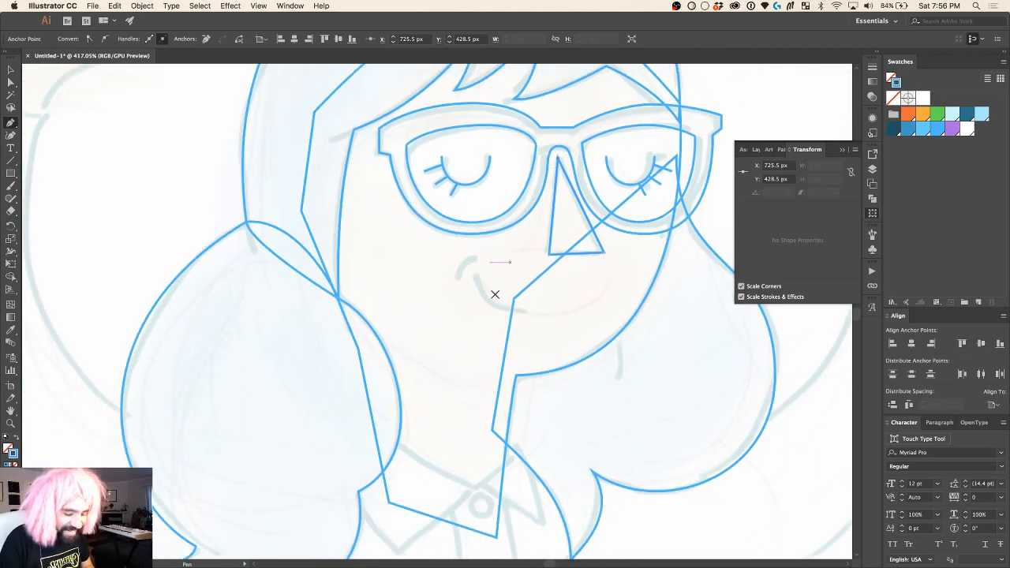
{"action": "left_click", "coordinate": [474, 276]}
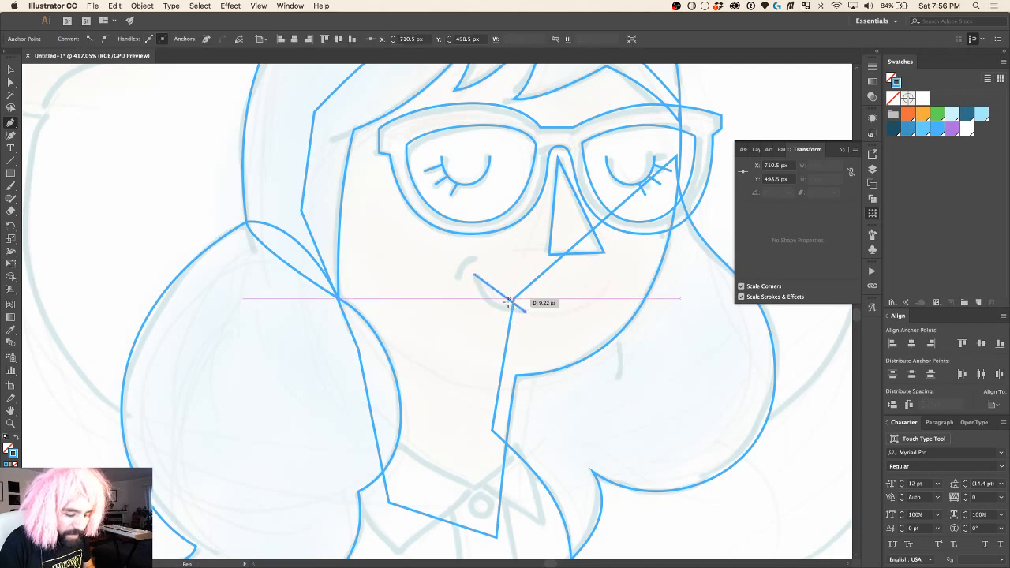
{"action": "left_click_drag", "start_coordinate": [507, 299], "coordinate": [475, 293]}
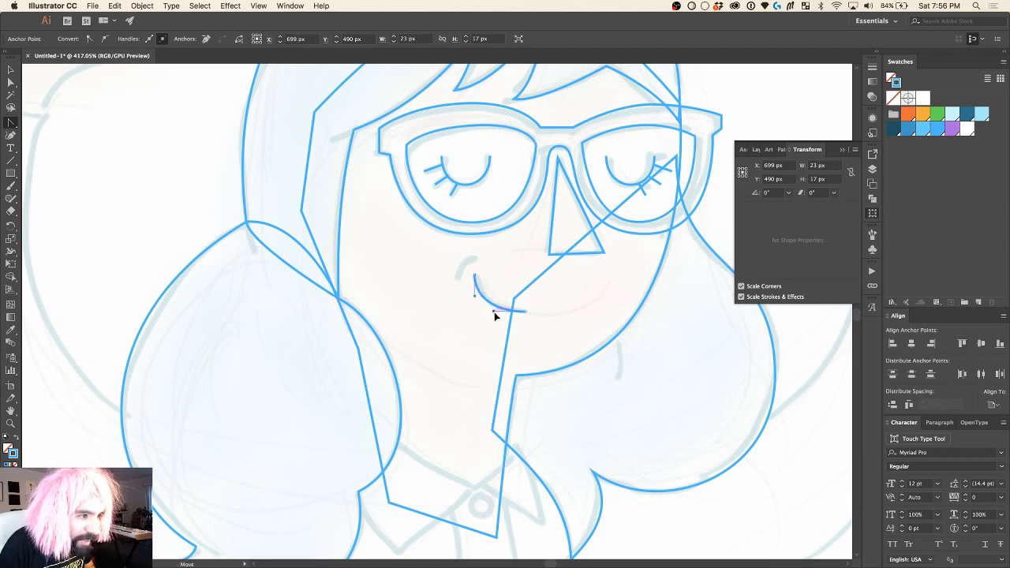
{"action": "left_click_drag", "start_coordinate": [493, 312], "coordinate": [490, 312]}
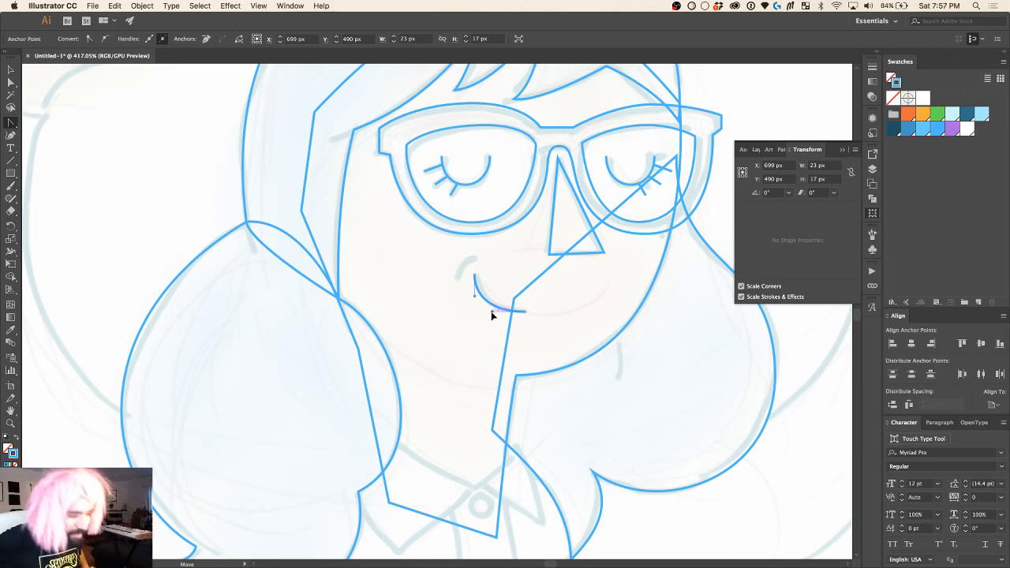
Step: Try to reflect the smile curve across the horizontal axis, and undo the reflection
{"action": "key", "text": "v"}
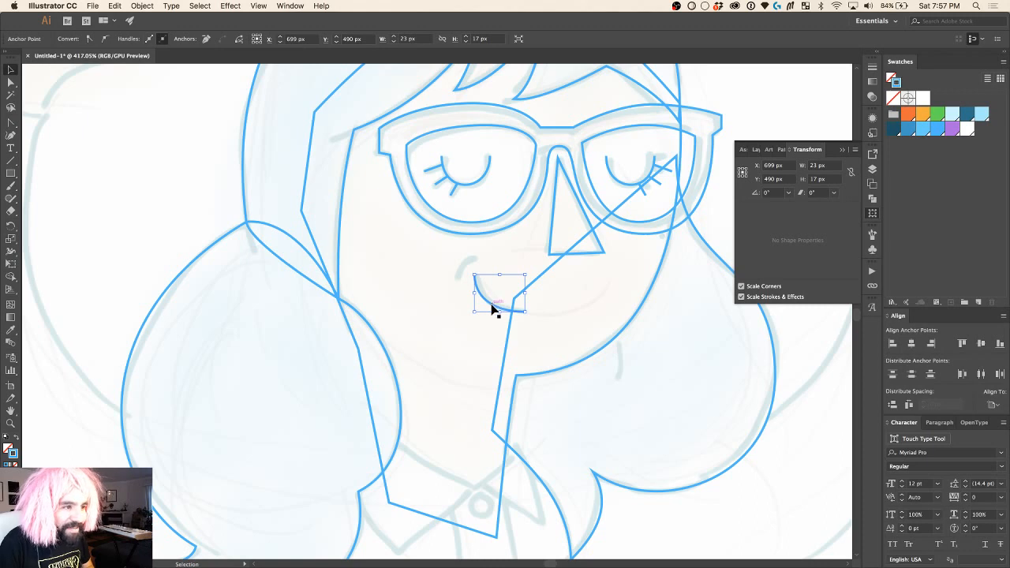
{"action": "right_click", "coordinate": [491, 308]}
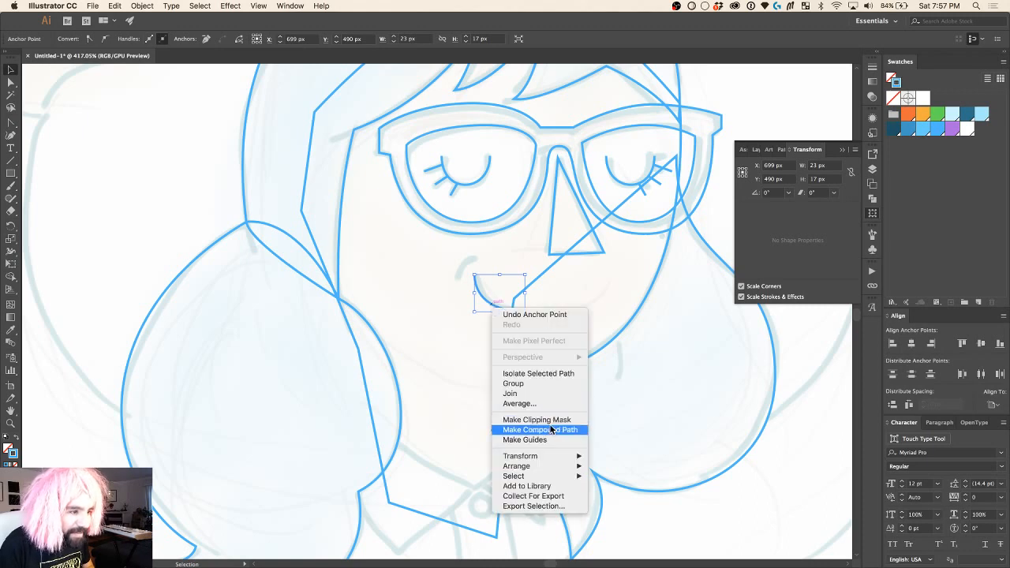
{"action": "mouse_move", "coordinate": [549, 460]}
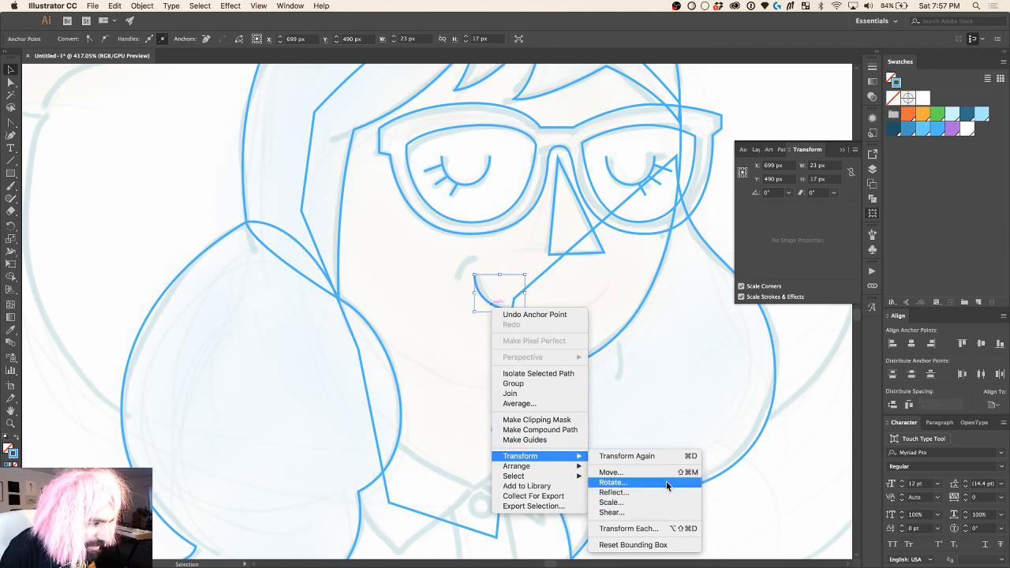
{"action": "mouse_move", "coordinate": [545, 477]}
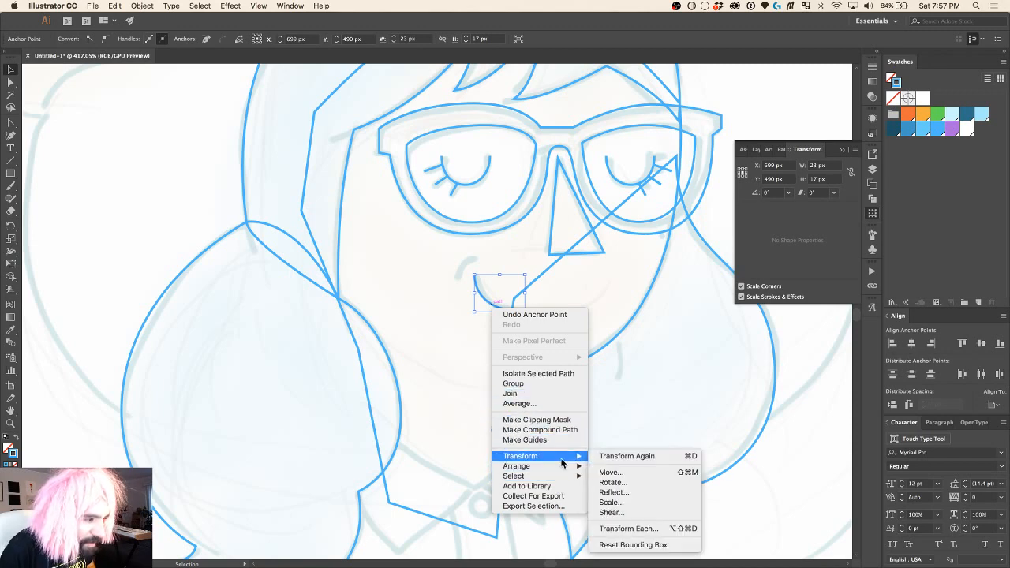
{"action": "left_click", "coordinate": [662, 494]}
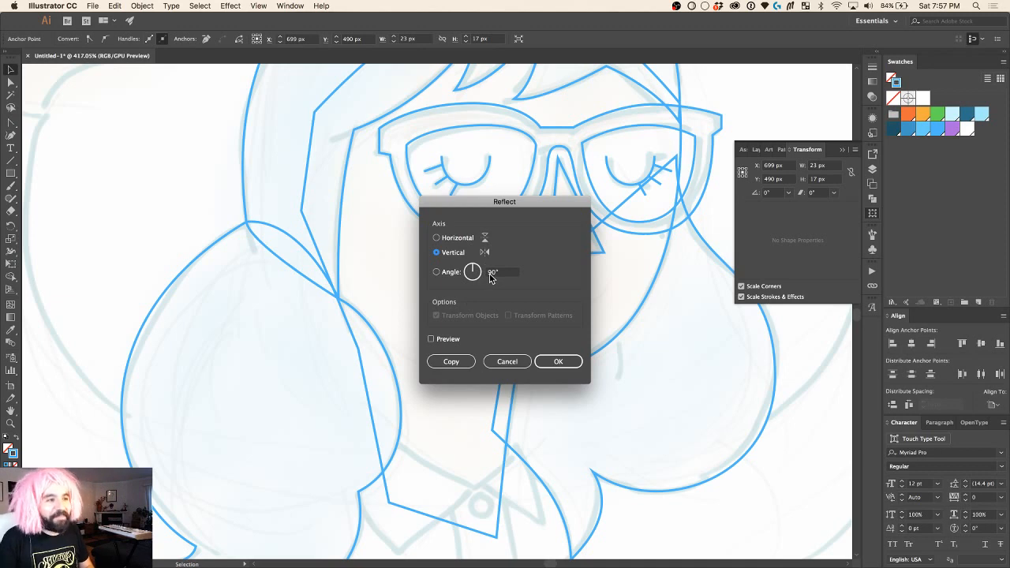
{"action": "left_click", "coordinate": [437, 237]}
{"action": "left_click", "coordinate": [557, 362]}
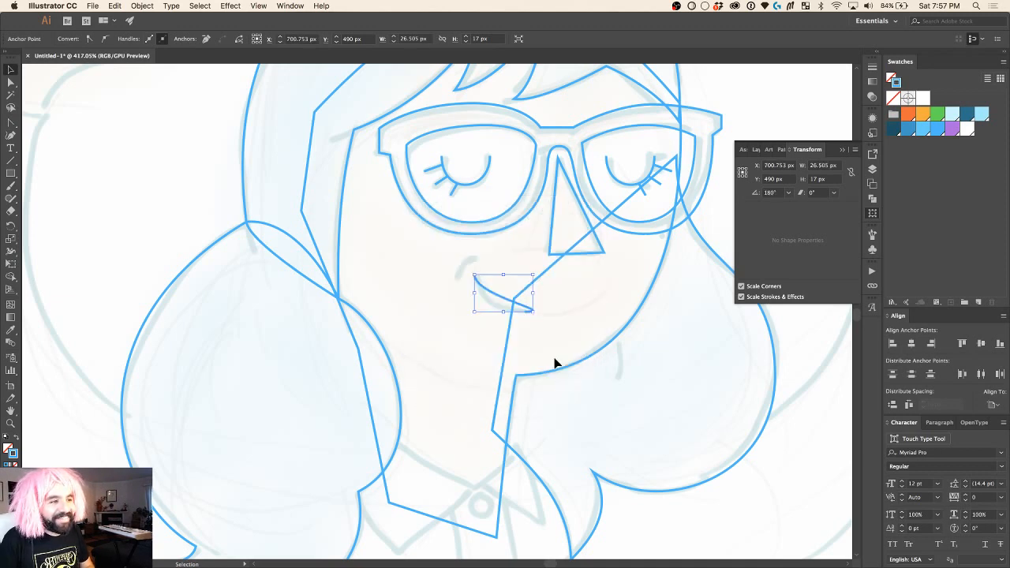
{"action": "key", "text": "super+z"}
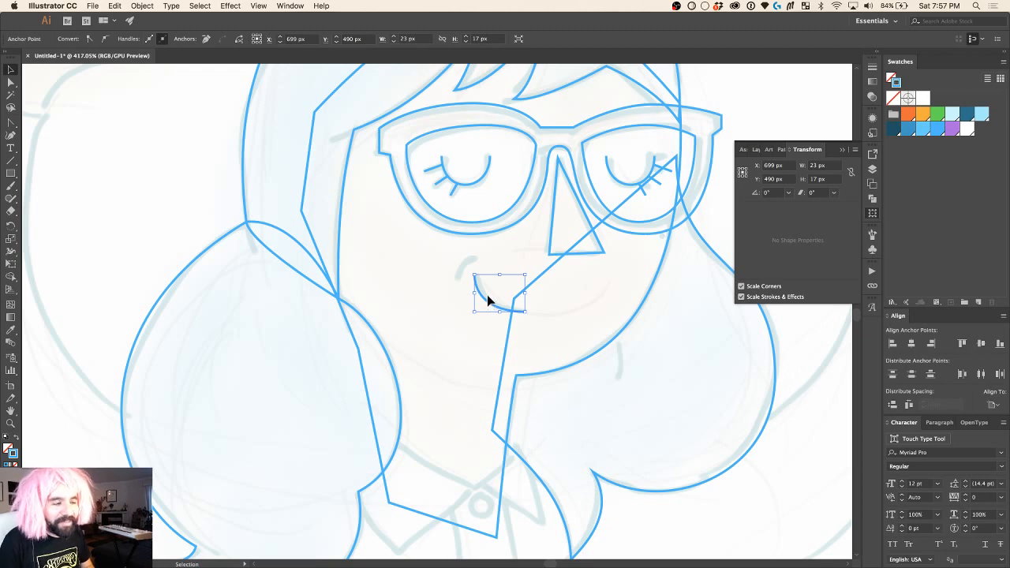
Step: Draw the small dimple arc above the smile's left end, about 9 px wide and 6 px high, and round its left side
{"action": "left_click", "coordinate": [435, 277]}
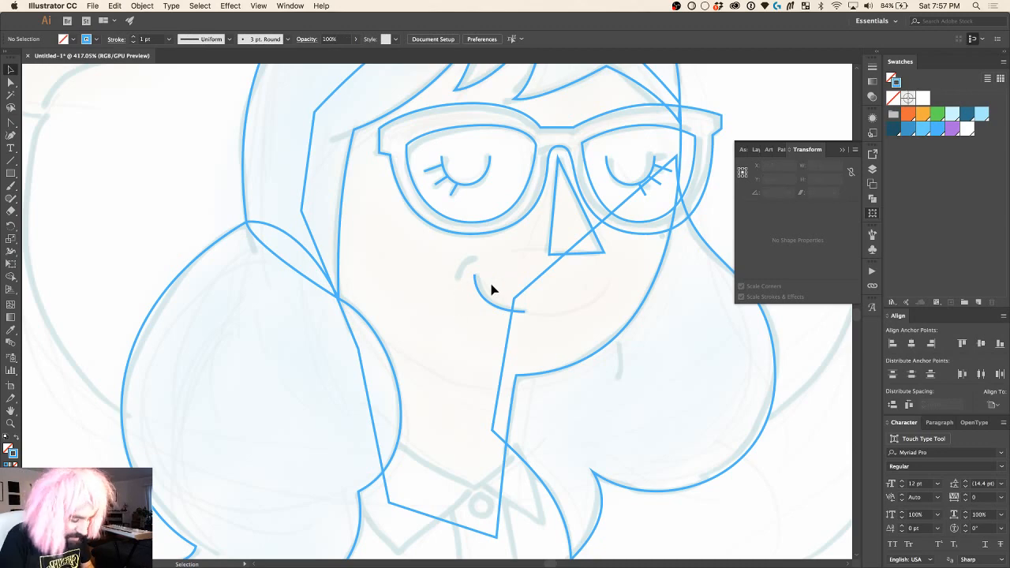
{"action": "key", "text": "p"}
{"action": "scroll", "coordinate": [459, 273], "scroll_direction": "up", "scroll_amount": 2}
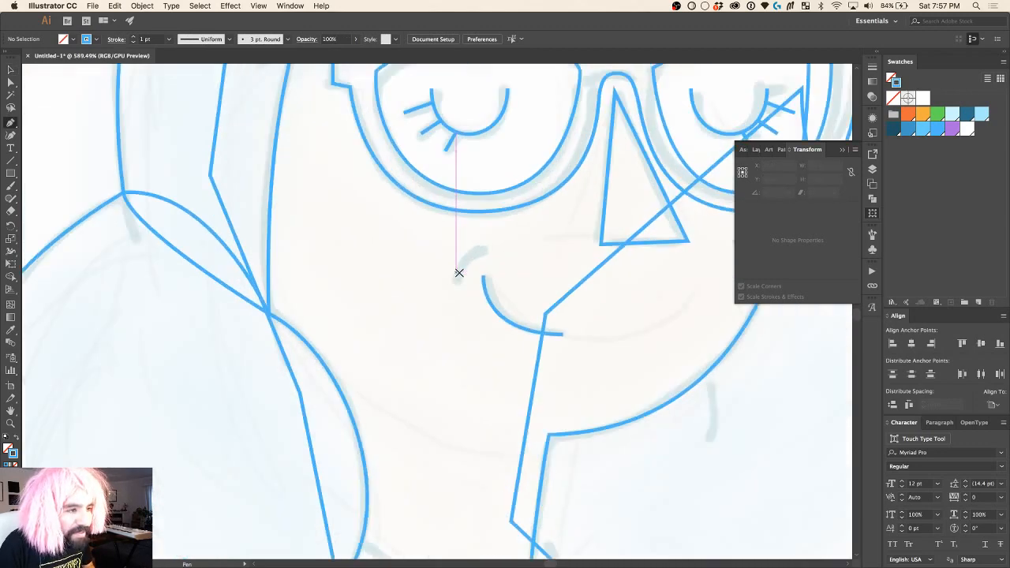
{"action": "left_click", "coordinate": [449, 272]}
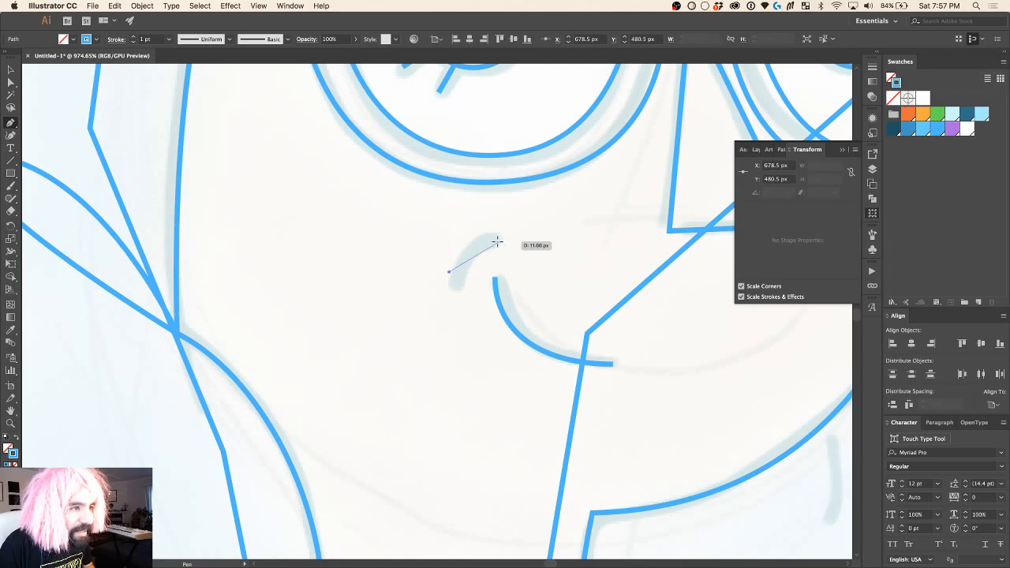
{"action": "left_click_drag", "start_coordinate": [494, 239], "coordinate": [524, 241]}
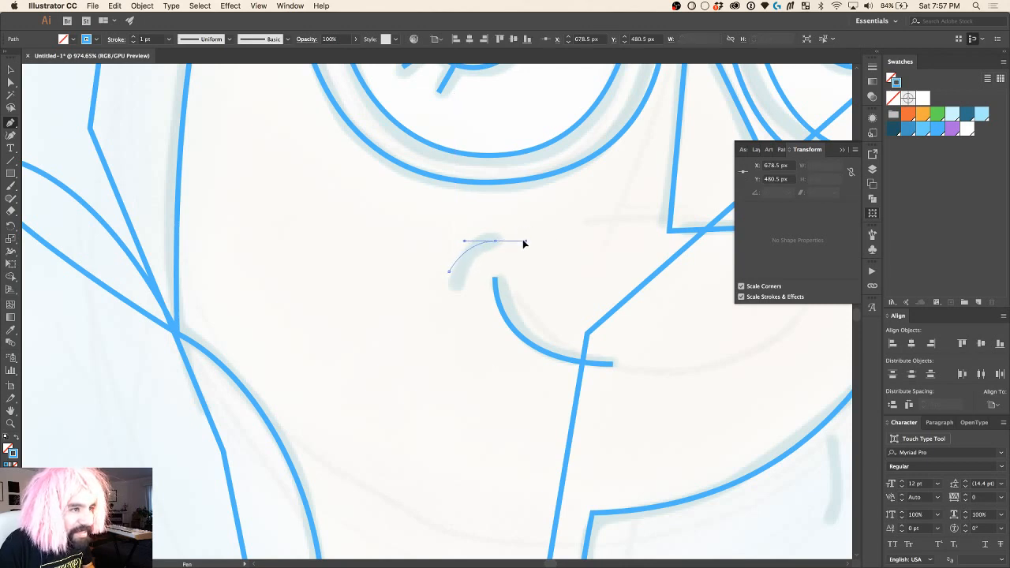
{"action": "key", "text": "shift+c"}
{"action": "left_click_drag", "start_coordinate": [467, 257], "coordinate": [482, 241]}
{"action": "key", "text": "v"}
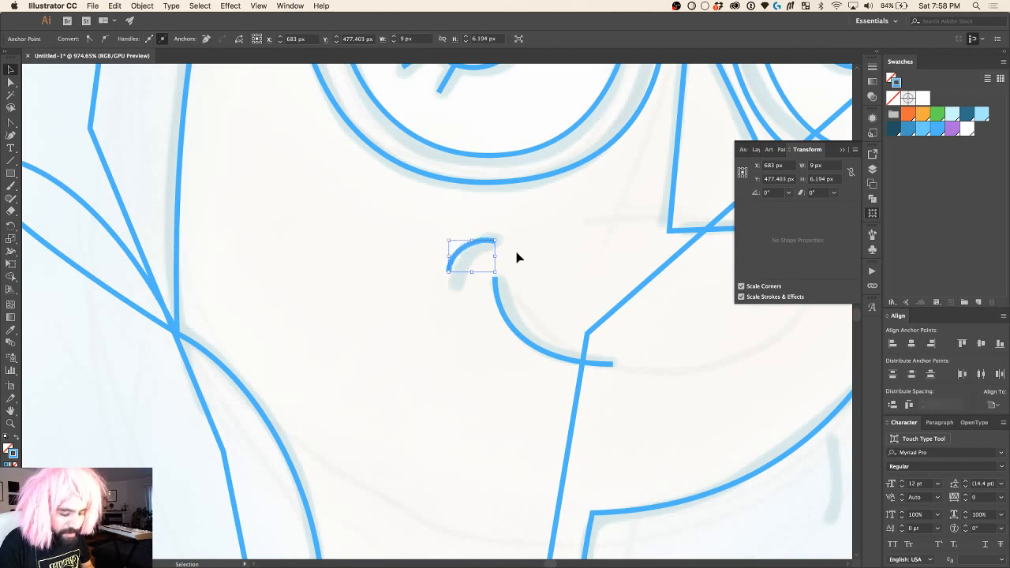
Step: Undo the last handle adjustments of the dimple arc and redo them
{"action": "key", "text": "super+z"}
{"action": "key", "text": "super+z"}
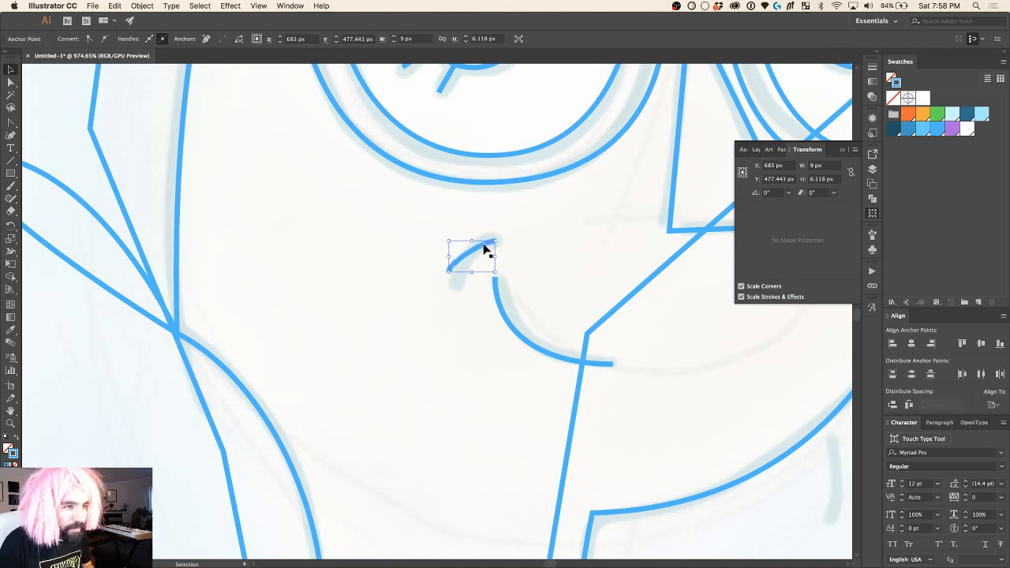
{"action": "key", "text": "super+shift+z"}
{"action": "key", "text": "super+shift+z"}
{"action": "key", "text": "super+shift+z"}
Step: Nudge the dimple arc 1 px right and 1 px down, to X 684 px, Y 478.38 px
{"action": "key", "text": "v"}
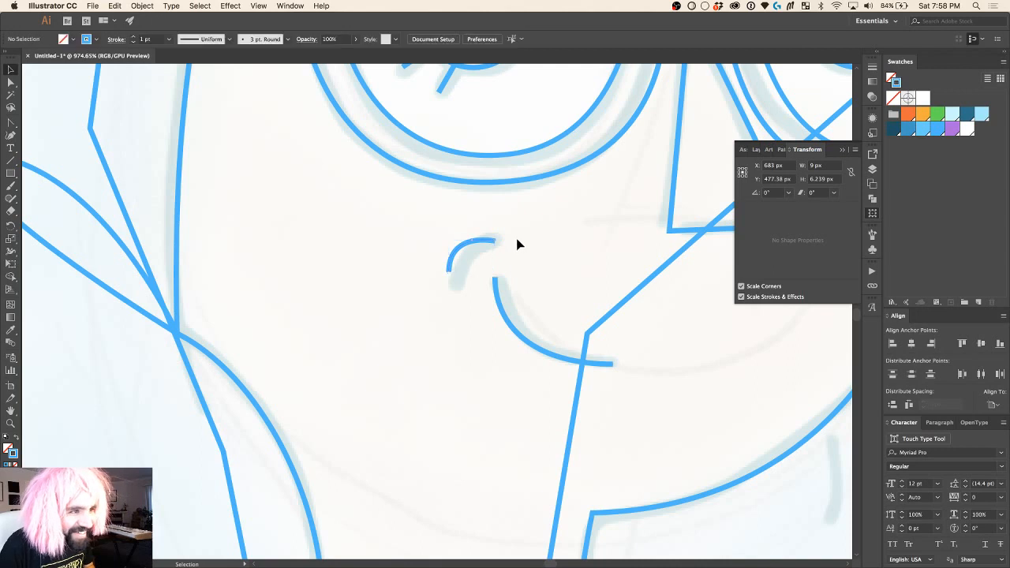
{"action": "key", "text": "Down"}
{"action": "key", "text": "Right"}
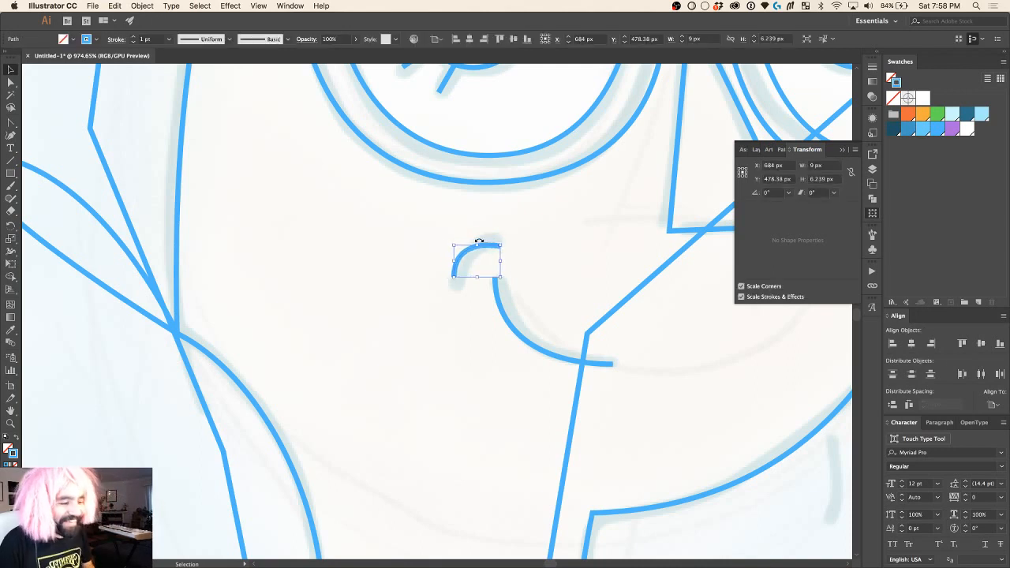
Step: Examine the traced face within the whole sketch and the untraced raised hand and arm on the left
{"action": "scroll", "coordinate": [478, 241], "scroll_direction": "down", "scroll_amount": 3}
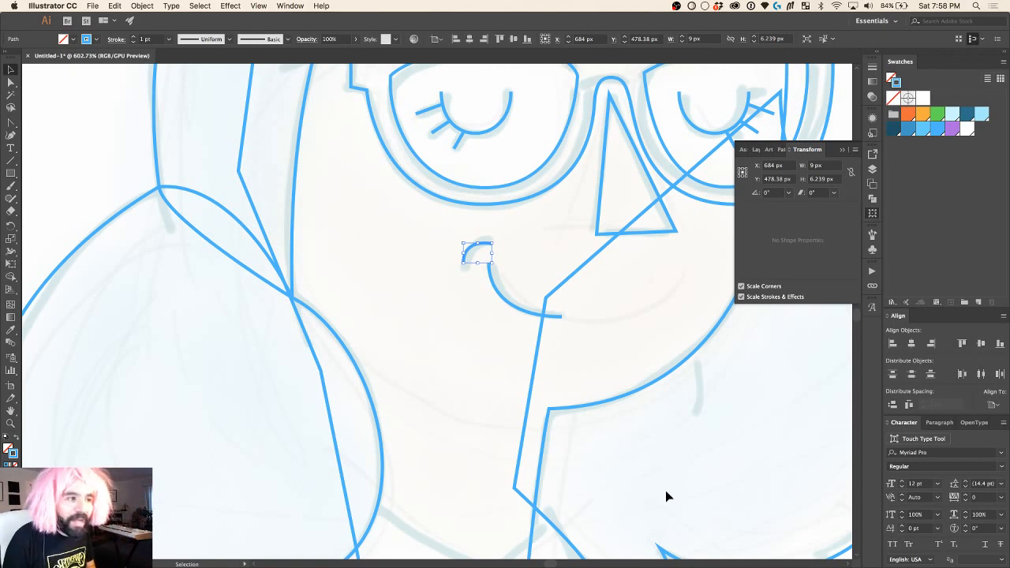
{"action": "scroll", "coordinate": [543, 292], "scroll_direction": "down", "scroll_amount": 10}
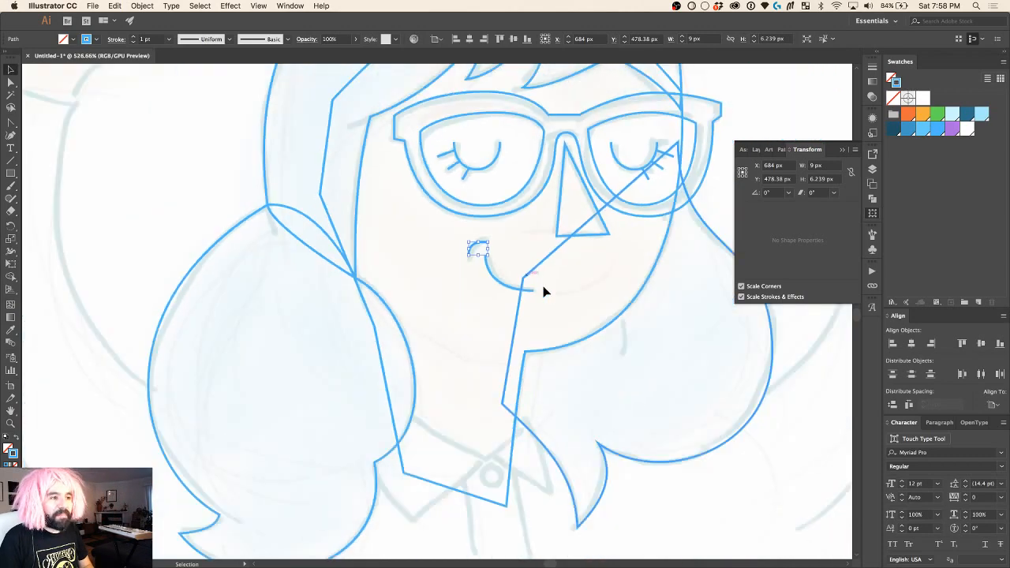
{"action": "scroll", "coordinate": [543, 292], "scroll_direction": "up", "scroll_amount": 5}
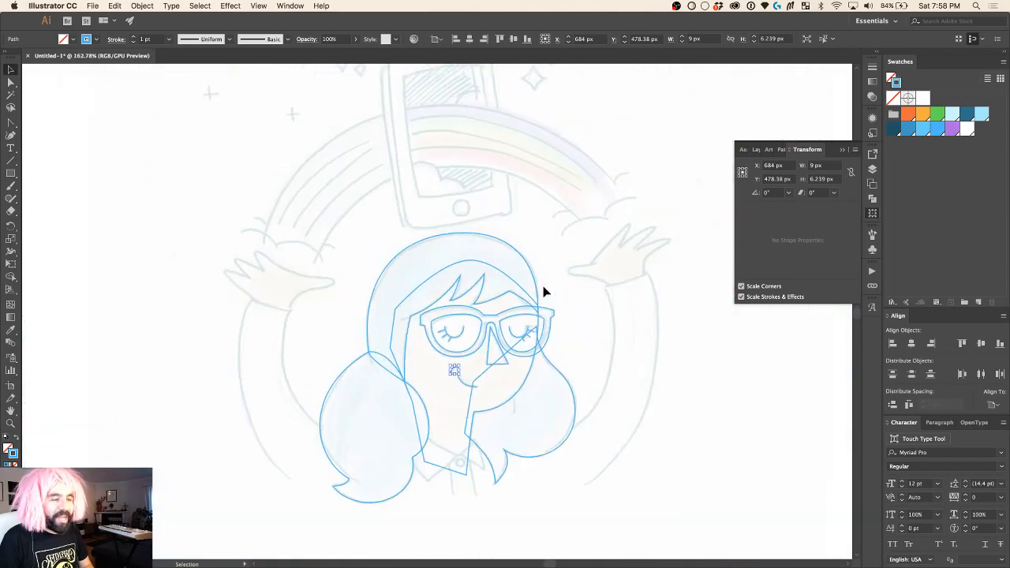
{"action": "scroll", "coordinate": [543, 292], "scroll_direction": "up", "scroll_amount": 1}
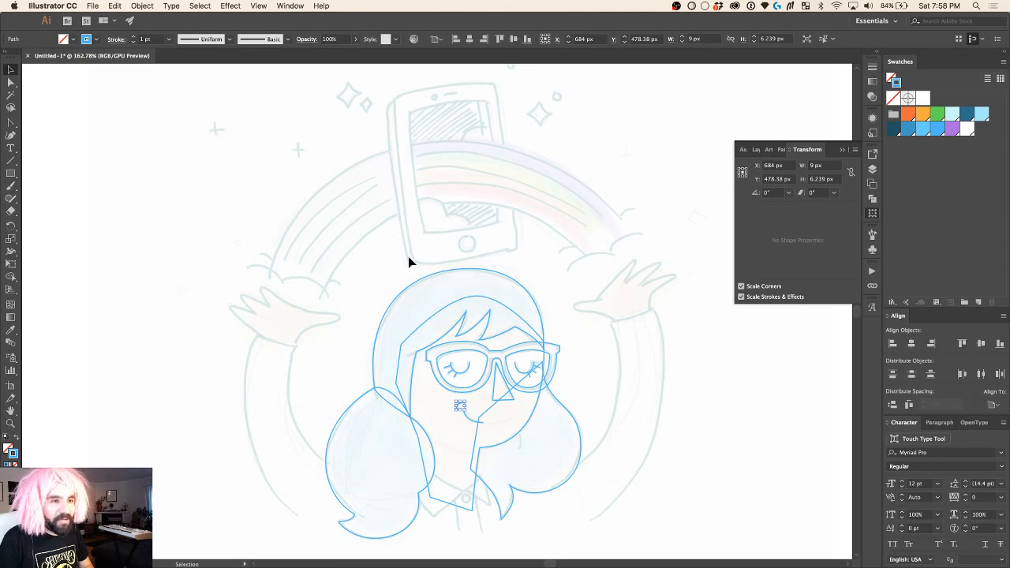
{"action": "scroll", "coordinate": [407, 257], "scroll_direction": "down", "scroll_amount": 1}
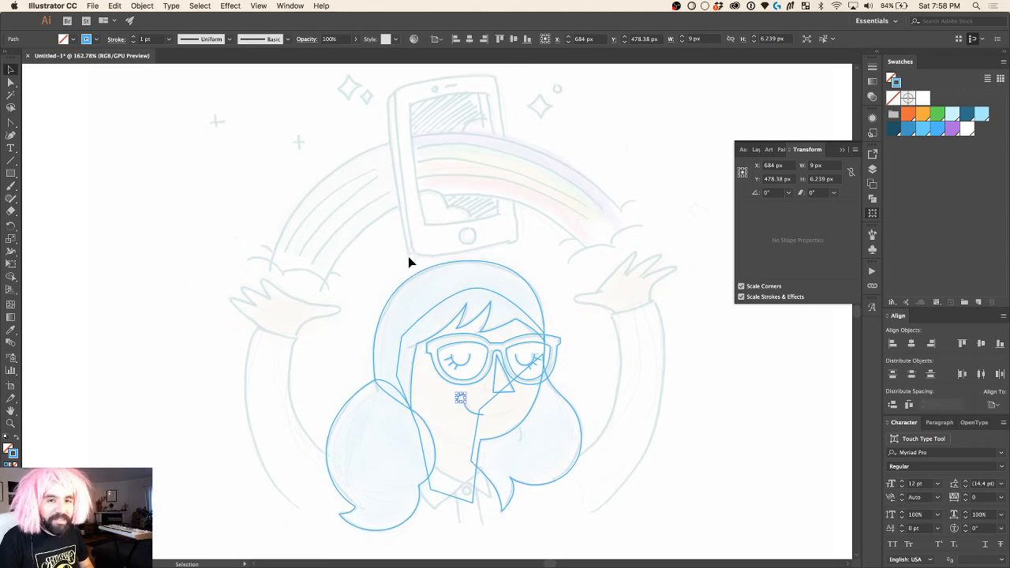
{"action": "scroll", "coordinate": [408, 256], "scroll_direction": "down", "scroll_amount": 2}
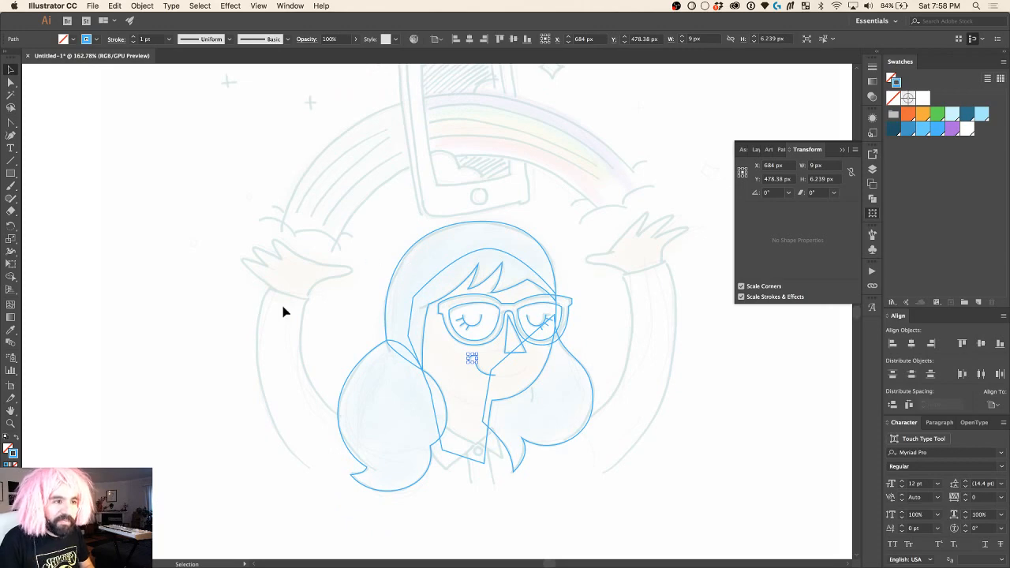
{"action": "scroll", "coordinate": [285, 312], "scroll_direction": "up", "scroll_amount": 5}
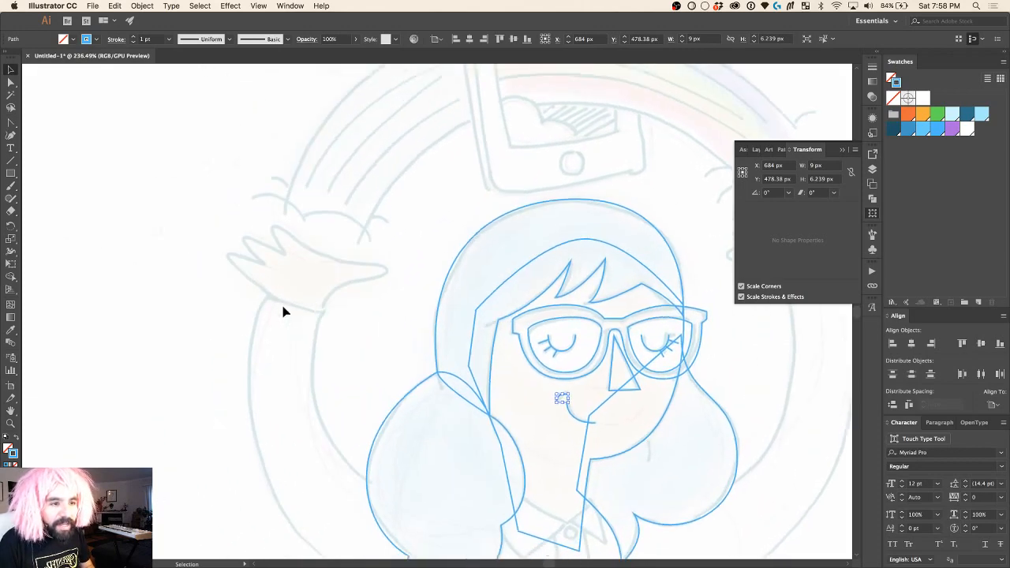
{"action": "scroll", "coordinate": [284, 311], "scroll_direction": "up", "scroll_amount": 1}
{"action": "scroll", "coordinate": [285, 311], "scroll_direction": "left", "scroll_amount": 1}
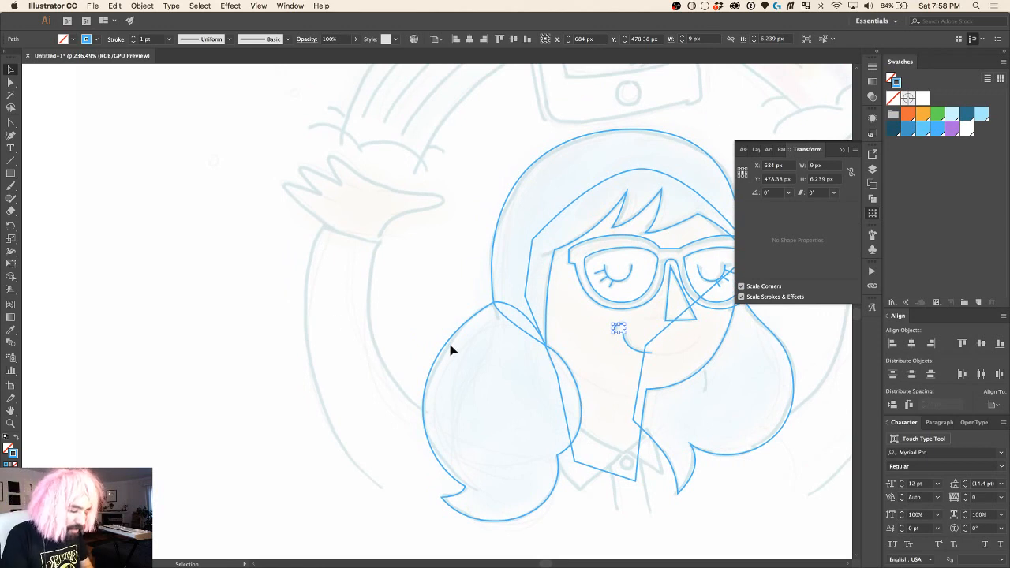
Step: Draw a closed, straight-sided, four-point Pen outline for the raised arm, from the sketched wrist down behind the hair bunch
{"action": "key", "text": "p"}
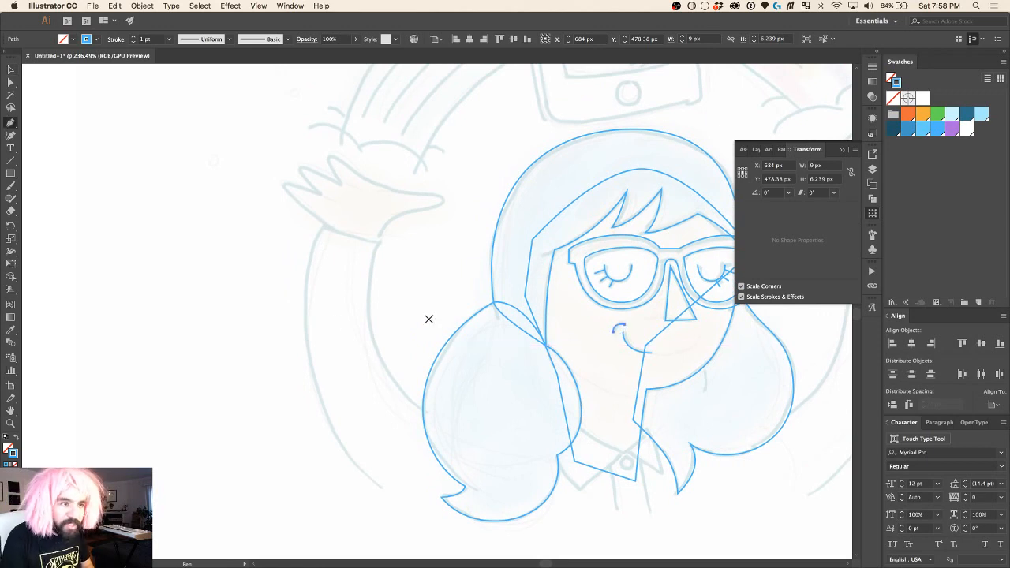
{"action": "left_click", "coordinate": [321, 229]}
{"action": "left_click", "coordinate": [382, 242]}
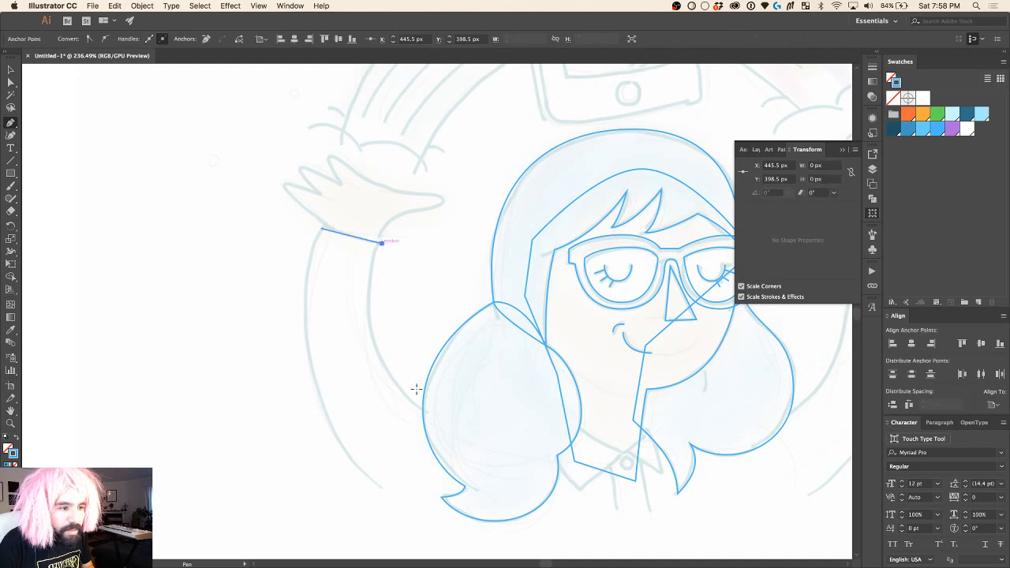
{"action": "left_click", "coordinate": [457, 420]}
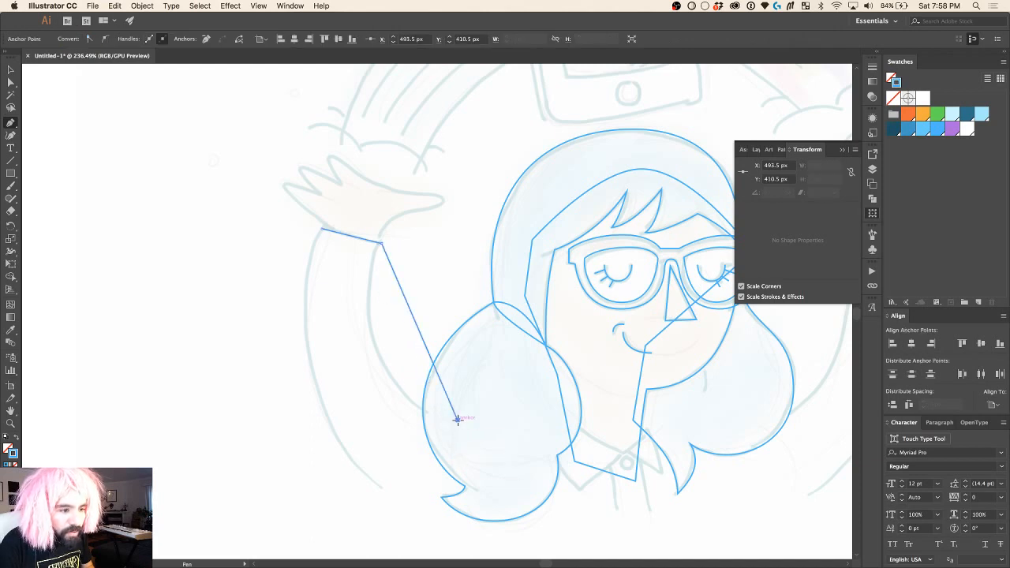
{"action": "left_click", "coordinate": [497, 522]}
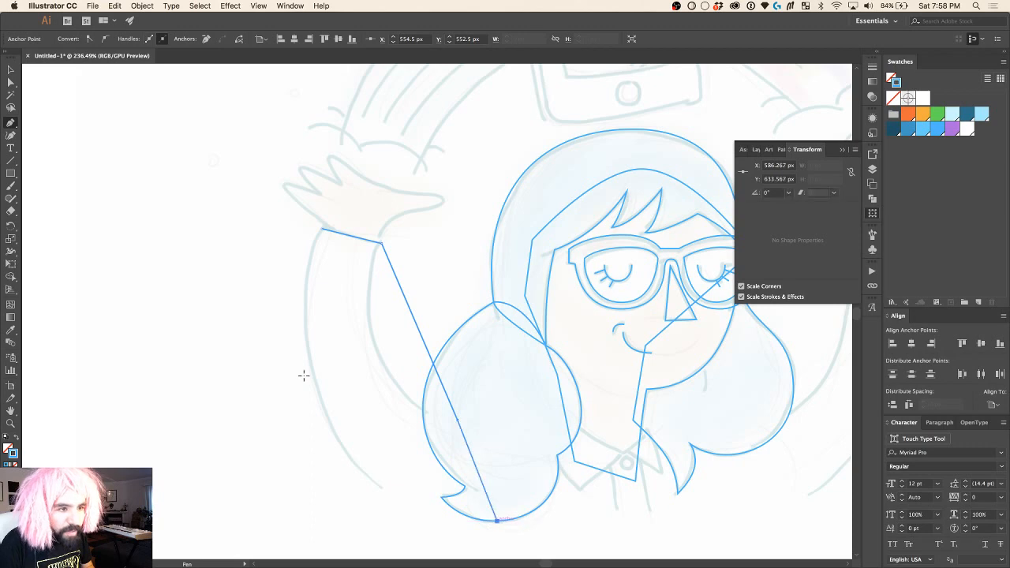
{"action": "left_click", "coordinate": [321, 229]}
{"action": "scroll", "coordinate": [413, 315], "scroll_direction": "down", "scroll_amount": 2}
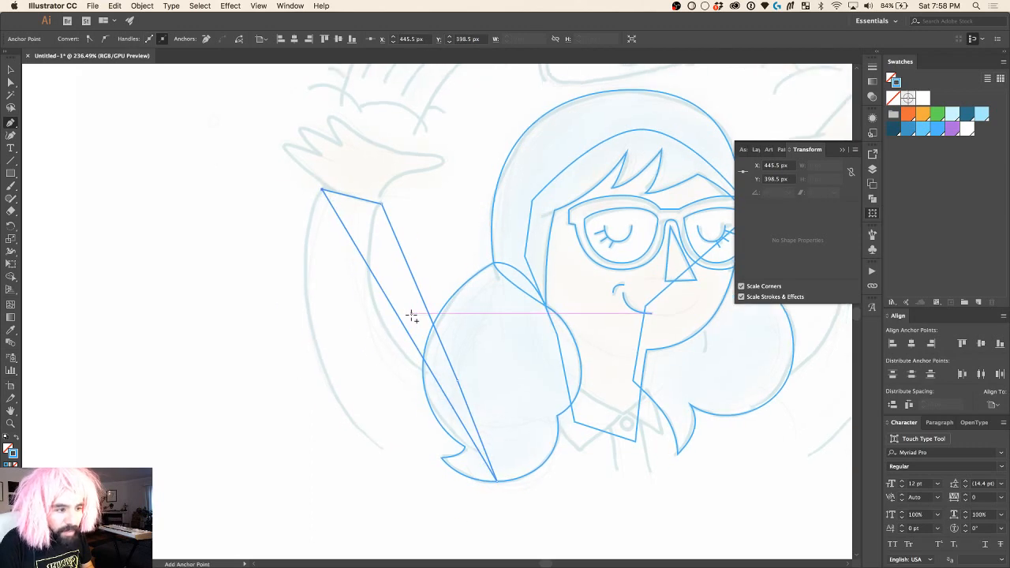
Step: Bend the arm outline's outer and inner edges to follow the sketch, making the shape about 149 px wide and 235 px high
{"action": "key", "text": "shift+c"}
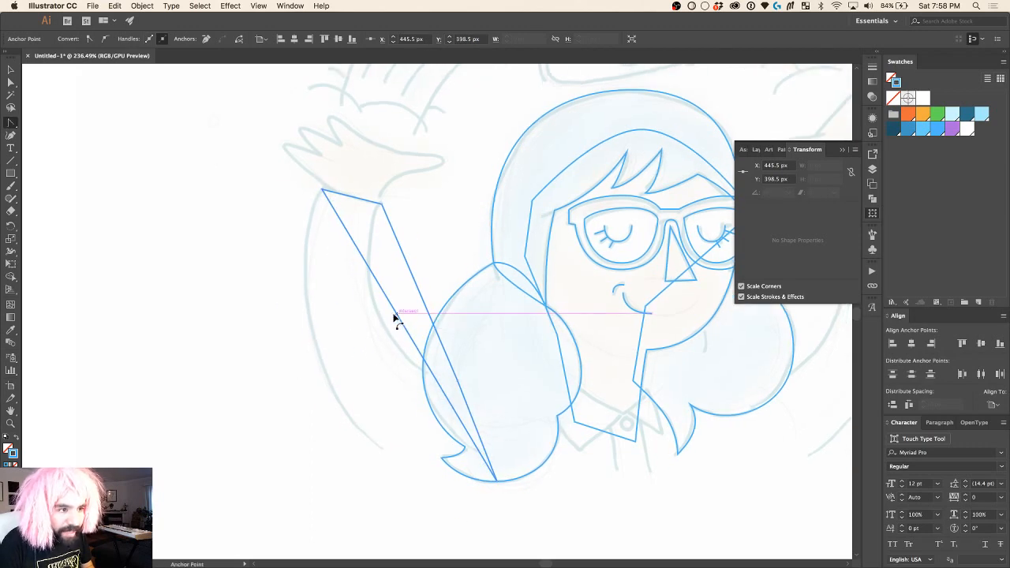
{"action": "left_click_drag", "start_coordinate": [392, 318], "coordinate": [335, 392]}
{"action": "left_click_drag", "start_coordinate": [421, 293], "coordinate": [383, 326]}
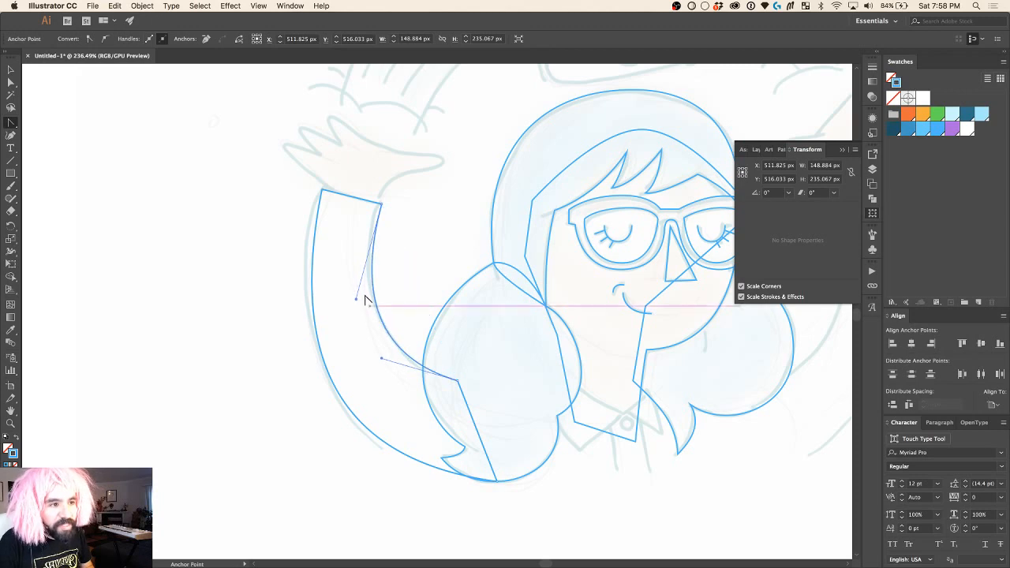
Step: Move the arm's inner wrist corner to X 490.5 px, Y 409.5 px and pull the outer edge's upper handle outward to match the sketch
{"action": "key", "text": "a"}
{"action": "key", "text": "super+shift+a"}
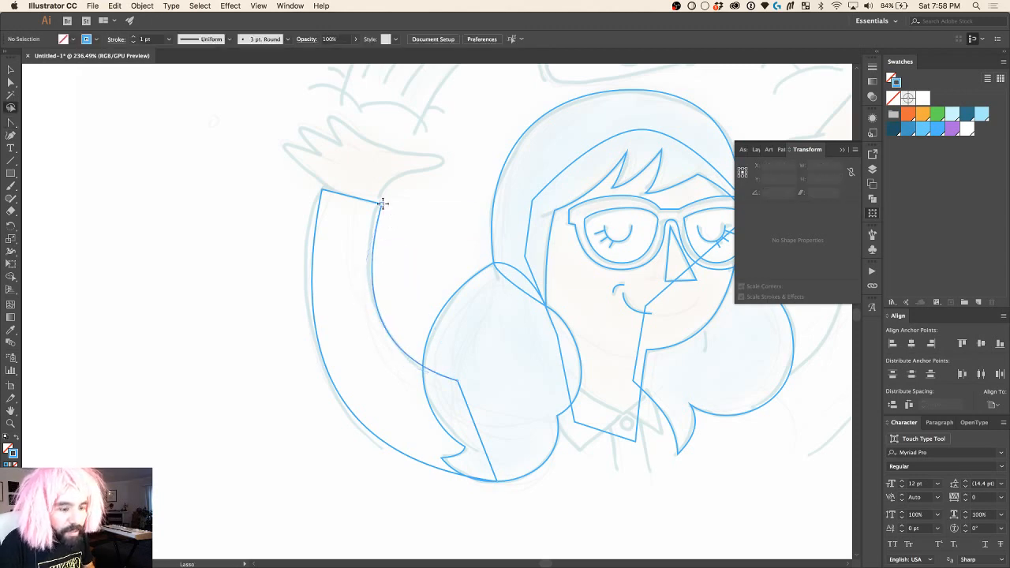
{"action": "left_click", "coordinate": [382, 205]}
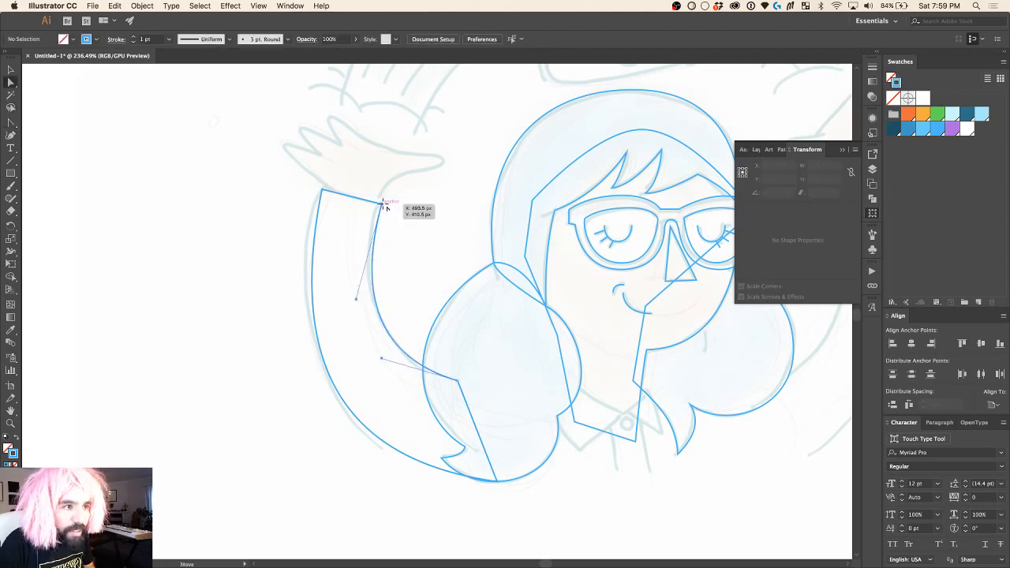
{"action": "left_click_drag", "start_coordinate": [384, 208], "coordinate": [379, 206]}
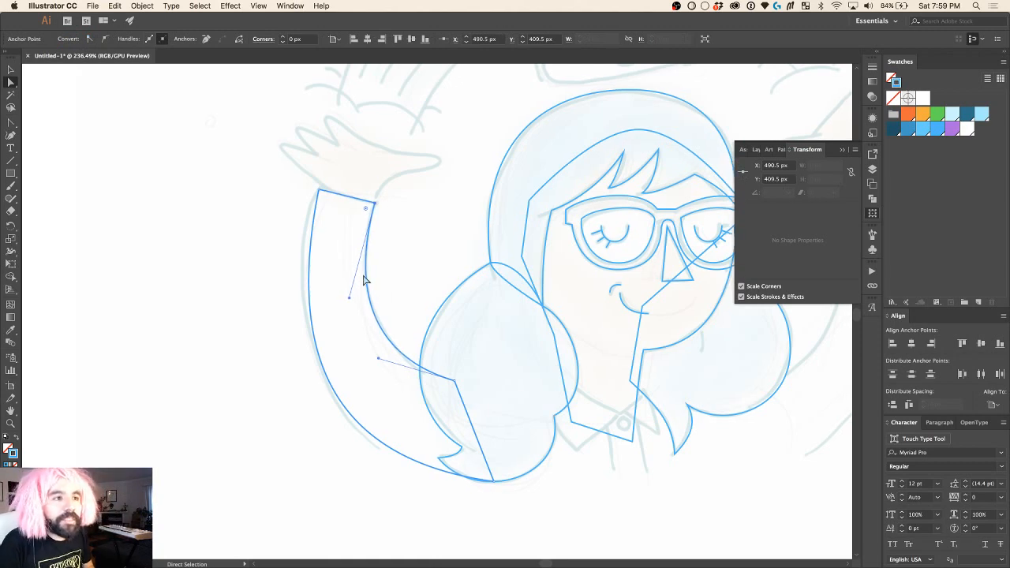
{"action": "left_click", "coordinate": [315, 193]}
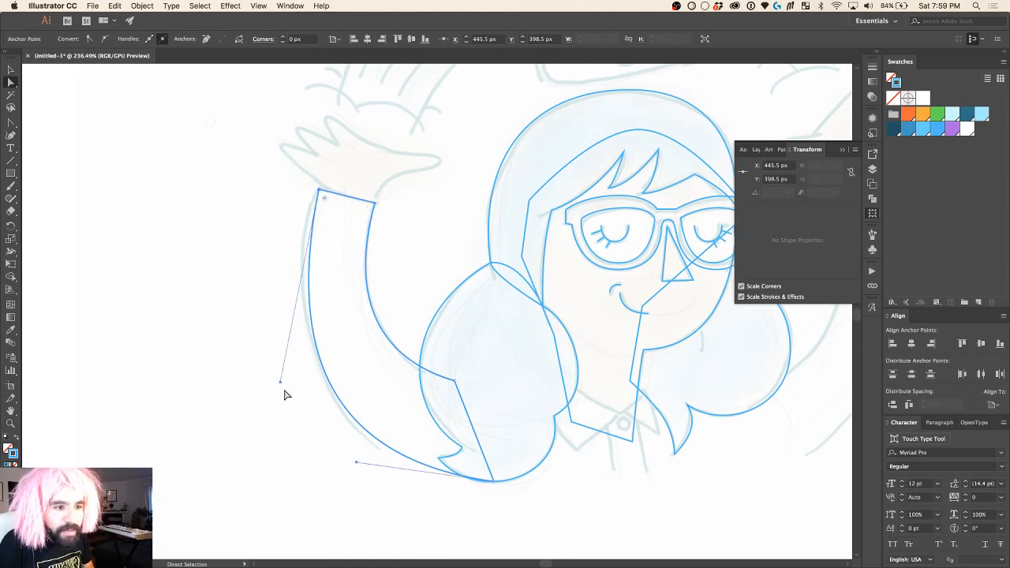
{"action": "left_click_drag", "start_coordinate": [280, 382], "coordinate": [262, 364]}
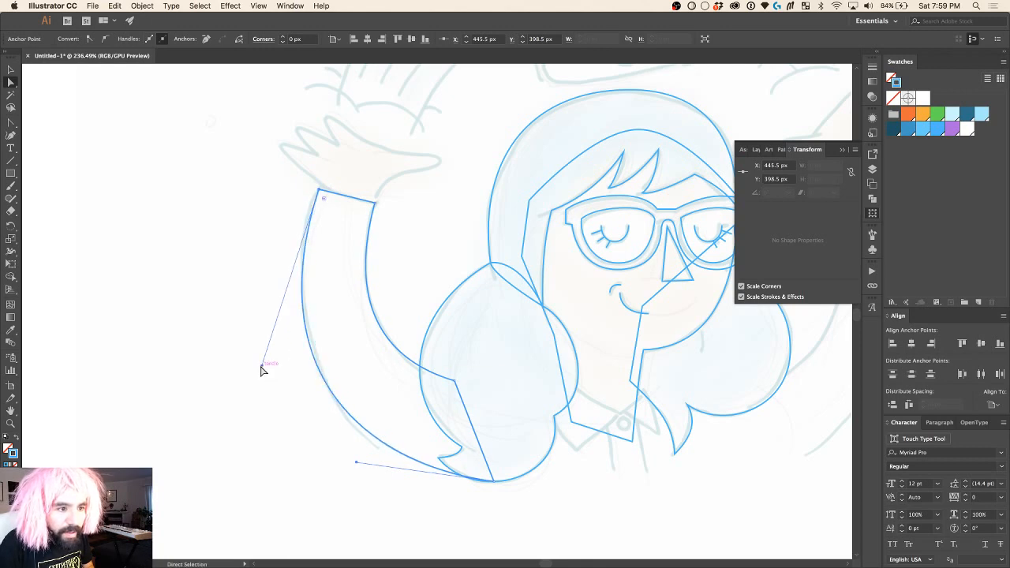
Step: Start the raised hand's outline with the Pen tool at the wrist, X 452.5 px, Y 403.5 px, placing points along the bases of the fingers
{"action": "scroll", "coordinate": [377, 448], "scroll_direction": "up", "scroll_amount": 3}
{"action": "scroll", "coordinate": [377, 448], "scroll_direction": "right", "scroll_amount": 2}
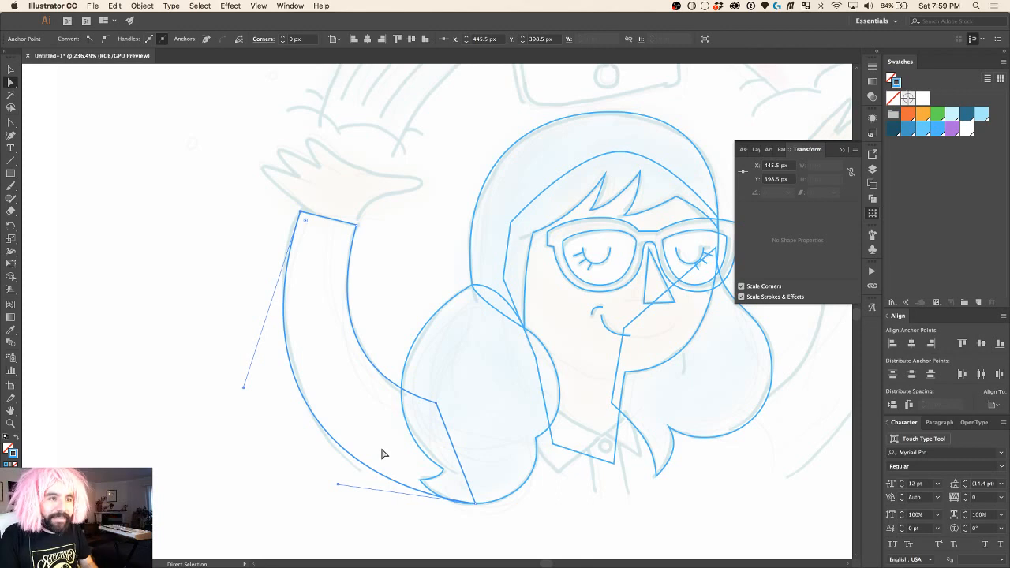
{"action": "scroll", "coordinate": [382, 453], "scroll_direction": "up", "scroll_amount": 5}
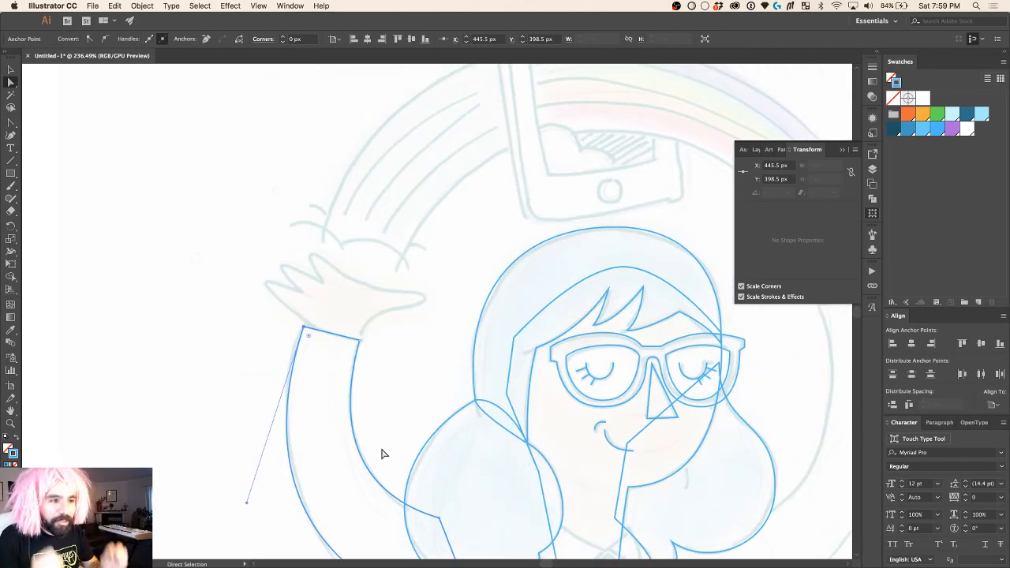
{"action": "left_click", "coordinate": [418, 418]}
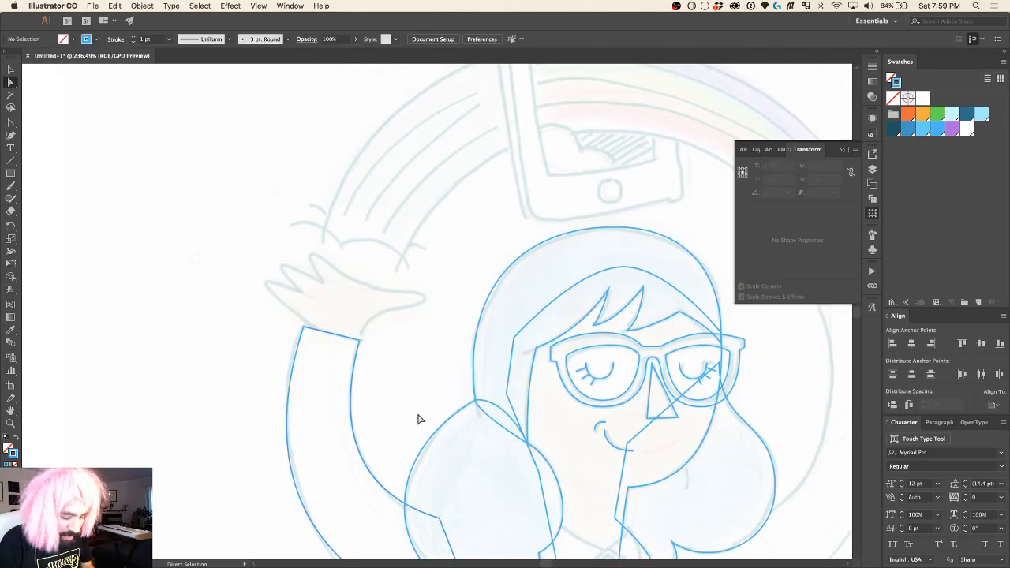
{"action": "key", "text": "p"}
{"action": "scroll", "coordinate": [311, 332], "scroll_direction": "up", "scroll_amount": 3}
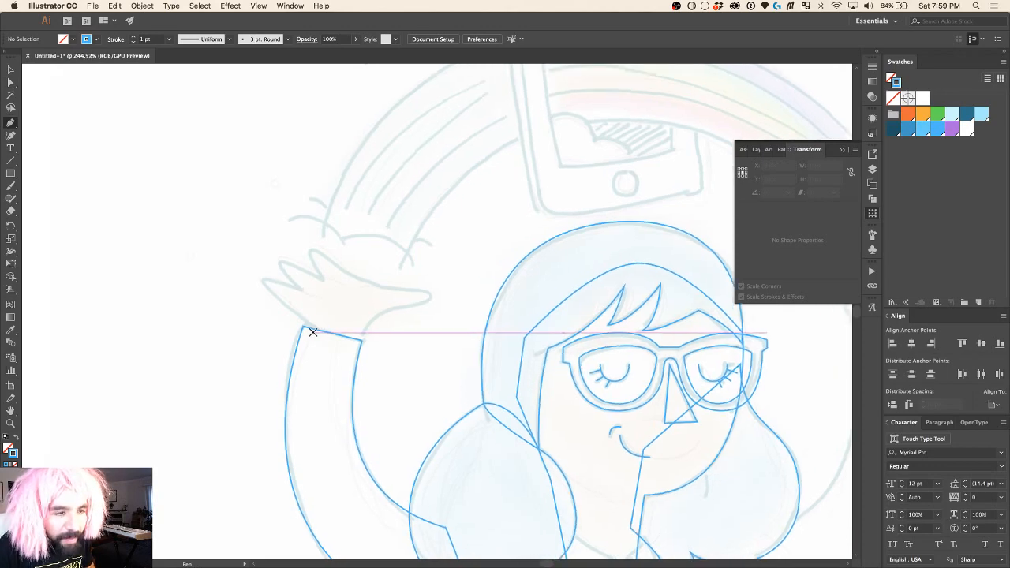
{"action": "left_click", "coordinate": [347, 341]}
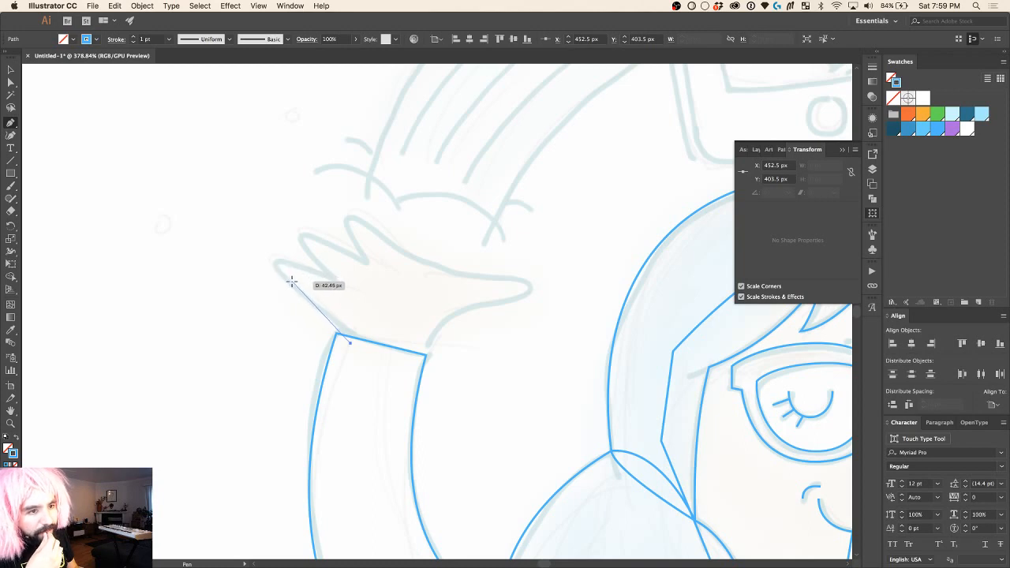
{"action": "left_click", "coordinate": [291, 281]}
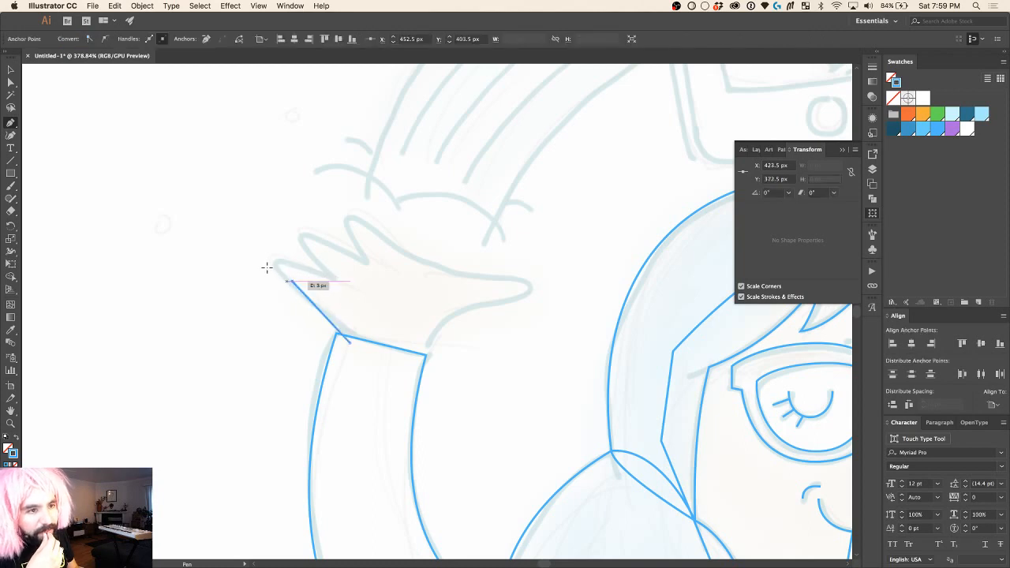
{"action": "left_click", "coordinate": [333, 276]}
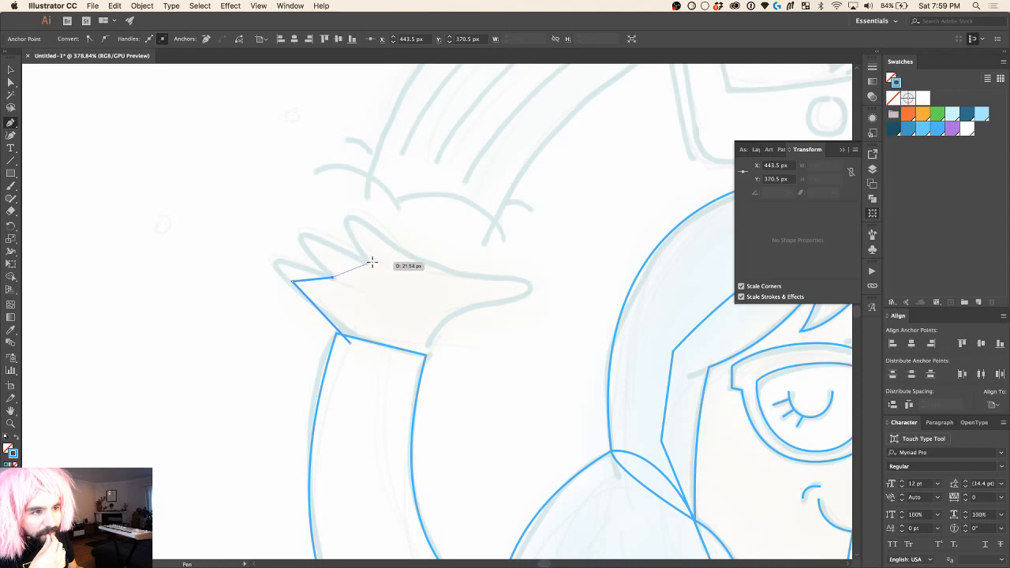
{"action": "left_click", "coordinate": [365, 261]}
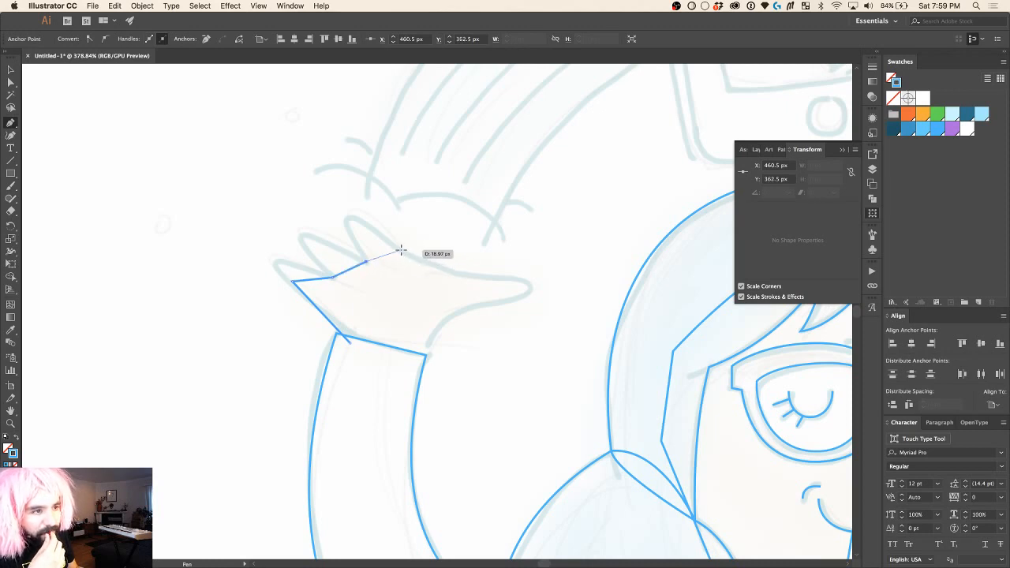
{"action": "left_click", "coordinate": [400, 249]}
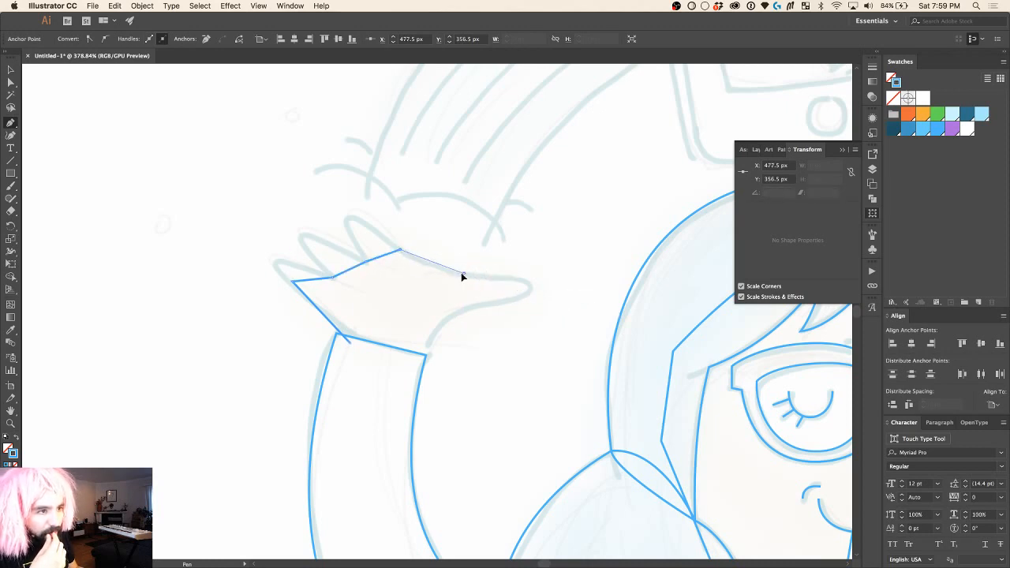
Step: Continue the hand outline around the thumb with curved points and close it along the wrist
{"action": "left_click_drag", "start_coordinate": [463, 273], "coordinate": [483, 275]}
{"action": "left_click", "coordinate": [506, 300]}
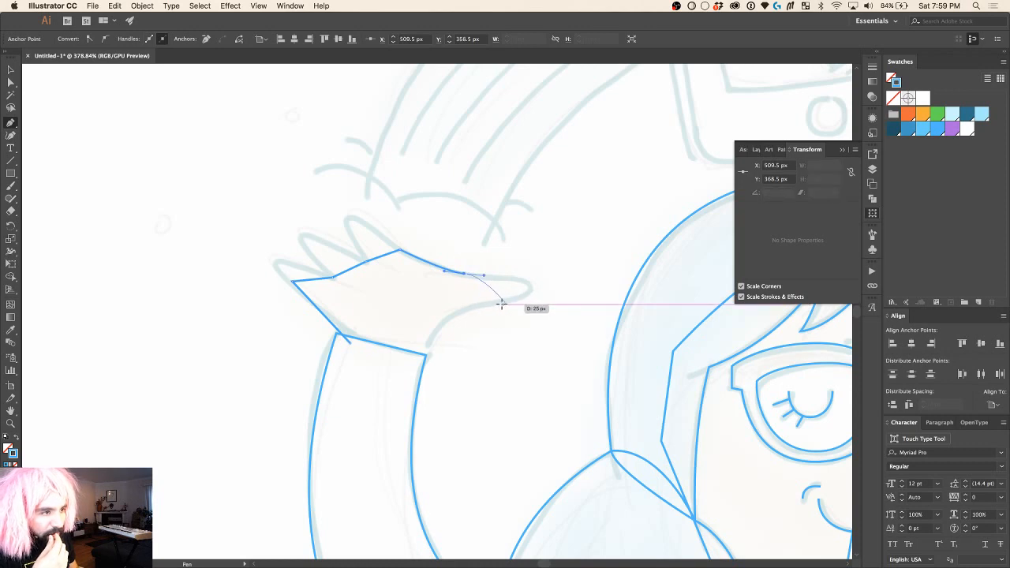
{"action": "left_click_drag", "start_coordinate": [499, 306], "coordinate": [485, 307]}
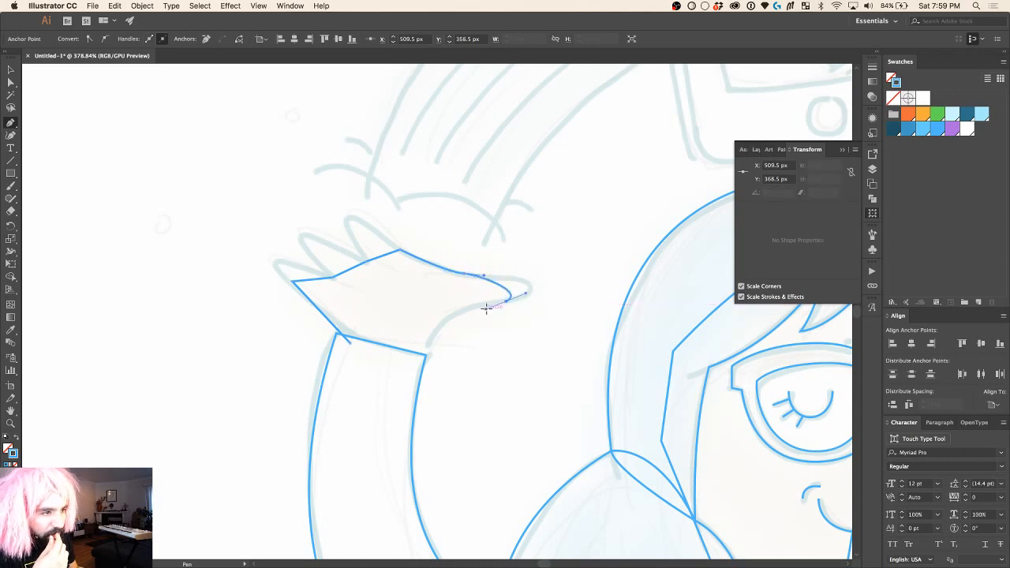
{"action": "left_click", "coordinate": [420, 354]}
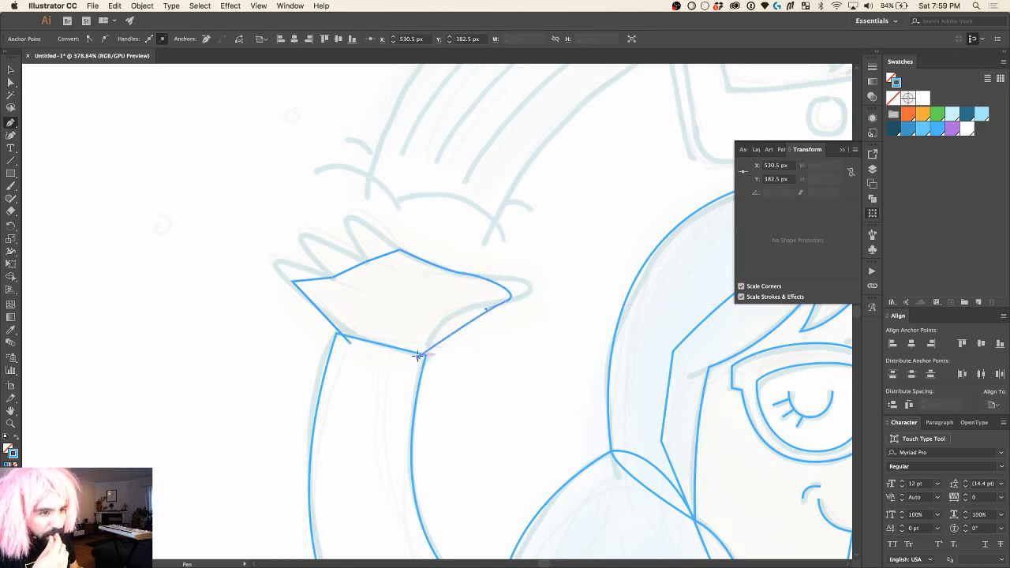
{"action": "left_click", "coordinate": [351, 343]}
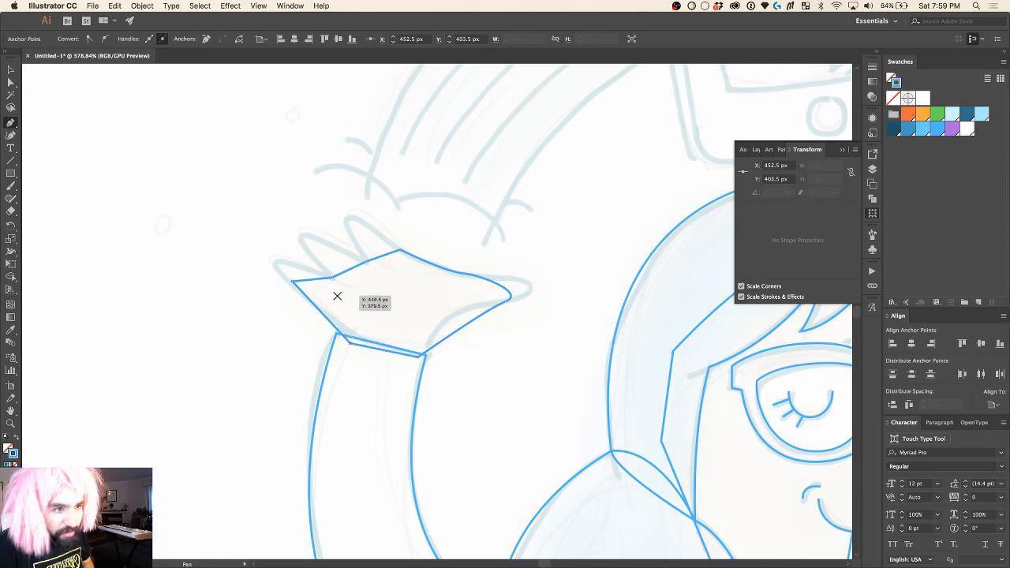
Step: Bend the hand outline's outermost straight segment outward into a rounded finger that follows the sketch
{"action": "key", "text": "shift+c"}
{"action": "left_click_drag", "start_coordinate": [318, 281], "coordinate": [288, 263]}
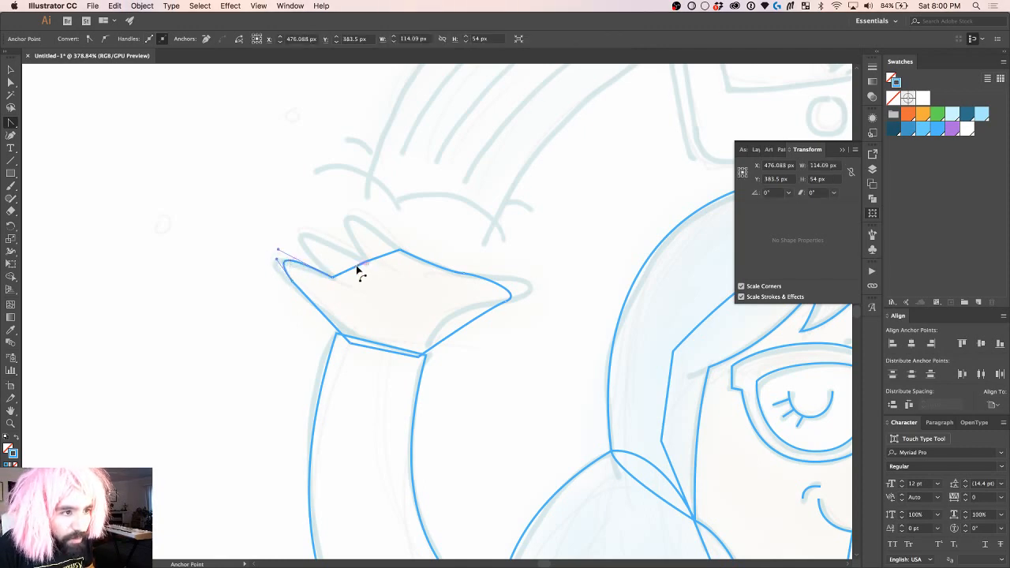
Step: Shape the middle and top fingers of the raised left-side hand by pulling its path segments out to the sketched fingertips
{"action": "left_click_drag", "start_coordinate": [357, 271], "coordinate": [310, 238]}
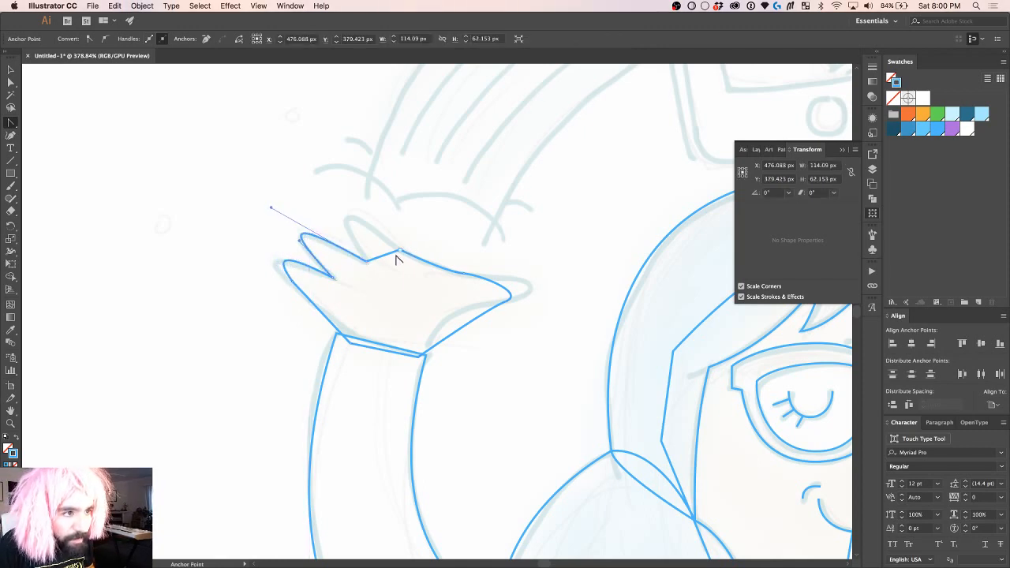
{"action": "left_click_drag", "start_coordinate": [387, 257], "coordinate": [349, 219]}
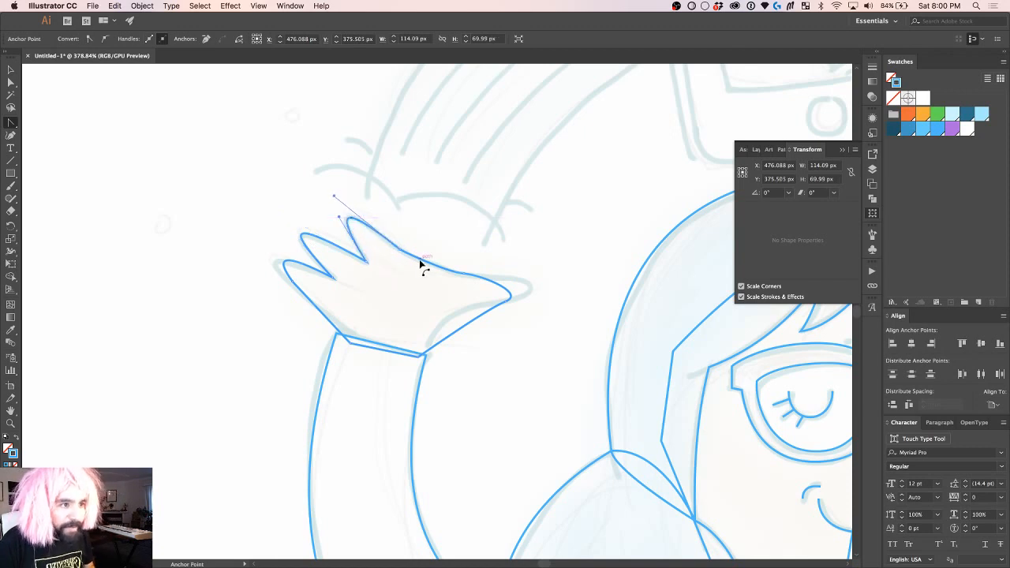
{"action": "mouse_move", "coordinate": [420, 265]}
{"action": "left_mouse_down"}
{"action": "mouse_move", "coordinate": [354, 226]}
{"action": "mouse_move", "coordinate": [409, 251]}
{"action": "left_mouse_up"}
{"action": "key", "text": "a"}
{"action": "key", "text": "shift+c"}
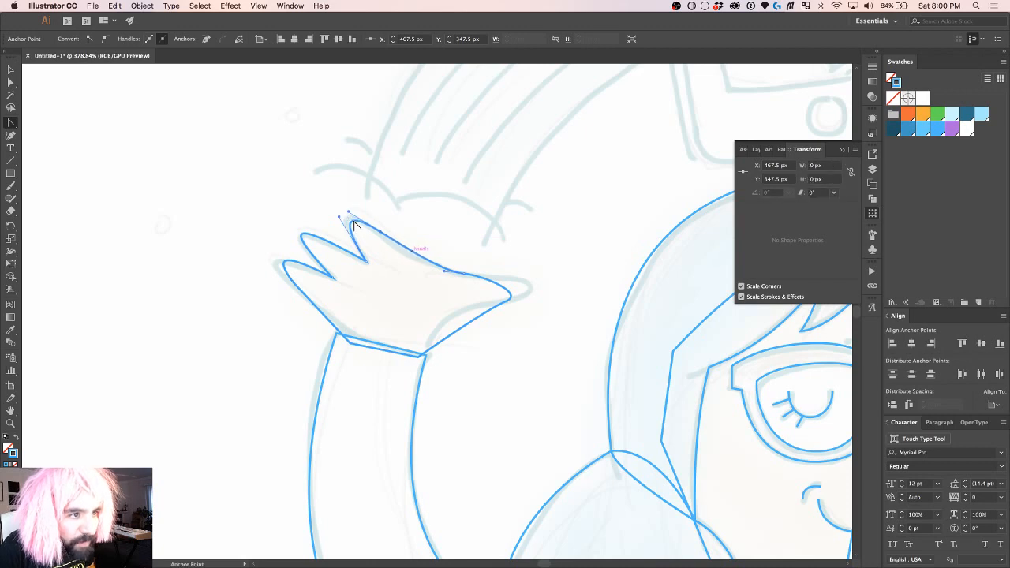
{"action": "left_click_drag", "start_coordinate": [340, 215], "coordinate": [332, 209]}
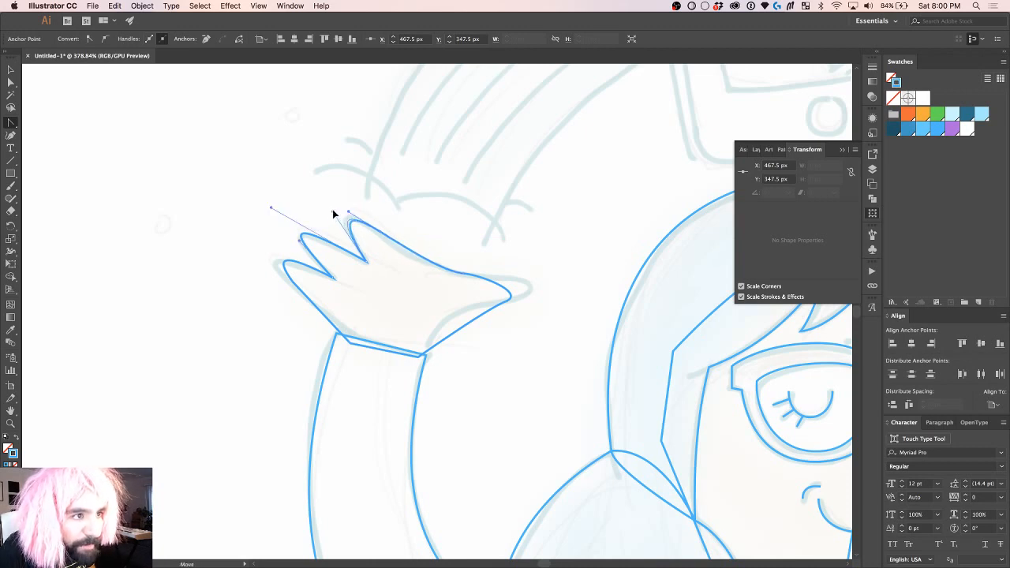
{"action": "key", "text": "a"}
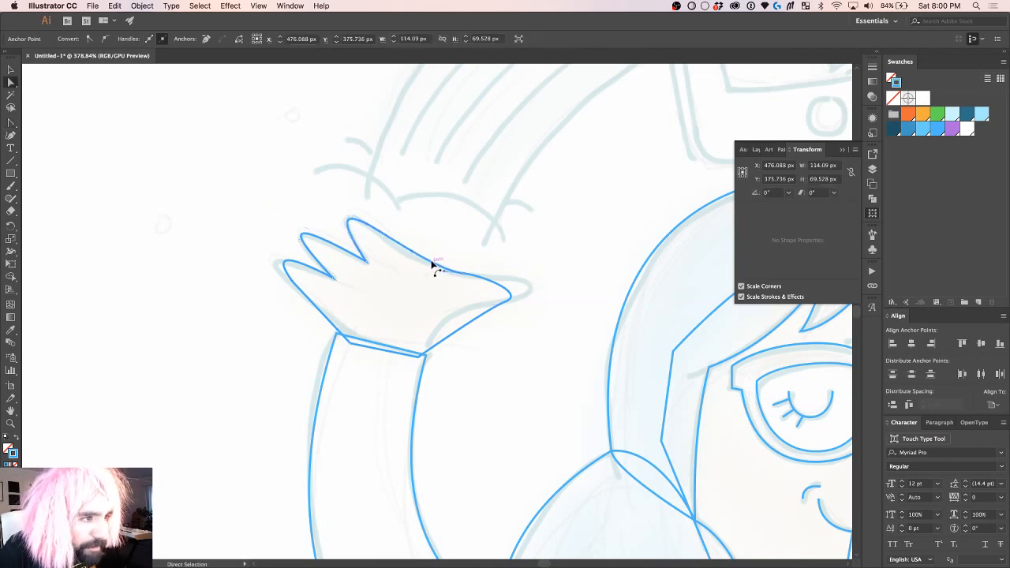
Step: Curve the thumb's underside, extend its tip towards the sketch, and bend the palm edge running down to the wrist
{"action": "left_click_drag", "start_coordinate": [466, 281], "coordinate": [460, 302]}
{"action": "left_click", "coordinate": [524, 295]}
{"action": "key", "text": "shift+c"}
{"action": "left_click_drag", "start_coordinate": [418, 356], "coordinate": [435, 319]}
{"action": "key", "text": "a"}
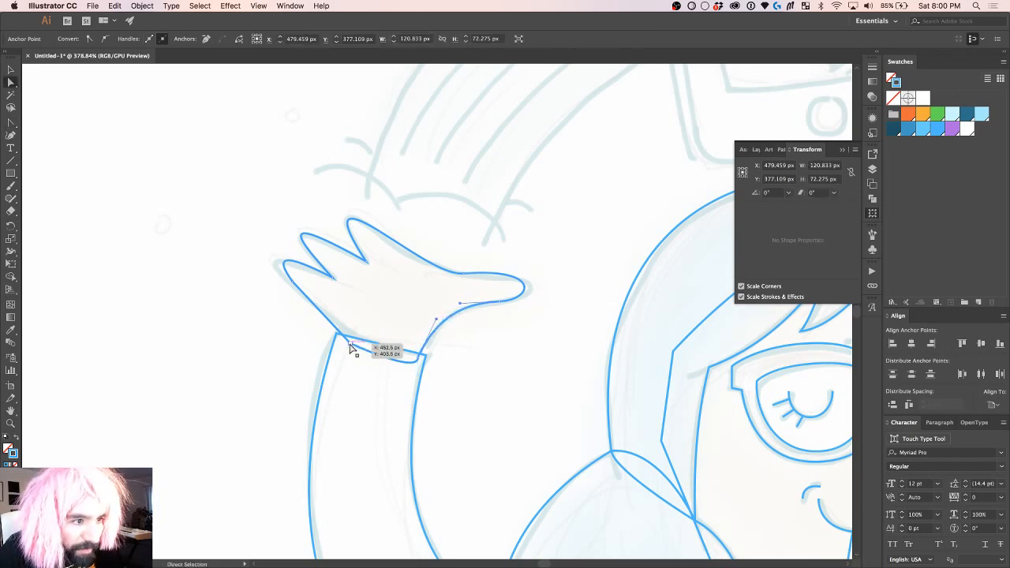
Step: Curve the hand's outer edge above the wrist and round the lowest finger outward to follow the sketch
{"action": "left_click", "coordinate": [350, 344]}
{"action": "key", "text": "shift+c"}
{"action": "left_click_drag", "start_coordinate": [342, 338], "coordinate": [344, 323]}
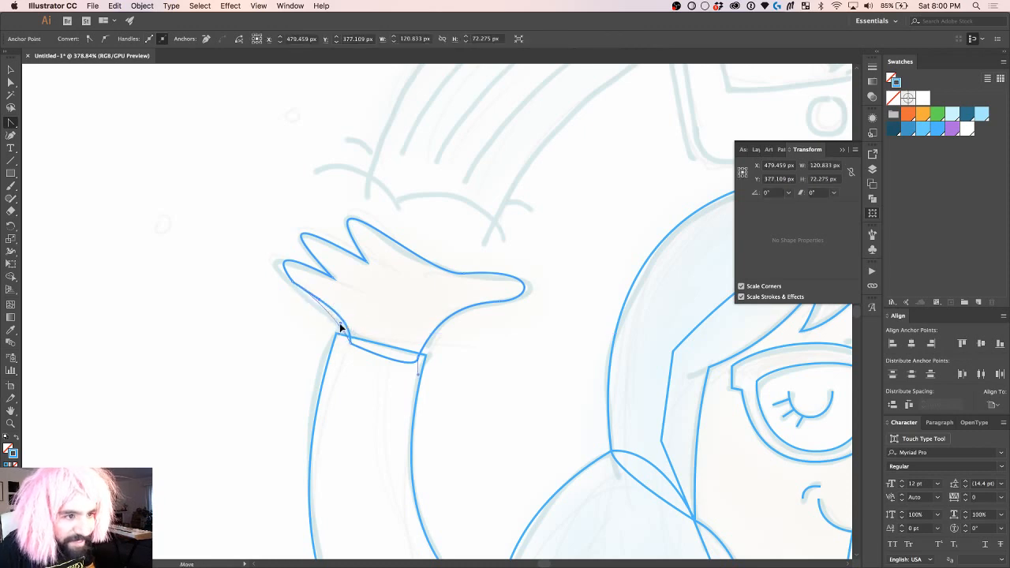
{"action": "scroll", "coordinate": [309, 293], "scroll_direction": "up", "scroll_amount": 1}
{"action": "left_click_drag", "start_coordinate": [310, 293], "coordinate": [266, 261]}
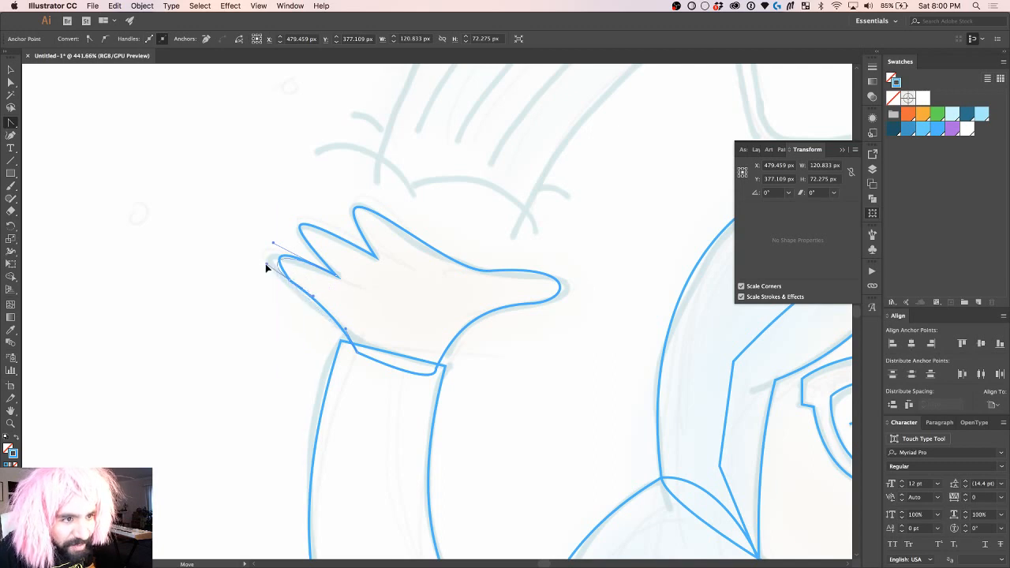
{"action": "key", "text": "a"}
{"action": "left_click", "coordinate": [292, 287]}
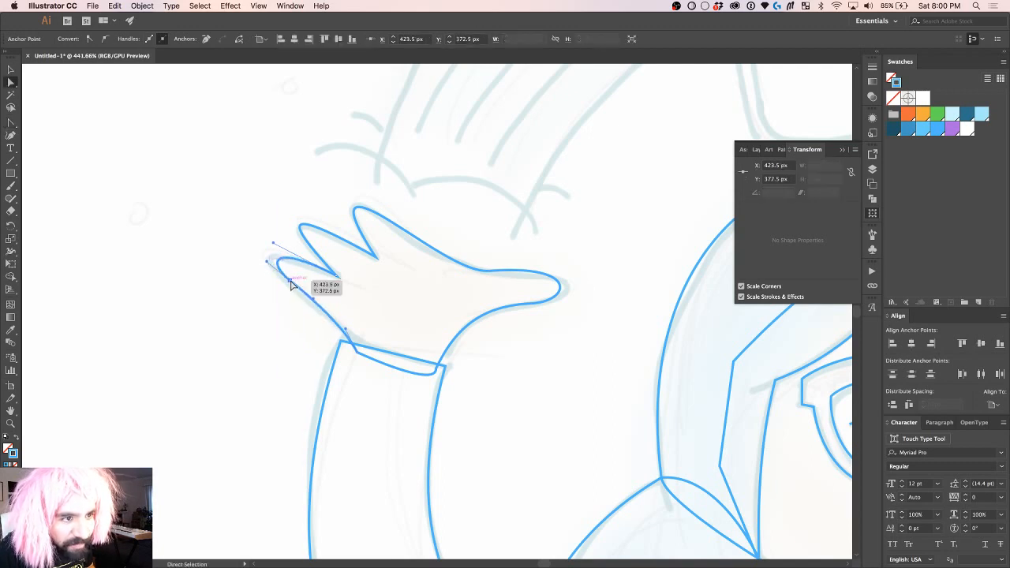
{"action": "key", "text": "Left"}
{"action": "key", "text": "Left"}
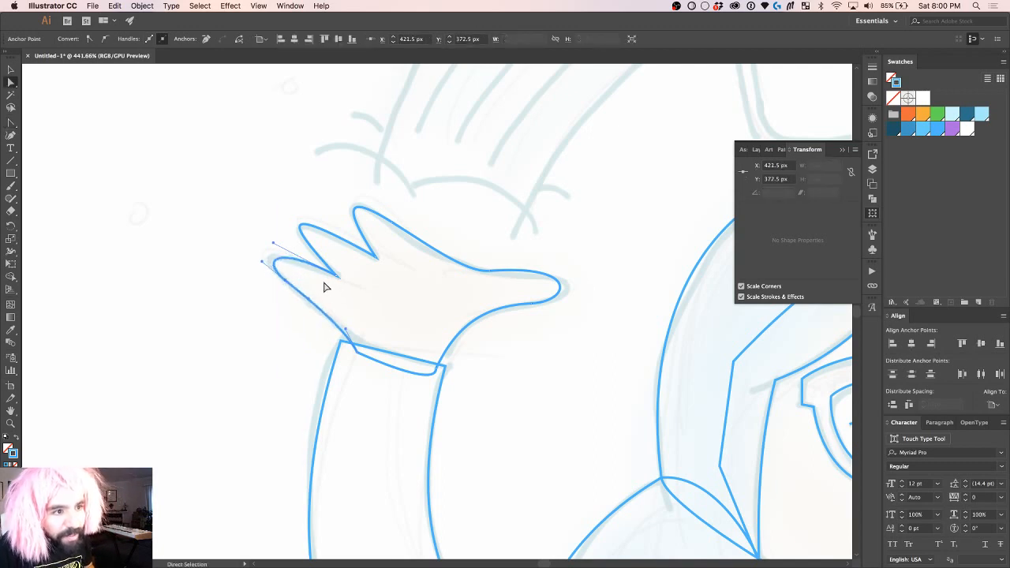
{"action": "key", "text": "Right"}
{"action": "key", "text": "Right"}
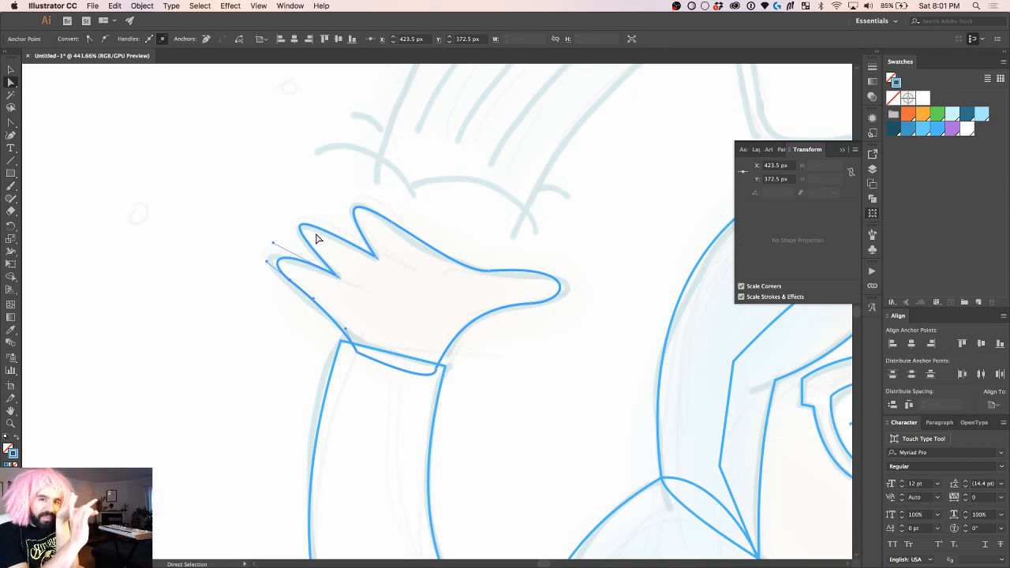
{"action": "key", "text": "v"}
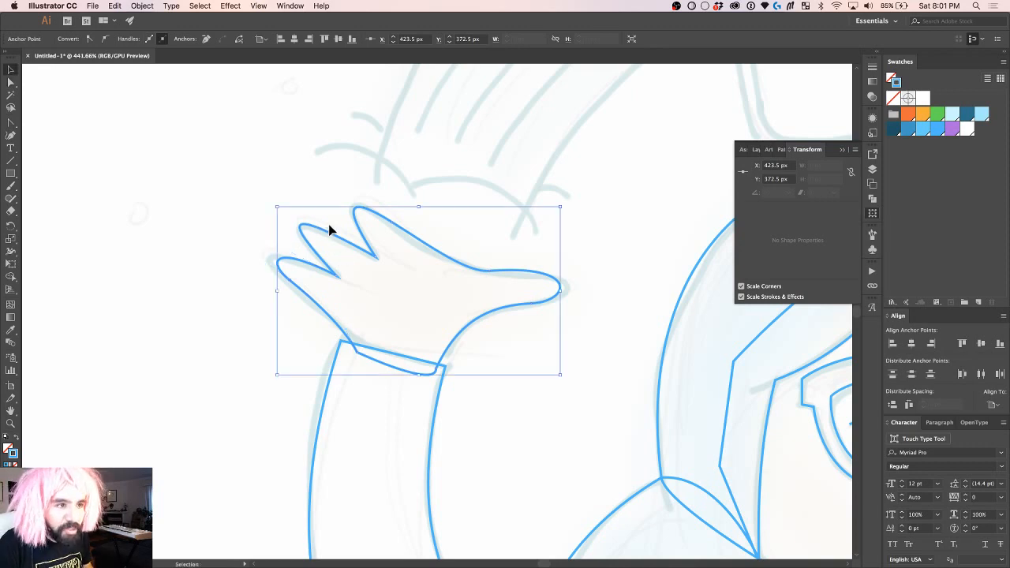
{"action": "left_click_drag", "start_coordinate": [331, 237], "coordinate": [449, 251]}
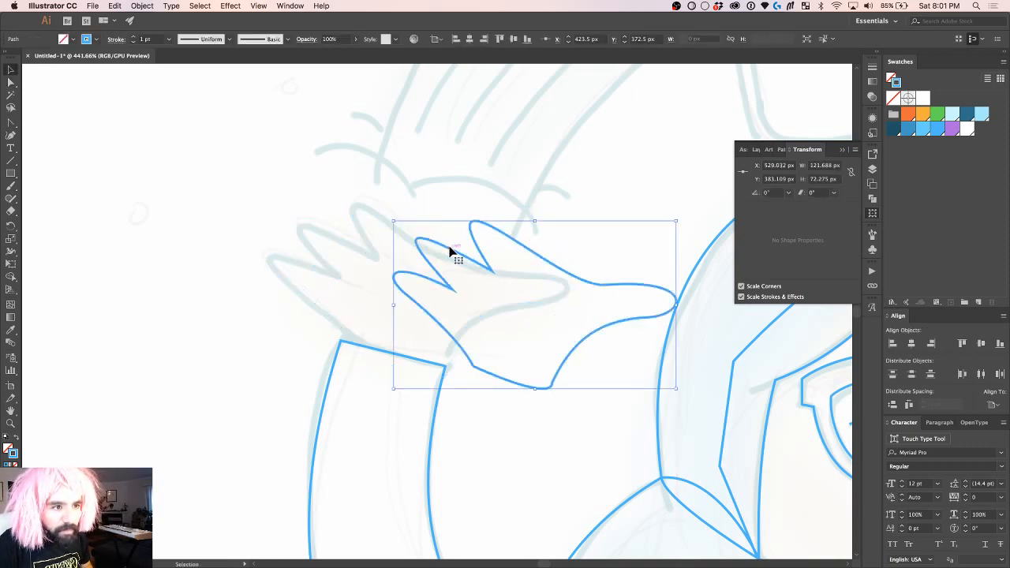
{"action": "key", "text": "super+z"}
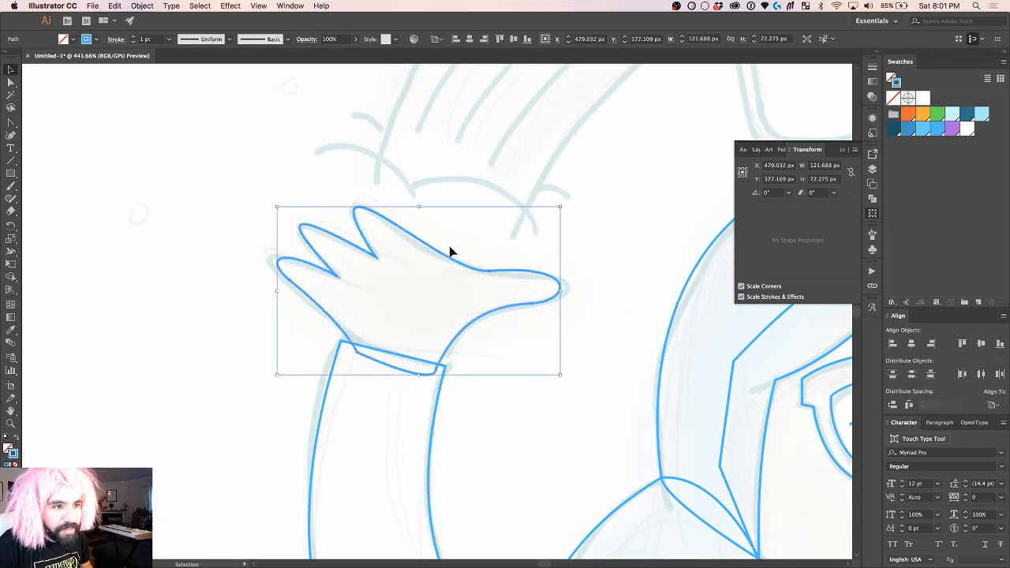
Step: Refine the curves of the middle and top fingers by adjusting their direction handles to match the sketch
{"action": "key", "text": "a"}
{"action": "left_click", "coordinate": [376, 264]}
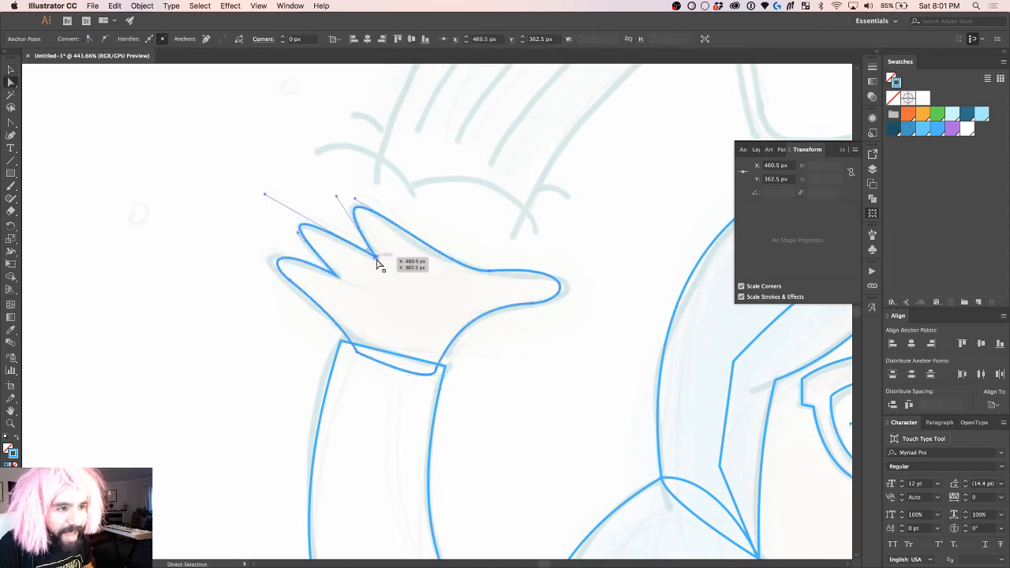
{"action": "left_click", "coordinate": [300, 235]}
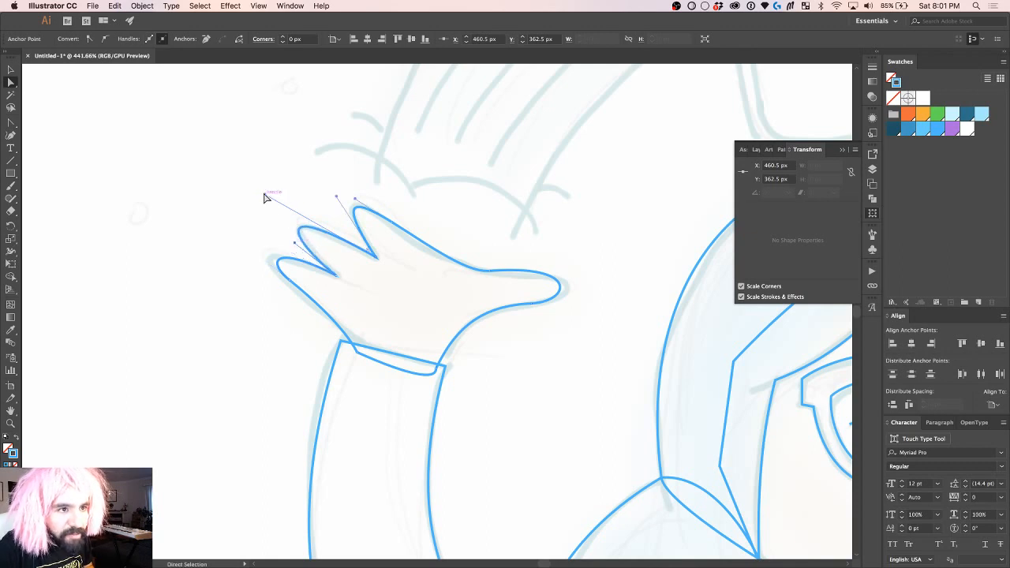
{"action": "left_click_drag", "start_coordinate": [264, 195], "coordinate": [271, 192]}
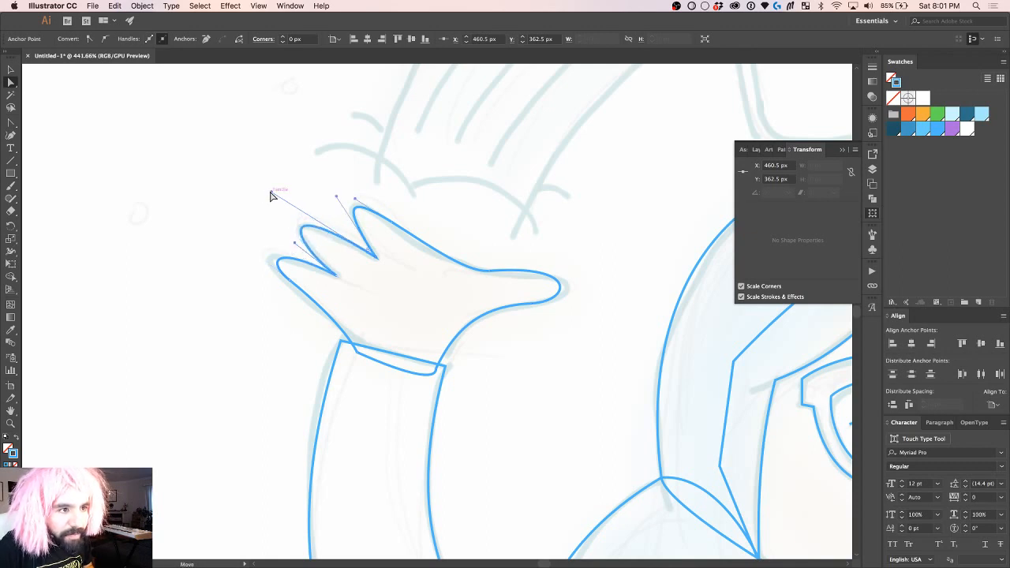
{"action": "left_click", "coordinate": [394, 221]}
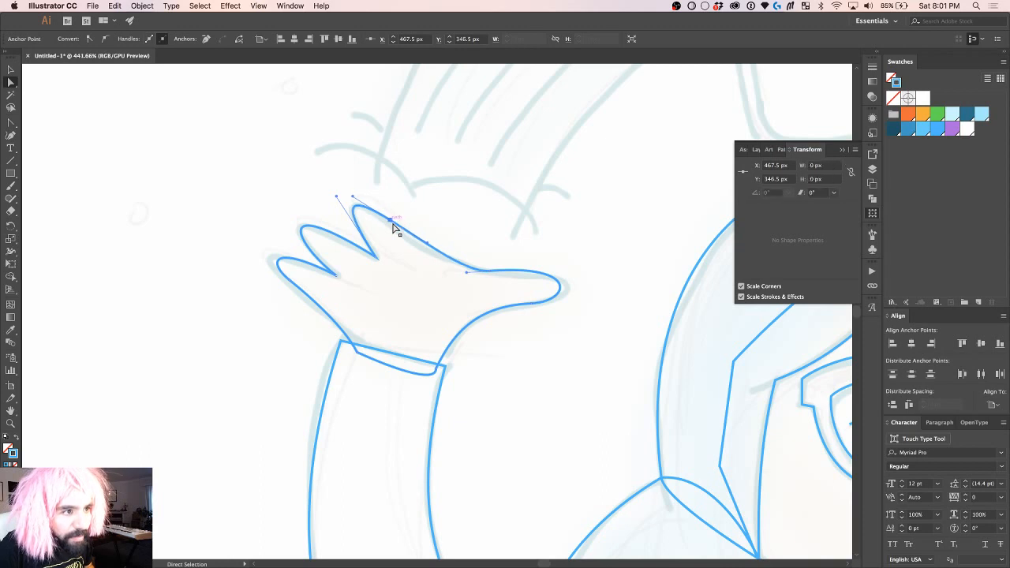
{"action": "left_click", "coordinate": [422, 247]}
{"action": "left_click_drag", "start_coordinate": [426, 243], "coordinate": [426, 253]}
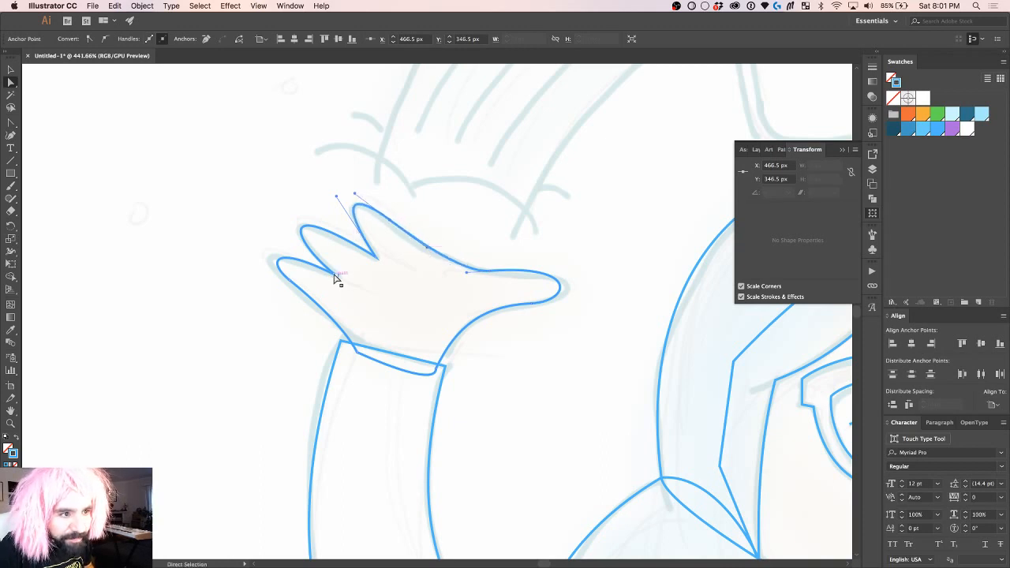
Step: Adjust the anchor in the lower finger gap and nudge the upper gap's anchor 1 px left and 1 px up
{"action": "left_click_drag", "start_coordinate": [334, 278], "coordinate": [338, 279]}
{"action": "left_click", "coordinate": [376, 262]}
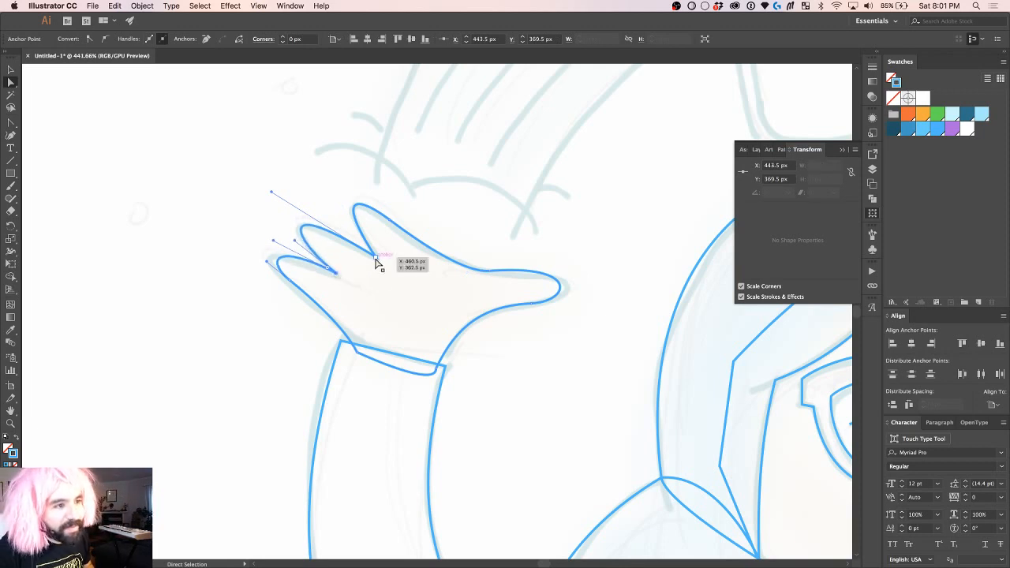
{"action": "key", "text": "Left"}
{"action": "key", "text": "Up"}
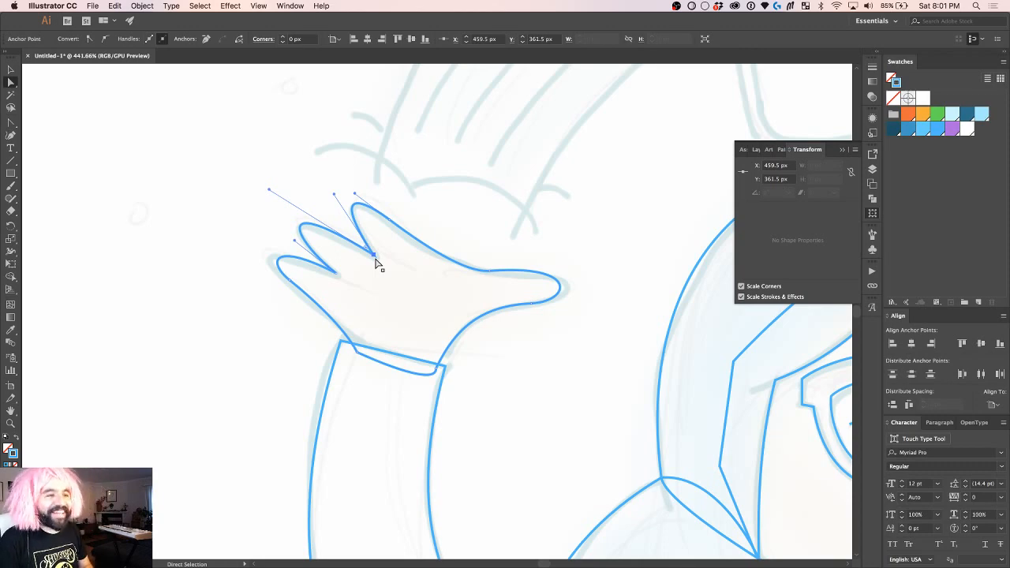
{"action": "scroll", "coordinate": [376, 264], "scroll_direction": "down", "scroll_amount": 4}
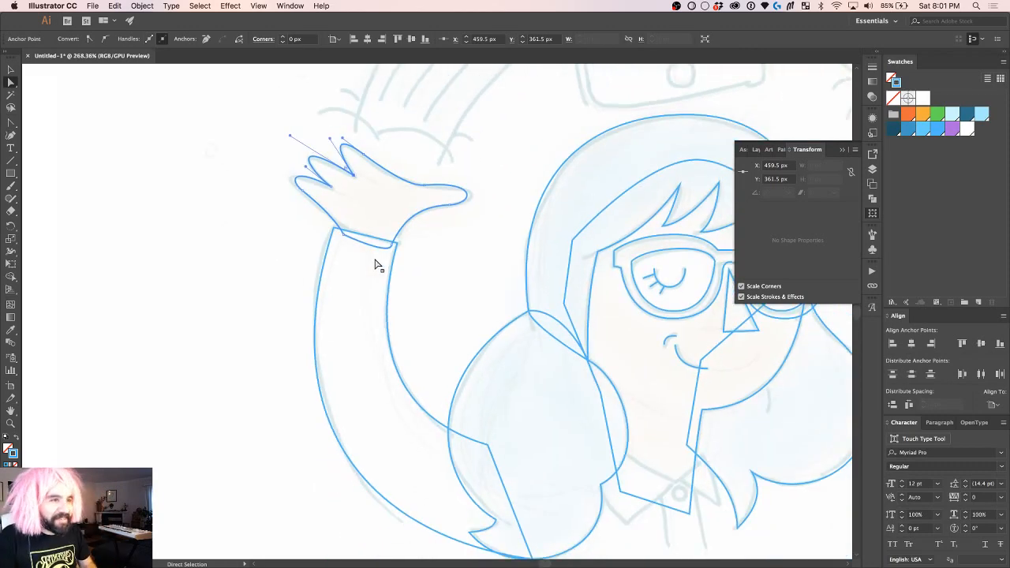
{"action": "scroll", "coordinate": [377, 263], "scroll_direction": "down", "scroll_amount": 4}
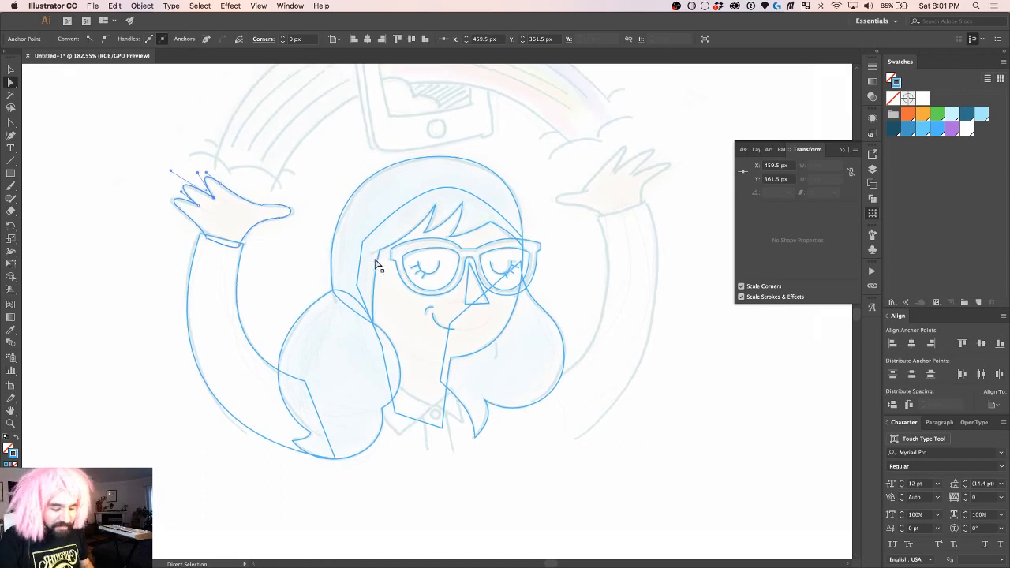
{"action": "key", "text": "v"}
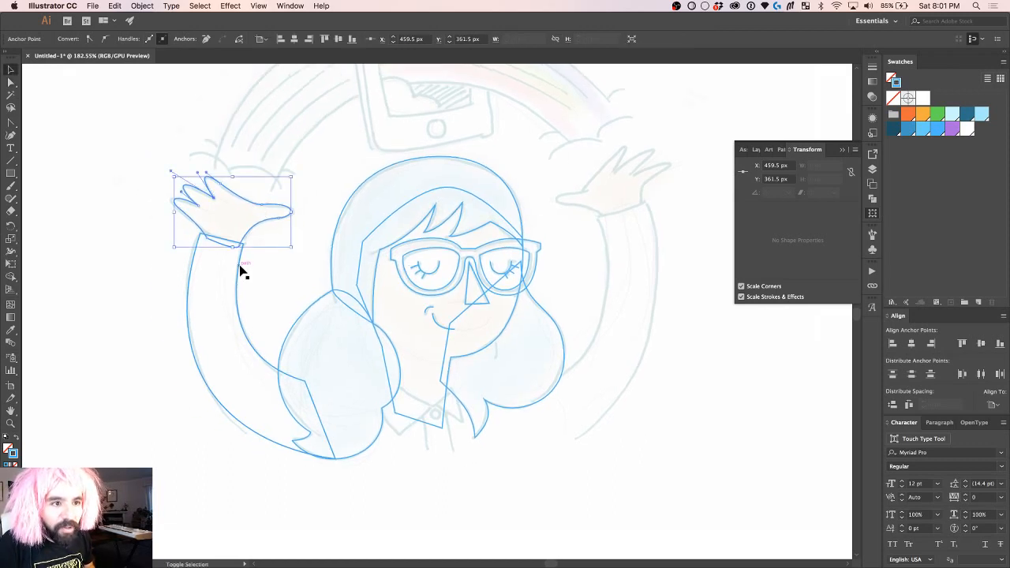
{"action": "left_click", "coordinate": [241, 272], "text": "shift"}
{"action": "left_click_drag", "start_coordinate": [242, 271], "coordinate": [636, 241]}
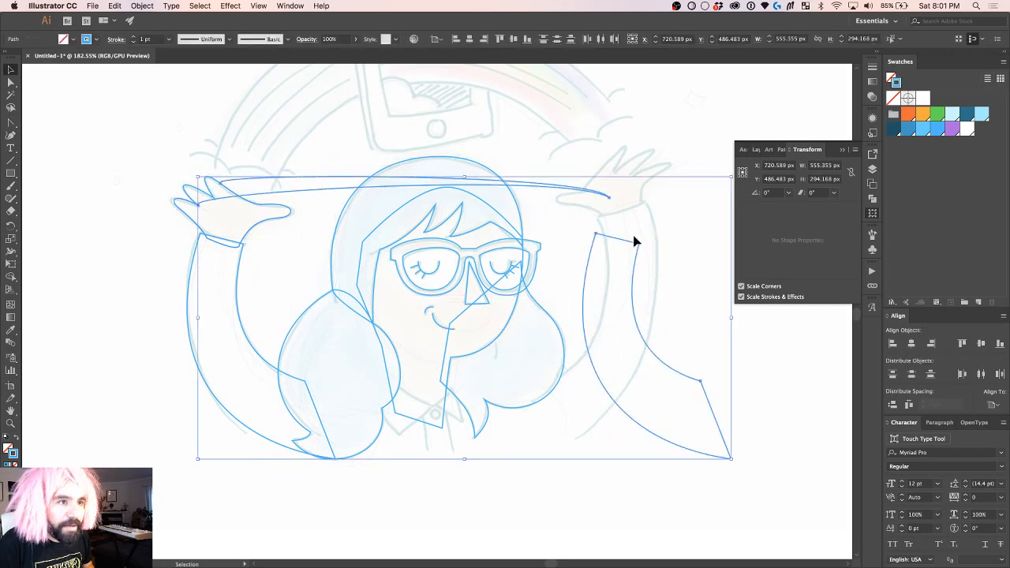
{"action": "key", "text": "super+z"}
{"action": "left_click", "coordinate": [153, 198]}
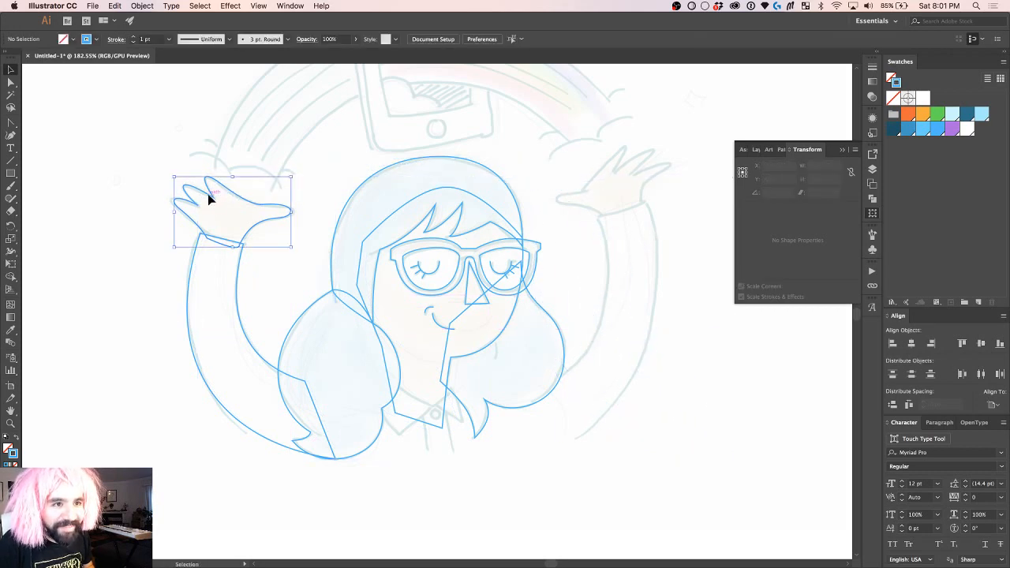
Step: Duplicate the traced hand and arm together, placing the copy over the sketched arm on the character's other side
{"action": "left_click", "coordinate": [209, 196]}
{"action": "left_click", "coordinate": [195, 266], "text": "shift"}
{"action": "left_click_drag", "start_coordinate": [195, 264], "coordinate": [584, 298]}
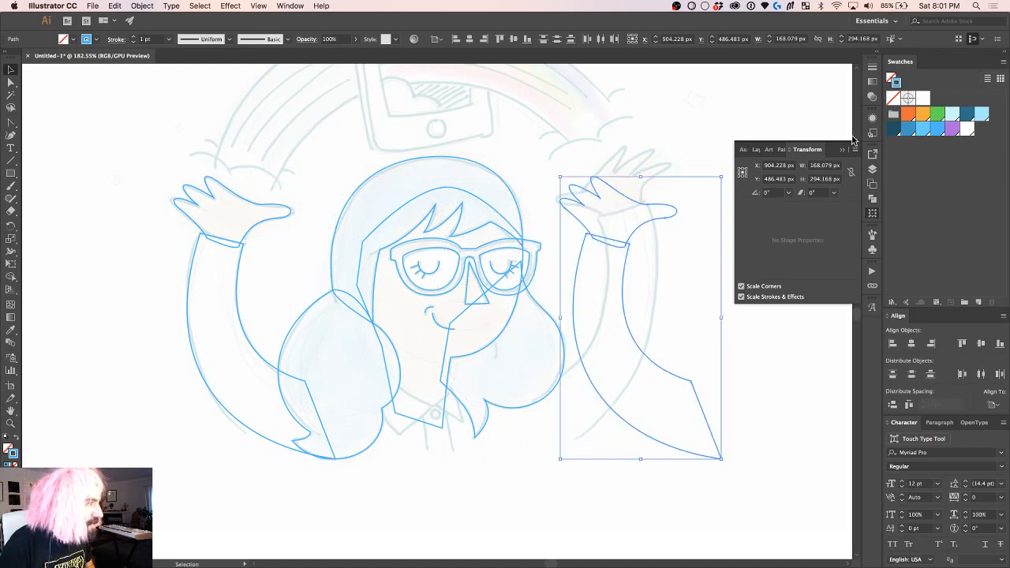
Step: Reflect the copied hand and arm across the vertical axis, with the preview enabled
{"action": "right_click", "coordinate": [623, 274]}
{"action": "mouse_move", "coordinate": [663, 411]}
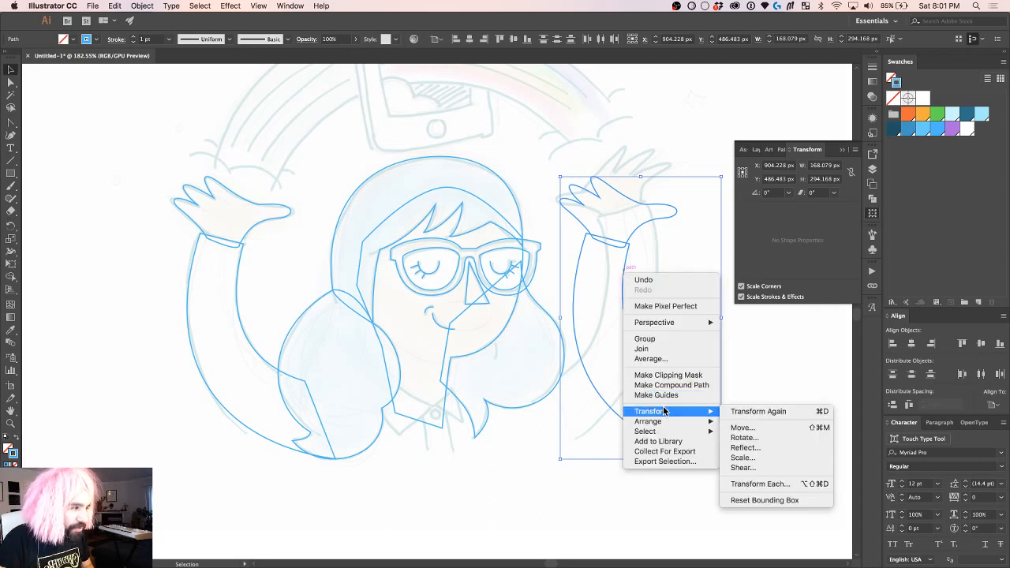
{"action": "left_click", "coordinate": [783, 449]}
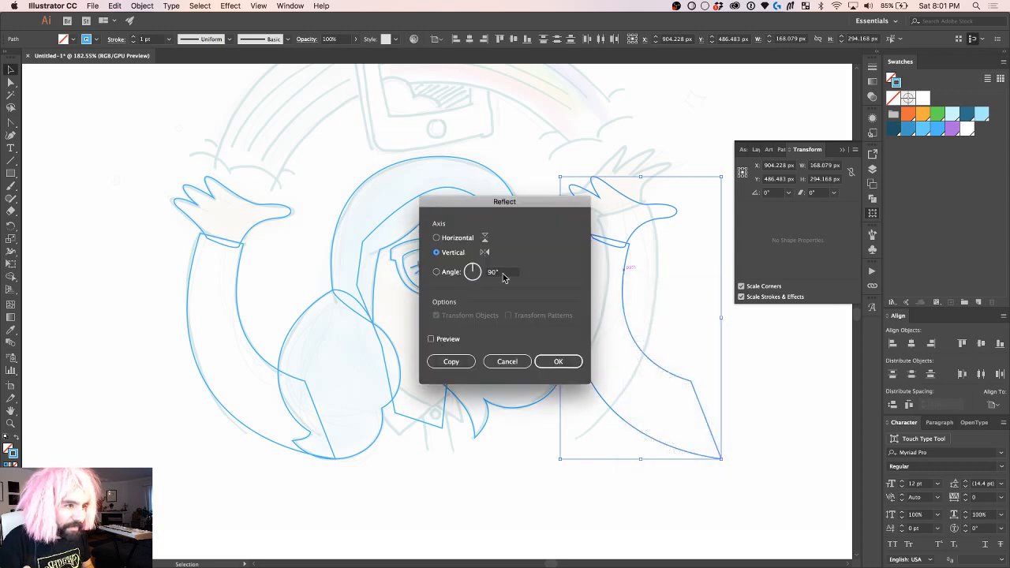
{"action": "left_click", "coordinate": [451, 238]}
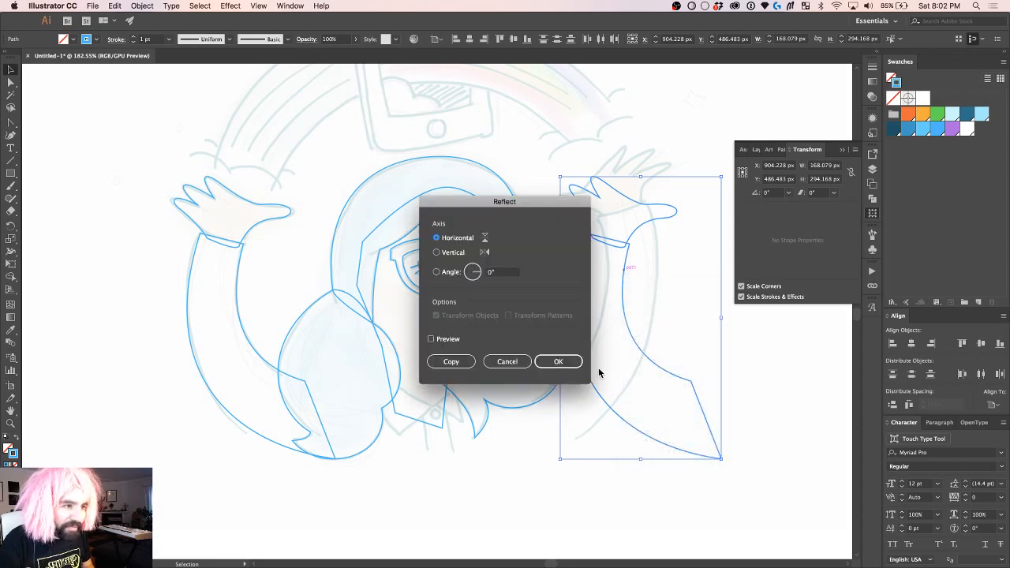
{"action": "left_click", "coordinate": [562, 361]}
{"action": "left_click", "coordinate": [444, 341]}
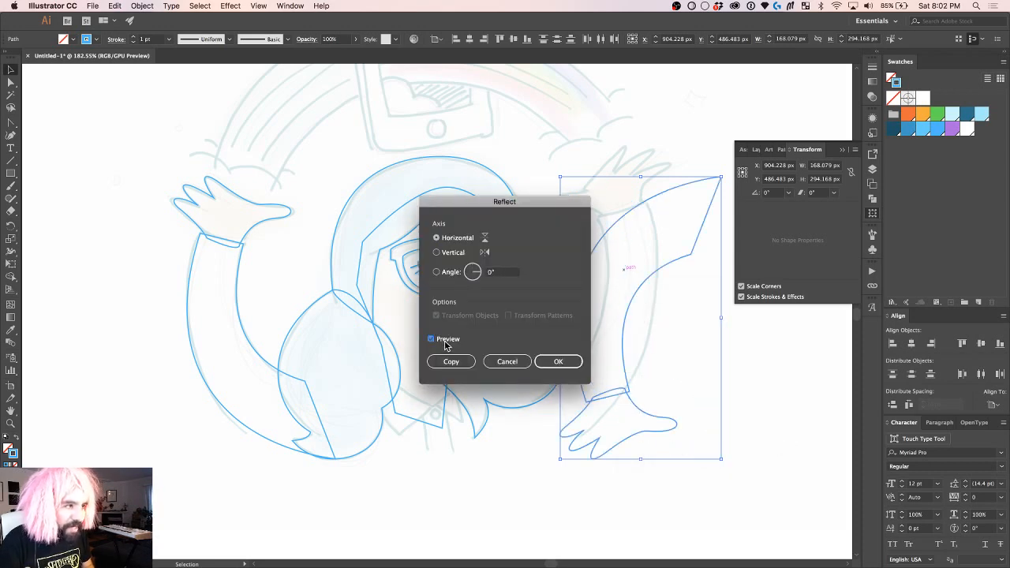
{"action": "left_click", "coordinate": [450, 252]}
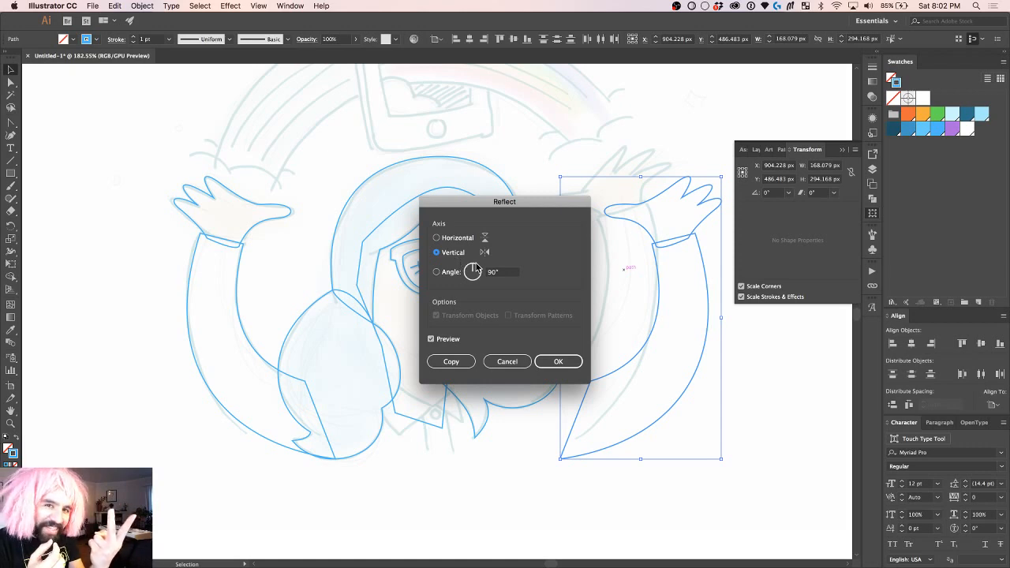
{"action": "left_click", "coordinate": [559, 362]}
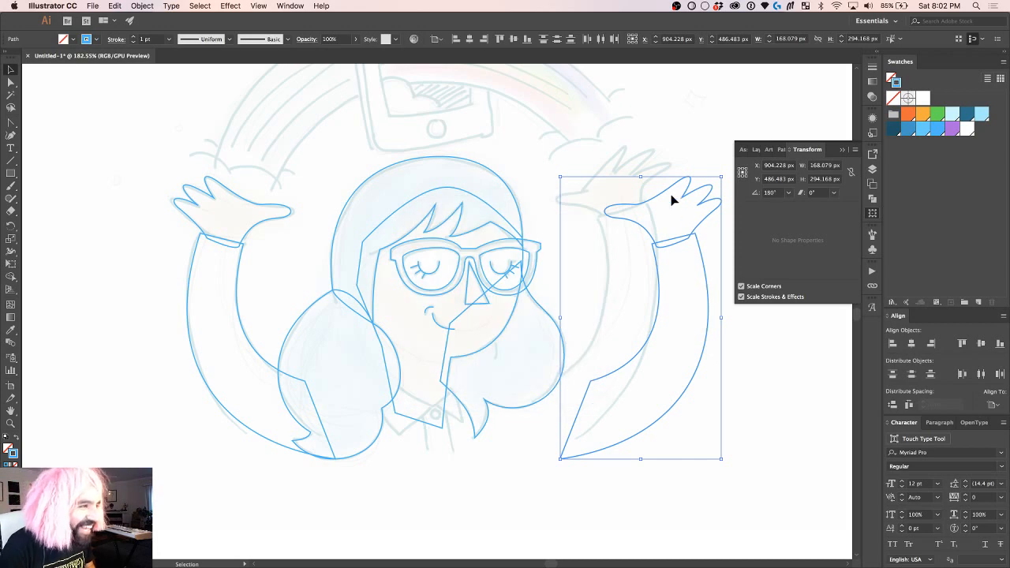
Step: Move the mirrored arm and hand toward the head and upward so they overlie the sketched arm
{"action": "left_click", "coordinate": [871, 213]}
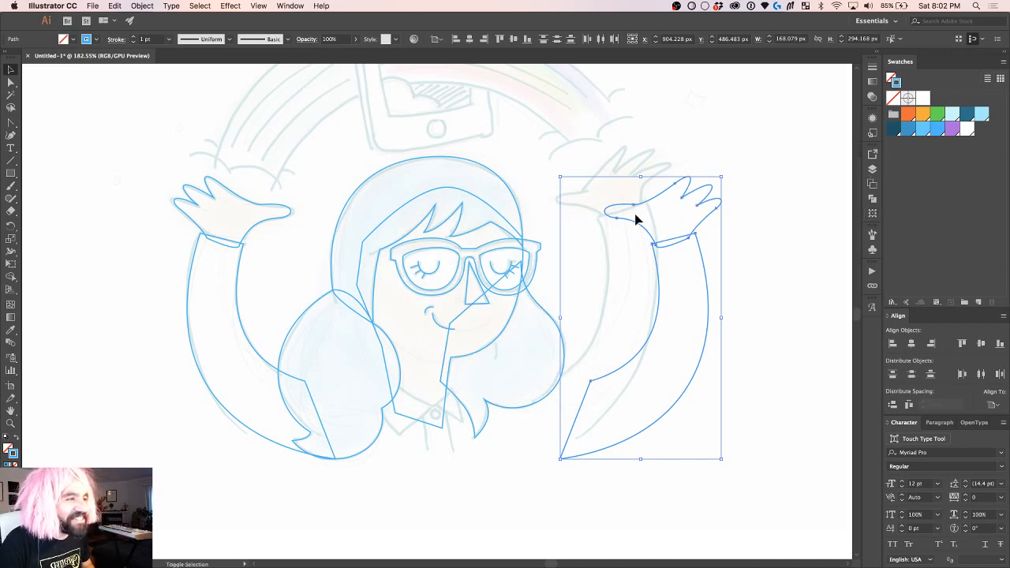
{"action": "key", "text": "shift+Left"}
{"action": "key", "text": "shift+Left"}
{"action": "key", "text": "shift+Up"}
{"action": "key", "text": "shift+Up"}
{"action": "key", "text": "shift+Down"}
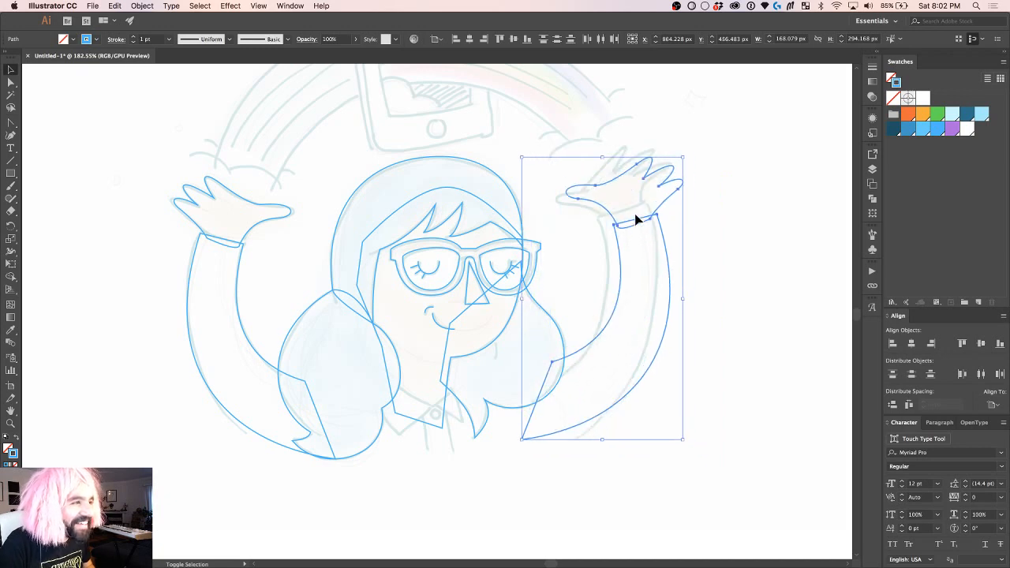
{"action": "key", "text": "shift+Left"}
{"action": "key", "text": "shift+Down"}
Step: Shorten the original hand's thumb by nudging its lower anchor 7 px left and 1 px up and levelling the upper anchor's handles
{"action": "key", "text": "a"}
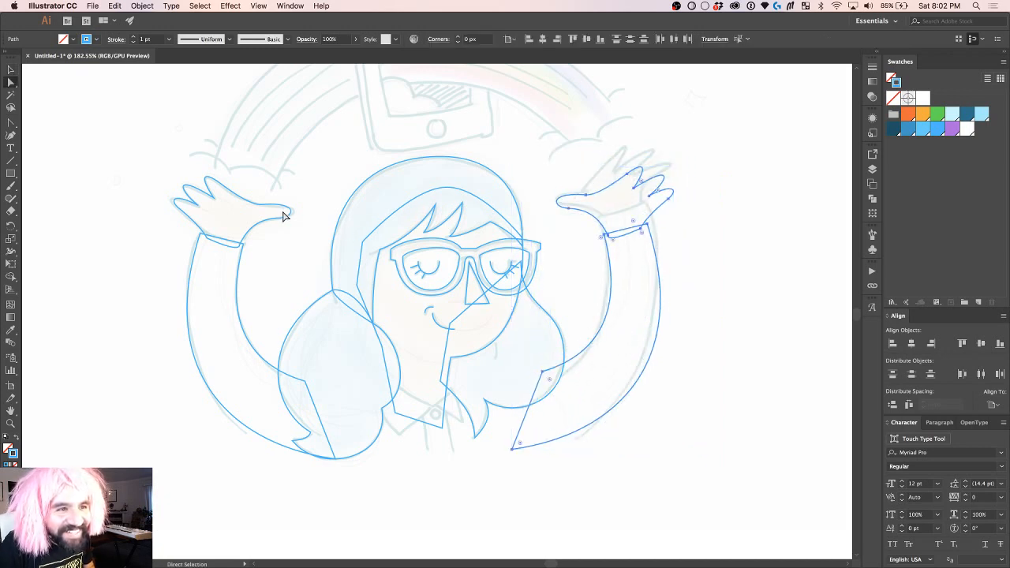
{"action": "left_click", "coordinate": [291, 214]}
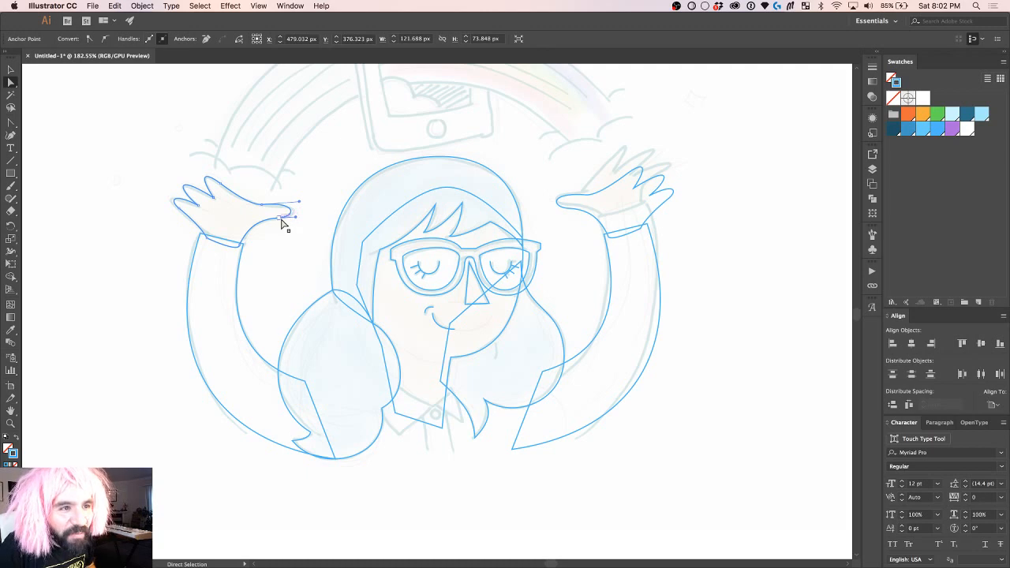
{"action": "left_click", "coordinate": [280, 218]}
{"action": "key", "text": "Left"}
{"action": "key", "text": "Left"}
{"action": "key", "text": "Left"}
{"action": "key", "text": "Left"}
{"action": "key", "text": "Left"}
{"action": "key", "text": "Left"}
{"action": "key", "text": "Left"}
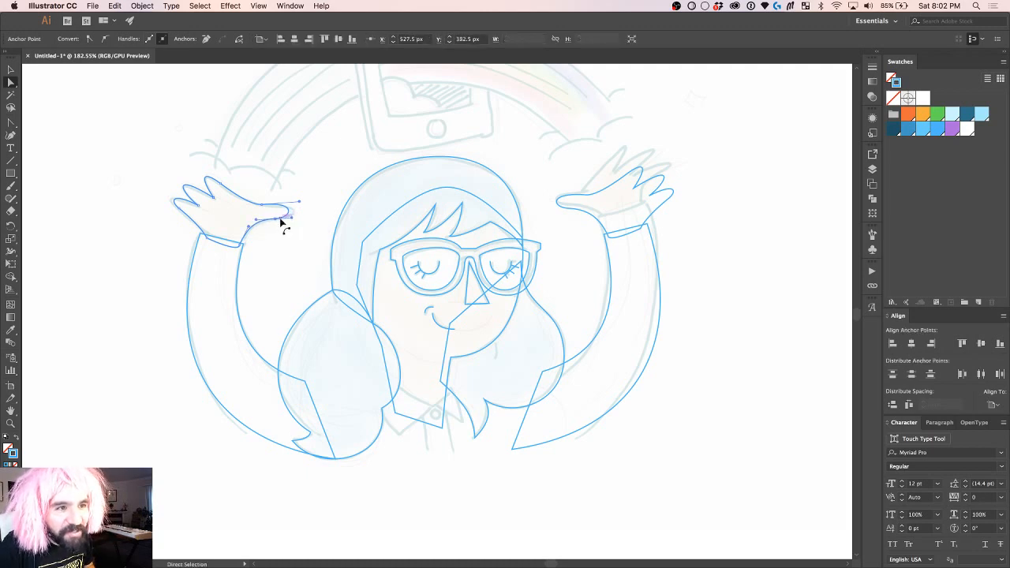
{"action": "key", "text": "Up"}
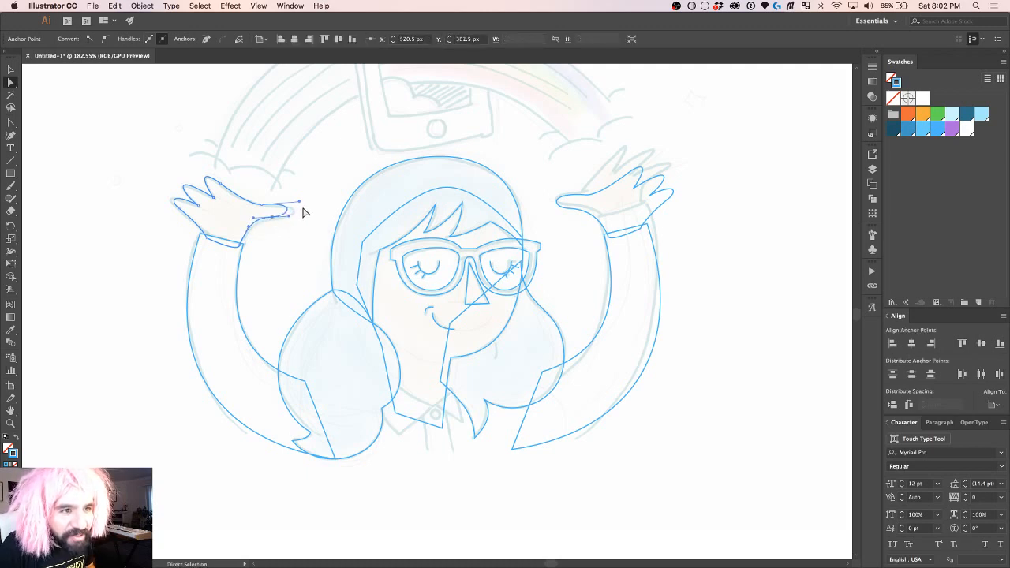
{"action": "left_click_drag", "start_coordinate": [271, 206], "coordinate": [254, 209]}
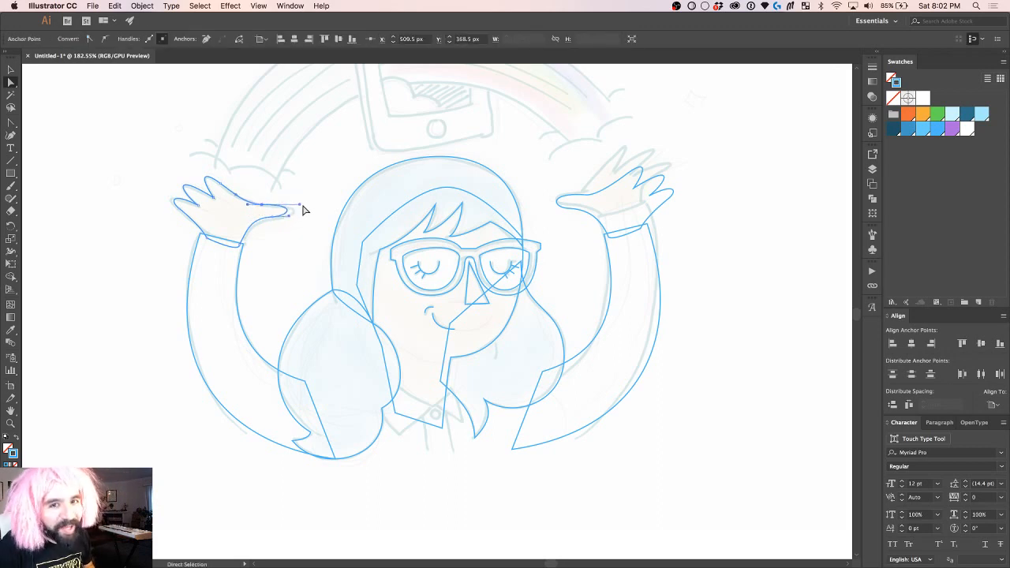
{"action": "key", "text": "v"}
{"action": "left_click", "coordinate": [300, 237]}
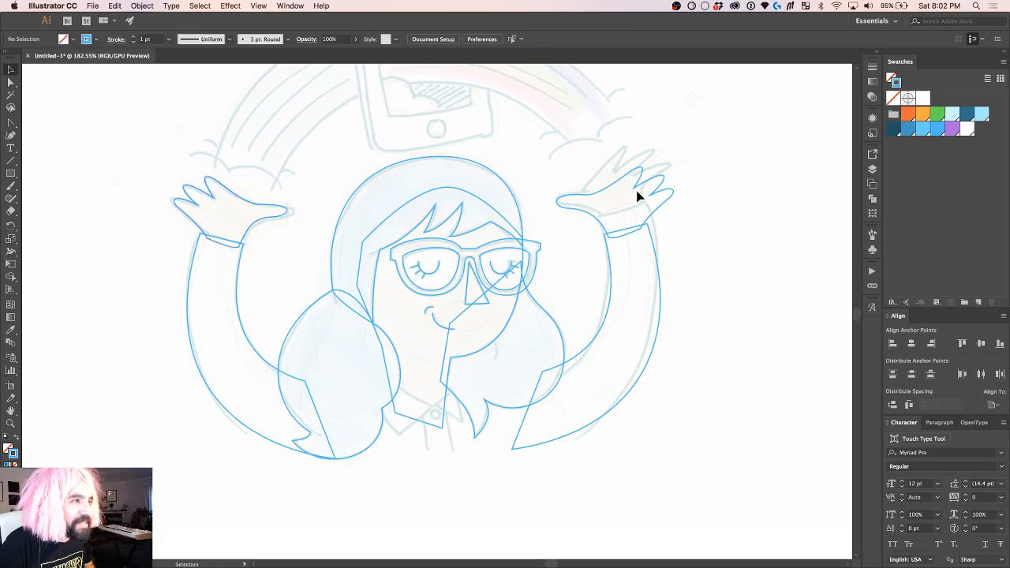
Step: Shorten the mirrored hand's thumb by moving its upper anchor 3 px right and 2 px up and adjusting its lower curve
{"action": "scroll", "coordinate": [579, 198], "scroll_direction": "up", "scroll_amount": 3}
{"action": "key", "text": "a"}
{"action": "key", "text": "v"}
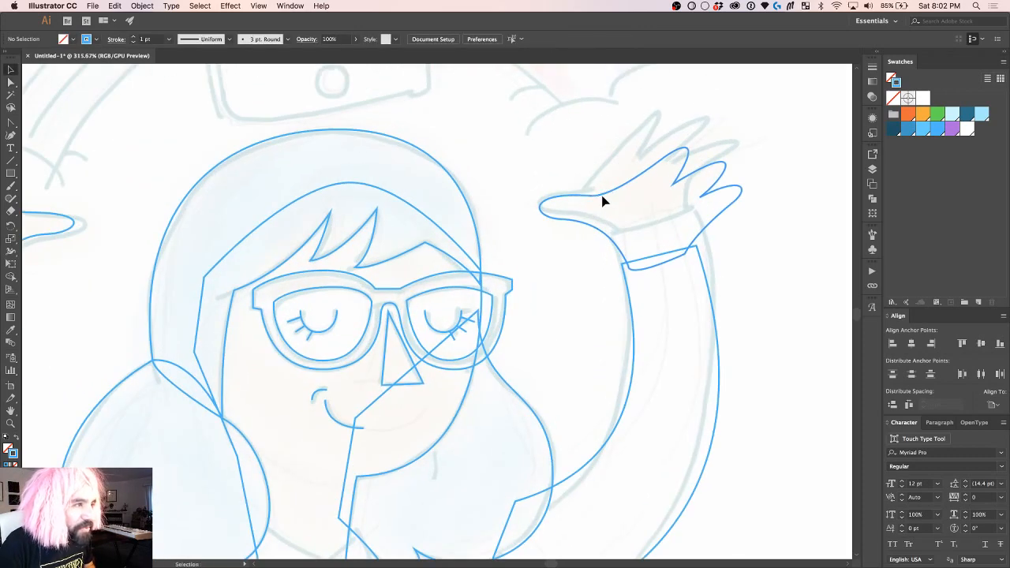
{"action": "key", "text": "a"}
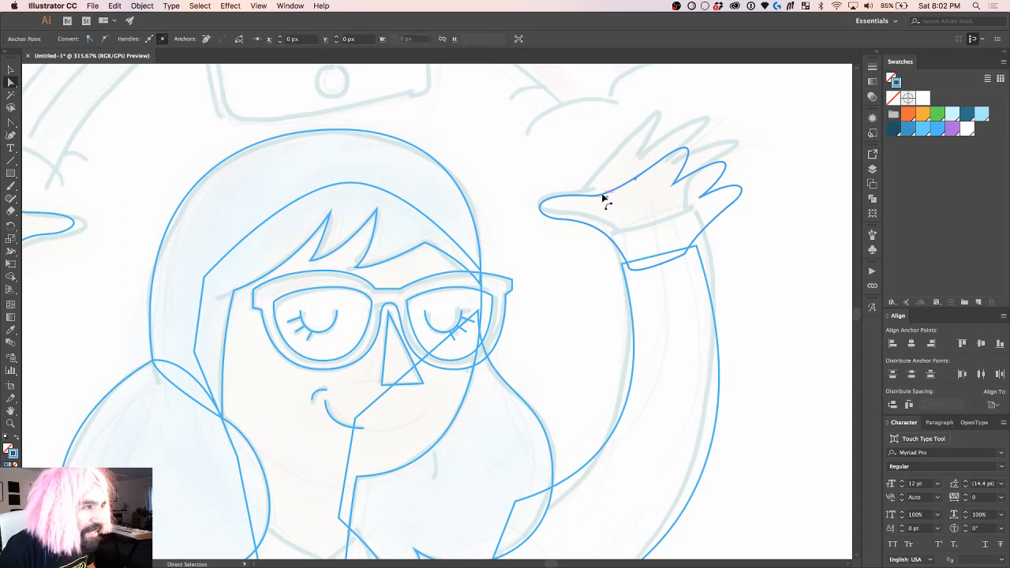
{"action": "left_click", "coordinate": [589, 197]}
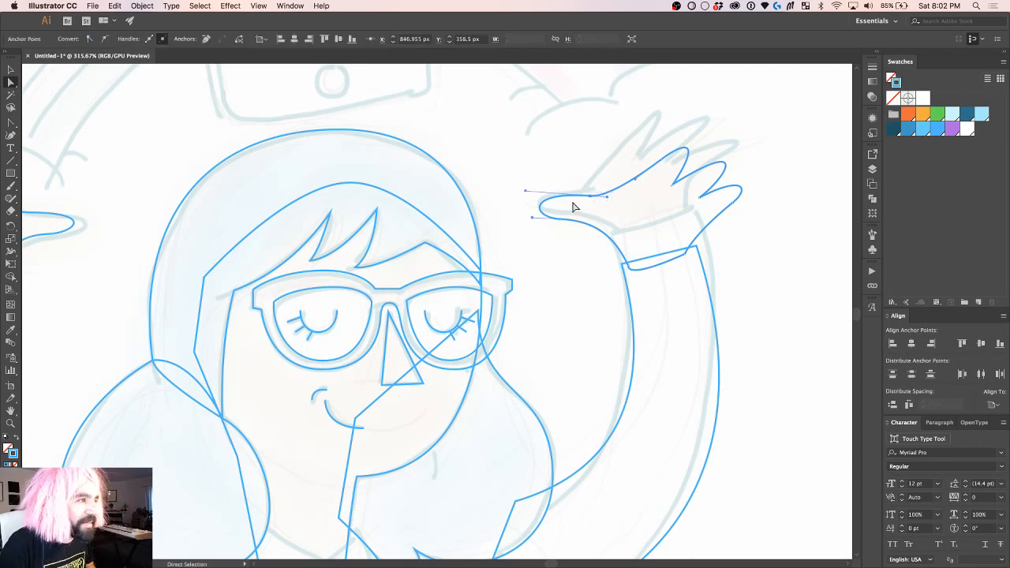
{"action": "key", "text": "Right"}
{"action": "key", "text": "Right"}
{"action": "key", "text": "Right"}
{"action": "key", "text": "Up"}
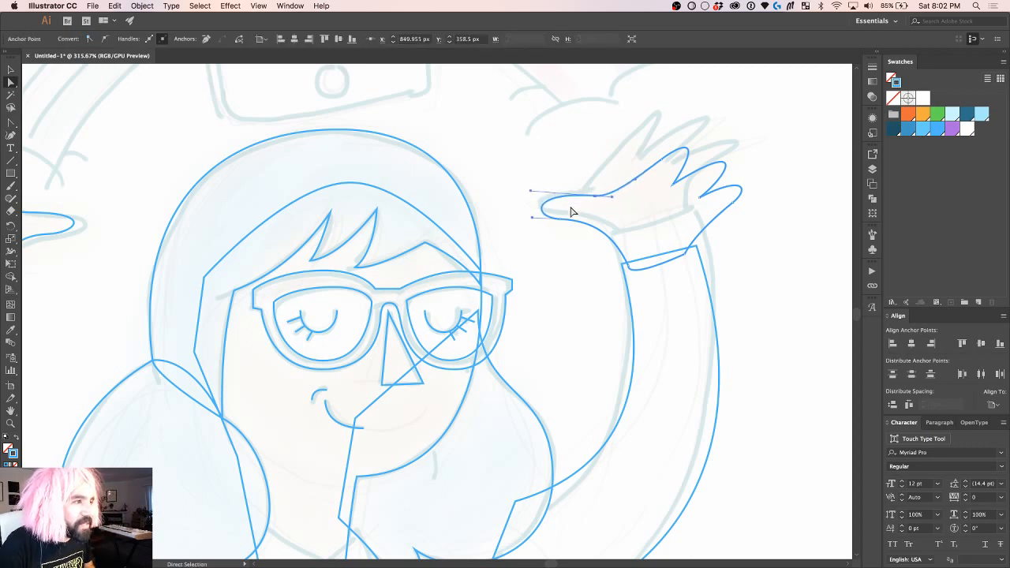
{"action": "left_click_drag", "start_coordinate": [565, 222], "coordinate": [597, 200]}
{"action": "key", "text": "Up"}
{"action": "key", "text": "Up"}
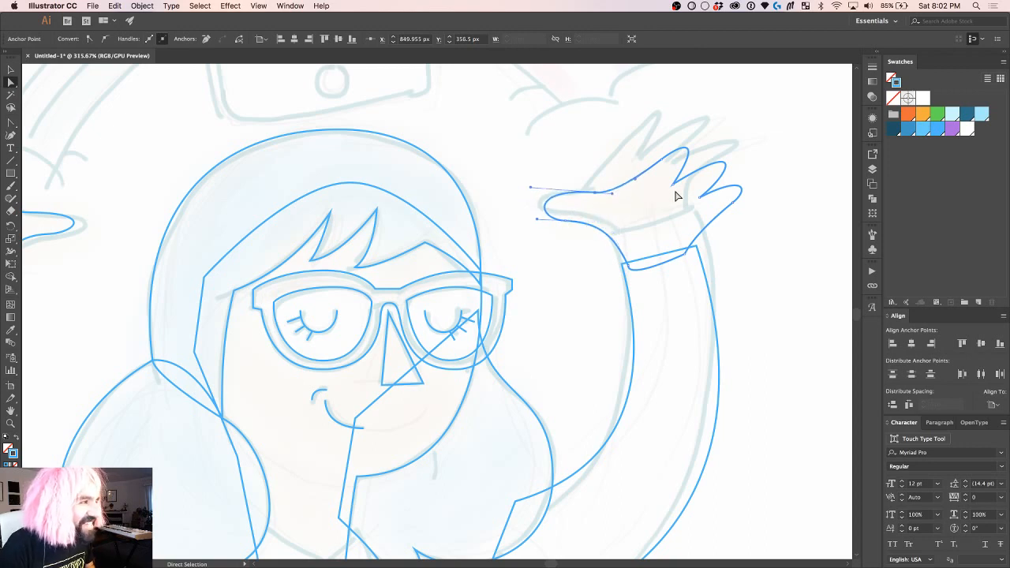
Step: Reshape the mirrored hand's fingers by shifting the anchors in the finger gaps and adjusting the direction handles around the fingertips
{"action": "left_click", "coordinate": [672, 185]}
{"action": "left_click_drag", "start_coordinate": [673, 184], "coordinate": [662, 161]}
{"action": "left_click", "coordinate": [701, 197]}
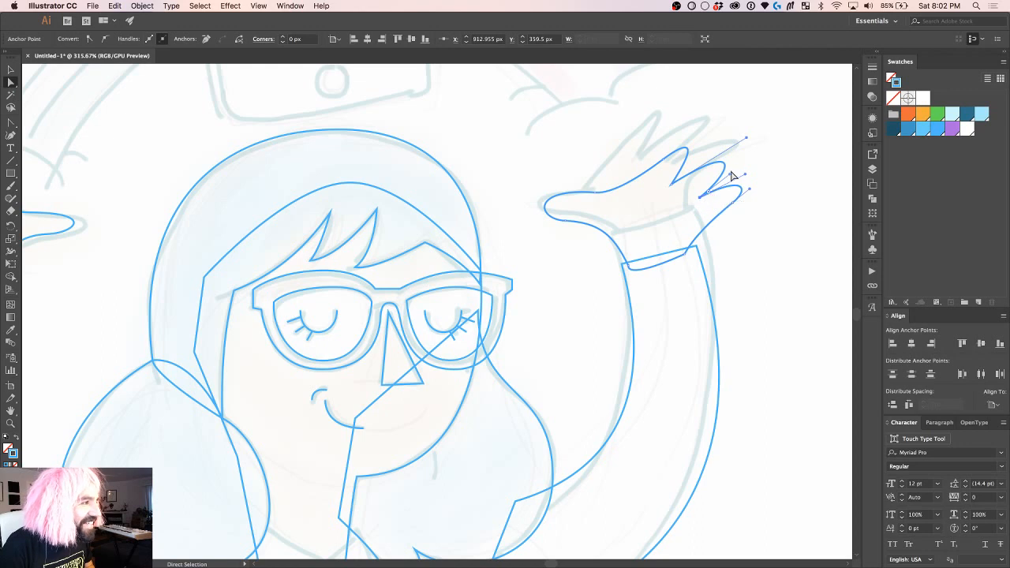
{"action": "left_click_drag", "start_coordinate": [732, 176], "coordinate": [753, 163]}
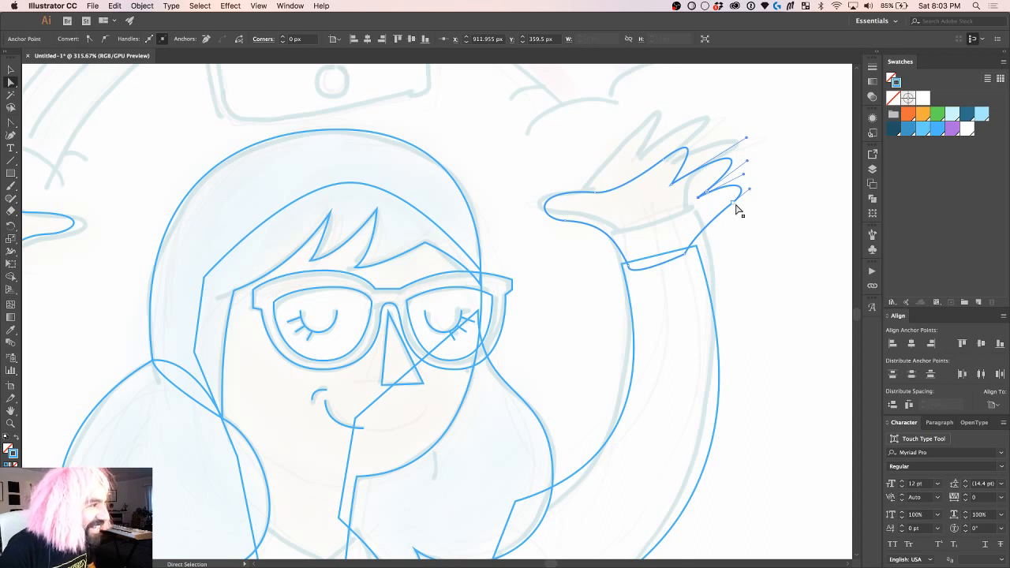
{"action": "left_click_drag", "start_coordinate": [731, 196], "coordinate": [759, 191]}
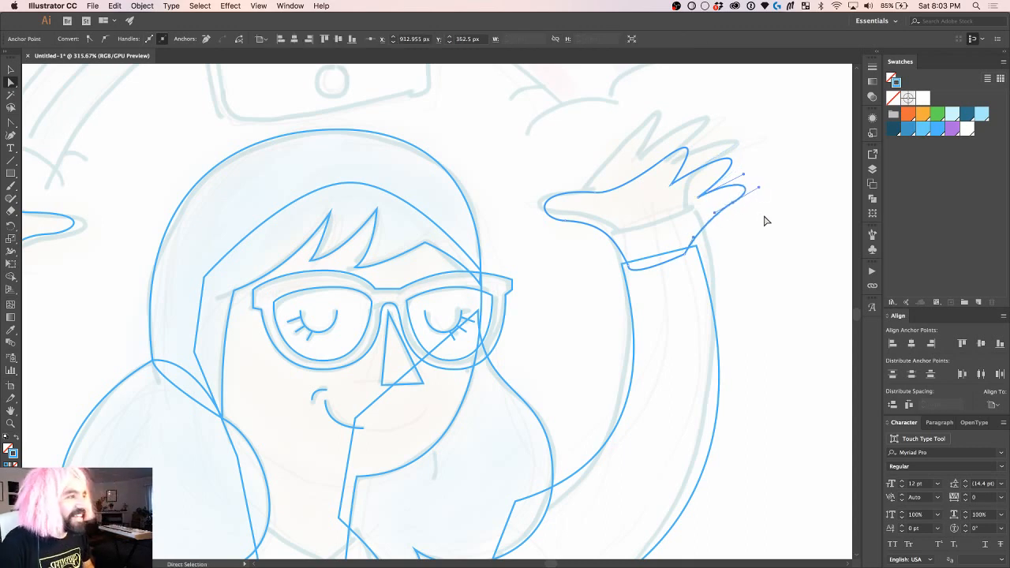
{"action": "left_click", "coordinate": [673, 183]}
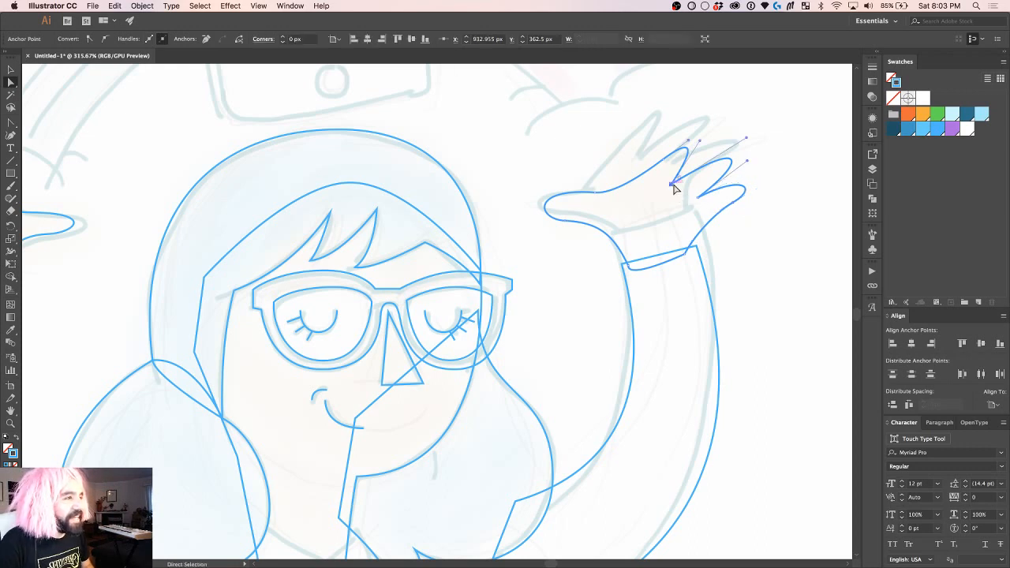
{"action": "left_click_drag", "start_coordinate": [699, 141], "coordinate": [707, 149]}
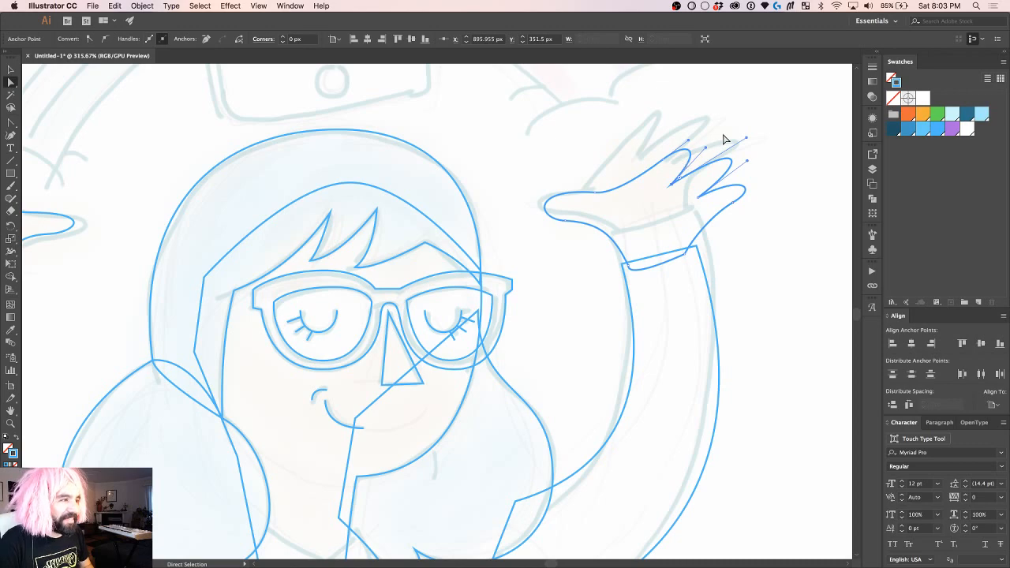
{"action": "scroll", "coordinate": [723, 139], "scroll_direction": "down", "scroll_amount": 3}
{"action": "key", "text": "v"}
{"action": "left_click", "coordinate": [724, 200]}
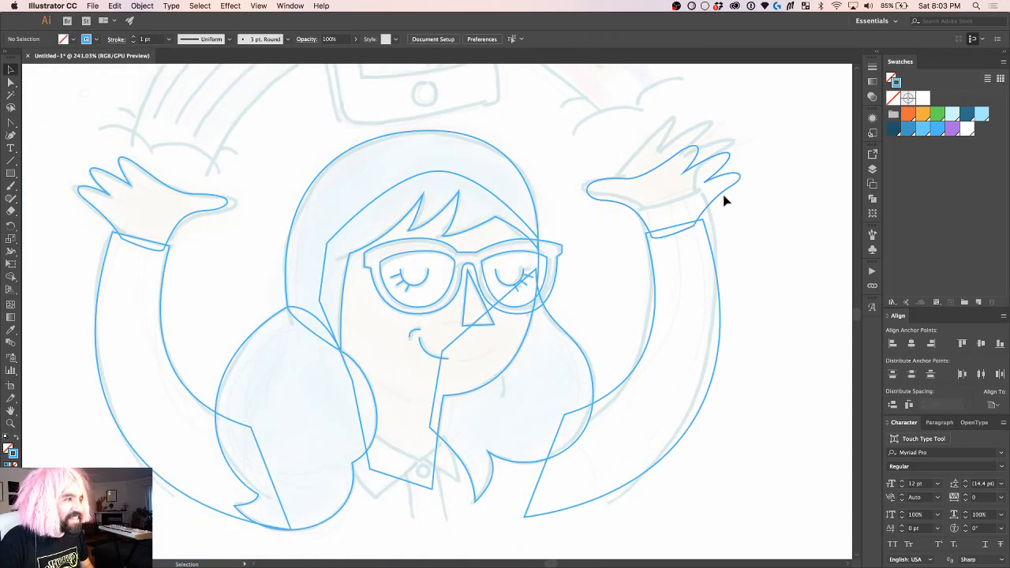
Step: Duplicate the refined hand horizontally toward the other arm and delete the original hand on that side
{"action": "left_click", "coordinate": [720, 182]}
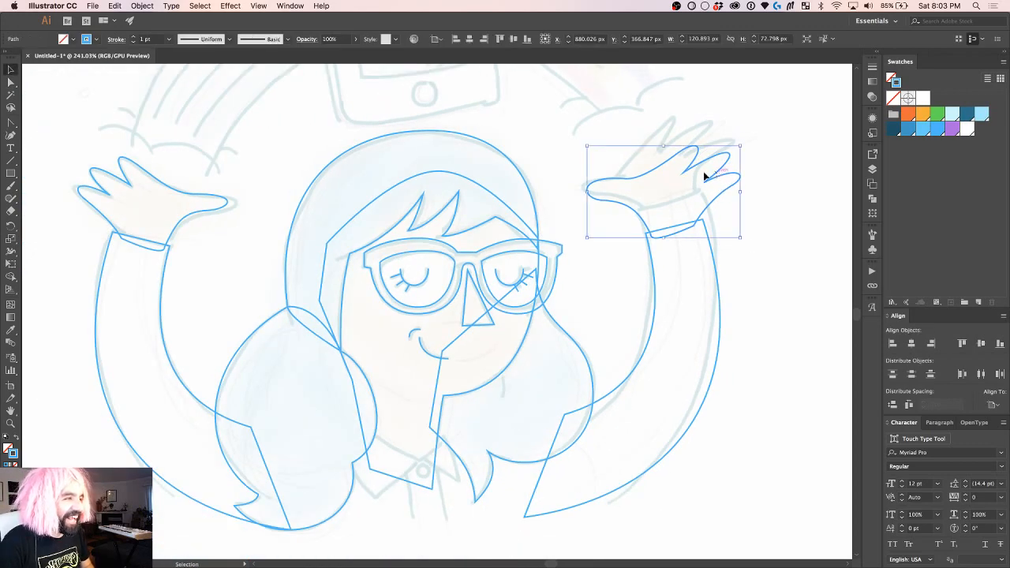
{"action": "left_click_drag", "start_coordinate": [719, 184], "coordinate": [322, 184]}
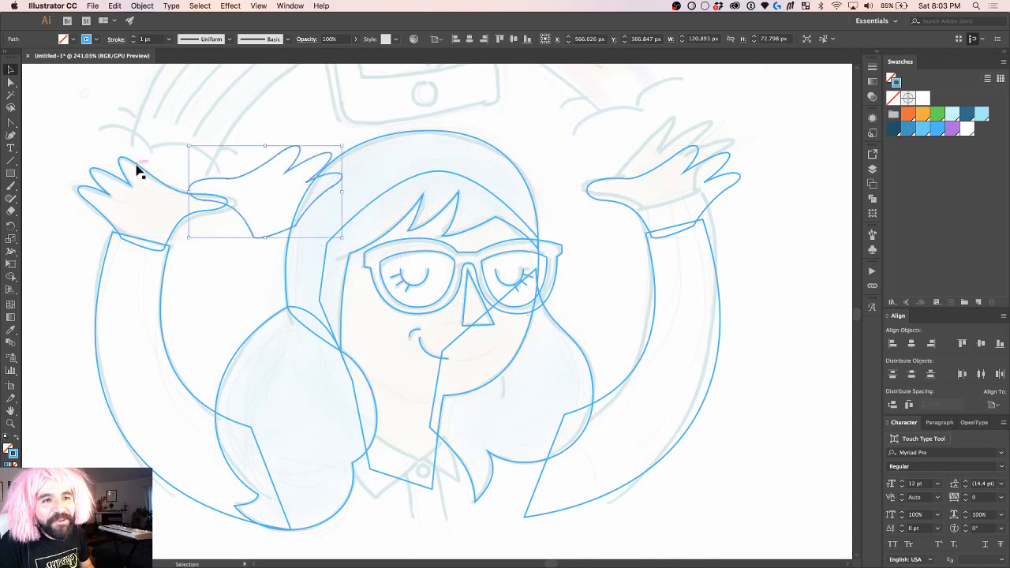
{"action": "left_click", "coordinate": [136, 167]}
{"action": "key", "text": "Delete"}
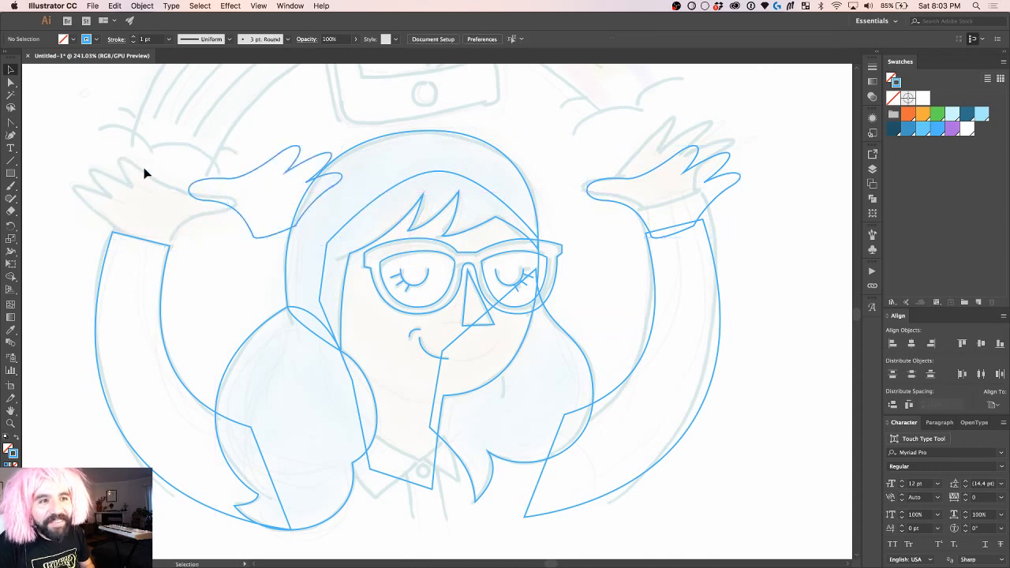
Step: Reflect the duplicated hand across the vertical axis and place it over the sketched hand above the opposite sleeve
{"action": "left_click", "coordinate": [206, 186]}
{"action": "right_click", "coordinate": [205, 185]}
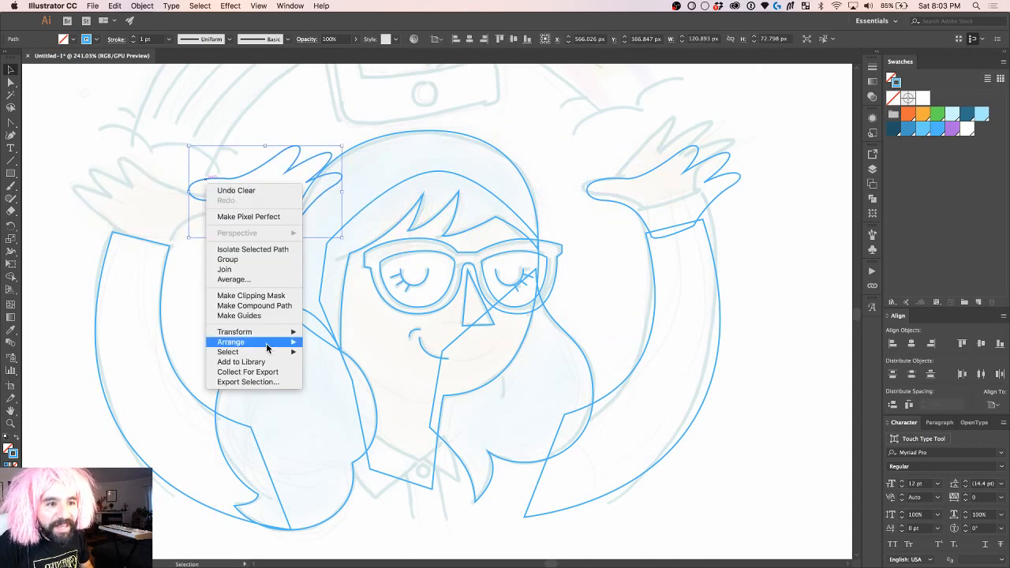
{"action": "mouse_move", "coordinate": [268, 332]}
{"action": "left_click", "coordinate": [347, 369]}
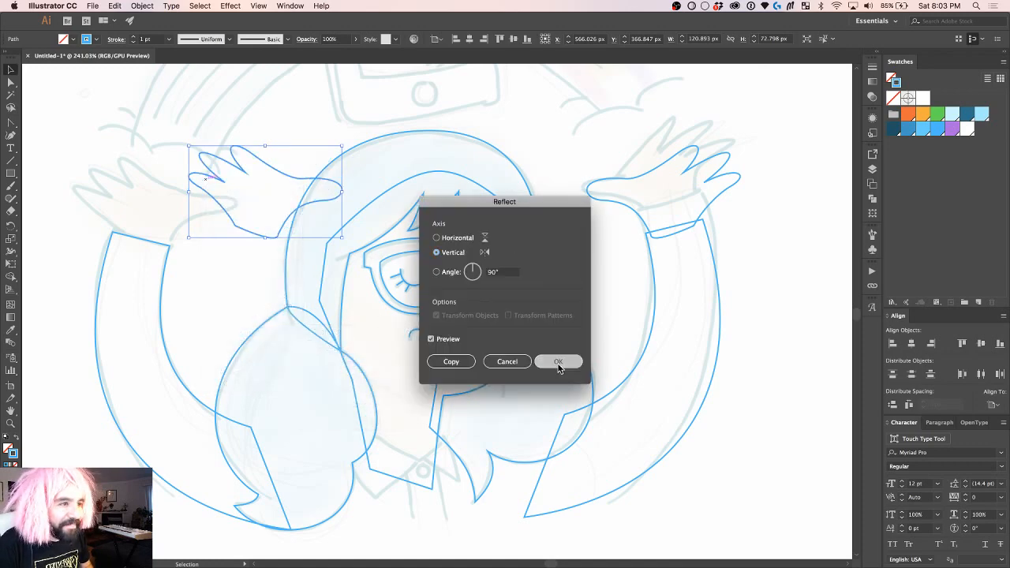
{"action": "left_click", "coordinate": [556, 361]}
{"action": "left_click_drag", "start_coordinate": [234, 153], "coordinate": [119, 174]}
{"action": "scroll", "coordinate": [110, 184], "scroll_direction": "down", "scroll_amount": 2}
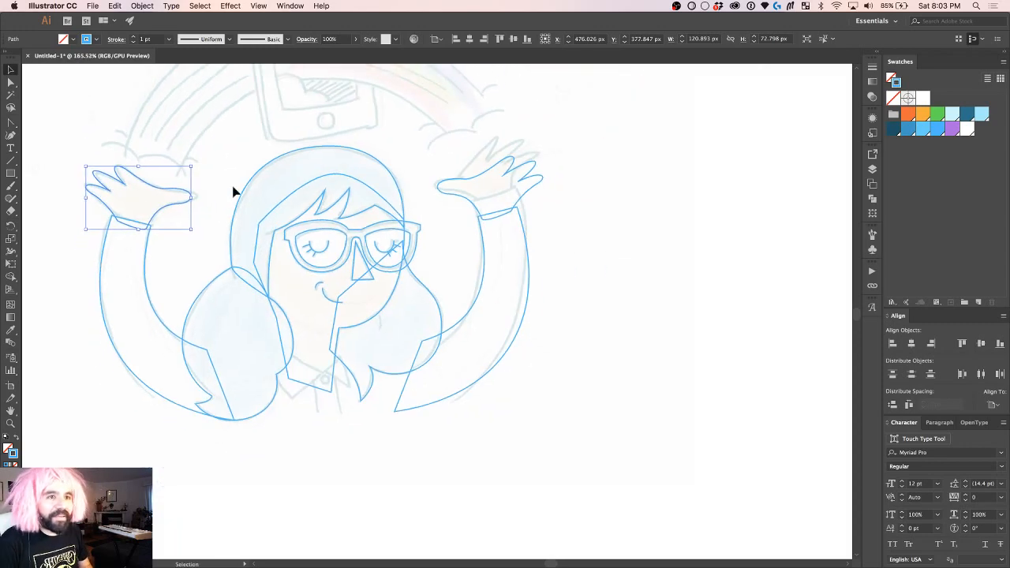
Step: Nudge the mirrored arm and its hand together upward and 5 px left, to about X 850 px, Y 465 px
{"action": "scroll", "coordinate": [491, 177], "scroll_direction": "up", "scroll_amount": 3}
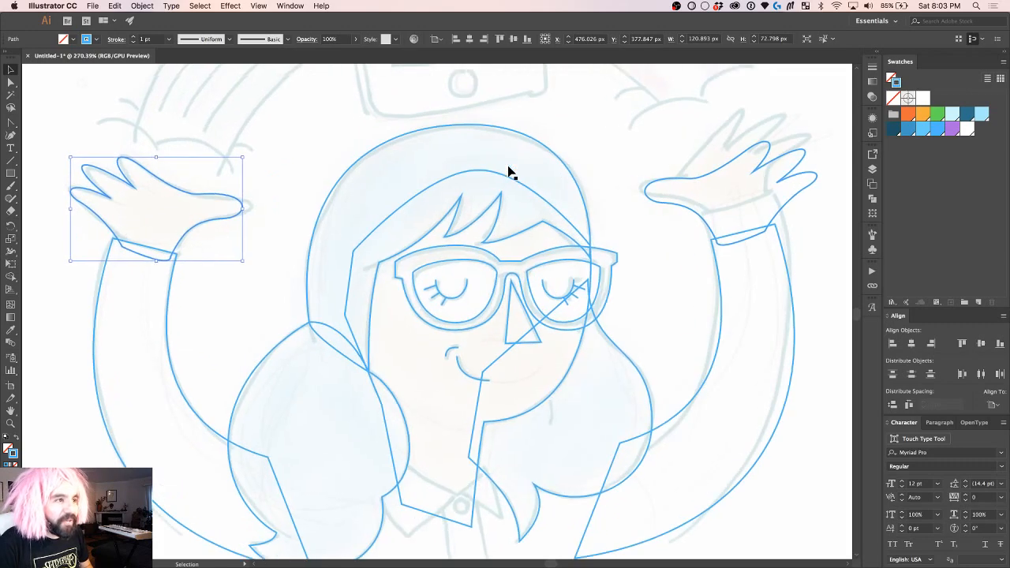
{"action": "left_click", "coordinate": [710, 235]}
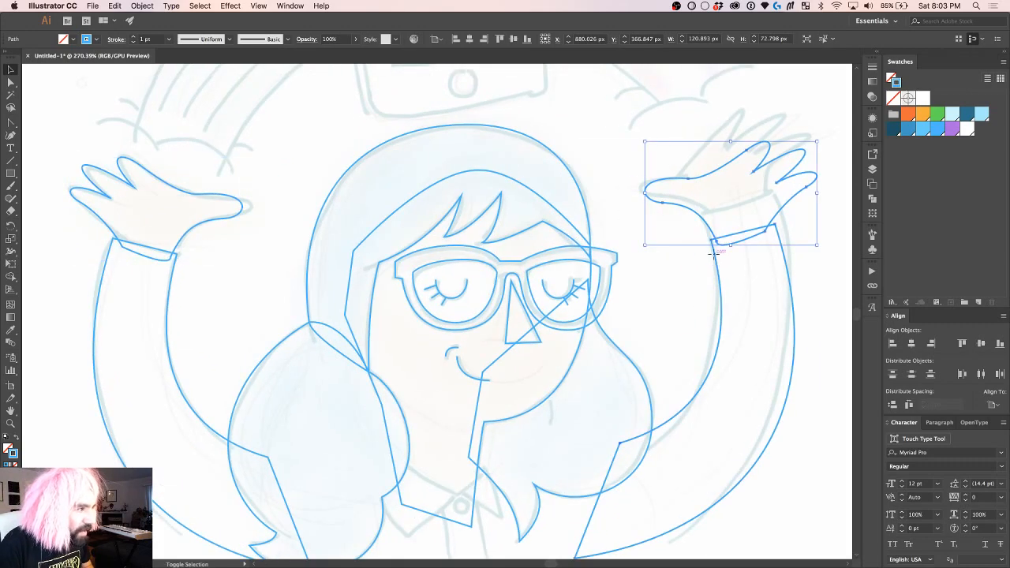
{"action": "left_click", "coordinate": [713, 252], "text": "shift"}
{"action": "key", "text": "Up"}
{"action": "key", "text": "Up"}
{"action": "key", "text": "Up"}
{"action": "key", "text": "Up"}
{"action": "key", "text": "Up"}
{"action": "key", "text": "Up"}
{"action": "key", "text": "Up"}
{"action": "key", "text": "Up"}
{"action": "key", "text": "Up"}
{"action": "key", "text": "Up"}
{"action": "key", "text": "Up"}
{"action": "key", "text": "Up"}
{"action": "key", "text": "Up"}
{"action": "key", "text": "Down"}
{"action": "key", "text": "Down"}
{"action": "key", "text": "Down"}
{"action": "key", "text": "Down"}
{"action": "key", "text": "Down"}
{"action": "key", "text": "Down"}
{"action": "key", "text": "Down"}
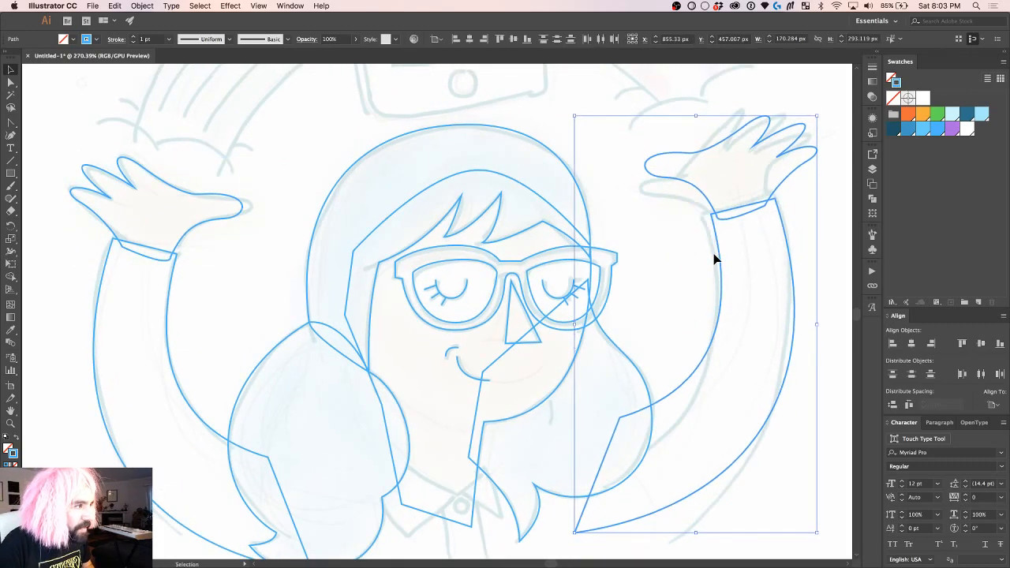
{"action": "key", "text": "Left"}
{"action": "key", "text": "Left"}
{"action": "key", "text": "Left"}
{"action": "key", "text": "Left"}
{"action": "key", "text": "Left"}
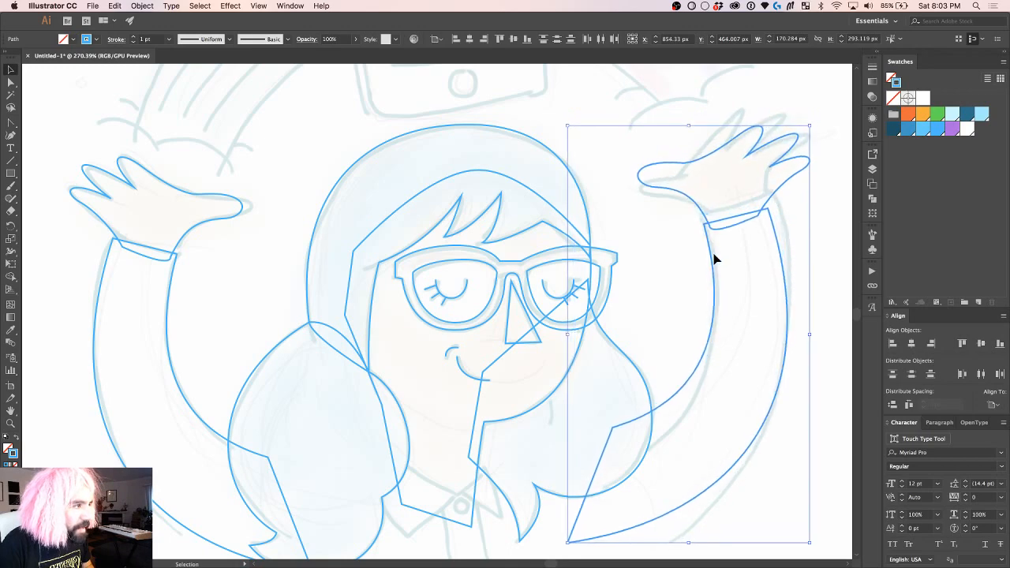
{"action": "key", "text": "Down"}
{"action": "key", "text": "Down"}
{"action": "key", "text": "Down"}
{"action": "key", "text": "Down"}
{"action": "key", "text": "Down"}
{"action": "key", "text": "Up"}
{"action": "key", "text": "Up"}
{"action": "key", "text": "Up"}
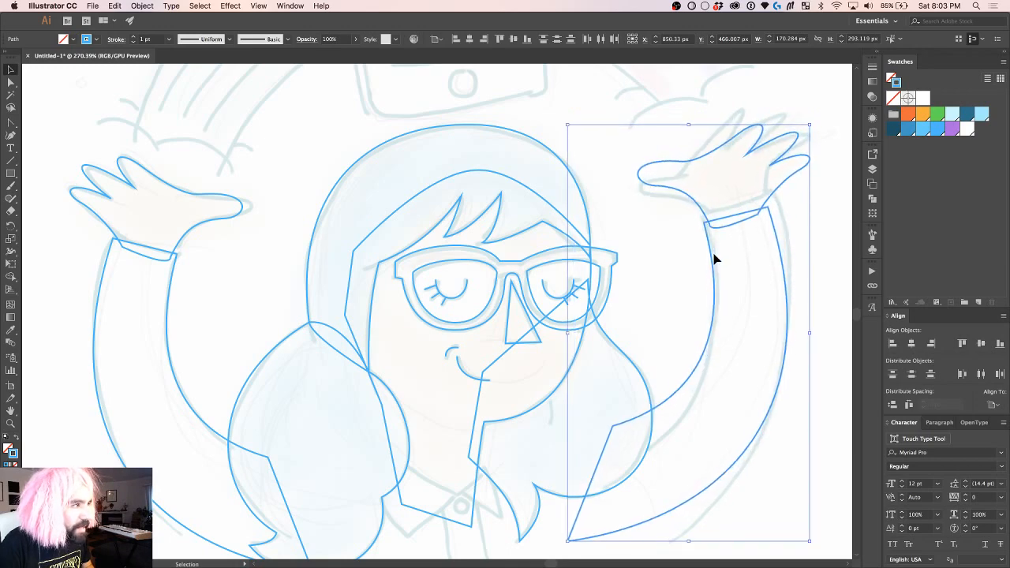
Step: Rotate the mirrored arm and hand together slightly counterclockwise to follow the sketched arm
{"action": "scroll", "coordinate": [736, 242], "scroll_direction": "right", "scroll_amount": 3}
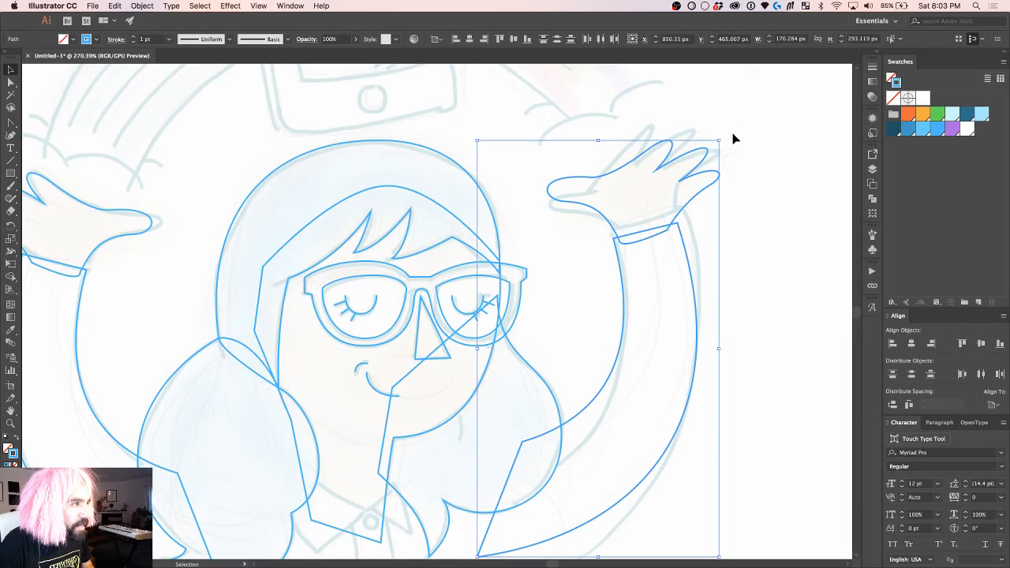
{"action": "left_click_drag", "start_coordinate": [721, 135], "coordinate": [719, 119]}
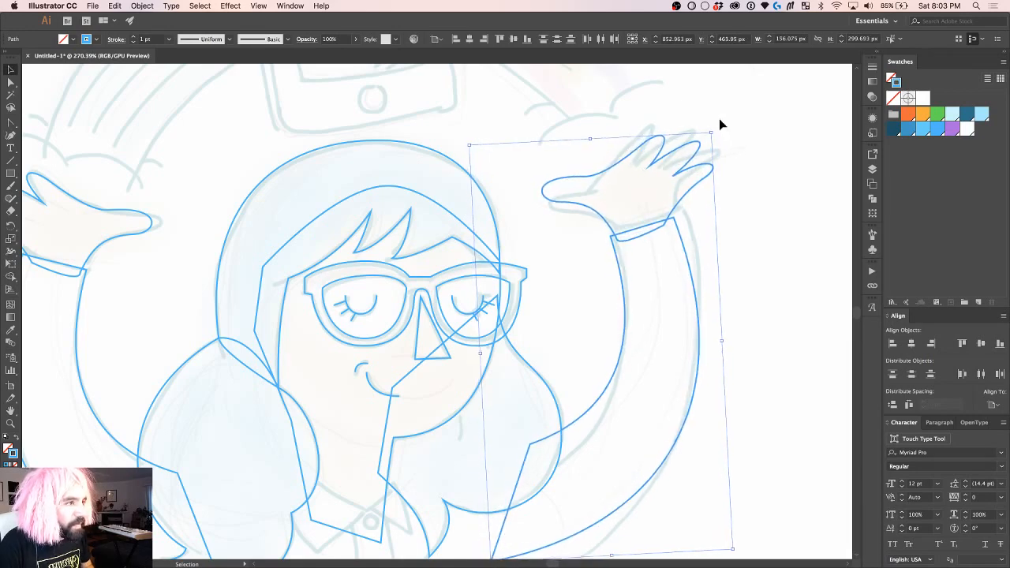
{"action": "scroll", "coordinate": [719, 118], "scroll_direction": "down", "scroll_amount": 3}
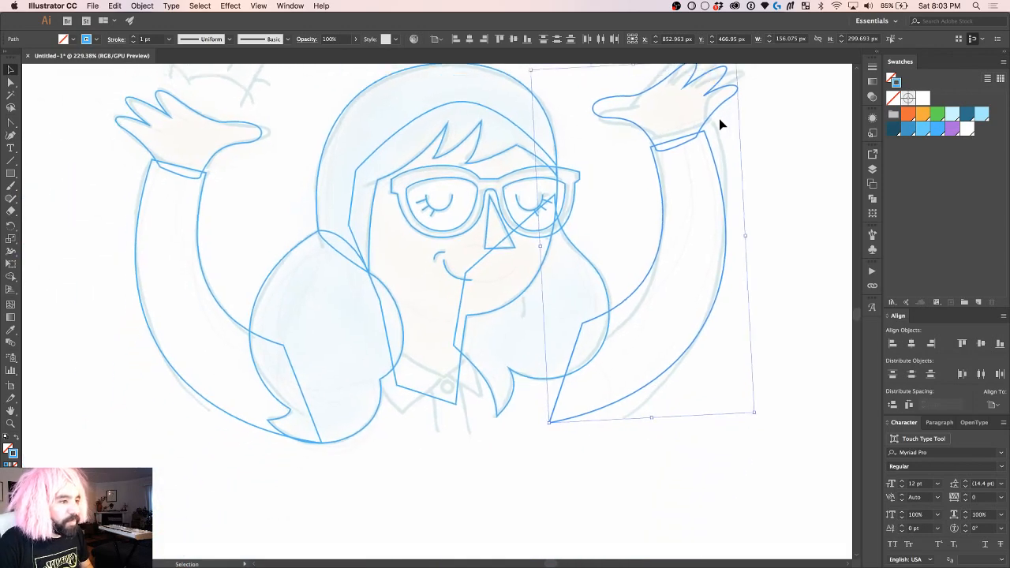
Step: Lower the mirrored arm's bottom corner anchor to about Y 628 px, keeping its horizontal position
{"action": "scroll", "coordinate": [718, 124], "scroll_direction": "down", "scroll_amount": 2}
{"action": "left_click", "coordinate": [579, 478]}
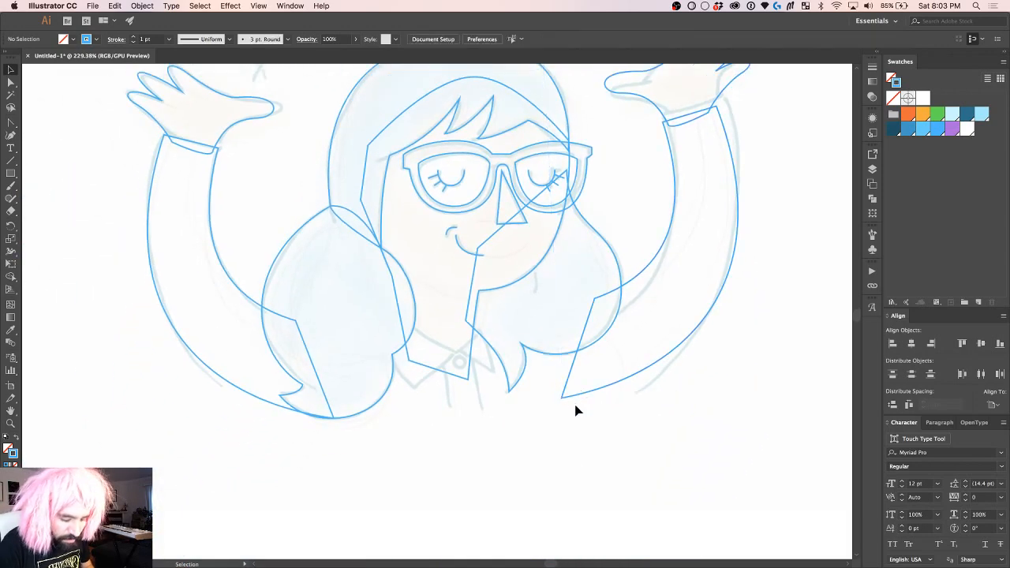
{"action": "key", "text": "a"}
{"action": "left_click", "coordinate": [561, 399]}
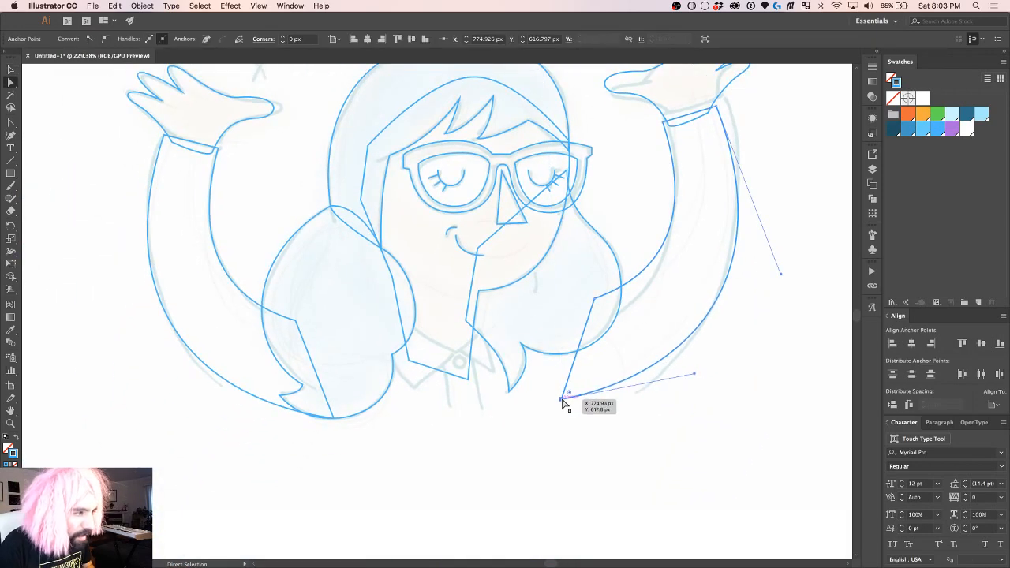
{"action": "left_click_drag", "start_coordinate": [561, 400], "coordinate": [562, 410]}
Step: Move the mirrored arm's inner shoulder anchor 10 px left and 20 px down, and lengthen its curve handle slightly toward the sleeve
{"action": "left_click", "coordinate": [595, 299]}
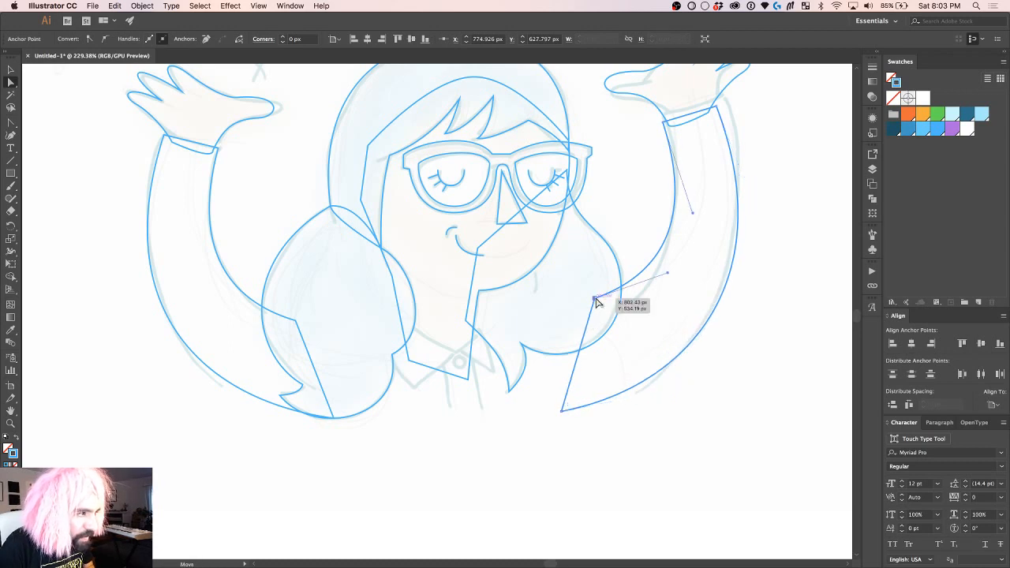
{"action": "key", "text": "shift+Down"}
{"action": "key", "text": "shift+Left"}
{"action": "key", "text": "shift+Down"}
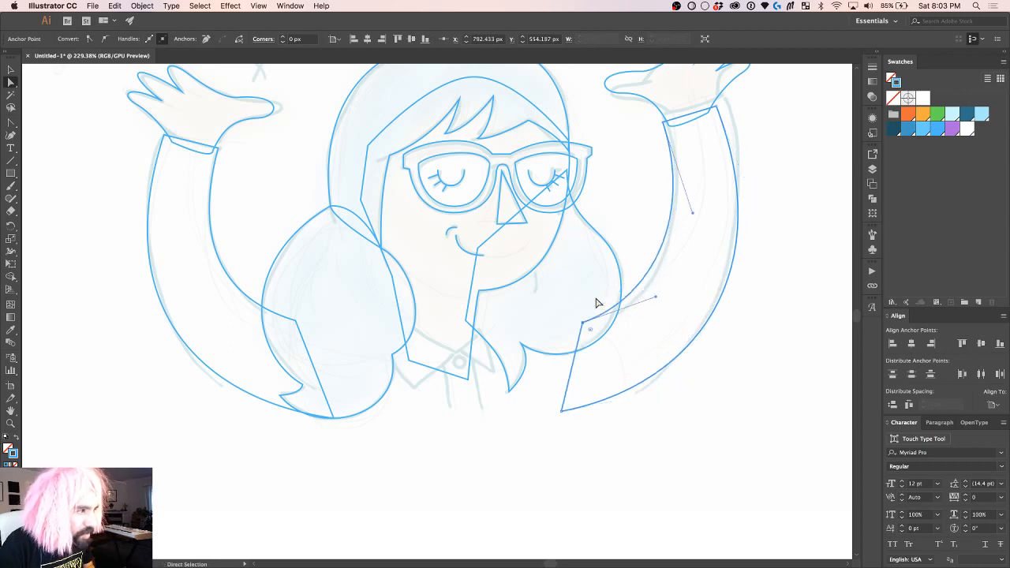
{"action": "left_click", "coordinate": [666, 303]}
{"action": "left_click", "coordinate": [582, 324]}
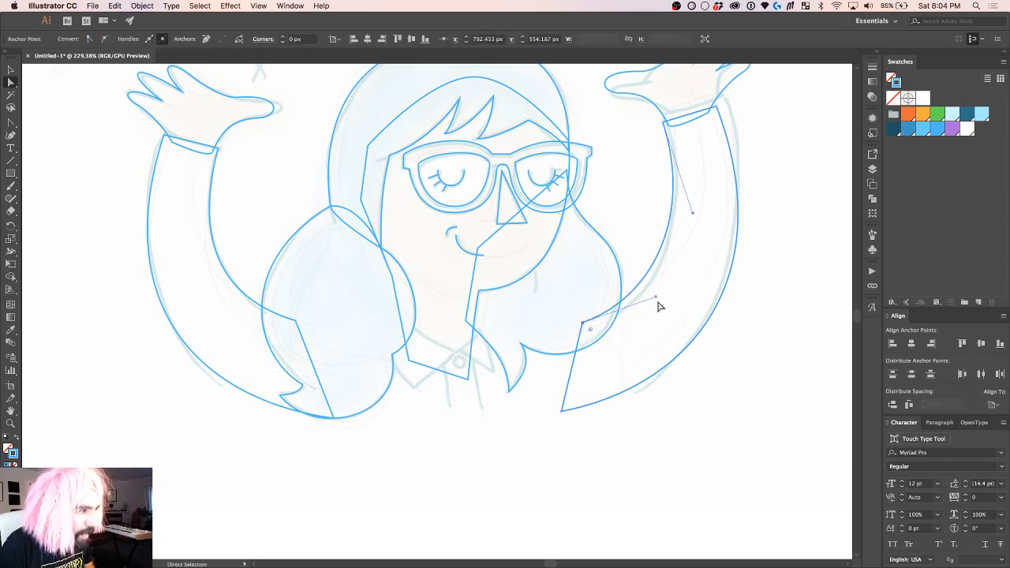
{"action": "left_click_drag", "start_coordinate": [658, 299], "coordinate": [665, 297]}
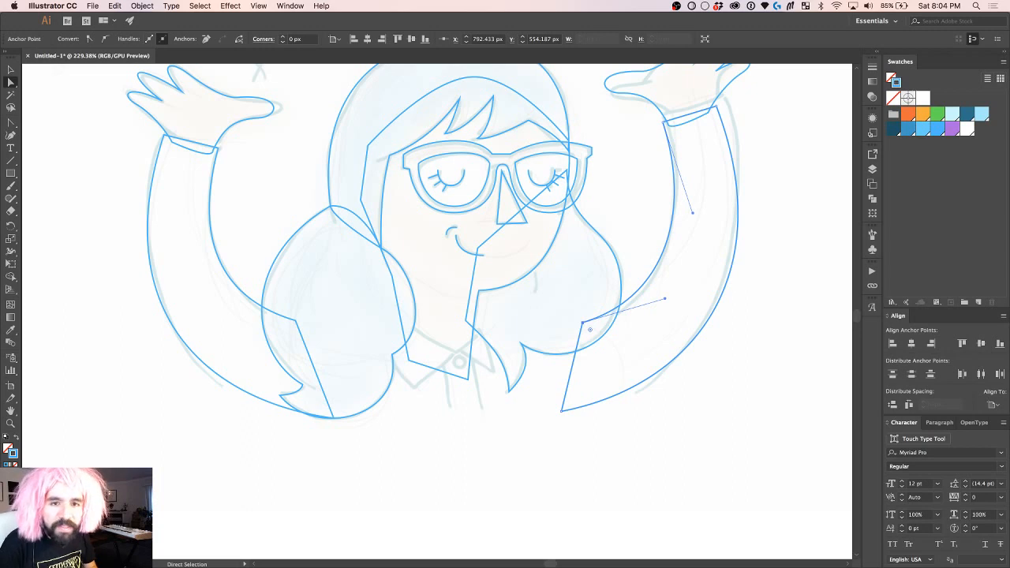
{"action": "left_click", "coordinate": [358, 483]}
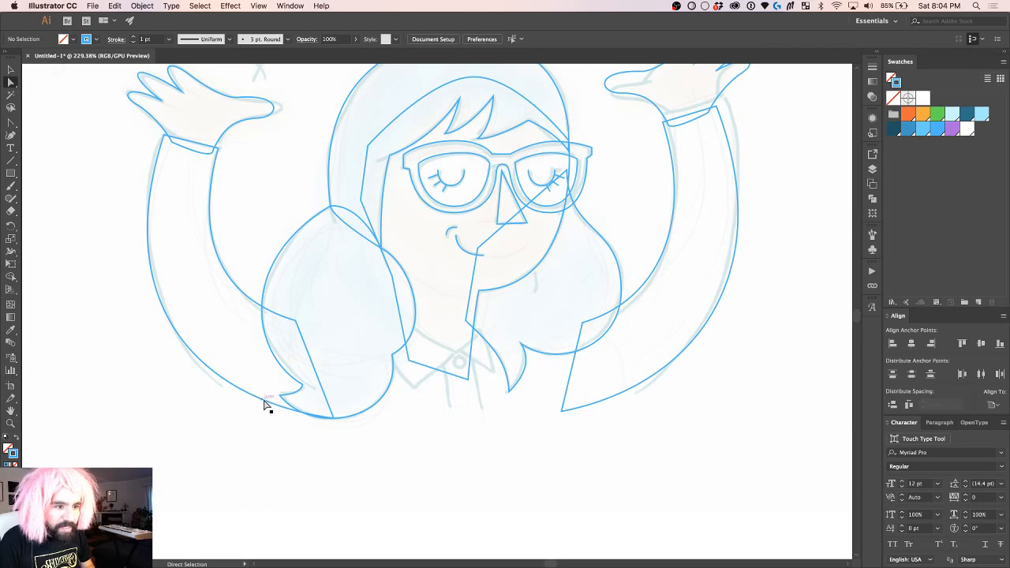
Step: Draw a closed torso outline with the Pen tool between both arms' bottom corners, extending it up behind the hair and neck
{"action": "key", "text": "p"}
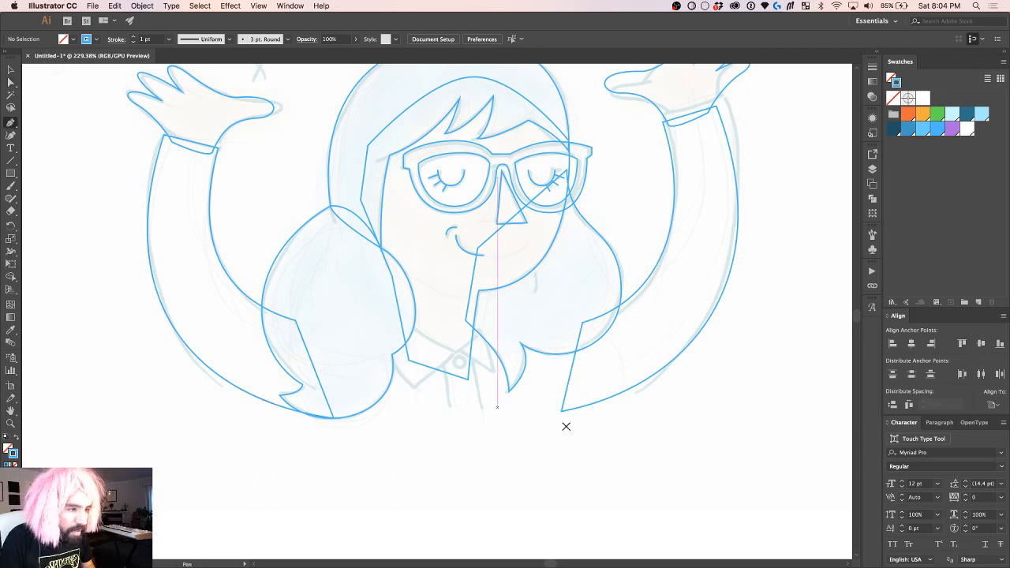
{"action": "left_click", "coordinate": [333, 420]}
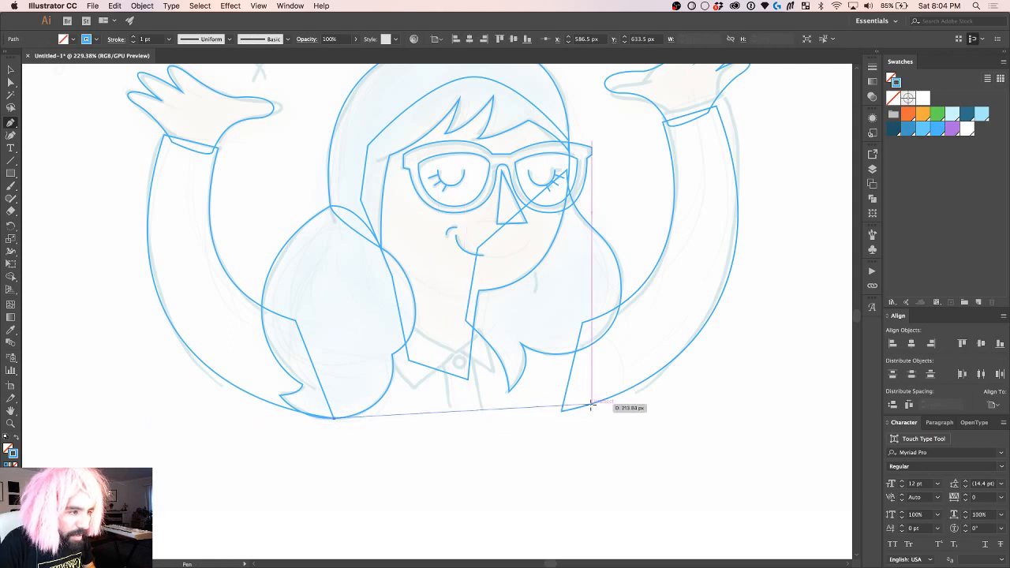
{"action": "left_click", "coordinate": [560, 411]}
{"action": "left_click", "coordinate": [590, 312]}
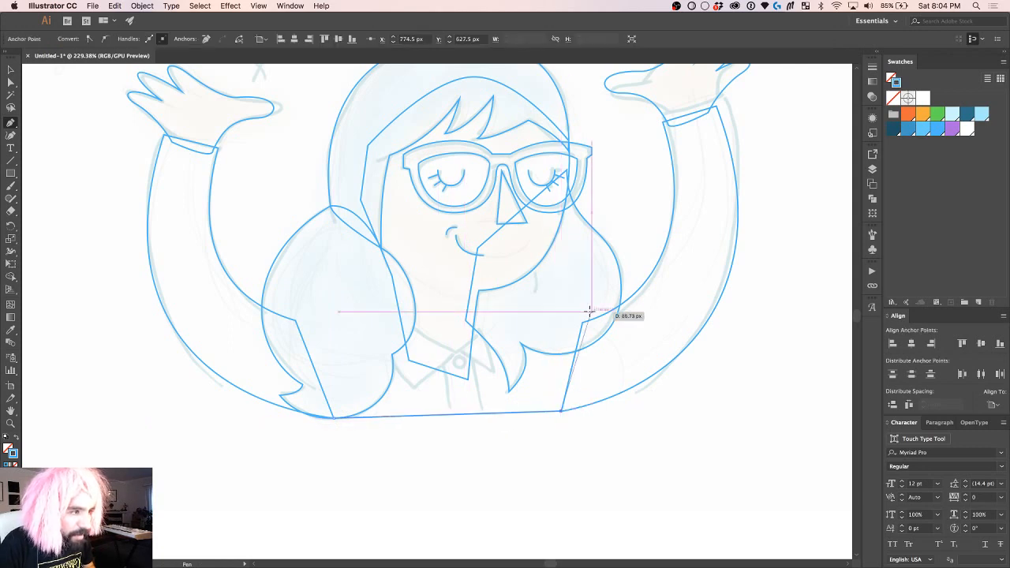
{"action": "left_click", "coordinate": [345, 316]}
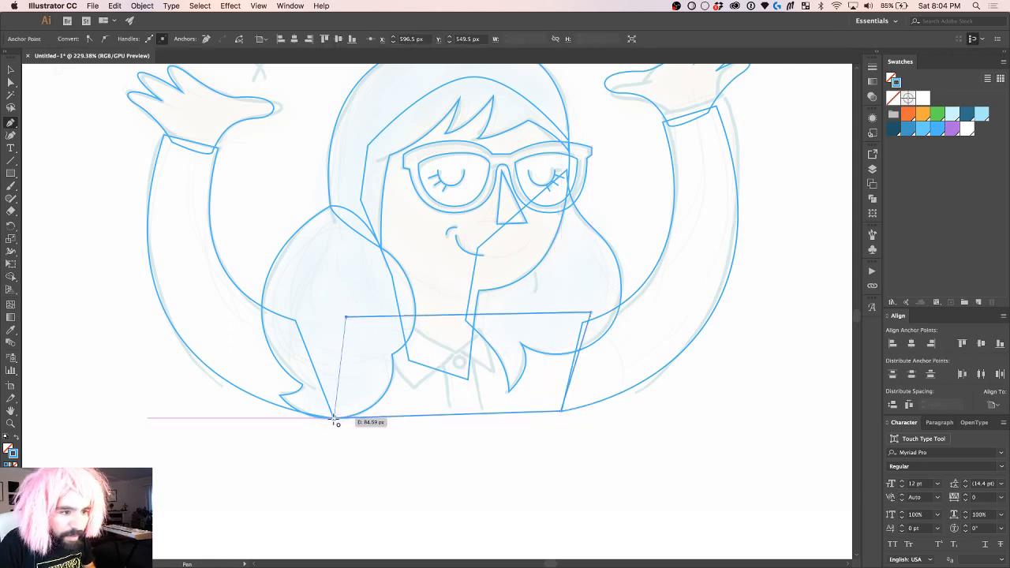
{"action": "left_click", "coordinate": [328, 354]}
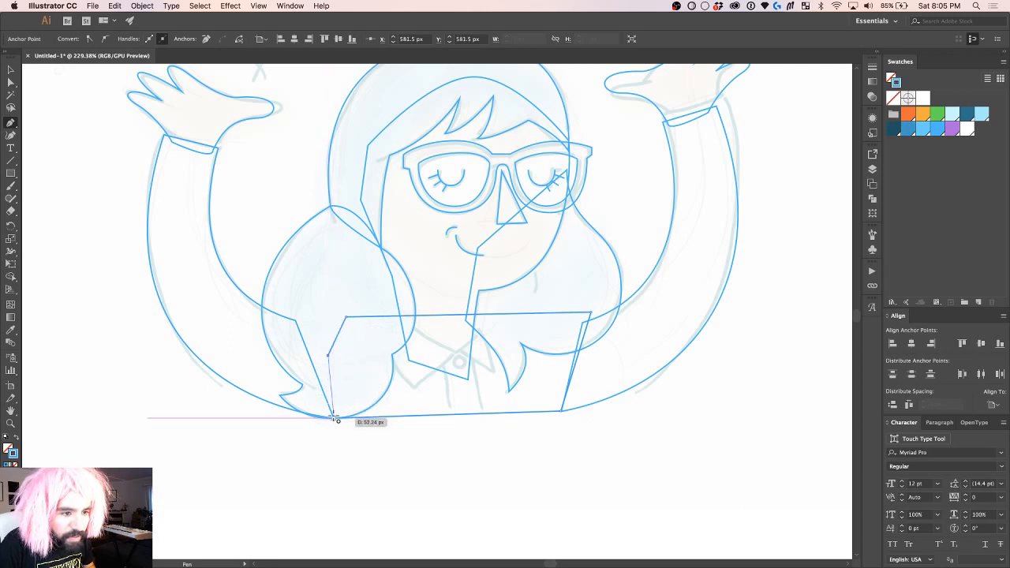
{"action": "left_click", "coordinate": [334, 418]}
Step: Bend the torso's straight bottom edge into a shallow downward curve that flows toward both arms
{"action": "key", "text": "v"}
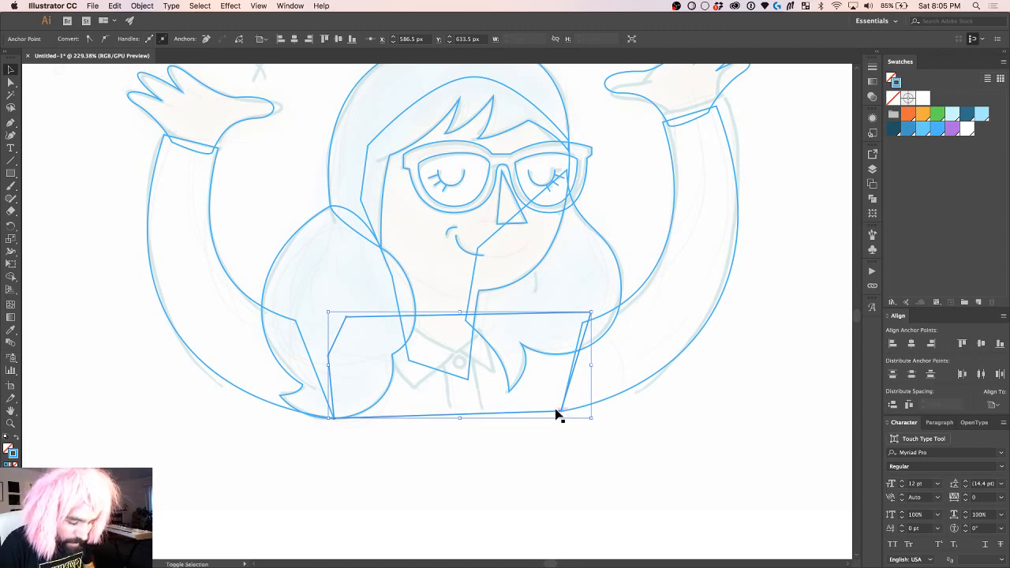
{"action": "key", "text": "shift+c"}
{"action": "left_click_drag", "start_coordinate": [458, 418], "coordinate": [399, 422]}
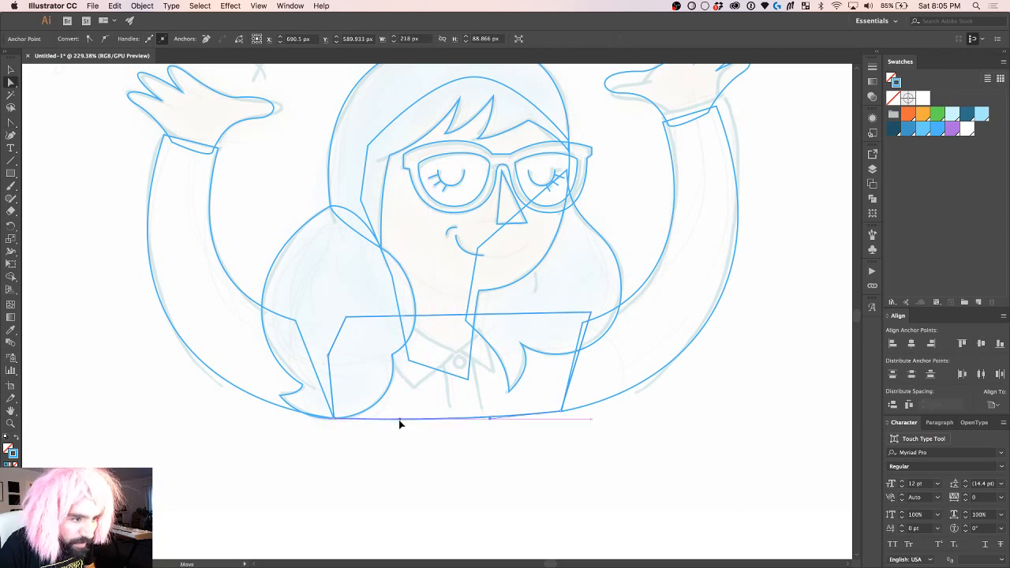
{"action": "left_click", "coordinate": [560, 409]}
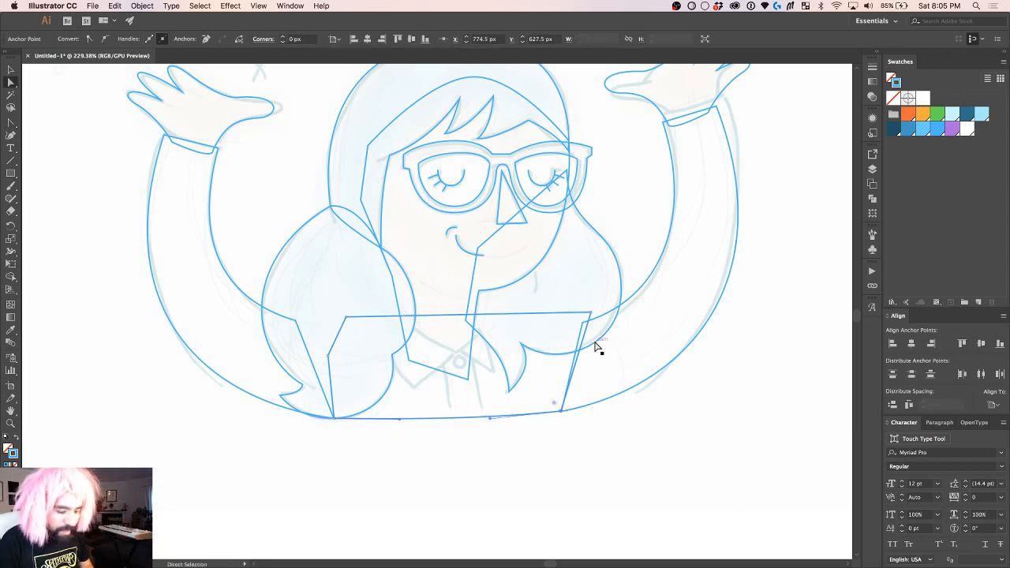
Step: Try to unite the torso outline with the mirrored arm
{"action": "key", "text": "v"}
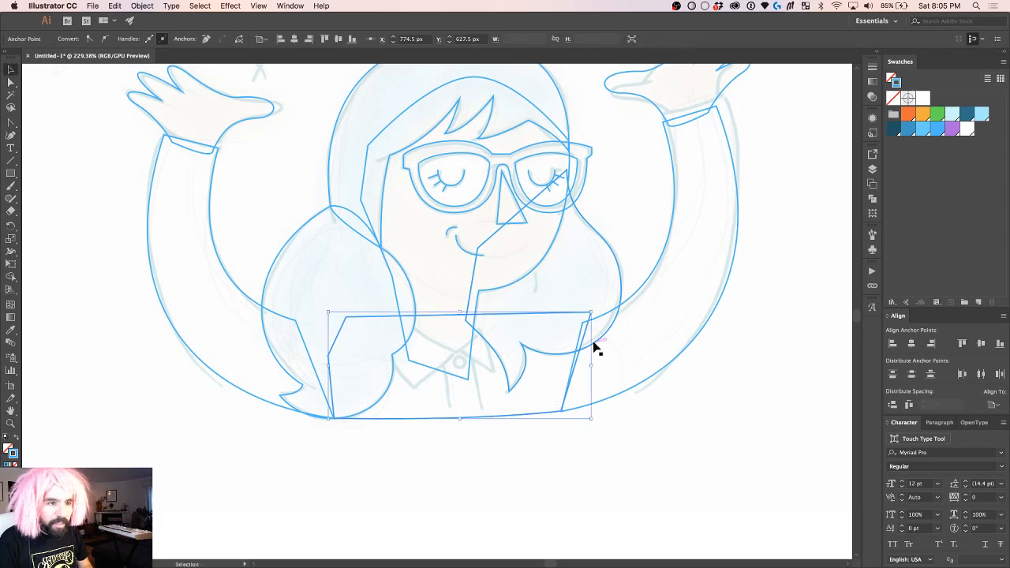
{"action": "left_click", "coordinate": [630, 303], "text": "shift"}
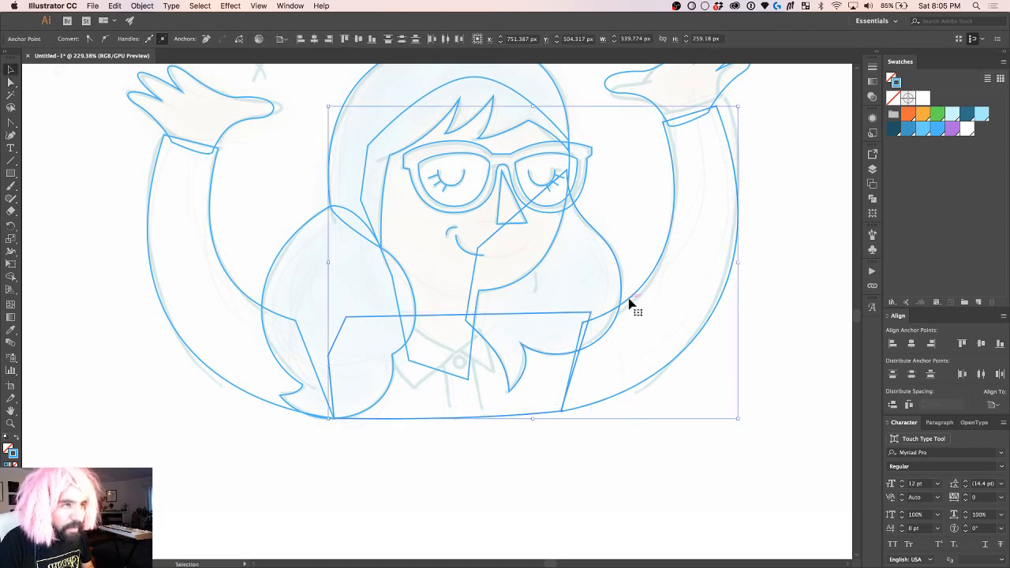
{"action": "left_click", "coordinate": [872, 199]}
{"action": "left_click", "coordinate": [744, 177]}
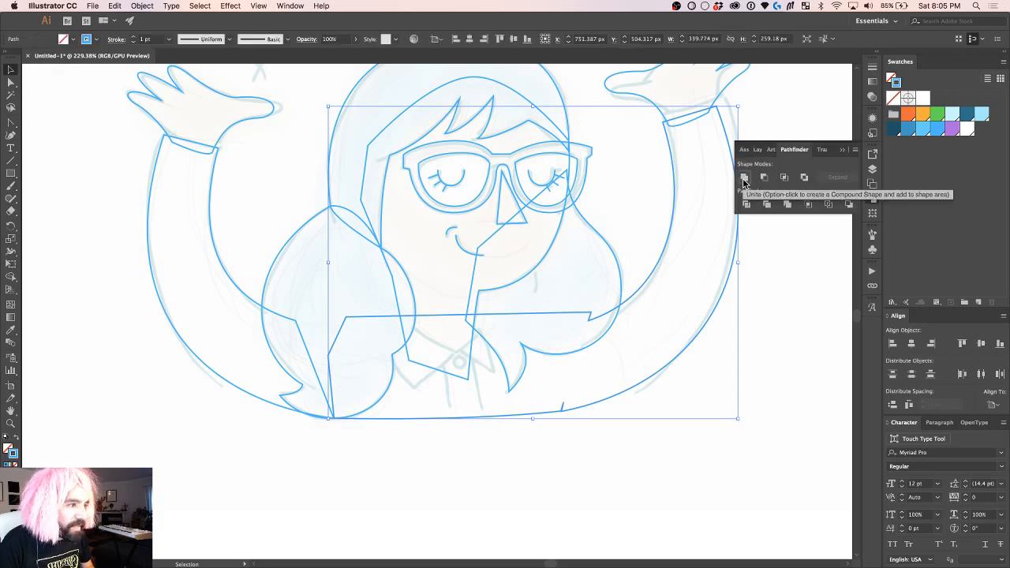
{"action": "scroll", "coordinate": [584, 428], "scroll_direction": "up", "scroll_amount": 5}
{"action": "key", "text": "super+z"}
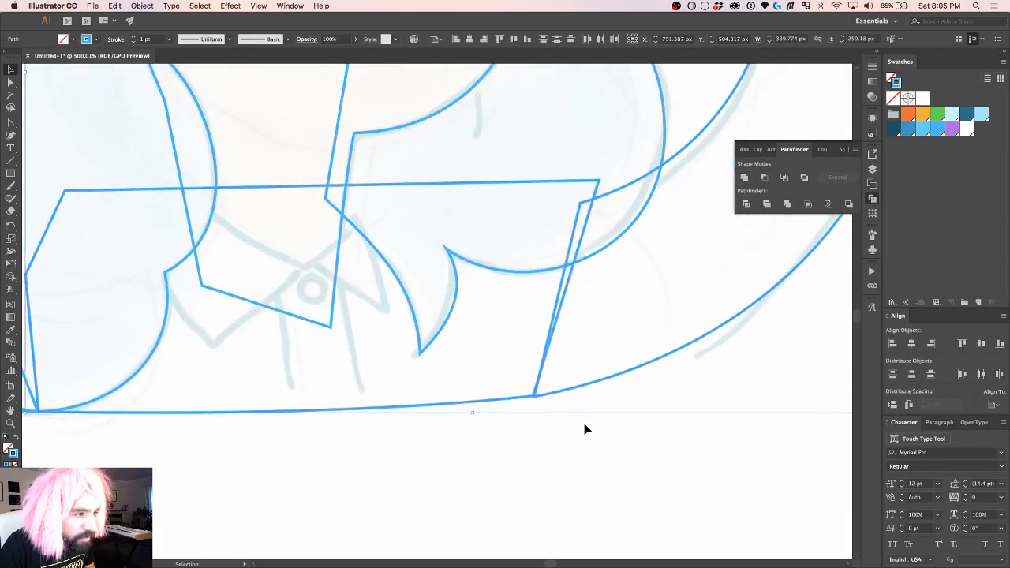
Step: Check the torso's bottom anchor at the mirrored arm and shift the adjacent upper corner slightly outward to X 801.5 px, Y 545.5 px
{"action": "left_click", "coordinate": [548, 437]}
{"action": "key", "text": "a"}
{"action": "left_click", "coordinate": [533, 396]}
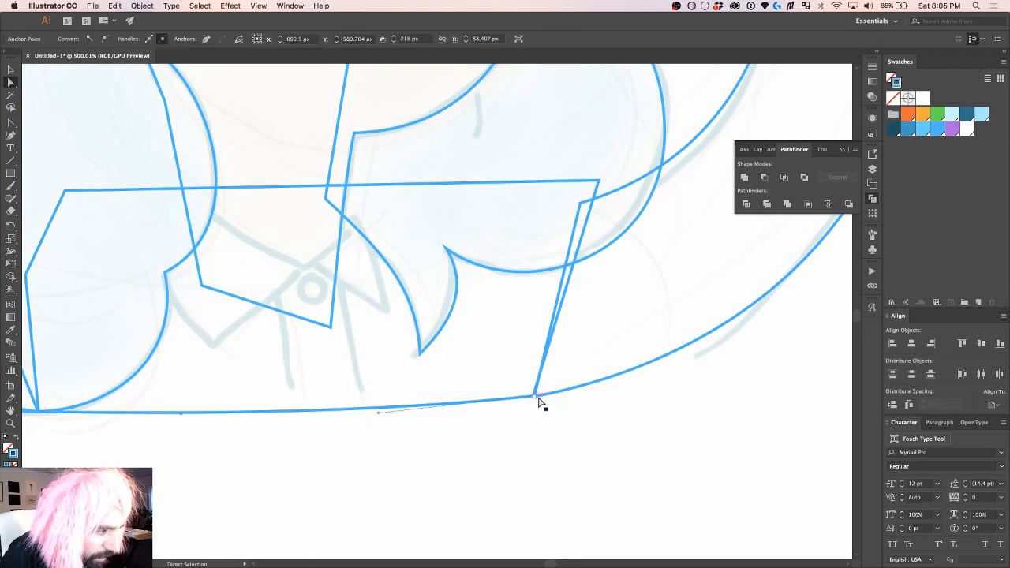
{"action": "mouse_move", "coordinate": [534, 396]}
{"action": "left_mouse_down"}
{"action": "mouse_move", "coordinate": [513, 405]}
{"action": "mouse_move", "coordinate": [535, 397]}
{"action": "left_mouse_up"}
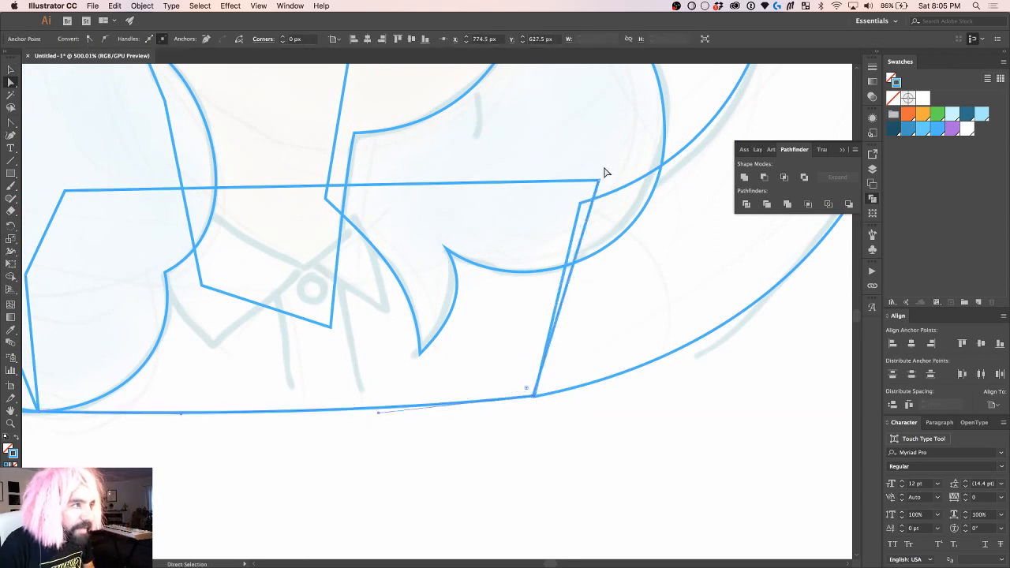
{"action": "left_click_drag", "start_coordinate": [599, 185], "coordinate": [603, 182]}
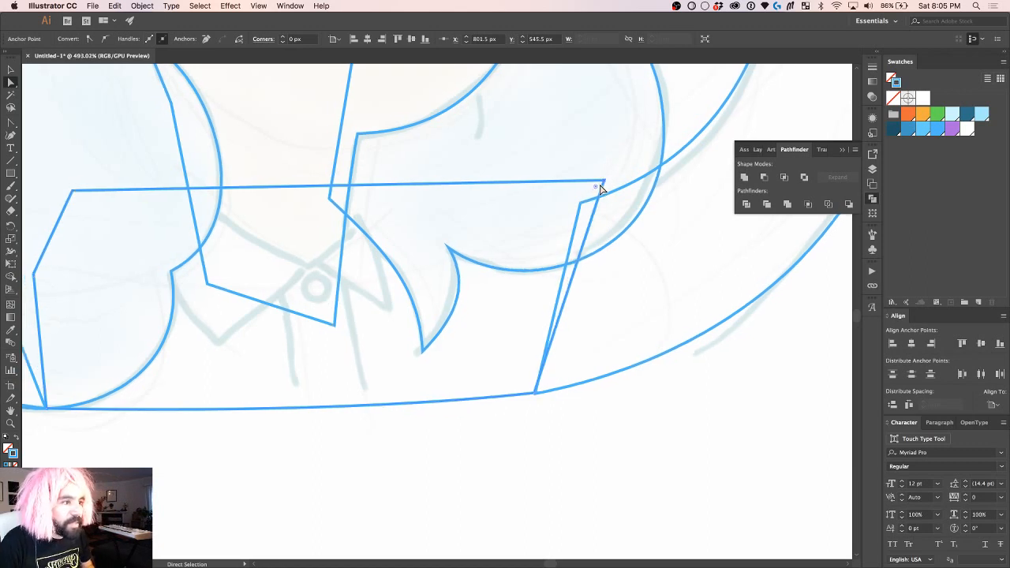
Step: Unite the torso outline and the mirrored arm into a single shape
{"action": "scroll", "coordinate": [623, 189], "scroll_direction": "up", "scroll_amount": 1}
{"action": "key", "text": "super+a"}
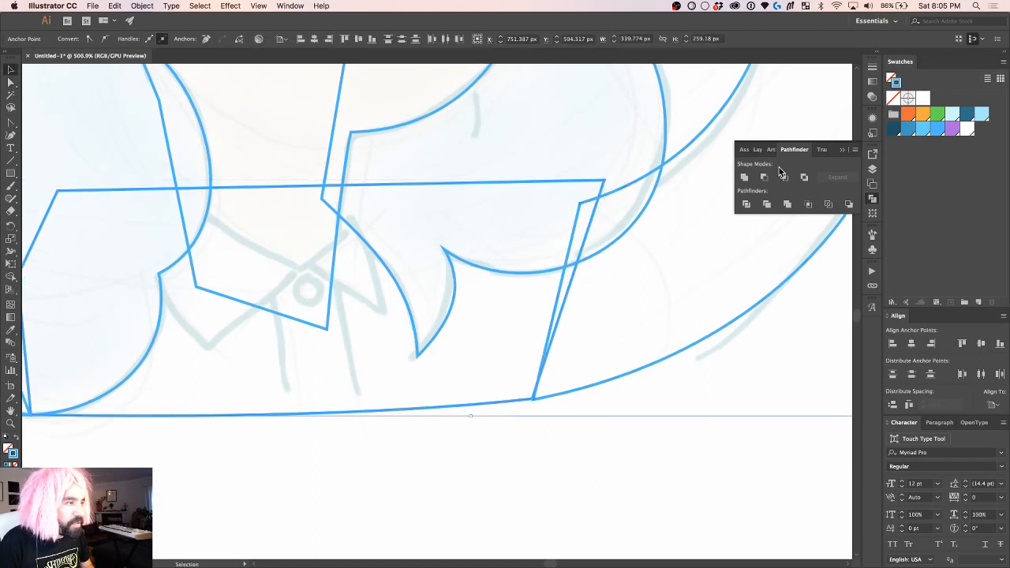
{"action": "left_click", "coordinate": [744, 178]}
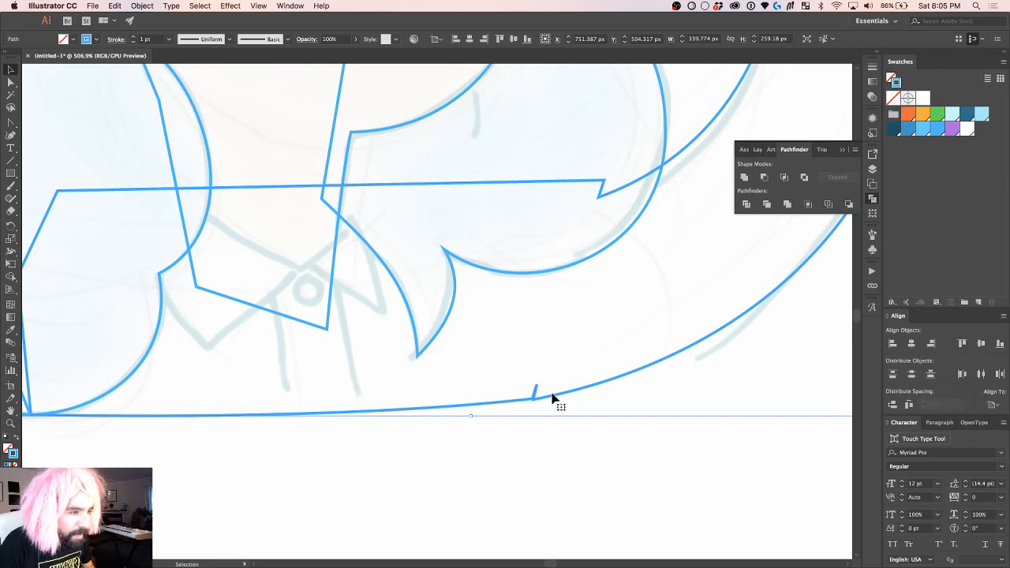
Step: Delete the extra anchor points forming the small spike where the mirrored arm joins the torso's bottom edge
{"action": "scroll", "coordinate": [552, 398], "scroll_direction": "up", "scroll_amount": 5}
{"action": "key", "text": "a"}
{"action": "left_click_drag", "start_coordinate": [520, 400], "coordinate": [517, 408]}
{"action": "key", "text": "minus"}
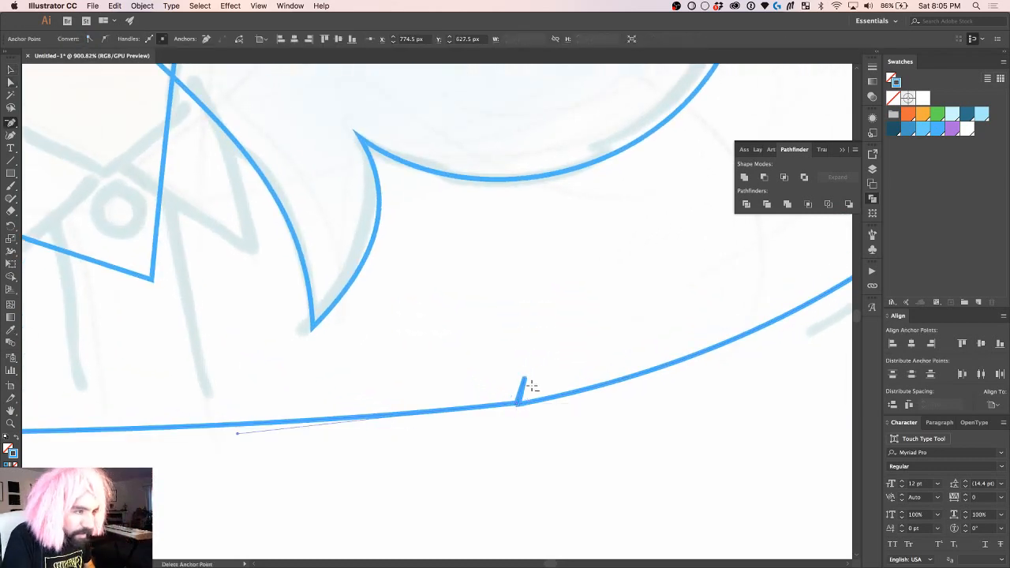
{"action": "left_click", "coordinate": [525, 378]}
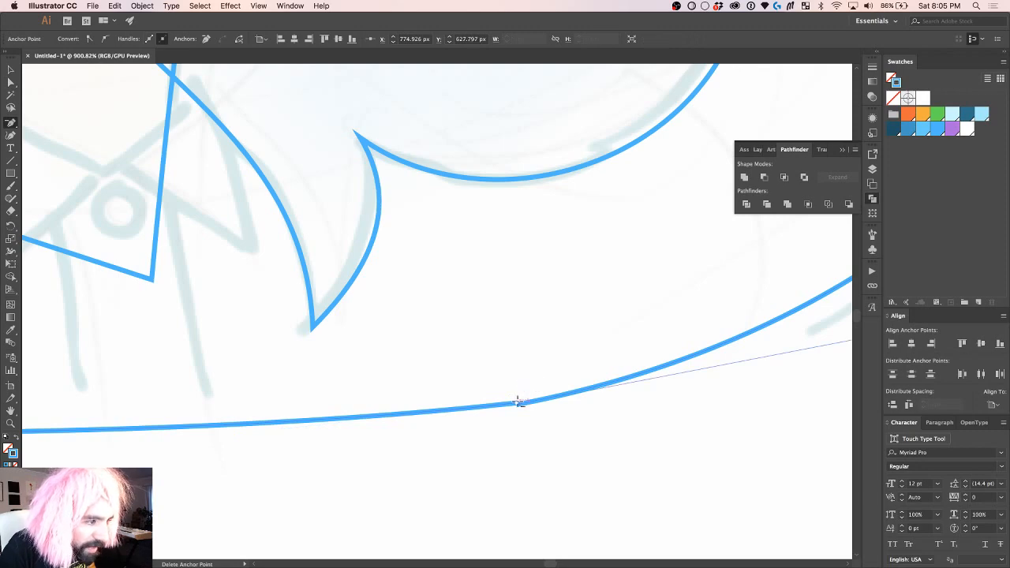
{"action": "left_click", "coordinate": [518, 402]}
Step: Convert the anchor joining arm and torso to a smooth point, and shorten the curve handle at the bottom edge's opposite end
{"action": "scroll", "coordinate": [504, 433], "scroll_direction": "down", "scroll_amount": 3}
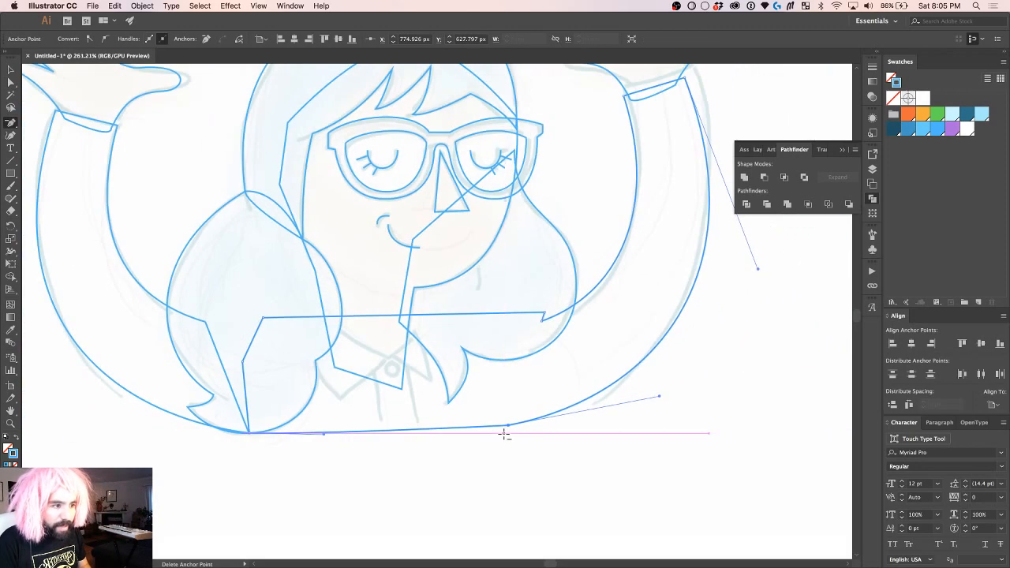
{"action": "left_click_drag", "start_coordinate": [509, 427], "coordinate": [642, 411]}
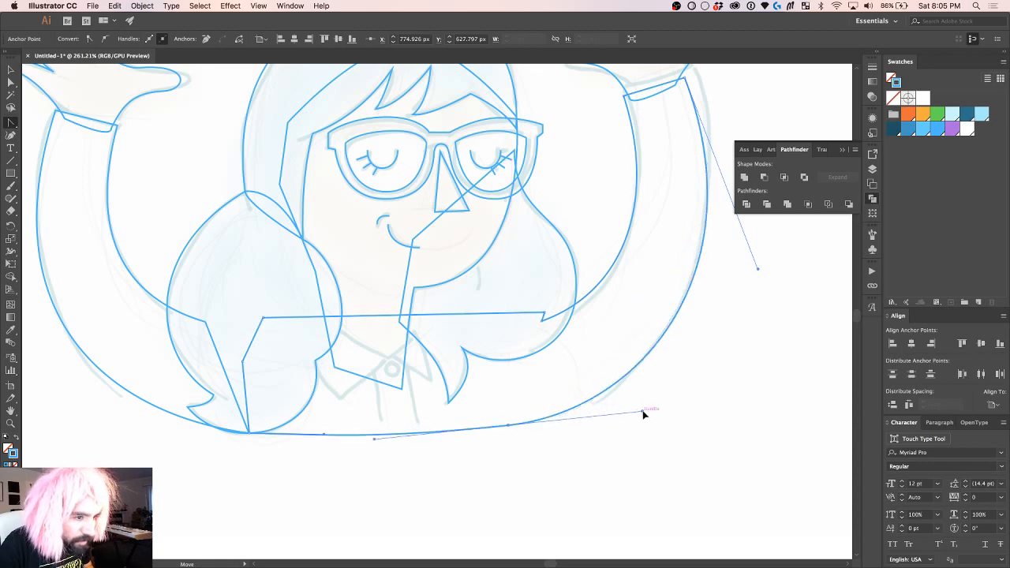
{"action": "key", "text": "a"}
{"action": "left_click_drag", "start_coordinate": [326, 439], "coordinate": [274, 436]}
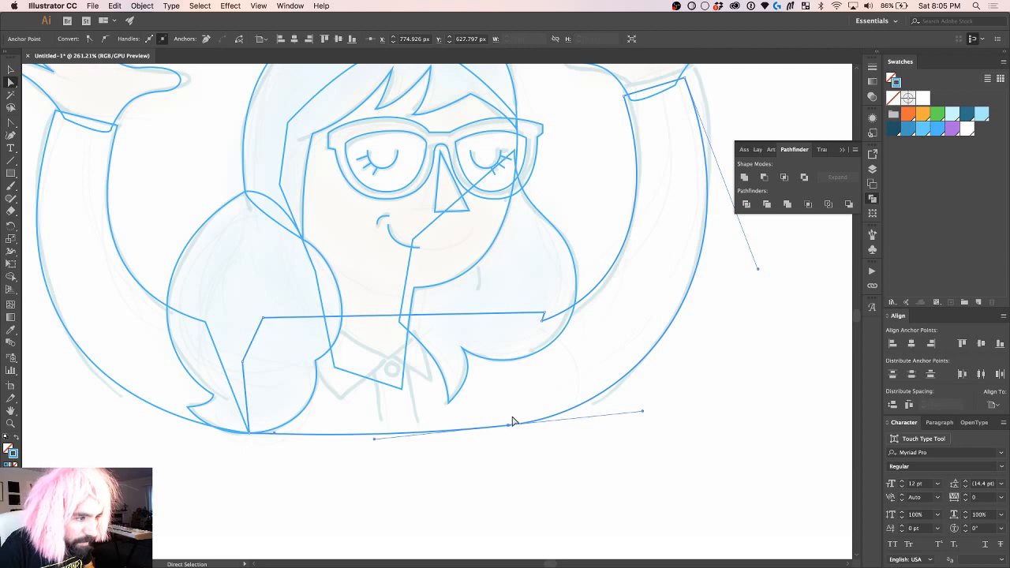
Step: Raise the smoothed joint anchor 2 px to about Y 626 px and extend its handle along the torso's bottom edge
{"action": "key", "text": "Up"}
{"action": "key", "text": "Up"}
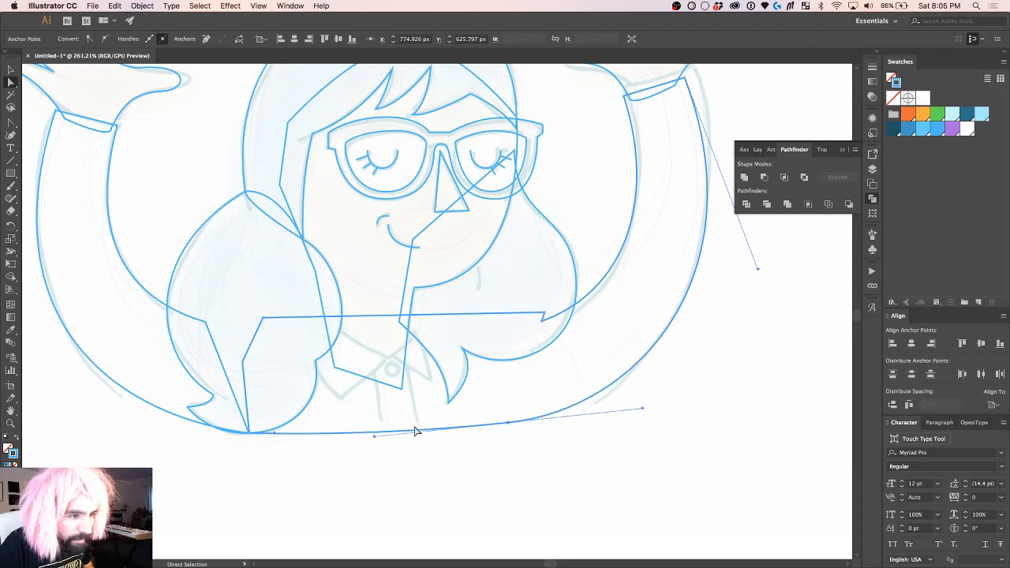
{"action": "left_click_drag", "start_coordinate": [373, 437], "coordinate": [360, 440]}
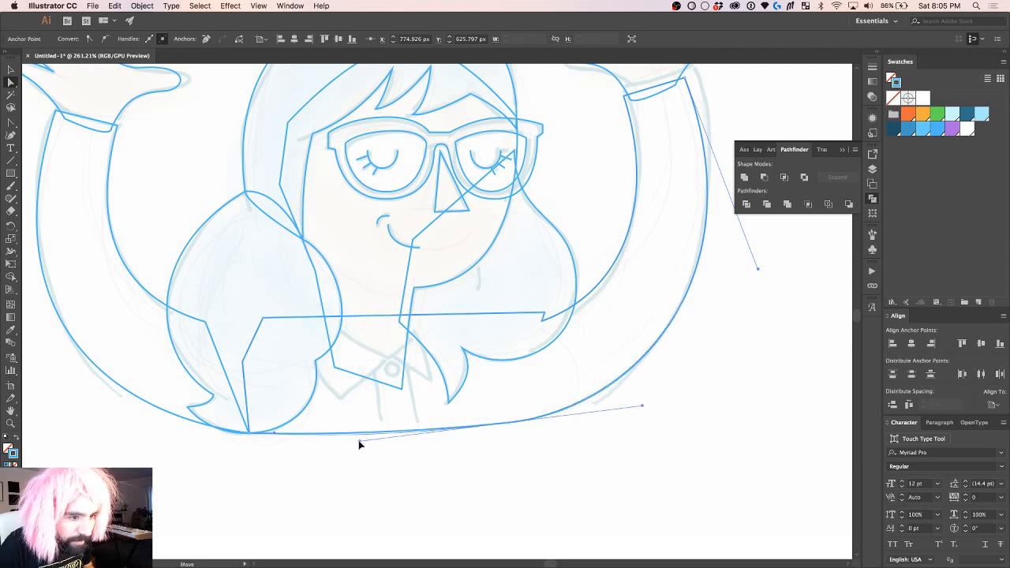
{"action": "left_click", "coordinate": [274, 433]}
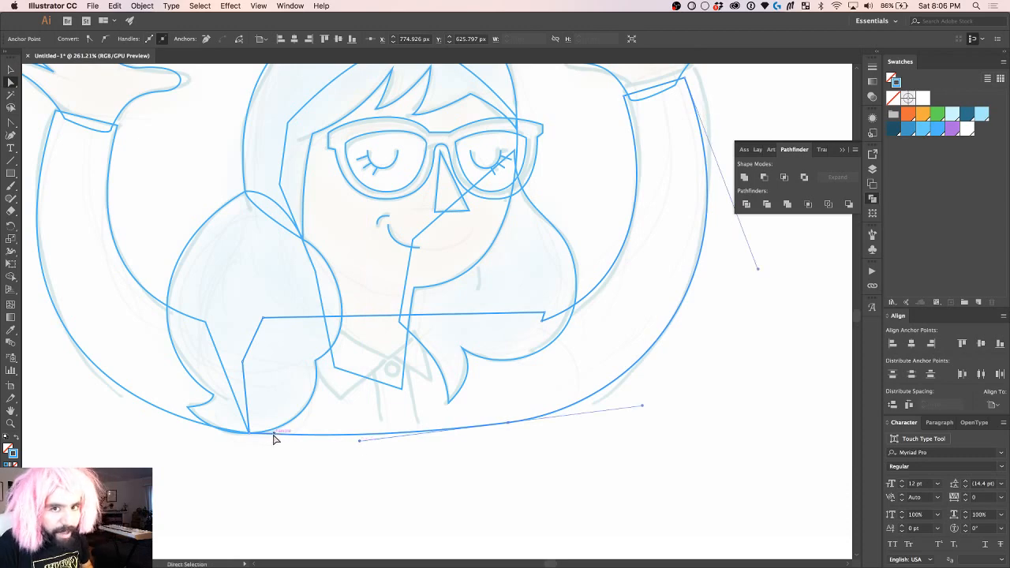
{"action": "scroll", "coordinate": [274, 439], "scroll_direction": "down", "scroll_amount": 3}
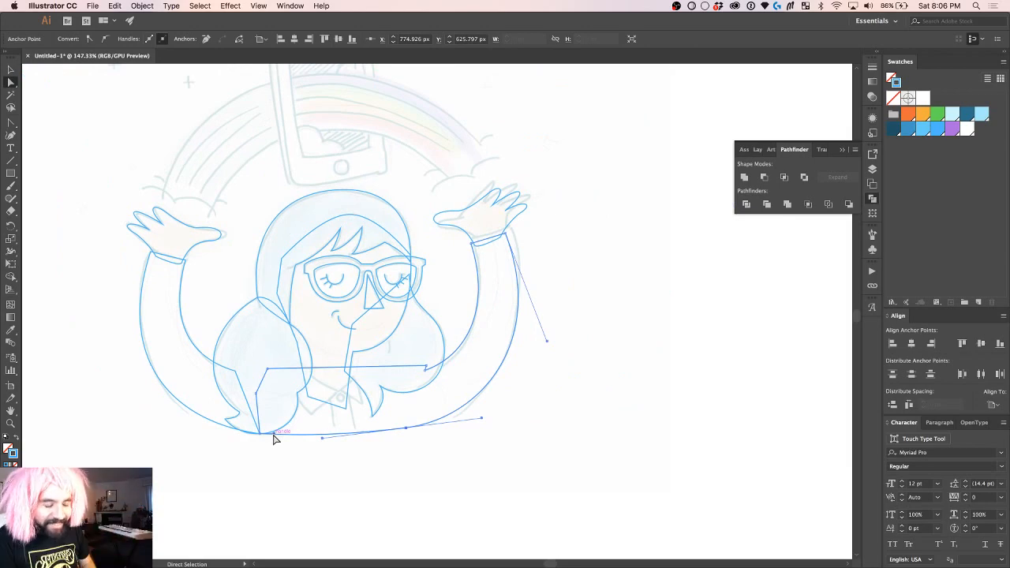
{"action": "scroll", "coordinate": [572, 403], "scroll_direction": "up", "scroll_amount": 5}
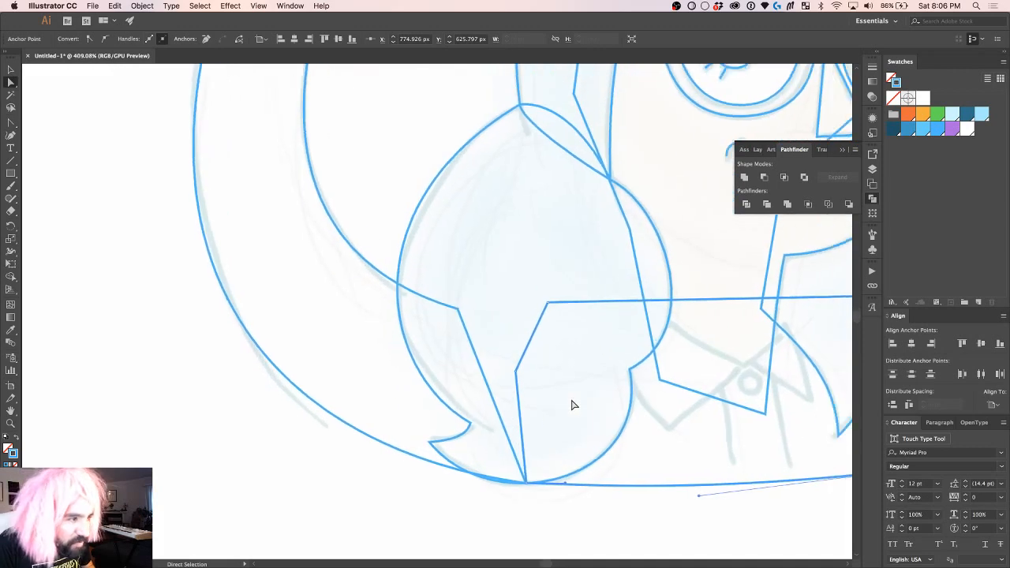
{"action": "scroll", "coordinate": [574, 405], "scroll_direction": "right", "scroll_amount": 5}
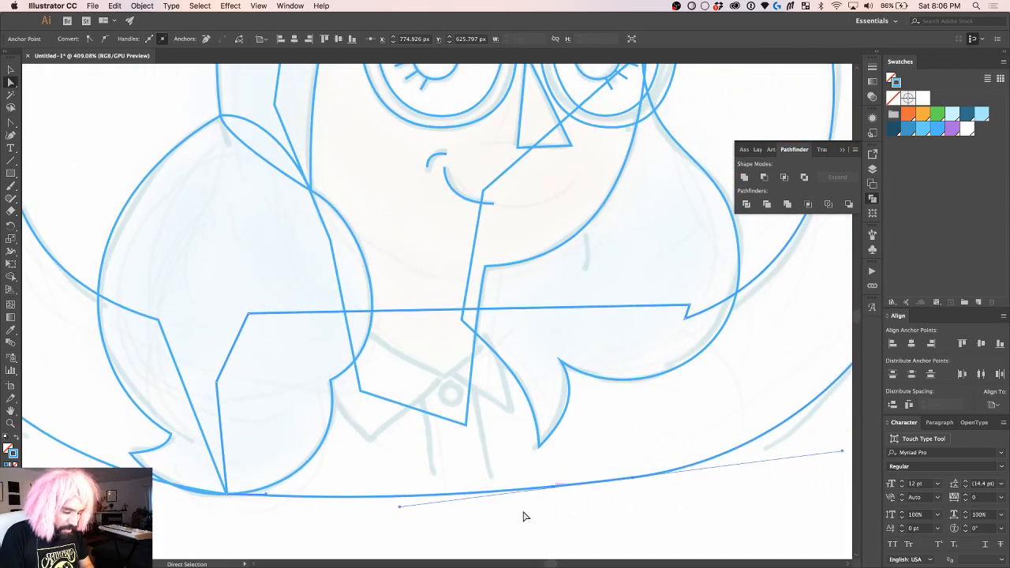
Step: Deselect the arm outline and draw the left collar flap as a closed four-sided path over the sketch with the Pen tool
{"action": "key", "text": "super+shift+a"}
{"action": "key", "text": "v"}
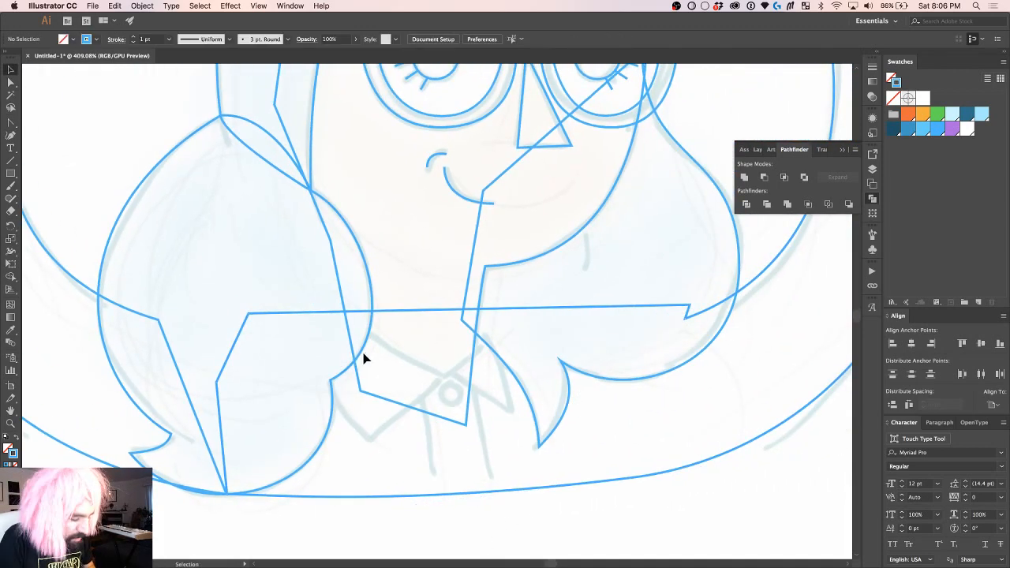
{"action": "key", "text": "p"}
{"action": "left_click", "coordinate": [361, 326]}
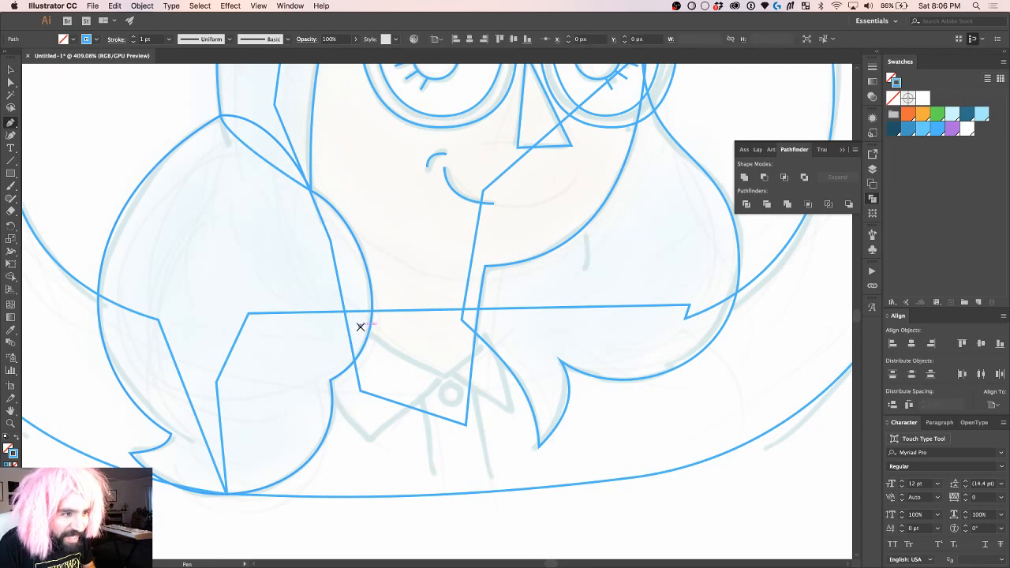
{"action": "left_click", "coordinate": [444, 377]}
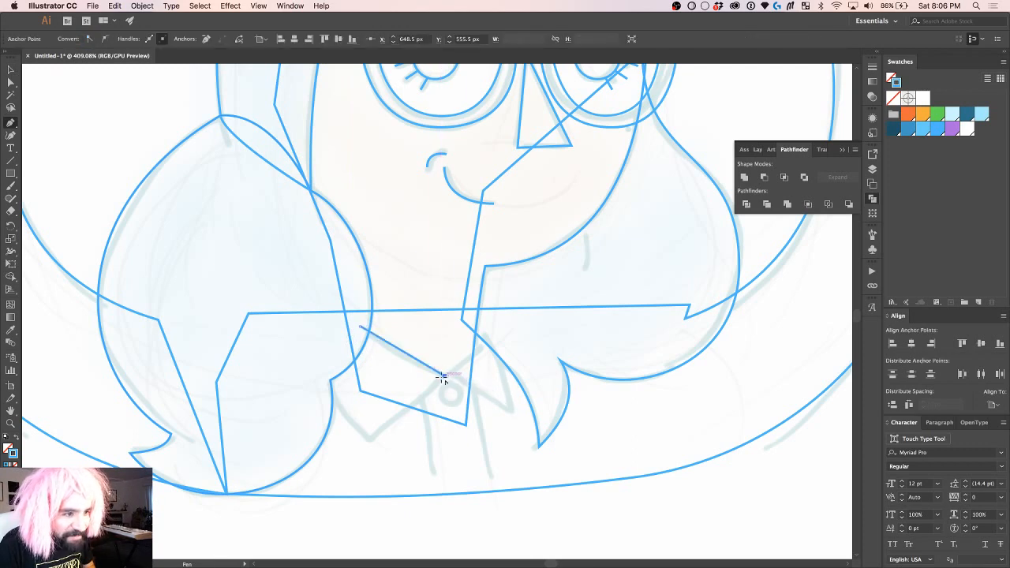
{"action": "left_click", "coordinate": [369, 446]}
{"action": "left_click", "coordinate": [312, 353]}
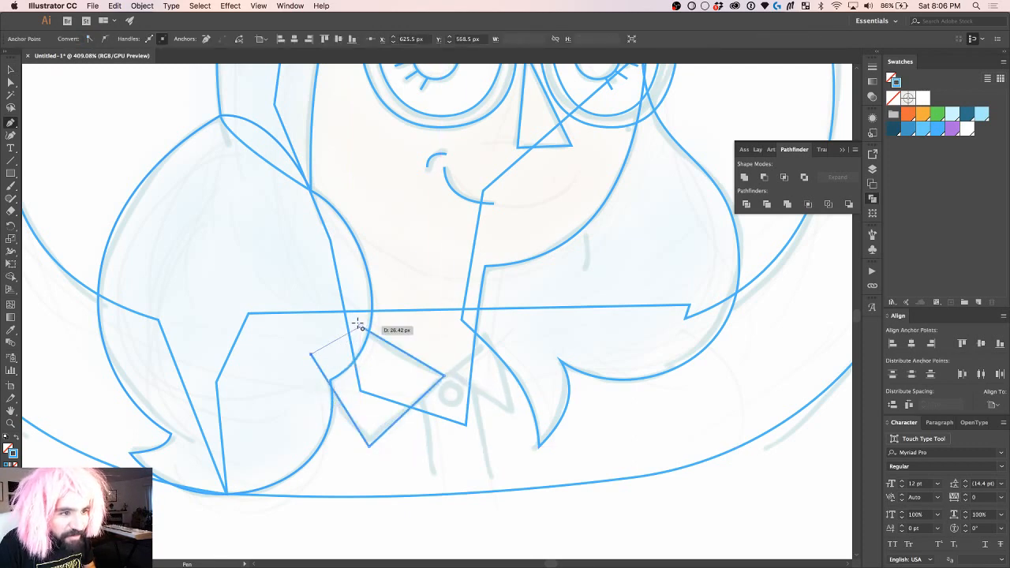
{"action": "left_click", "coordinate": [360, 326]}
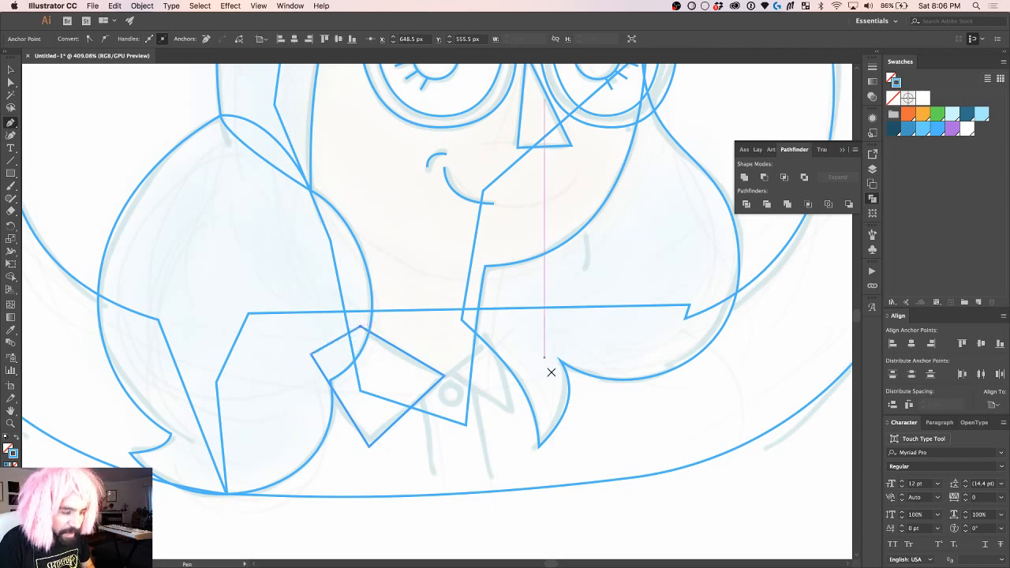
Step: Draw the right collar flap as a closed four-sided path, starting beside the left flap's inner corner
{"action": "left_click", "coordinate": [450, 371]}
{"action": "left_click_drag", "start_coordinate": [512, 412], "coordinate": [494, 324]}
{"action": "left_click", "coordinate": [450, 371]}
Step: Move the left collar flap's inner corner anchor to about X 689.5 px, Y 577.5 px so it meets the right flap's corner
{"action": "key", "text": "v"}
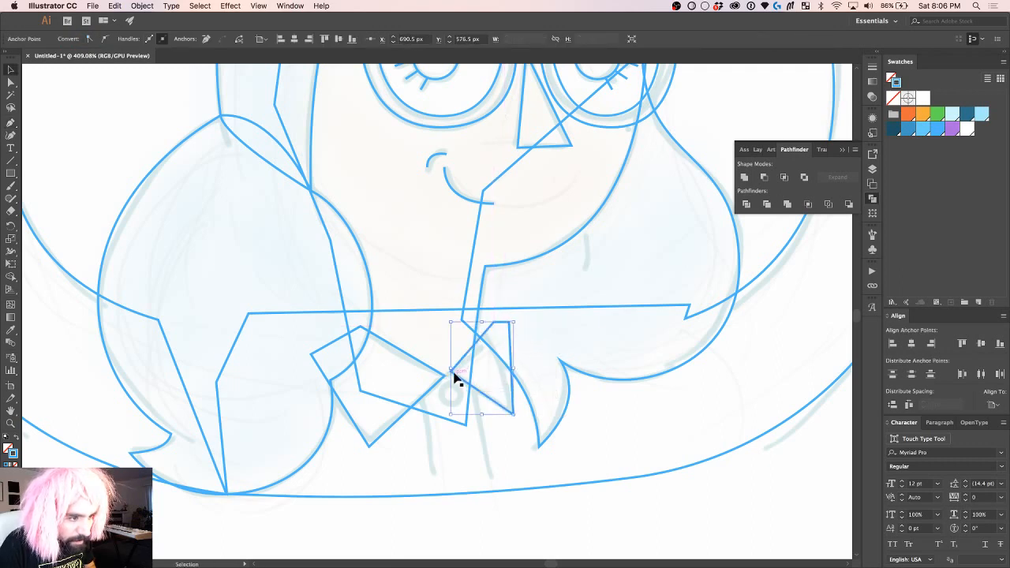
{"action": "key", "text": "s"}
{"action": "key", "text": "a"}
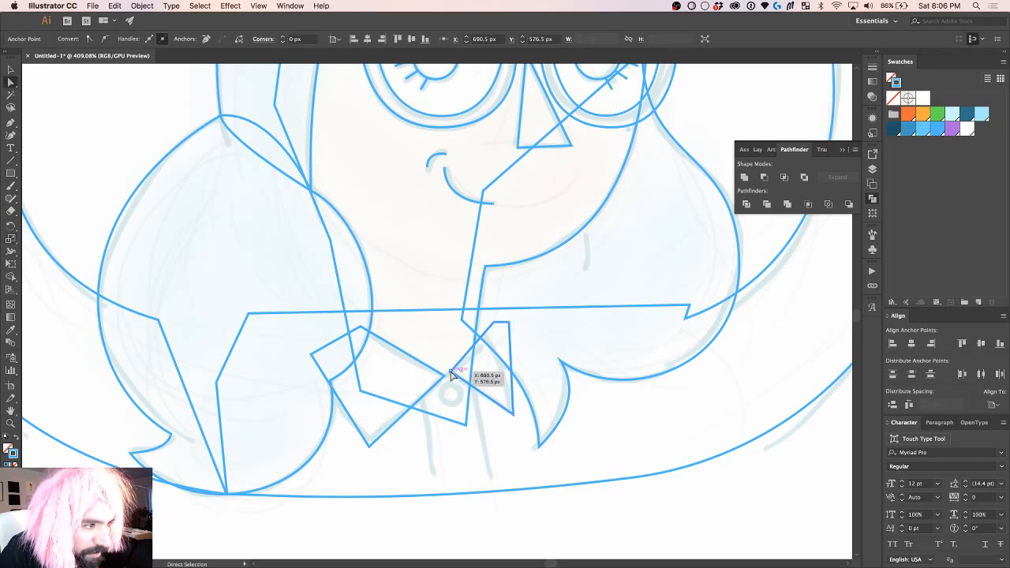
{"action": "mouse_move", "coordinate": [450, 374]}
{"action": "left_mouse_down"}
{"action": "mouse_move", "coordinate": [445, 386]}
{"action": "mouse_move", "coordinate": [455, 372]}
{"action": "left_mouse_up"}
{"action": "scroll", "coordinate": [444, 380], "scroll_direction": "up", "scroll_amount": 3}
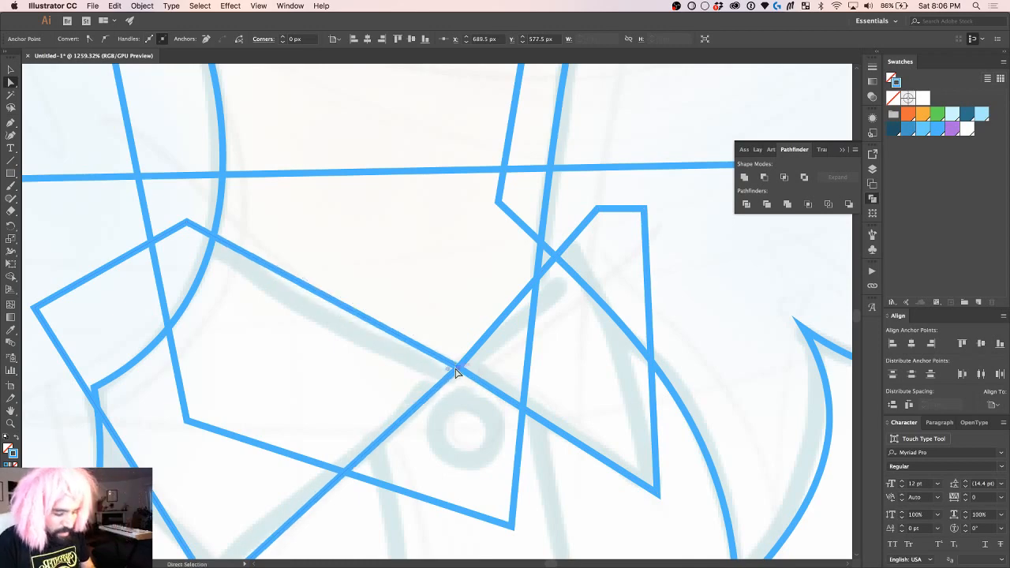
Step: Examine the point where both collar flaps meet in Outline view, and return to GPU Preview
{"action": "left_click", "coordinate": [259, 6]}
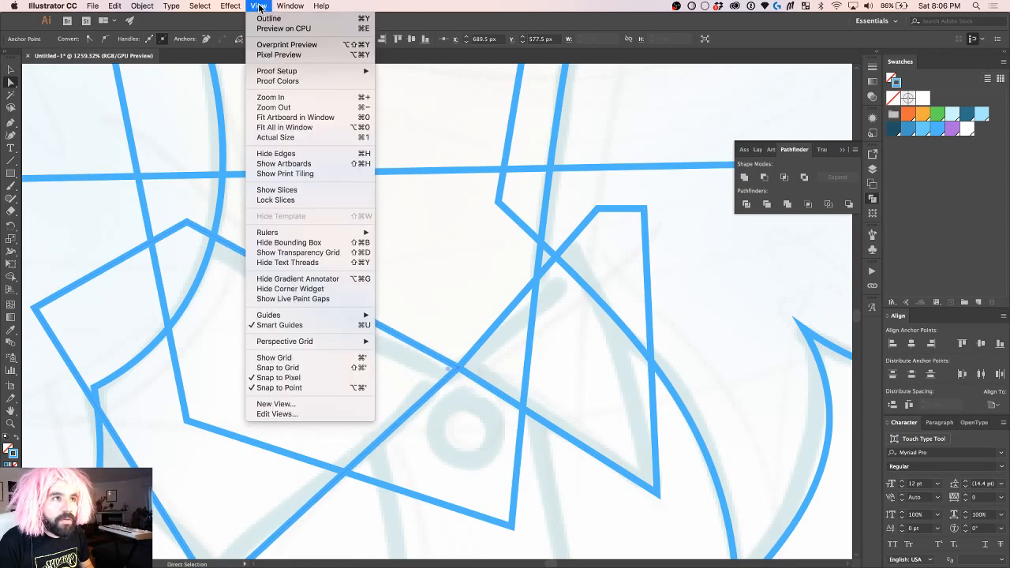
{"action": "left_click", "coordinate": [269, 18]}
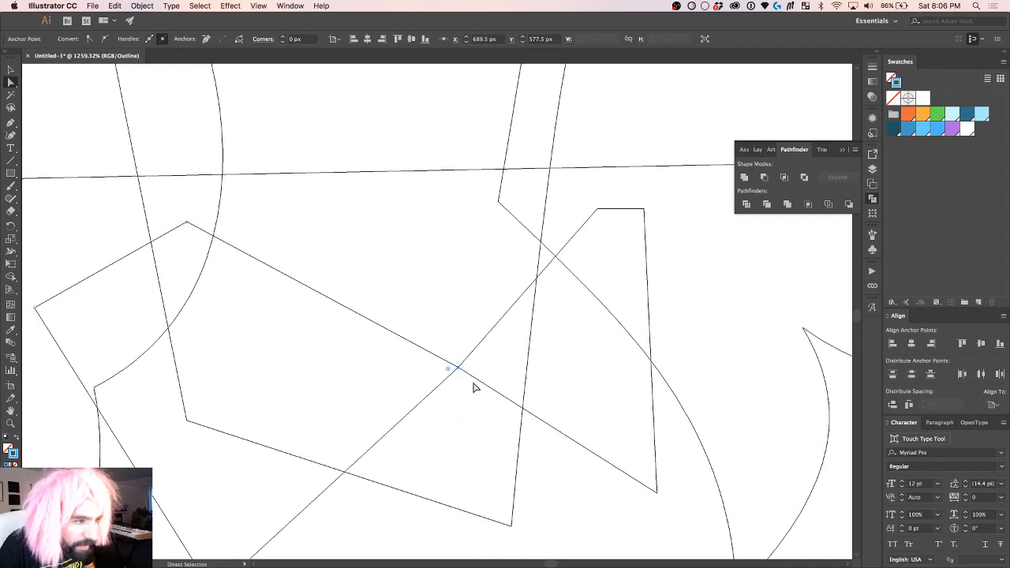
{"action": "scroll", "coordinate": [473, 387], "scroll_direction": "up", "scroll_amount": 3}
{"action": "left_click", "coordinate": [444, 283]}
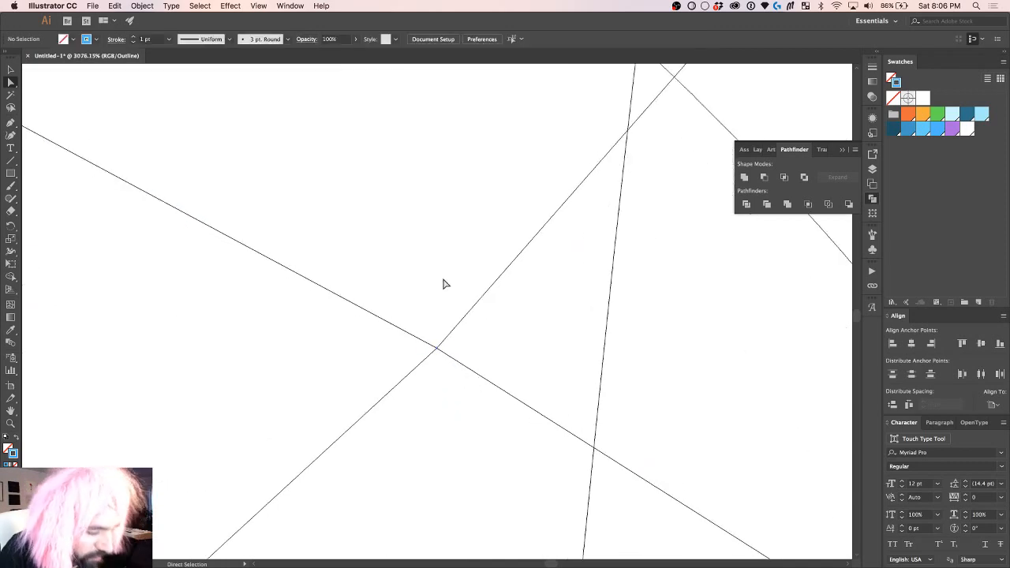
{"action": "scroll", "coordinate": [444, 284], "scroll_direction": "down", "scroll_amount": 10}
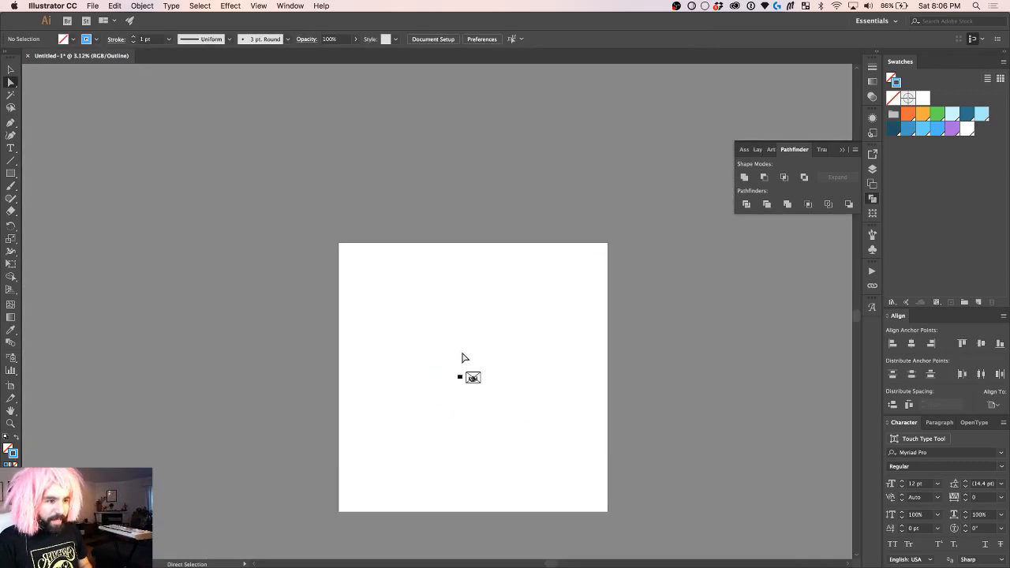
{"action": "scroll", "coordinate": [462, 355], "scroll_direction": "up", "scroll_amount": 5}
{"action": "scroll", "coordinate": [465, 357], "scroll_direction": "up", "scroll_amount": 2}
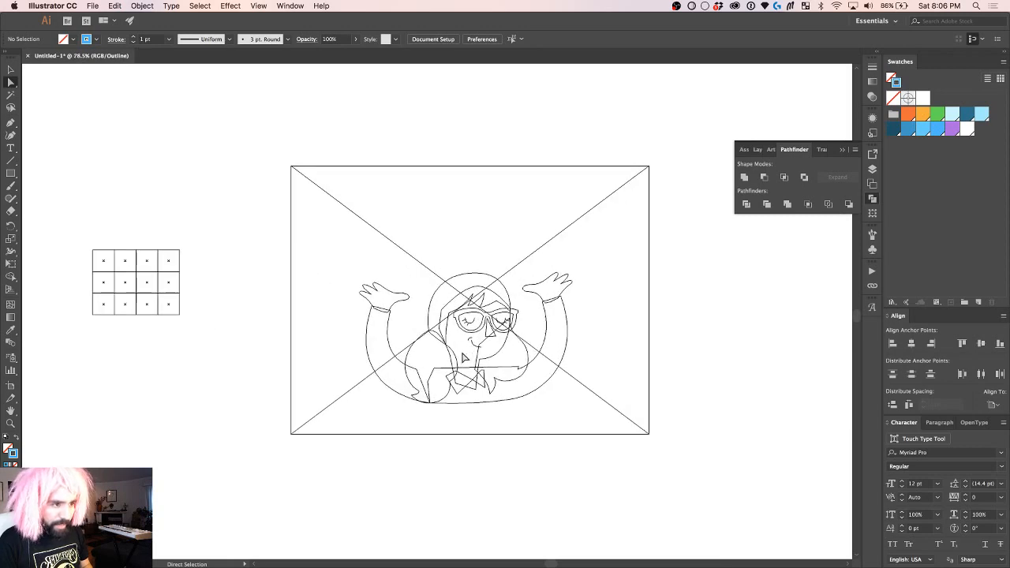
{"action": "left_click", "coordinate": [268, 8]}
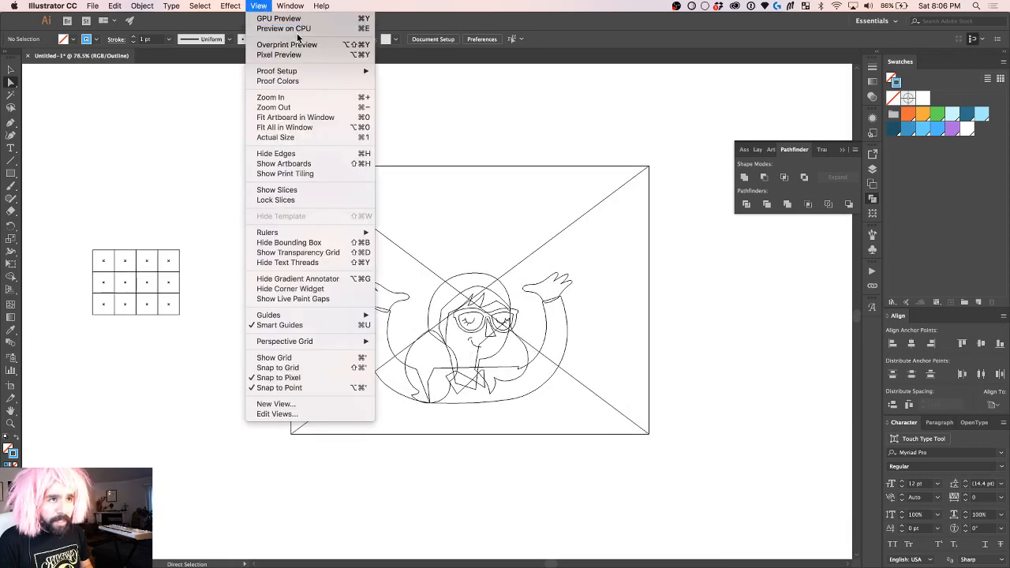
{"action": "left_click", "coordinate": [272, 18]}
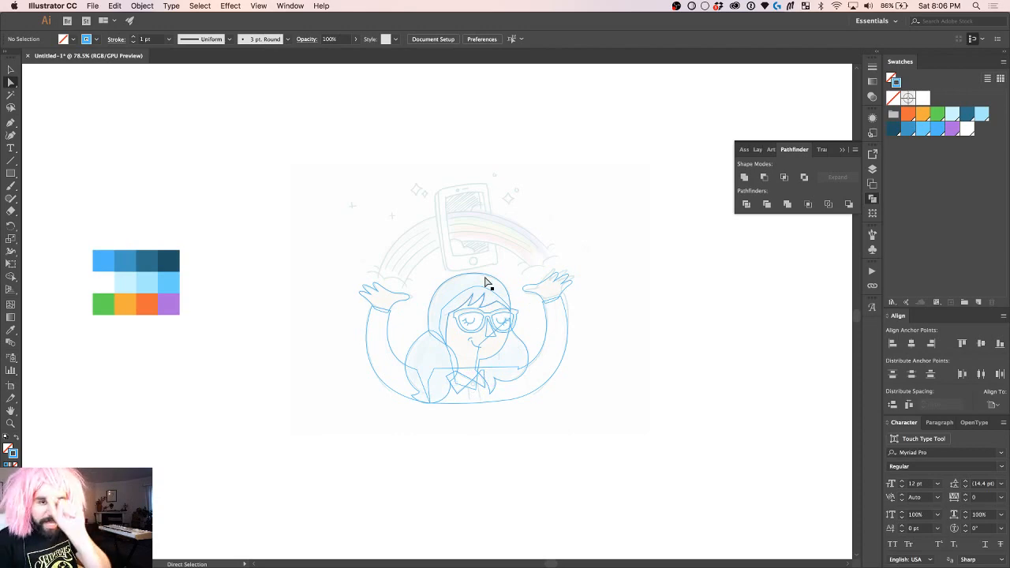
Step: Collapse the floating Pathfinder panel to clear the view of the phone and rainbow sketch
{"action": "scroll", "coordinate": [485, 282], "scroll_direction": "up", "scroll_amount": 5}
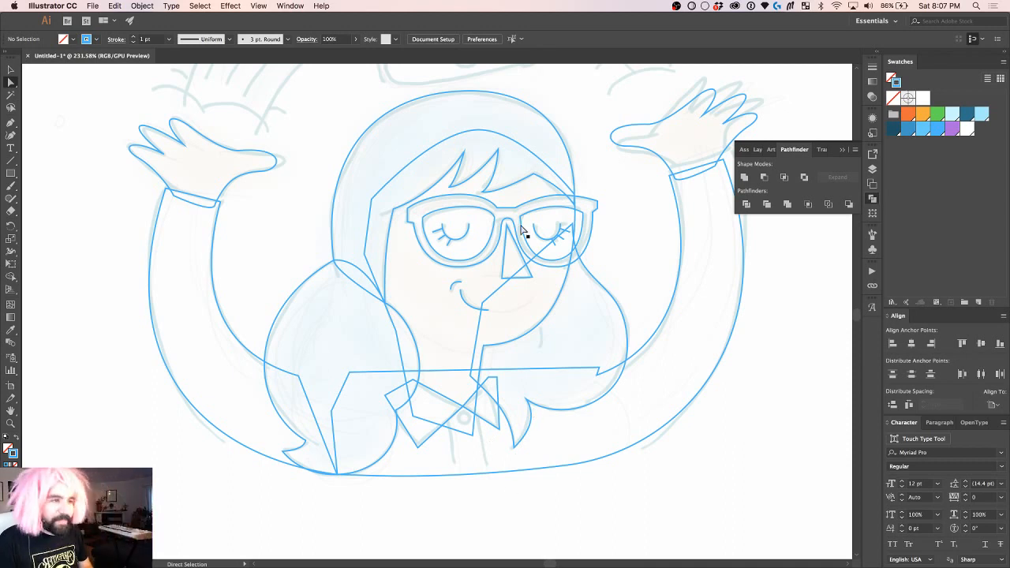
{"action": "scroll", "coordinate": [522, 229], "scroll_direction": "down", "scroll_amount": 5}
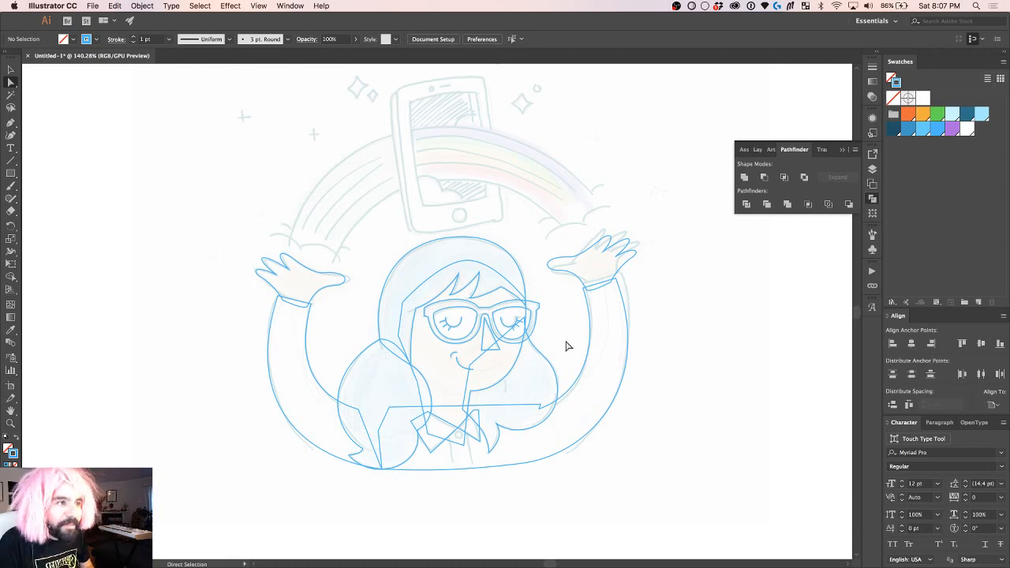
{"action": "scroll", "coordinate": [566, 345], "scroll_direction": "up", "scroll_amount": 5}
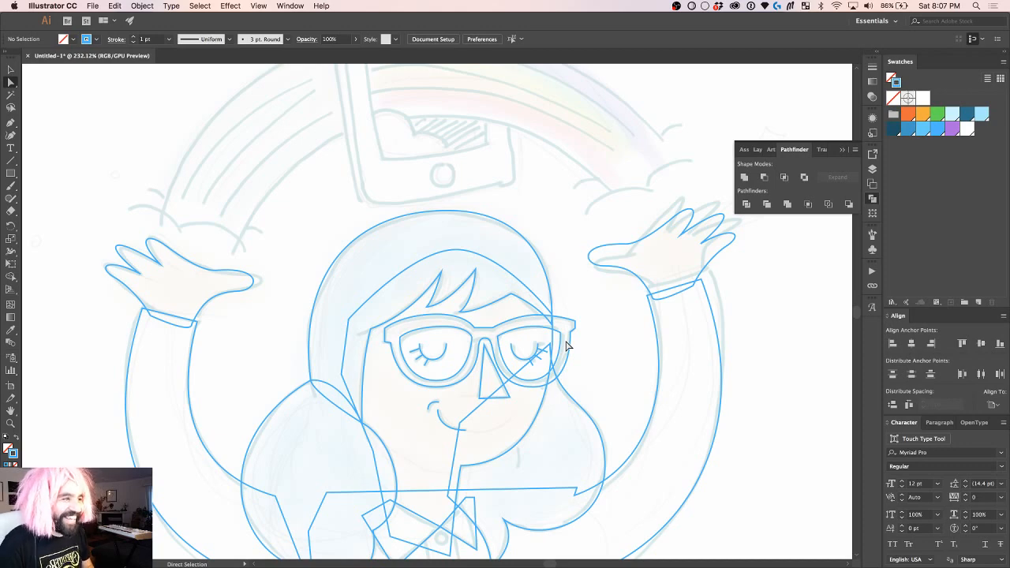
{"action": "scroll", "coordinate": [565, 345], "scroll_direction": "down", "scroll_amount": 1}
{"action": "scroll", "coordinate": [565, 346], "scroll_direction": "up", "scroll_amount": 10}
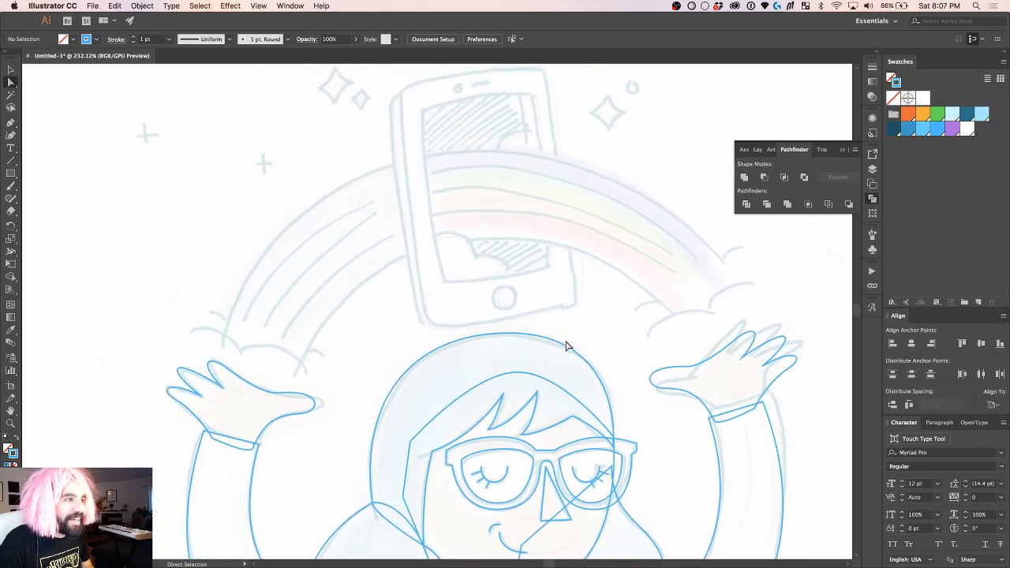
{"action": "left_click", "coordinate": [872, 198]}
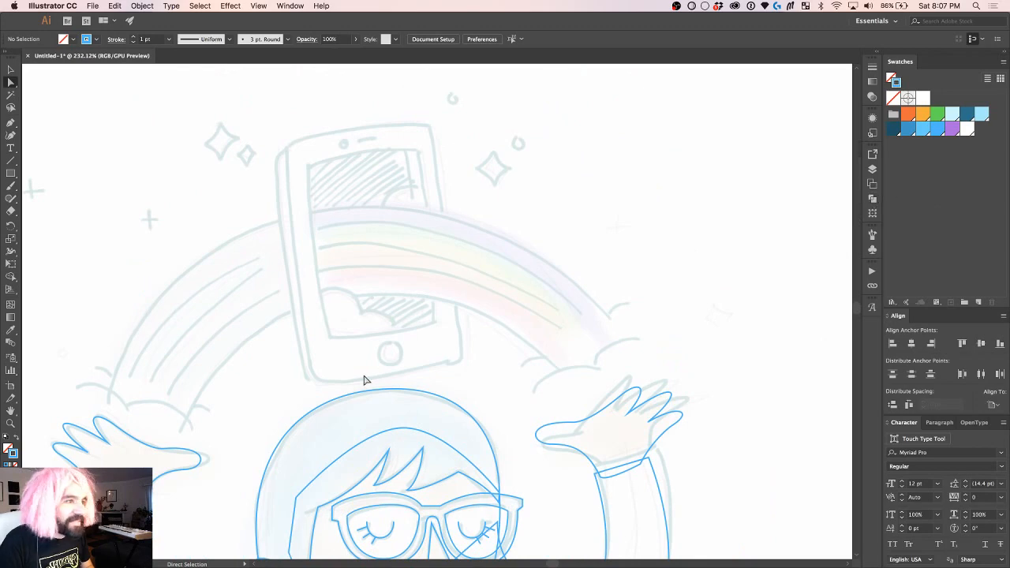
Step: Look over the traced character and the still untraced phone, rainbow and clouds in the sketch
{"action": "scroll", "coordinate": [363, 380], "scroll_direction": "down", "scroll_amount": 5}
{"action": "scroll", "coordinate": [363, 381], "scroll_direction": "left", "scroll_amount": 6}
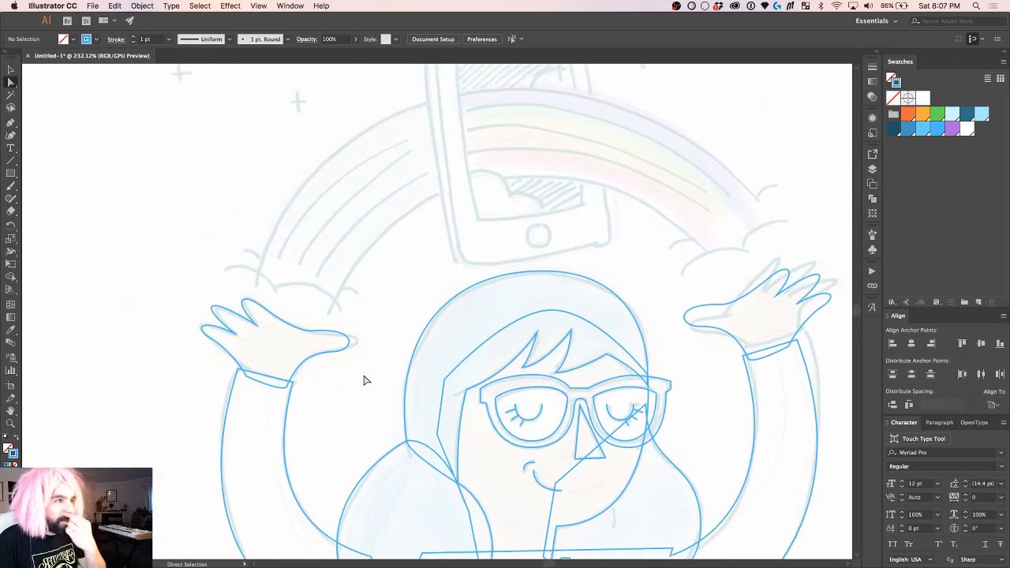
{"action": "scroll", "coordinate": [363, 380], "scroll_direction": "up", "scroll_amount": 4}
{"action": "scroll", "coordinate": [364, 381], "scroll_direction": "down", "scroll_amount": 12}
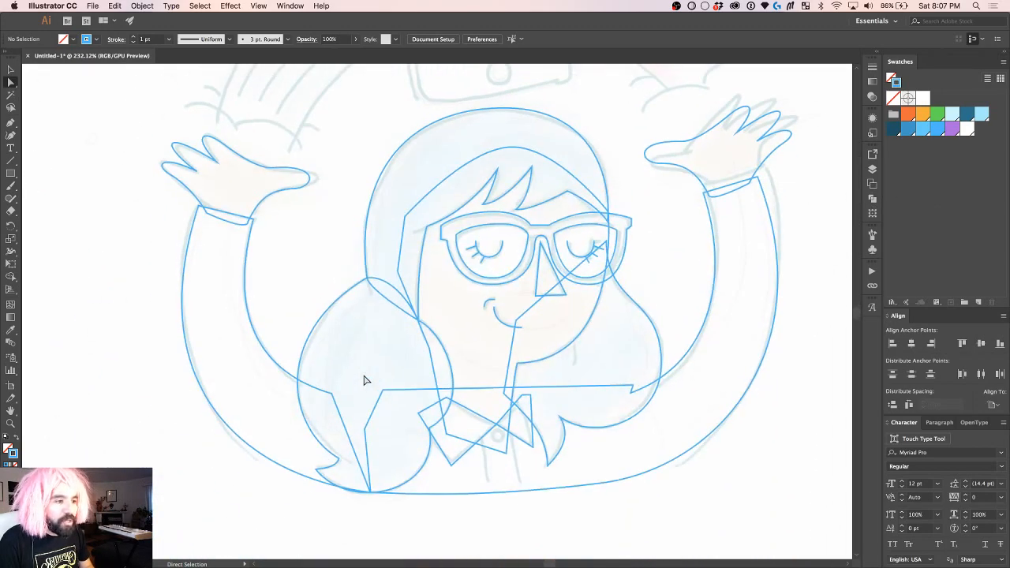
{"action": "scroll", "coordinate": [364, 380], "scroll_direction": "down", "scroll_amount": 4}
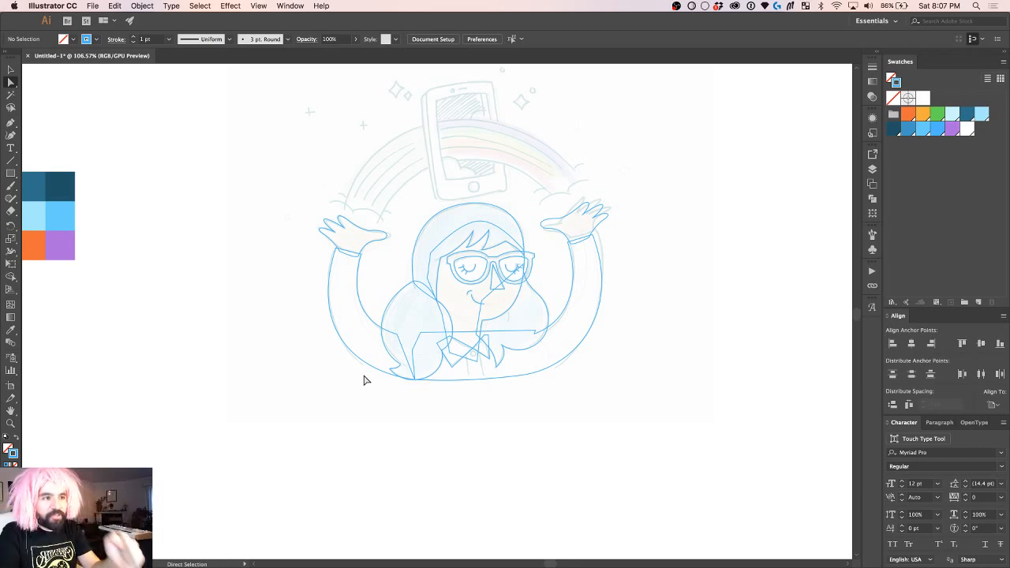
{"action": "scroll", "coordinate": [363, 380], "scroll_direction": "up", "scroll_amount": 5}
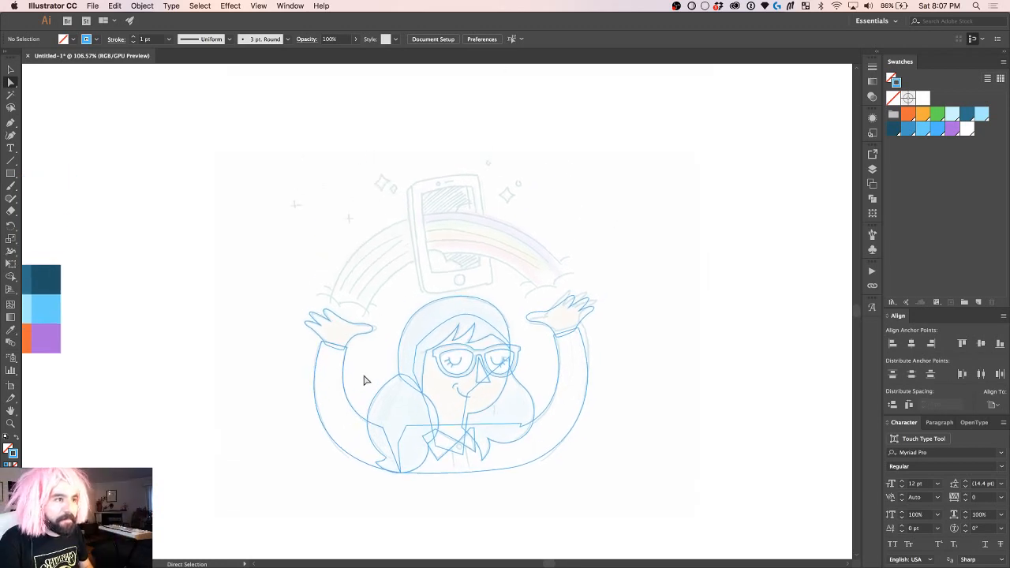
{"action": "scroll", "coordinate": [418, 326], "scroll_direction": "up", "scroll_amount": 8}
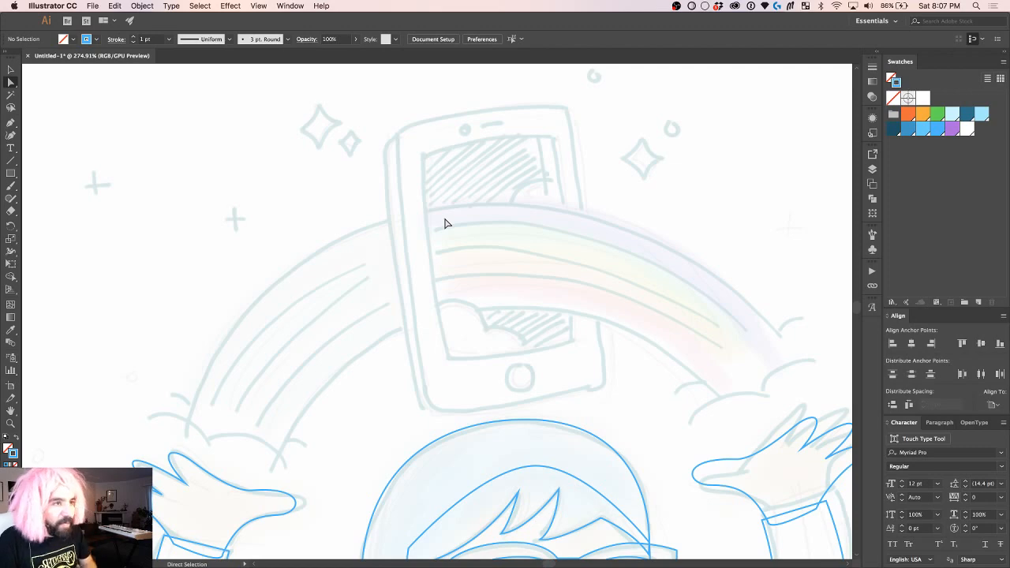
{"action": "scroll", "coordinate": [430, 274], "scroll_direction": "right", "scroll_amount": 5}
{"action": "scroll", "coordinate": [429, 275], "scroll_direction": "down", "scroll_amount": 1}
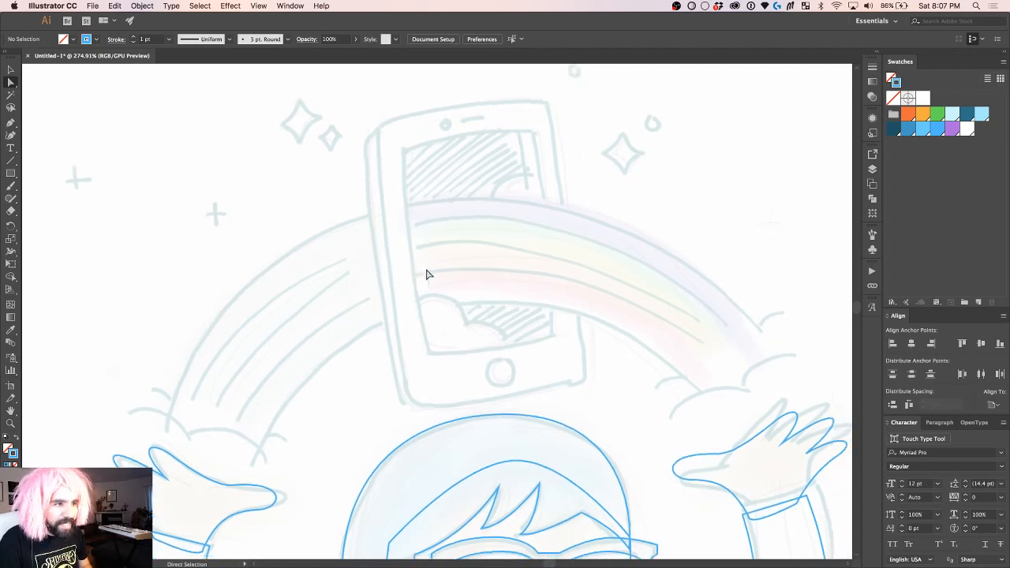
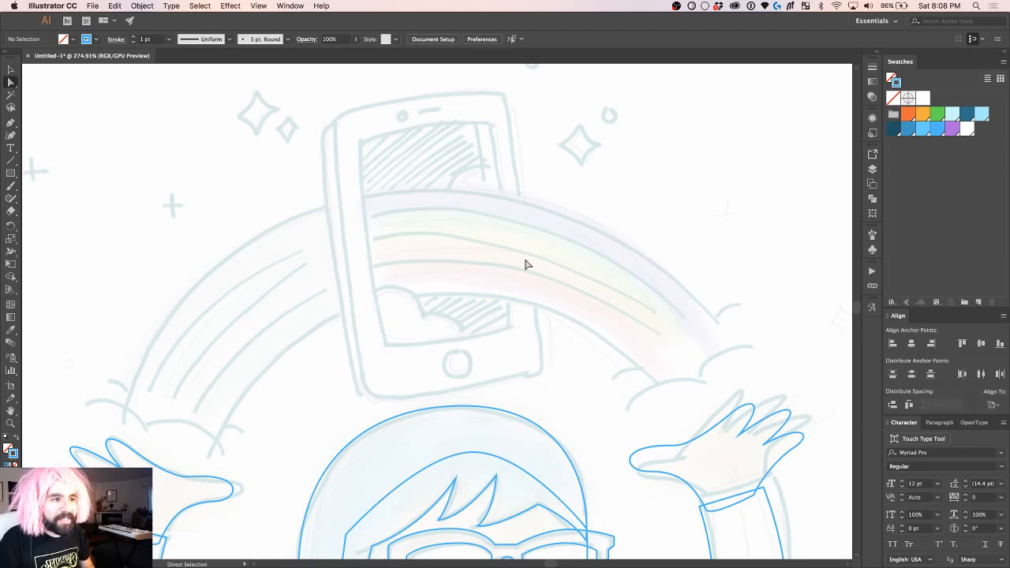
{"action": "scroll", "coordinate": [467, 217], "scroll_direction": "down", "scroll_amount": 1}
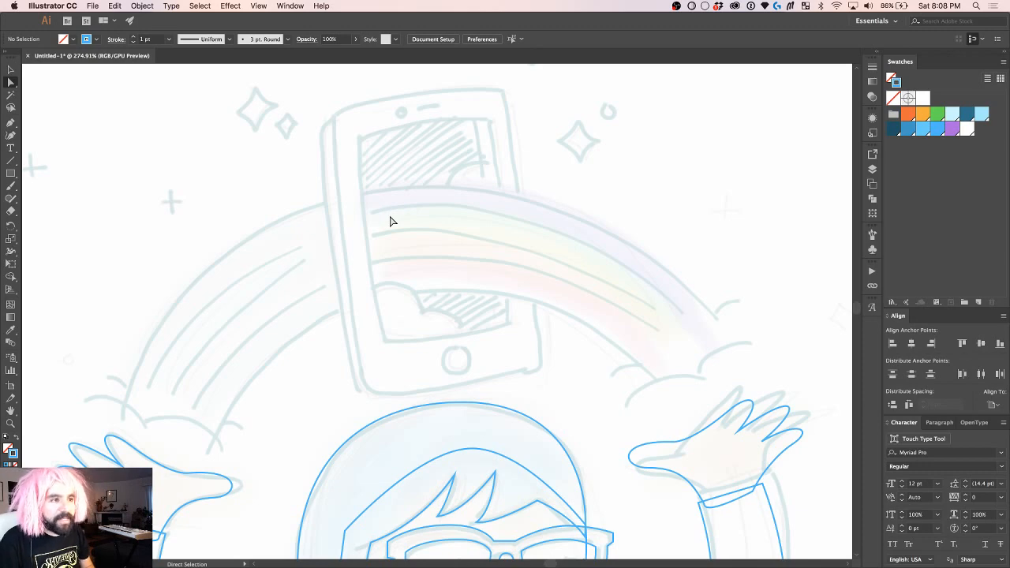
{"action": "scroll", "coordinate": [389, 221], "scroll_direction": "down", "scroll_amount": 3}
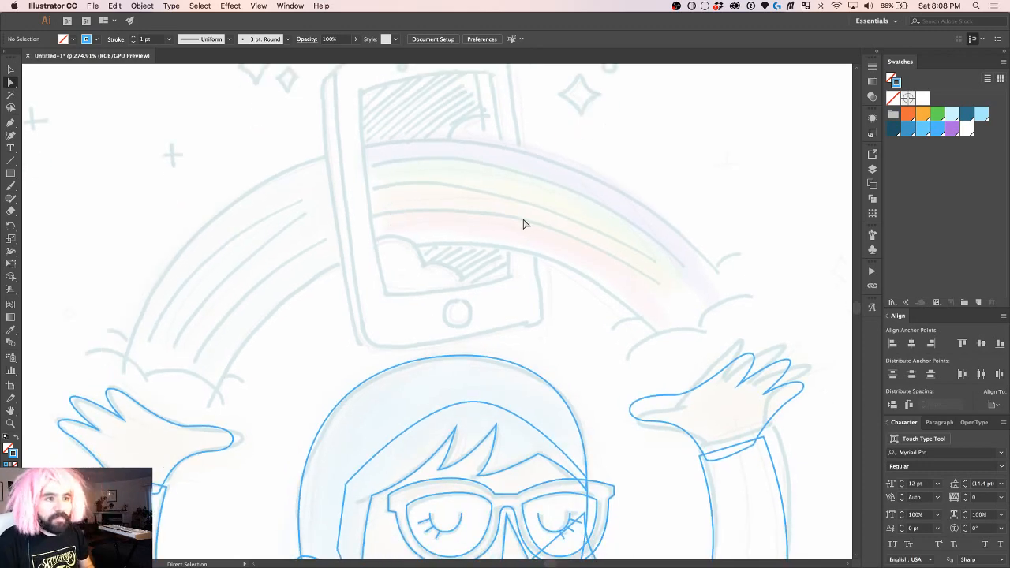
{"action": "scroll", "coordinate": [368, 265], "scroll_direction": "down", "scroll_amount": 5}
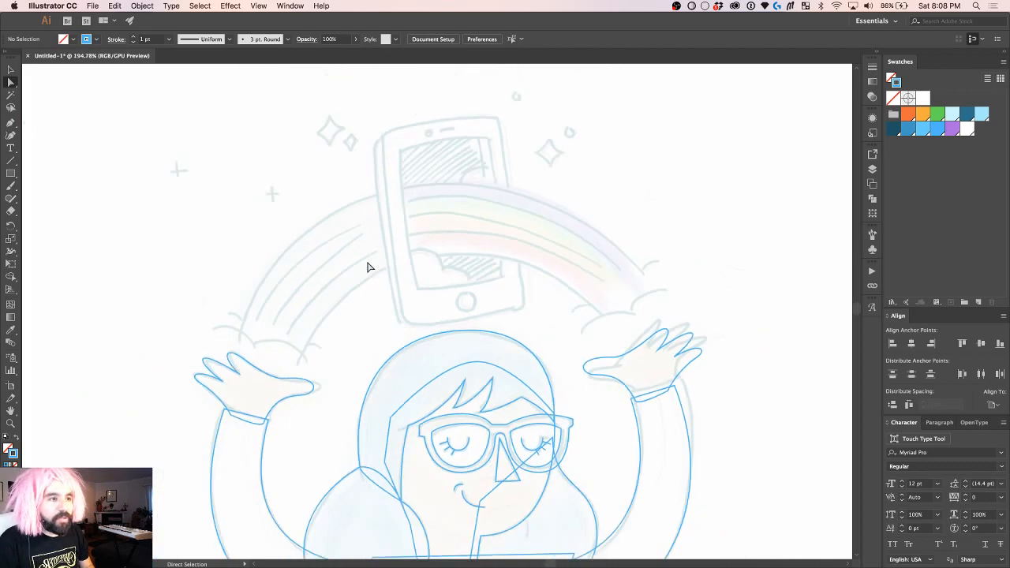
Step: Draw an ellipse of 427 by 284 px along the rainbow's outer arc, tilt it slightly counterclockwise and scale it to about 419 by 278 px
{"action": "left_click", "coordinate": [10, 172]}
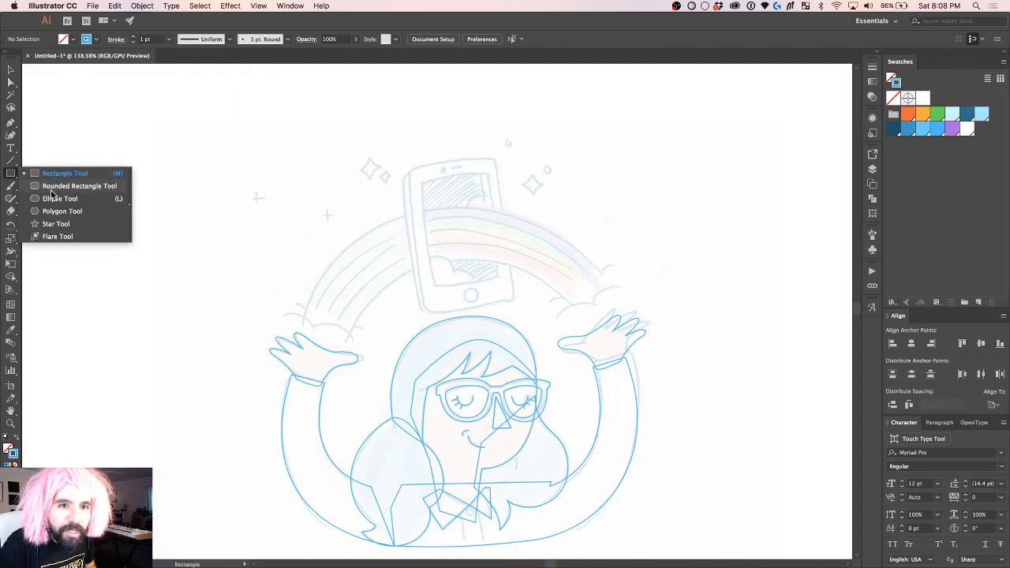
{"action": "left_click", "coordinate": [52, 198]}
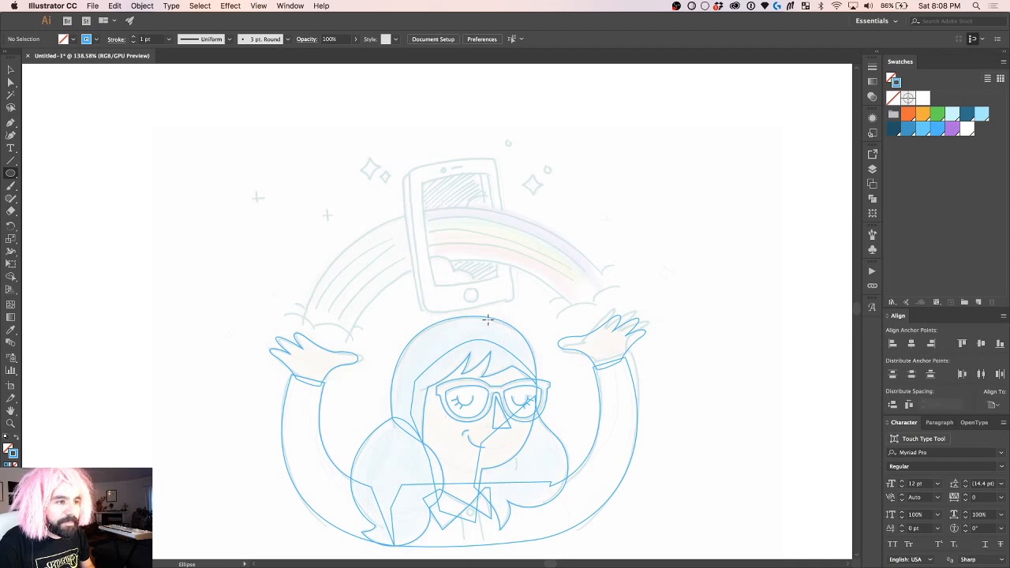
{"action": "mouse_move", "coordinate": [303, 210]}
{"action": "left_mouse_down"}
{"action": "mouse_move", "coordinate": [628, 418]}
{"action": "mouse_move", "coordinate": [615, 417]}
{"action": "left_mouse_up"}
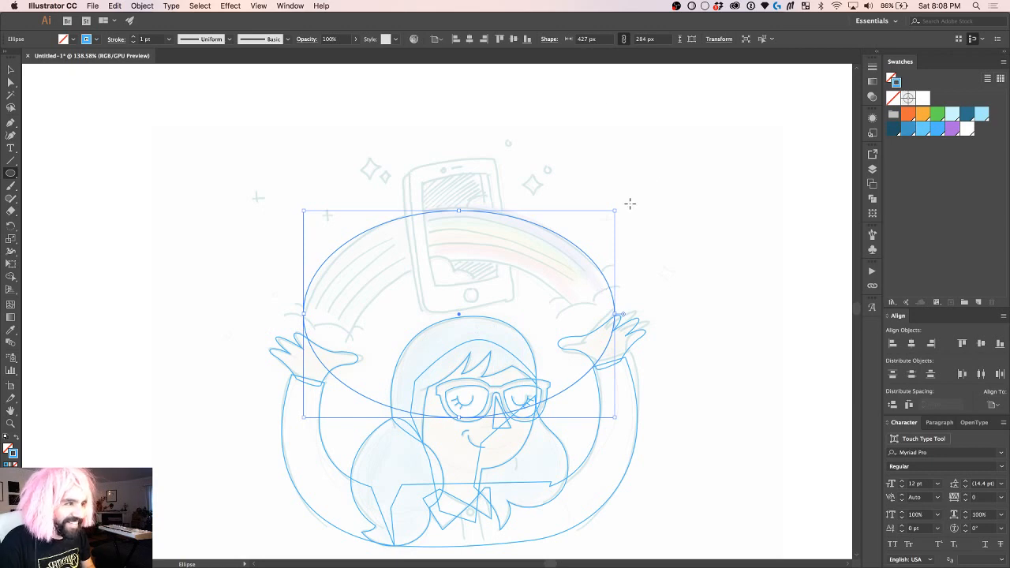
{"action": "key", "text": "v"}
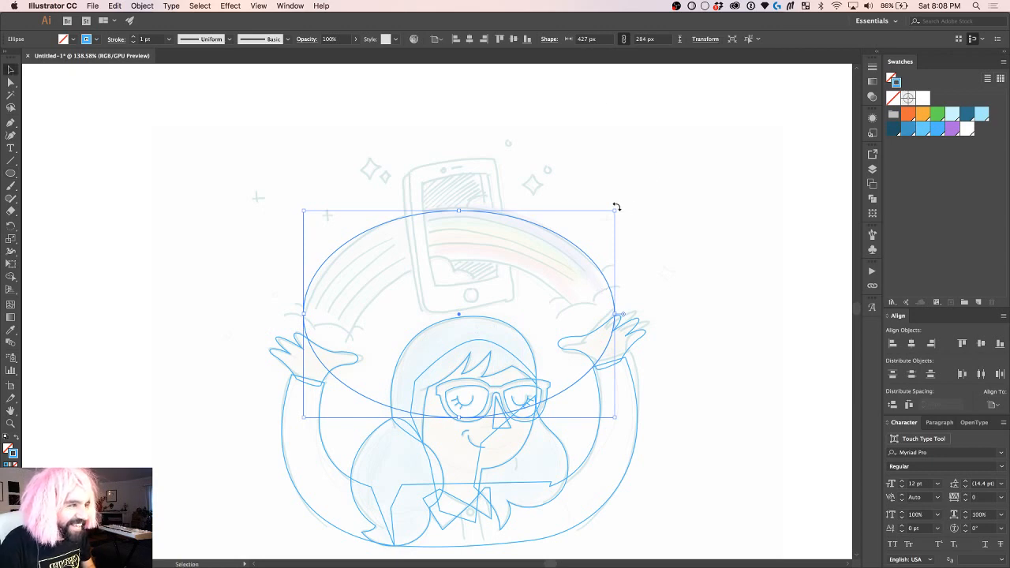
{"action": "mouse_move", "coordinate": [616, 206]}
{"action": "left_mouse_down"}
{"action": "mouse_move", "coordinate": [615, 194]}
{"action": "mouse_move", "coordinate": [603, 204]}
{"action": "left_mouse_up"}
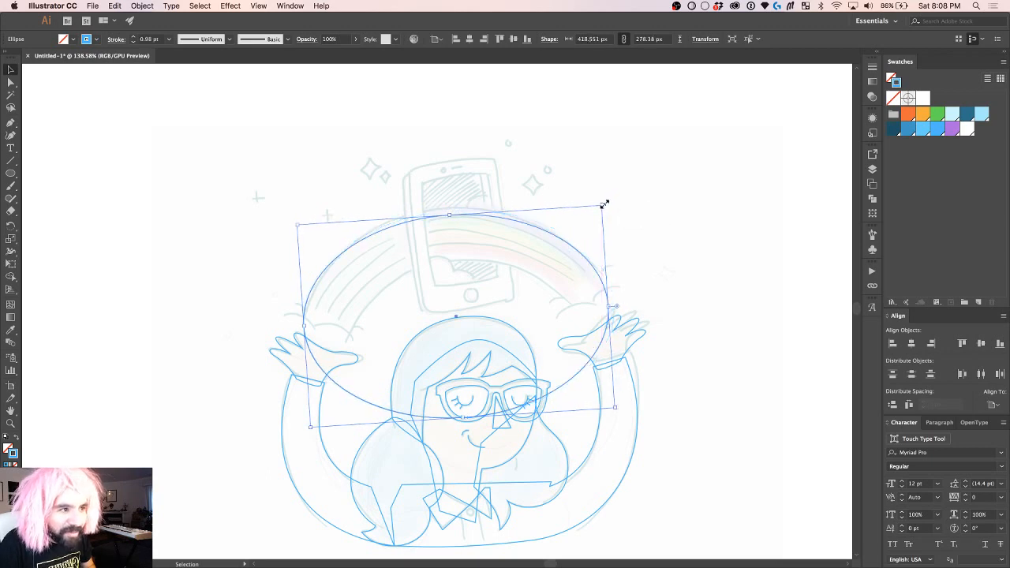
Step: Move the ellipse up onto the rainbow's outer arc and extend it downward to a height of about 297 px
{"action": "key", "text": "shift+Up"}
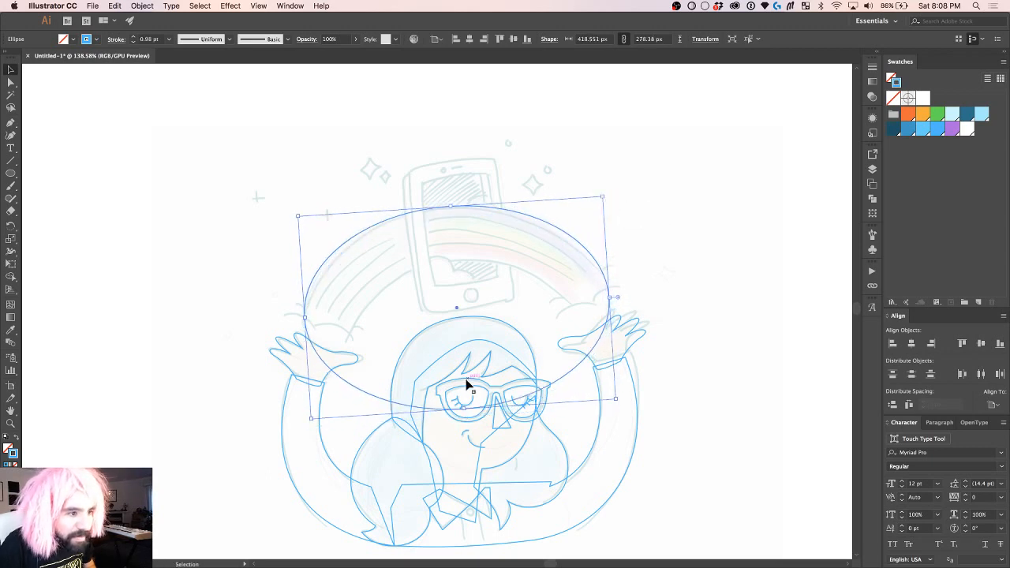
{"action": "left_click_drag", "start_coordinate": [466, 410], "coordinate": [466, 424]}
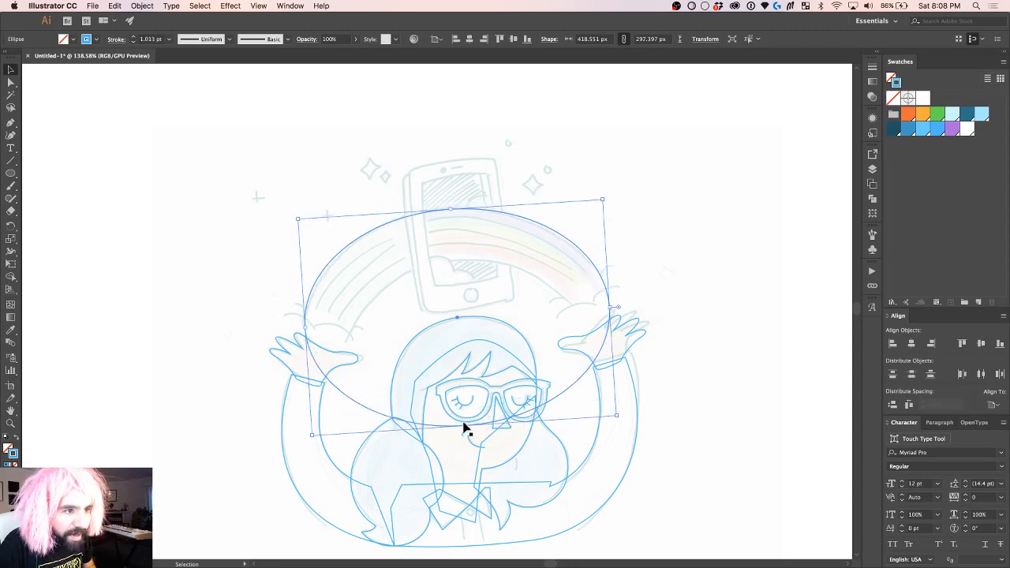
{"action": "scroll", "coordinate": [465, 424], "scroll_direction": "up", "scroll_amount": 3}
{"action": "scroll", "coordinate": [464, 428], "scroll_direction": "down", "scroll_amount": 3}
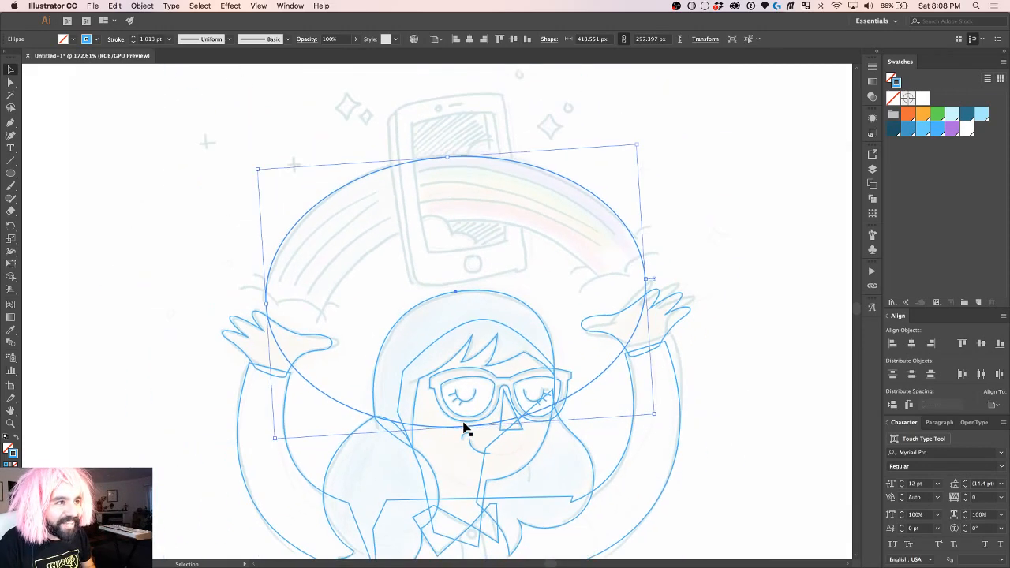
{"action": "scroll", "coordinate": [464, 428], "scroll_direction": "up", "scroll_amount": 1}
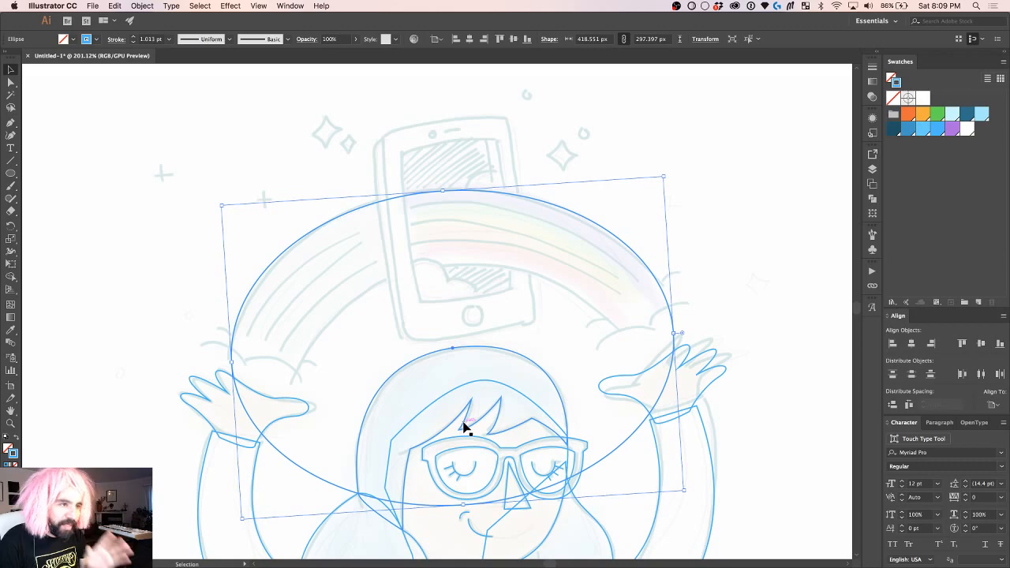
{"action": "key", "text": "a"}
{"action": "key", "text": "v"}
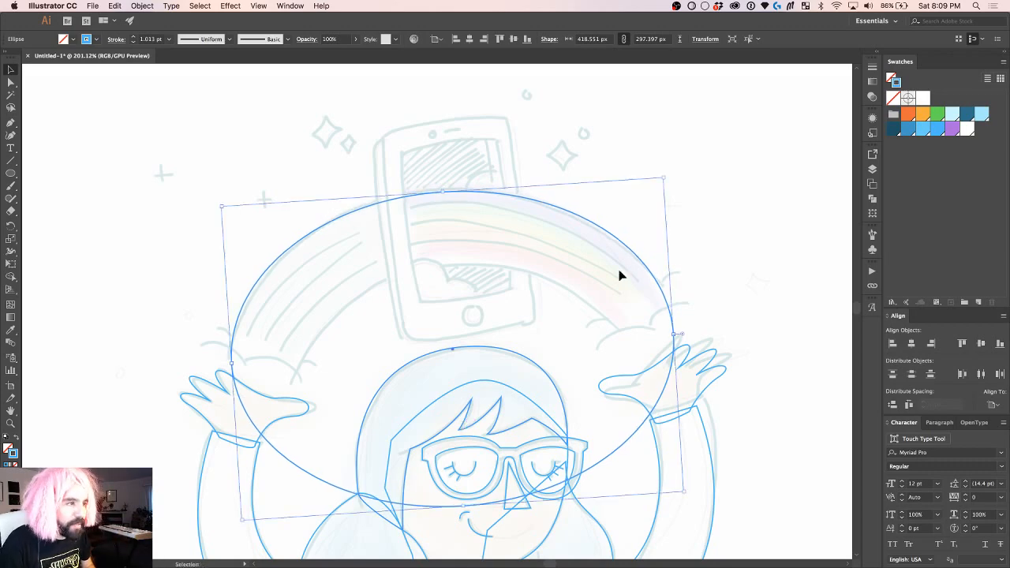
{"action": "left_click_drag", "start_coordinate": [663, 179], "coordinate": [653, 201]}
{"action": "key", "text": "a"}
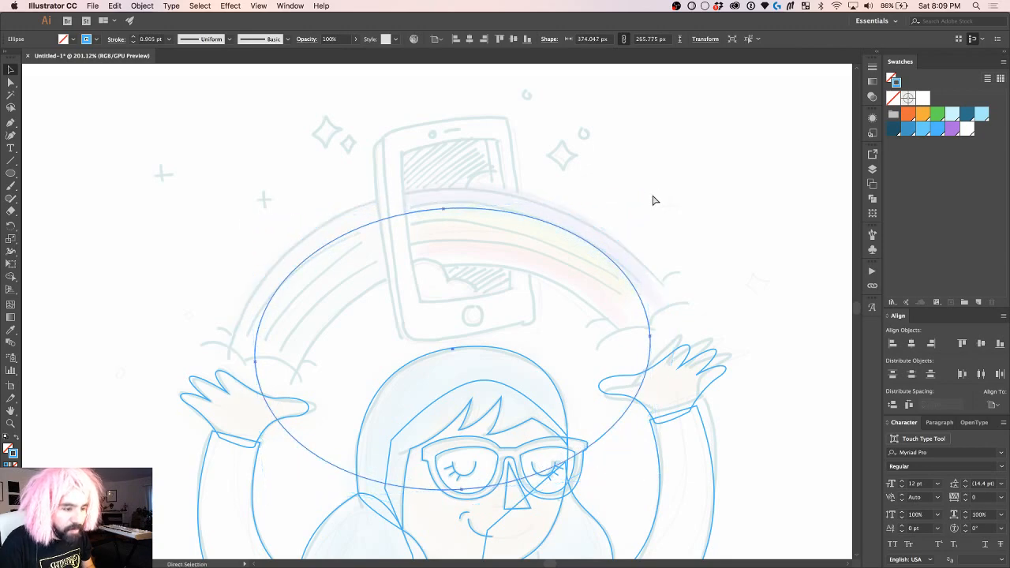
{"action": "key", "text": "v"}
{"action": "key", "text": "a"}
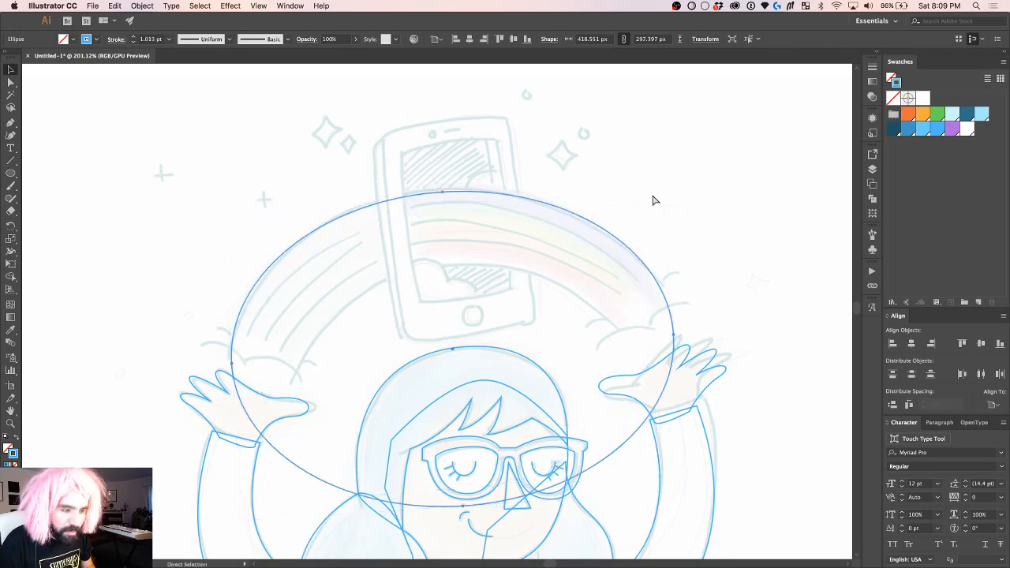
{"action": "key", "text": "v"}
{"action": "key", "text": "super+z"}
{"action": "key", "text": "super+z"}
{"action": "key", "text": "super+z"}
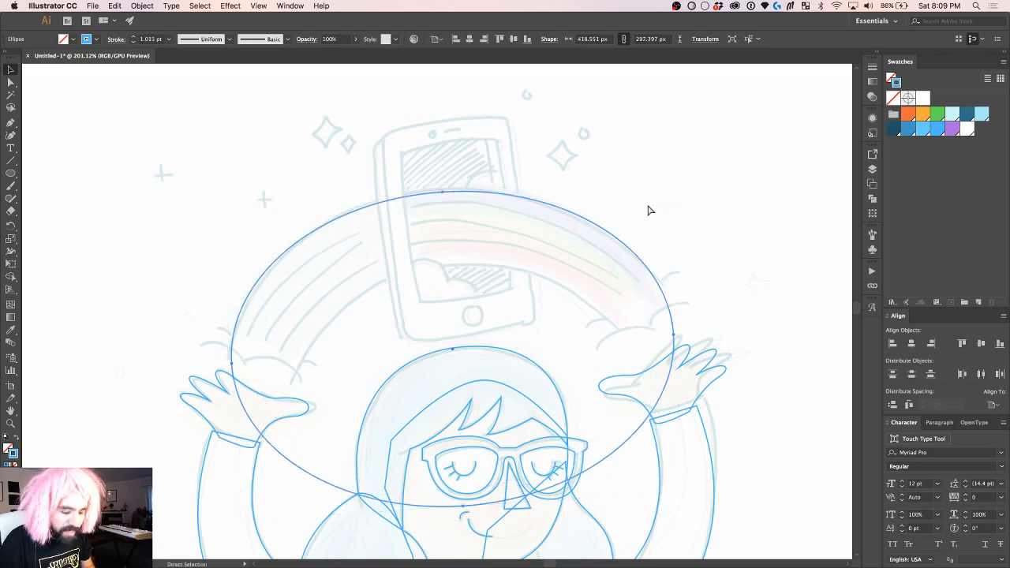
Step: Add four progressively smaller concentric copies inside the rainbow's outer ellipse, with the innermost about 244 by 173 px
{"action": "key", "text": "v"}
{"action": "left_click_drag", "start_coordinate": [666, 177], "coordinate": [598, 228]}
{"action": "key", "text": "a"}
{"action": "key", "text": "v"}
{"action": "key", "text": "a"}
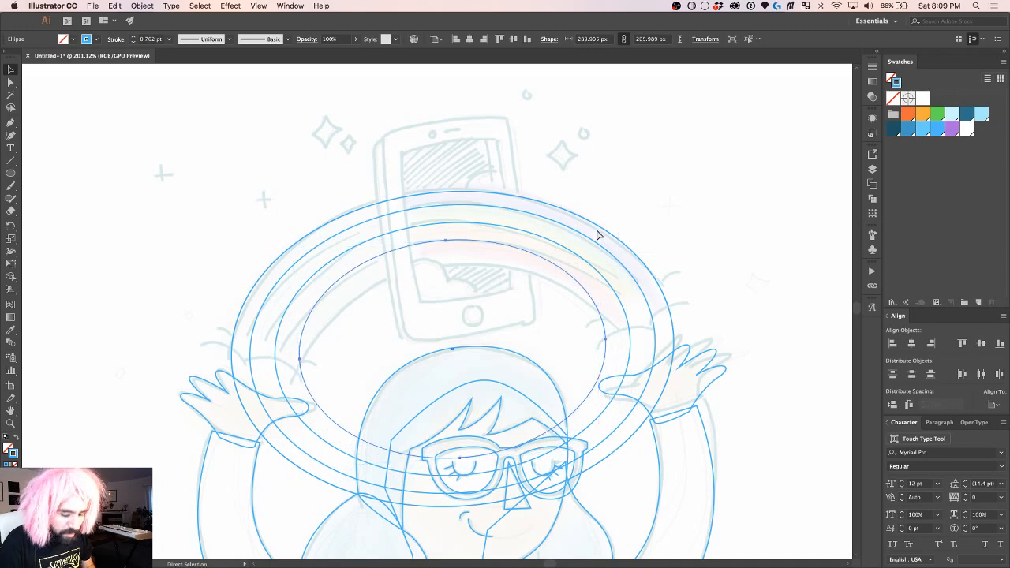
{"action": "key", "text": "v"}
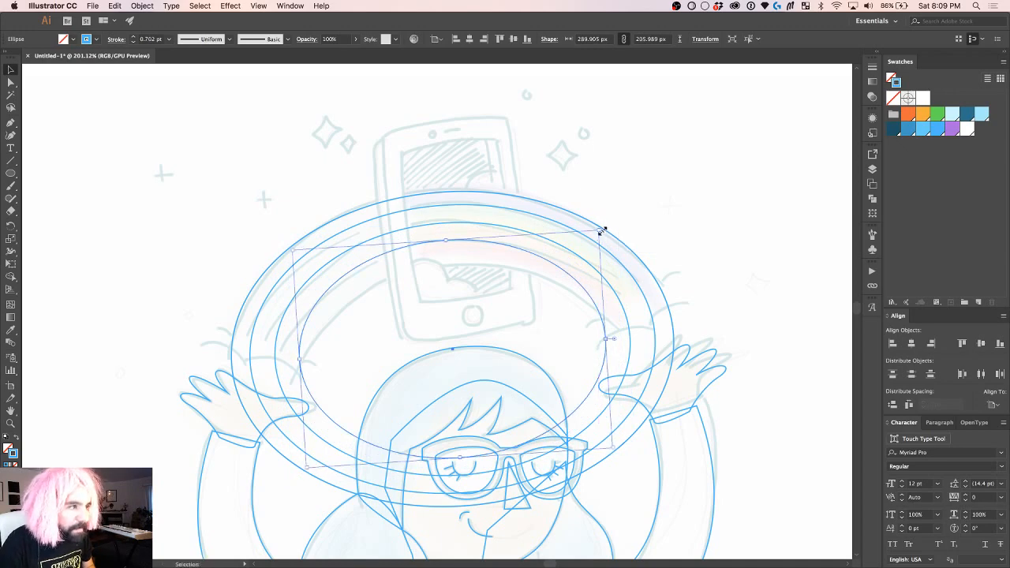
{"action": "left_click_drag", "start_coordinate": [602, 231], "coordinate": [577, 249]}
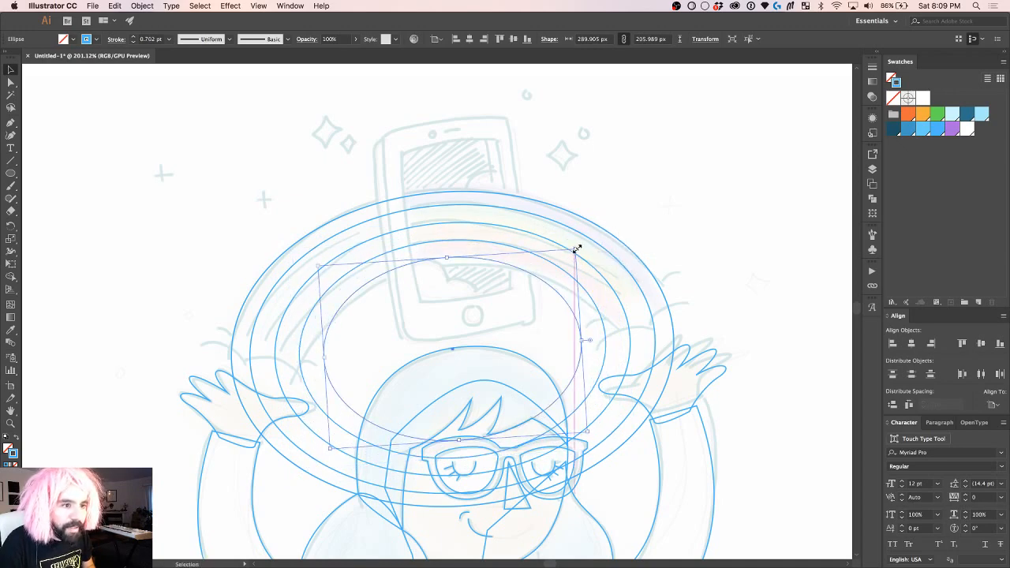
{"action": "scroll", "coordinate": [577, 249], "scroll_direction": "down", "scroll_amount": 3}
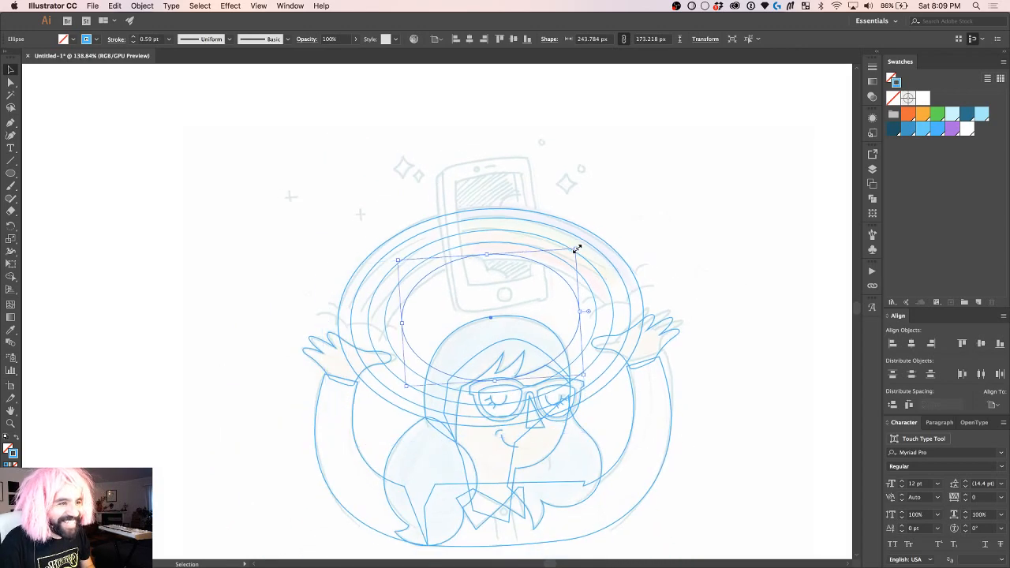
Step: Try to stretch all five concentric ellipses downward from their lower edge over the character's face
{"action": "left_click", "coordinate": [442, 292]}
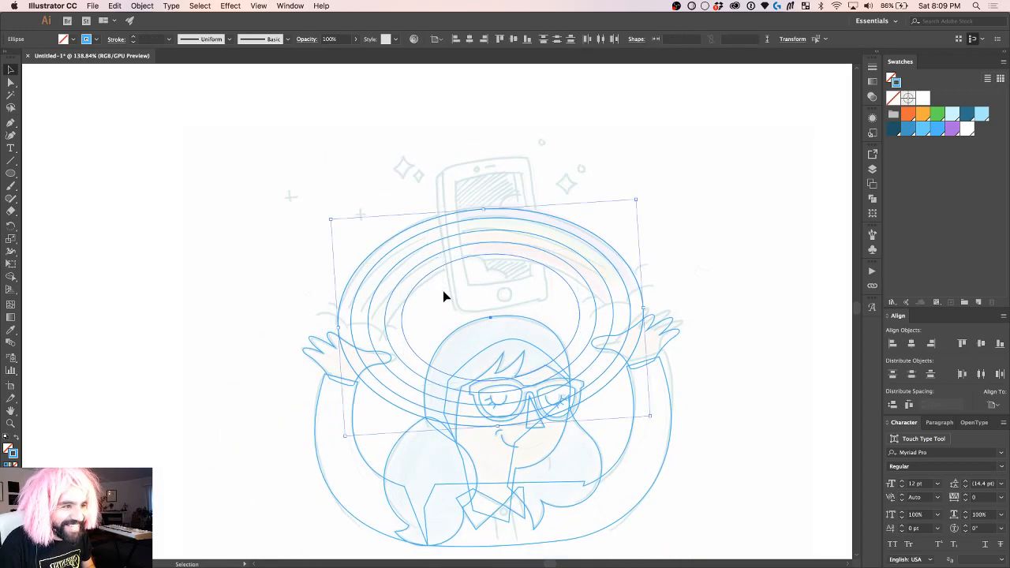
{"action": "scroll", "coordinate": [442, 291], "scroll_direction": "down", "scroll_amount": 2}
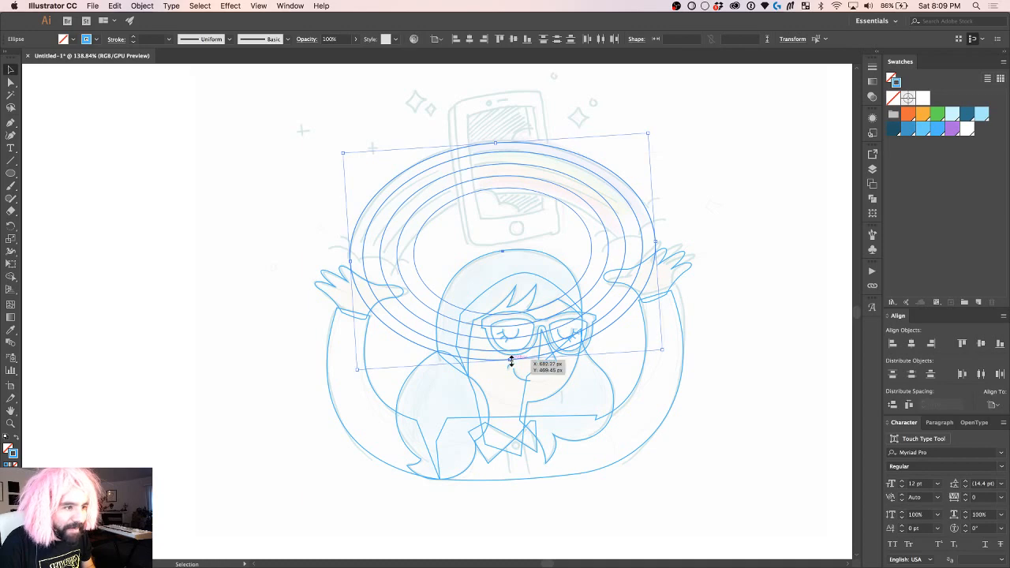
{"action": "left_click_drag", "start_coordinate": [512, 359], "coordinate": [505, 403]}
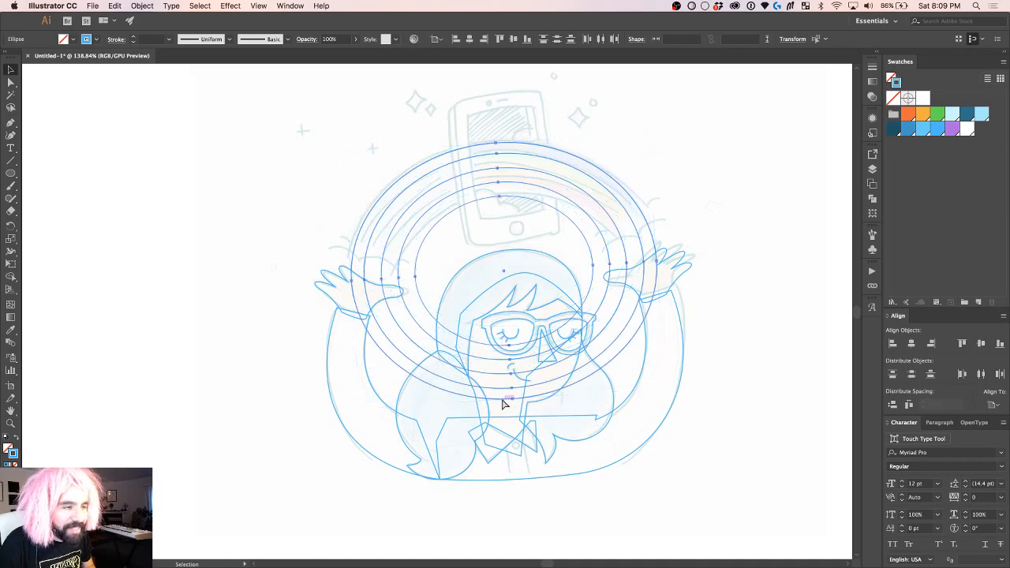
{"action": "key", "text": "super+z"}
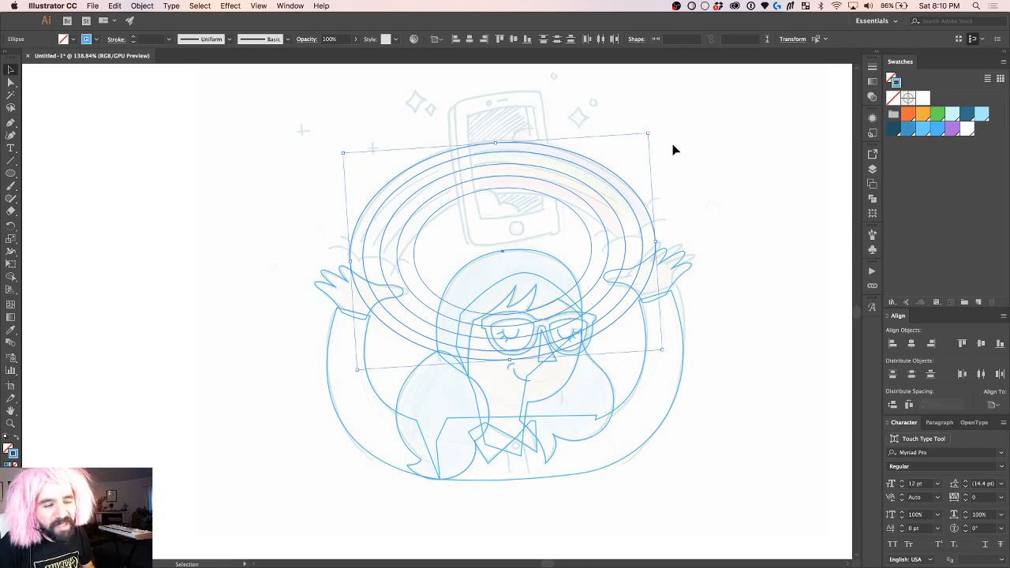
{"action": "scroll", "coordinate": [673, 150], "scroll_direction": "up", "scroll_amount": 5}
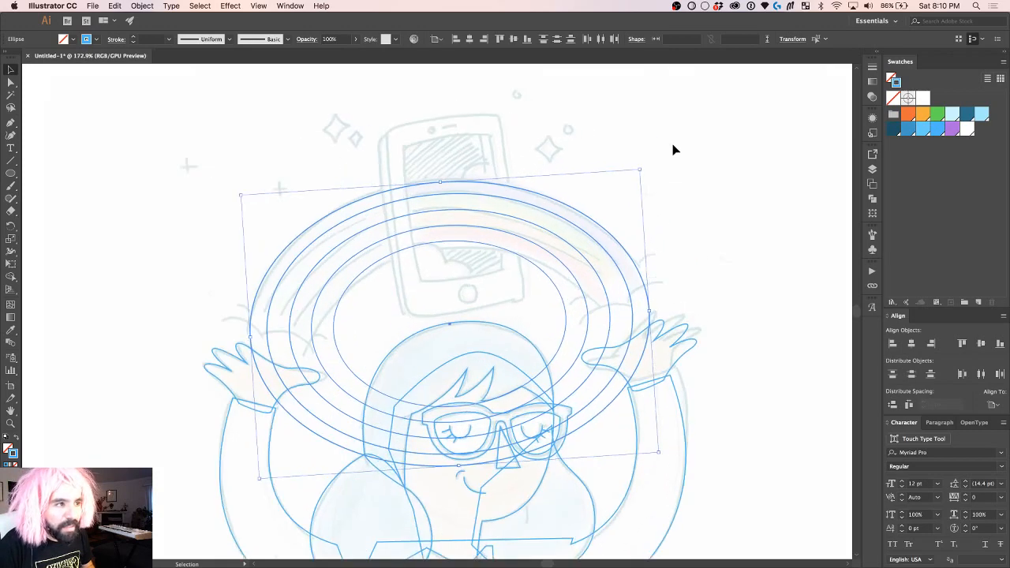
{"action": "scroll", "coordinate": [672, 150], "scroll_direction": "down", "scroll_amount": 1}
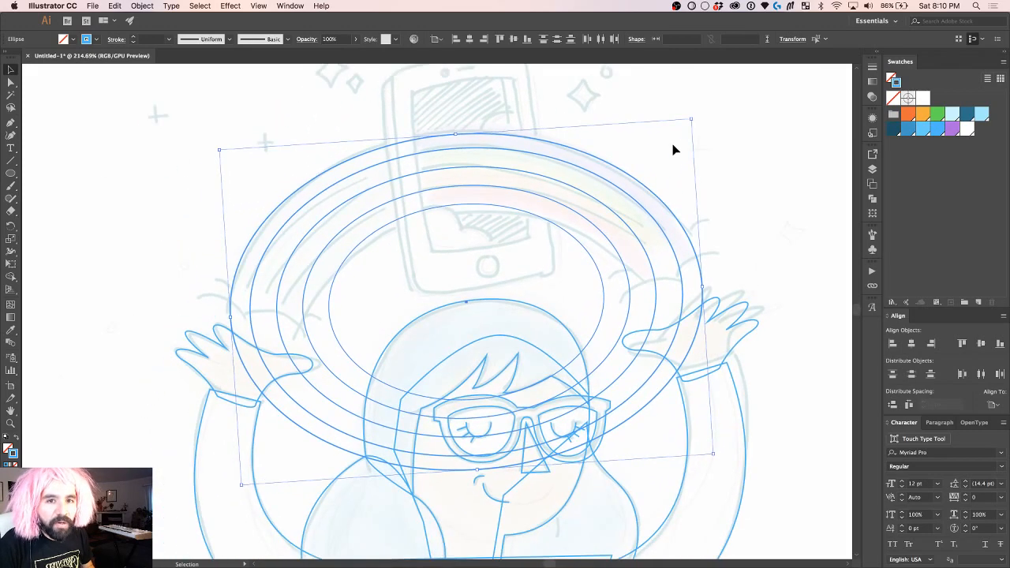
{"action": "scroll", "coordinate": [518, 295], "scroll_direction": "down", "scroll_amount": 4}
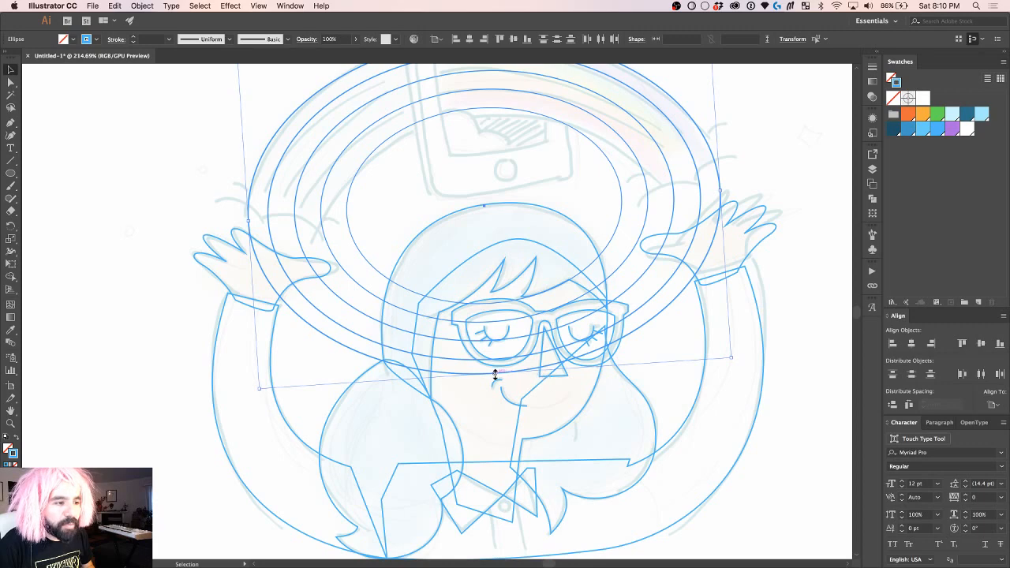
{"action": "left_click_drag", "start_coordinate": [495, 374], "coordinate": [494, 406]}
{"action": "key", "text": "ctrl+z"}
{"action": "key", "text": "a"}
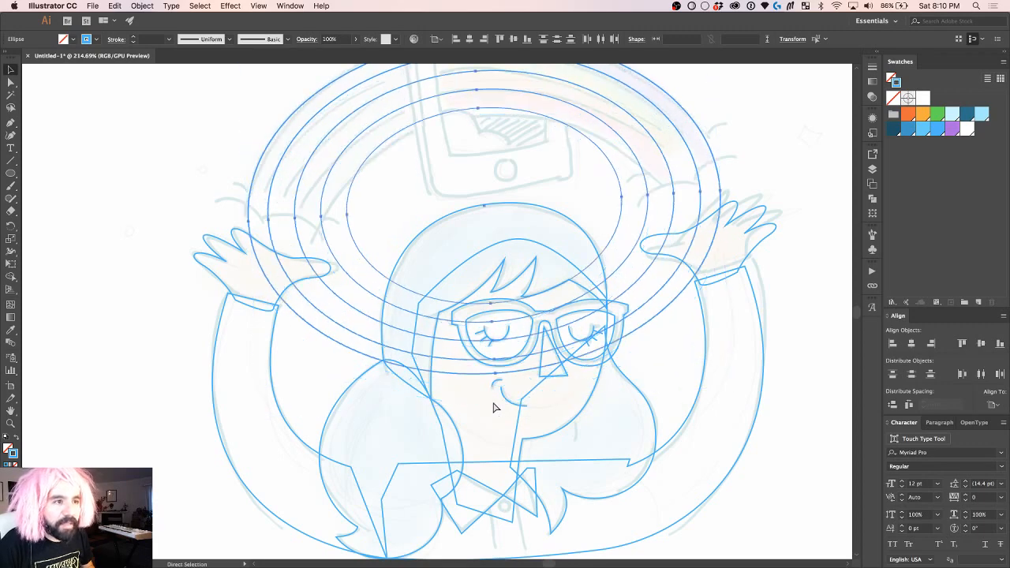
{"action": "key", "text": "v"}
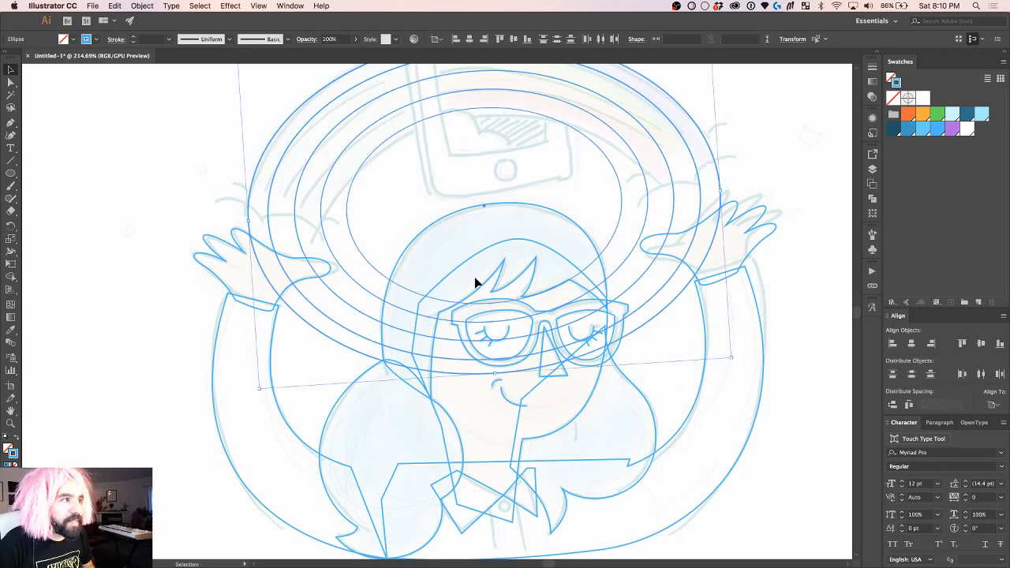
{"action": "scroll", "coordinate": [475, 282], "scroll_direction": "up", "scroll_amount": 2}
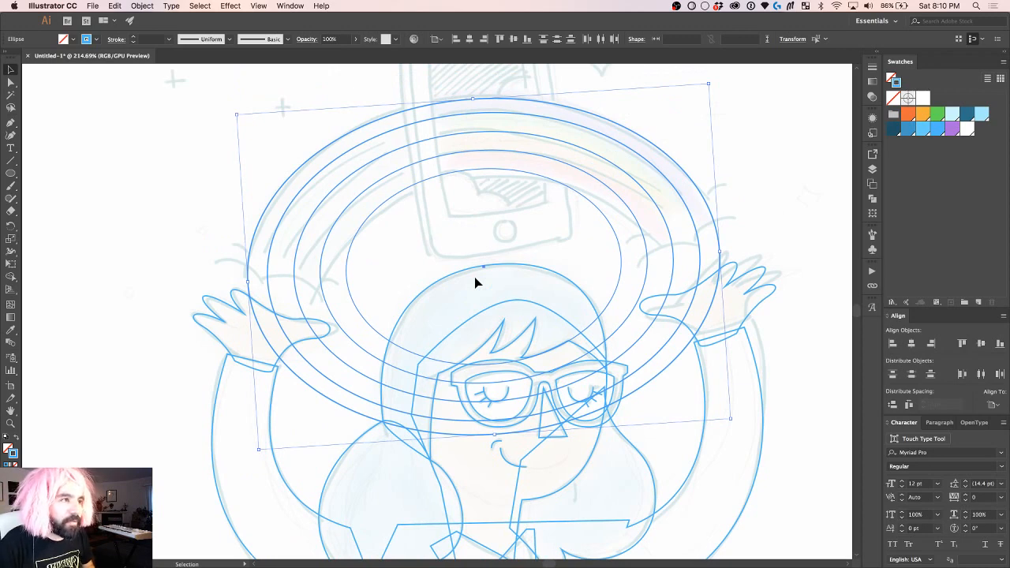
Step: Delete the four inner concentric ellipses, keeping only the rainbow's outer ellipse
{"action": "left_click", "coordinate": [784, 106]}
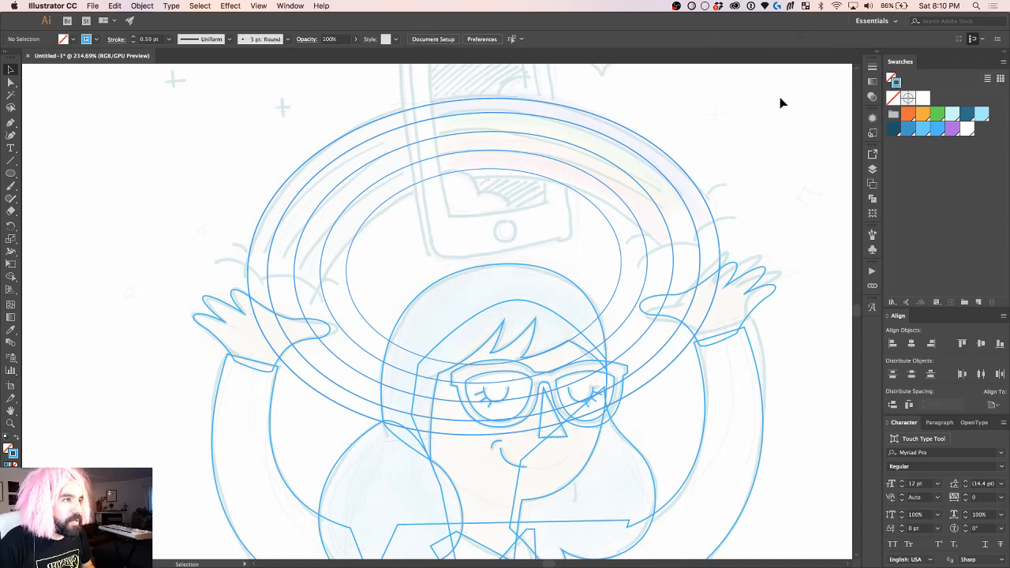
{"action": "left_click", "coordinate": [494, 113]}
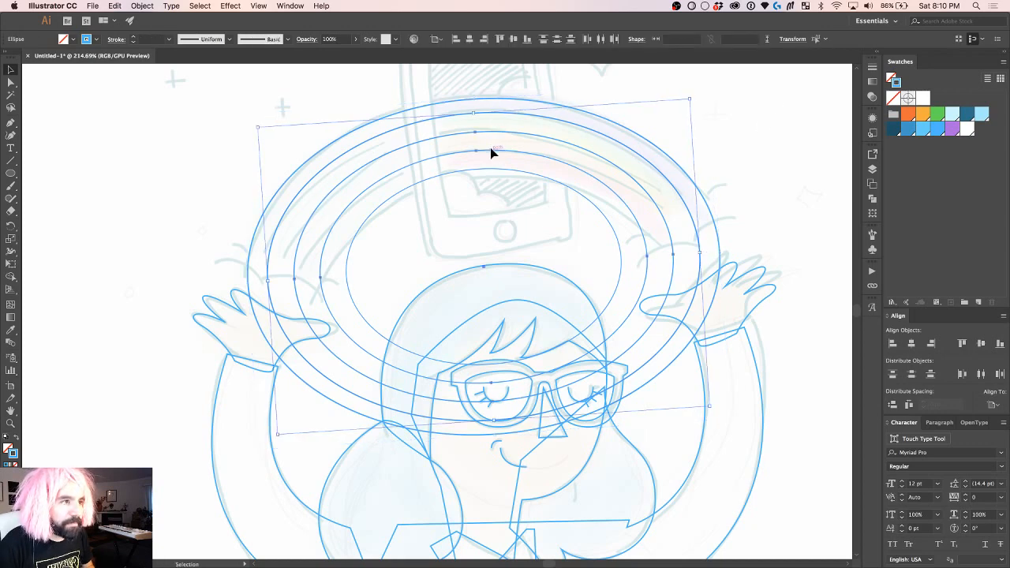
{"action": "key", "text": "Delete"}
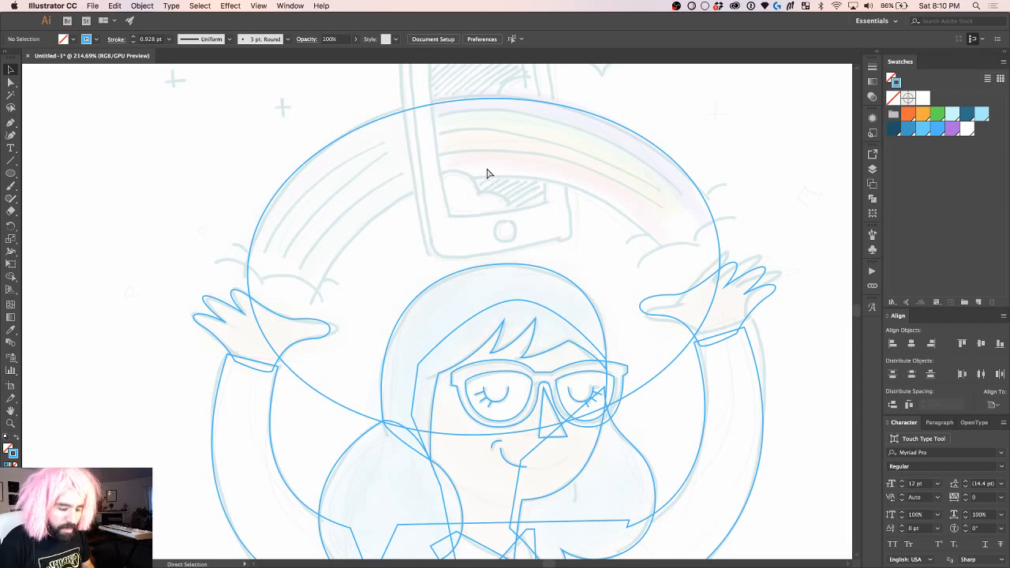
Step: Try to scale the rainbow's outer ellipse down toward the inner arc, and undo the attempt
{"action": "key", "text": "a"}
{"action": "left_click", "coordinate": [461, 105]}
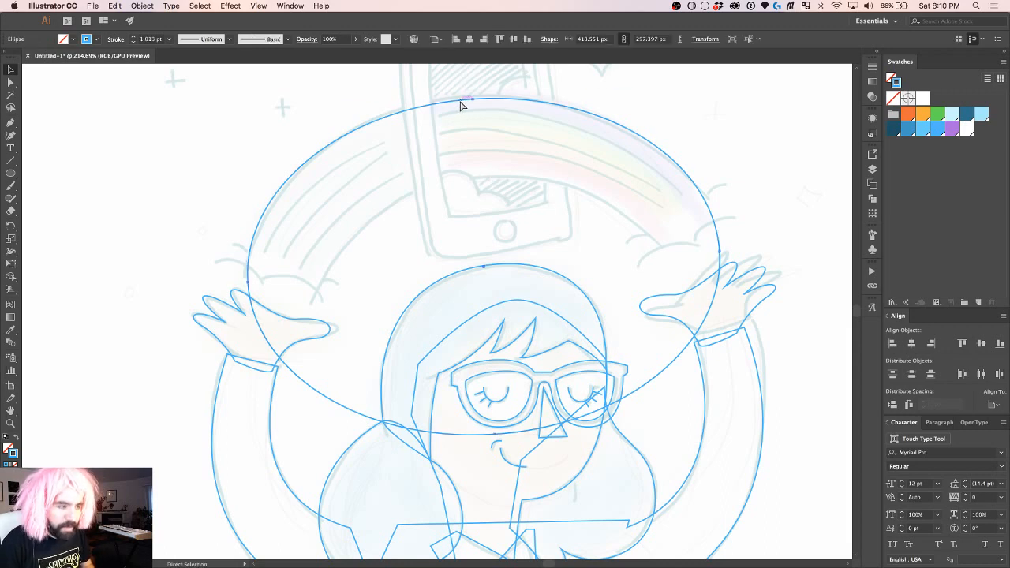
{"action": "key", "text": "v"}
{"action": "left_click_drag", "start_coordinate": [711, 85], "coordinate": [665, 129]}
{"action": "key", "text": "a"}
{"action": "key", "text": "ctrl+z"}
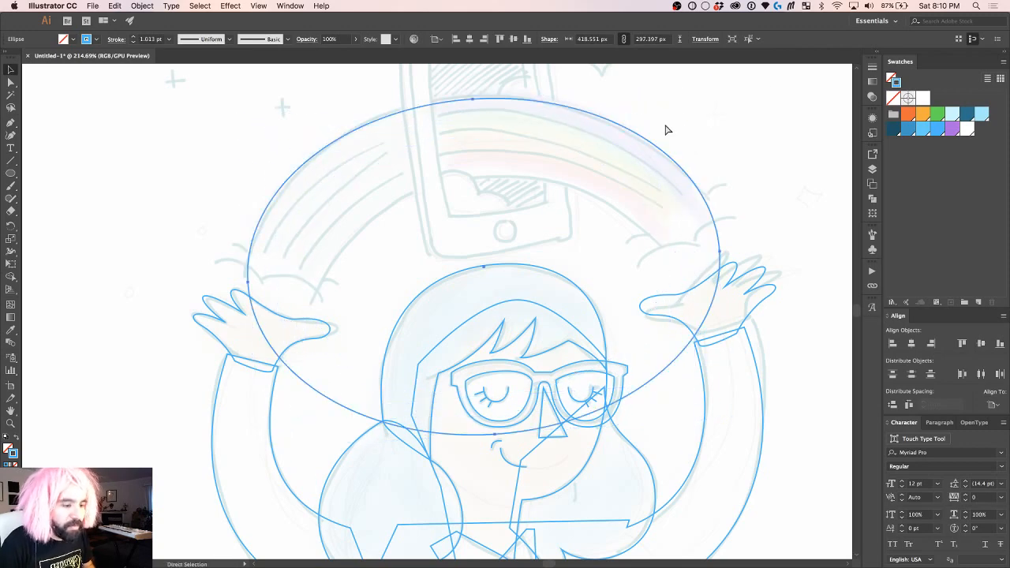
Step: Add a scaled copy of the outer ellipse, about 314 by 223 px, and nudge it right and down onto the rainbow's inner arc
{"action": "key", "text": "v"}
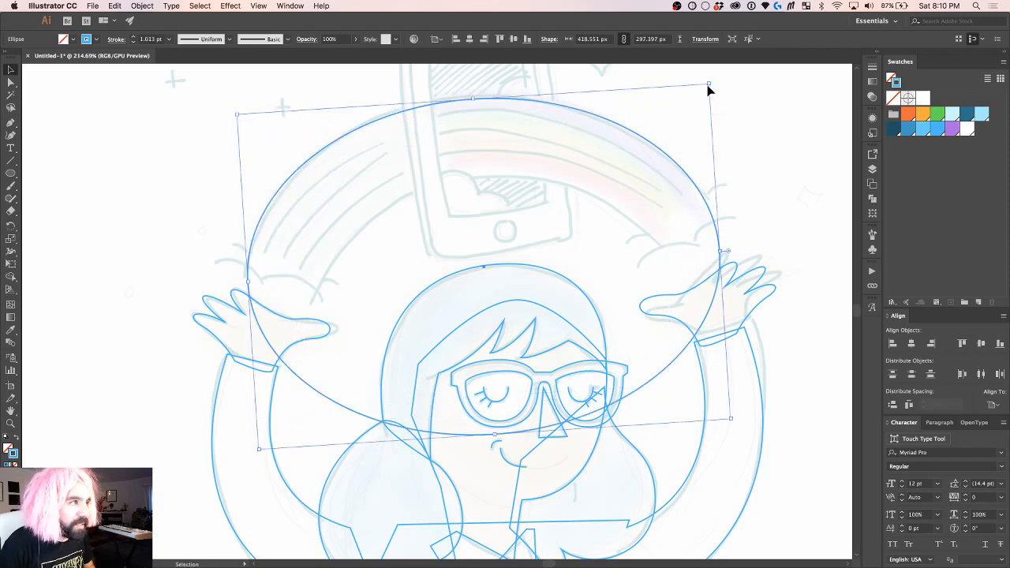
{"action": "left_click_drag", "start_coordinate": [712, 81], "coordinate": [653, 164]}
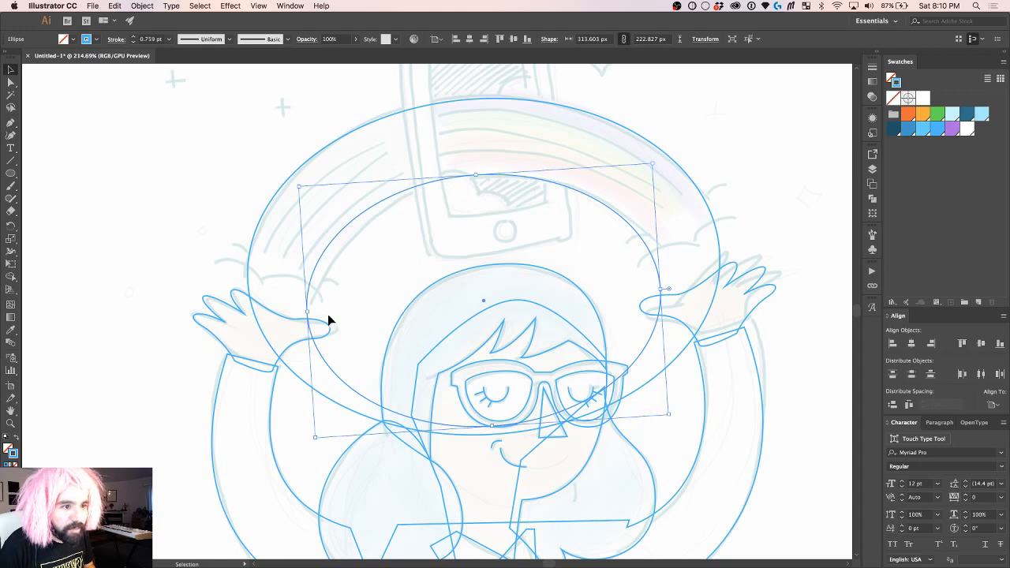
{"action": "key", "text": "Right"}
{"action": "key", "text": "Right"}
{"action": "key", "text": "Right"}
{"action": "key", "text": "Down"}
{"action": "key", "text": "Down"}
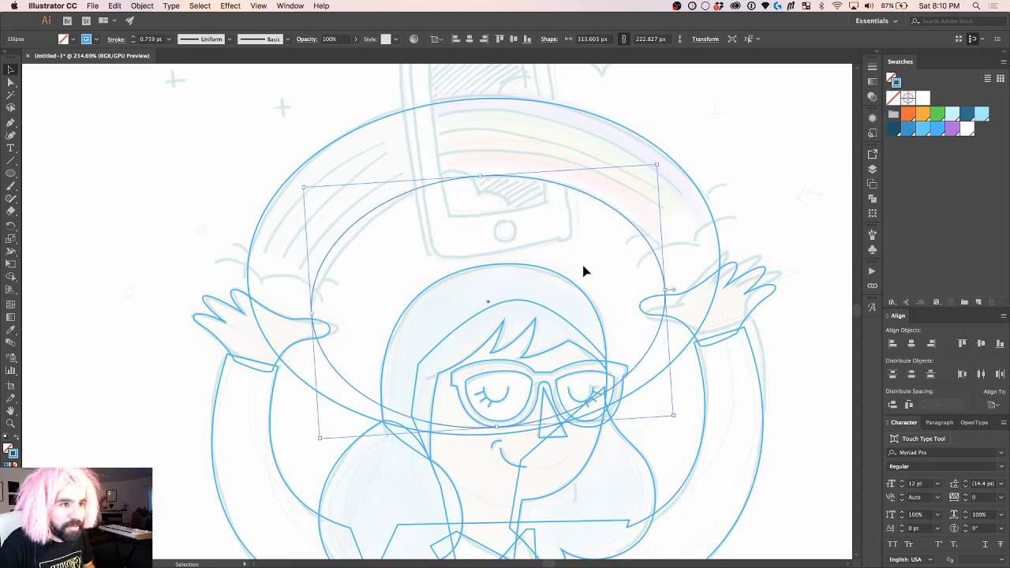
{"action": "scroll", "coordinate": [583, 271], "scroll_direction": "down", "scroll_amount": 2}
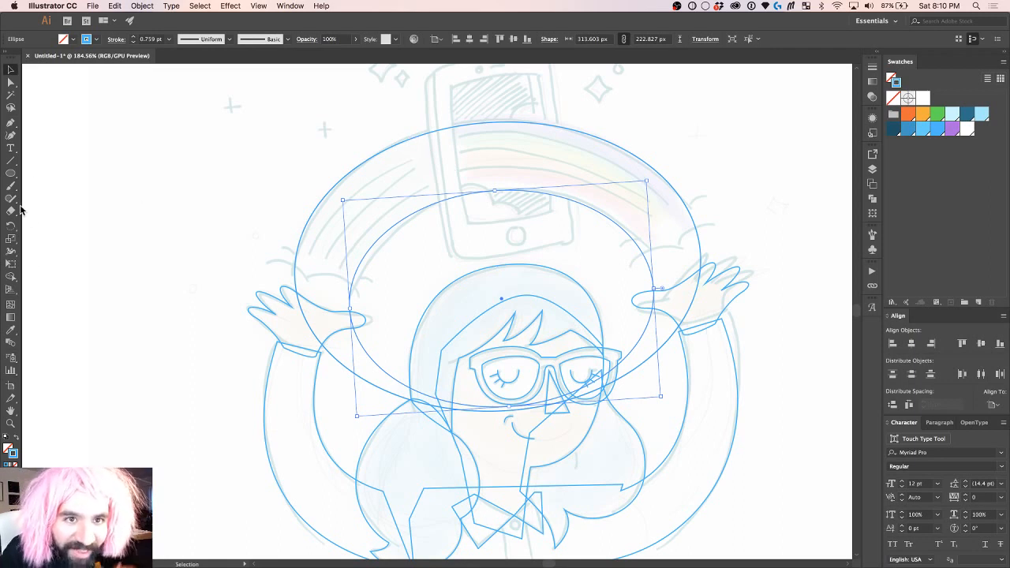
{"action": "left_click", "coordinate": [15, 296]}
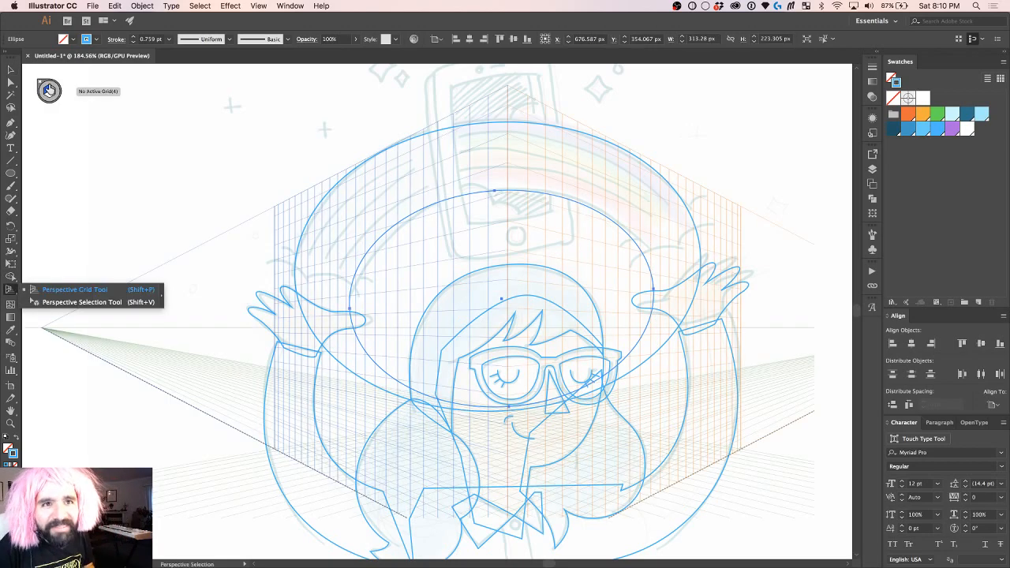
{"action": "key", "text": "shift+p"}
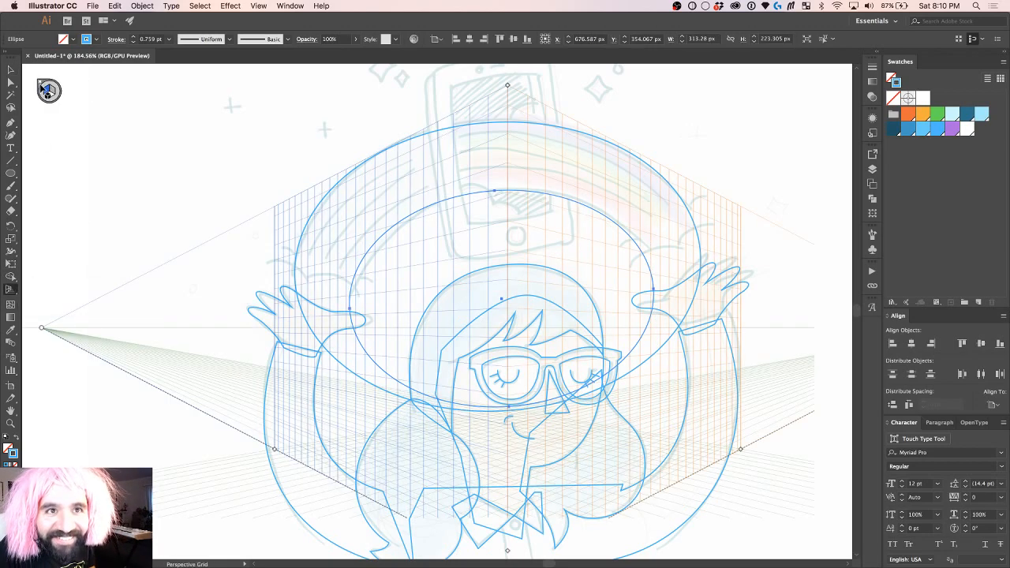
{"action": "left_click", "coordinate": [41, 85]}
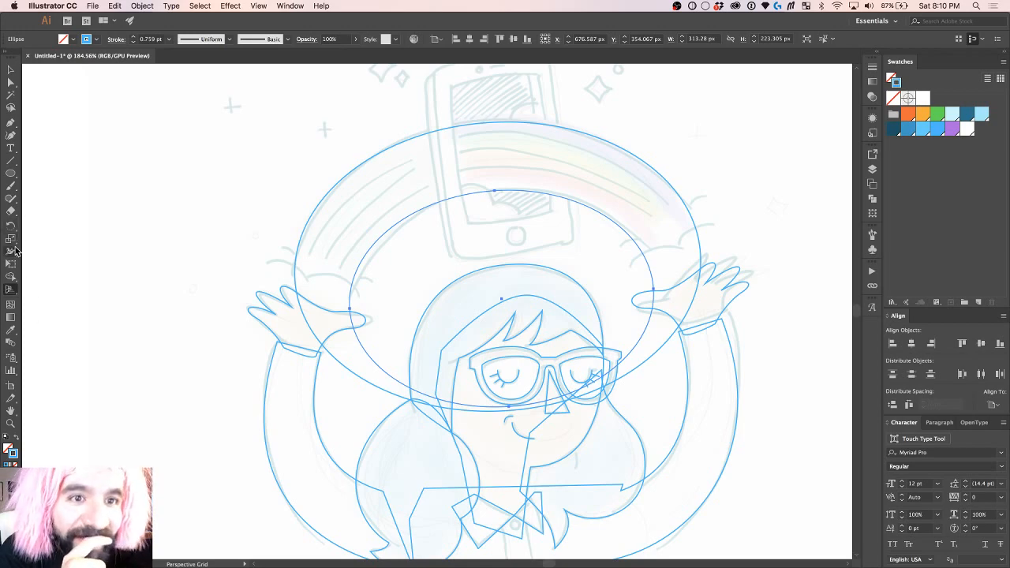
{"action": "left_click", "coordinate": [13, 278]}
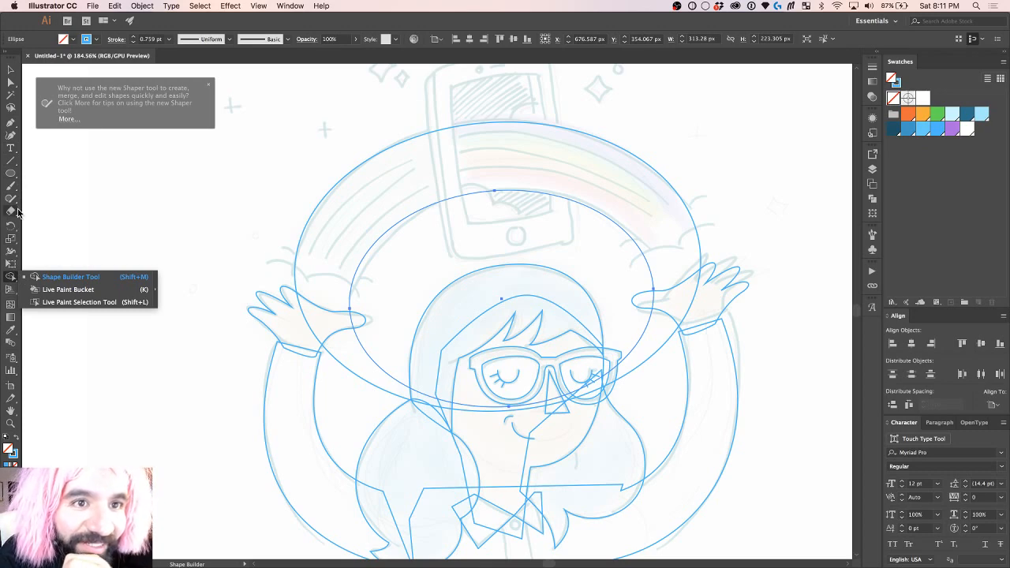
Step: Blend the rainbow's outer ellipse with its inner ellipse using the Blend tool
{"action": "left_click", "coordinate": [12, 228]}
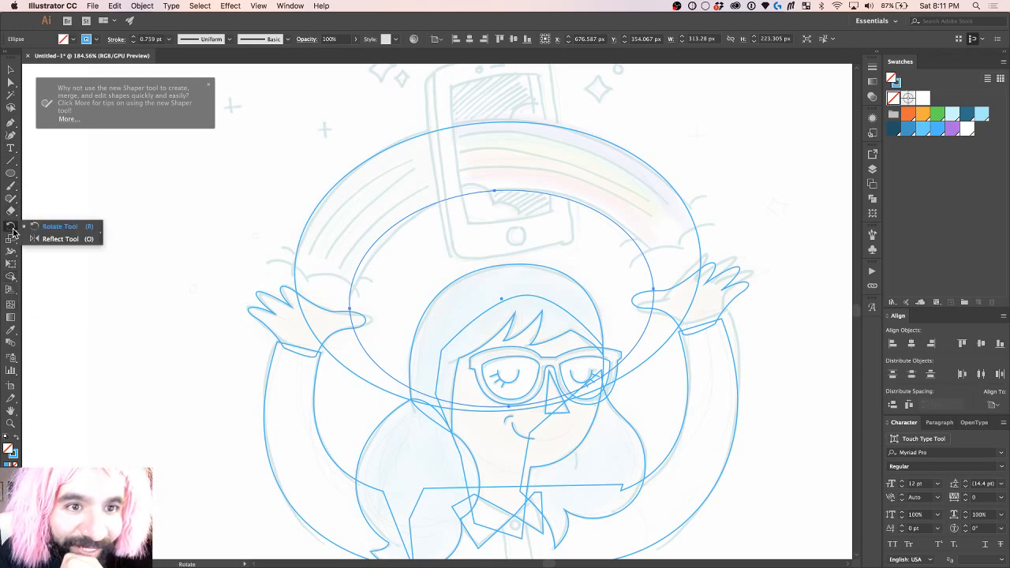
{"action": "left_click", "coordinate": [13, 241]}
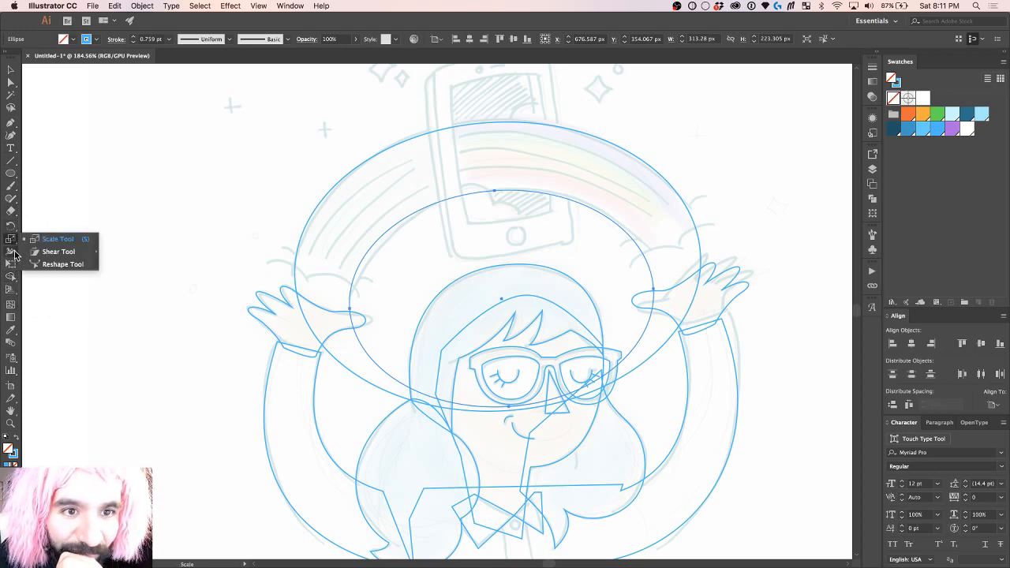
{"action": "left_click", "coordinate": [11, 251]}
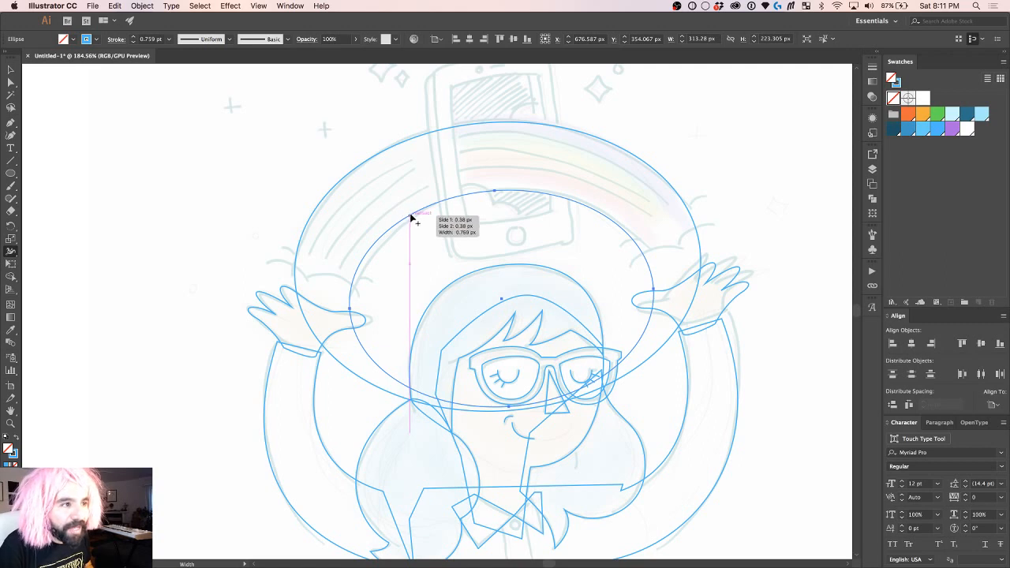
{"action": "key", "text": "w"}
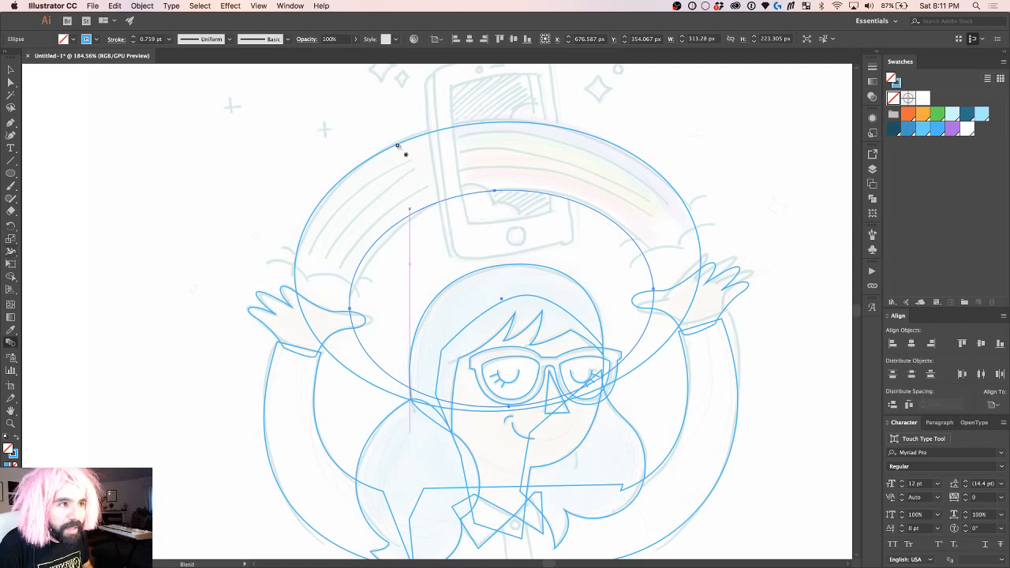
{"action": "left_click", "coordinate": [398, 146]}
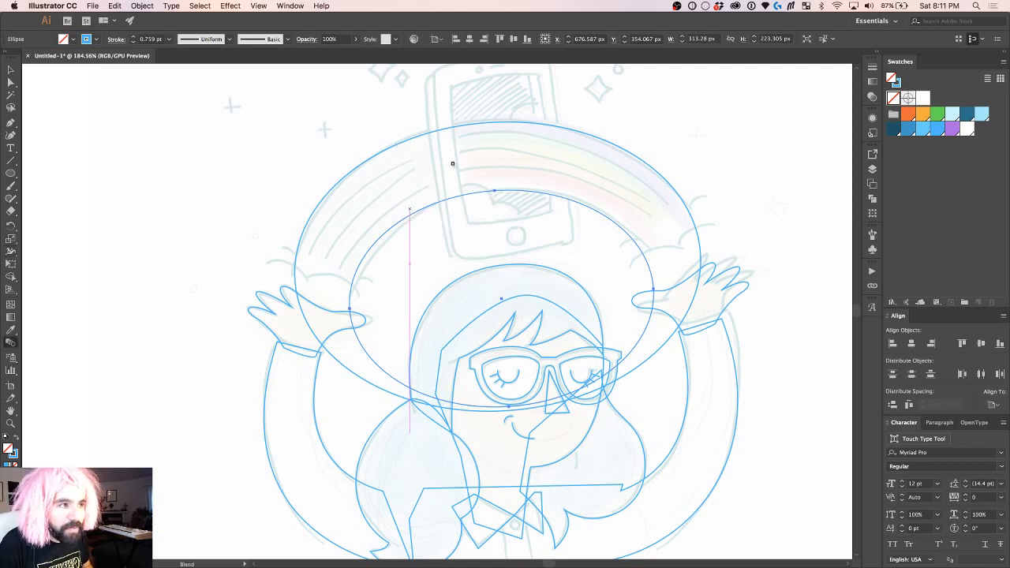
{"action": "left_click", "coordinate": [495, 200]}
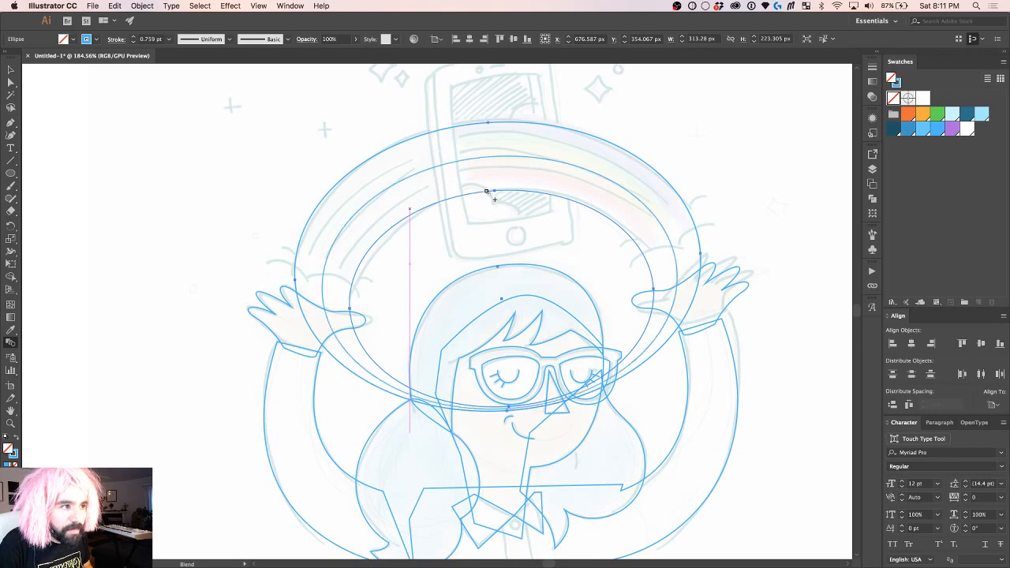
{"action": "key", "text": "f"}
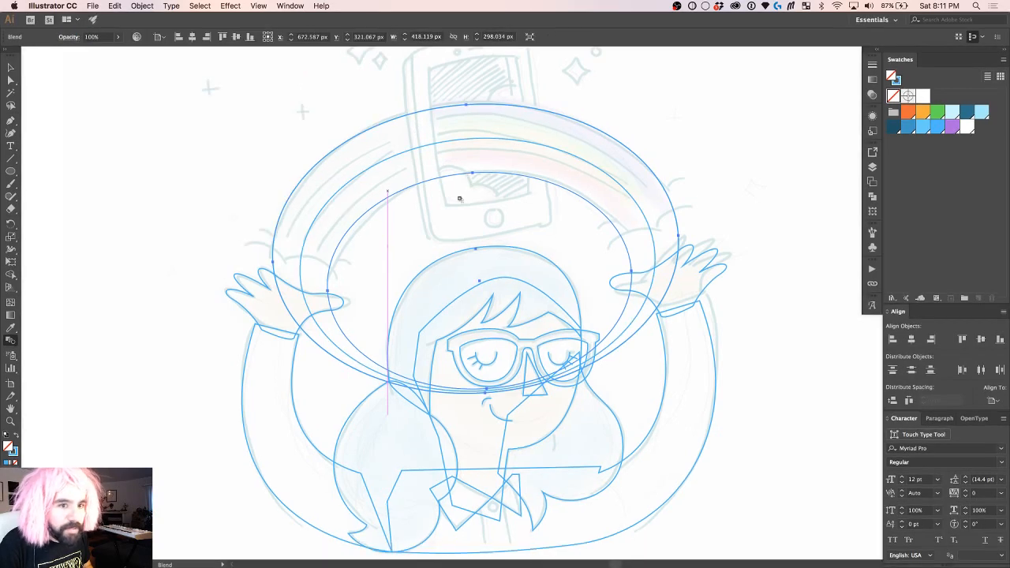
Step: Look up the blend commands, check the blend options for the rainbow, and accept them with Smooth Color spacing
{"action": "left_click", "coordinate": [325, 6]}
{"action": "type", "text": "Bl"}
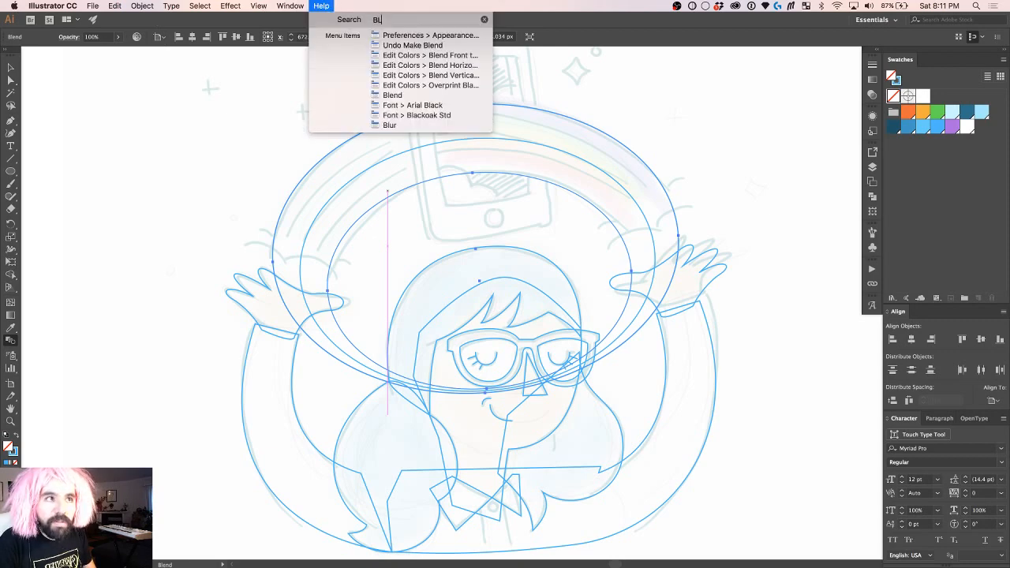
{"action": "type", "text": "e"}
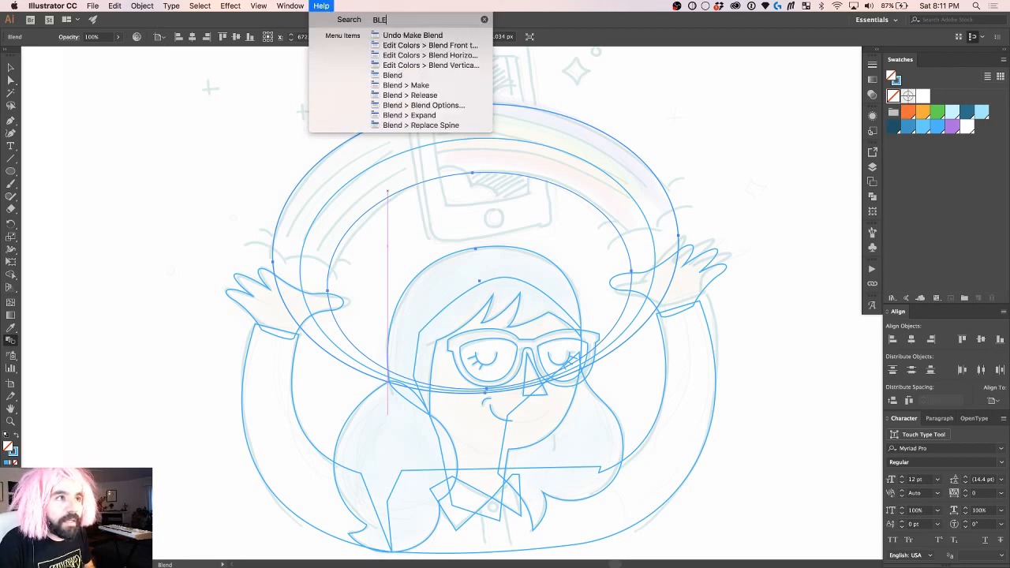
{"action": "type", "text": " D"}
{"action": "key", "text": "BackSpace"}
{"action": "key", "text": "BackSpace"}
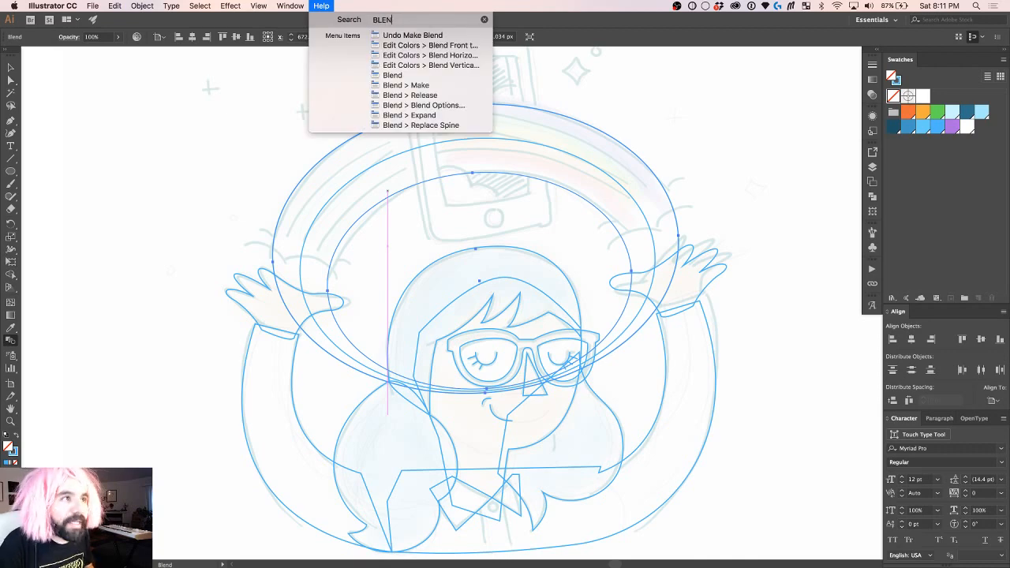
{"action": "mouse_move", "coordinate": [424, 90]}
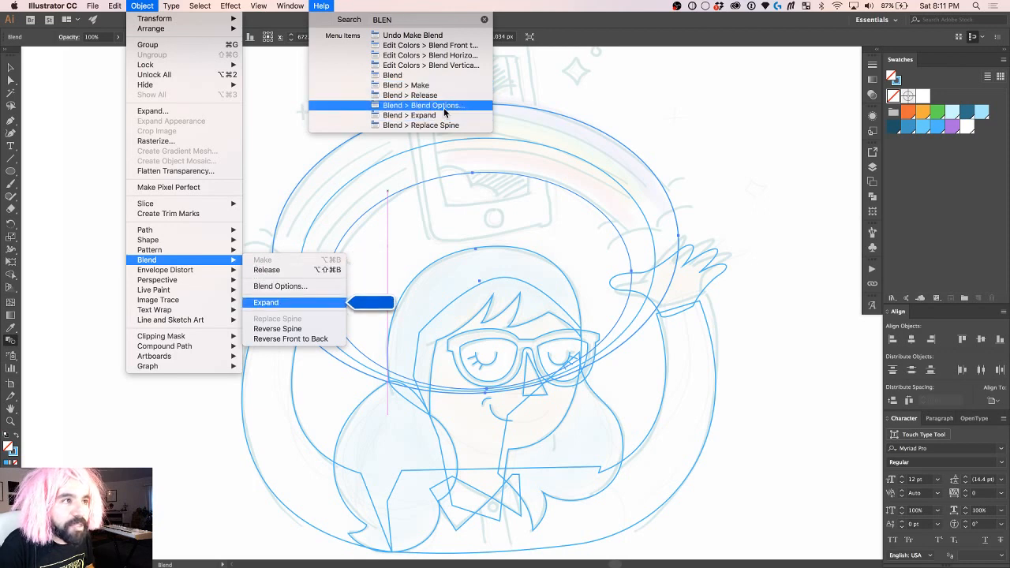
{"action": "left_click", "coordinate": [444, 113]}
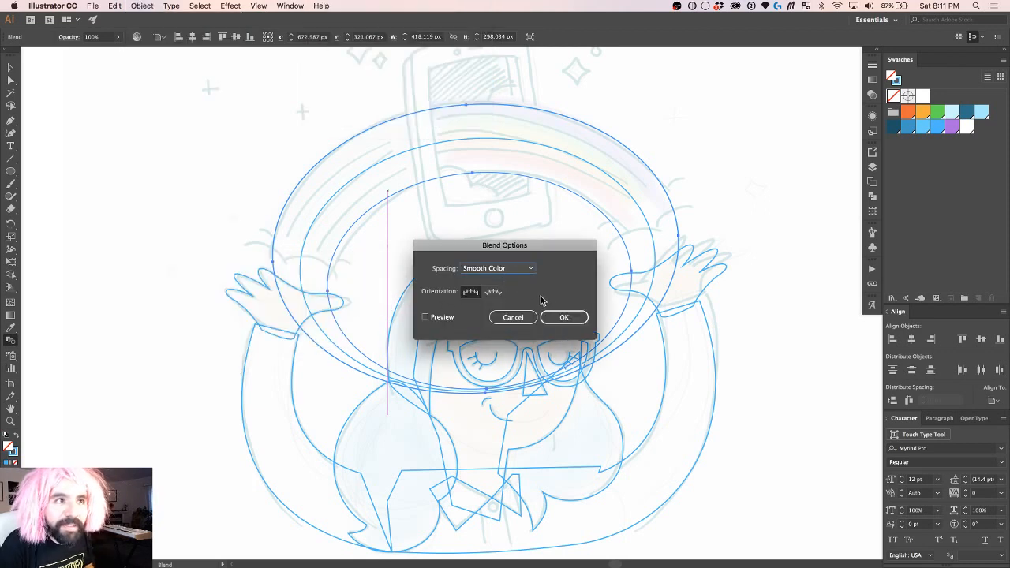
{"action": "left_click", "coordinate": [565, 318]}
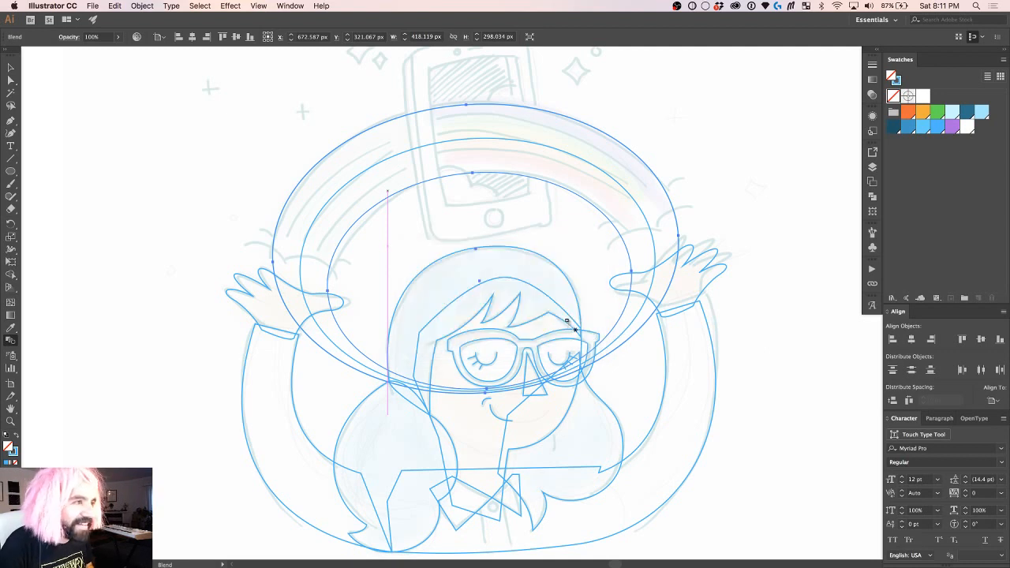
Step: Examine the appearance attributes of the rainbow blend and its contents for editable blend settings
{"action": "key", "text": "v"}
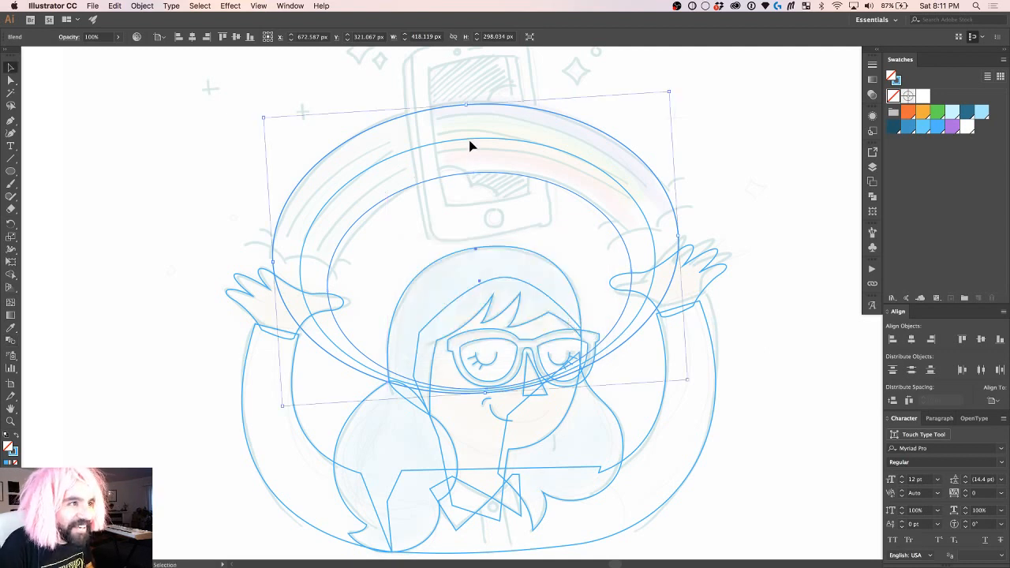
{"action": "left_click", "coordinate": [872, 115]}
{"action": "left_click", "coordinate": [769, 131]}
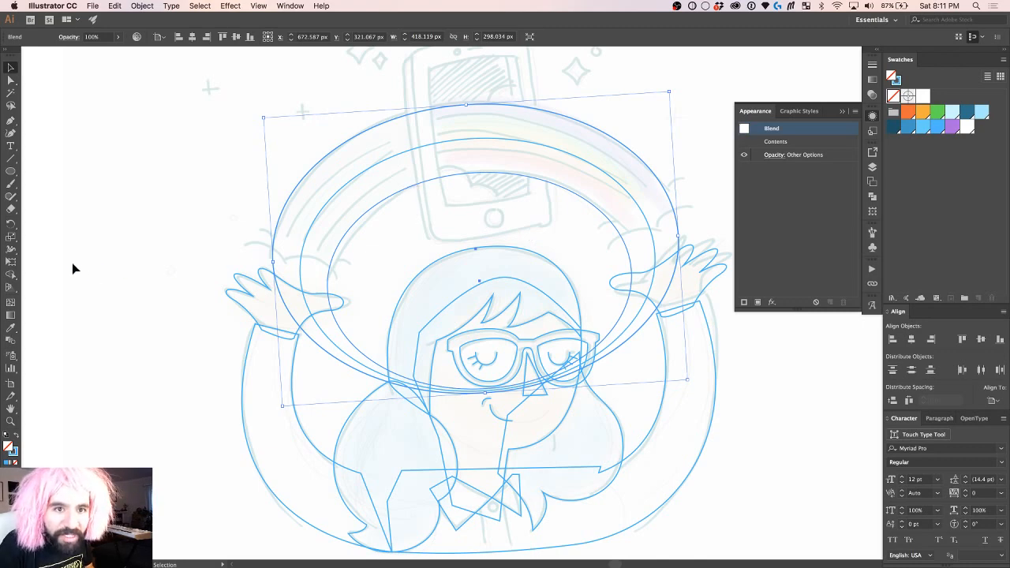
{"action": "left_click", "coordinate": [378, 175]}
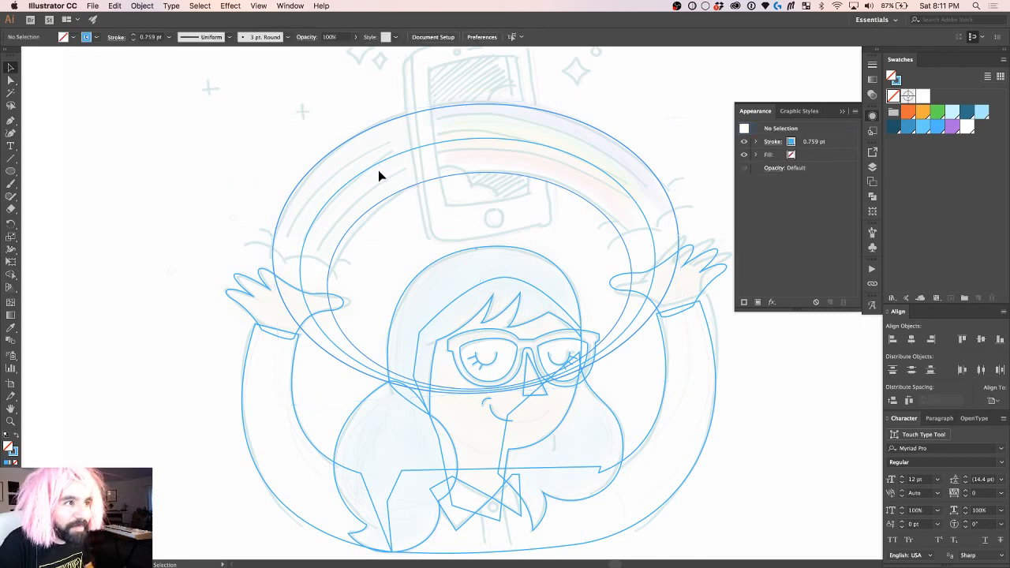
{"action": "left_click", "coordinate": [431, 144]}
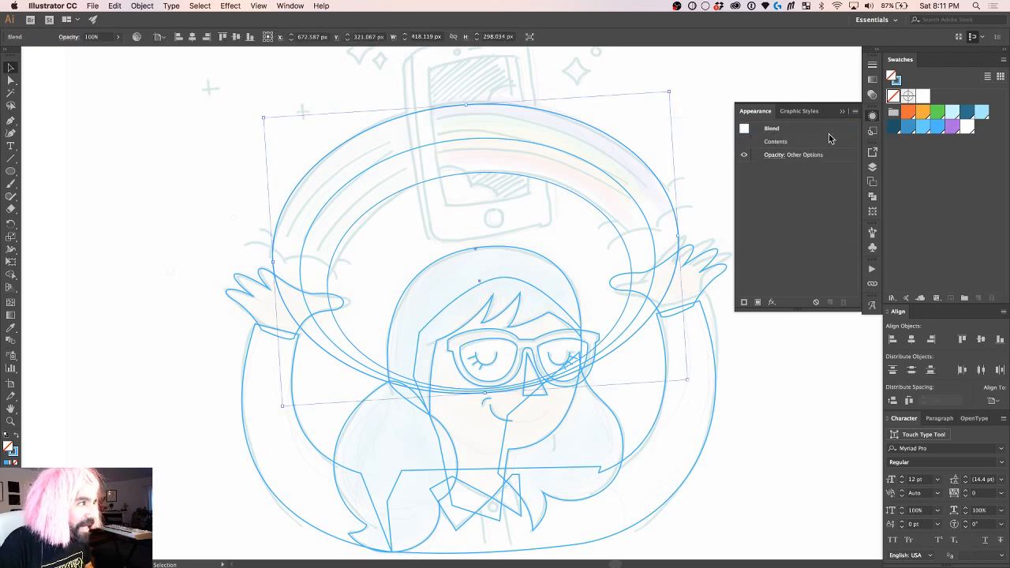
{"action": "left_click", "coordinate": [774, 131]}
{"action": "double_click", "coordinate": [775, 141]}
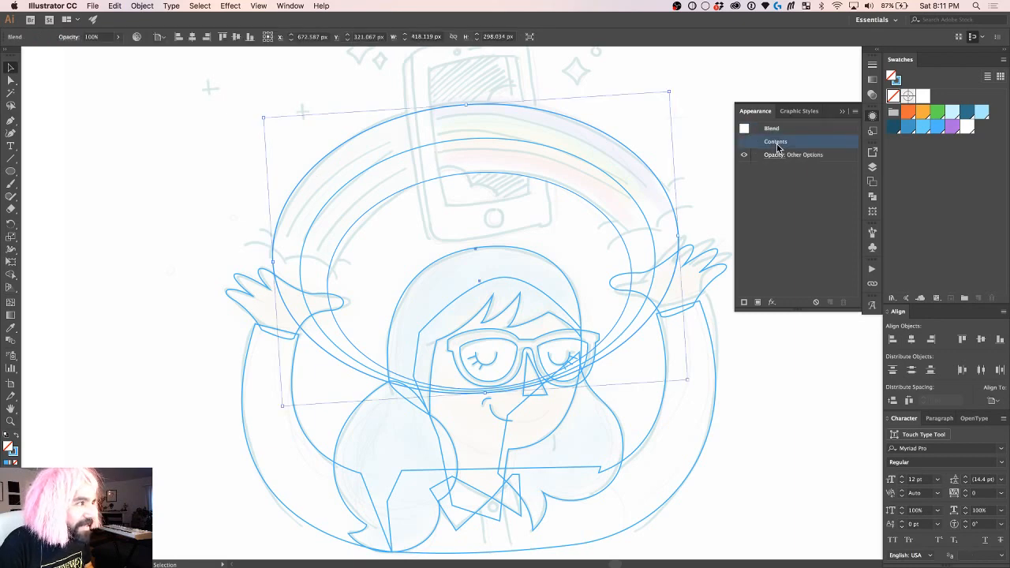
{"action": "left_click", "coordinate": [775, 131]}
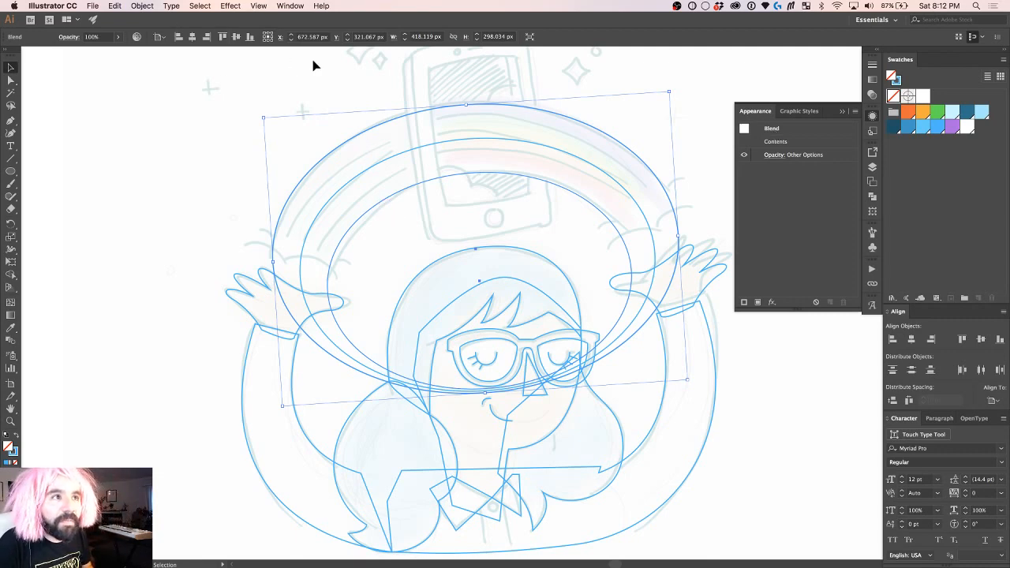
{"action": "left_click", "coordinate": [414, 90]}
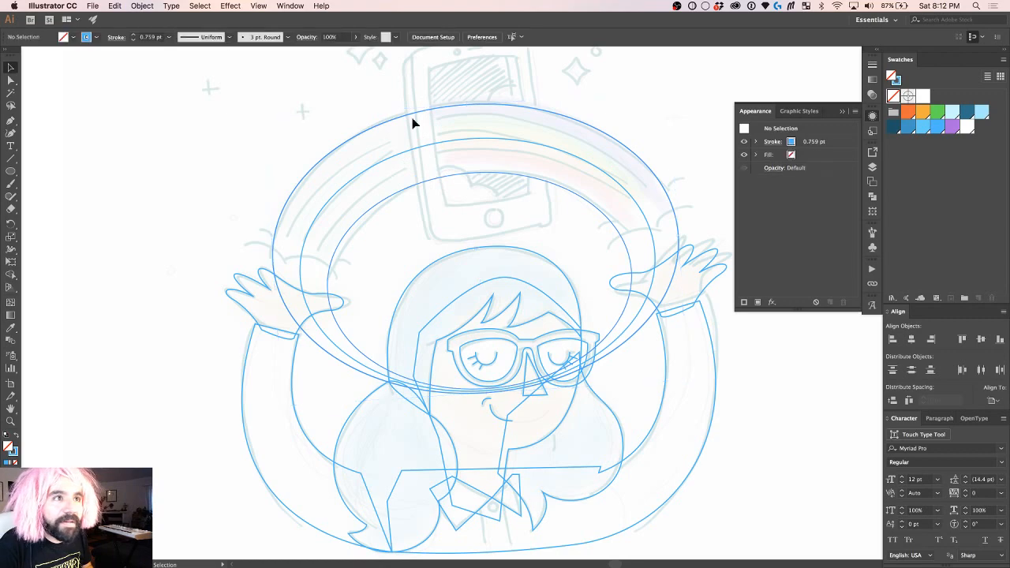
{"action": "left_click", "coordinate": [434, 154]}
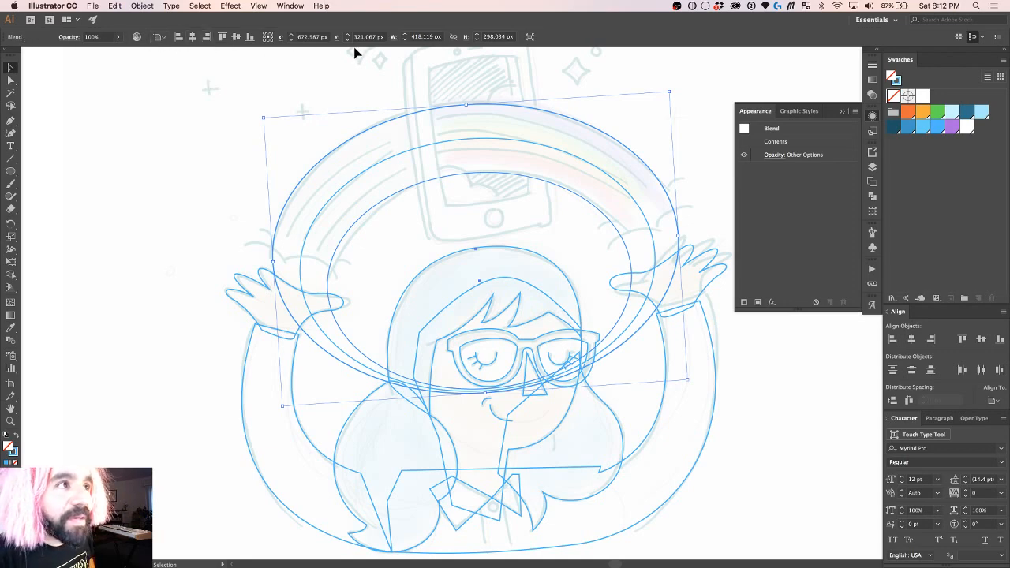
{"action": "left_click", "coordinate": [137, 36]}
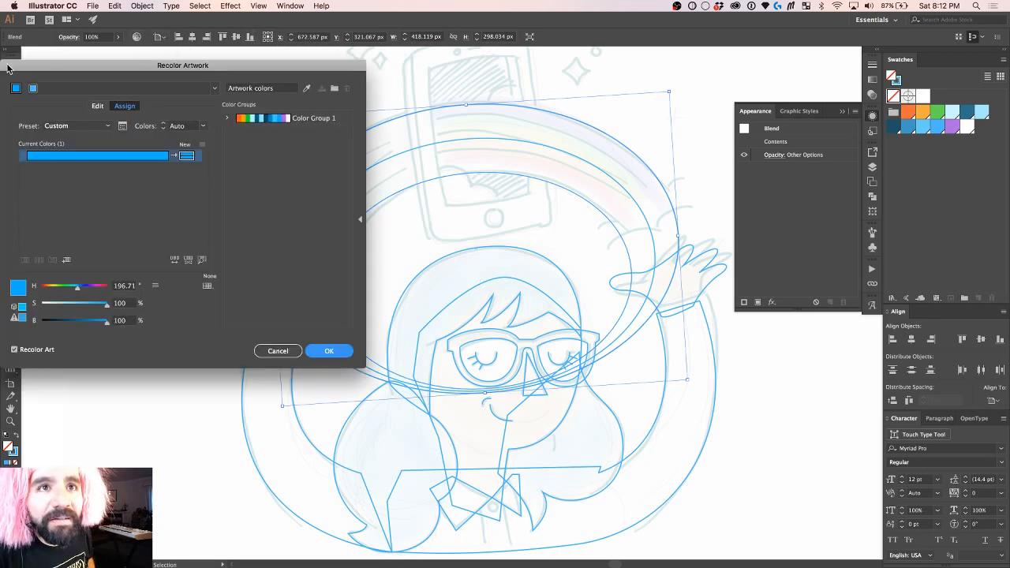
{"action": "left_click_drag", "start_coordinate": [8, 69], "coordinate": [29, 74]}
{"action": "left_click", "coordinate": [299, 355]}
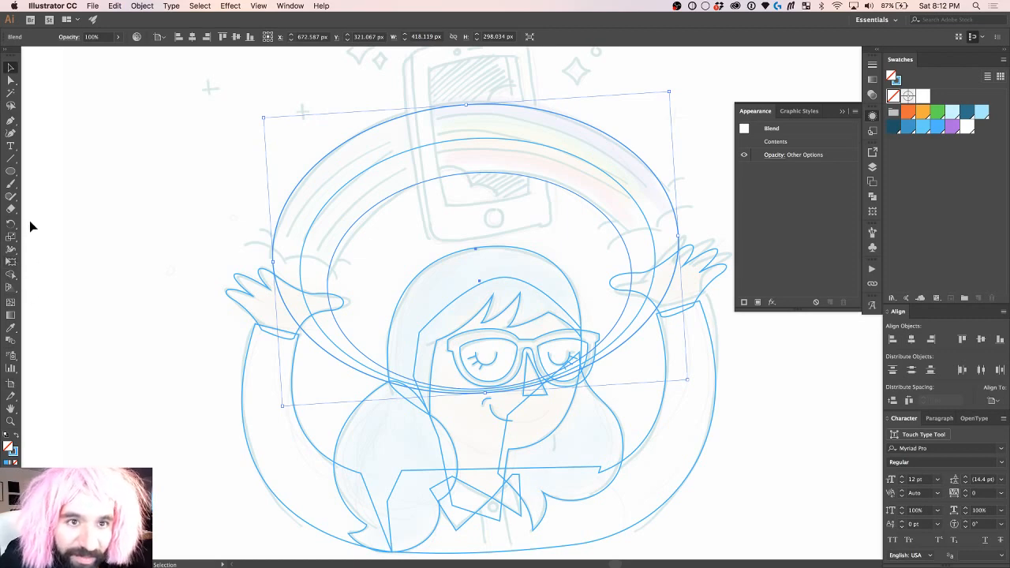
Step: Set the rainbow blend's spacing to Specified Steps with 3 steps, previewing the result before accepting
{"action": "double_click", "coordinate": [11, 339]}
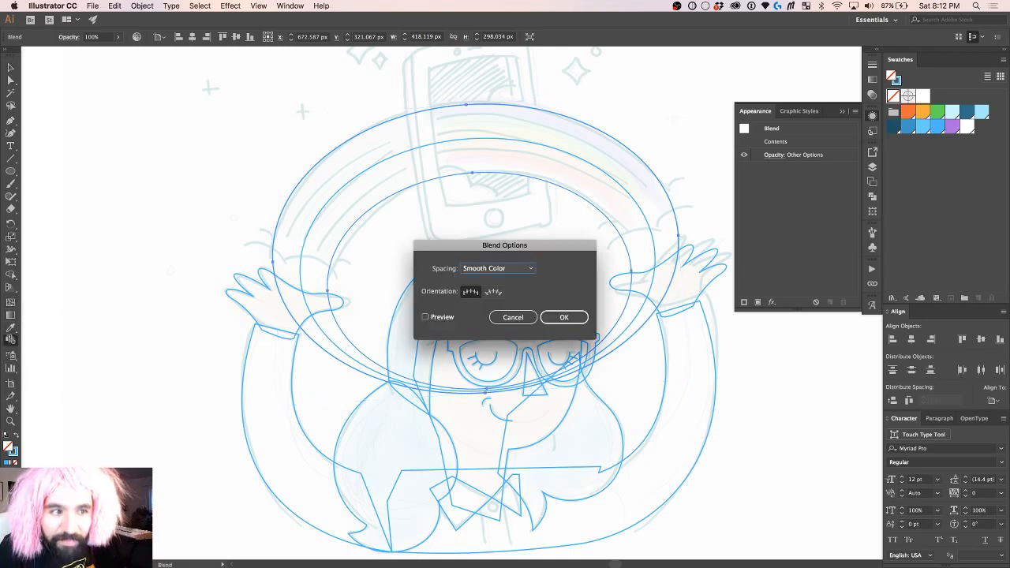
{"action": "left_click", "coordinate": [522, 271]}
{"action": "left_click", "coordinate": [494, 291]}
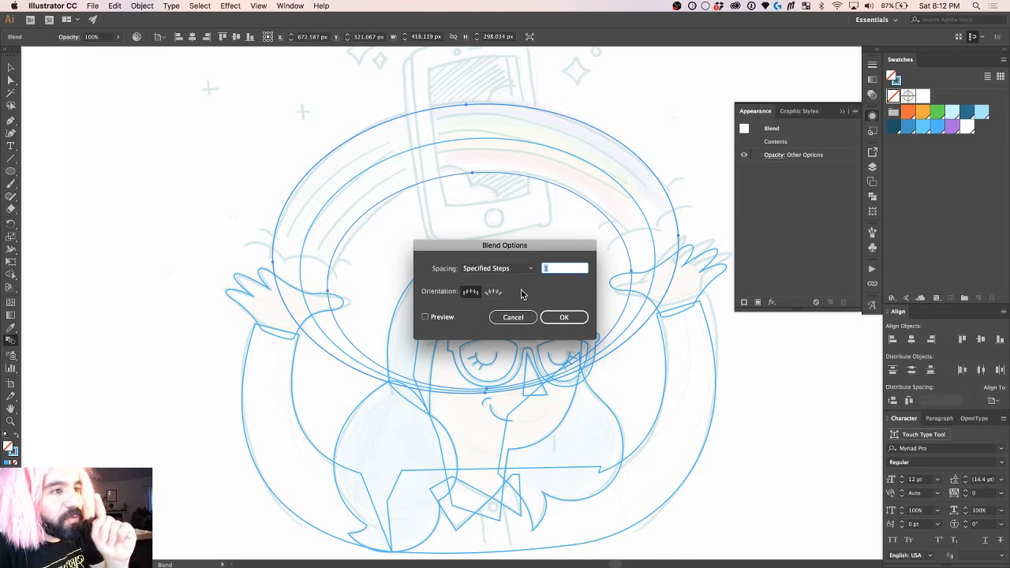
{"action": "type", "text": "3"}
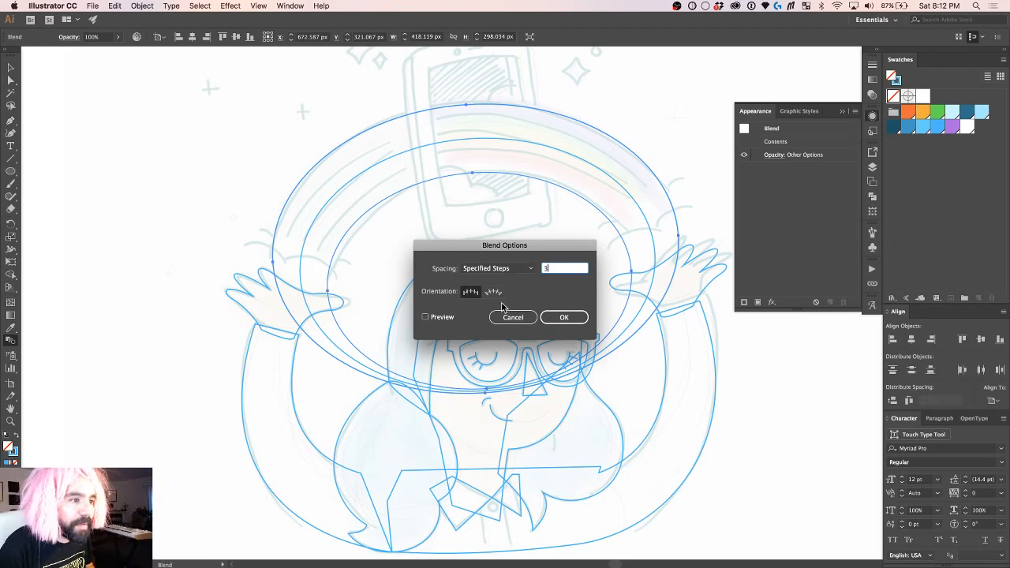
{"action": "left_click", "coordinate": [442, 317]}
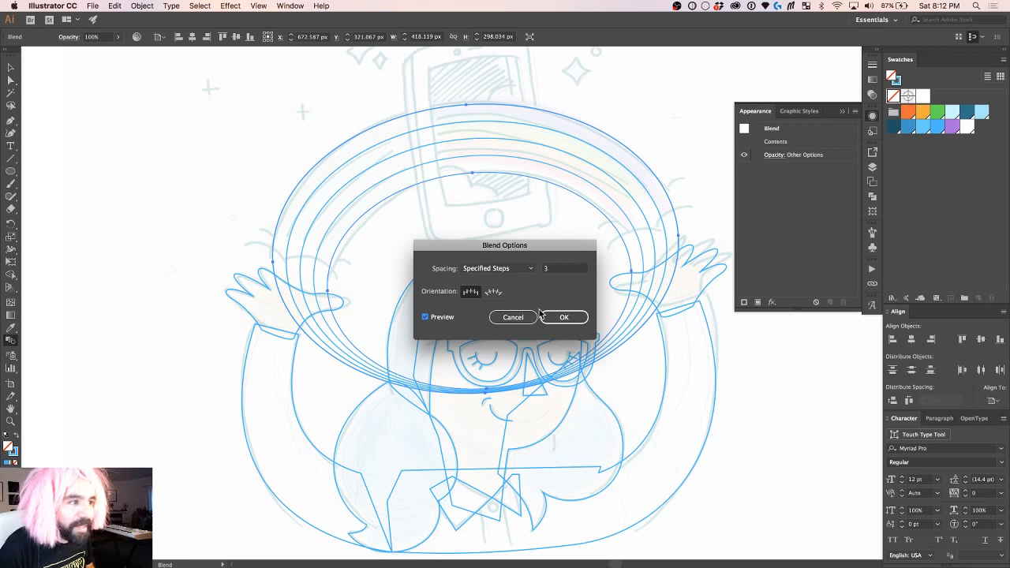
{"action": "left_click", "coordinate": [566, 318]}
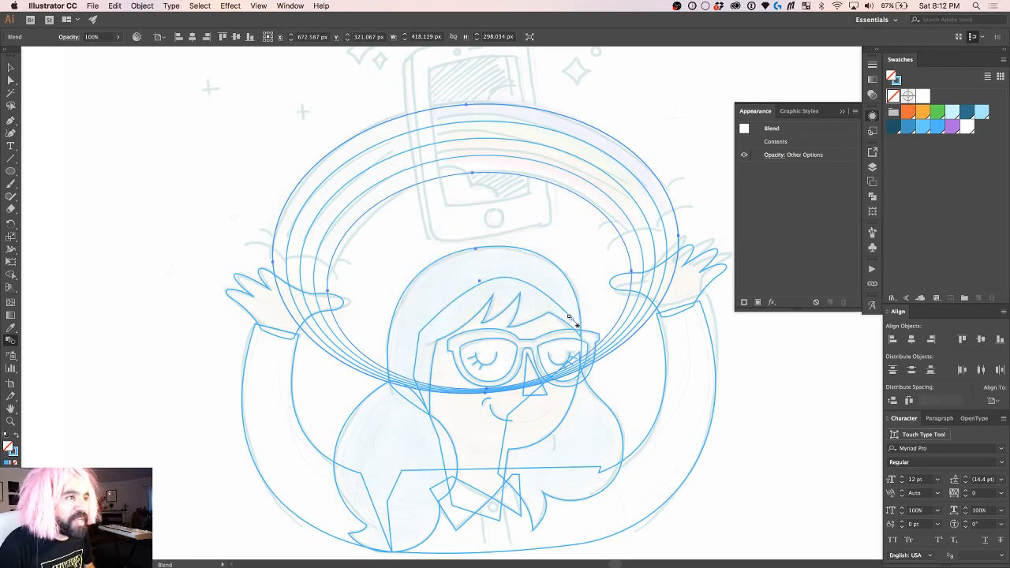
Step: Reopen the rainbow's blend options, switch the spacing to Smooth Color and back to Specified Steps, and accept
{"action": "double_click", "coordinate": [12, 341]}
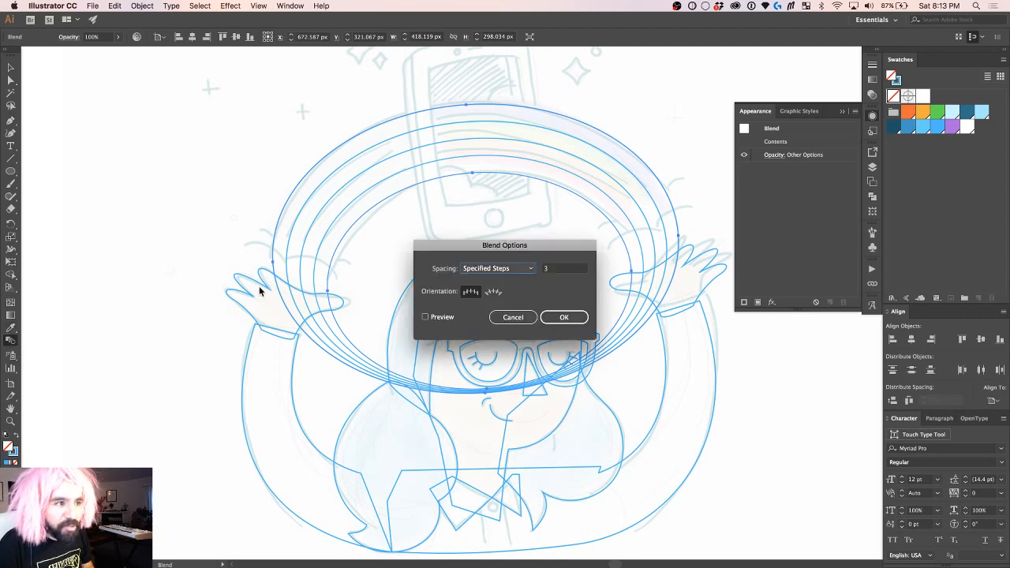
{"action": "left_click", "coordinate": [487, 270]}
{"action": "left_click", "coordinate": [494, 280]}
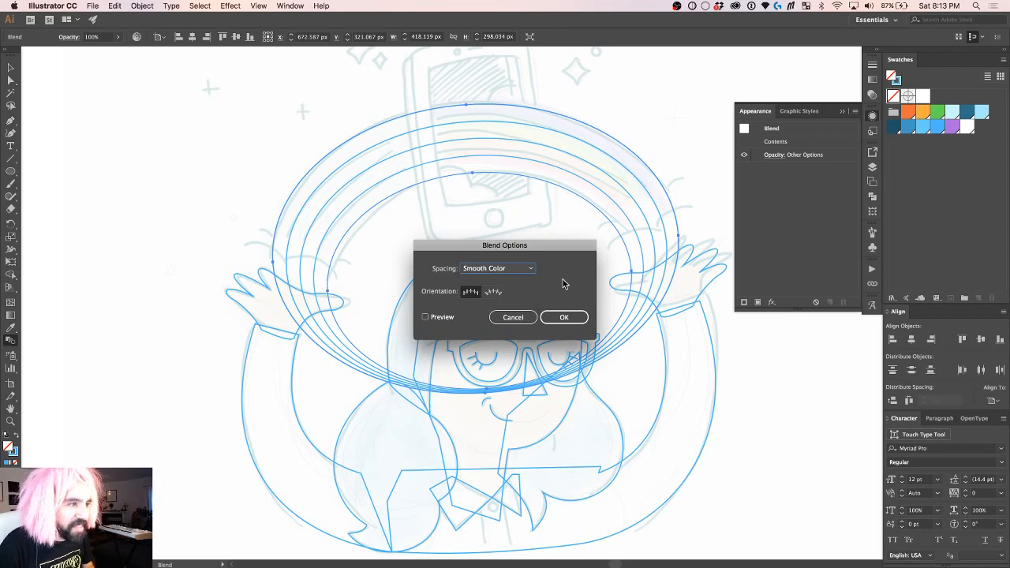
{"action": "left_click", "coordinate": [530, 269]}
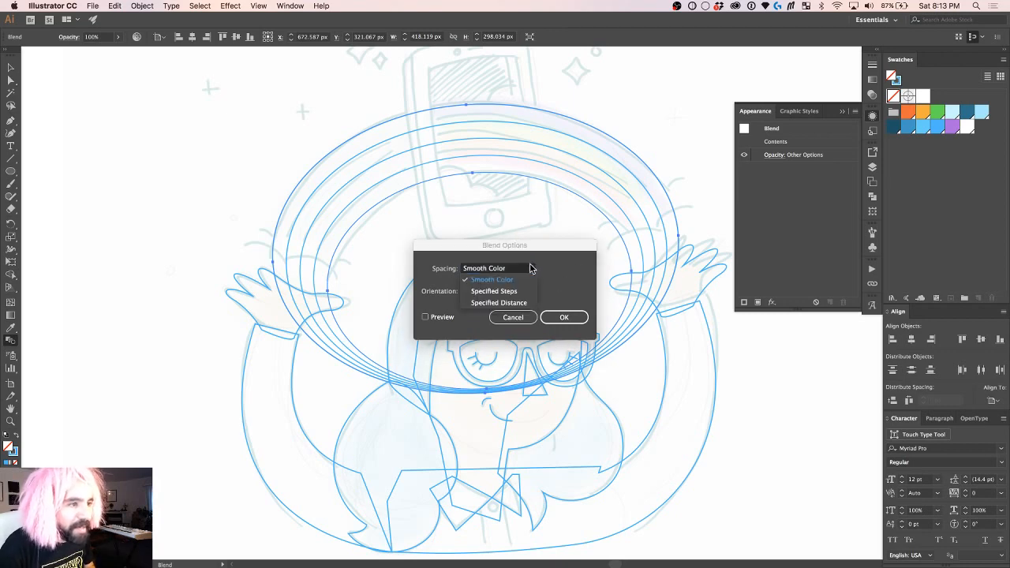
{"action": "left_click", "coordinate": [520, 291]}
{"action": "left_click", "coordinate": [564, 318]}
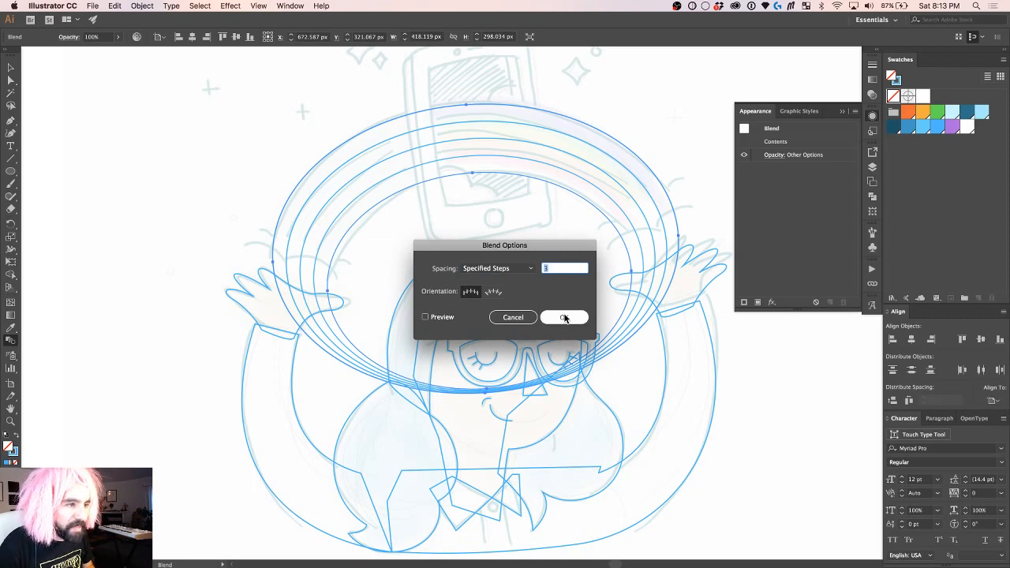
{"action": "left_click", "coordinate": [569, 317]}
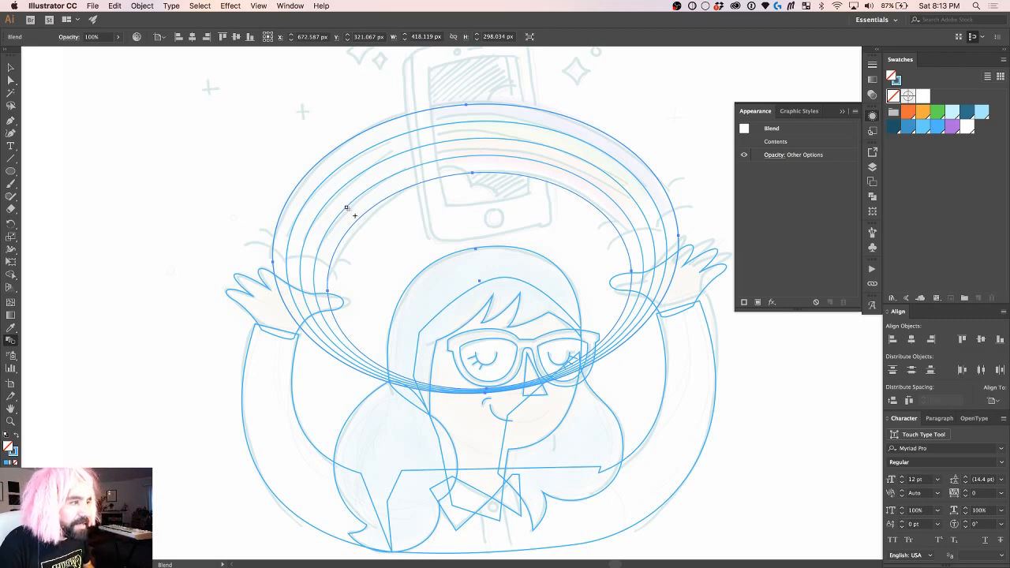
Step: Examine the rainbow blend's available commands and its appearance attributes for a way to get at the individual ellipses
{"action": "key", "text": "v"}
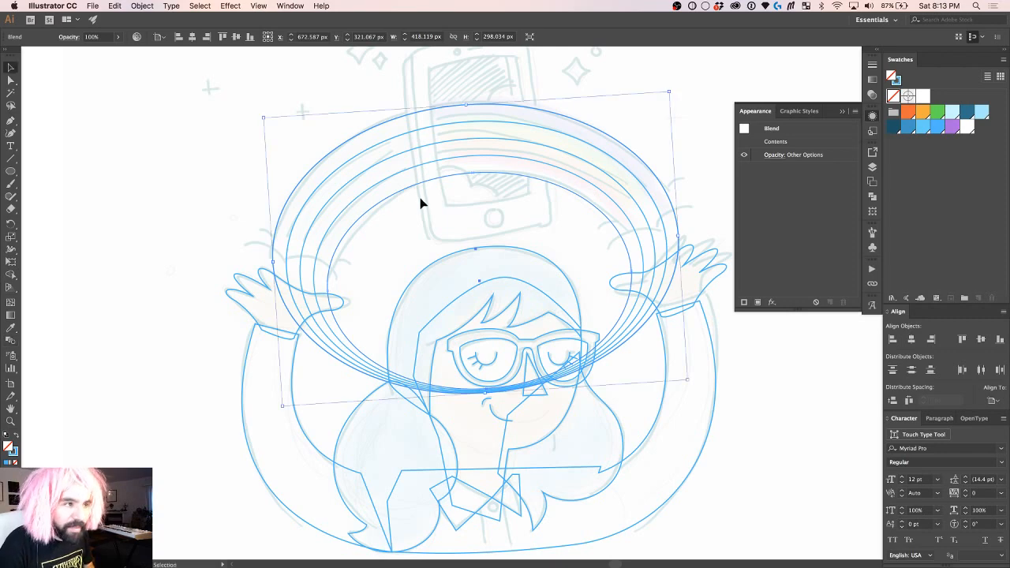
{"action": "right_click", "coordinate": [390, 162]}
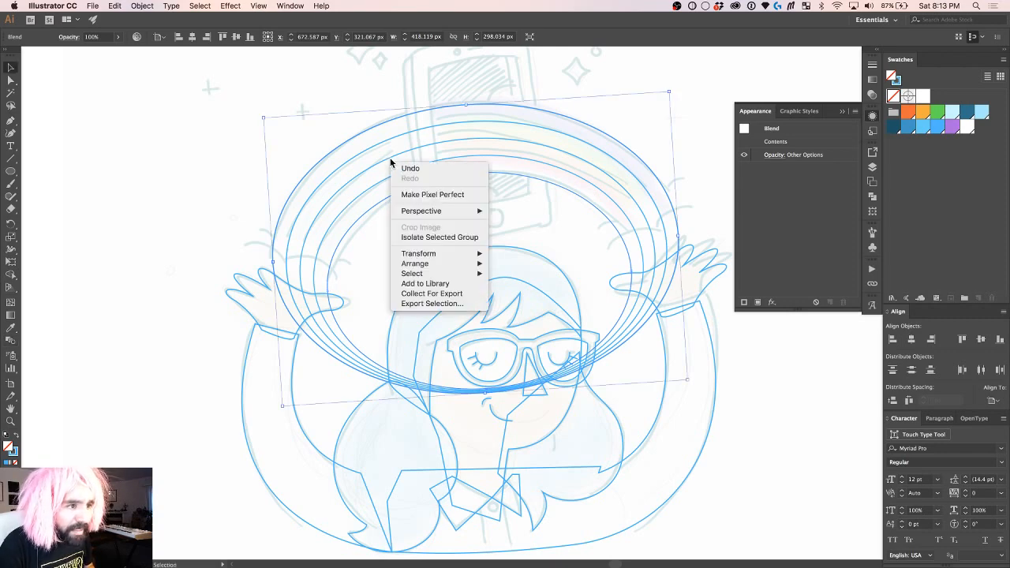
{"action": "left_click", "coordinate": [389, 162]}
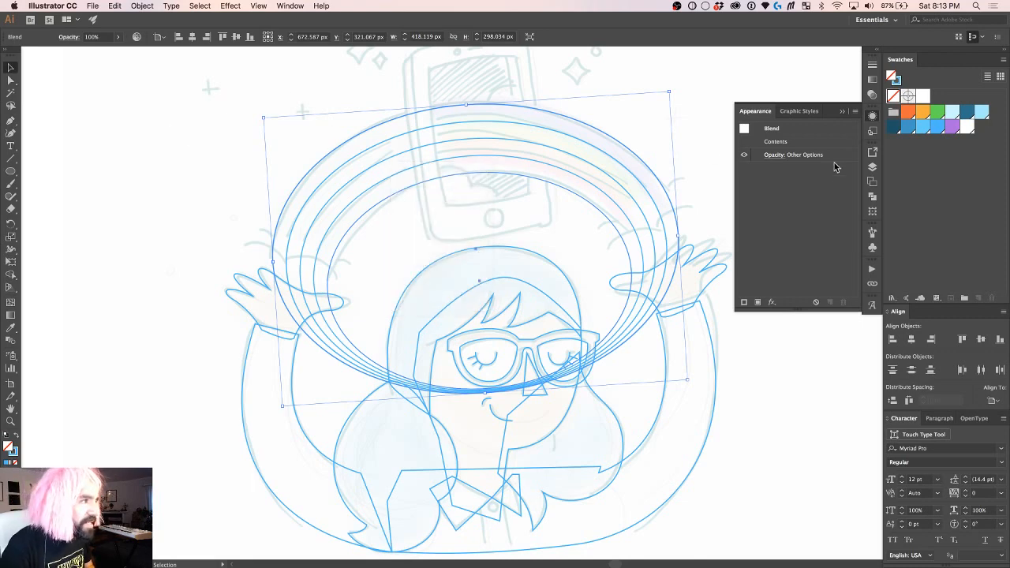
{"action": "left_click", "coordinate": [811, 129]}
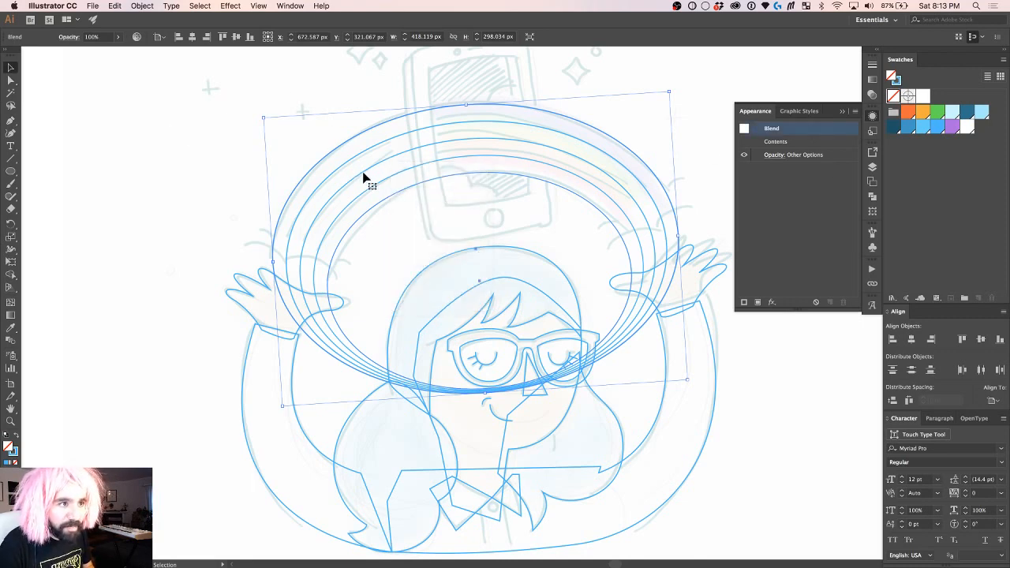
{"action": "left_click", "coordinate": [344, 116]}
{"action": "left_click", "coordinate": [393, 144]}
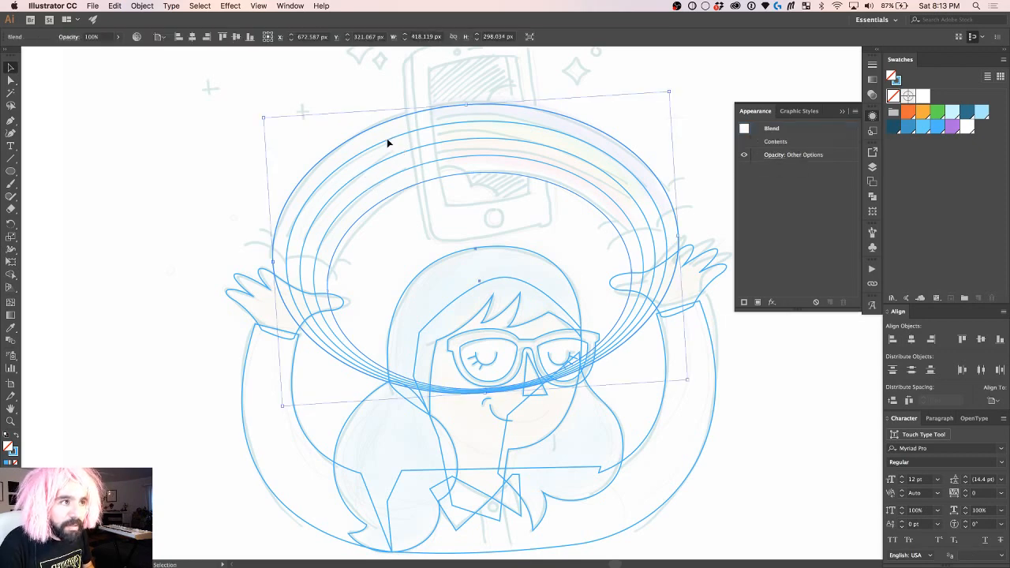
{"action": "left_click_drag", "start_coordinate": [388, 142], "coordinate": [349, 145]}
{"action": "left_click_drag", "start_coordinate": [418, 165], "coordinate": [459, 163]}
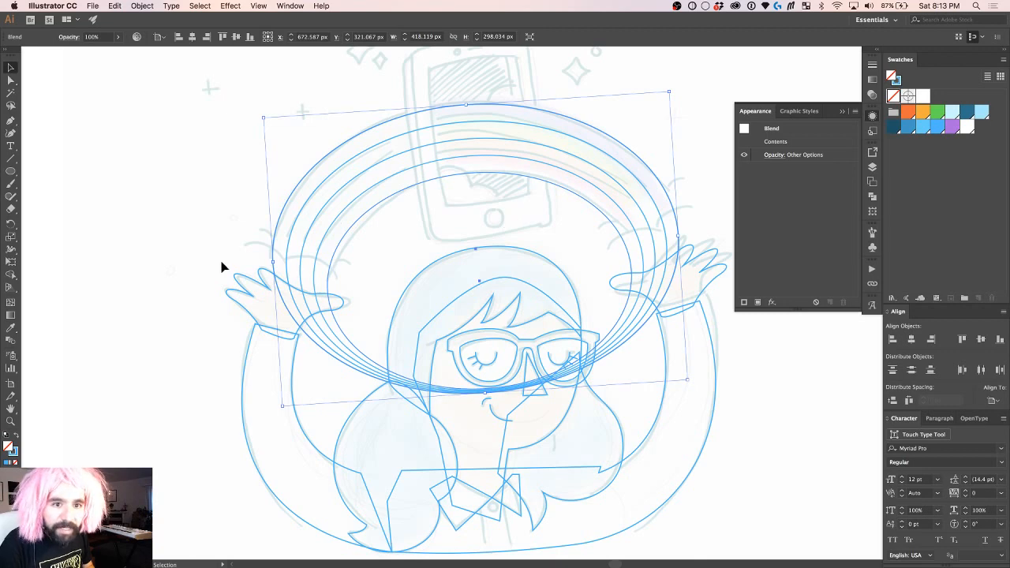
{"action": "left_click", "coordinate": [820, 129]}
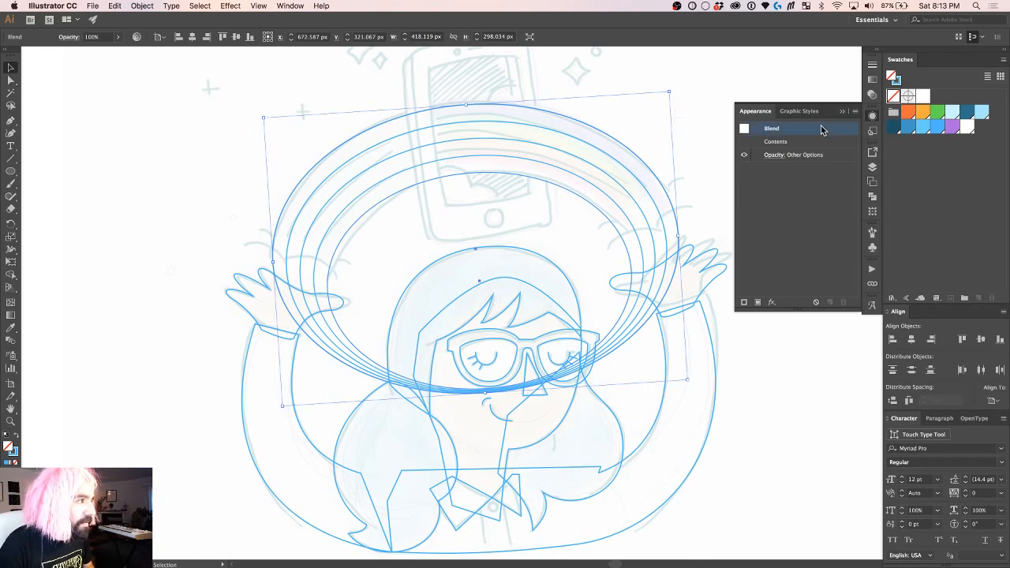
{"action": "left_click", "coordinate": [800, 147]}
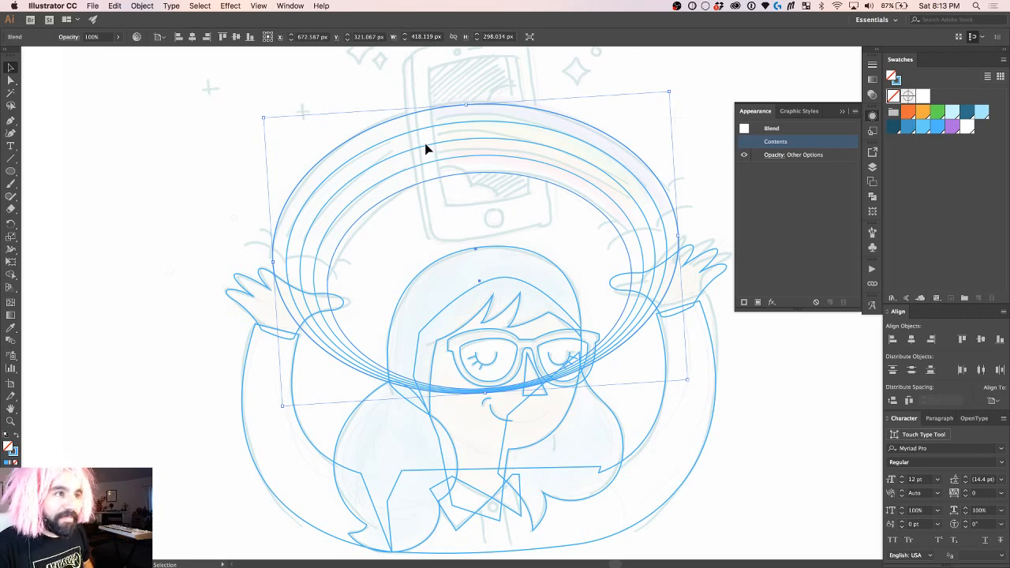
Step: Try to move a single band of the rainbow blend on its own, and undo the move
{"action": "key", "text": "a"}
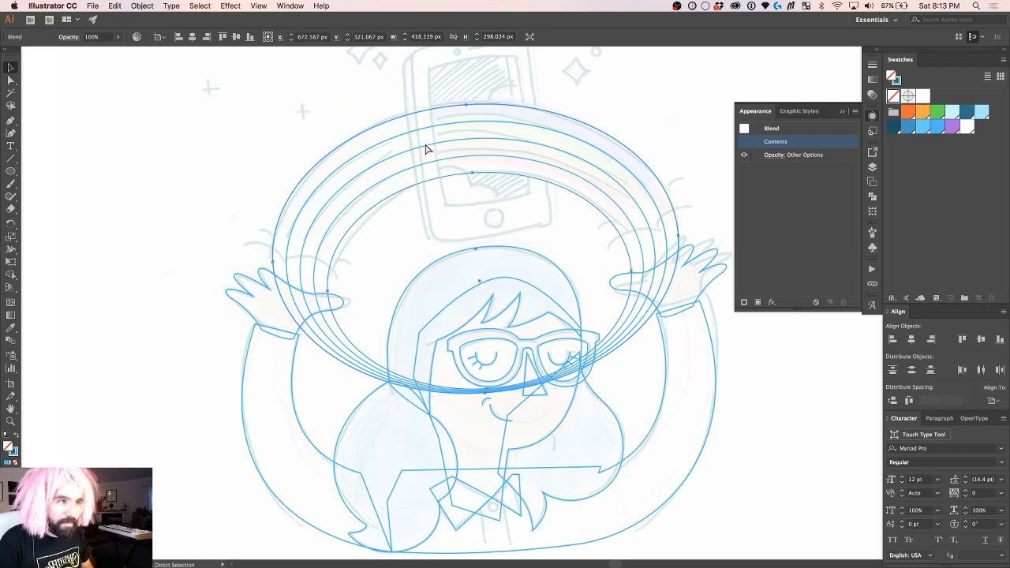
{"action": "key", "text": "v"}
{"action": "key", "text": "super+shift+a"}
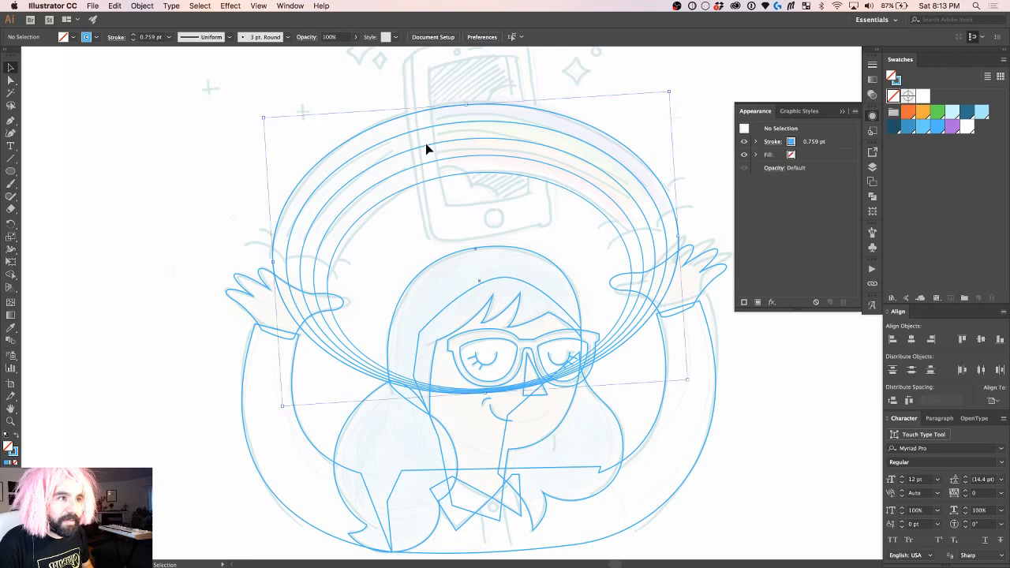
{"action": "left_click_drag", "start_coordinate": [426, 143], "coordinate": [361, 127]}
{"action": "key", "text": "super+z"}
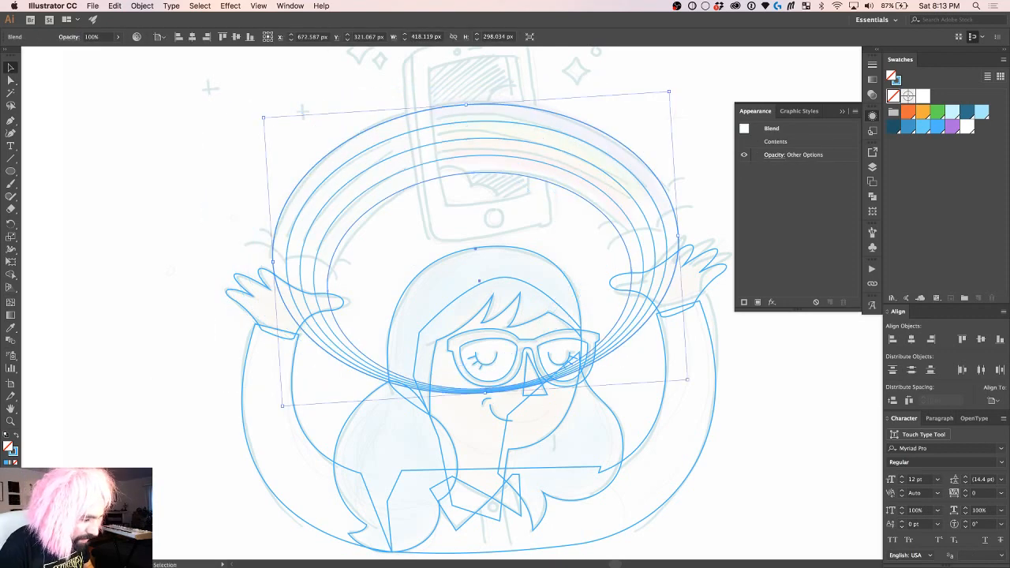
Step: Find the Expand command and expand the rainbow blend into separate ellipses with Object, Fill and Stroke enabled
{"action": "right_click", "coordinate": [450, 160]}
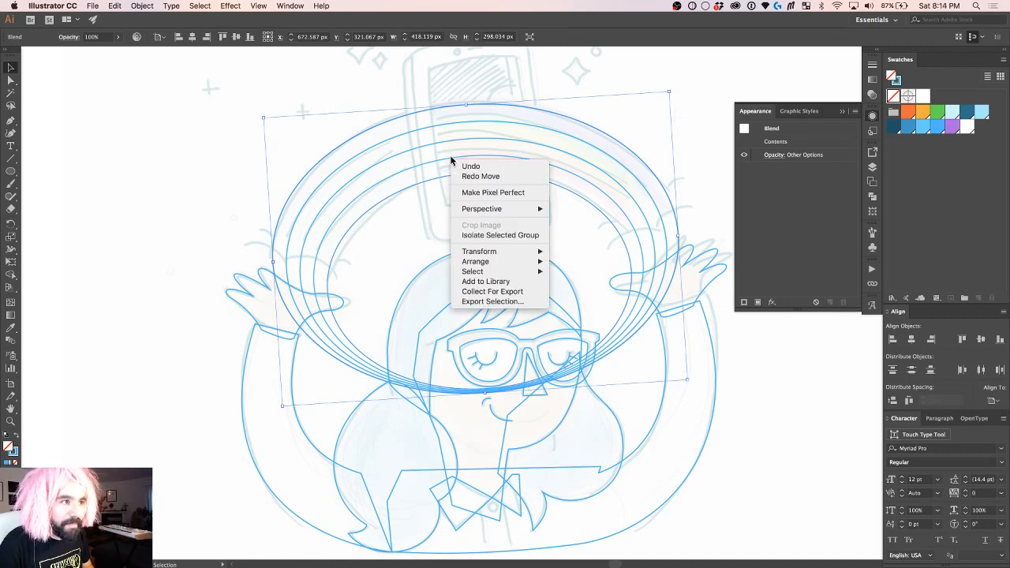
{"action": "key", "text": "Escape"}
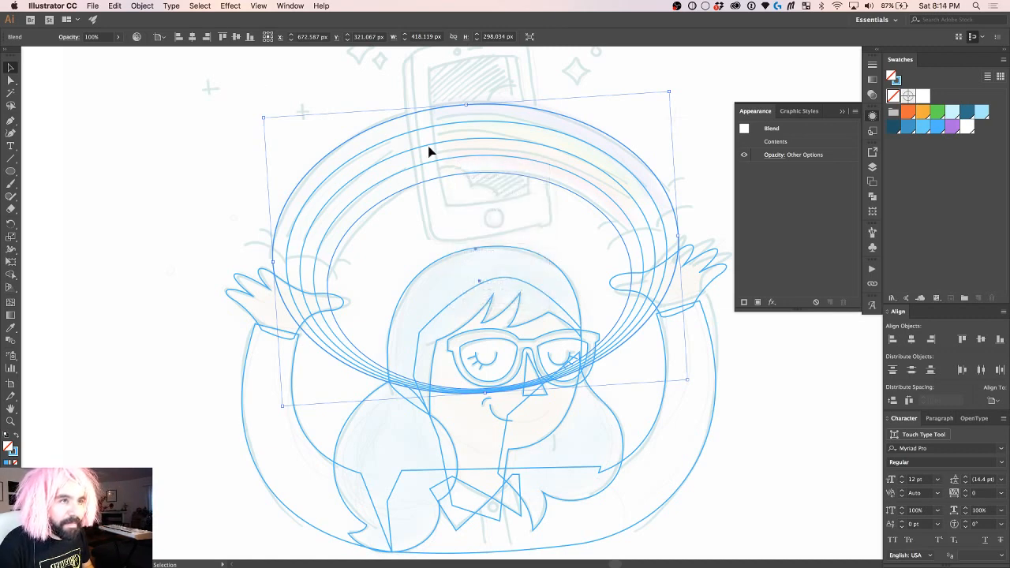
{"action": "left_click", "coordinate": [115, 6]}
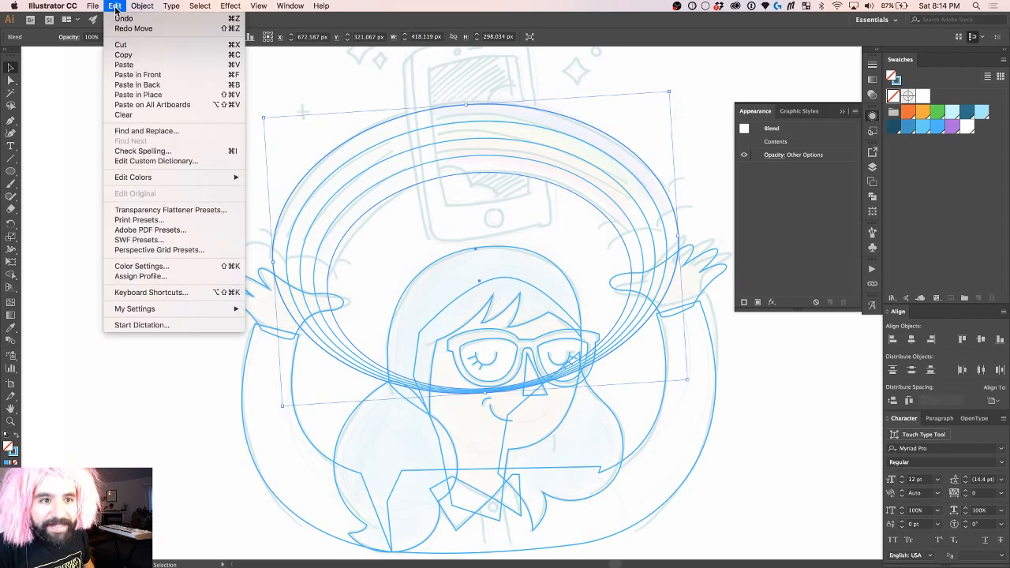
{"action": "mouse_move", "coordinate": [321, 6]}
{"action": "type", "text": "EX"}
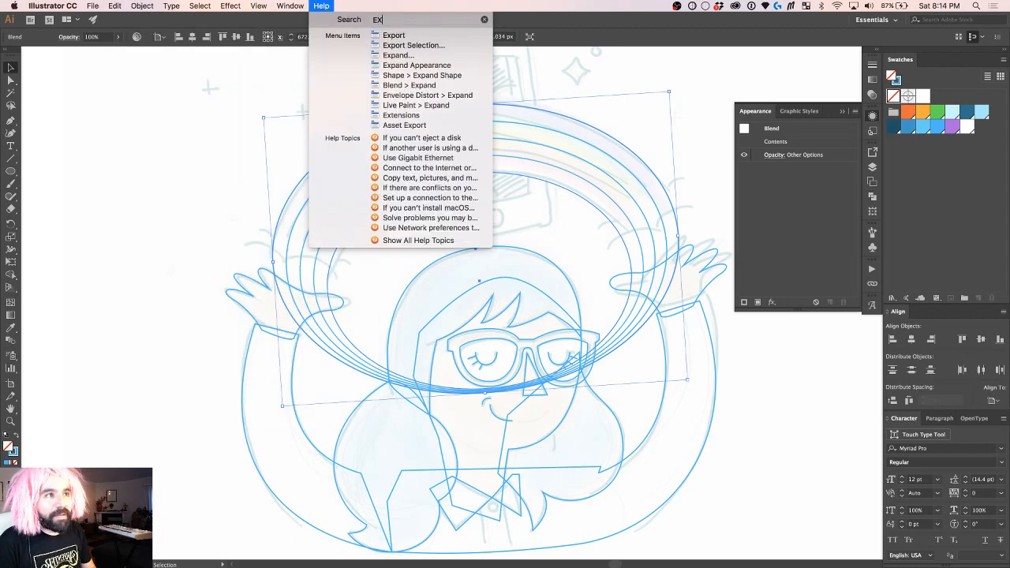
{"action": "type", "text": "PAND"}
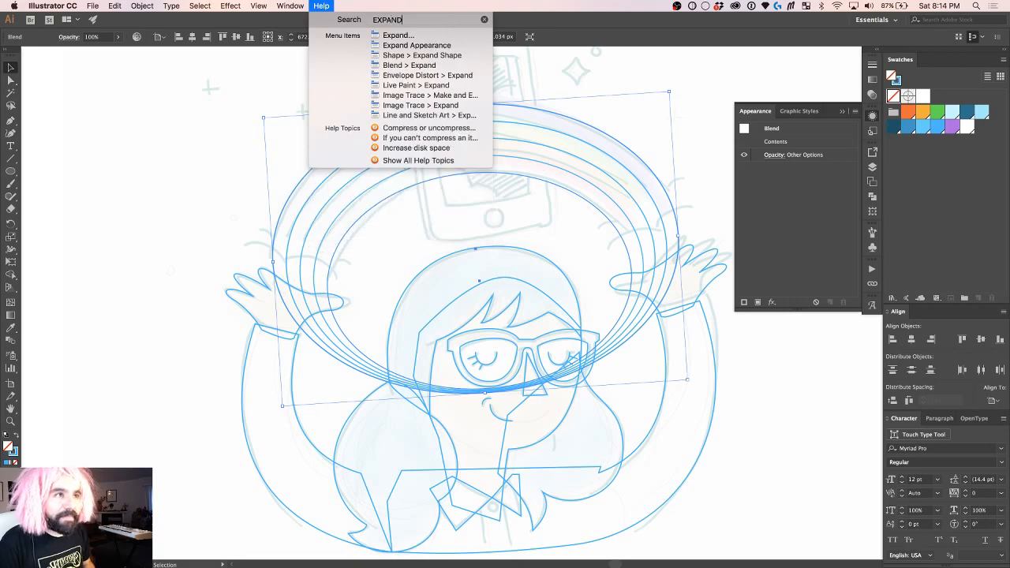
{"action": "key", "text": "Down"}
{"action": "key", "text": "Return"}
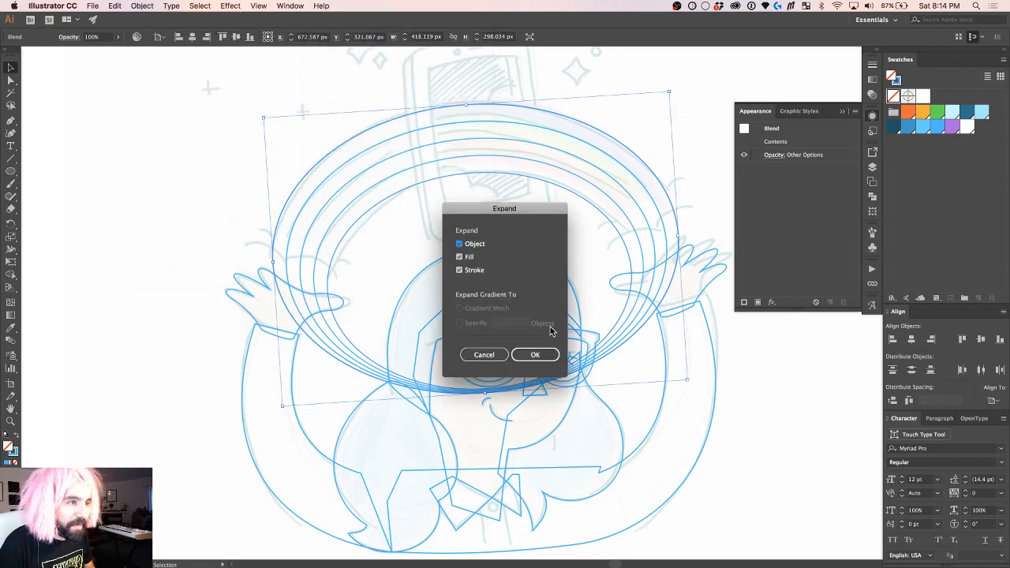
{"action": "left_click", "coordinate": [544, 354]}
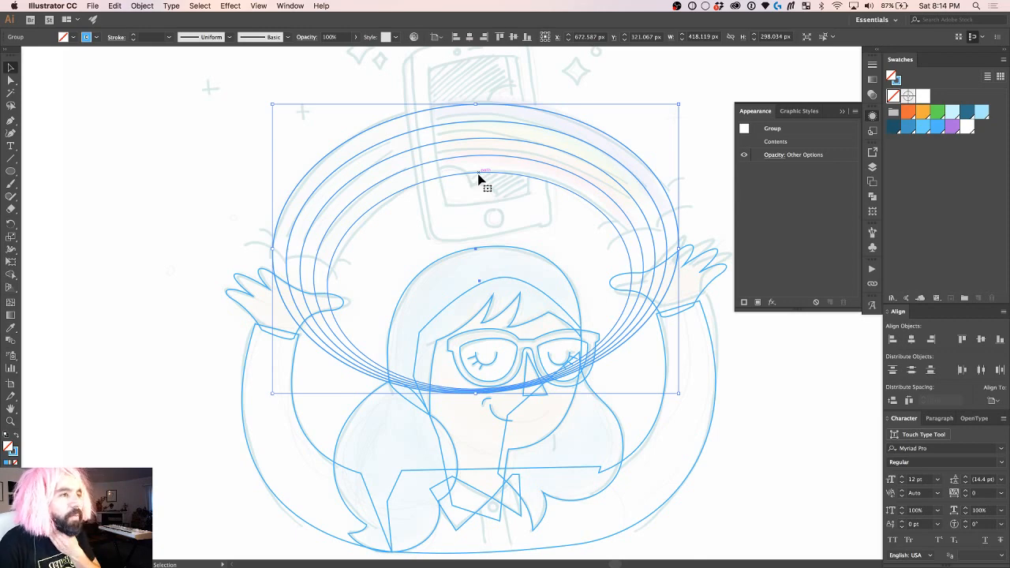
Step: Check whether the expanded rainbow's ellipses can be selected individually or only as a group
{"action": "left_click", "coordinate": [359, 104]}
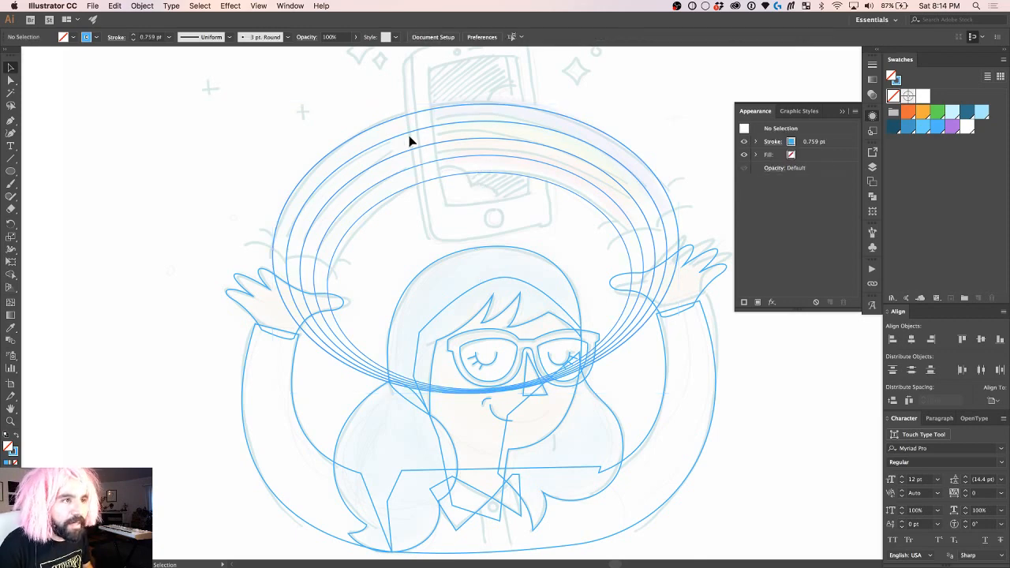
{"action": "left_click", "coordinate": [410, 141]}
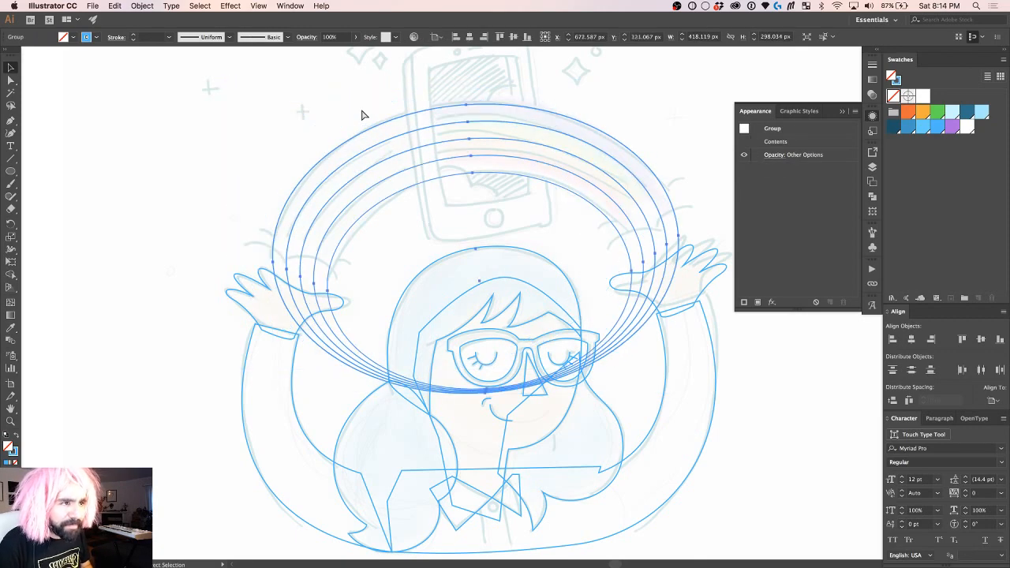
{"action": "key", "text": "v"}
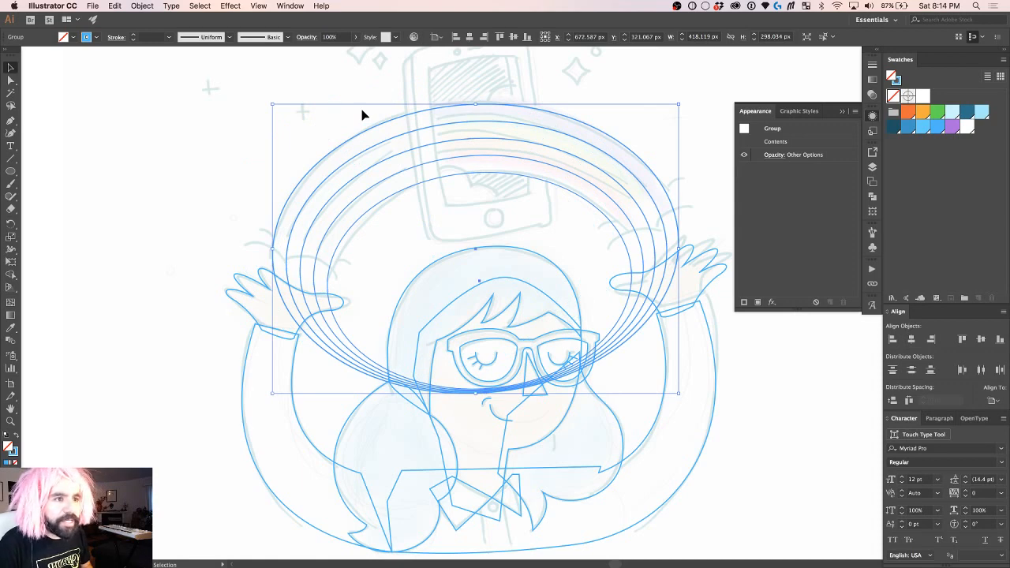
{"action": "left_click", "coordinate": [362, 107]}
{"action": "key", "text": "a"}
{"action": "left_click", "coordinate": [382, 146]}
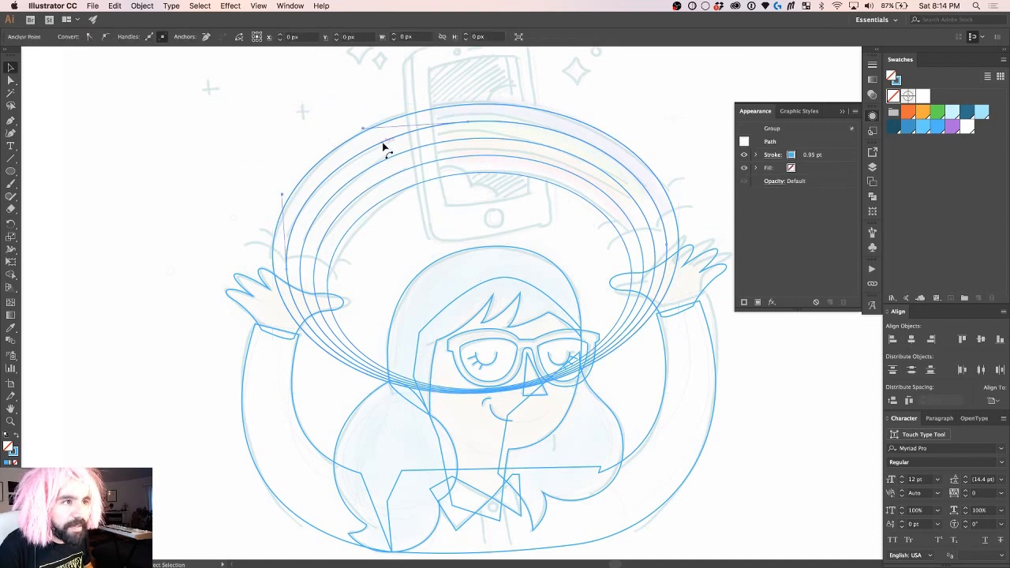
{"action": "key", "text": "v"}
{"action": "left_click", "coordinate": [396, 162]}
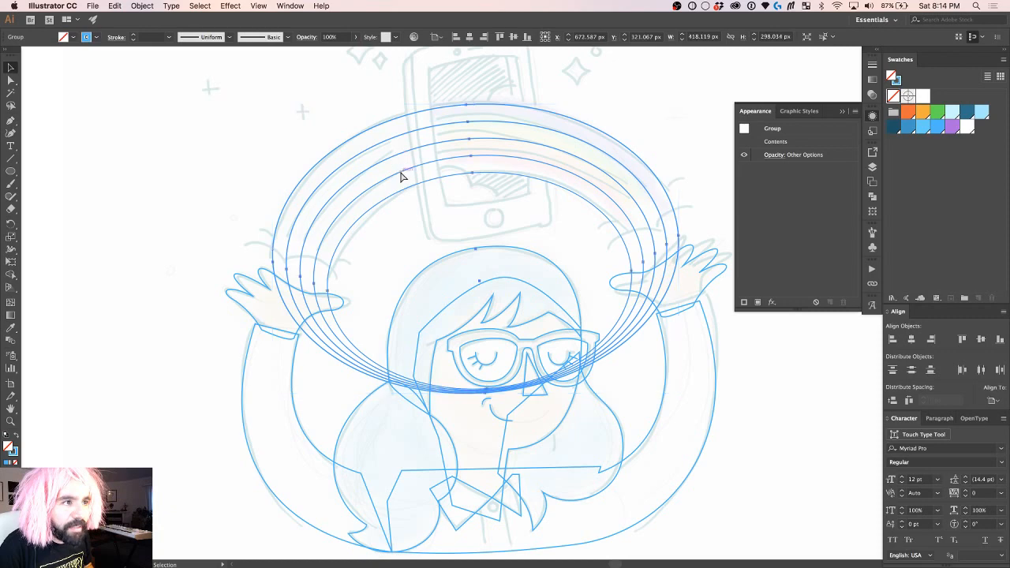
Step: Ungroup the expanded rainbow and select the second ellipse from outside to check that it is an independent path
{"action": "key", "text": "a"}
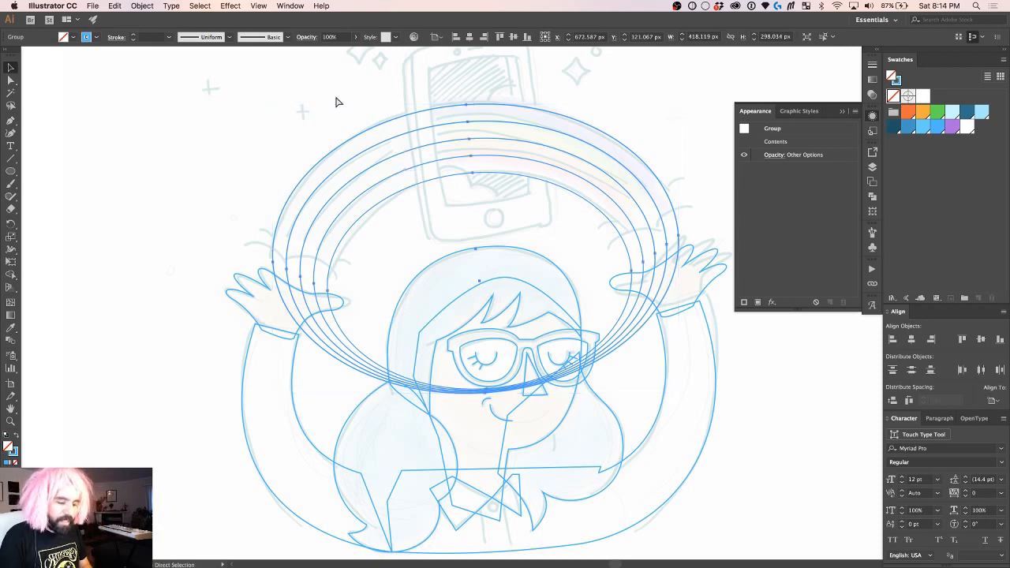
{"action": "left_click", "coordinate": [333, 98]}
{"action": "left_click_drag", "start_coordinate": [395, 143], "coordinate": [333, 176]}
{"action": "key", "text": "ctrl+z"}
{"action": "key", "text": "v"}
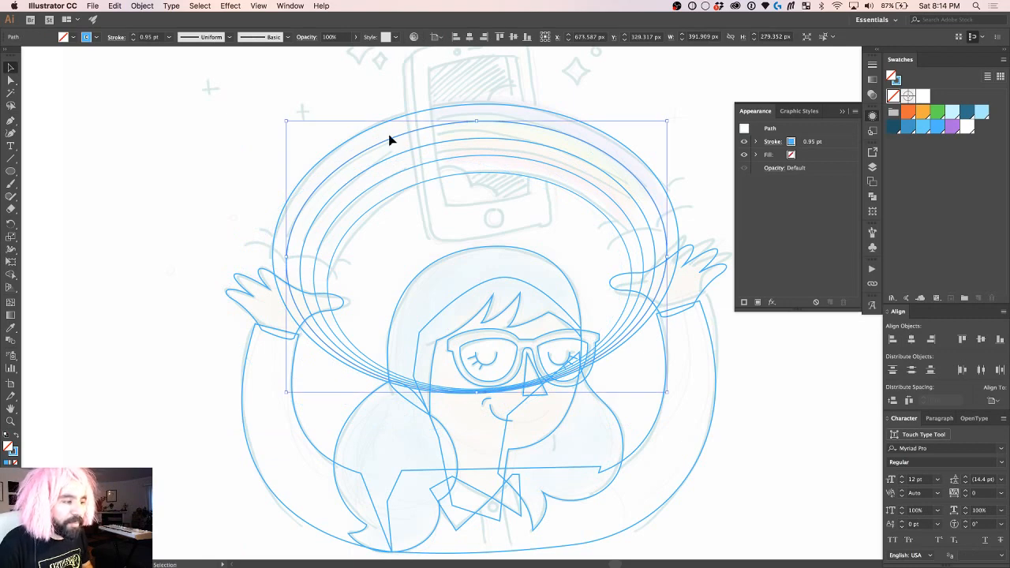
{"action": "scroll", "coordinate": [389, 140], "scroll_direction": "right", "scroll_amount": 1}
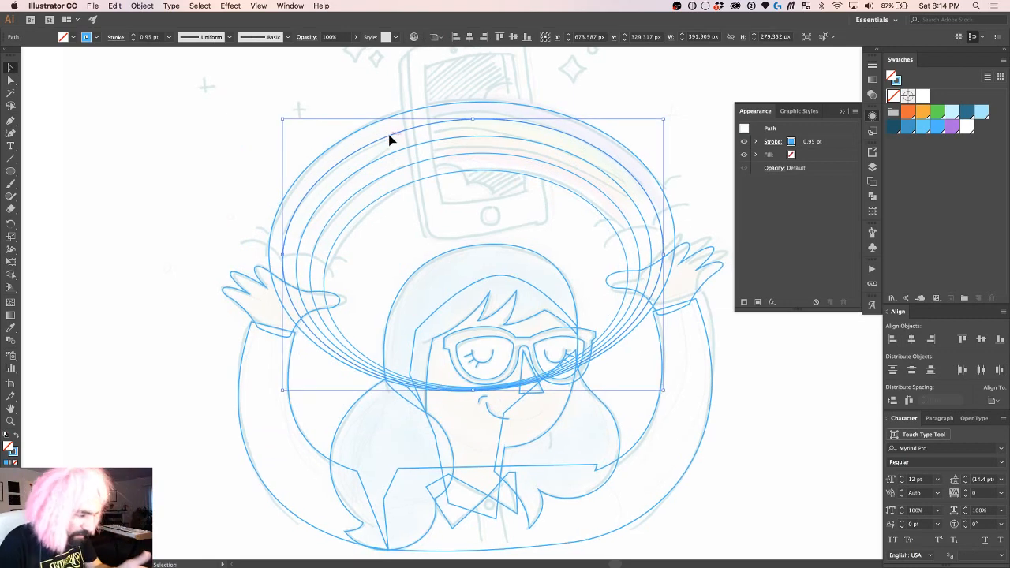
{"action": "left_click", "coordinate": [338, 78]}
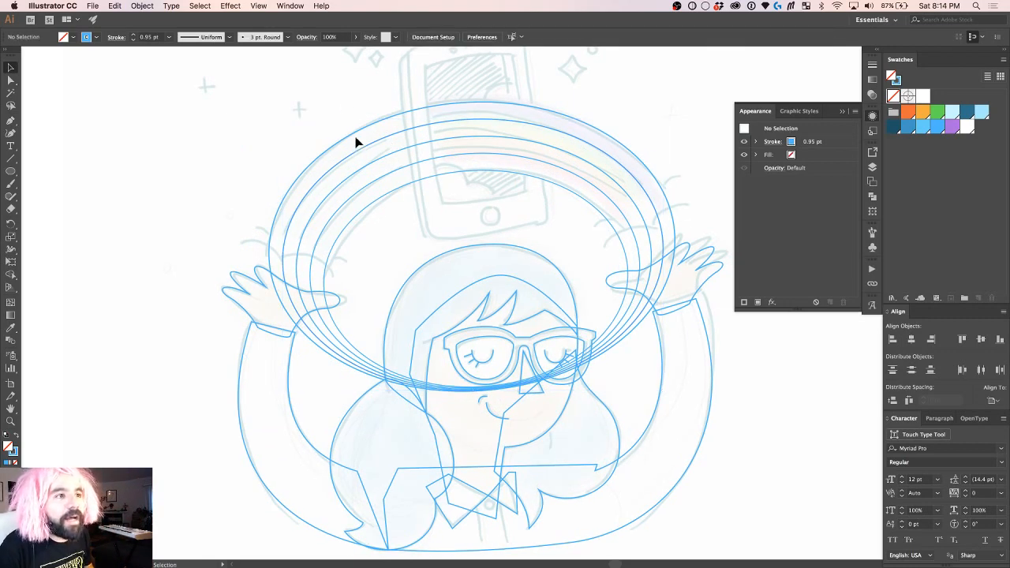
Step: Draw a circle about 46 px wide over the hand on the rainbow's left end as the first cloud puff
{"action": "scroll", "coordinate": [356, 143], "scroll_direction": "up", "scroll_amount": 3}
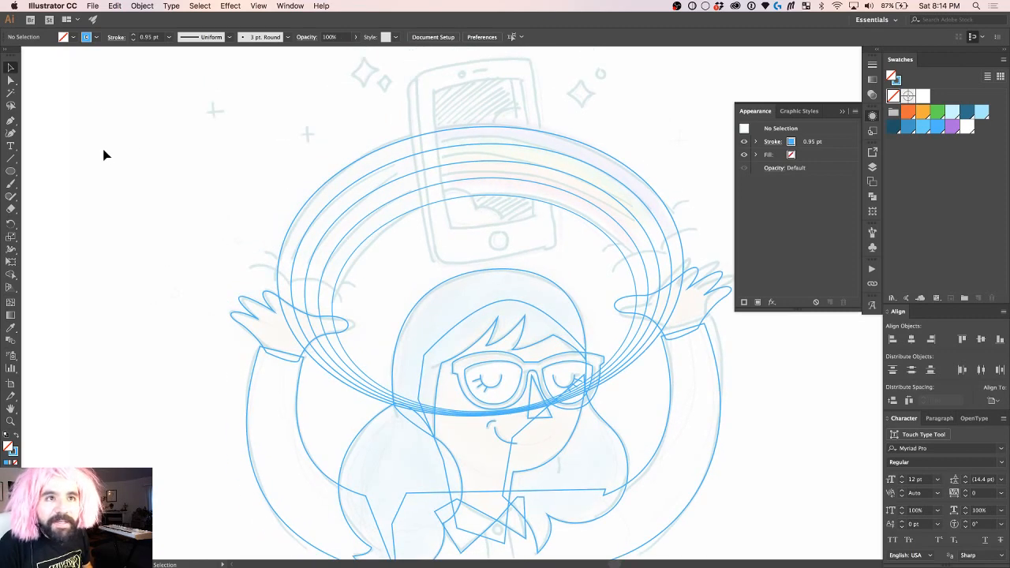
{"action": "left_click", "coordinate": [10, 170]}
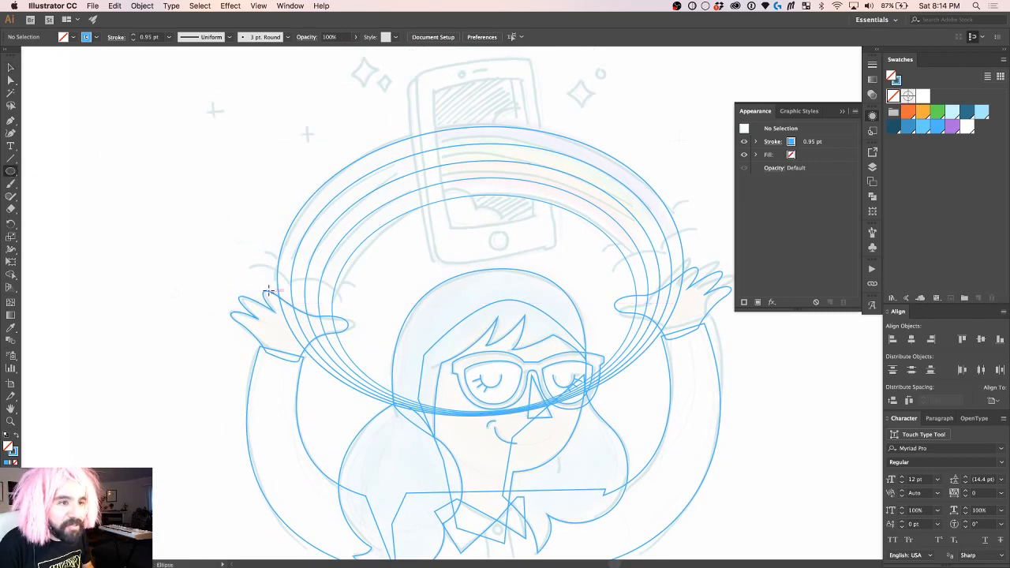
{"action": "mouse_move", "coordinate": [268, 289]}
{"action": "left_mouse_down"}
{"action": "mouse_move", "coordinate": [302, 273]}
{"action": "mouse_move", "coordinate": [289, 266]}
{"action": "left_mouse_up"}
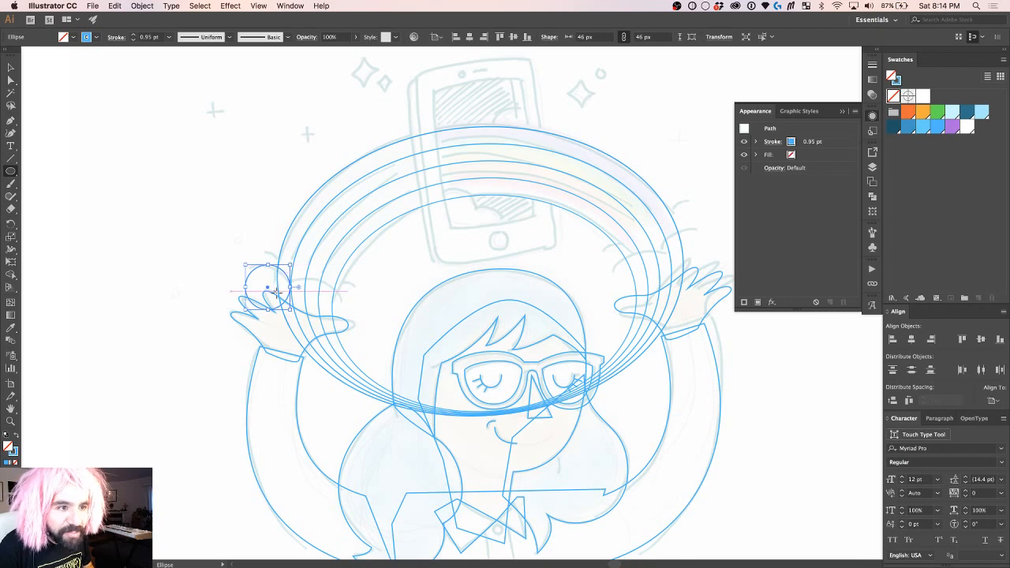
{"action": "key", "text": "v"}
{"action": "scroll", "coordinate": [276, 291], "scroll_direction": "up", "scroll_amount": 3}
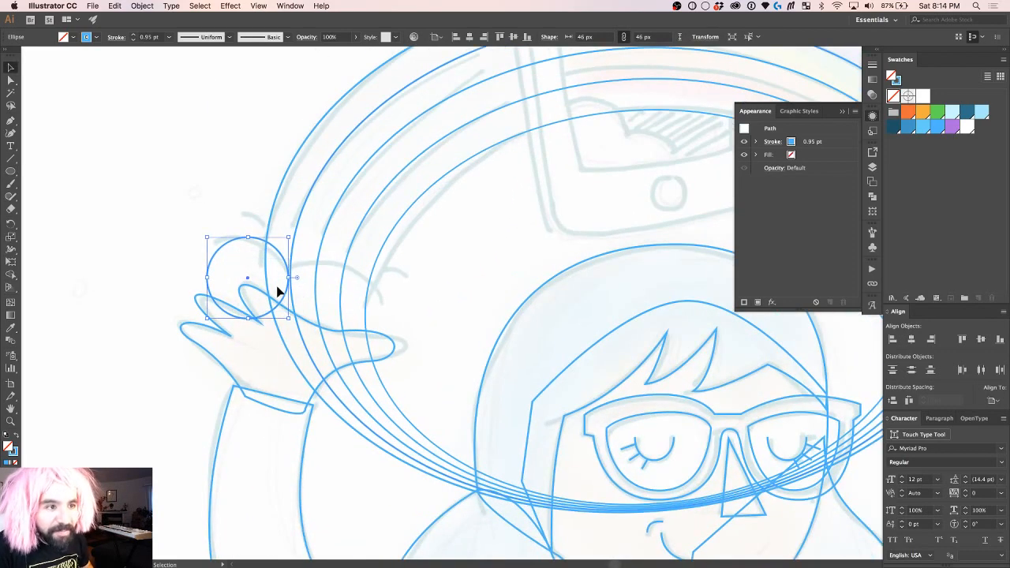
Step: Duplicate the cloud circle, enlarge the copy to about 60 px, and place it beside the first across the rainbow's left end
{"action": "mouse_move", "coordinate": [286, 296]}
{"action": "left_mouse_down"}
{"action": "mouse_move", "coordinate": [360, 323]}
{"action": "mouse_move", "coordinate": [397, 366]}
{"action": "mouse_move", "coordinate": [381, 366]}
{"action": "left_mouse_up"}
{"action": "key", "text": "Right"}
{"action": "key", "text": "Right"}
{"action": "key", "text": "Right"}
{"action": "key", "text": "Right"}
{"action": "key", "text": "Right"}
{"action": "key", "text": "Right"}
{"action": "key", "text": "Right"}
{"action": "key", "text": "Right"}
{"action": "key", "text": "Right"}
{"action": "key", "text": "Up"}
{"action": "key", "text": "Up"}
Step: Copy the cloud circle to the rainbow's right end as two adjacent circles about 69 px wide, the outer one over the hand
{"action": "scroll", "coordinate": [384, 361], "scroll_direction": "down", "scroll_amount": 4}
{"action": "scroll", "coordinate": [386, 366], "scroll_direction": "right", "scroll_amount": 4}
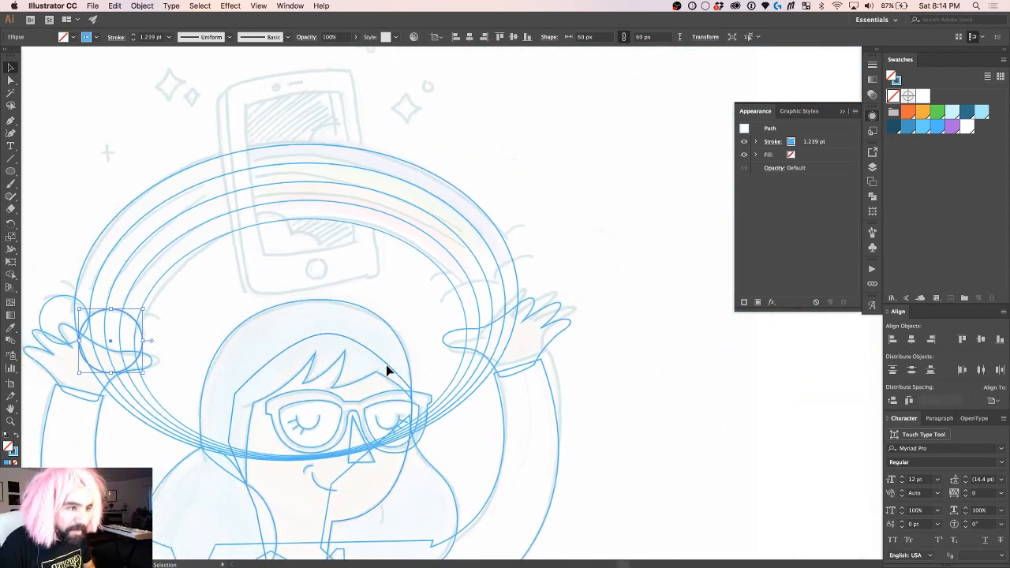
{"action": "scroll", "coordinate": [386, 364], "scroll_direction": "left", "scroll_amount": 3}
{"action": "scroll", "coordinate": [385, 365], "scroll_direction": "up", "scroll_amount": 1}
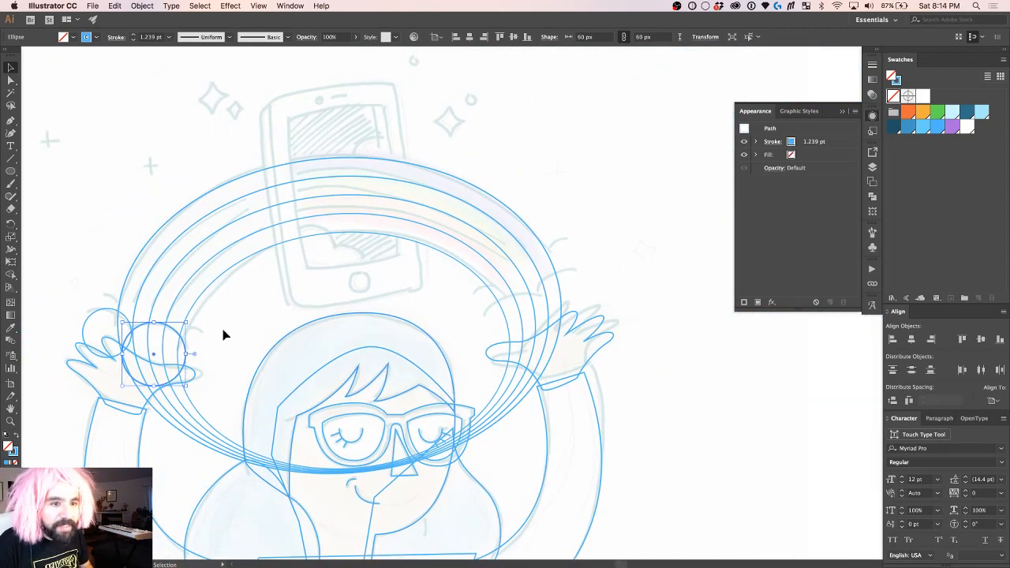
{"action": "mouse_move", "coordinate": [176, 331]}
{"action": "left_mouse_down"}
{"action": "mouse_move", "coordinate": [570, 333]}
{"action": "mouse_move", "coordinate": [516, 308]}
{"action": "mouse_move", "coordinate": [557, 281]}
{"action": "mouse_move", "coordinate": [560, 290]}
{"action": "mouse_move", "coordinate": [597, 280]}
{"action": "left_mouse_up"}
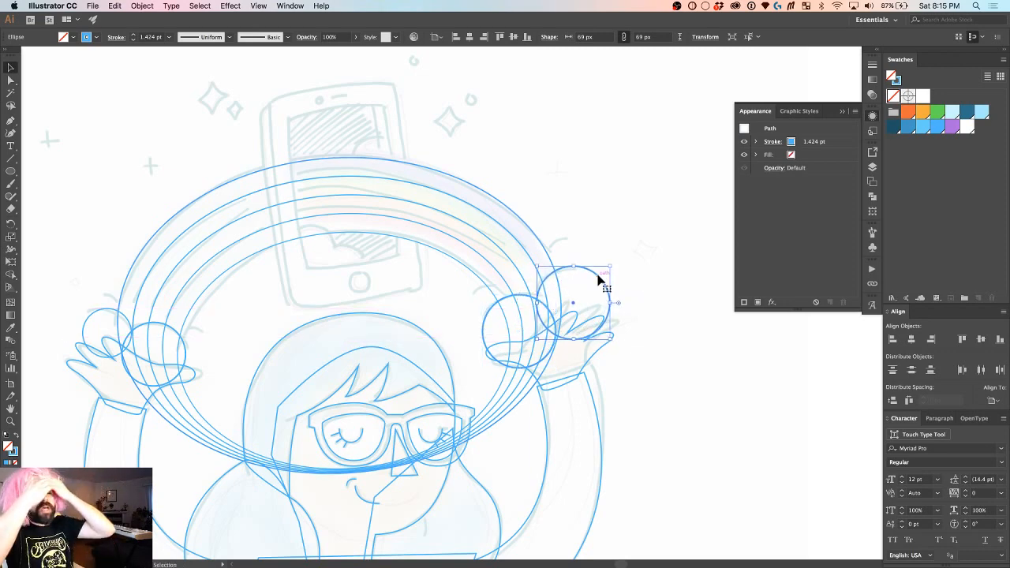
{"action": "scroll", "coordinate": [599, 282], "scroll_direction": "left", "scroll_amount": 2}
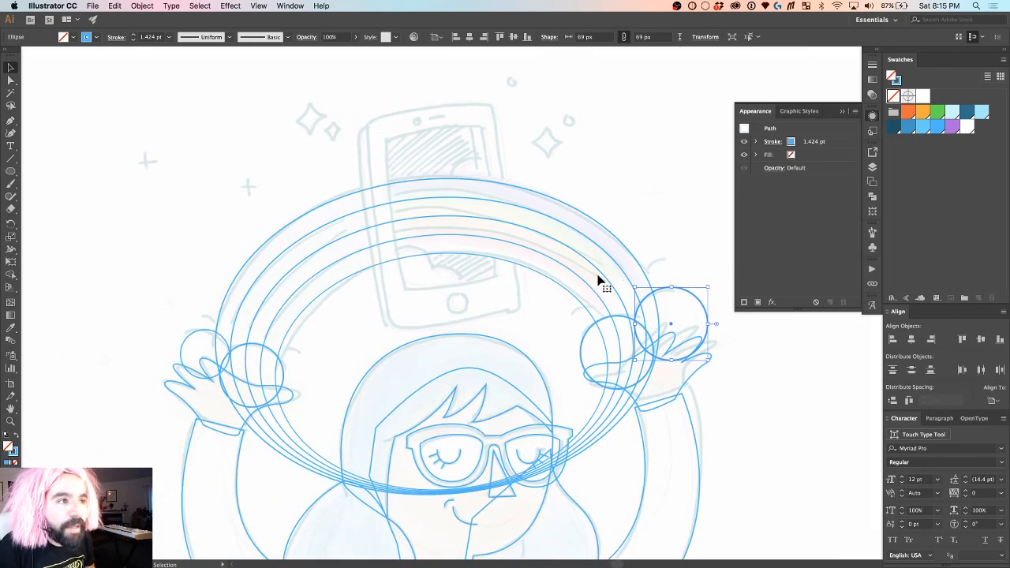
{"action": "scroll", "coordinate": [349, 118], "scroll_direction": "up", "scroll_amount": 3}
{"action": "scroll", "coordinate": [355, 198], "scroll_direction": "down", "scroll_amount": 3}
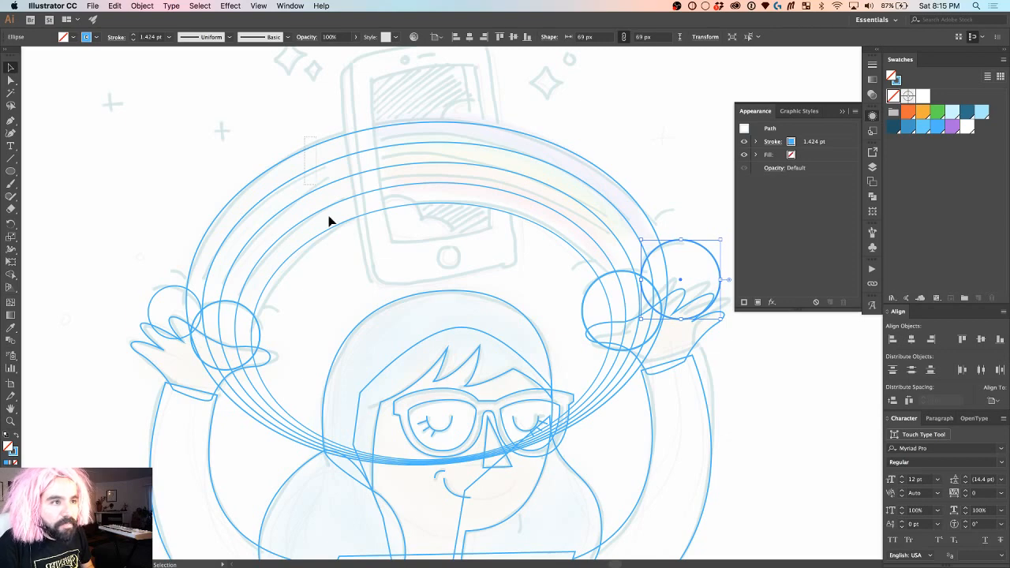
{"action": "key", "text": "super+a"}
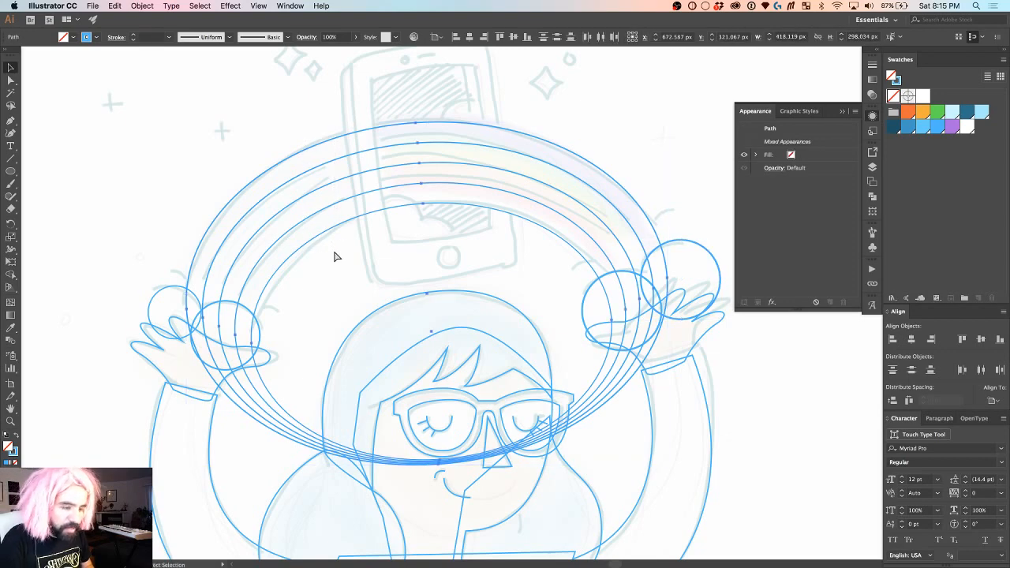
{"action": "left_click", "coordinate": [255, 134]}
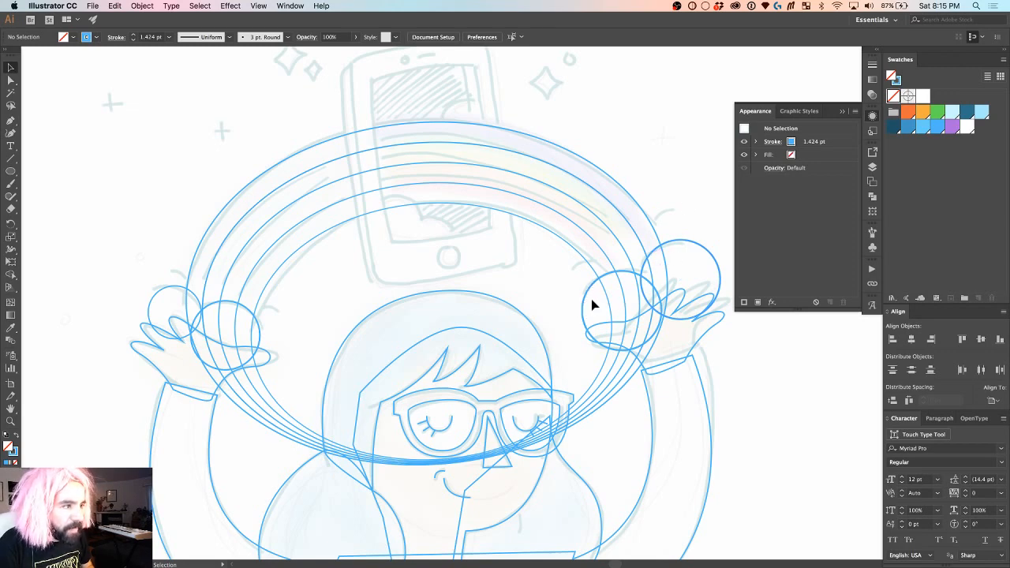
Step: Isolate the inner cloud circle at the rainbow's right end and add anchor points on its upper-left and upper-right curve
{"action": "scroll", "coordinate": [593, 303], "scroll_direction": "up", "scroll_amount": 3}
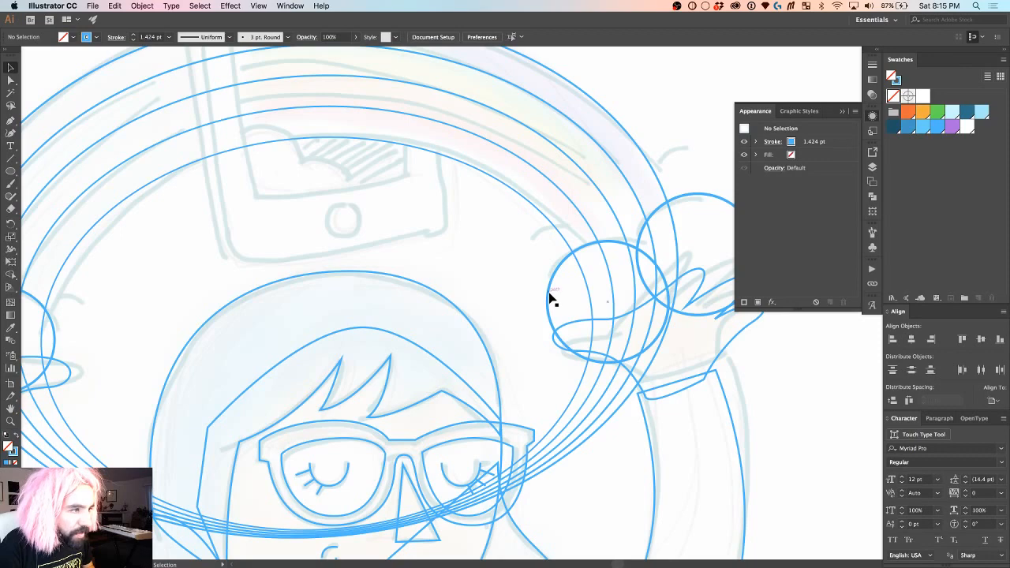
{"action": "left_click", "coordinate": [550, 297]}
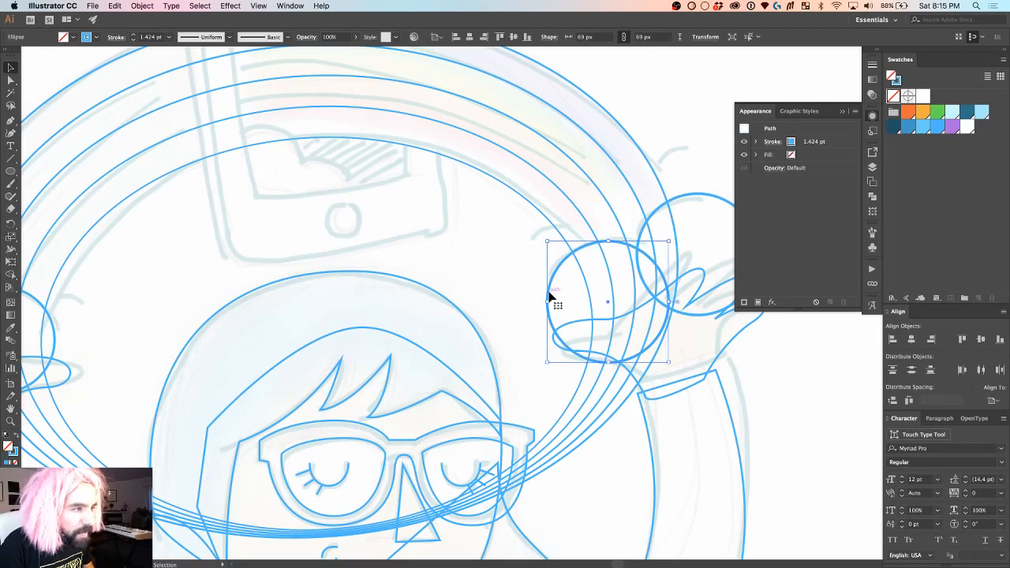
{"action": "double_click", "coordinate": [551, 298]}
{"action": "key", "text": "p"}
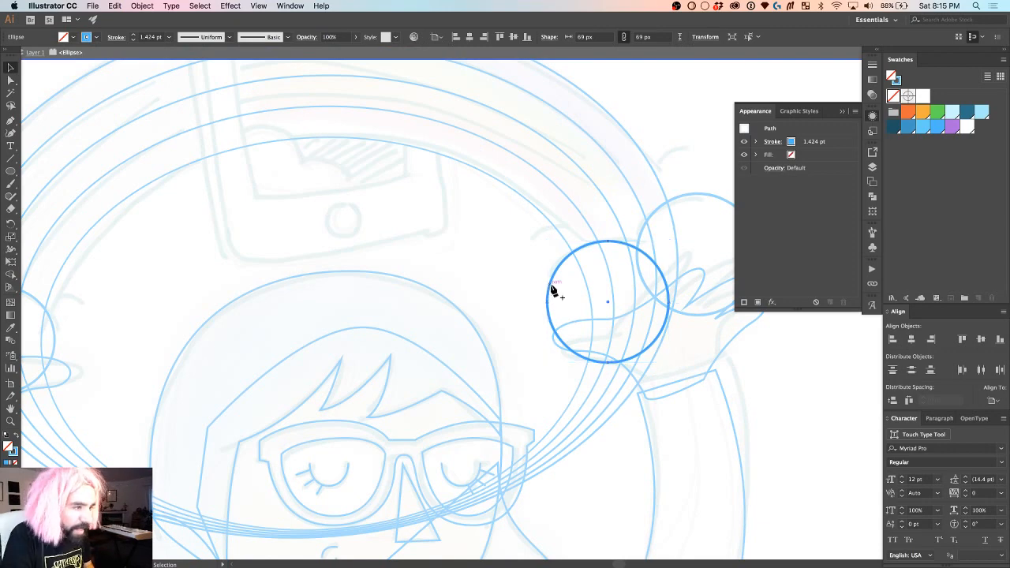
{"action": "left_click", "coordinate": [552, 287]}
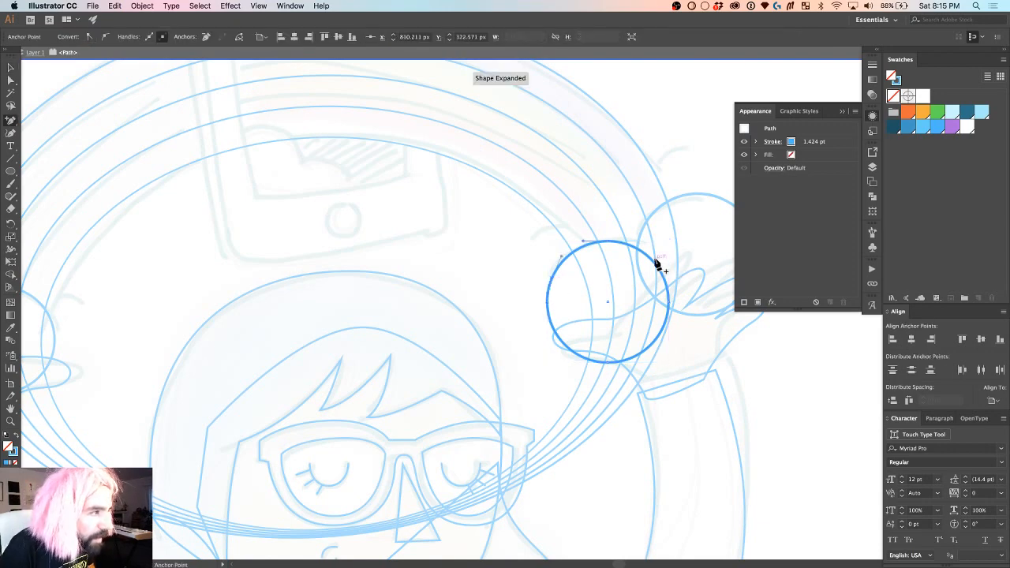
{"action": "key", "text": "a"}
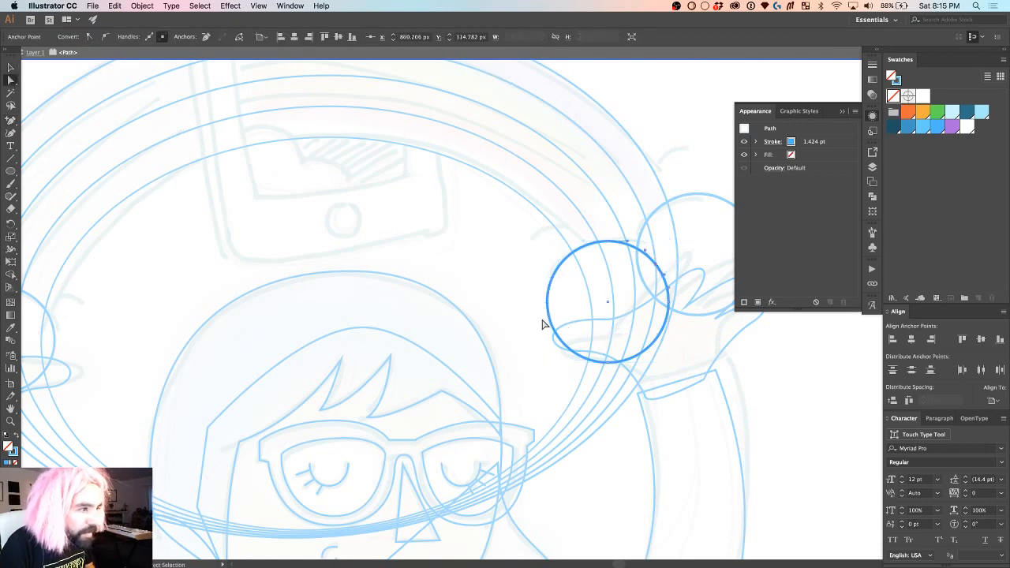
Step: Delete the inner circle's lower half and both leftover side segments to leave a top arc about 59 px wide
{"action": "left_click_drag", "start_coordinate": [529, 317], "coordinate": [694, 415]}
{"action": "key", "text": "Delete"}
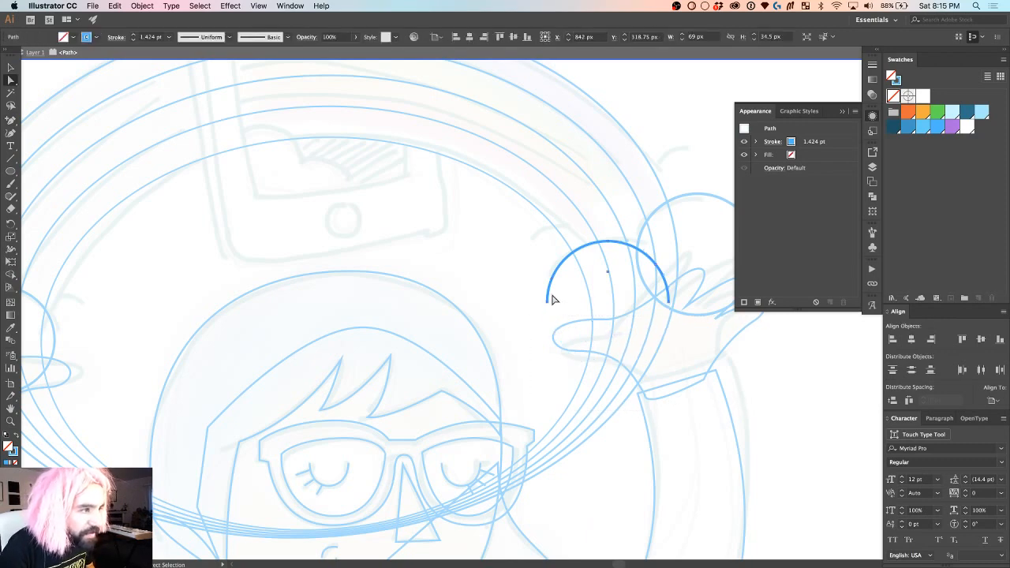
{"action": "left_click_drag", "start_coordinate": [541, 297], "coordinate": [568, 320]}
{"action": "key", "text": "Delete"}
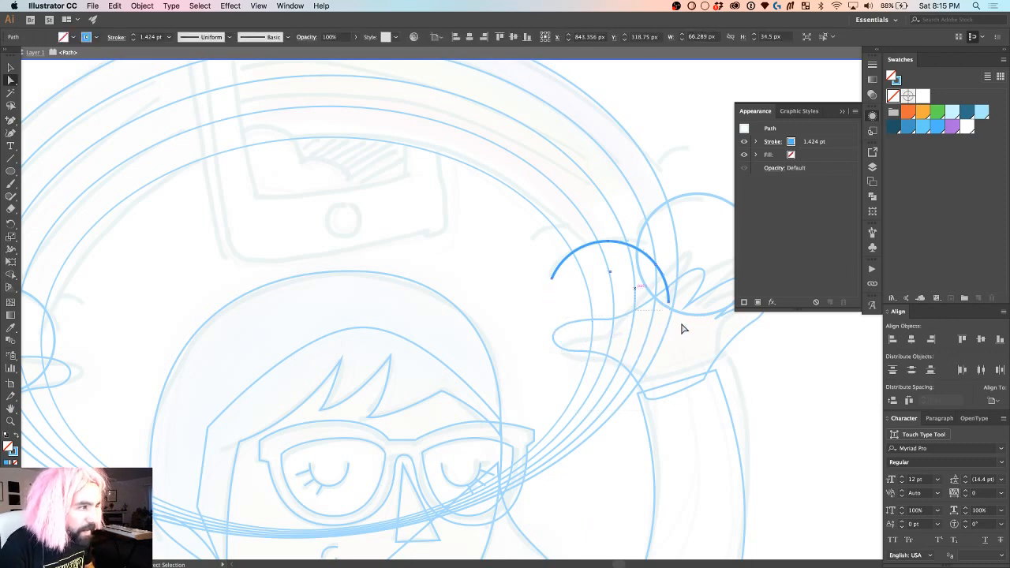
{"action": "left_click_drag", "start_coordinate": [683, 329], "coordinate": [661, 294]}
{"action": "key", "text": "Delete"}
Step: Leave isolation, isolate the outer cloud circle over the right hand, and add an anchor point on its upper-right curve
{"action": "scroll", "coordinate": [686, 274], "scroll_direction": "right", "scroll_amount": 5}
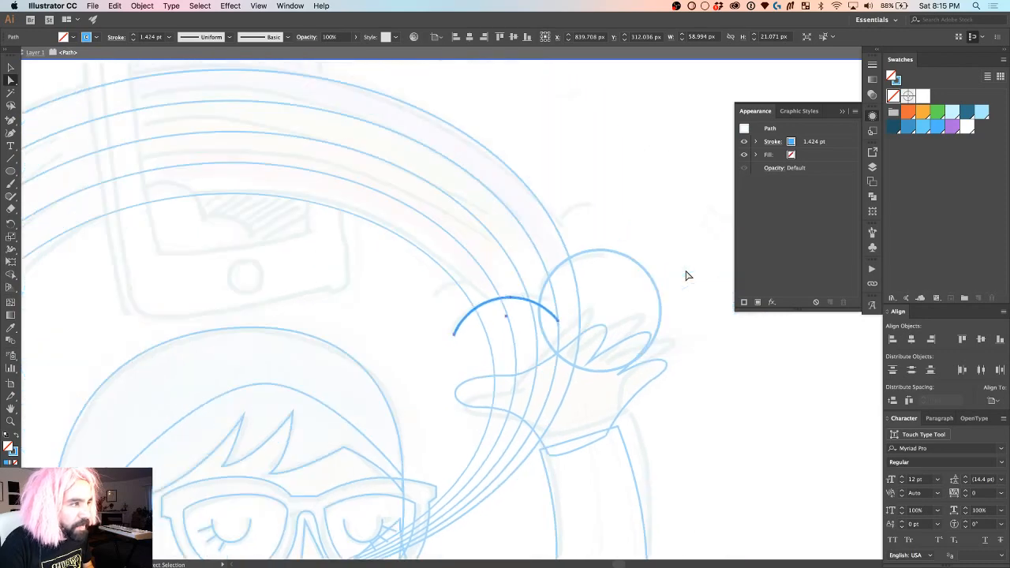
{"action": "double_click", "coordinate": [552, 230]}
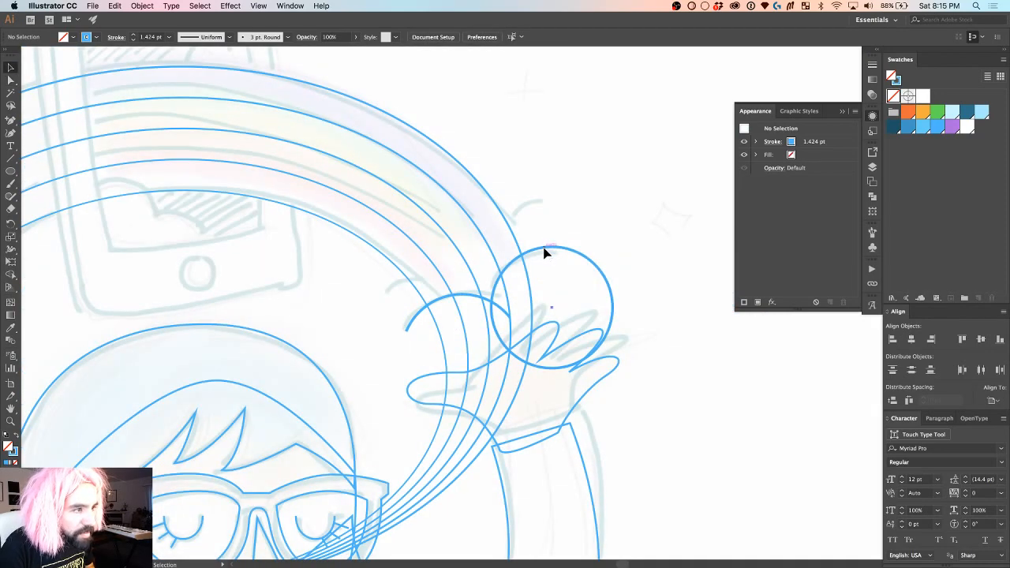
{"action": "left_click", "coordinate": [543, 252]}
{"action": "double_click", "coordinate": [541, 253]}
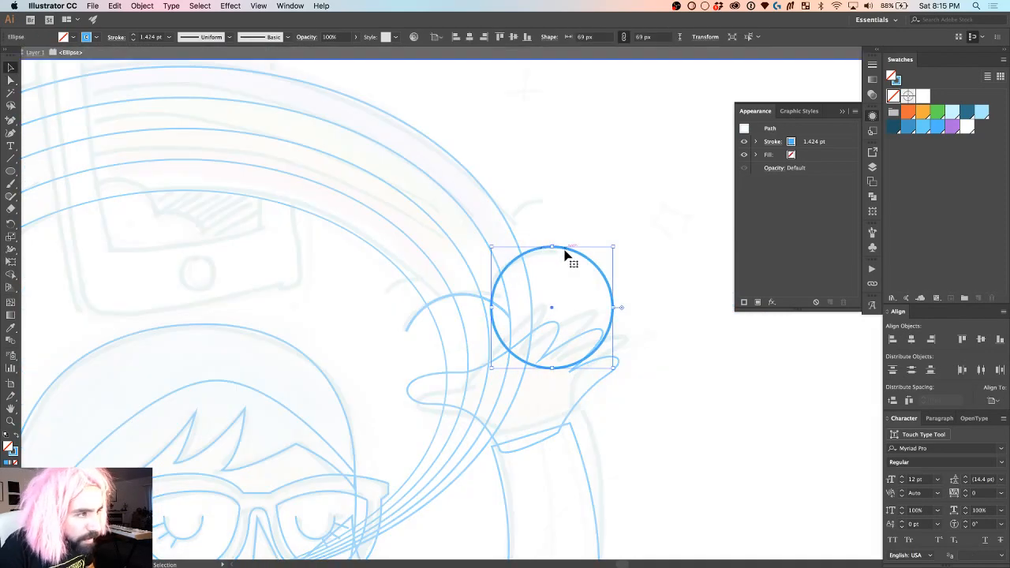
{"action": "key", "text": "a"}
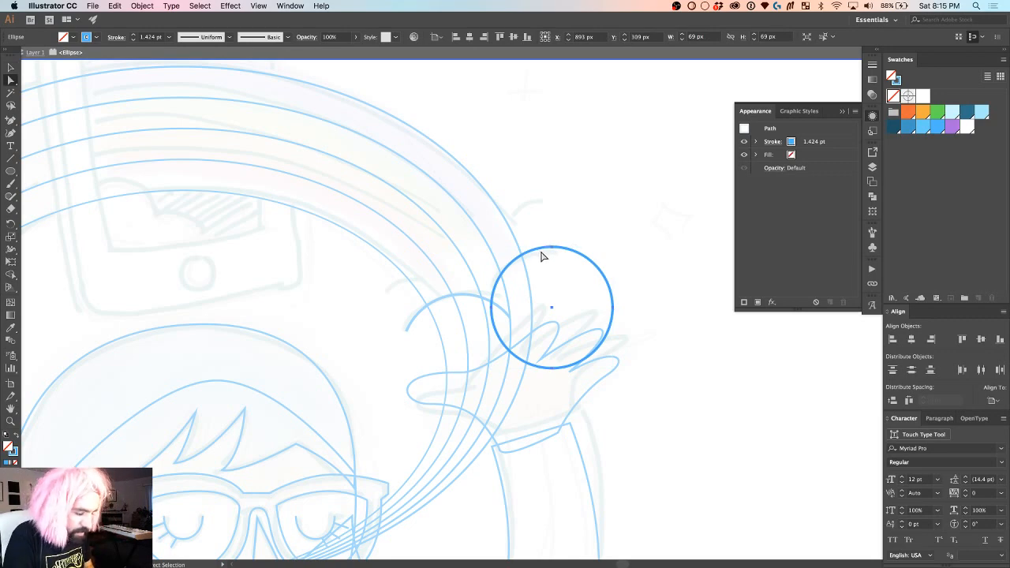
{"action": "key", "text": "shift+c"}
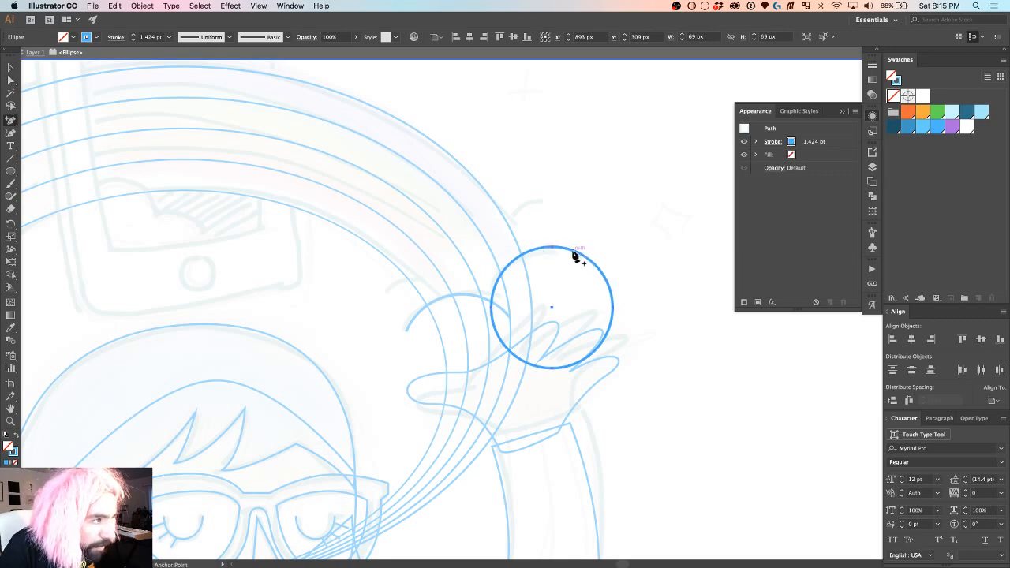
{"action": "left_click", "coordinate": [574, 256]}
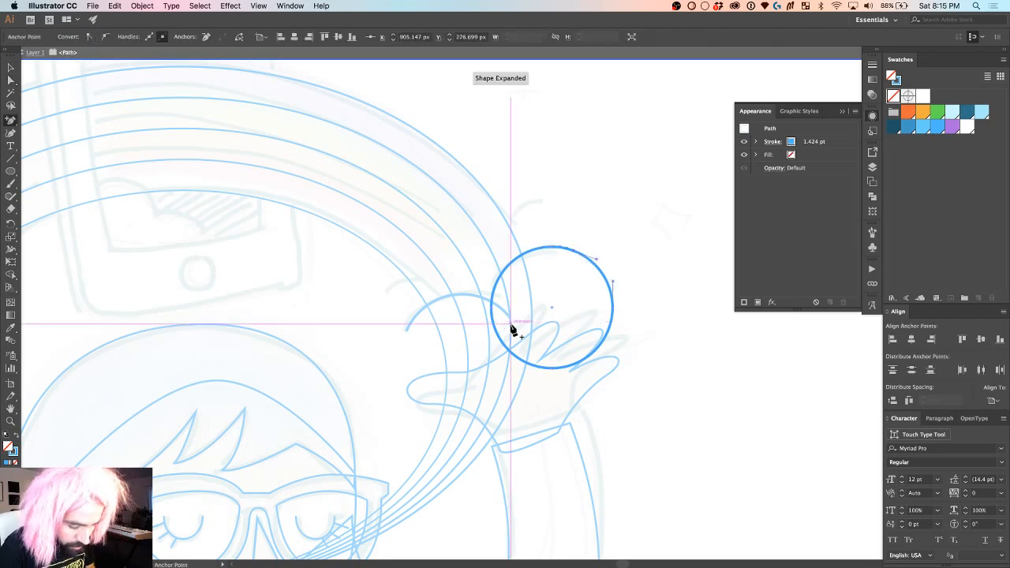
Step: Delete the outer circle's right and lower segments to leave an upper-left arc about 47 px wide
{"action": "key", "text": "v"}
{"action": "left_click", "coordinate": [486, 342]}
{"action": "key", "text": "a"}
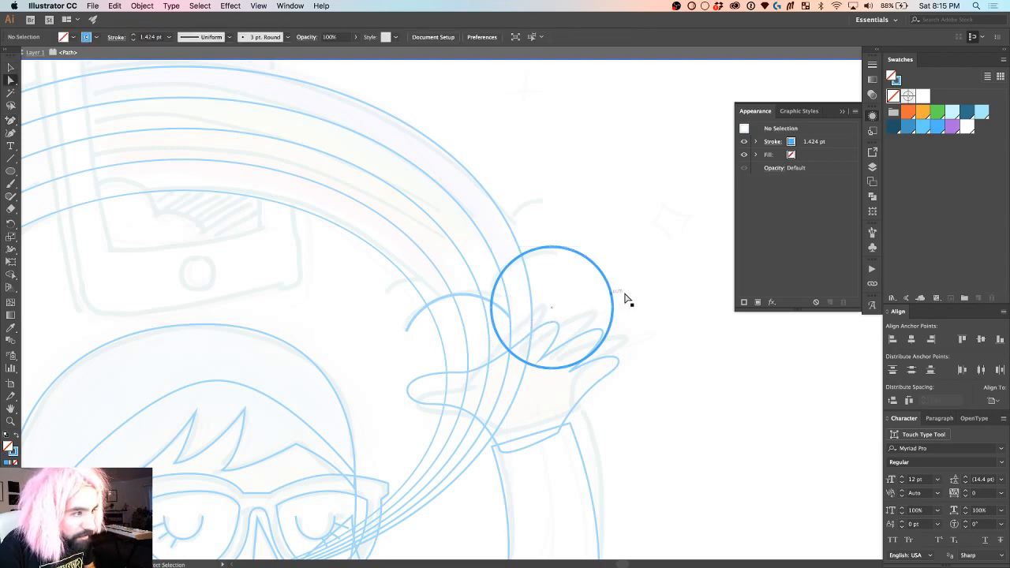
{"action": "left_click_drag", "start_coordinate": [627, 298], "coordinate": [491, 462]}
{"action": "key", "text": "Delete"}
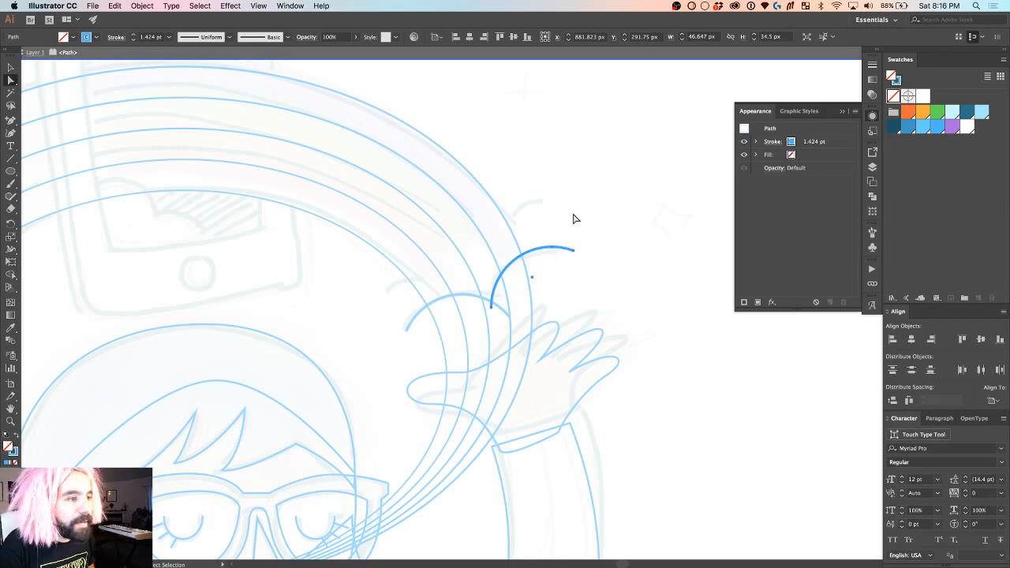
Step: Isolate the 46 px cloud circle over the hand at the rainbow's left end and add anchor points where its arc should end
{"action": "scroll", "coordinate": [574, 218], "scroll_direction": "down", "scroll_amount": 5}
{"action": "scroll", "coordinate": [574, 218], "scroll_direction": "up", "scroll_amount": 3}
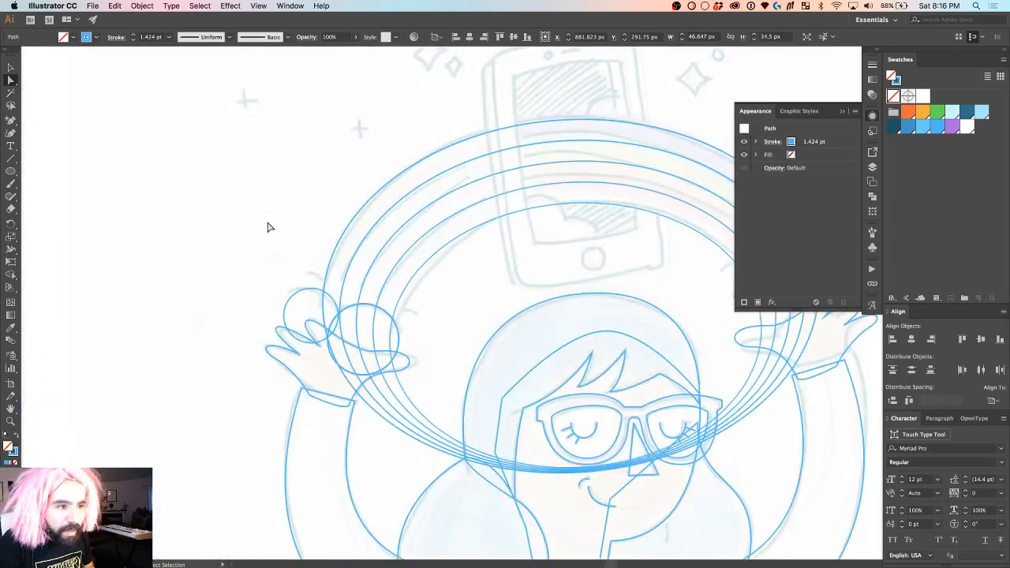
{"action": "left_click", "coordinate": [270, 227]}
{"action": "scroll", "coordinate": [347, 308], "scroll_direction": "up", "scroll_amount": 3}
{"action": "key", "text": "v"}
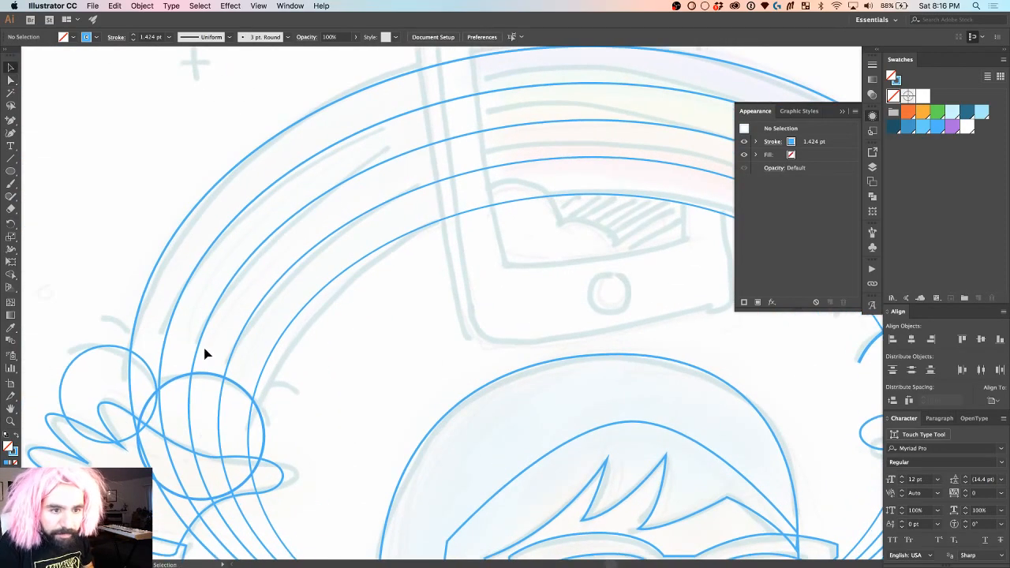
{"action": "scroll", "coordinate": [204, 352], "scroll_direction": "left", "scroll_amount": 5}
{"action": "left_click", "coordinate": [247, 306]}
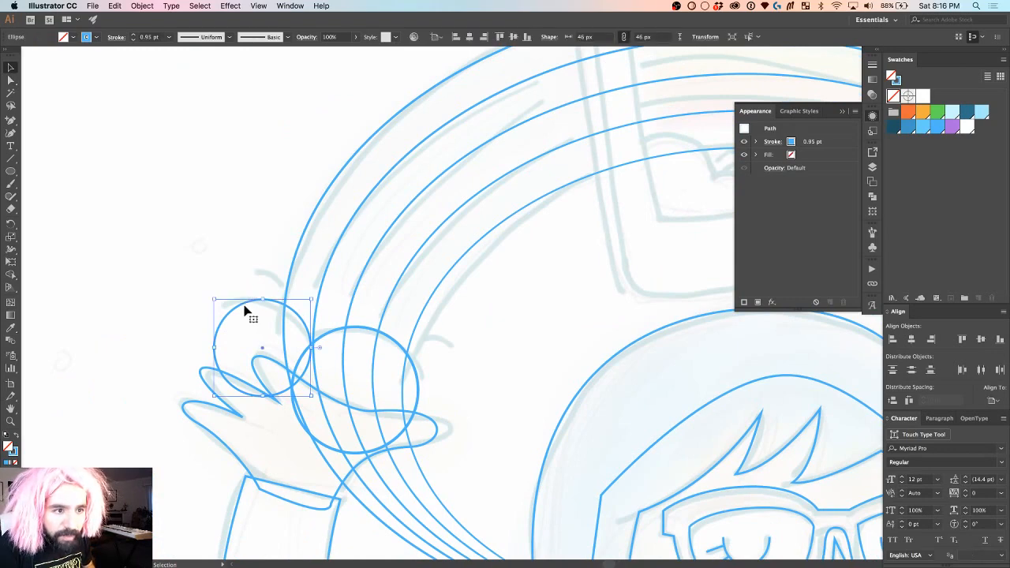
{"action": "double_click", "coordinate": [246, 311]}
{"action": "key", "text": "p"}
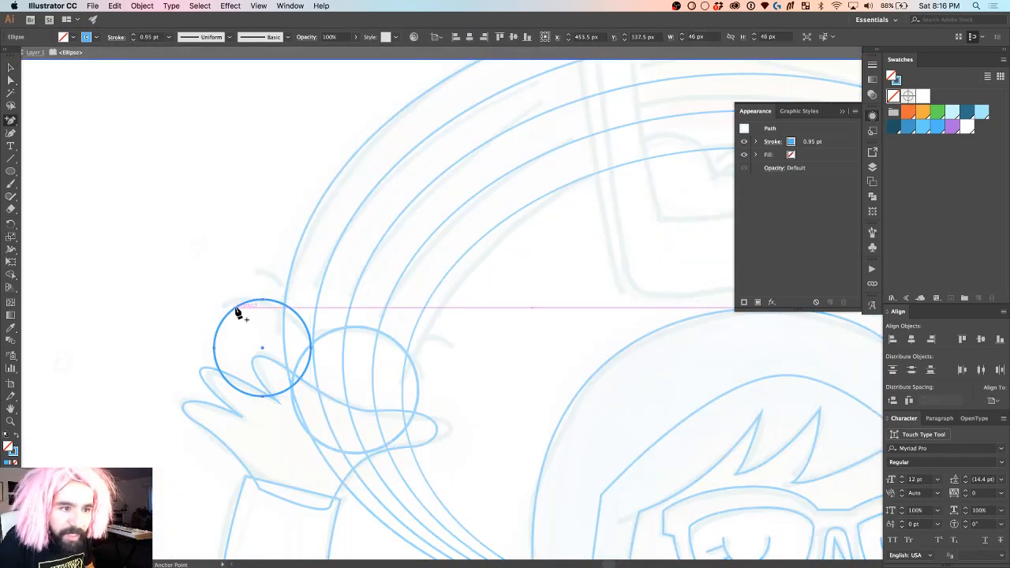
{"action": "left_click", "coordinate": [226, 314]}
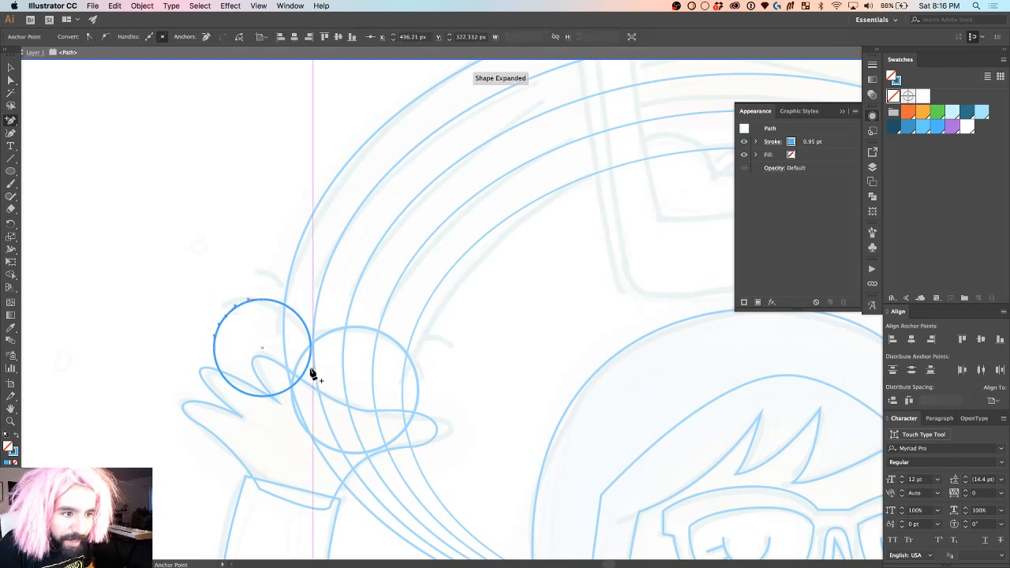
Step: Delete the left and lower segments of the 46 px circle to leave a top arc about 40 px wide
{"action": "key", "text": "v"}
{"action": "left_click", "coordinate": [257, 380]}
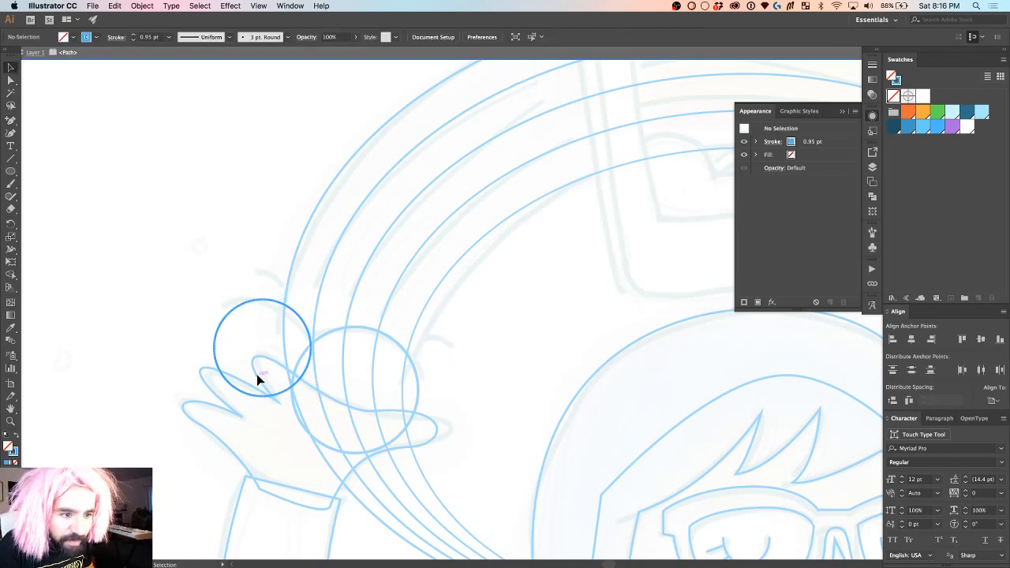
{"action": "key", "text": "a"}
{"action": "left_click_drag", "start_coordinate": [192, 333], "coordinate": [268, 426]}
{"action": "key", "text": "Delete"}
{"action": "key", "text": "v"}
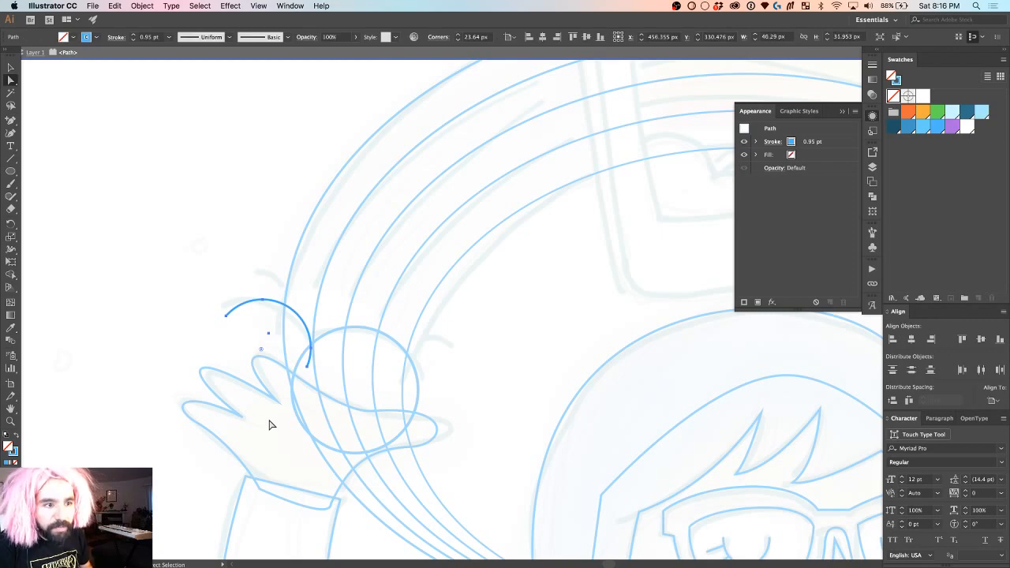
Step: Isolate the 60 px cloud circle across the rainbow's left end and add anchor points on its upper-left and right curve
{"action": "scroll", "coordinate": [281, 379], "scroll_direction": "down", "scroll_amount": 2}
{"action": "double_click", "coordinate": [362, 368]}
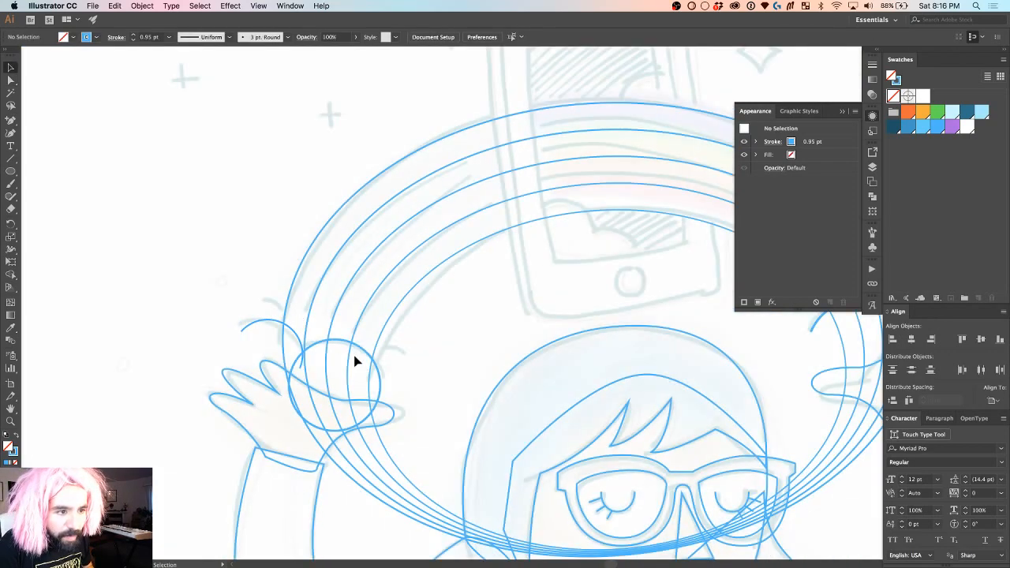
{"action": "left_click", "coordinate": [337, 339]}
{"action": "scroll", "coordinate": [337, 337], "scroll_direction": "up", "scroll_amount": 3}
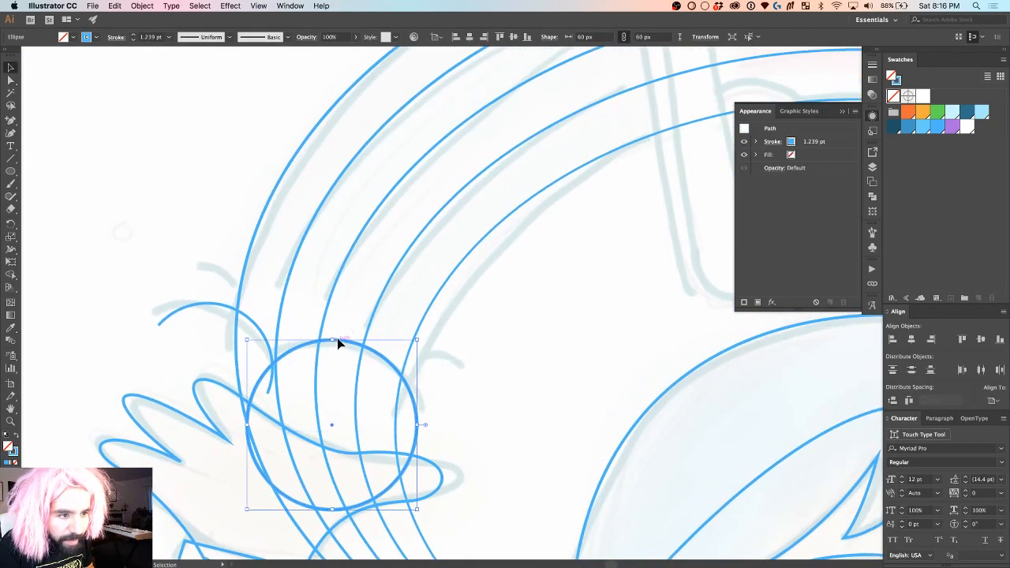
{"action": "double_click", "coordinate": [309, 348]}
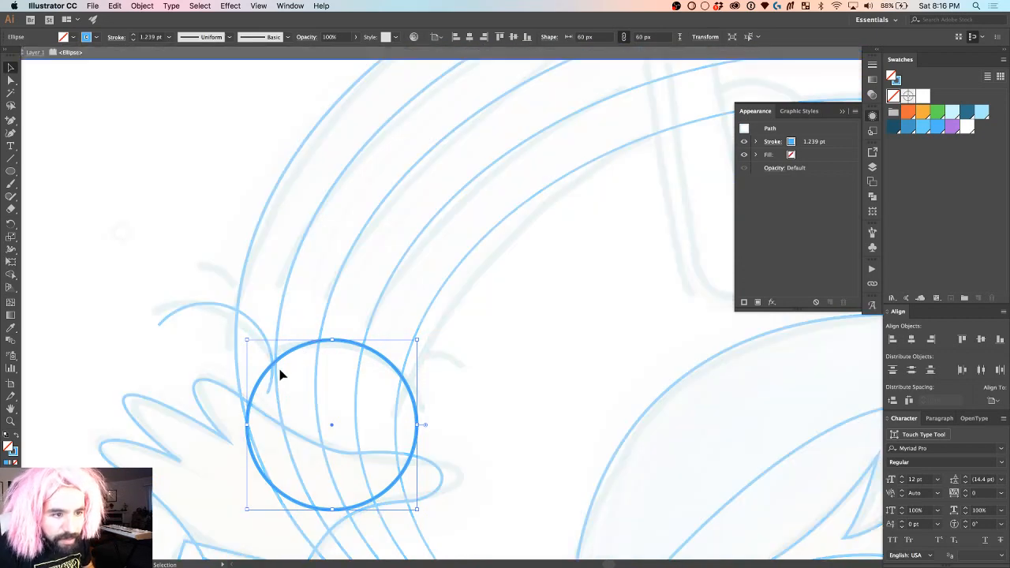
{"action": "key", "text": "p"}
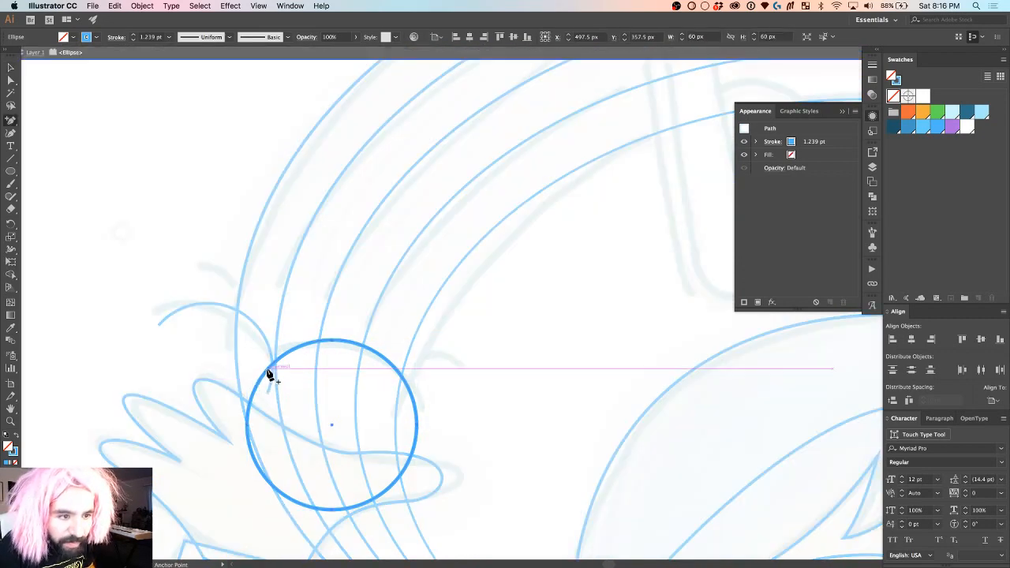
{"action": "left_click", "coordinate": [261, 381]}
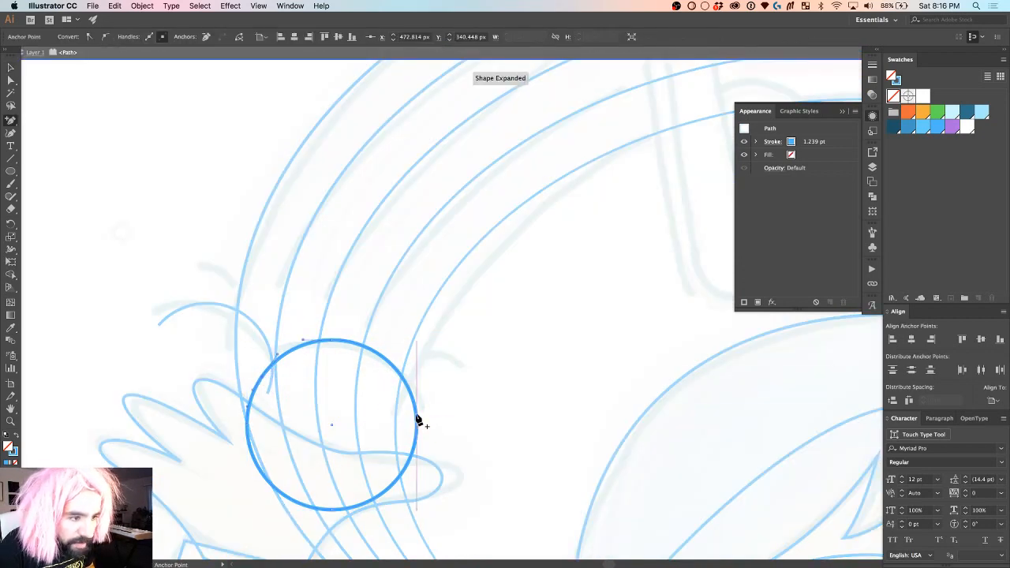
{"action": "left_click_drag", "start_coordinate": [418, 419], "coordinate": [423, 457]}
Step: Delete the 60 px circle's lower half and leftover left segment to leave a top arc about 55 px wide
{"action": "key", "text": "a"}
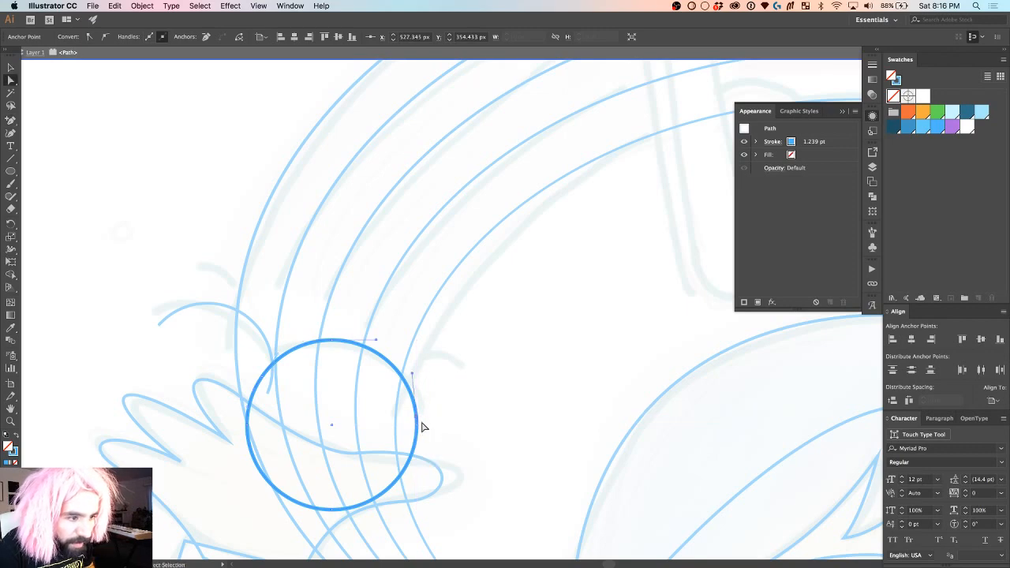
{"action": "left_click_drag", "start_coordinate": [254, 548], "coordinate": [371, 489]}
{"action": "key", "text": "Delete"}
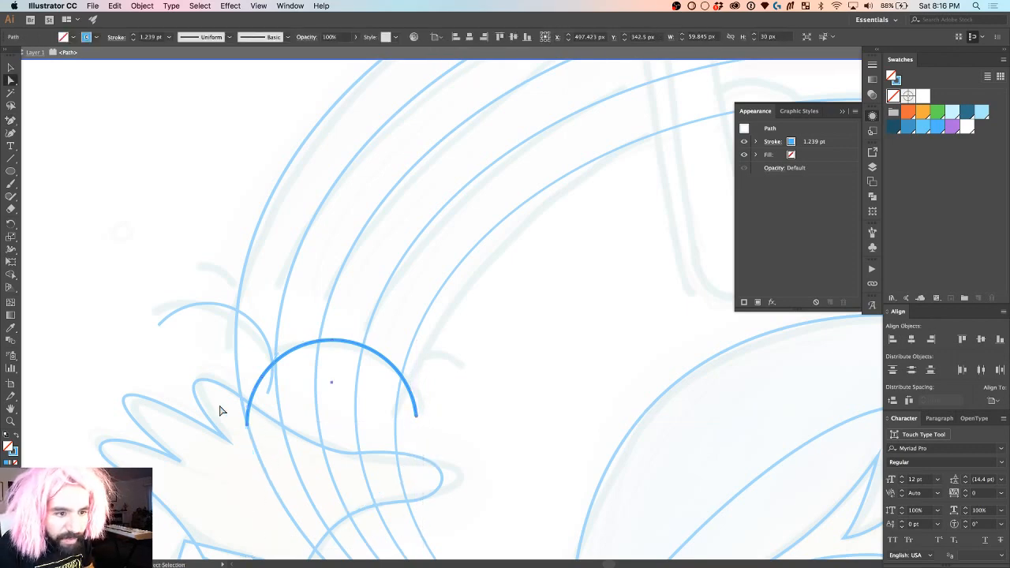
{"action": "key", "text": "Delete"}
{"action": "scroll", "coordinate": [290, 464], "scroll_direction": "down", "scroll_amount": 3}
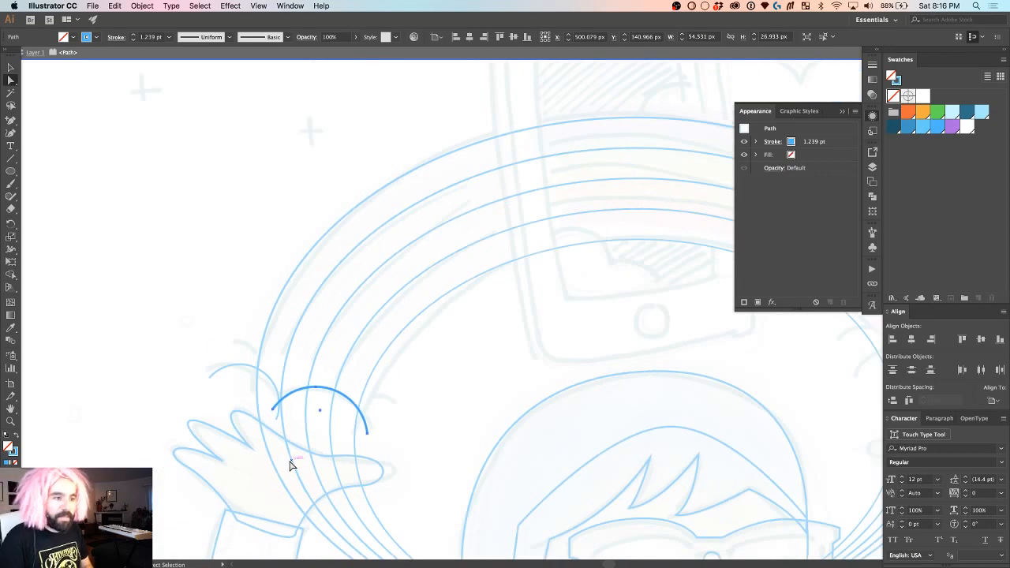
{"action": "scroll", "coordinate": [655, 270], "scroll_direction": "down", "scroll_amount": 3}
{"action": "scroll", "coordinate": [655, 270], "scroll_direction": "up", "scroll_amount": 2}
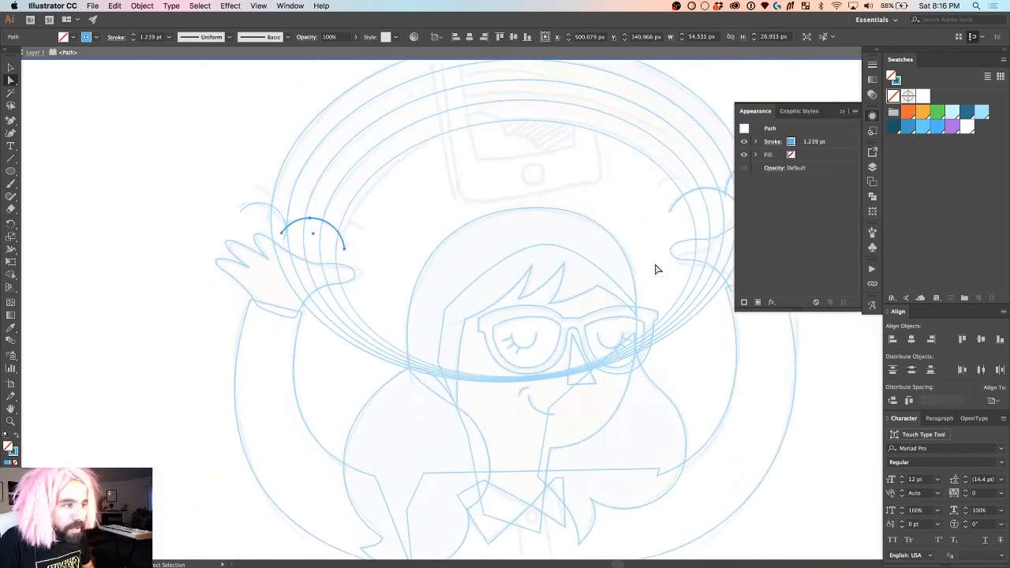
{"action": "scroll", "coordinate": [654, 269], "scroll_direction": "up", "scroll_amount": 3}
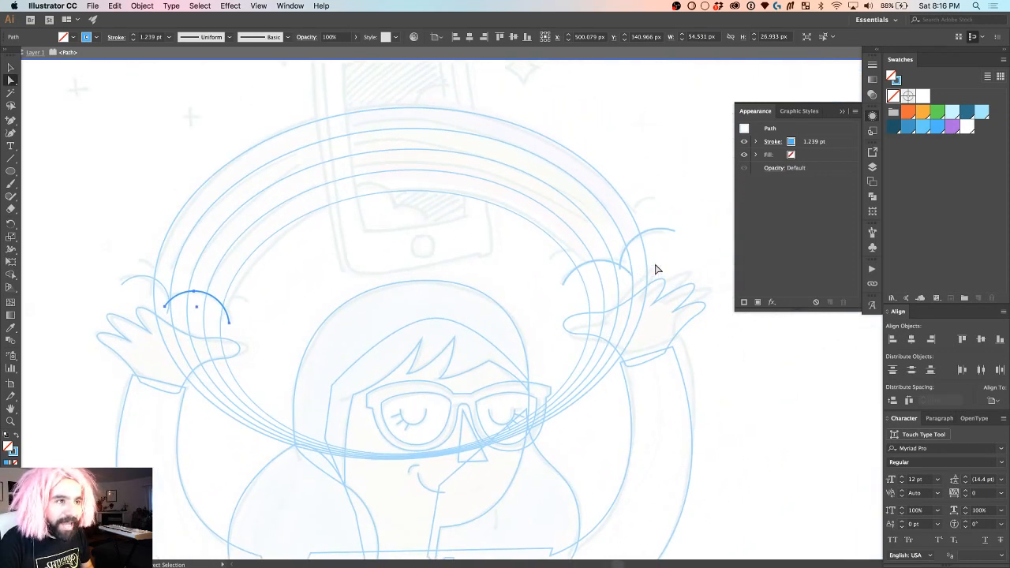
Step: Hide the Appearance panel and deselect the trimmed cloud arc at the rainbow's left end
{"action": "scroll", "coordinate": [408, 296], "scroll_direction": "up", "scroll_amount": 3}
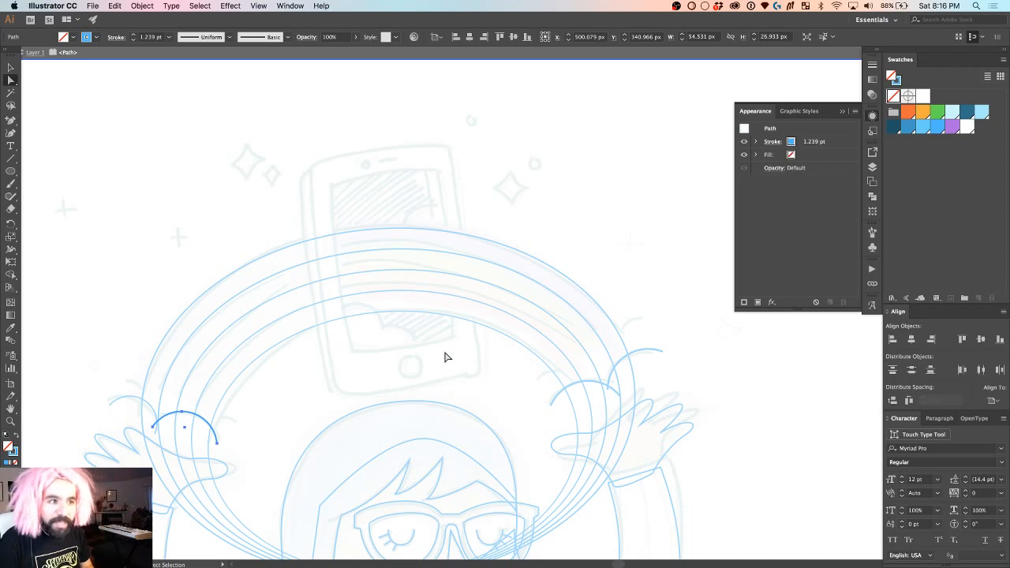
{"action": "scroll", "coordinate": [497, 102], "scroll_direction": "down", "scroll_amount": 2}
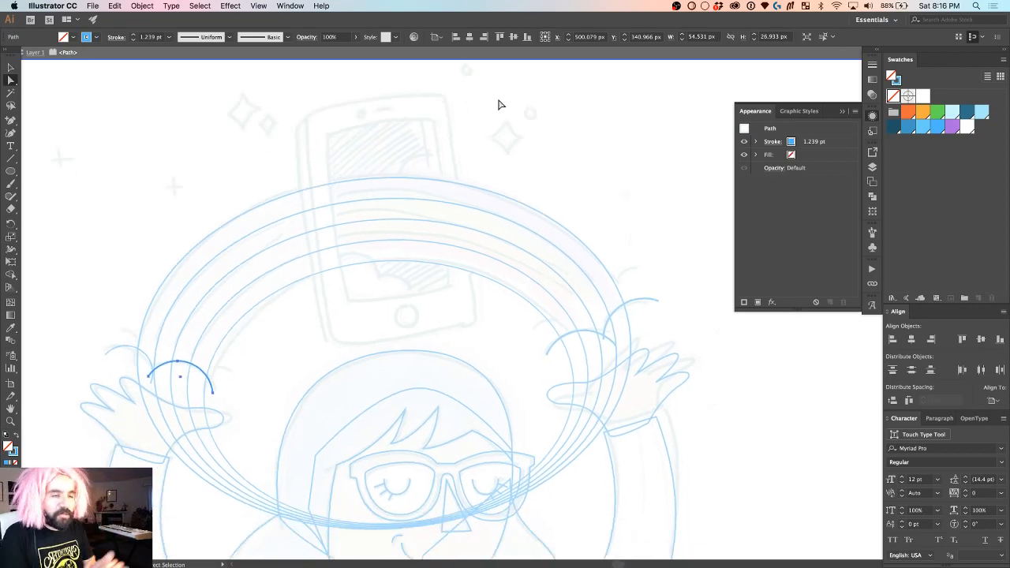
{"action": "scroll", "coordinate": [498, 104], "scroll_direction": "up", "scroll_amount": 2}
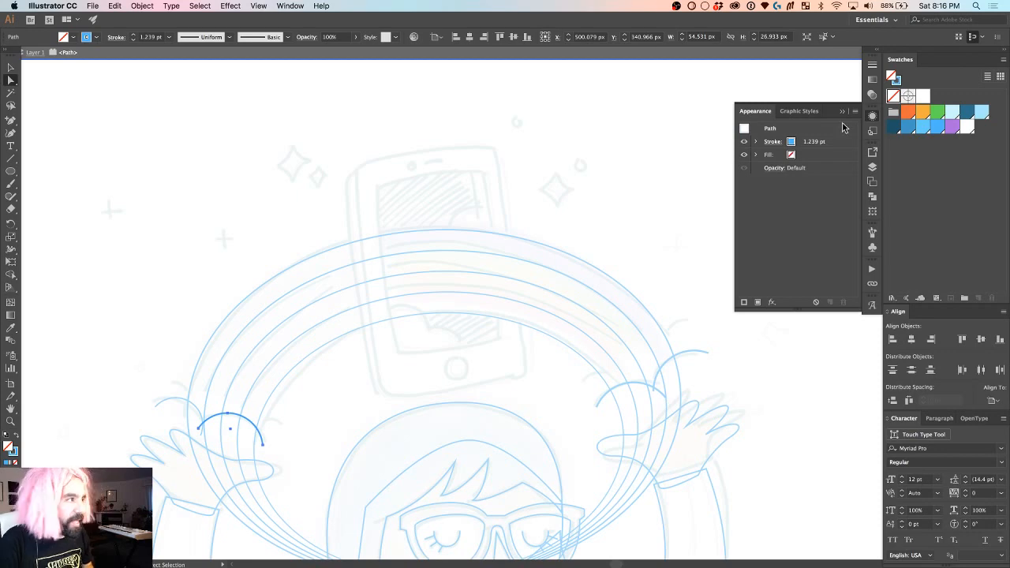
{"action": "left_click", "coordinate": [874, 123]}
{"action": "scroll", "coordinate": [380, 300], "scroll_direction": "down", "scroll_amount": 2}
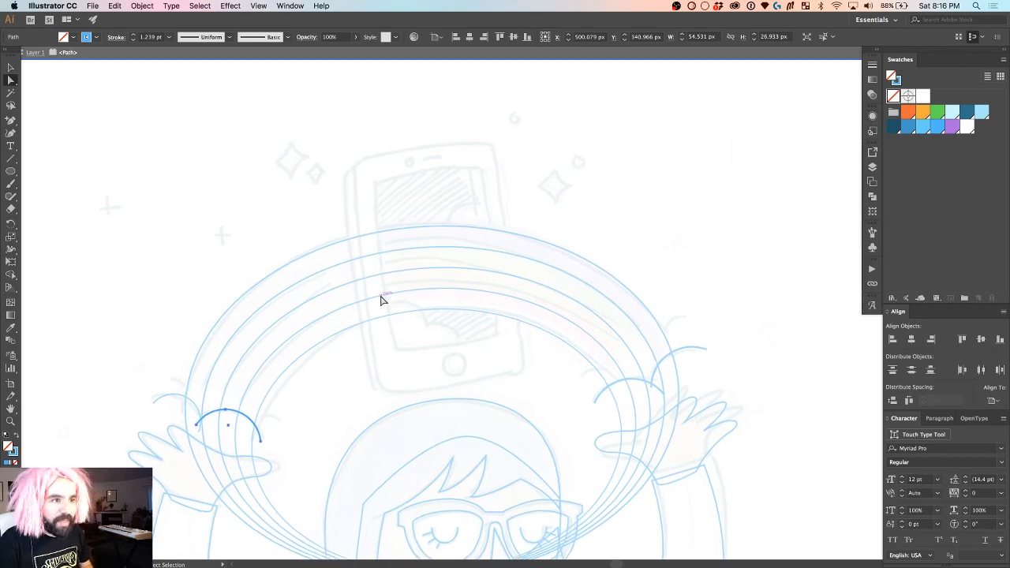
{"action": "scroll", "coordinate": [380, 300], "scroll_direction": "up", "scroll_amount": 3}
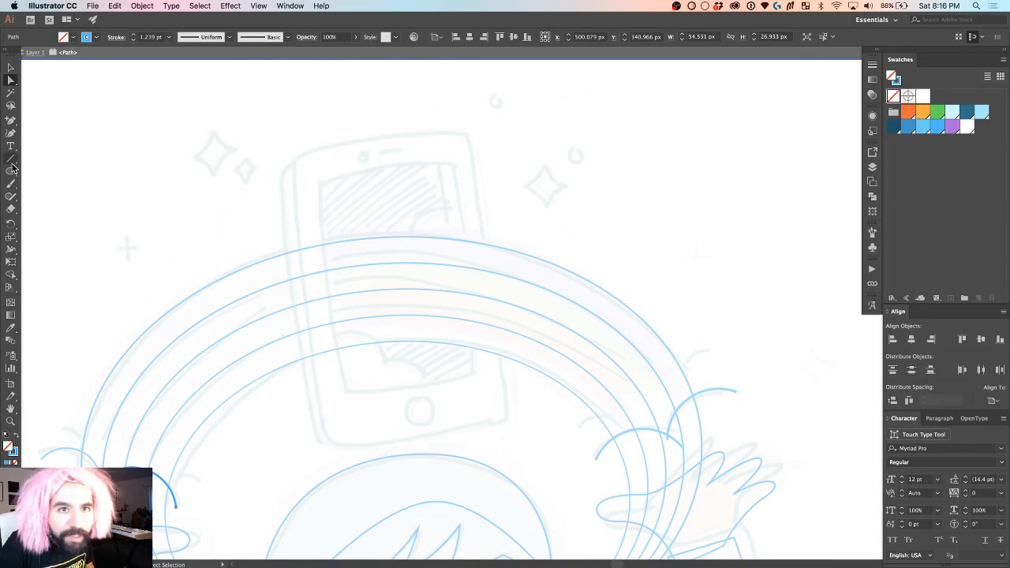
{"action": "key", "text": "v"}
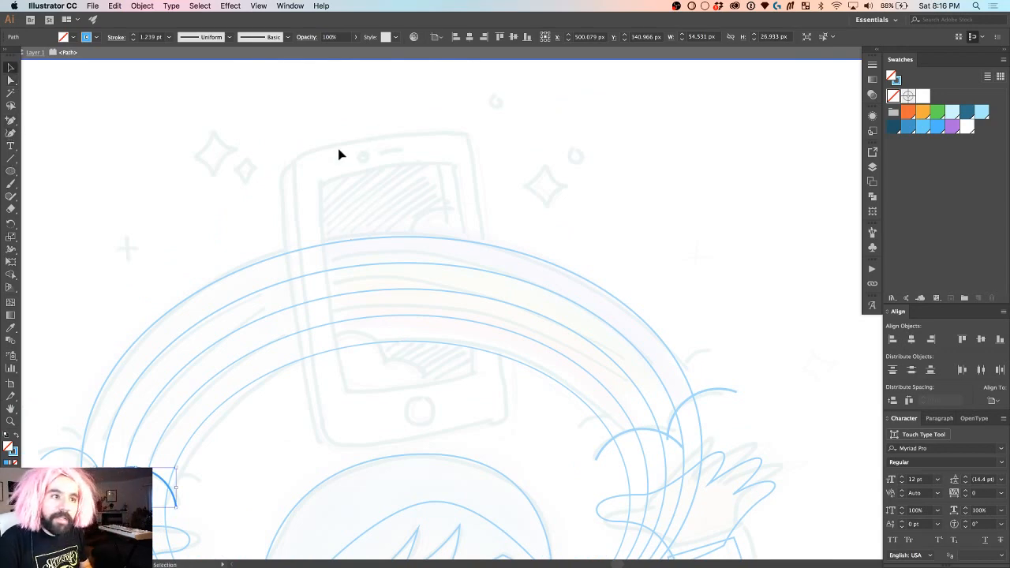
{"action": "left_click", "coordinate": [317, 154]}
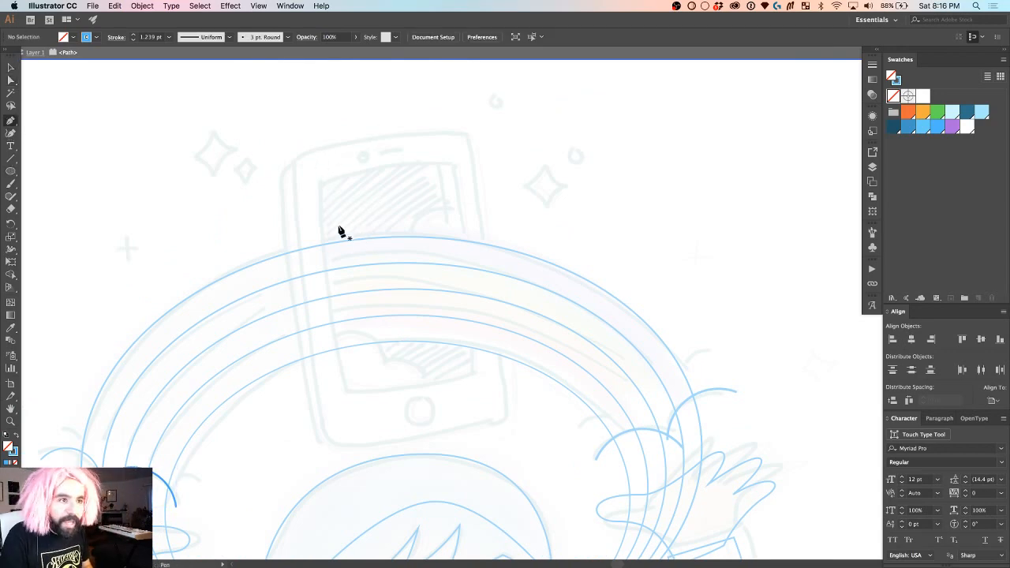
{"action": "key", "text": "p"}
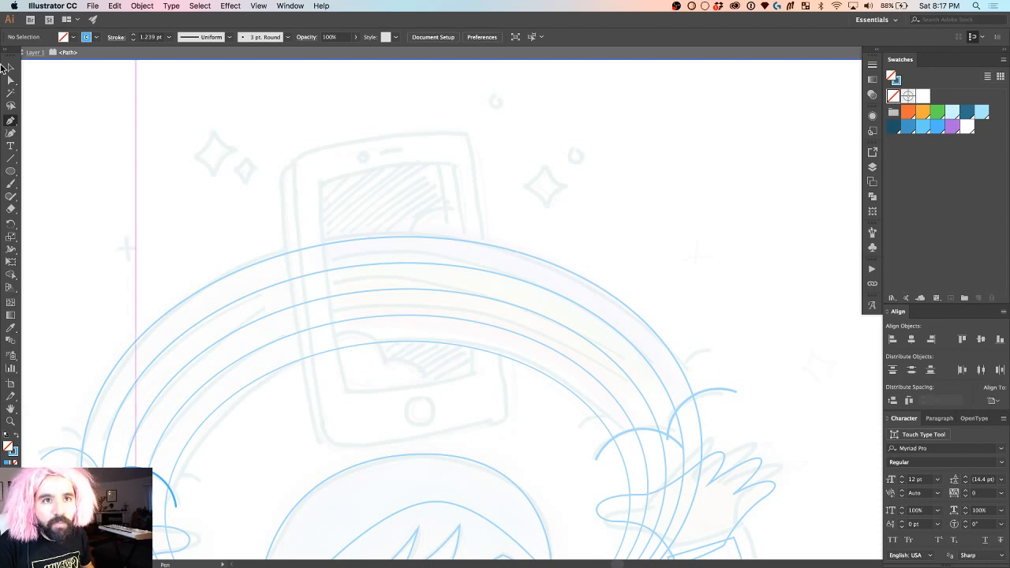
{"action": "key", "text": "m"}
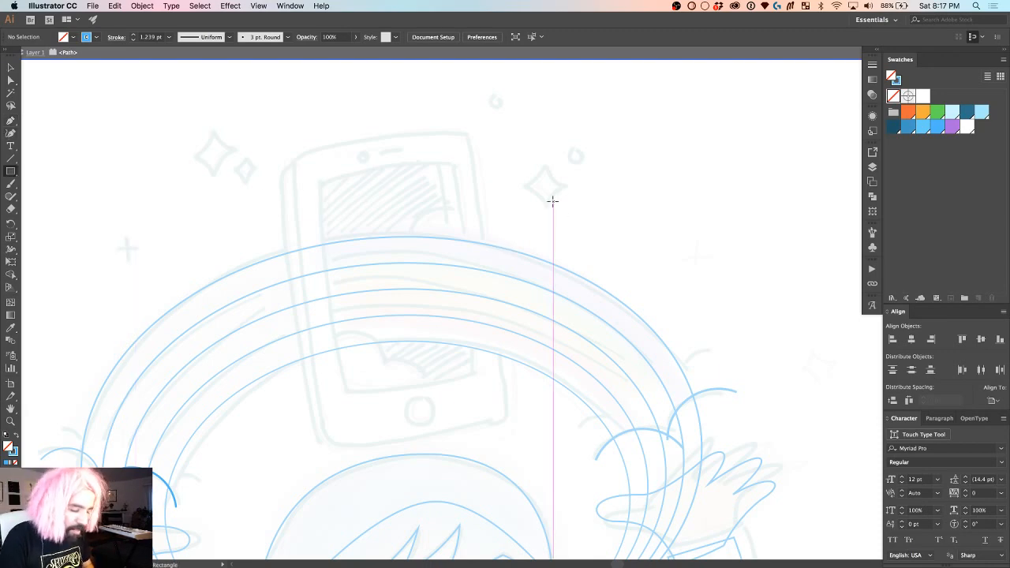
{"action": "left_click_drag", "start_coordinate": [316, 170], "coordinate": [462, 379]}
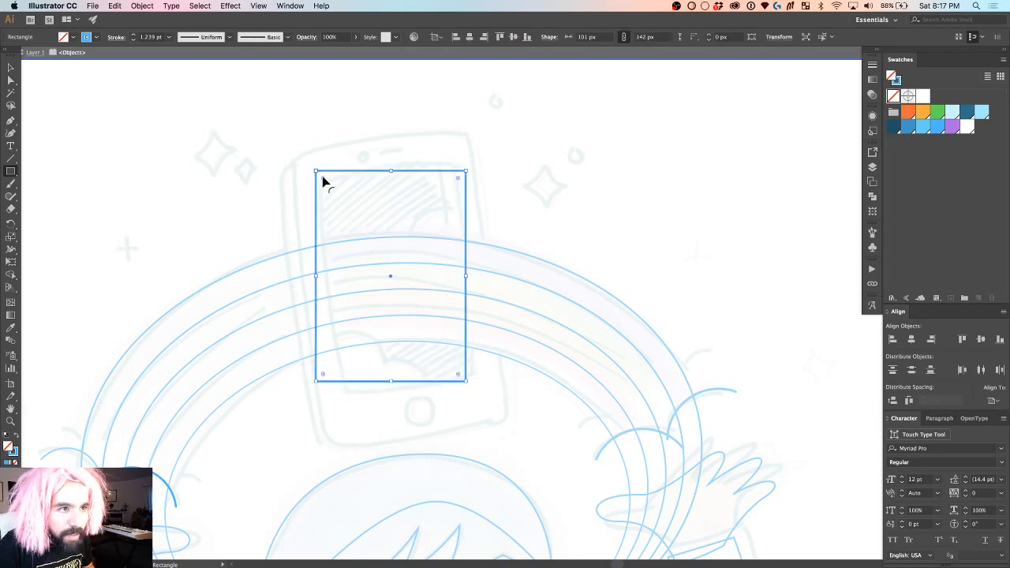
{"action": "left_click_drag", "start_coordinate": [322, 181], "coordinate": [345, 185]}
{"action": "key", "text": "v"}
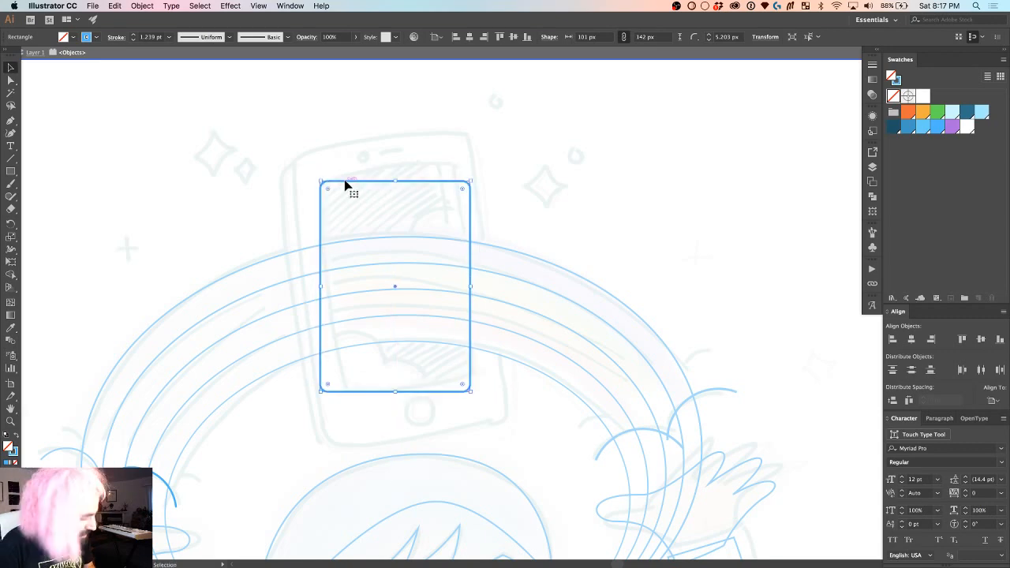
{"action": "key", "text": "Return"}
{"action": "left_click", "coordinate": [87, 251]}
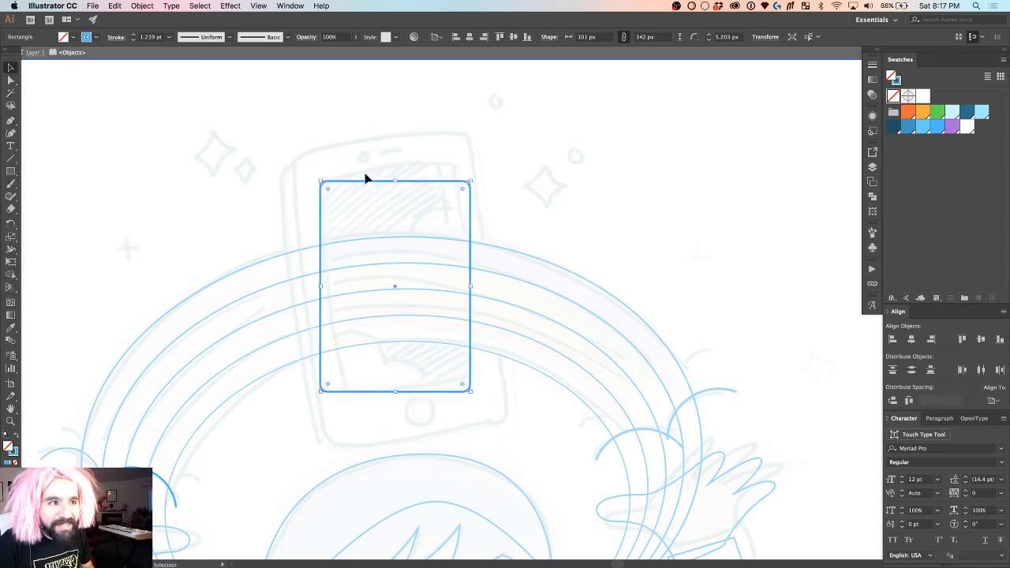
{"action": "key", "text": "Delete"}
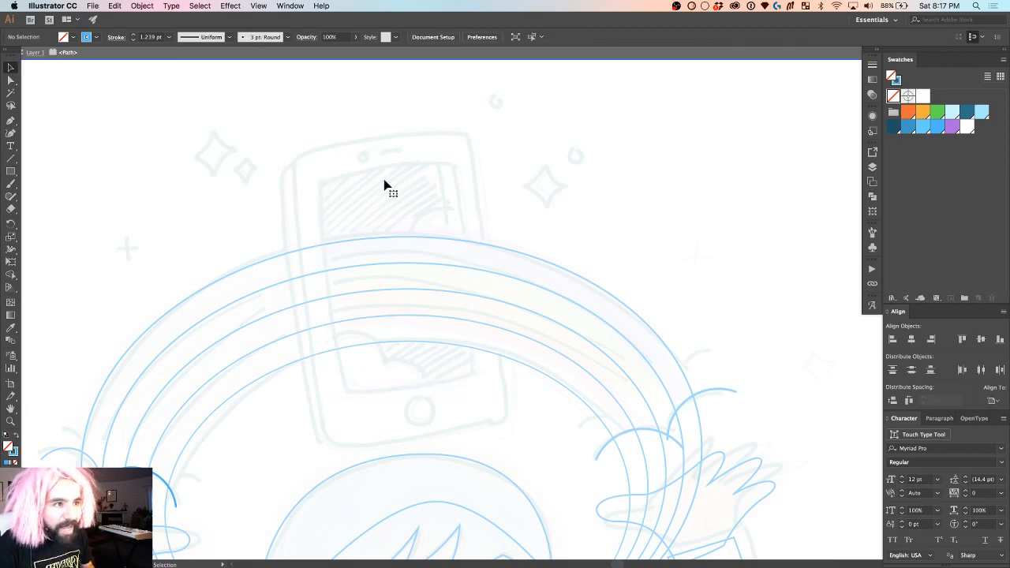
Step: Trace the tilted phone screen in the sketch with the Pen tool as a closed four-cornered path, its left side about 143 px long
{"action": "key", "text": "p"}
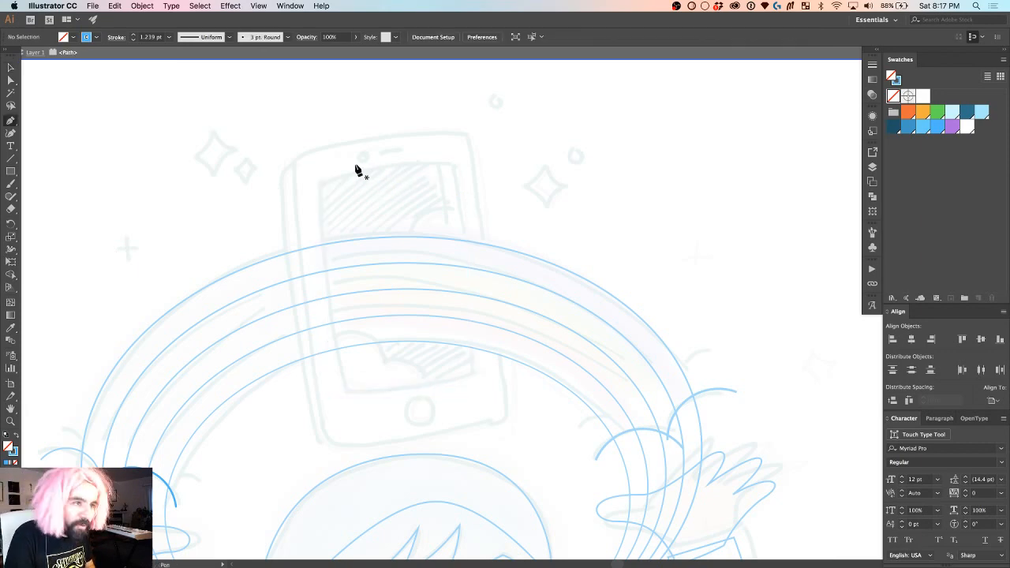
{"action": "left_click", "coordinate": [317, 182]}
{"action": "left_click", "coordinate": [455, 166]}
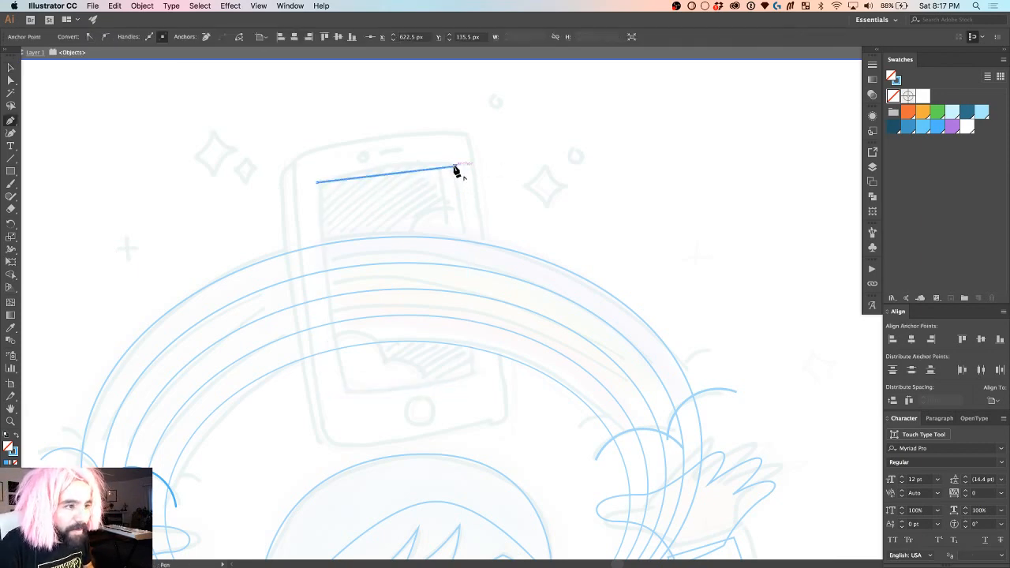
{"action": "left_click", "coordinate": [474, 372]}
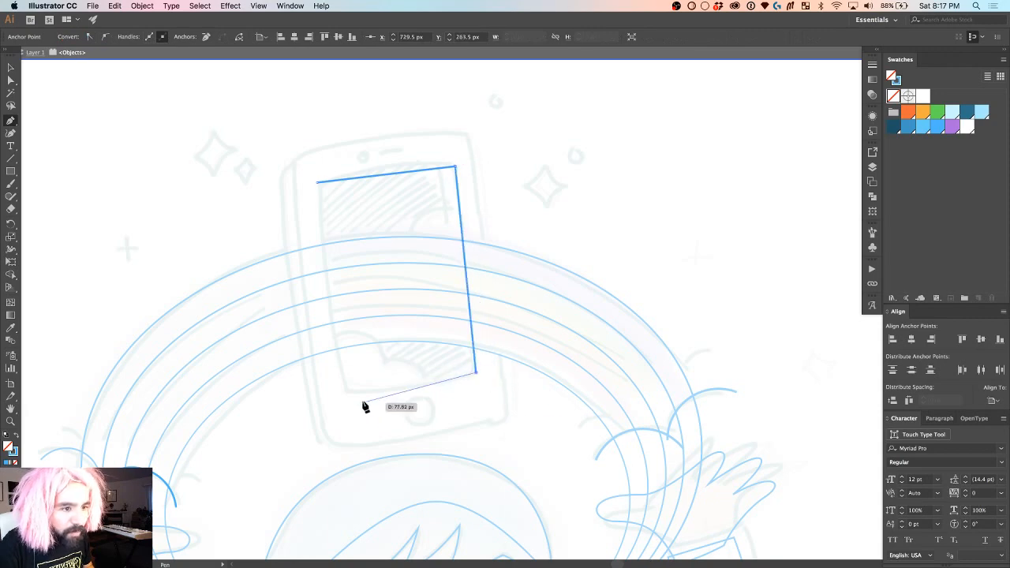
{"action": "left_click", "coordinate": [345, 393]}
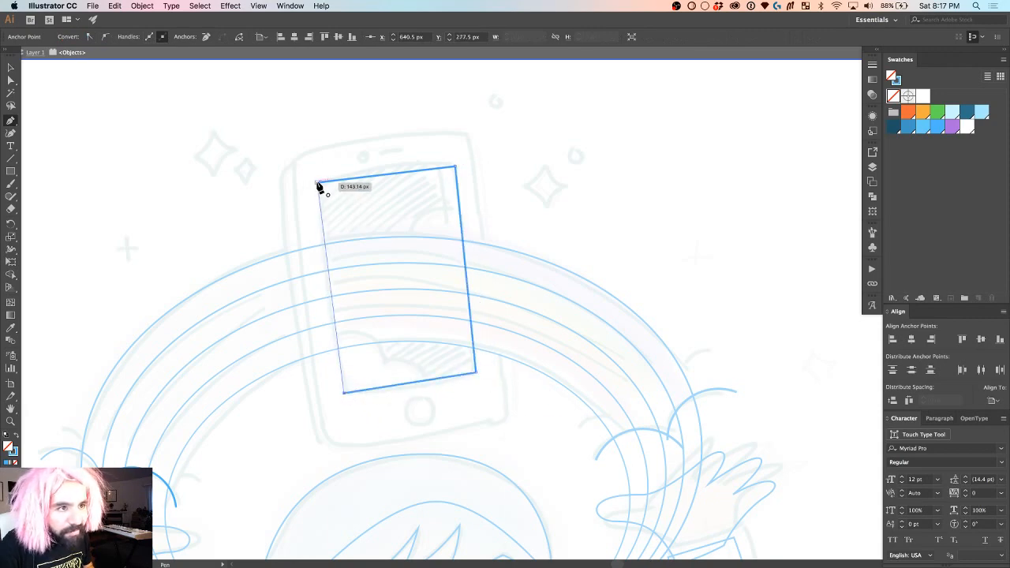
{"action": "left_click", "coordinate": [317, 182]}
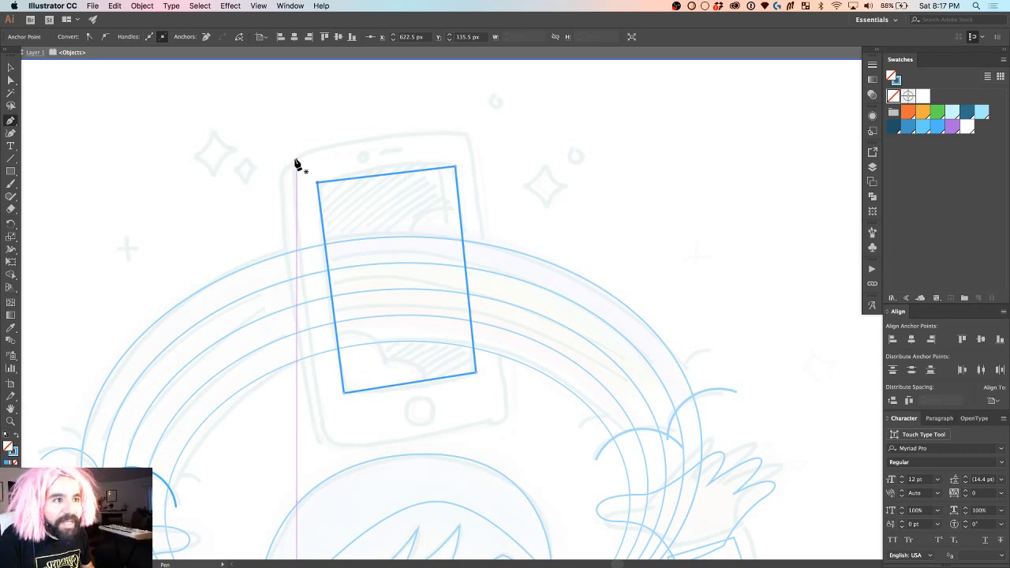
Step: Trace the phone's front face around the screen as a closed four-cornered path about 144 px wide and 208 px high overall
{"action": "left_click", "coordinate": [294, 157]}
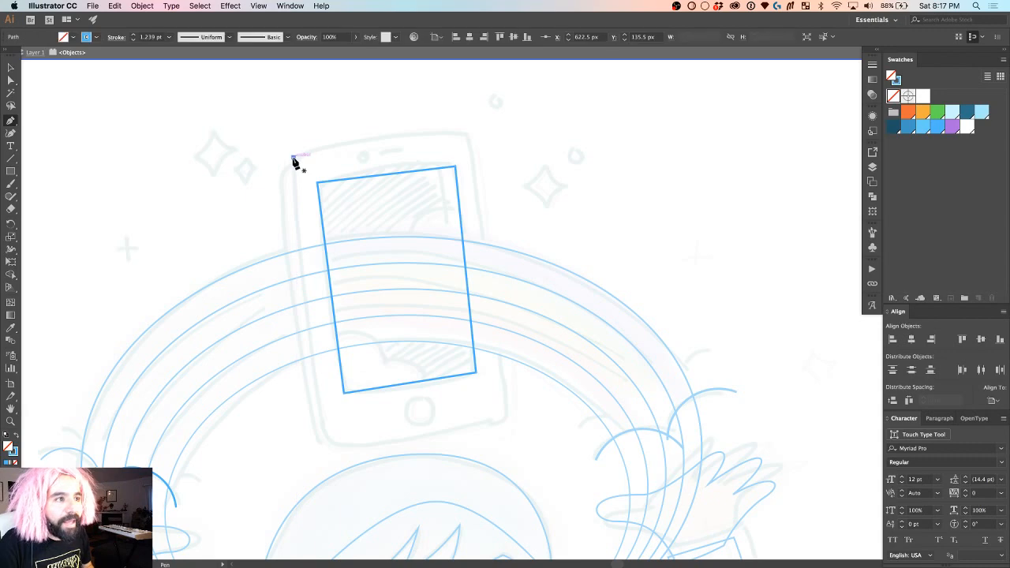
{"action": "left_click", "coordinate": [468, 138]}
{"action": "left_click", "coordinate": [506, 416]}
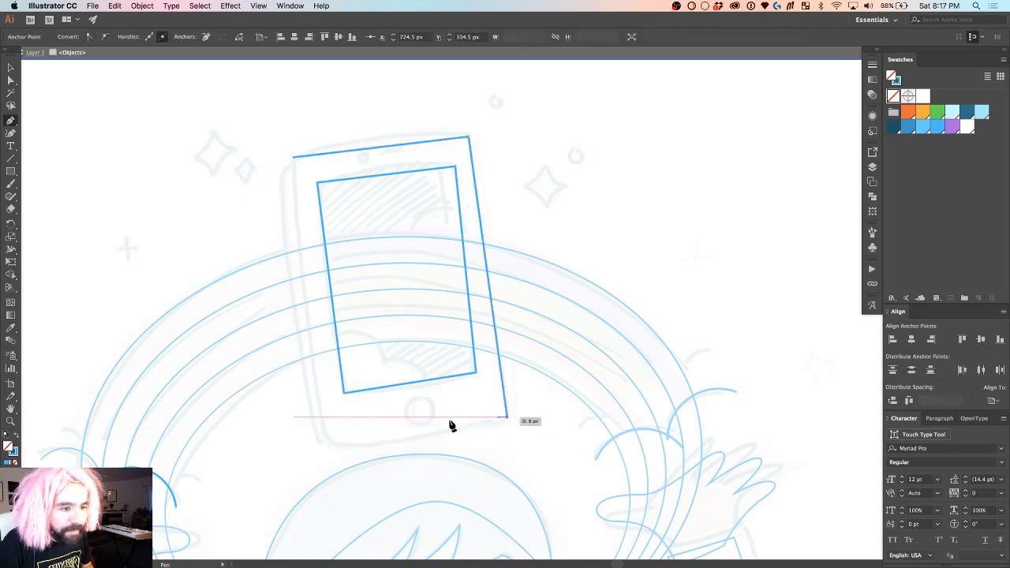
{"action": "left_click", "coordinate": [331, 445]}
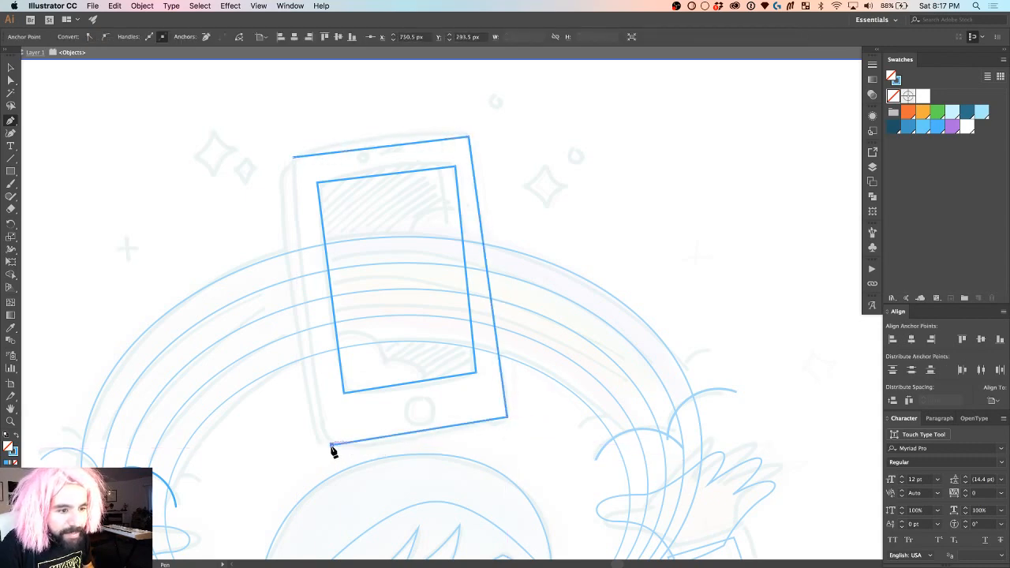
{"action": "left_click", "coordinate": [293, 158]}
Step: Adjust the screen outline's corners to parallel the phone body, placing the lower-right at X 734.5, Y 263.5 px and the upper-right at X 715.5, Y 121.5 px
{"action": "key", "text": "a"}
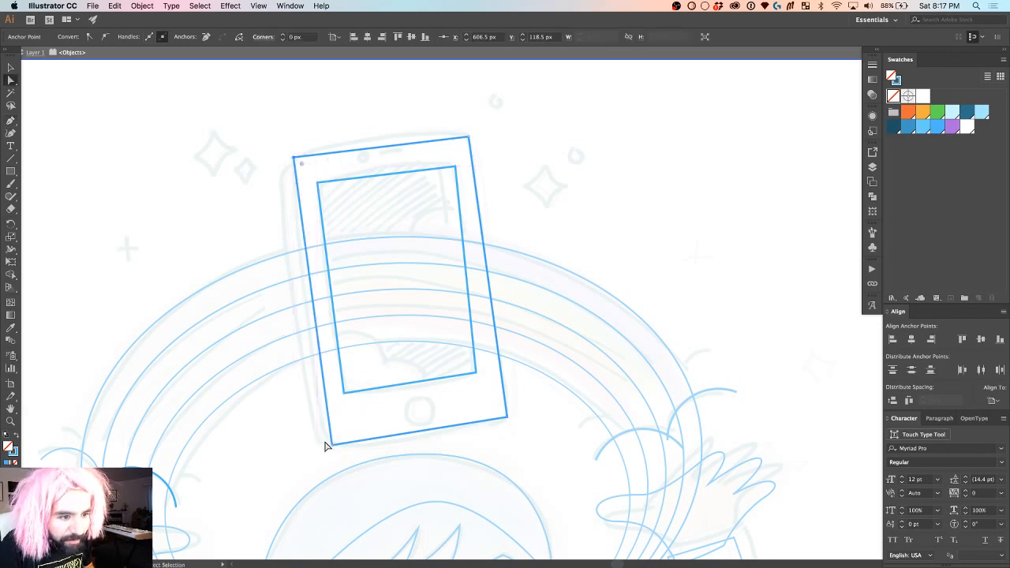
{"action": "left_click", "coordinate": [331, 445]}
{"action": "left_click_drag", "start_coordinate": [332, 448], "coordinate": [333, 447]}
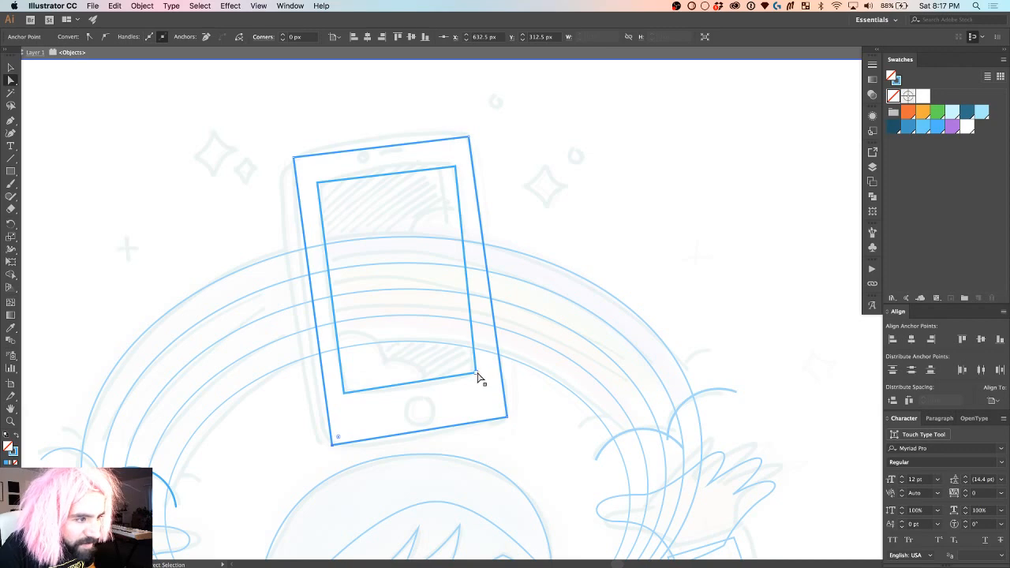
{"action": "left_click_drag", "start_coordinate": [478, 376], "coordinate": [478, 372]}
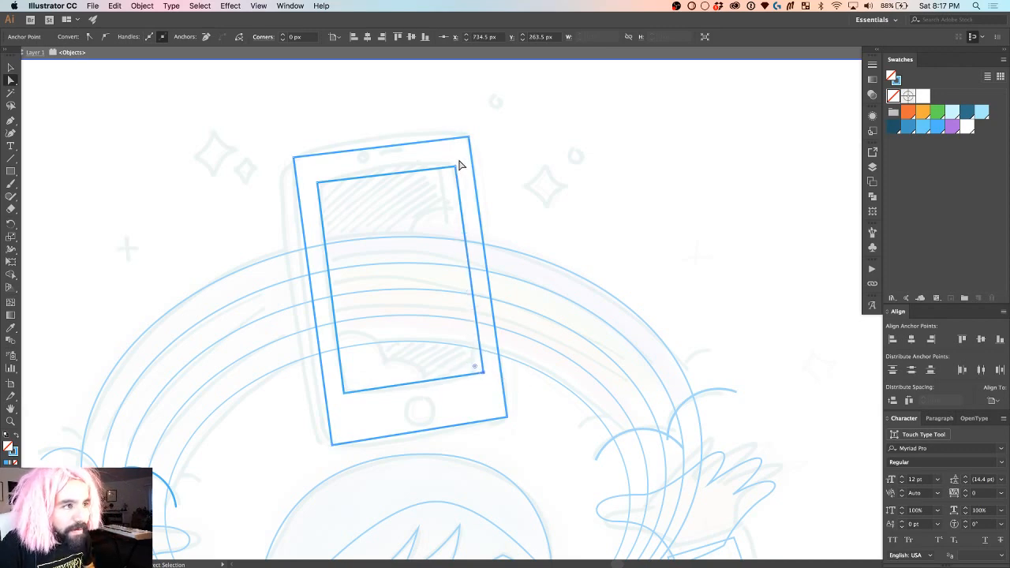
{"action": "left_click_drag", "start_coordinate": [461, 166], "coordinate": [461, 167]}
{"action": "left_click_drag", "start_coordinate": [320, 186], "coordinate": [321, 186]}
{"action": "left_click", "coordinate": [496, 165]}
{"action": "left_click", "coordinate": [455, 168]}
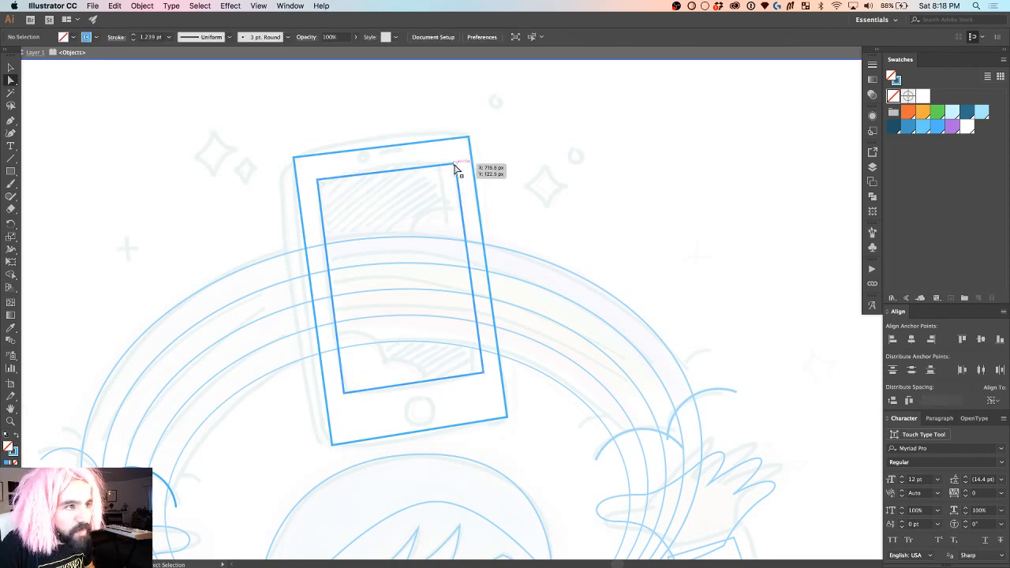
{"action": "scroll", "coordinate": [454, 168], "scroll_direction": "up", "scroll_amount": 2}
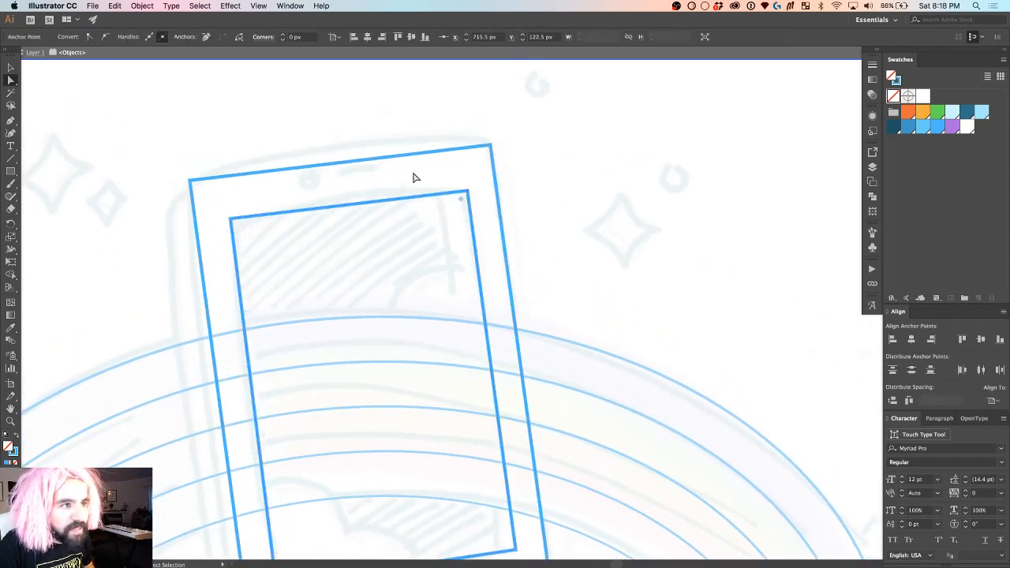
{"action": "scroll", "coordinate": [457, 187], "scroll_direction": "down", "scroll_amount": 5}
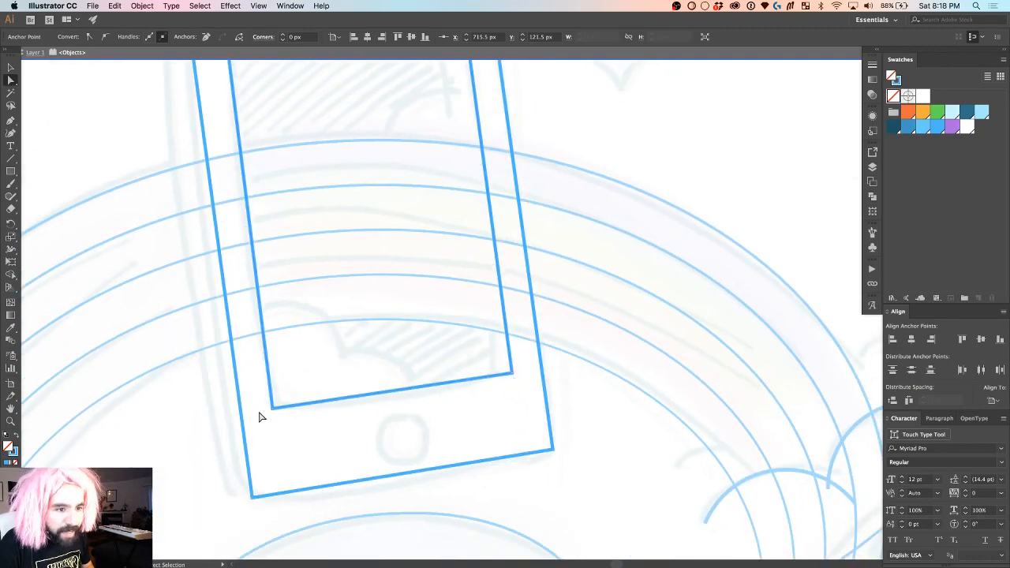
{"action": "scroll", "coordinate": [274, 409], "scroll_direction": "down", "scroll_amount": 3}
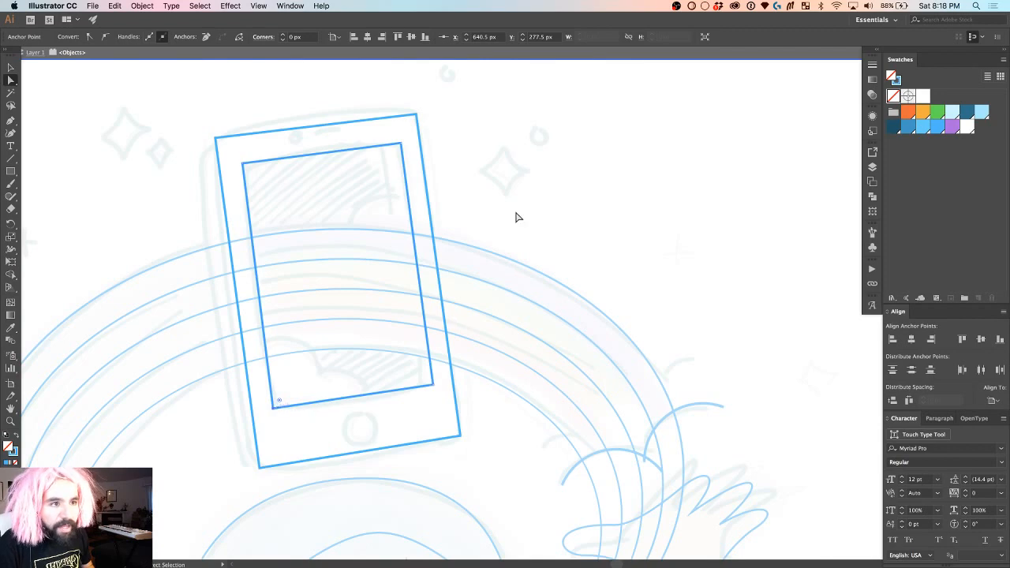
Step: Select all corner points of the phone's body and screen outlines and round them together to about 5.76 px, then deselect
{"action": "scroll", "coordinate": [351, 172], "scroll_direction": "left", "scroll_amount": 2}
{"action": "left_click", "coordinate": [439, 151]}
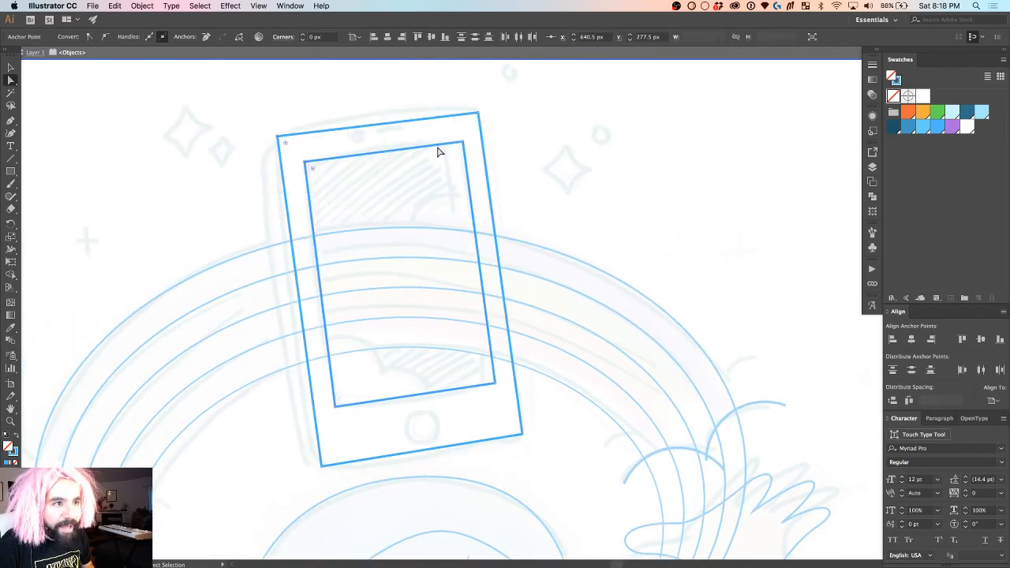
{"action": "left_click_drag", "start_coordinate": [509, 99], "coordinate": [440, 168]}
{"action": "scroll", "coordinate": [440, 168], "scroll_direction": "down", "scroll_amount": 2}
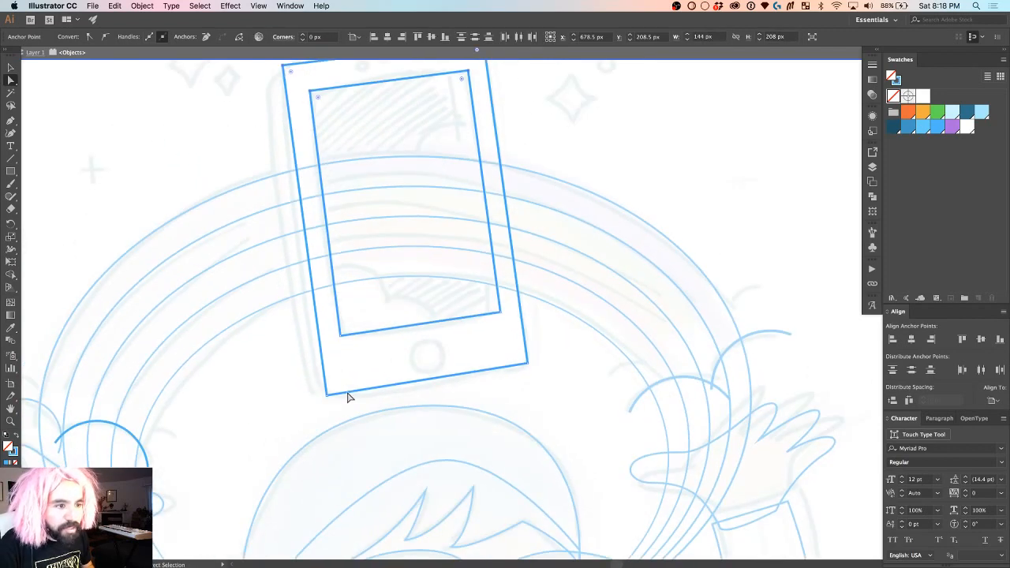
{"action": "left_click_drag", "start_coordinate": [311, 419], "coordinate": [369, 333]}
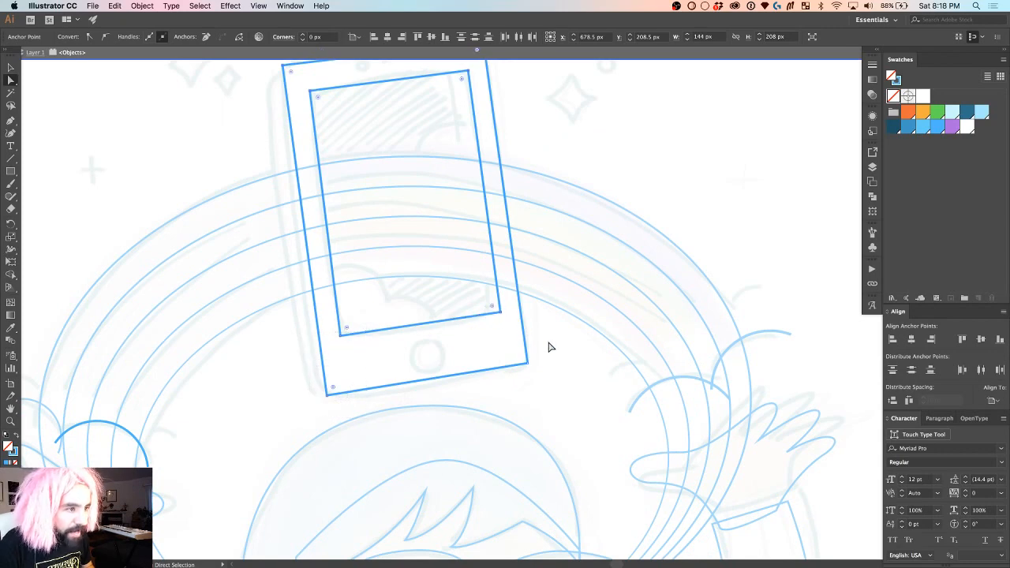
{"action": "left_click", "coordinate": [523, 369]}
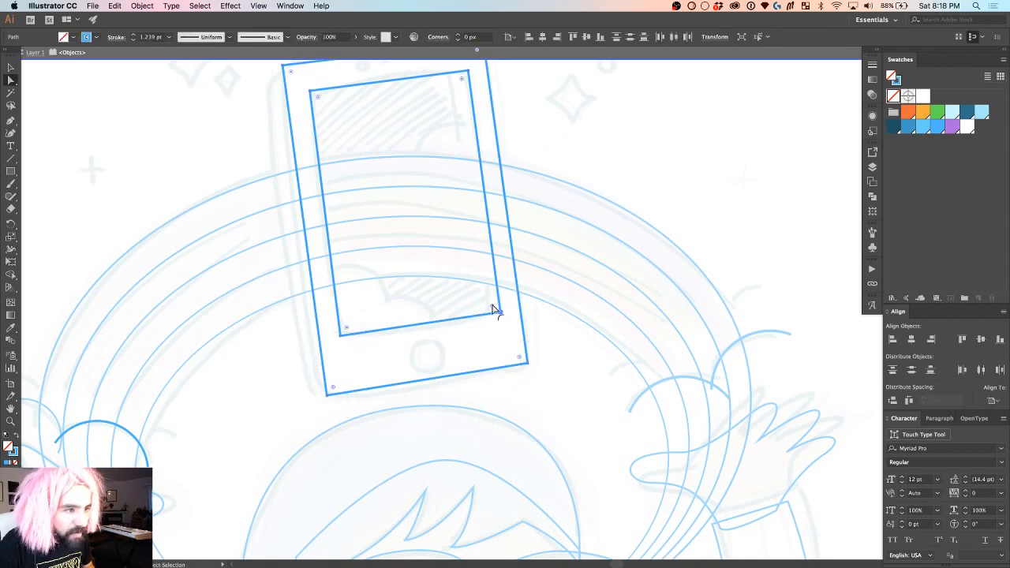
{"action": "left_click_drag", "start_coordinate": [492, 308], "coordinate": [489, 308]}
{"action": "scroll", "coordinate": [489, 307], "scroll_direction": "up", "scroll_amount": 3}
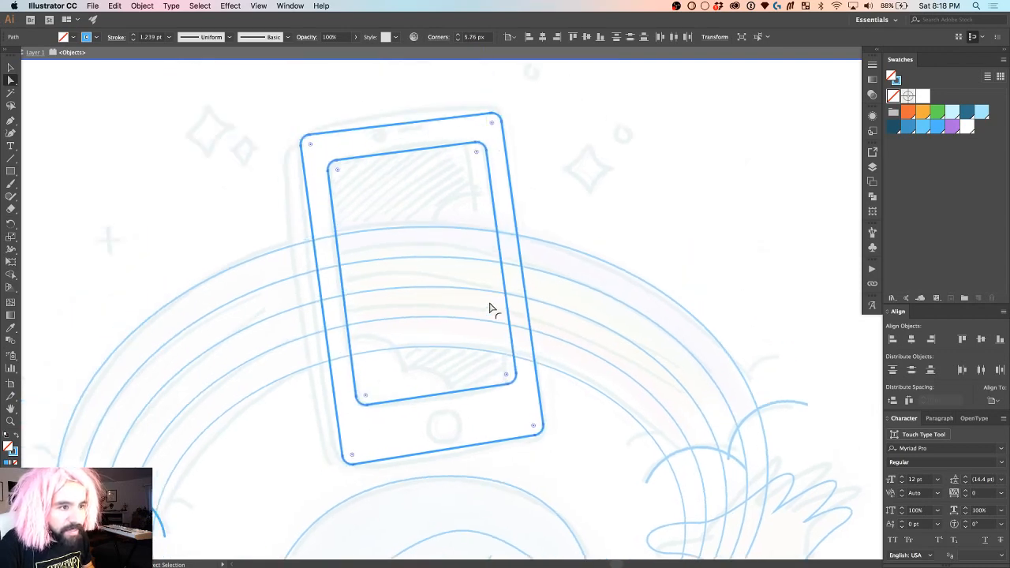
{"action": "left_click", "coordinate": [571, 144]}
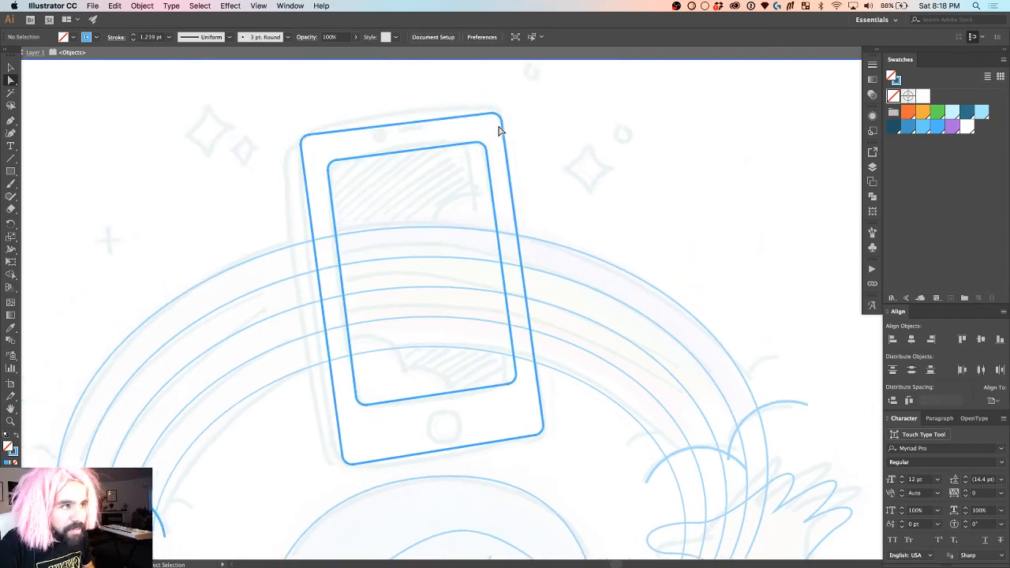
{"action": "key", "text": "v"}
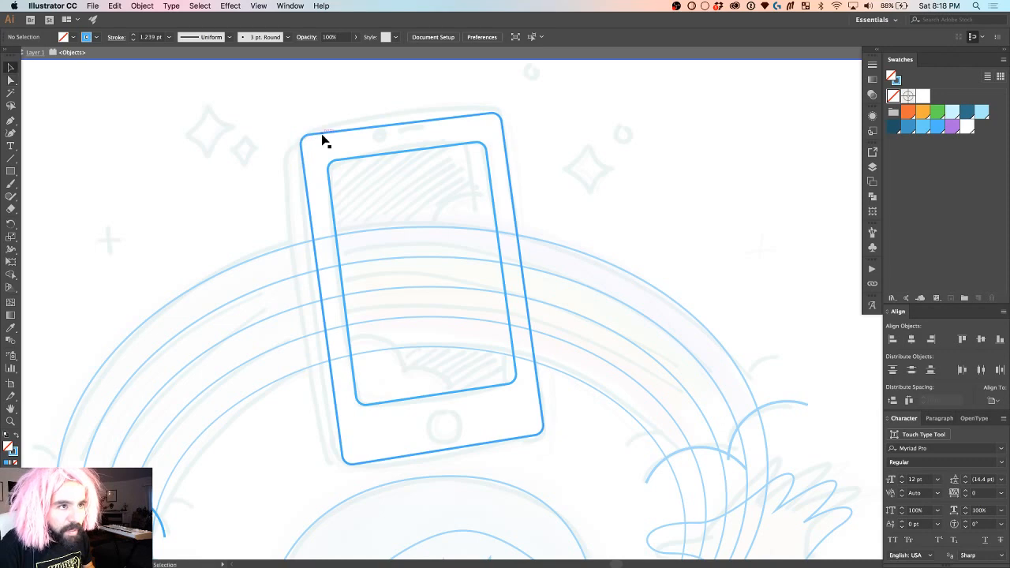
Step: Increase the corner rounding of the phone's outer body outline to 10.87 px on all four corners, then deselect
{"action": "left_click", "coordinate": [323, 138]}
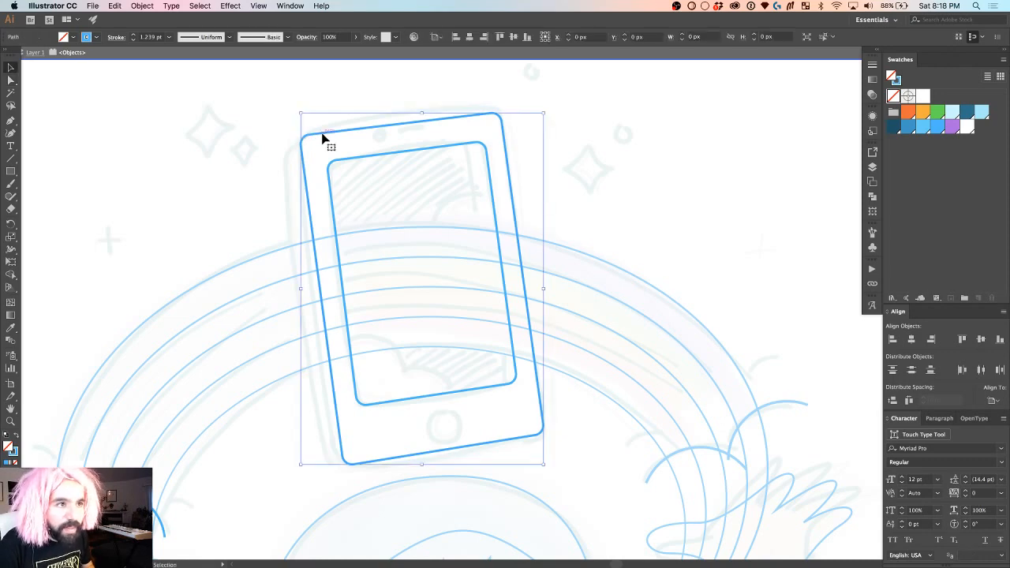
{"action": "key", "text": "a"}
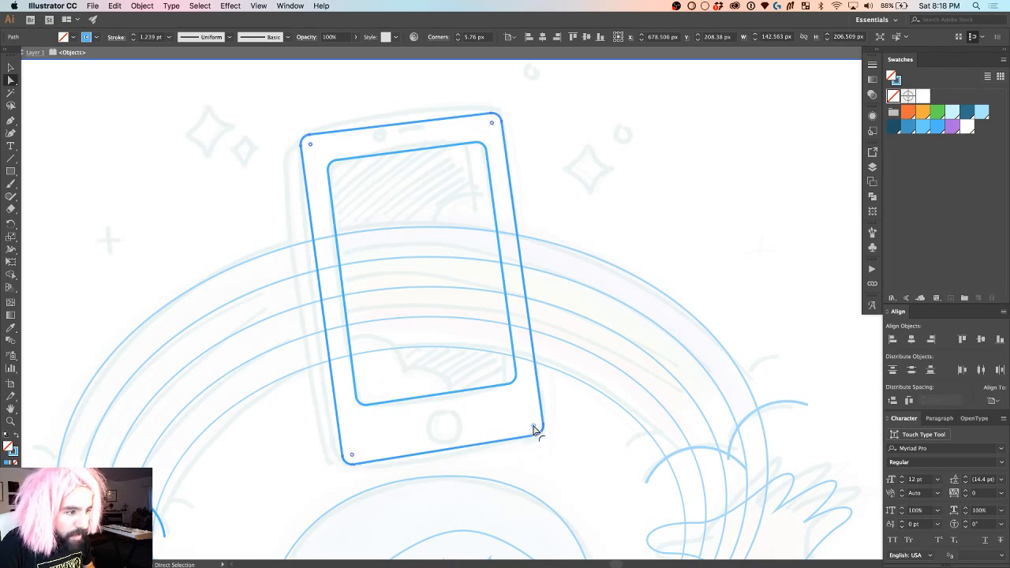
{"action": "left_click_drag", "start_coordinate": [534, 430], "coordinate": [523, 421]}
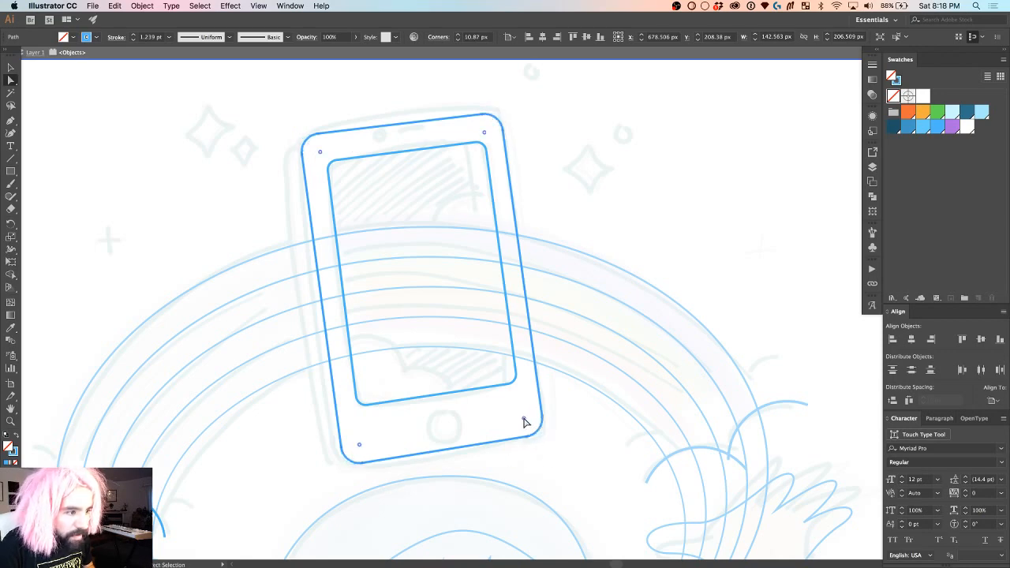
{"action": "scroll", "coordinate": [616, 465], "scroll_direction": "up", "scroll_amount": 2}
{"action": "scroll", "coordinate": [616, 465], "scroll_direction": "left", "scroll_amount": 2}
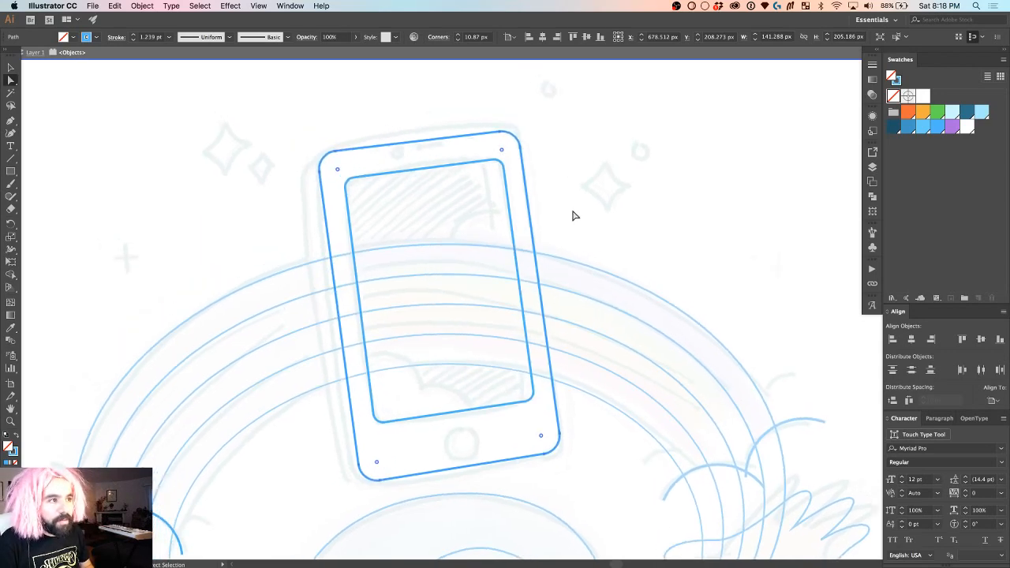
{"action": "left_click", "coordinate": [561, 174]}
{"action": "scroll", "coordinate": [556, 172], "scroll_direction": "down", "scroll_amount": 2}
{"action": "scroll", "coordinate": [556, 172], "scroll_direction": "right", "scroll_amount": 1}
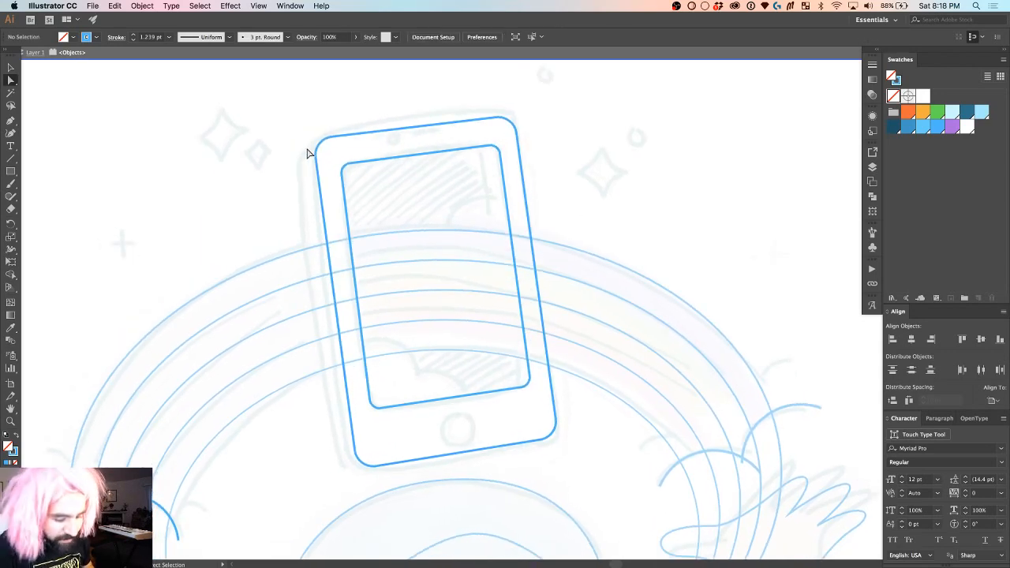
Step: Duplicate the phone's body outline about 9 px to the left and 8 px down as its back edge
{"action": "key", "text": "v"}
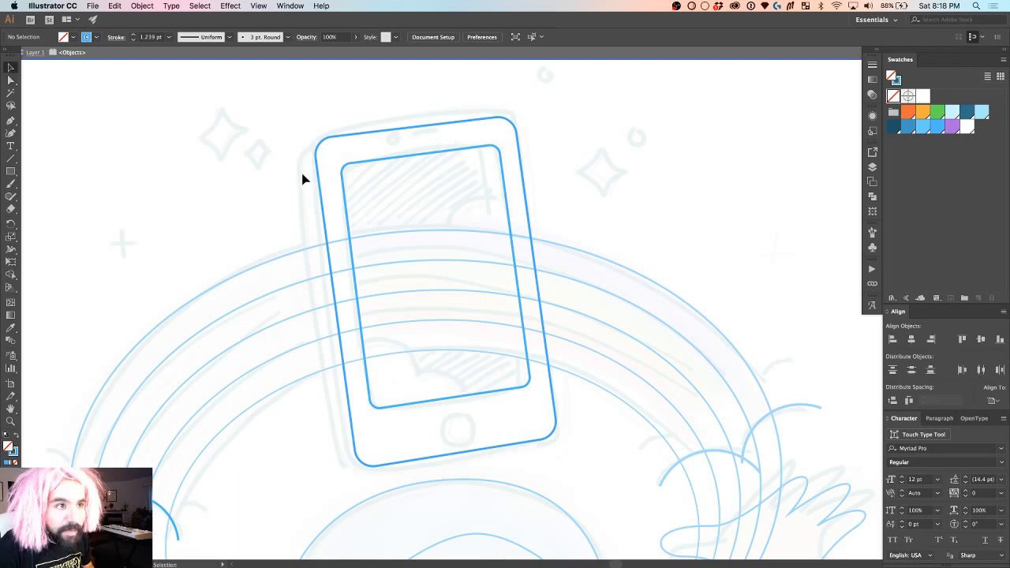
{"action": "left_click", "coordinate": [319, 179]}
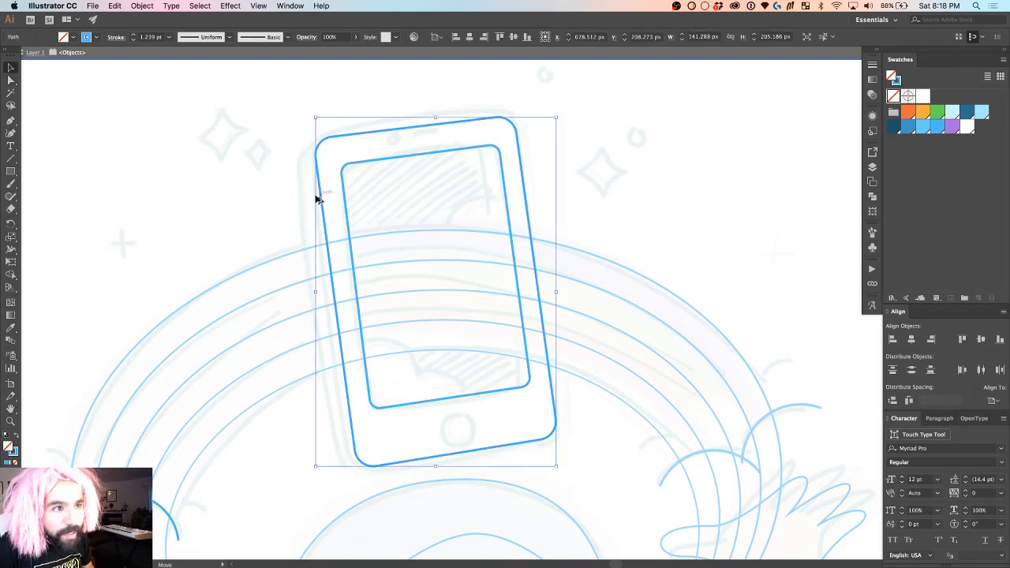
{"action": "left_click_drag", "start_coordinate": [313, 203], "coordinate": [307, 213]}
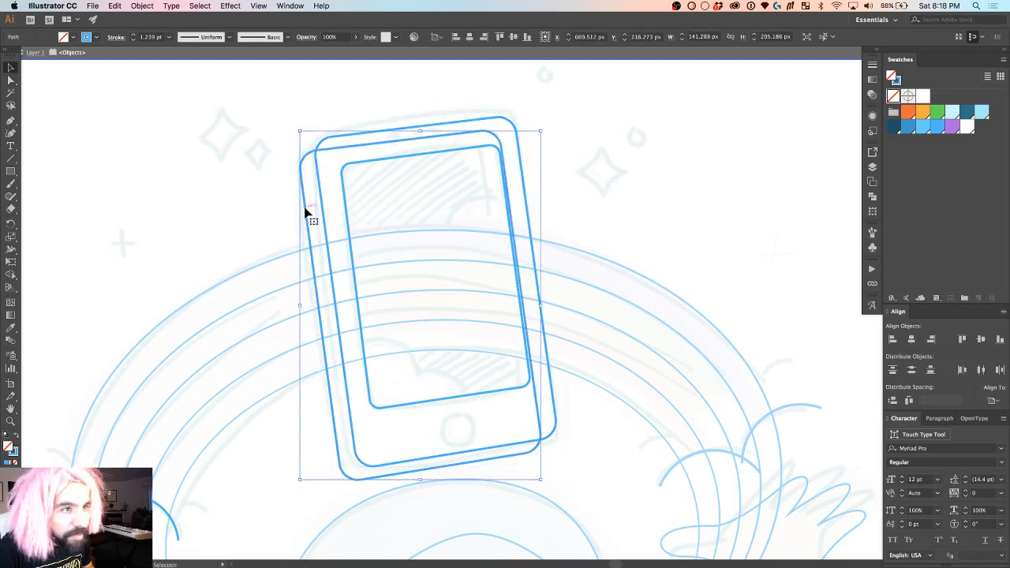
Step: Stretch the duplicate outline's upper-left anchor to X 613.5, Y 118.5 px and lower-right anchor to X 748.5, Y 288.5 px, then adjust the lower-right curve handle
{"action": "scroll", "coordinate": [308, 213], "scroll_direction": "up", "scroll_amount": 5}
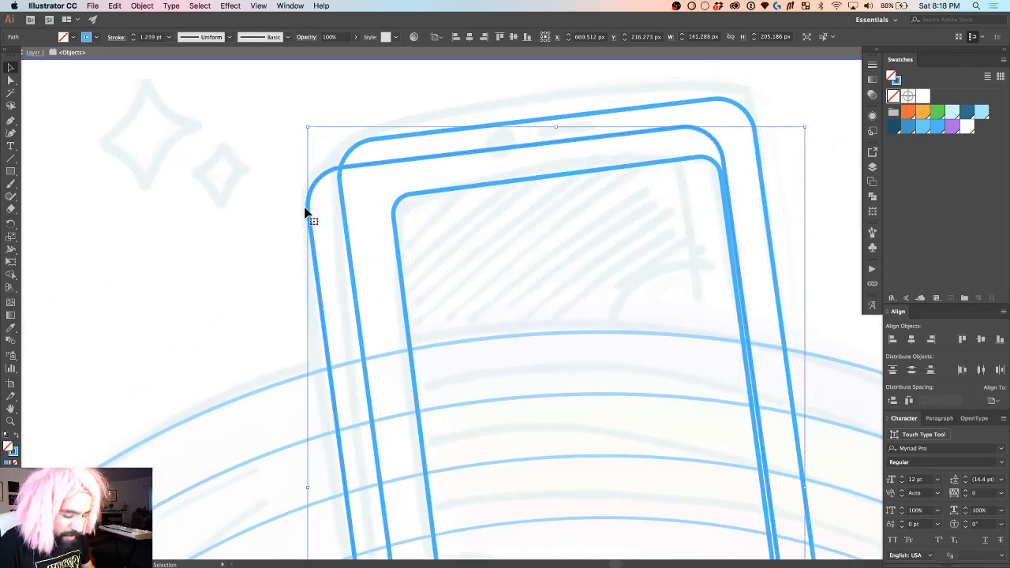
{"action": "key", "text": "a"}
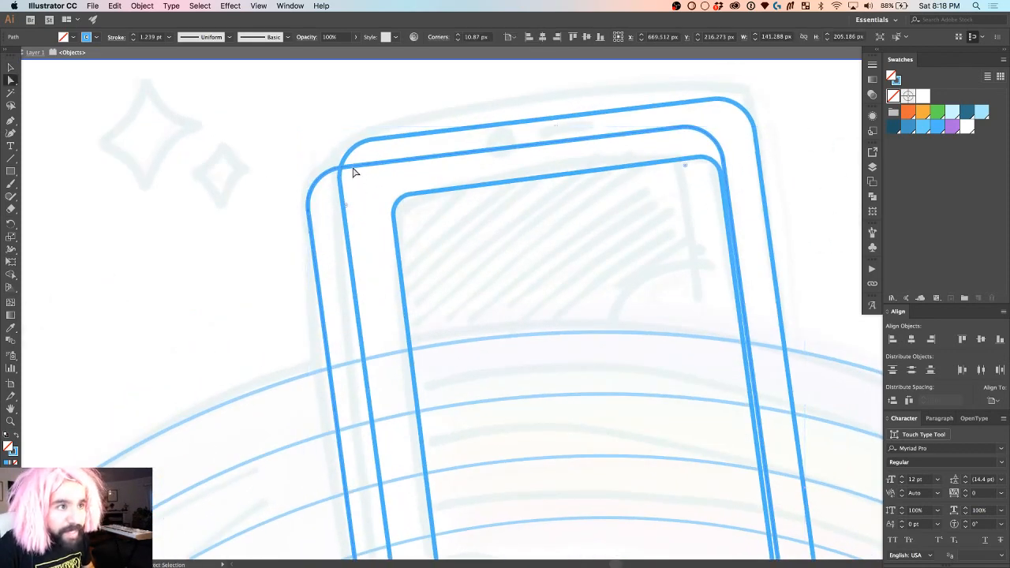
{"action": "left_click_drag", "start_coordinate": [343, 166], "coordinate": [320, 157]}
{"action": "scroll", "coordinate": [319, 156], "scroll_direction": "down", "scroll_amount": 2}
{"action": "scroll", "coordinate": [318, 157], "scroll_direction": "down", "scroll_amount": 10}
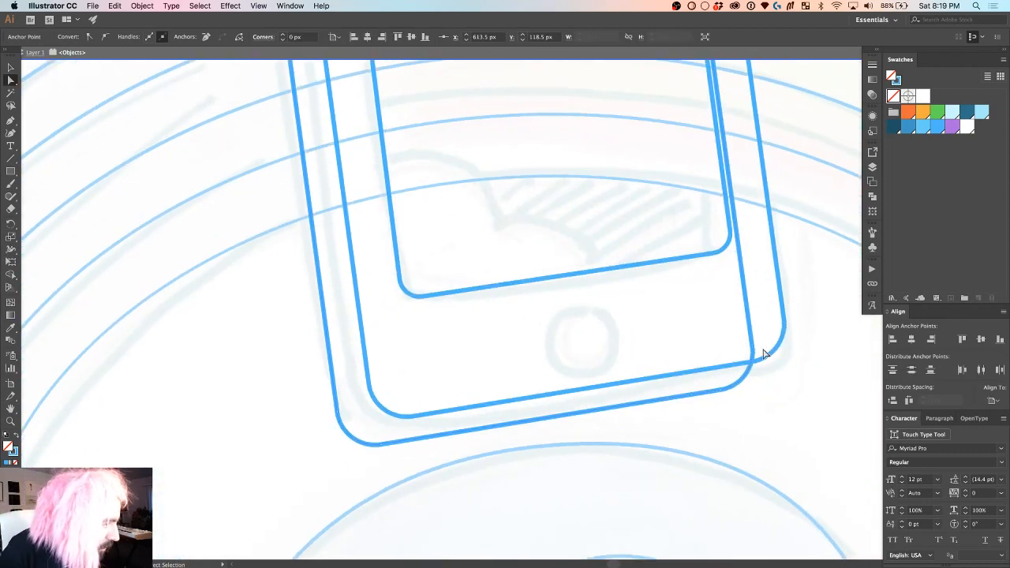
{"action": "left_click_drag", "start_coordinate": [763, 353], "coordinate": [783, 342]}
{"action": "left_click_drag", "start_coordinate": [786, 362], "coordinate": [783, 369]}
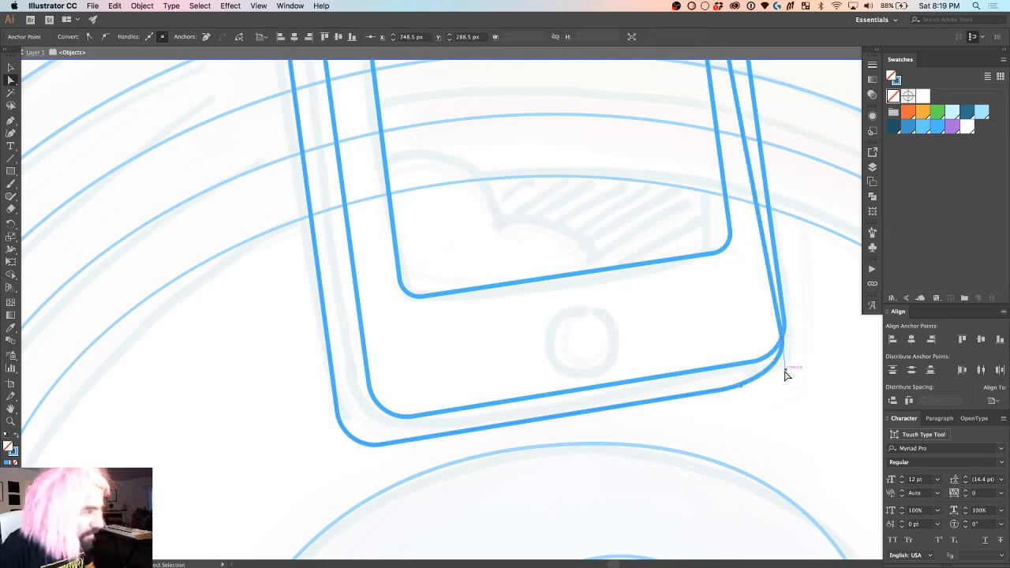
Step: Examine how the phone's two body outlines meet at the upper-left and lower-right corners compared with the sketch
{"action": "scroll", "coordinate": [784, 373], "scroll_direction": "up", "scroll_amount": 10}
{"action": "scroll", "coordinate": [785, 376], "scroll_direction": "up", "scroll_amount": 5}
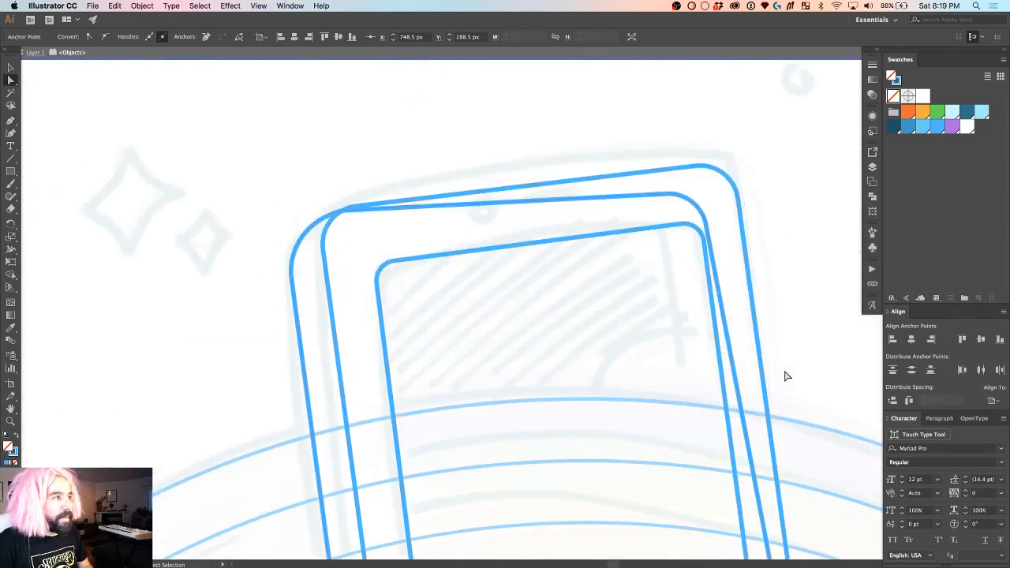
{"action": "scroll", "coordinate": [785, 376], "scroll_direction": "down", "scroll_amount": 10}
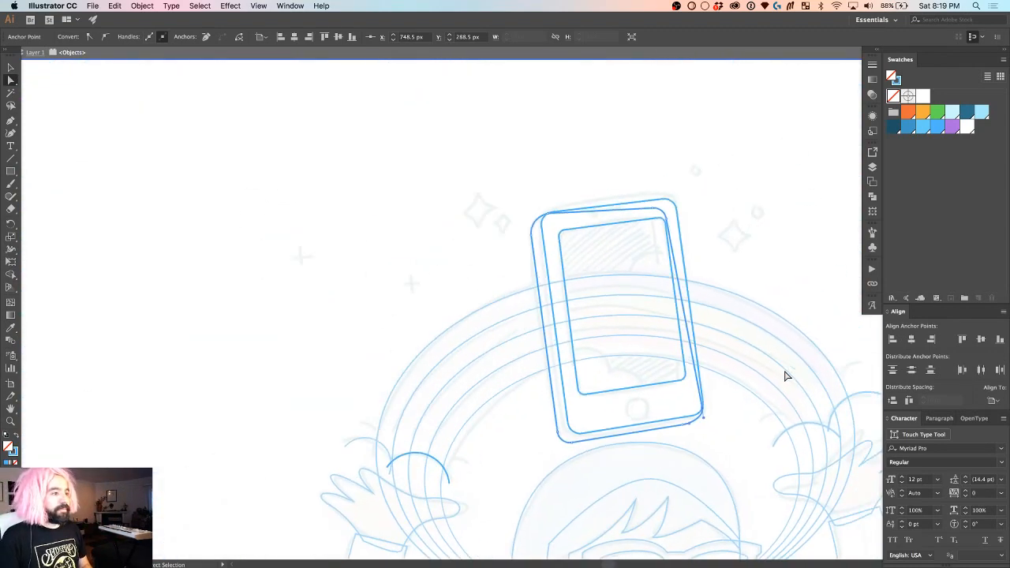
{"action": "scroll", "coordinate": [785, 376], "scroll_direction": "down", "scroll_amount": 2}
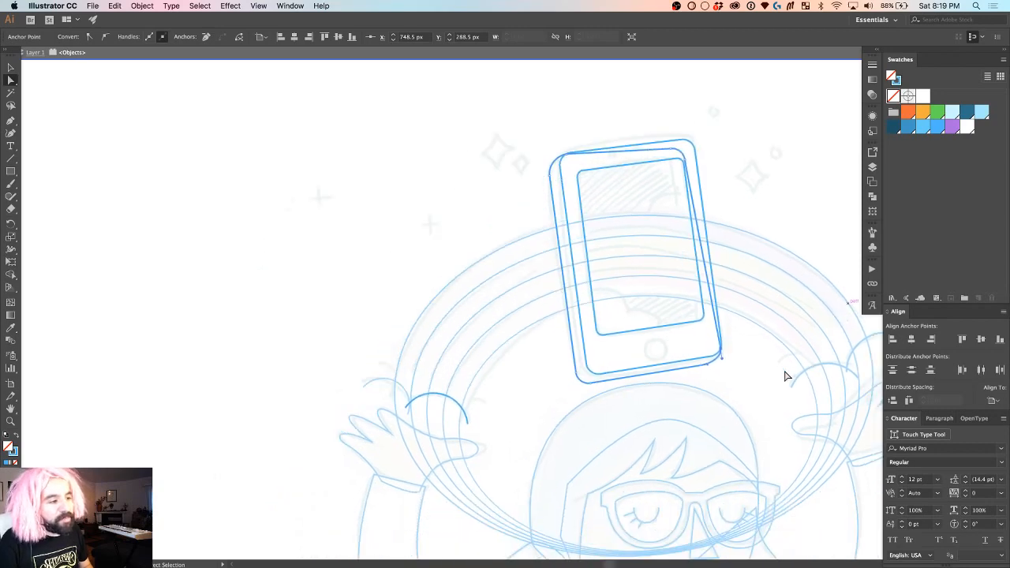
{"action": "scroll", "coordinate": [785, 374], "scroll_direction": "up", "scroll_amount": 8}
{"action": "scroll", "coordinate": [785, 373], "scroll_direction": "up", "scroll_amount": 2}
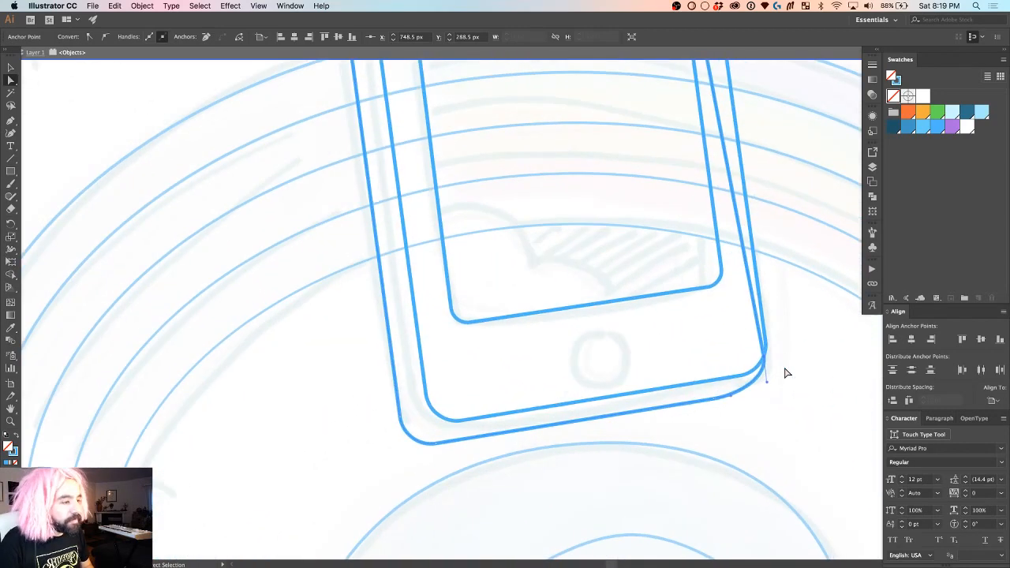
{"action": "scroll", "coordinate": [822, 302], "scroll_direction": "down", "scroll_amount": 5}
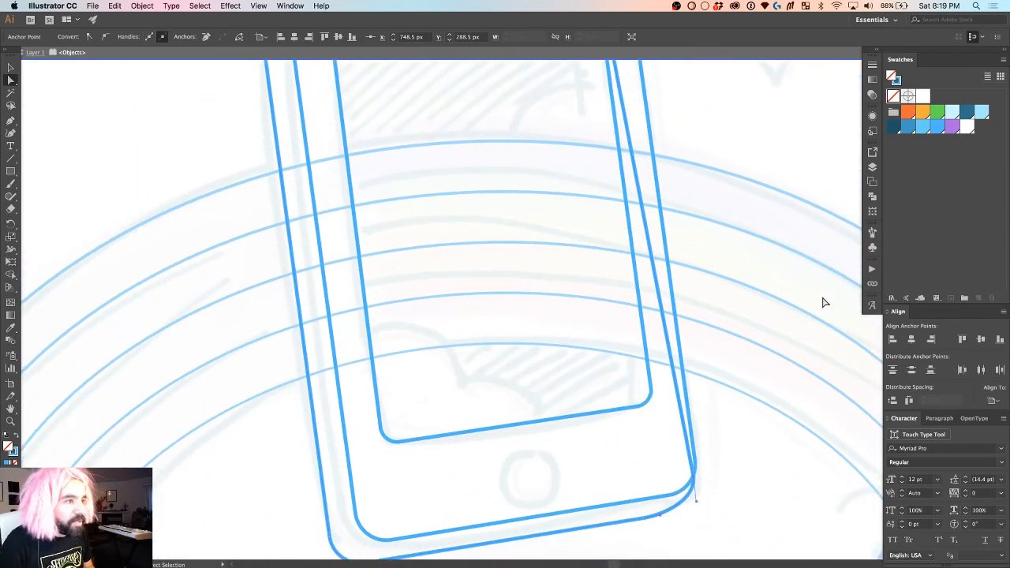
{"action": "scroll", "coordinate": [823, 302], "scroll_direction": "up", "scroll_amount": 6}
{"action": "scroll", "coordinate": [823, 302], "scroll_direction": "down", "scroll_amount": 1}
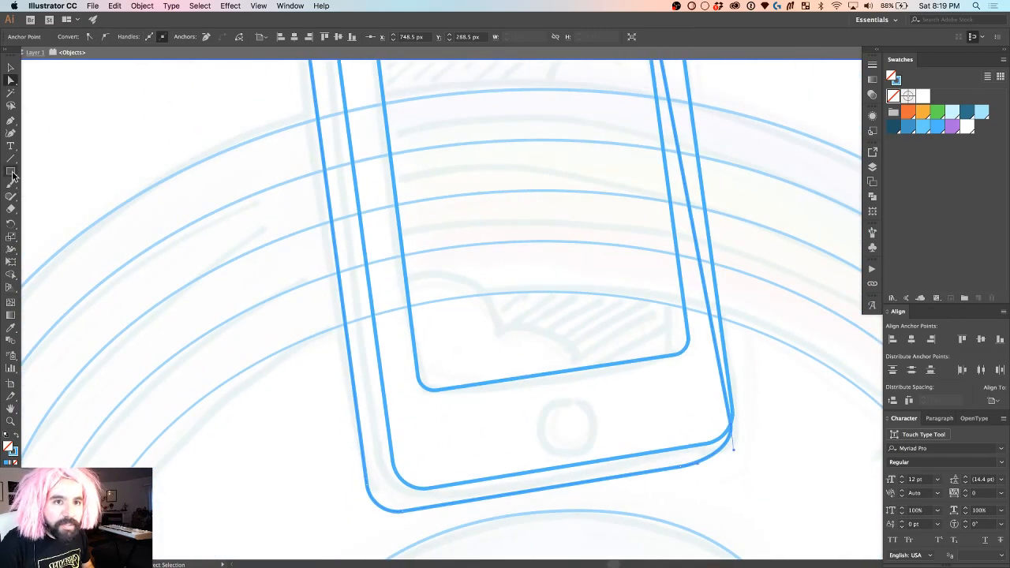
Step: Draw a 20 px circle with the Ellipse tool over the sketched home button below the phone screen
{"action": "left_click_drag", "start_coordinate": [10, 171], "coordinate": [50, 196]}
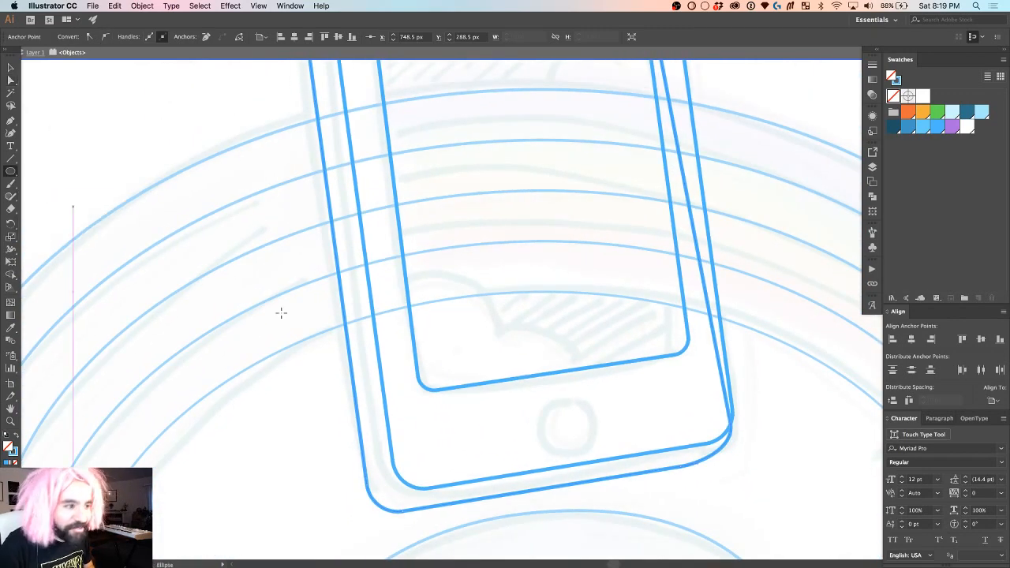
{"action": "left_click_drag", "start_coordinate": [571, 419], "coordinate": [594, 399]}
{"action": "scroll", "coordinate": [591, 396], "scroll_direction": "down", "scroll_amount": 2}
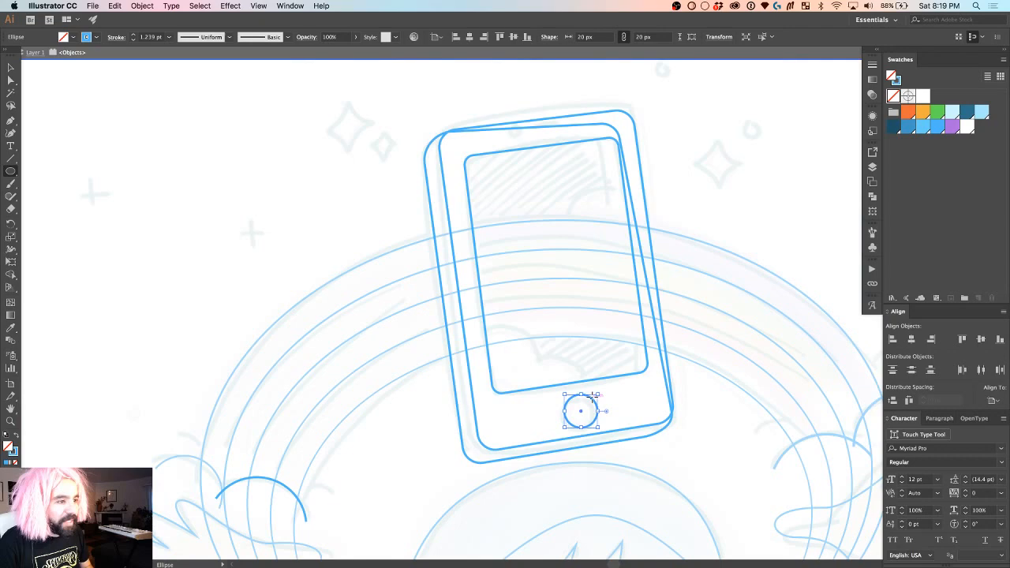
Step: Isolate the screen outline, shift its two lower corners until it is 111.633 px wide and 156.51 px high, then leave isolation
{"action": "key", "text": "v"}
{"action": "left_click", "coordinate": [544, 391]}
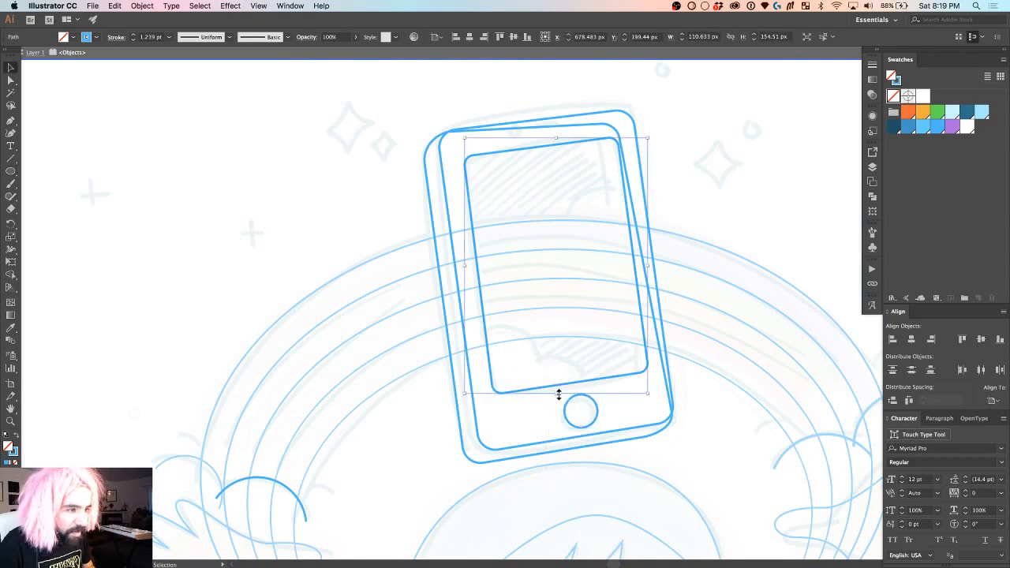
{"action": "double_click", "coordinate": [558, 392]}
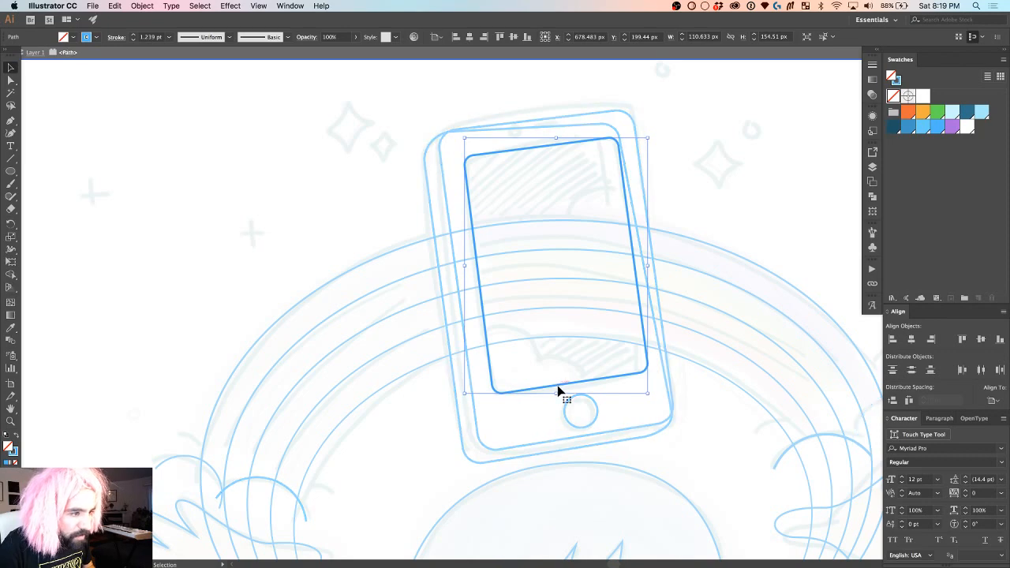
{"action": "key", "text": "a"}
{"action": "left_click", "coordinate": [494, 390]}
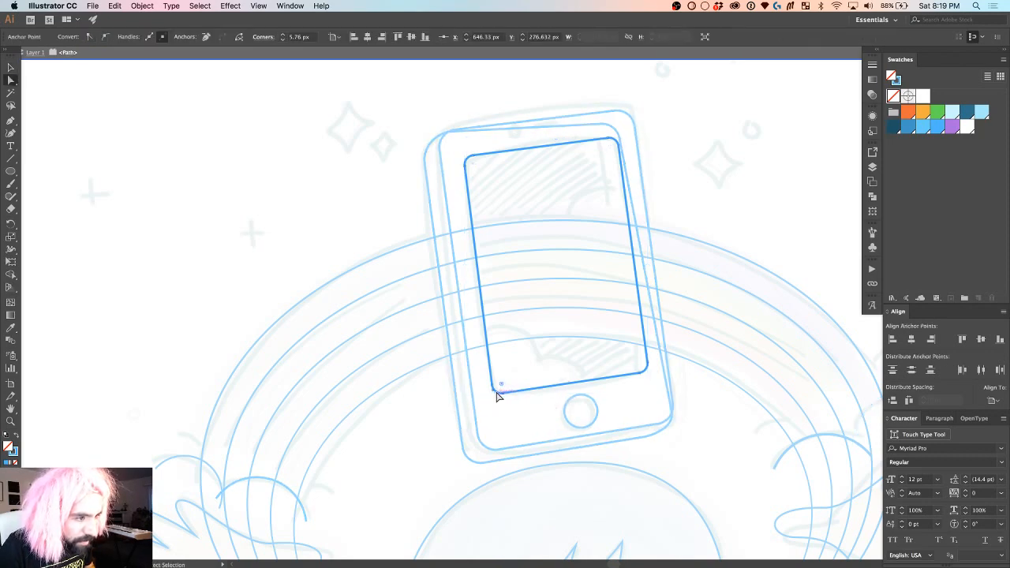
{"action": "left_click", "coordinate": [645, 371], "text": "shift"}
{"action": "left_click_drag", "start_coordinate": [650, 365], "coordinate": [650, 367]}
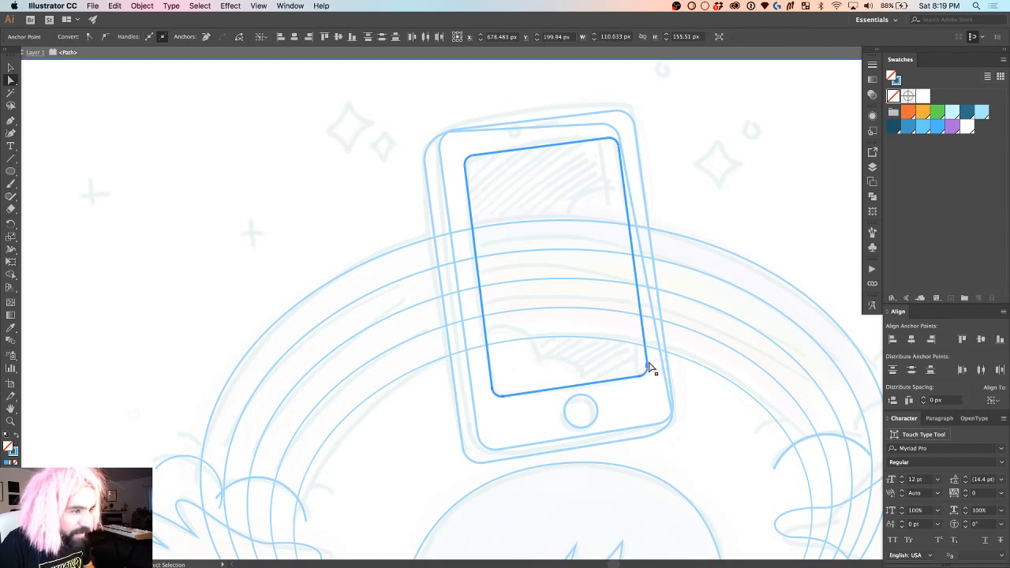
{"action": "key", "text": "Up"}
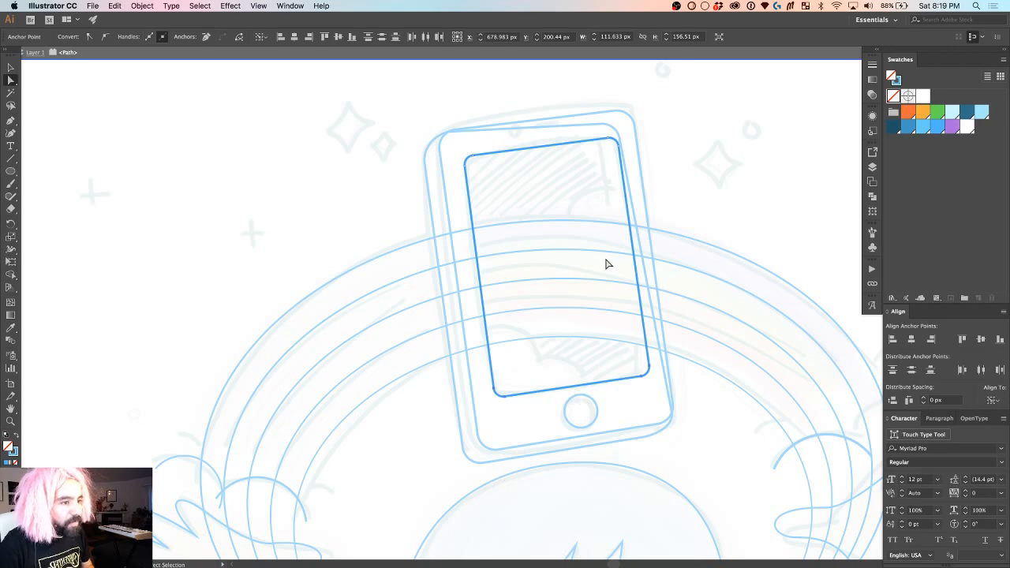
{"action": "left_click", "coordinate": [721, 107]}
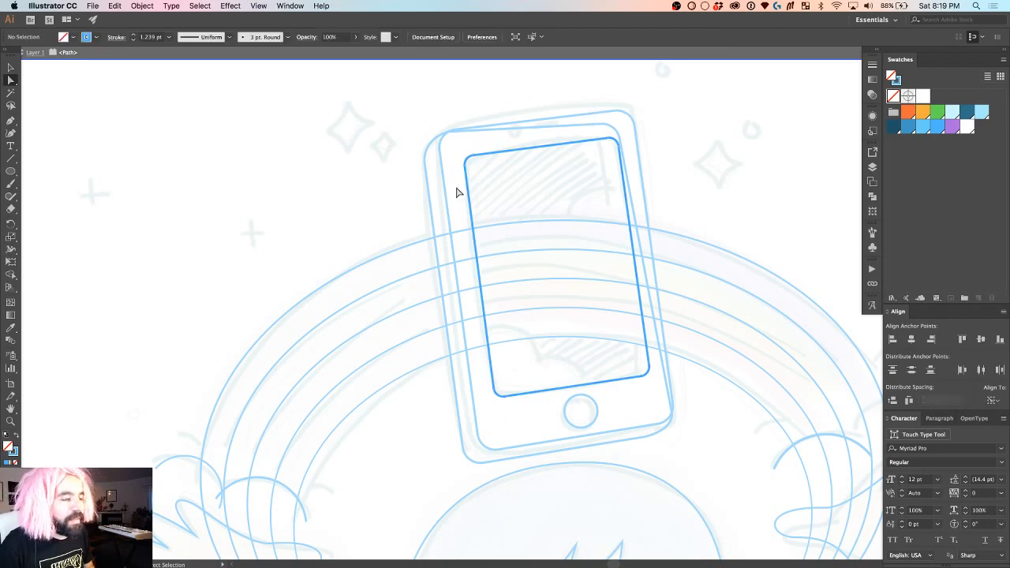
{"action": "key", "text": "v"}
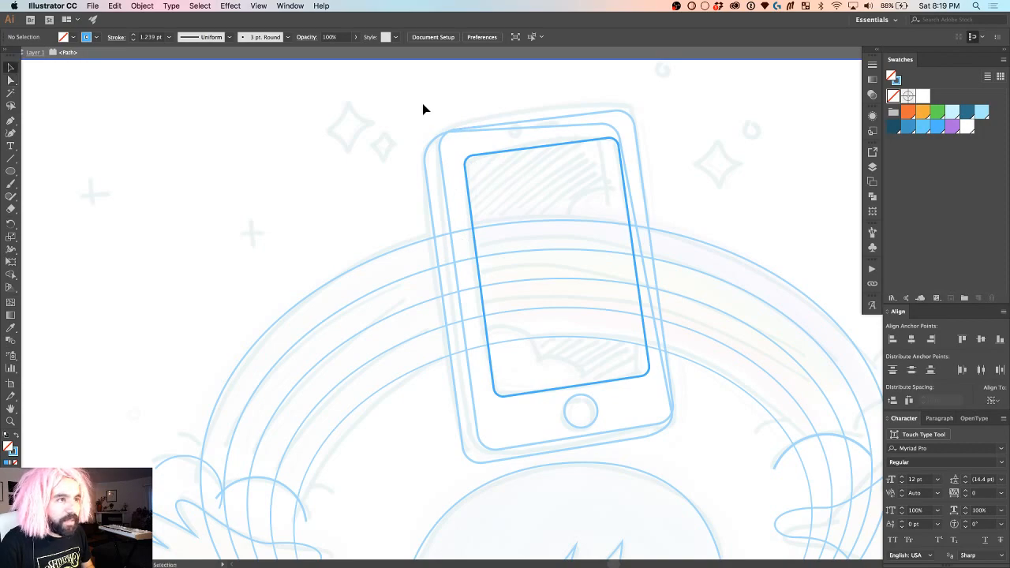
{"action": "double_click", "coordinate": [422, 104]}
Step: Draw a 6 px circle for the camera between the screen's upper edge and the phone's upper edge
{"action": "scroll", "coordinate": [459, 131], "scroll_direction": "up", "scroll_amount": 2}
{"action": "scroll", "coordinate": [459, 132], "scroll_direction": "right", "scroll_amount": 1}
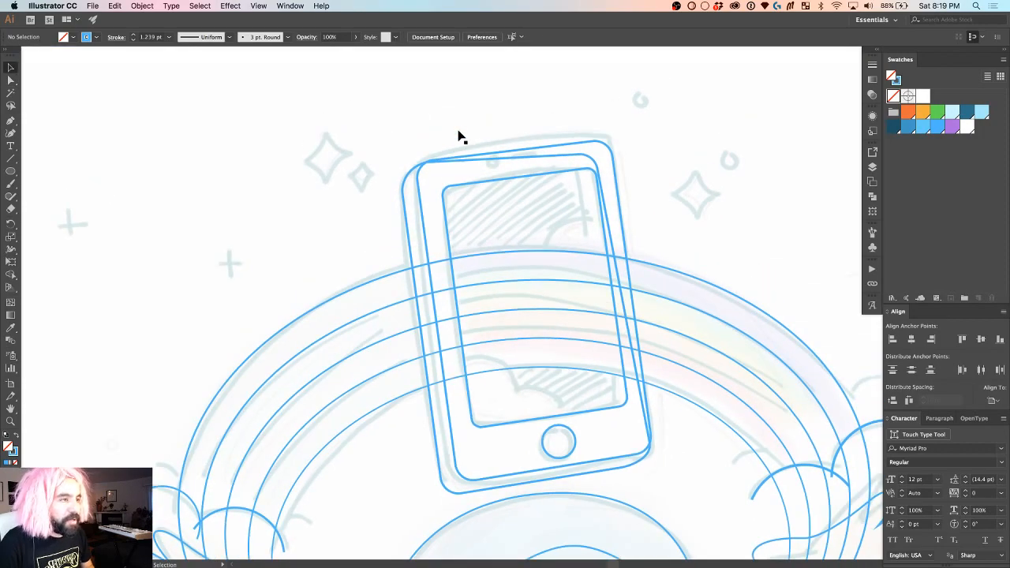
{"action": "scroll", "coordinate": [458, 136], "scroll_direction": "down", "scroll_amount": 2}
{"action": "scroll", "coordinate": [459, 135], "scroll_direction": "up", "scroll_amount": 4}
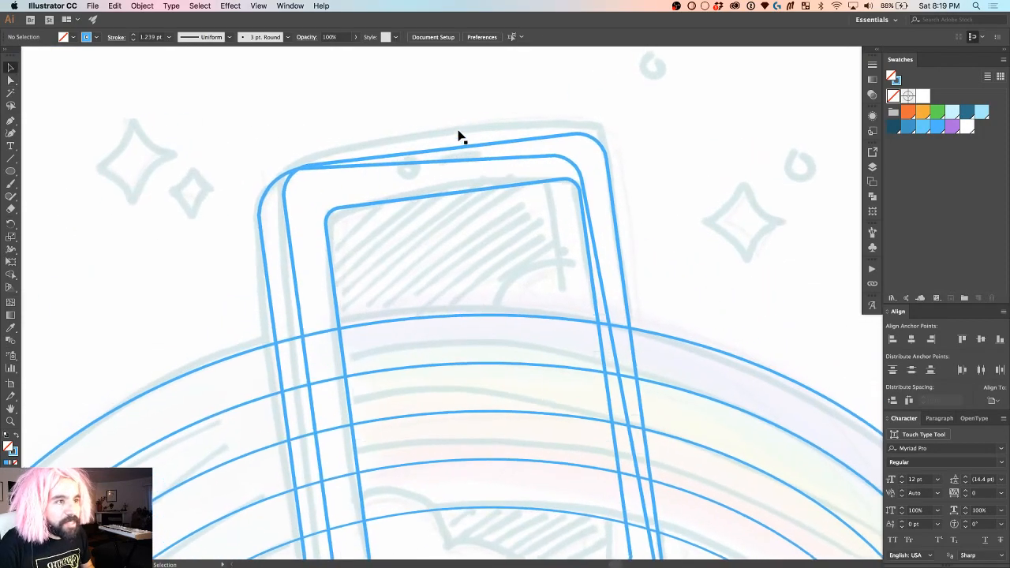
{"action": "scroll", "coordinate": [458, 136], "scroll_direction": "down", "scroll_amount": 1}
{"action": "scroll", "coordinate": [455, 136], "scroll_direction": "up", "scroll_amount": 3}
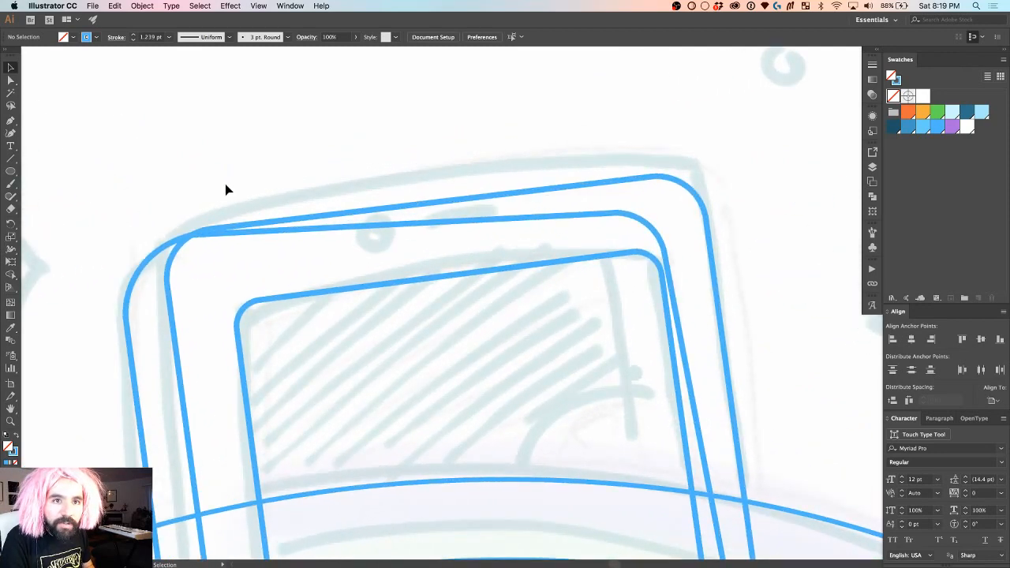
{"action": "key", "text": "p"}
{"action": "key", "text": "l"}
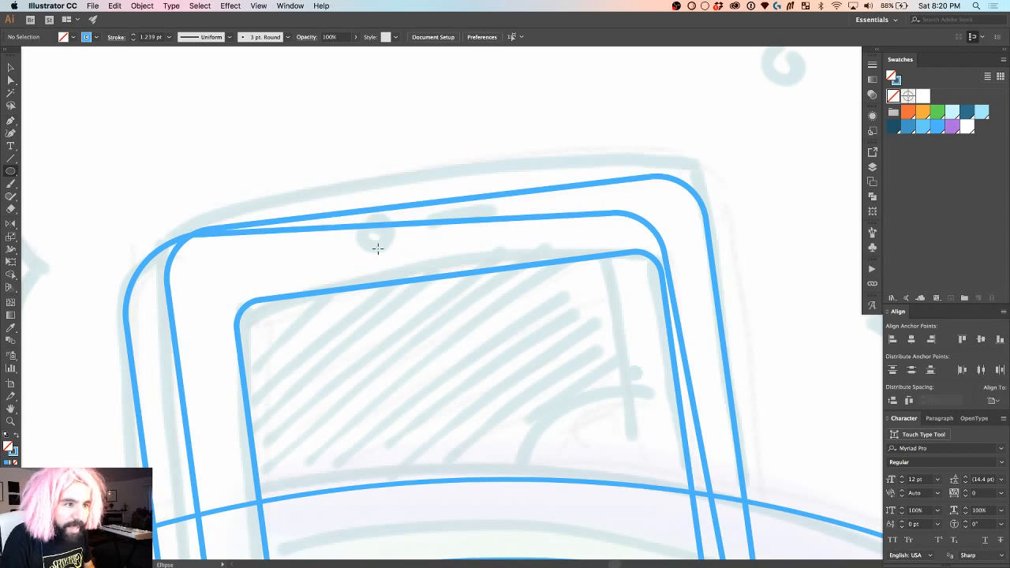
{"action": "left_click_drag", "start_coordinate": [378, 246], "coordinate": [398, 262]}
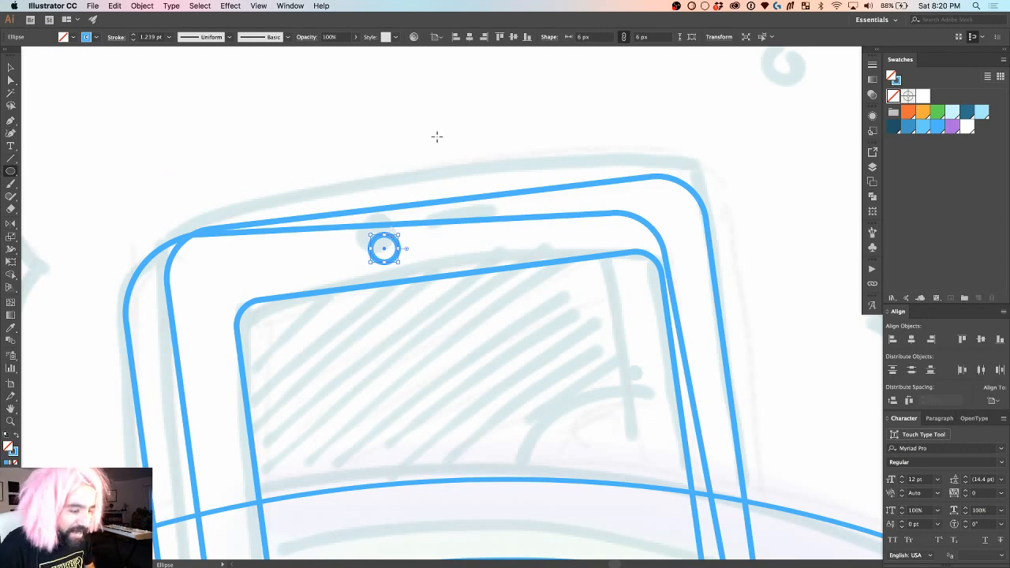
Step: Draw a 16 × 3 px speaker slot beside the camera circle with 1.5 px rounded corners, tilted to match the phone
{"action": "key", "text": "m"}
{"action": "left_click_drag", "start_coordinate": [423, 128], "coordinate": [497, 145]}
{"action": "key", "text": "a"}
{"action": "left_click_drag", "start_coordinate": [431, 136], "coordinate": [508, 228]}
Step: Nudge the speaker slot into line beside the camera circle, then select both and move them slightly up
{"action": "key", "text": "v"}
{"action": "key", "text": "Up"}
{"action": "key", "text": "Up"}
{"action": "key", "text": "Right"}
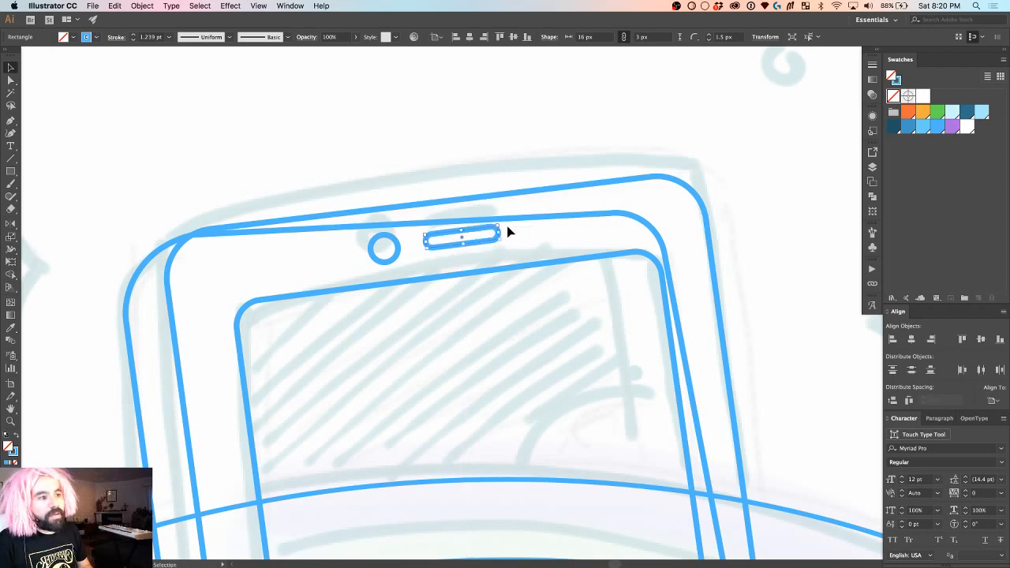
{"action": "key", "text": "Down"}
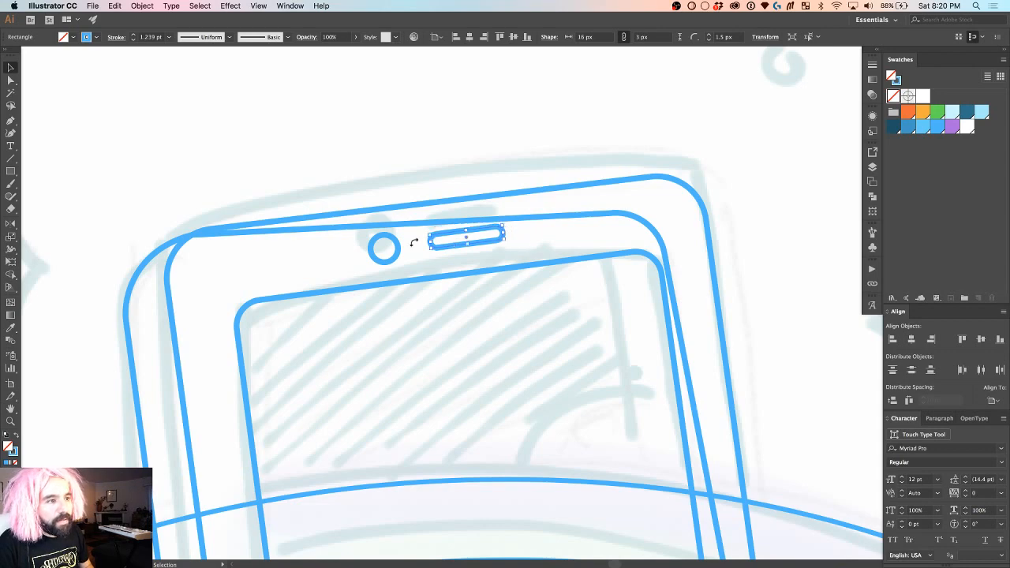
{"action": "left_click", "coordinate": [395, 263]}
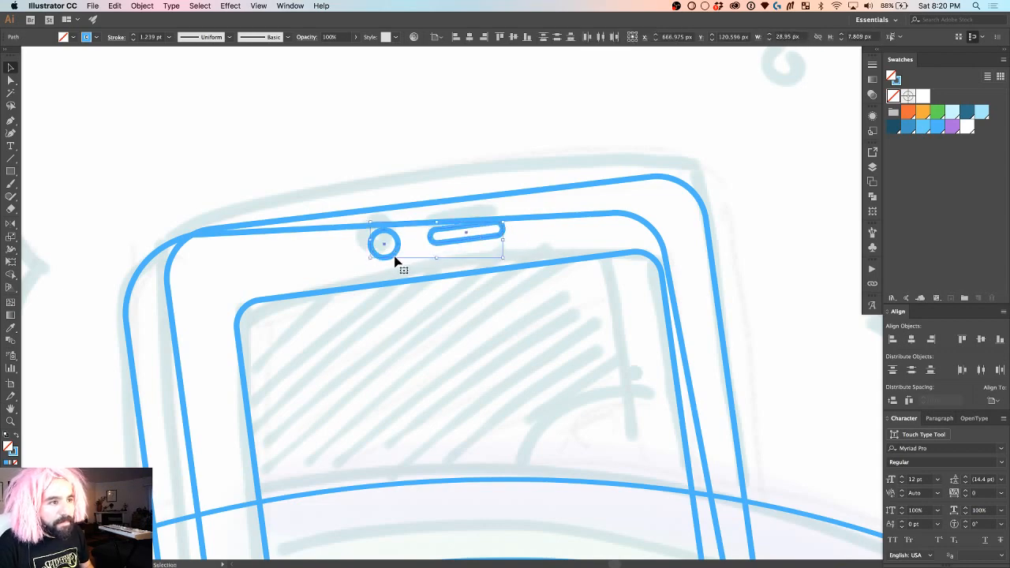
Step: Examine the phone's outlines against the sketch, both close up and within the whole illustration
{"action": "scroll", "coordinate": [416, 170], "scroll_direction": "down", "scroll_amount": 2}
{"action": "scroll", "coordinate": [416, 172], "scroll_direction": "down", "scroll_amount": 1}
{"action": "scroll", "coordinate": [415, 172], "scroll_direction": "down", "scroll_amount": 2}
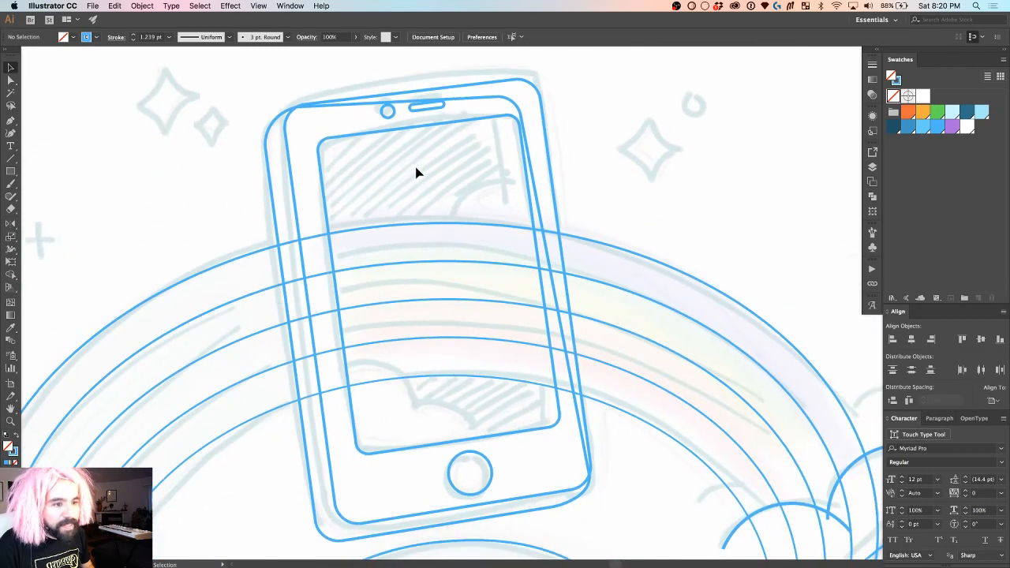
{"action": "scroll", "coordinate": [416, 172], "scroll_direction": "down", "scroll_amount": 3}
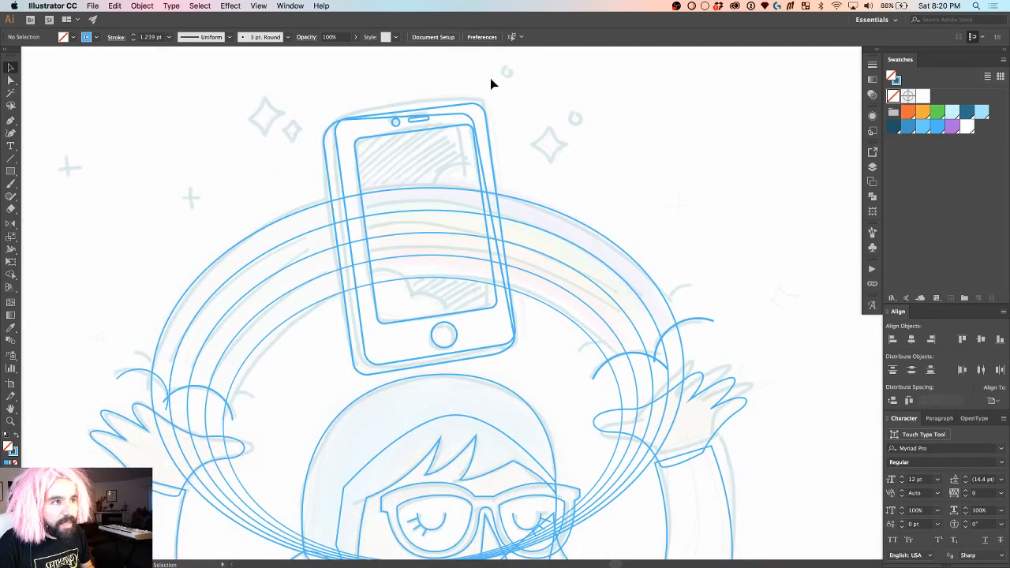
{"action": "left_click", "coordinate": [429, 109]}
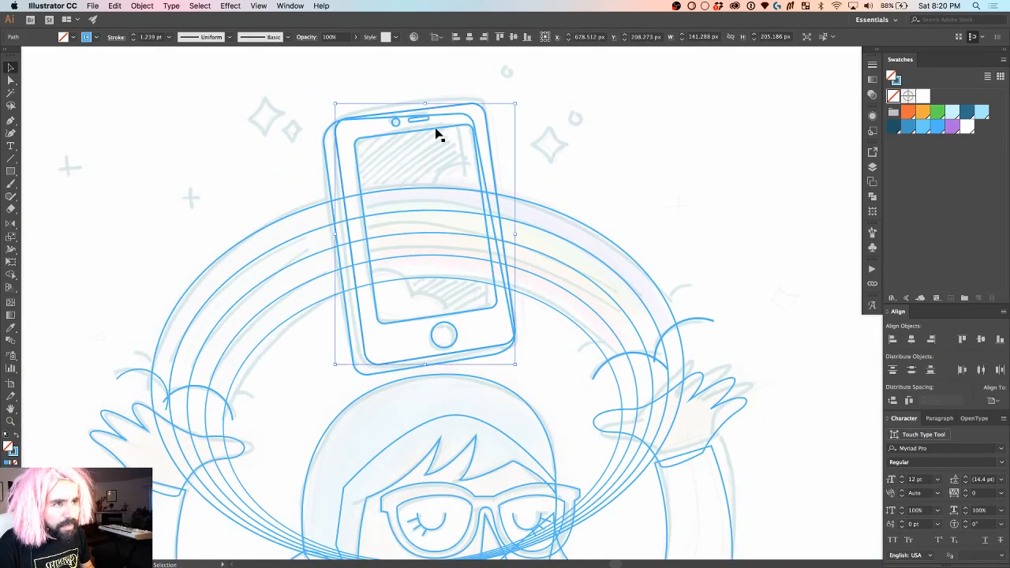
{"action": "scroll", "coordinate": [433, 134], "scroll_direction": "up", "scroll_amount": 3}
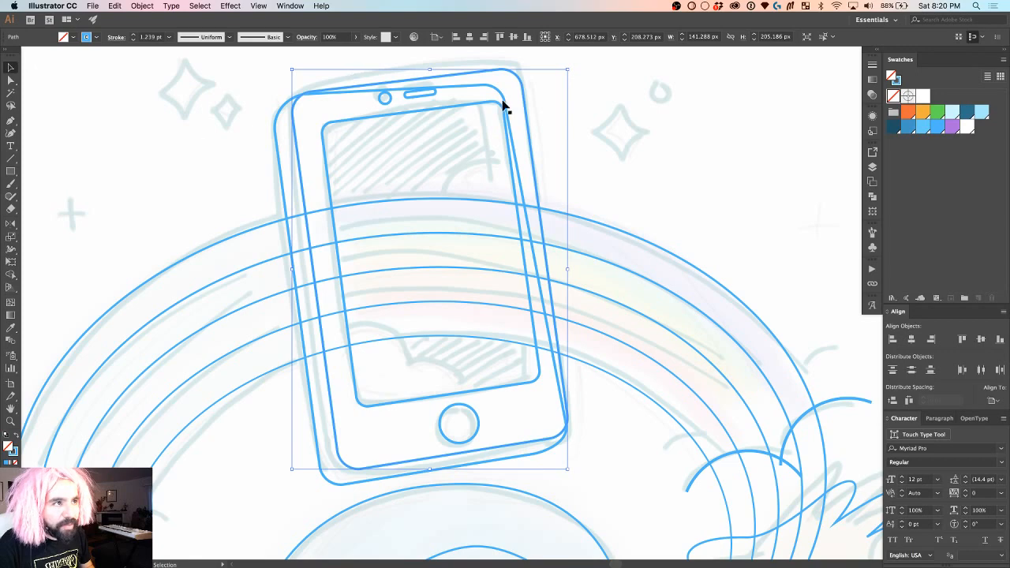
{"action": "scroll", "coordinate": [505, 105], "scroll_direction": "up", "scroll_amount": 1}
{"action": "scroll", "coordinate": [327, 153], "scroll_direction": "down", "scroll_amount": 4}
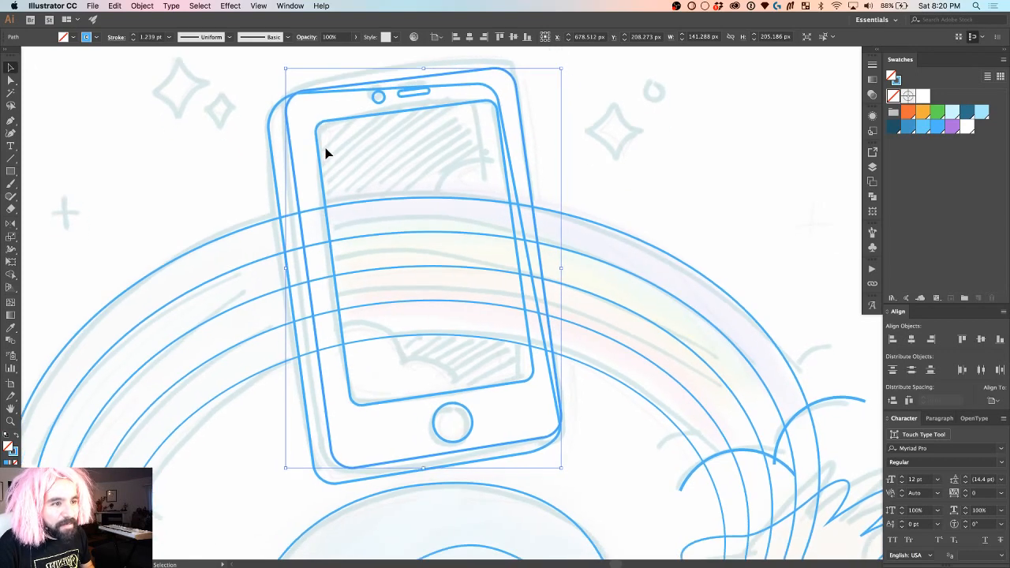
{"action": "scroll", "coordinate": [444, 350], "scroll_direction": "up", "scroll_amount": 2}
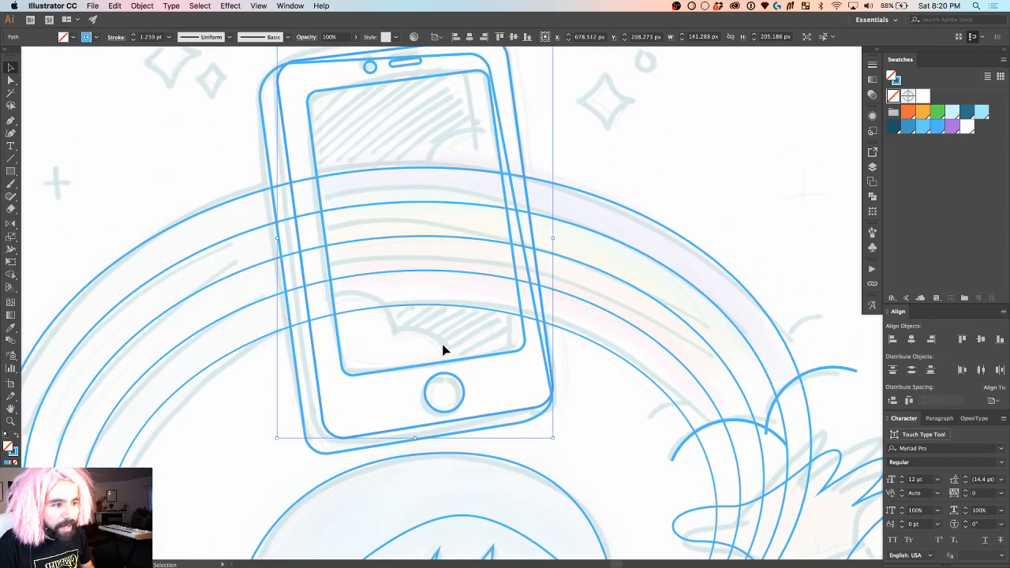
{"action": "key", "text": "super+0"}
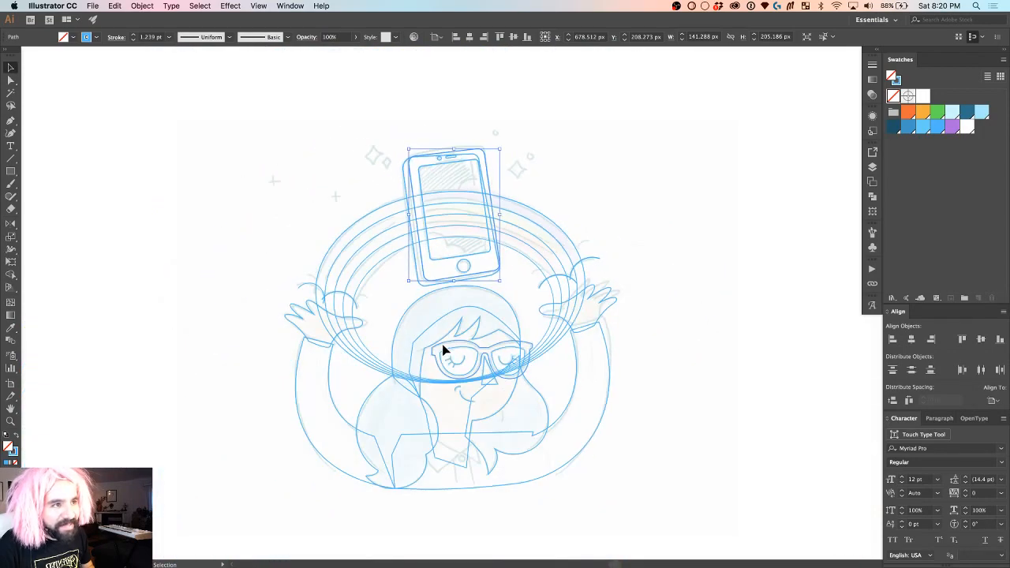
{"action": "key", "text": "super+equal"}
{"action": "scroll", "coordinate": [443, 350], "scroll_direction": "down", "scroll_amount": 2}
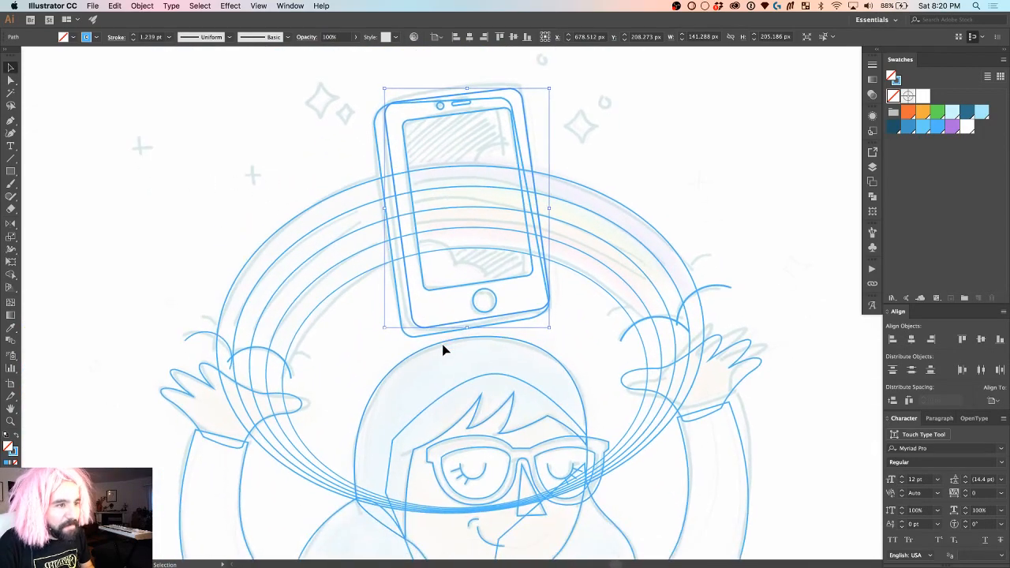
{"action": "key", "text": "super+equal"}
{"action": "scroll", "coordinate": [506, 238], "scroll_direction": "right", "scroll_amount": 3}
{"action": "scroll", "coordinate": [506, 238], "scroll_direction": "up", "scroll_amount": 1}
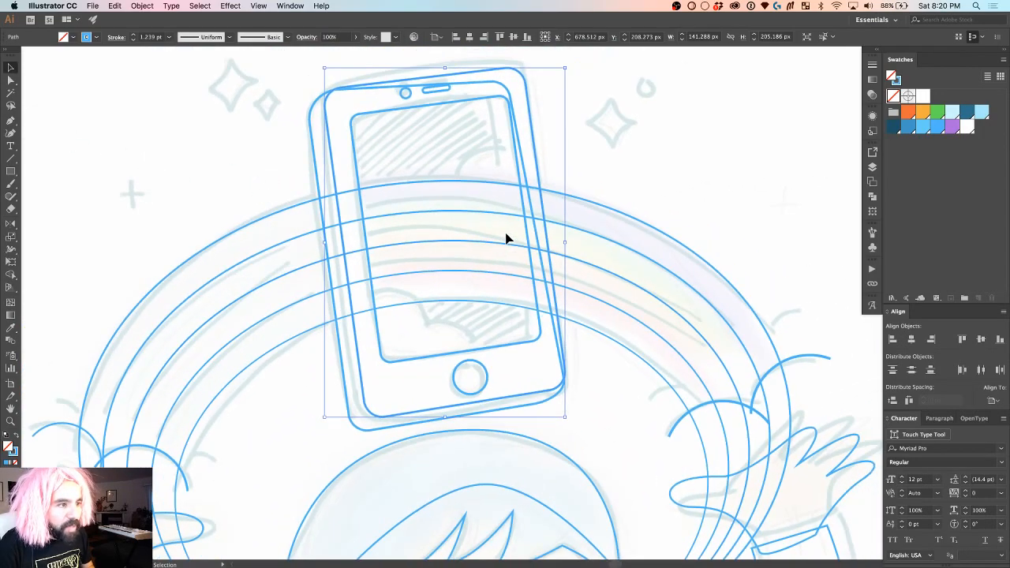
{"action": "left_click", "coordinate": [615, 83]}
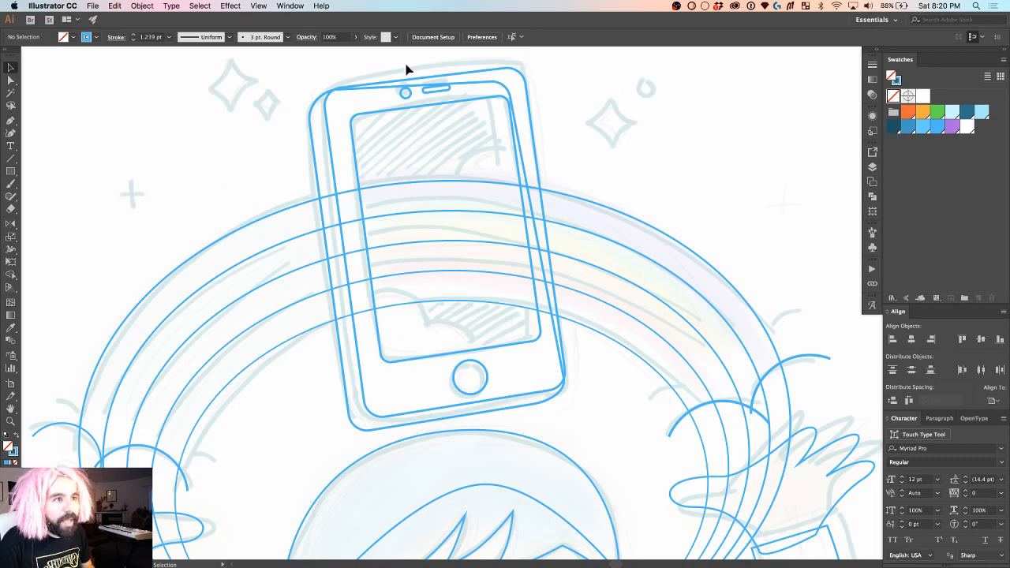
Step: Try to cut the screen outline out of the phone's larger front outline with the Pathfinder's Minus Front
{"action": "left_click", "coordinate": [365, 116]}
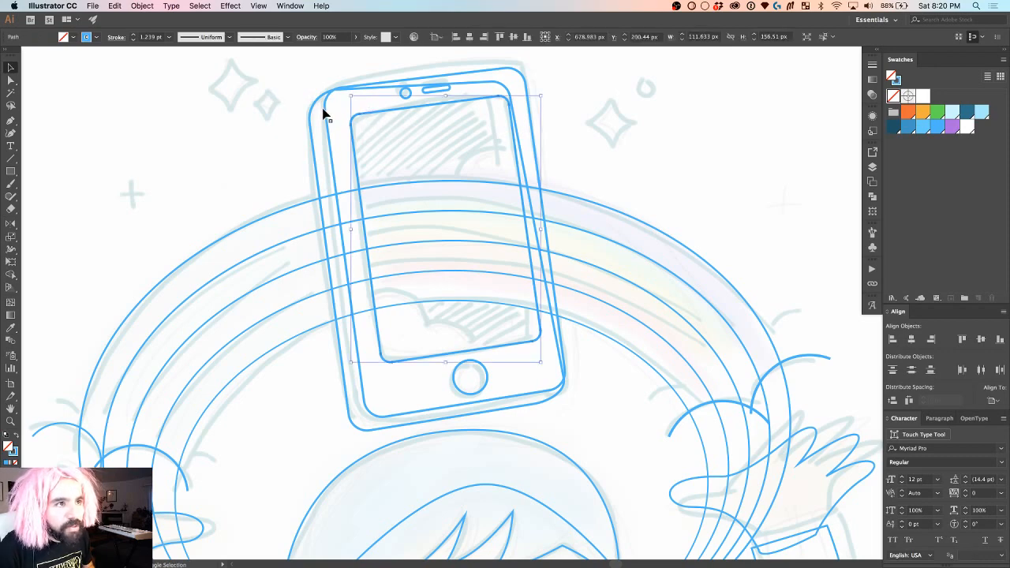
{"action": "left_click", "coordinate": [324, 110]}
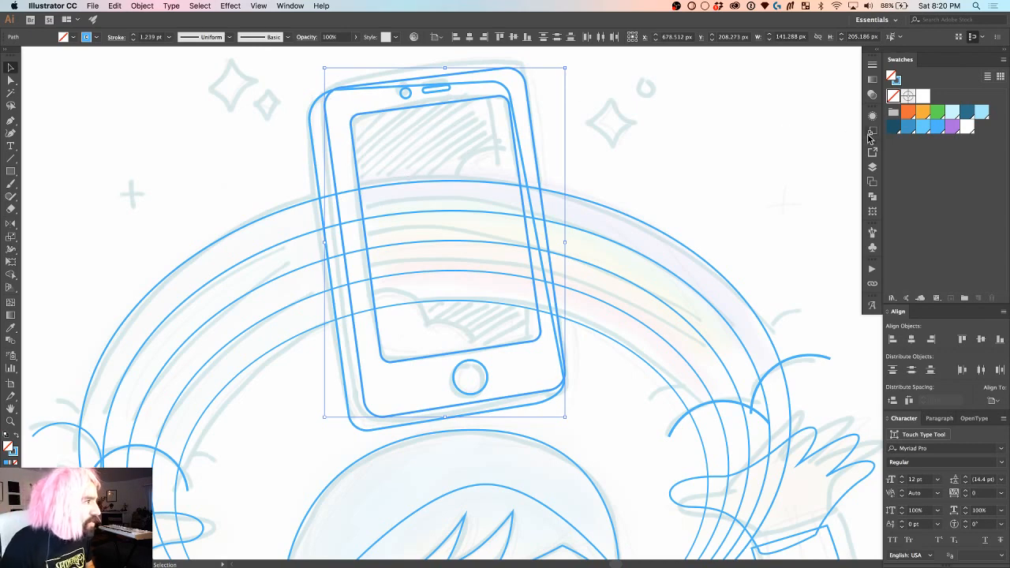
{"action": "left_click", "coordinate": [872, 197]}
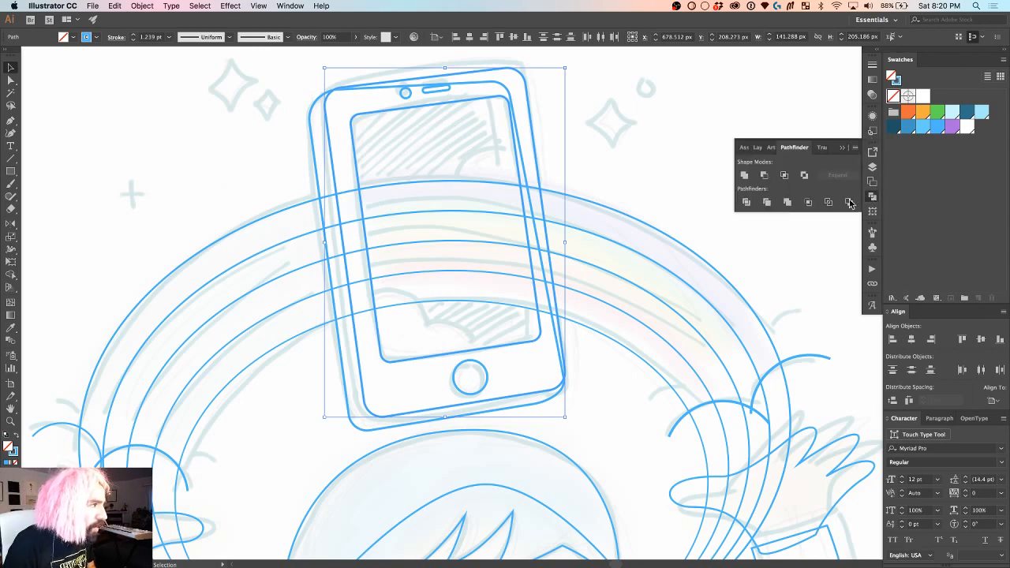
{"action": "left_click", "coordinate": [768, 179]}
{"action": "left_click", "coordinate": [601, 310]}
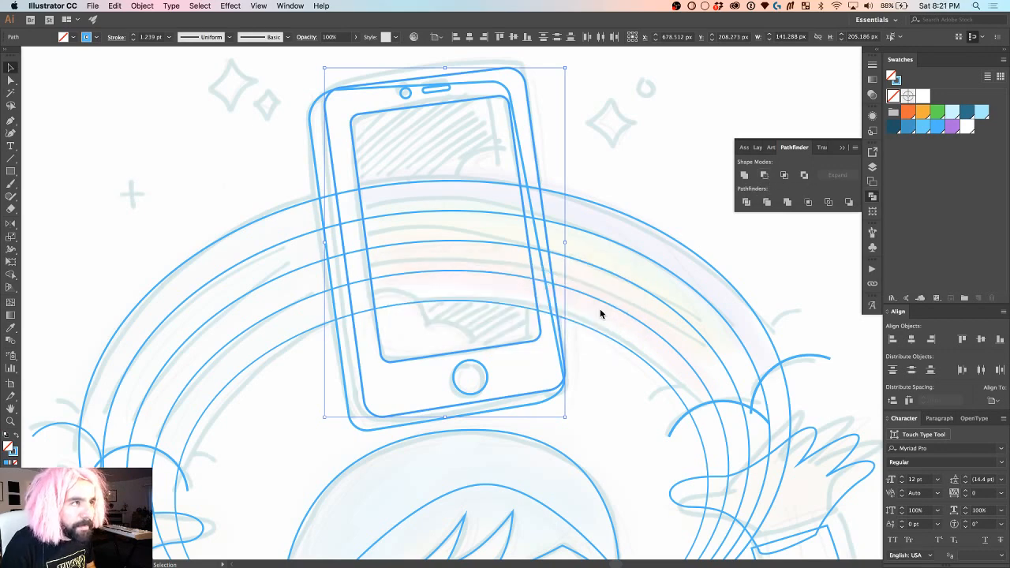
{"action": "left_click", "coordinate": [597, 140]}
Step: Reselect the screen outline and the phone's front outline and retry the Minus Front subtraction twice
{"action": "left_click", "coordinate": [508, 102]}
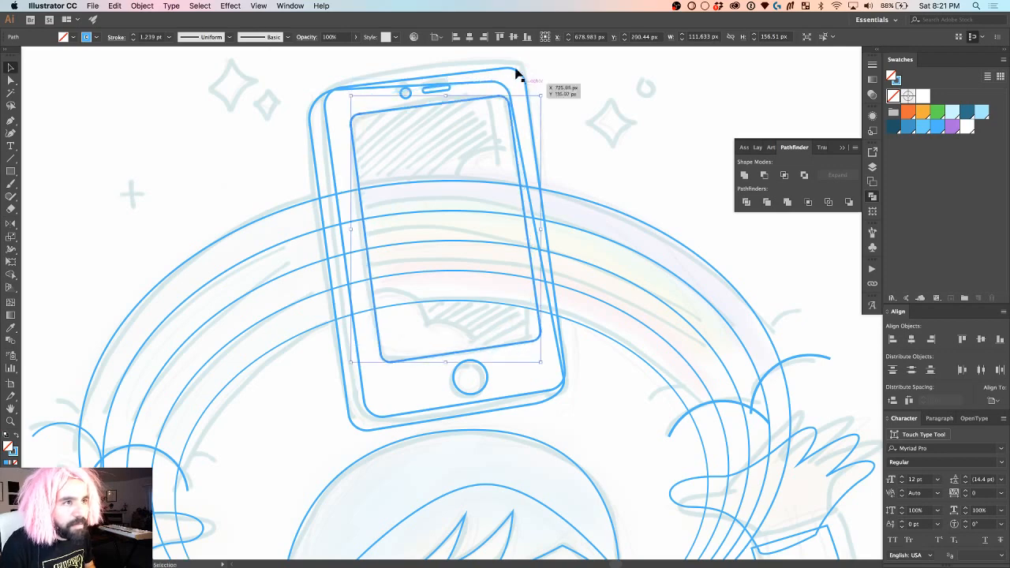
{"action": "left_click", "coordinate": [508, 74], "text": "shift"}
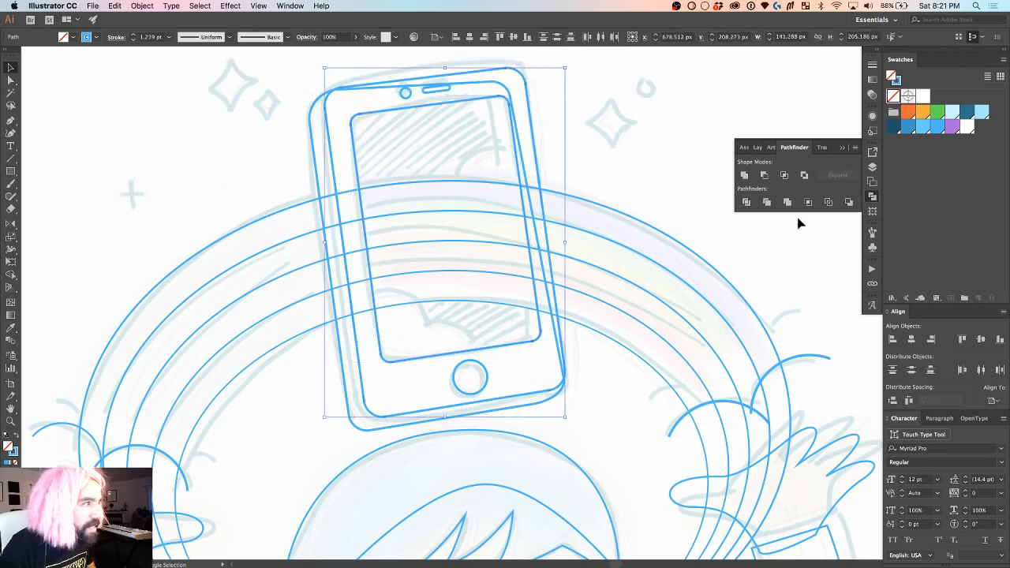
{"action": "left_click", "coordinate": [764, 175]}
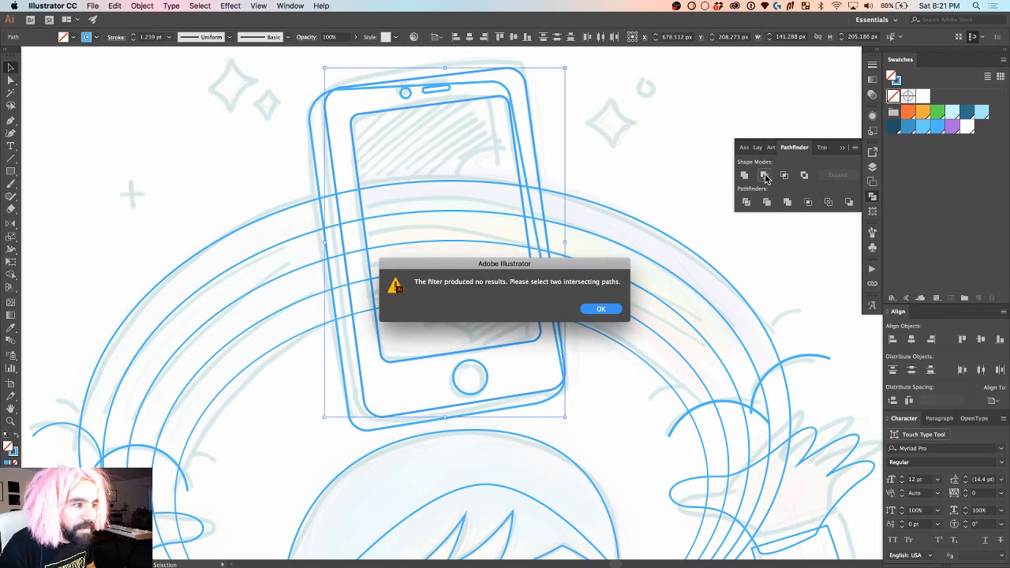
{"action": "left_click", "coordinate": [614, 310]}
{"action": "left_click", "coordinate": [600, 146]}
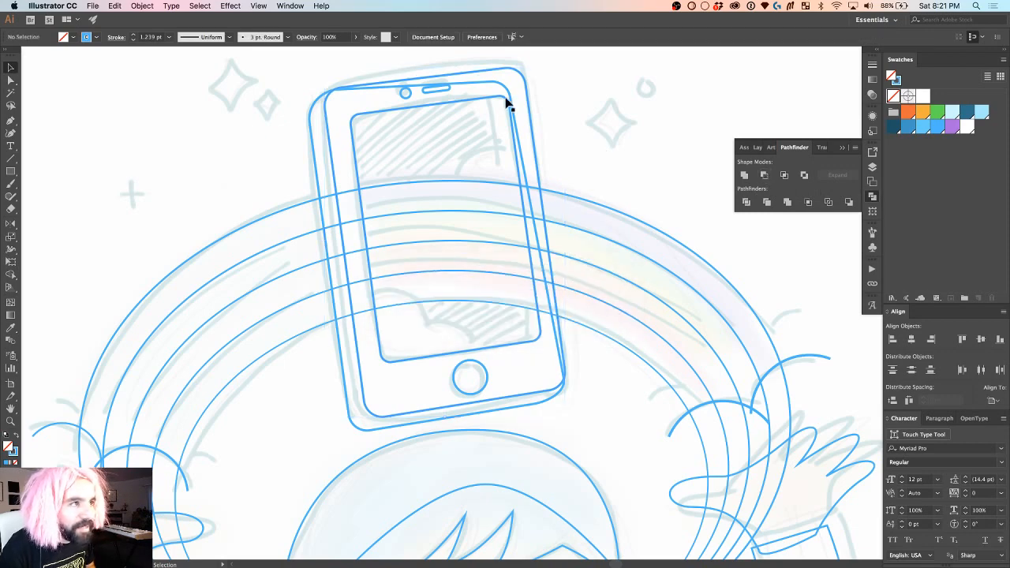
{"action": "left_click", "coordinate": [493, 98]}
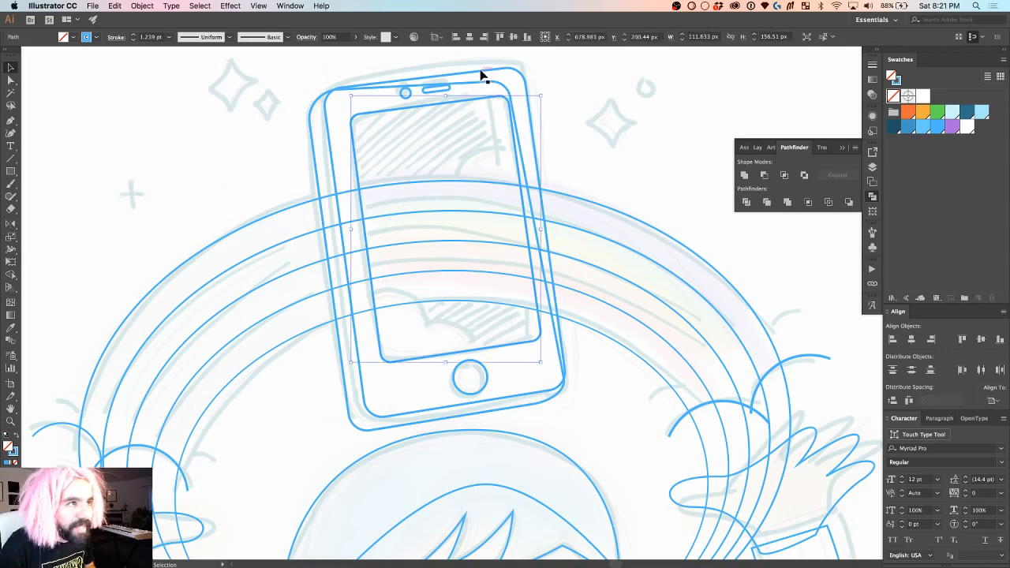
{"action": "left_click", "coordinate": [479, 71], "text": "shift"}
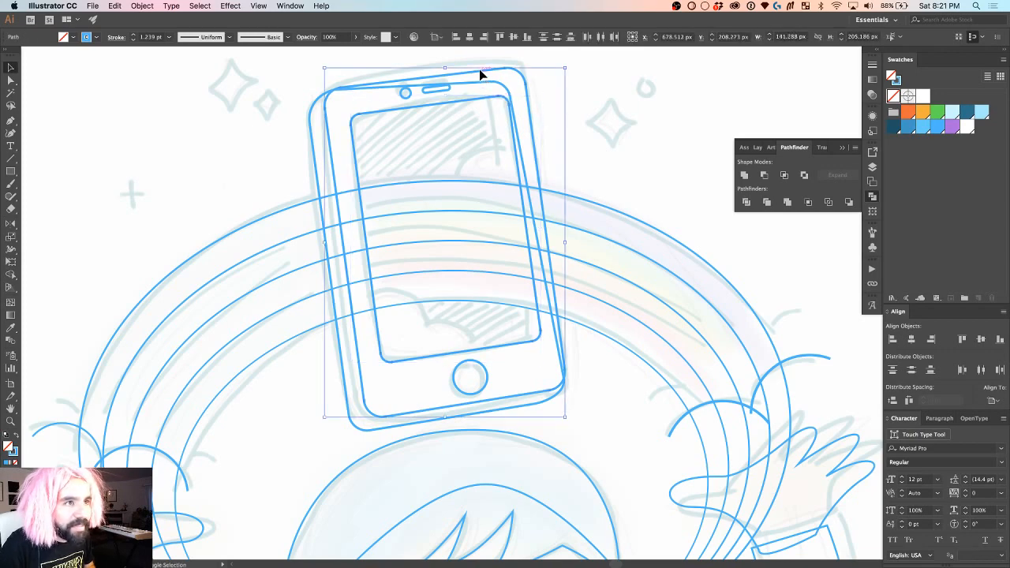
{"action": "left_click", "coordinate": [764, 178]}
{"action": "left_click", "coordinate": [606, 306]}
{"action": "left_click", "coordinate": [595, 138]}
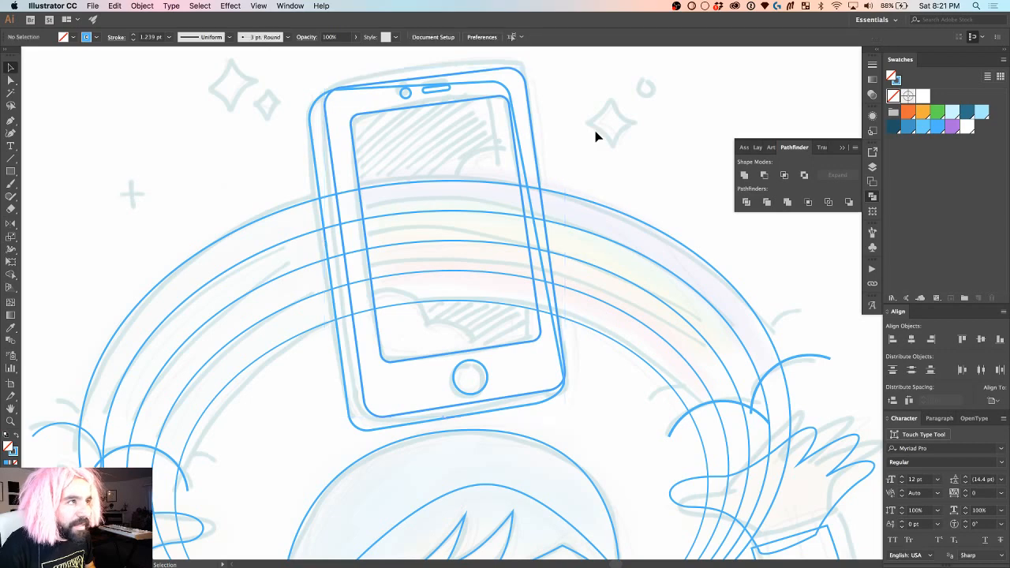
Step: Try to expand both the fill and stroke of the phone's front outline
{"action": "left_click", "coordinate": [499, 77]}
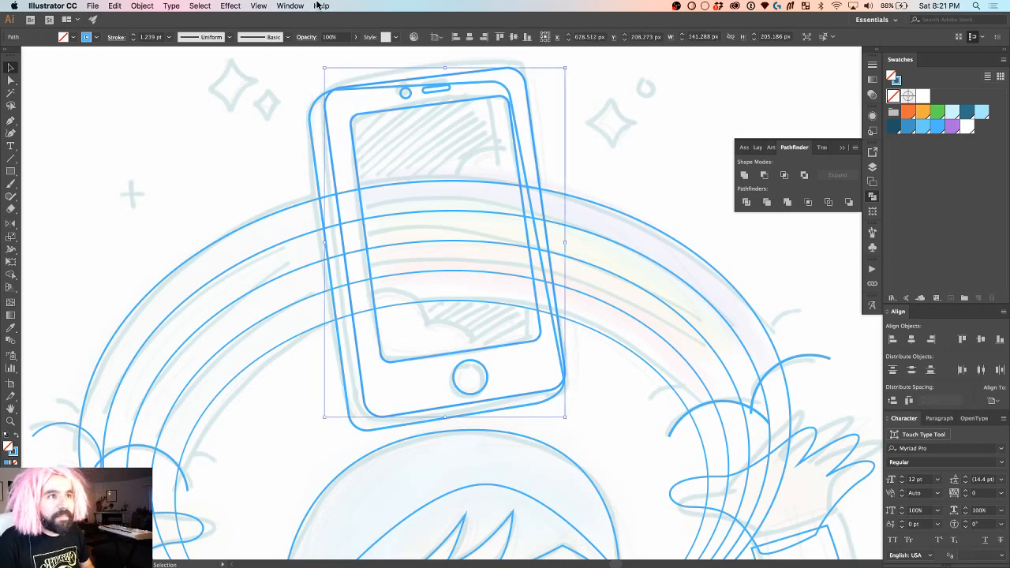
{"action": "left_click", "coordinate": [319, 6]}
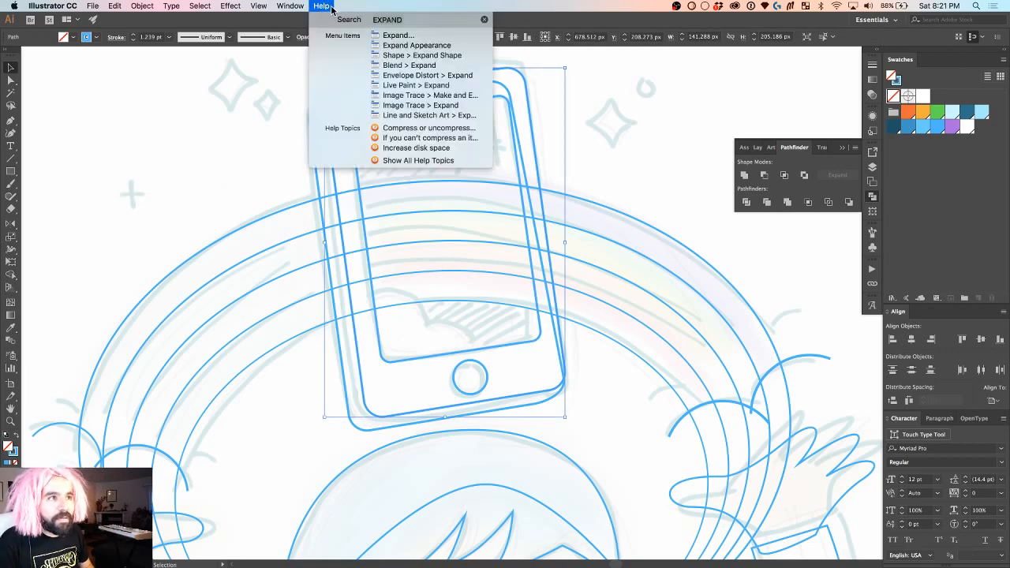
{"action": "left_click", "coordinate": [409, 37]}
{"action": "left_click", "coordinate": [535, 356]}
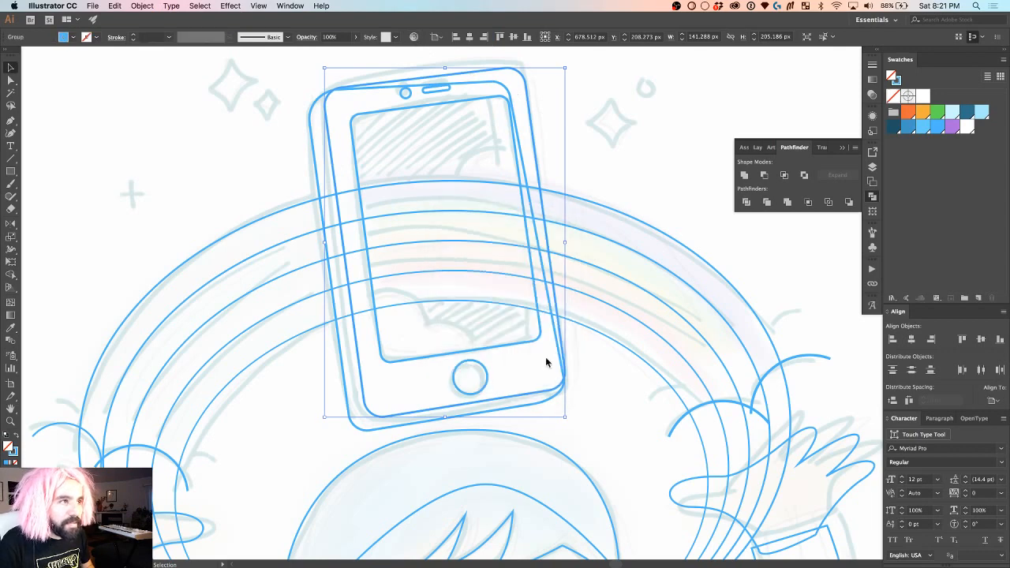
{"action": "key", "text": "a"}
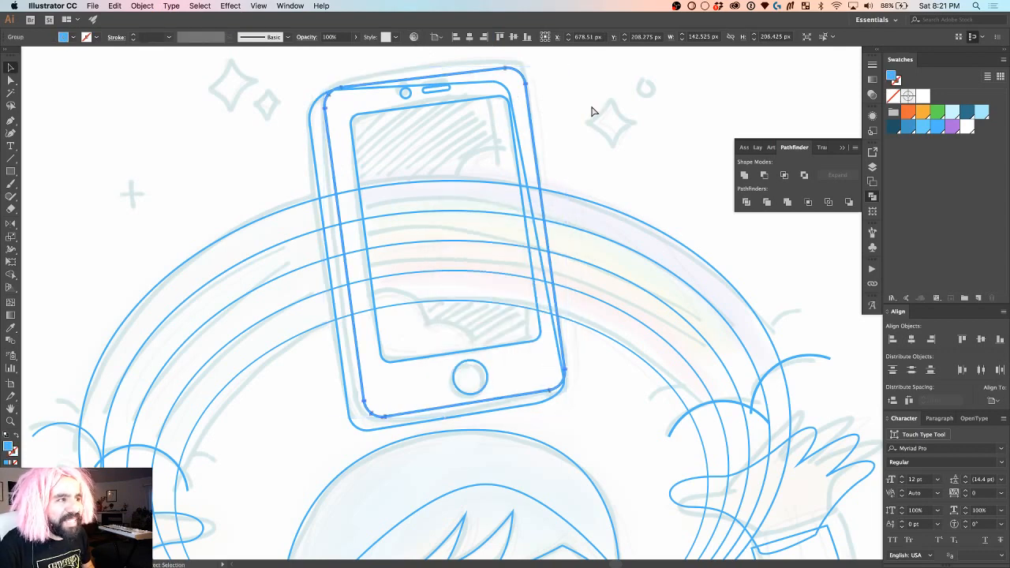
{"action": "key", "text": "v"}
{"action": "left_click", "coordinate": [631, 250]}
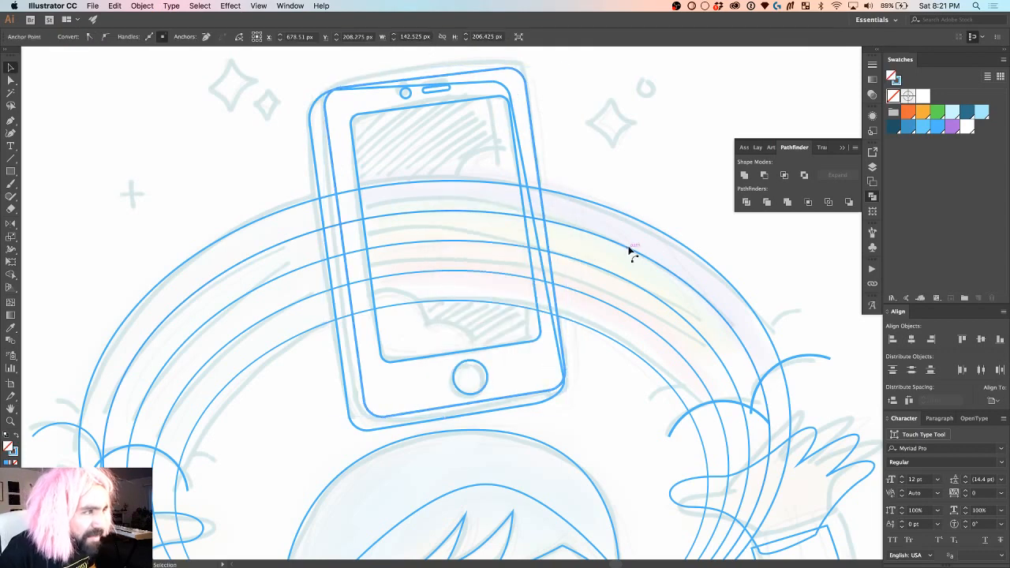
{"action": "left_click", "coordinate": [631, 252]}
{"action": "left_click", "coordinate": [624, 223]}
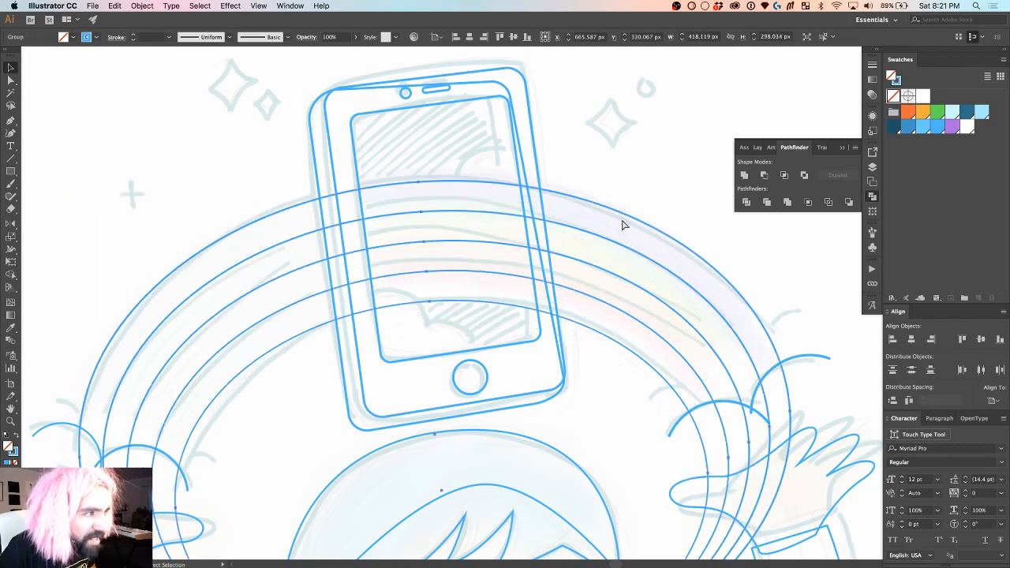
Step: Expand the phone's front outline with only the Fill option enabled and Stroke turned off
{"action": "key", "text": "a"}
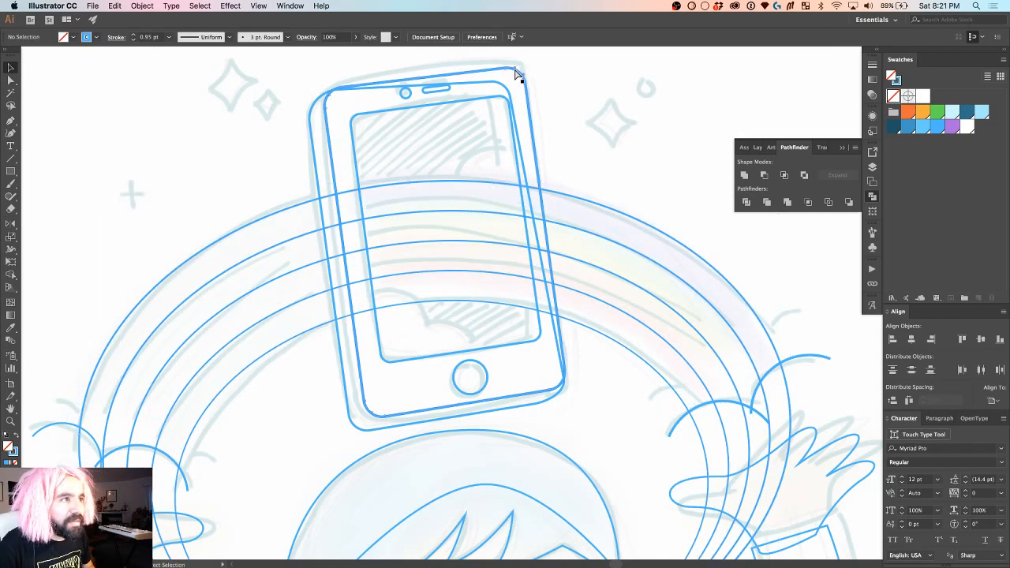
{"action": "left_click", "coordinate": [515, 72]}
{"action": "key", "text": "v"}
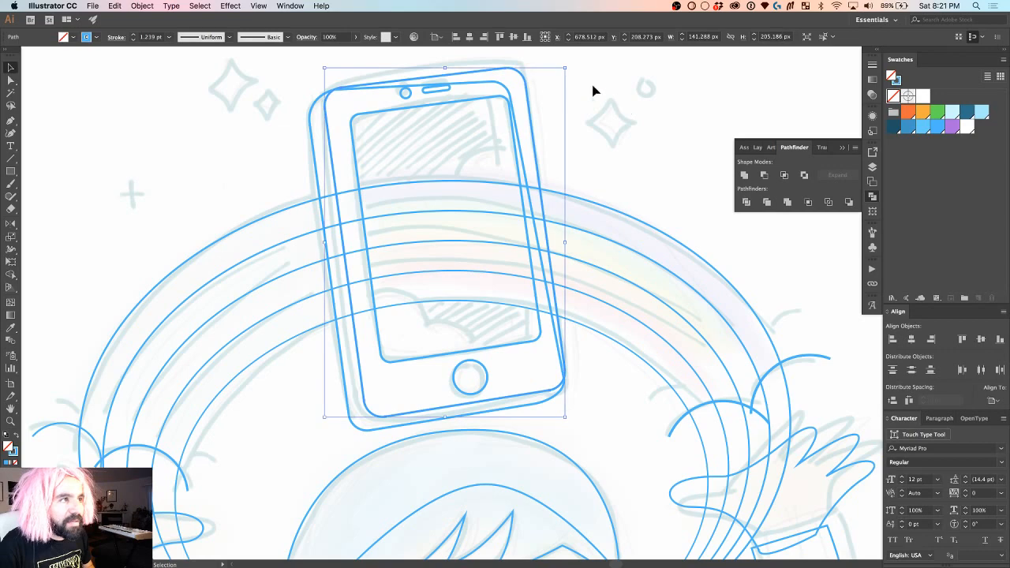
{"action": "left_click", "coordinate": [321, 6]}
{"action": "type", "text": "e"}
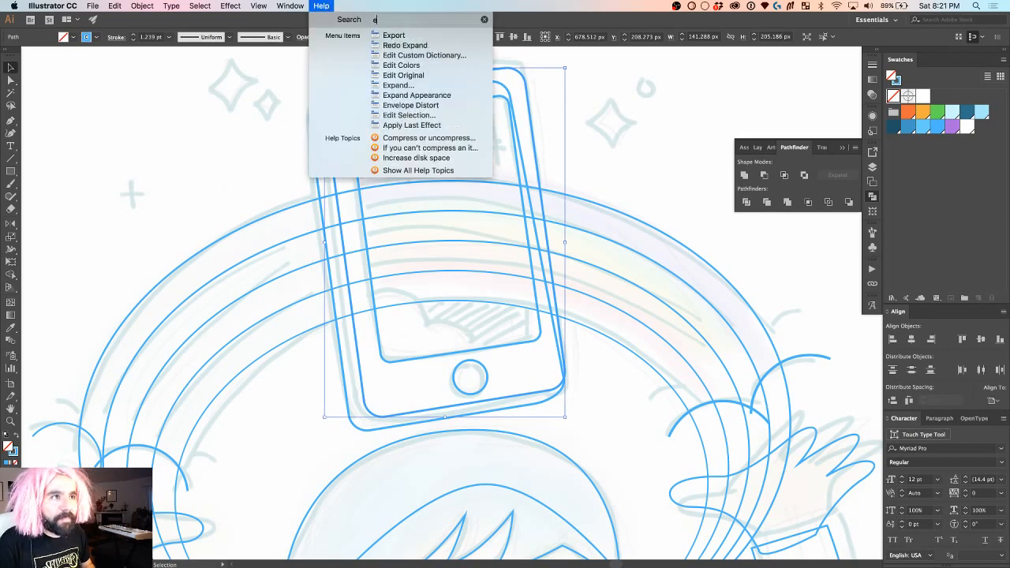
{"action": "type", "text": "x"}
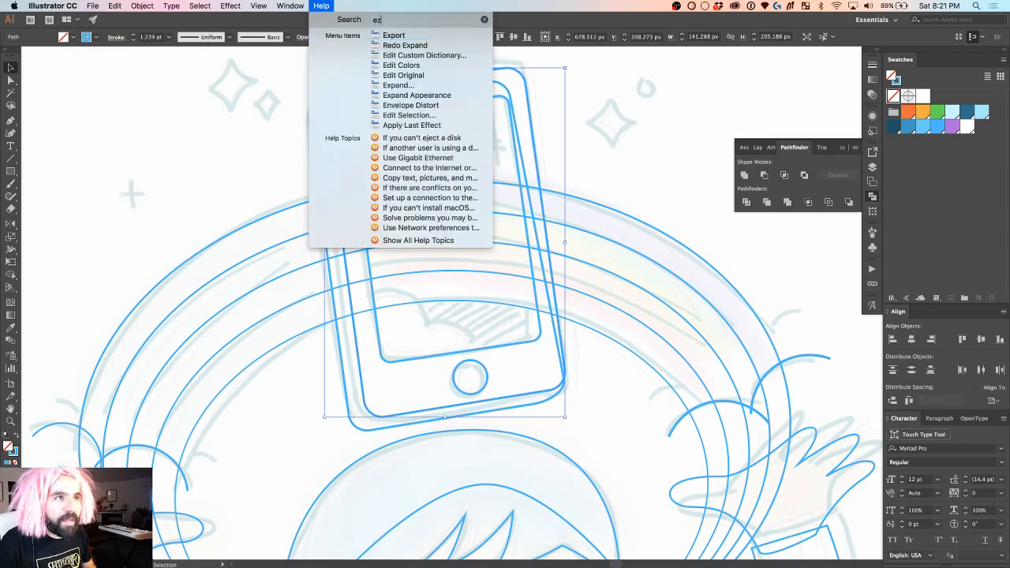
{"action": "type", "text": "pand"}
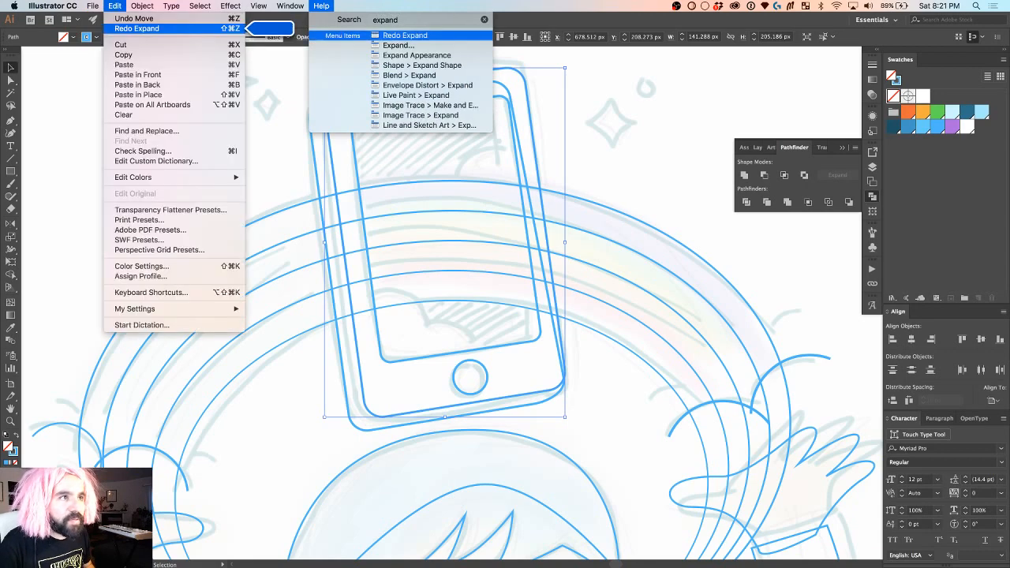
{"action": "key", "text": "Down"}
{"action": "key", "text": "Return"}
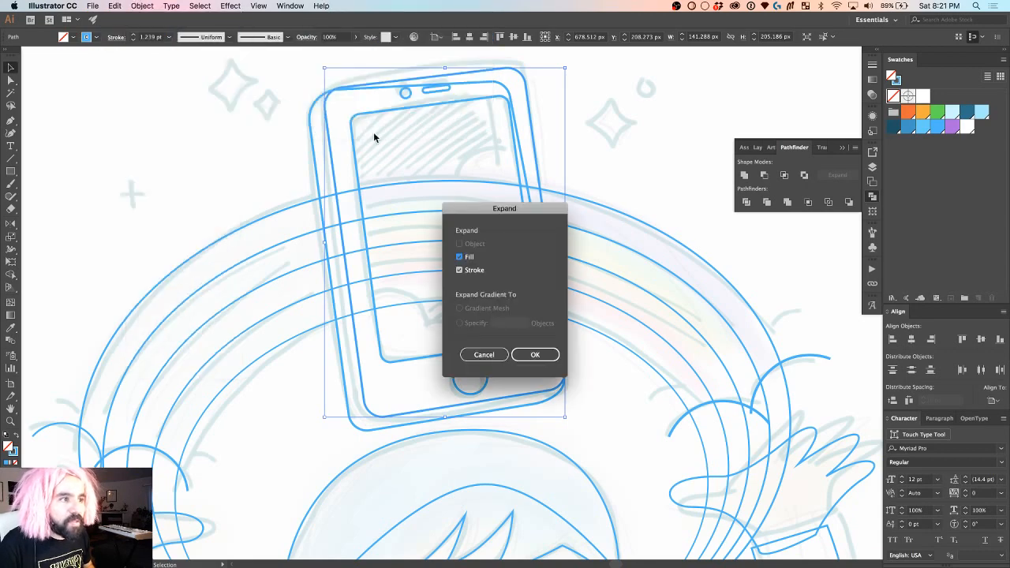
{"action": "left_click", "coordinate": [476, 269]}
{"action": "left_click", "coordinate": [544, 355]}
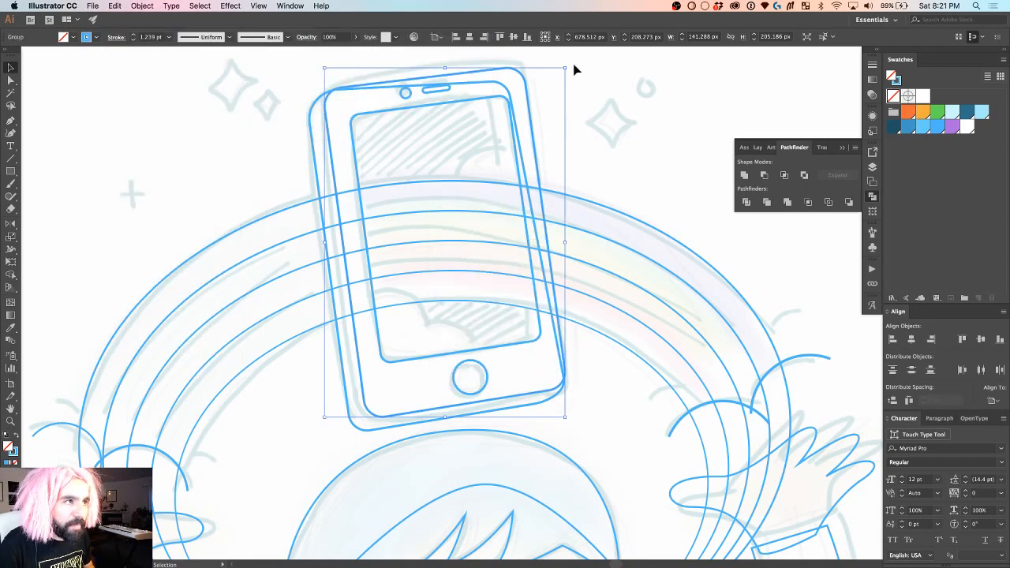
Step: Try to cut the screen outline out of the phone's front outline with Minus Front, then clear the selection
{"action": "left_click", "coordinate": [763, 175]}
{"action": "left_click", "coordinate": [599, 310]}
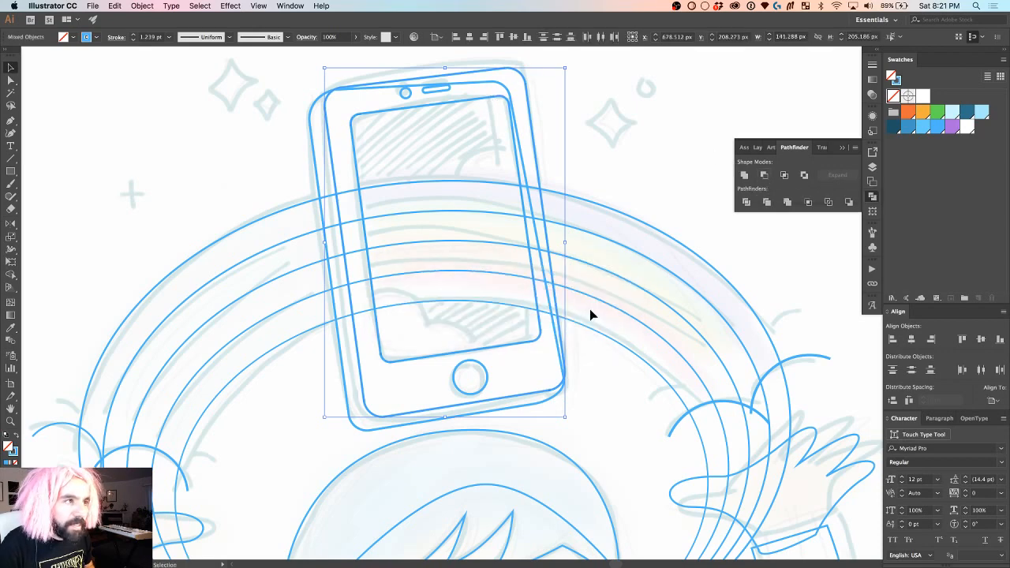
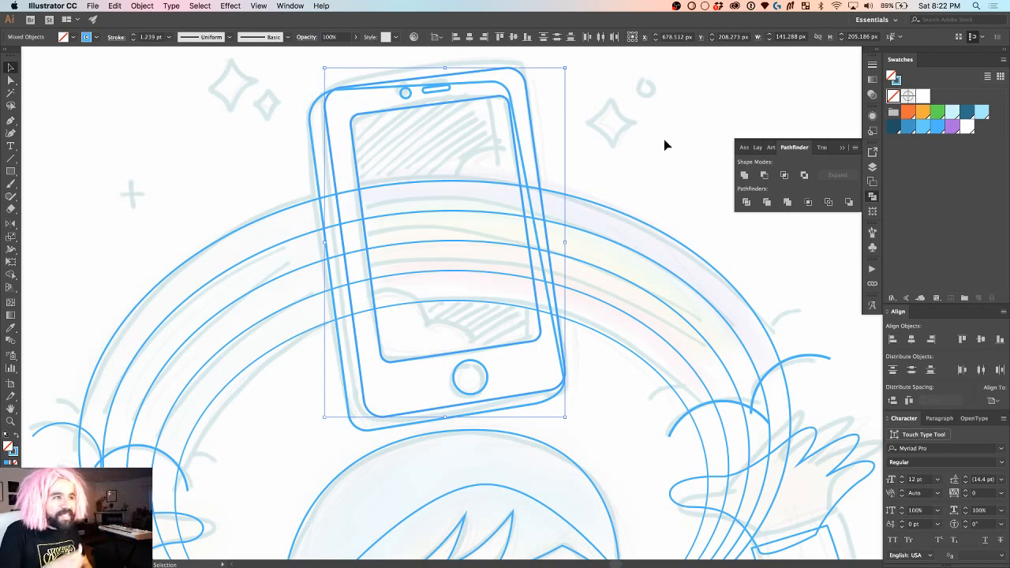
{"action": "left_click", "coordinate": [631, 154]}
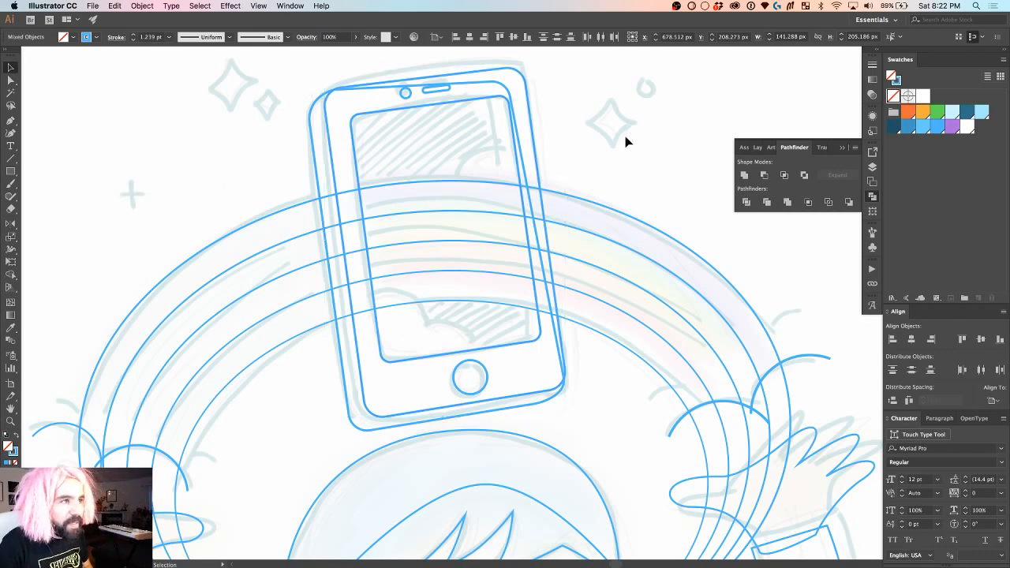
Step: Swap fill and stroke on the screen rectangle and the phone's front outline so both become solid blue shapes
{"action": "left_click", "coordinate": [497, 97]}
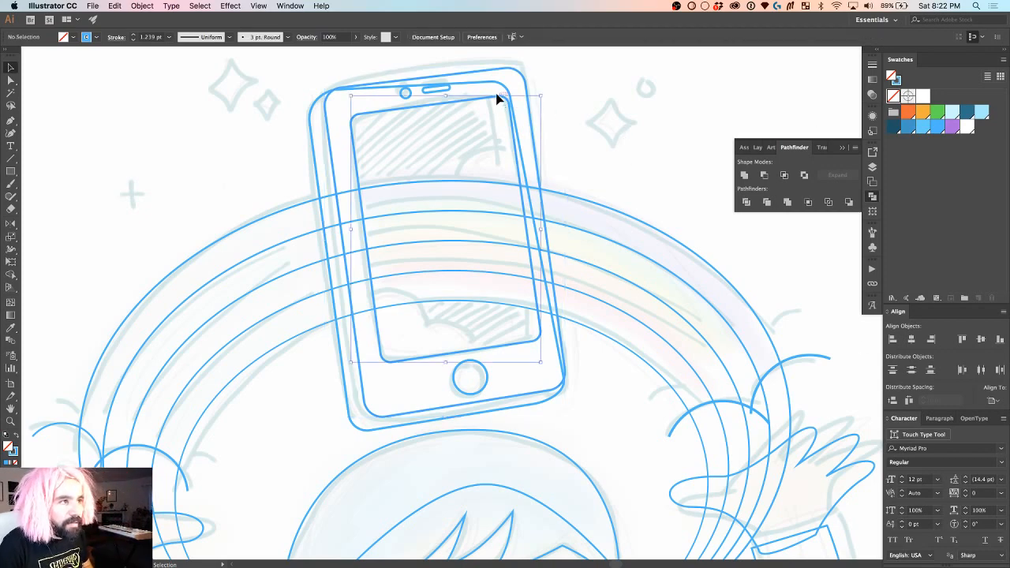
{"action": "left_click", "coordinate": [17, 439]}
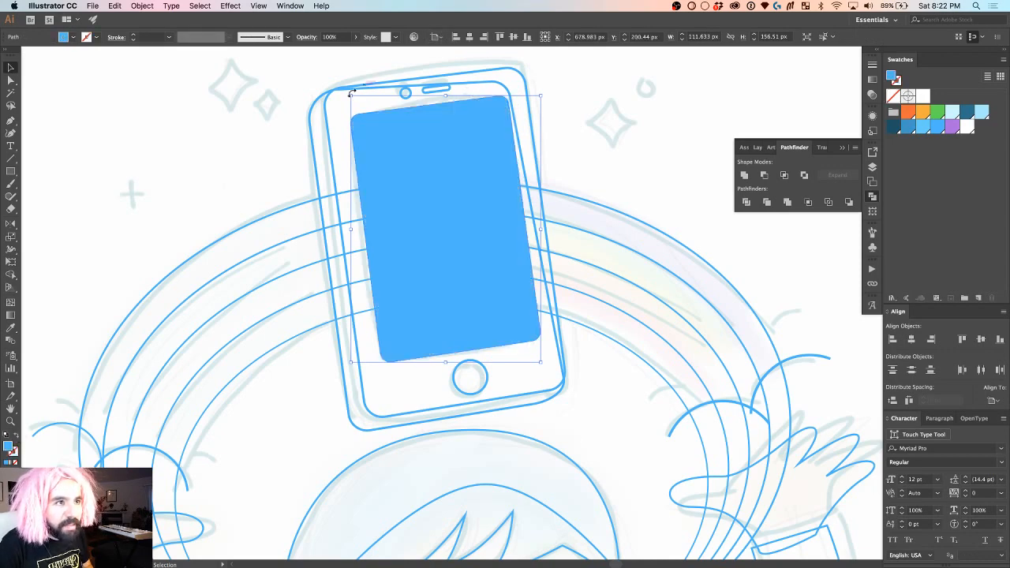
{"action": "left_click", "coordinate": [329, 110]}
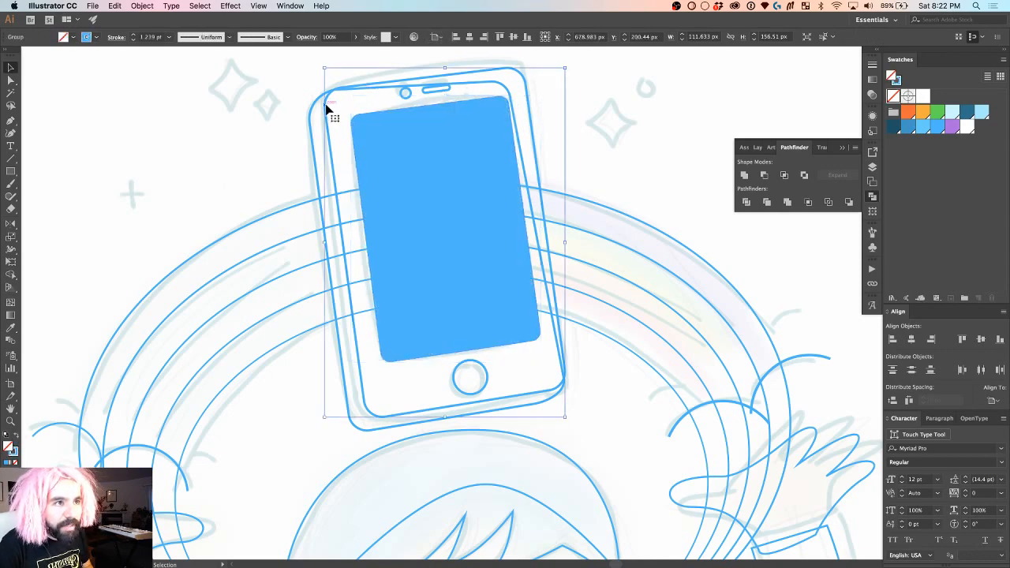
{"action": "left_click", "coordinate": [15, 439]}
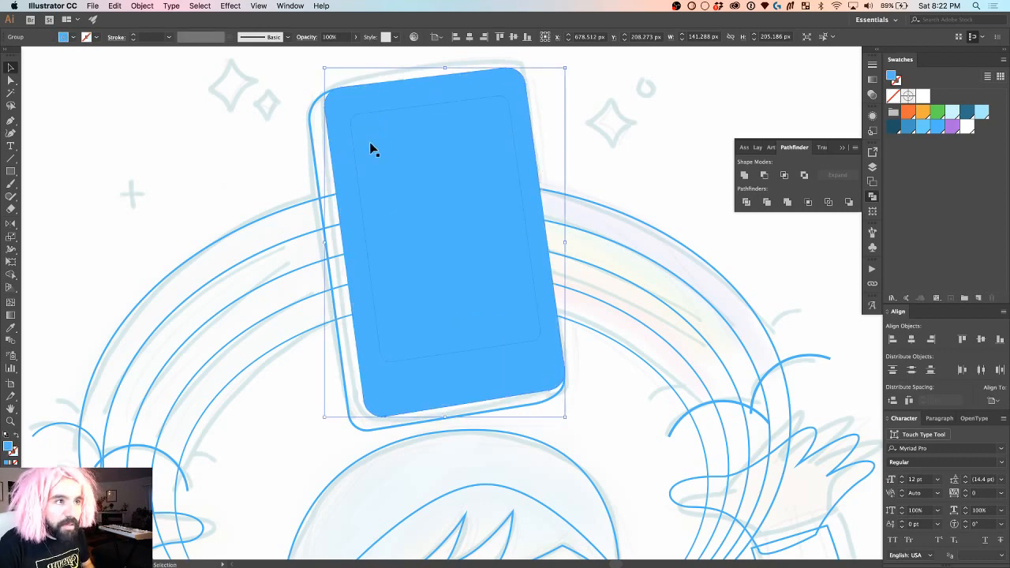
Step: Subtract the screen rectangle from the phone front with Minus Front, and swap the result's blue fill back to a stroke
{"action": "left_click", "coordinate": [398, 175]}
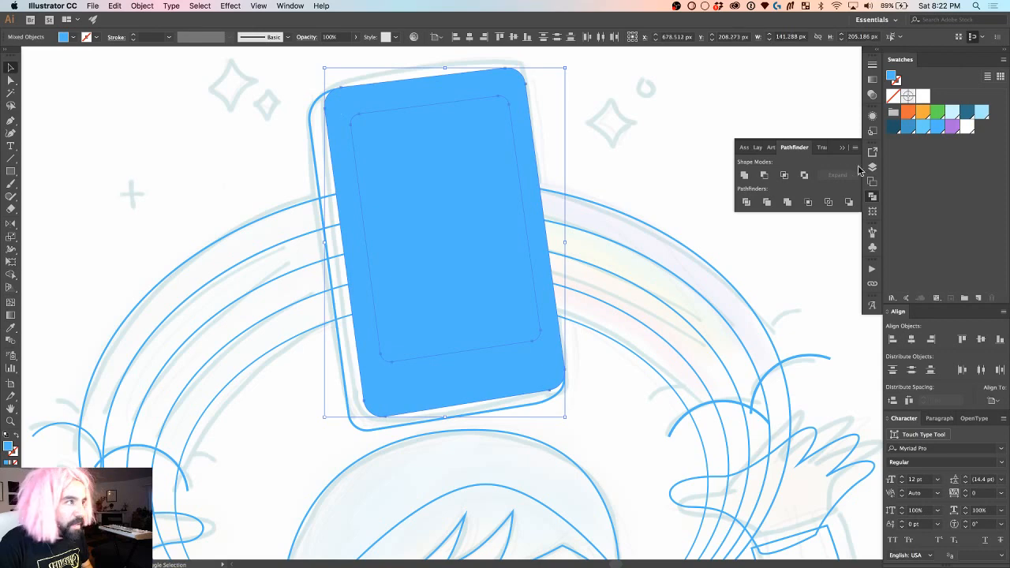
{"action": "left_click", "coordinate": [763, 176]}
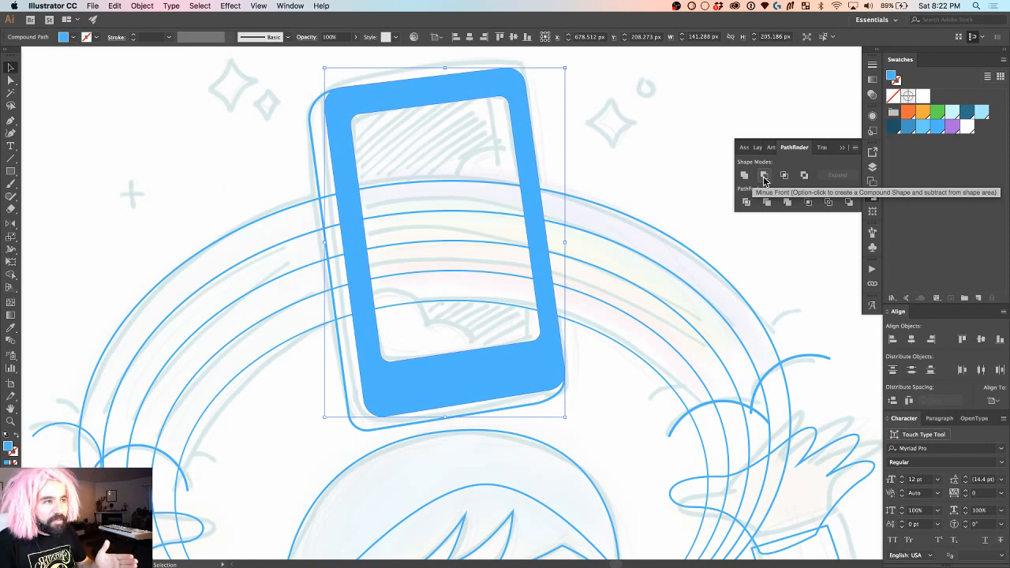
{"action": "left_click", "coordinate": [15, 439]}
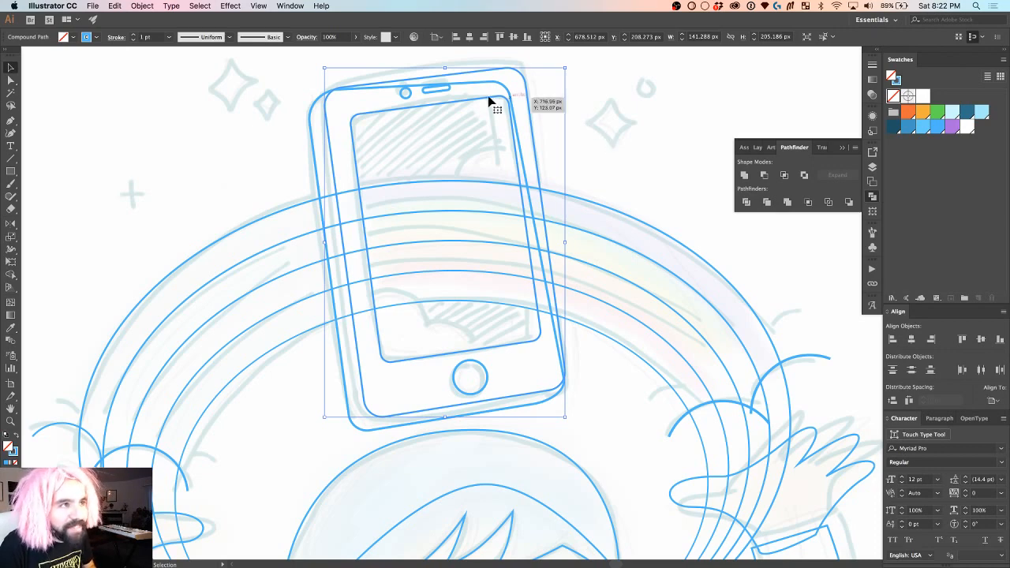
Step: Isolate the phone's back body outline and move its upper-left top-edge anchor down below the screen's lower-left corner, at about X 645.5, Y 284.5 px
{"action": "left_click", "coordinate": [320, 101]}
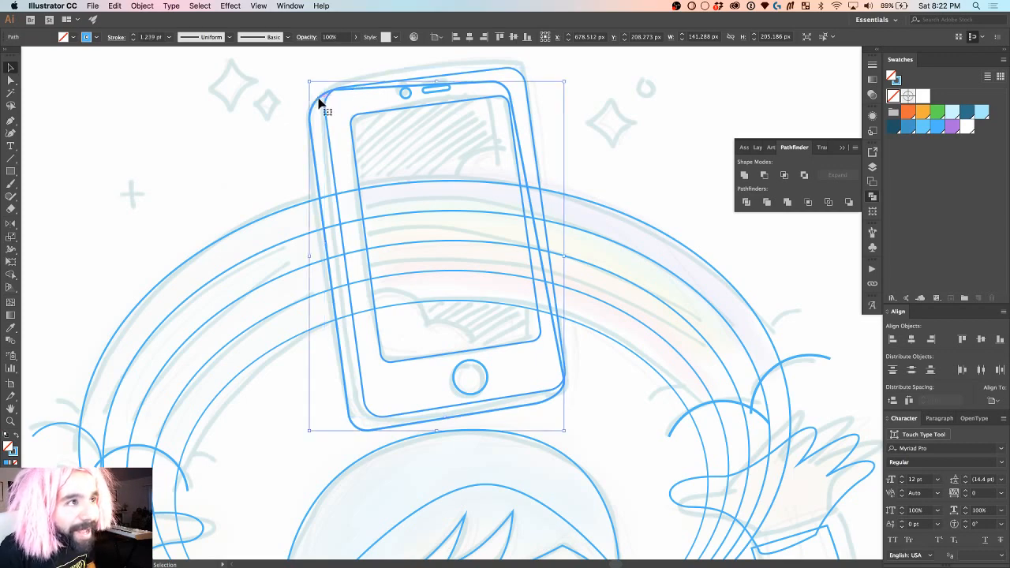
{"action": "double_click", "coordinate": [379, 92]}
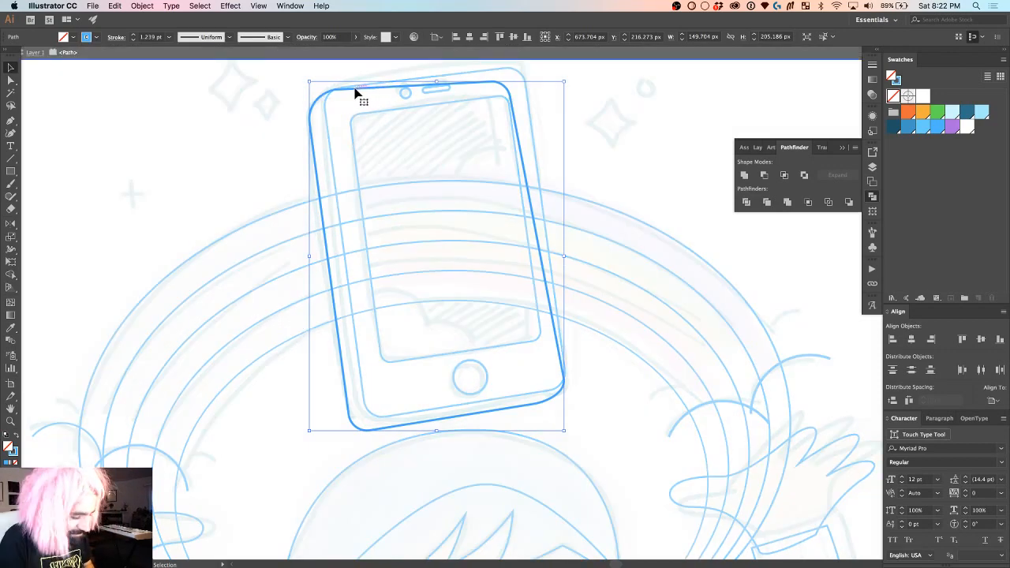
{"action": "key", "text": "shift+c"}
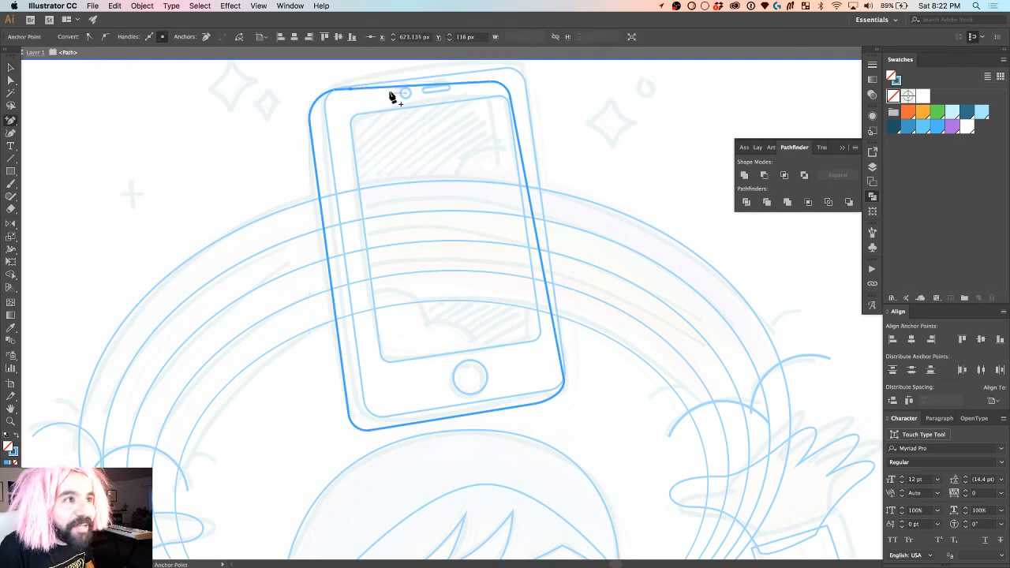
{"action": "key", "text": "a"}
{"action": "left_click_drag", "start_coordinate": [385, 90], "coordinate": [388, 384]}
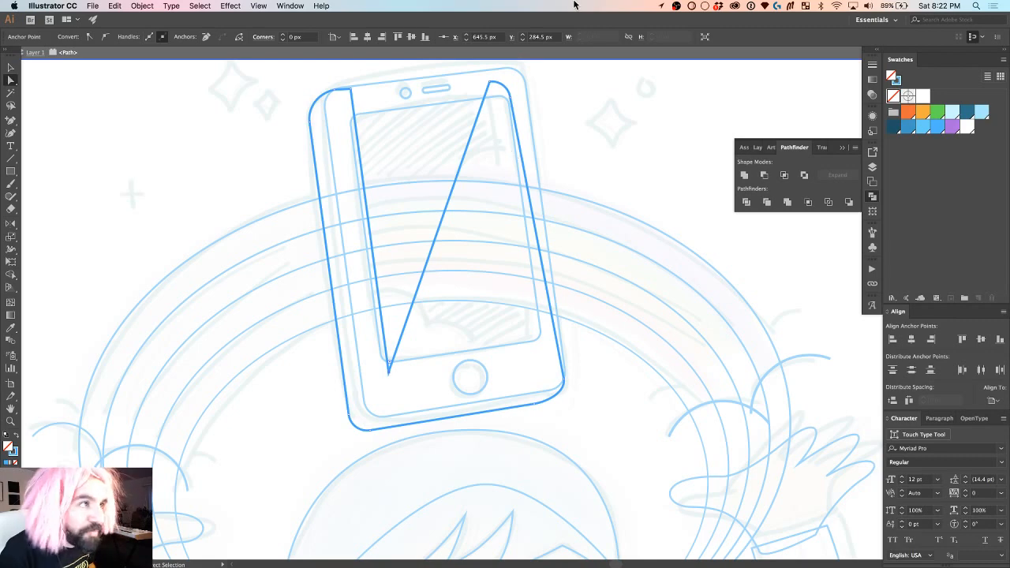
Step: Move the back outline's upper-right corner anchors down beside the screen's lower-right corner and nudge them slightly upward
{"action": "left_click_drag", "start_coordinate": [508, 100], "coordinate": [529, 355]}
{"action": "key", "text": "Up"}
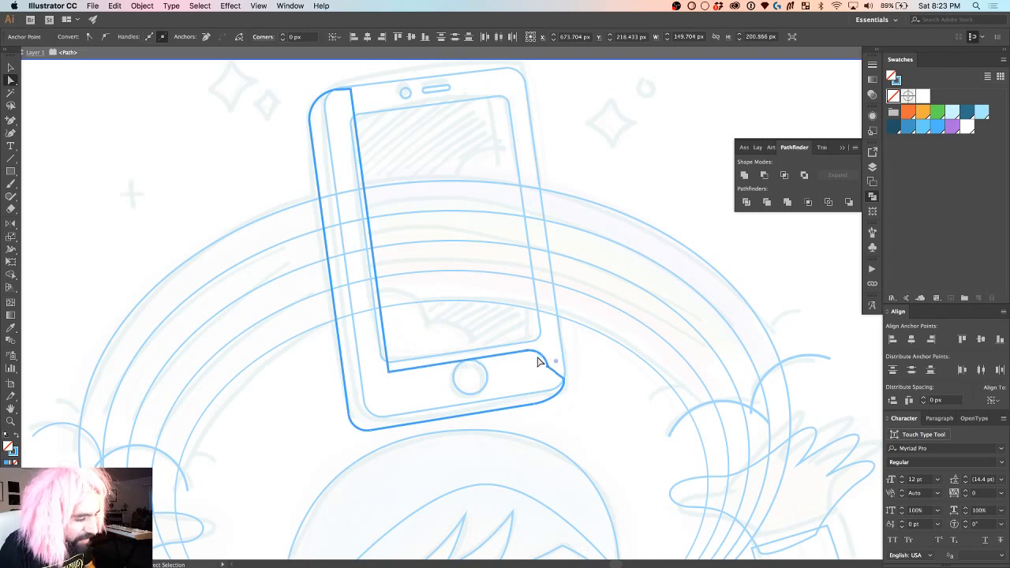
{"action": "key", "text": "Up"}
{"action": "key", "text": "Up"}
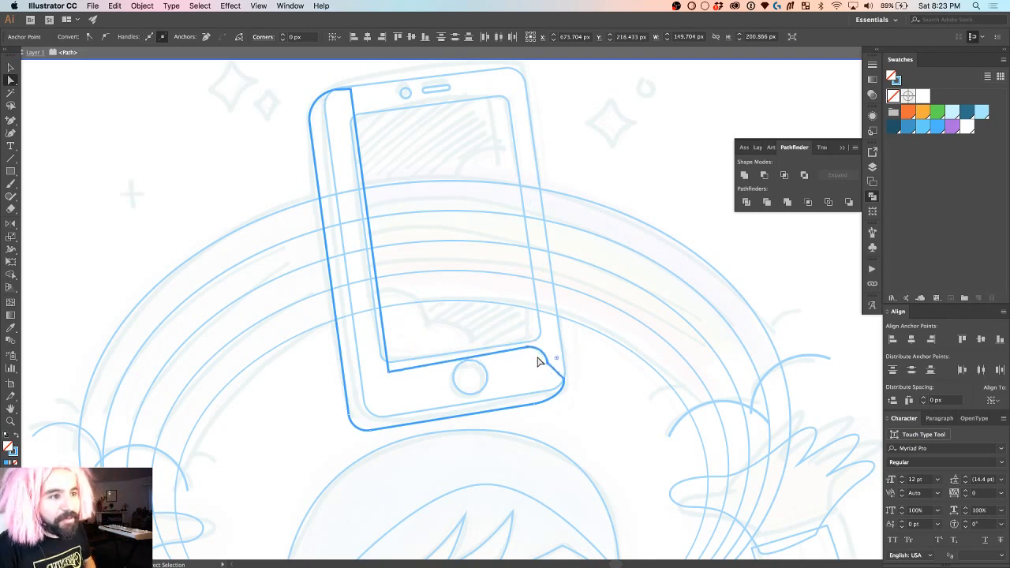
Step: Shift both anchors of the back outline's inner side edge by -7 px horizontally and 2 px vertically, and exit isolation mode
{"action": "left_click", "coordinate": [348, 90]}
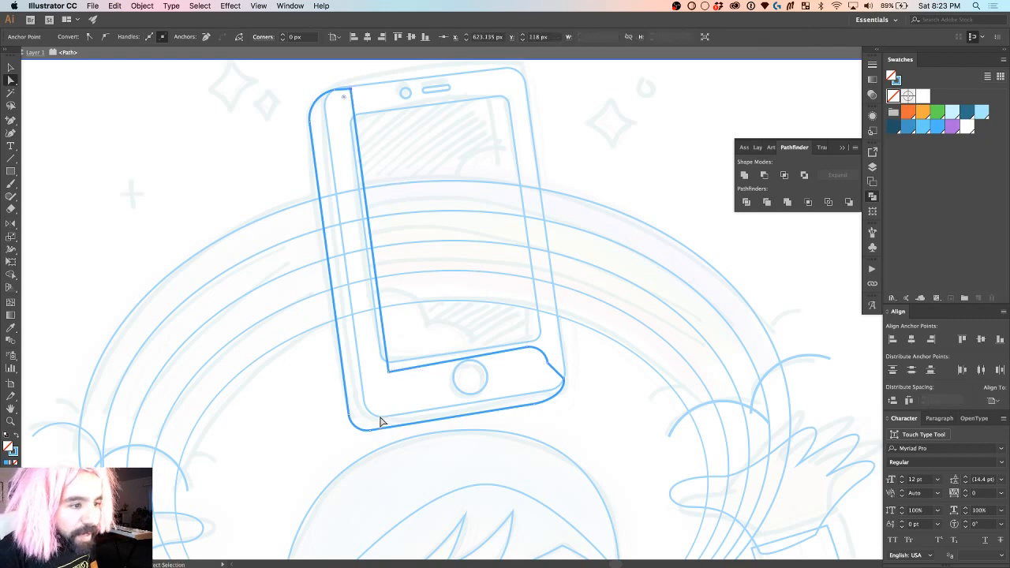
{"action": "left_click", "coordinate": [389, 375], "text": "shift"}
{"action": "left_click_drag", "start_coordinate": [389, 375], "coordinate": [379, 379]}
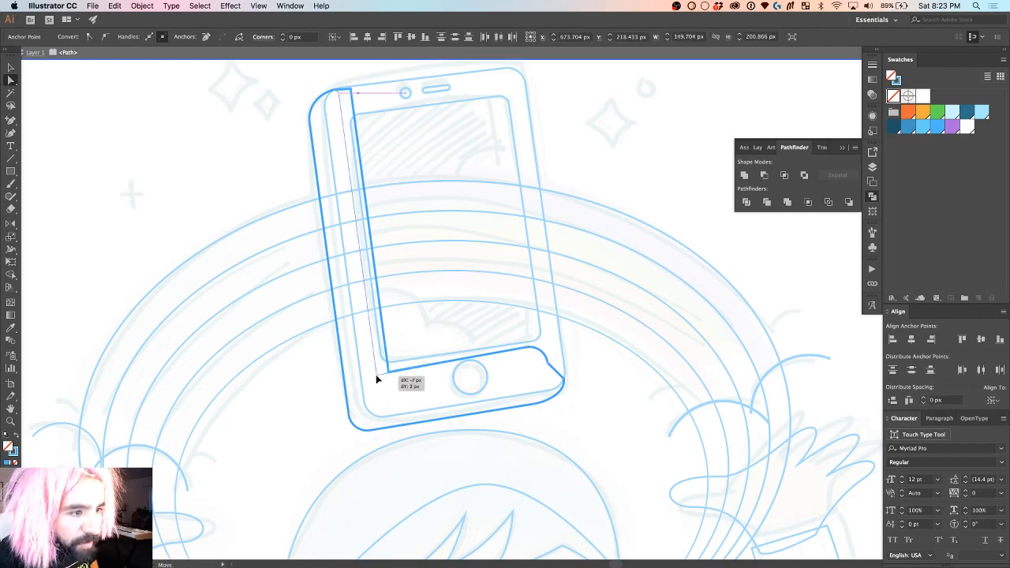
{"action": "left_click", "coordinate": [337, 92]}
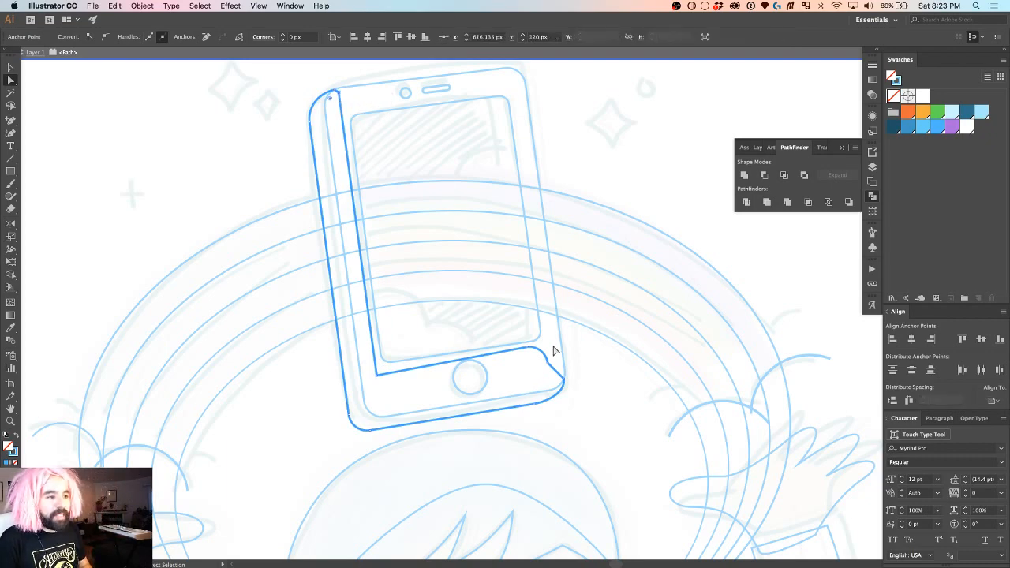
{"action": "left_click", "coordinate": [612, 175]}
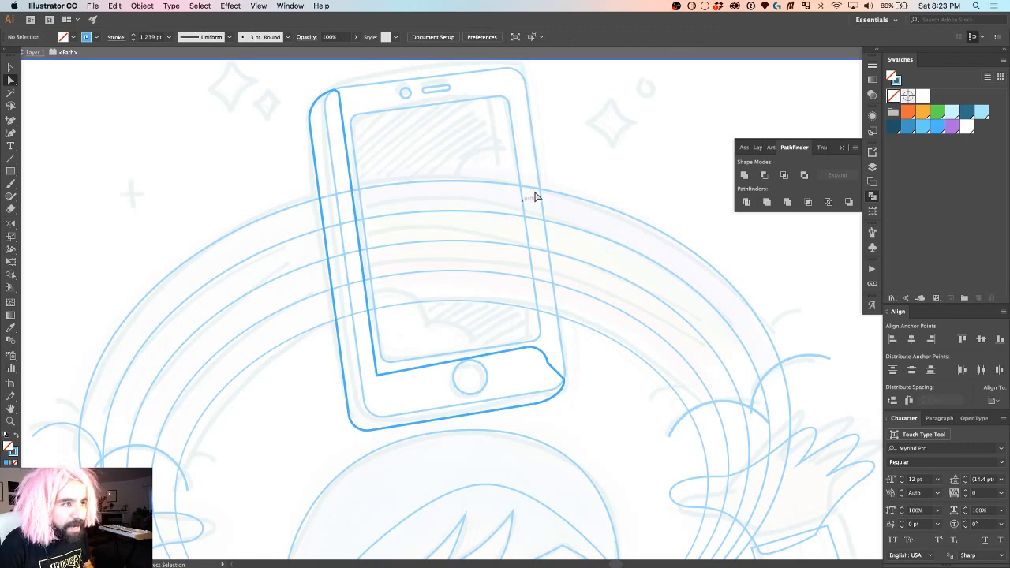
{"action": "key", "text": "v"}
{"action": "double_click", "coordinate": [575, 106]}
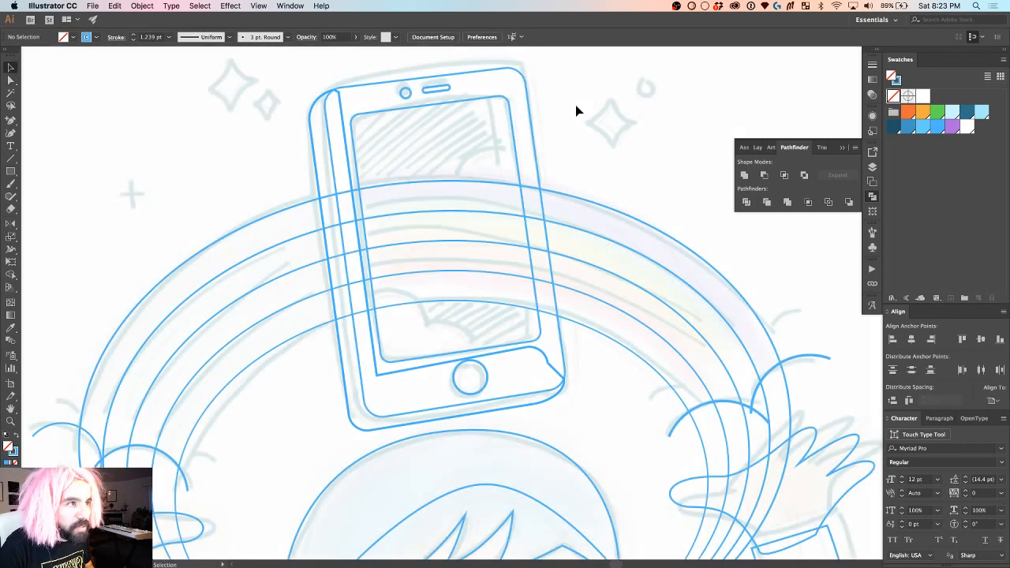
Step: Bend the top edge of the phone front upward into a gentle arc that follows the sketch
{"action": "scroll", "coordinate": [485, 109], "scroll_direction": "up", "scroll_amount": 2}
{"action": "key", "text": "shift+c"}
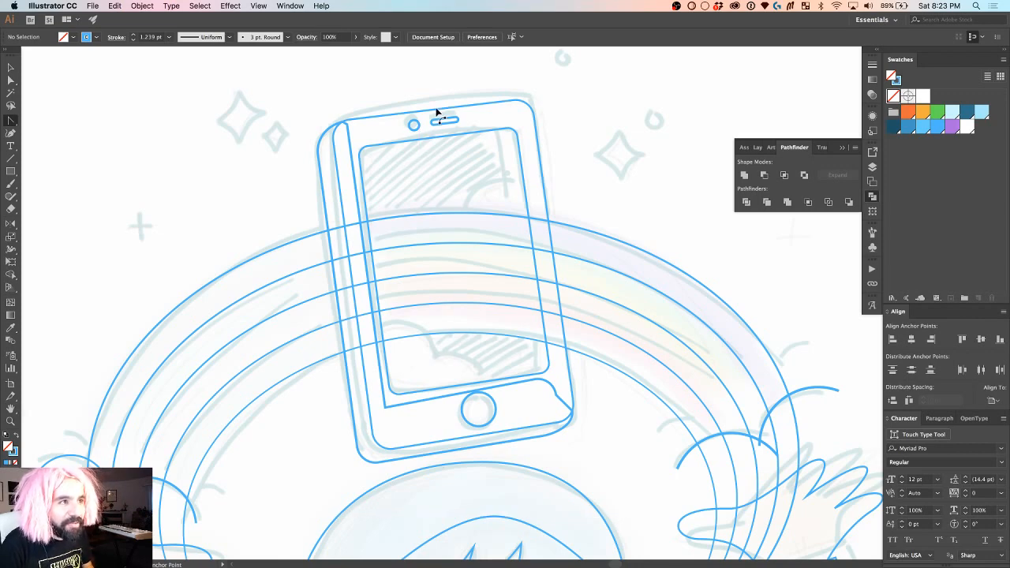
{"action": "left_click_drag", "start_coordinate": [437, 112], "coordinate": [421, 100]}
{"action": "scroll", "coordinate": [513, 150], "scroll_direction": "up", "scroll_amount": 1}
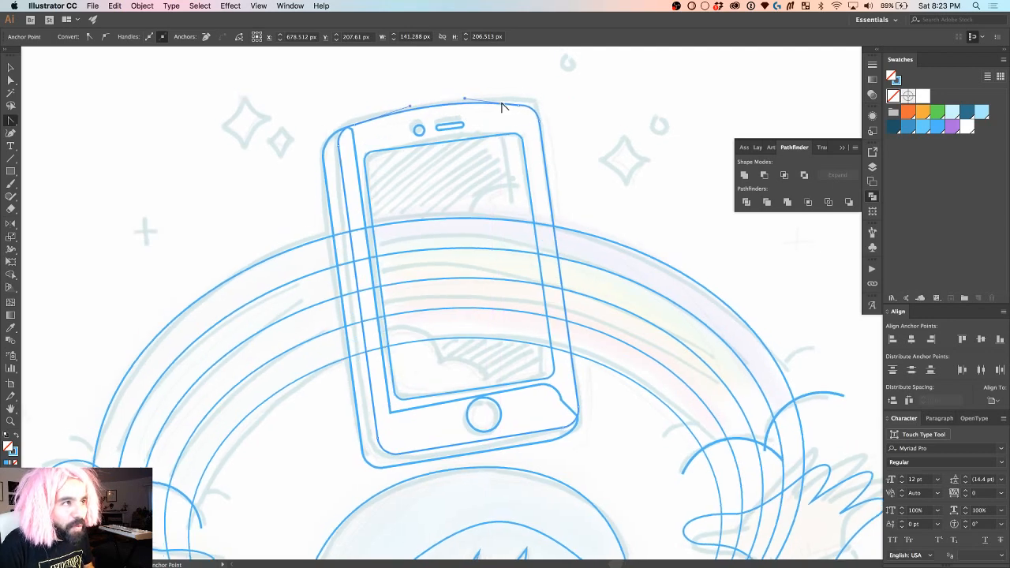
{"action": "key", "text": "super+equal"}
{"action": "key", "text": "super+equal"}
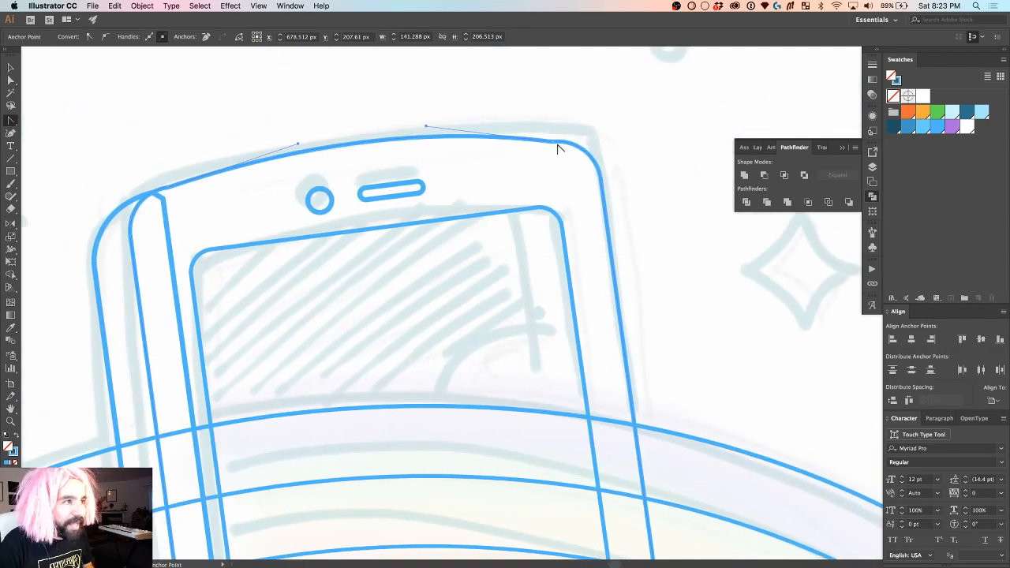
{"action": "scroll", "coordinate": [207, 206], "scroll_direction": "down", "scroll_amount": 2}
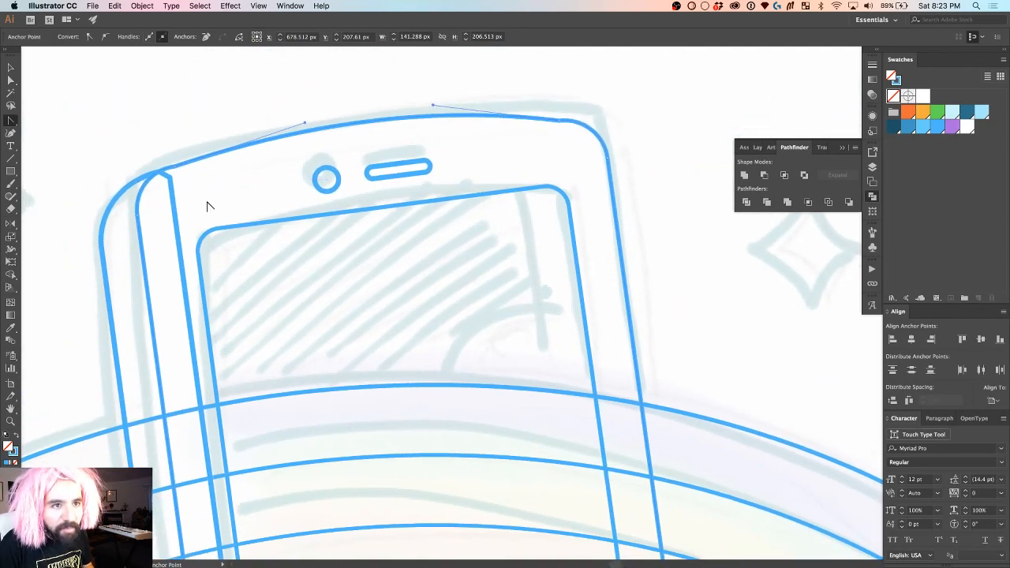
Step: Move the phone's back body outline aside, clear of the phone front, to about X 870.7, Y 259.7 px
{"action": "key", "text": "super+minus"}
{"action": "scroll", "coordinate": [203, 219], "scroll_direction": "down", "scroll_amount": 3}
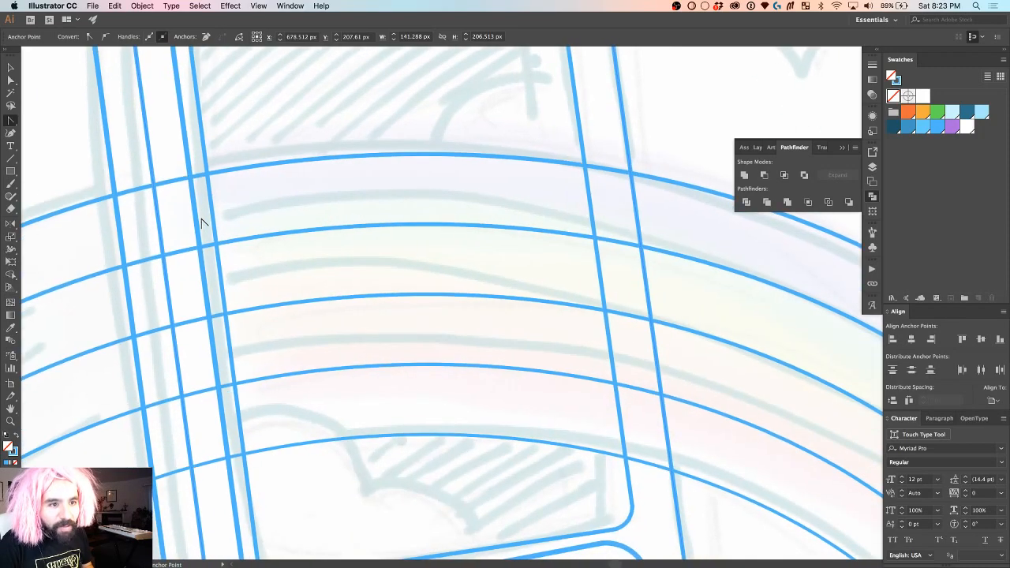
{"action": "key", "text": "super+minus"}
{"action": "scroll", "coordinate": [201, 223], "scroll_direction": "right", "scroll_amount": 3}
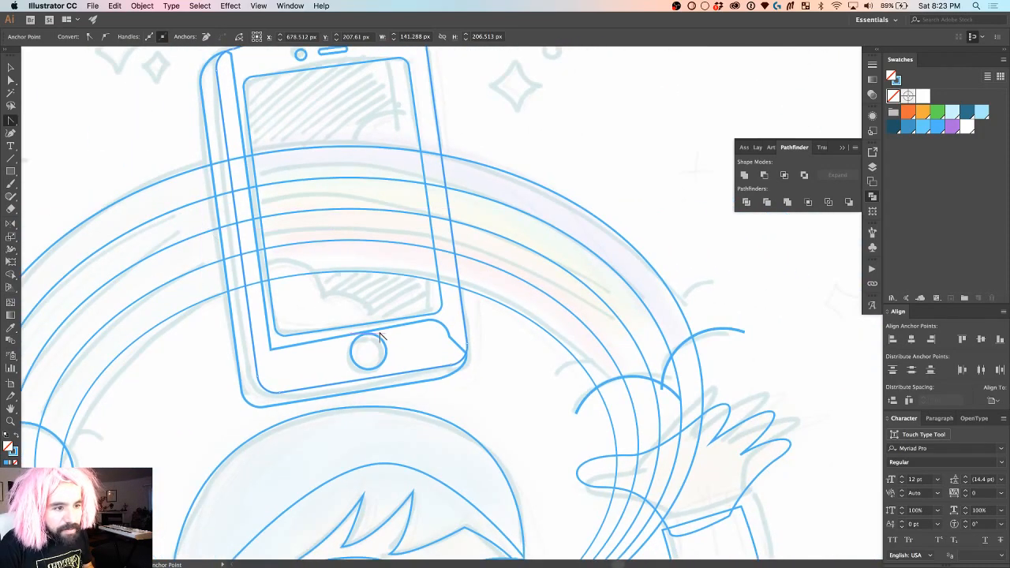
{"action": "scroll", "coordinate": [407, 287], "scroll_direction": "up", "scroll_amount": 1}
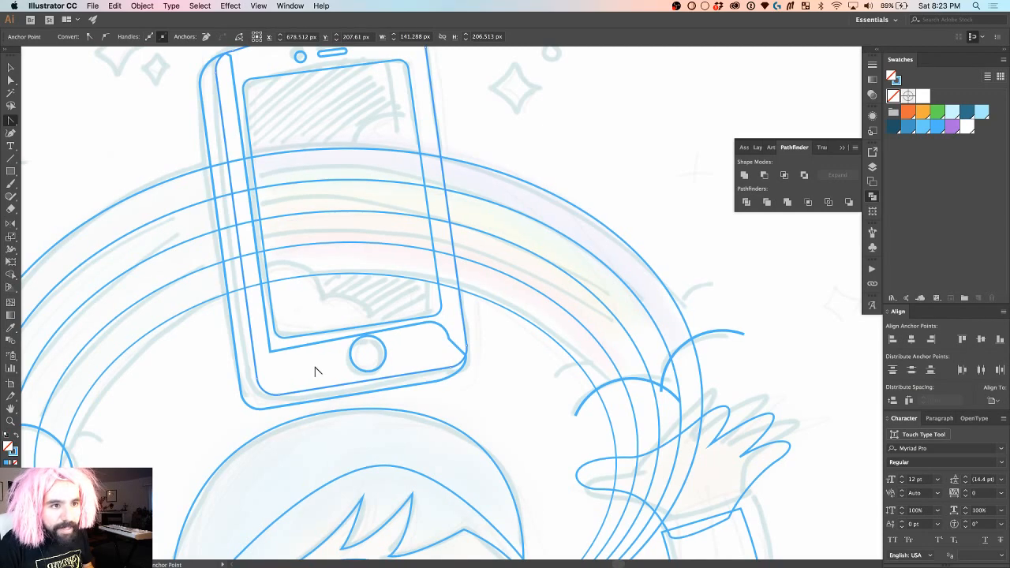
{"action": "key", "text": "v"}
{"action": "left_click", "coordinate": [220, 211]}
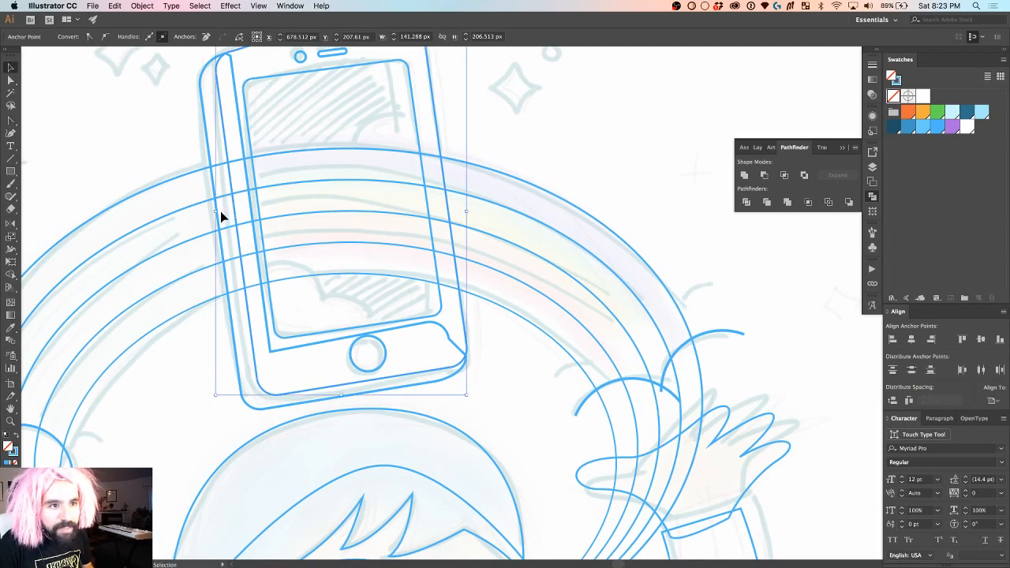
{"action": "left_click", "coordinate": [193, 110]}
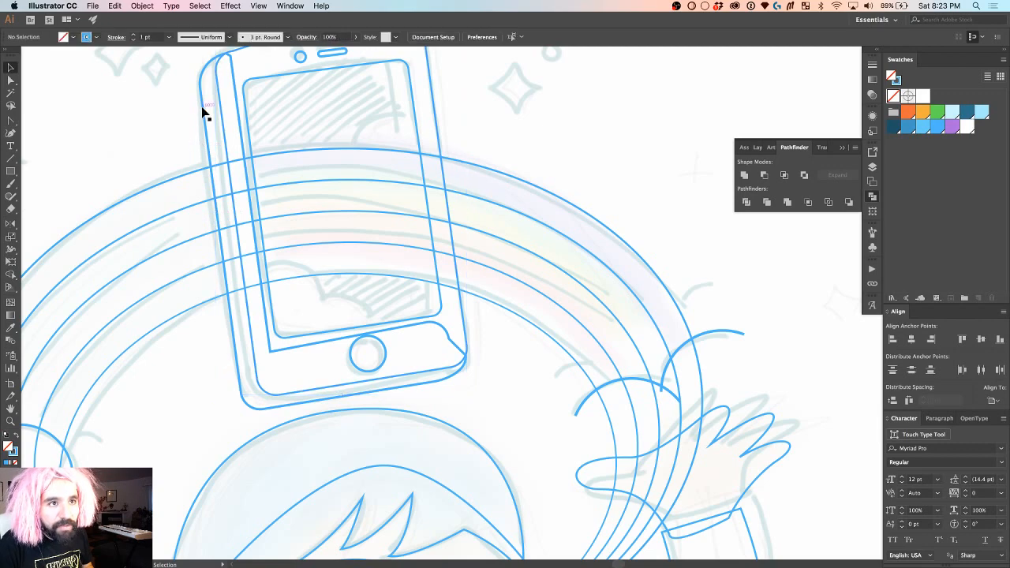
{"action": "left_click_drag", "start_coordinate": [203, 113], "coordinate": [554, 185]}
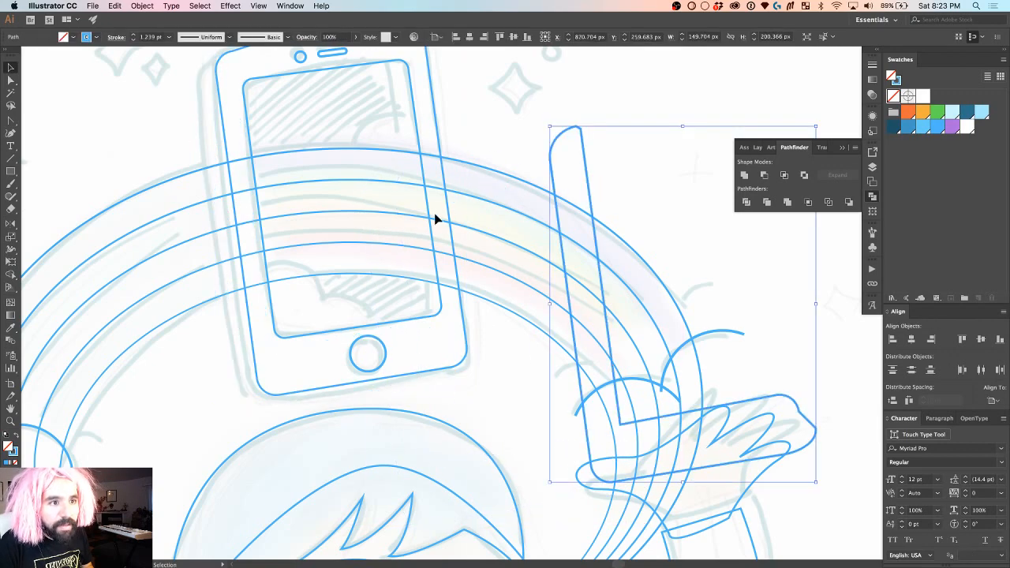
Step: Refine the curve at the phone front's upper-left top-edge anchor by adjusting its handle and moving the anchor to X 616.455, Y 116.2 px
{"action": "scroll", "coordinate": [434, 219], "scroll_direction": "up", "scroll_amount": 5}
{"action": "scroll", "coordinate": [200, 127], "scroll_direction": "up", "scroll_amount": 3}
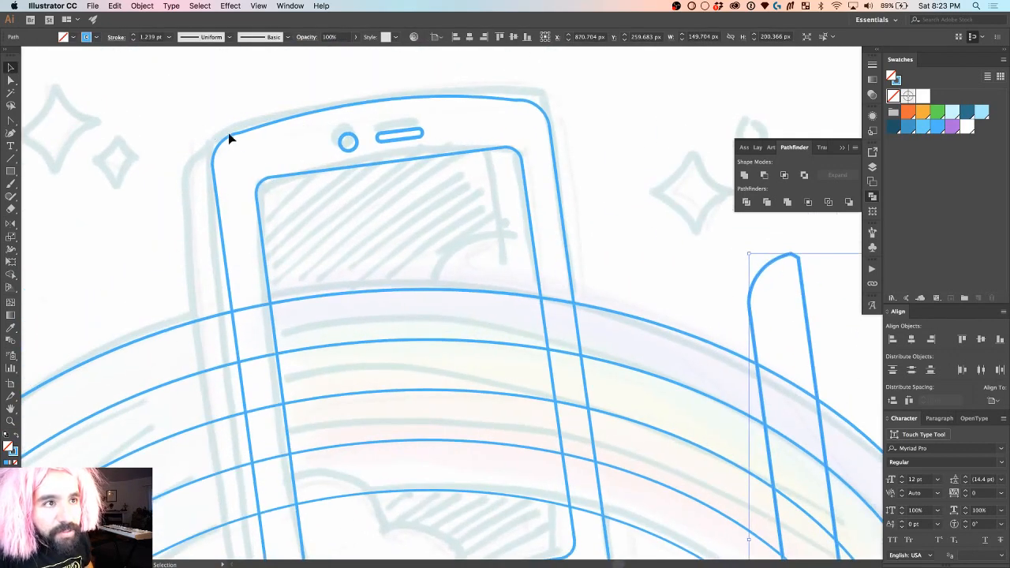
{"action": "key", "text": "a"}
{"action": "left_click", "coordinate": [241, 134]}
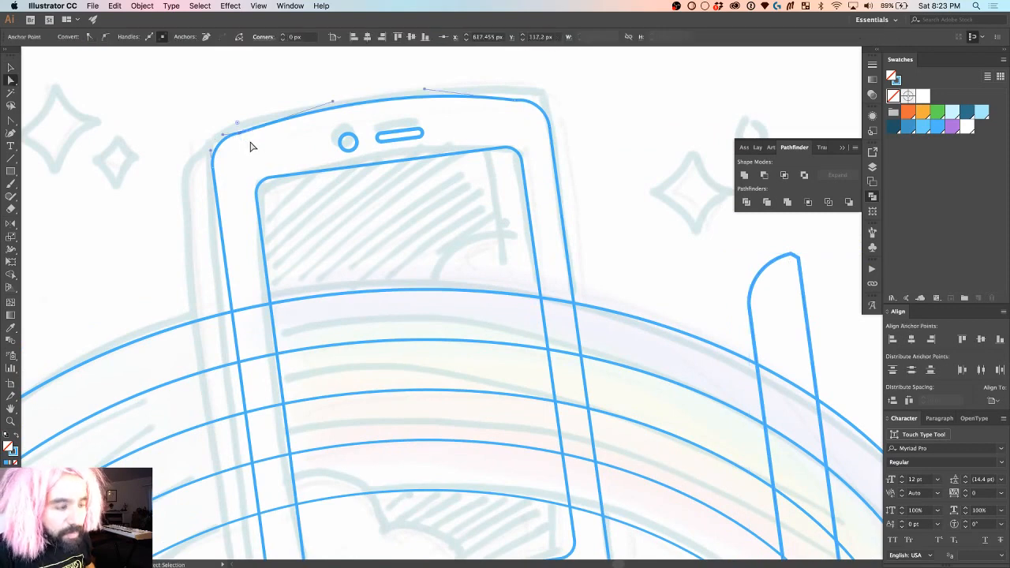
{"action": "left_click_drag", "start_coordinate": [238, 135], "coordinate": [296, 104]}
{"action": "key", "text": "a"}
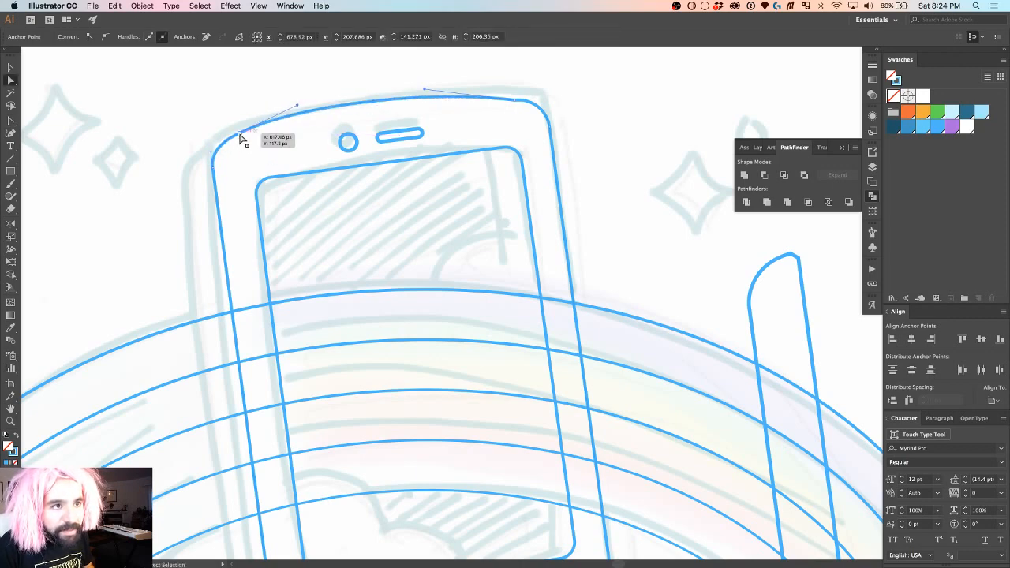
{"action": "left_click_drag", "start_coordinate": [240, 138], "coordinate": [241, 139]}
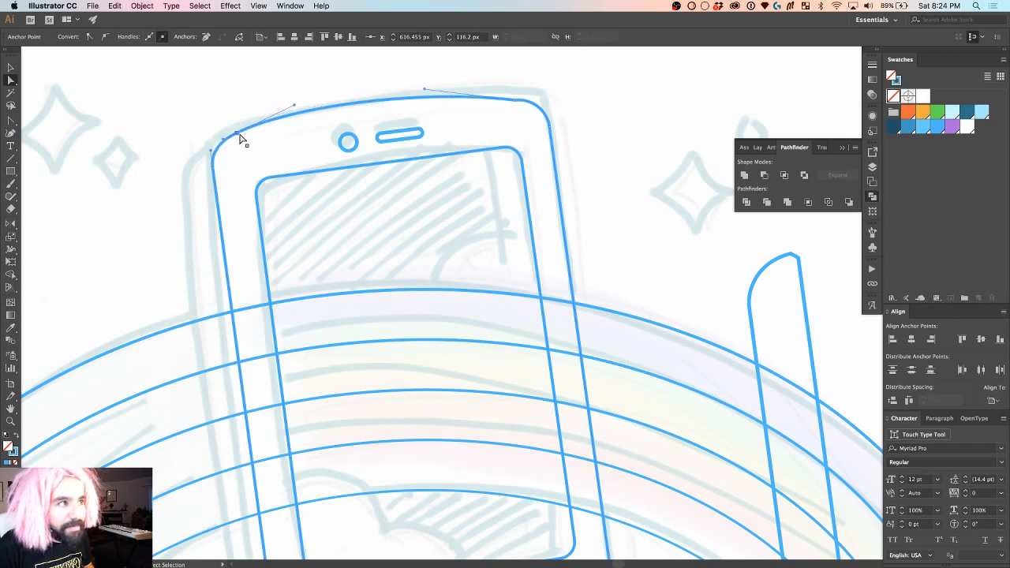
Step: Raise the phone front's upper-right top-edge anchor to about X 716.5, Y 102.5 px and bend the top edge to match the sketch
{"action": "mouse_move", "coordinate": [517, 102]}
{"action": "left_mouse_down"}
{"action": "mouse_move", "coordinate": [525, 92]}
{"action": "mouse_move", "coordinate": [544, 95]}
{"action": "mouse_move", "coordinate": [499, 87]}
{"action": "left_mouse_up"}
{"action": "key", "text": "shift+c"}
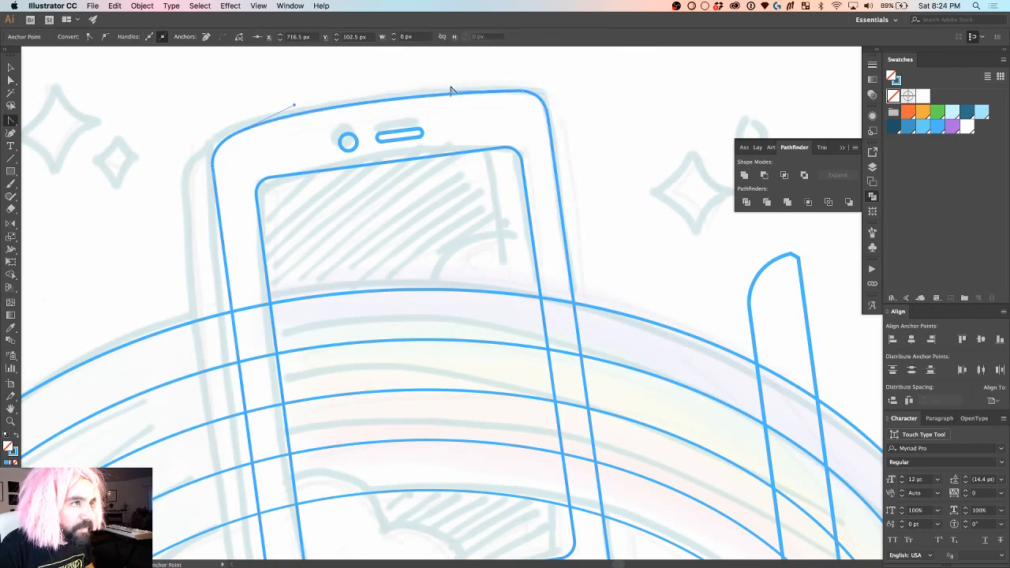
{"action": "left_click_drag", "start_coordinate": [456, 93], "coordinate": [437, 82]}
Step: Bend the phone front's bottom edge downward and adjust the handles at both ends so it flows smoothly into the rounded corners
{"action": "scroll", "coordinate": [552, 166], "scroll_direction": "down", "scroll_amount": 10}
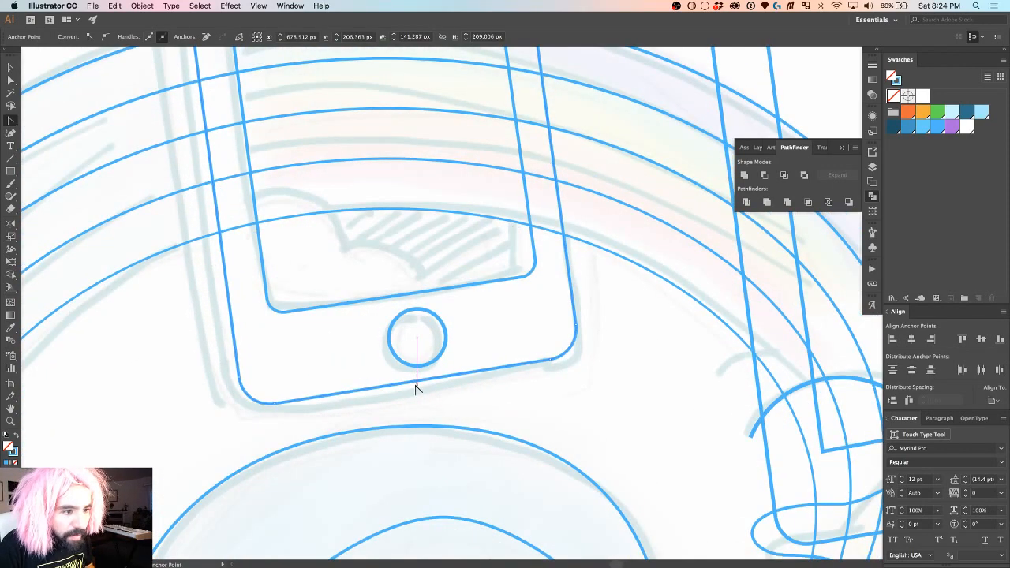
{"action": "left_click_drag", "start_coordinate": [417, 386], "coordinate": [277, 408]}
{"action": "key", "text": "super+equal"}
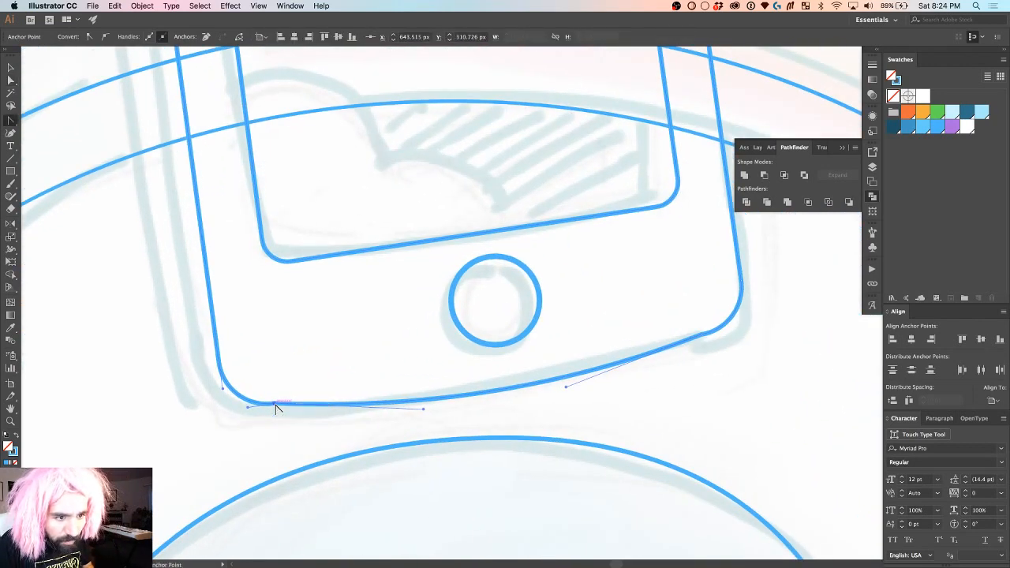
{"action": "left_click_drag", "start_coordinate": [276, 407], "coordinate": [379, 403]}
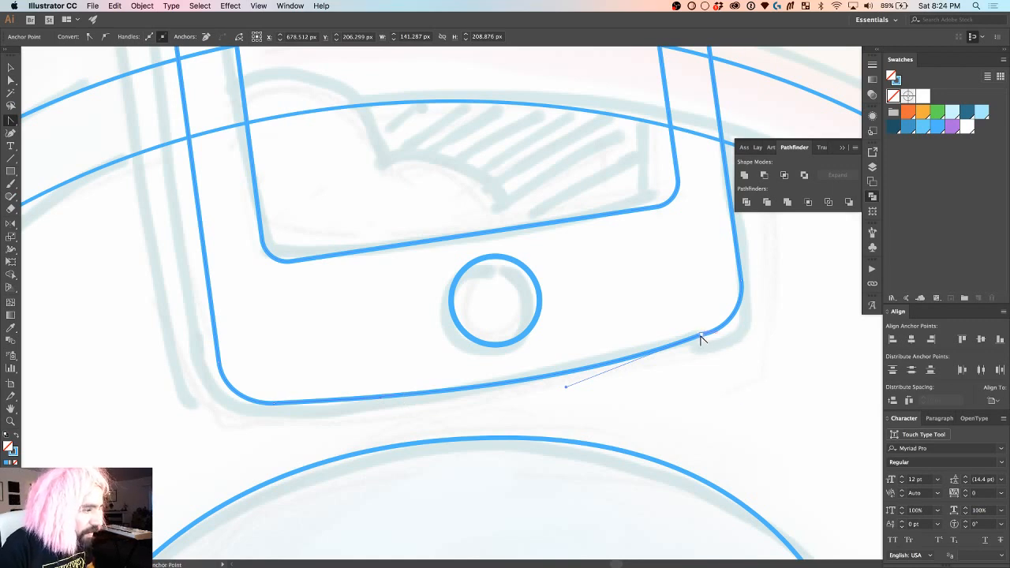
{"action": "left_click_drag", "start_coordinate": [699, 338], "coordinate": [730, 319]}
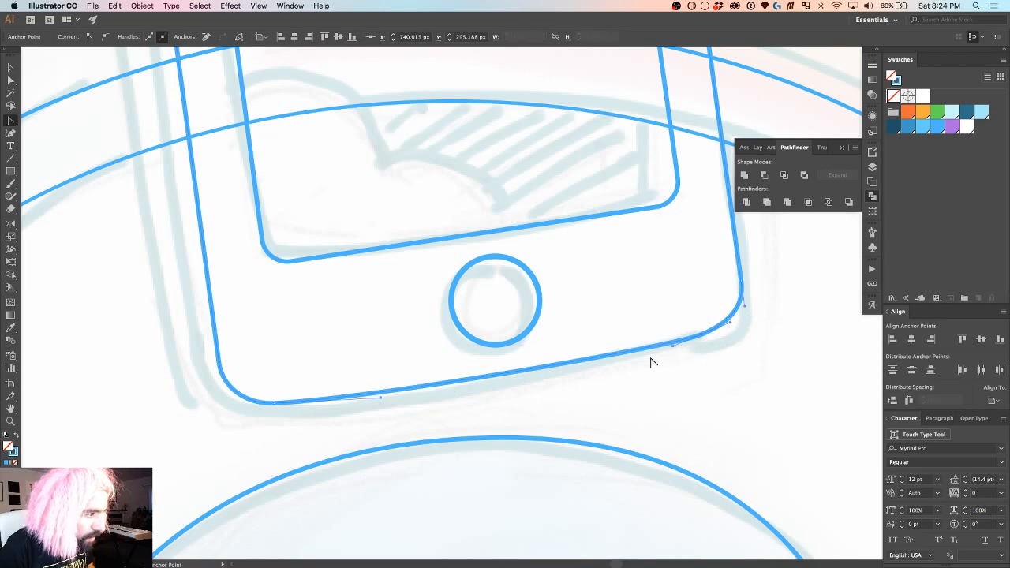
{"action": "left_click_drag", "start_coordinate": [671, 349], "coordinate": [623, 362]}
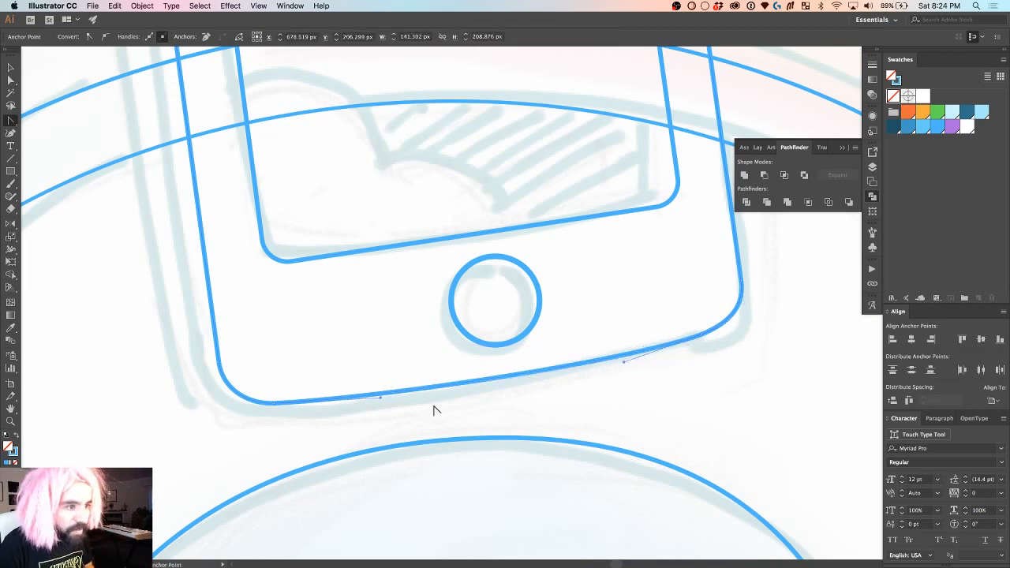
Step: Try deleting the phone front's compound path and undo the deletion
{"action": "scroll", "coordinate": [379, 429], "scroll_direction": "down", "scroll_amount": 1}
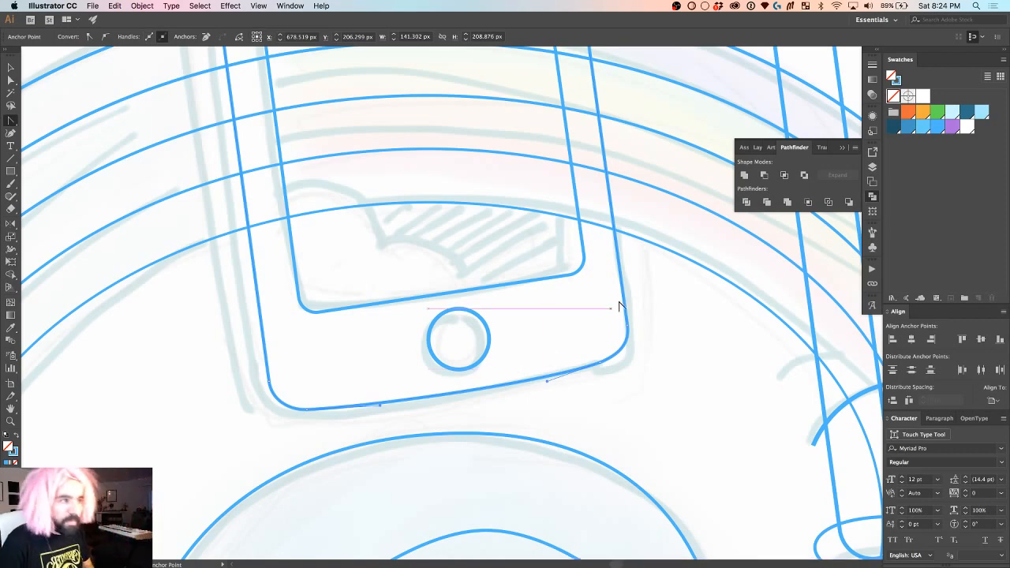
{"action": "key", "text": "super+minus"}
{"action": "key", "text": "super+minus"}
{"action": "key", "text": "super+minus"}
{"action": "key", "text": "super+plus"}
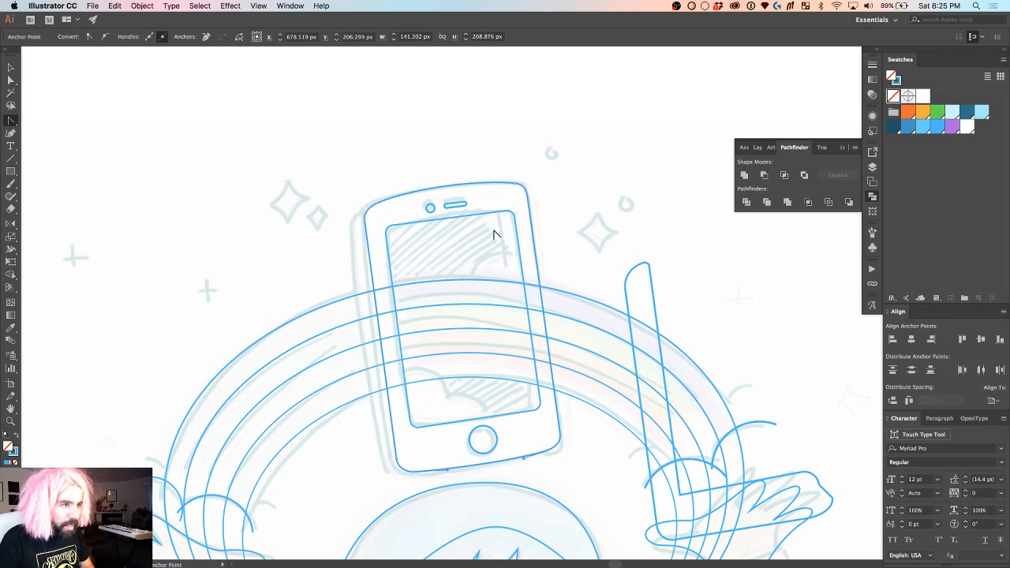
{"action": "scroll", "coordinate": [494, 234], "scroll_direction": "up", "scroll_amount": 5}
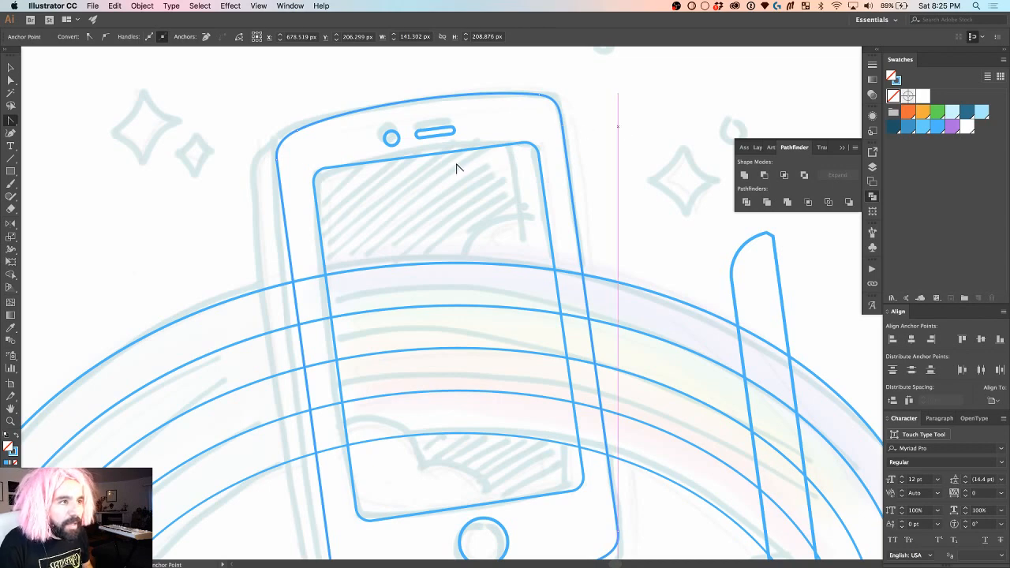
{"action": "key", "text": "v"}
{"action": "left_click", "coordinate": [359, 163]}
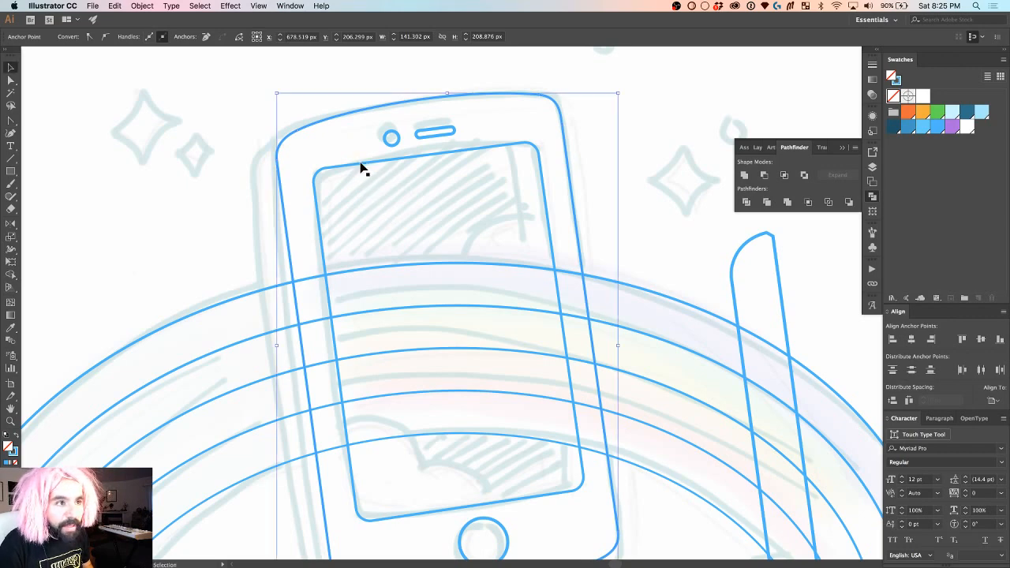
{"action": "left_click", "coordinate": [656, 101]}
{"action": "left_click", "coordinate": [511, 150]}
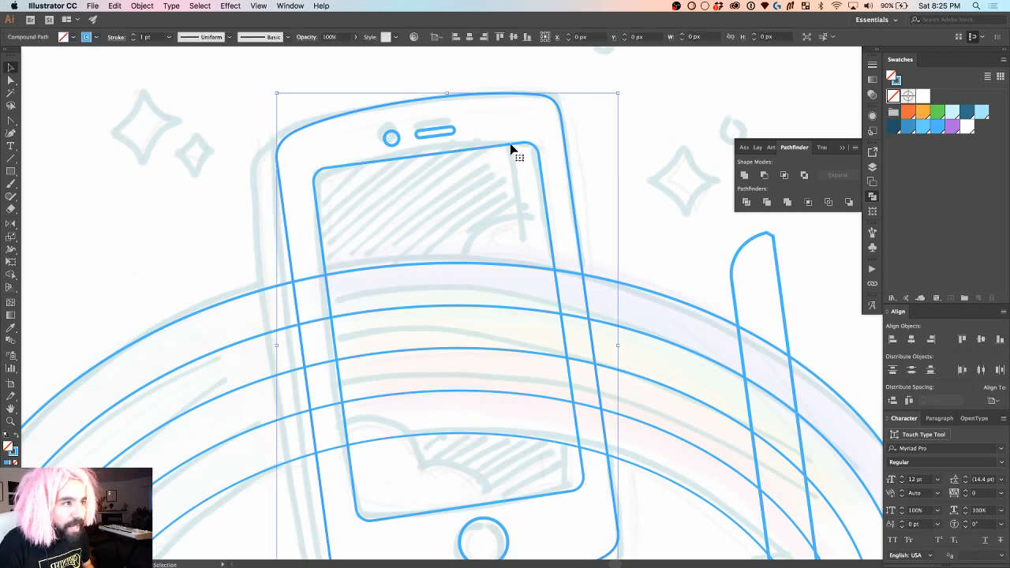
{"action": "key", "text": "super+x"}
{"action": "key", "text": "super+f"}
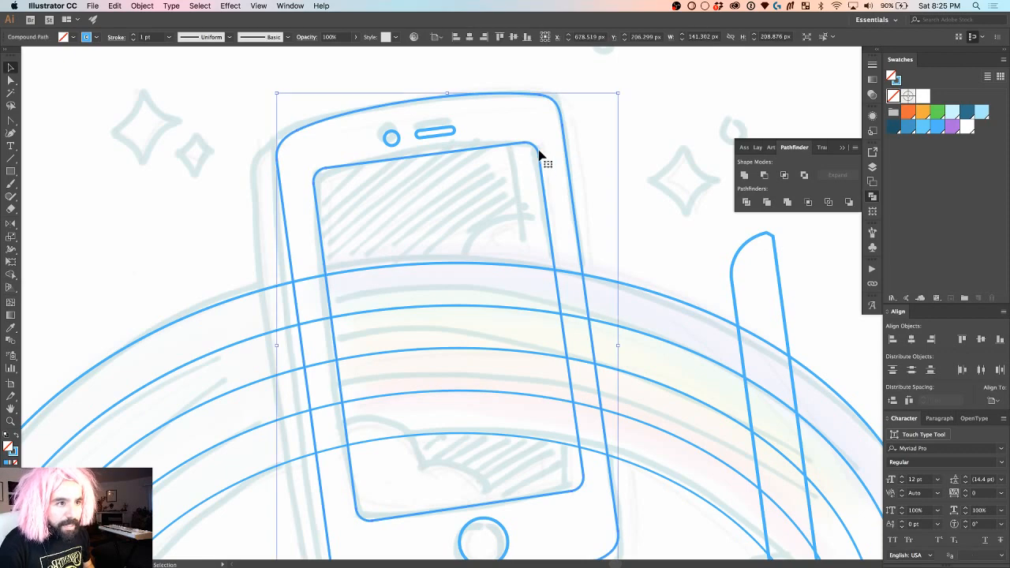
{"action": "key", "text": "Delete"}
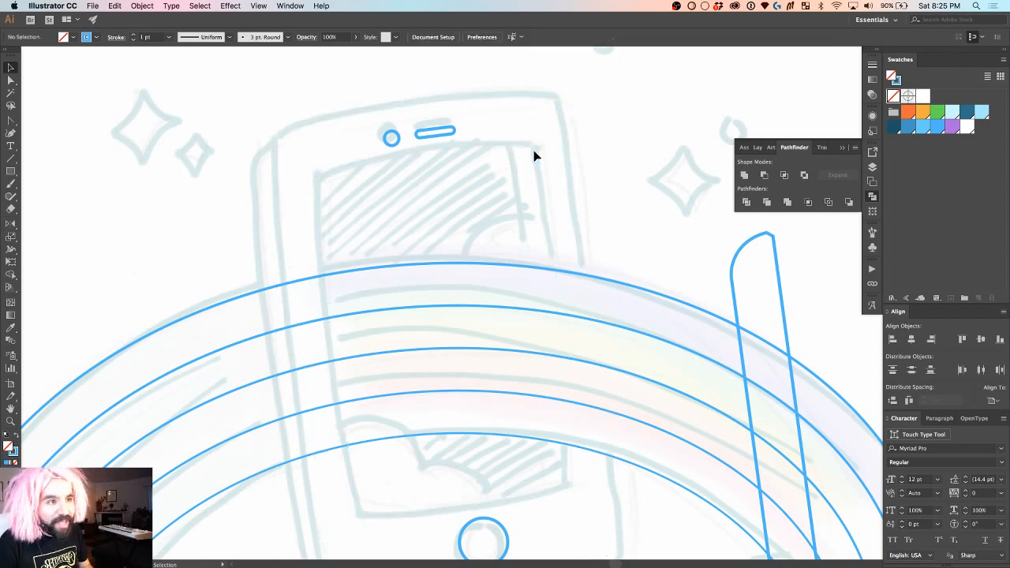
{"action": "scroll", "coordinate": [533, 150], "scroll_direction": "down", "scroll_amount": 3}
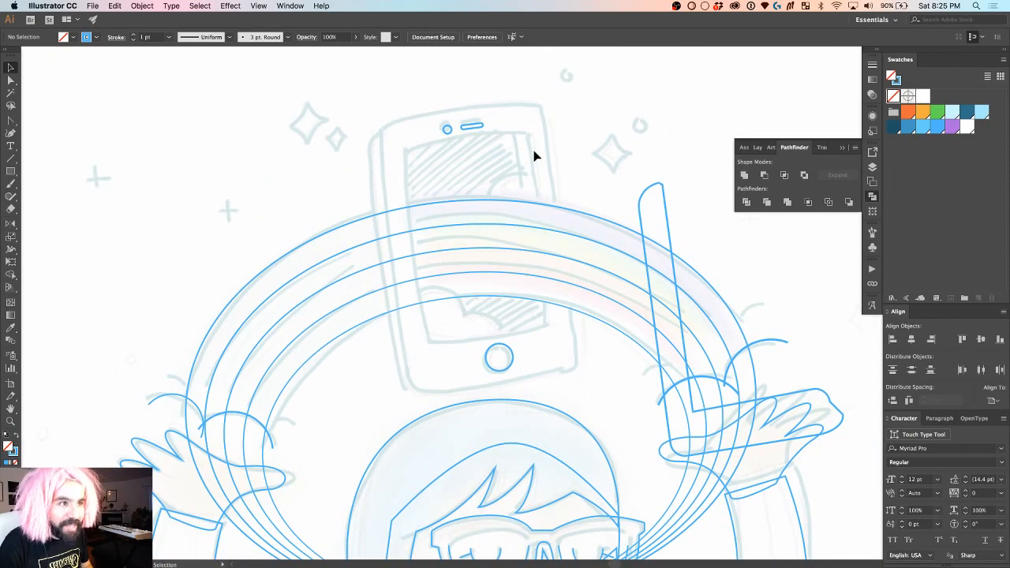
{"action": "key", "text": "a"}
{"action": "key", "text": "super+z"}
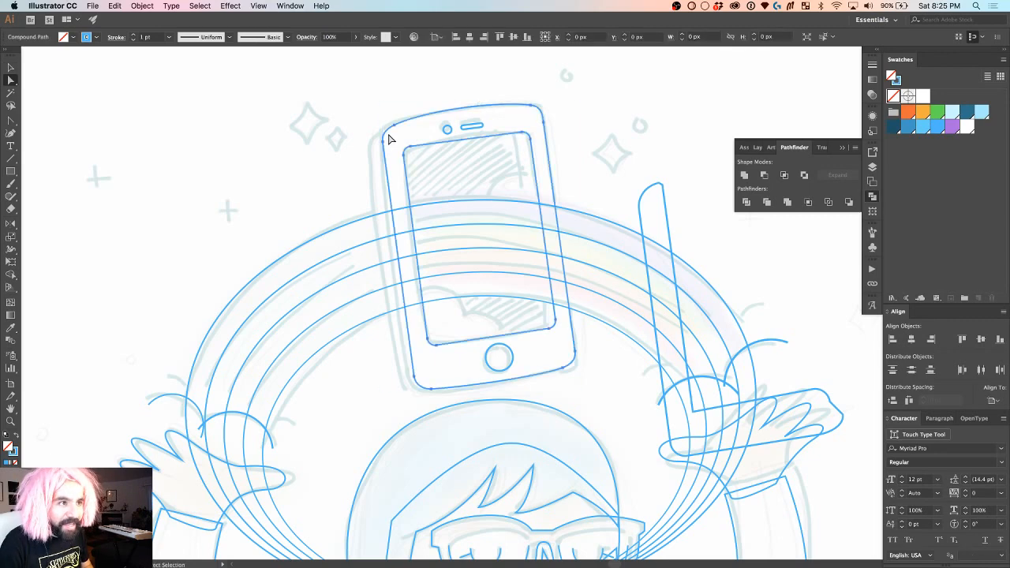
Step: Move the phone front's compound path aside, clear of the phone sketch, to about X 990.5, Y 193.3 px
{"action": "scroll", "coordinate": [388, 139], "scroll_direction": "down", "scroll_amount": 2}
{"action": "mouse_move", "coordinate": [418, 127]}
{"action": "left_mouse_down"}
{"action": "mouse_move", "coordinate": [510, 113]}
{"action": "mouse_move", "coordinate": [648, 115]}
{"action": "left_mouse_up"}
{"action": "key", "text": "super+space"}
{"action": "mouse_move", "coordinate": [369, 98]}
{"action": "left_mouse_down"}
{"action": "mouse_move", "coordinate": [500, 292]}
{"action": "mouse_move", "coordinate": [517, 293]}
{"action": "left_mouse_up"}
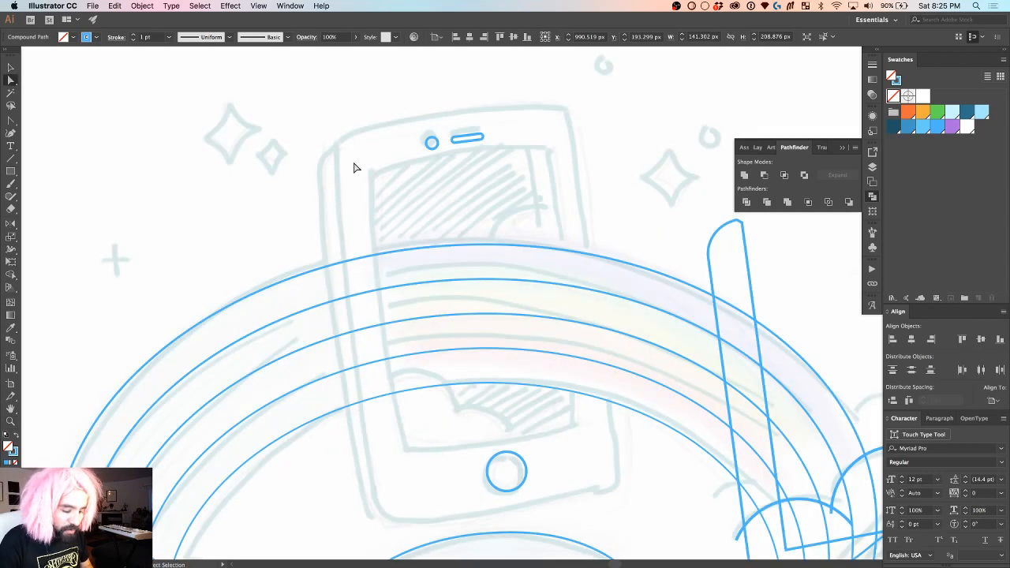
Step: Draw a closed four-corner outline over the sketched phone front with the Pen tool, starting at its upper-left corner, about X 606.5, Y 120.5 px
{"action": "key", "text": "v"}
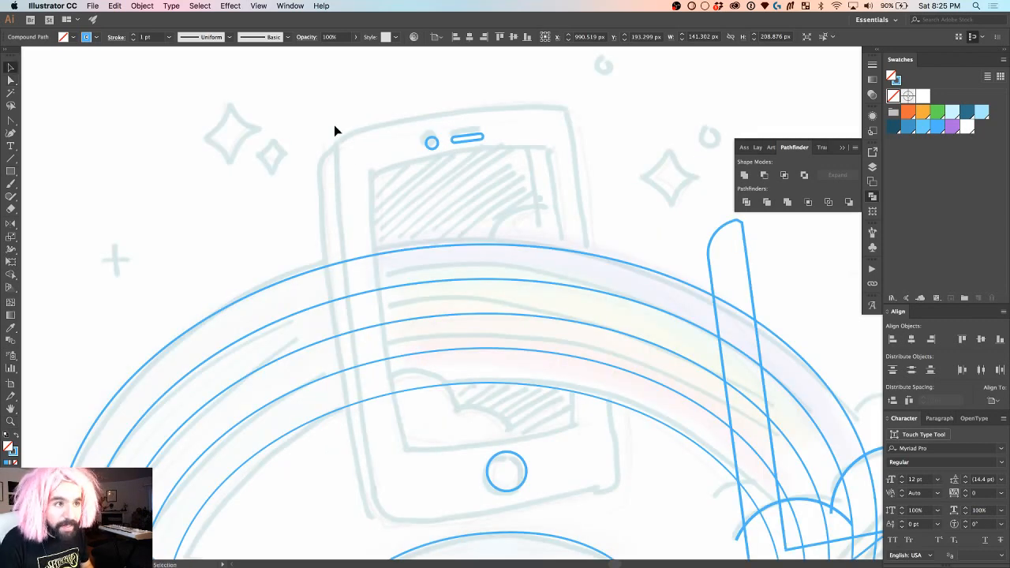
{"action": "key", "text": "p"}
{"action": "left_click", "coordinate": [335, 144]}
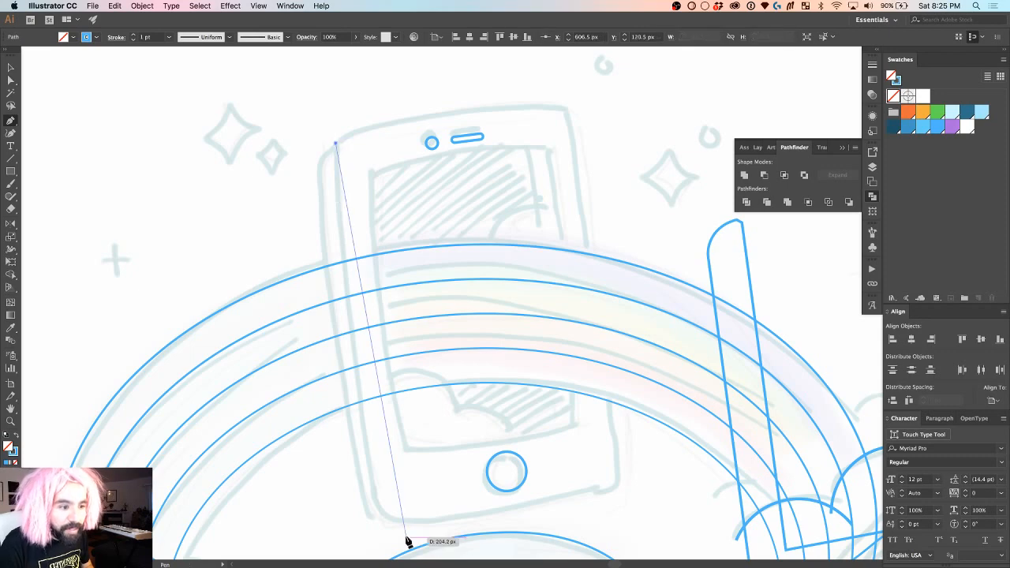
{"action": "left_click", "coordinate": [384, 521]}
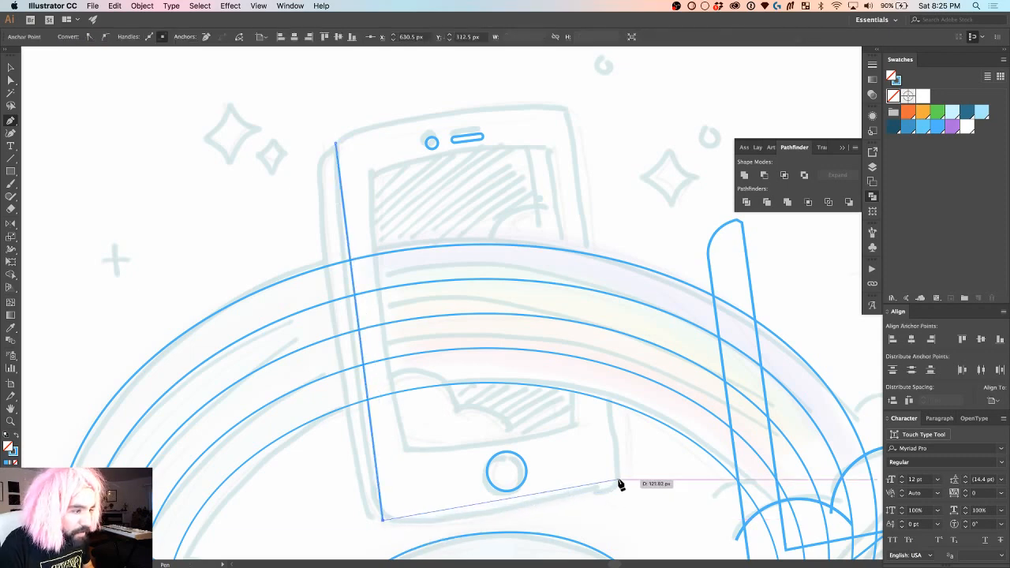
{"action": "left_click", "coordinate": [619, 478]}
{"action": "left_click", "coordinate": [565, 109]}
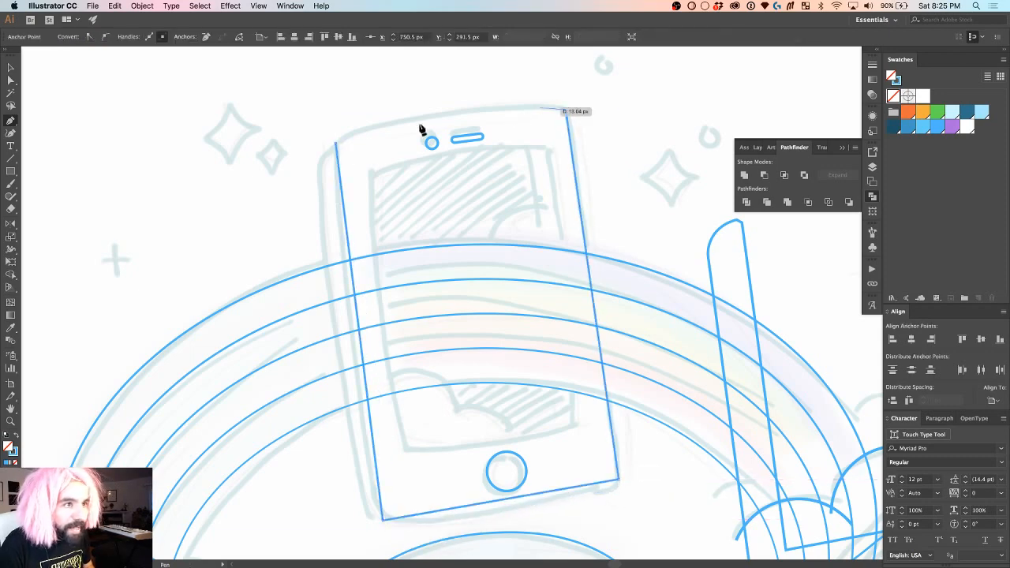
{"action": "left_click", "coordinate": [336, 145]}
{"action": "key", "text": "shift+c"}
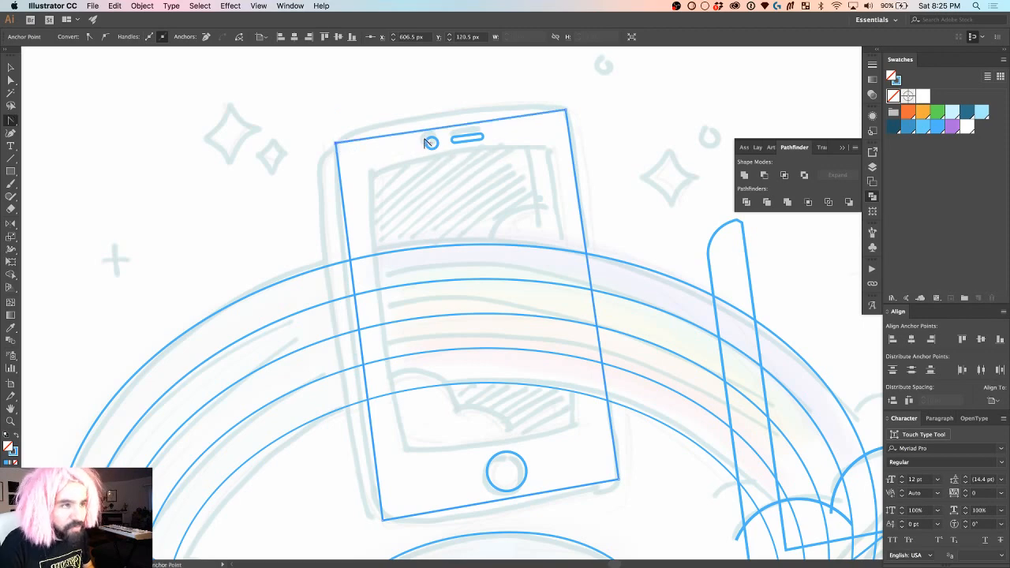
Step: Bow all four straight edges of the new phone front outline slightly outward to follow the sketch
{"action": "left_click_drag", "start_coordinate": [443, 126], "coordinate": [403, 113]}
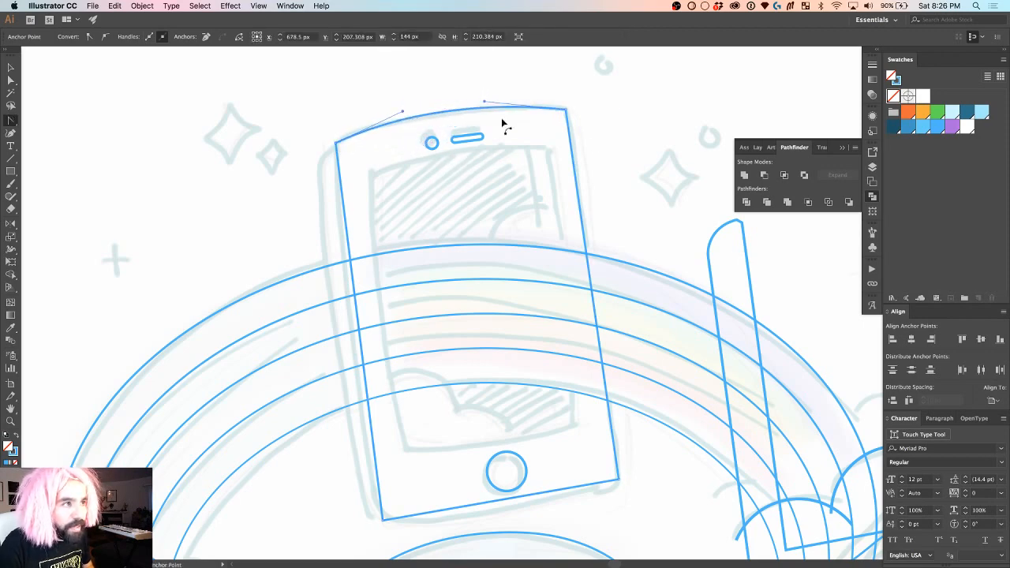
{"action": "left_click_drag", "start_coordinate": [587, 272], "coordinate": [597, 277]}
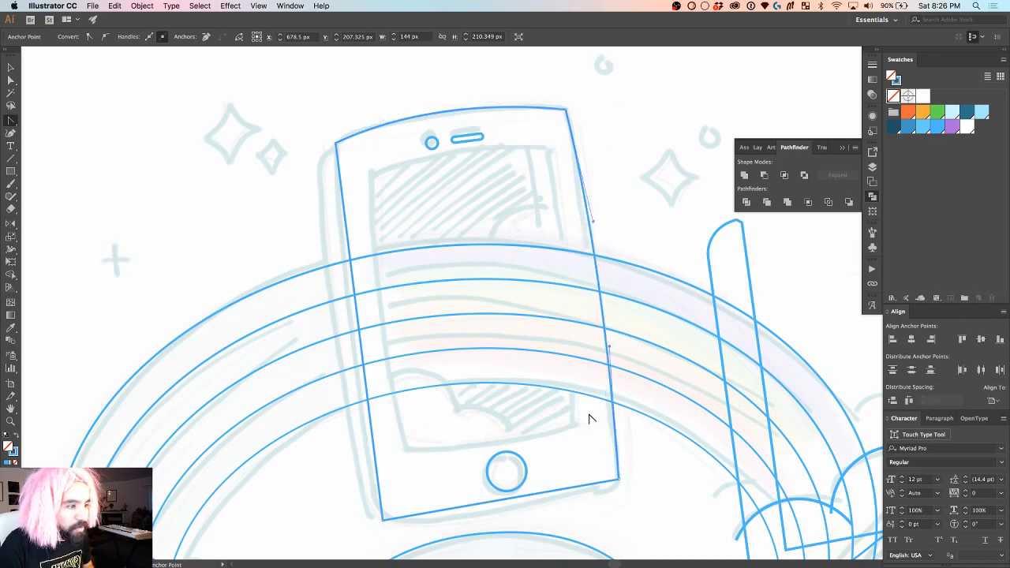
{"action": "scroll", "coordinate": [590, 417], "scroll_direction": "down", "scroll_amount": 2}
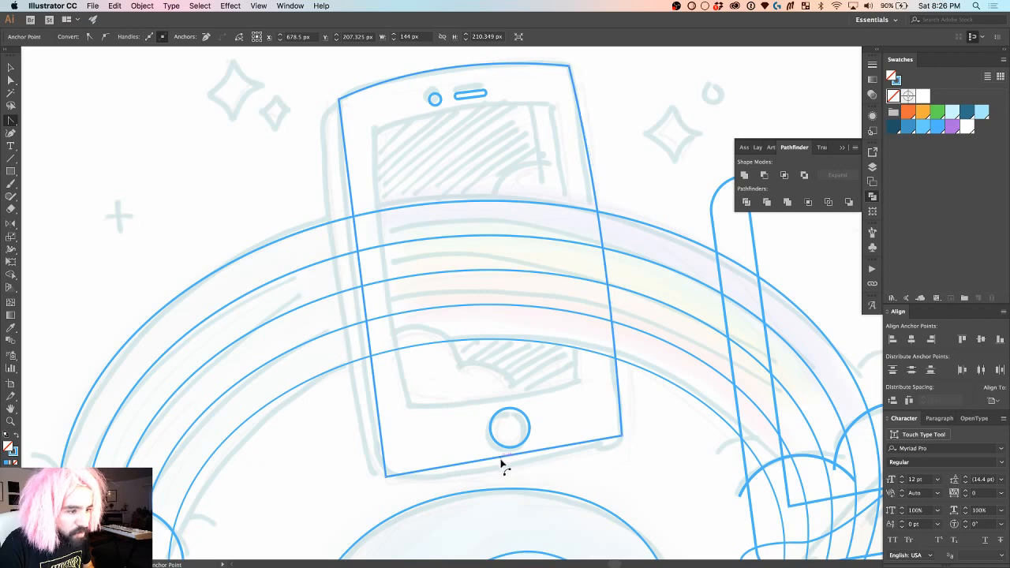
{"action": "left_click_drag", "start_coordinate": [500, 463], "coordinate": [500, 472]}
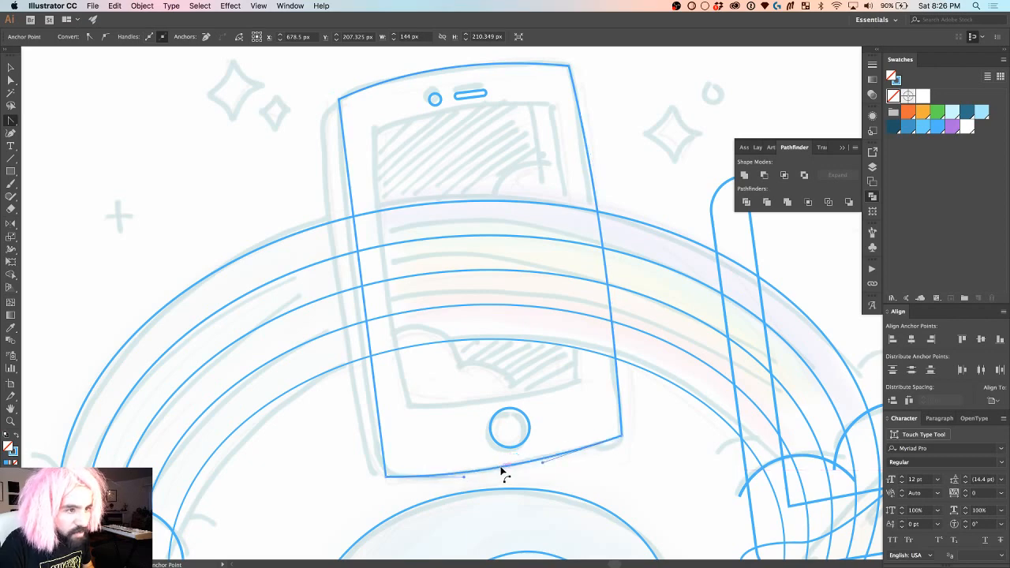
{"action": "left_click_drag", "start_coordinate": [364, 301], "coordinate": [344, 226]}
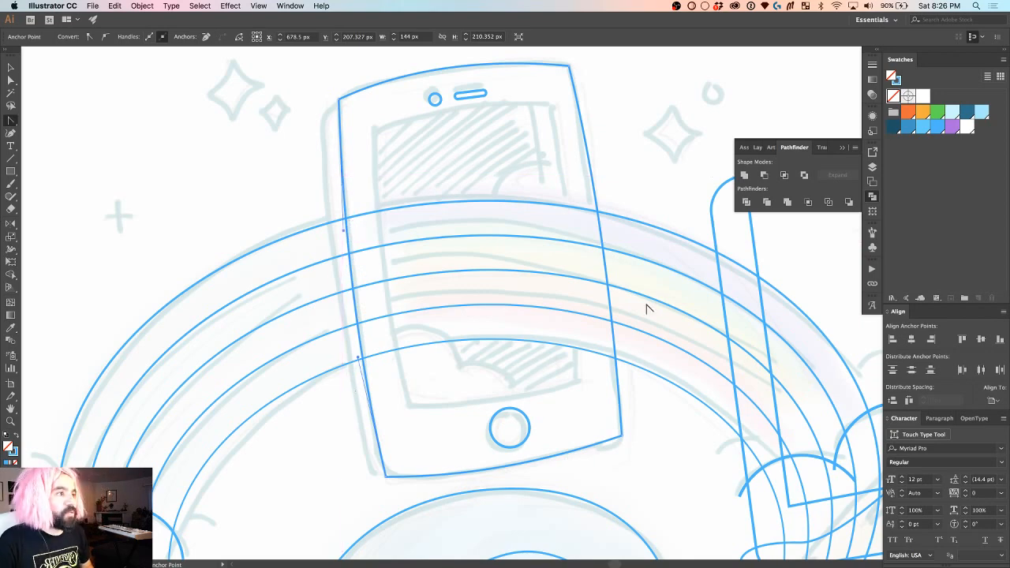
Step: Shift the phone outline's lower-right corner point to about X 749.5, Y 292.5 px and round that corner to about 7.8 px
{"action": "left_click", "coordinate": [621, 436]}
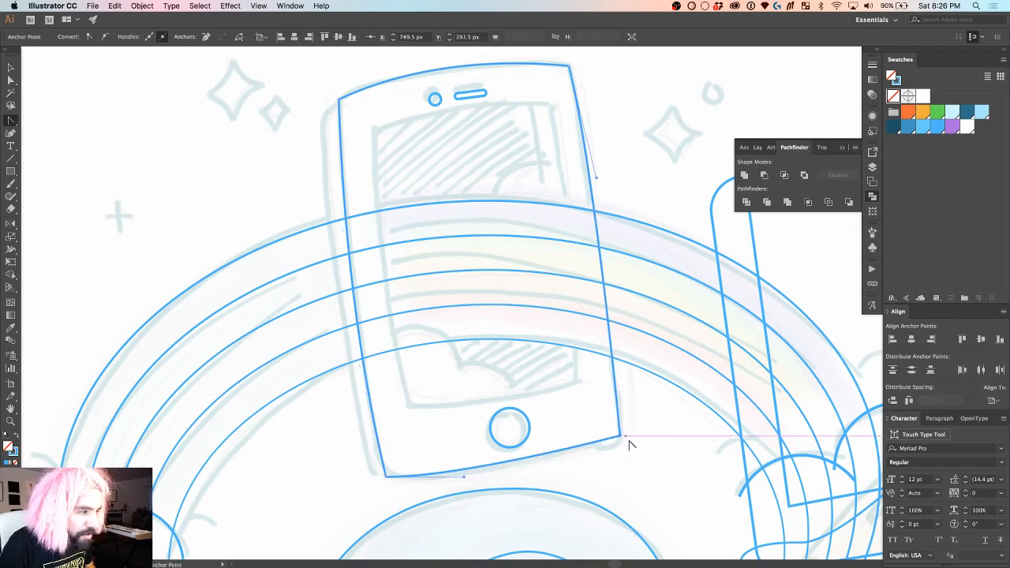
{"action": "key", "text": "a"}
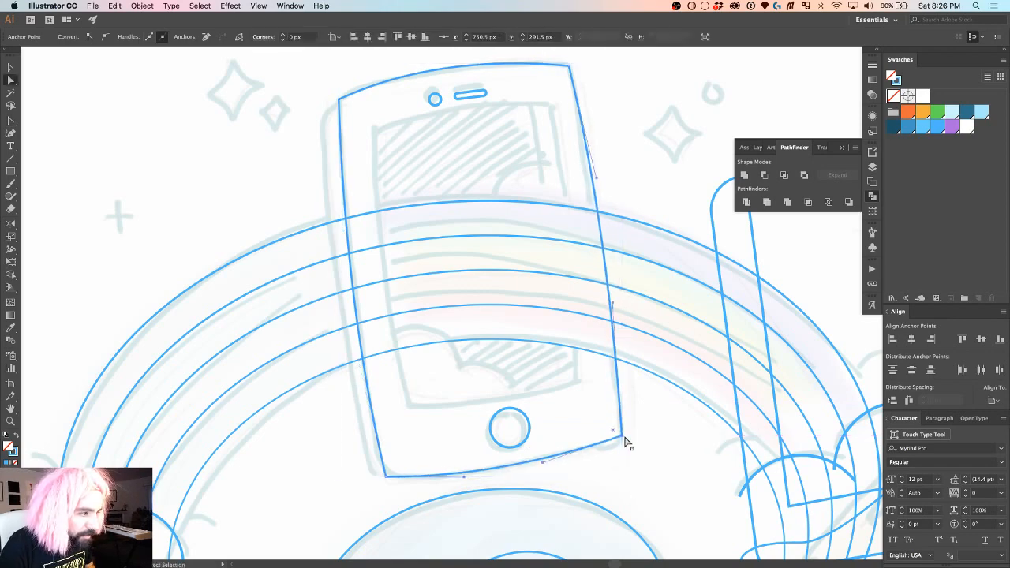
{"action": "left_click", "coordinate": [622, 438]}
{"action": "left_click_drag", "start_coordinate": [622, 439], "coordinate": [623, 442]}
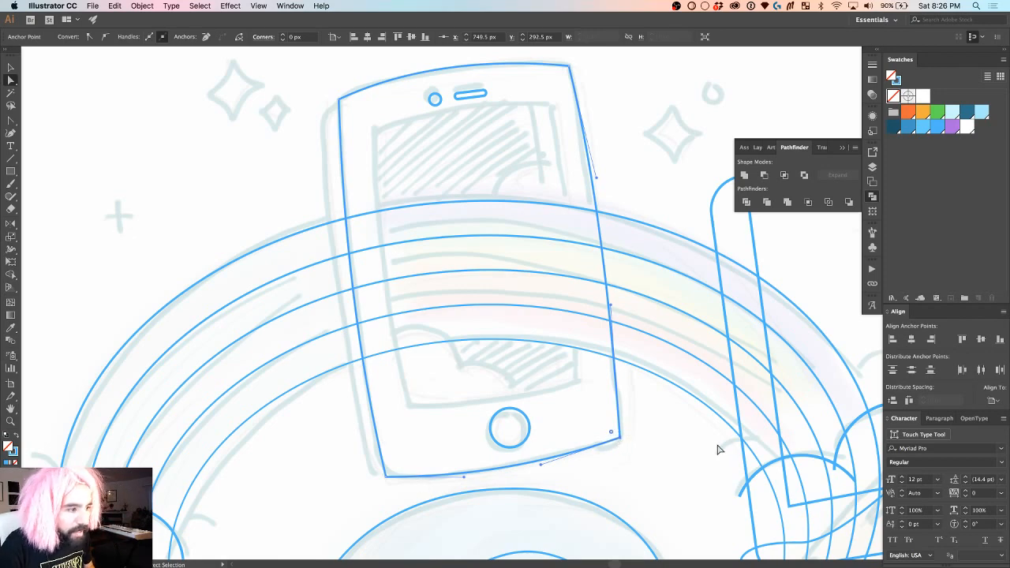
{"action": "left_click_drag", "start_coordinate": [609, 435], "coordinate": [597, 431]}
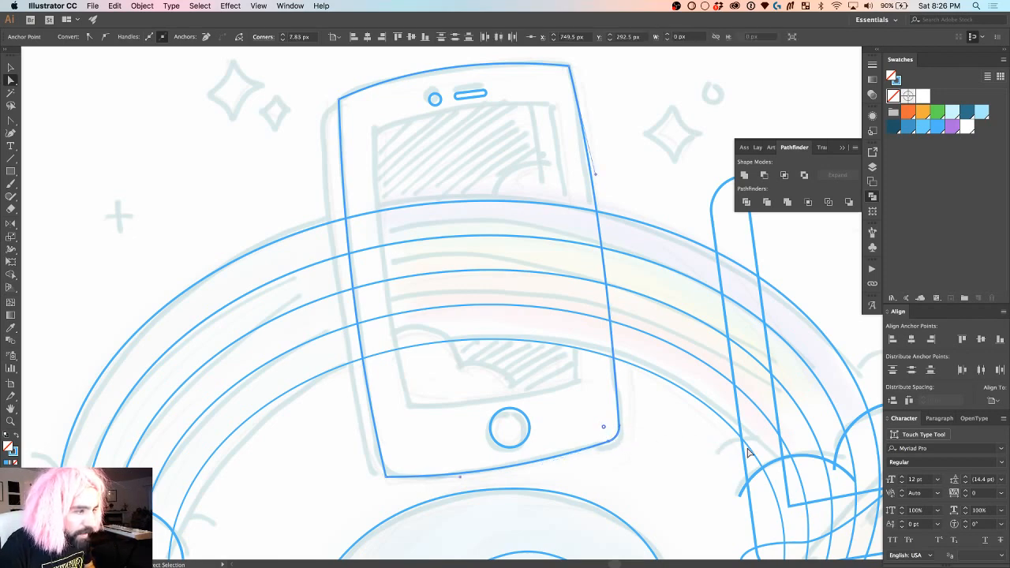
Step: Round the phone outline's lower-left corner to about 6.1 px, its upper-left to about 9.5 px, and its upper-right to match the sketch
{"action": "left_click", "coordinate": [386, 475]}
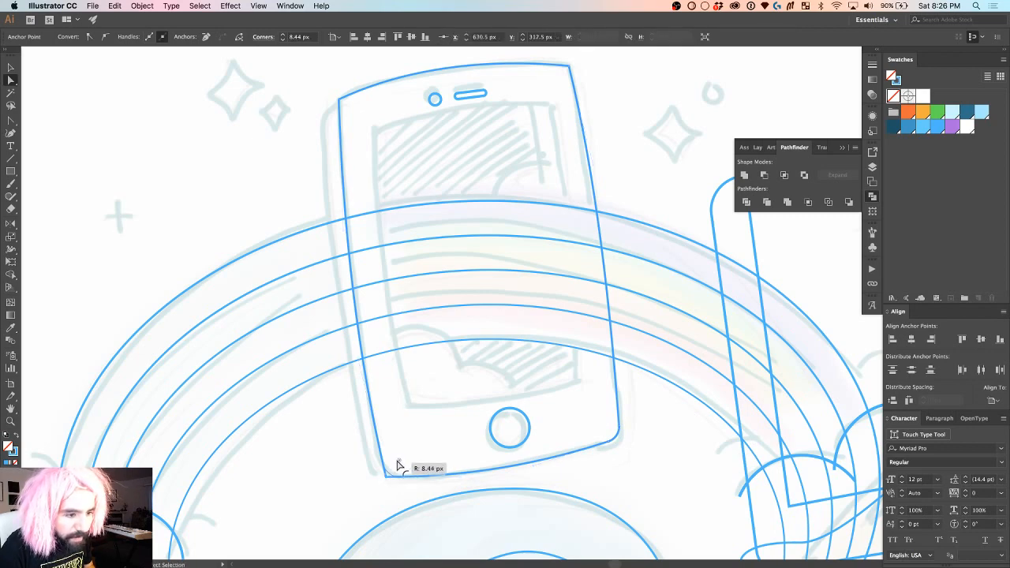
{"action": "left_click", "coordinate": [434, 399]}
{"action": "scroll", "coordinate": [435, 399], "scroll_direction": "up", "scroll_amount": 3}
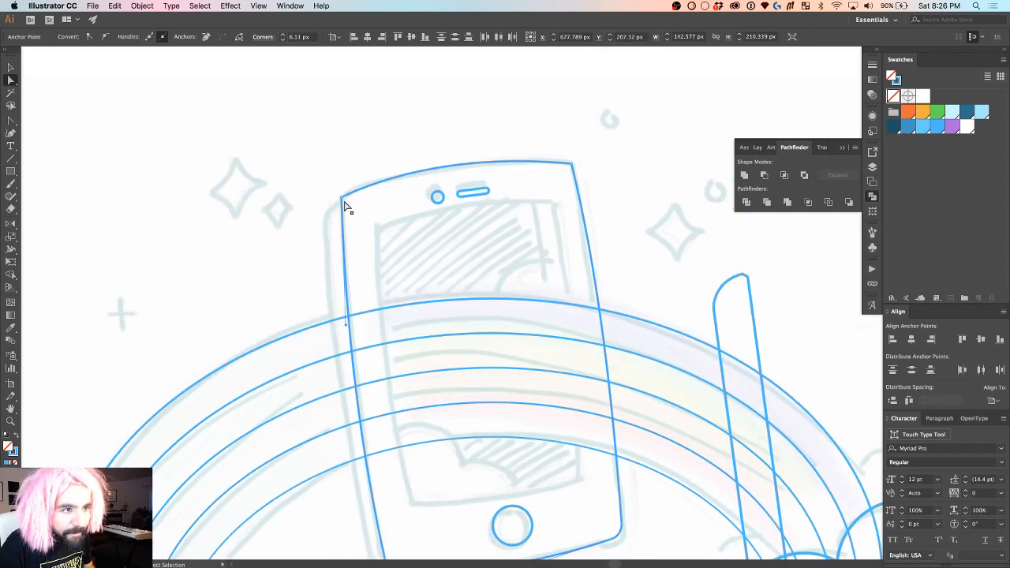
{"action": "left_click", "coordinate": [343, 198]}
{"action": "left_click_drag", "start_coordinate": [351, 207], "coordinate": [362, 211]}
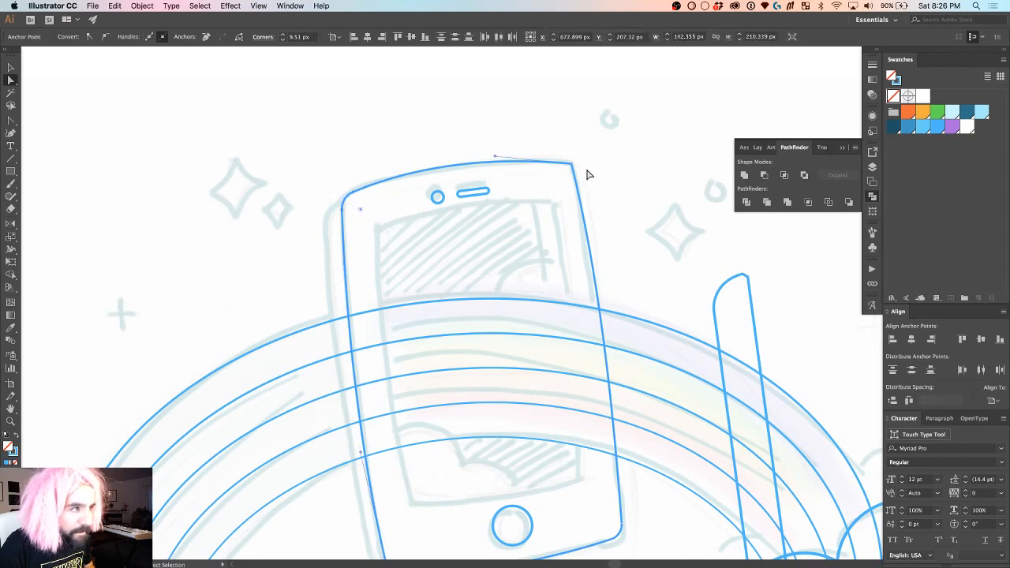
{"action": "left_click", "coordinate": [572, 164]}
{"action": "left_click_drag", "start_coordinate": [566, 175], "coordinate": [558, 184]}
{"action": "left_click", "coordinate": [613, 167]}
{"action": "scroll", "coordinate": [536, 229], "scroll_direction": "down", "scroll_amount": 5}
{"action": "scroll", "coordinate": [536, 228], "scroll_direction": "right", "scroll_amount": 3}
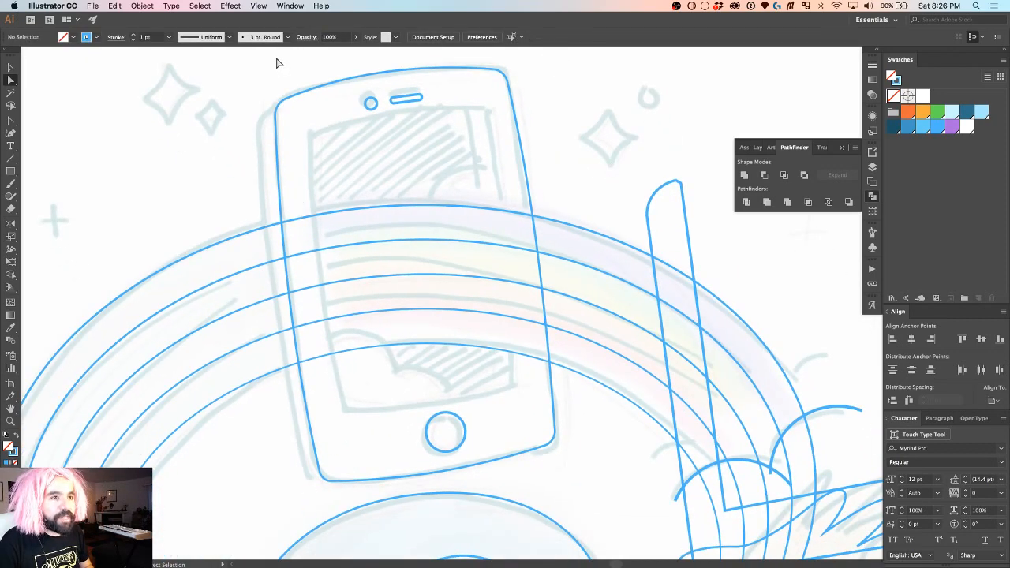
{"action": "left_click", "coordinate": [320, 475]}
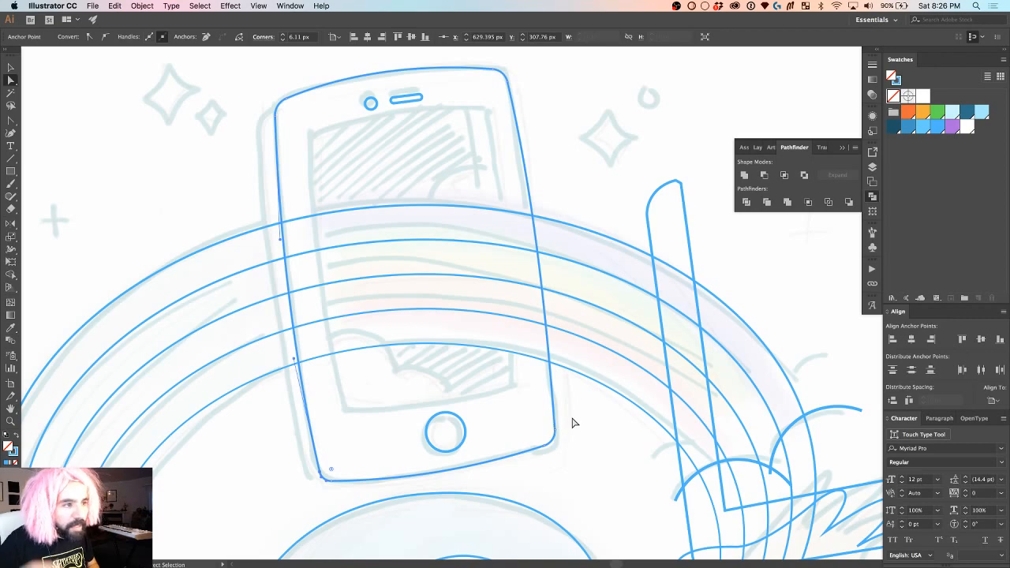
{"action": "scroll", "coordinate": [458, 468], "scroll_direction": "up", "scroll_amount": 2}
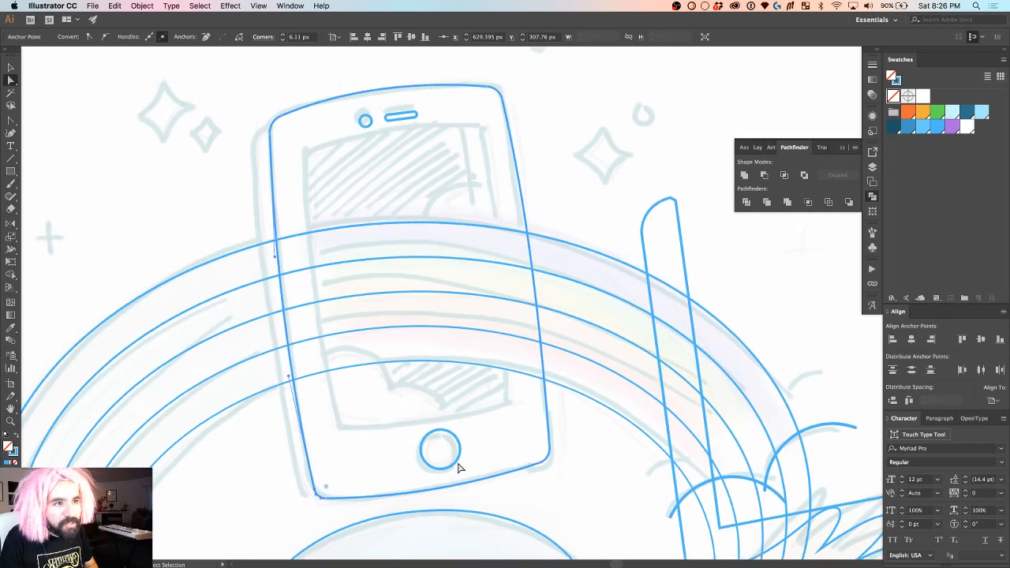
Step: Try scaling the phone outline itself down to the sketched screen area, and undo the scaling
{"action": "key", "text": "v"}
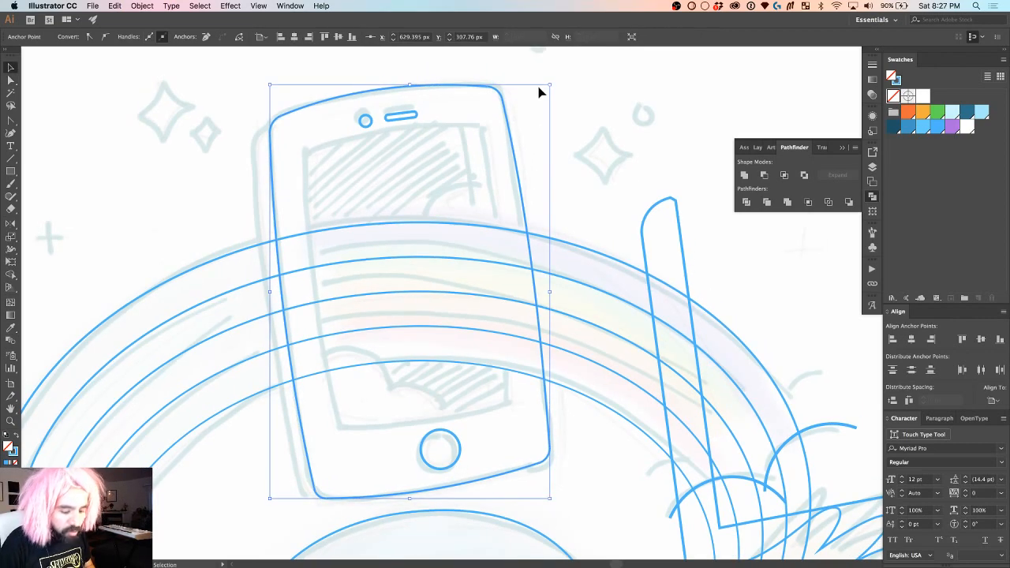
{"action": "key", "text": "Down"}
{"action": "left_click_drag", "start_coordinate": [551, 85], "coordinate": [521, 117]}
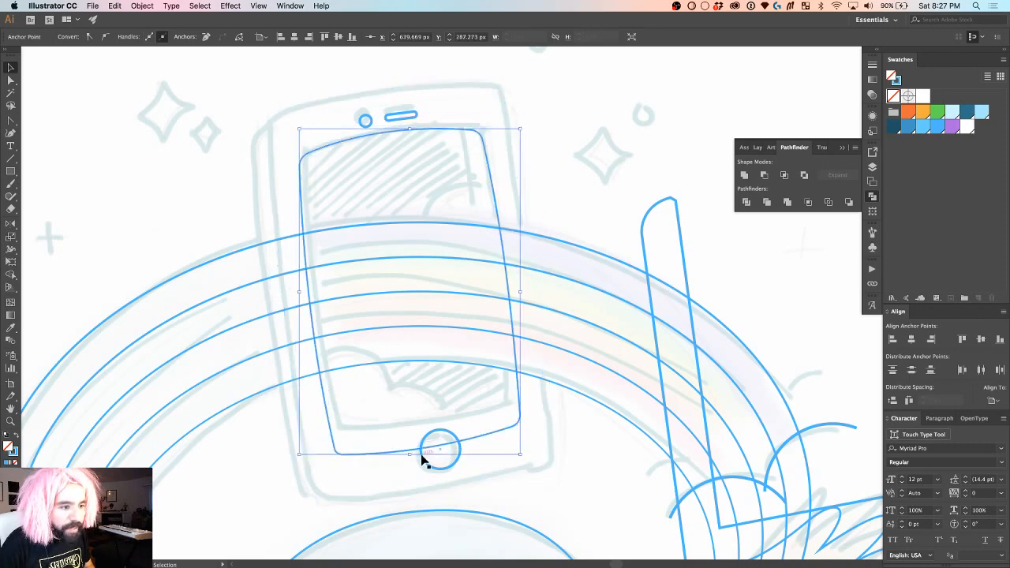
{"action": "left_click_drag", "start_coordinate": [410, 455], "coordinate": [410, 426]}
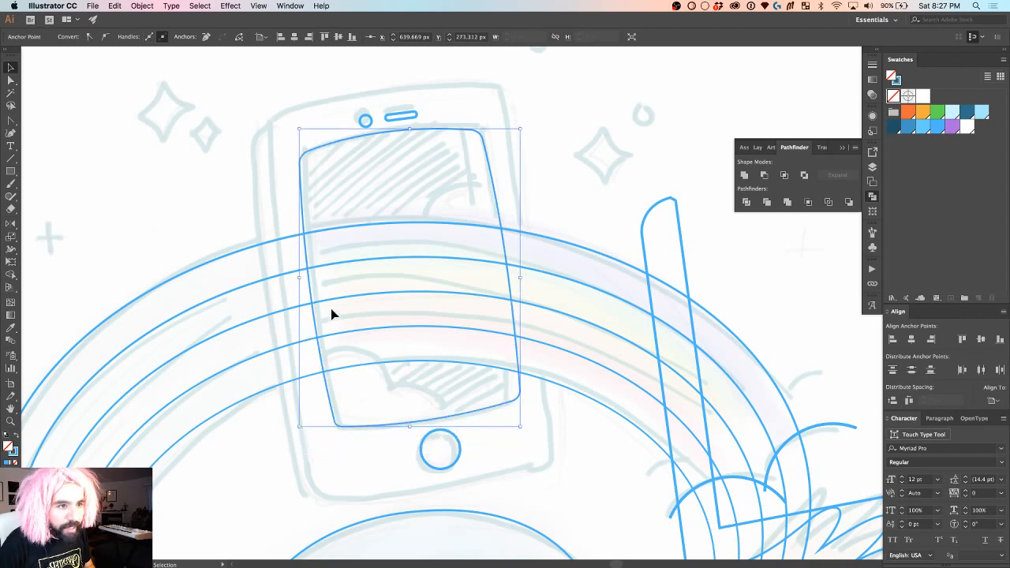
{"action": "left_click", "coordinate": [523, 279]}
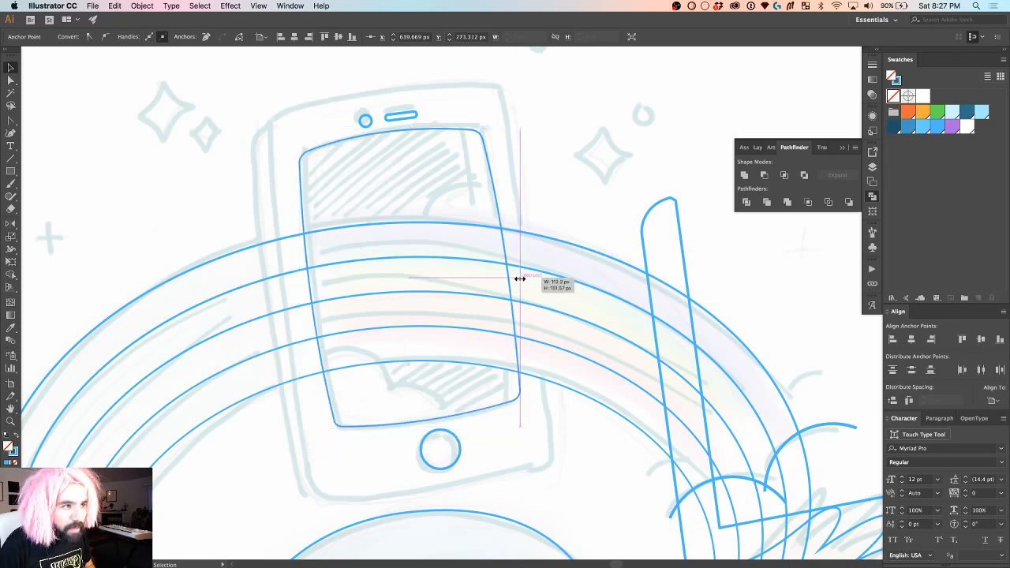
{"action": "key", "text": "cmd+z"}
{"action": "key", "text": "cmd+z"}
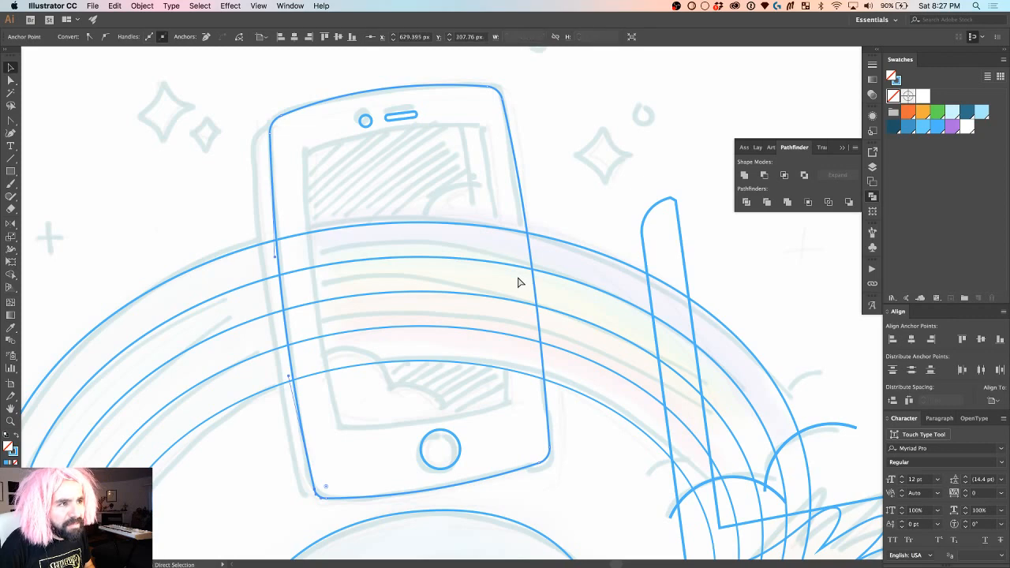
Step: Duplicate the phone outline in place and scale the copy to about 106 × 152 px, positioned over the sketched screen
{"action": "key", "text": "super+shift+z"}
{"action": "key", "text": "super+shift+z"}
{"action": "key", "text": "super+z"}
{"action": "key", "text": "super+shift+z"}
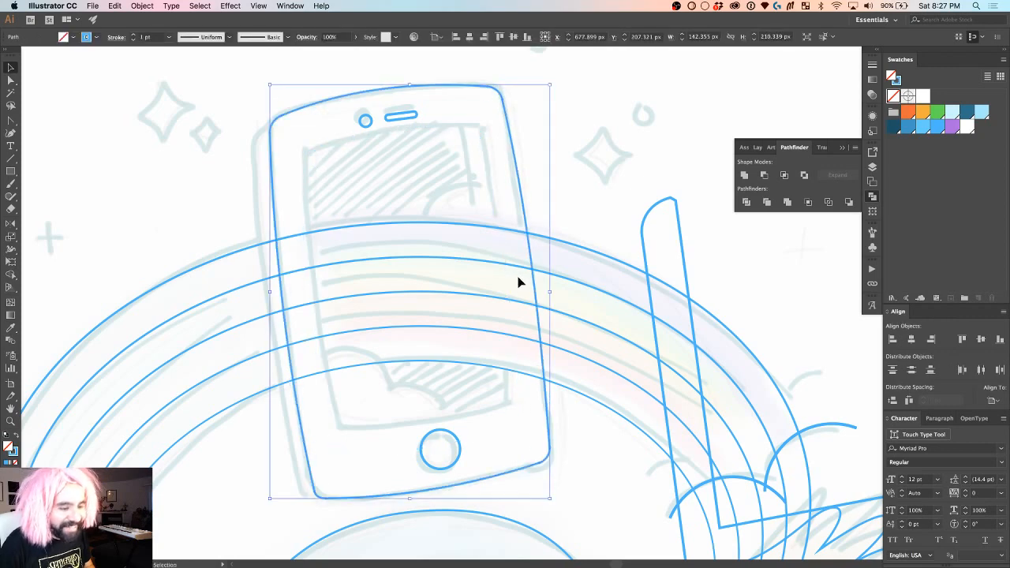
{"action": "key", "text": "super+z"}
{"action": "key", "text": "v"}
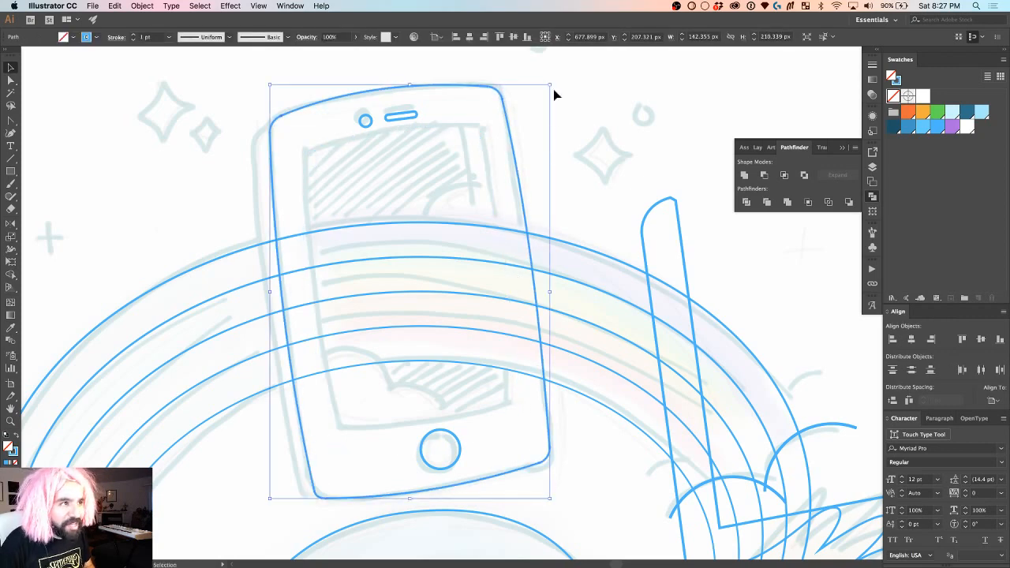
{"action": "mouse_move", "coordinate": [552, 86]}
{"action": "left_mouse_down"}
{"action": "mouse_move", "coordinate": [509, 112]}
{"action": "mouse_move", "coordinate": [521, 102]}
{"action": "left_mouse_up"}
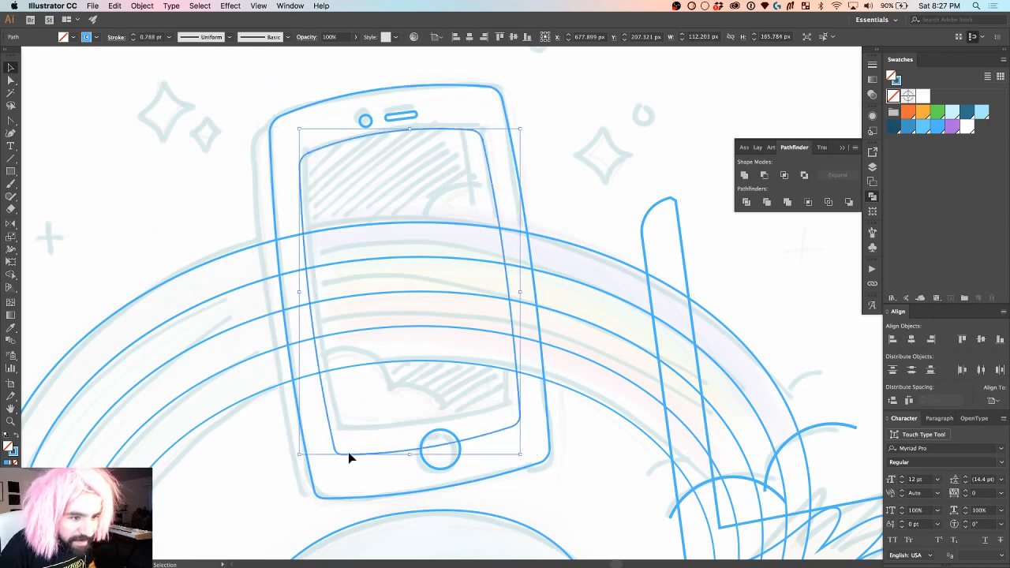
{"action": "left_click_drag", "start_coordinate": [300, 455], "coordinate": [310, 434]}
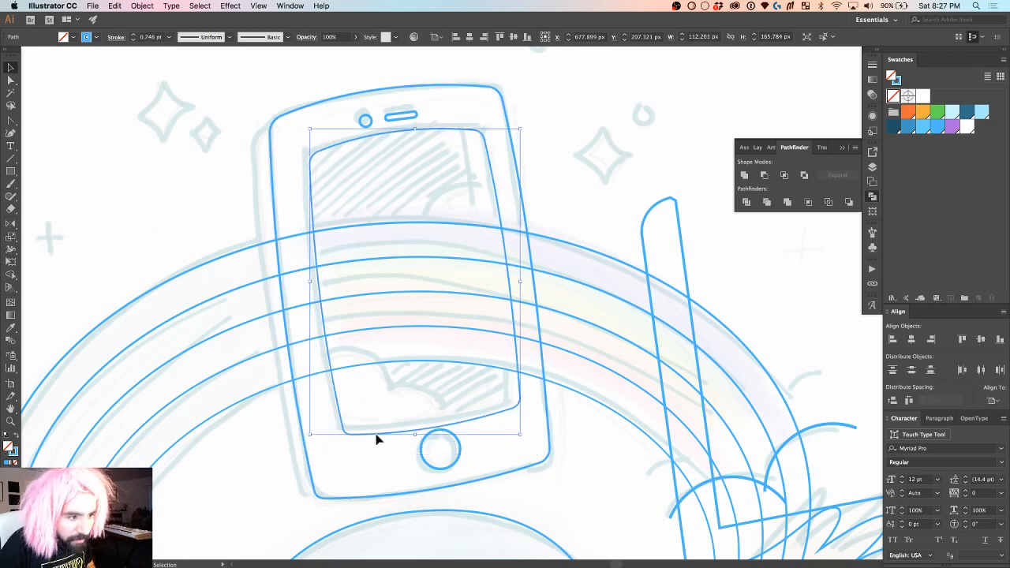
{"action": "left_click_drag", "start_coordinate": [518, 435], "coordinate": [513, 422]}
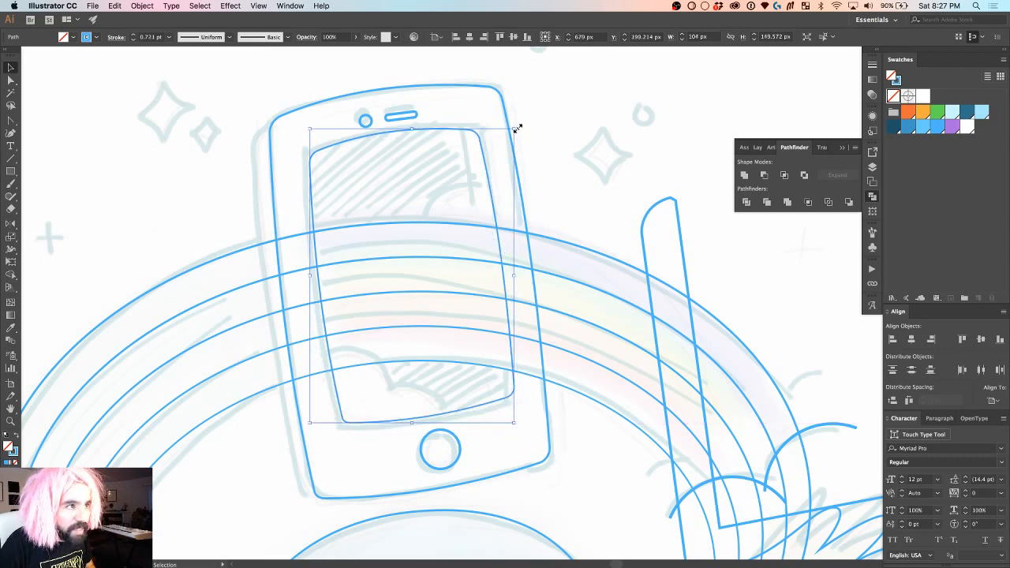
{"action": "left_click_drag", "start_coordinate": [517, 126], "coordinate": [518, 122]}
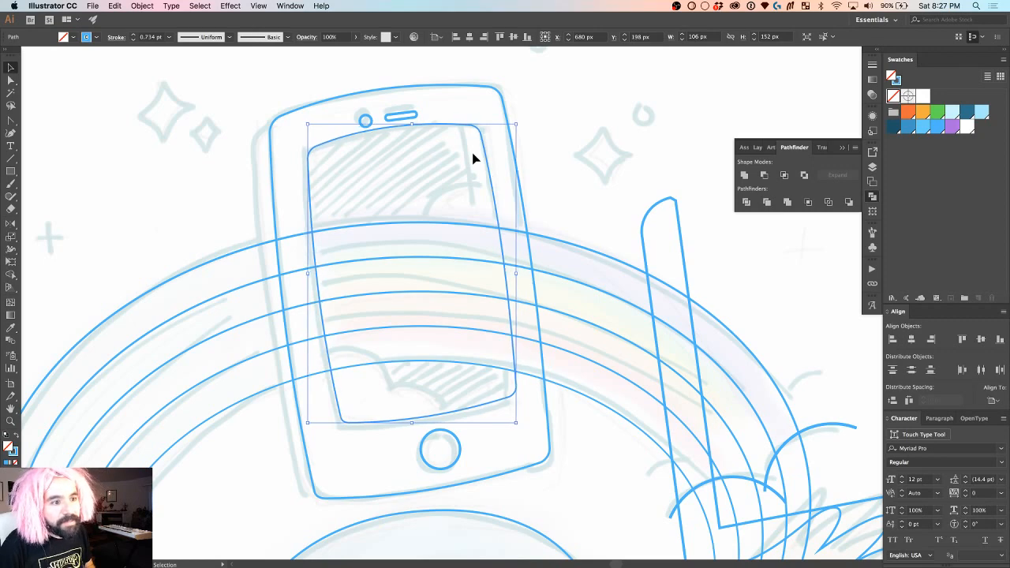
{"action": "left_click_drag", "start_coordinate": [473, 159], "coordinate": [473, 160]}
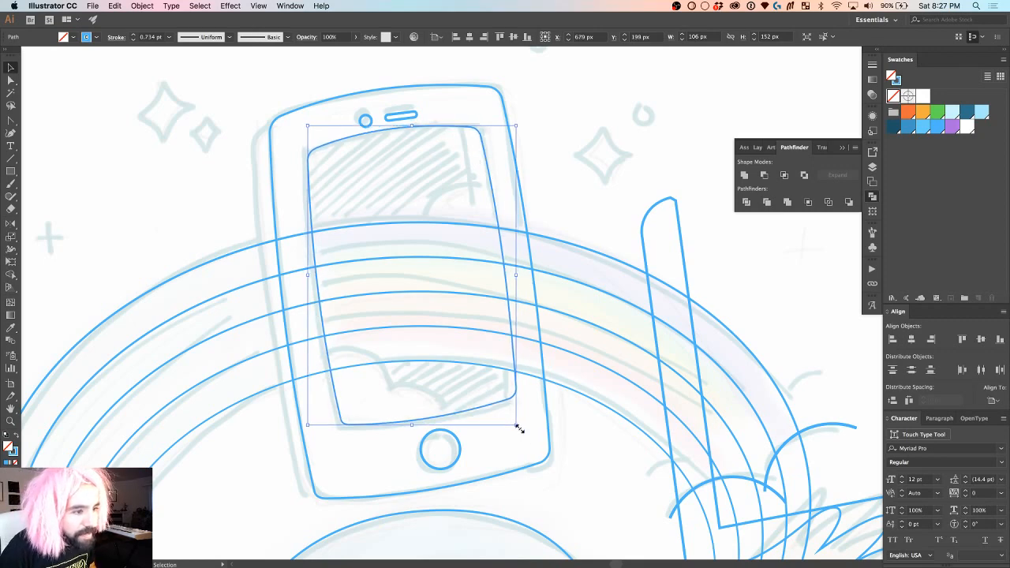
Step: Adjust the screen shape's lower-right and lower-left corner points to fit the sketch, making it about 105 × 154 px overall
{"action": "key", "text": "a"}
{"action": "left_click", "coordinate": [511, 402]}
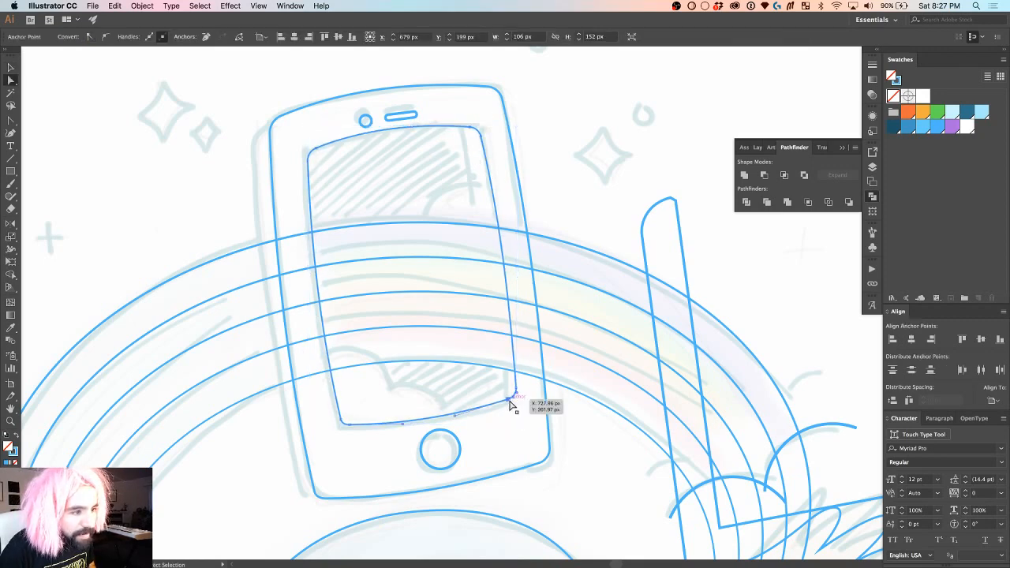
{"action": "left_click_drag", "start_coordinate": [516, 394], "coordinate": [516, 392]}
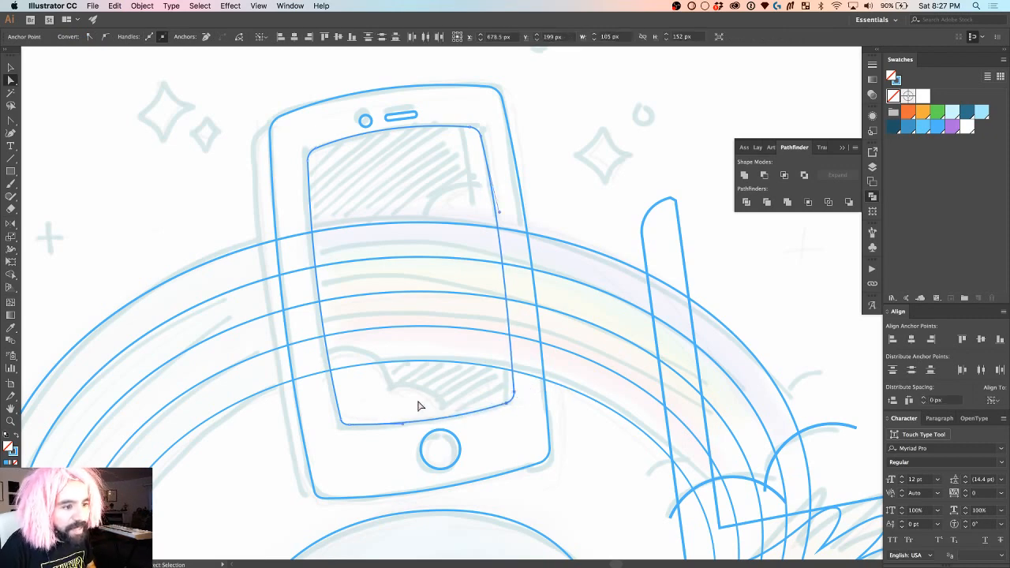
{"action": "left_click_drag", "start_coordinate": [340, 418], "coordinate": [342, 421]}
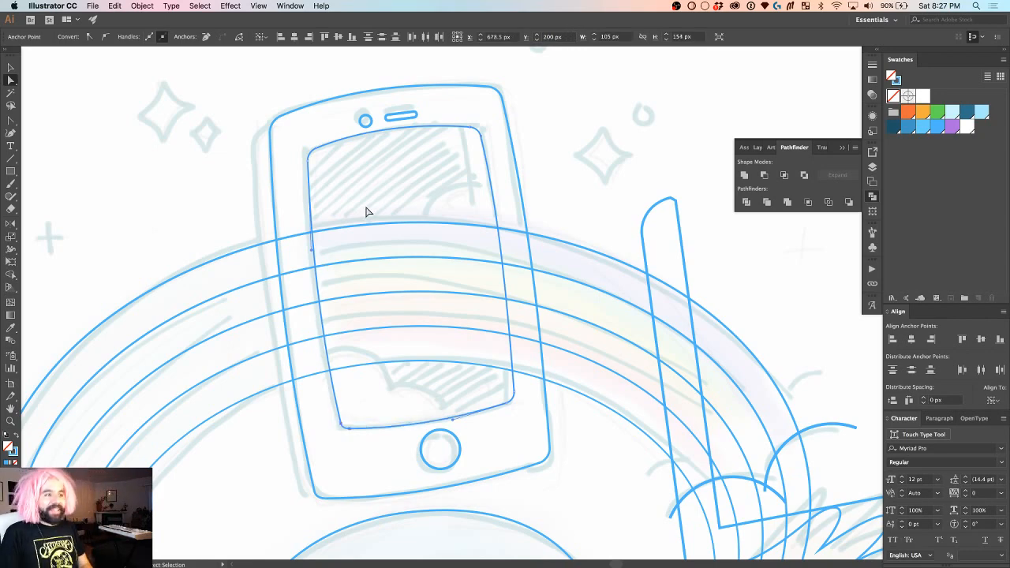
{"action": "left_click", "coordinate": [584, 187]}
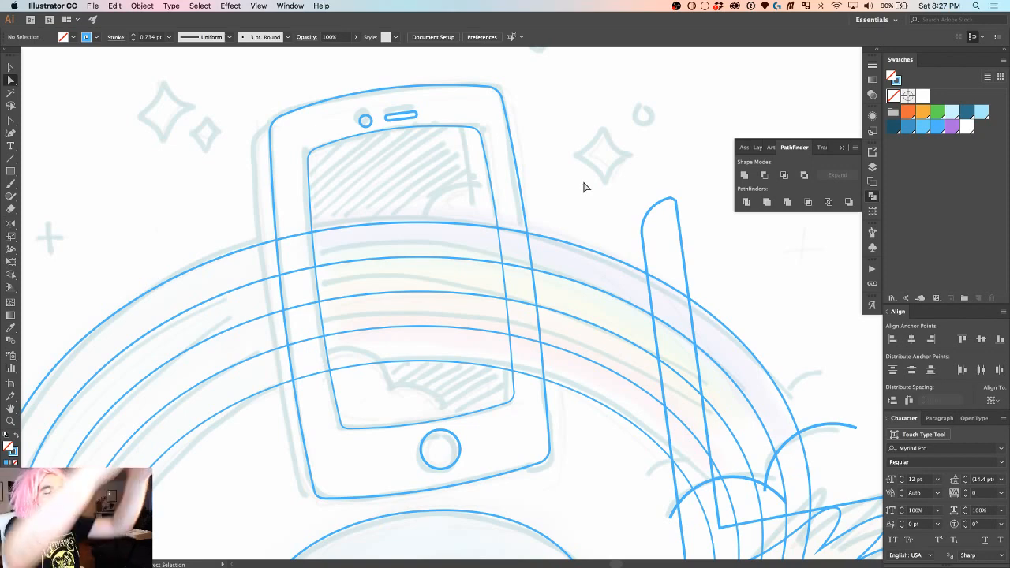
Step: Duplicate the outer phone outline down and to the left as the phone's back edge, at about X 669.9, Y 212.3 px
{"action": "key", "text": "v"}
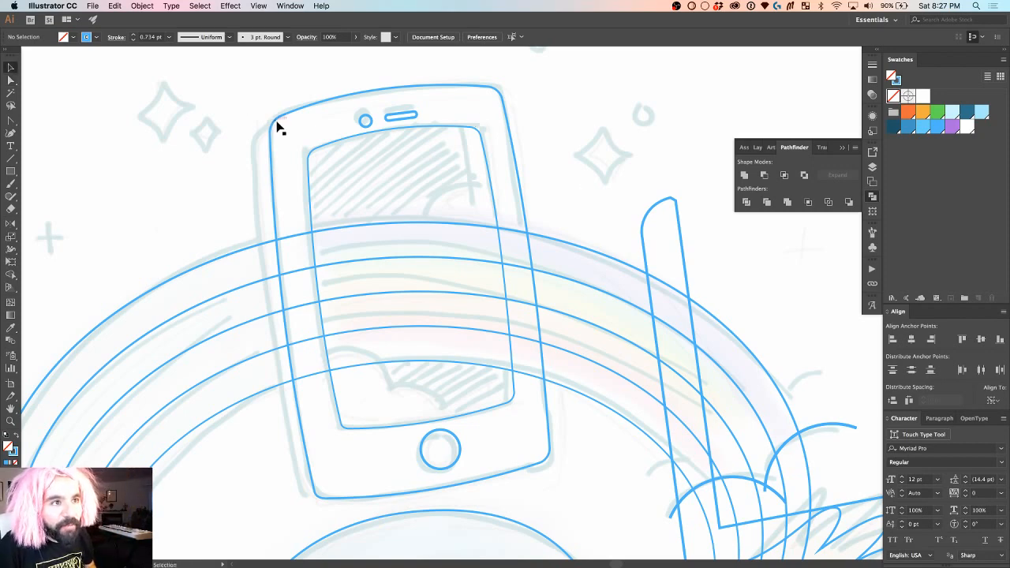
{"action": "left_click", "coordinate": [270, 141]}
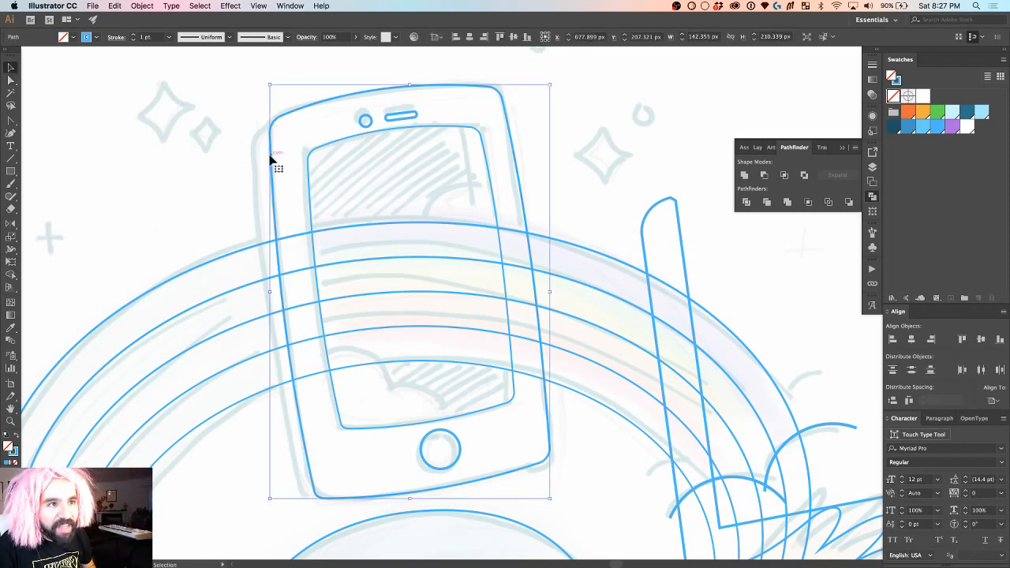
{"action": "left_click_drag", "start_coordinate": [273, 160], "coordinate": [254, 172], "text": "alt"}
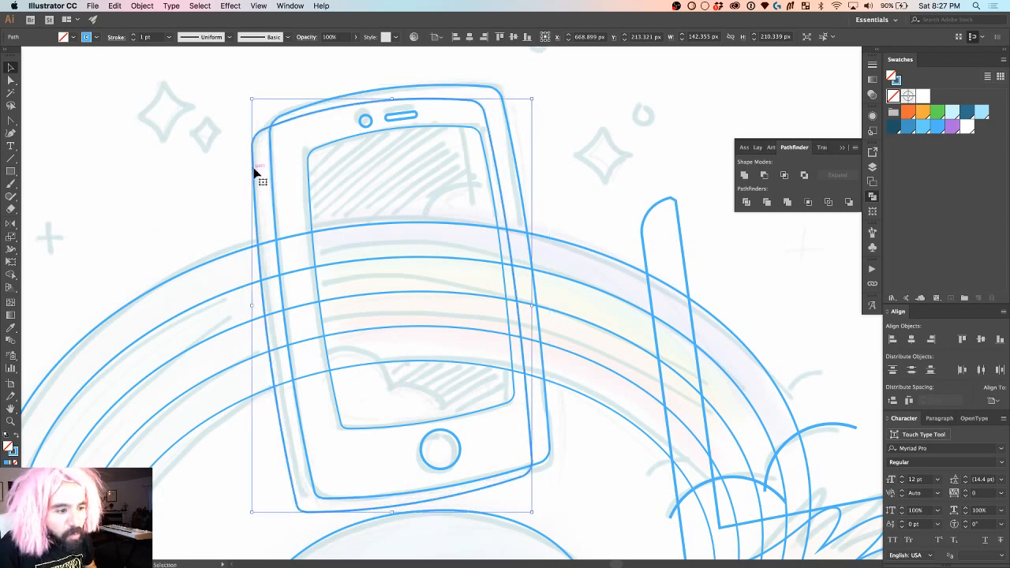
{"action": "key", "text": "Up"}
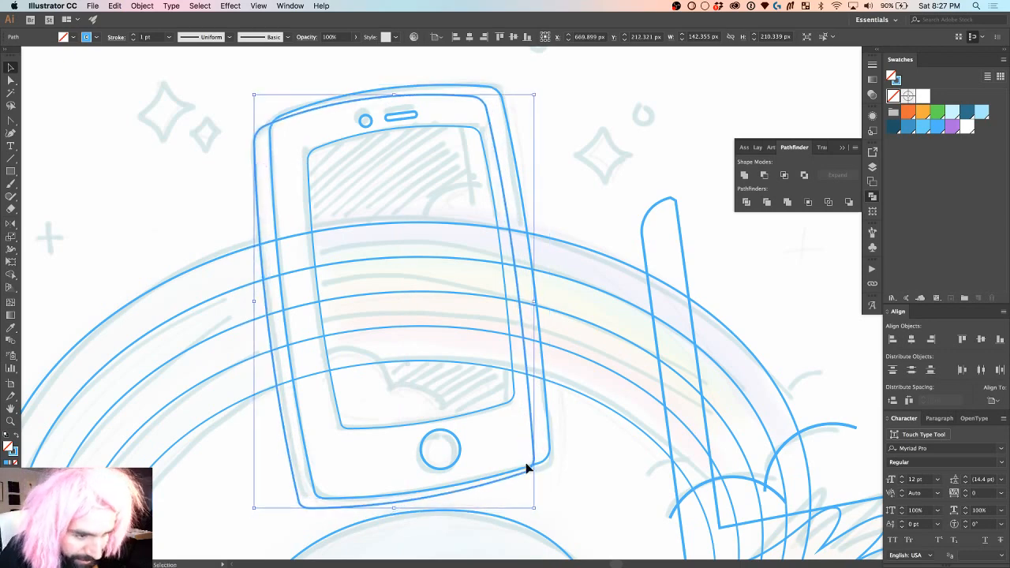
Step: Move the back edge's lower-right corner point onto the front outline's corner, at about X 748.5, Y 288.5 px
{"action": "key", "text": "a"}
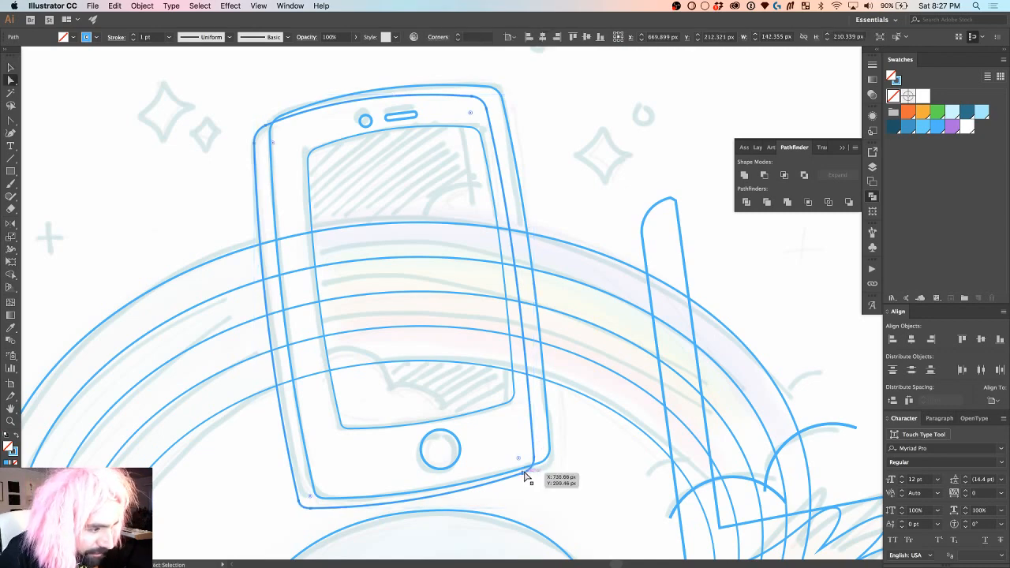
{"action": "left_click", "coordinate": [527, 469]}
{"action": "left_click", "coordinate": [536, 465]}
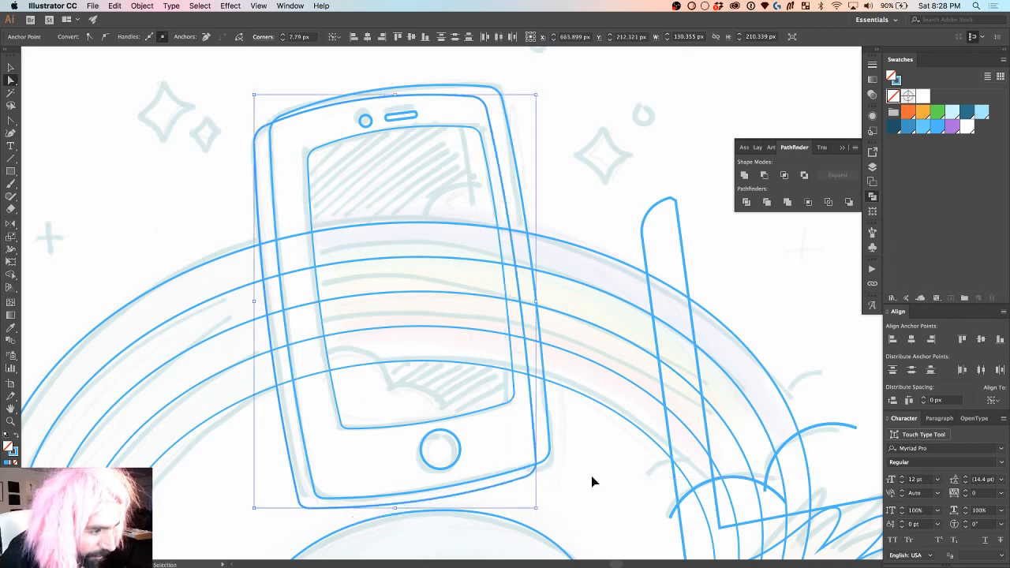
{"action": "mouse_move", "coordinate": [542, 465]}
{"action": "left_mouse_down"}
{"action": "mouse_move", "coordinate": [547, 452]}
{"action": "mouse_move", "coordinate": [553, 461]}
{"action": "left_mouse_up"}
{"action": "scroll", "coordinate": [549, 458], "scroll_direction": "up", "scroll_amount": 3}
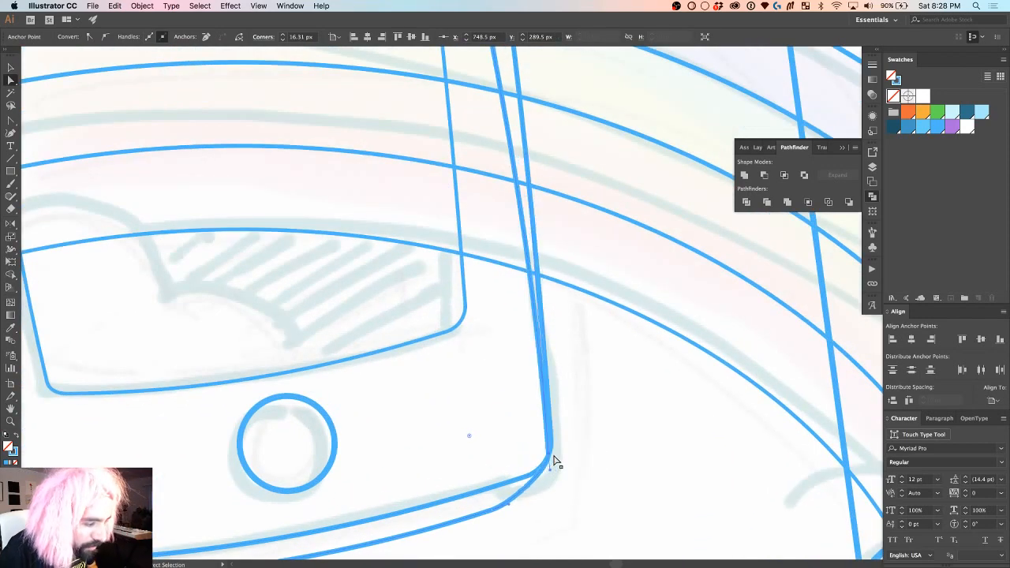
{"action": "key", "text": "v"}
{"action": "key", "text": "super+y"}
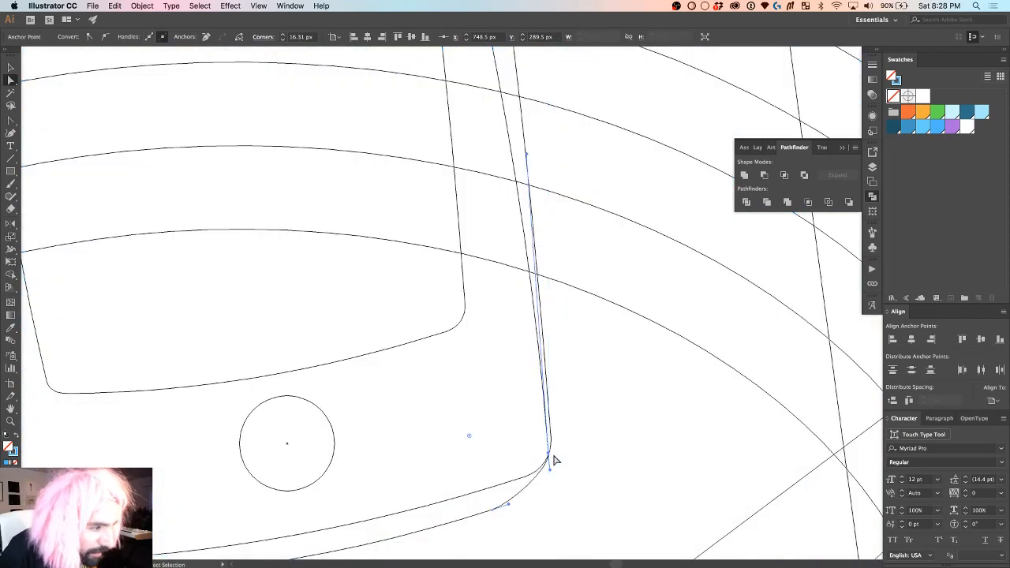
{"action": "scroll", "coordinate": [553, 459], "scroll_direction": "up", "scroll_amount": 3}
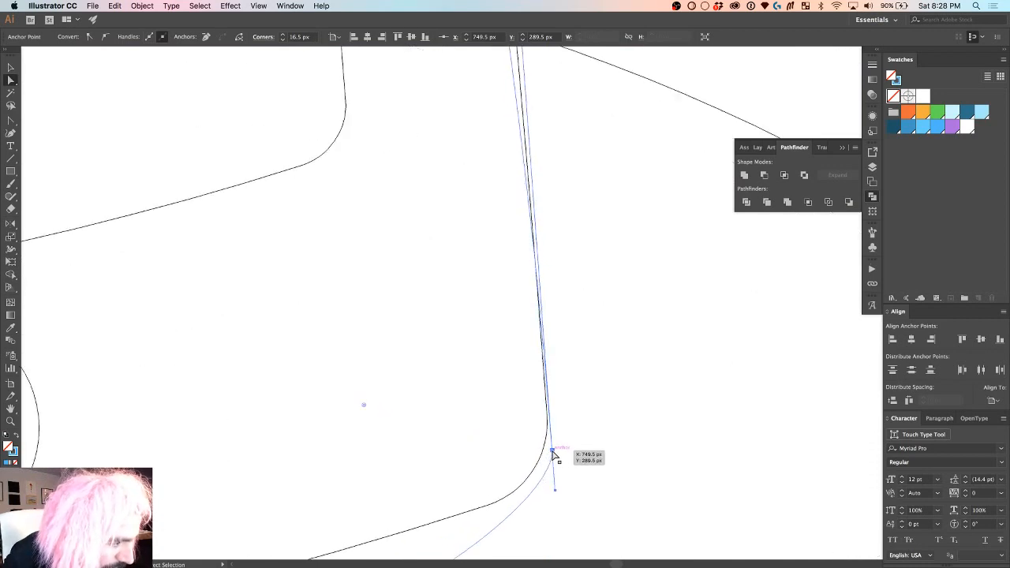
{"action": "left_click_drag", "start_coordinate": [552, 450], "coordinate": [543, 441]}
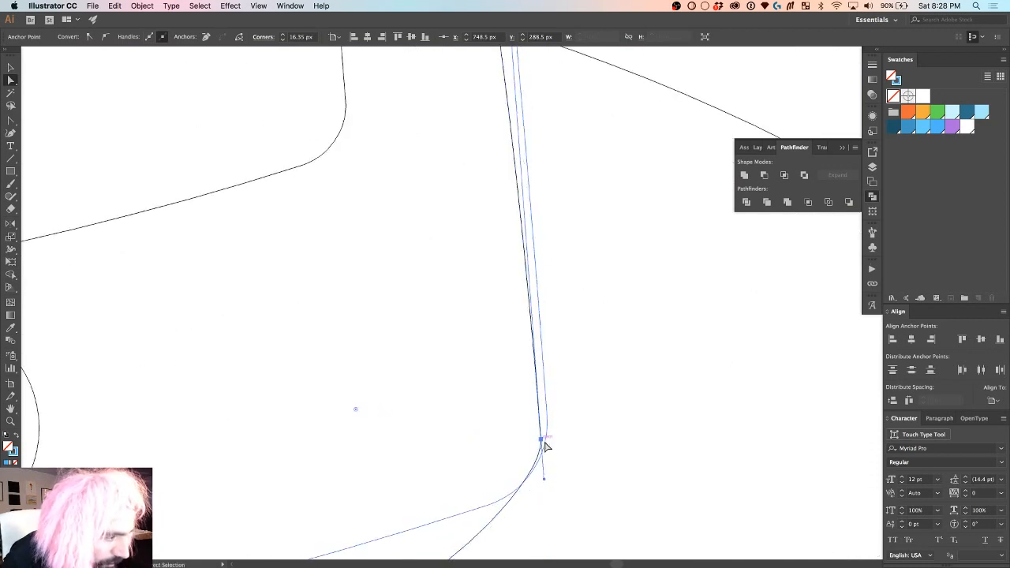
Step: Refine the back edge's lower-right corner point and its handle so its right side blends into the front outline, at about X 748.5, Y 287.5 px
{"action": "scroll", "coordinate": [544, 443], "scroll_direction": "down", "scroll_amount": 3}
{"action": "left_click_drag", "start_coordinate": [540, 392], "coordinate": [541, 388]}
{"action": "scroll", "coordinate": [541, 390], "scroll_direction": "down", "scroll_amount": 1}
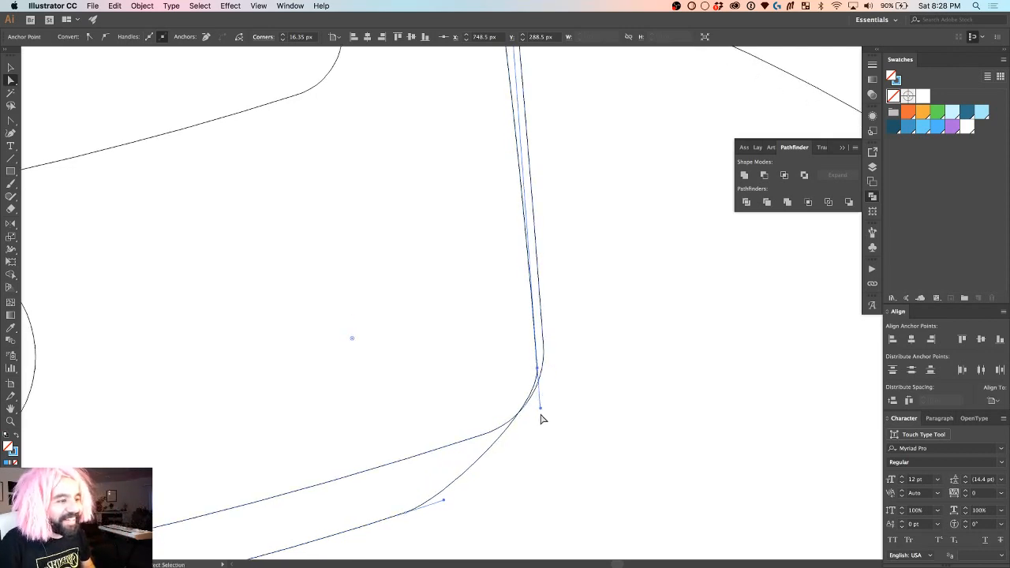
{"action": "left_click_drag", "start_coordinate": [542, 411], "coordinate": [541, 361]}
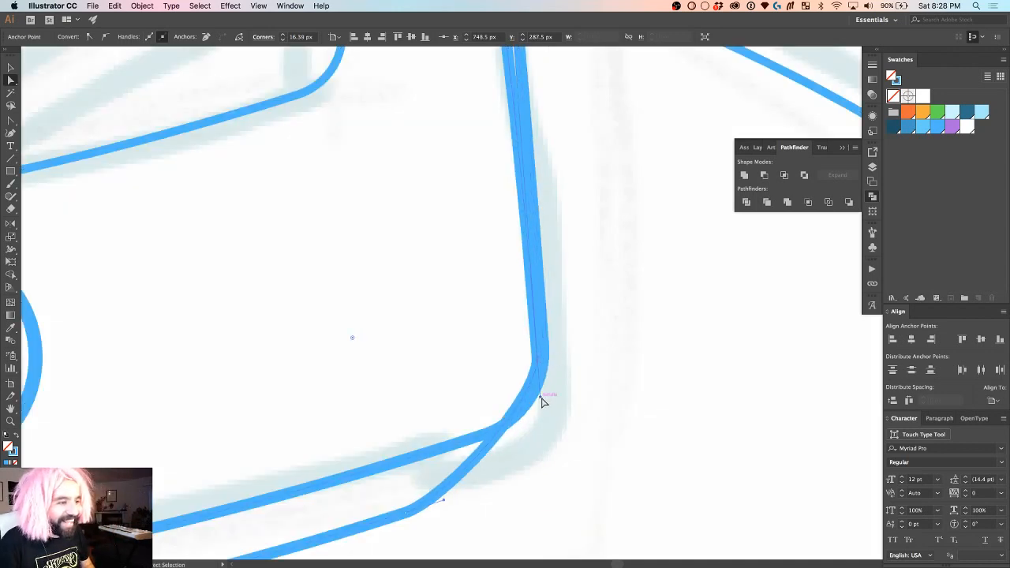
{"action": "scroll", "coordinate": [541, 435], "scroll_direction": "down", "scroll_amount": 3}
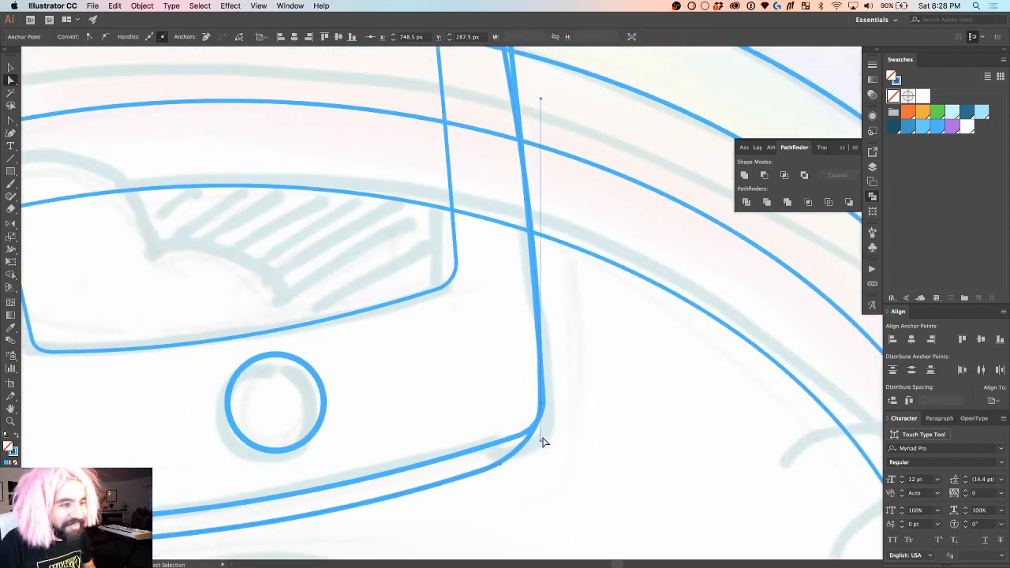
{"action": "scroll", "coordinate": [542, 442], "scroll_direction": "down", "scroll_amount": 5}
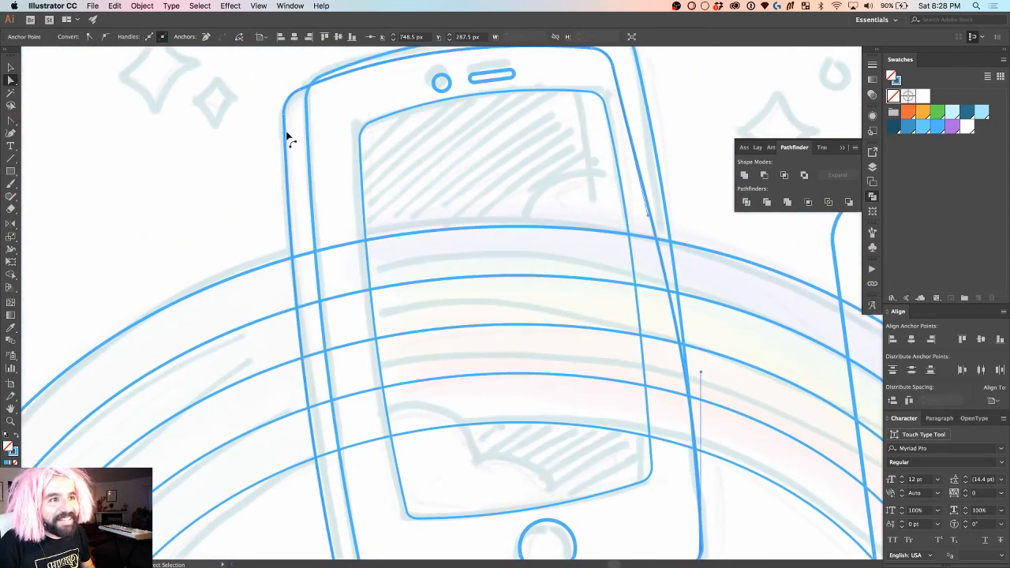
Step: Move the back edge's upper-left corner point to meet the front outline's top curve, at about X 610.5, Y 118.5 px, and deselect the path
{"action": "scroll", "coordinate": [287, 136], "scroll_direction": "up", "scroll_amount": 3}
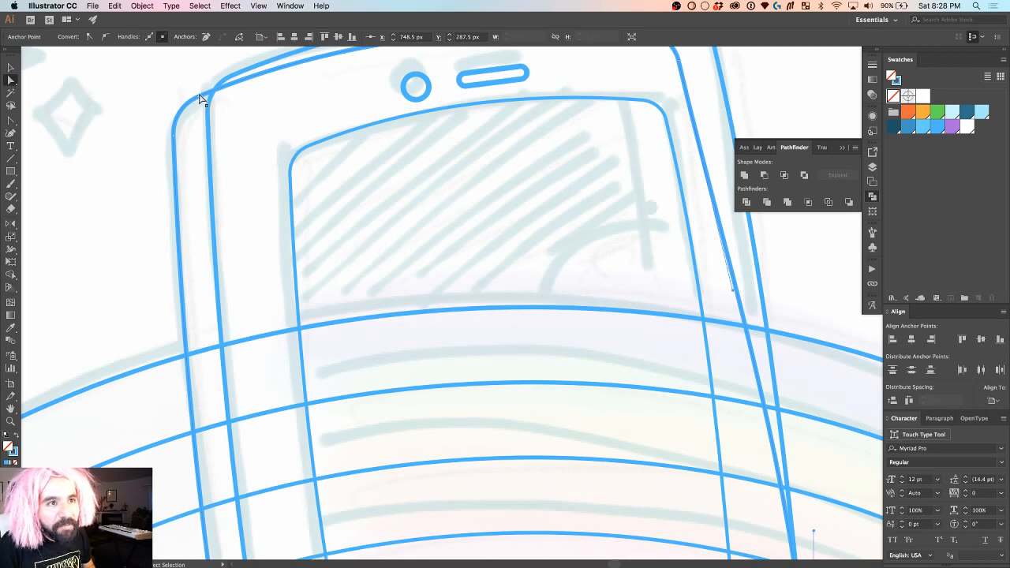
{"action": "scroll", "coordinate": [206, 71], "scroll_direction": "down", "scroll_amount": 2}
{"action": "scroll", "coordinate": [207, 71], "scroll_direction": "up", "scroll_amount": 3}
{"action": "scroll", "coordinate": [207, 71], "scroll_direction": "up", "scroll_amount": 4}
{"action": "scroll", "coordinate": [207, 71], "scroll_direction": "left", "scroll_amount": 2}
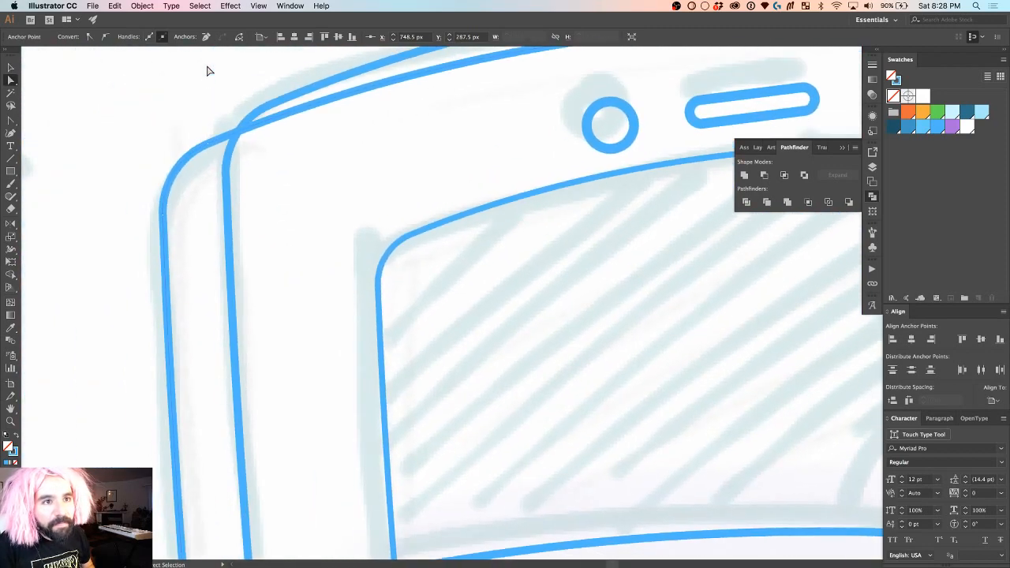
{"action": "left_click_drag", "start_coordinate": [221, 145], "coordinate": [210, 127]}
{"action": "scroll", "coordinate": [209, 127], "scroll_direction": "down", "scroll_amount": 3}
{"action": "scroll", "coordinate": [211, 133], "scroll_direction": "down", "scroll_amount": 3}
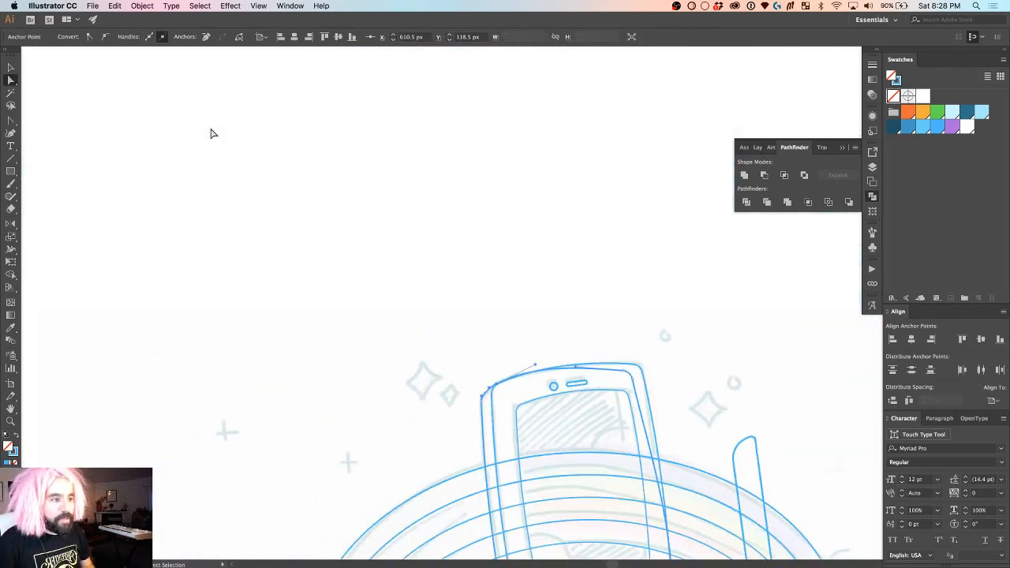
{"action": "scroll", "coordinate": [211, 133], "scroll_direction": "up", "scroll_amount": 2}
{"action": "scroll", "coordinate": [211, 133], "scroll_direction": "up", "scroll_amount": 2}
{"action": "scroll", "coordinate": [211, 134], "scroll_direction": "right", "scroll_amount": 1}
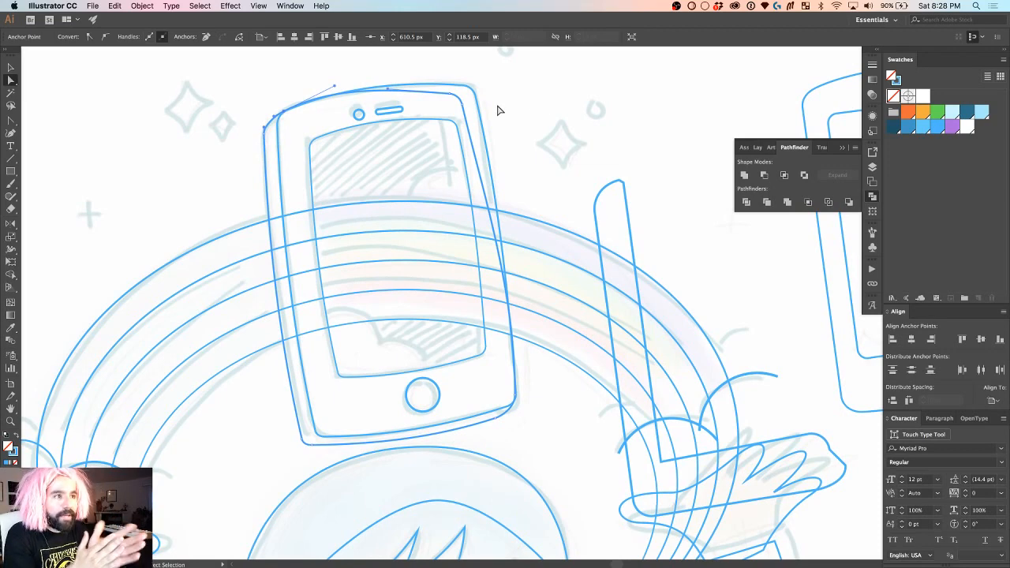
{"action": "left_click", "coordinate": [528, 133]}
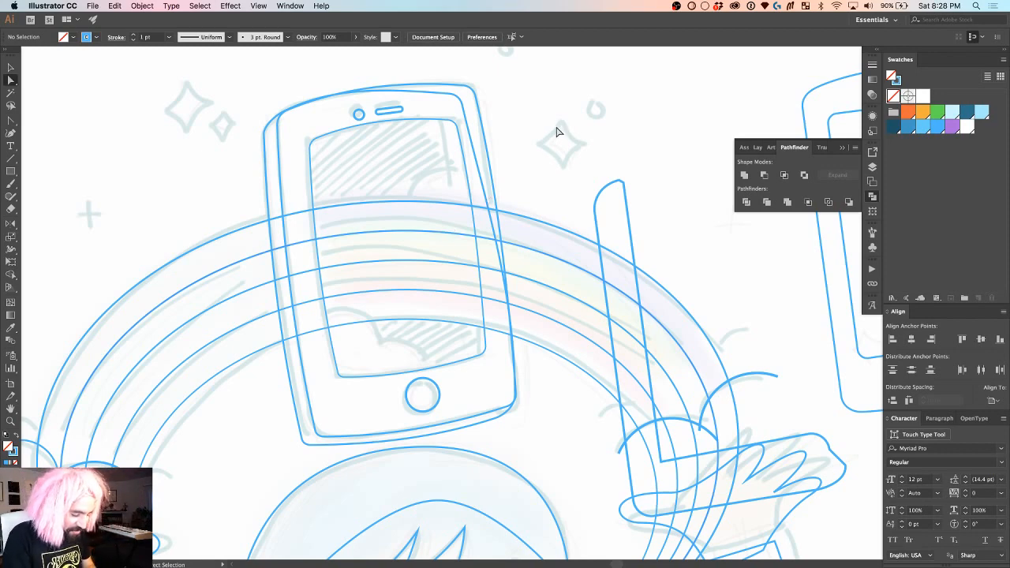
Step: Draw a narrow closed four-sided strip with the Pen tool over the screen's right side, with its upper-left corner at about X 703.5, Y 120.5 px
{"action": "key", "text": "p"}
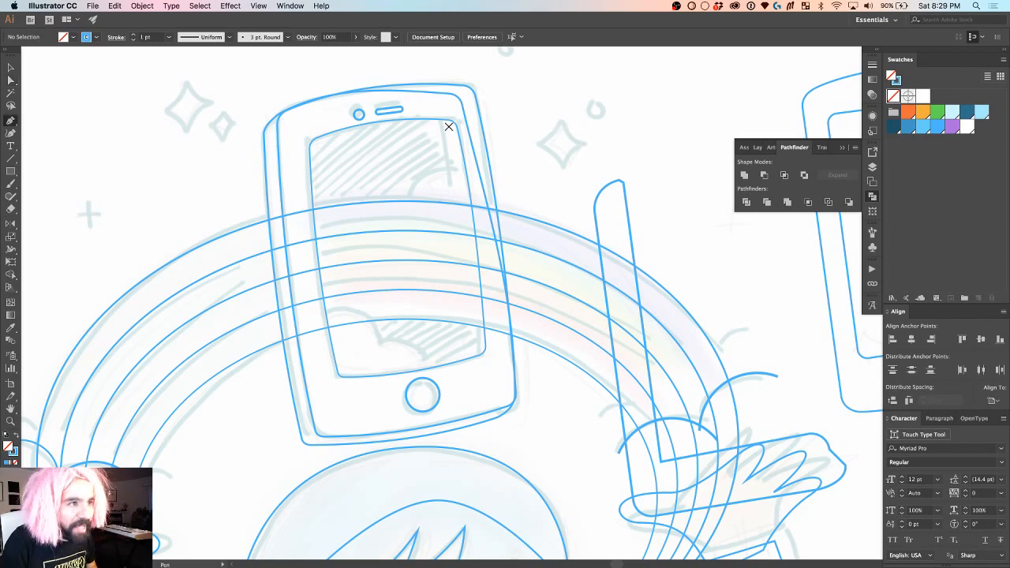
{"action": "left_click", "coordinate": [439, 117]}
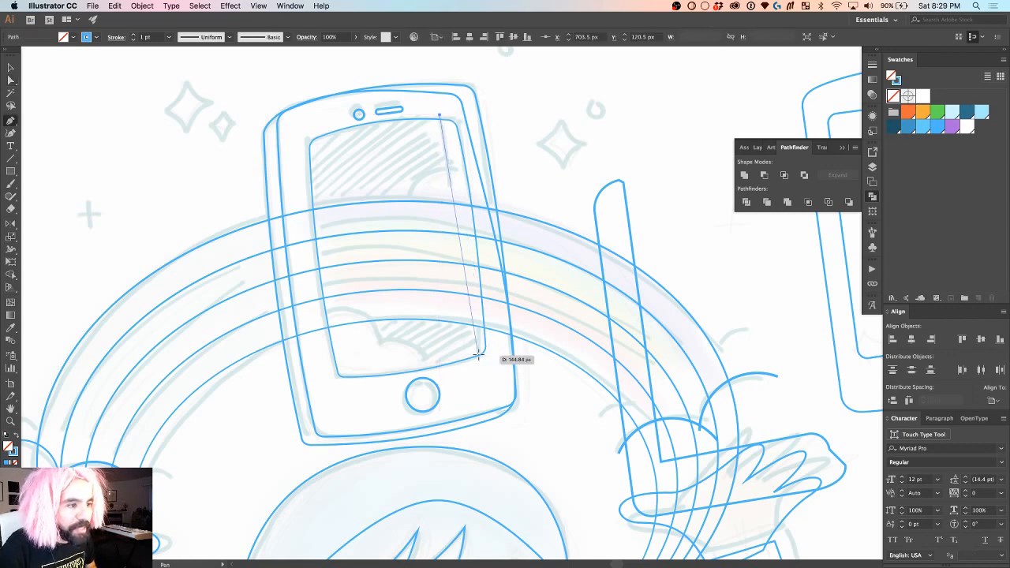
{"action": "left_click_drag", "start_coordinate": [482, 362], "coordinate": [505, 251]}
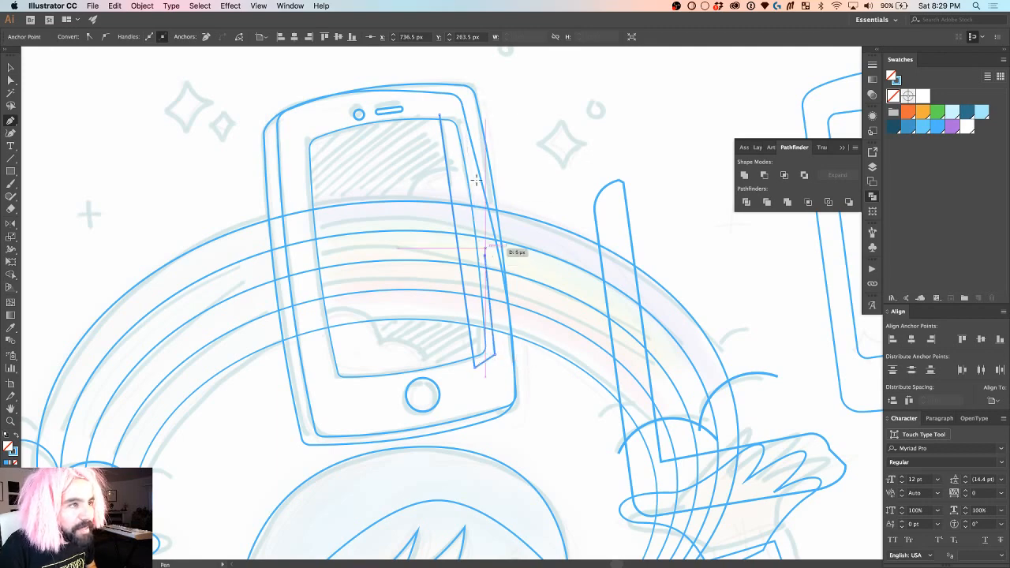
{"action": "left_click_drag", "start_coordinate": [439, 113], "coordinate": [466, 117]}
{"action": "scroll", "coordinate": [474, 153], "scroll_direction": "up", "scroll_amount": 3}
{"action": "scroll", "coordinate": [477, 153], "scroll_direction": "down", "scroll_amount": 2}
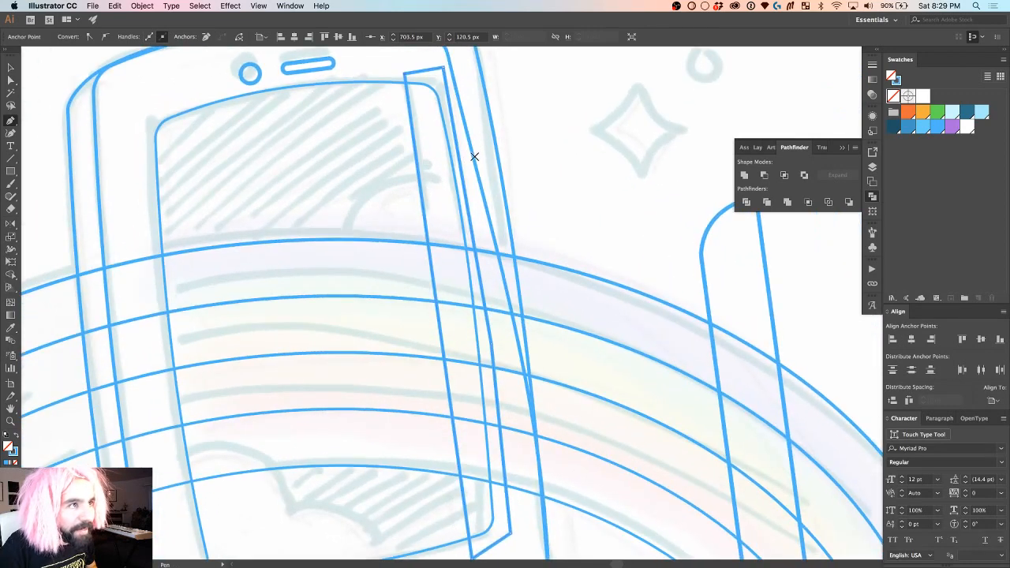
Step: Bend the strip's left edge to follow the phone's curve and shift its upper-left corner to about X 704.5, Y 120.5 px
{"action": "left_click", "coordinate": [443, 237]}
{"action": "left_click_drag", "start_coordinate": [445, 197], "coordinate": [468, 366]}
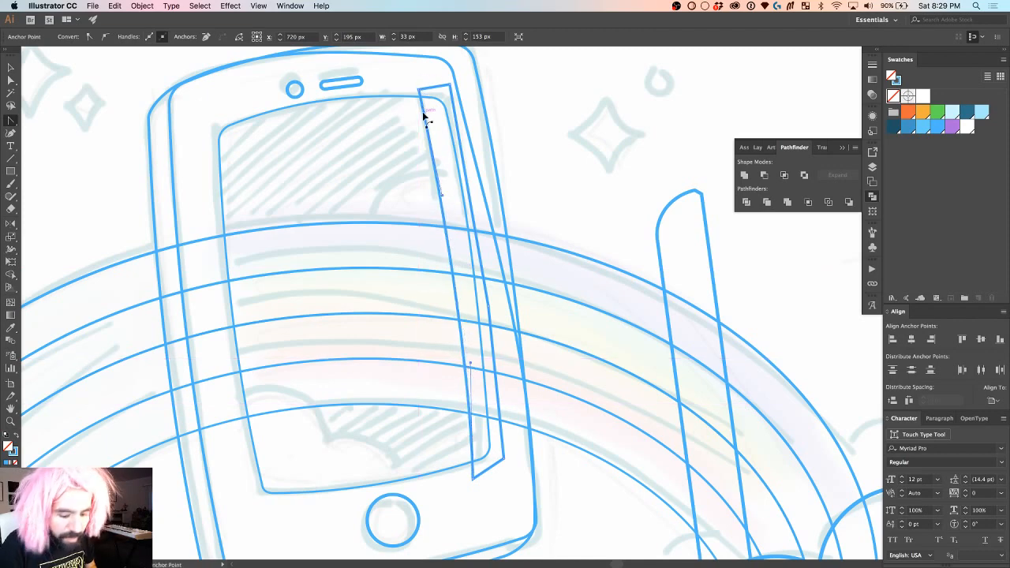
{"action": "key", "text": "shift+f"}
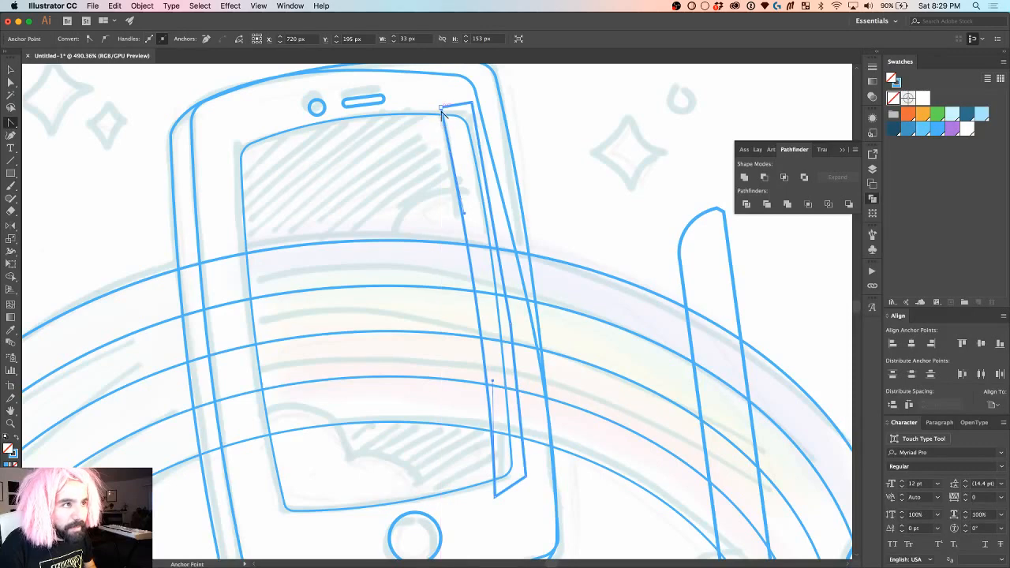
{"action": "left_click_drag", "start_coordinate": [442, 108], "coordinate": [441, 110]}
{"action": "key", "text": "v"}
{"action": "scroll", "coordinate": [442, 111], "scroll_direction": "down", "scroll_amount": 5}
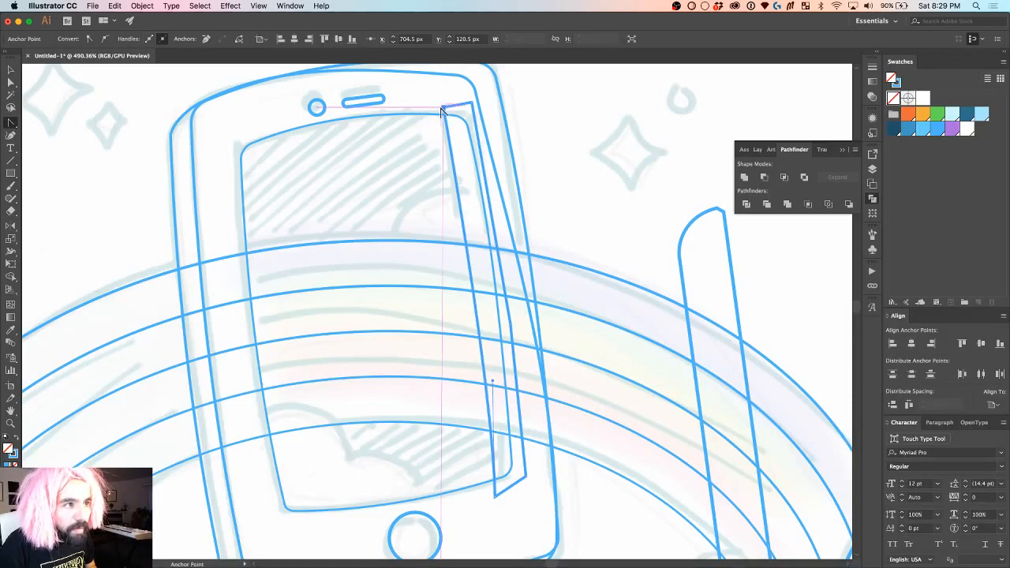
{"action": "left_click", "coordinate": [603, 199]}
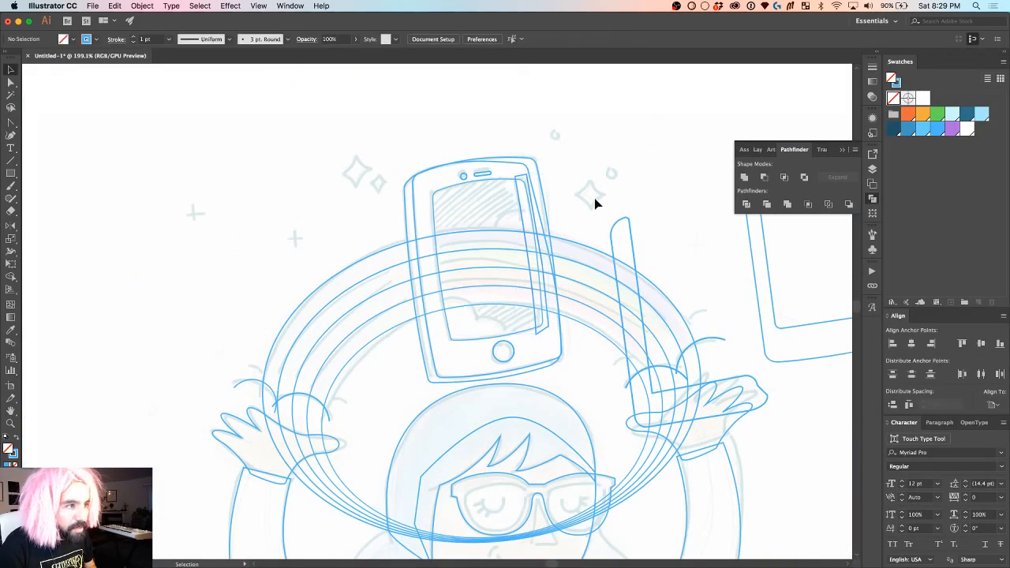
Step: Draw a closed straight-sided frame around the phone screen with the Pen tool, starting at about X 617.5, Y 126.5 px, and deselect it
{"action": "scroll", "coordinate": [562, 229], "scroll_direction": "up", "scroll_amount": 5}
{"action": "scroll", "coordinate": [563, 230], "scroll_direction": "down", "scroll_amount": 3}
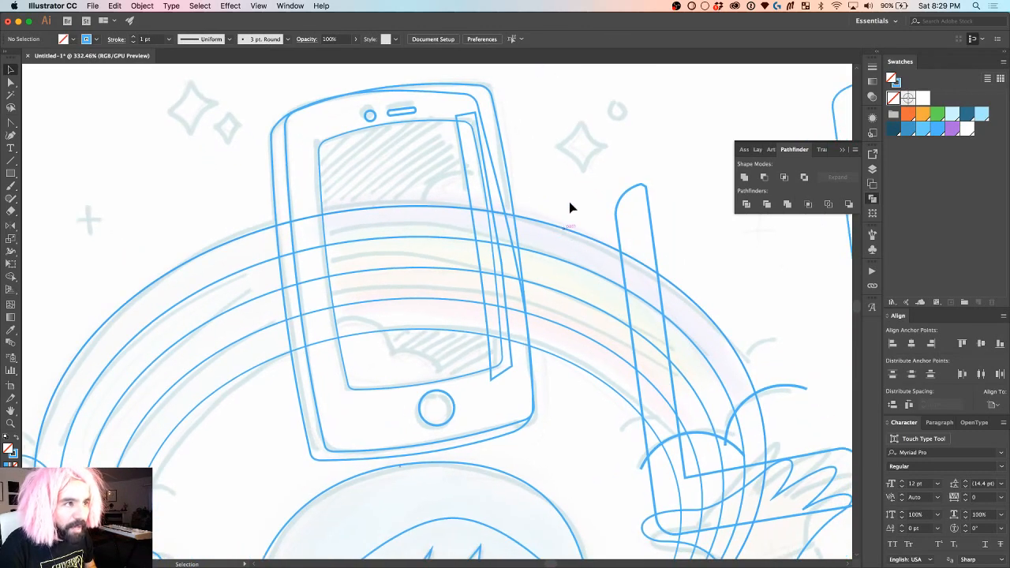
{"action": "scroll", "coordinate": [523, 239], "scroll_direction": "down", "scroll_amount": 2}
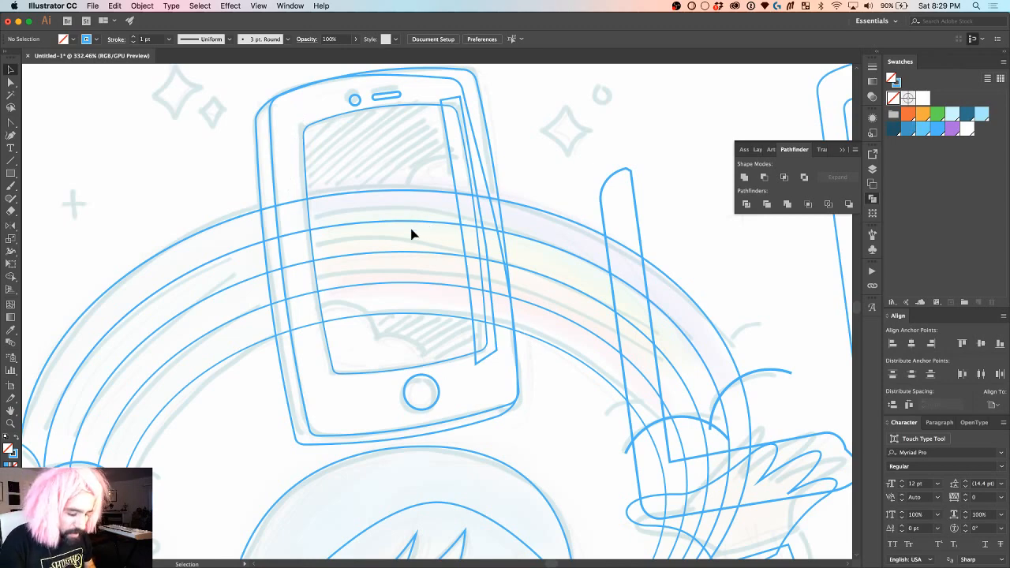
{"action": "key", "text": "p"}
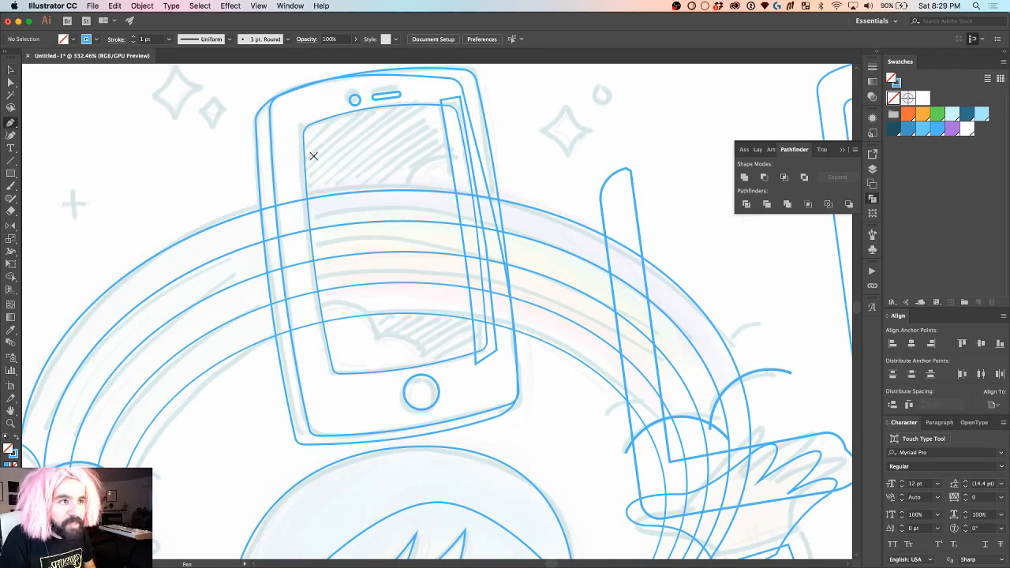
{"action": "left_click", "coordinate": [288, 110]}
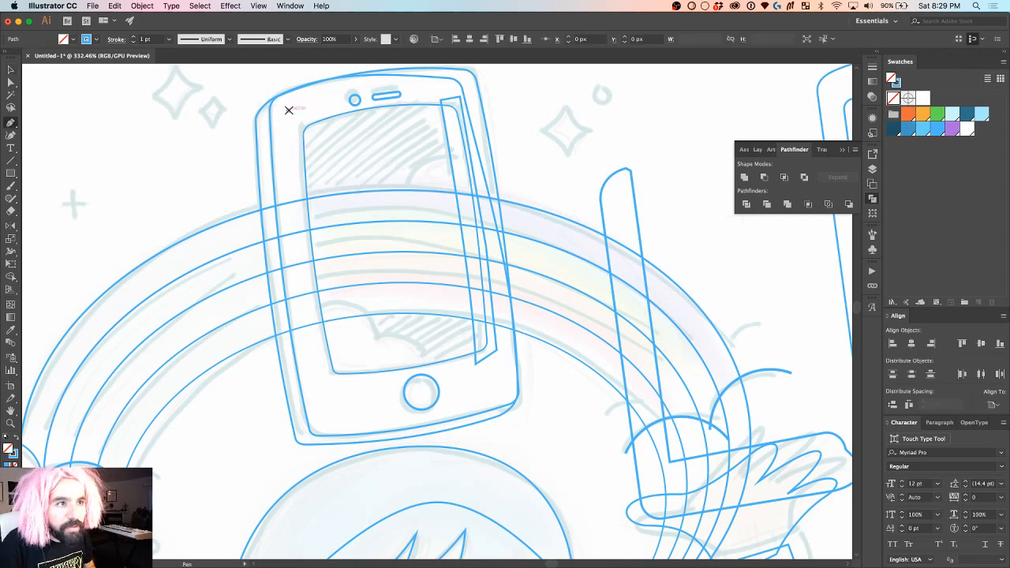
{"action": "left_click", "coordinate": [318, 390]}
{"action": "left_click", "coordinate": [508, 360]}
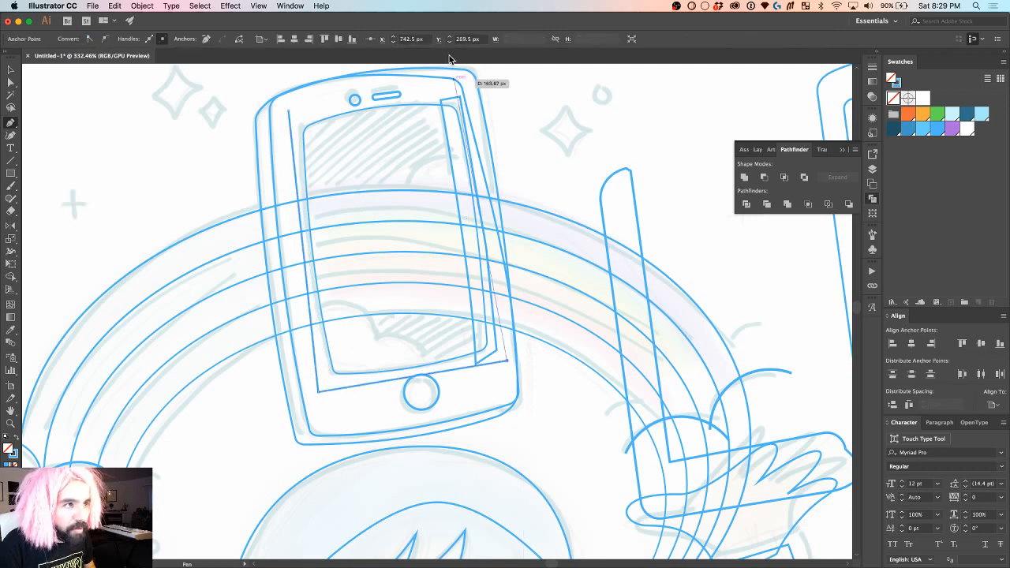
{"action": "left_click", "coordinate": [472, 82]}
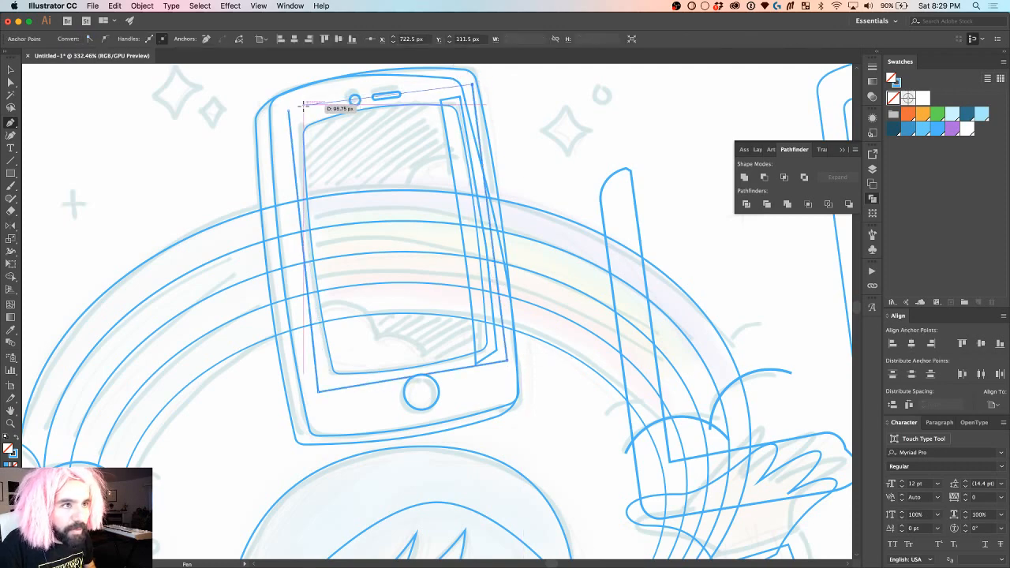
{"action": "left_click", "coordinate": [288, 111]}
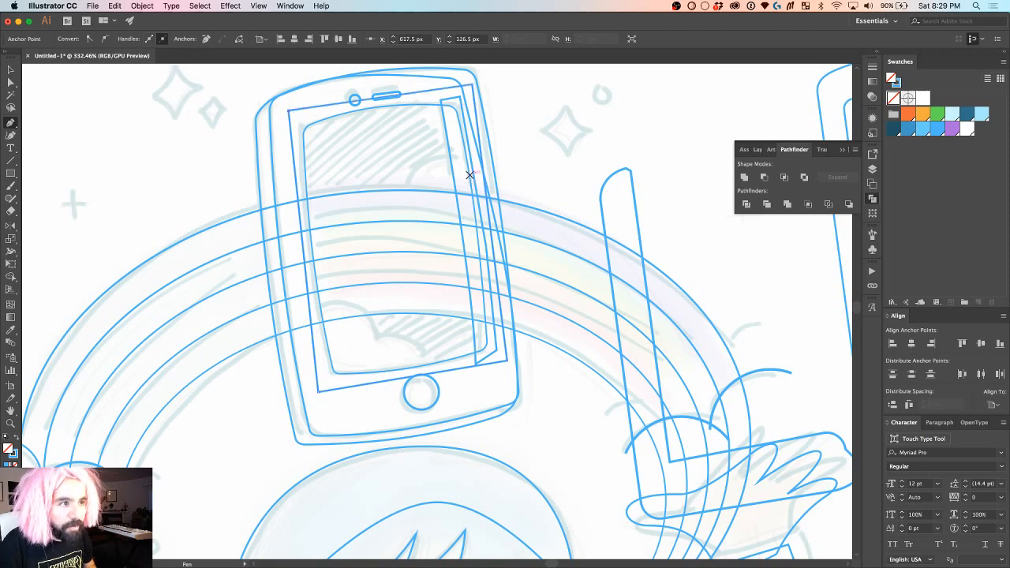
{"action": "key", "text": "c"}
{"action": "scroll", "coordinate": [485, 200], "scroll_direction": "down", "scroll_amount": 5}
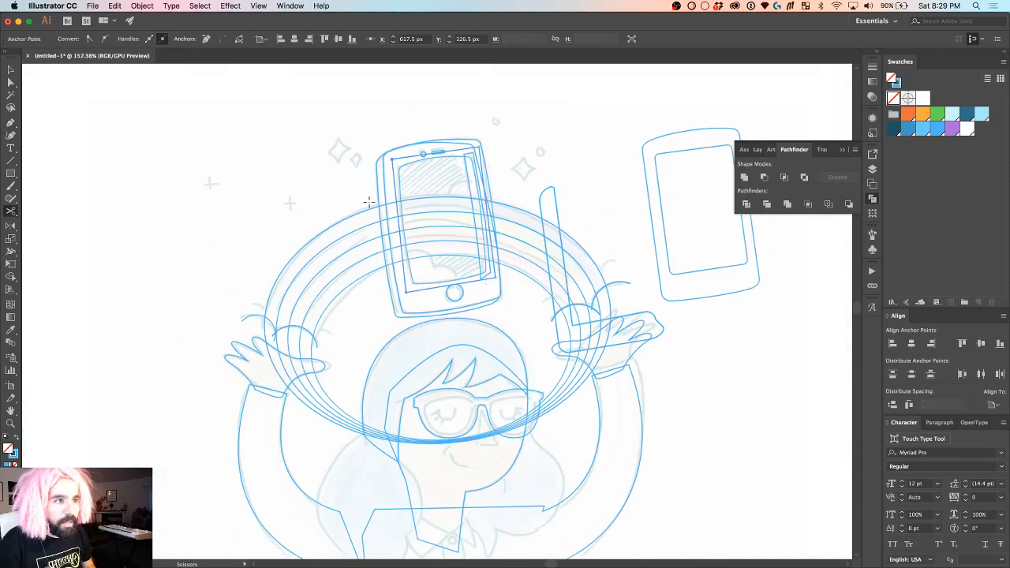
{"action": "key", "text": "super"}
{"action": "key", "text": "v"}
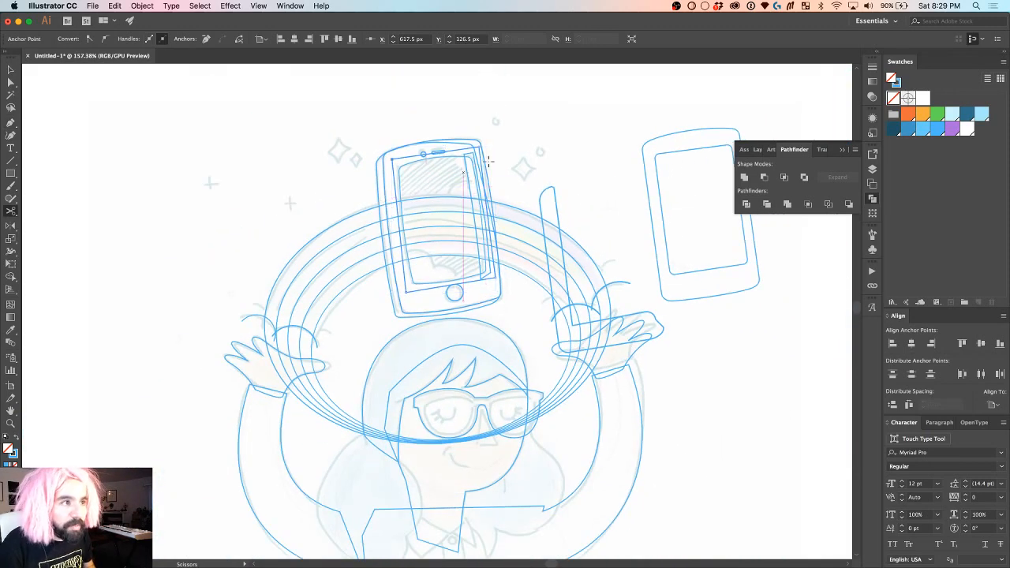
{"action": "left_click", "coordinate": [464, 121]}
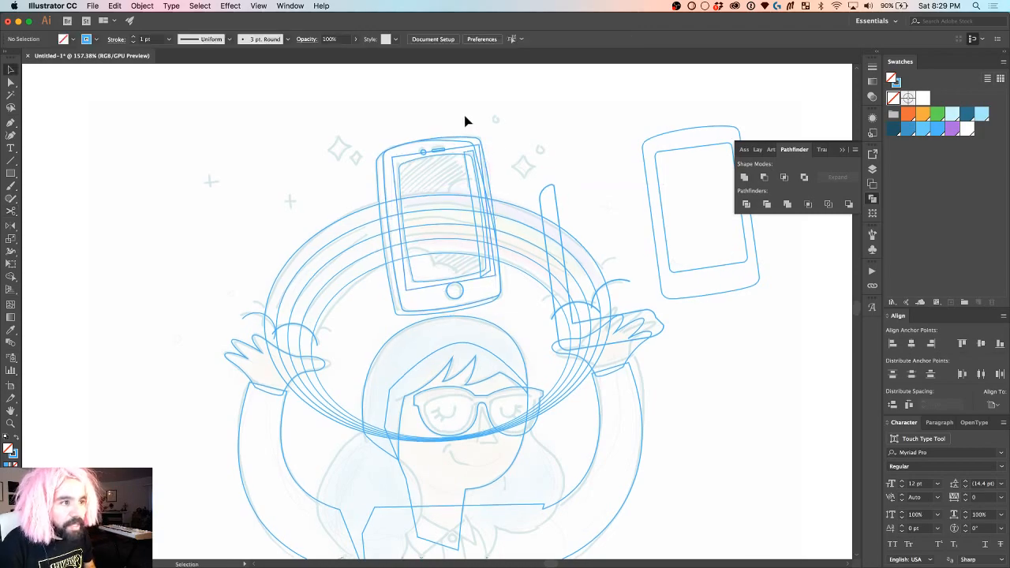
Step: Draw a 47 px circle over the cloud in the screen's lower-left corner and place a 41 px copy overlapping it to the right
{"action": "scroll", "coordinate": [464, 121], "scroll_direction": "down", "scroll_amount": 2}
{"action": "scroll", "coordinate": [442, 192], "scroll_direction": "down", "scroll_amount": 3}
{"action": "scroll", "coordinate": [410, 195], "scroll_direction": "up", "scroll_amount": 10}
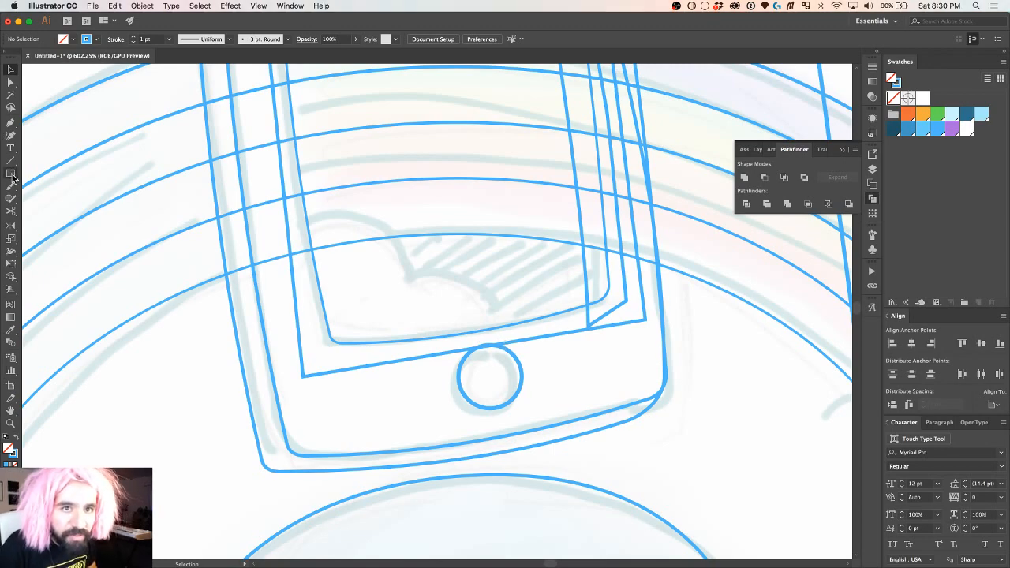
{"action": "key", "text": "l"}
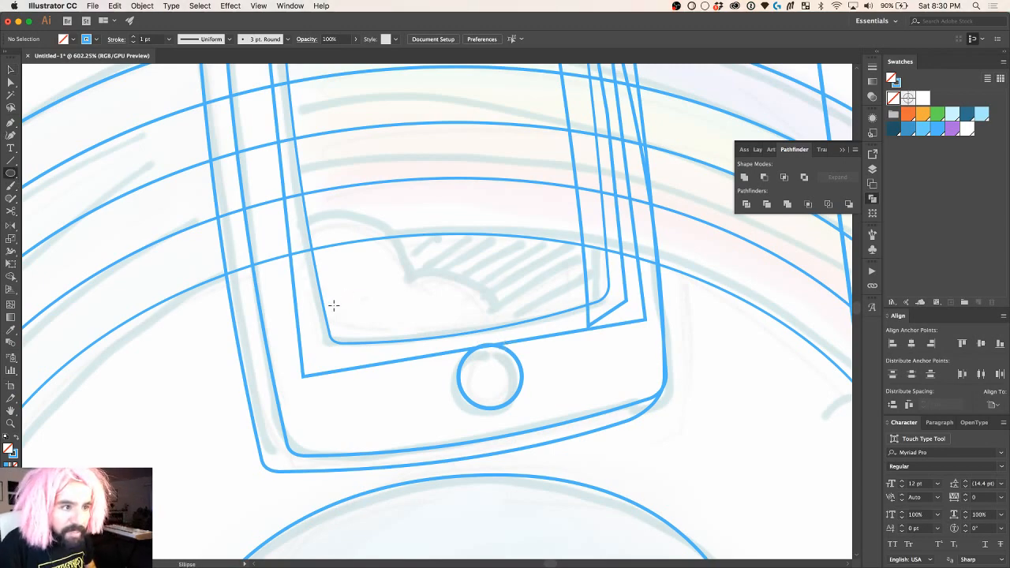
{"action": "mouse_move", "coordinate": [328, 307]}
{"action": "left_mouse_down"}
{"action": "mouse_move", "coordinate": [414, 246]}
{"action": "mouse_move", "coordinate": [416, 213]}
{"action": "left_mouse_up"}
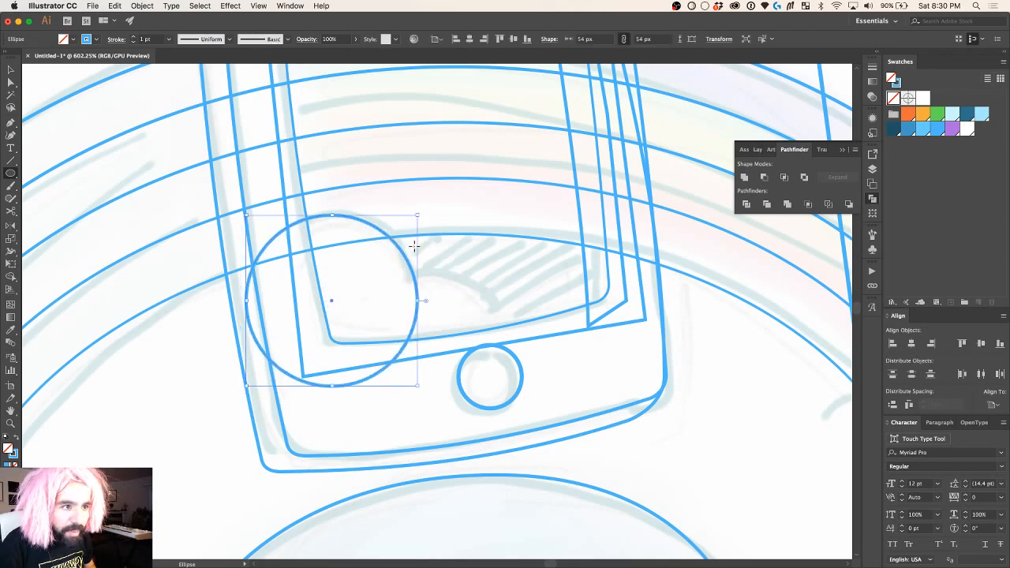
{"action": "left_click_drag", "start_coordinate": [246, 382], "coordinate": [267, 362]}
{"action": "key", "text": "v"}
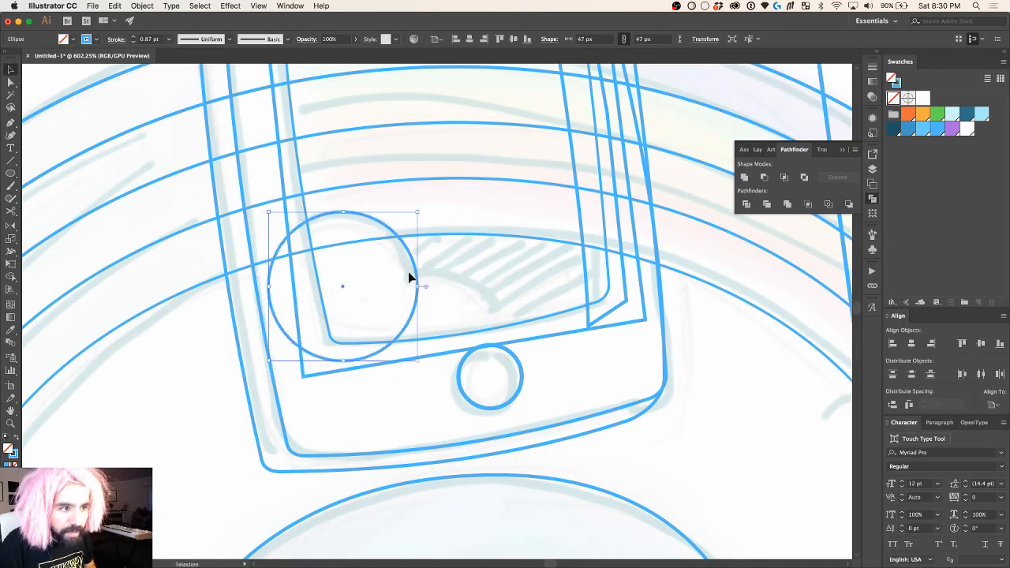
{"action": "left_click_drag", "start_coordinate": [415, 271], "coordinate": [506, 319]}
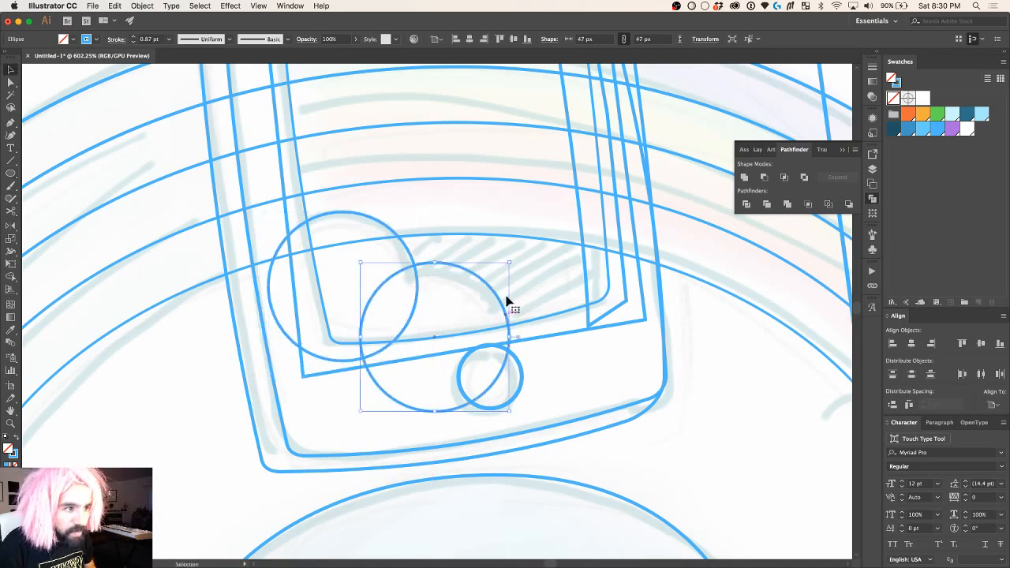
{"action": "left_click_drag", "start_coordinate": [511, 265], "coordinate": [500, 272]}
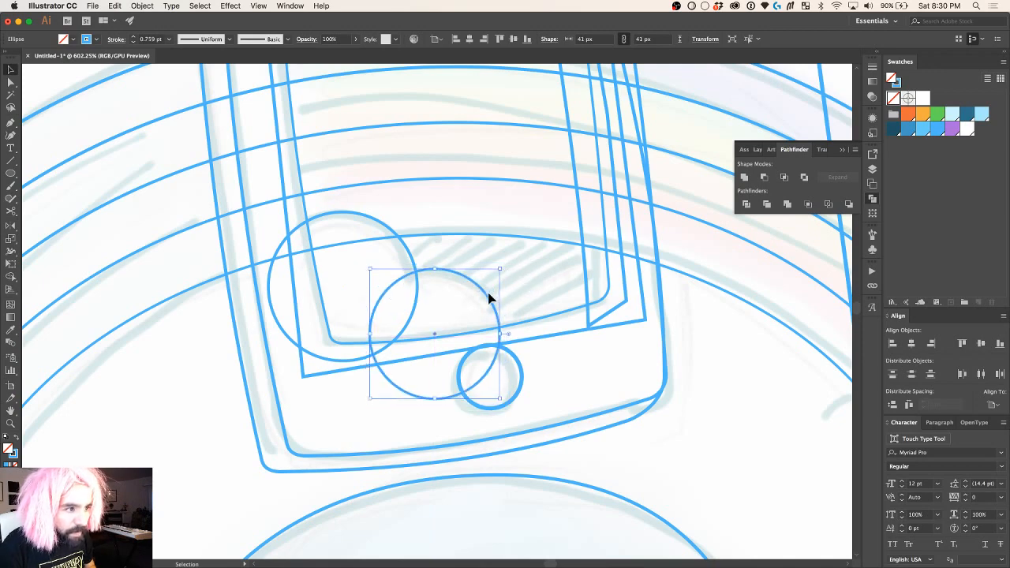
Step: Copy the cloud circle to the screen's lower-right corner, scale it to 31 px and nudge it over the sketched edge
{"action": "left_click_drag", "start_coordinate": [488, 298], "coordinate": [629, 241]}
{"action": "key", "text": "Down"}
{"action": "key", "text": "Down"}
{"action": "key", "text": "Right"}
{"action": "key", "text": "Right"}
{"action": "key", "text": "Down"}
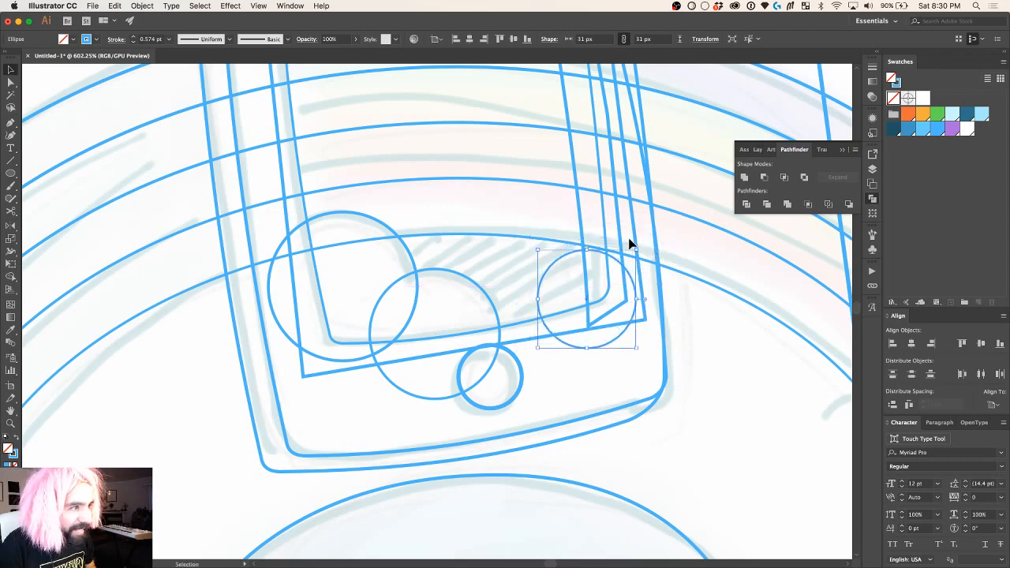
{"action": "key", "text": "Right"}
{"action": "key", "text": "Down"}
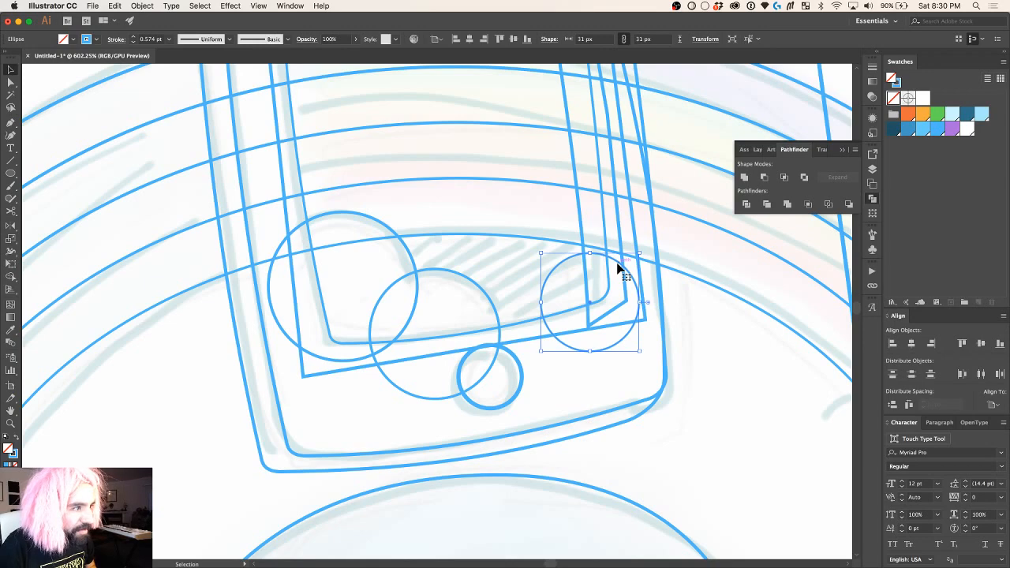
Step: Copy the 31 px circle down and to the left, scale the copy to 21 px and nudge it between the lower clouds
{"action": "scroll", "coordinate": [617, 268], "scroll_direction": "down", "scroll_amount": 5, "text": "alt"}
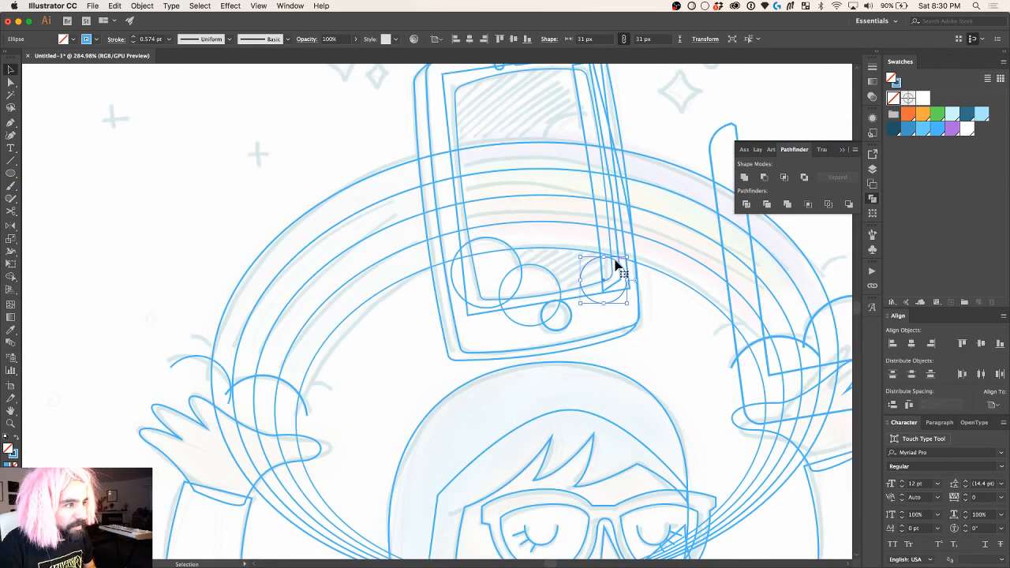
{"action": "left_click_drag", "start_coordinate": [581, 271], "coordinate": [565, 277]}
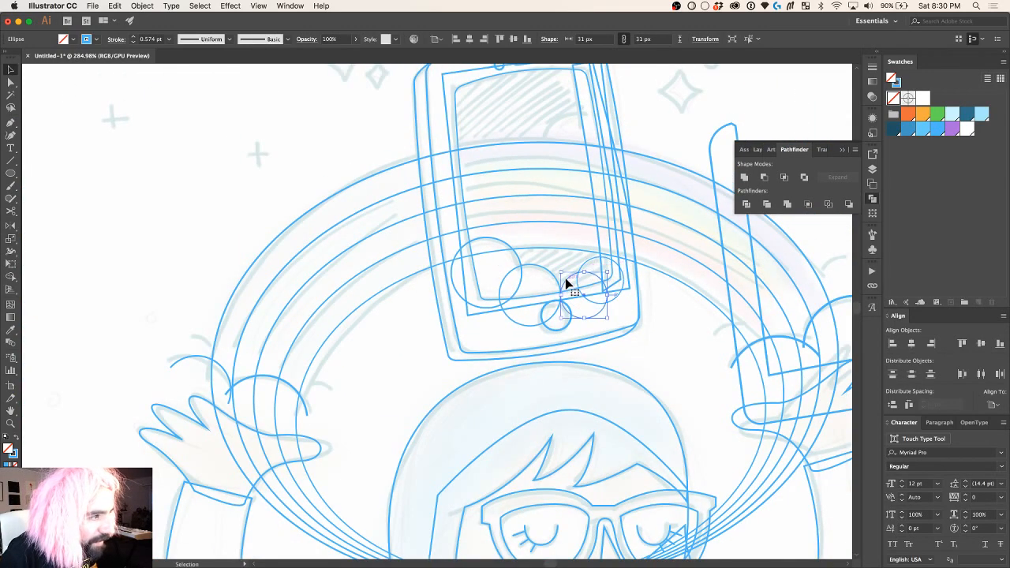
{"action": "scroll", "coordinate": [565, 278], "scroll_direction": "up", "scroll_amount": 1, "text": "alt"}
{"action": "scroll", "coordinate": [578, 298], "scroll_direction": "up", "scroll_amount": 7, "text": "alt"}
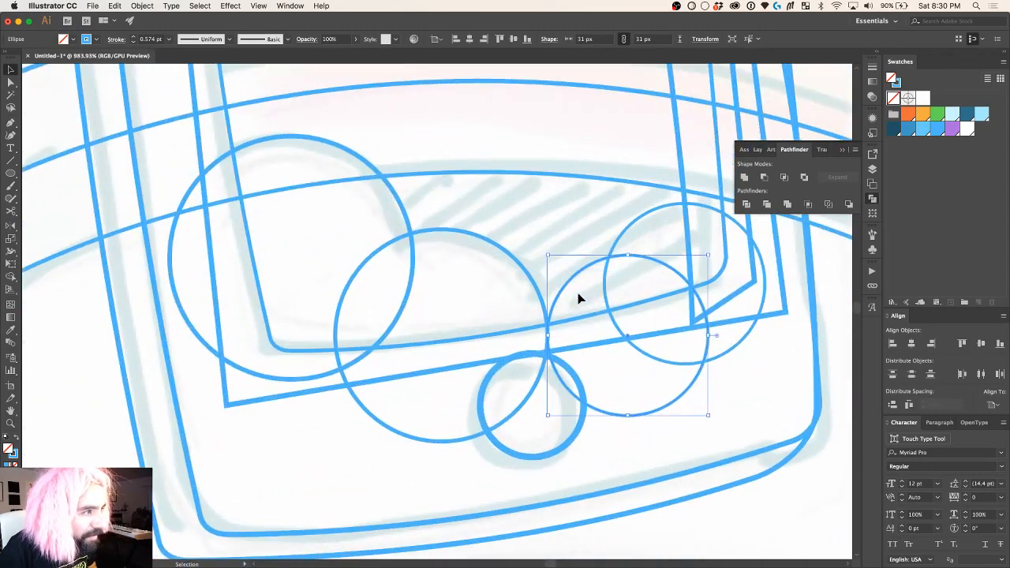
{"action": "left_click_drag", "start_coordinate": [711, 255], "coordinate": [689, 282]}
{"action": "key", "text": "Up"}
{"action": "key", "text": "Left"}
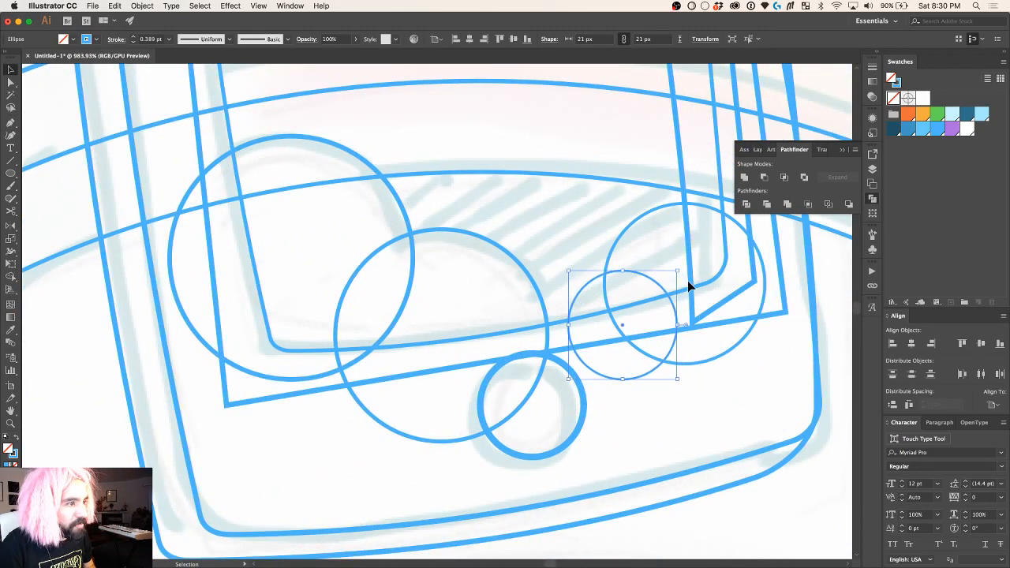
{"action": "key", "text": "Up"}
{"action": "scroll", "coordinate": [688, 281], "scroll_direction": "down", "scroll_amount": 10, "text": "alt"}
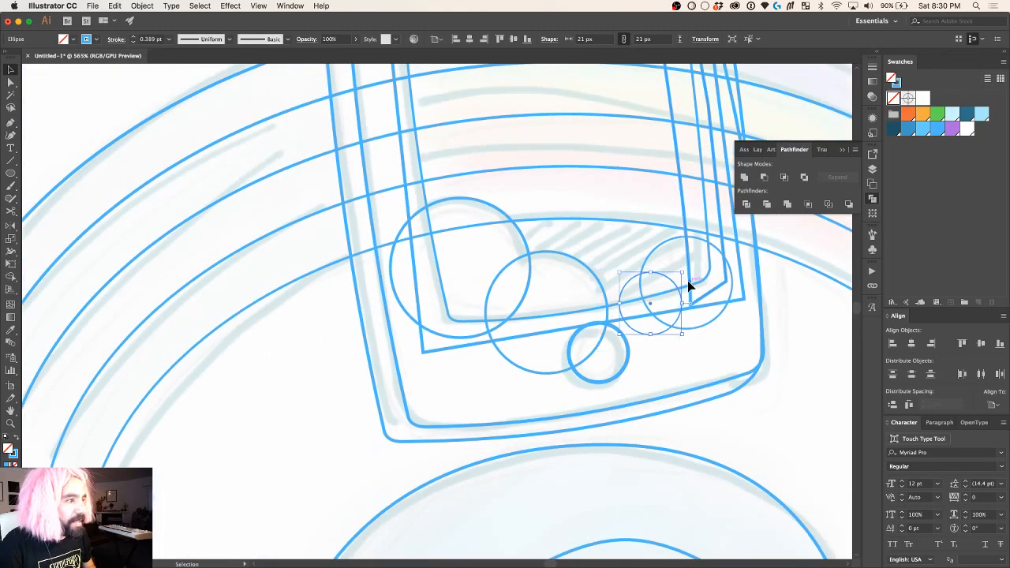
Step: Copy the small circle up to the sketched cloud at the screen's upper right and scale it to 39 px
{"action": "scroll", "coordinate": [688, 286], "scroll_direction": "up", "scroll_amount": 5, "text": "alt"}
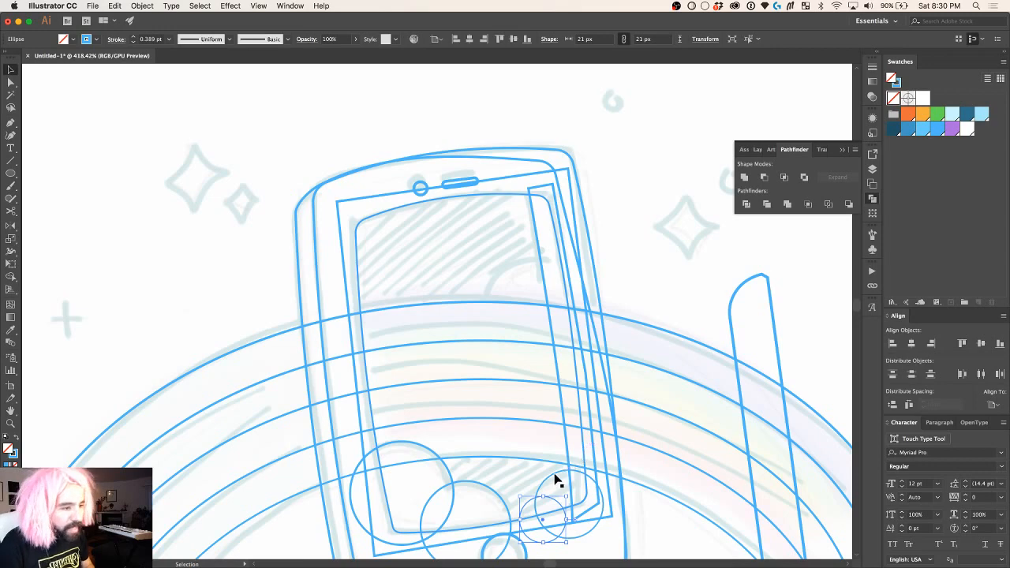
{"action": "left_click_drag", "start_coordinate": [556, 474], "coordinate": [570, 260]}
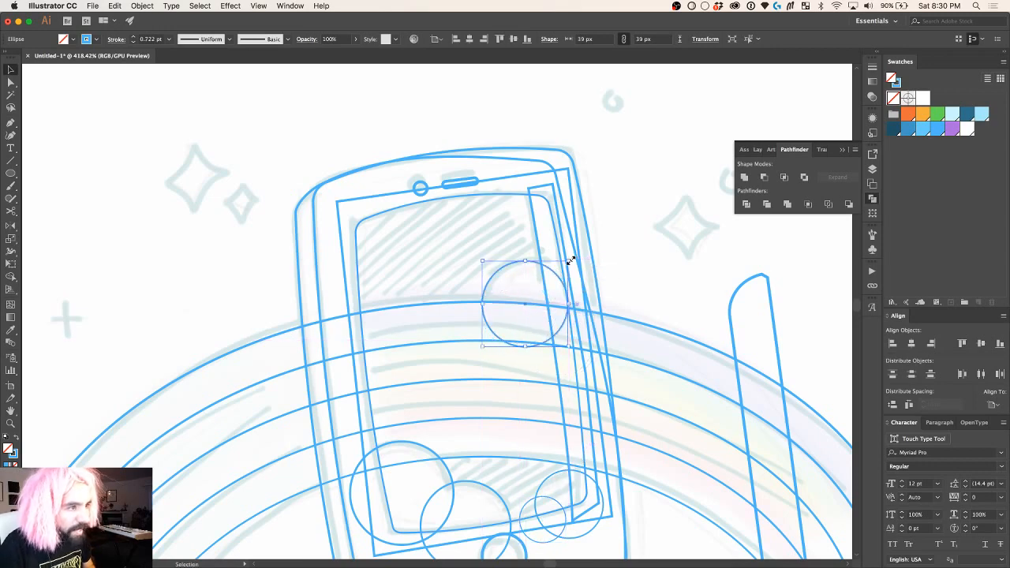
{"action": "scroll", "coordinate": [570, 260], "scroll_direction": "down", "scroll_amount": 2}
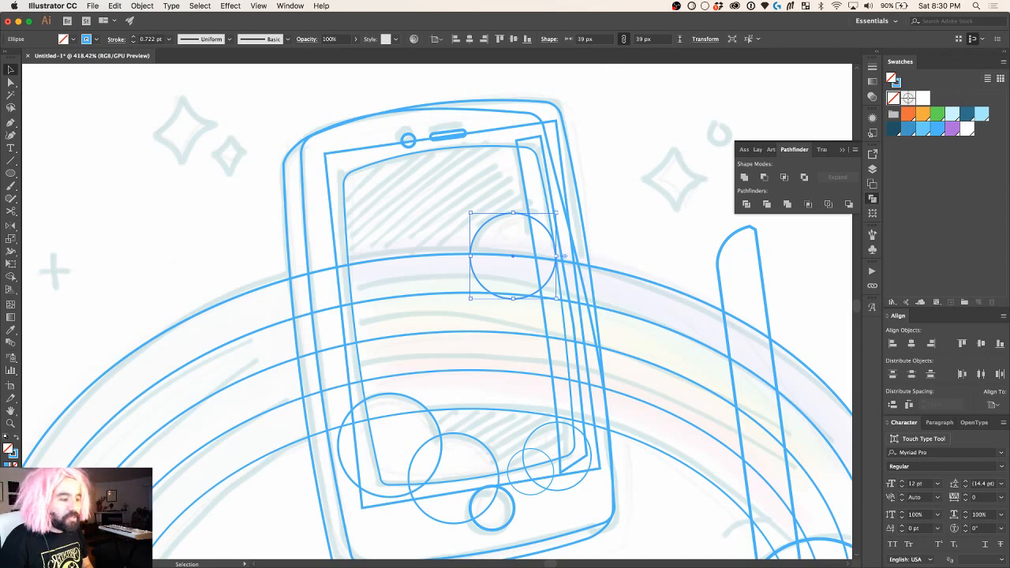
{"action": "scroll", "coordinate": [669, 157], "scroll_direction": "down", "scroll_amount": 5}
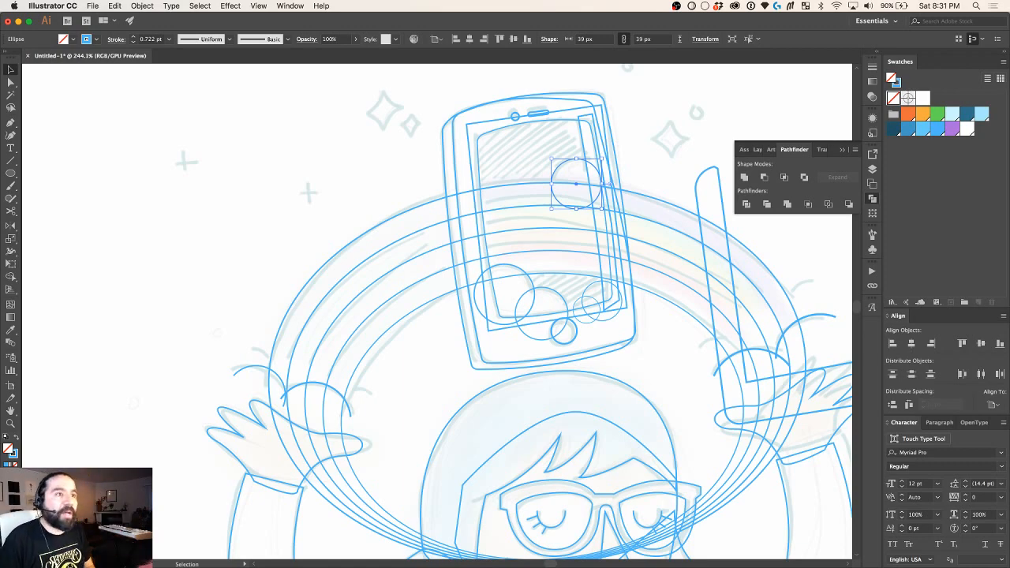
Step: Delete the stray long shape over the right side of the rainbow and the spare phone outline beside the sketch
{"action": "scroll", "coordinate": [550, 194], "scroll_direction": "down", "scroll_amount": 5}
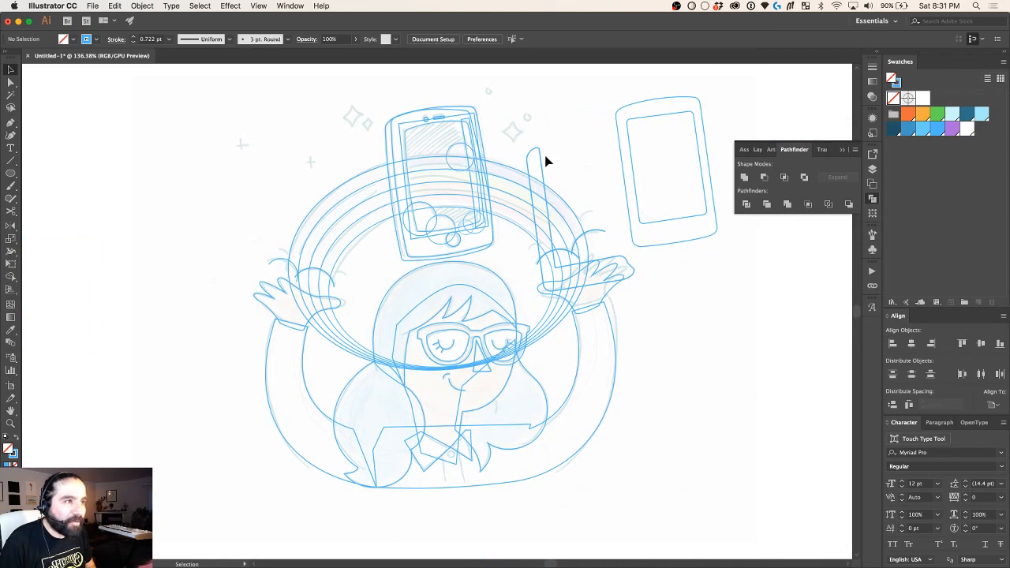
{"action": "left_click", "coordinate": [539, 164]}
{"action": "key", "text": "Delete"}
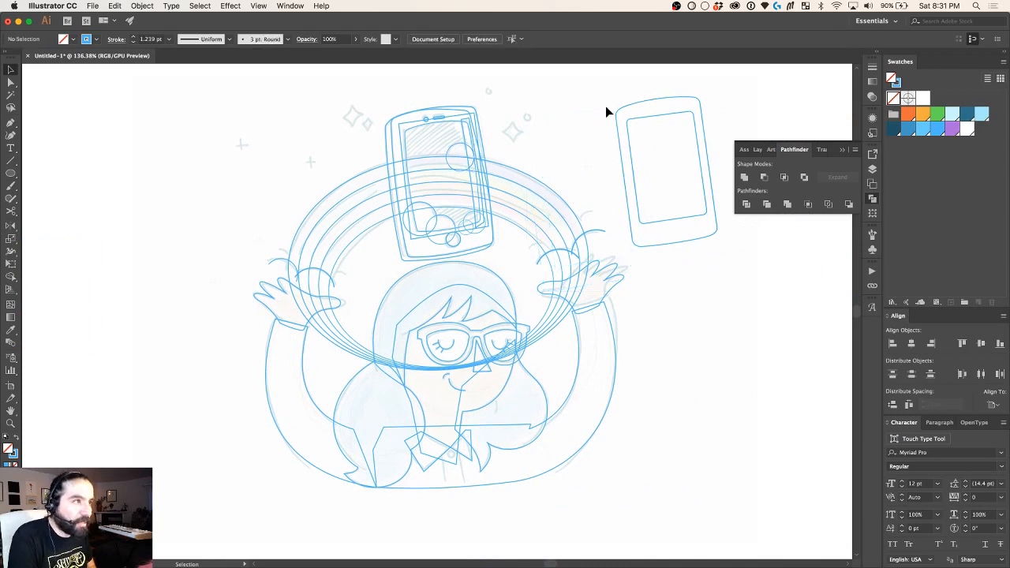
{"action": "left_click", "coordinate": [712, 171]}
{"action": "key", "text": "Delete"}
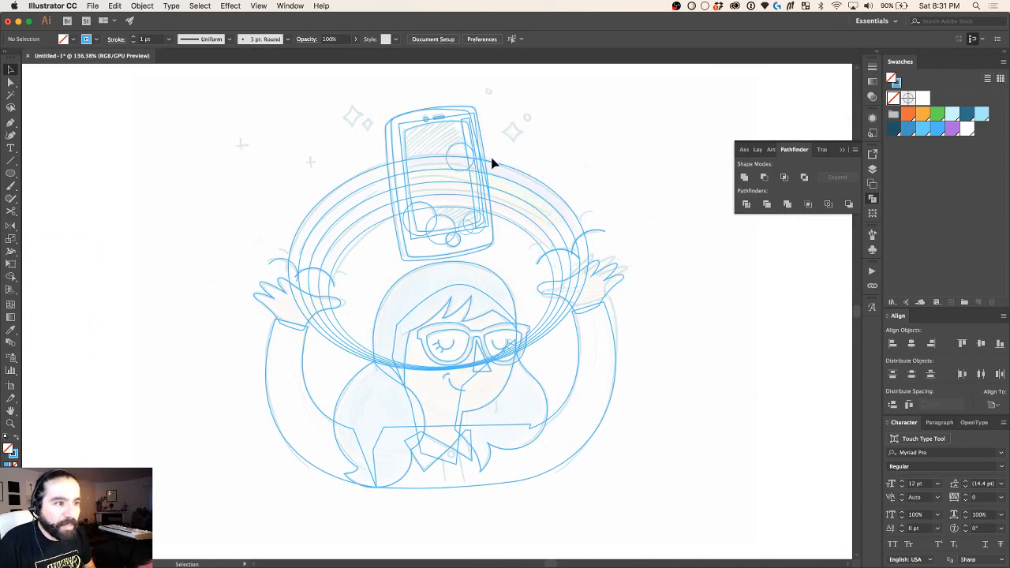
Step: Copy the outer cloud arc above the left hand upward and nudge it to about X 458.4, Y 310.5 px
{"action": "scroll", "coordinate": [469, 268], "scroll_direction": "up", "scroll_amount": 5}
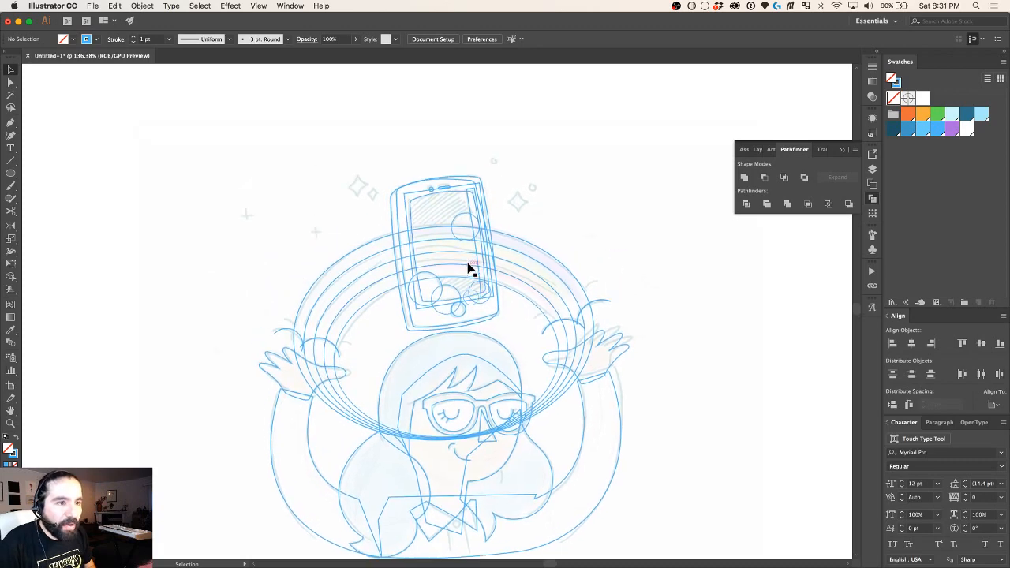
{"action": "scroll", "coordinate": [322, 334], "scroll_direction": "up", "scroll_amount": 5}
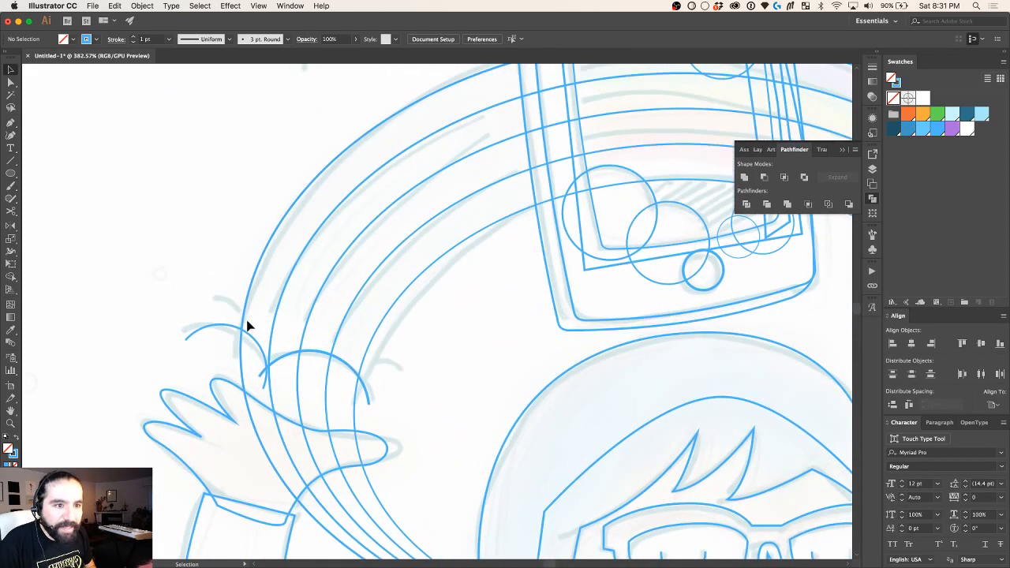
{"action": "mouse_move", "coordinate": [239, 334]}
{"action": "left_mouse_down"}
{"action": "mouse_move", "coordinate": [215, 287]}
{"action": "mouse_move", "coordinate": [244, 284]}
{"action": "mouse_move", "coordinate": [234, 290]}
{"action": "left_mouse_up"}
{"action": "key", "text": "Right"}
{"action": "key", "text": "Right"}
{"action": "key", "text": "Right"}
{"action": "key", "text": "Right"}
{"action": "key", "text": "Right"}
{"action": "key", "text": "Right"}
{"action": "key", "text": "Right"}
{"action": "key", "text": "Right"}
{"action": "key", "text": "Right"}
{"action": "key", "text": "Right"}
{"action": "key", "text": "Right"}
{"action": "key", "text": "Right"}
{"action": "key", "text": "Right"}
{"action": "key", "text": "Right"}
{"action": "key", "text": "Right"}
{"action": "key", "text": "Right"}
{"action": "key", "text": "Right"}
{"action": "key", "text": "Right"}
{"action": "key", "text": "Right"}
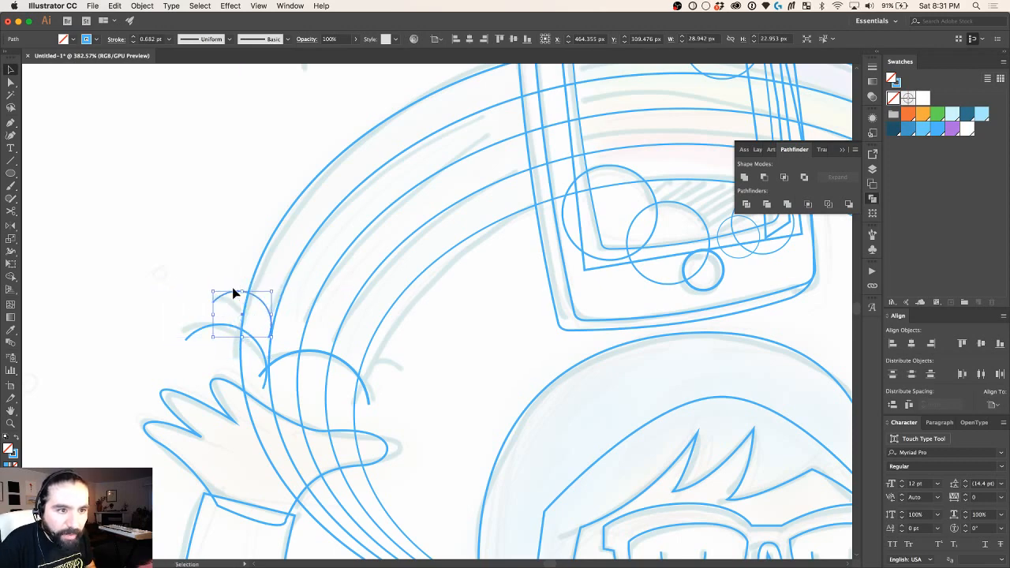
{"action": "key", "text": "Left"}
{"action": "key", "text": "Left"}
{"action": "key", "text": "Left"}
{"action": "key", "text": "Left"}
{"action": "key", "text": "Left"}
{"action": "key", "text": "Down"}
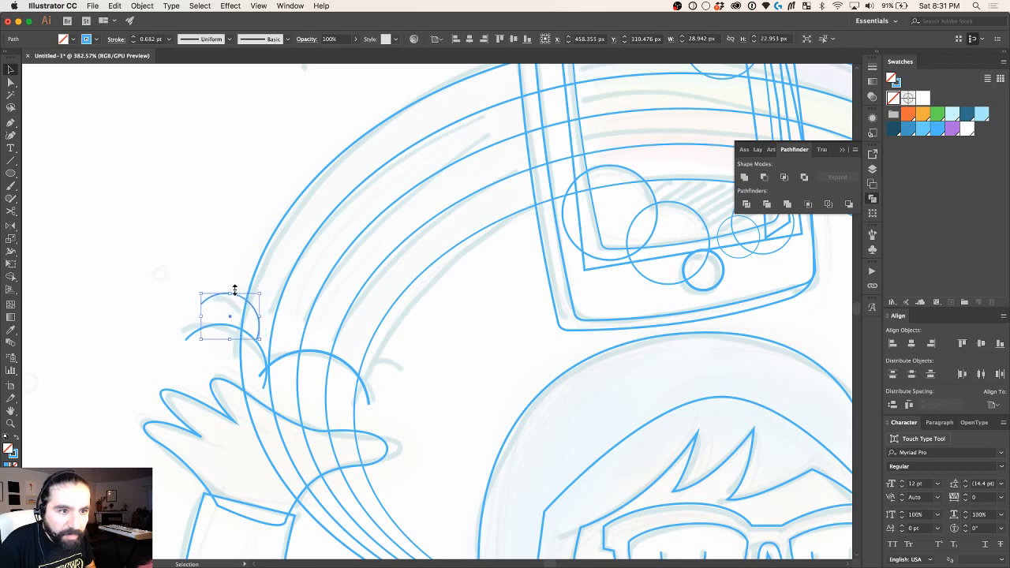
Step: Copy the new arc to the rainbow's inner edge near the left hand, shrink it to about 20 px wide and rotate it clockwise
{"action": "left_click_drag", "start_coordinate": [243, 300], "coordinate": [402, 364]}
{"action": "key", "text": "r"}
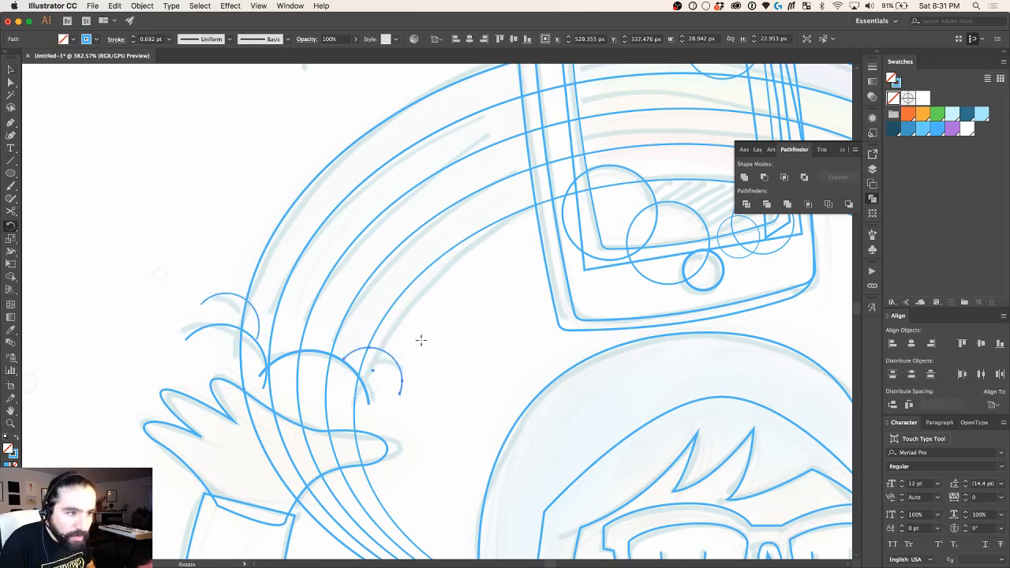
{"action": "key", "text": "v"}
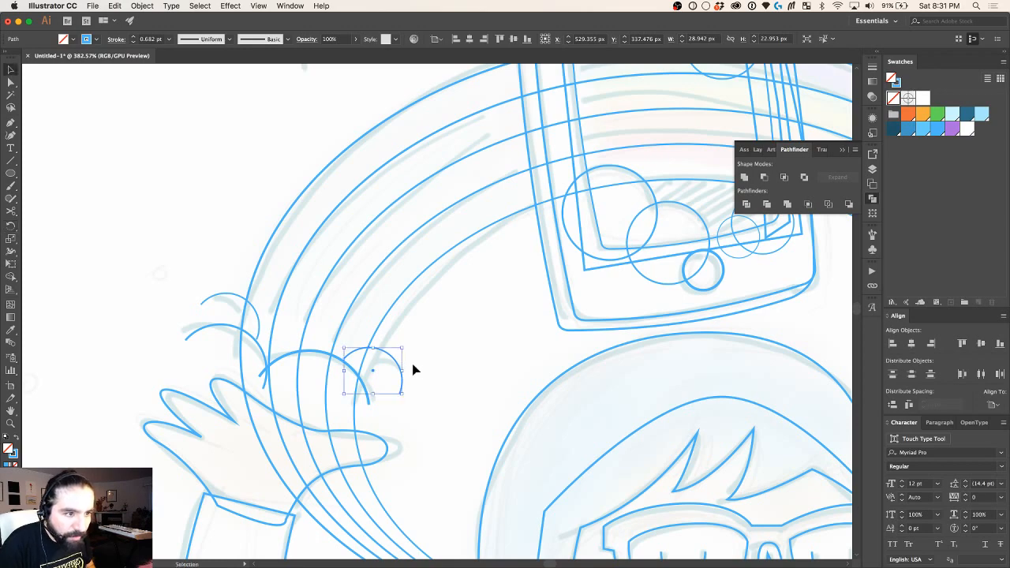
{"action": "mouse_move", "coordinate": [405, 345]}
{"action": "left_mouse_down"}
{"action": "mouse_move", "coordinate": [408, 318]}
{"action": "mouse_move", "coordinate": [383, 345]}
{"action": "left_mouse_up"}
{"action": "scroll", "coordinate": [381, 345], "scroll_direction": "down", "scroll_amount": 4}
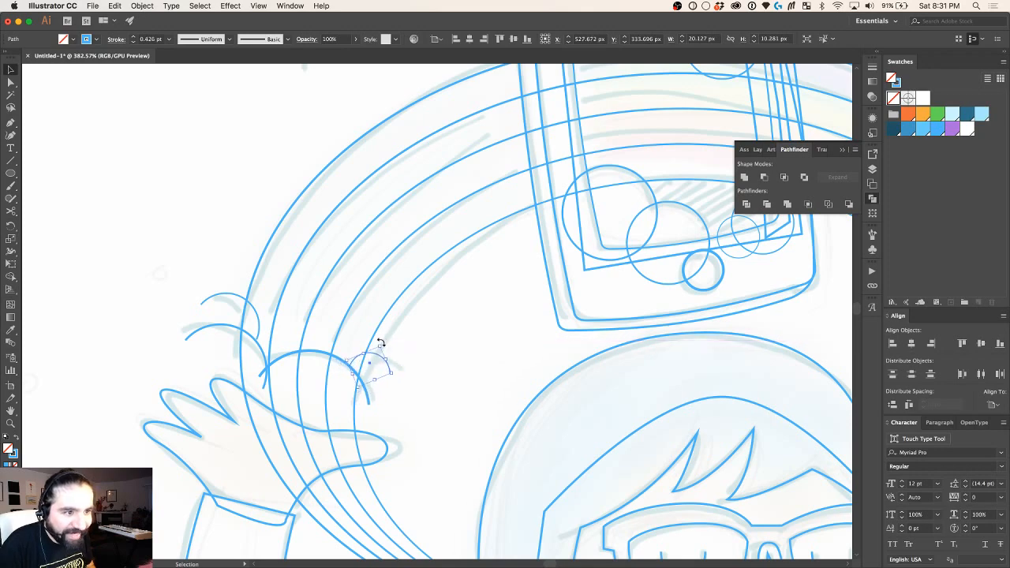
{"action": "scroll", "coordinate": [599, 335], "scroll_direction": "right", "scroll_amount": 5}
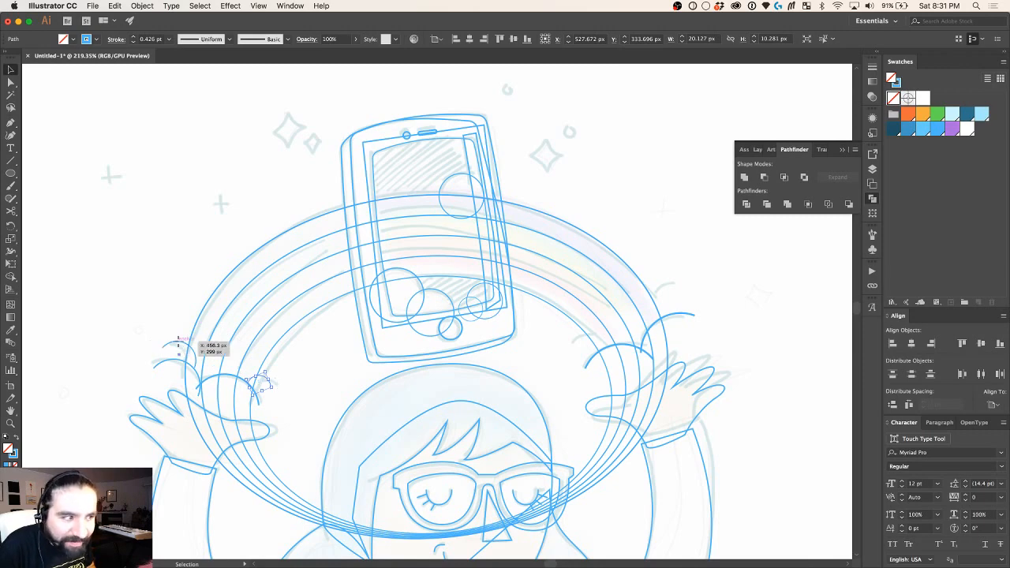
Step: Copy both small left cloud arcs to the right side, reflect them across the vertical axis, and place them on the rainbow above the right hand
{"action": "mouse_move", "coordinate": [178, 345]}
{"action": "left_mouse_down"}
{"action": "mouse_move", "coordinate": [545, 351]}
{"action": "mouse_move", "coordinate": [670, 283]}
{"action": "mouse_move", "coordinate": [552, 344]}
{"action": "left_mouse_up"}
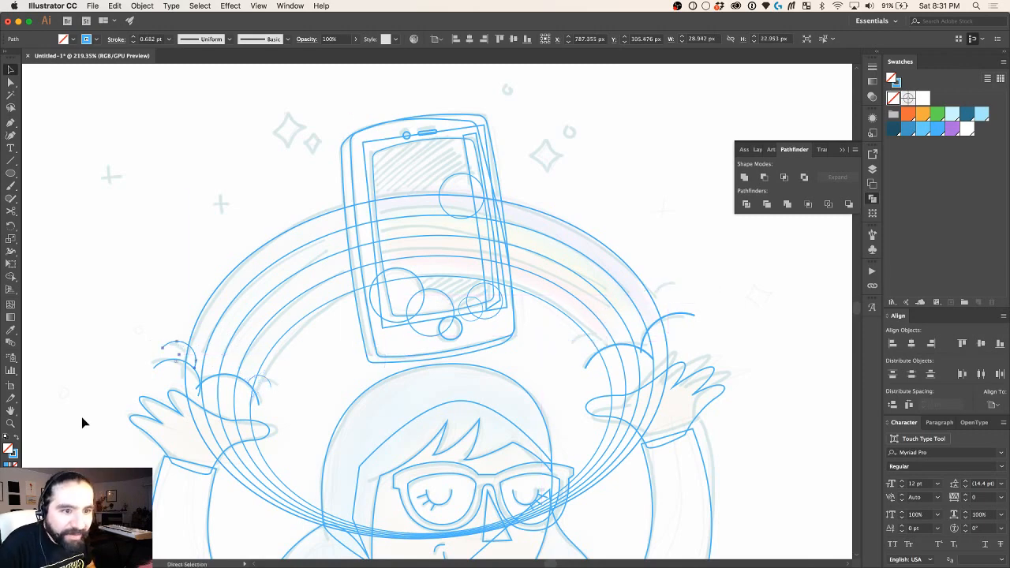
{"action": "key", "text": "v"}
{"action": "left_click", "coordinate": [263, 383], "text": "shift"}
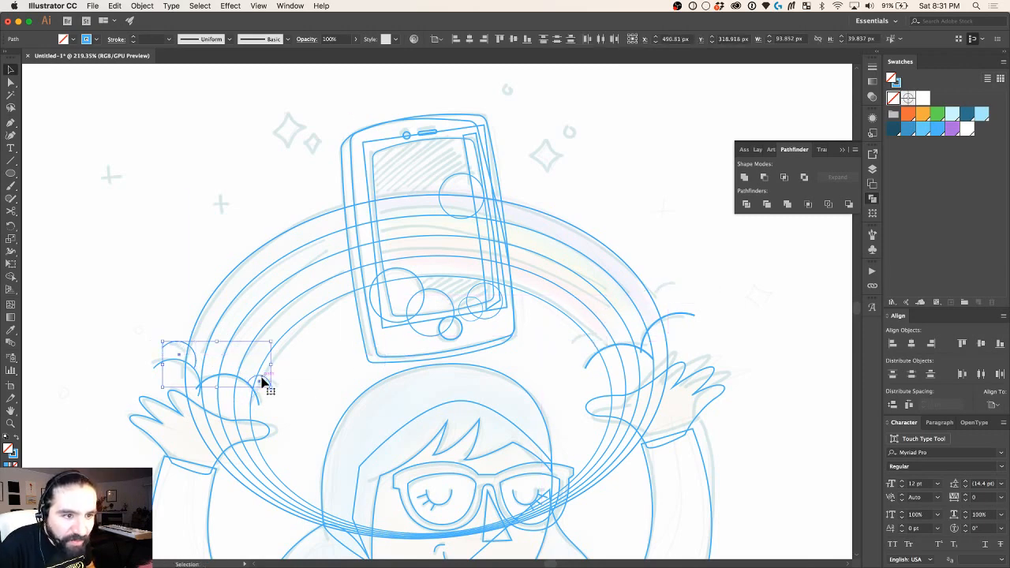
{"action": "left_click_drag", "start_coordinate": [263, 383], "coordinate": [725, 263]}
{"action": "right_click", "coordinate": [651, 227]}
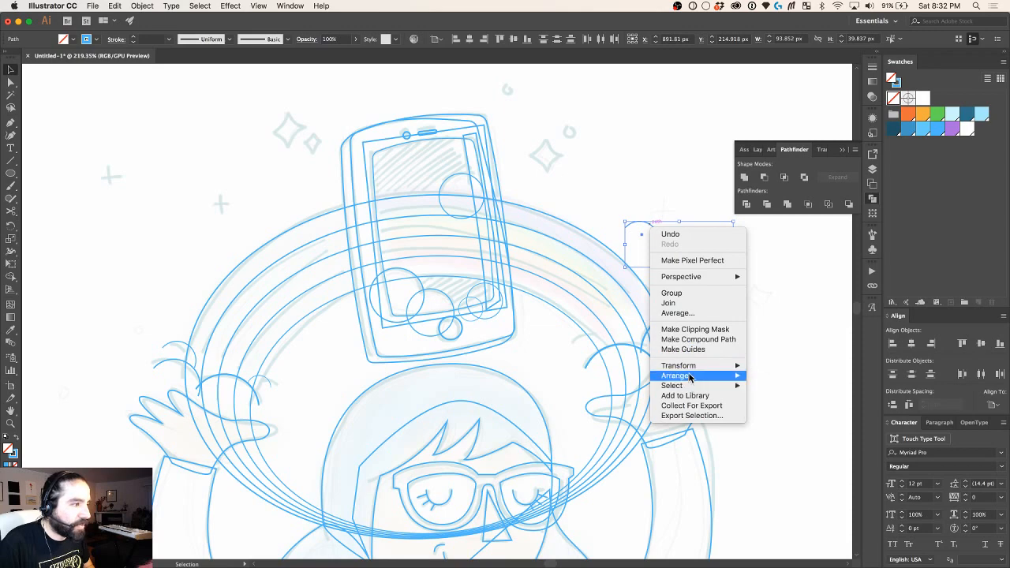
{"action": "mouse_move", "coordinate": [690, 365]}
{"action": "left_click", "coordinate": [812, 401]}
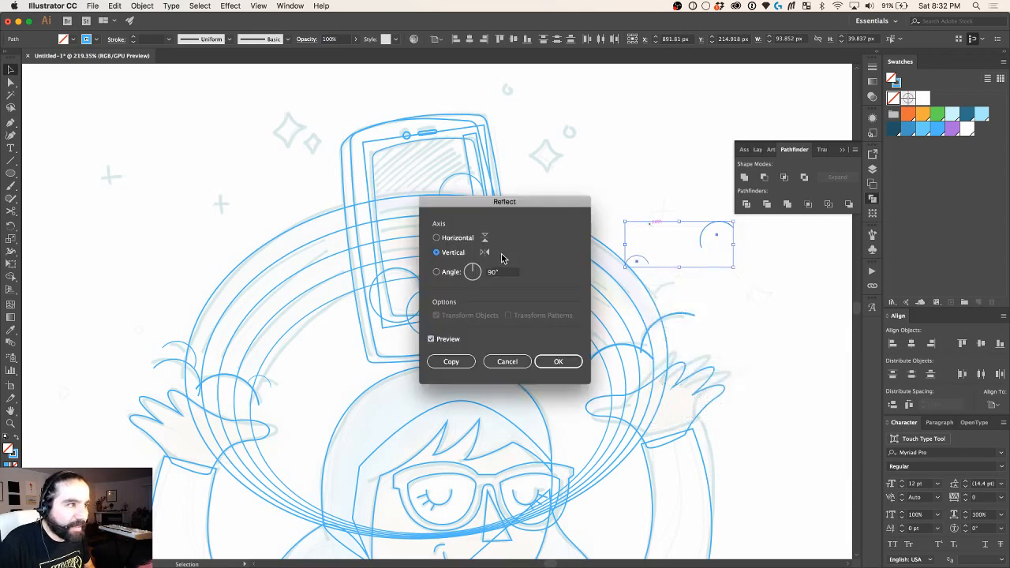
{"action": "left_click", "coordinate": [561, 362]}
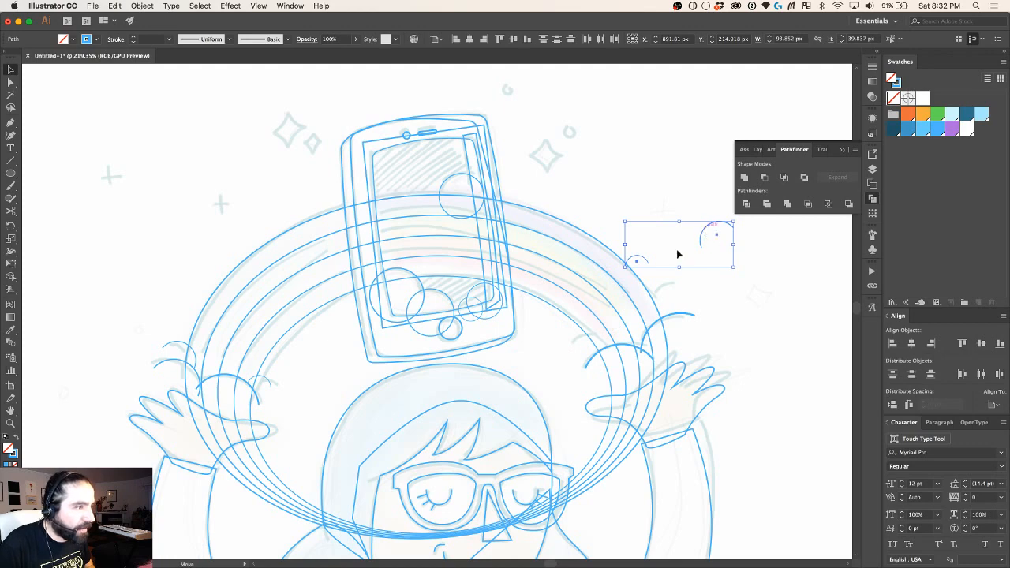
{"action": "left_click_drag", "start_coordinate": [702, 231], "coordinate": [652, 295]}
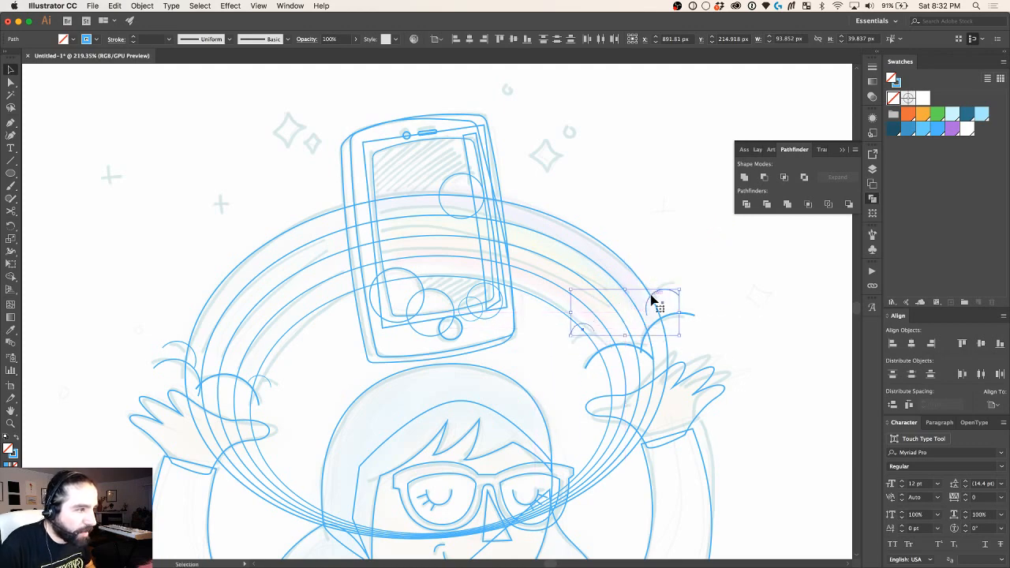
{"action": "left_click", "coordinate": [677, 241]}
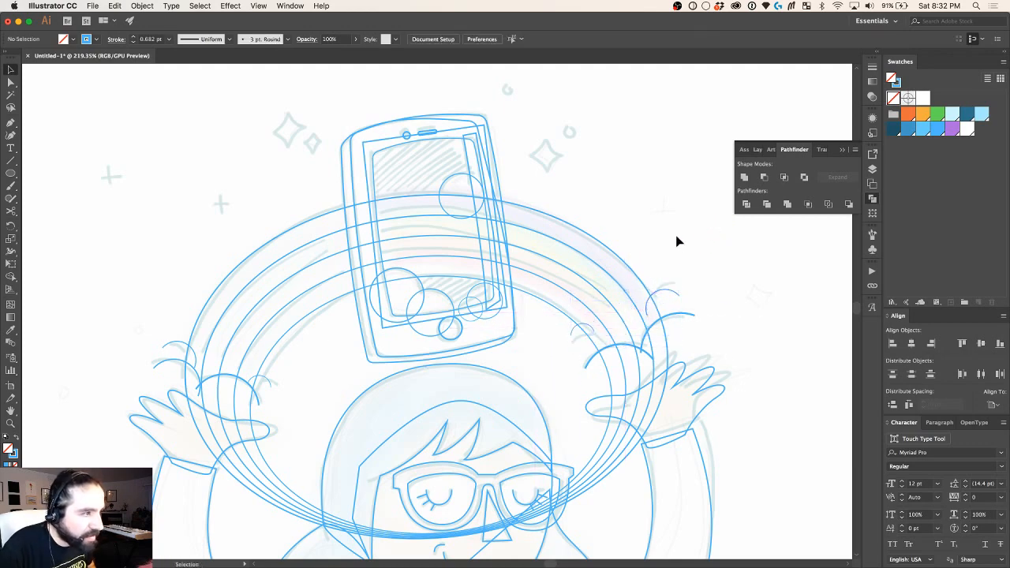
Step: Nudge the small cloud arc on the rainbow's inner edge above the right hand to about X 810.9, Y 296.7 px
{"action": "scroll", "coordinate": [555, 368], "scroll_direction": "up", "scroll_amount": 5}
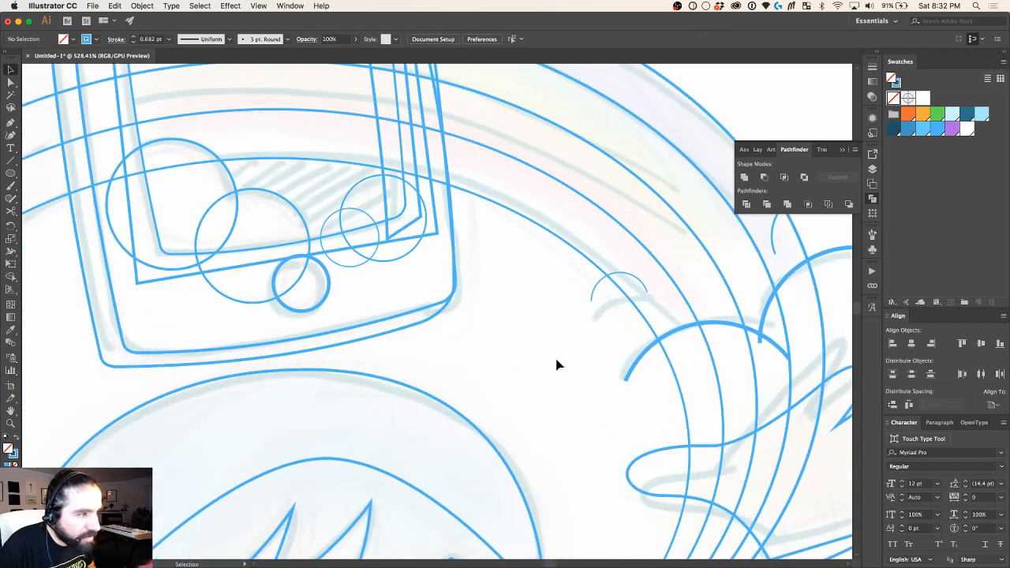
{"action": "left_click", "coordinate": [592, 290]}
{"action": "left_click_drag", "start_coordinate": [594, 295], "coordinate": [592, 293]}
{"action": "scroll", "coordinate": [592, 294], "scroll_direction": "down", "scroll_amount": 2}
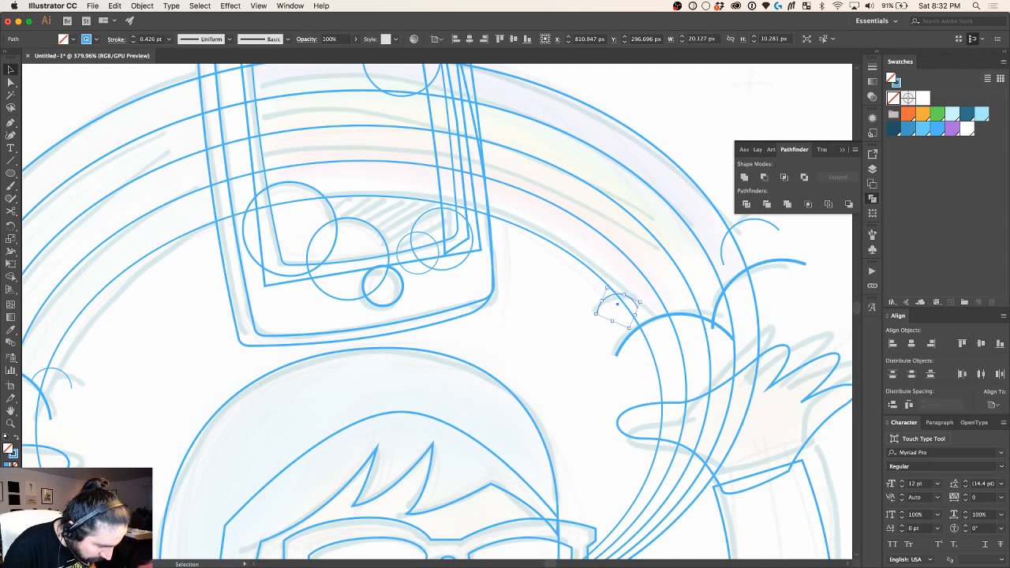
Step: Draw a 26 px circle and copies of it as a touching two-by-two grid over the larger sparkle sketch beside the phone's upper left
{"action": "scroll", "coordinate": [628, 269], "scroll_direction": "right", "scroll_amount": 3}
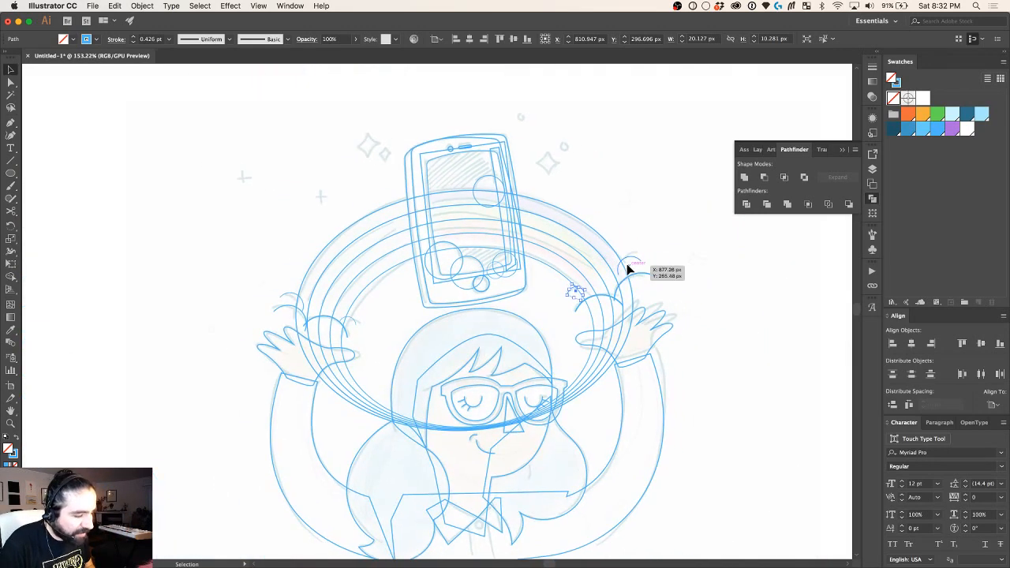
{"action": "key", "text": "super+equal"}
{"action": "scroll", "coordinate": [440, 290], "scroll_direction": "up", "scroll_amount": 3}
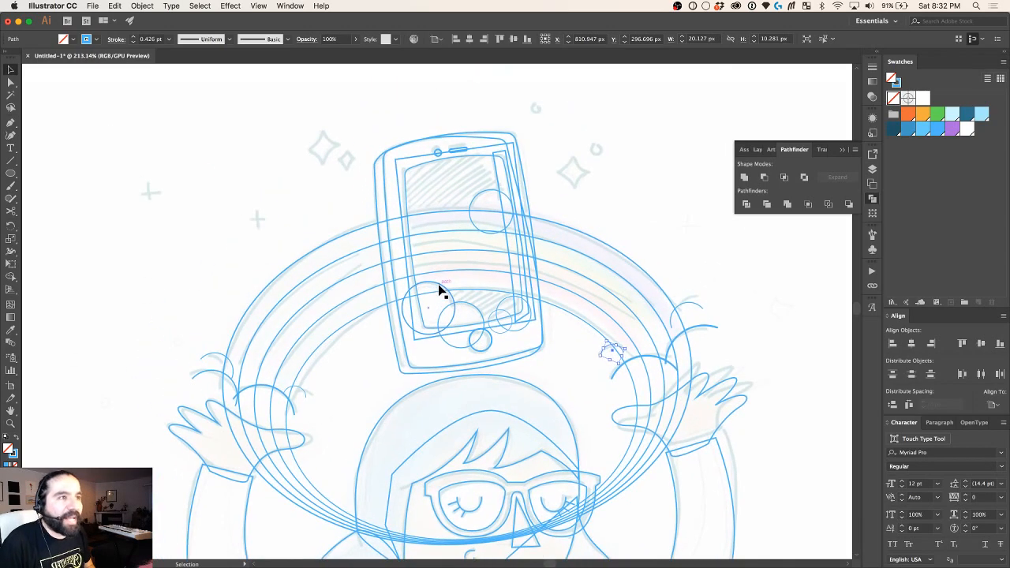
{"action": "scroll", "coordinate": [310, 194], "scroll_direction": "up", "scroll_amount": 5}
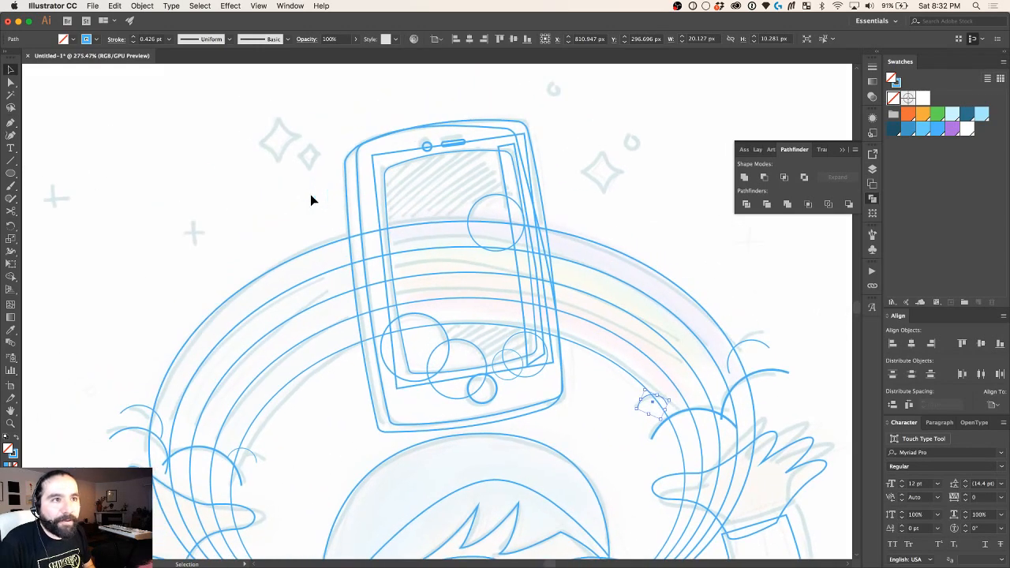
{"action": "scroll", "coordinate": [310, 199], "scroll_direction": "left", "scroll_amount": 3}
{"action": "scroll", "coordinate": [310, 199], "scroll_direction": "up", "scroll_amount": 1}
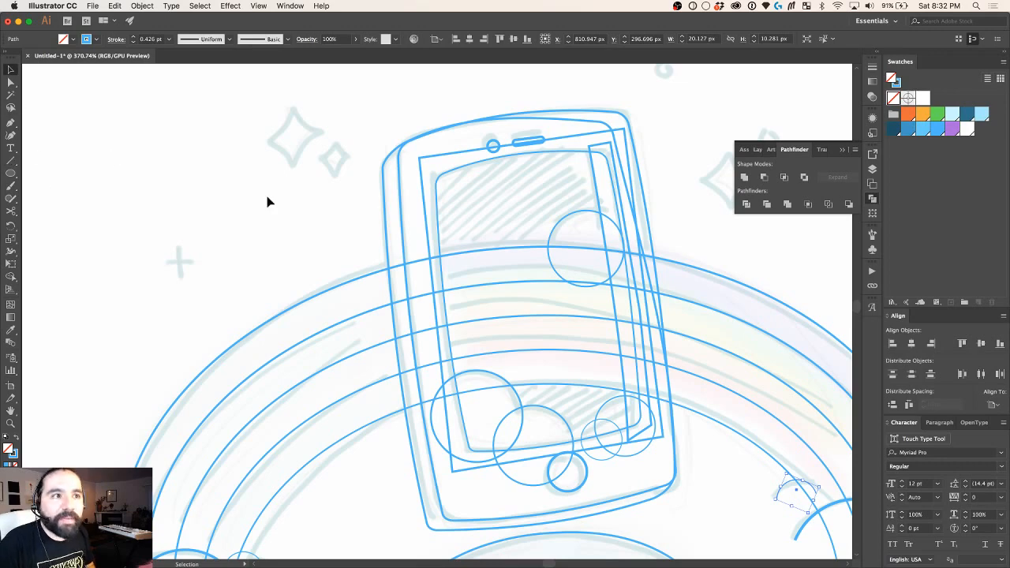
{"action": "scroll", "coordinate": [269, 202], "scroll_direction": "up", "scroll_amount": 1}
{"action": "scroll", "coordinate": [268, 202], "scroll_direction": "left", "scroll_amount": 2}
{"action": "scroll", "coordinate": [268, 202], "scroll_direction": "up", "scroll_amount": 2}
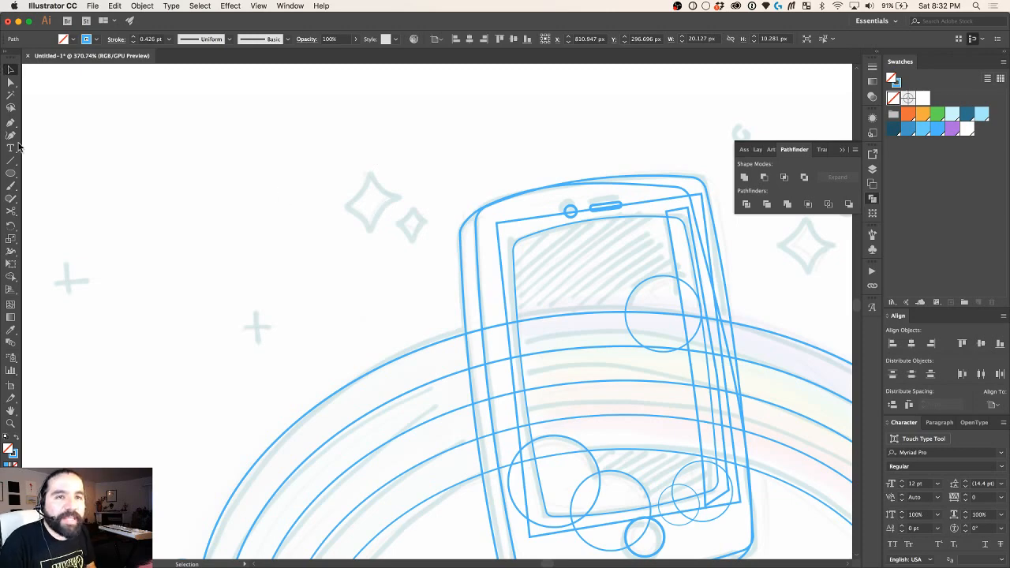
{"action": "scroll", "coordinate": [330, 217], "scroll_direction": "up", "scroll_amount": 1}
{"action": "scroll", "coordinate": [330, 216], "scroll_direction": "up", "scroll_amount": 2}
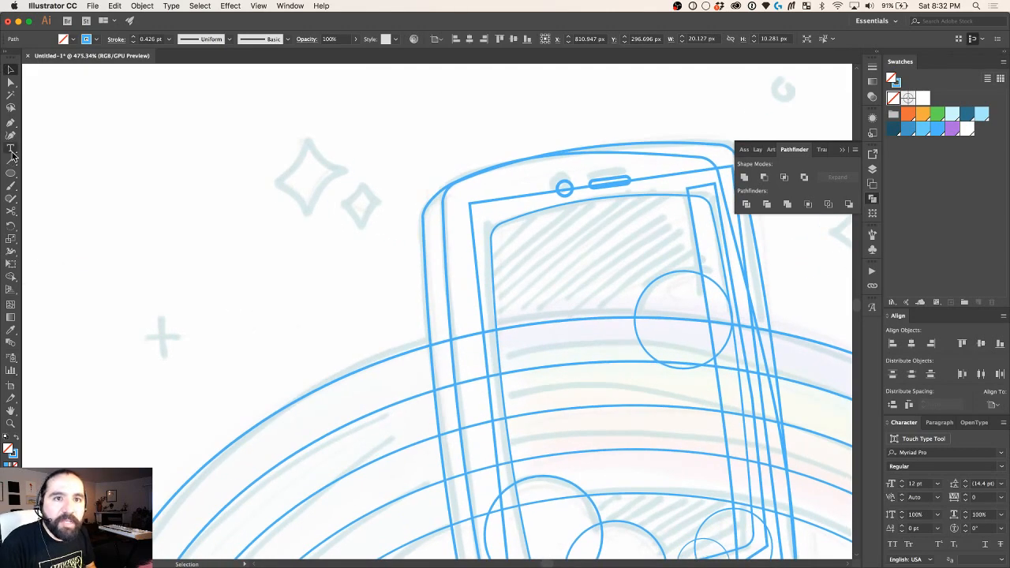
{"action": "left_click", "coordinate": [10, 173]}
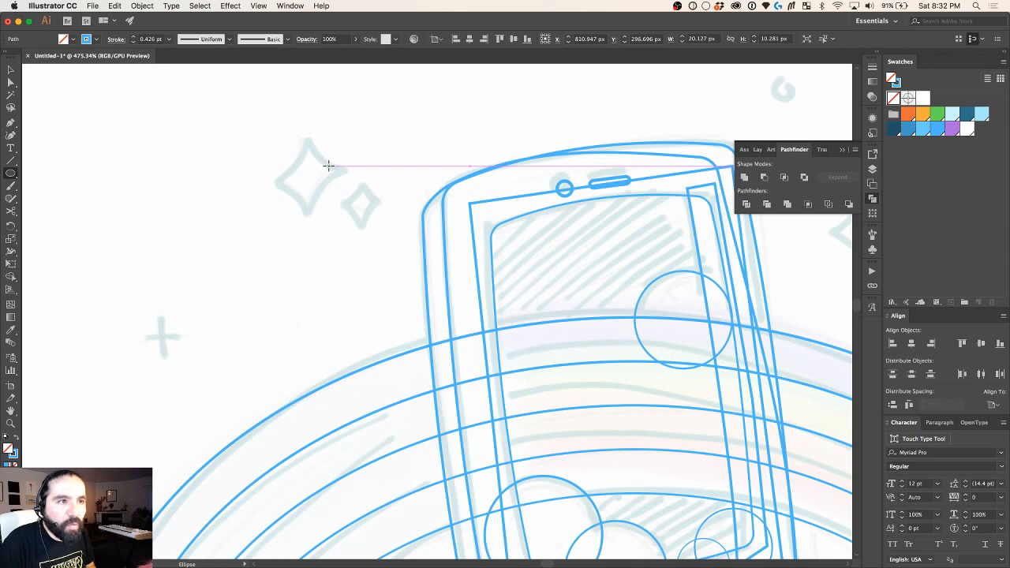
{"action": "mouse_move", "coordinate": [337, 144]}
{"action": "left_mouse_down"}
{"action": "mouse_move", "coordinate": [383, 108]}
{"action": "mouse_move", "coordinate": [373, 126]}
{"action": "mouse_move", "coordinate": [306, 144]}
{"action": "mouse_move", "coordinate": [308, 216]}
{"action": "mouse_move", "coordinate": [305, 198]}
{"action": "mouse_move", "coordinate": [368, 196]}
{"action": "left_mouse_up"}
{"action": "key", "text": "v"}
{"action": "left_click", "coordinate": [300, 174]}
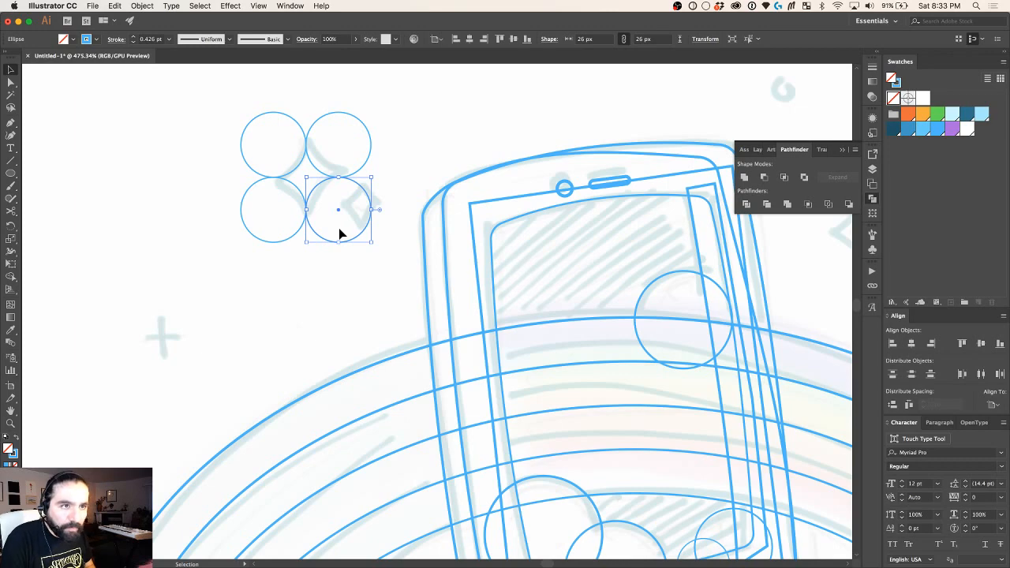
Step: Draw a 26 px square from the centre of the upper-left circle to the centre of the lower-right circle
{"action": "key", "text": "p"}
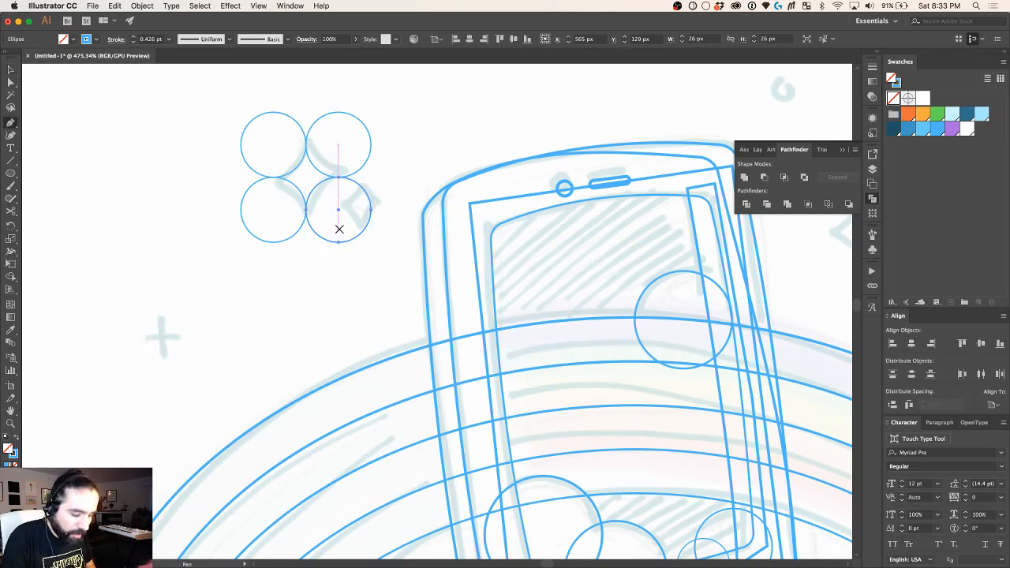
{"action": "key", "text": "r"}
{"action": "key", "text": "m"}
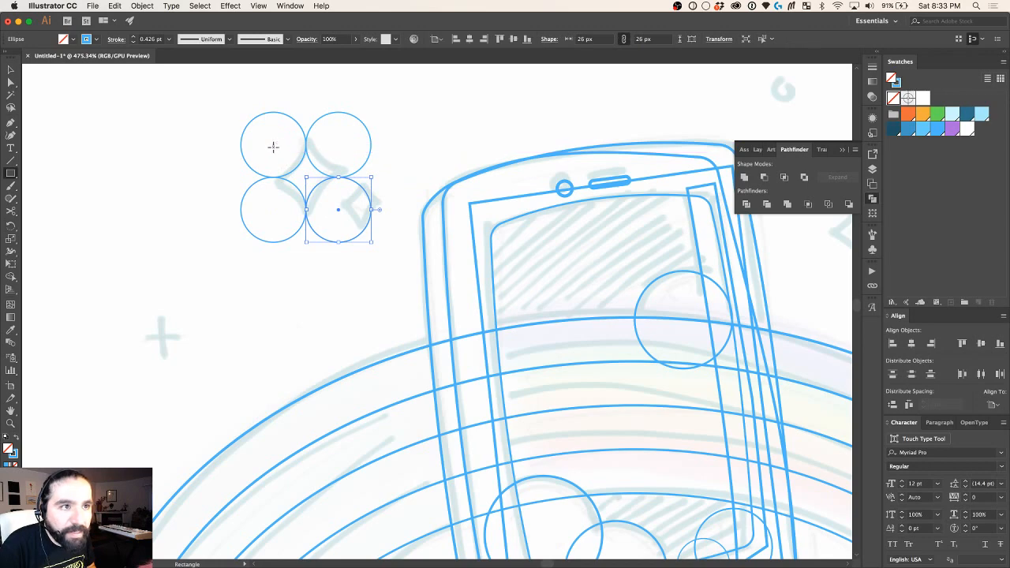
{"action": "mouse_move", "coordinate": [273, 146]}
{"action": "left_mouse_down"}
{"action": "mouse_move", "coordinate": [330, 252]}
{"action": "mouse_move", "coordinate": [339, 209]}
{"action": "left_mouse_up"}
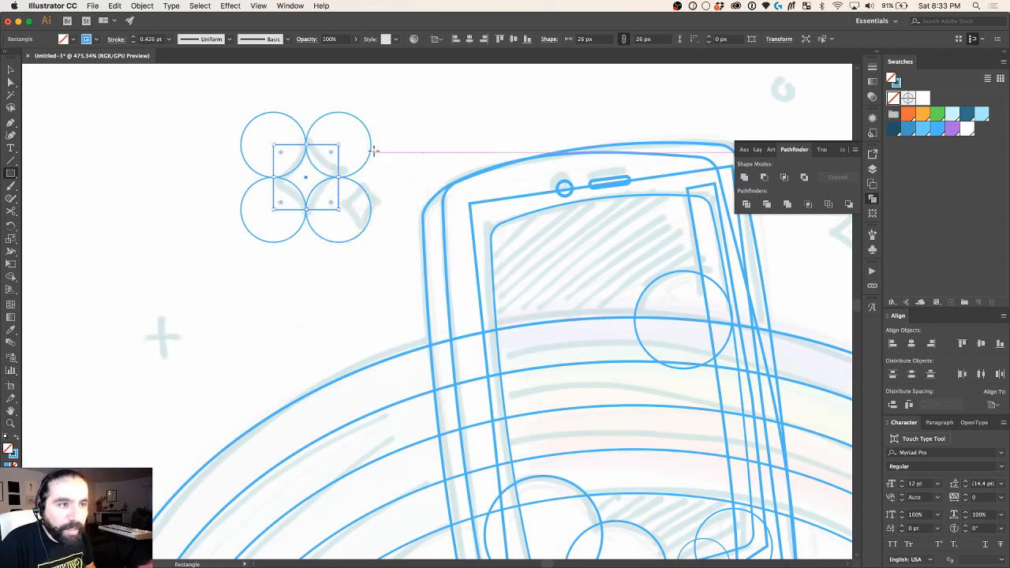
Step: Cut the two upper circles out of the square with Minus Front, one after the other
{"action": "key", "text": "v"}
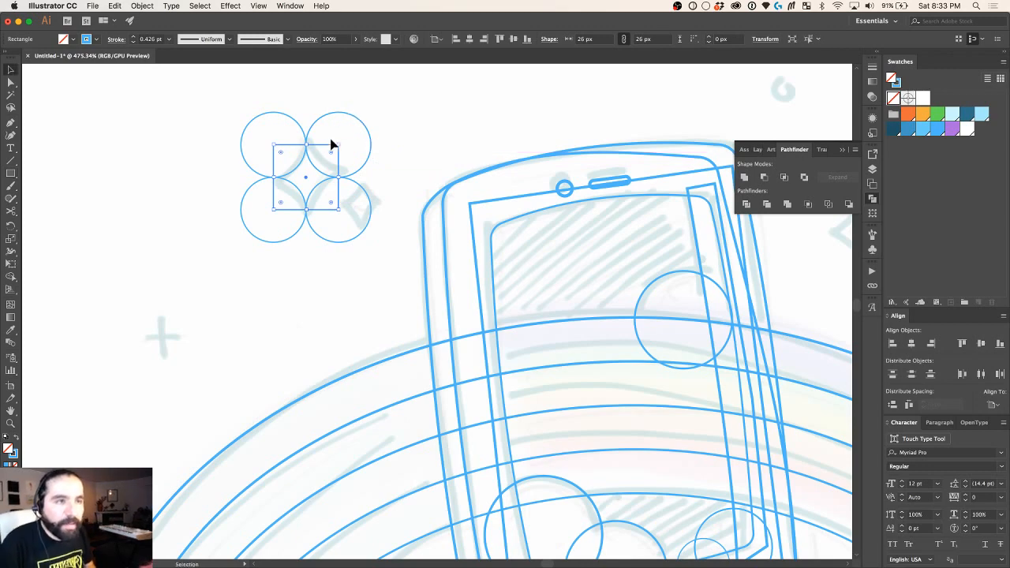
{"action": "key", "text": "a"}
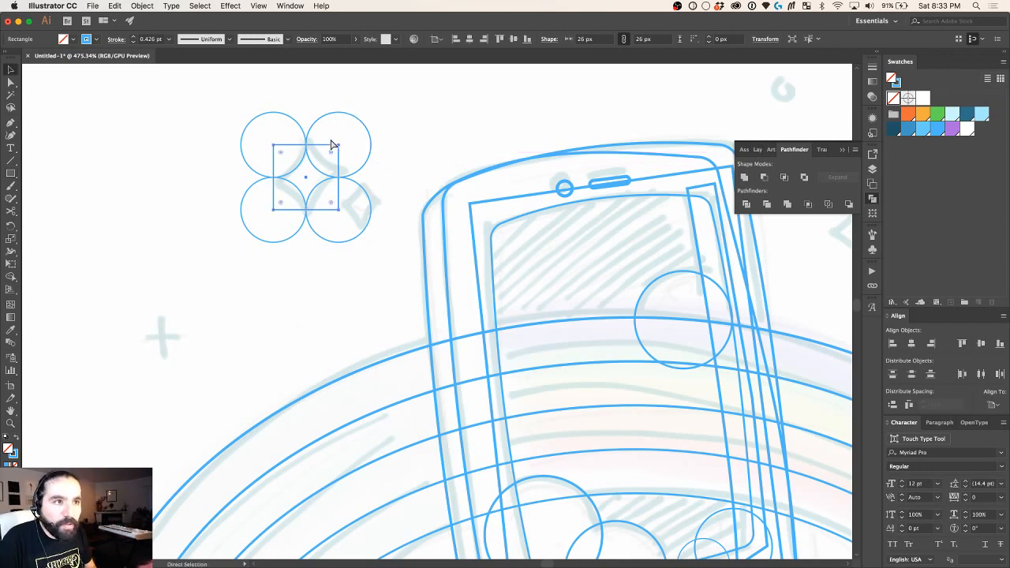
{"action": "left_click", "coordinate": [323, 117], "text": "shift"}
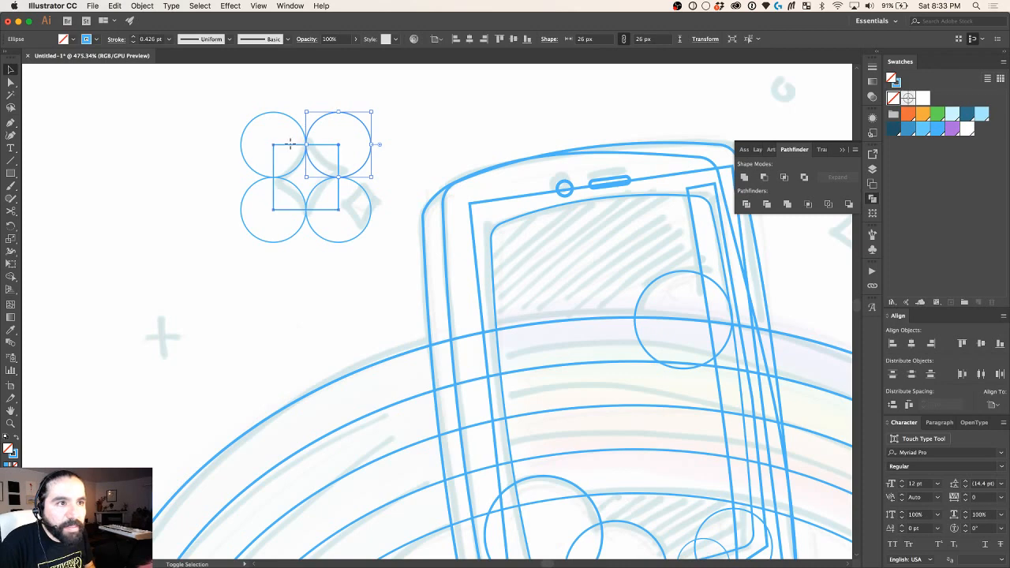
{"action": "left_click", "coordinate": [764, 176]}
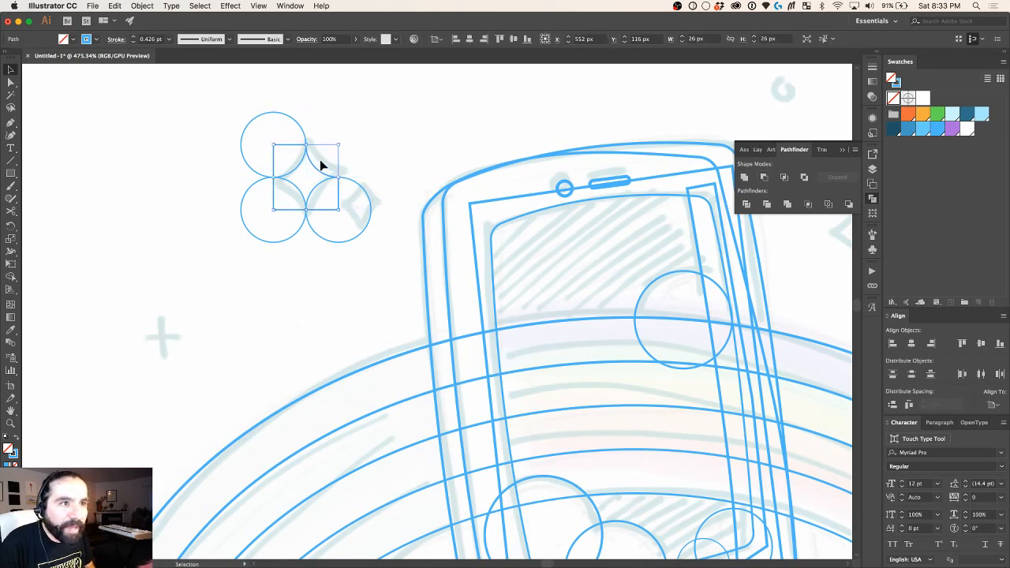
{"action": "left_click", "coordinate": [288, 124], "text": "shift"}
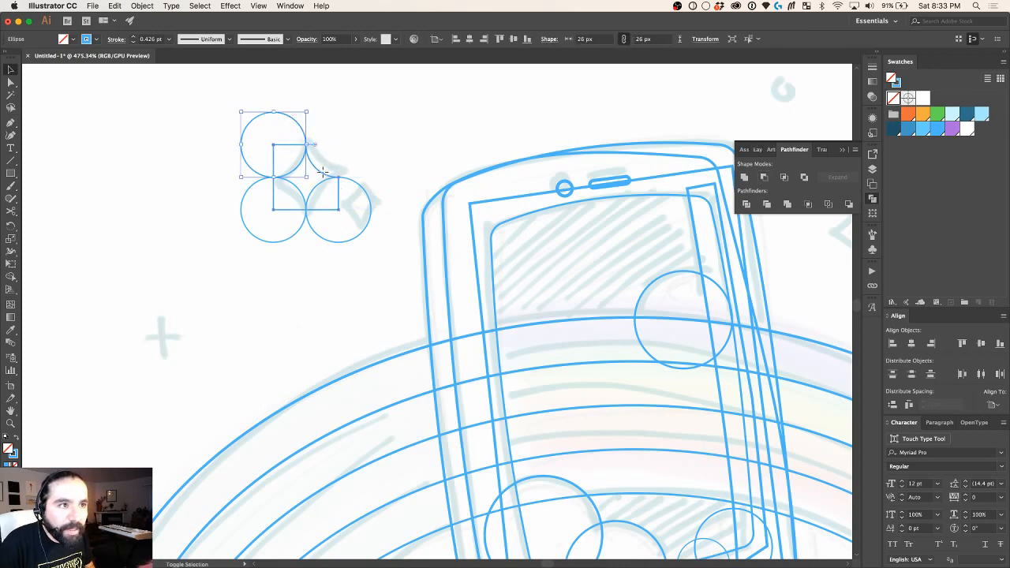
{"action": "left_click", "coordinate": [764, 177]}
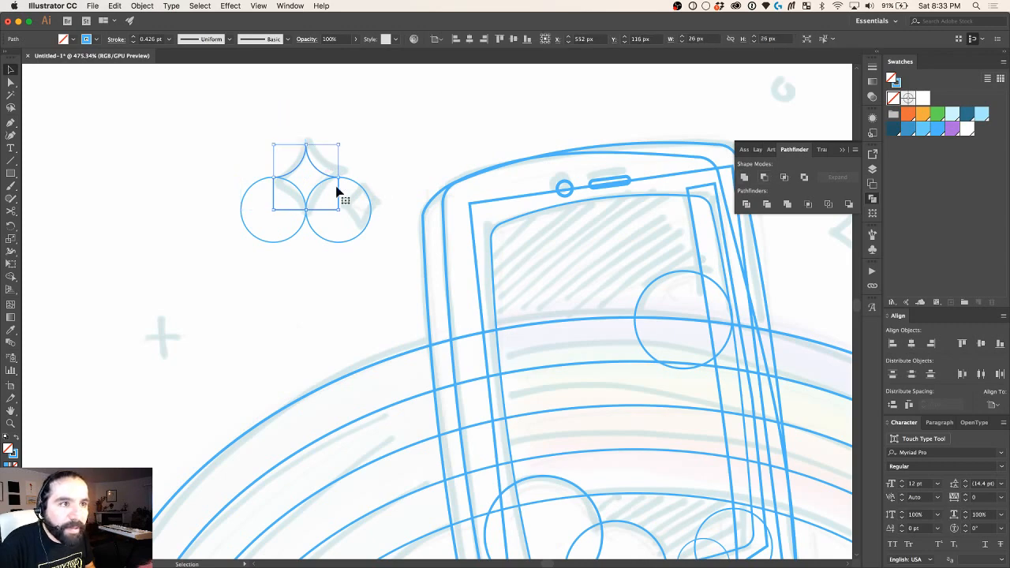
Step: Cut the two lower circles out of the square to finish the four-point star, and move it left of the sketch to X 520 px
{"action": "left_click", "coordinate": [345, 182]}
{"action": "key", "text": "a"}
{"action": "left_click", "coordinate": [262, 185], "text": "shift"}
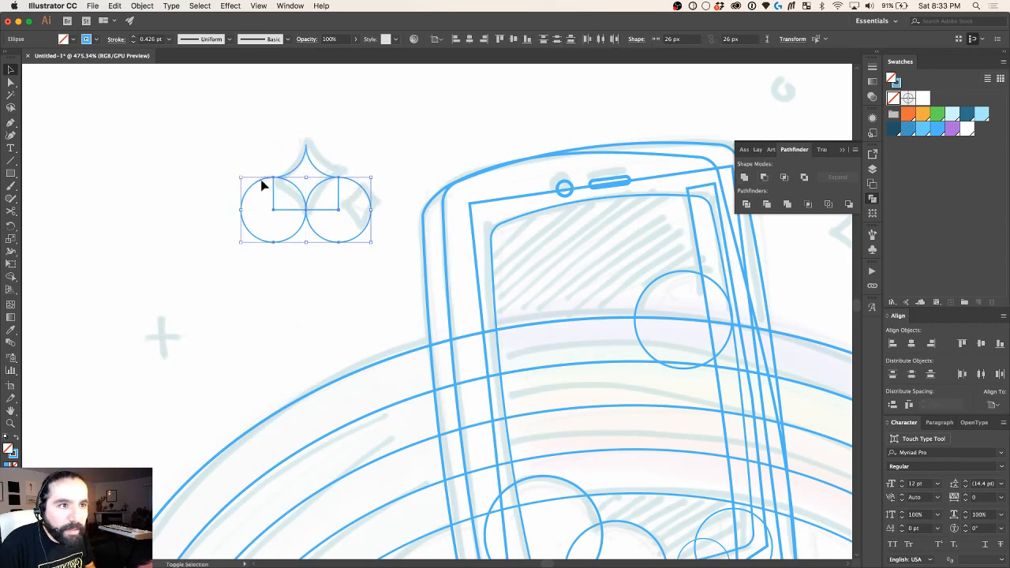
{"action": "key", "text": "v"}
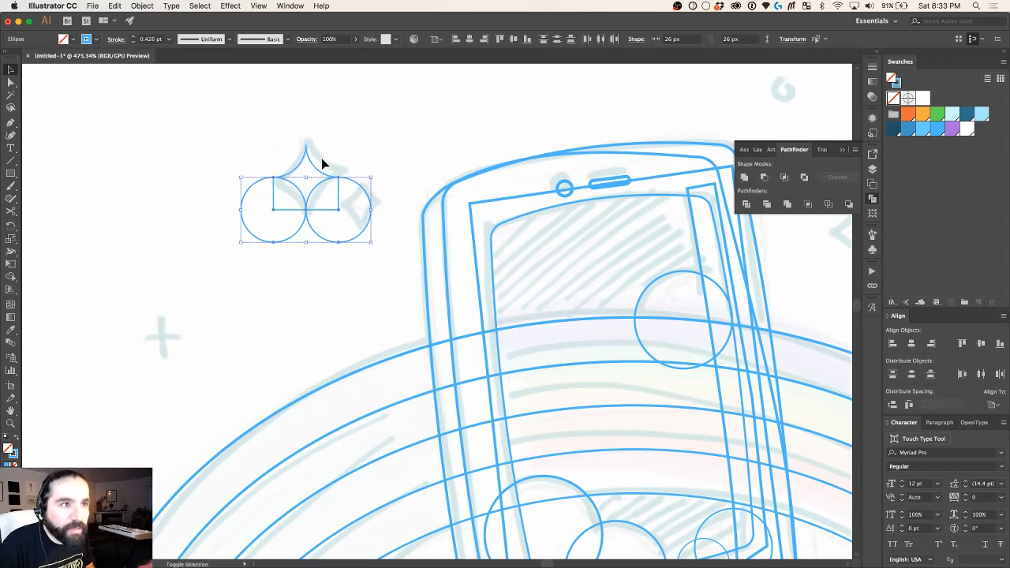
{"action": "left_click", "coordinate": [310, 167], "text": "shift"}
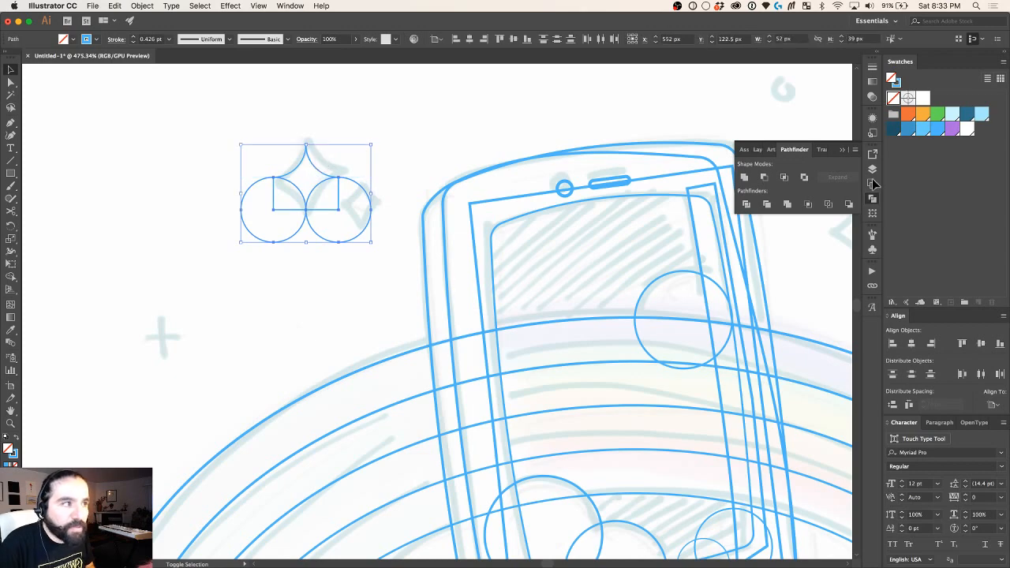
{"action": "left_click", "coordinate": [764, 176]}
{"action": "left_click", "coordinate": [372, 152]}
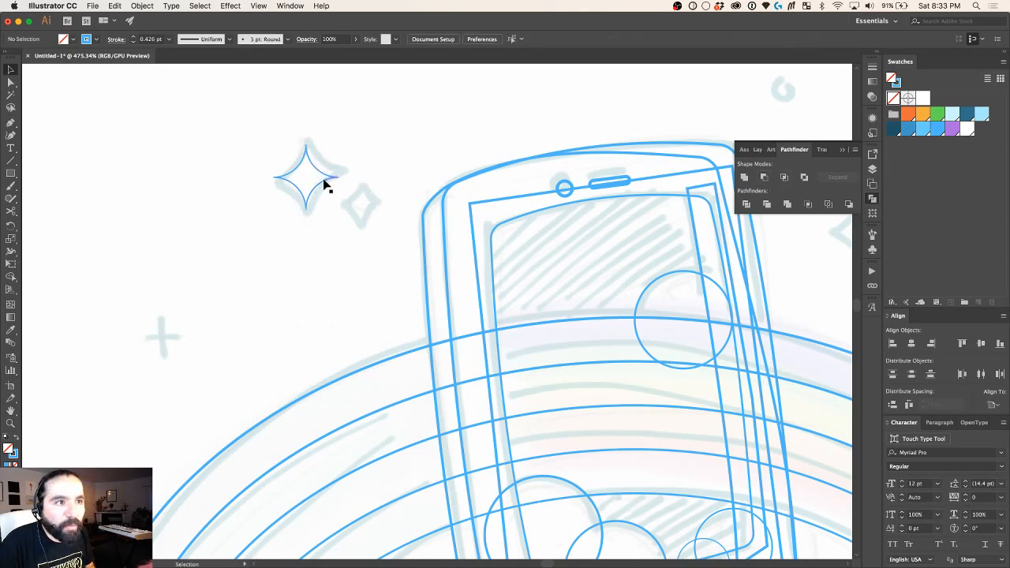
{"action": "left_click_drag", "start_coordinate": [320, 177], "coordinate": [238, 175]}
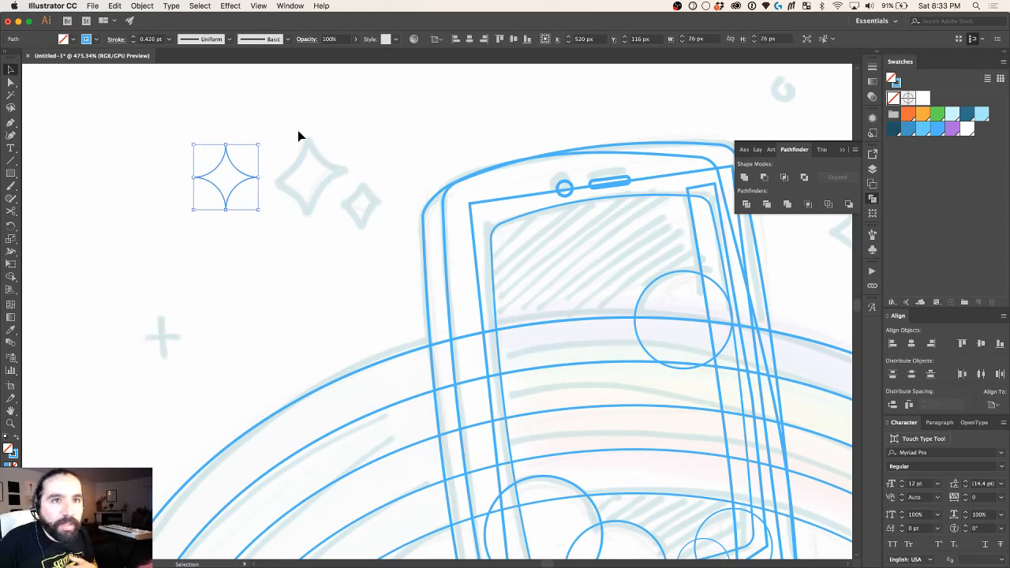
Step: Draw a 25 px square beside the sketched sparkles and rotate it 45 degrees into a diamond
{"action": "left_click", "coordinate": [11, 173]}
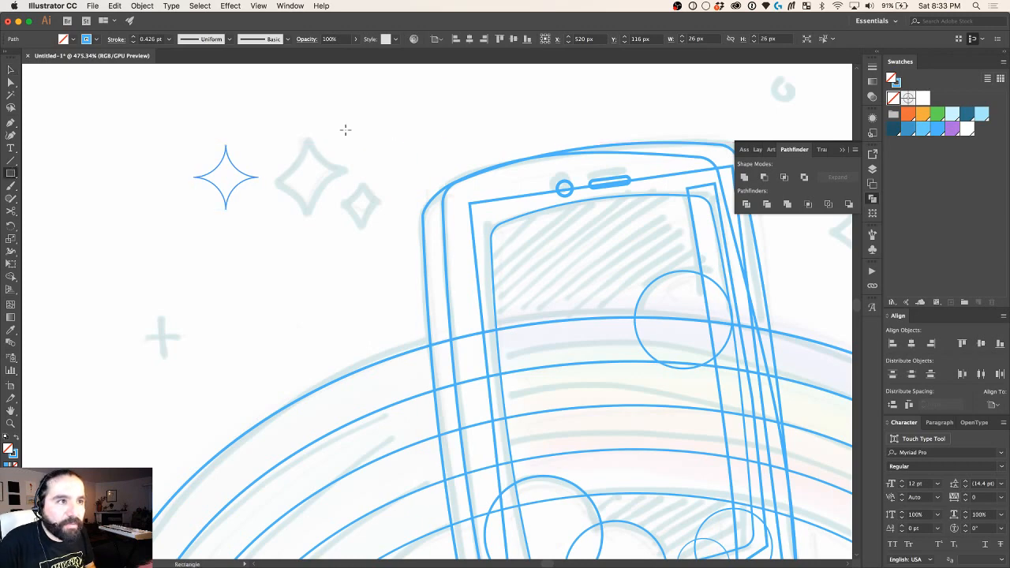
{"action": "left_click_drag", "start_coordinate": [339, 127], "coordinate": [402, 188]}
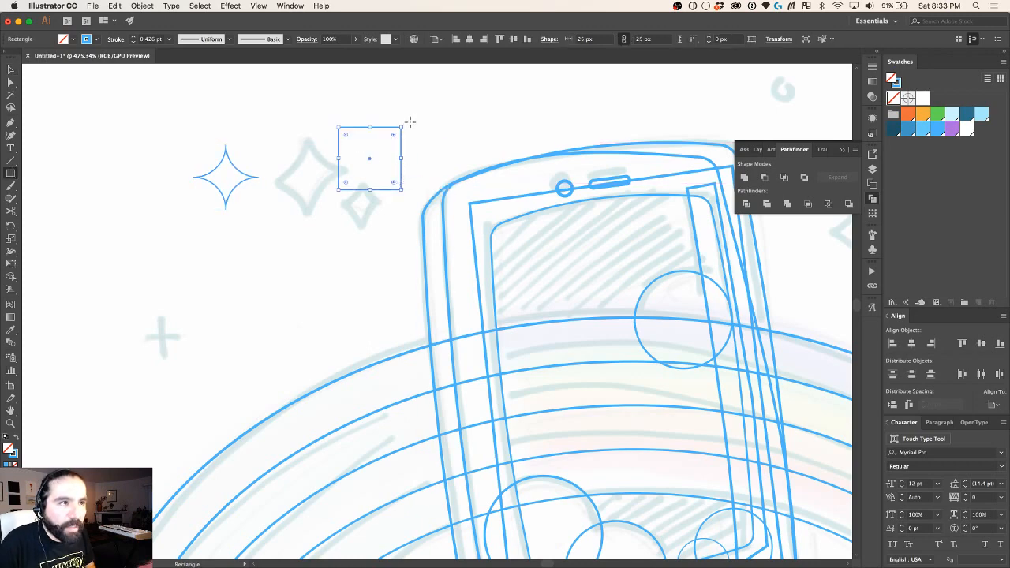
{"action": "left_click_drag", "start_coordinate": [405, 126], "coordinate": [442, 169]}
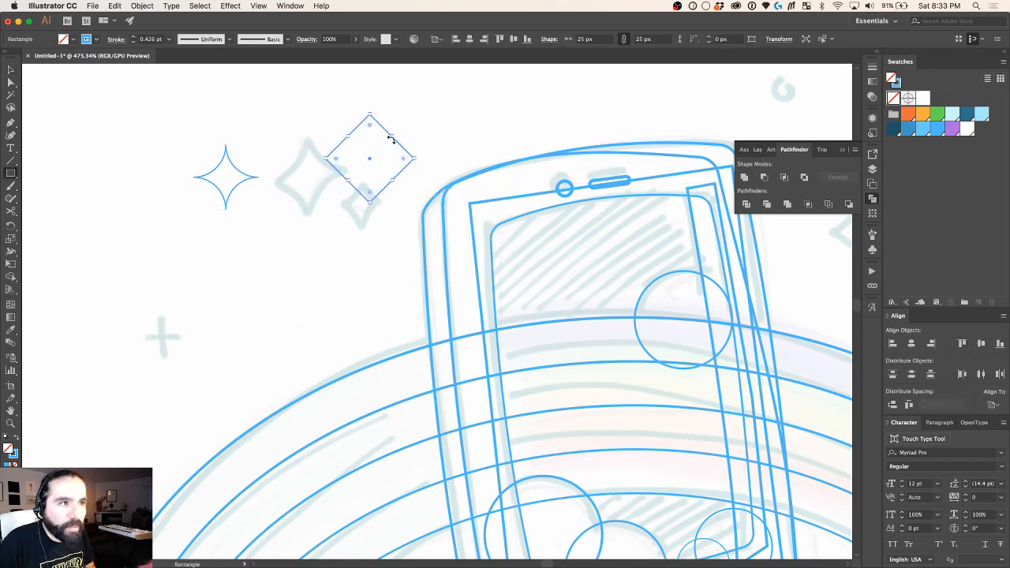
{"action": "key", "text": "v"}
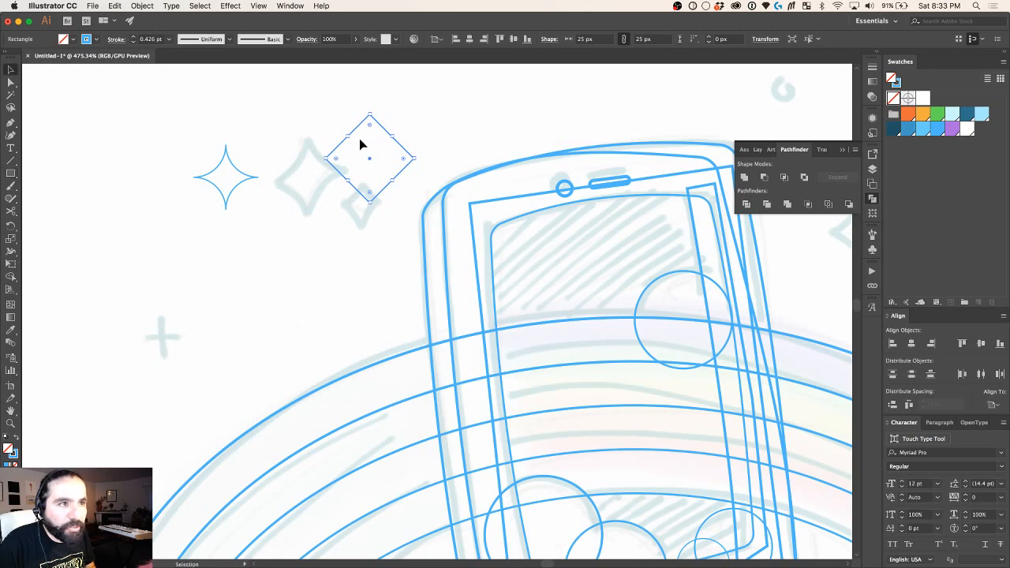
Step: Bend the diamond's four straight sides inward with the Anchor Point tool to form a four-point star
{"action": "key", "text": "shift+c"}
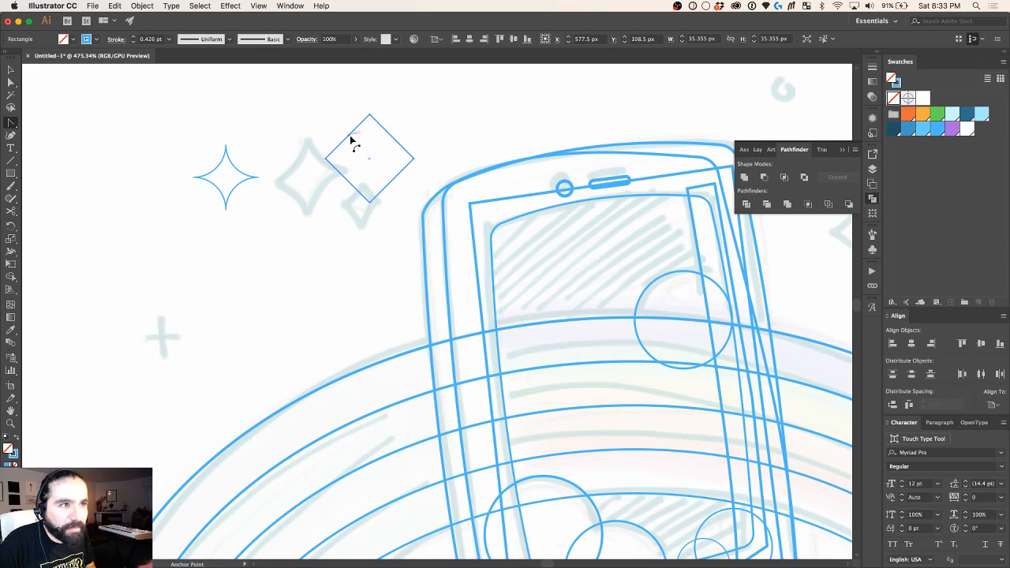
{"action": "left_click", "coordinate": [354, 142]}
{"action": "left_click_drag", "start_coordinate": [401, 145], "coordinate": [389, 150]}
{"action": "left_click_drag", "start_coordinate": [352, 189], "coordinate": [394, 181]}
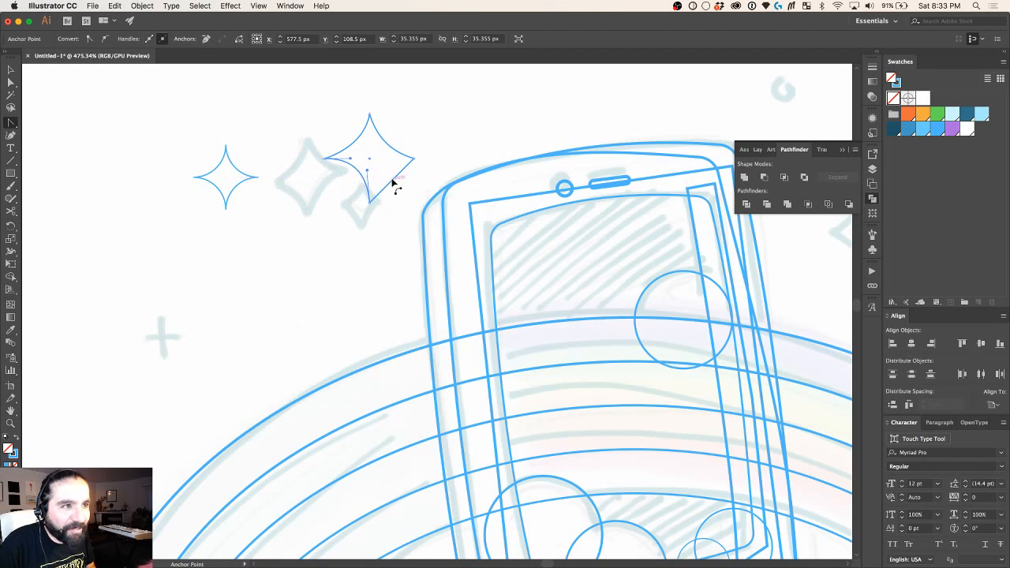
Step: Adjust the curve handles at the second star's left and right points to even out its curved sides
{"action": "key", "text": "a"}
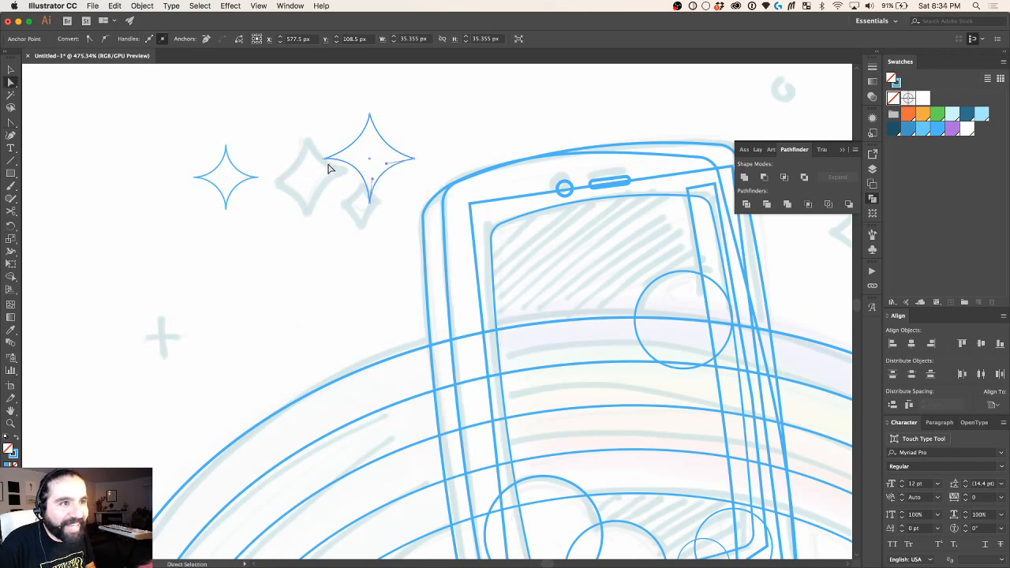
{"action": "left_click", "coordinate": [326, 161]}
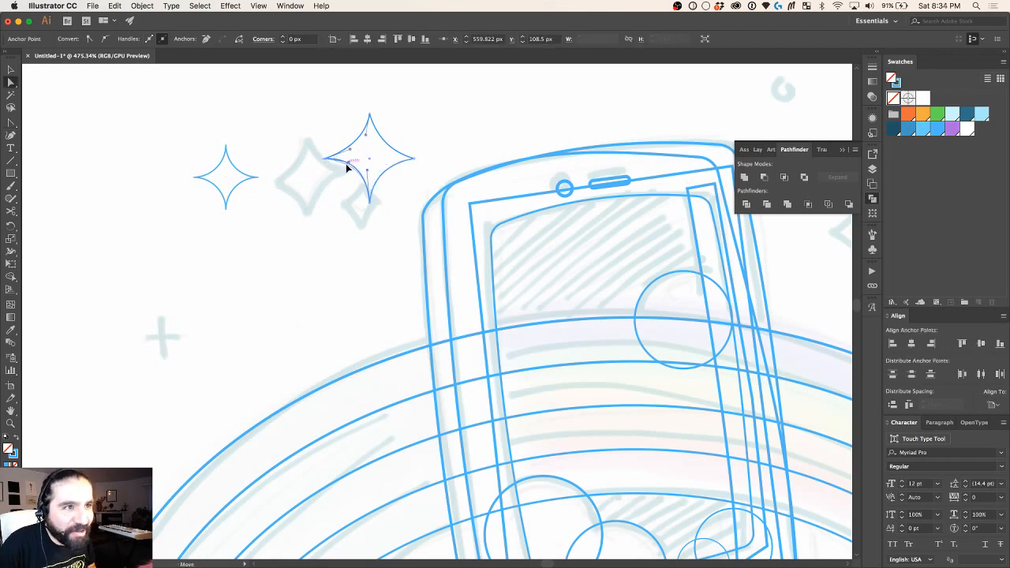
{"action": "mouse_move", "coordinate": [369, 175]}
{"action": "left_mouse_down"}
{"action": "mouse_move", "coordinate": [361, 178]}
{"action": "mouse_move", "coordinate": [379, 178]}
{"action": "left_mouse_up"}
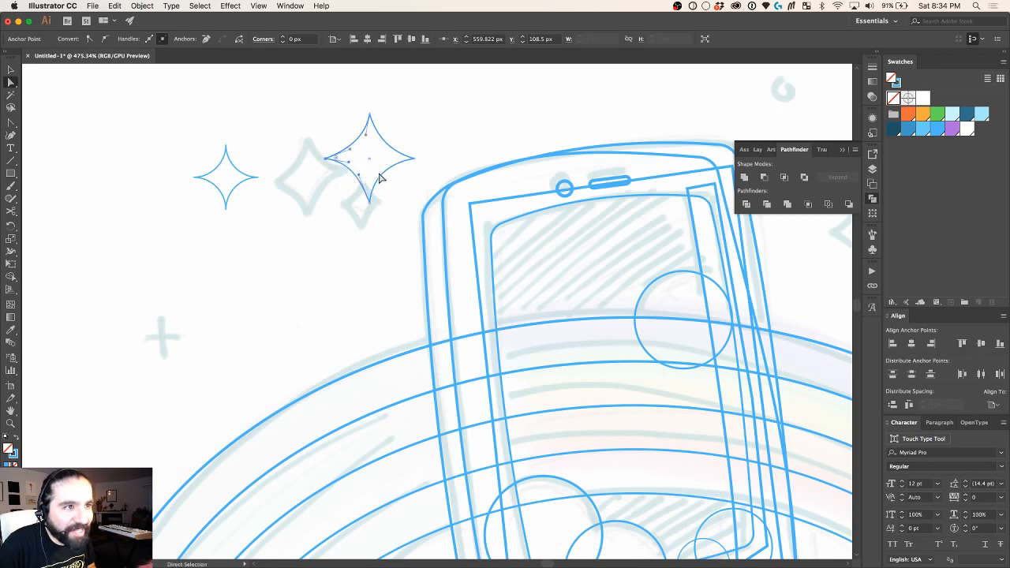
{"action": "left_click", "coordinate": [415, 160]}
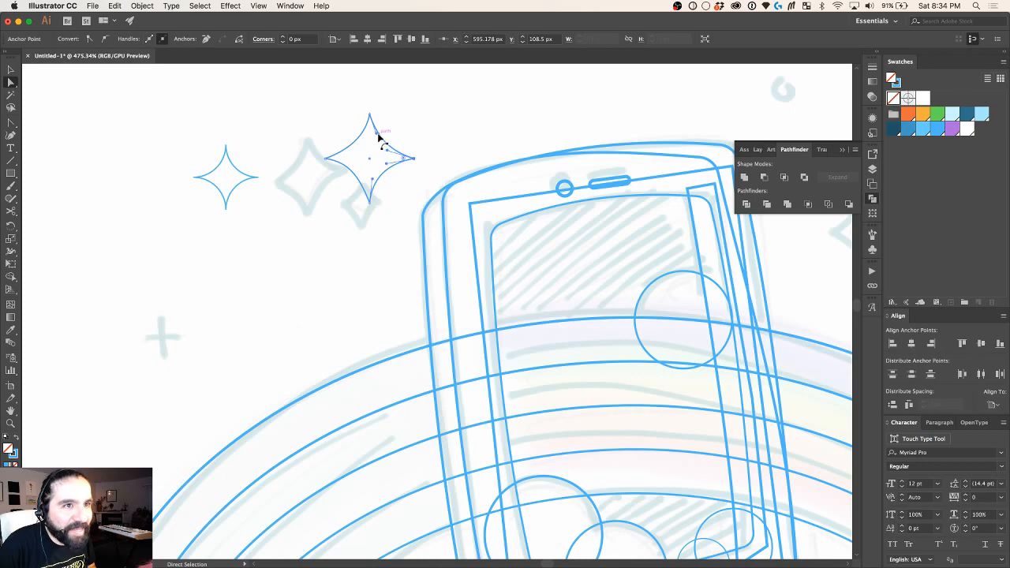
{"action": "scroll", "coordinate": [381, 141], "scroll_direction": "up", "scroll_amount": 3}
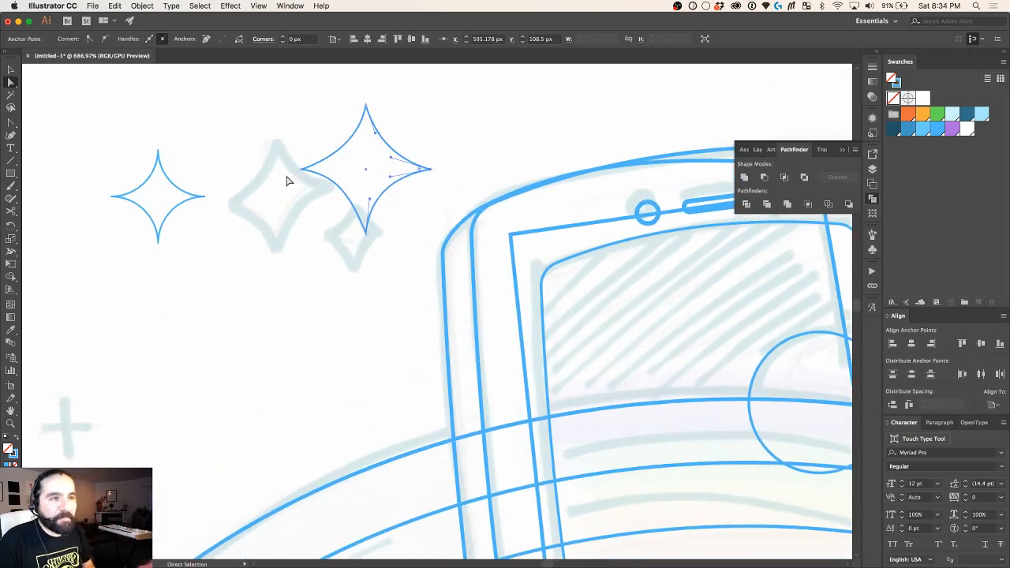
Step: Delete both halves of the second four-point star that overlaps the sketched sparkles
{"action": "key", "text": "v"}
{"action": "key", "text": "Delete"}
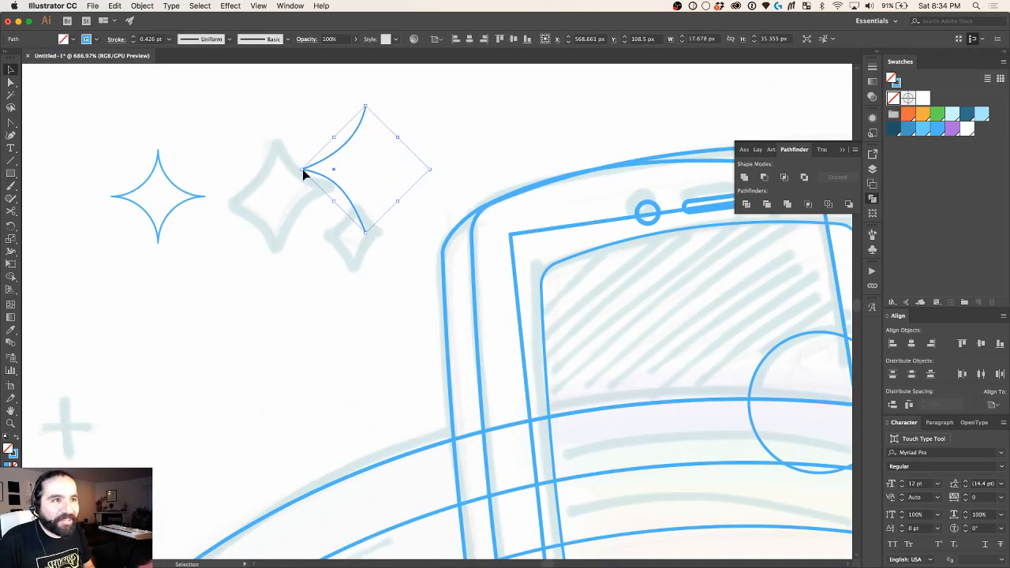
{"action": "left_click", "coordinate": [460, 149]}
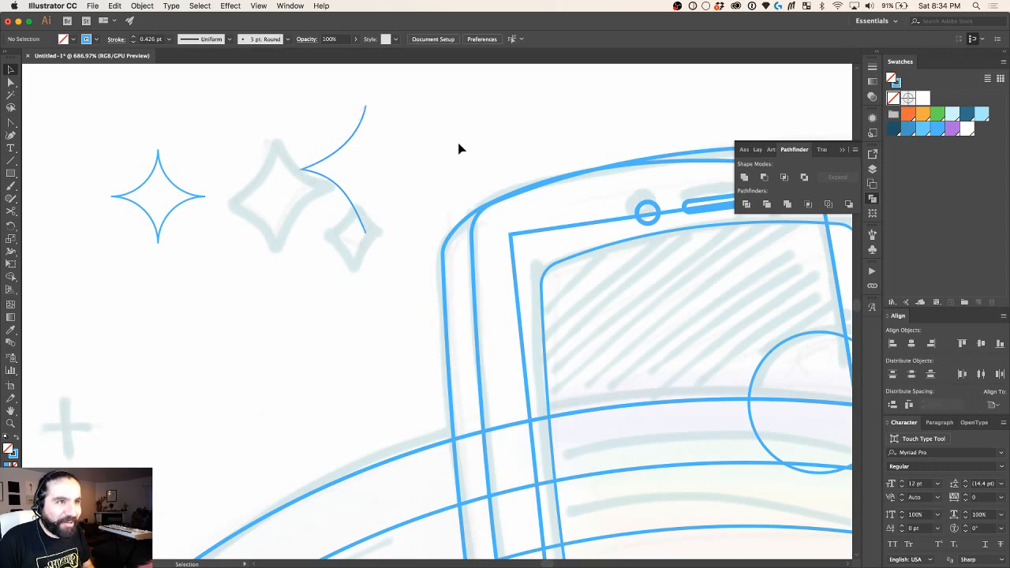
{"action": "left_click", "coordinate": [352, 142]}
{"action": "key", "text": "Delete"}
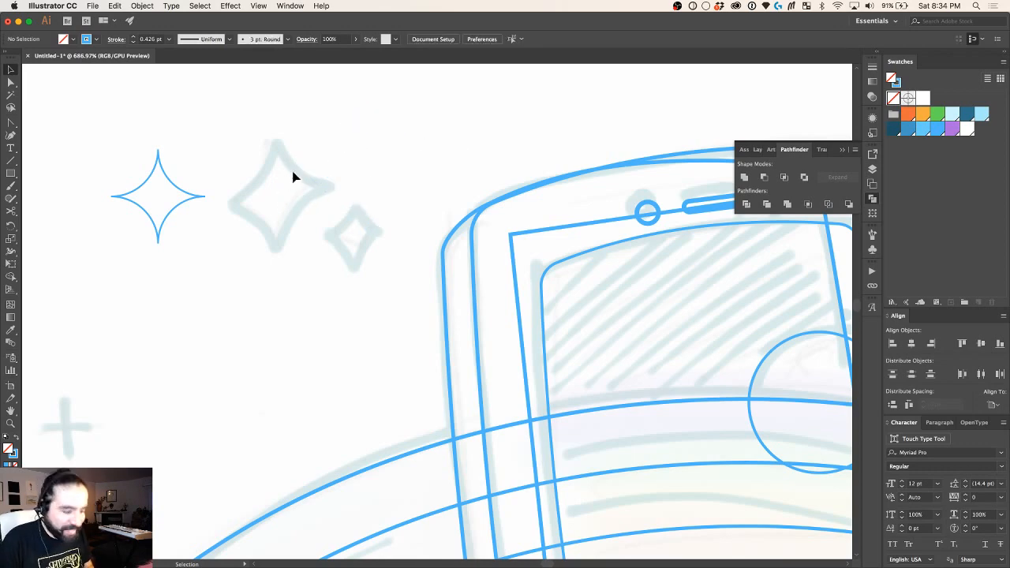
Step: Draw a closed four-corner diamond with the Pen tool through the tips of the larger sketched sparkle
{"action": "key", "text": "p"}
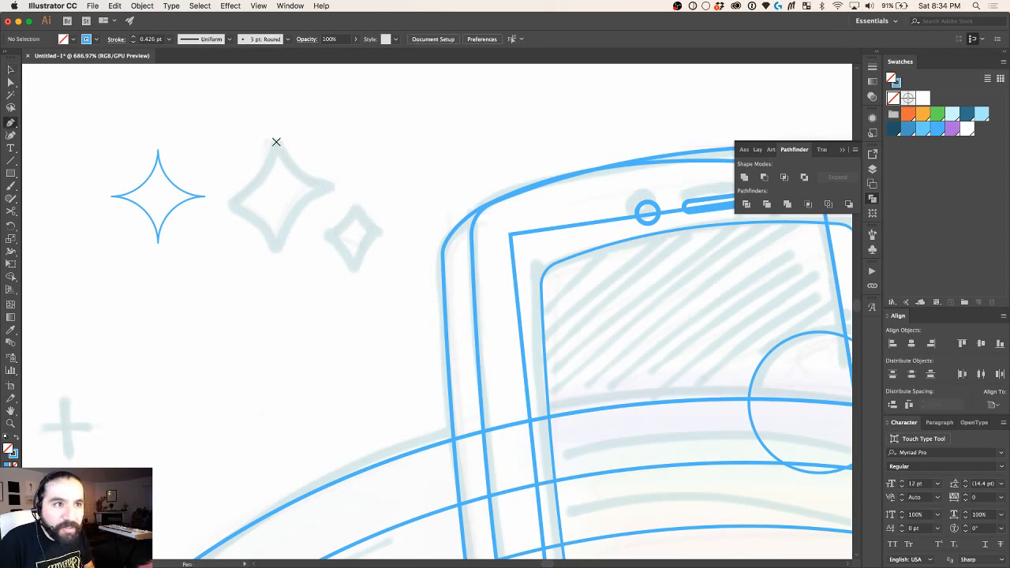
{"action": "left_click", "coordinate": [273, 139]}
{"action": "left_click", "coordinate": [335, 187]}
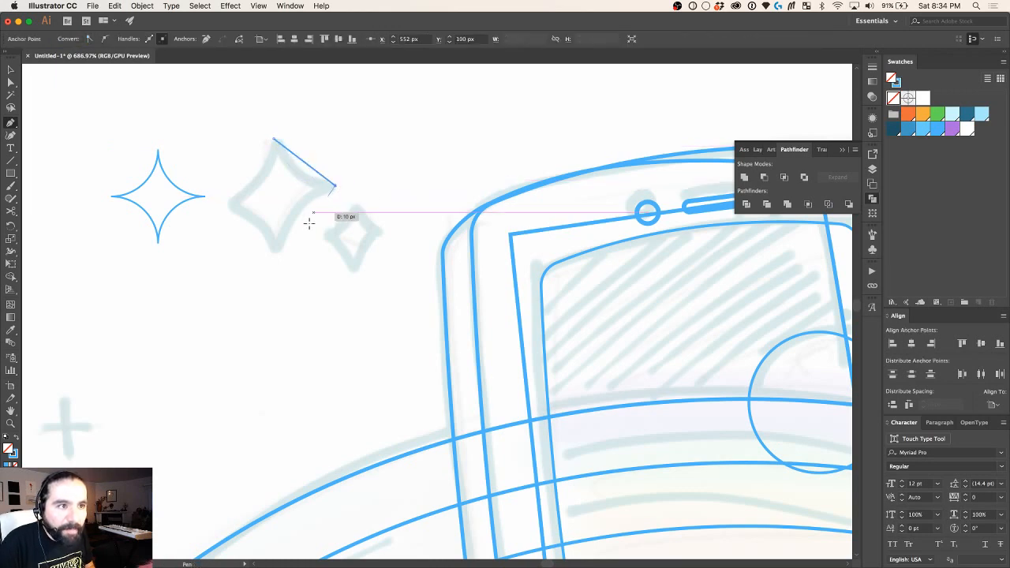
{"action": "left_click", "coordinate": [276, 254]}
{"action": "left_click", "coordinate": [228, 203]}
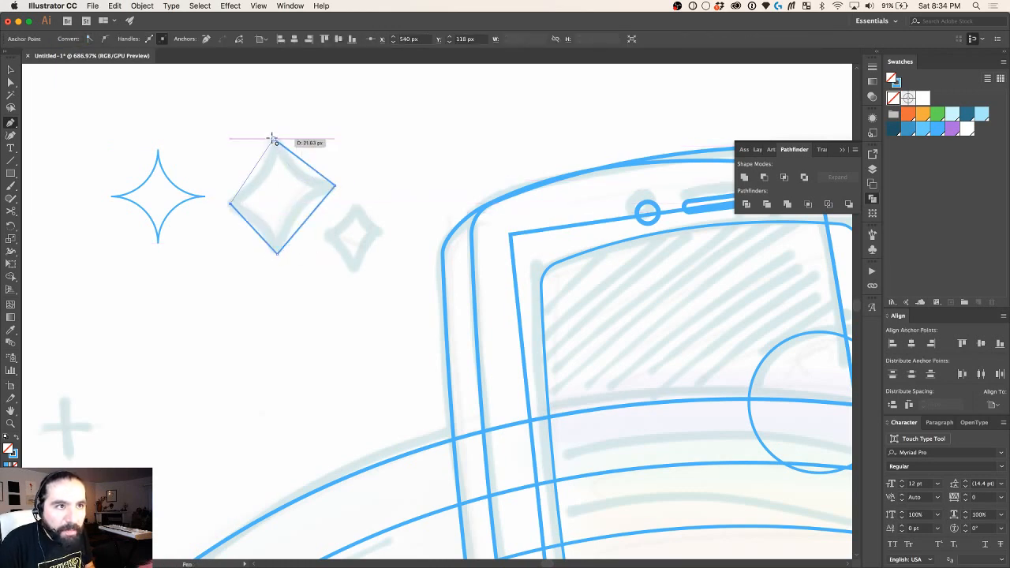
{"action": "left_click", "coordinate": [273, 139]}
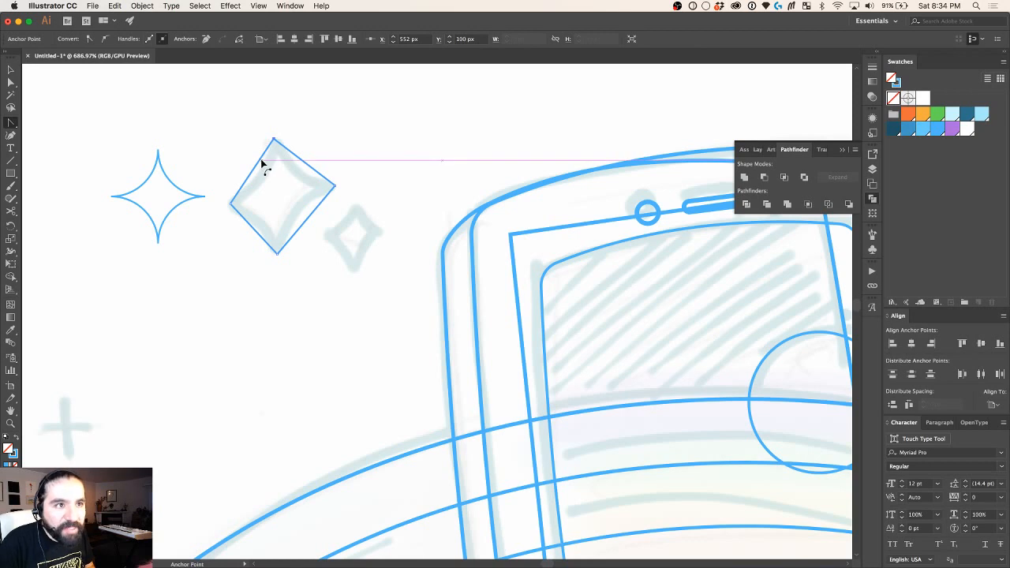
Step: Bend the diamond's four sides inward with the Anchor Point tool and move its right tip to X 568 px
{"action": "left_click_drag", "start_coordinate": [264, 163], "coordinate": [299, 169]}
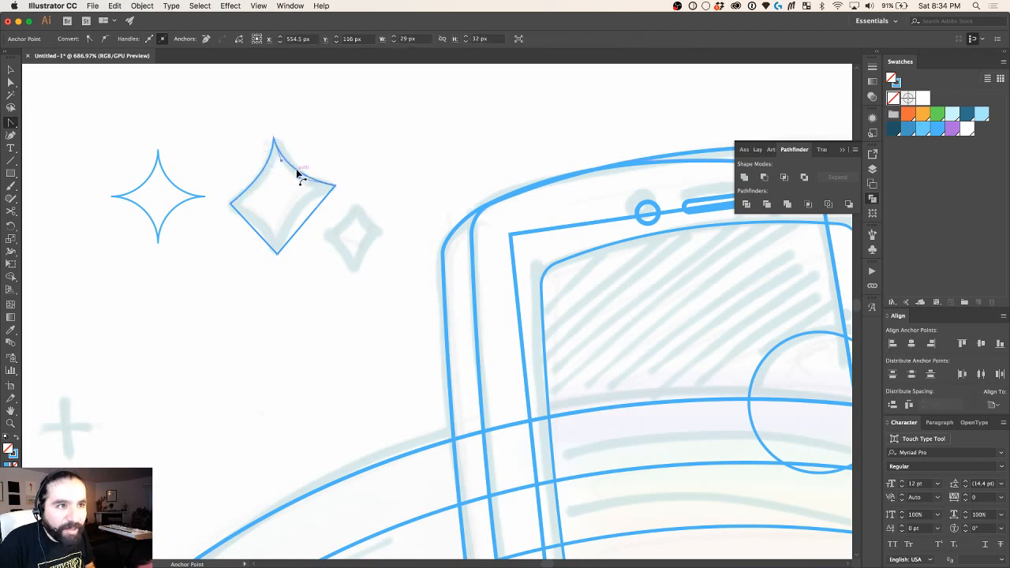
{"action": "left_click_drag", "start_coordinate": [310, 225], "coordinate": [264, 231]}
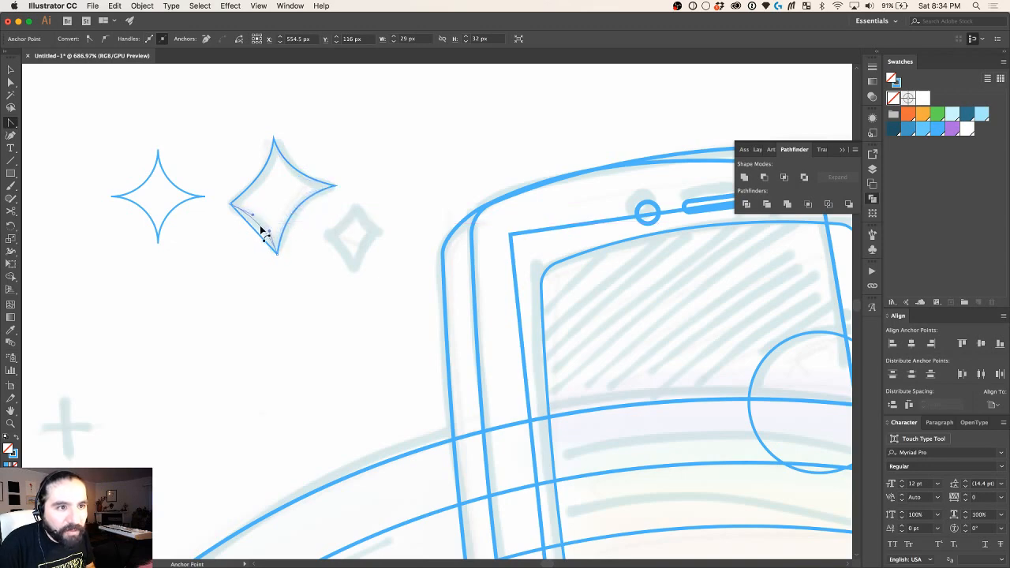
{"action": "scroll", "coordinate": [423, 240], "scroll_direction": "down", "scroll_amount": 1}
{"action": "scroll", "coordinate": [423, 240], "scroll_direction": "down", "scroll_amount": 3}
{"action": "key", "text": "a"}
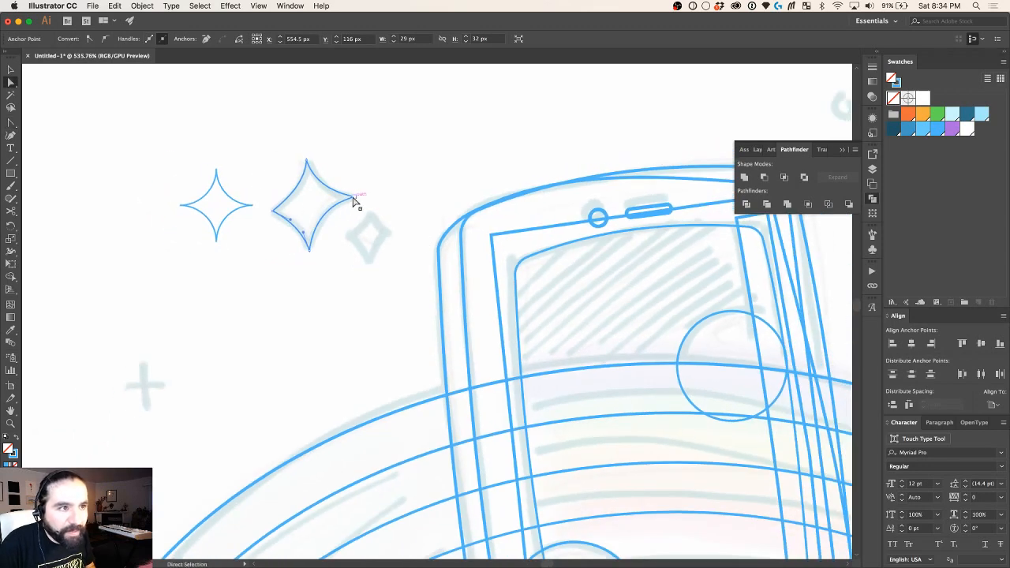
{"action": "left_click", "coordinate": [354, 196]}
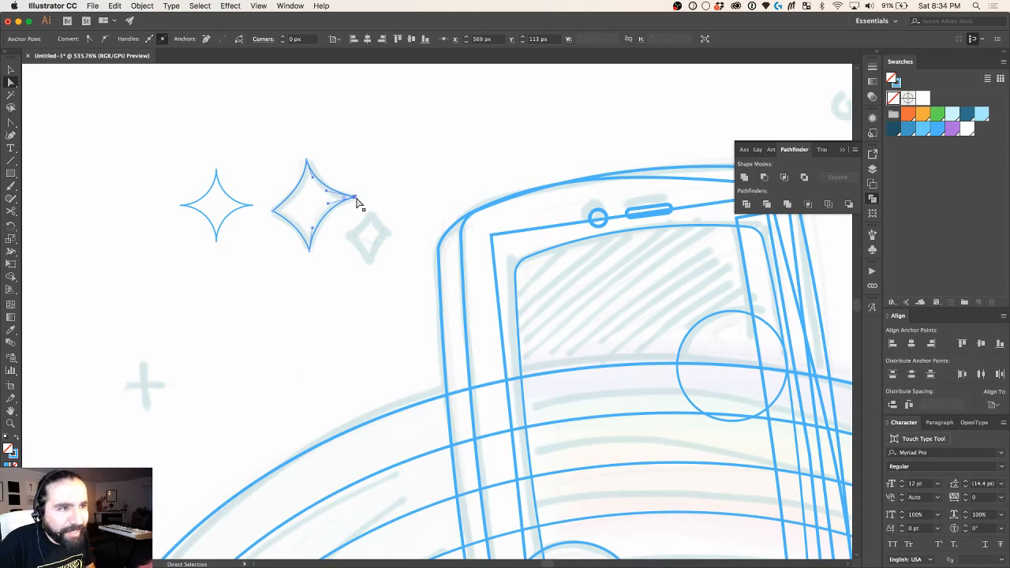
{"action": "left_click_drag", "start_coordinate": [354, 198], "coordinate": [351, 196]}
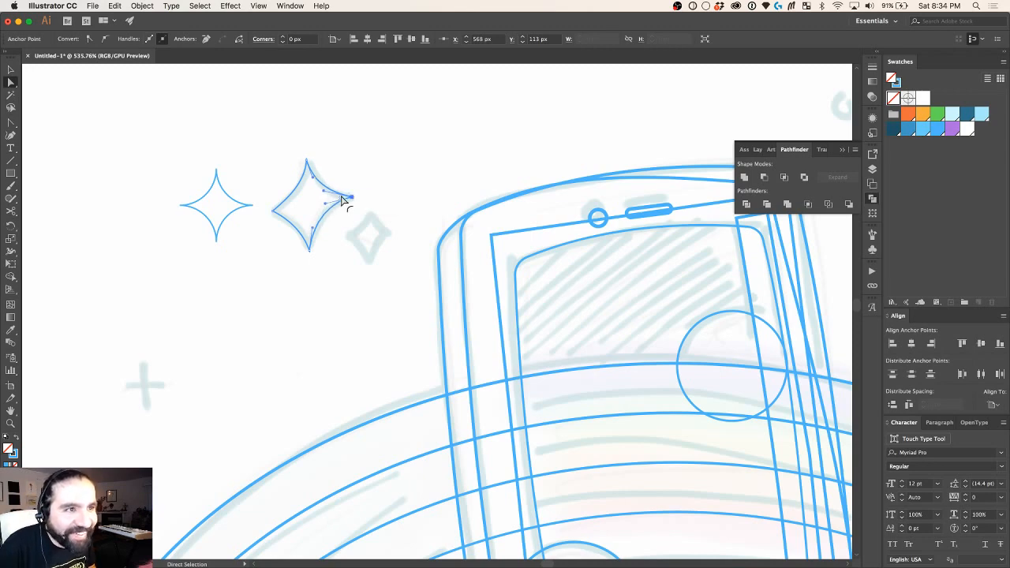
Step: Round all four tips of the larger star with a corner radius of about 0.77 px
{"action": "scroll", "coordinate": [342, 200], "scroll_direction": "up", "scroll_amount": 2}
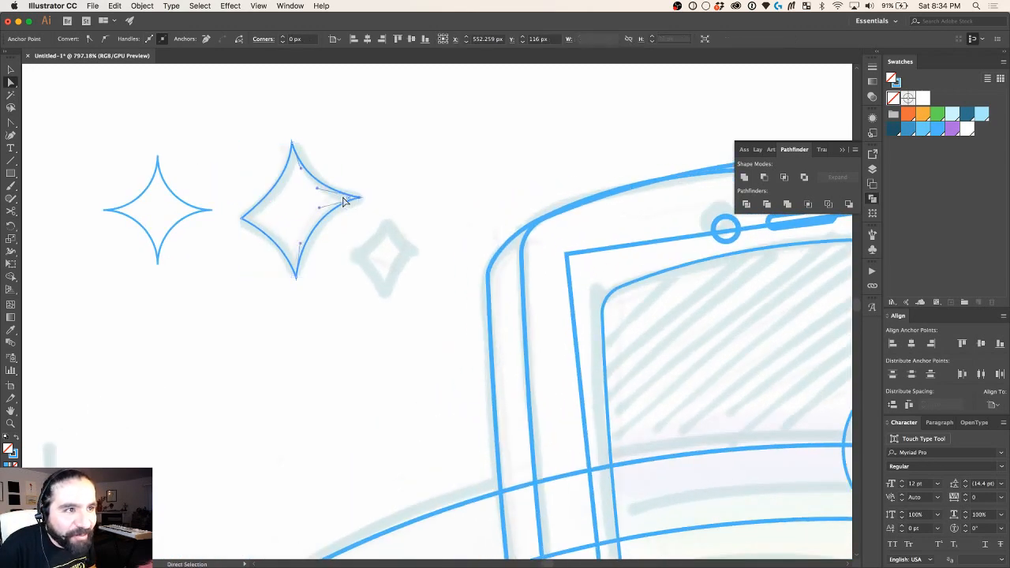
{"action": "left_click_drag", "start_coordinate": [224, 130], "coordinate": [384, 304]}
{"action": "left_click_drag", "start_coordinate": [349, 200], "coordinate": [347, 202]}
{"action": "left_click", "coordinate": [375, 161]}
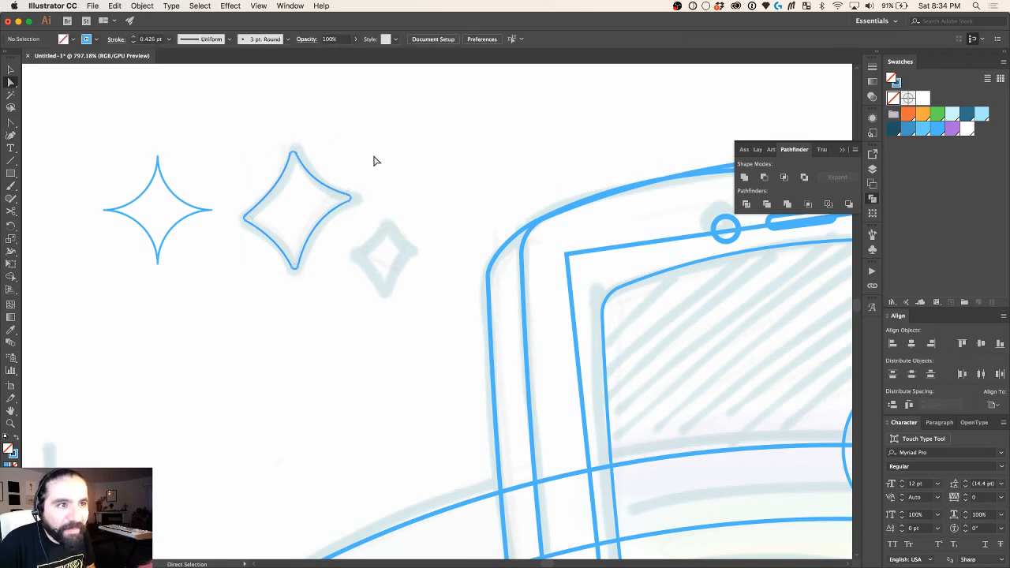
{"action": "left_click", "coordinate": [348, 198]}
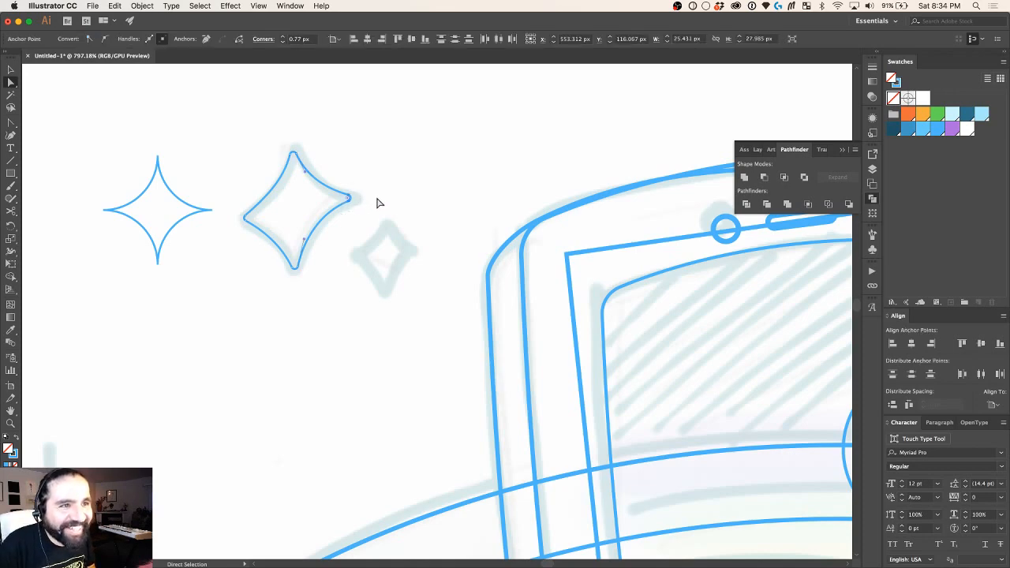
Step: Place a 22 px copy of the leftmost sharp-tipped star over the small sketched sparkle at X 575, Y 127 px
{"action": "key", "text": "v"}
{"action": "scroll", "coordinate": [408, 192], "scroll_direction": "down", "scroll_amount": 3}
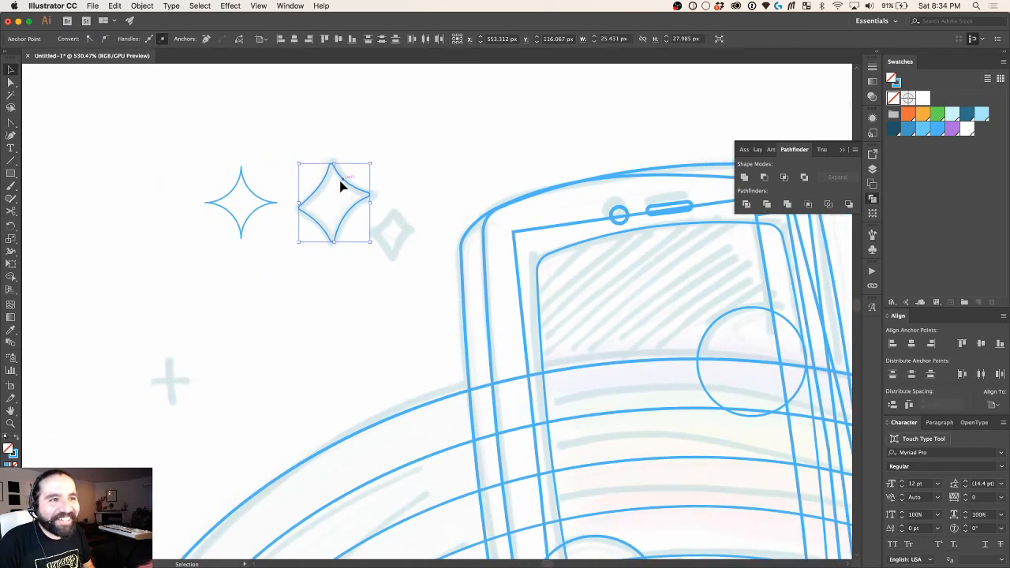
{"action": "left_click_drag", "start_coordinate": [357, 197], "coordinate": [425, 202]}
{"action": "key", "text": "a"}
{"action": "left_click", "coordinate": [394, 204]}
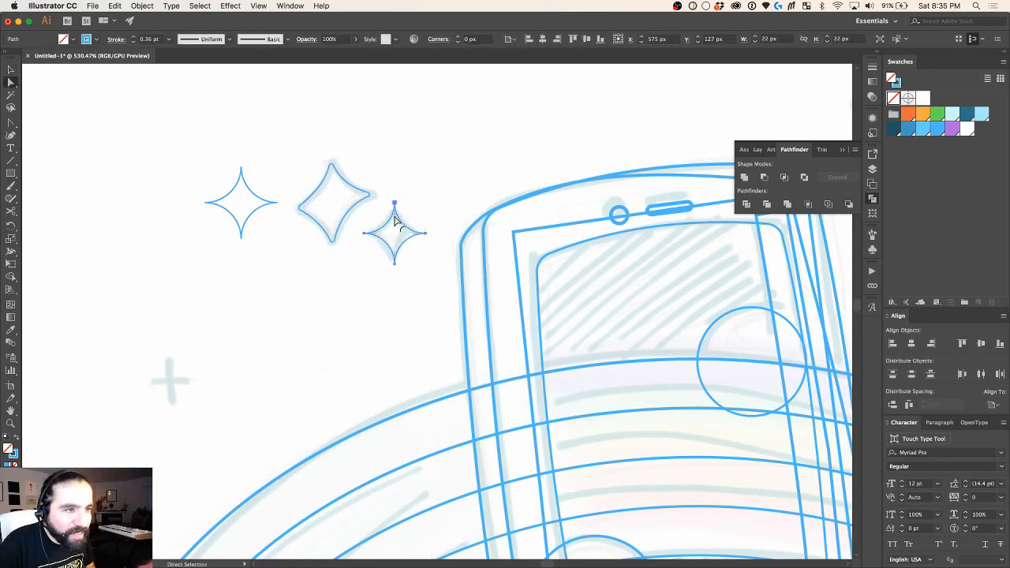
Step: Round the small star's four tips with a corner radius of about 0.62 px
{"action": "scroll", "coordinate": [393, 220], "scroll_direction": "up", "scroll_amount": 3}
{"action": "left_click_drag", "start_coordinate": [388, 177], "coordinate": [495, 307]}
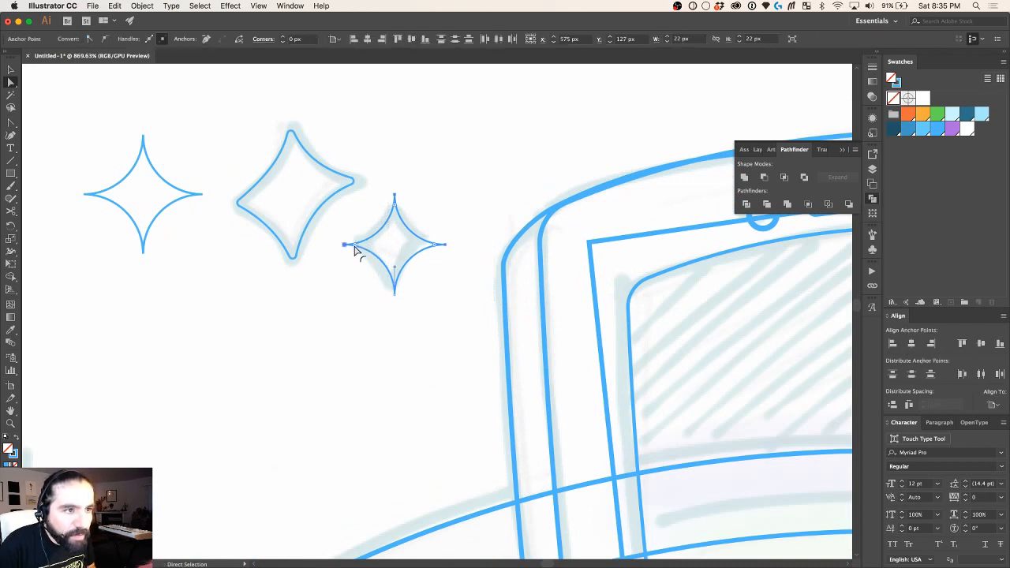
{"action": "mouse_move", "coordinate": [354, 247]}
{"action": "left_mouse_down"}
{"action": "mouse_move", "coordinate": [371, 252]}
{"action": "mouse_move", "coordinate": [361, 251]}
{"action": "left_mouse_up"}
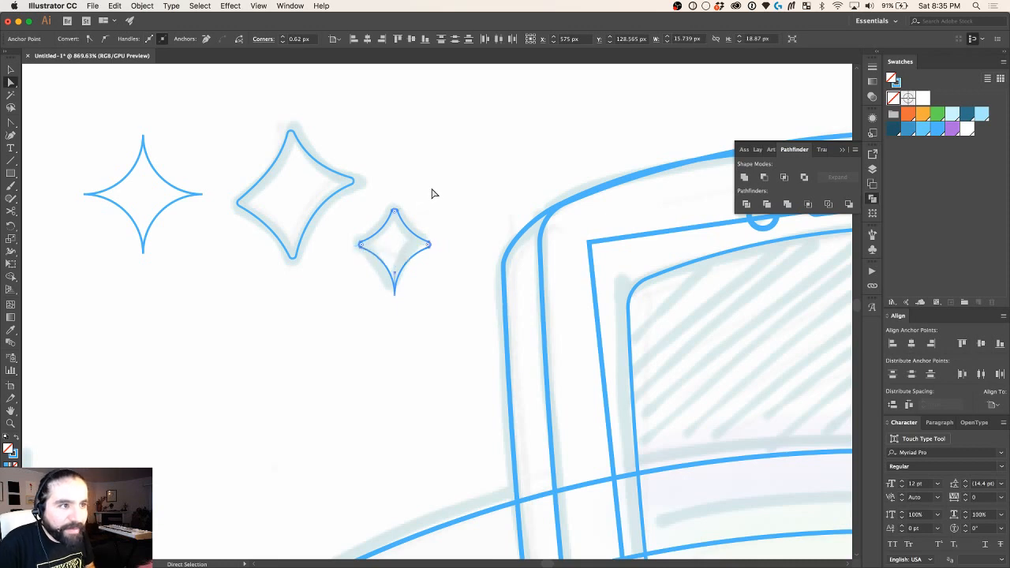
{"action": "left_click_drag", "start_coordinate": [374, 304], "coordinate": [396, 280]}
{"action": "left_click", "coordinate": [438, 208]}
{"action": "scroll", "coordinate": [437, 207], "scroll_direction": "down", "scroll_amount": 3}
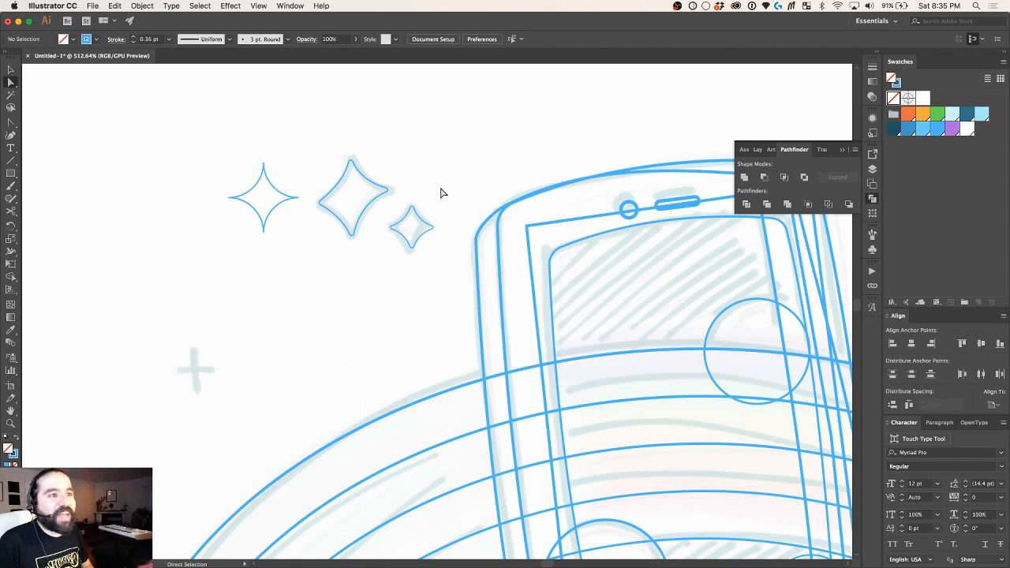
Step: Nudge the larger rounded star's right and bottom tips slightly downward to follow the sketch
{"action": "key", "text": "z"}
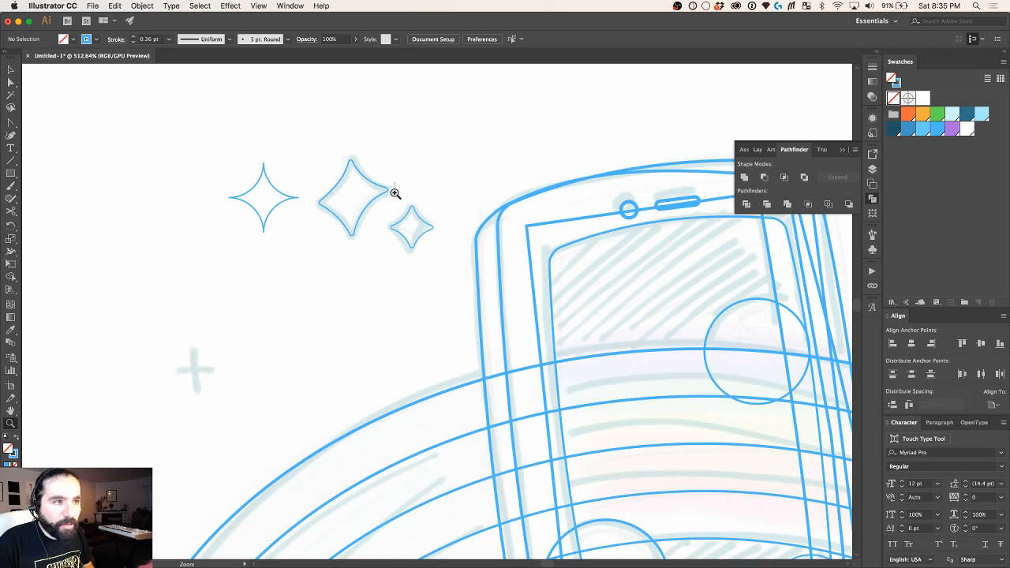
{"action": "left_click", "coordinate": [395, 194]}
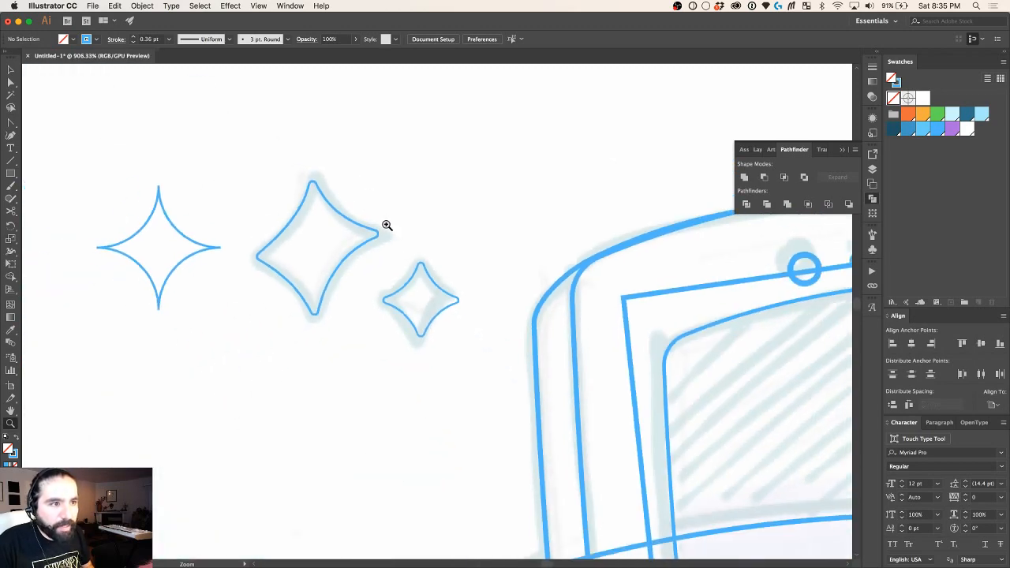
{"action": "key", "text": "a"}
{"action": "left_click", "coordinate": [366, 263]}
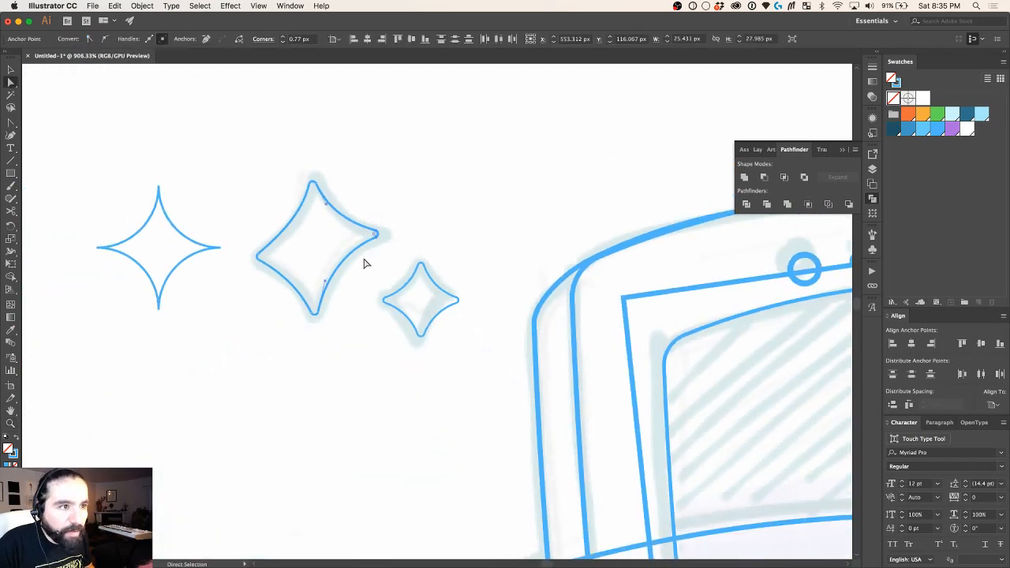
{"action": "key", "text": "Down"}
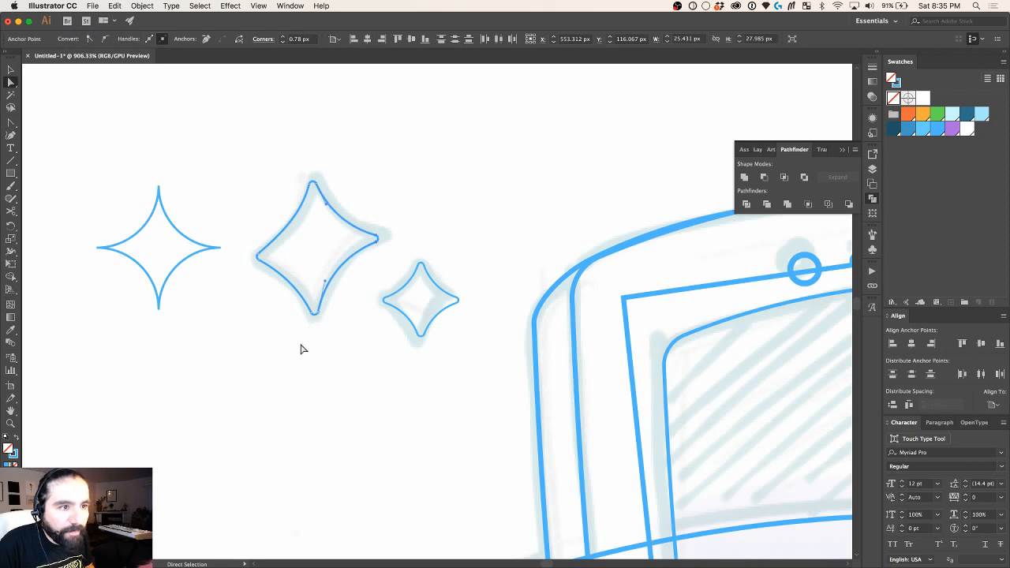
{"action": "left_click_drag", "start_coordinate": [308, 339], "coordinate": [333, 306]}
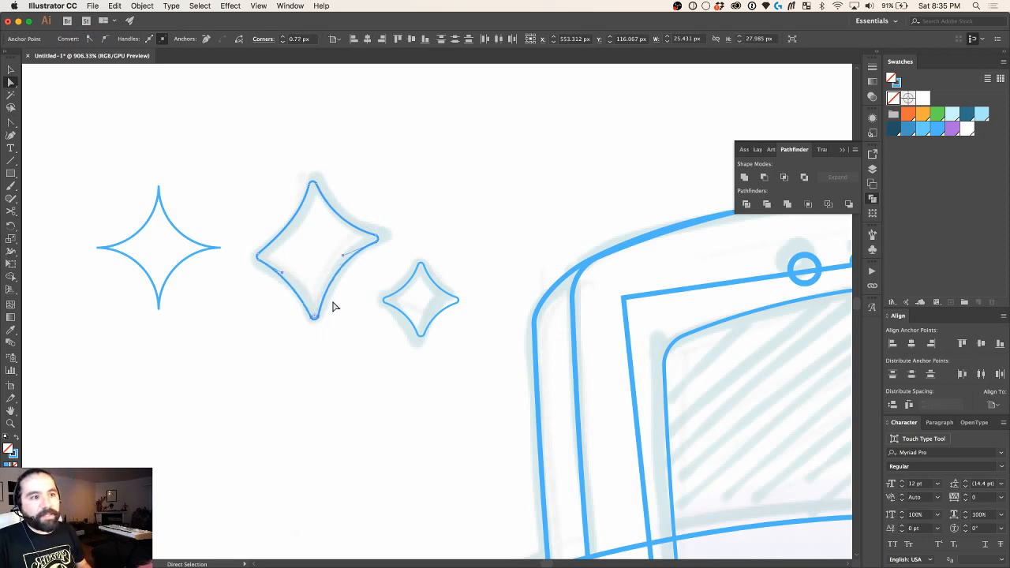
{"action": "scroll", "coordinate": [365, 325], "scroll_direction": "down", "scroll_amount": 3}
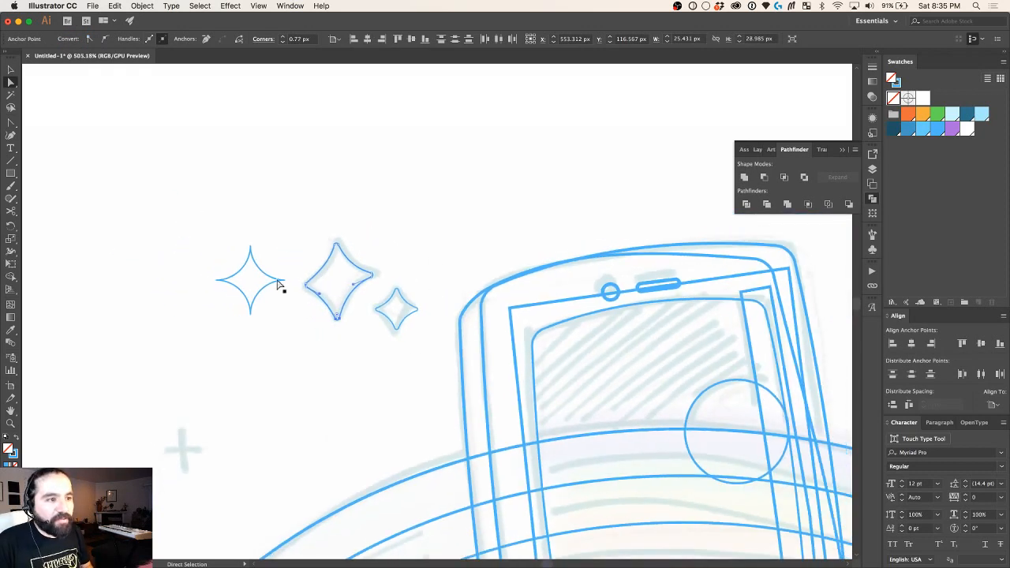
Step: Delete the leftover sharp-tipped star beside the two rounded stars
{"action": "key", "text": "v"}
{"action": "left_click_drag", "start_coordinate": [203, 235], "coordinate": [263, 291]}
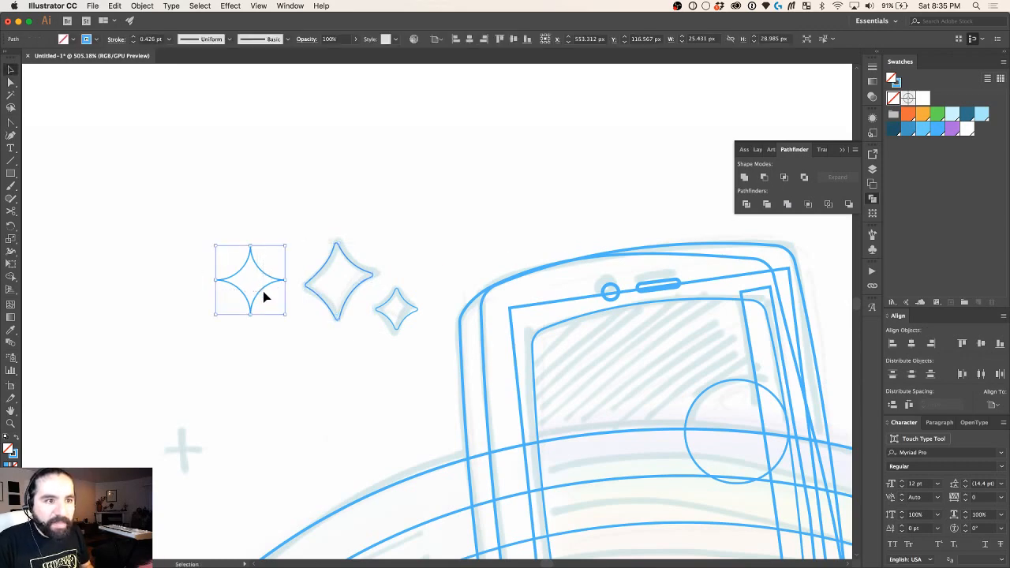
{"action": "key", "text": "Delete"}
Step: Copy the small rounded star onto the sketched sparkle right of the phone, enlarged to about 29 px at X 777.565, Y 137.318 px
{"action": "scroll", "coordinate": [264, 297], "scroll_direction": "down", "scroll_amount": 3}
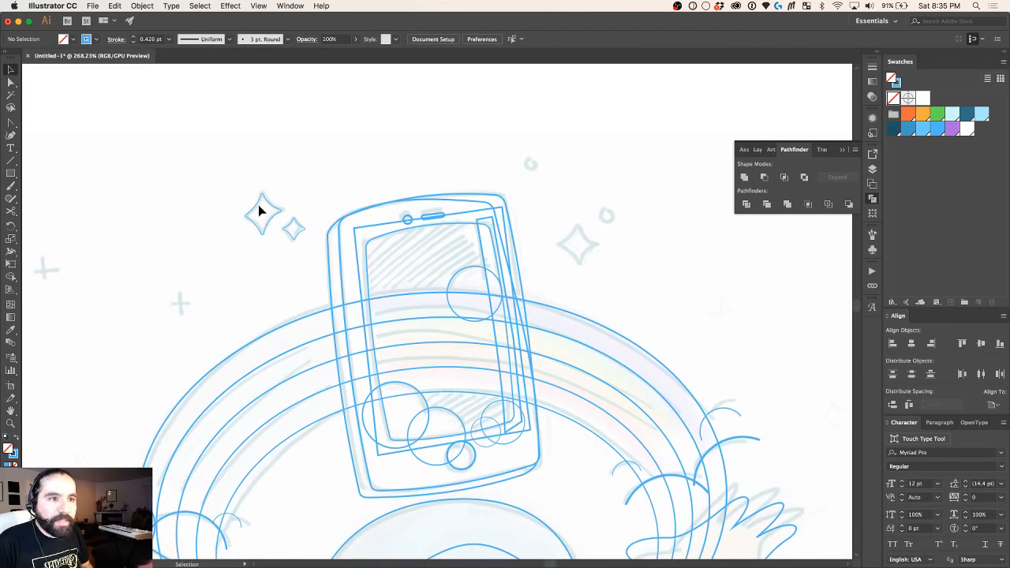
{"action": "left_click_drag", "start_coordinate": [302, 227], "coordinate": [424, 254]}
{"action": "left_click_drag", "start_coordinate": [533, 231], "coordinate": [600, 275]}
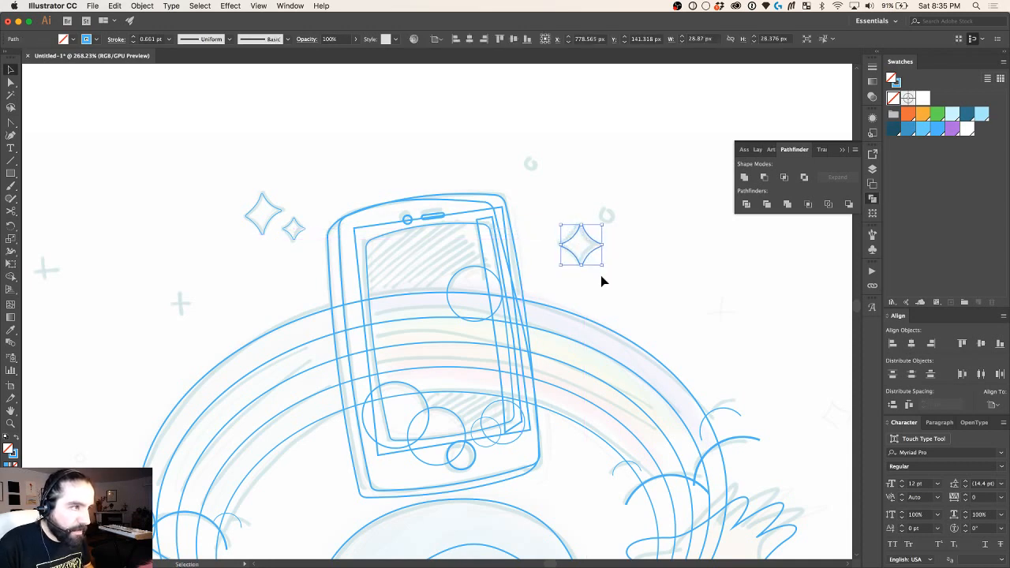
{"action": "key", "text": "Up"}
{"action": "key", "text": "Left"}
Step: Trace the far-left sketched plus sign with two crossing straight lines using the Pen tool
{"action": "scroll", "coordinate": [133, 263], "scroll_direction": "left", "scroll_amount": 5}
{"action": "scroll", "coordinate": [133, 263], "scroll_direction": "down", "scroll_amount": 2}
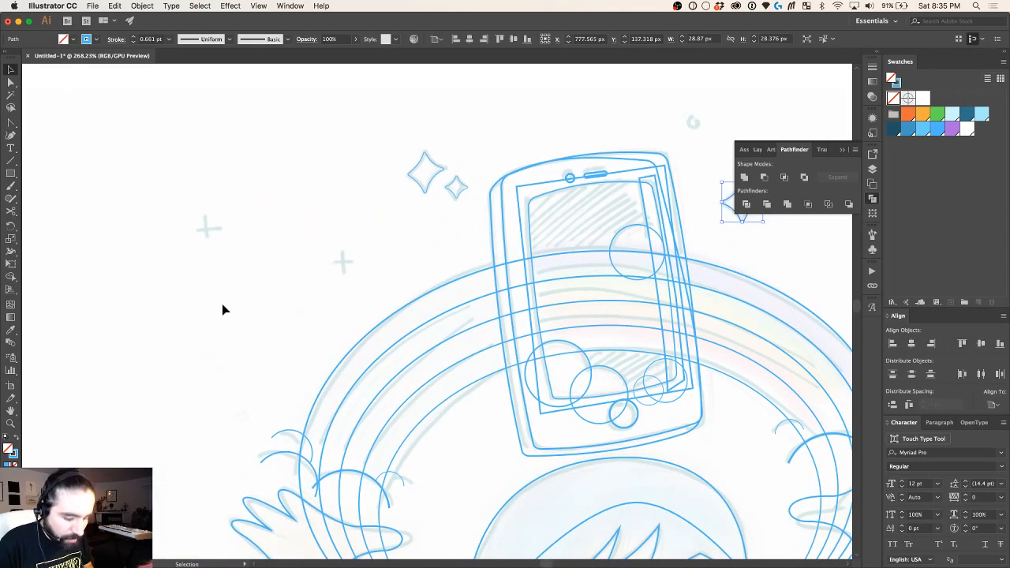
{"action": "key", "text": "p"}
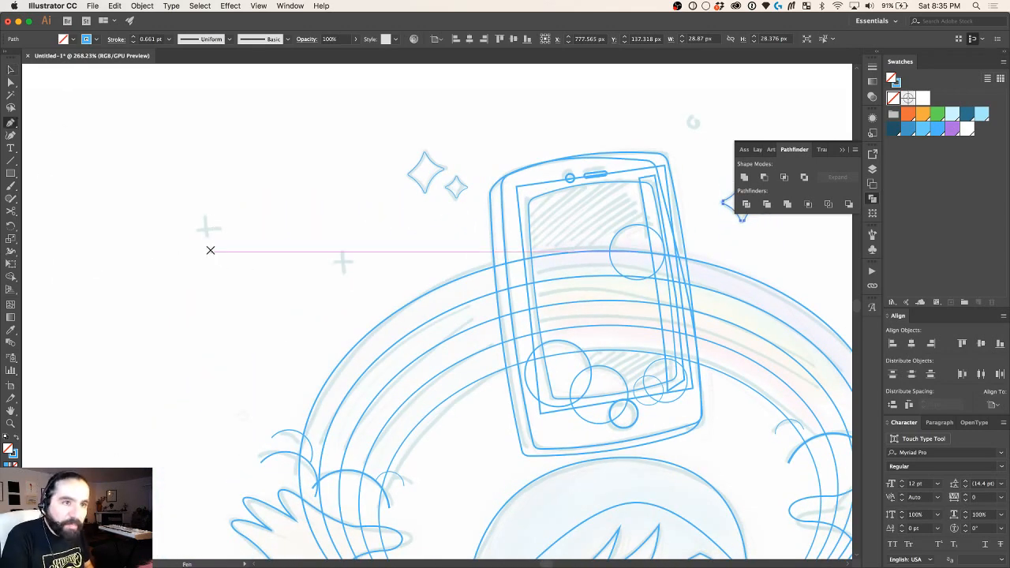
{"action": "left_click_drag", "start_coordinate": [204, 214], "coordinate": [196, 236]}
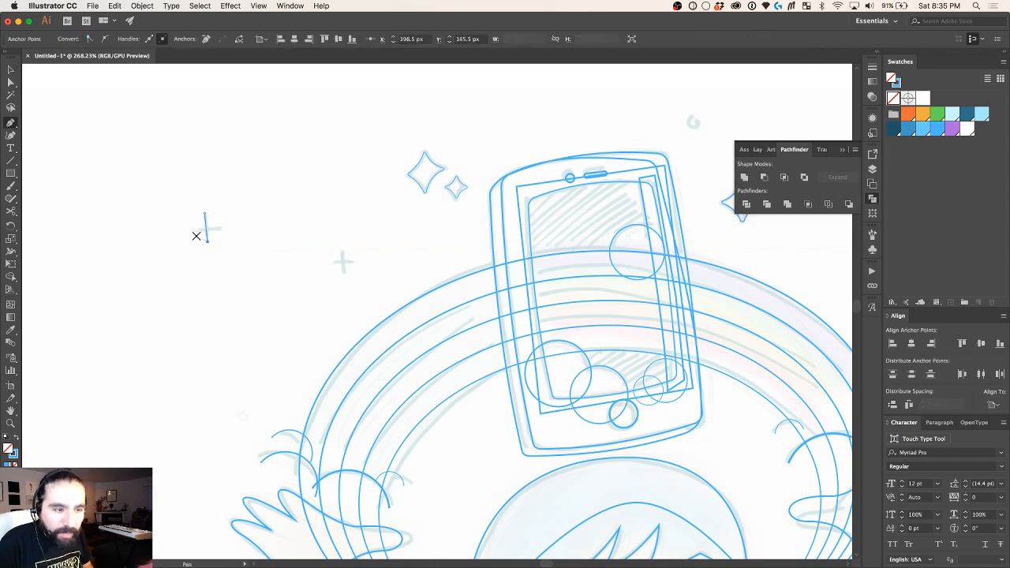
{"action": "left_click", "coordinate": [193, 226]}
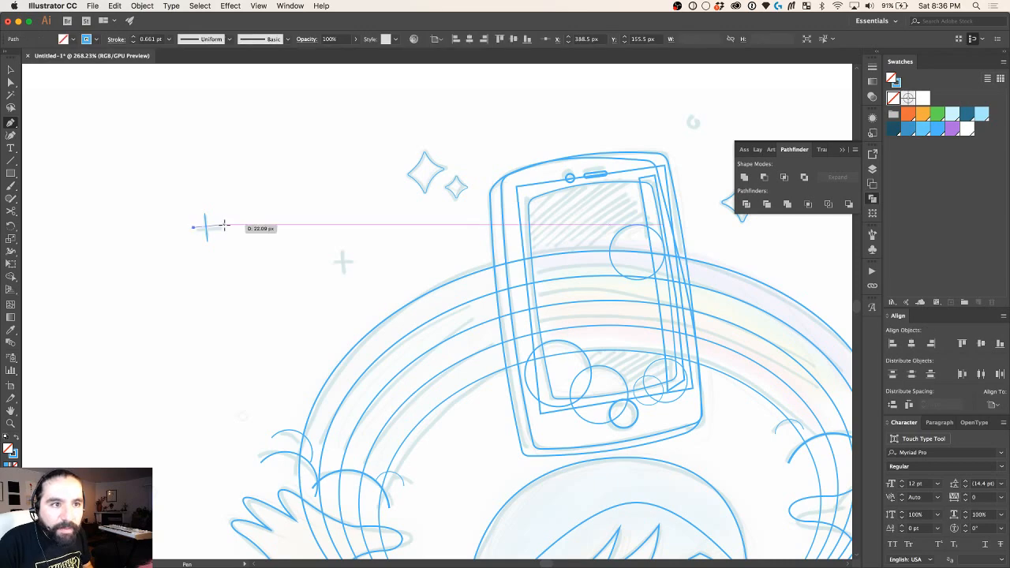
{"action": "left_click", "coordinate": [229, 226]}
Step: Shorten the far-left plus sign's horizontal line by moving its outer right end to X 405.5 px, Y 154.5 px
{"action": "key", "text": "v"}
{"action": "scroll", "coordinate": [224, 228], "scroll_direction": "up", "scroll_amount": 5}
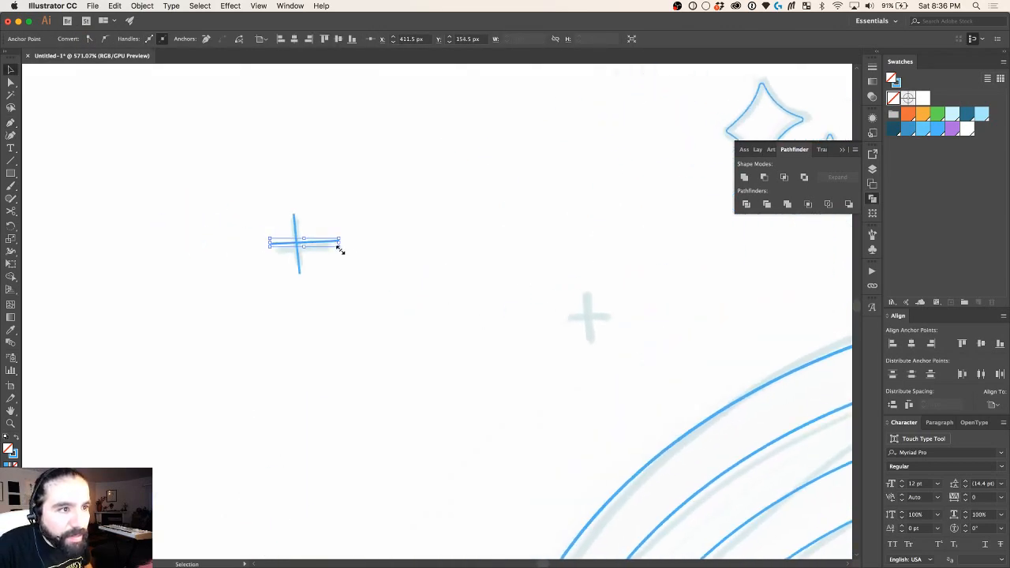
{"action": "key", "text": "super+shift+a"}
{"action": "key", "text": "z"}
{"action": "key", "text": "a"}
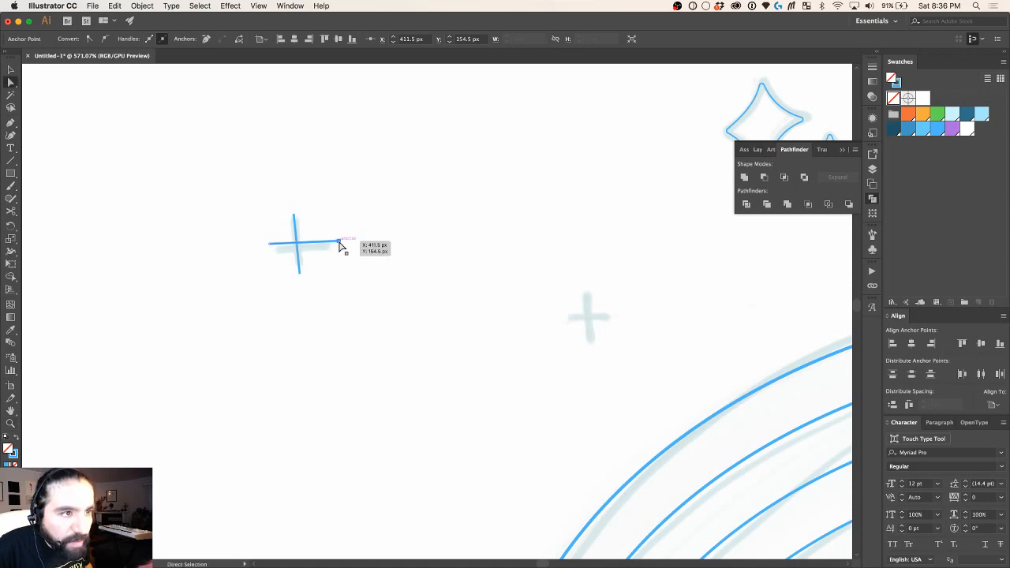
{"action": "left_click_drag", "start_coordinate": [340, 246], "coordinate": [321, 246]}
{"action": "key", "text": "Down"}
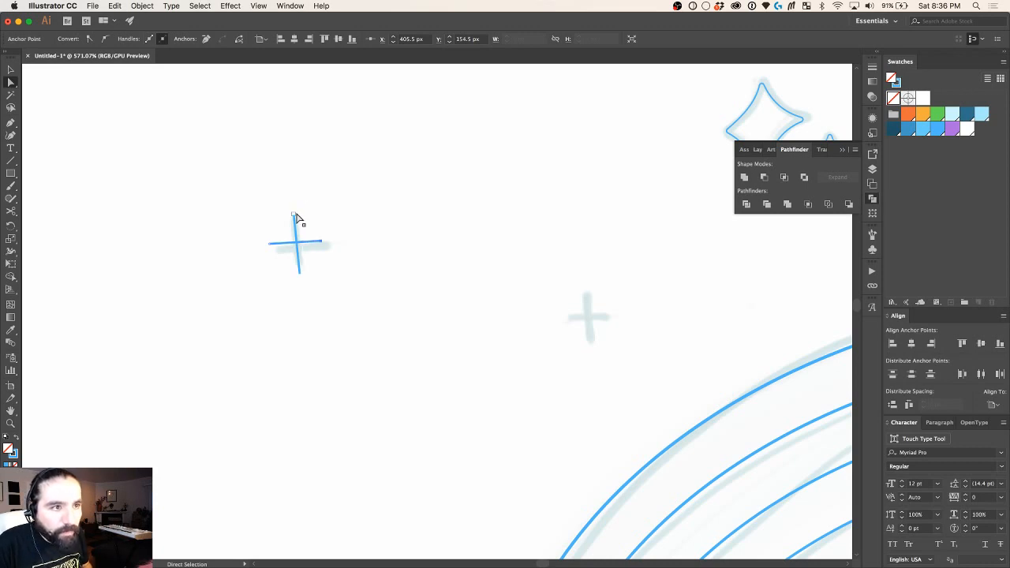
Step: Nudge the upper, lower and left ends of the same plus sign slightly inward to even out its arms
{"action": "left_click", "coordinate": [293, 214]}
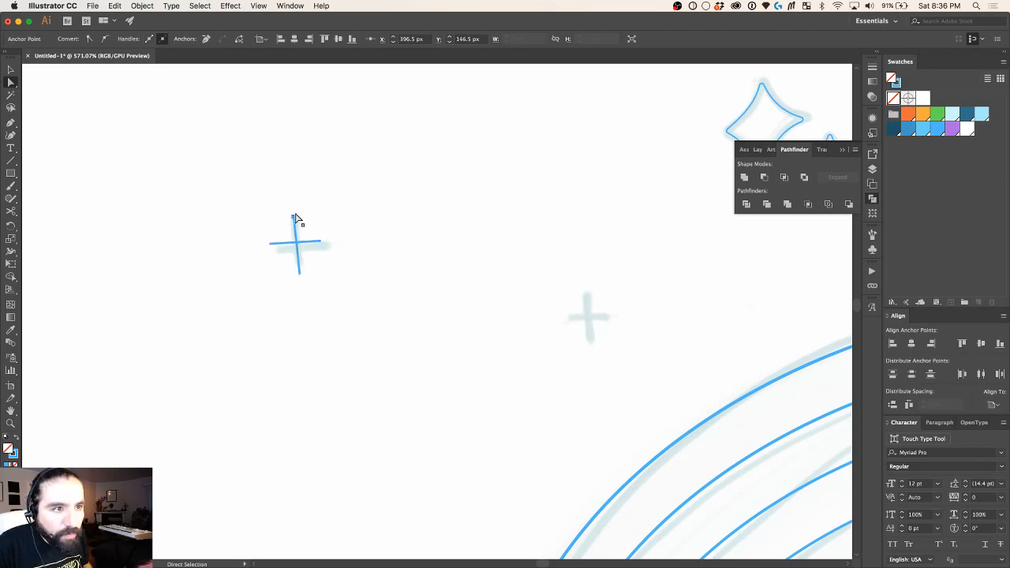
{"action": "left_click", "coordinate": [300, 276]}
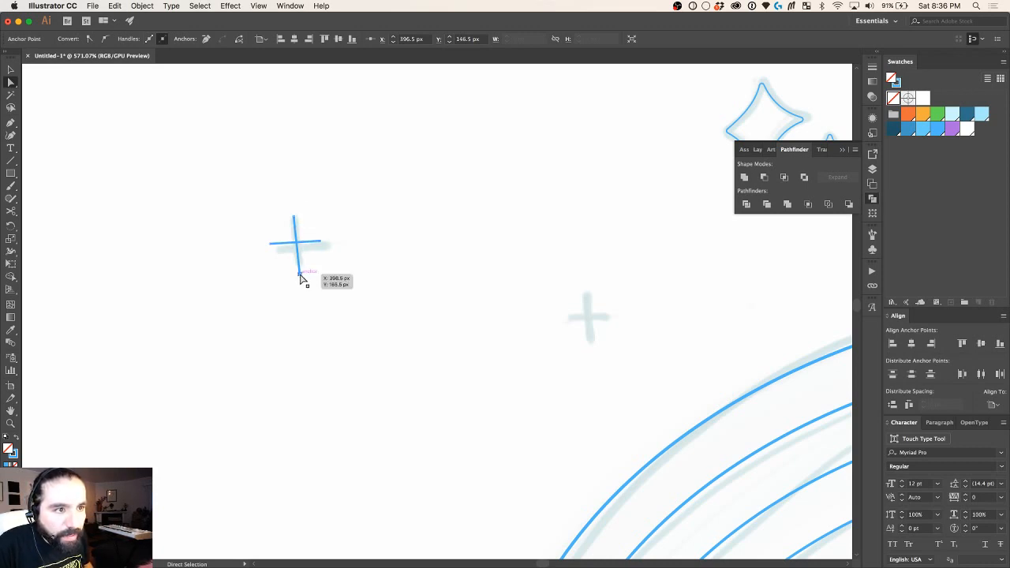
{"action": "left_click", "coordinate": [270, 246]}
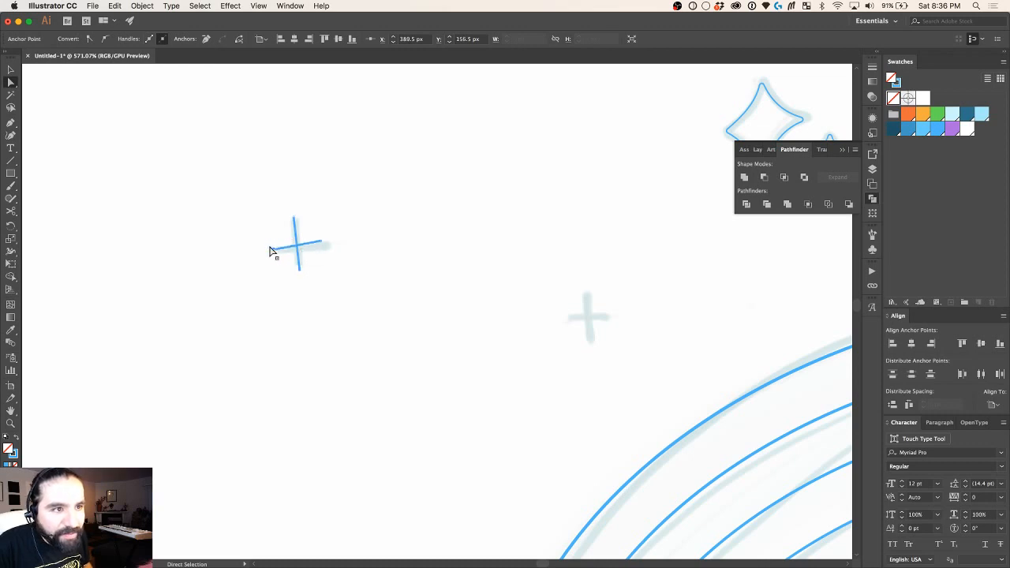
{"action": "key", "text": "Right"}
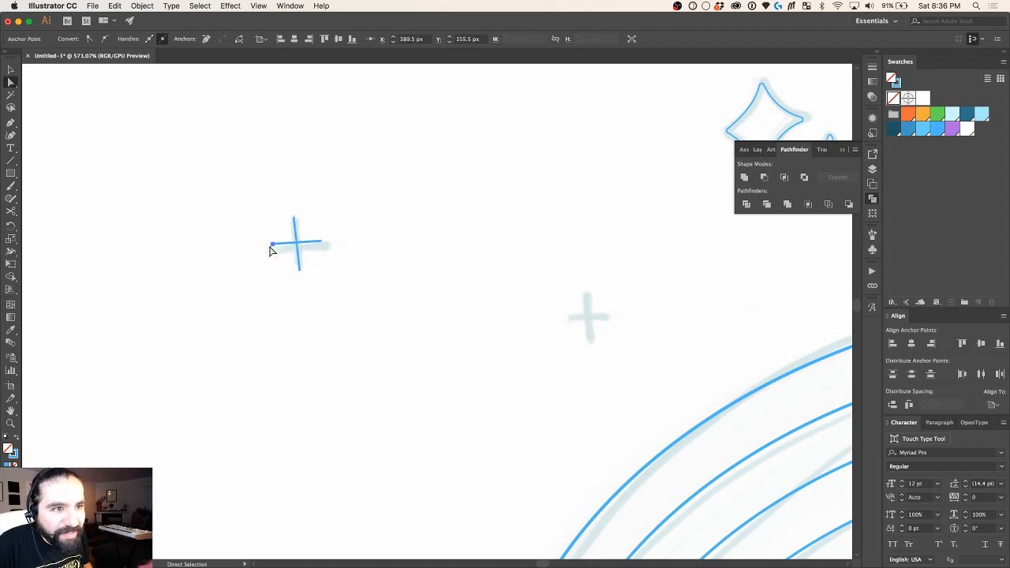
{"action": "key", "text": "Down"}
Step: Group the plus sign's two lines and copy the group onto the sketched plus nearer the rainbow at X 497.5 px, Y 180.5 px
{"action": "key", "text": "v"}
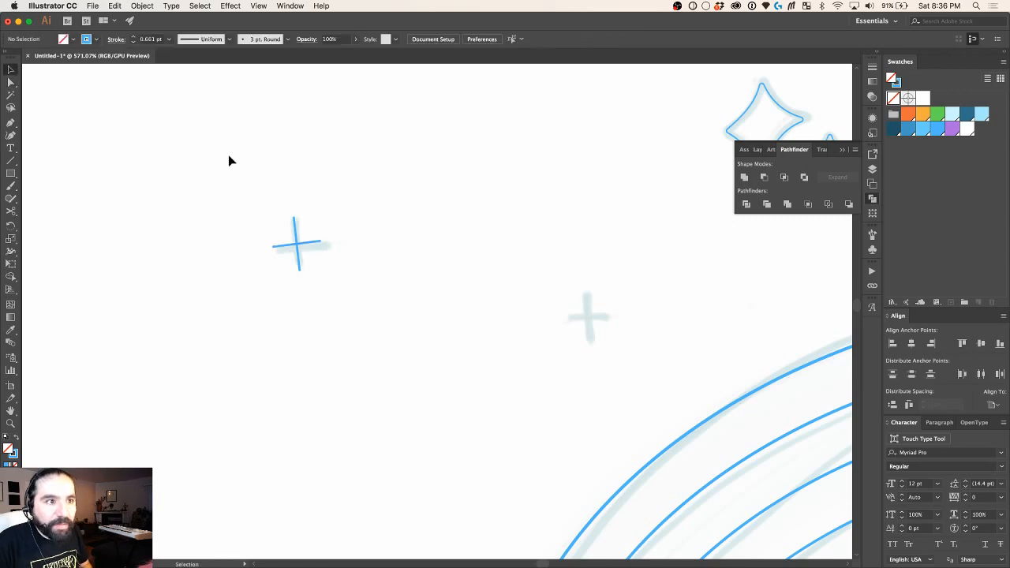
{"action": "left_click_drag", "start_coordinate": [228, 155], "coordinate": [386, 317]}
{"action": "scroll", "coordinate": [376, 308], "scroll_direction": "down", "scroll_amount": 5}
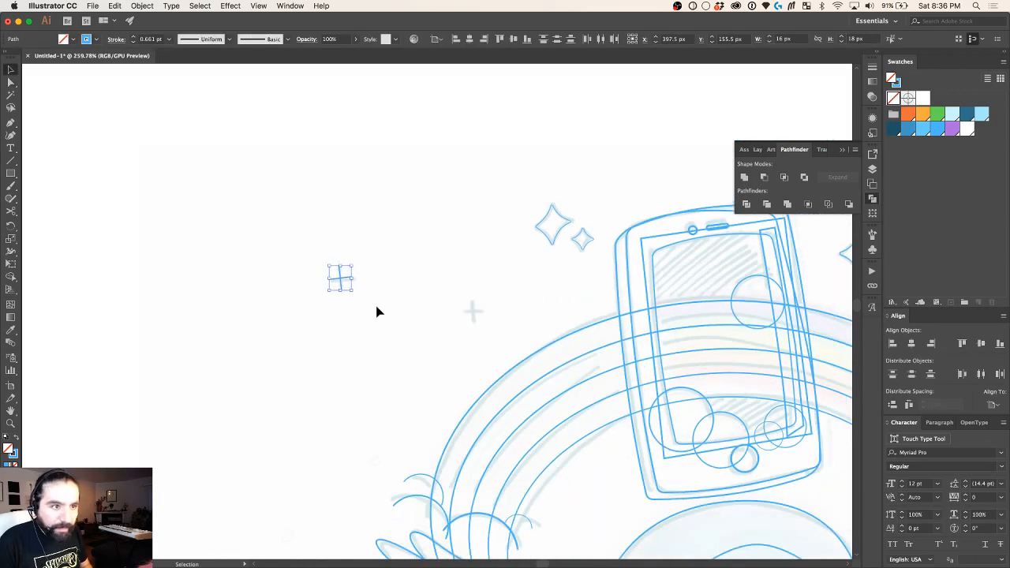
{"action": "key", "text": "super+g"}
{"action": "left_click_drag", "start_coordinate": [341, 280], "coordinate": [477, 316]}
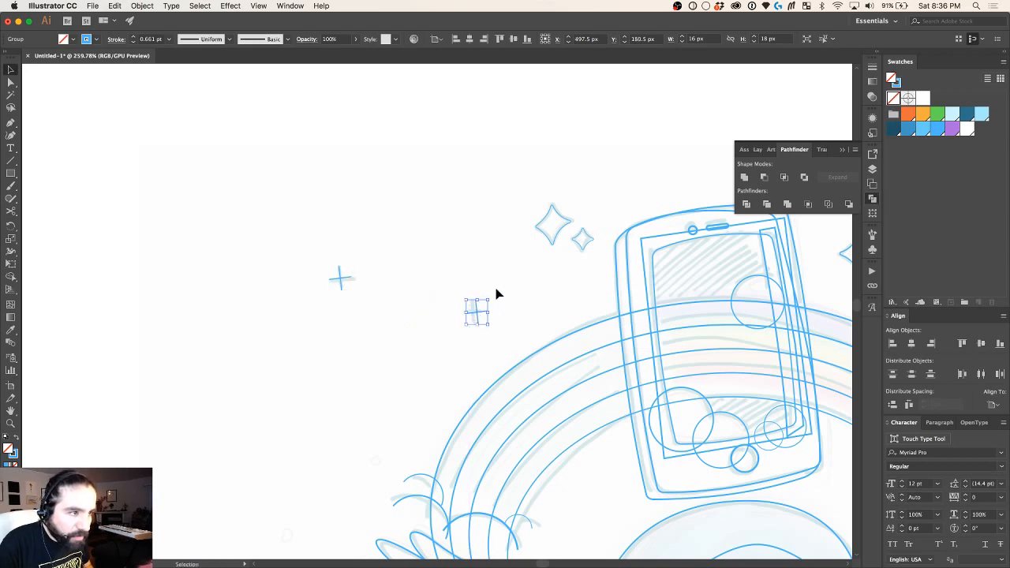
Step: Rotate the copied plus sign slightly clockwise so its lines stand nearly upright
{"action": "left_click", "coordinate": [497, 293]}
{"action": "left_click", "coordinate": [476, 309]}
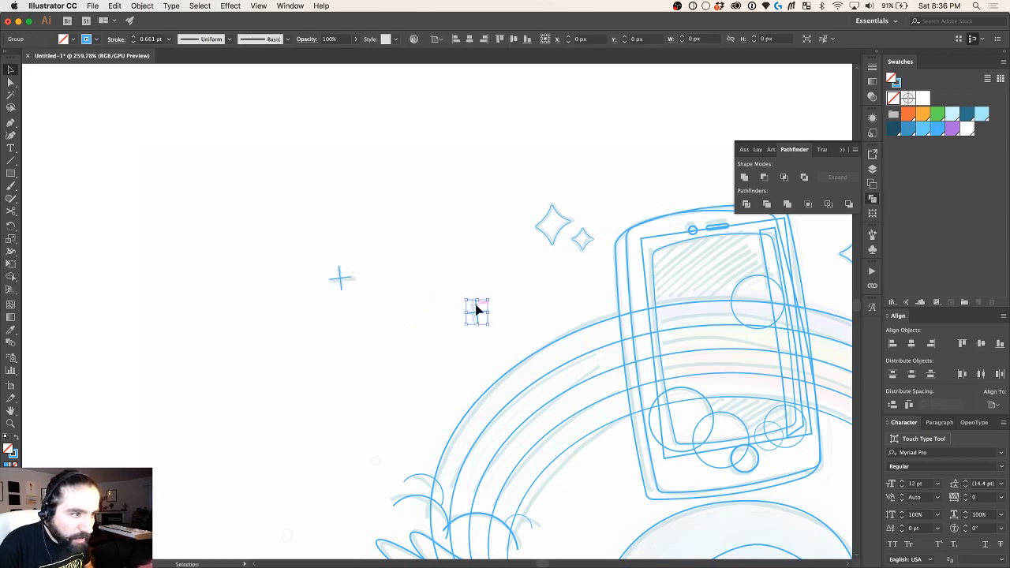
{"action": "left_click", "coordinate": [490, 300]}
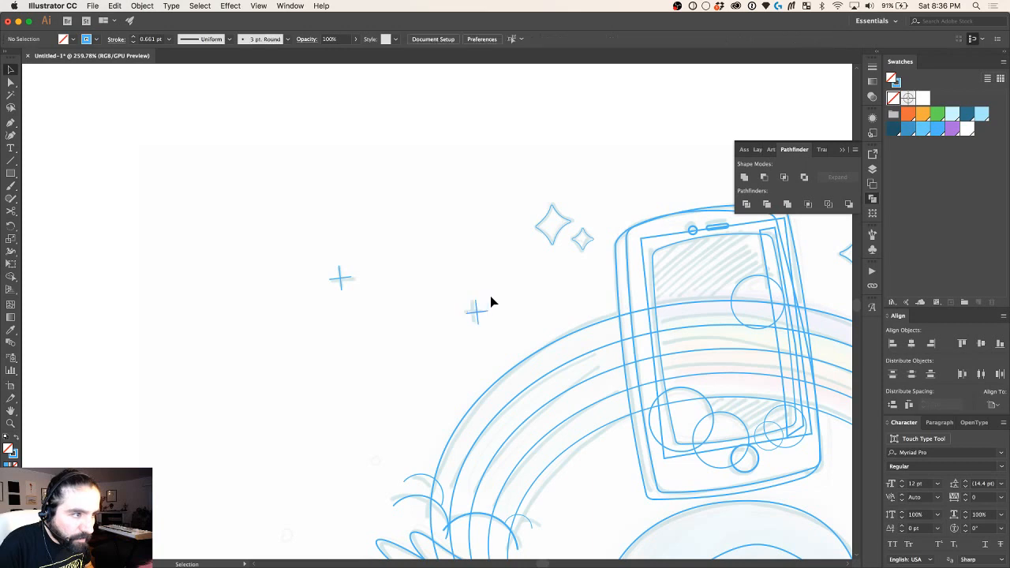
{"action": "left_click", "coordinate": [476, 311]}
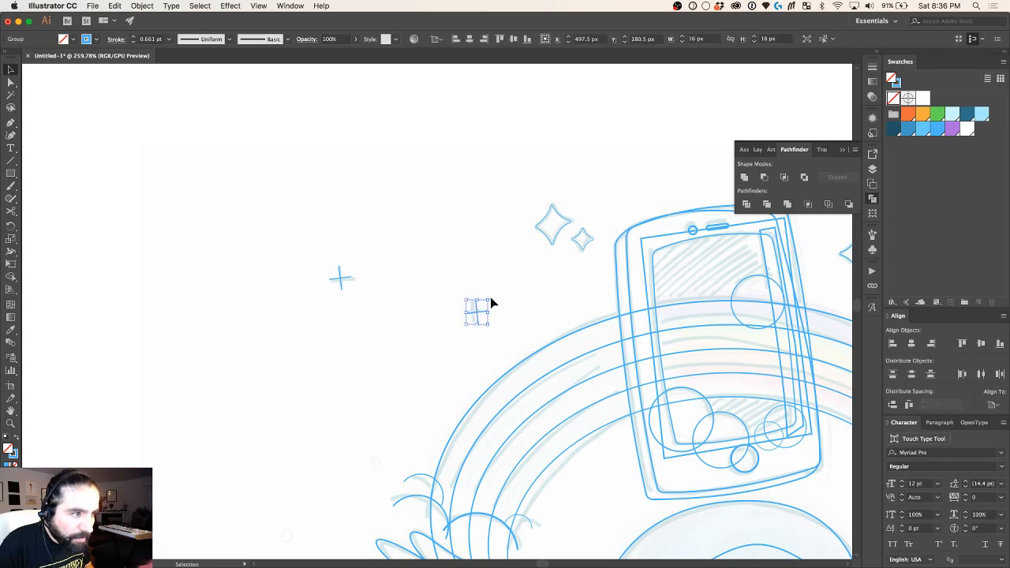
{"action": "left_click", "coordinate": [490, 302]}
{"action": "scroll", "coordinate": [490, 300], "scroll_direction": "up", "scroll_amount": 2}
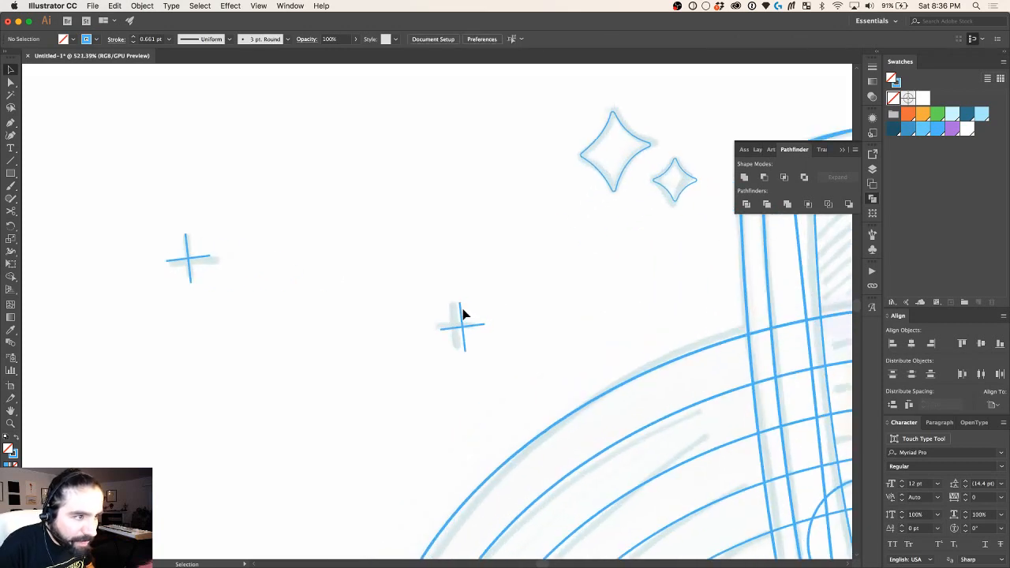
{"action": "left_click", "coordinate": [463, 314]}
{"action": "left_click", "coordinate": [486, 303]}
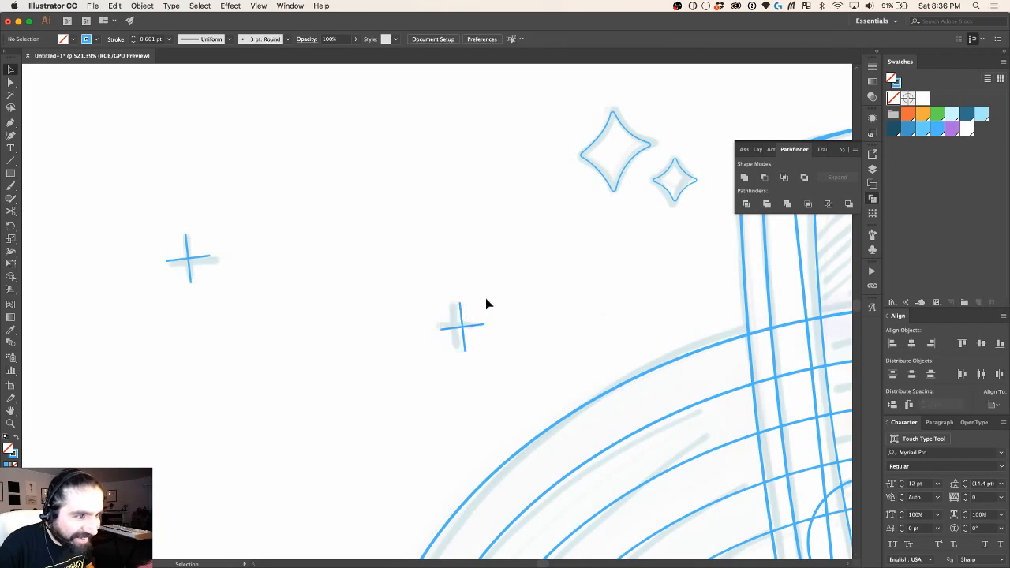
{"action": "left_click", "coordinate": [460, 313]}
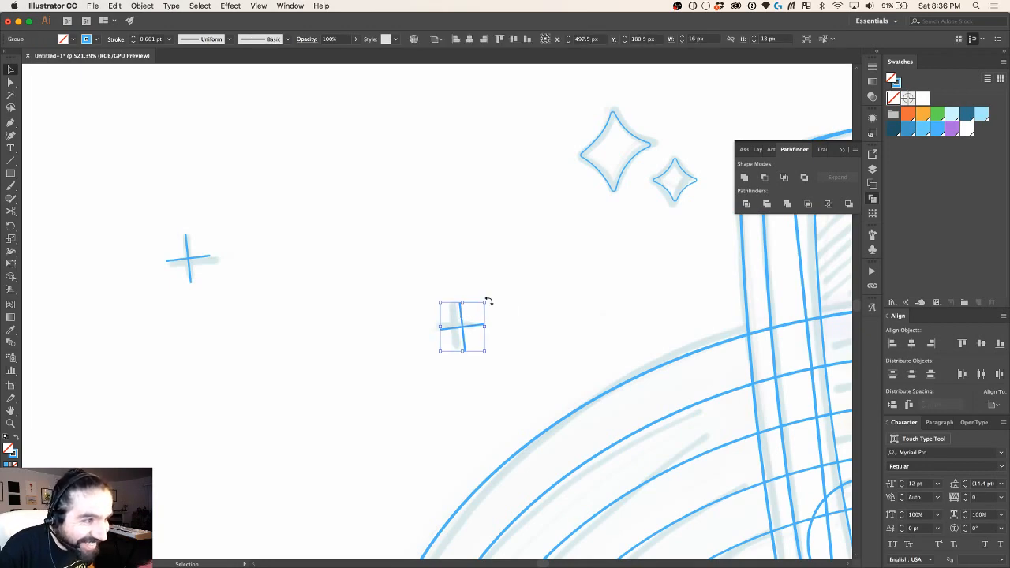
{"action": "left_click_drag", "start_coordinate": [488, 301], "coordinate": [496, 306]}
Step: Copy both plus signs together to the right side of the rainbow at about X 897.5 px, Y 195 px
{"action": "scroll", "coordinate": [496, 308], "scroll_direction": "down", "scroll_amount": 3}
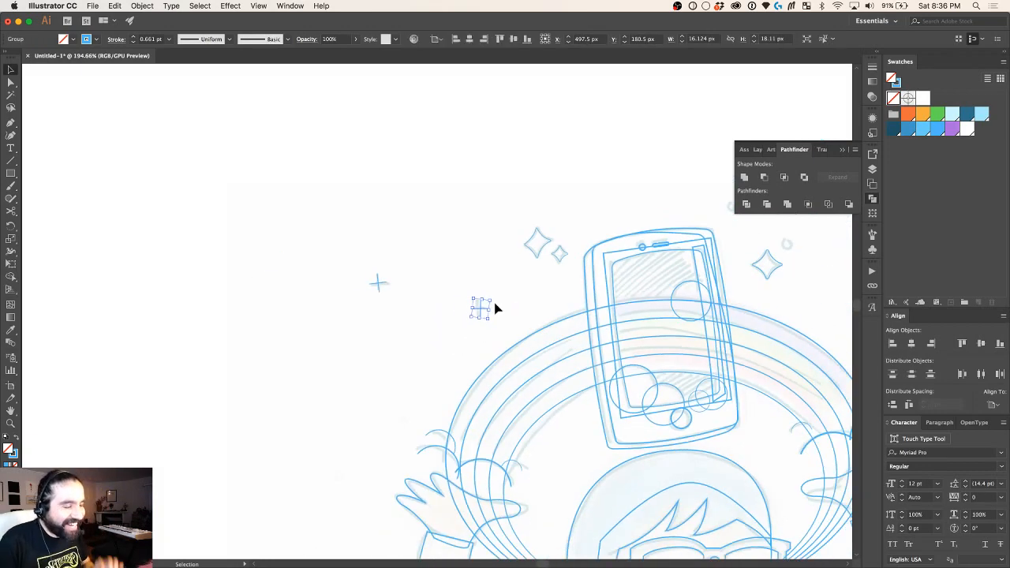
{"action": "scroll", "coordinate": [494, 306], "scroll_direction": "right", "scroll_amount": 3}
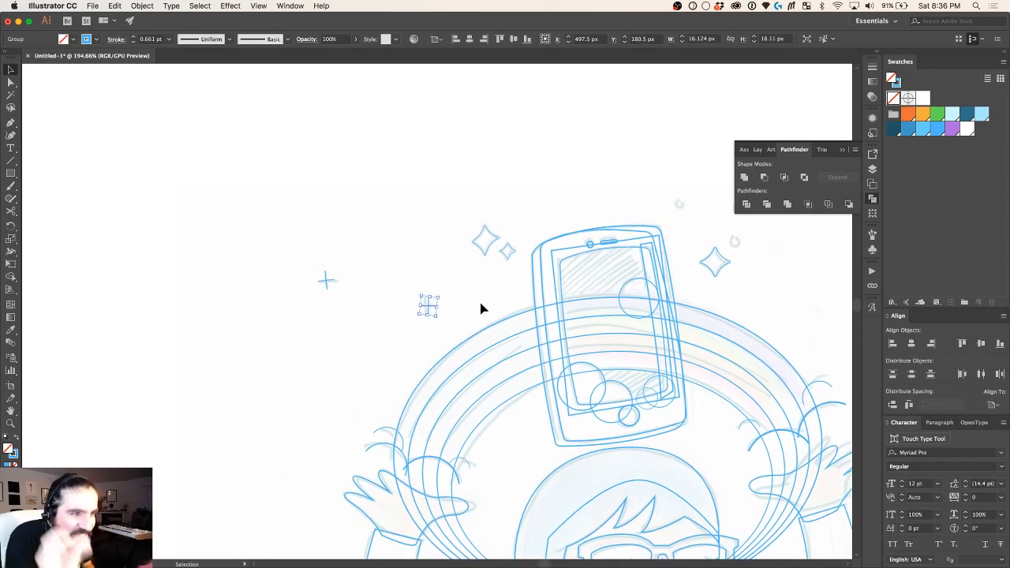
{"action": "left_click", "coordinate": [327, 282], "text": "shift"}
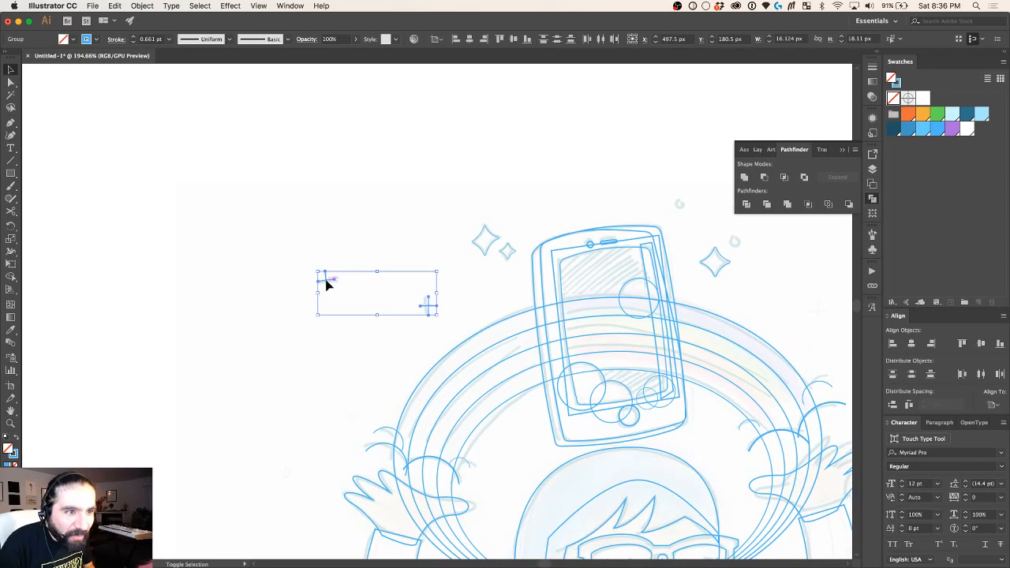
{"action": "left_click_drag", "start_coordinate": [873, 300], "coordinate": [745, 305]}
Step: Draw a 14 px circle over the sketched dot above the phone's right corner with the Ellipse tool
{"action": "scroll", "coordinate": [548, 170], "scroll_direction": "up", "scroll_amount": 3}
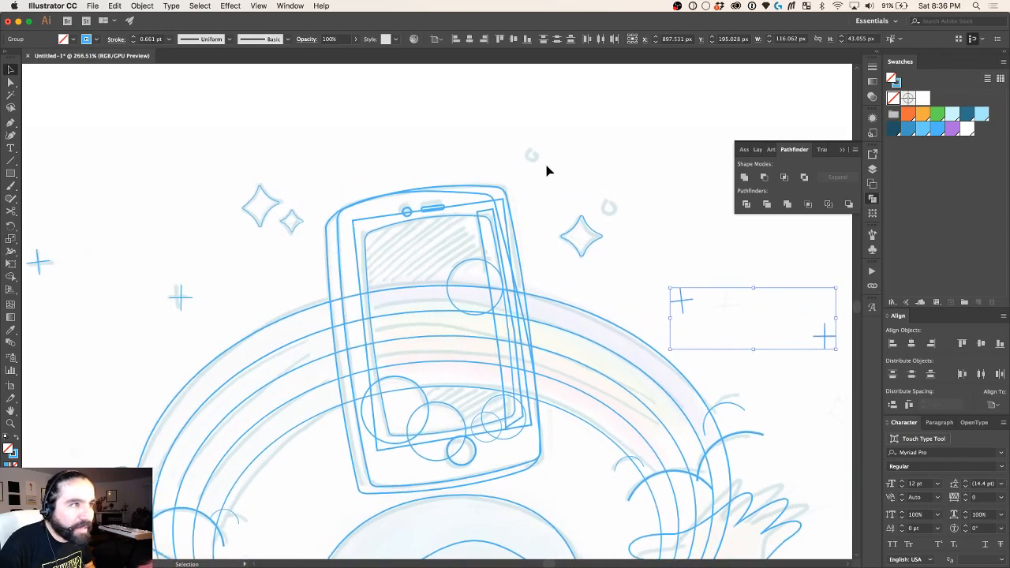
{"action": "key", "text": "l"}
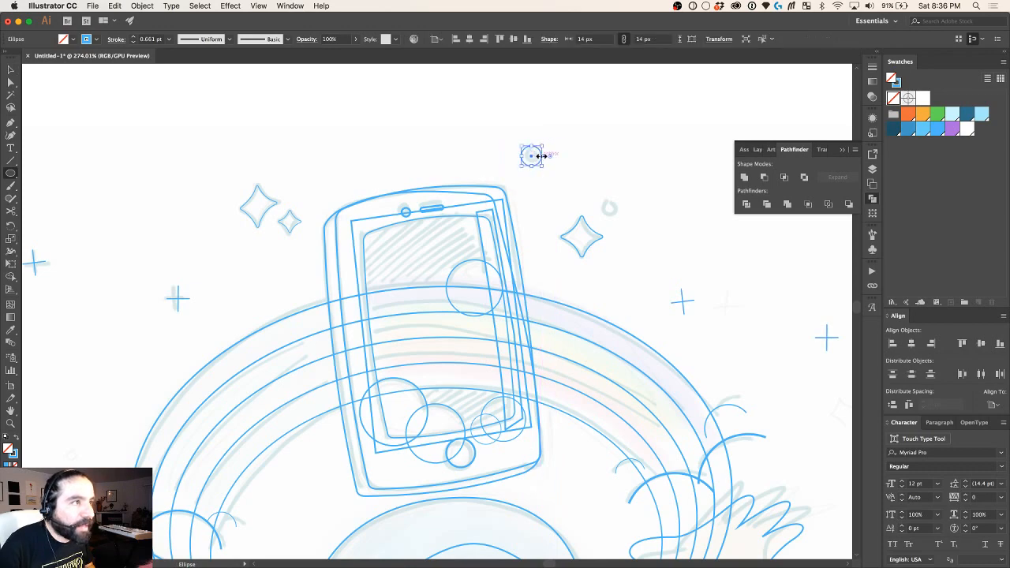
{"action": "key", "text": "v"}
Step: Copy the circle, reduced to 8 px, onto the sketched dot just above the sparkle right of the phone
{"action": "left_click_drag", "start_coordinate": [541, 157], "coordinate": [658, 237]}
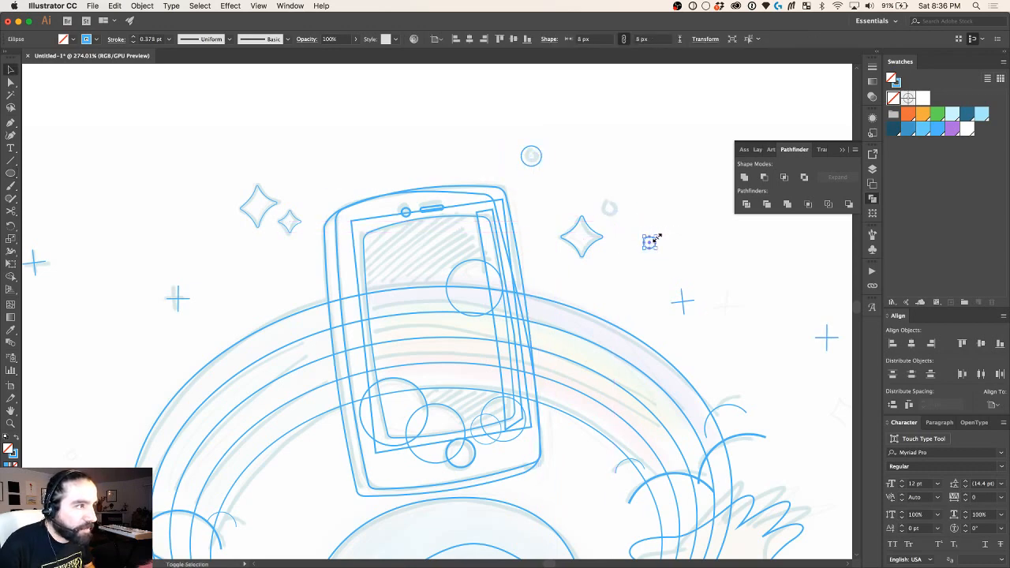
{"action": "key", "text": "Up"}
{"action": "key", "text": "Up"}
{"action": "key", "text": "Up"}
{"action": "key", "text": "Up"}
{"action": "key", "text": "Up"}
{"action": "key", "text": "Up"}
{"action": "key", "text": "Up"}
{"action": "key", "text": "Up"}
{"action": "key", "text": "Up"}
{"action": "key", "text": "Up"}
{"action": "key", "text": "Up"}
{"action": "key", "text": "Up"}
{"action": "key", "text": "Up"}
{"action": "key", "text": "Up"}
{"action": "key", "text": "Up"}
{"action": "key", "text": "Up"}
{"action": "key", "text": "Up"}
{"action": "key", "text": "Up"}
{"action": "key", "text": "Up"}
{"action": "key", "text": "Up"}
{"action": "key", "text": "Left"}
{"action": "key", "text": "Left"}
{"action": "key", "text": "Left"}
{"action": "key", "text": "Left"}
{"action": "key", "text": "Left"}
{"action": "key", "text": "Left"}
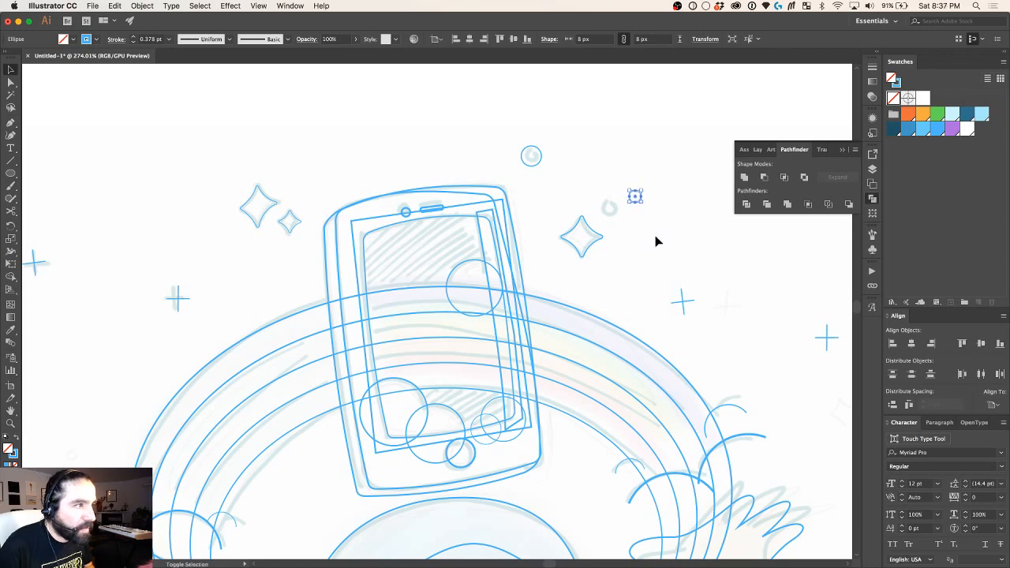
{"action": "key", "text": "Left"}
{"action": "key", "text": "Left"}
{"action": "key", "text": "Left"}
{"action": "key", "text": "Left"}
{"action": "key", "text": "Left"}
{"action": "key", "text": "Left"}
{"action": "key", "text": "Left"}
{"action": "key", "text": "Left"}
{"action": "key", "text": "Left"}
{"action": "key", "text": "Left"}
{"action": "key", "text": "Left"}
{"action": "key", "text": "Left"}
{"action": "key", "text": "Left"}
{"action": "key", "text": "Down"}
{"action": "key", "text": "Down"}
{"action": "key", "text": "Down"}
{"action": "key", "text": "Down"}
{"action": "key", "text": "Down"}
{"action": "key", "text": "Down"}
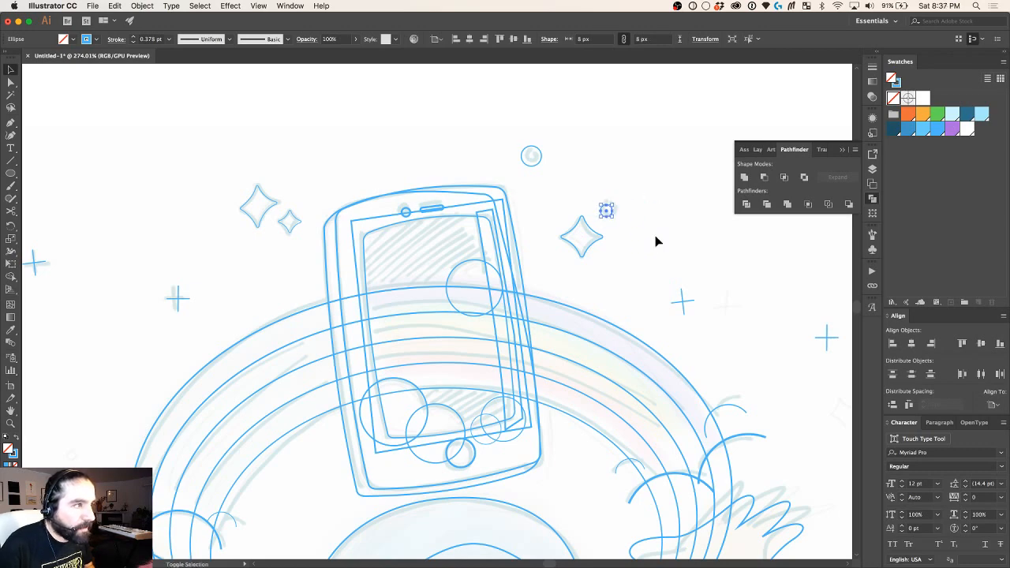
Step: Copy both small circles to the left side above the raised hand, and move the larger copy closer to the rainbow
{"action": "scroll", "coordinate": [654, 235], "scroll_direction": "down", "scroll_amount": 4}
{"action": "left_click_drag", "start_coordinate": [634, 225], "coordinate": [352, 338]}
{"action": "scroll", "coordinate": [369, 275], "scroll_direction": "down", "scroll_amount": 2}
{"action": "scroll", "coordinate": [369, 274], "scroll_direction": "right", "scroll_amount": 2}
{"action": "left_click", "coordinate": [340, 261]}
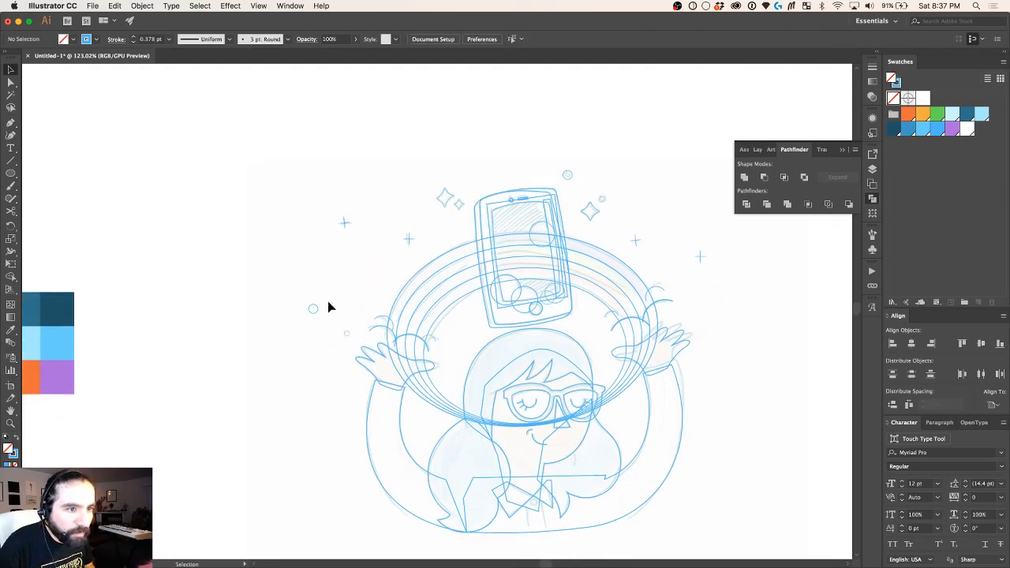
{"action": "left_click_drag", "start_coordinate": [314, 308], "coordinate": [359, 294]}
{"action": "left_click", "coordinate": [416, 274]}
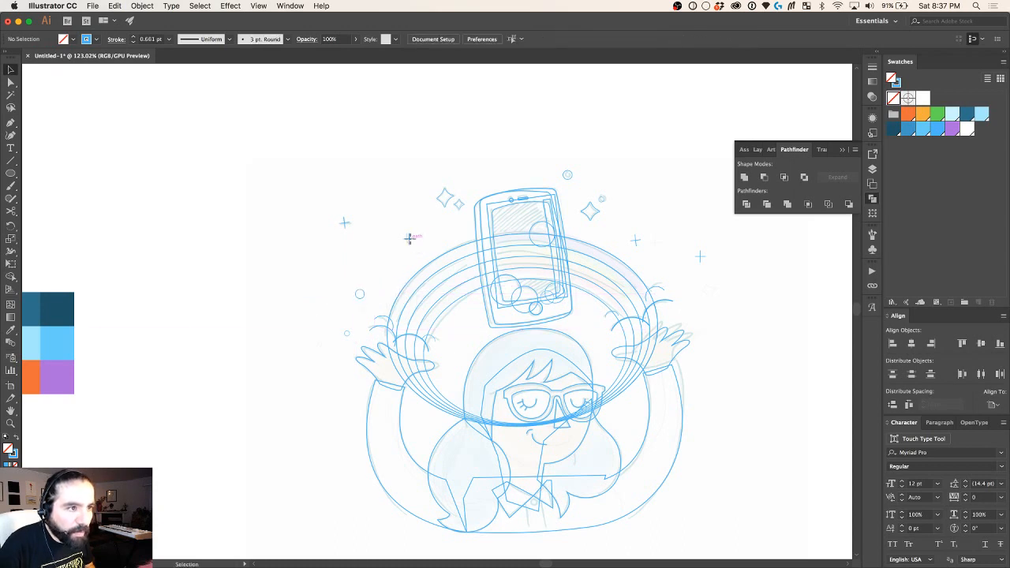
Step: Copy the upright plus to X 955.5 px, Y 262.5 px and place a sparkle copy about 15 × 17 px just below it
{"action": "left_click_drag", "start_coordinate": [408, 239], "coordinate": [704, 292]}
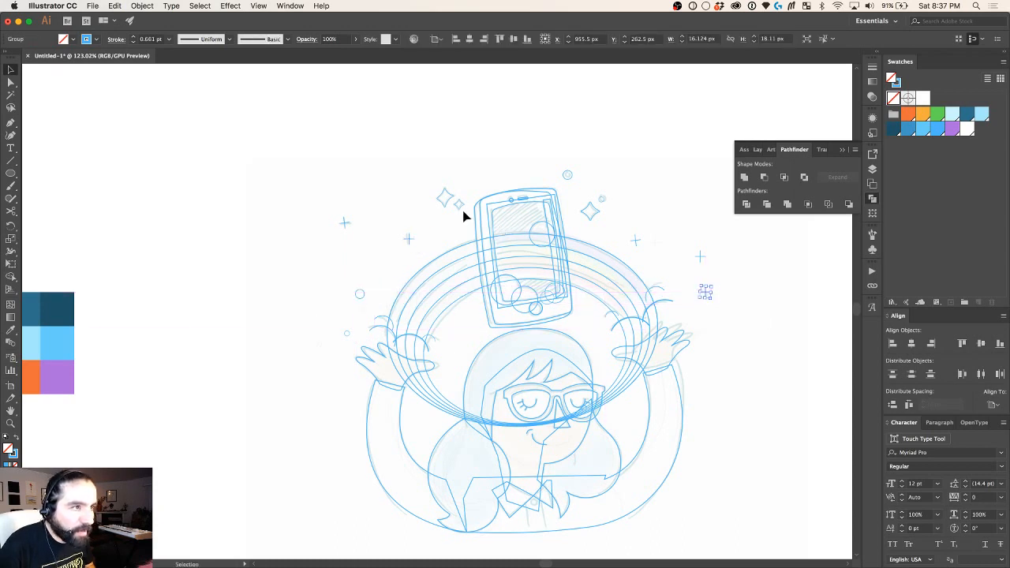
{"action": "left_click_drag", "start_coordinate": [446, 194], "coordinate": [700, 304]}
{"action": "scroll", "coordinate": [705, 309], "scroll_direction": "up", "scroll_amount": 5}
{"action": "scroll", "coordinate": [699, 304], "scroll_direction": "down", "scroll_amount": 2}
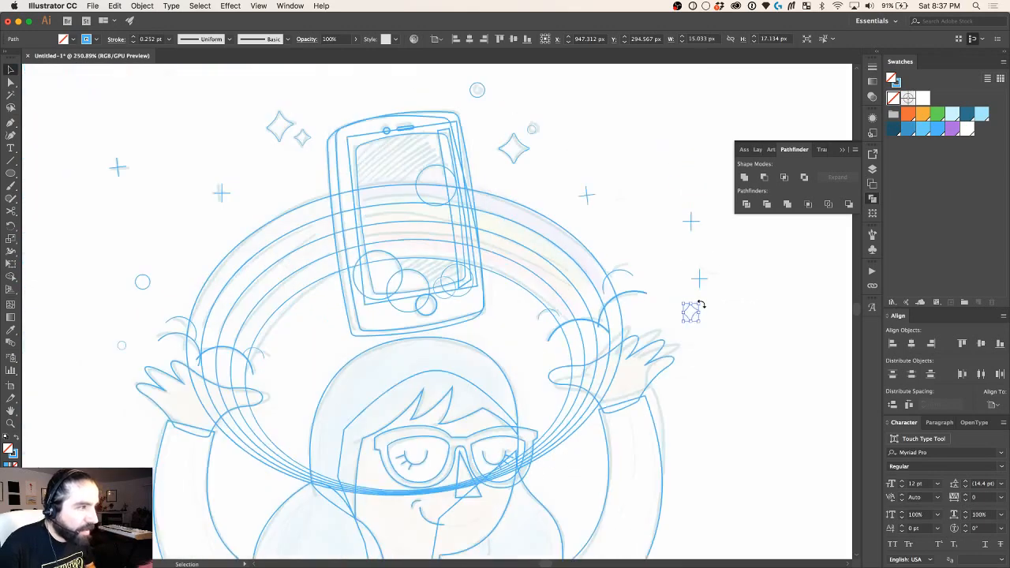
{"action": "scroll", "coordinate": [700, 304], "scroll_direction": "down", "scroll_amount": 2}
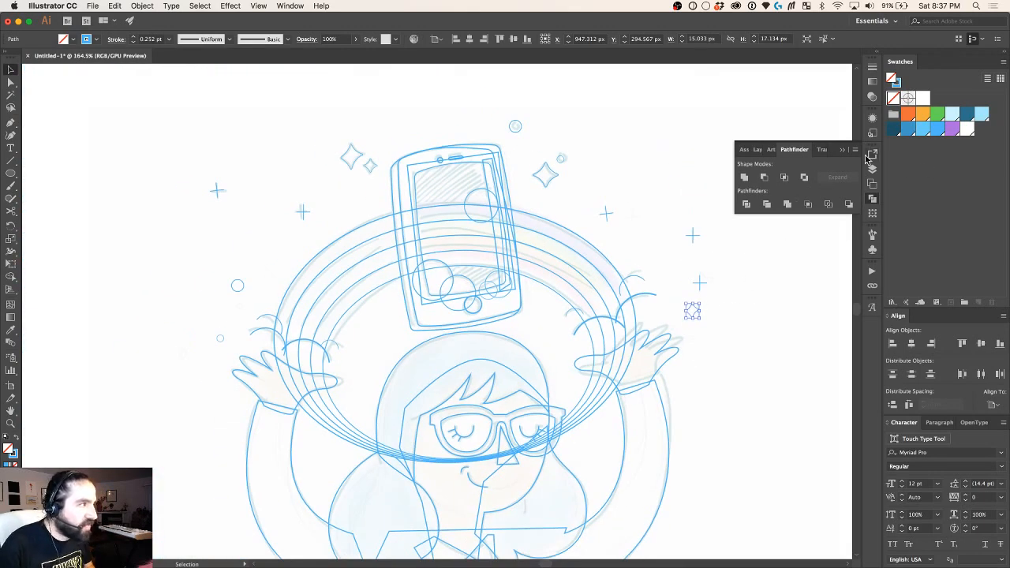
Step: Flip the small sparkle below the upright pluses near the raised right hand horizontally
{"action": "left_click", "coordinate": [855, 149]}
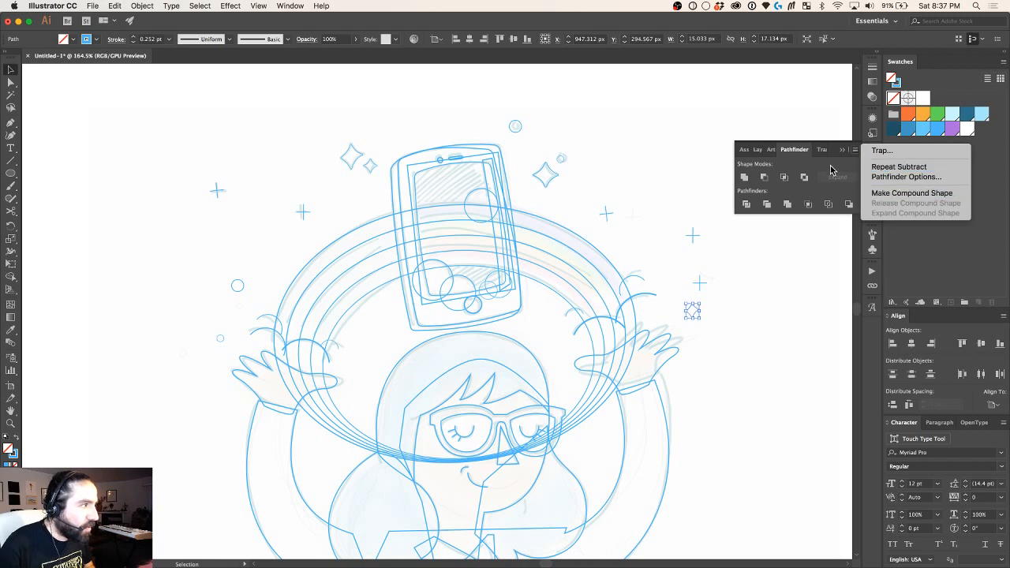
{"action": "left_click", "coordinate": [831, 170]}
{"action": "left_click", "coordinate": [871, 213]}
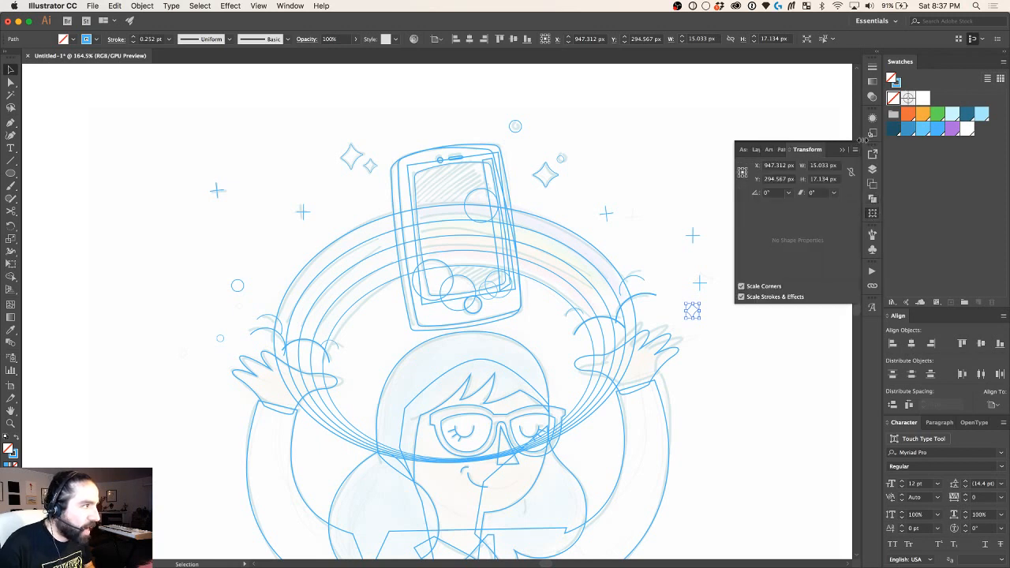
{"action": "left_click", "coordinate": [855, 149]}
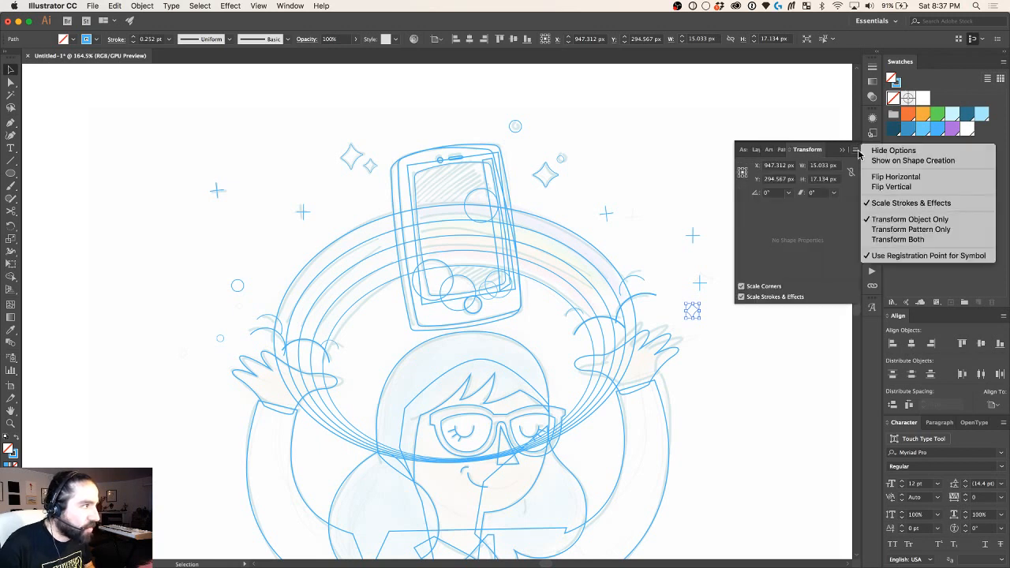
{"action": "left_click", "coordinate": [895, 176]}
{"action": "left_click", "coordinate": [725, 351]}
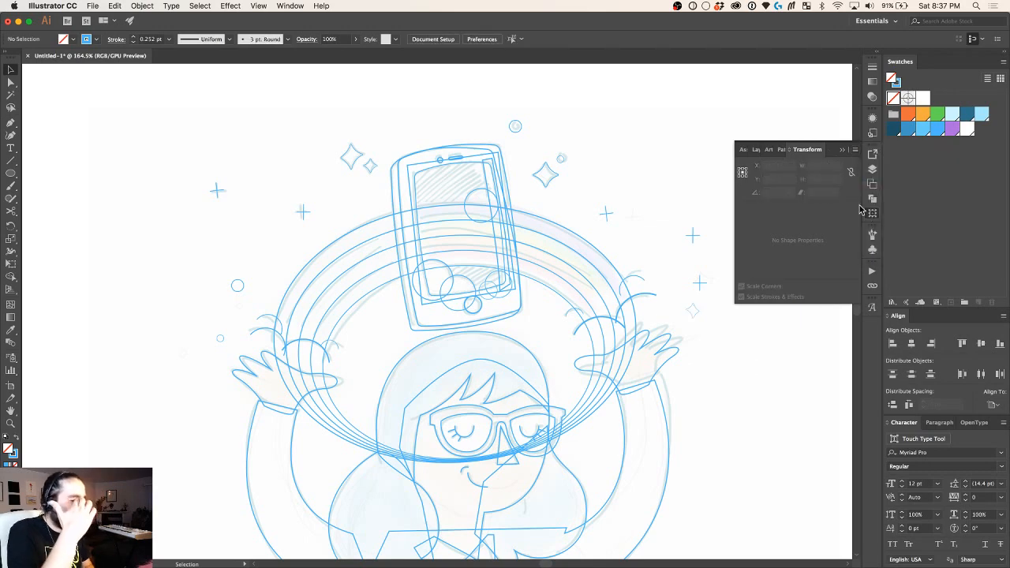
Step: Reselect the small sparkle above the right hand and flip it horizontally once more
{"action": "scroll", "coordinate": [698, 316], "scroll_direction": "up", "scroll_amount": 3}
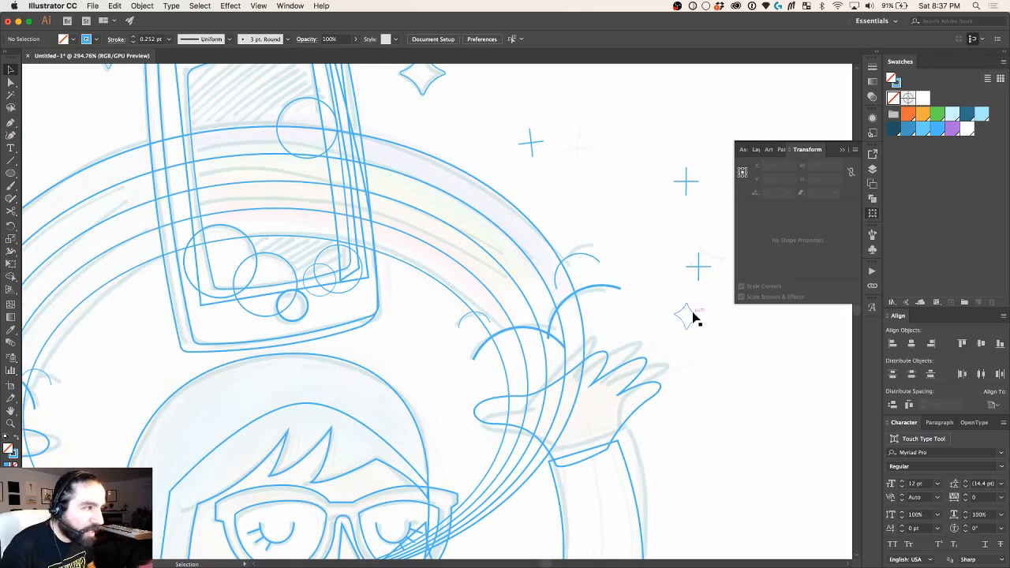
{"action": "left_click", "coordinate": [694, 317]}
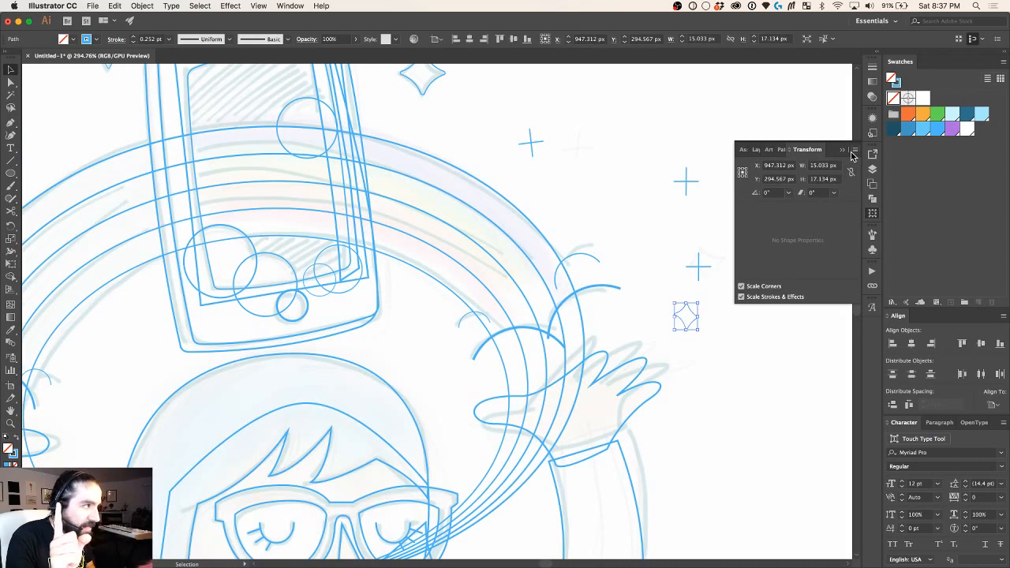
{"action": "left_click", "coordinate": [854, 151]}
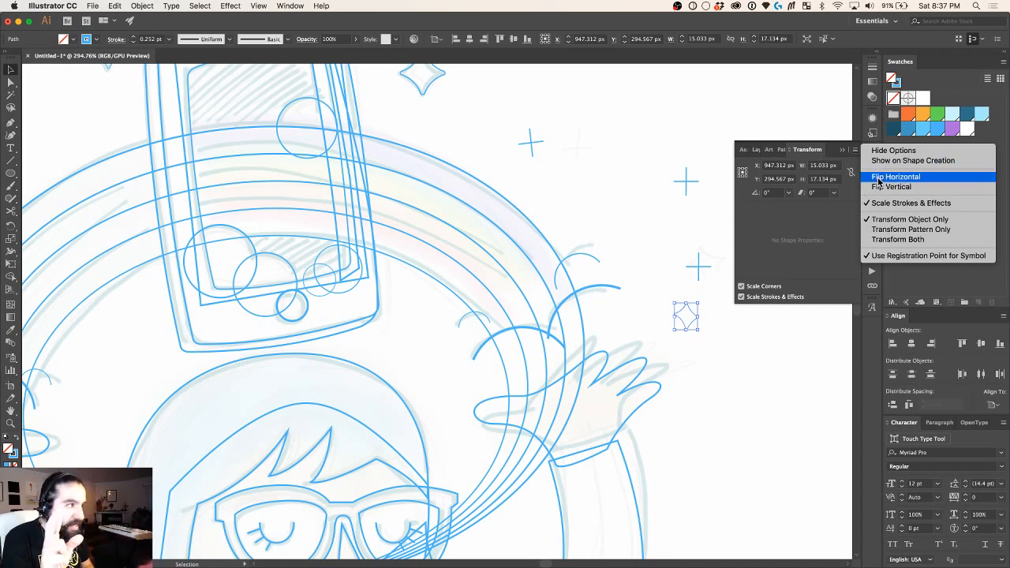
{"action": "left_click", "coordinate": [878, 178]}
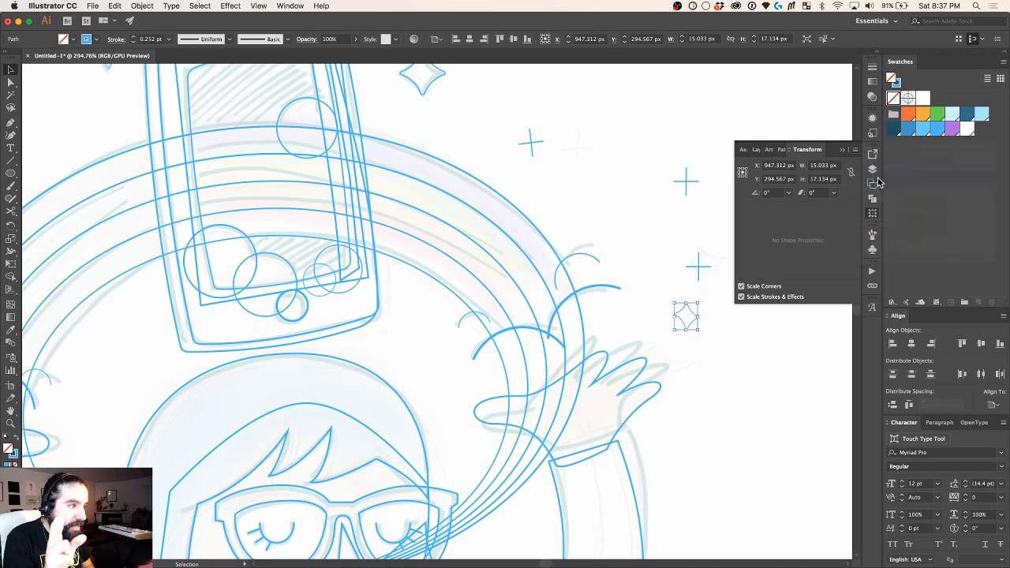
Step: Reflect the selected sparkle across the vertical axis at 90° with the Reflect command, then deselect it
{"action": "right_click", "coordinate": [688, 312]}
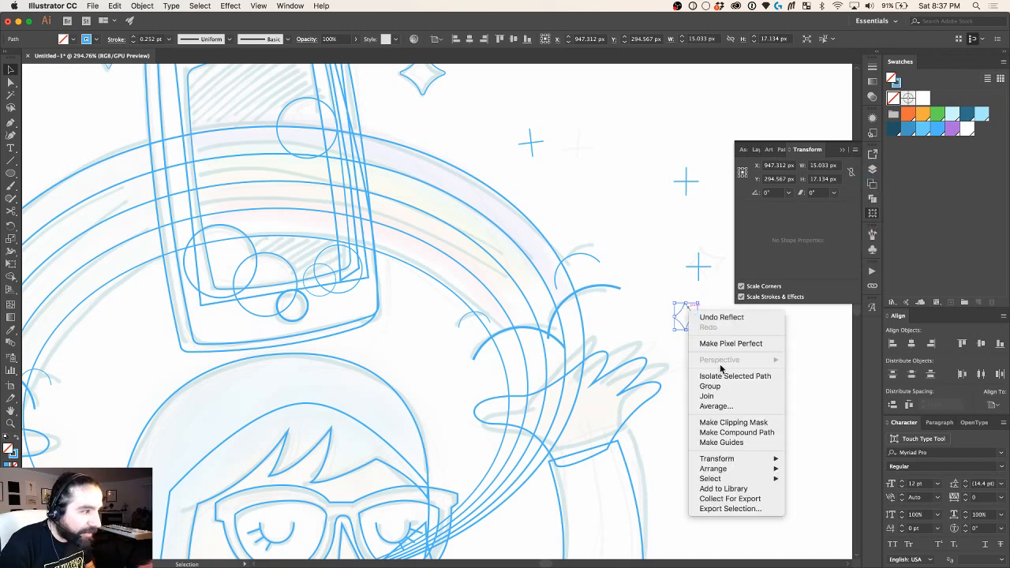
{"action": "mouse_move", "coordinate": [745, 459]}
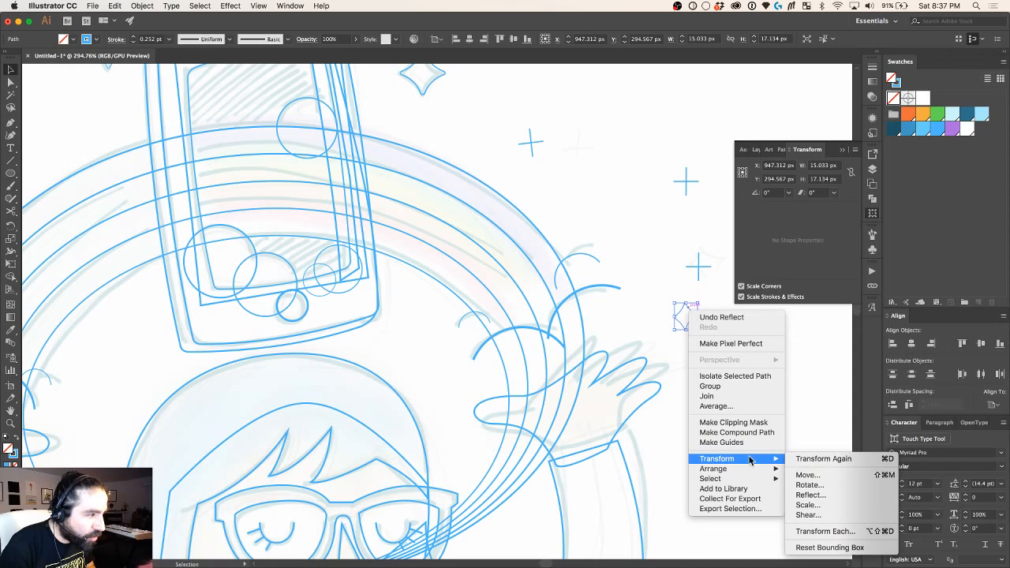
{"action": "left_click", "coordinate": [832, 496]}
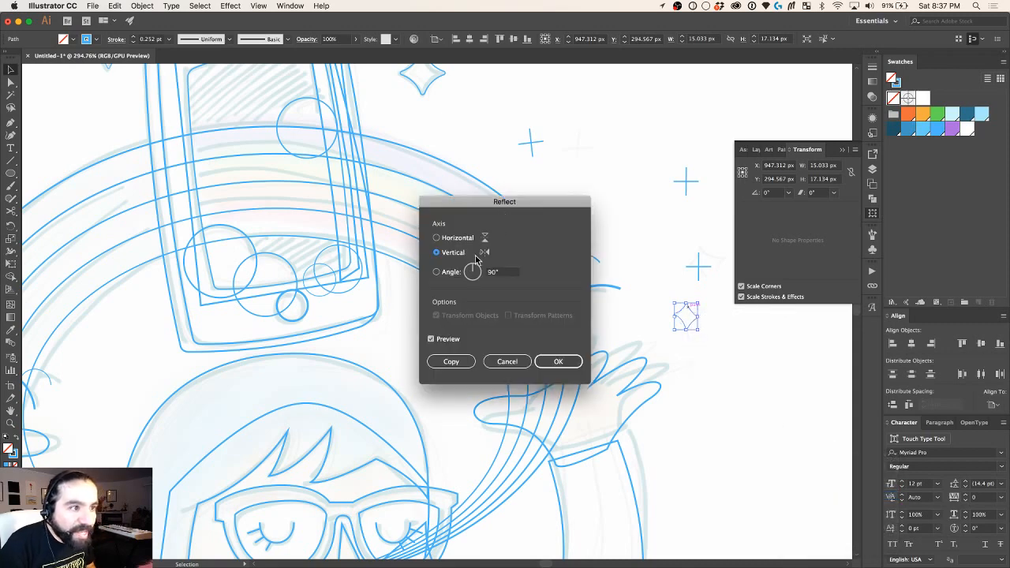
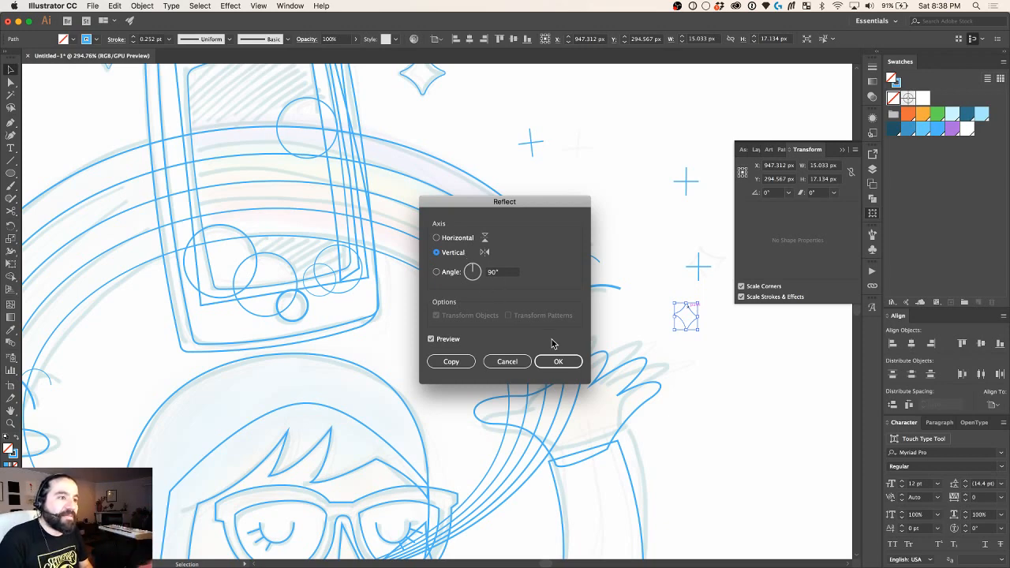
{"action": "left_click", "coordinate": [558, 362]}
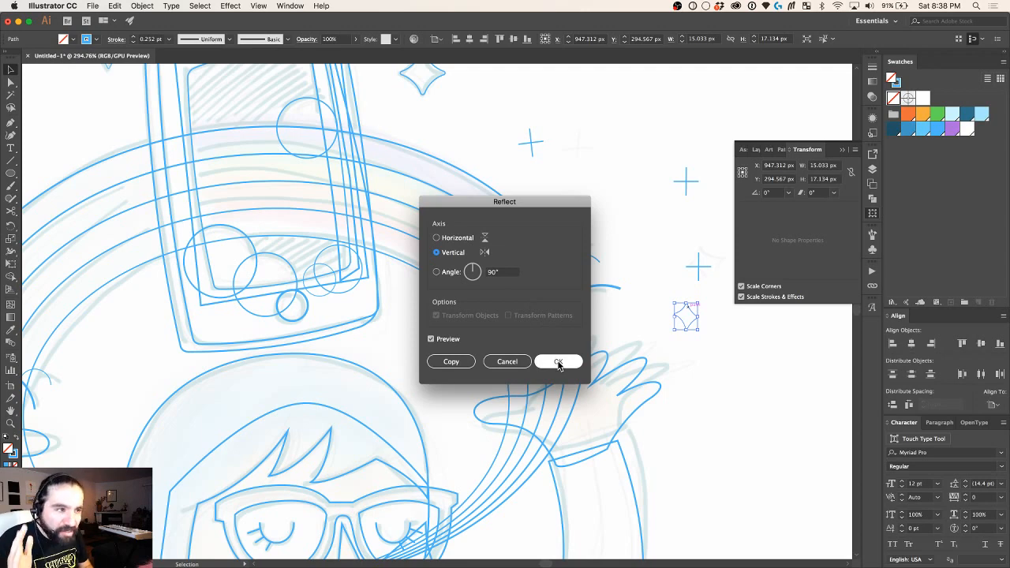
{"action": "left_click", "coordinate": [558, 362]}
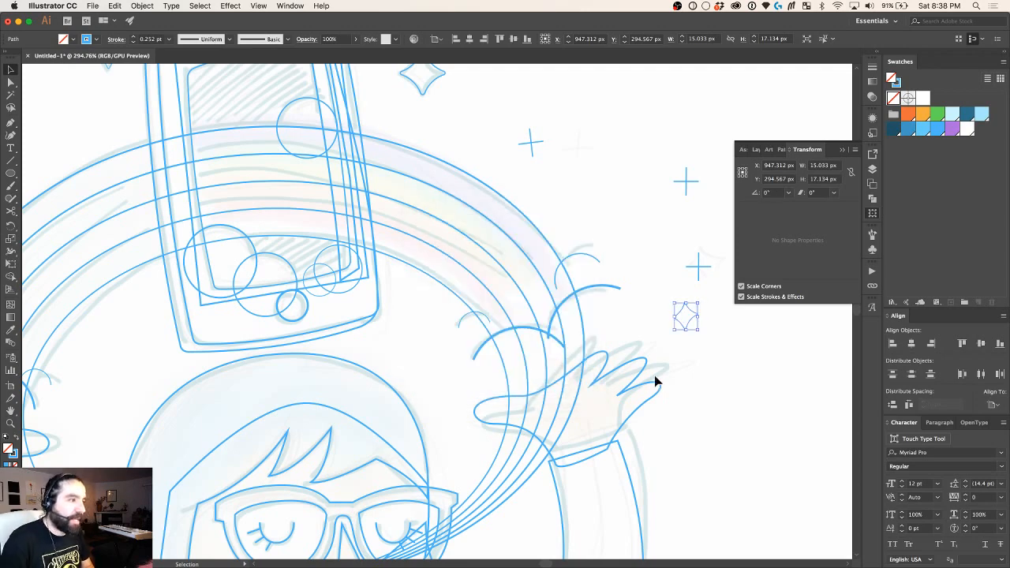
{"action": "left_click", "coordinate": [637, 284]}
{"action": "scroll", "coordinate": [637, 284], "scroll_direction": "down", "scroll_amount": 5}
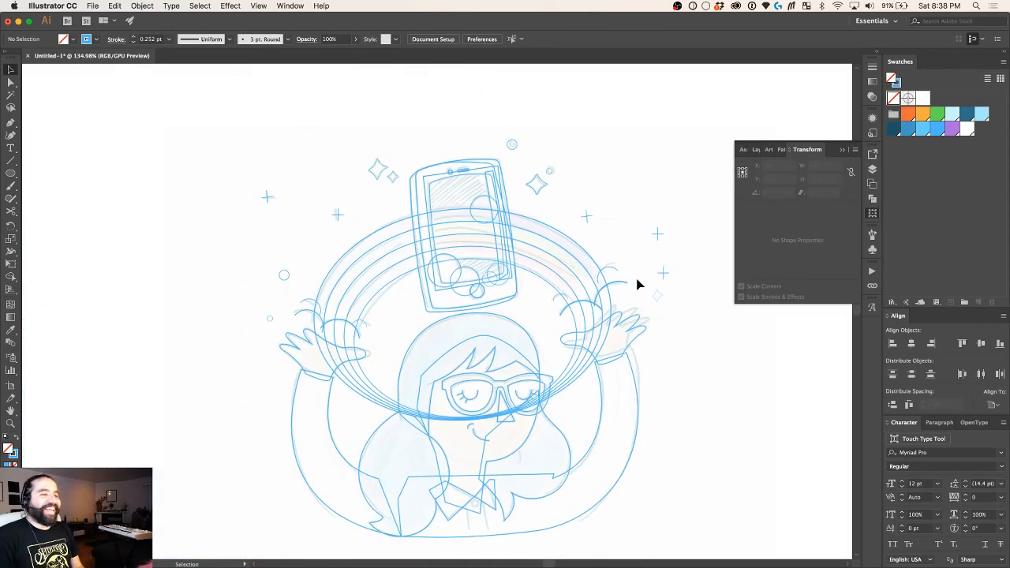
{"action": "scroll", "coordinate": [637, 284], "scroll_direction": "up", "scroll_amount": 4}
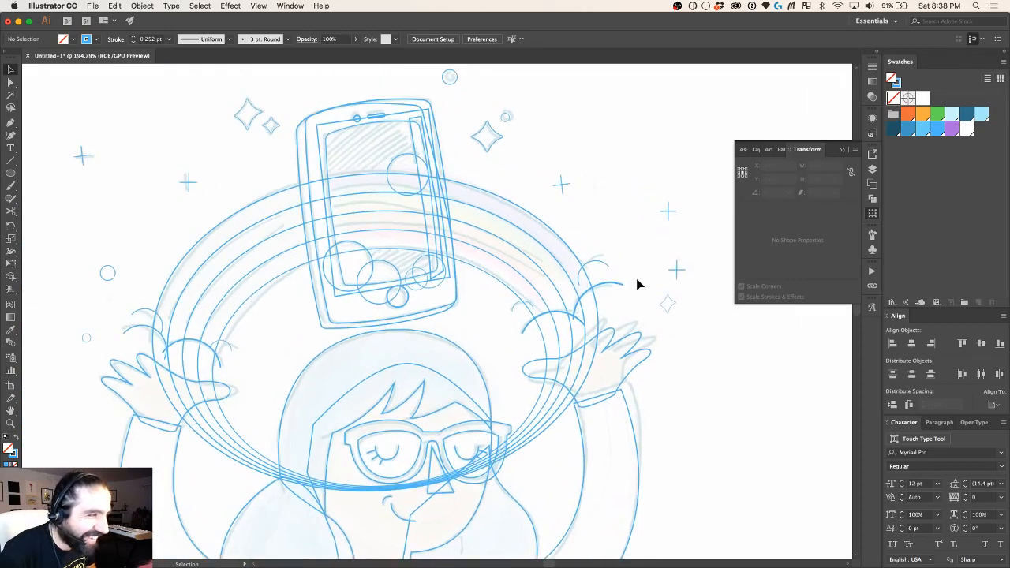
{"action": "scroll", "coordinate": [637, 284], "scroll_direction": "down", "scroll_amount": 2}
{"action": "scroll", "coordinate": [637, 284], "scroll_direction": "down", "scroll_amount": 3}
{"action": "scroll", "coordinate": [637, 284], "scroll_direction": "right", "scroll_amount": 3}
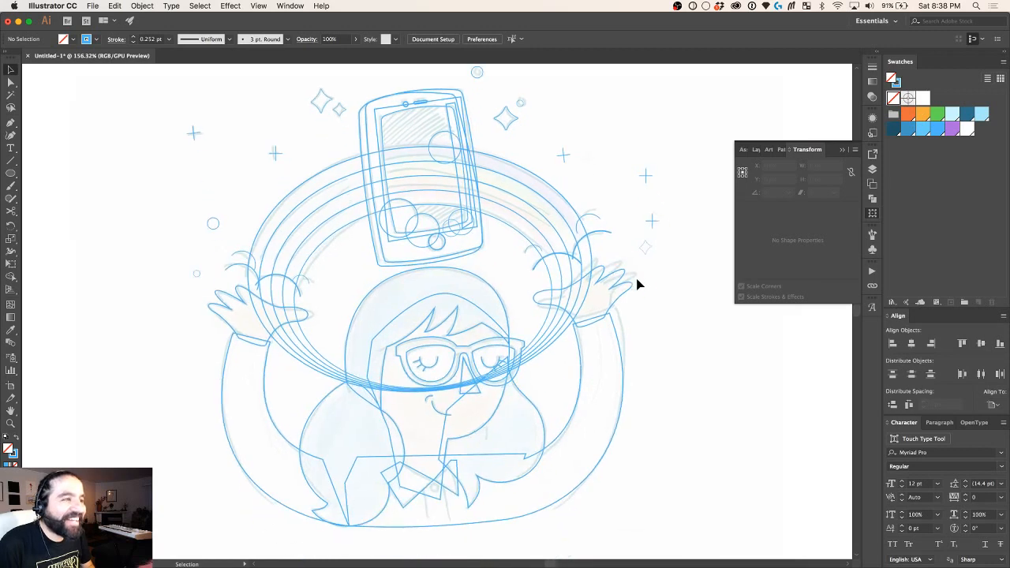
{"action": "scroll", "coordinate": [638, 284], "scroll_direction": "down", "scroll_amount": 1}
{"action": "scroll", "coordinate": [637, 284], "scroll_direction": "right", "scroll_amount": 1}
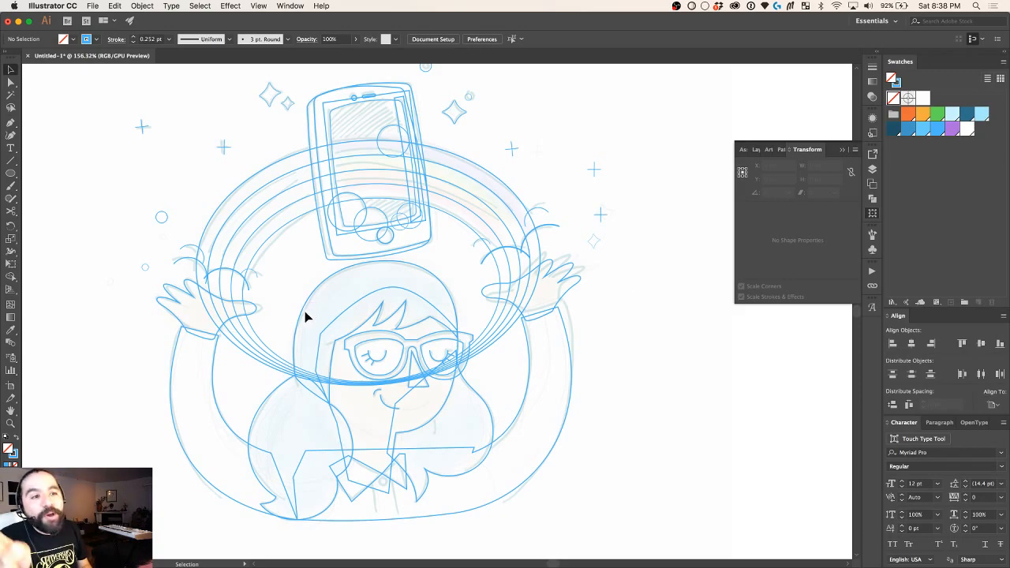
Step: Draw the glasses' left temple arm with the Pen tool as a closed shape from the frame's outer corner to a rounded tip behind the hair
{"action": "scroll", "coordinate": [278, 345], "scroll_direction": "up", "scroll_amount": 6}
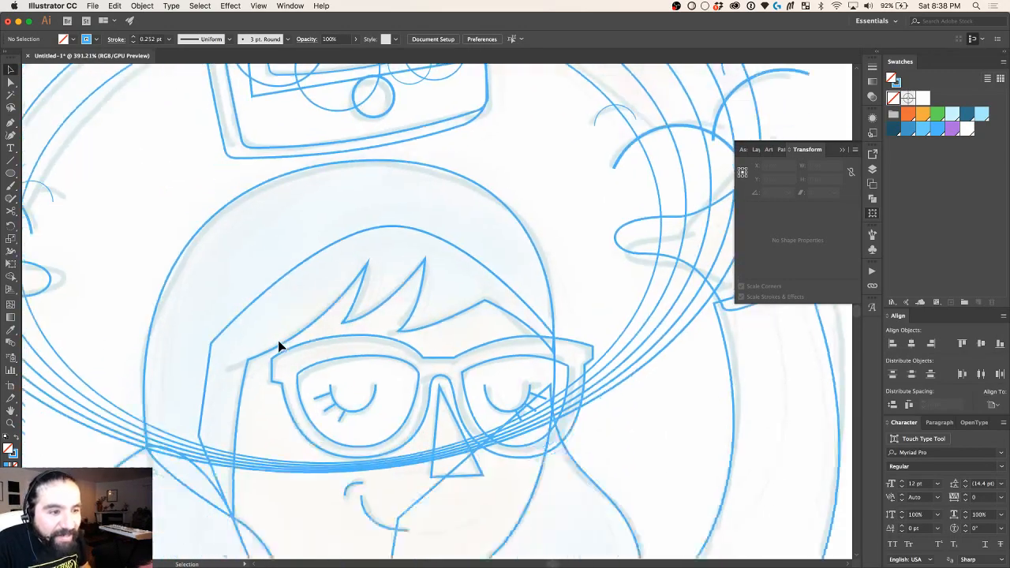
{"action": "scroll", "coordinate": [278, 345], "scroll_direction": "up", "scroll_amount": 1}
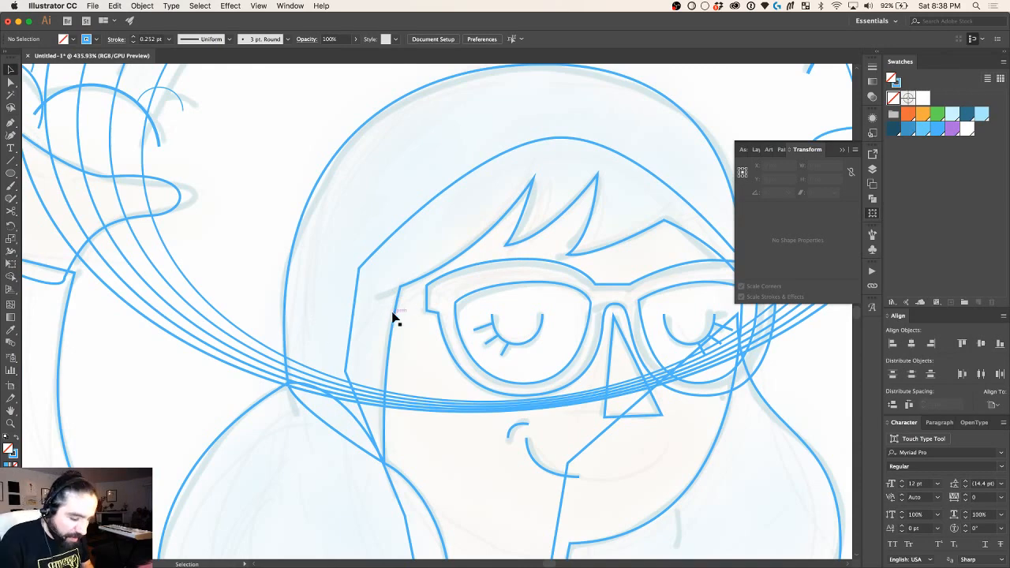
{"action": "scroll", "coordinate": [394, 318], "scroll_direction": "up", "scroll_amount": 3}
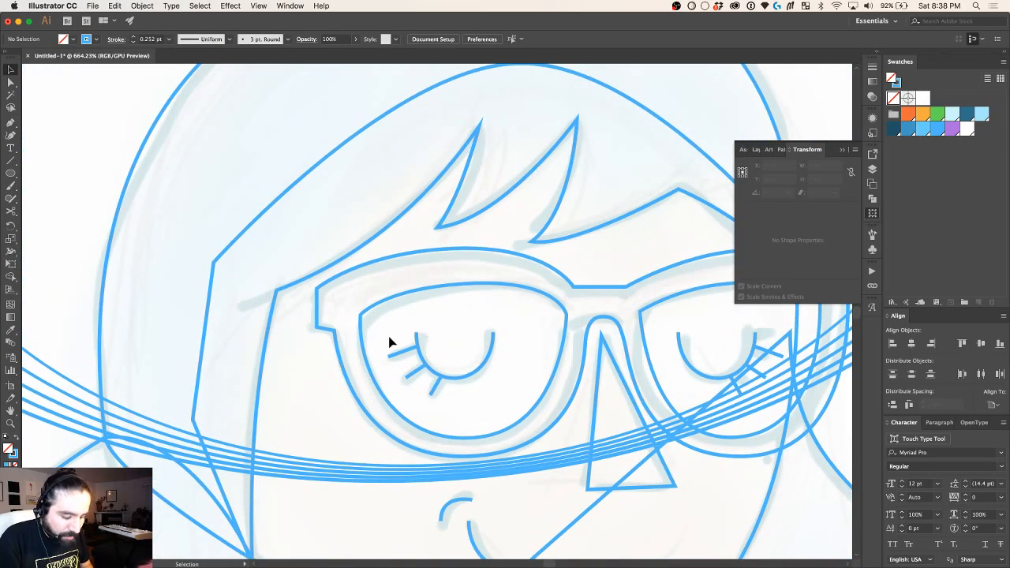
{"action": "key", "text": "p"}
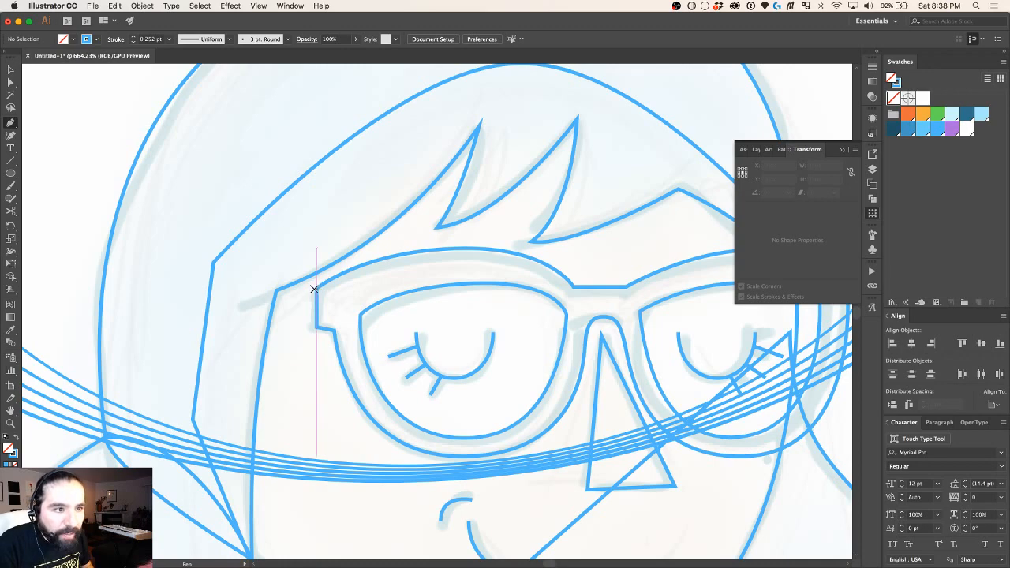
{"action": "scroll", "coordinate": [314, 289], "scroll_direction": "left", "scroll_amount": 5}
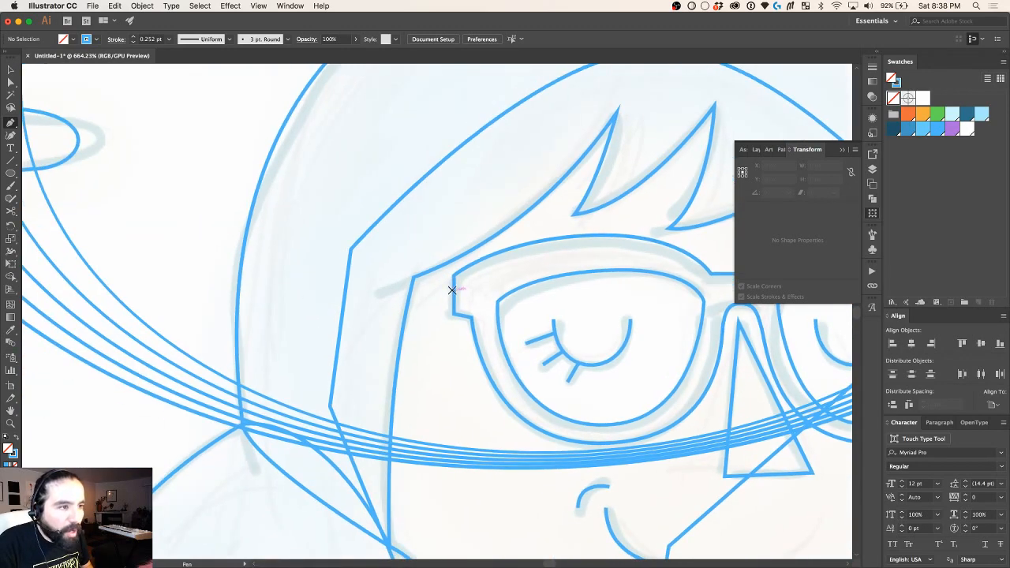
{"action": "left_click", "coordinate": [454, 276]}
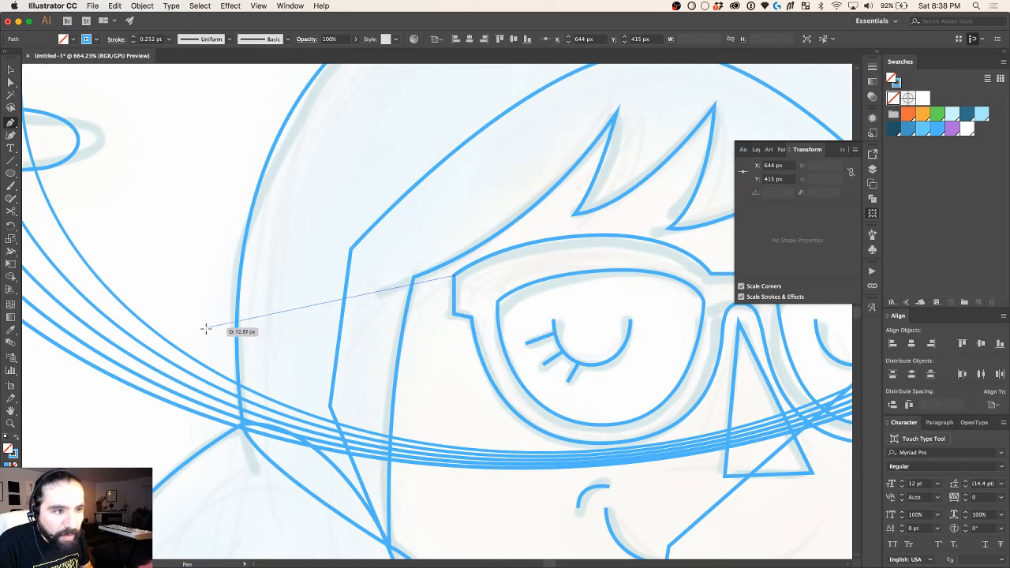
{"action": "left_click_drag", "start_coordinate": [205, 327], "coordinate": [220, 387]}
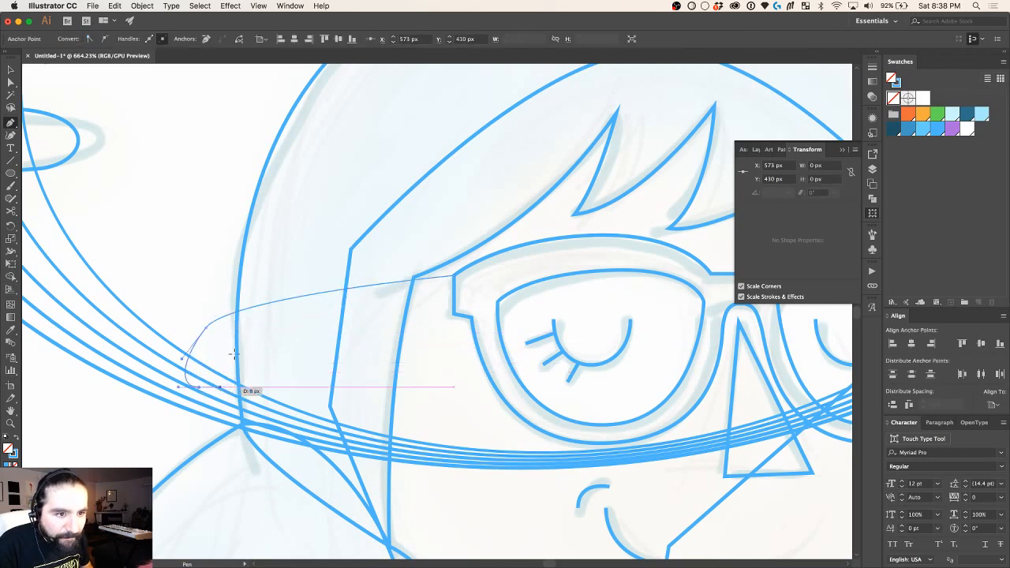
{"action": "left_click_drag", "start_coordinate": [233, 354], "coordinate": [259, 343]}
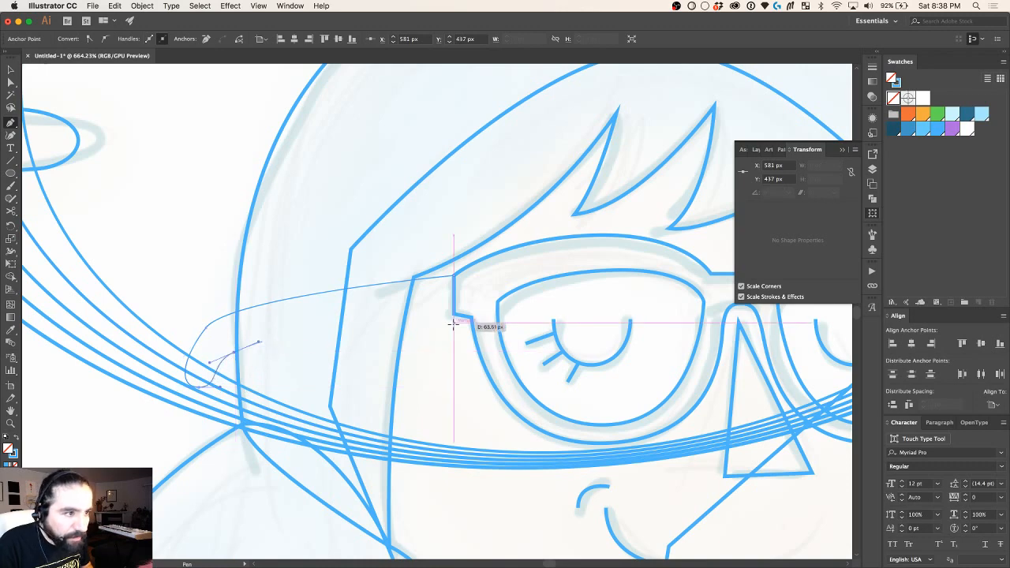
{"action": "left_click", "coordinate": [452, 315]}
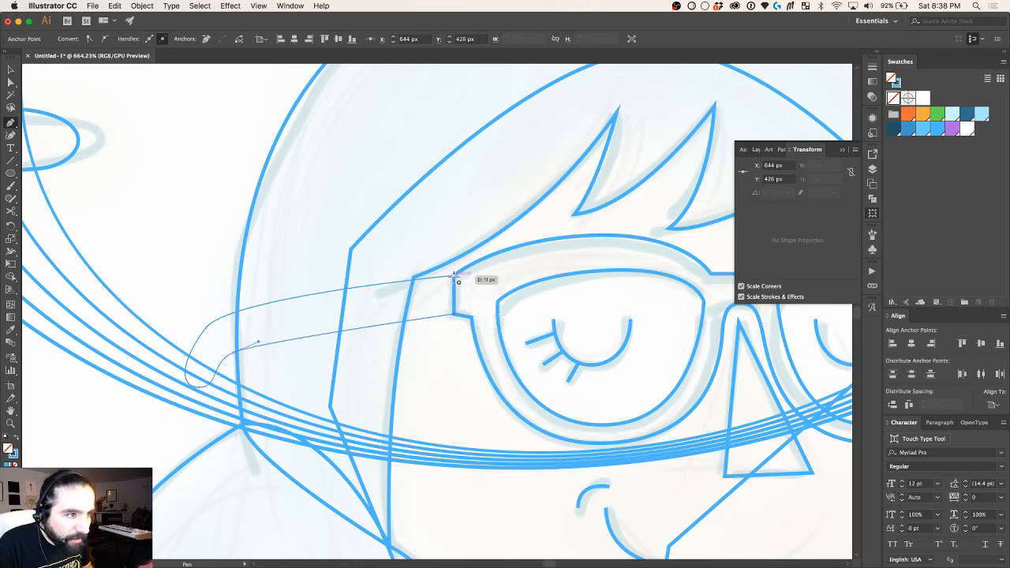
{"action": "left_click", "coordinate": [455, 276]}
Step: Smooth the temple arm's rounded end by moving its tip anchor to X 570 px, Y 446 px and upper anchor to X 578 px, Y 429 px
{"action": "left_click", "coordinate": [237, 330], "text": "super"}
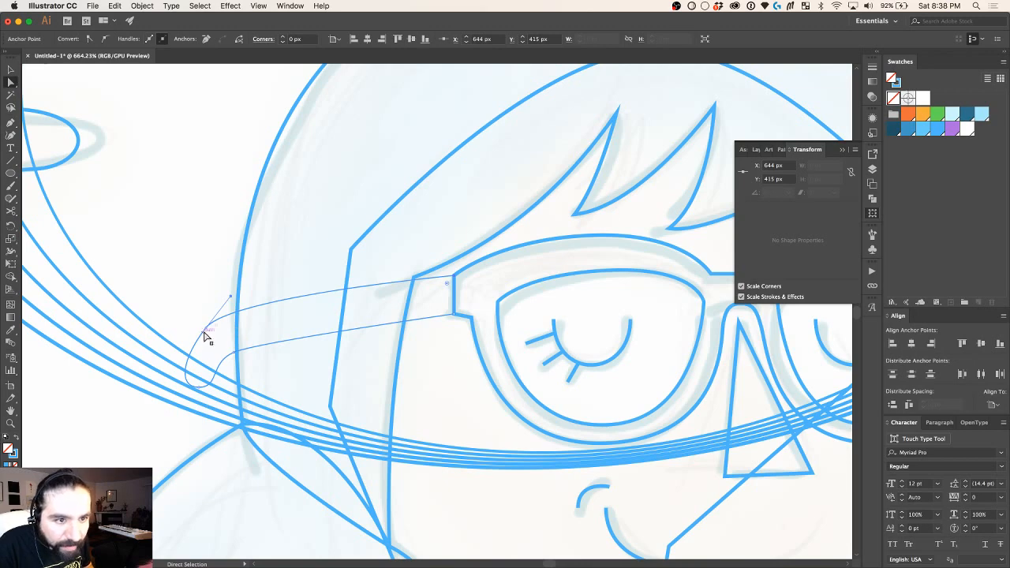
{"action": "left_click_drag", "start_coordinate": [204, 337], "coordinate": [248, 291]}
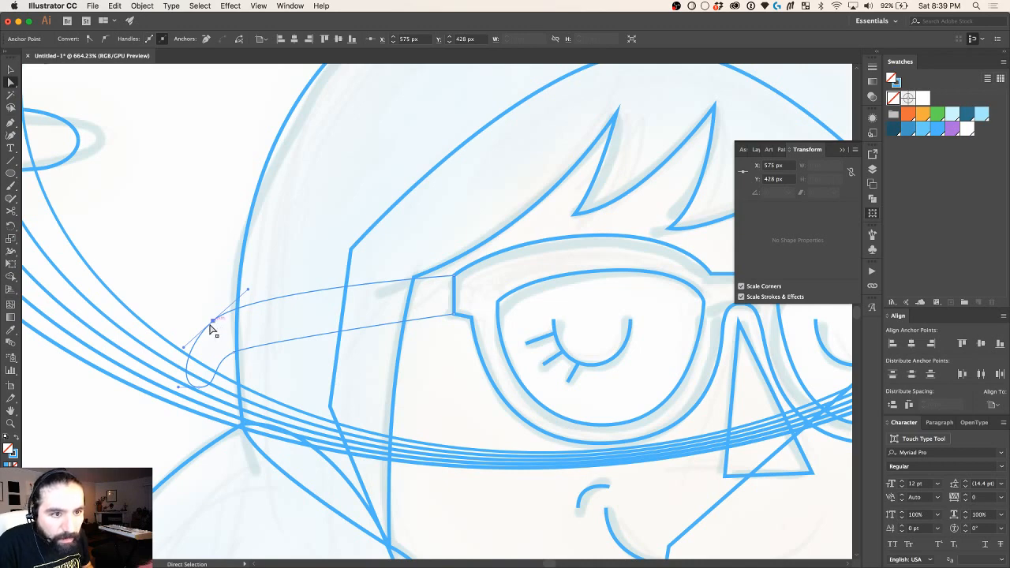
{"action": "key", "text": "Right"}
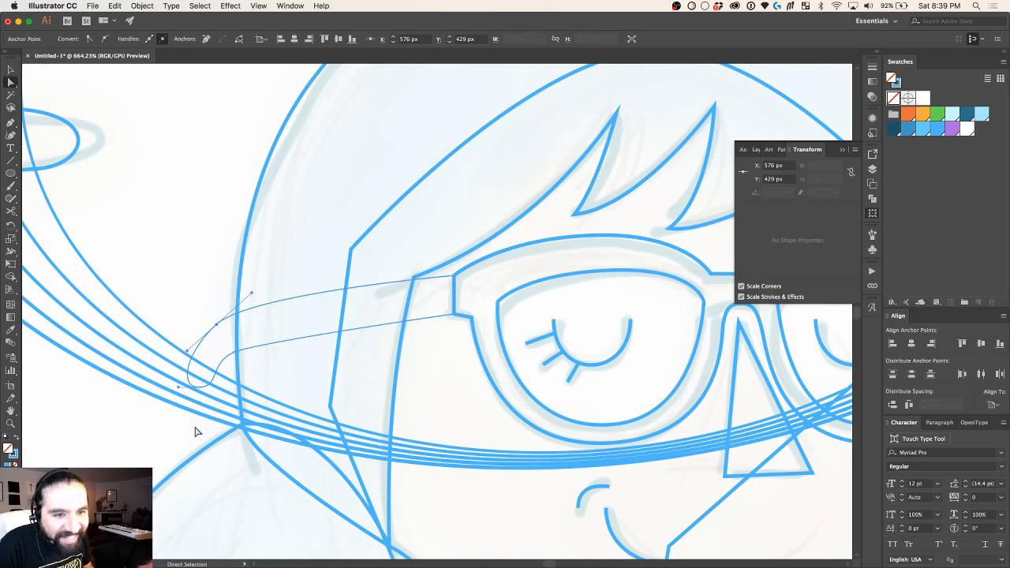
{"action": "left_click_drag", "start_coordinate": [202, 394], "coordinate": [224, 390]}
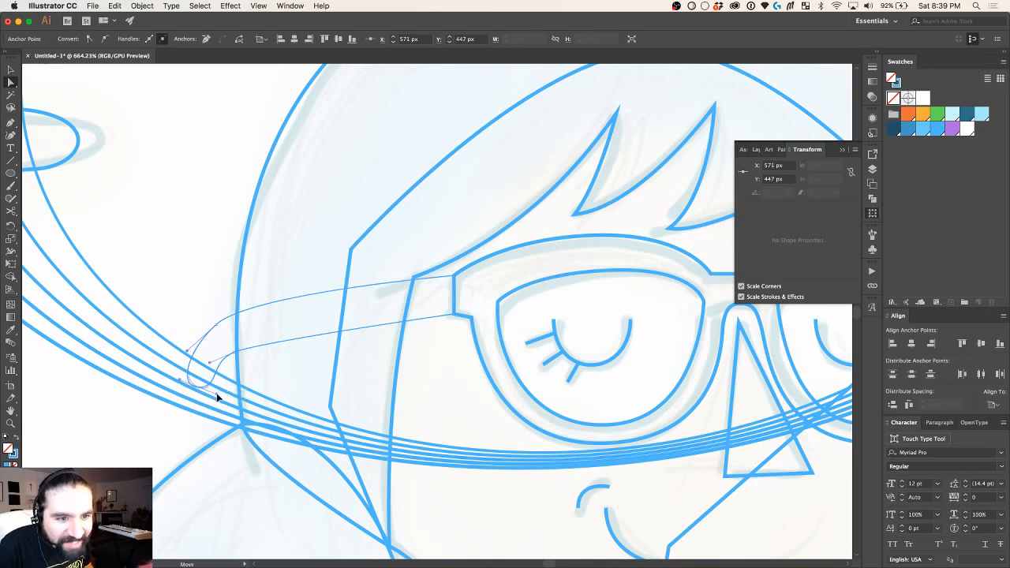
{"action": "scroll", "coordinate": [219, 397], "scroll_direction": "up", "scroll_amount": 3}
{"action": "left_click_drag", "start_coordinate": [219, 398], "coordinate": [209, 394]}
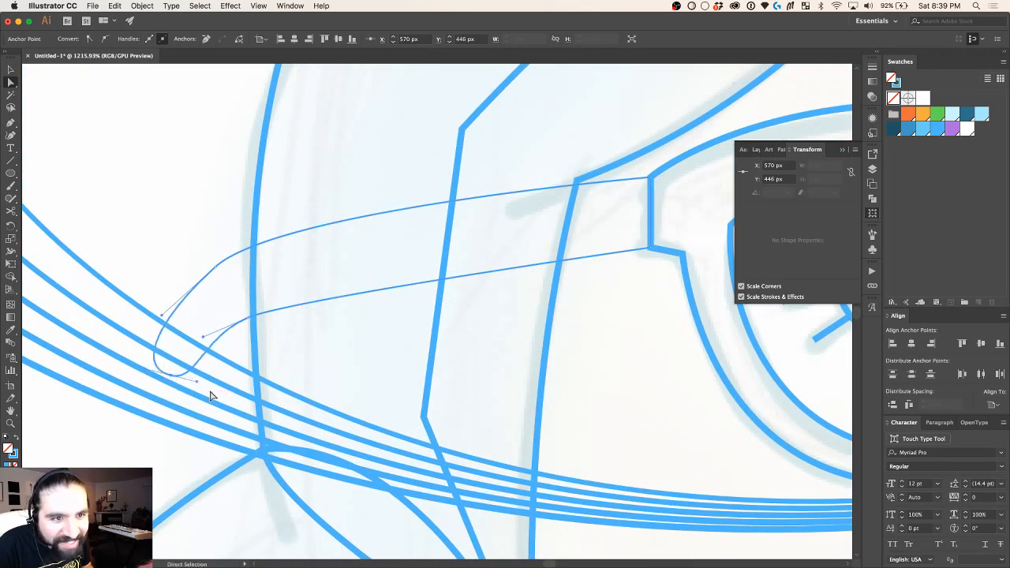
{"action": "left_click", "coordinate": [217, 266]}
{"action": "left_click_drag", "start_coordinate": [280, 211], "coordinate": [295, 219]}
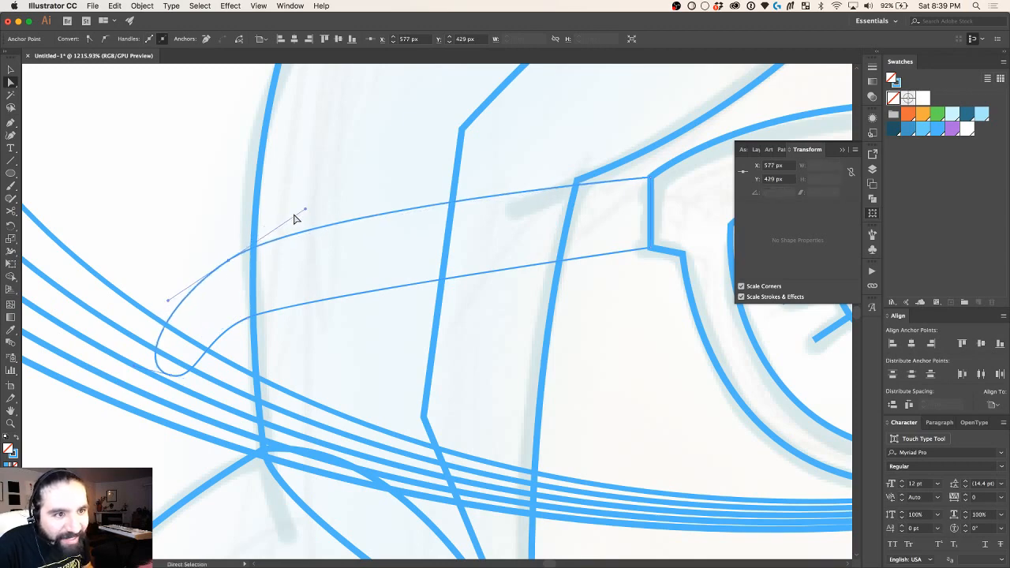
Step: Shift the temple arm's upper anchor at the glasses frame to X 644 px, Y 415 px and deselect the path
{"action": "scroll", "coordinate": [296, 218], "scroll_direction": "down", "scroll_amount": 2}
{"action": "scroll", "coordinate": [295, 218], "scroll_direction": "down", "scroll_amount": 1}
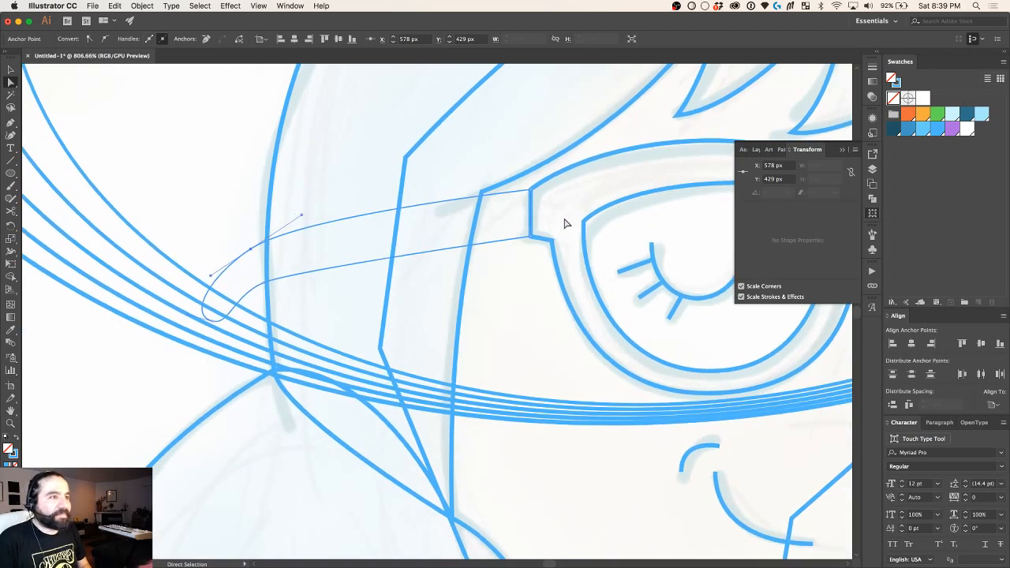
{"action": "left_click", "coordinate": [531, 192]}
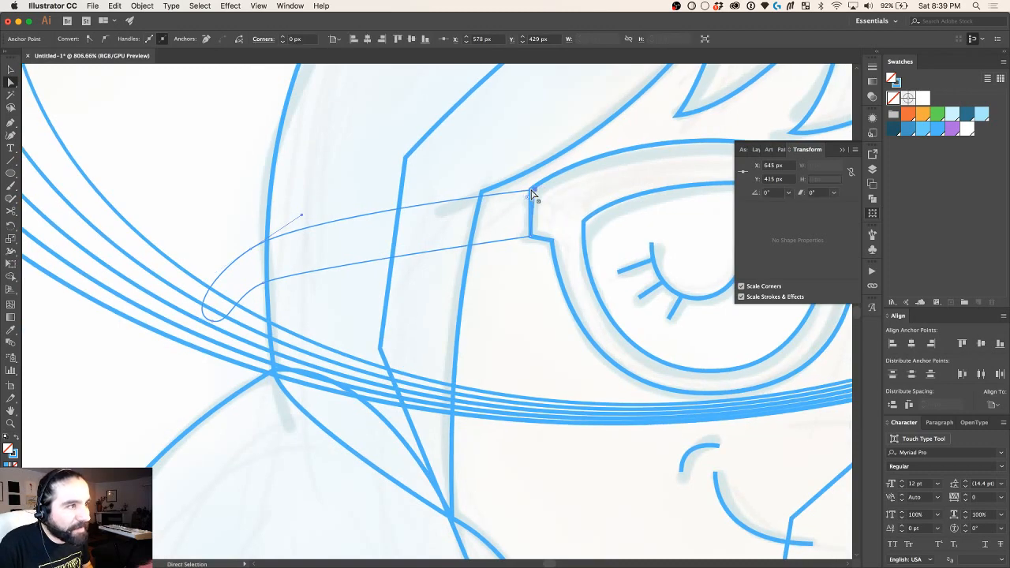
{"action": "scroll", "coordinate": [534, 194], "scroll_direction": "down", "scroll_amount": 1}
{"action": "scroll", "coordinate": [533, 194], "scroll_direction": "down", "scroll_amount": 5}
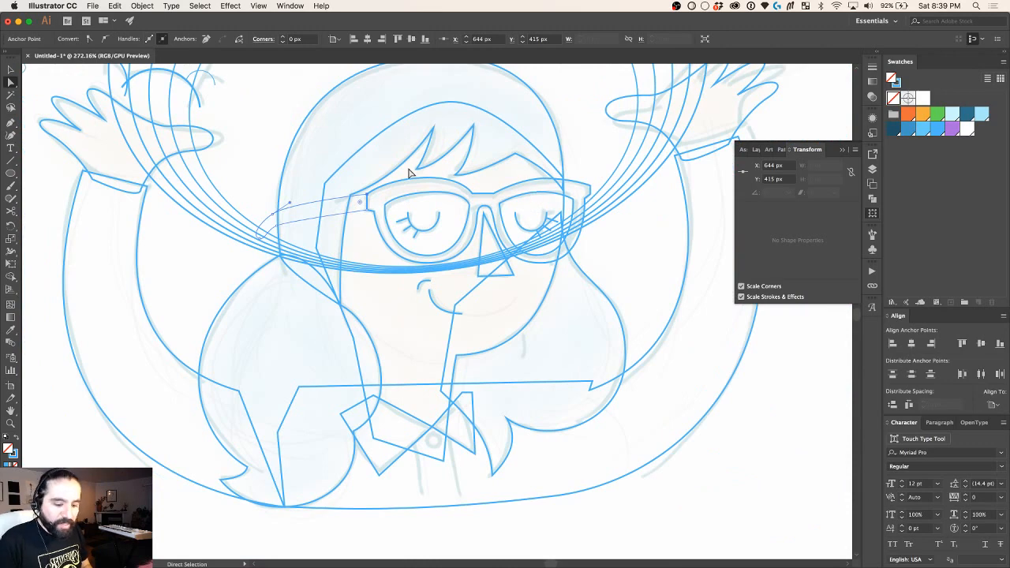
{"action": "scroll", "coordinate": [408, 172], "scroll_direction": "down", "scroll_amount": 5}
{"action": "left_click", "coordinate": [496, 388]}
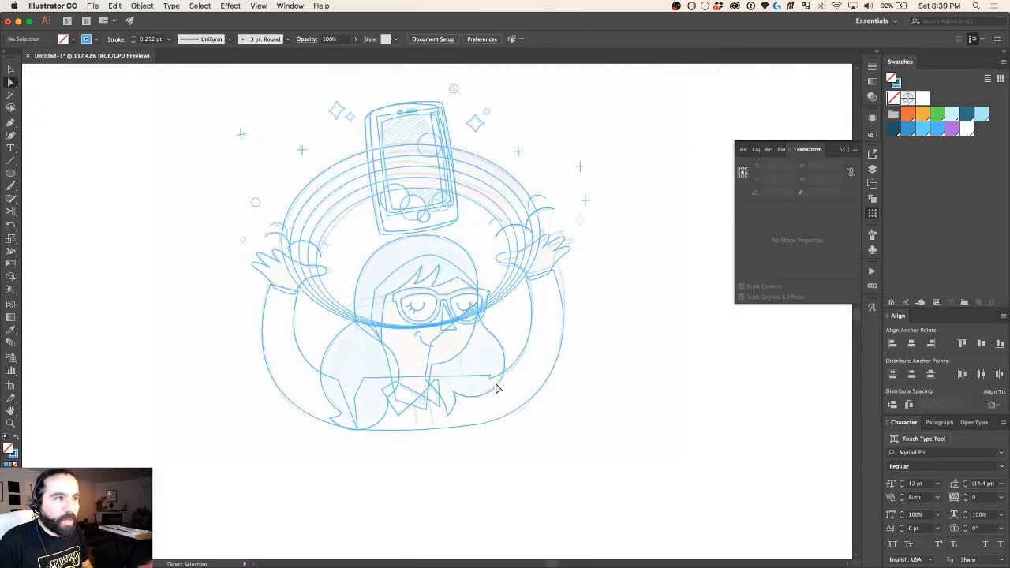
Step: Group all the character's line art and place a duplicate of the group to the right of the original sketch
{"action": "scroll", "coordinate": [495, 387], "scroll_direction": "down", "scroll_amount": 2}
{"action": "key", "text": "v"}
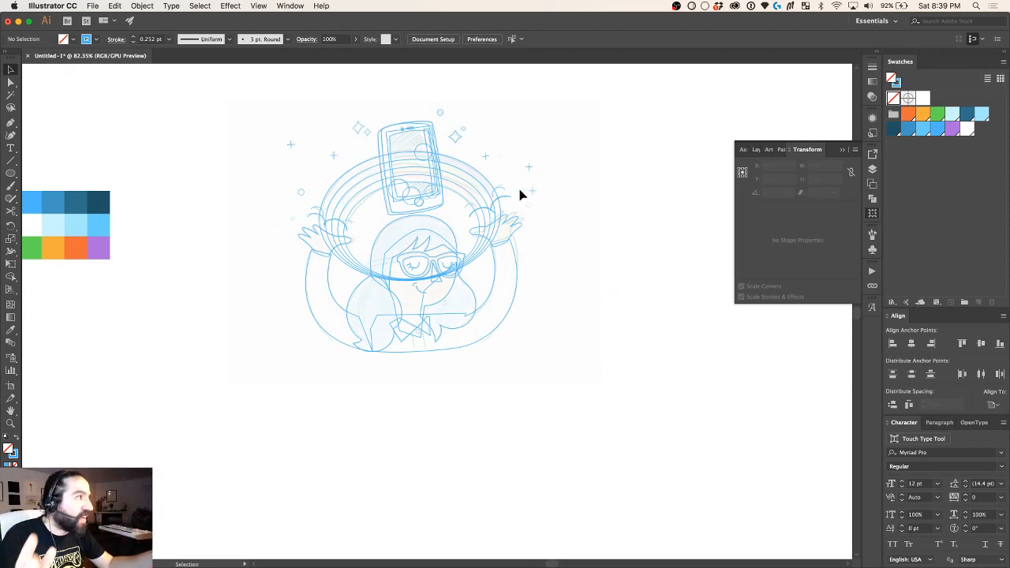
{"action": "left_click_drag", "start_coordinate": [249, 101], "coordinate": [557, 385]}
{"action": "key", "text": "a"}
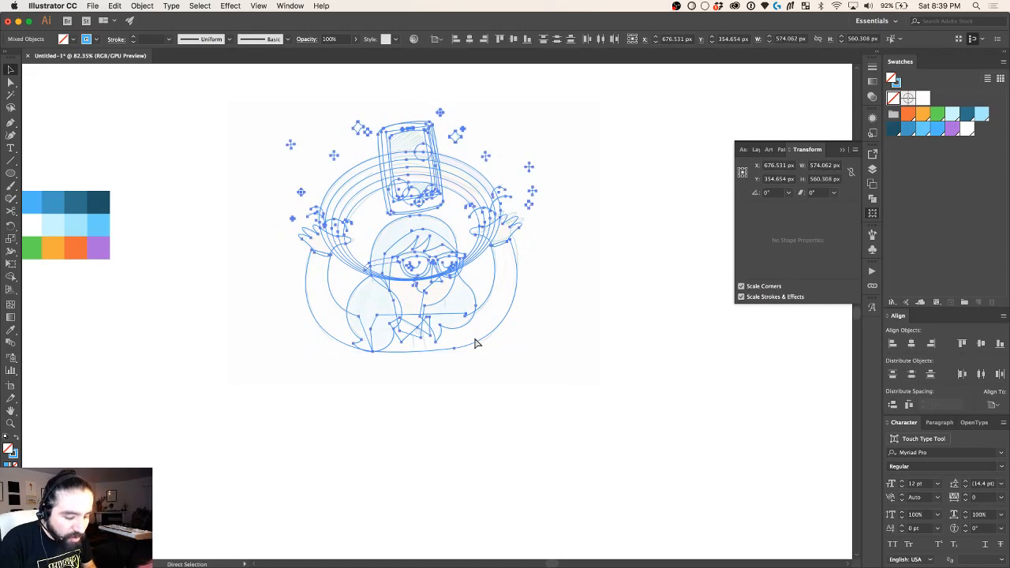
{"action": "key", "text": "super+g"}
{"action": "key", "text": "v"}
{"action": "left_click_drag", "start_coordinate": [419, 248], "coordinate": [698, 253]}
{"action": "scroll", "coordinate": [601, 265], "scroll_direction": "right", "scroll_amount": 5}
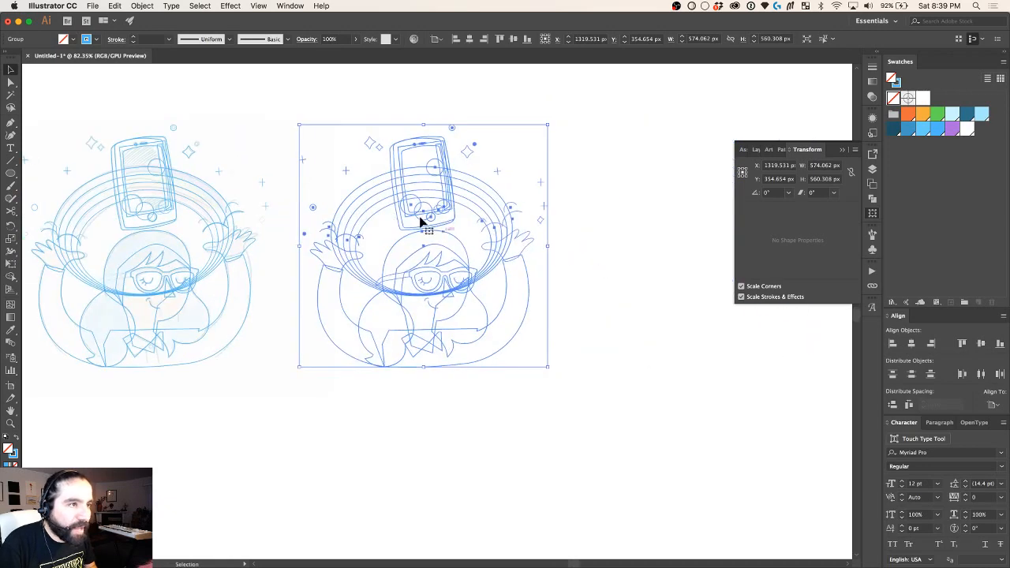
Step: Move the duplicated group farther right to X 1482.531 px, clear of the original sketch, and deselect it
{"action": "left_click_drag", "start_coordinate": [421, 213], "coordinate": [492, 226]}
{"action": "scroll", "coordinate": [492, 225], "scroll_direction": "right", "scroll_amount": 3}
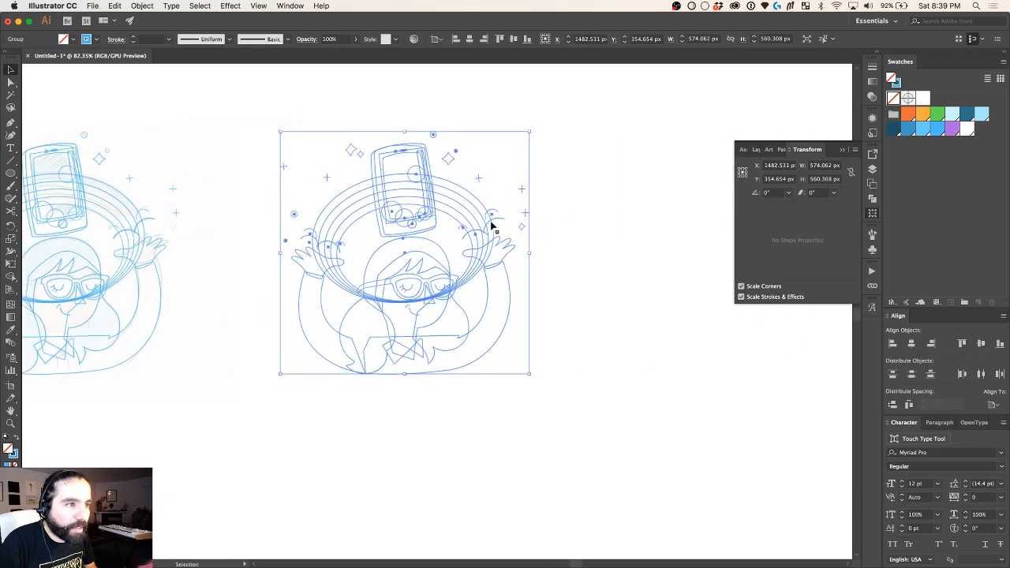
{"action": "scroll", "coordinate": [492, 226], "scroll_direction": "left", "scroll_amount": 5}
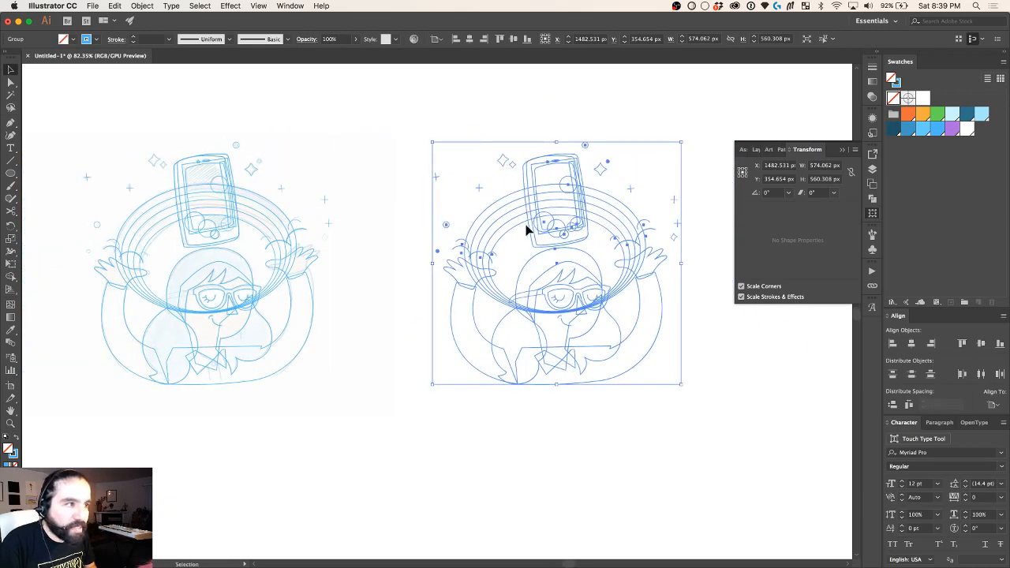
{"action": "scroll", "coordinate": [527, 228], "scroll_direction": "right", "scroll_amount": 3}
{"action": "scroll", "coordinate": [528, 228], "scroll_direction": "up", "scroll_amount": 5}
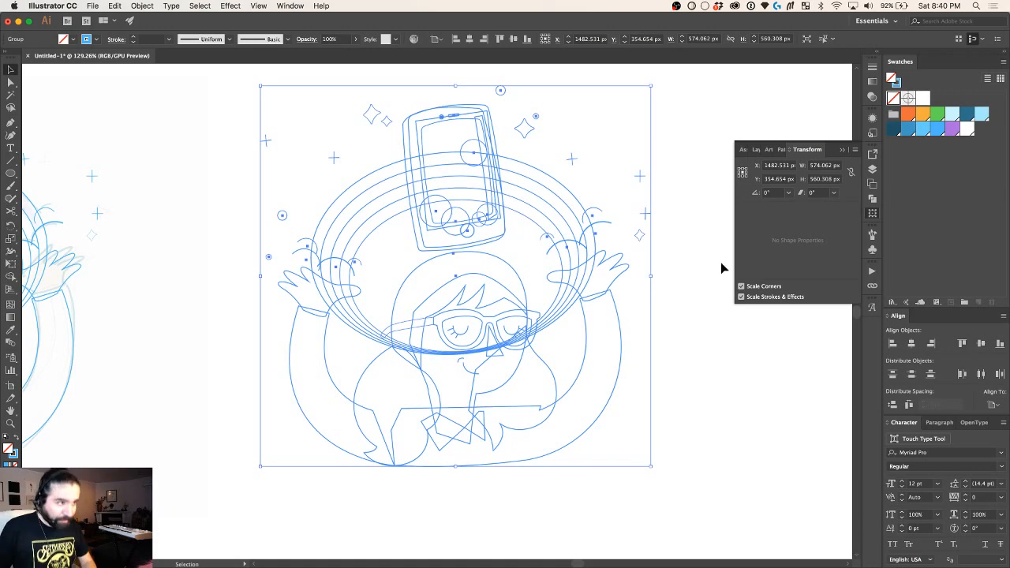
{"action": "left_click", "coordinate": [694, 289]}
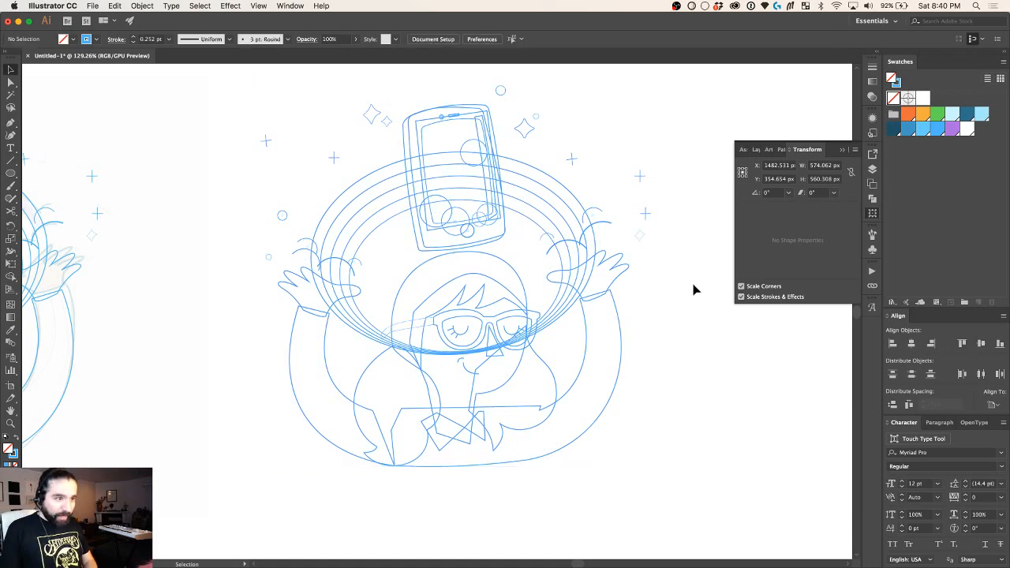
Step: Ungroup the duplicated line art and set its stroke weight to 2 pt
{"action": "left_click", "coordinate": [474, 276]}
{"action": "key", "text": "super+shift+g"}
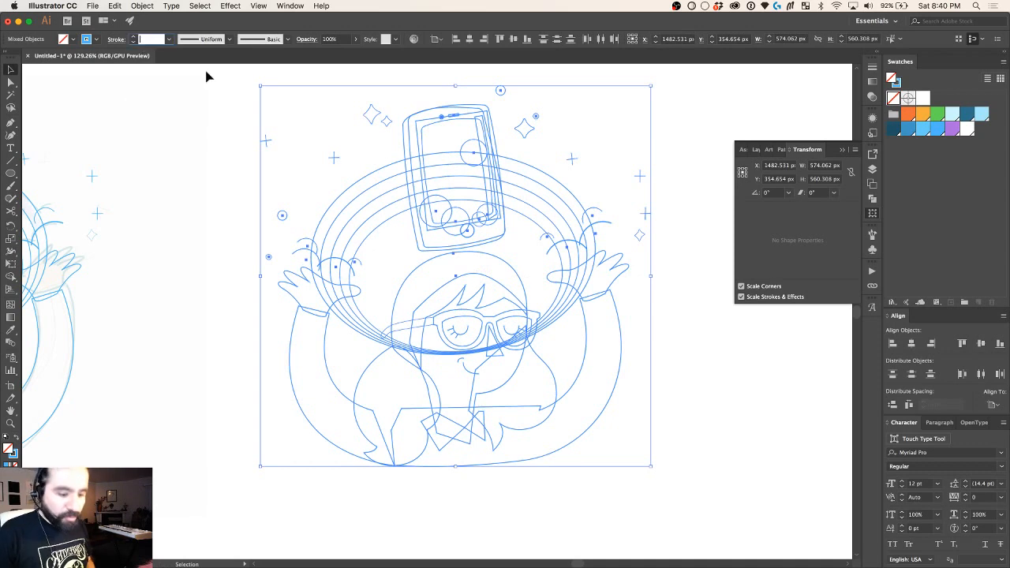
{"action": "type", "text": "2"}
{"action": "key", "text": "Return"}
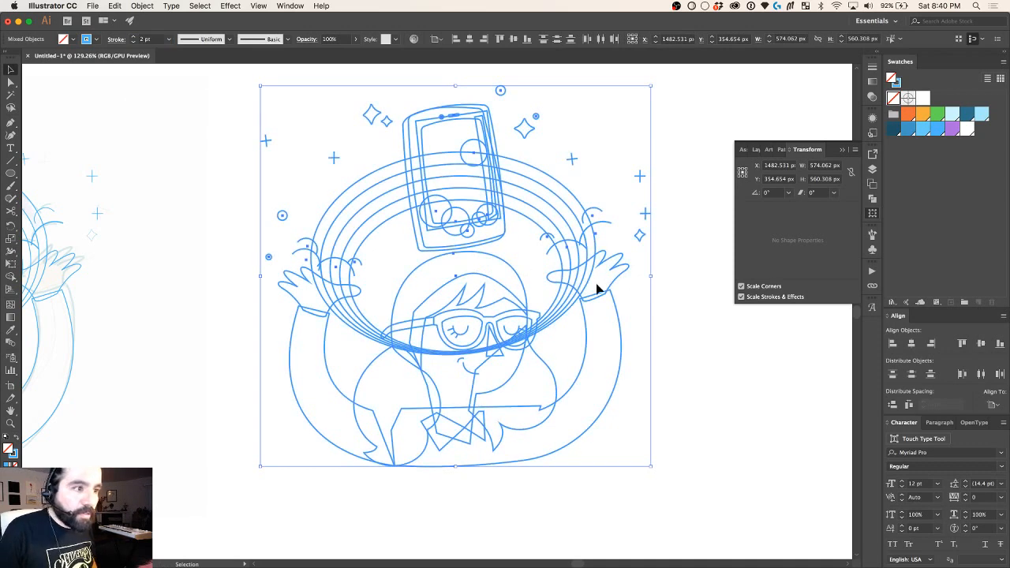
Step: Set the stroke weight of the duplicated line art to 1 pt and deselect it
{"action": "left_click", "coordinate": [157, 39]}
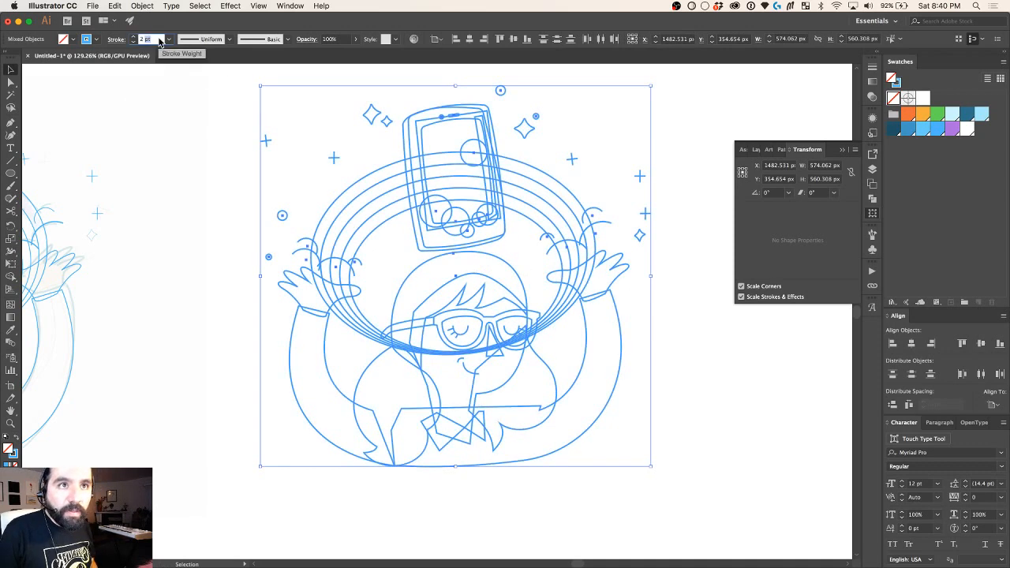
{"action": "key", "text": "Return"}
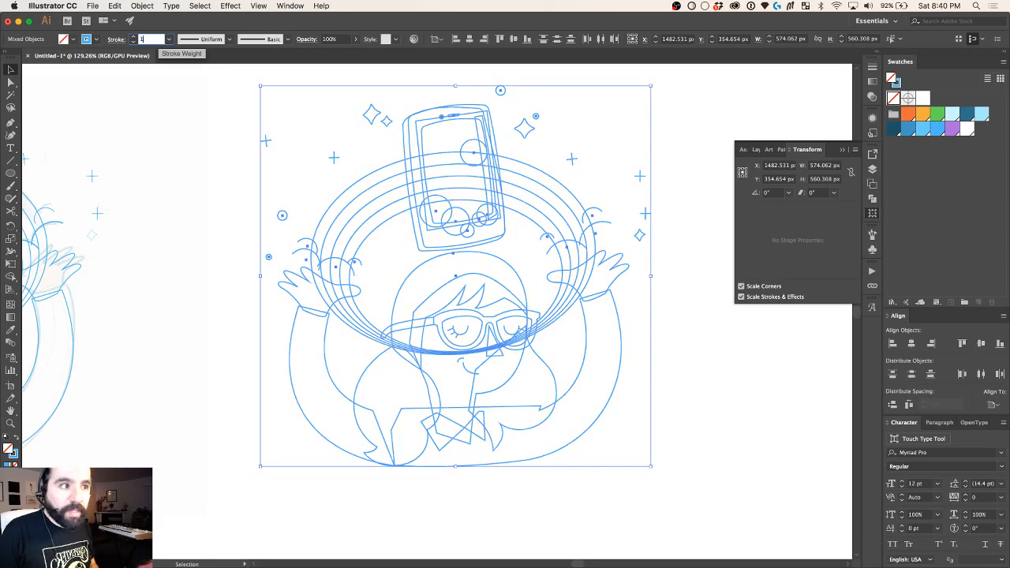
{"action": "left_click", "coordinate": [704, 358]}
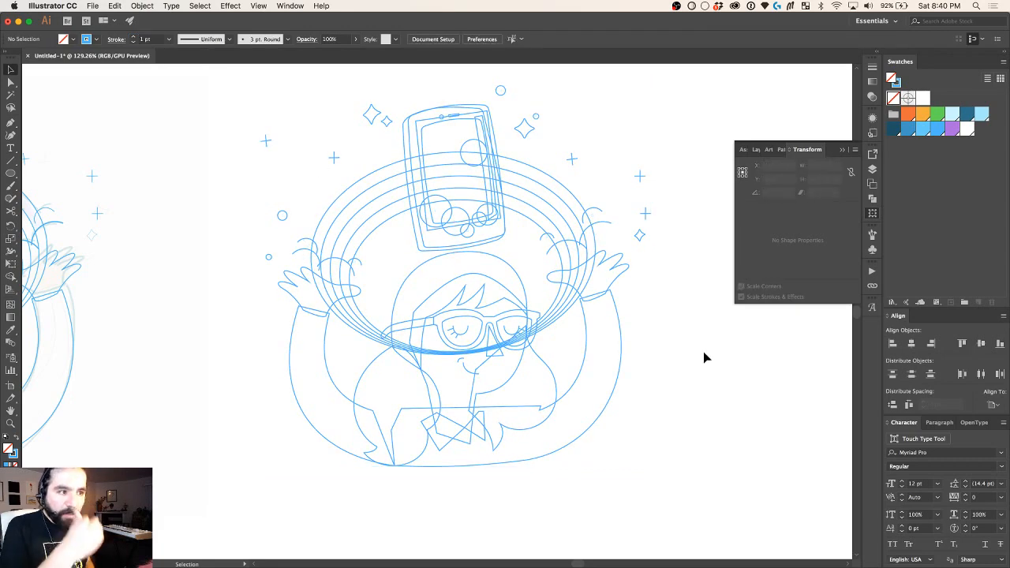
Step: Fill the top hair shape and both side hair shapes with the darkest teal swatch
{"action": "scroll", "coordinate": [704, 357], "scroll_direction": "up", "scroll_amount": 5}
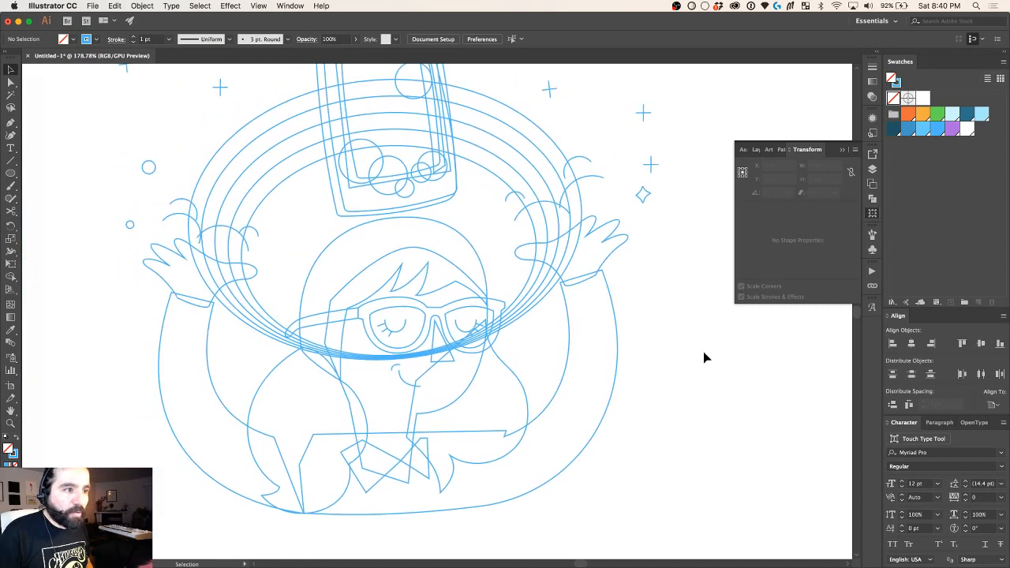
{"action": "left_click", "coordinate": [484, 231]}
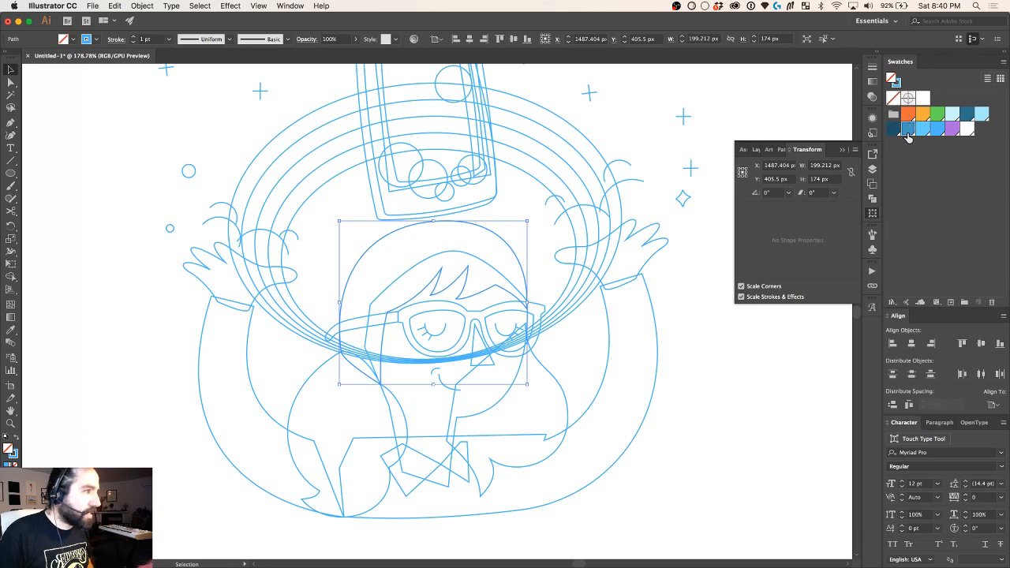
{"action": "left_click", "coordinate": [907, 130]}
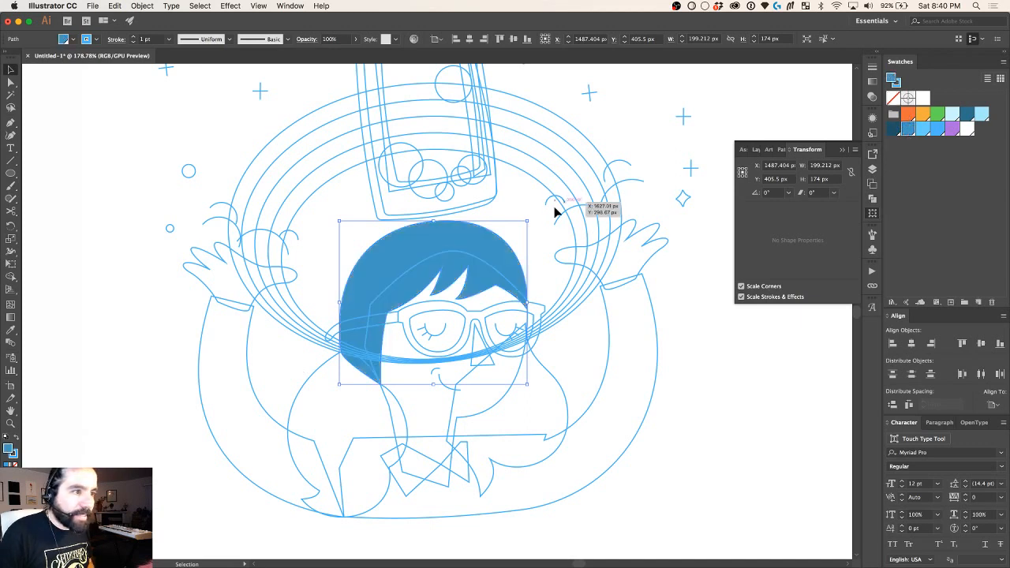
{"action": "left_click", "coordinate": [322, 368], "text": "shift"}
{"action": "left_click", "coordinate": [550, 378], "text": "shift"}
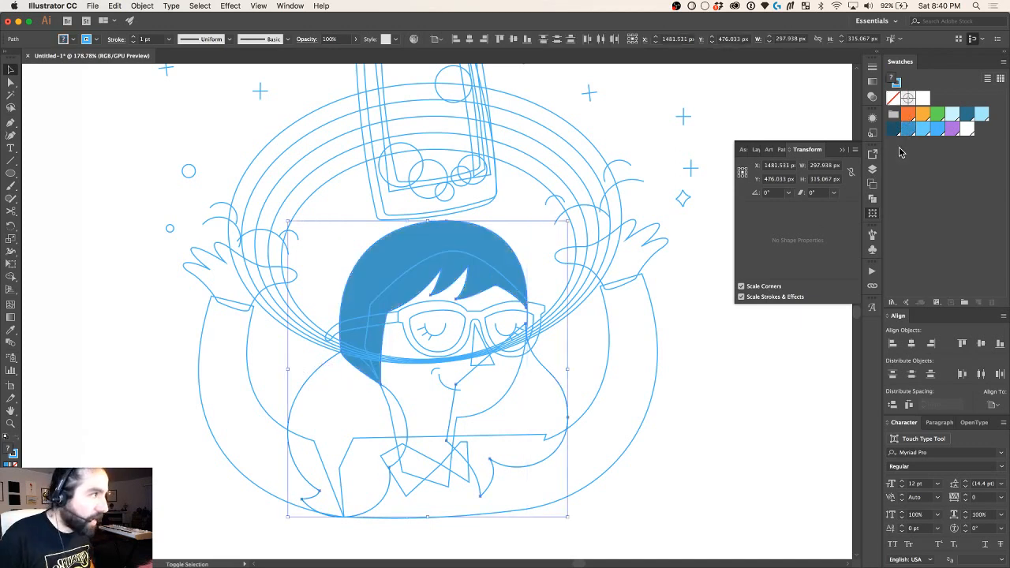
{"action": "left_click", "coordinate": [895, 130]}
{"action": "left_click", "coordinate": [723, 385]}
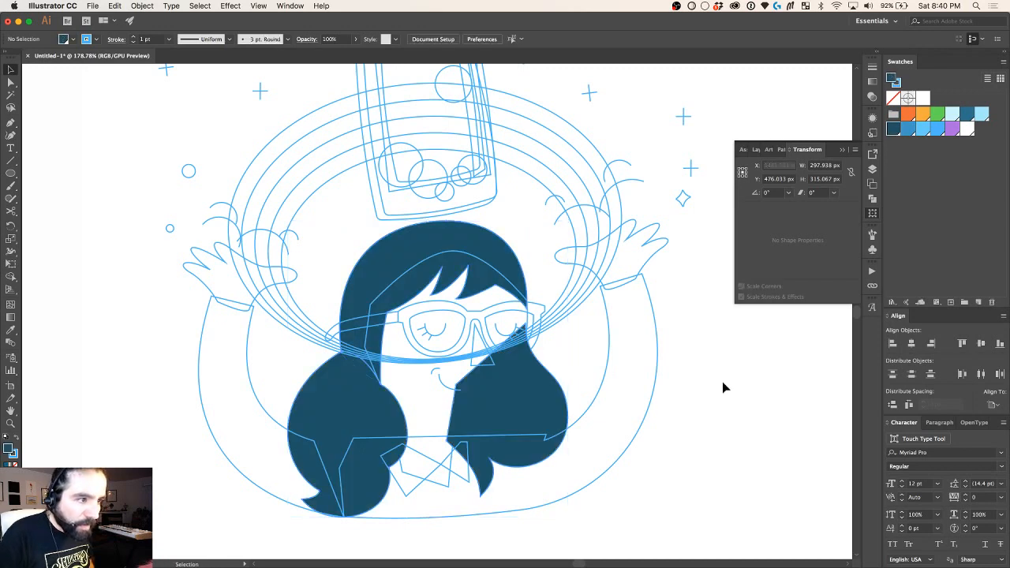
Step: Fill the face and neck shape with the light blue swatch and send it backward behind the hair
{"action": "left_click", "coordinate": [446, 420]}
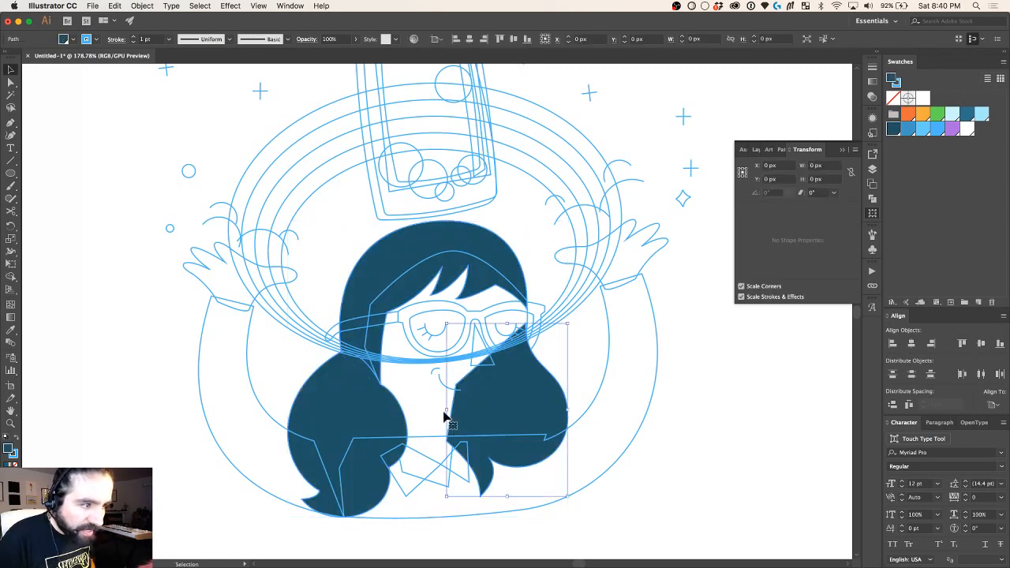
{"action": "left_click", "coordinate": [428, 405]}
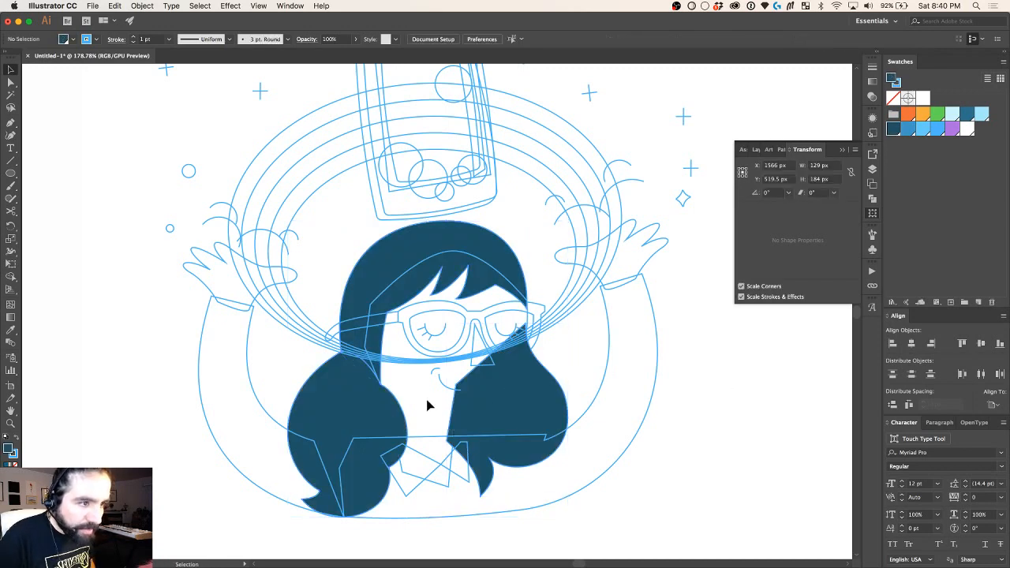
{"action": "left_click", "coordinate": [454, 464]}
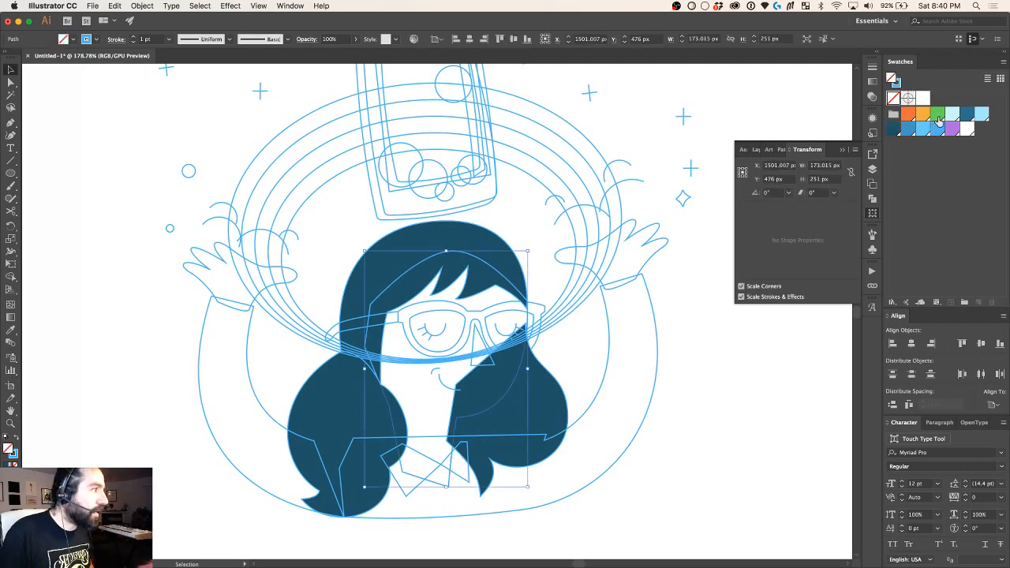
{"action": "left_click", "coordinate": [981, 114]}
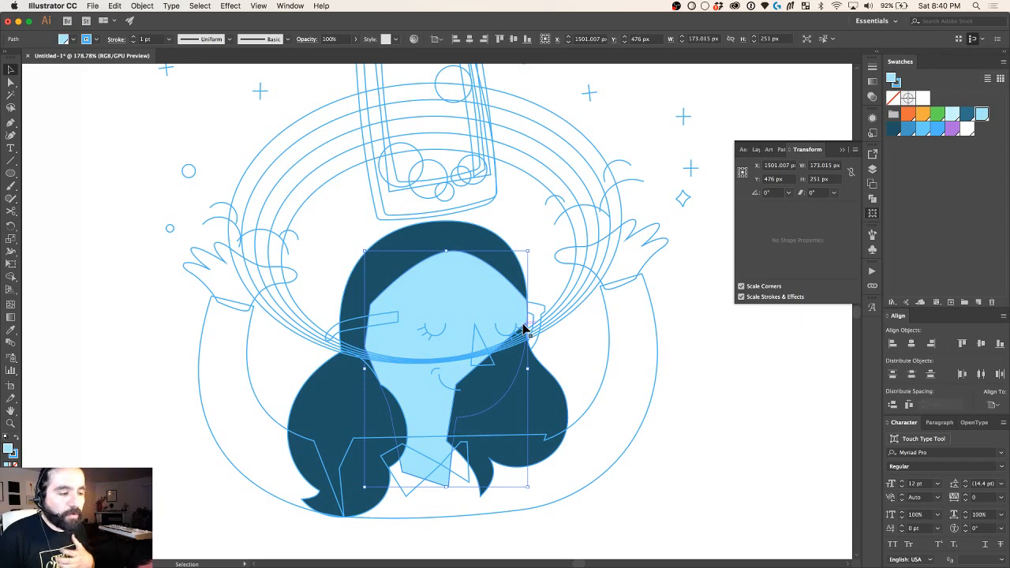
{"action": "key", "text": "a"}
{"action": "key", "text": "super+bracketleft"}
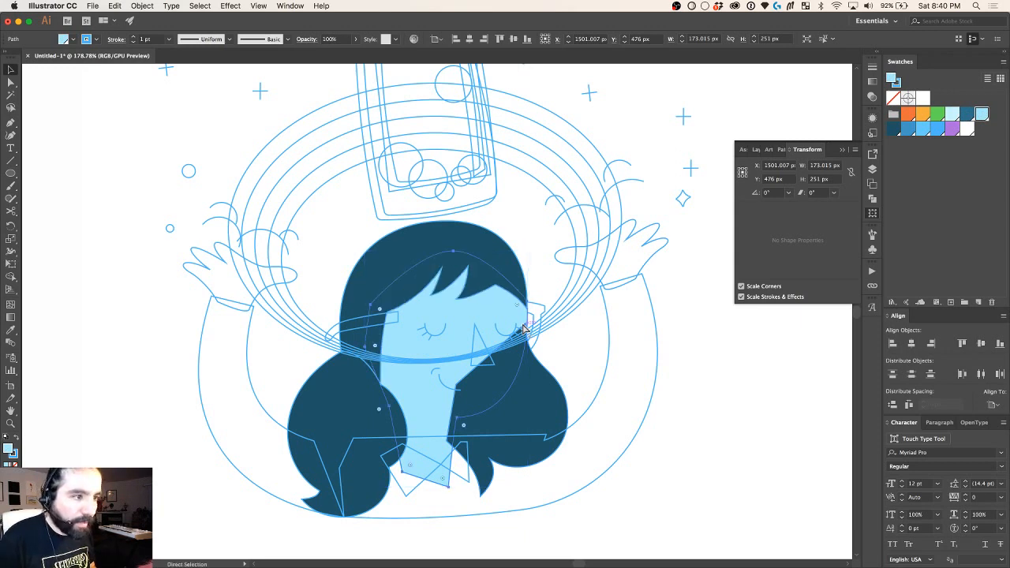
Step: Send the right side hair shape backward behind the face and neck, and deselect it
{"action": "left_click", "coordinate": [533, 353]}
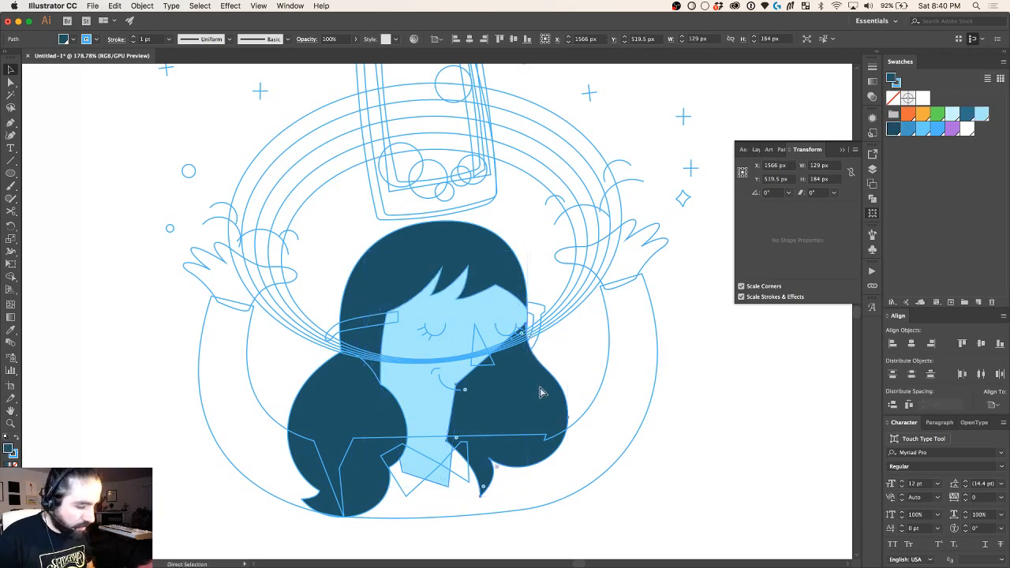
{"action": "key", "text": "super+bracketleft"}
{"action": "key", "text": "v"}
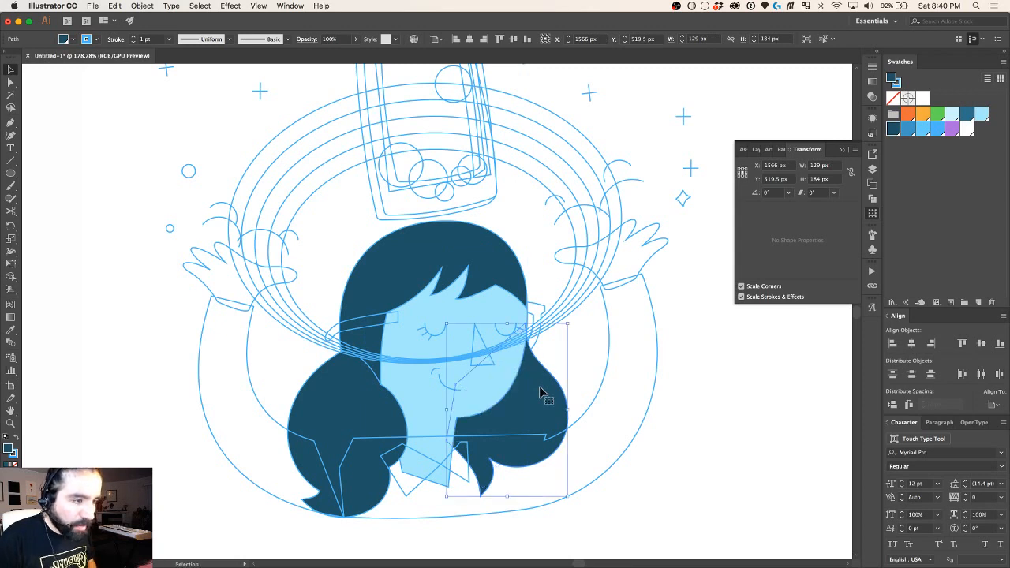
{"action": "left_click", "coordinate": [542, 315]}
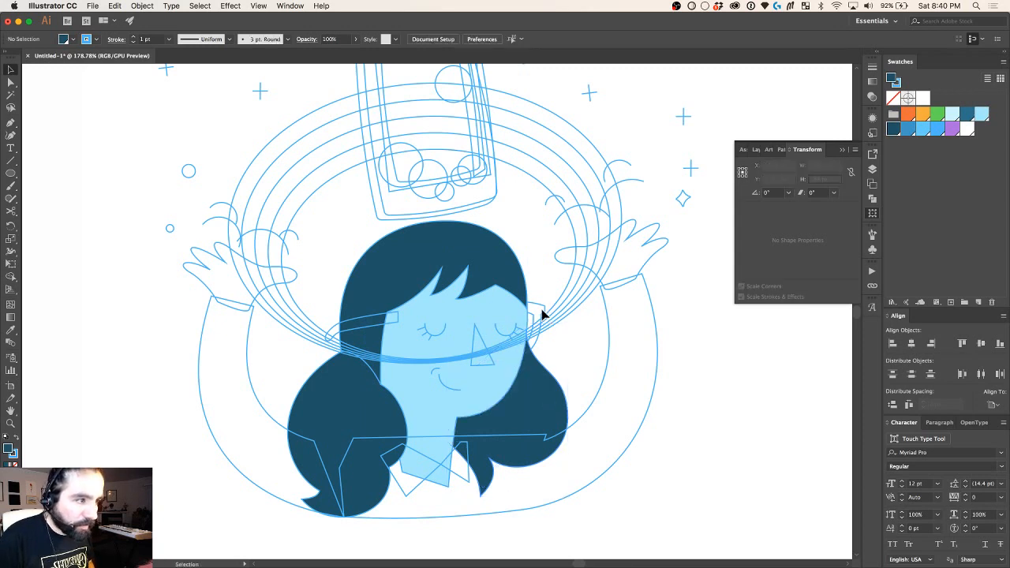
Step: In outline view, subtract both lens shapes from the glasses frame with Pathfinder Minus Front to open the lenses
{"action": "left_click", "coordinate": [481, 317]}
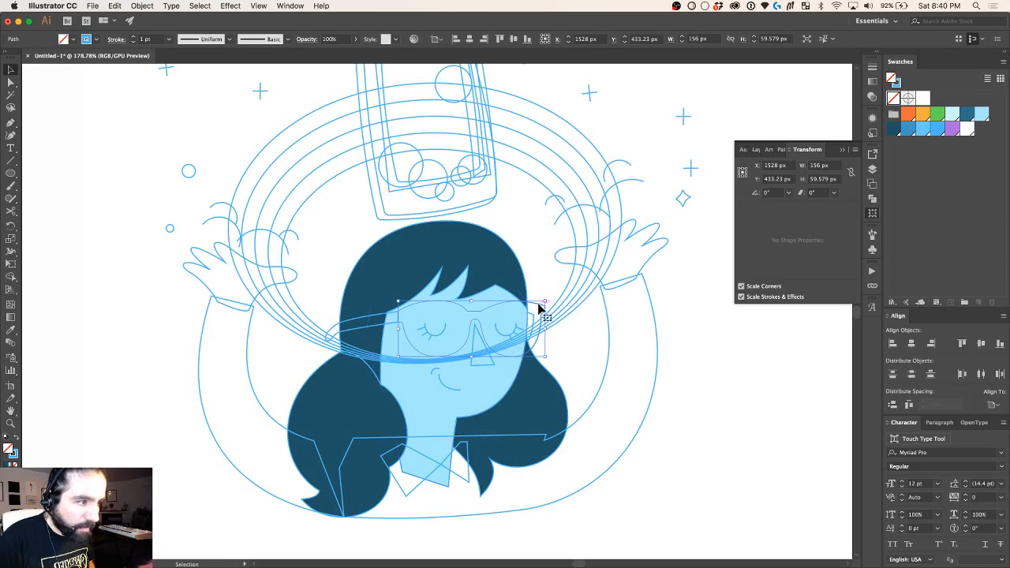
{"action": "scroll", "coordinate": [536, 309], "scroll_direction": "up", "scroll_amount": 2}
{"action": "key", "text": "super+y"}
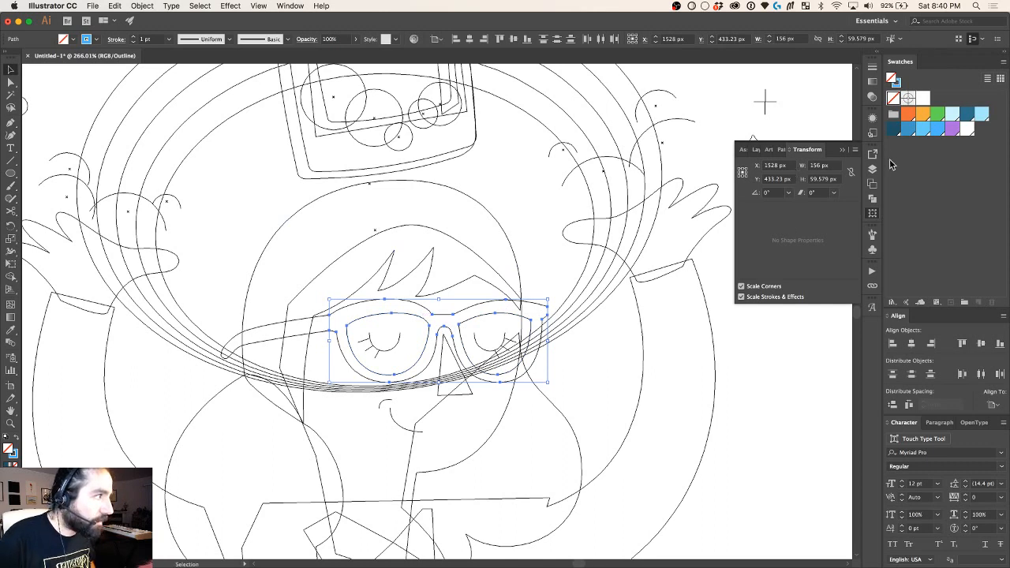
{"action": "left_click", "coordinate": [580, 336]}
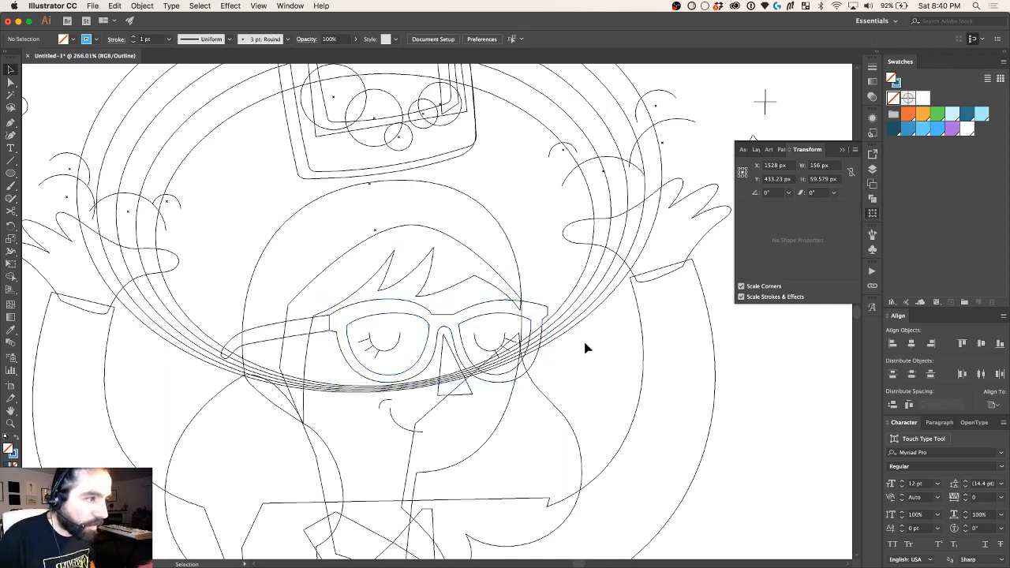
{"action": "left_click", "coordinate": [484, 319]}
{"action": "left_click", "coordinate": [426, 319], "text": "shift"}
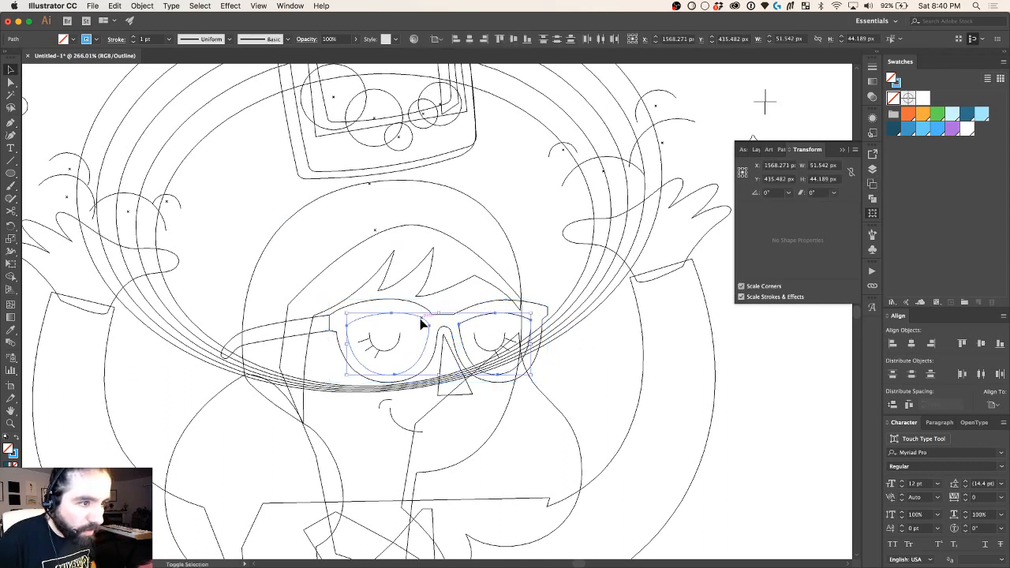
{"action": "left_click", "coordinate": [420, 323], "text": "shift"}
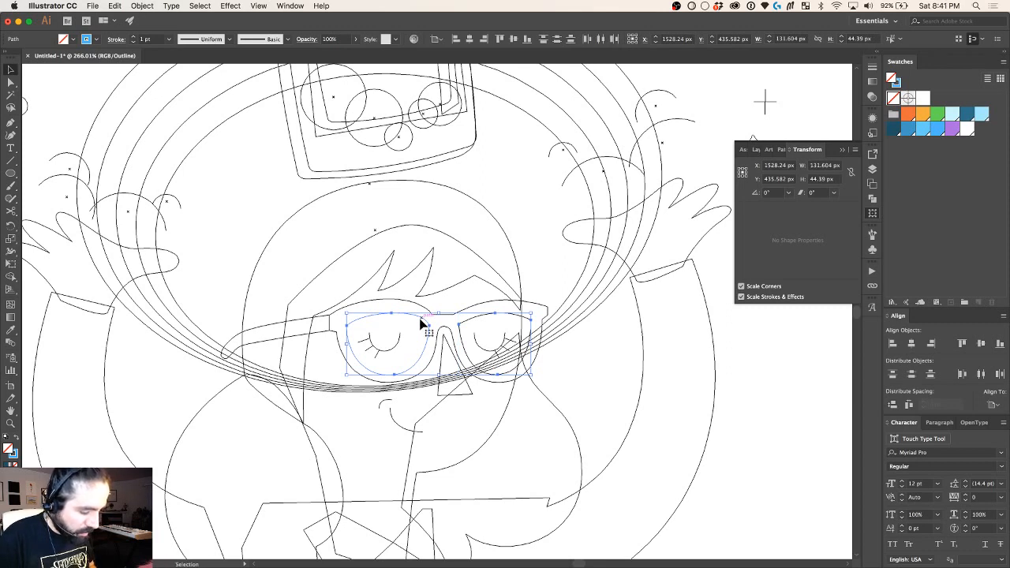
{"action": "key", "text": "super"}
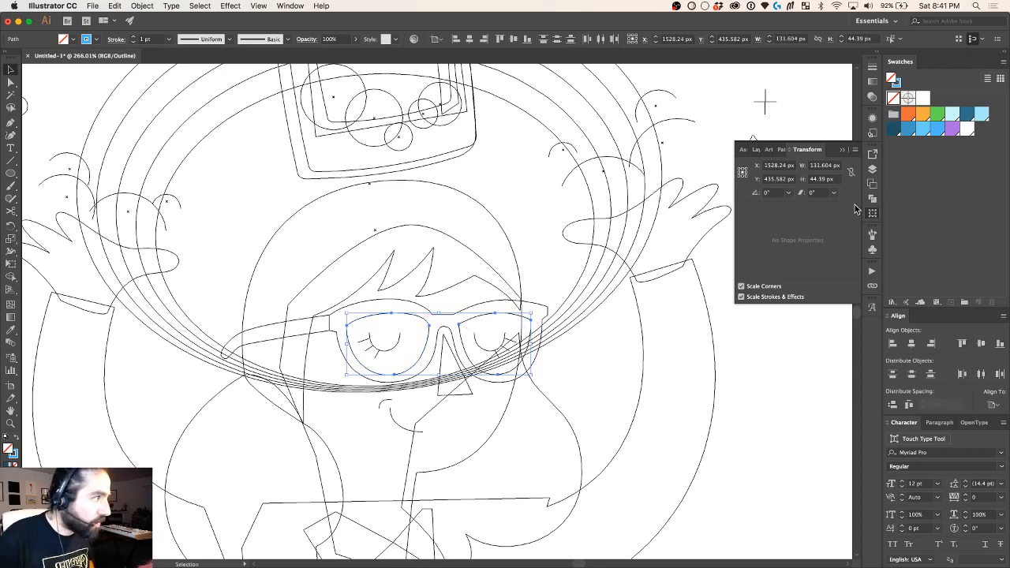
{"action": "left_click", "coordinate": [482, 302], "text": "shift"}
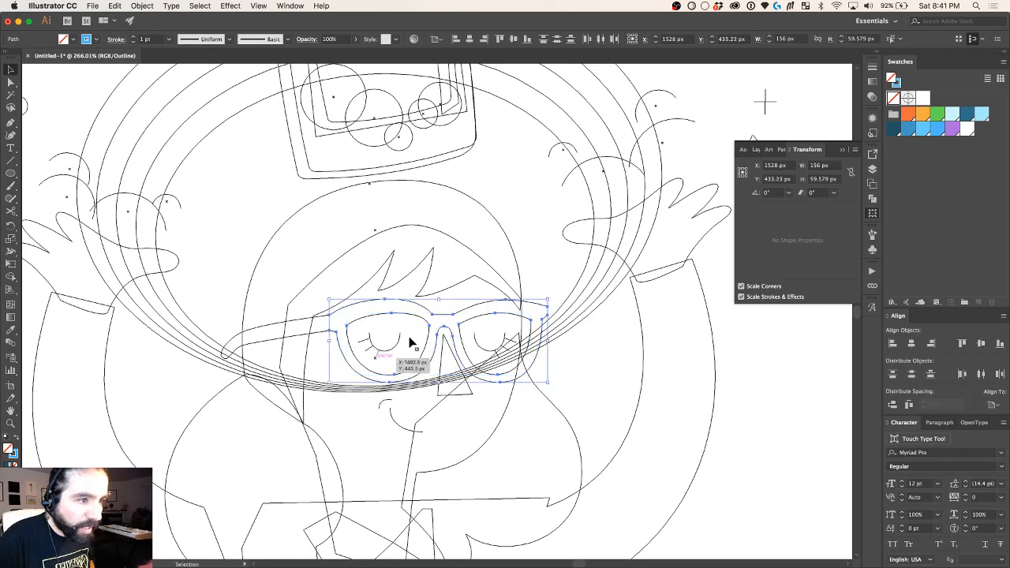
{"action": "left_click", "coordinate": [872, 198]}
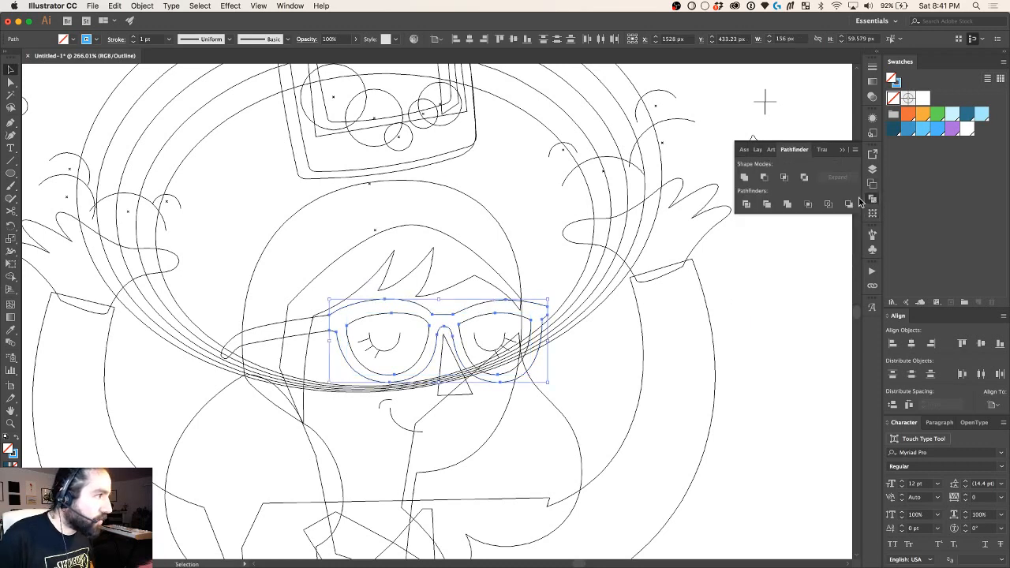
{"action": "left_click", "coordinate": [764, 178]}
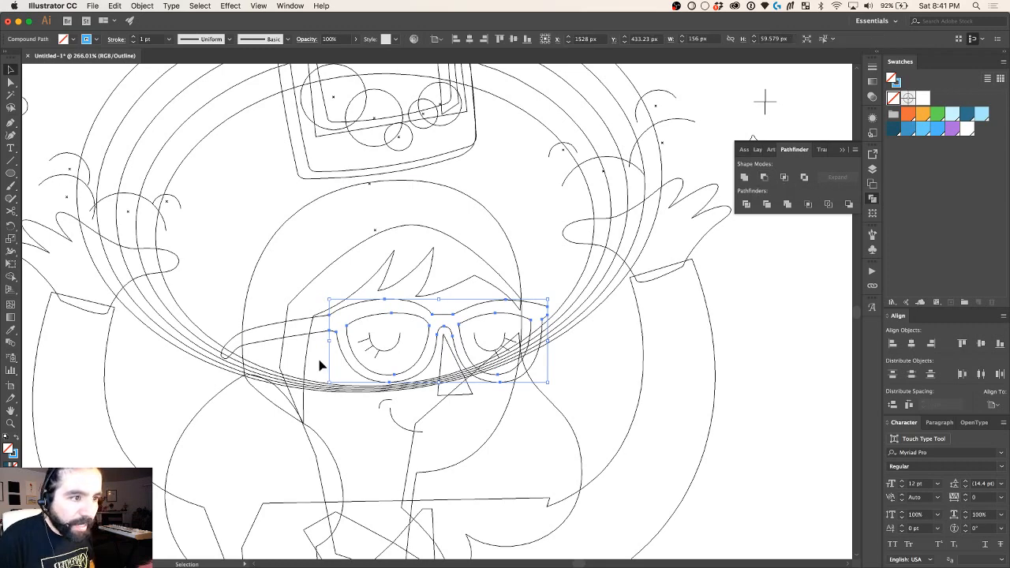
{"action": "left_click", "coordinate": [873, 202]}
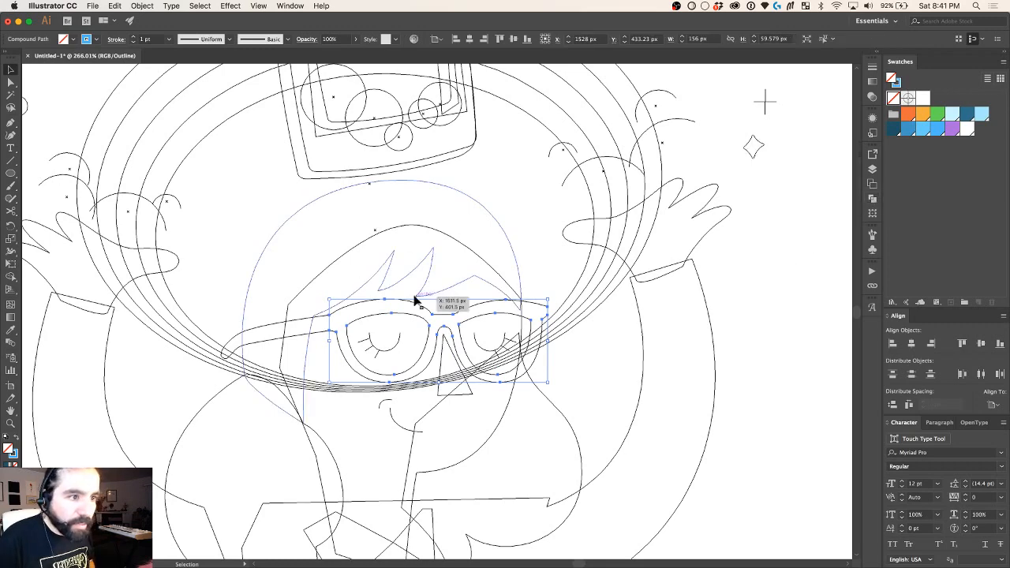
{"action": "scroll", "coordinate": [415, 299], "scroll_direction": "up", "scroll_amount": 3}
{"action": "scroll", "coordinate": [485, 441], "scroll_direction": "down", "scroll_amount": 1}
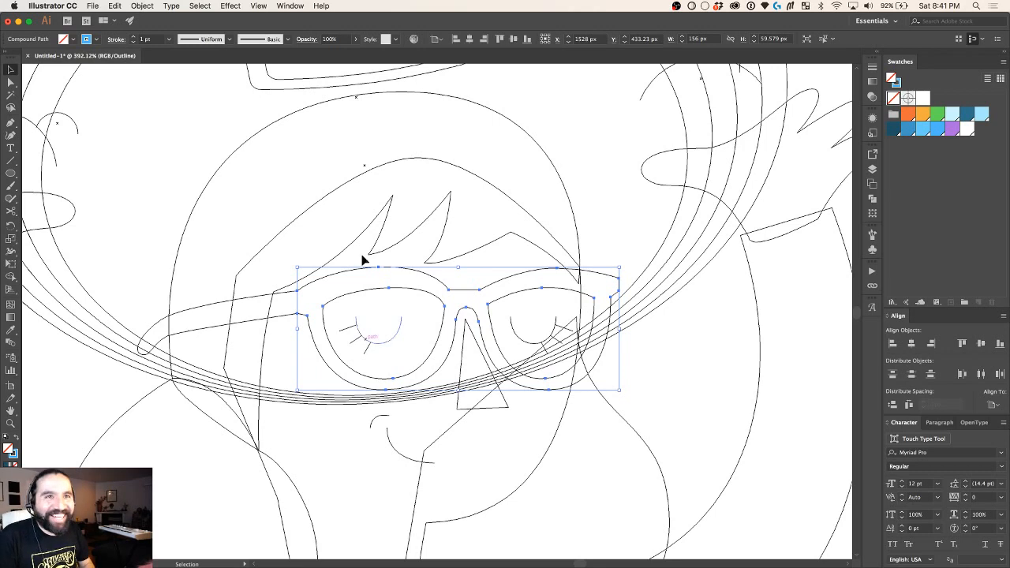
{"action": "key", "text": "a"}
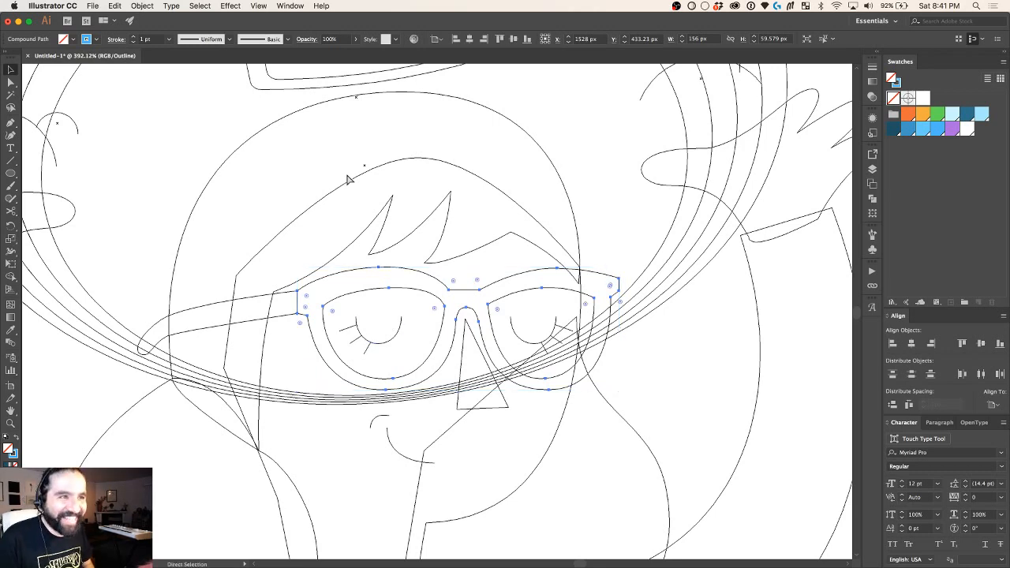
Step: Save the document as rainbow-illustration.ai in Adobe Illustrator format with the default Illustrator CC options
{"action": "key", "text": "super+s"}
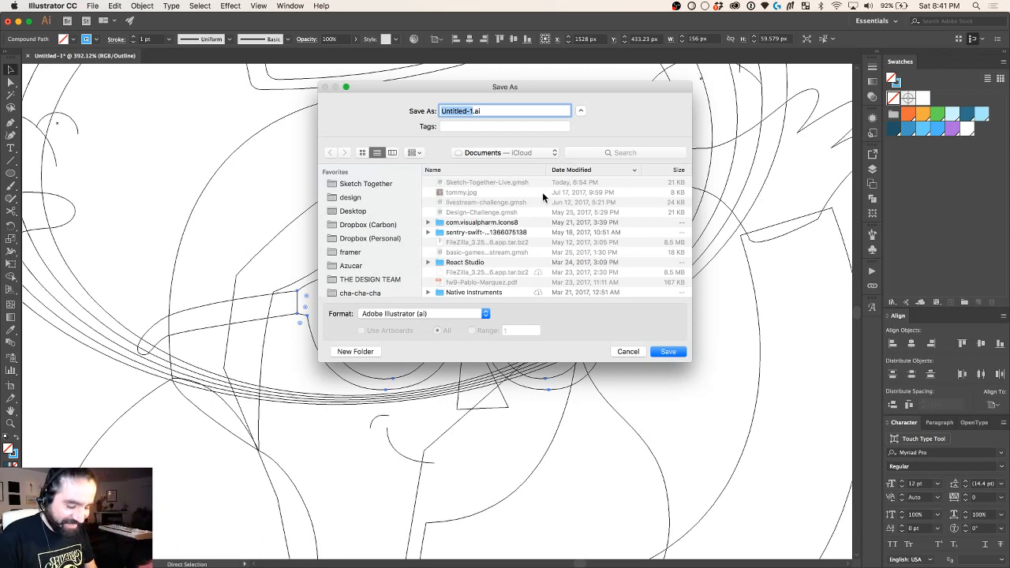
{"action": "type", "text": "ILLU"}
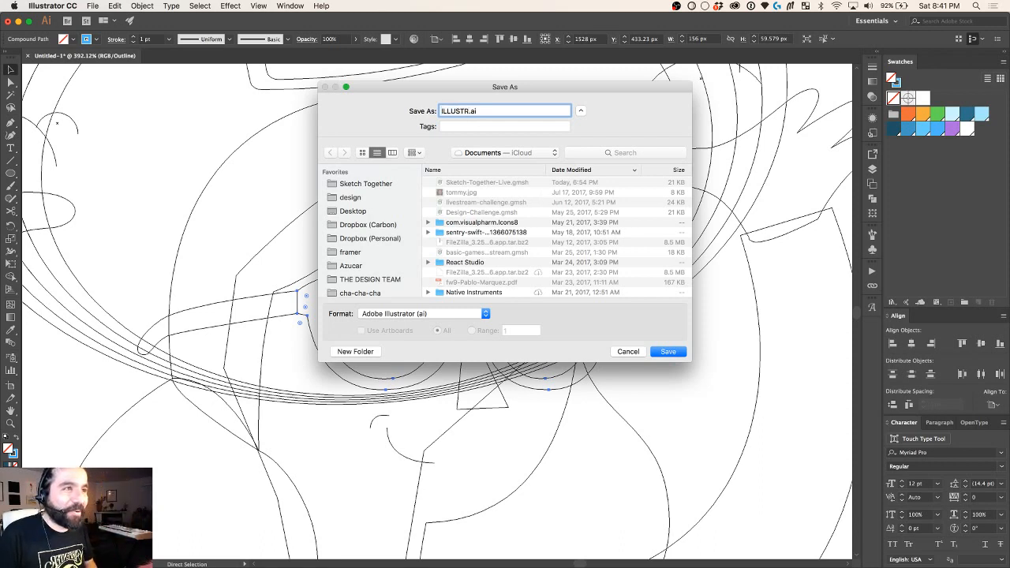
{"action": "type", "text": "STR"}
{"action": "key", "text": "super+shift+Left"}
{"action": "key", "text": "BackSpace"}
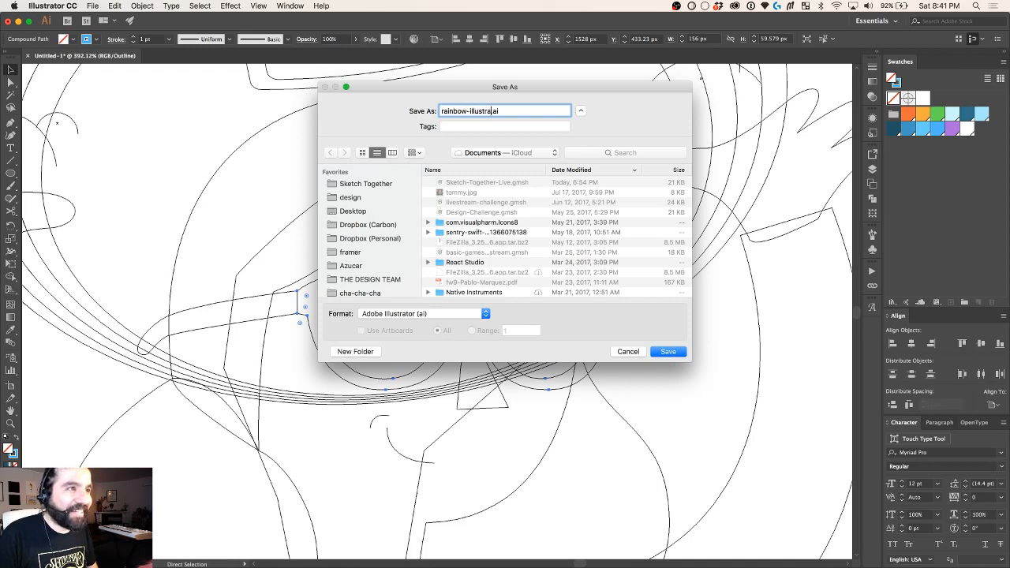
{"action": "left_click", "coordinate": [669, 356]}
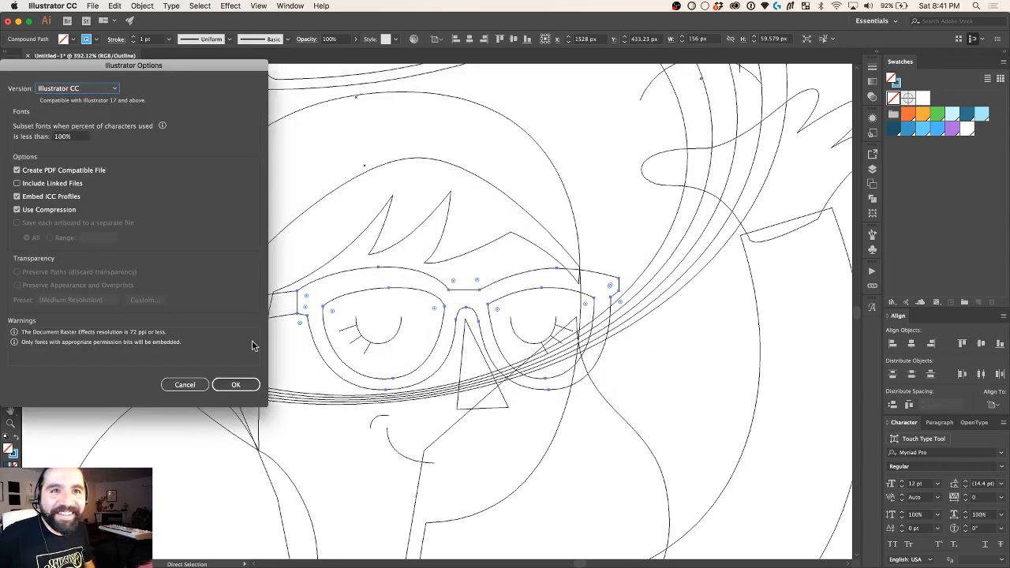
{"action": "left_click", "coordinate": [236, 384]}
Step: Return to the coloured preview and fill the glasses frame and its temple arm with the palest blue swatch
{"action": "key", "text": "v"}
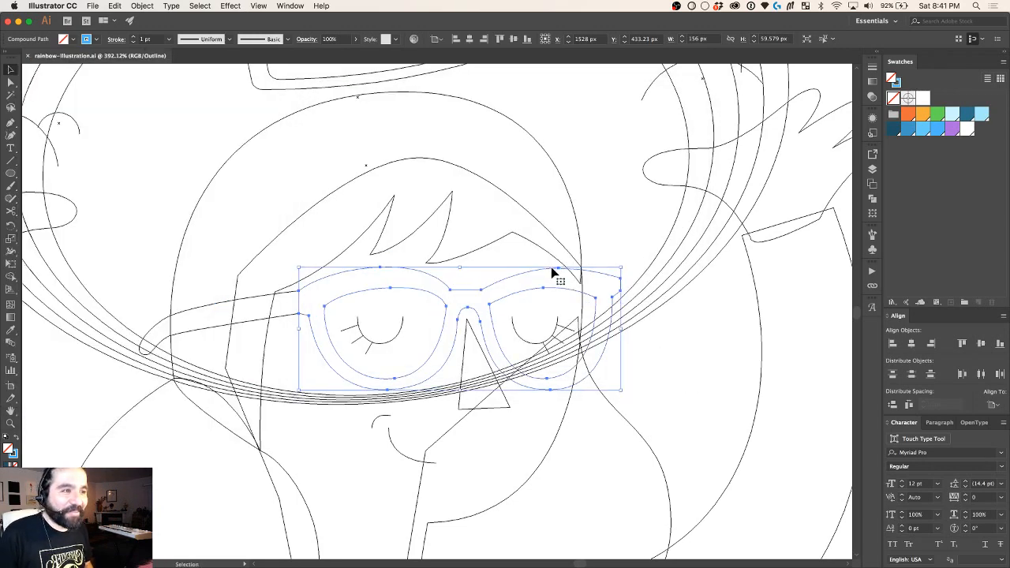
{"action": "scroll", "coordinate": [551, 269], "scroll_direction": "left", "scroll_amount": 5}
{"action": "scroll", "coordinate": [551, 269], "scroll_direction": "down", "scroll_amount": 1}
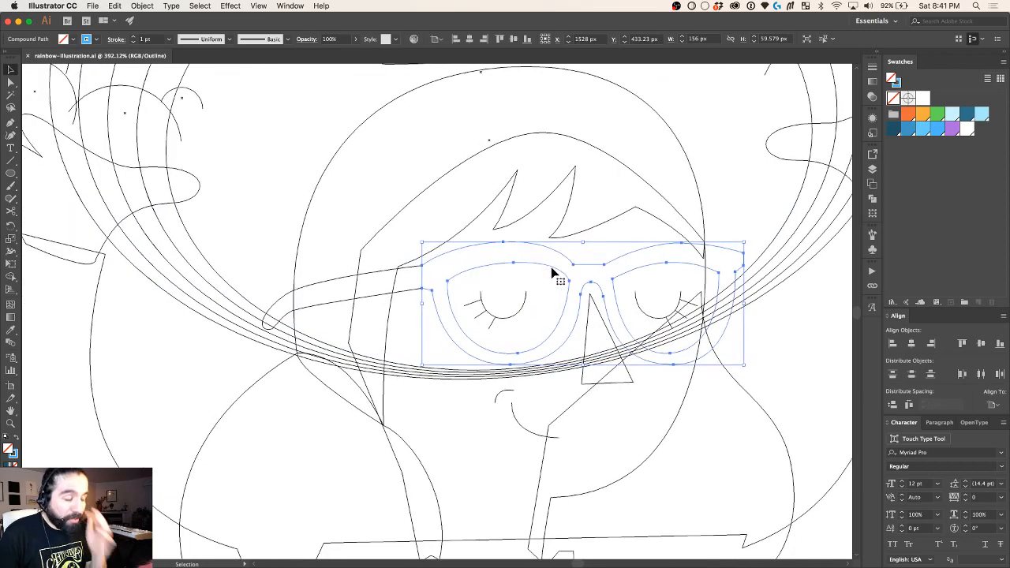
{"action": "key", "text": "super+y"}
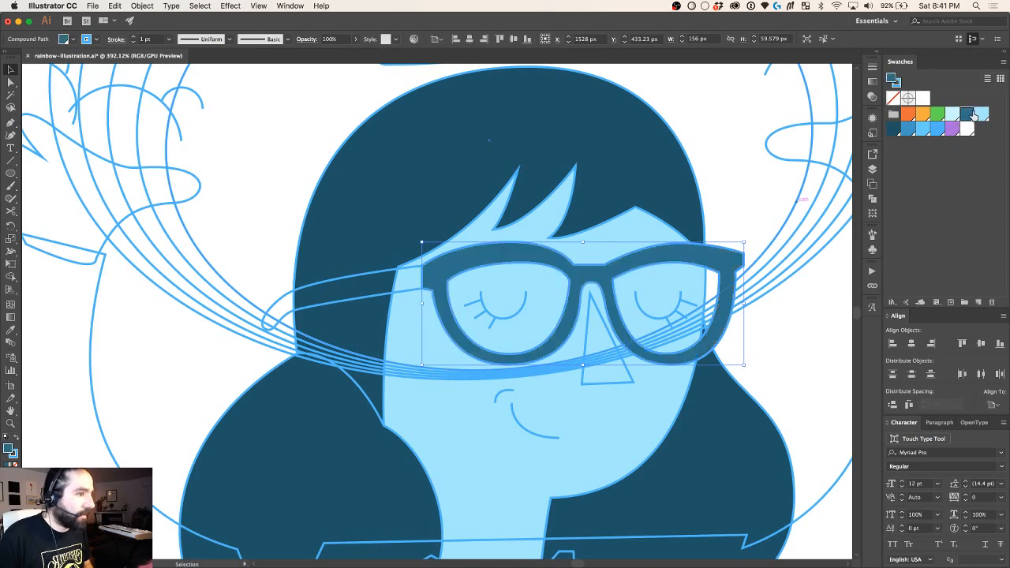
{"action": "left_click", "coordinate": [970, 115]}
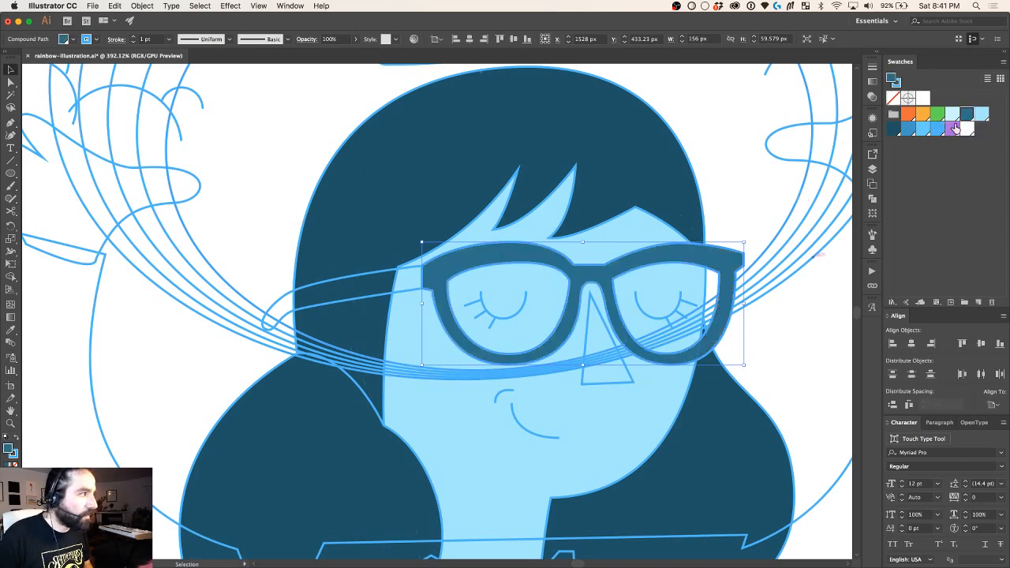
{"action": "left_click", "coordinate": [952, 114]}
{"action": "scroll", "coordinate": [671, 282], "scroll_direction": "right", "scroll_amount": 2}
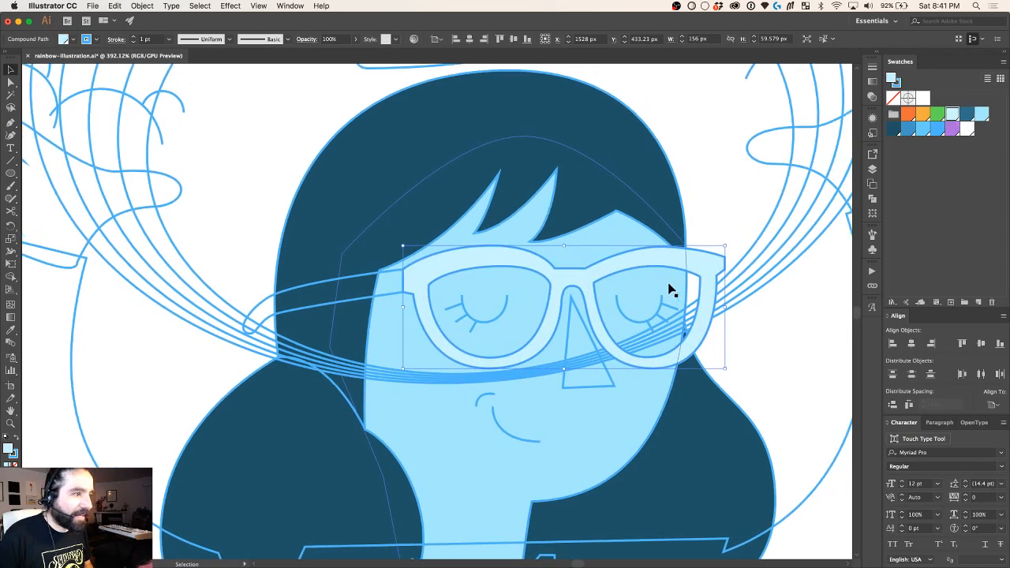
{"action": "left_click", "coordinate": [368, 273], "text": "shift"}
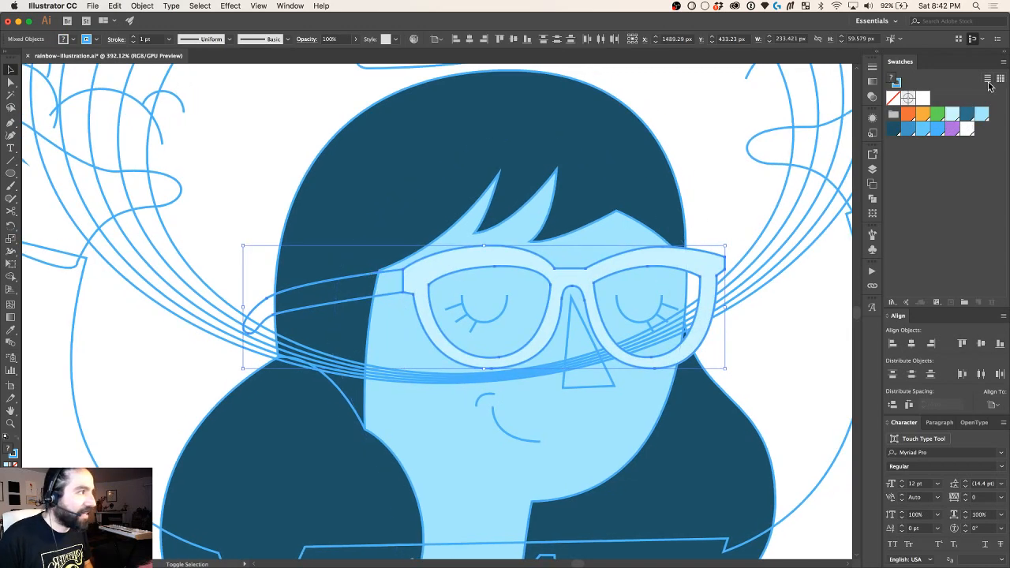
{"action": "left_click", "coordinate": [954, 112]}
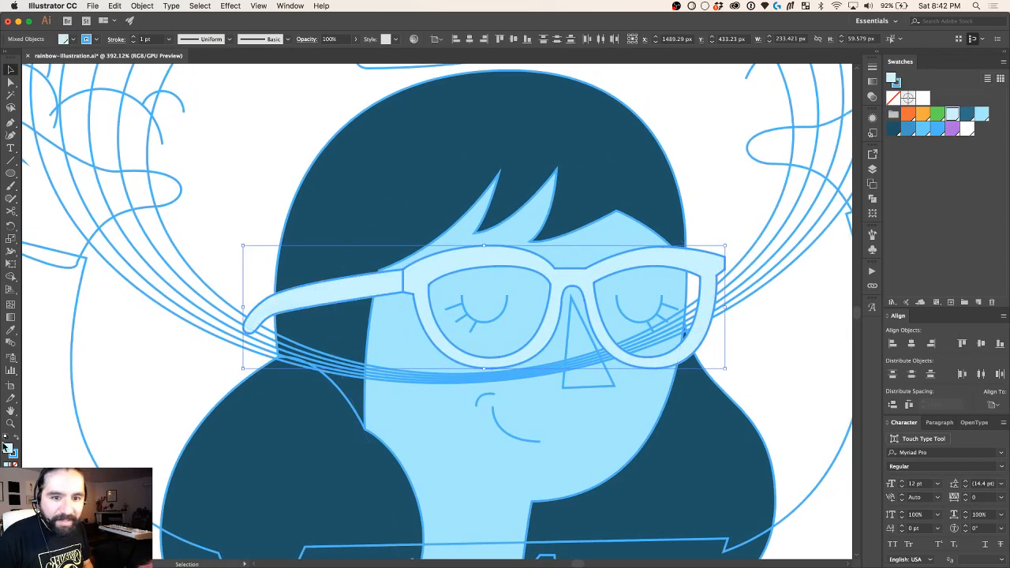
Step: Remove the stroke from the glasses frame and temple arm, make the fill active again and deselect them
{"action": "left_click", "coordinate": [15, 456]}
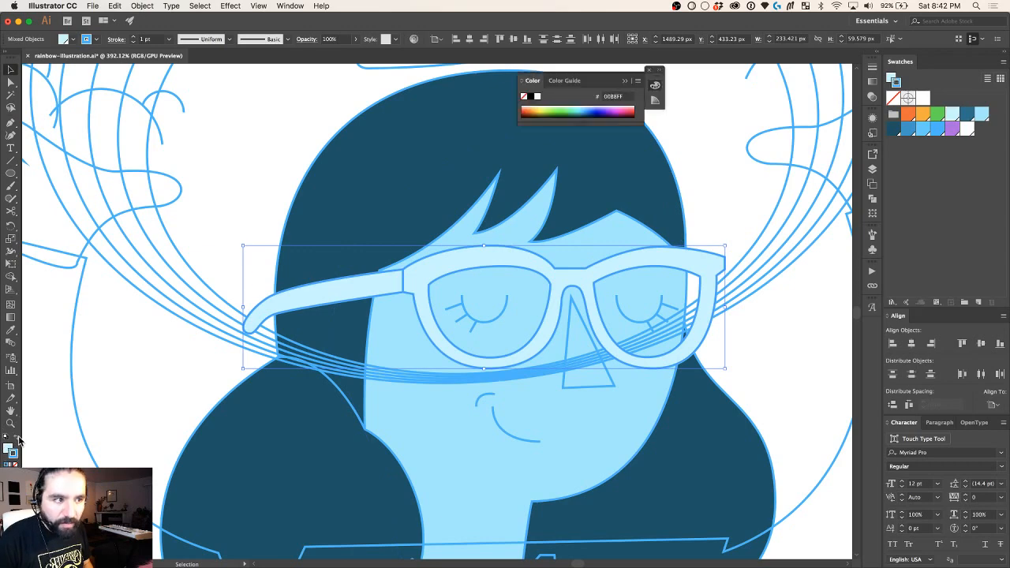
{"action": "left_click", "coordinate": [15, 465]}
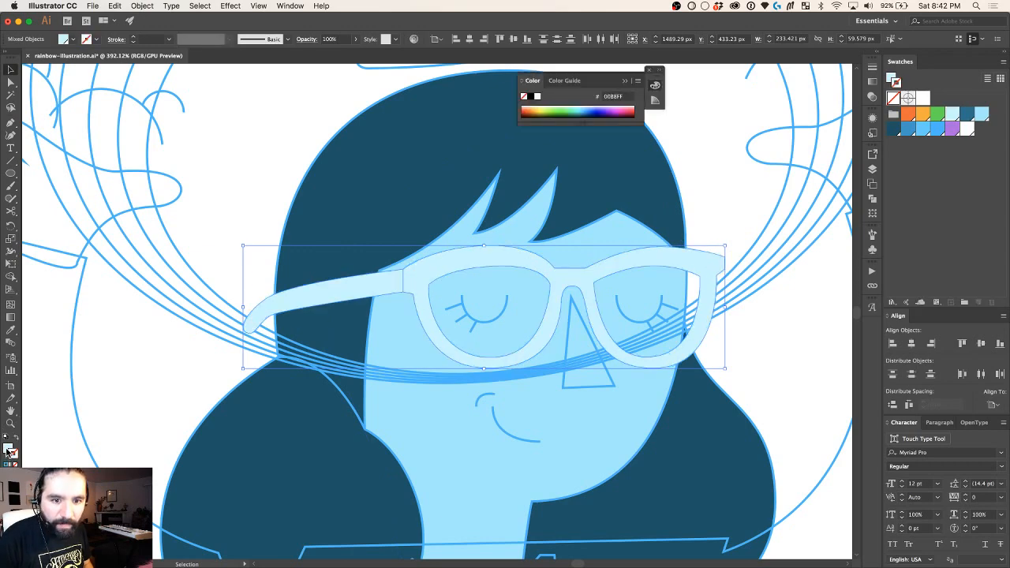
{"action": "left_click", "coordinate": [8, 448]}
{"action": "scroll", "coordinate": [572, 285], "scroll_direction": "down", "scroll_amount": 5}
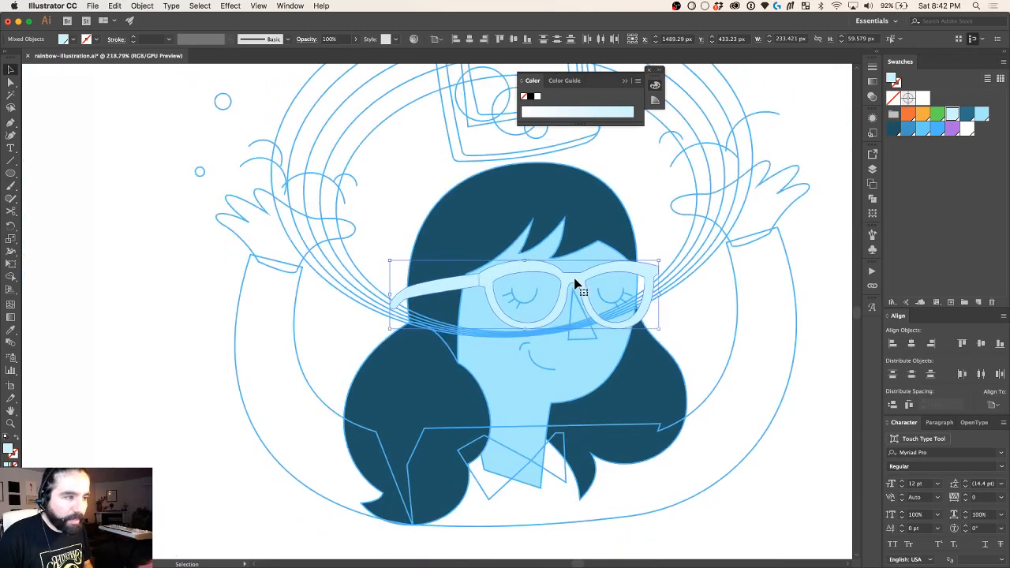
{"action": "left_click", "coordinate": [707, 301]}
{"action": "scroll", "coordinate": [707, 300], "scroll_direction": "right", "scroll_amount": 3}
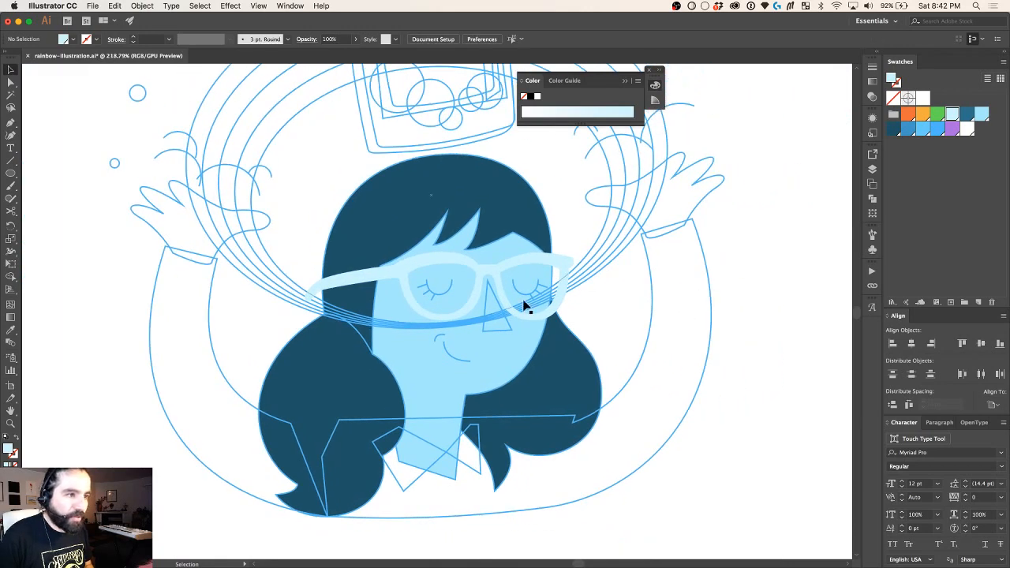
Step: Give both closed-eye groups a 2 pt stroke with round caps and round corner joins
{"action": "scroll", "coordinate": [466, 300], "scroll_direction": "up", "scroll_amount": 5}
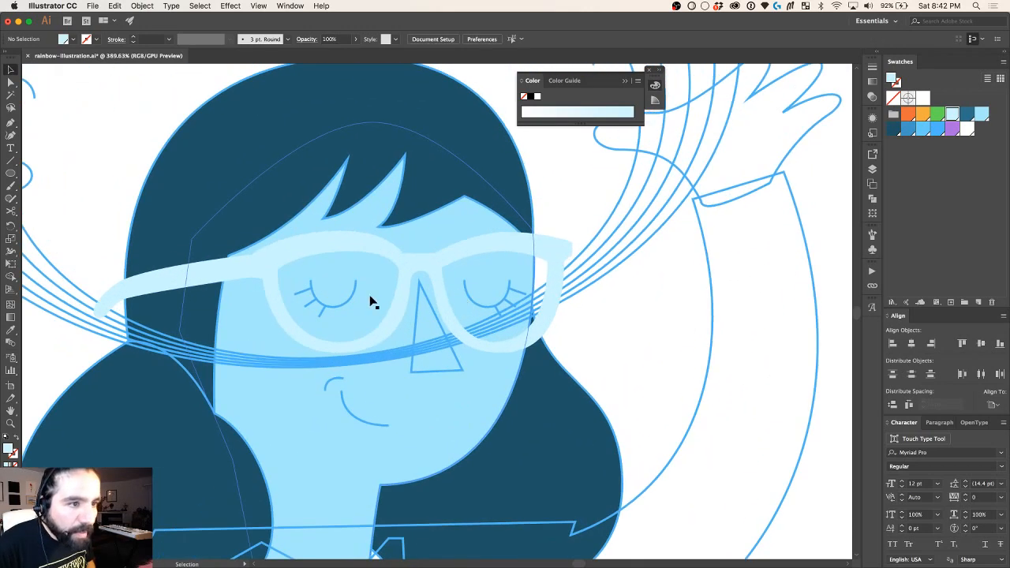
{"action": "left_click", "coordinate": [327, 314]}
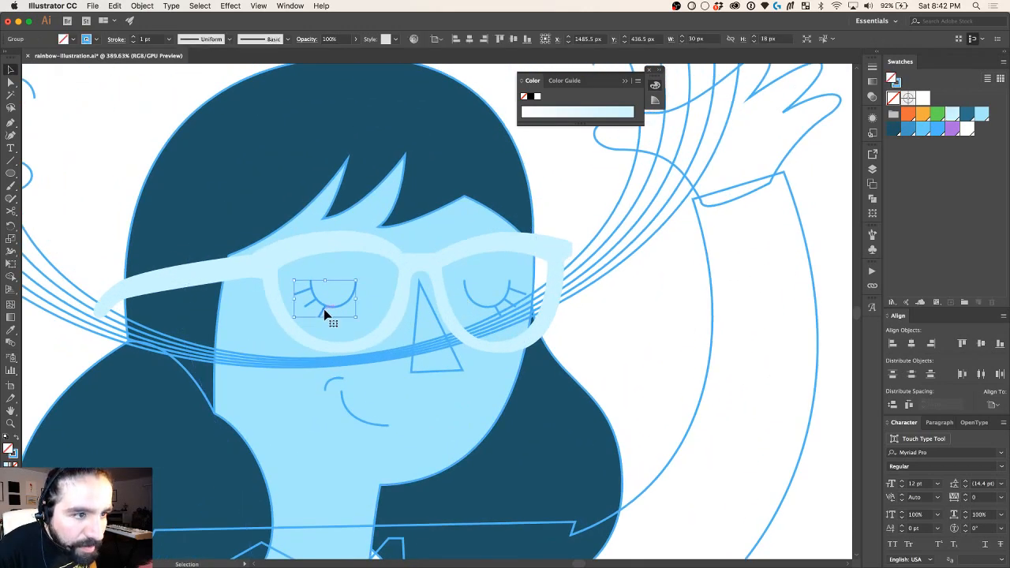
{"action": "left_click", "coordinate": [488, 304], "text": "shift"}
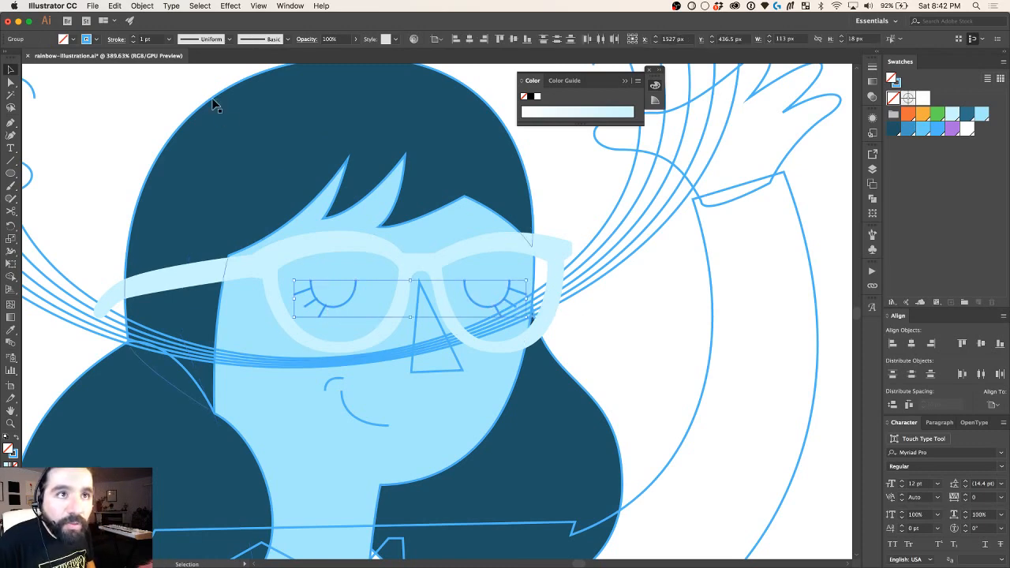
{"action": "left_click", "coordinate": [134, 36]}
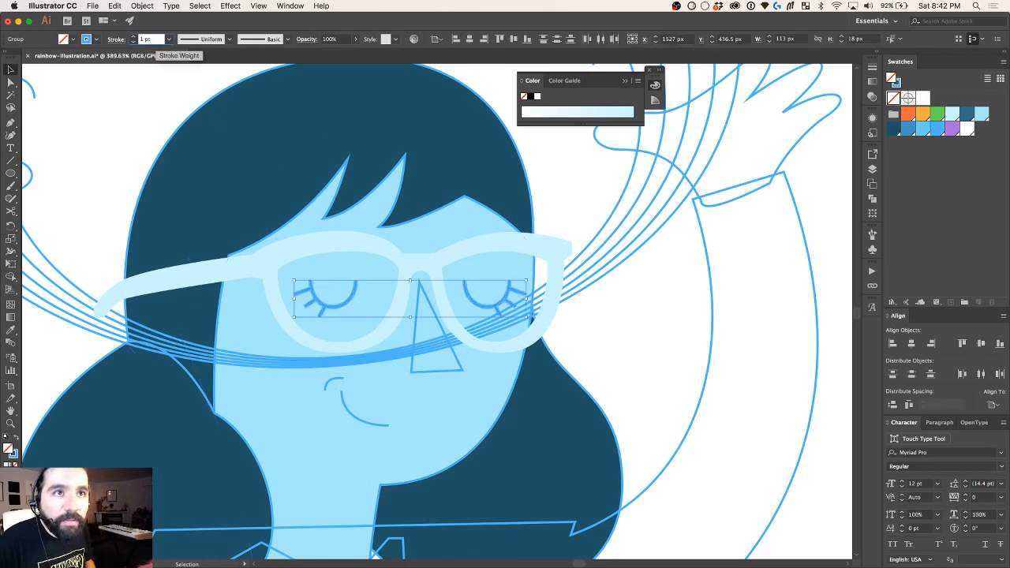
{"action": "left_click", "coordinate": [119, 41]}
{"action": "left_click", "coordinate": [56, 65]}
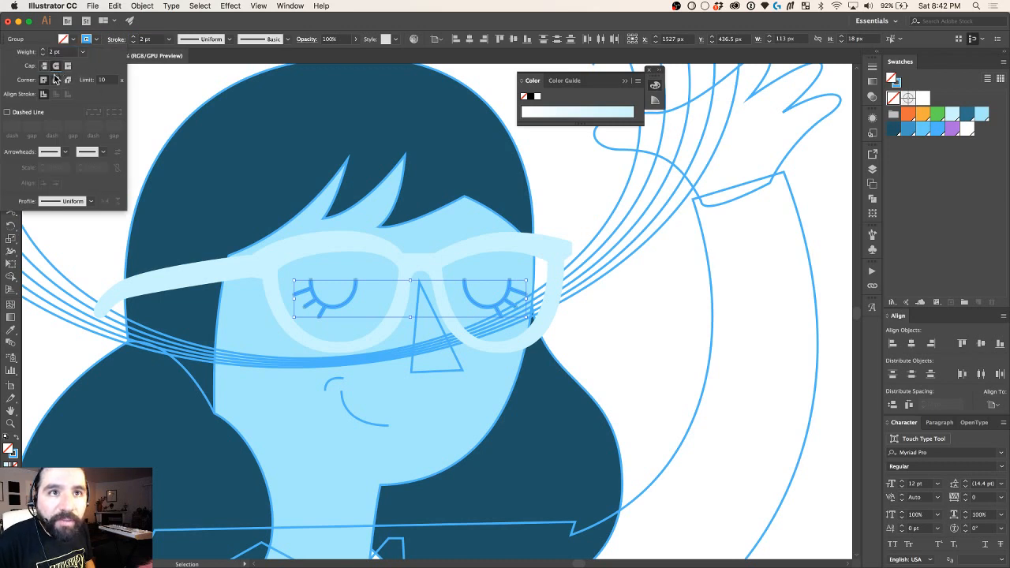
{"action": "left_click", "coordinate": [56, 81]}
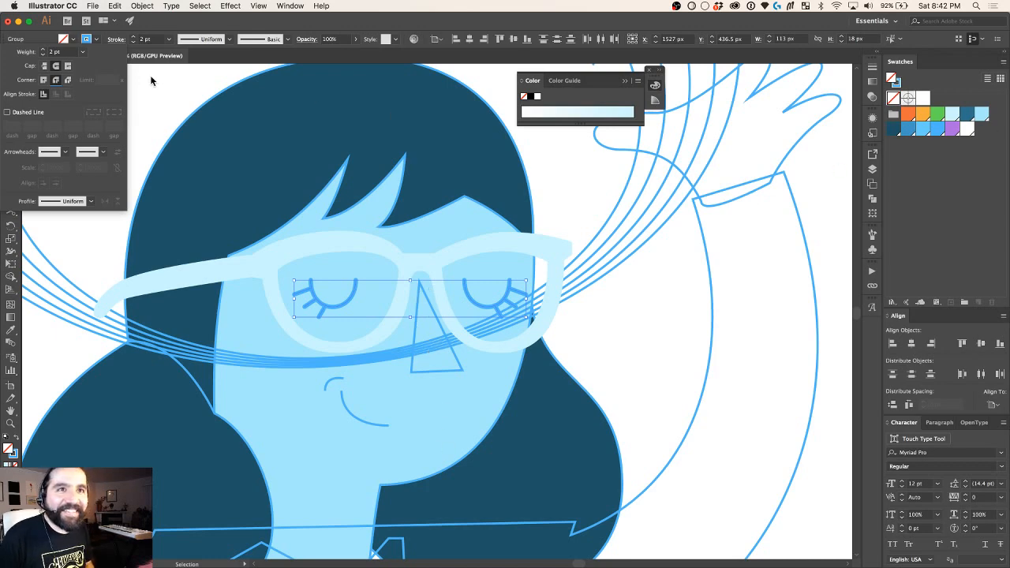
Step: Widen the front hair shape slightly toward its right edge, to about 202 px wide
{"action": "left_click", "coordinate": [183, 24]}
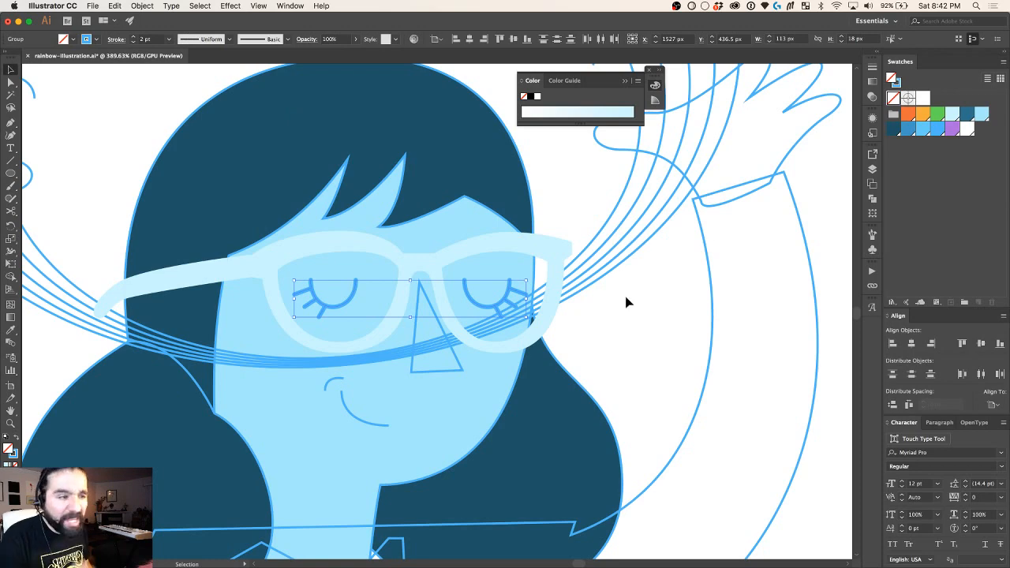
{"action": "scroll", "coordinate": [552, 387], "scroll_direction": "down", "scroll_amount": 2}
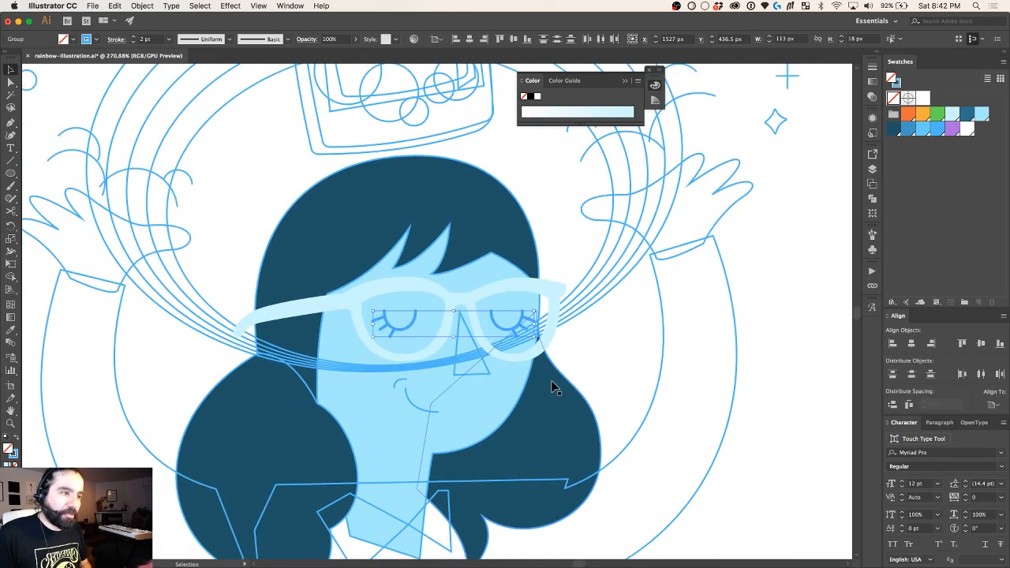
{"action": "scroll", "coordinate": [544, 387], "scroll_direction": "left", "scroll_amount": 1}
{"action": "scroll", "coordinate": [554, 400], "scroll_direction": "down", "scroll_amount": 3}
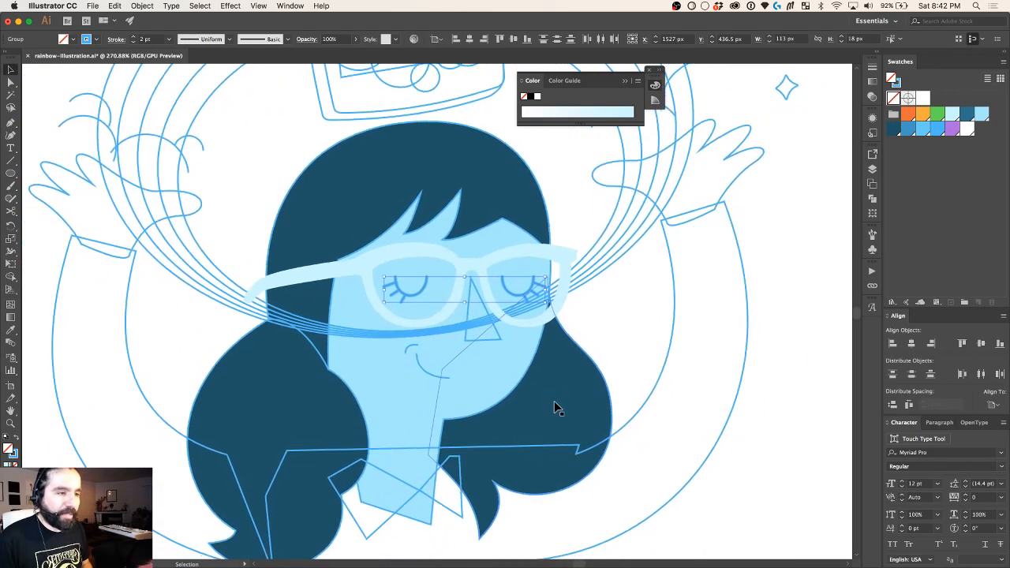
{"action": "scroll", "coordinate": [554, 405], "scroll_direction": "down", "scroll_amount": 1}
{"action": "scroll", "coordinate": [554, 400], "scroll_direction": "left", "scroll_amount": 1}
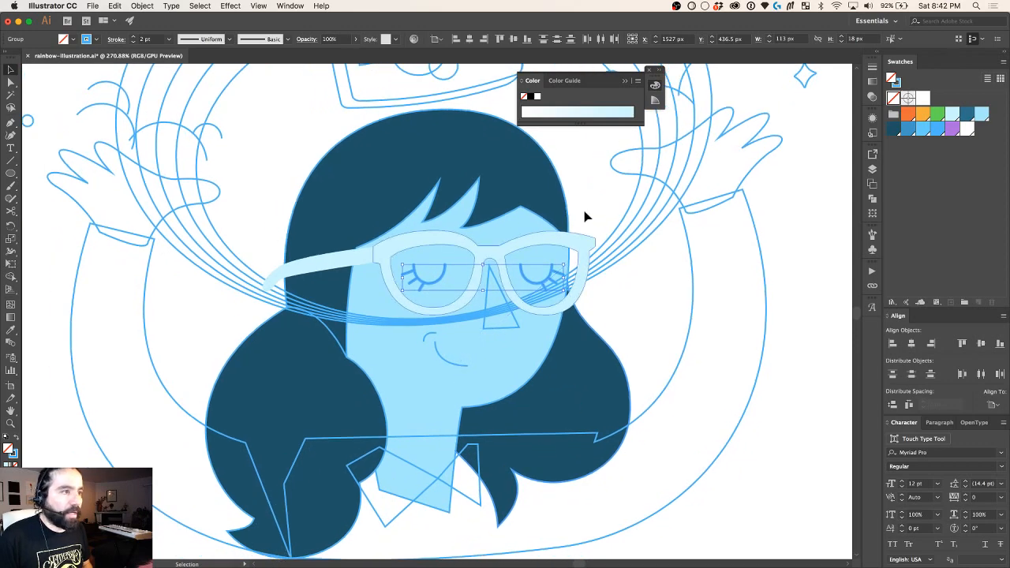
{"action": "left_click", "coordinate": [551, 179]}
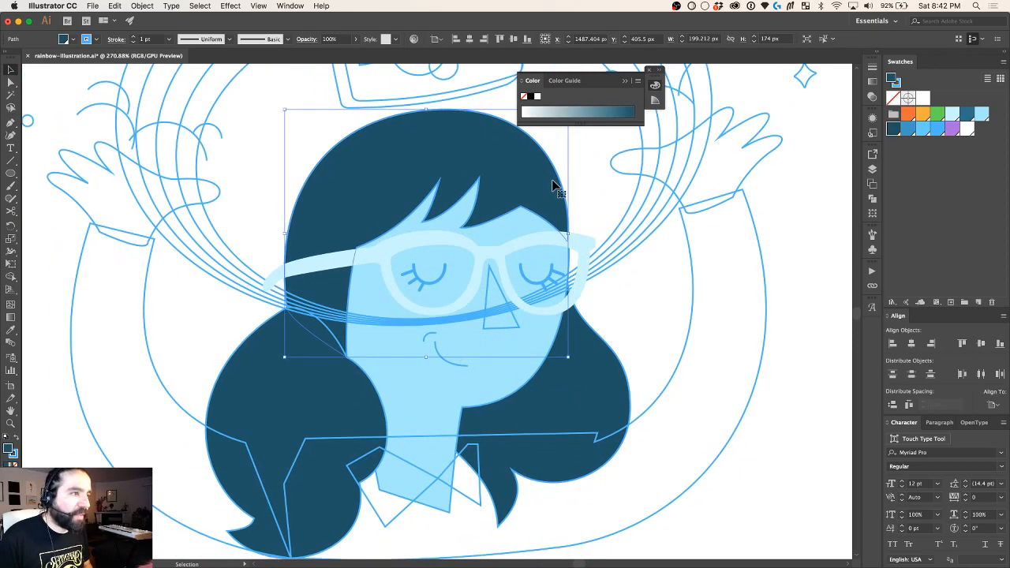
{"action": "scroll", "coordinate": [551, 179], "scroll_direction": "down", "scroll_amount": 1}
{"action": "scroll", "coordinate": [552, 179], "scroll_direction": "right", "scroll_amount": 1}
{"action": "scroll", "coordinate": [552, 186], "scroll_direction": "up", "scroll_amount": 3}
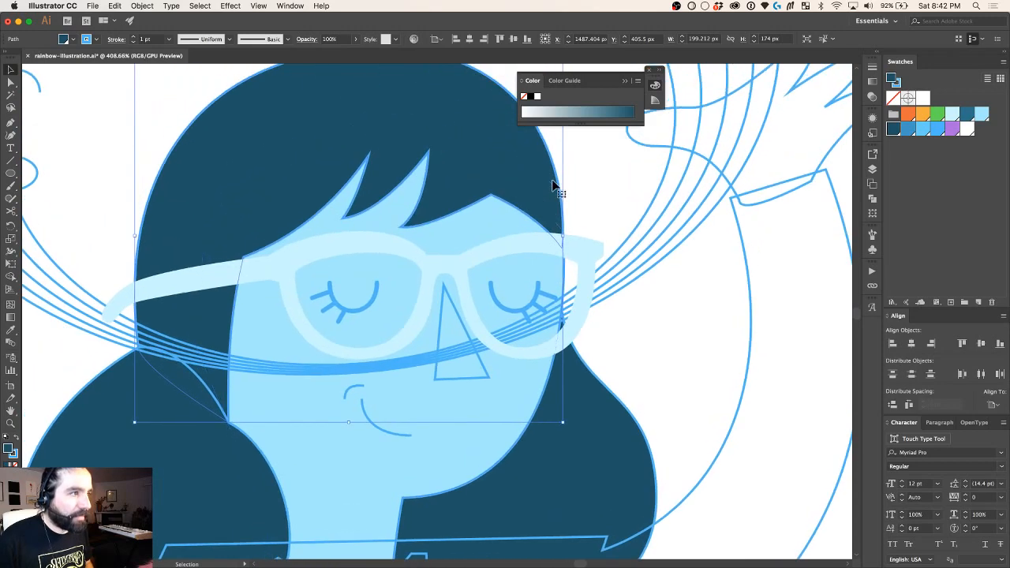
{"action": "left_click_drag", "start_coordinate": [566, 235], "coordinate": [569, 238]}
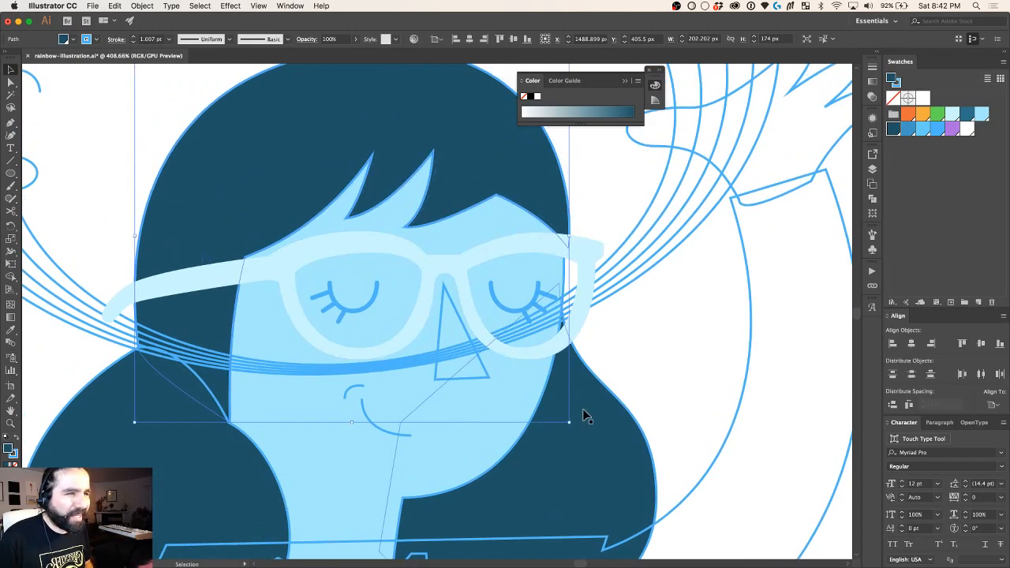
Step: Move the top anchor point of the back hair, beside the right eye, to X 1587.5 px, Y 408.5 px
{"action": "scroll", "coordinate": [585, 416], "scroll_direction": "up", "scroll_amount": 1}
{"action": "key", "text": "a"}
{"action": "left_click", "coordinate": [560, 305]}
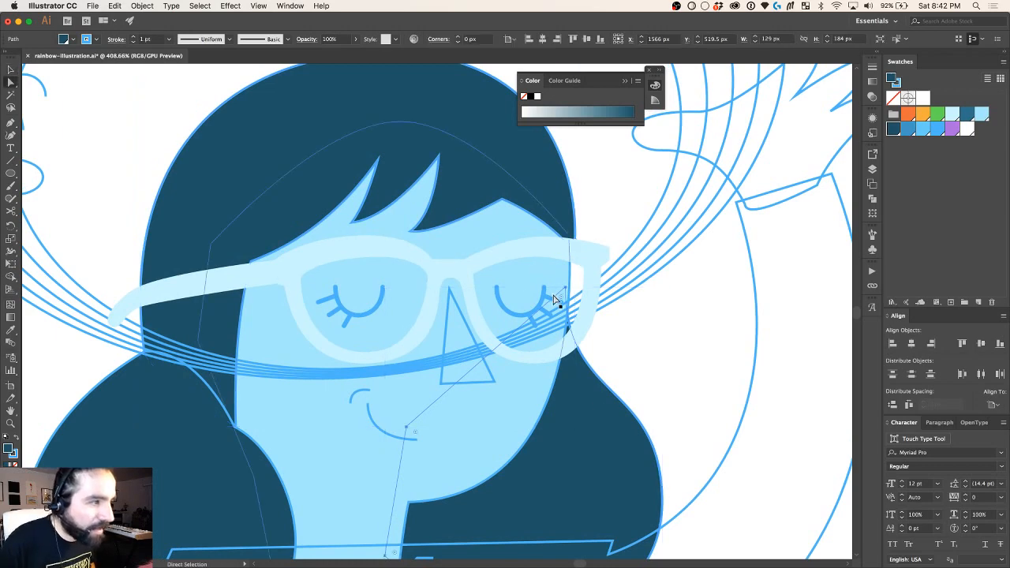
{"action": "left_click", "coordinate": [564, 293]}
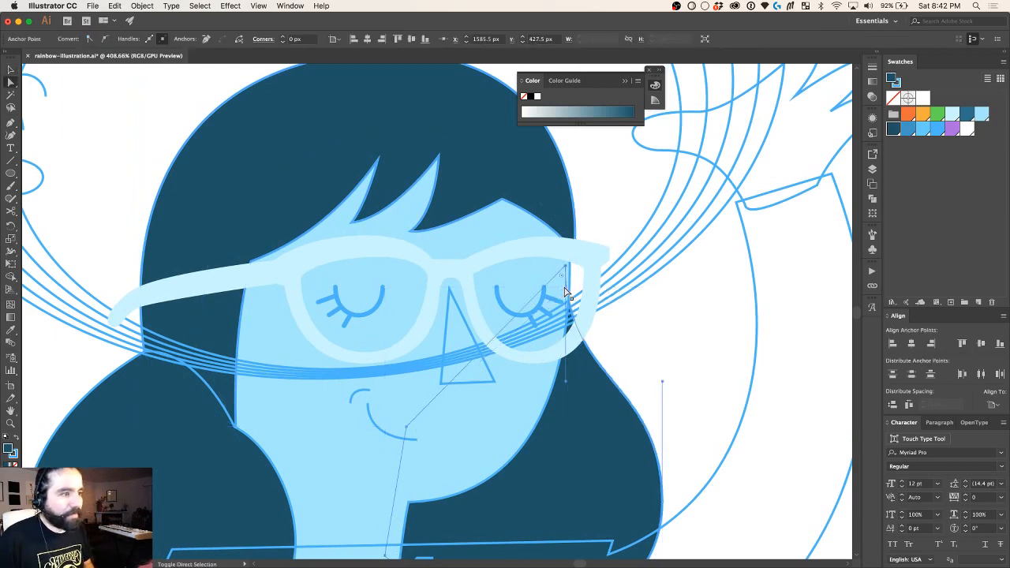
{"action": "key", "text": "shift+Up"}
{"action": "key", "text": "shift+Up"}
{"action": "key", "text": "Right"}
{"action": "key", "text": "Right"}
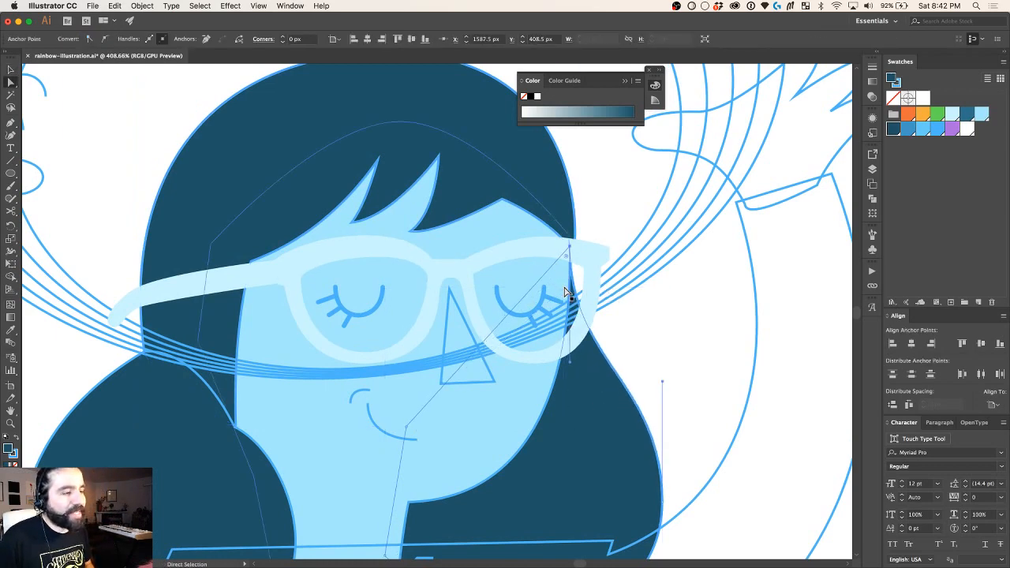
Step: Reshape the front hair's right edge by adjusting the curve at its lower-right anchor point near the glasses
{"action": "scroll", "coordinate": [565, 292], "scroll_direction": "down", "scroll_amount": 5}
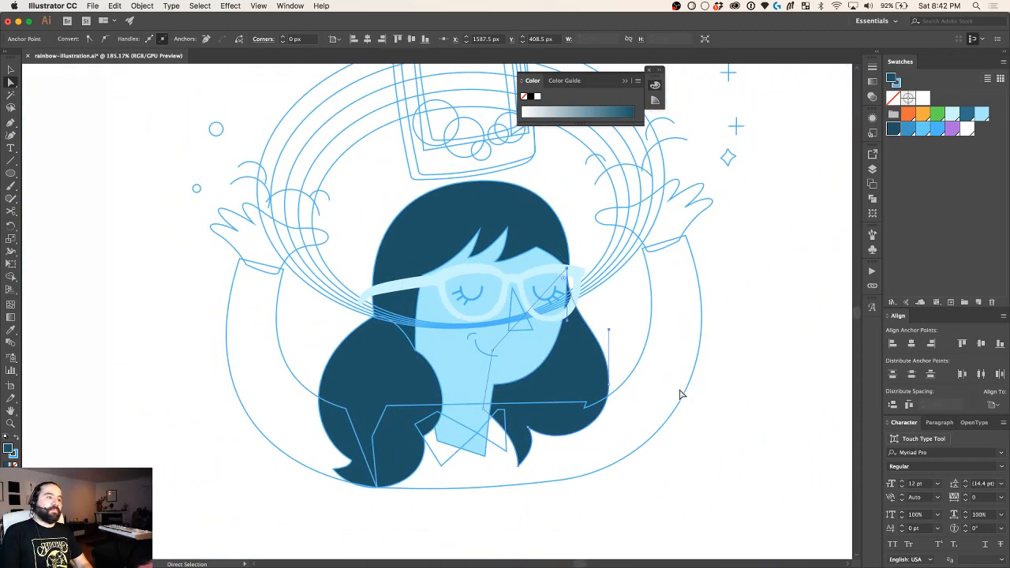
{"action": "scroll", "coordinate": [673, 399], "scroll_direction": "up", "scroll_amount": 2}
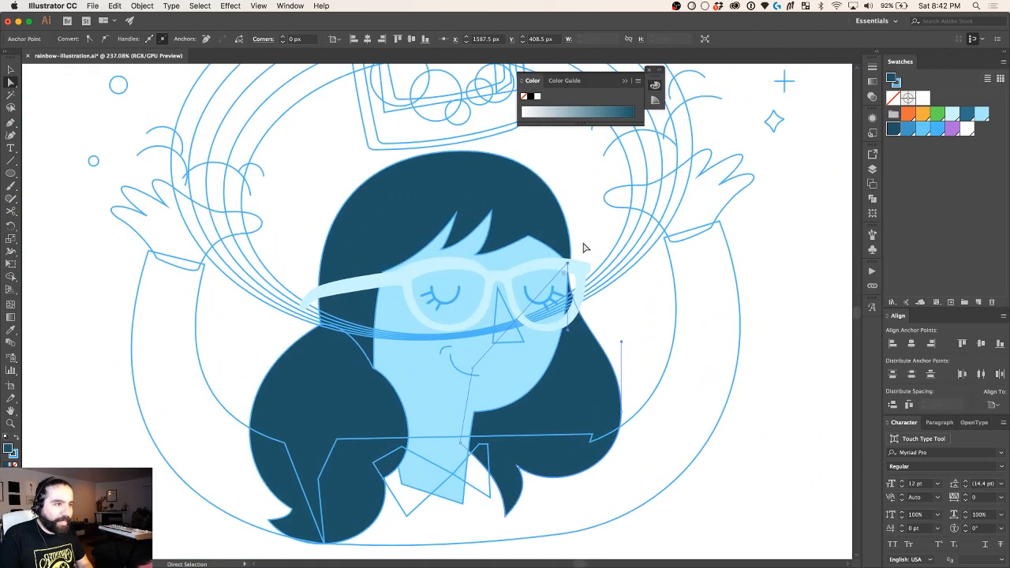
{"action": "left_click_drag", "start_coordinate": [566, 260], "coordinate": [581, 218]}
{"action": "scroll", "coordinate": [623, 244], "scroll_direction": "down", "scroll_amount": 2}
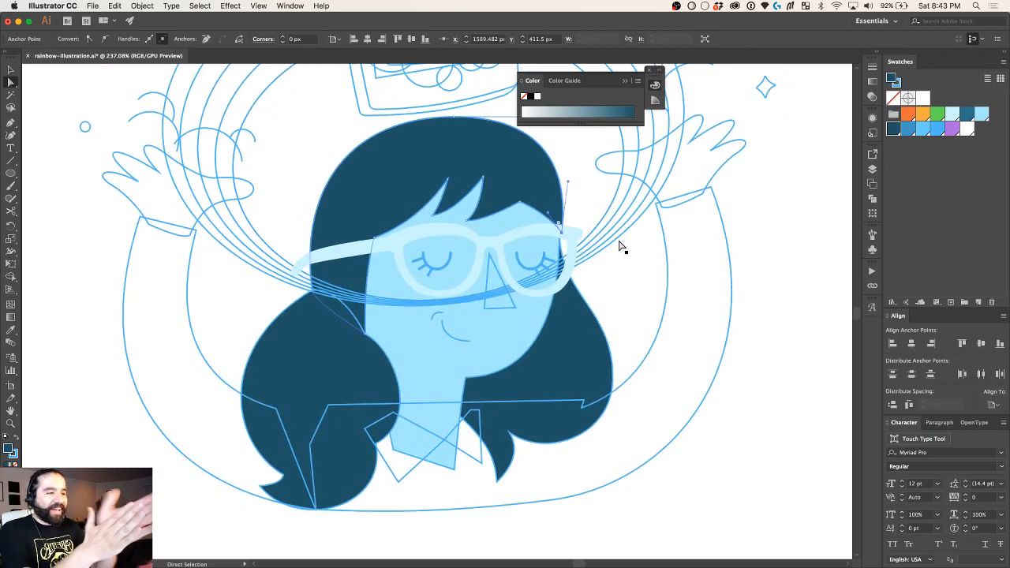
Step: Fill the triangular nose with white and remove its stroke
{"action": "key", "text": "v"}
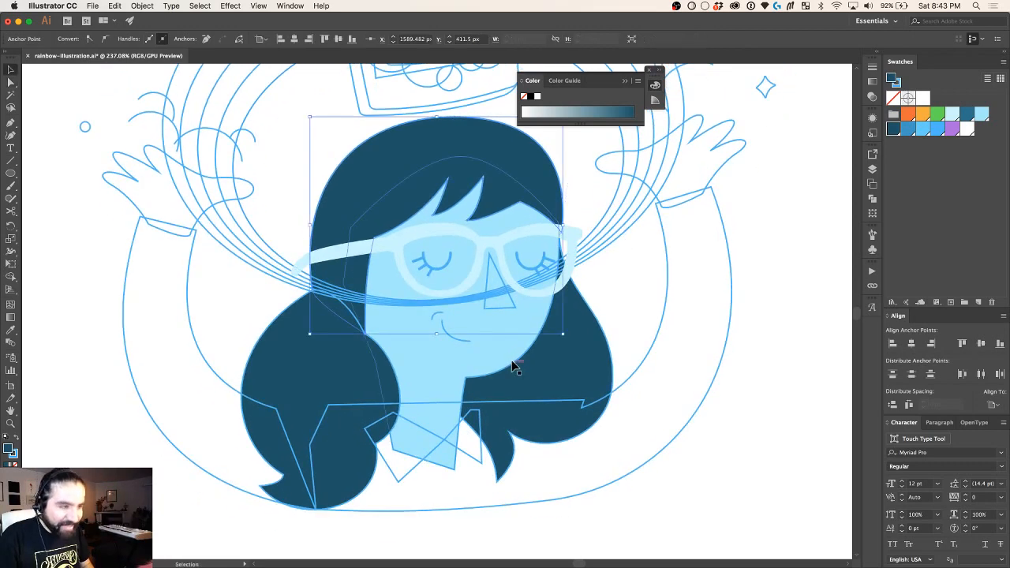
{"action": "left_click", "coordinate": [497, 271]}
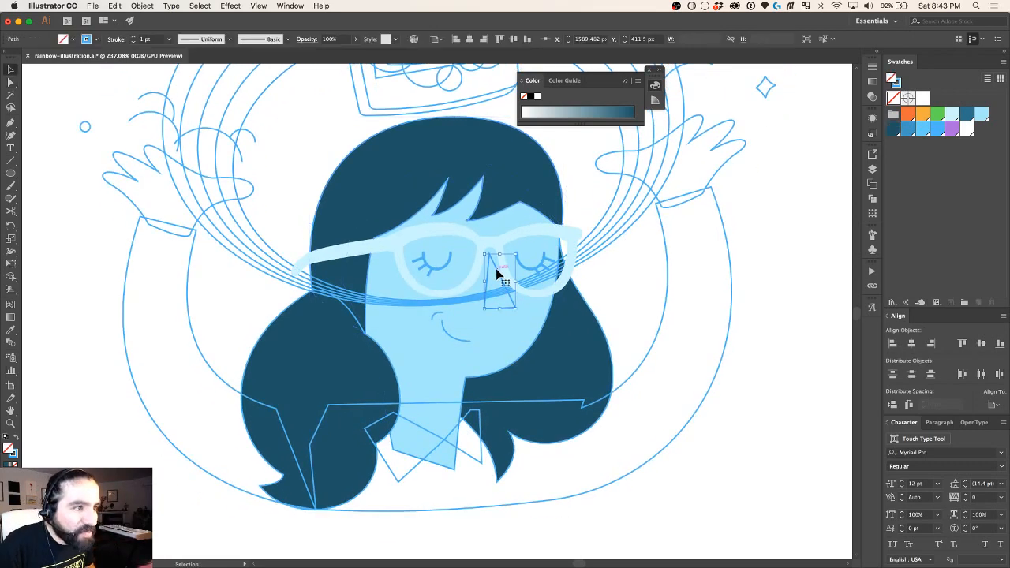
{"action": "left_click", "coordinate": [965, 130]}
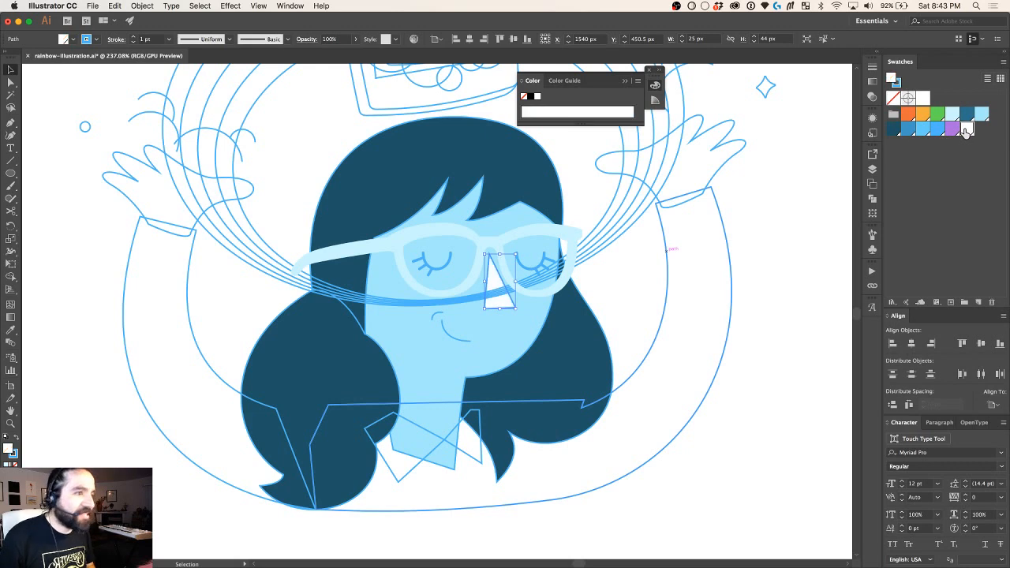
{"action": "left_click", "coordinate": [14, 452]}
{"action": "left_click", "coordinate": [15, 438]}
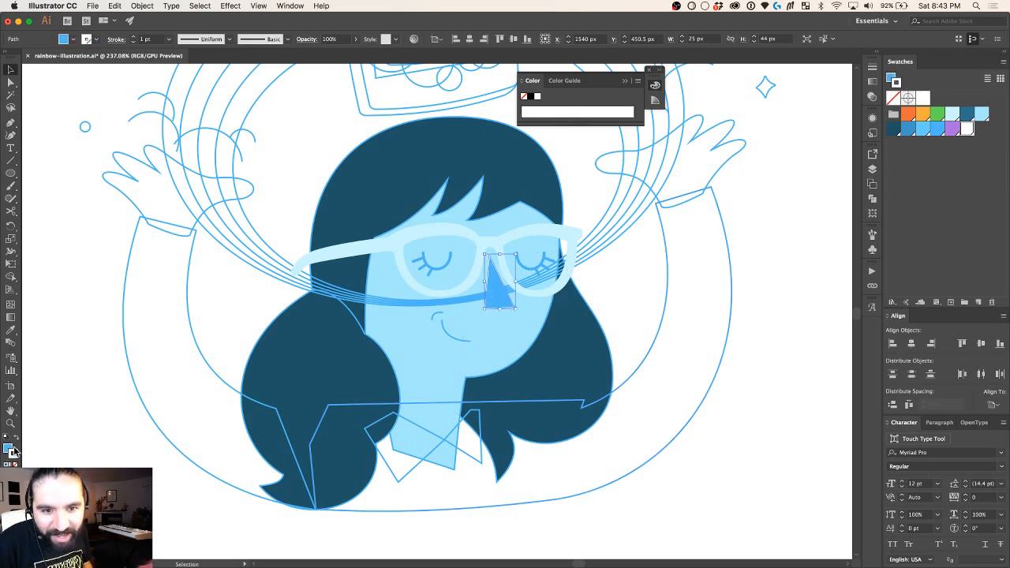
{"action": "left_click", "coordinate": [15, 439]}
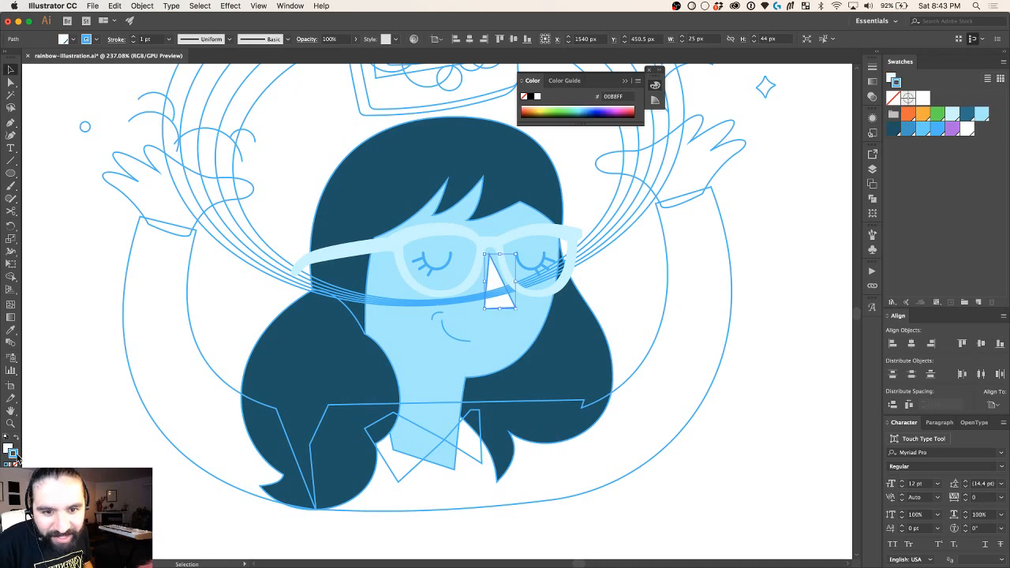
{"action": "left_click", "coordinate": [15, 463]}
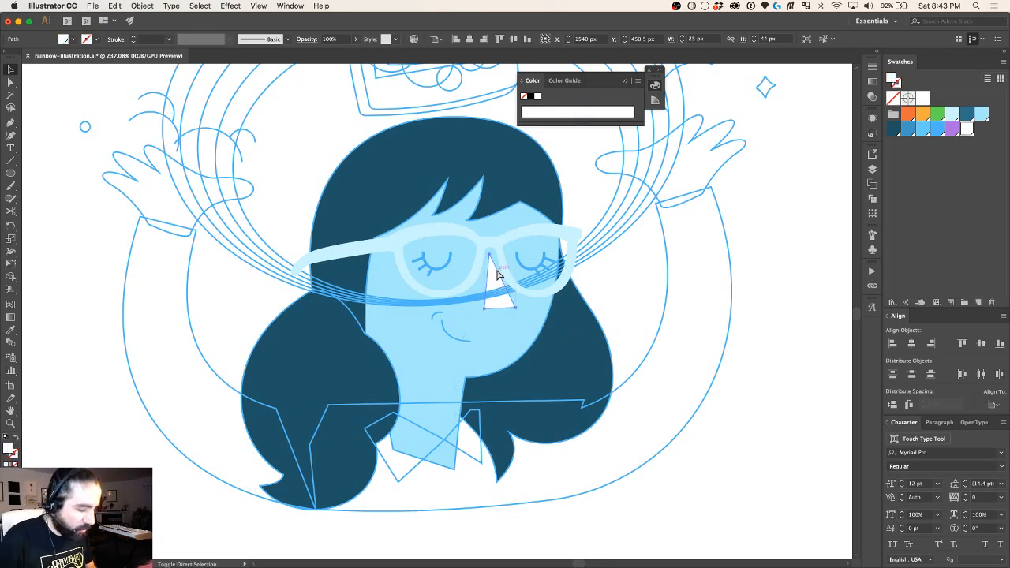
Step: Set the stroke of the two mouth lines to 2 pt with round caps and round corners
{"action": "scroll", "coordinate": [444, 330], "scroll_direction": "up", "scroll_amount": 1}
{"action": "scroll", "coordinate": [444, 330], "scroll_direction": "up", "scroll_amount": 1}
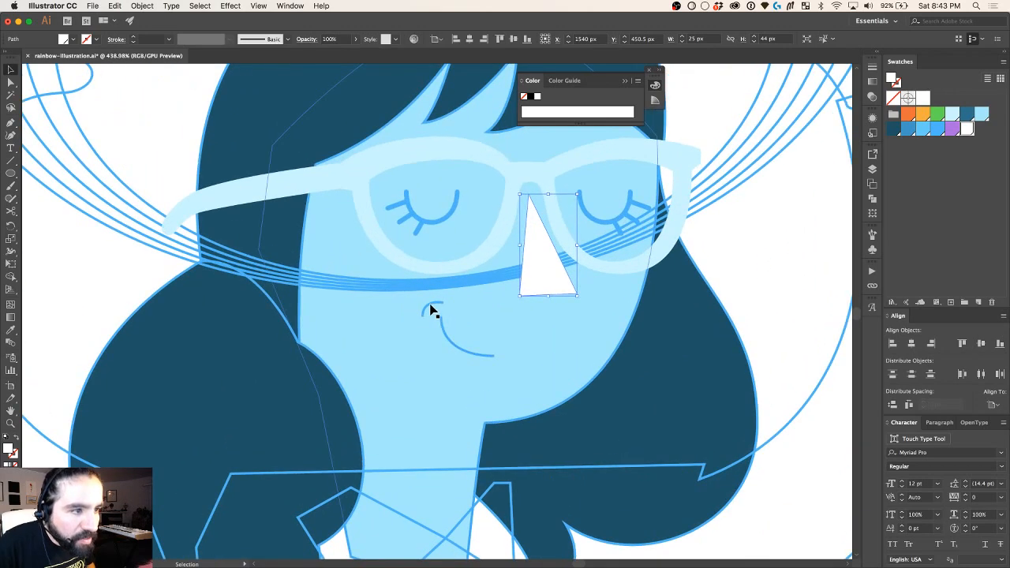
{"action": "left_click", "coordinate": [433, 310]}
{"action": "left_click", "coordinate": [442, 329], "text": "shift"}
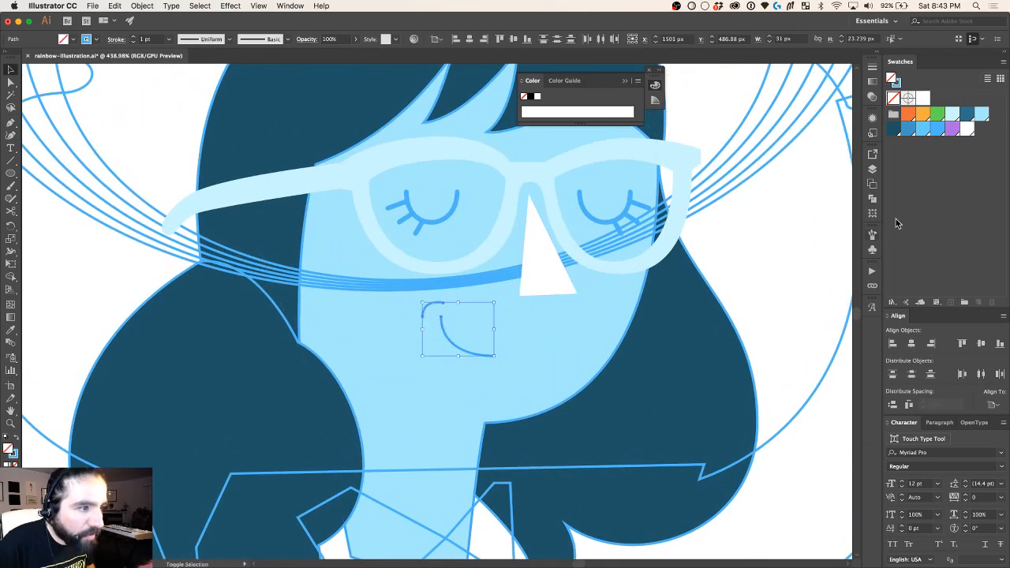
{"action": "left_click", "coordinate": [133, 36]}
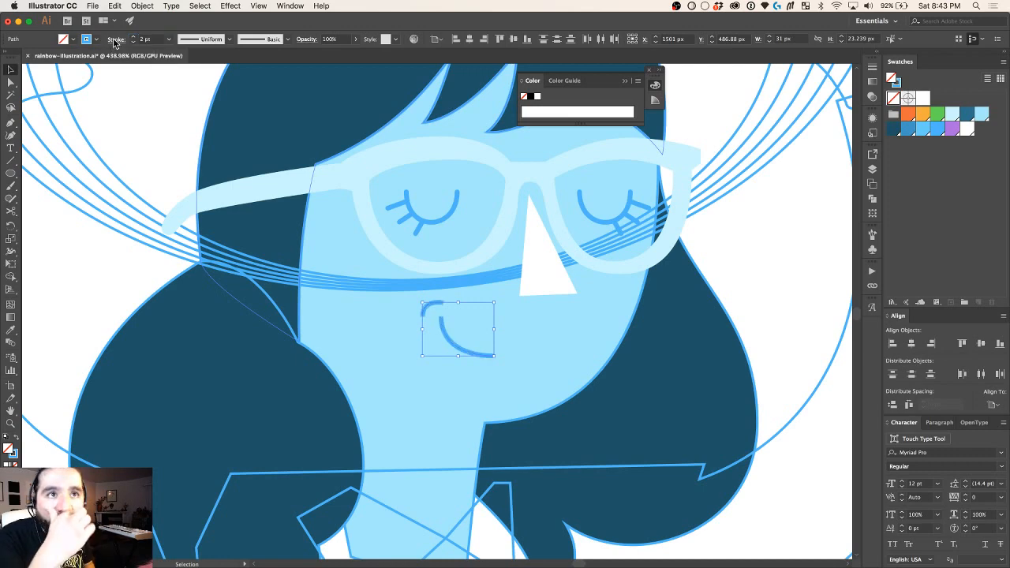
{"action": "left_click", "coordinate": [112, 39]}
{"action": "left_click", "coordinate": [55, 66]}
{"action": "left_click", "coordinate": [56, 80]}
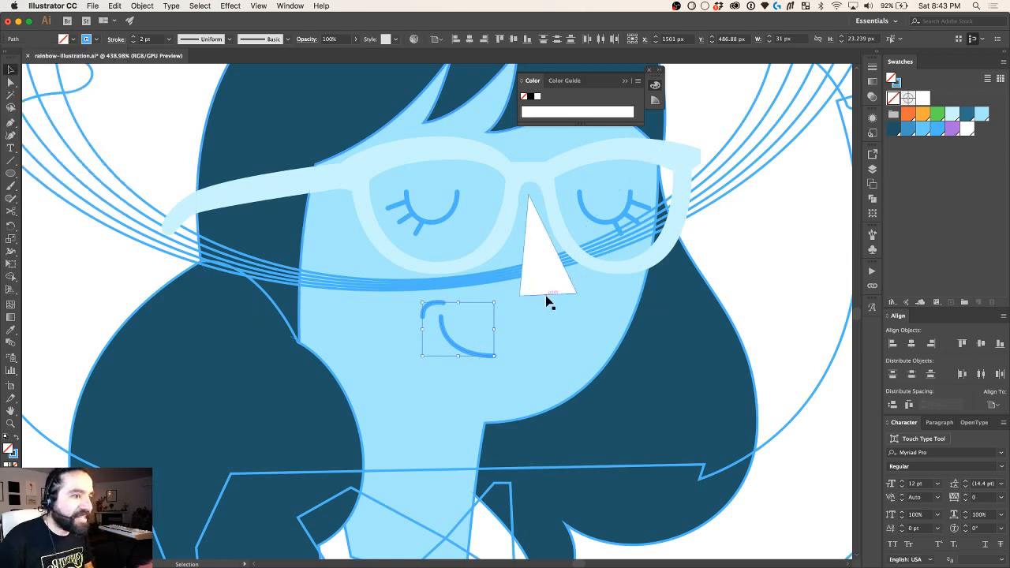
Step: Fill both shirt collar pieces with white
{"action": "scroll", "coordinate": [545, 294], "scroll_direction": "down", "scroll_amount": 5}
{"action": "scroll", "coordinate": [546, 297], "scroll_direction": "down", "scroll_amount": 2}
{"action": "scroll", "coordinate": [546, 296], "scroll_direction": "right", "scroll_amount": 2}
{"action": "scroll", "coordinate": [464, 408], "scroll_direction": "up", "scroll_amount": 3}
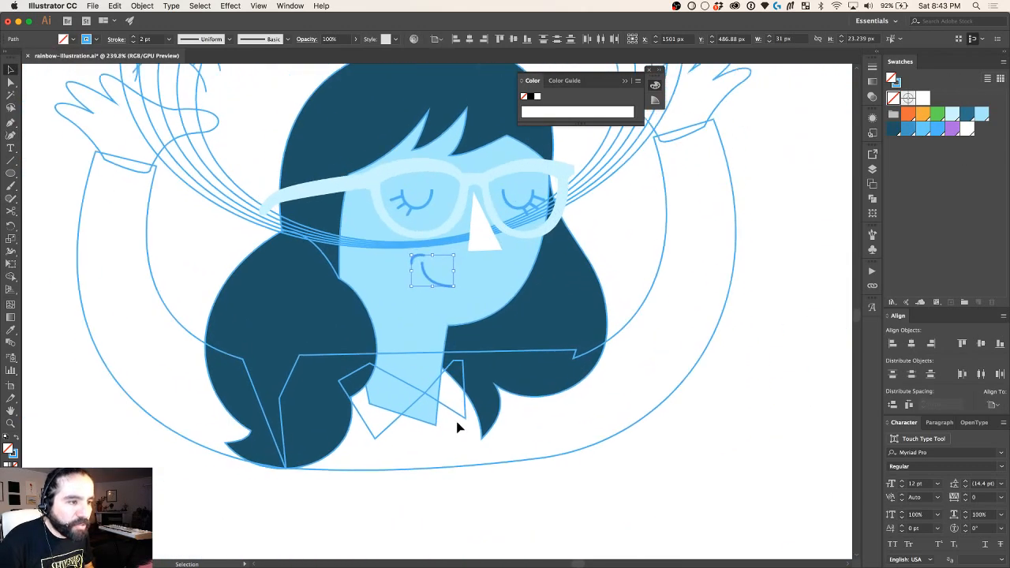
{"action": "left_click", "coordinate": [440, 379]}
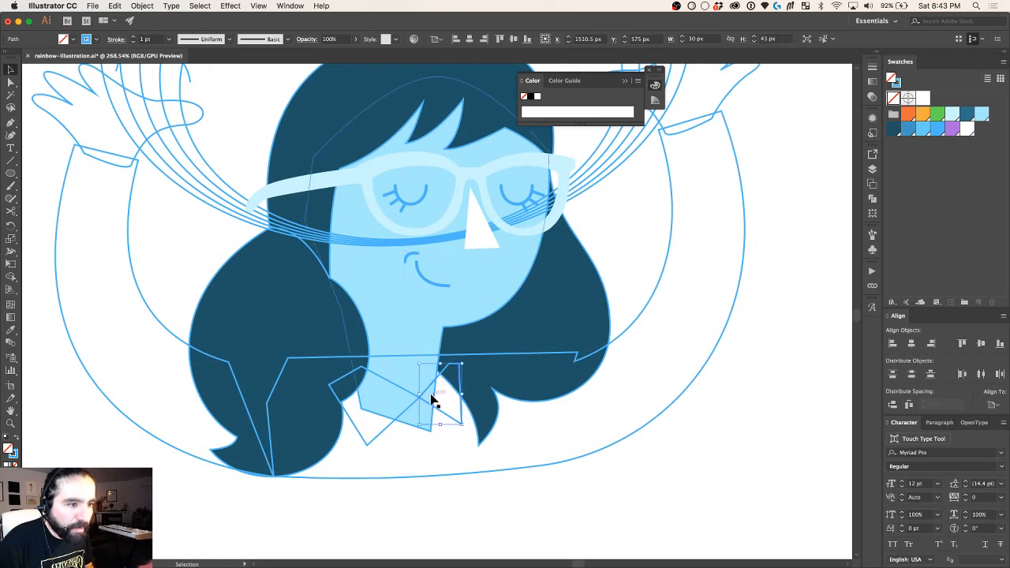
{"action": "left_click", "coordinate": [404, 408], "text": "shift"}
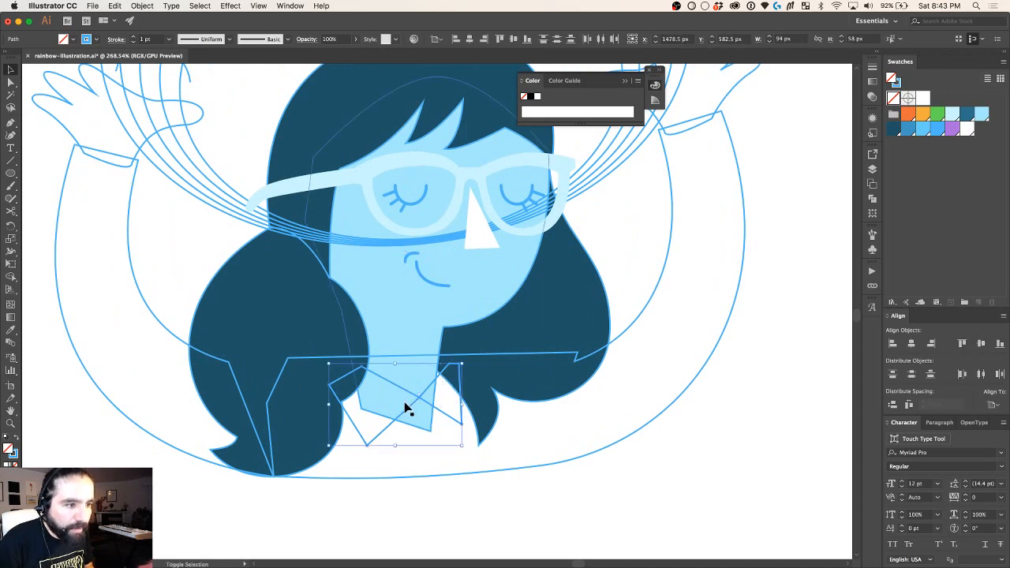
{"action": "left_click", "coordinate": [966, 131]}
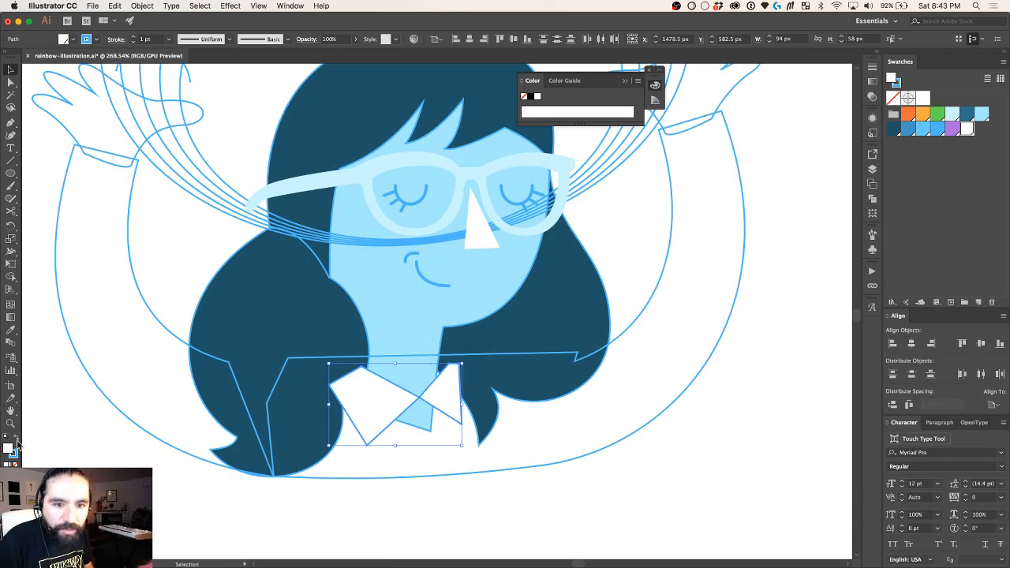
Step: Fill the left sleeve and the torso with the right sleeve in medium sky blue, and clear the selection
{"action": "scroll", "coordinate": [333, 413], "scroll_direction": "down", "scroll_amount": 5}
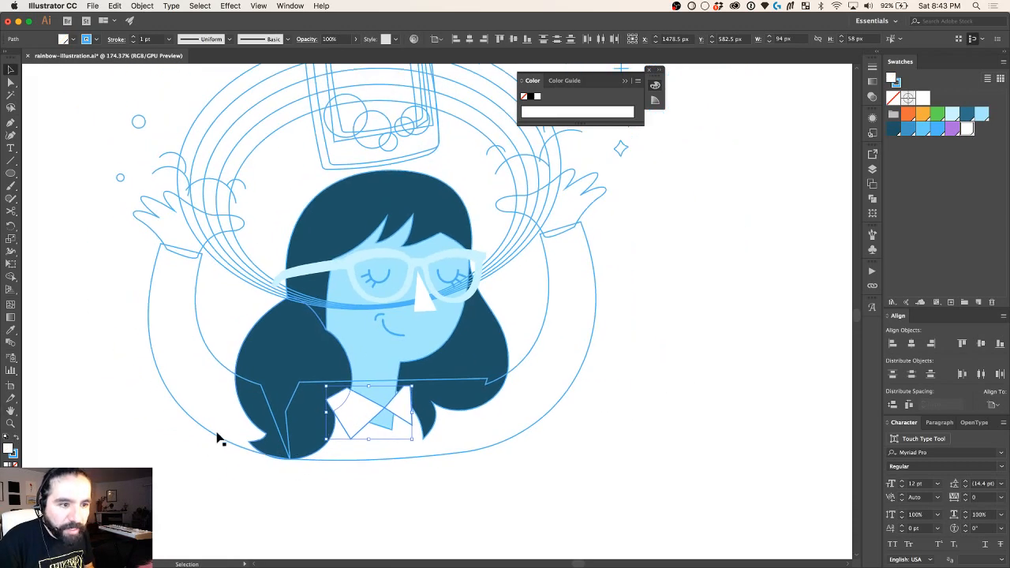
{"action": "left_click", "coordinate": [216, 426]}
{"action": "left_click", "coordinate": [199, 332]}
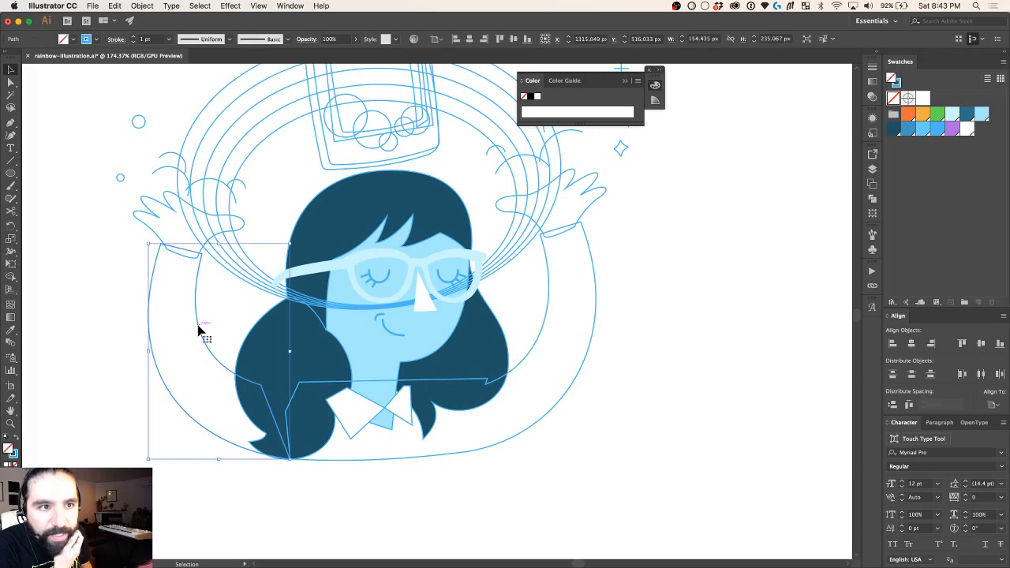
{"action": "left_click", "coordinate": [520, 367], "text": "shift"}
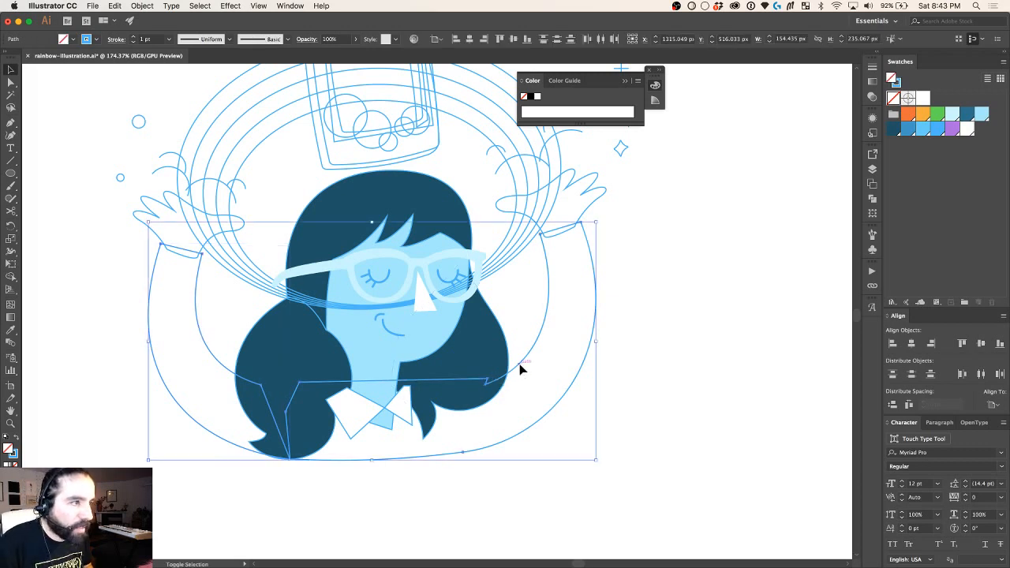
{"action": "left_click", "coordinate": [981, 116]}
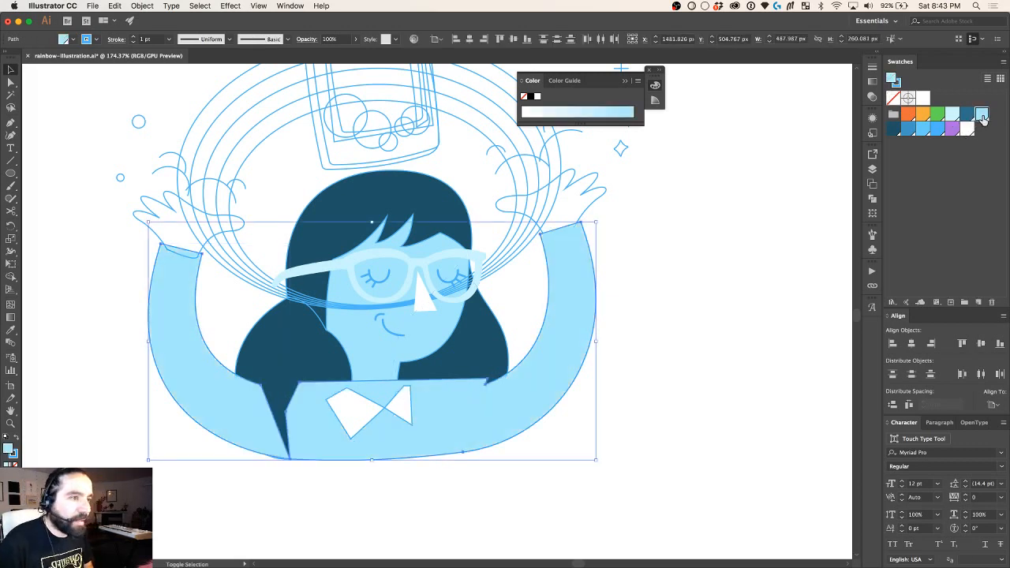
{"action": "left_click", "coordinate": [916, 130]}
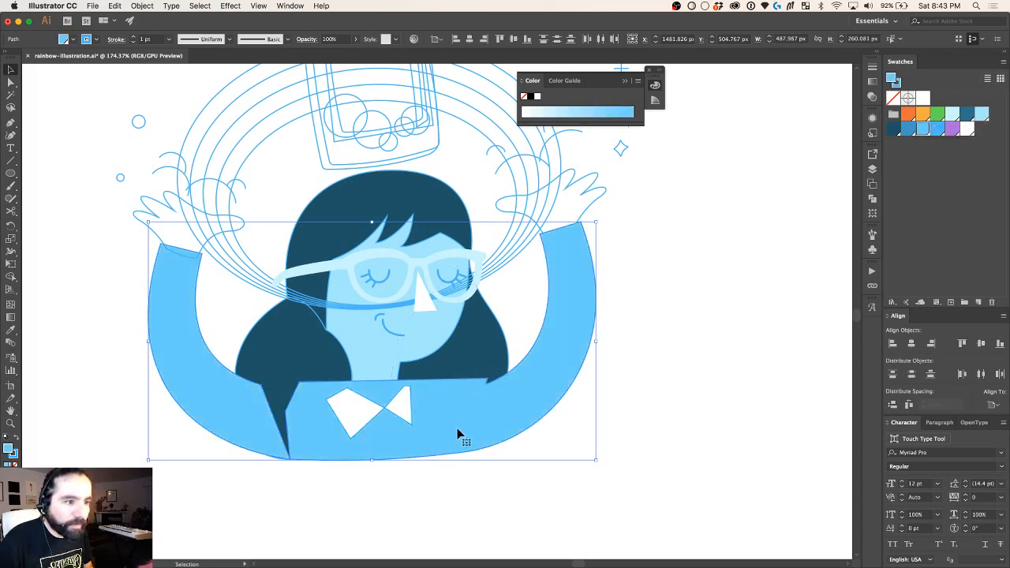
{"action": "key", "text": "super+shift+a"}
{"action": "key", "text": "a"}
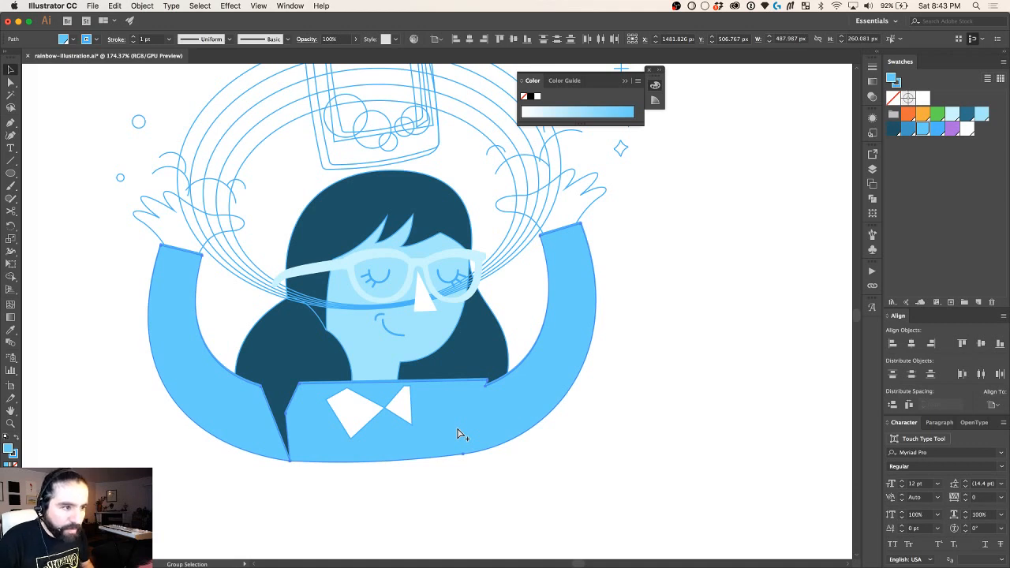
{"action": "key", "text": "super+shift+a"}
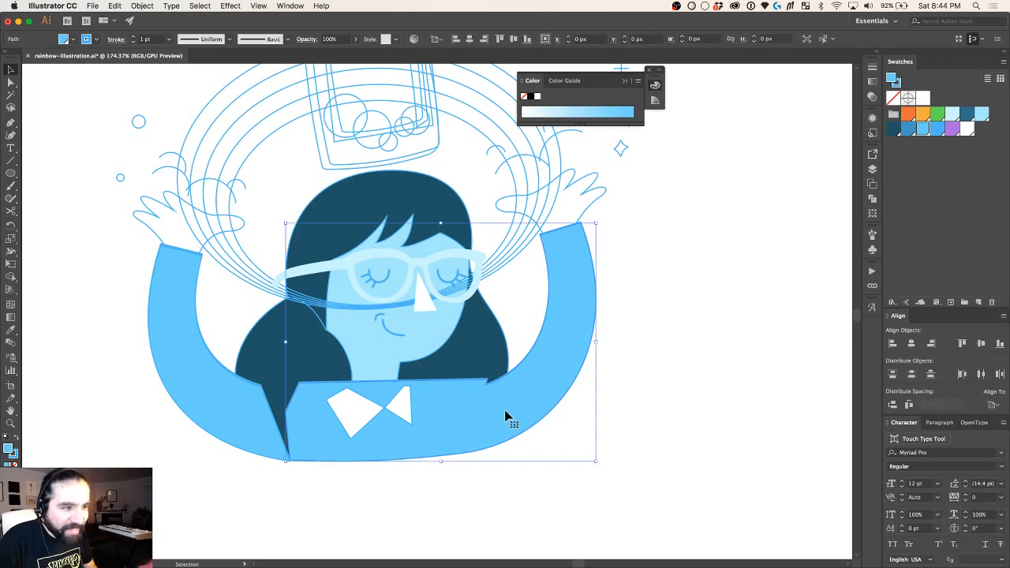
{"action": "left_click", "coordinate": [378, 451]}
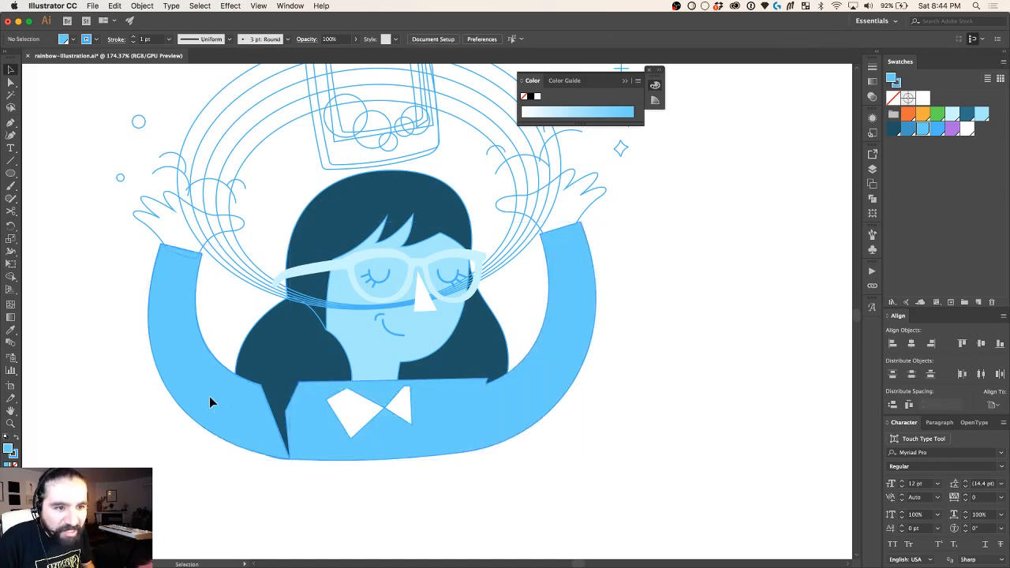
Step: Send the left sleeve and the torso with the right sleeve behind the hair, neck and collar, and clear the selection
{"action": "key", "text": "super+z"}
{"action": "key", "text": "backslash"}
{"action": "key", "text": "shift+super+z"}
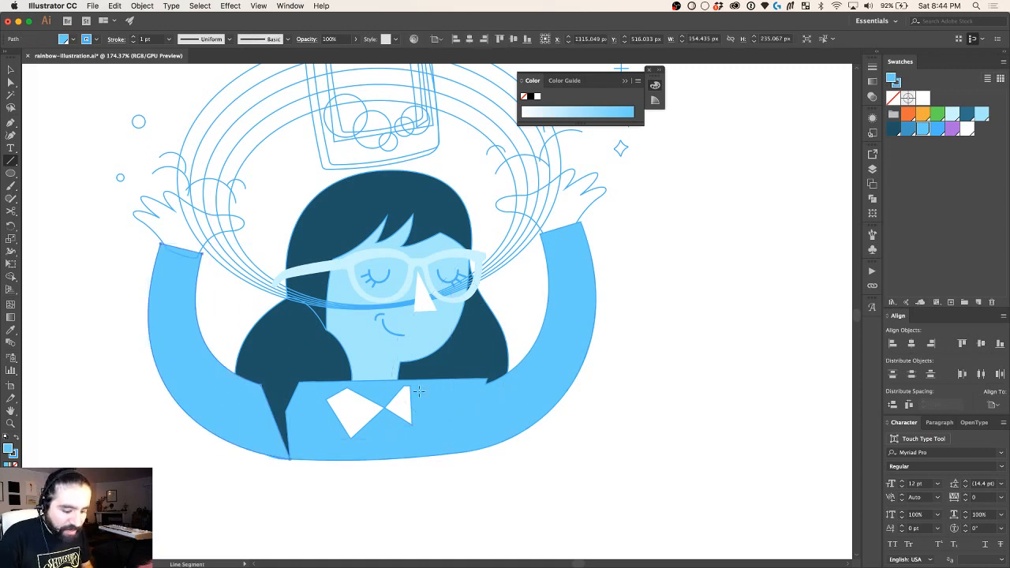
{"action": "key", "text": "v"}
{"action": "left_click", "coordinate": [468, 412]}
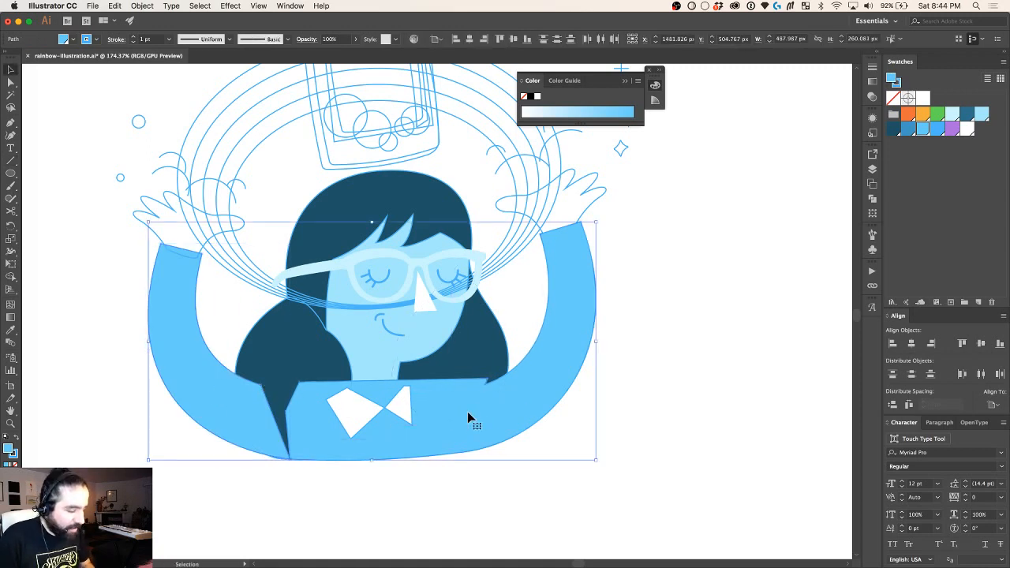
{"action": "key", "text": "super+["}
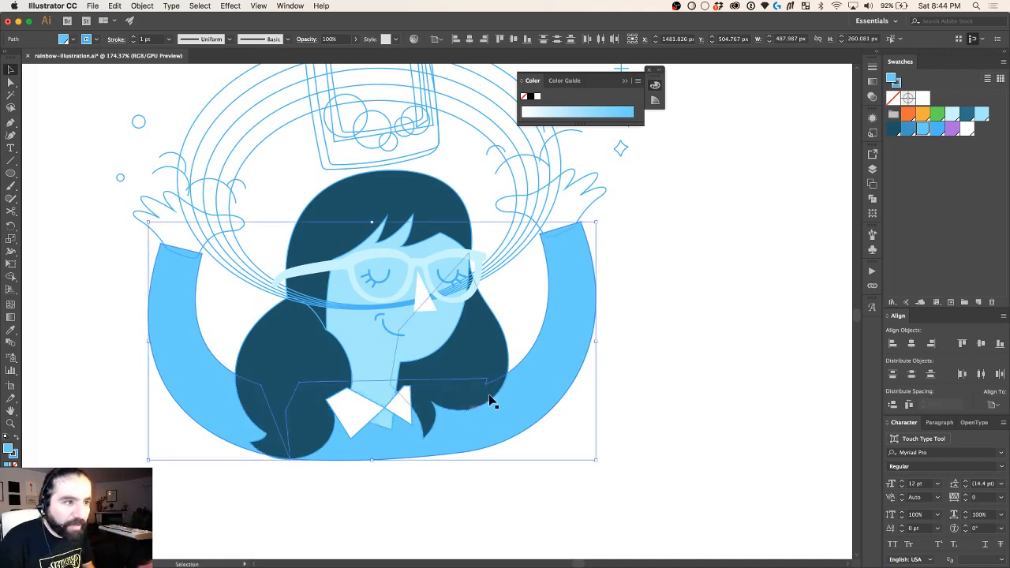
{"action": "left_click", "coordinate": [742, 315]}
Step: Fill both hands with the light sky blue sampled from the face, and clear the selection
{"action": "scroll", "coordinate": [738, 315], "scroll_direction": "up", "scroll_amount": 2}
{"action": "scroll", "coordinate": [738, 314], "scroll_direction": "left", "scroll_amount": 2}
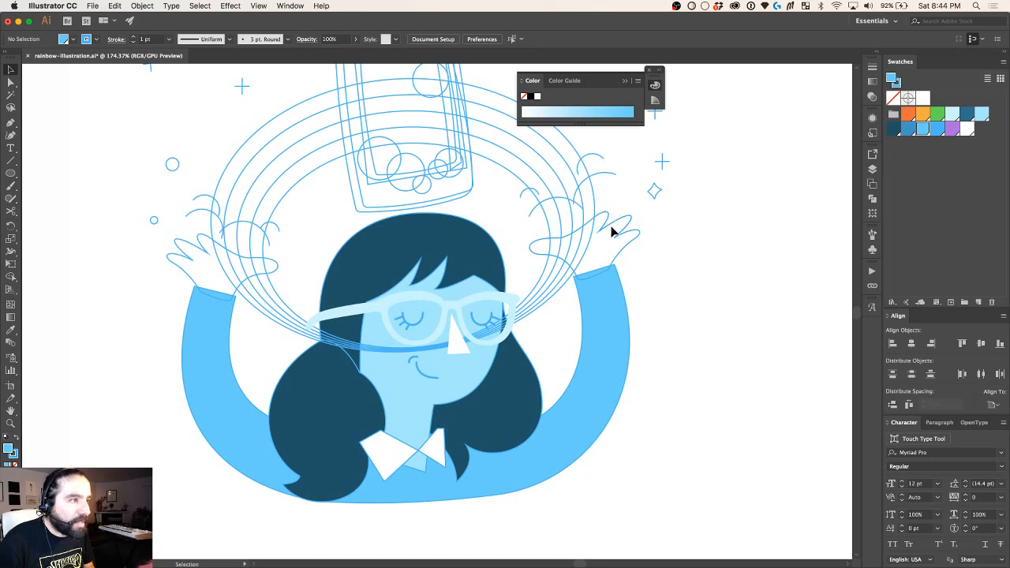
{"action": "left_click", "coordinate": [201, 250]}
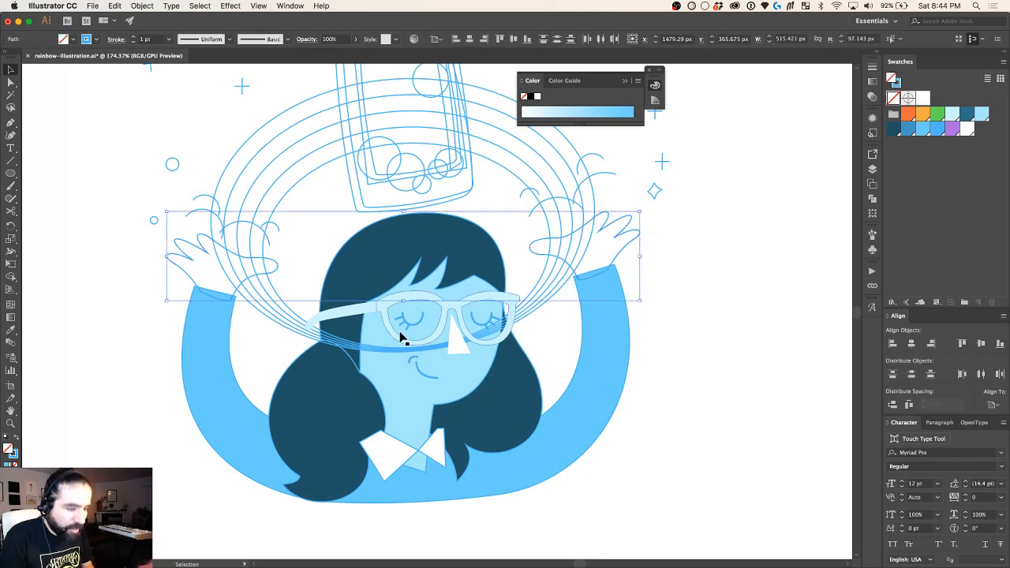
{"action": "key", "text": "i"}
{"action": "left_click", "coordinate": [420, 392]}
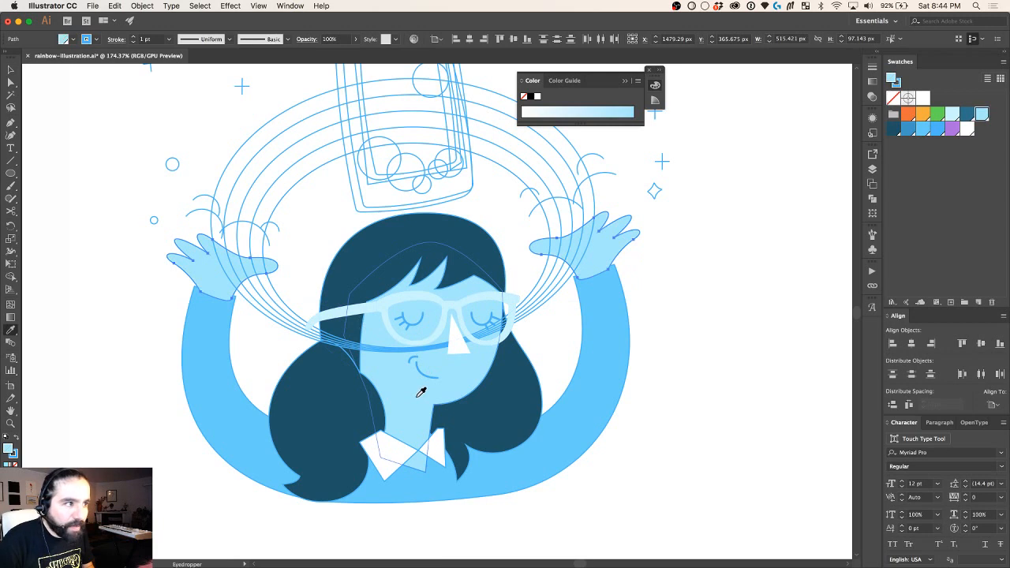
{"action": "left_click", "coordinate": [698, 301]}
{"action": "left_click", "coordinate": [467, 373]}
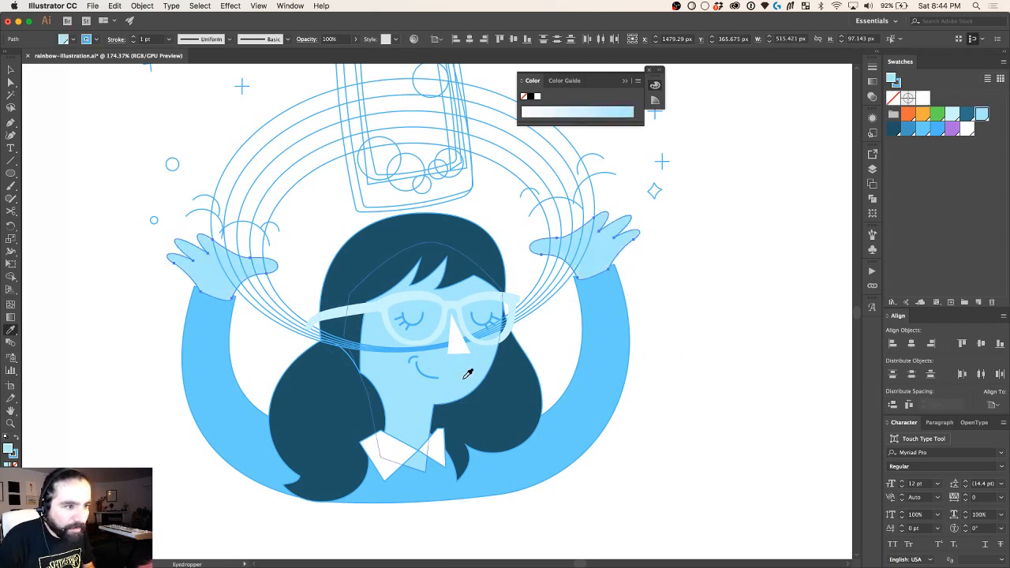
{"action": "key", "text": "v"}
{"action": "left_click", "coordinate": [789, 304]}
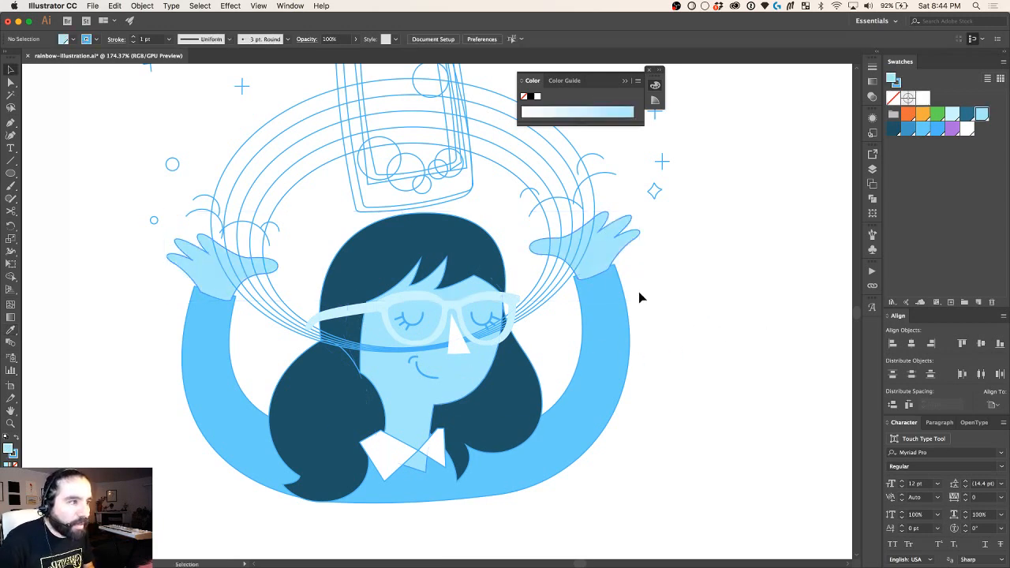
Step: Adjust the inner wrist anchor of the left hand and its handle so the wrist curves into the sleeve opening
{"action": "scroll", "coordinate": [611, 288], "scroll_direction": "up", "scroll_amount": 5}
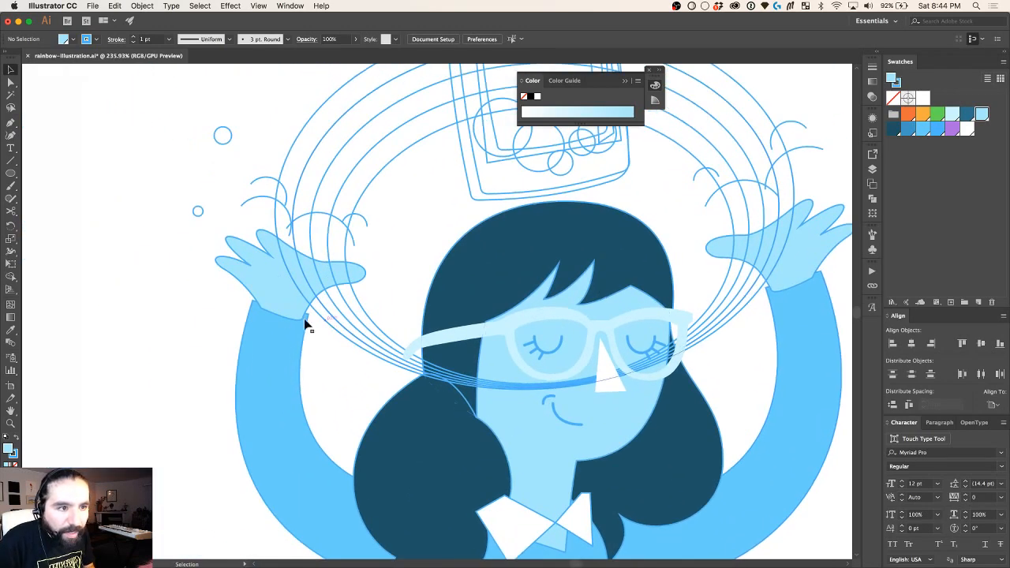
{"action": "scroll", "coordinate": [261, 316], "scroll_direction": "up", "scroll_amount": 8}
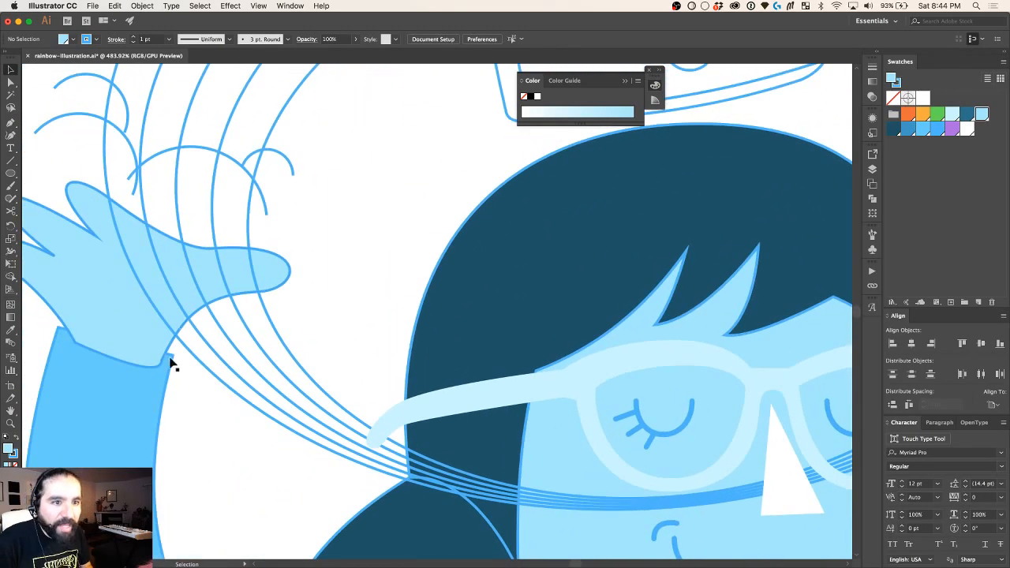
{"action": "scroll", "coordinate": [172, 362], "scroll_direction": "left", "scroll_amount": 5}
{"action": "left_click", "coordinate": [280, 347]}
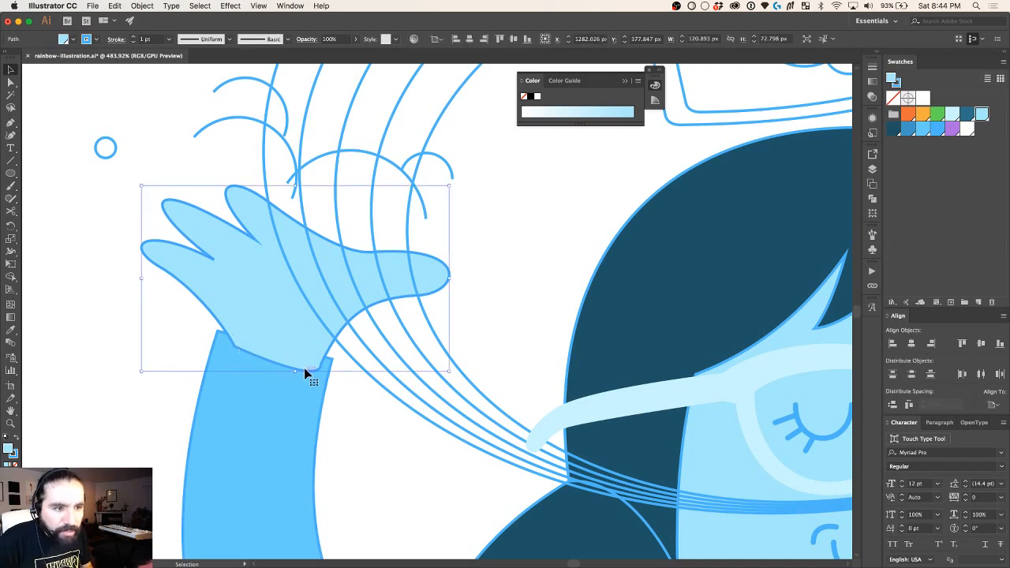
{"action": "key", "text": "a"}
{"action": "left_click", "coordinate": [326, 364]}
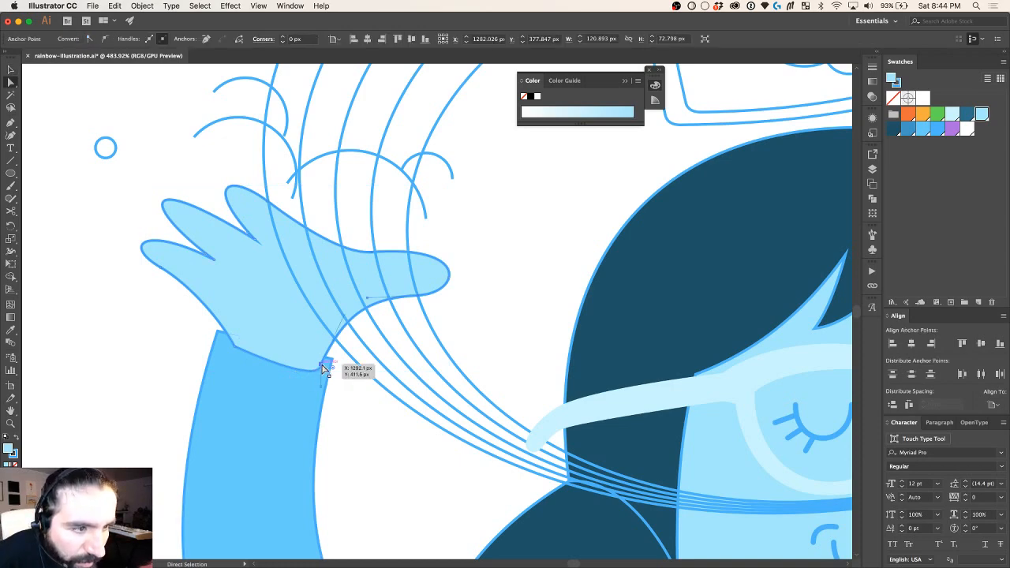
{"action": "left_click_drag", "start_coordinate": [320, 391], "coordinate": [261, 384]}
{"action": "scroll", "coordinate": [415, 379], "scroll_direction": "down", "scroll_amount": 5}
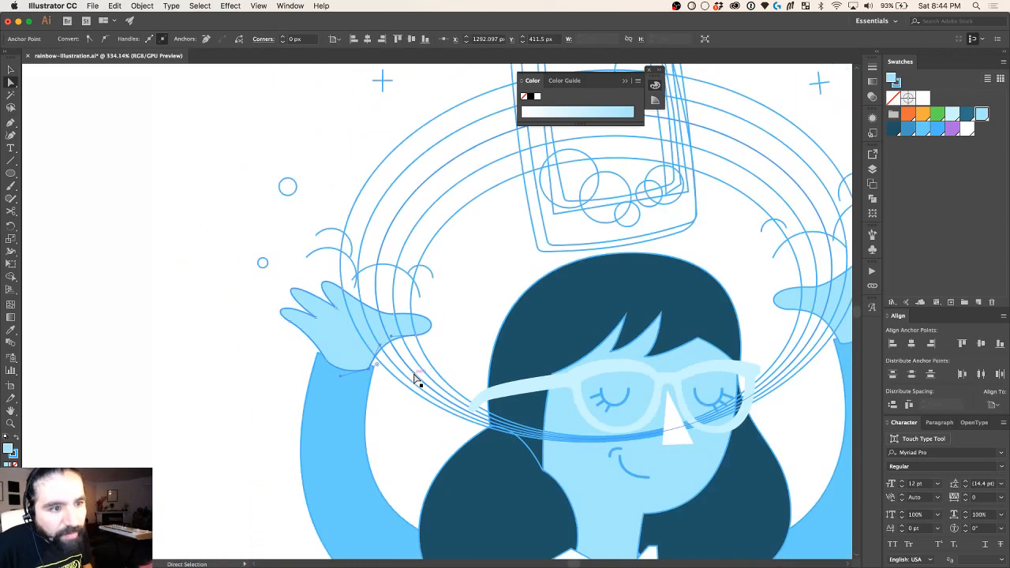
Step: Bend the straight cuff edges of the left and right sleeves into curves behind the hands
{"action": "scroll", "coordinate": [415, 379], "scroll_direction": "up", "scroll_amount": 2}
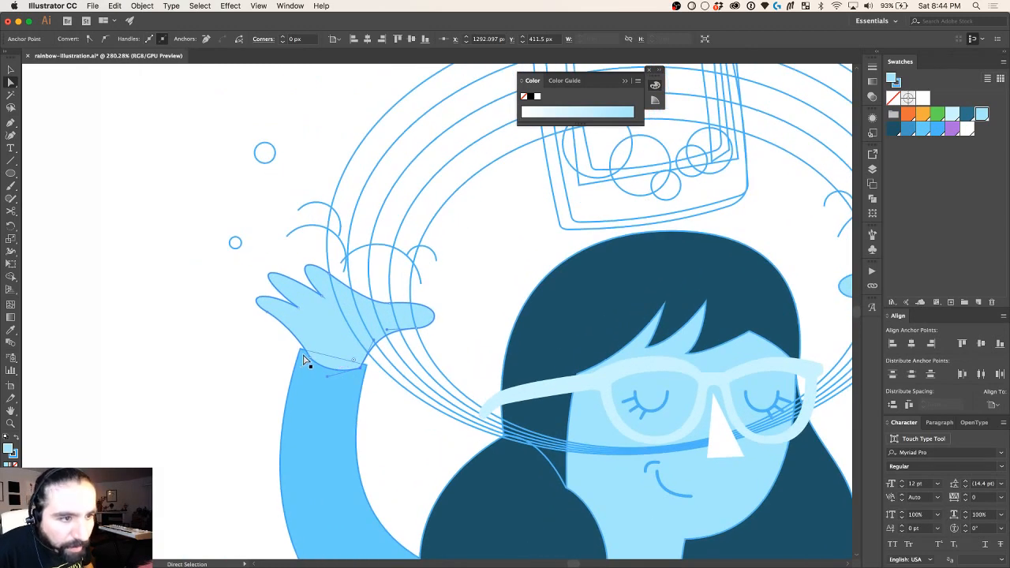
{"action": "left_click", "coordinate": [306, 371]}
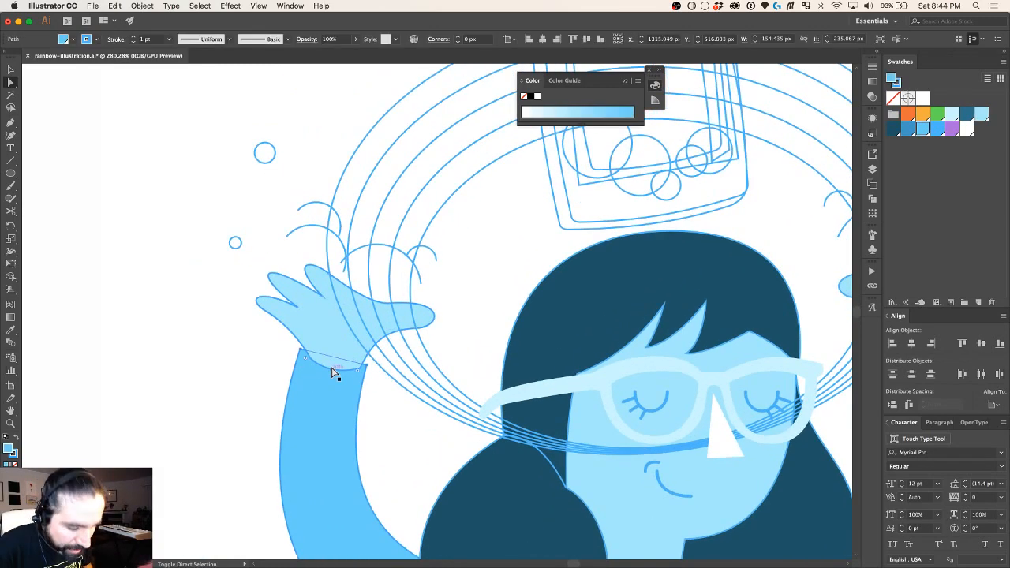
{"action": "key", "text": "shift+c"}
{"action": "left_click_drag", "start_coordinate": [342, 355], "coordinate": [341, 356]}
{"action": "scroll", "coordinate": [402, 385], "scroll_direction": "right", "scroll_amount": 10}
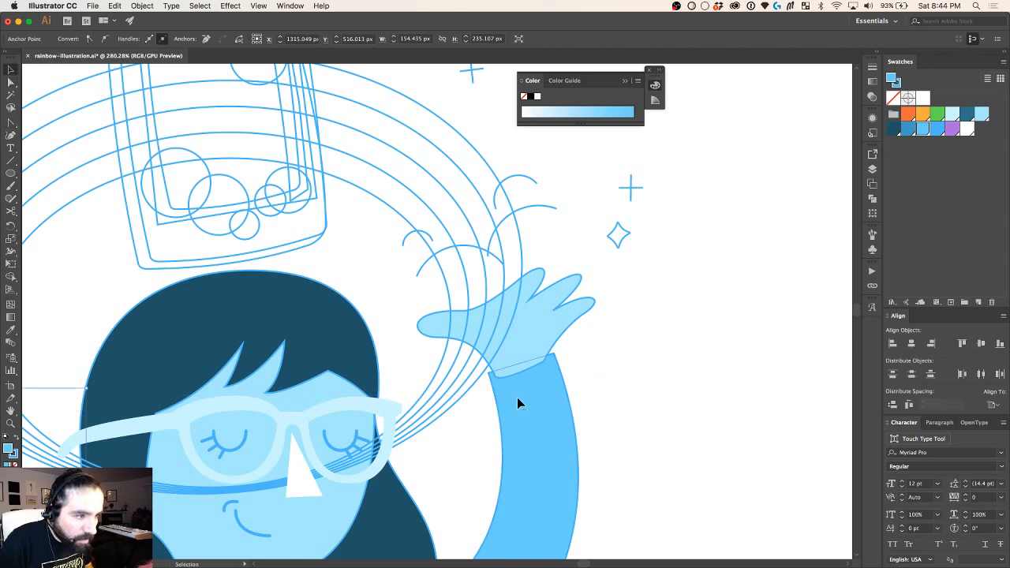
{"action": "left_click", "coordinate": [518, 390]}
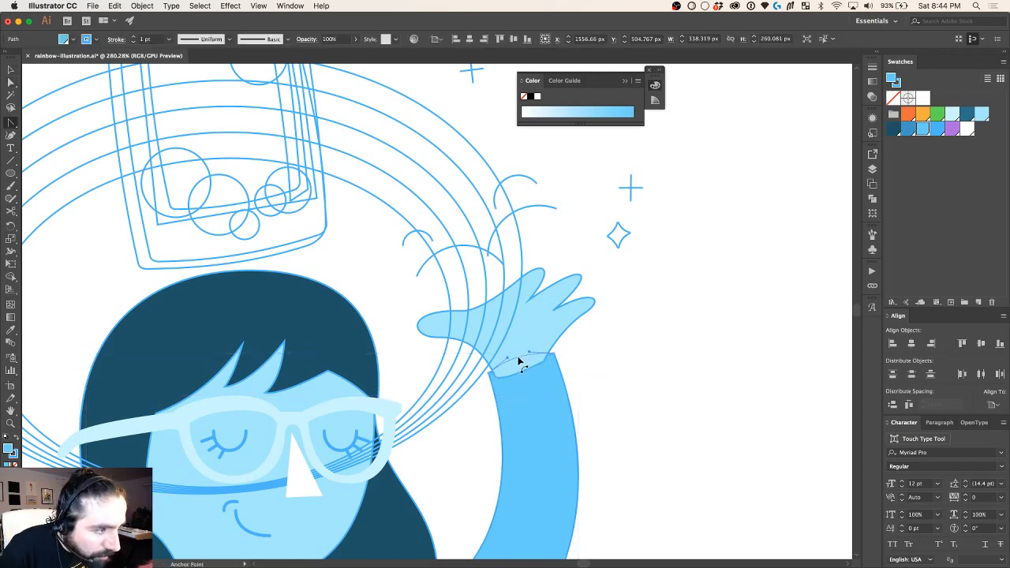
{"action": "left_click", "coordinate": [521, 365]}
Step: Reshape the wrist of the right hand at its inner anchor so its lower edge curves smoothly over the sleeve opening
{"action": "scroll", "coordinate": [518, 359], "scroll_direction": "up", "scroll_amount": 2}
{"action": "key", "text": "a"}
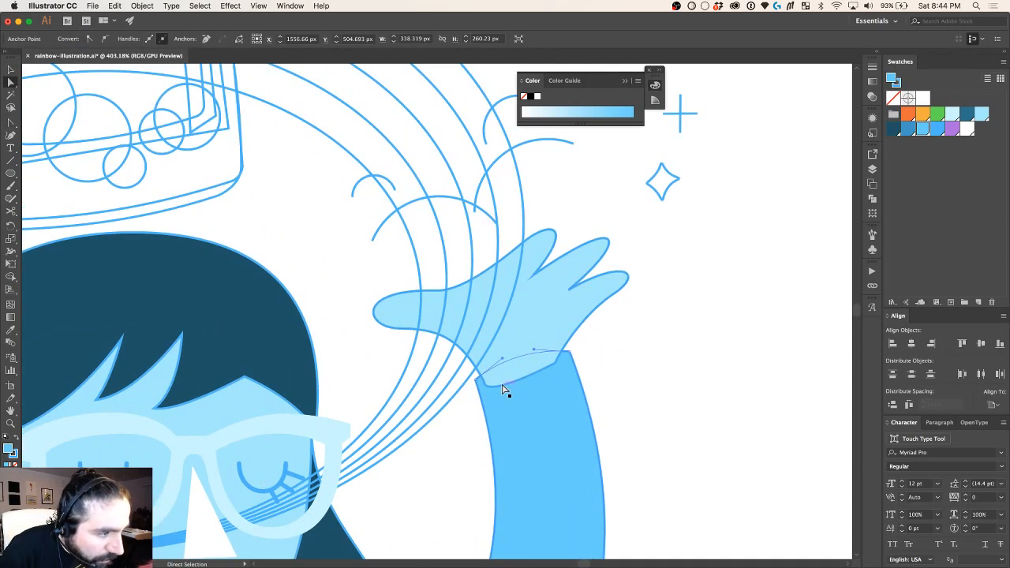
{"action": "left_click", "coordinate": [484, 386]}
{"action": "left_click_drag", "start_coordinate": [484, 400], "coordinate": [515, 389]}
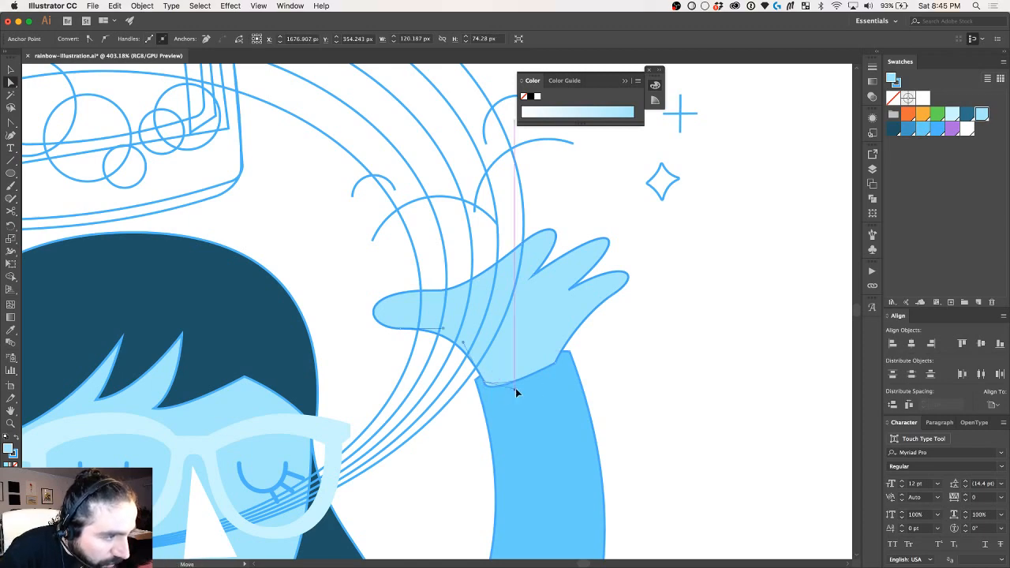
{"action": "scroll", "coordinate": [637, 384], "scroll_direction": "down", "scroll_amount": 3, "text": "alt"}
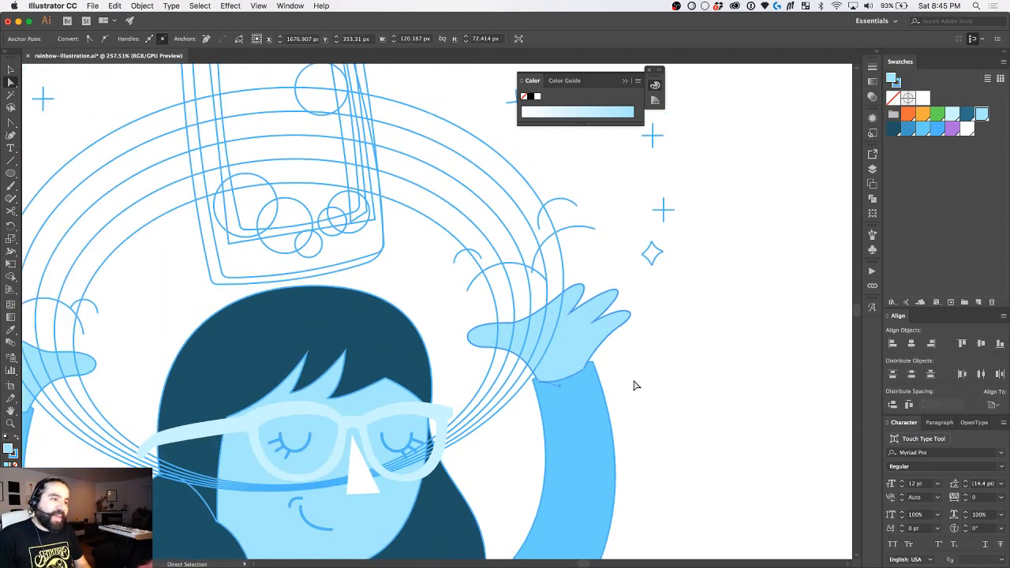
{"action": "scroll", "coordinate": [636, 384], "scroll_direction": "up", "scroll_amount": 2, "text": "alt"}
{"action": "scroll", "coordinate": [636, 385], "scroll_direction": "down", "scroll_amount": 2, "text": "alt"}
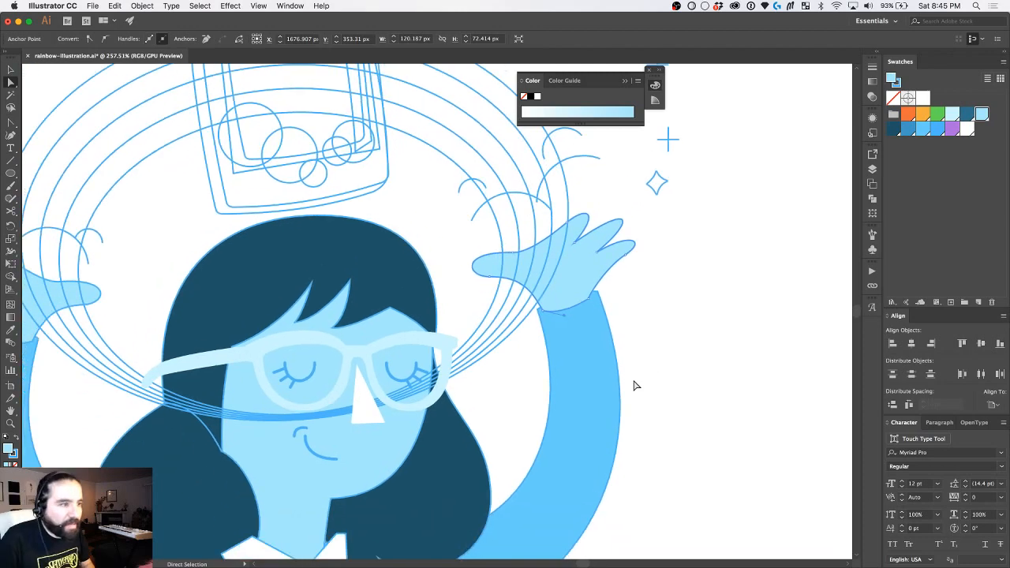
{"action": "scroll", "coordinate": [636, 385], "scroll_direction": "right", "scroll_amount": 1}
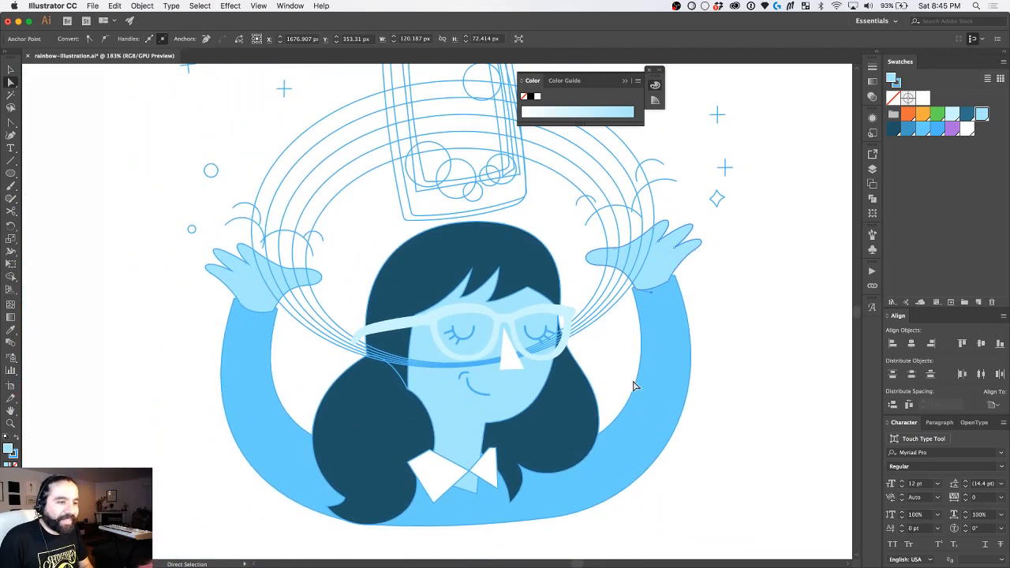
Step: Add an anchor point low on the neck's right edge and move the bottom neck corner up to where the collar pieces meet
{"action": "scroll", "coordinate": [492, 472], "scroll_direction": "up", "scroll_amount": 1, "text": "alt"}
{"action": "scroll", "coordinate": [397, 458], "scroll_direction": "up", "scroll_amount": 1, "text": "alt"}
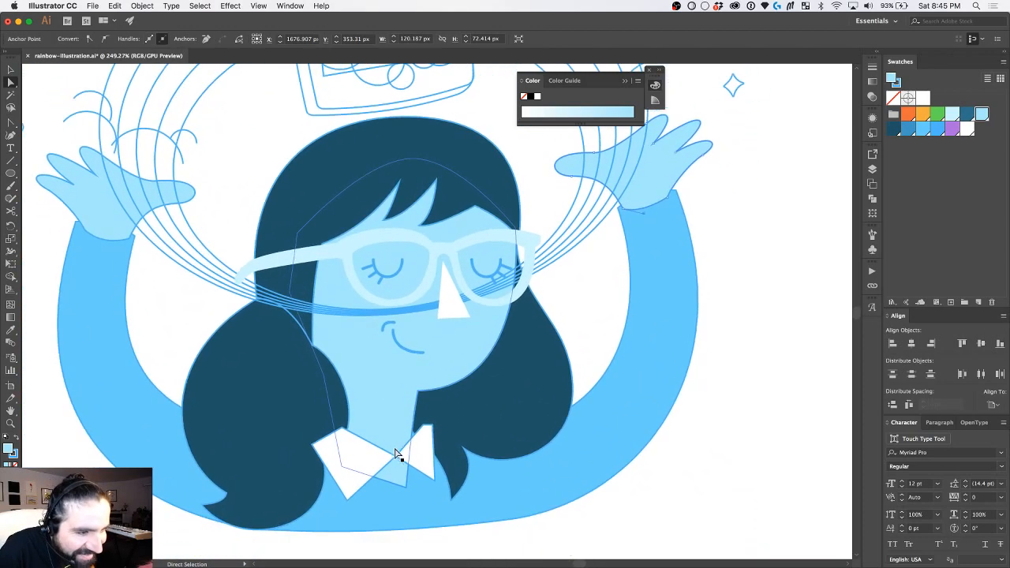
{"action": "scroll", "coordinate": [404, 471], "scroll_direction": "up", "scroll_amount": 2, "text": "alt"}
{"action": "scroll", "coordinate": [354, 460], "scroll_direction": "right", "scroll_amount": 1}
{"action": "scroll", "coordinate": [354, 461], "scroll_direction": "down", "scroll_amount": 4}
{"action": "scroll", "coordinate": [354, 462], "scroll_direction": "left", "scroll_amount": 4}
{"action": "scroll", "coordinate": [363, 458], "scroll_direction": "up", "scroll_amount": 1, "text": "alt"}
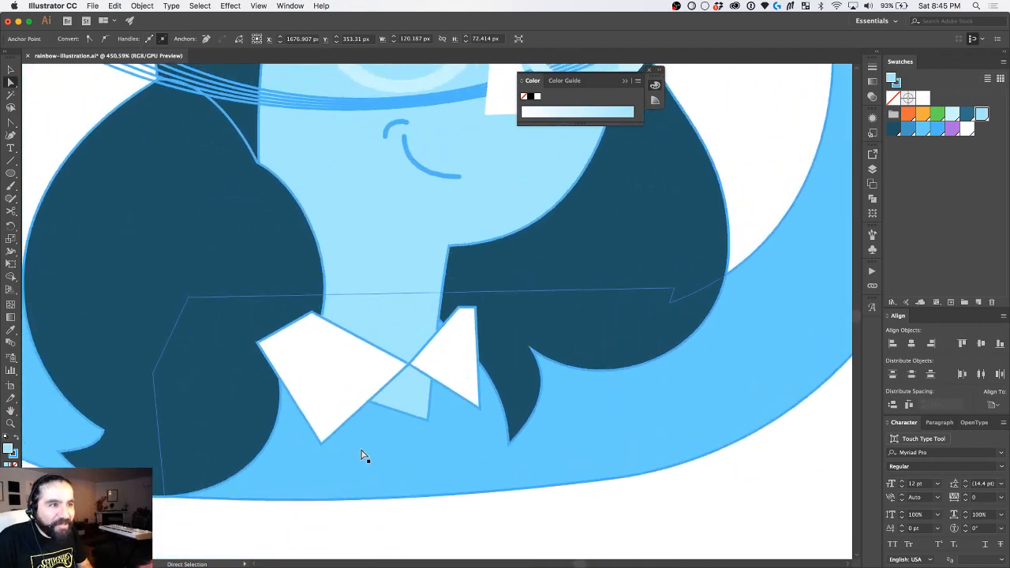
{"action": "left_click", "coordinate": [392, 424]}
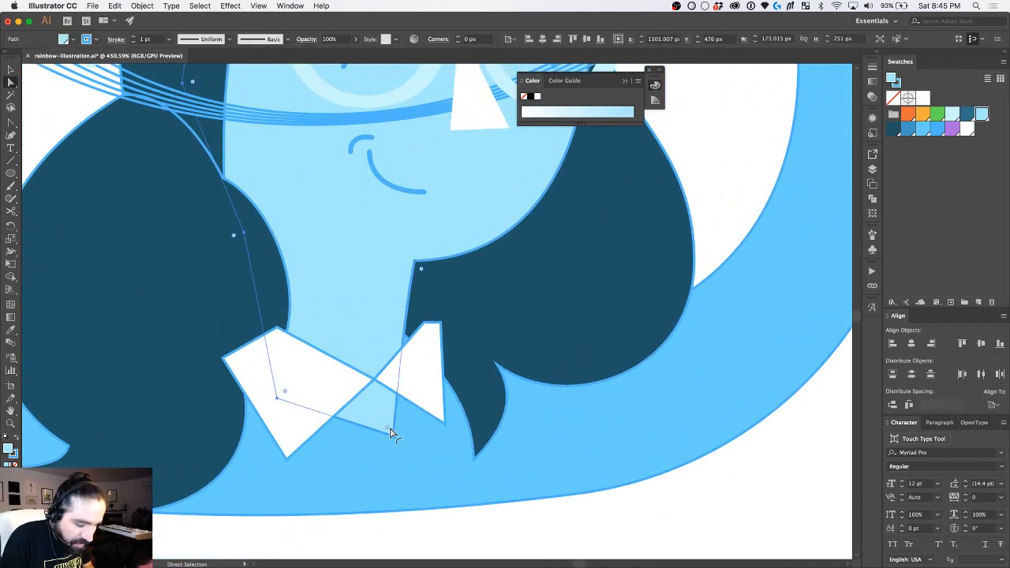
{"action": "key", "text": "plus"}
{"action": "left_click", "coordinate": [401, 364]}
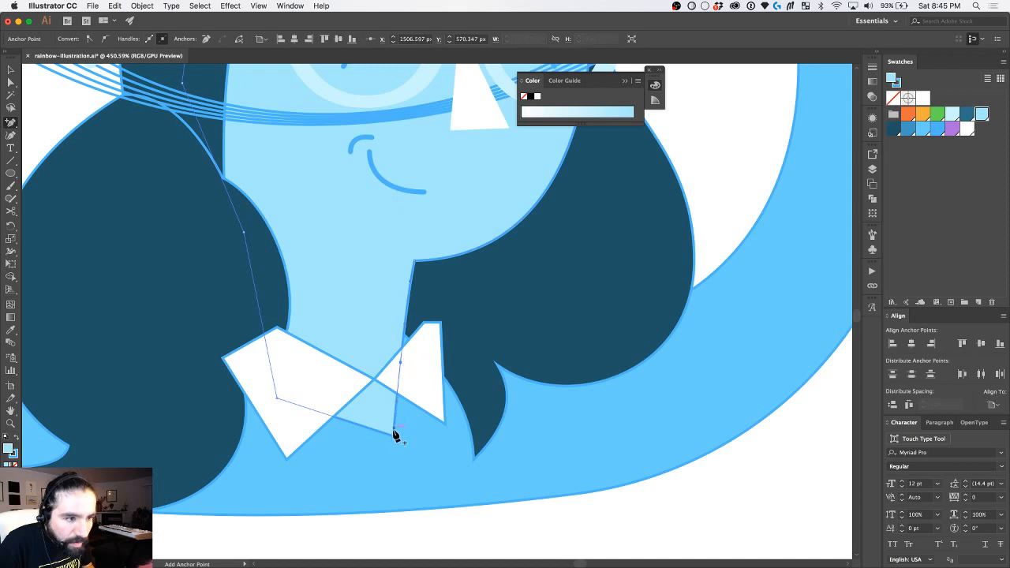
{"action": "key", "text": "a"}
{"action": "left_click_drag", "start_coordinate": [392, 438], "coordinate": [394, 388]}
Step: Fine-tune the anchor and handles of the neck's lower right curve behind the collar piece, and clear the selection
{"action": "key", "text": "shift+c"}
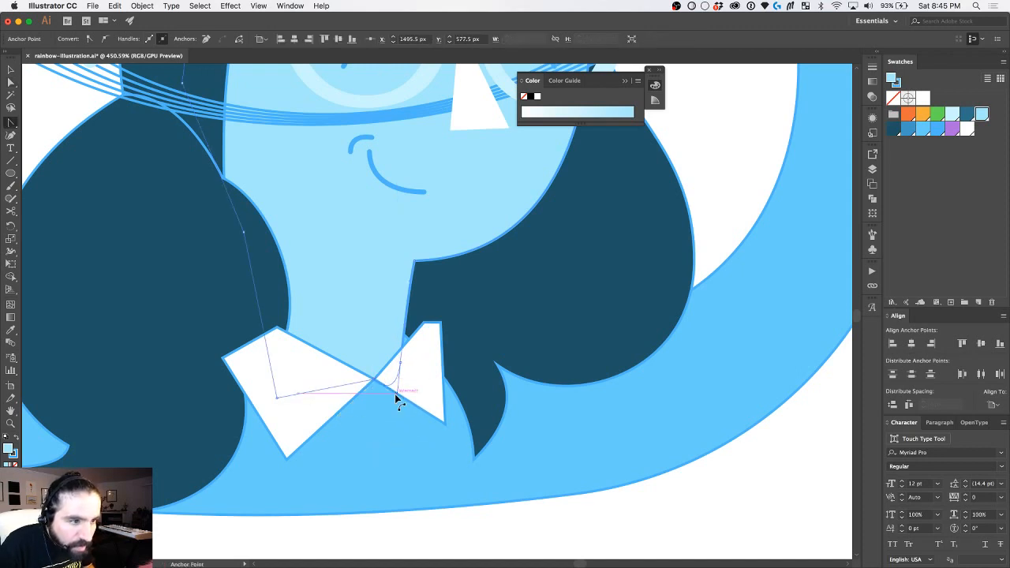
{"action": "left_click", "coordinate": [398, 391]}
{"action": "key", "text": "a"}
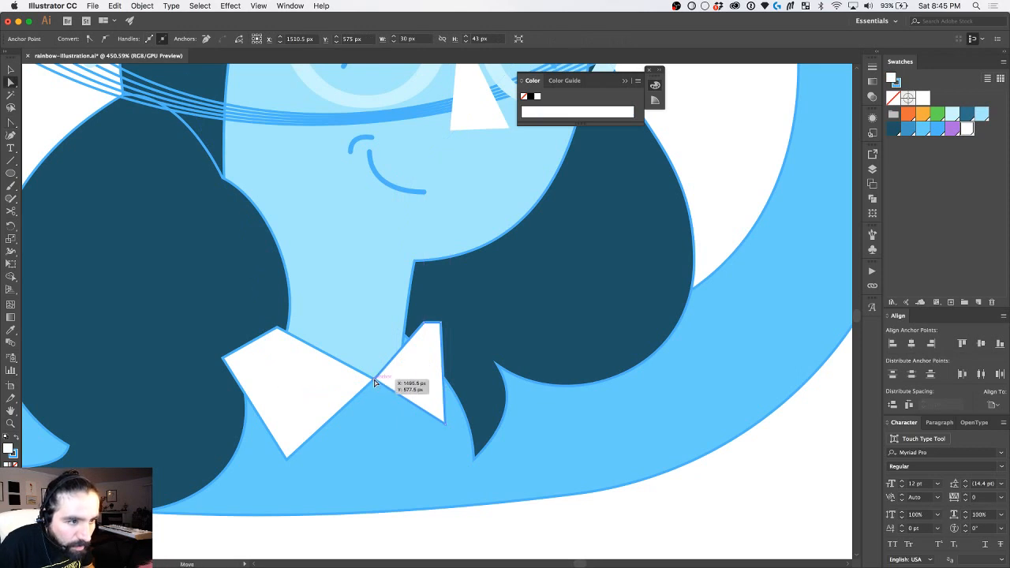
{"action": "left_click", "coordinate": [387, 383]}
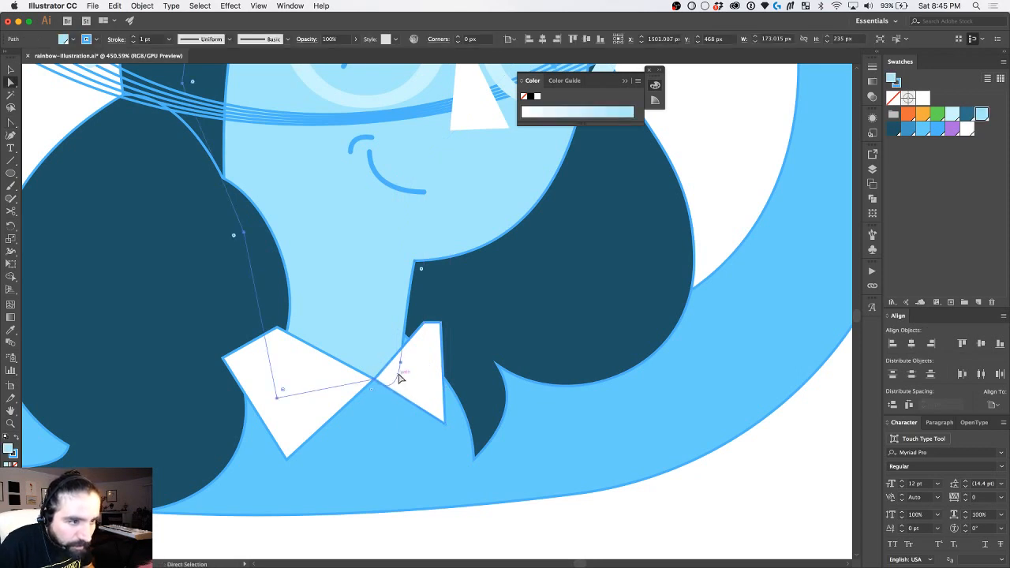
{"action": "left_click", "coordinate": [401, 367]}
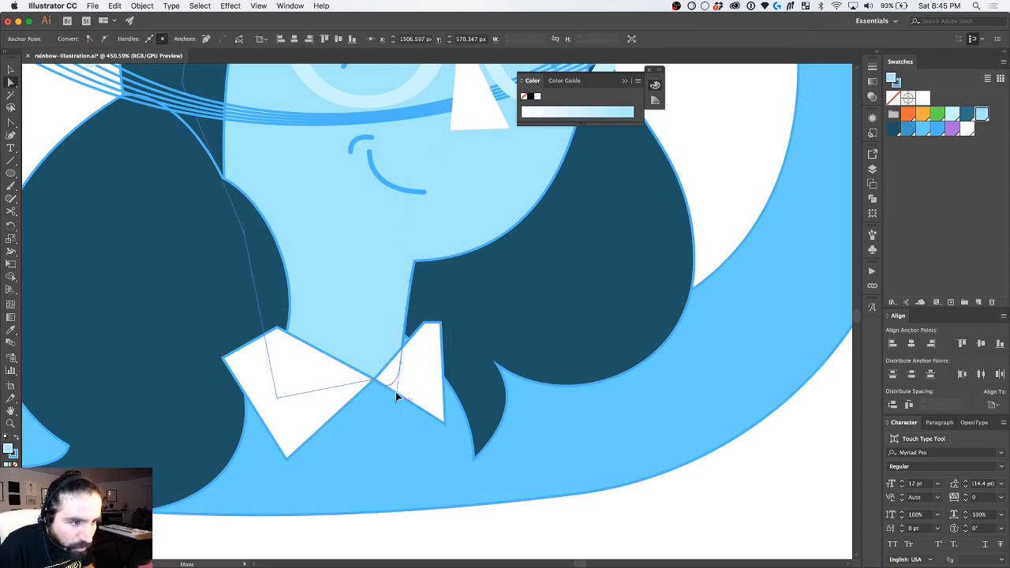
{"action": "left_click", "coordinate": [398, 396]}
{"action": "left_click", "coordinate": [399, 392]}
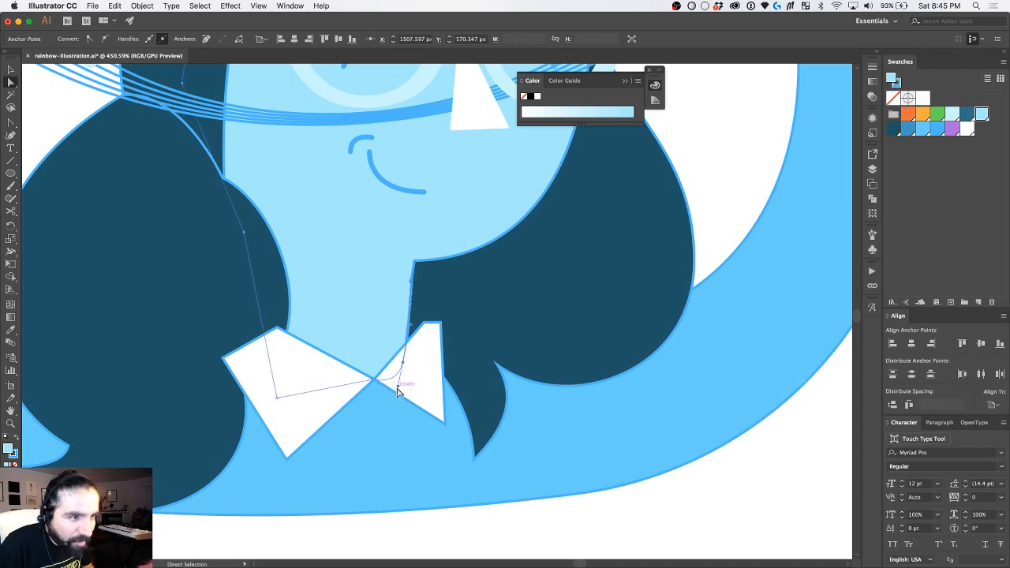
{"action": "left_click", "coordinate": [398, 392]}
{"action": "scroll", "coordinate": [398, 392], "scroll_direction": "down", "scroll_amount": 2}
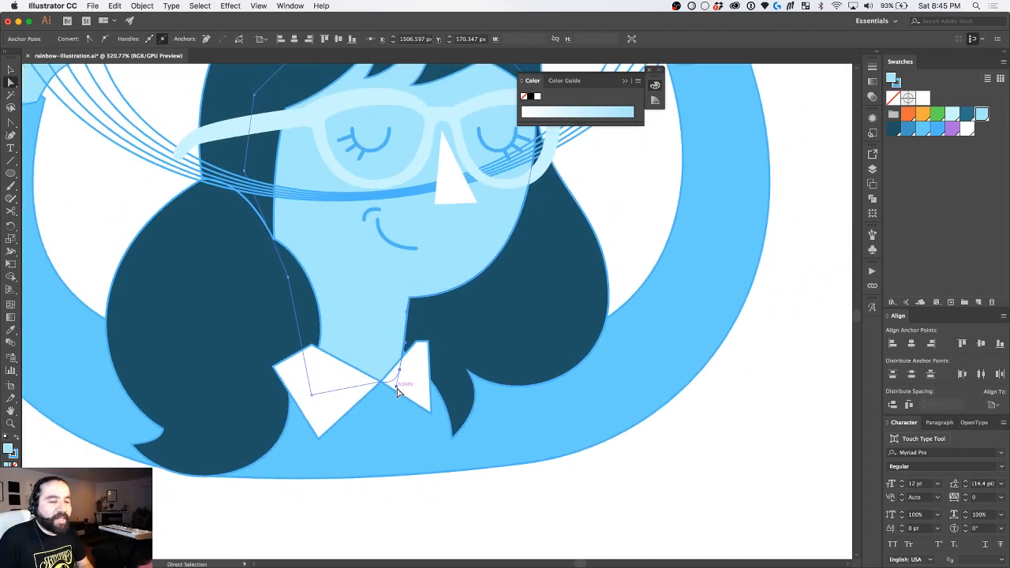
{"action": "key", "text": "v"}
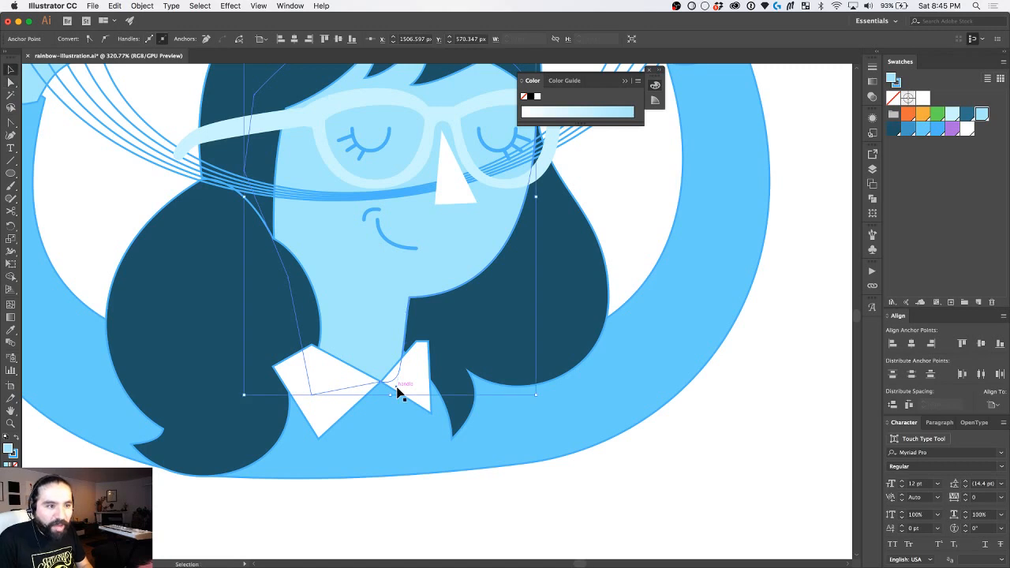
{"action": "left_click", "coordinate": [351, 520]}
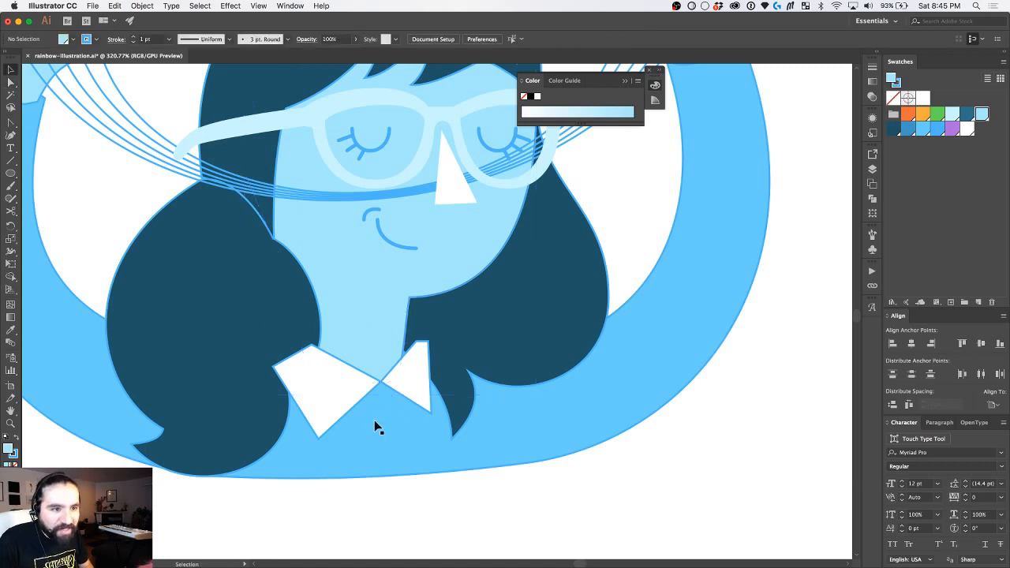
Step: Bring the left lower hair piece in front of the shirt collar
{"action": "left_click", "coordinate": [232, 326]}
{"action": "key", "text": "super+shift+bracketright"}
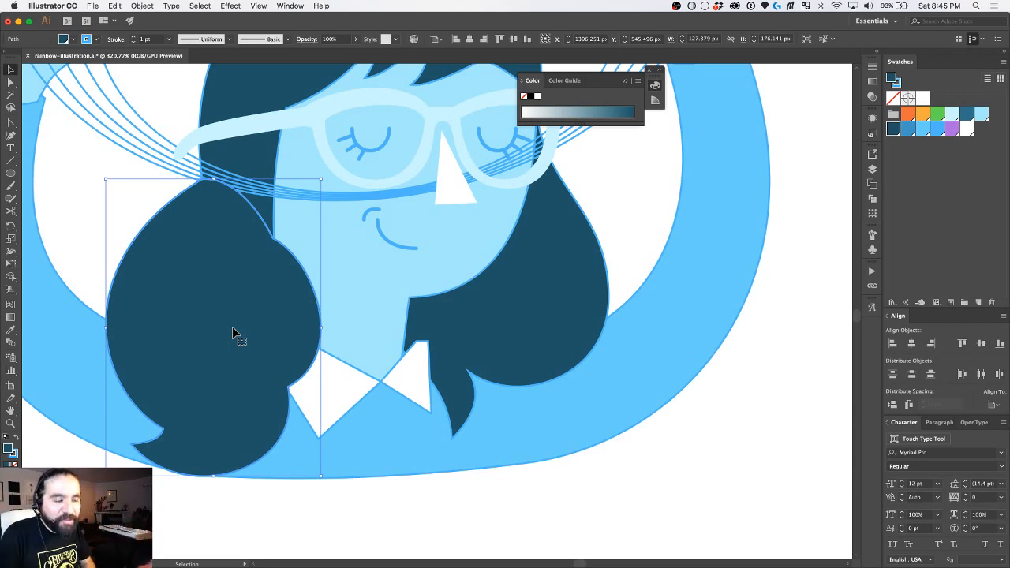
Step: Close the floating color panel, examine the illustration from the hair up to the phone, and select the rainbow arc group
{"action": "scroll", "coordinate": [232, 326], "scroll_direction": "down", "scroll_amount": 3}
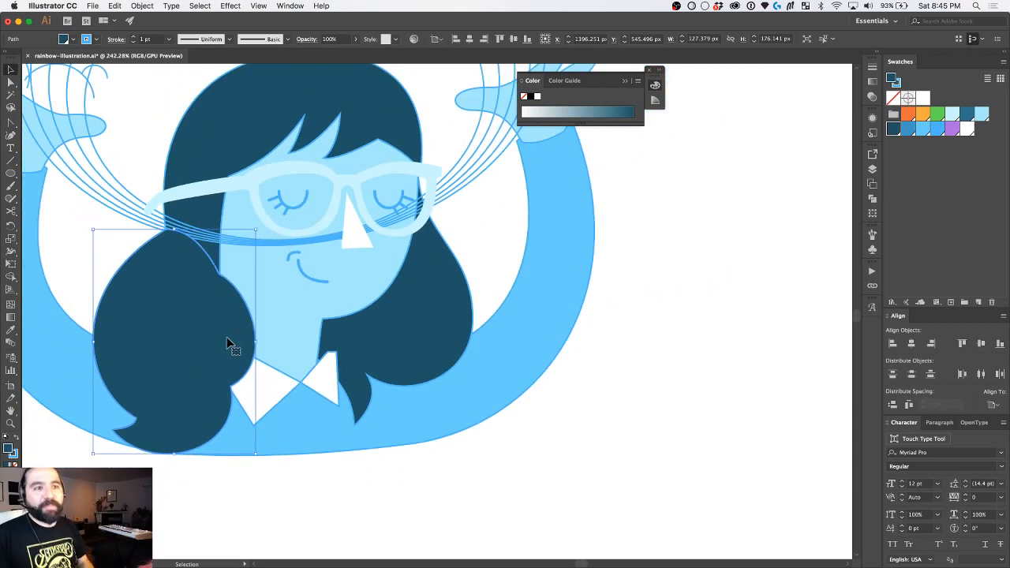
{"action": "scroll", "coordinate": [228, 339], "scroll_direction": "down", "scroll_amount": 2}
{"action": "scroll", "coordinate": [232, 341], "scroll_direction": "left", "scroll_amount": 5}
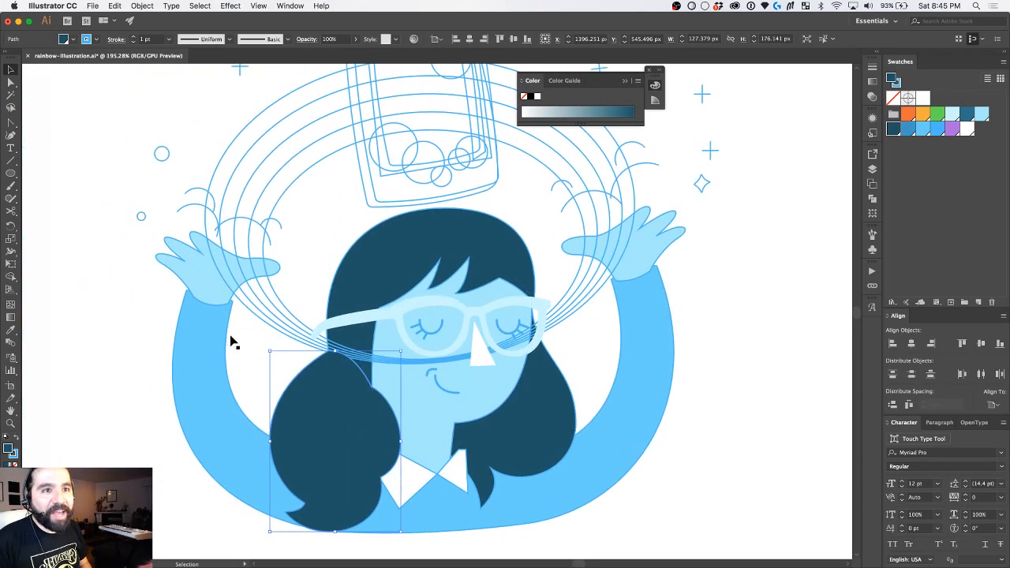
{"action": "scroll", "coordinate": [232, 340], "scroll_direction": "up", "scroll_amount": 5}
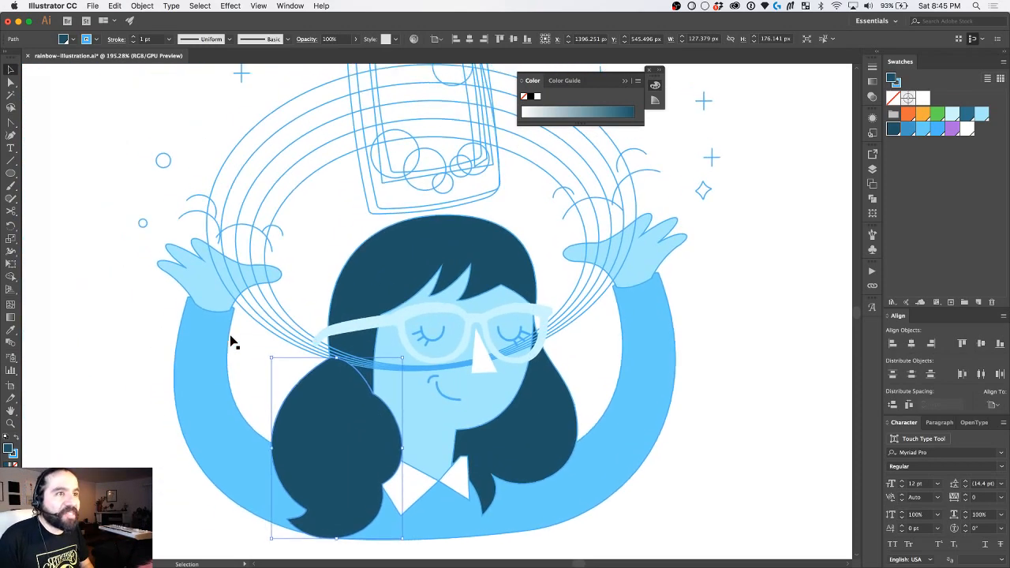
{"action": "left_click", "coordinate": [651, 73]}
{"action": "scroll", "coordinate": [569, 196], "scroll_direction": "down", "scroll_amount": 3}
{"action": "scroll", "coordinate": [568, 196], "scroll_direction": "left", "scroll_amount": 1}
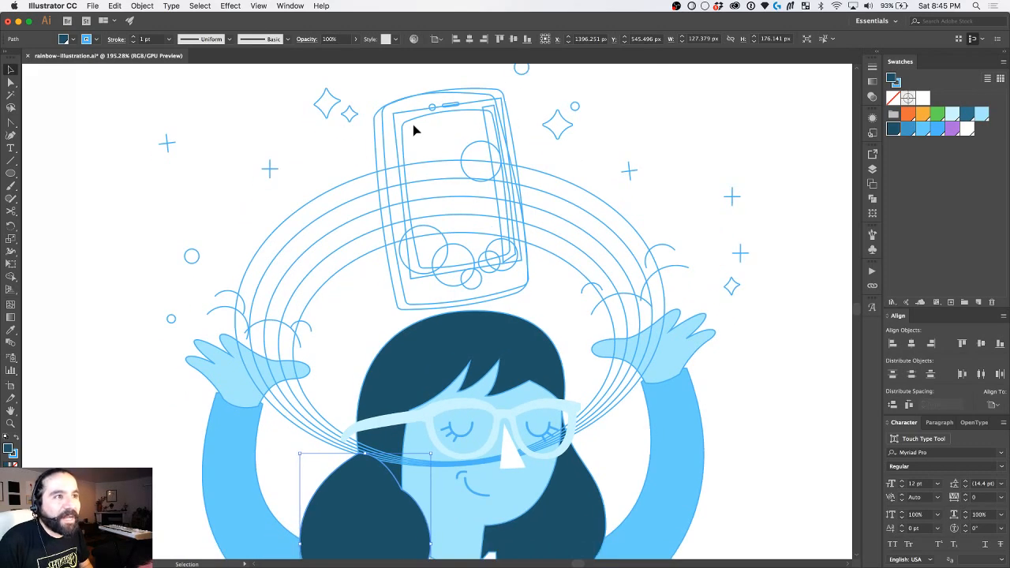
{"action": "scroll", "coordinate": [416, 130], "scroll_direction": "up", "scroll_amount": 3}
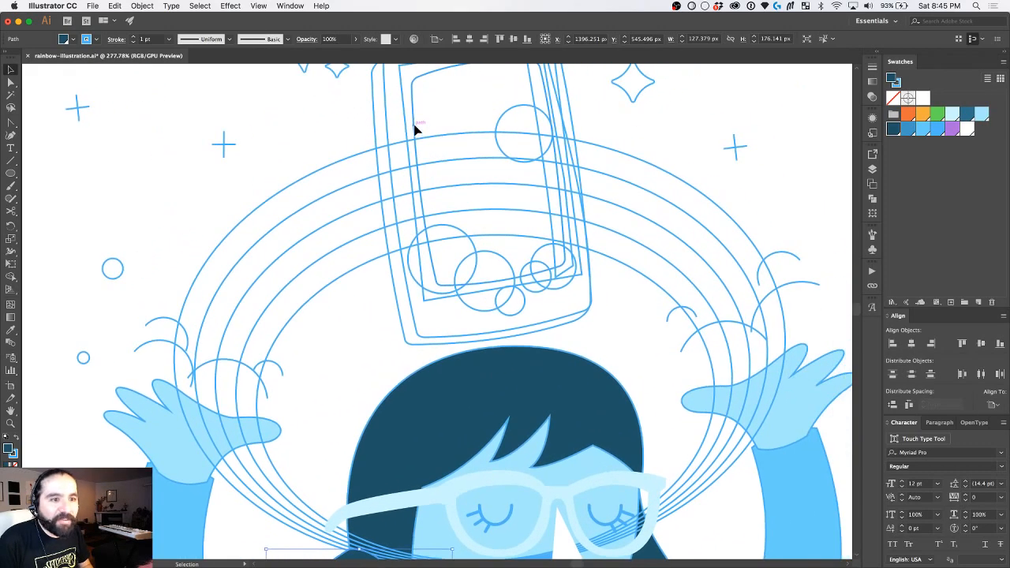
{"action": "left_click", "coordinate": [287, 226]}
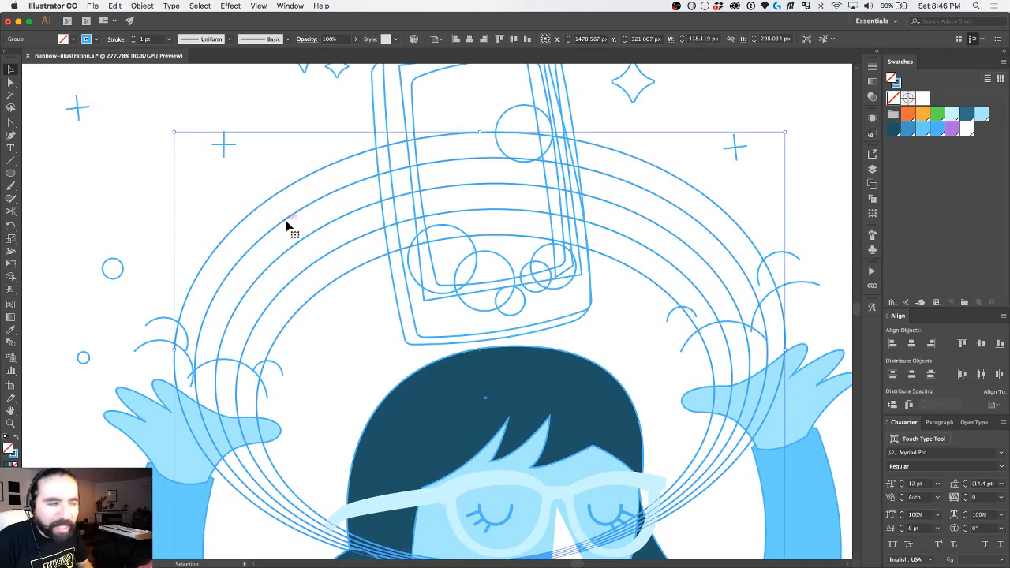
{"action": "scroll", "coordinate": [287, 226], "scroll_direction": "right", "scroll_amount": 2}
{"action": "scroll", "coordinate": [286, 226], "scroll_direction": "up", "scroll_amount": 1}
{"action": "scroll", "coordinate": [287, 225], "scroll_direction": "right", "scroll_amount": 1}
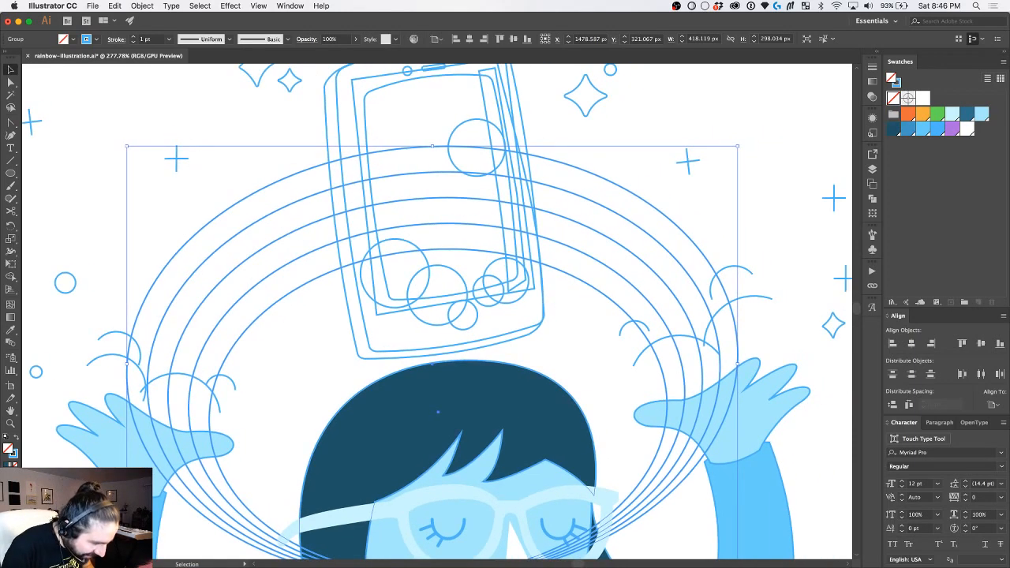
Step: Draw a 12 px circle as a shirt button just below where the collar pieces meet, and fill it with white
{"action": "scroll", "coordinate": [594, 429], "scroll_direction": "down", "scroll_amount": 10}
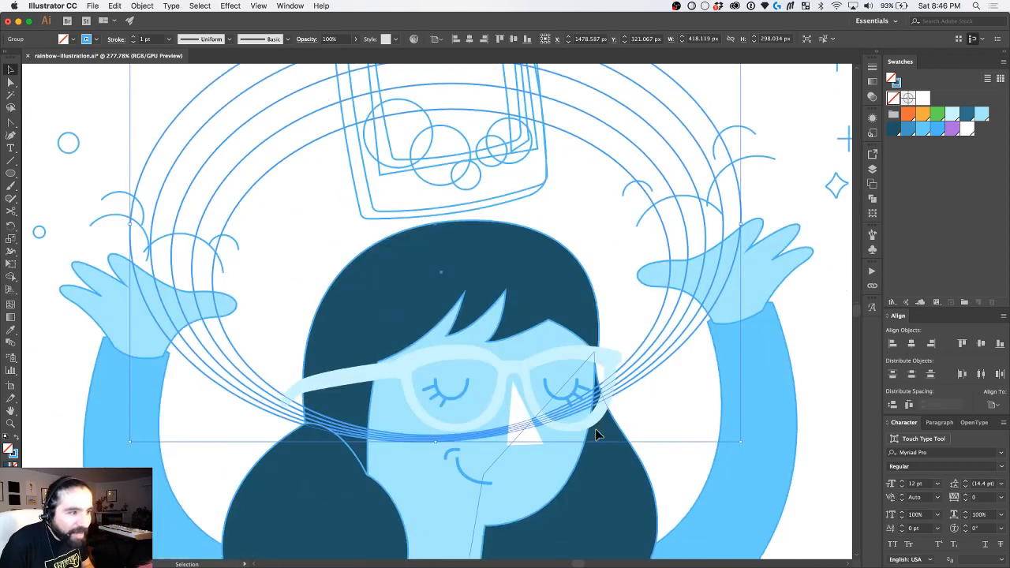
{"action": "scroll", "coordinate": [594, 428], "scroll_direction": "up", "scroll_amount": 5}
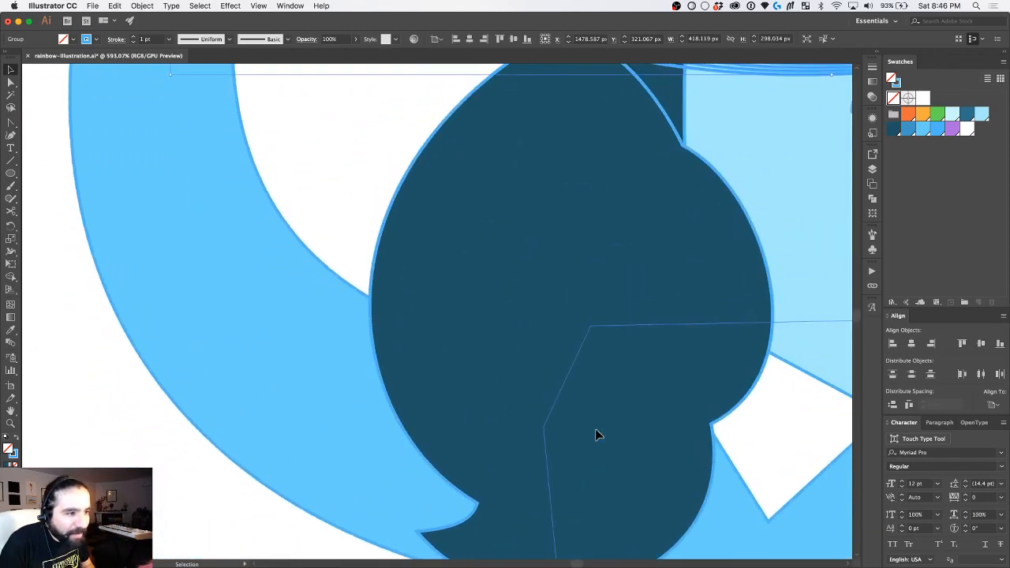
{"action": "scroll", "coordinate": [594, 428], "scroll_direction": "down", "scroll_amount": 3}
{"action": "scroll", "coordinate": [595, 428], "scroll_direction": "right", "scroll_amount": 5}
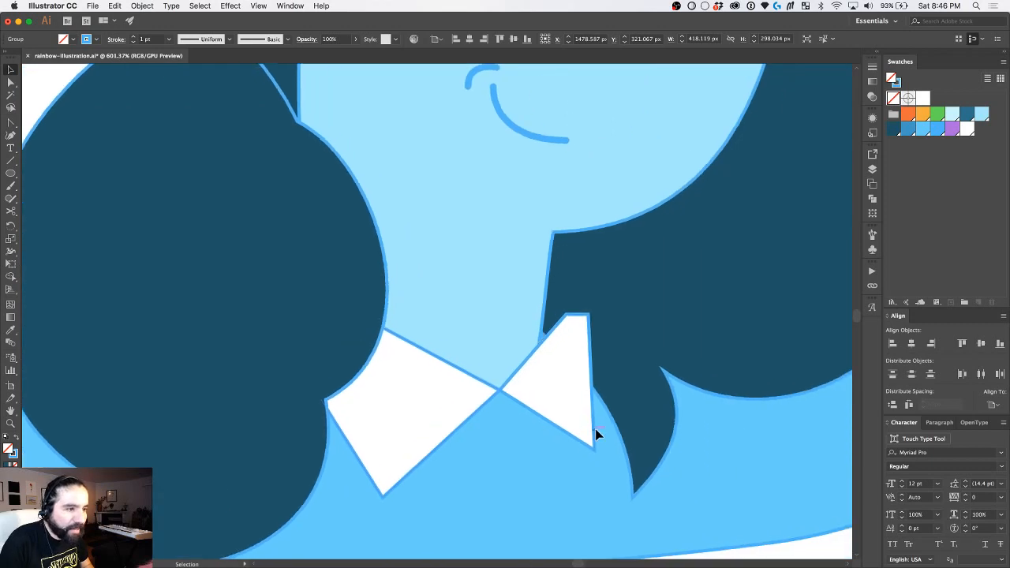
{"action": "left_click", "coordinate": [11, 173]}
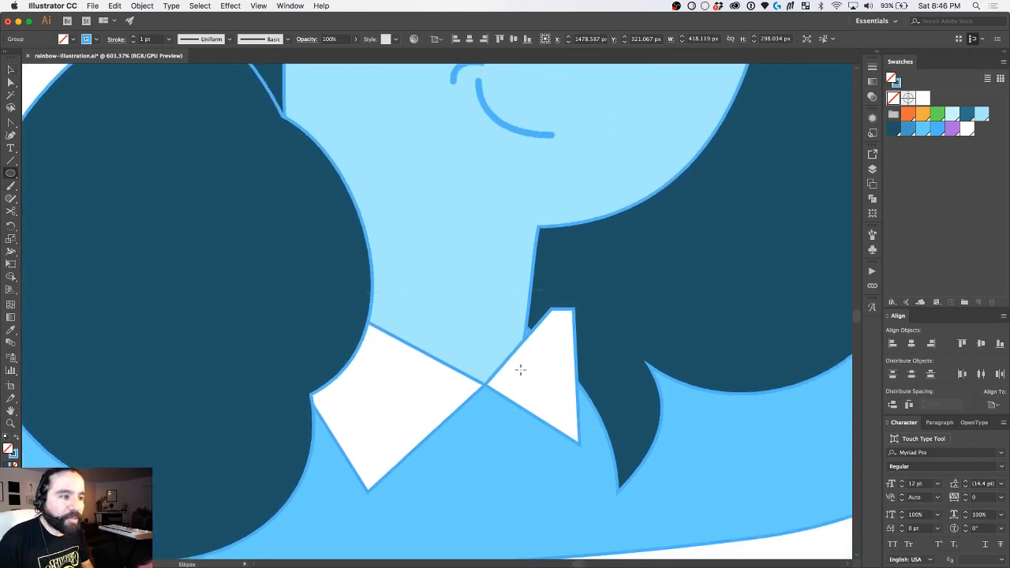
{"action": "left_click_drag", "start_coordinate": [498, 418], "coordinate": [511, 404]}
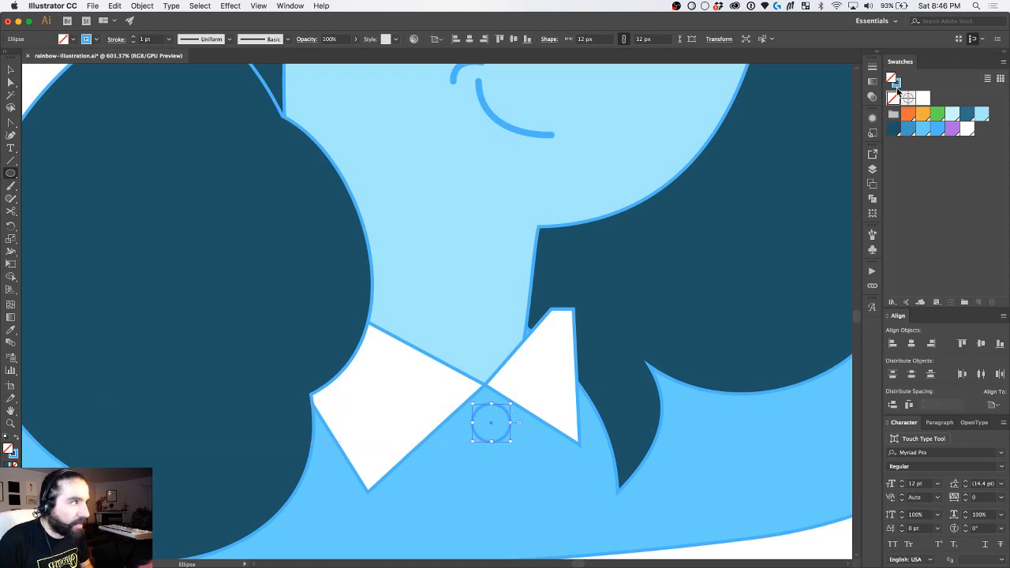
{"action": "left_click", "coordinate": [967, 130]}
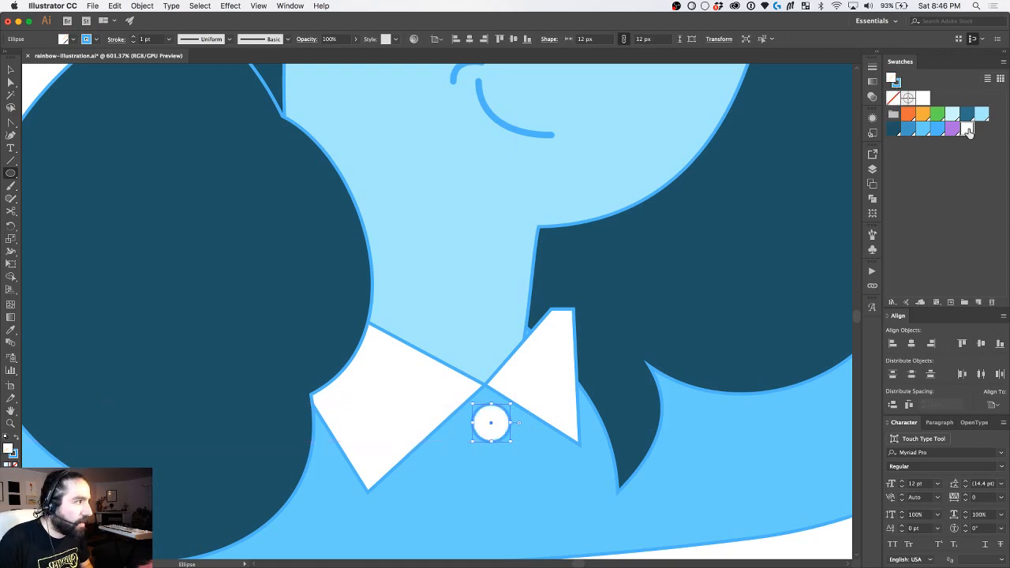
Step: Remove the stroke from the circular shirt button and close the floating color panel
{"action": "left_click", "coordinate": [15, 454]}
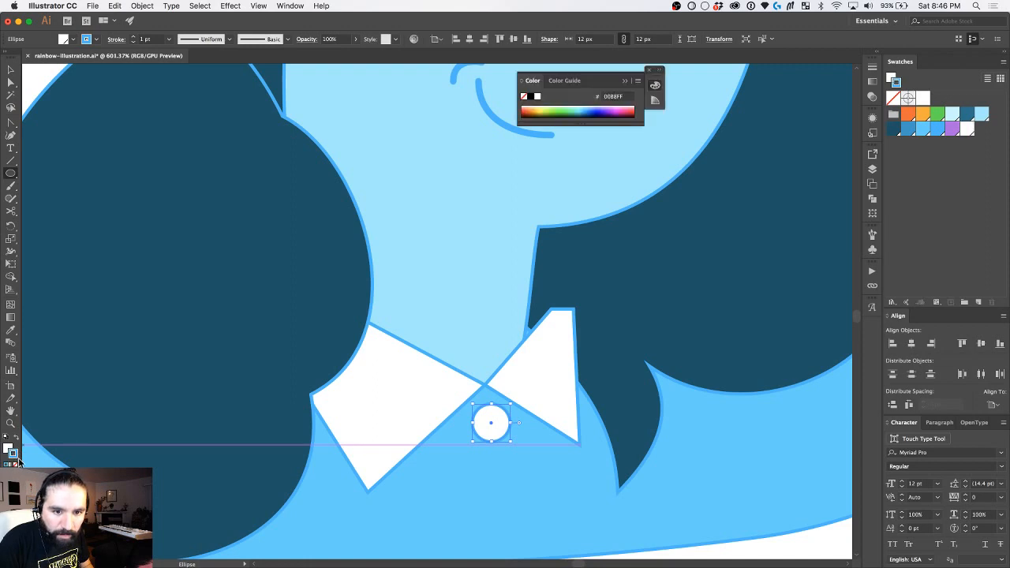
{"action": "left_click", "coordinate": [15, 464]}
{"action": "left_click", "coordinate": [8, 447]}
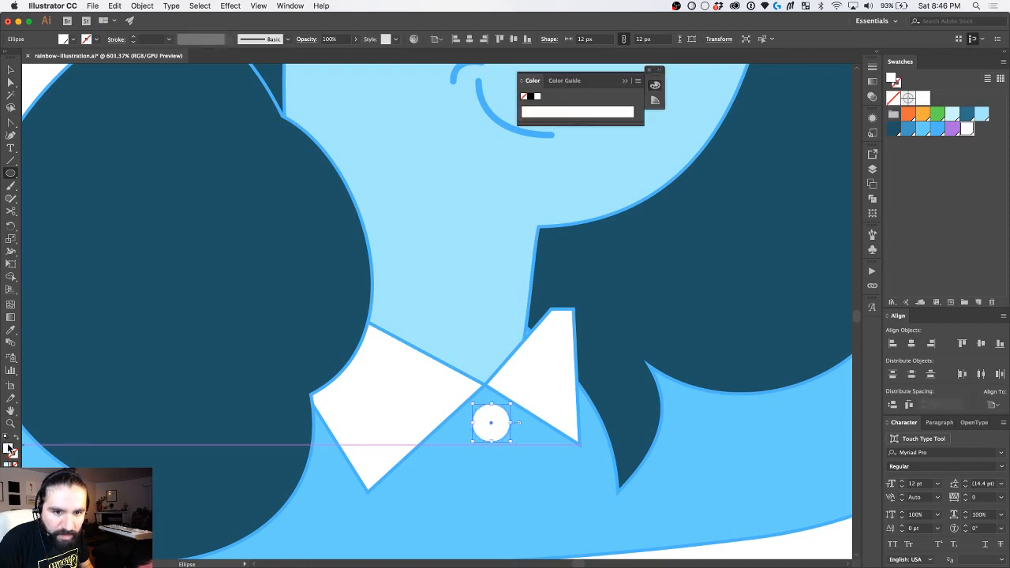
{"action": "left_click", "coordinate": [650, 72]}
Step: Nudge the white shirt button slightly upward, closer to the point where the collar pieces meet
{"action": "scroll", "coordinate": [561, 261], "scroll_direction": "down", "scroll_amount": 5}
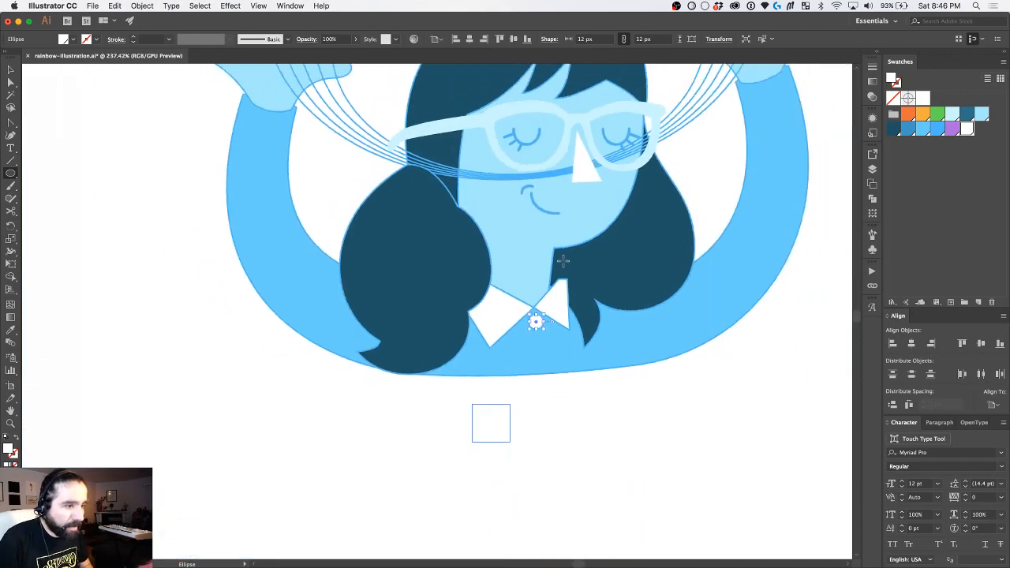
{"action": "key", "text": "v"}
{"action": "scroll", "coordinate": [552, 355], "scroll_direction": "up", "scroll_amount": 2}
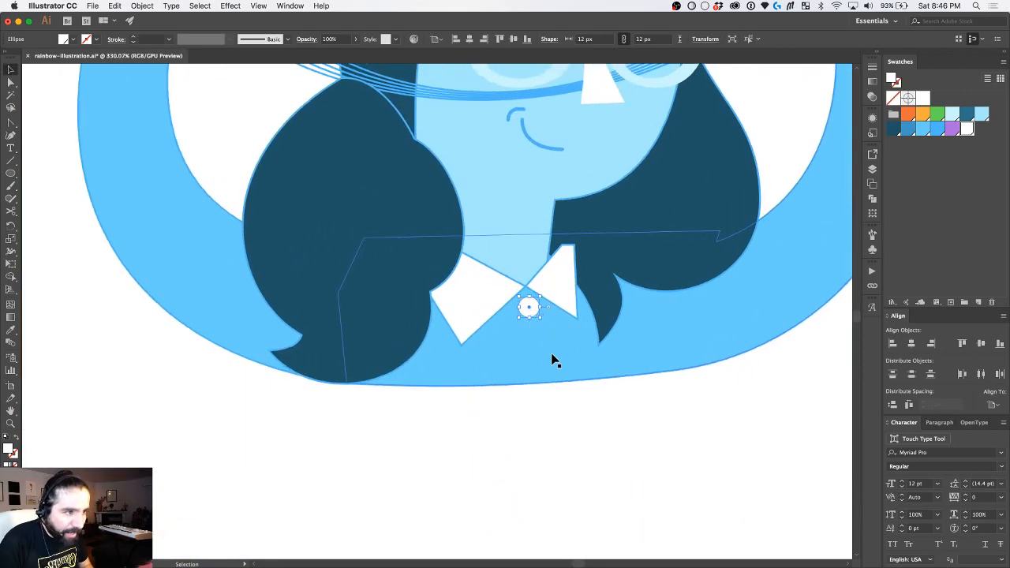
{"action": "key", "text": "Left"}
{"action": "key", "text": "Up"}
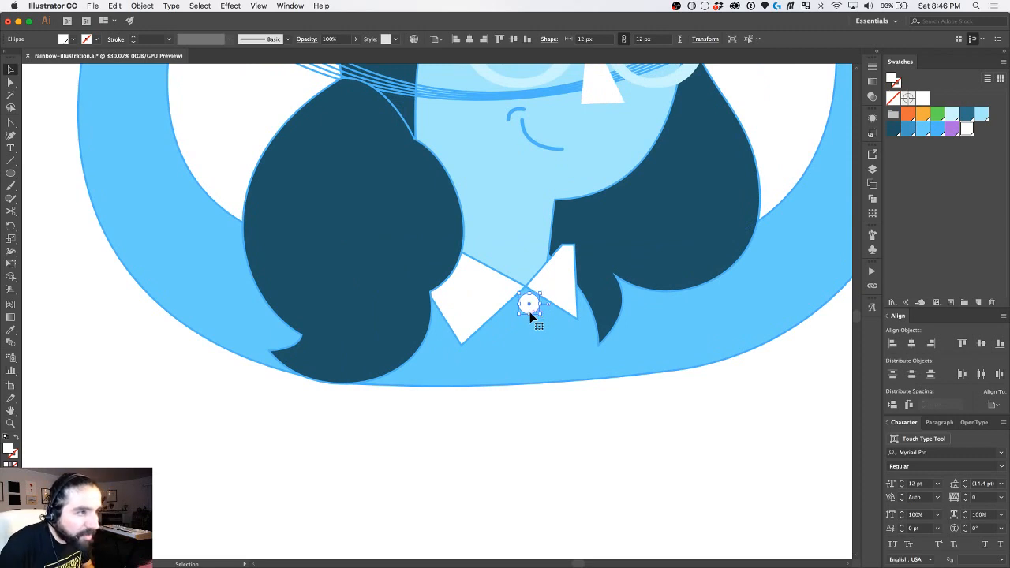
Step: Remove the blue stroke from both collar pieces while keeping their white fill, and clear the selection
{"action": "left_click", "coordinate": [505, 287]}
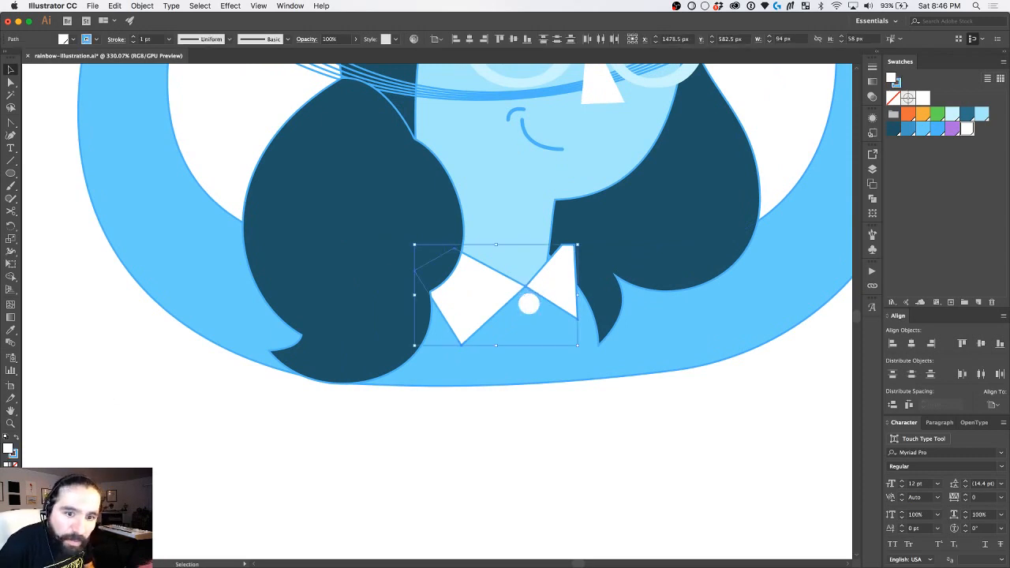
{"action": "left_click", "coordinate": [16, 437]}
{"action": "left_click", "coordinate": [17, 464]}
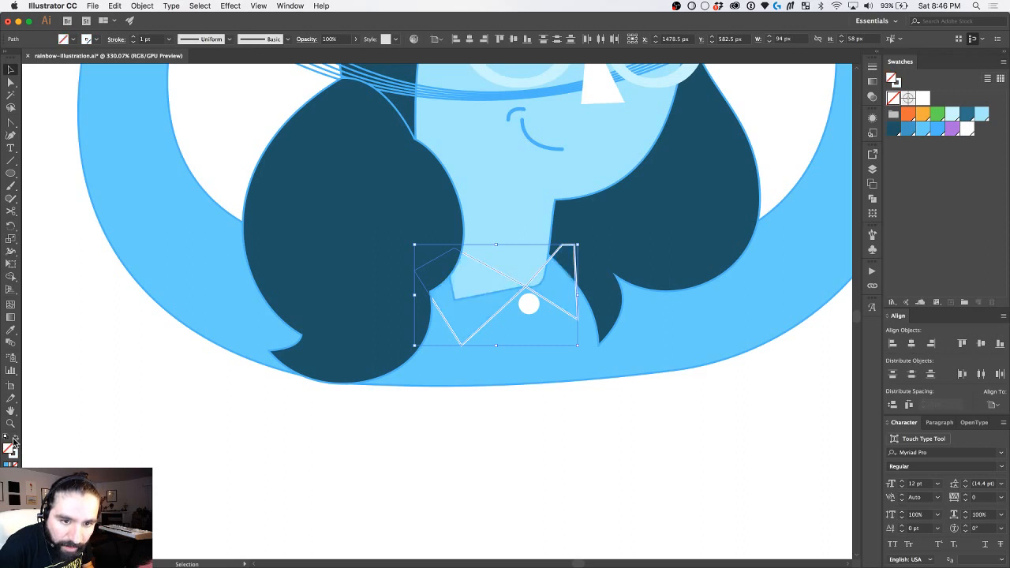
{"action": "left_click", "coordinate": [15, 438]}
{"action": "left_click", "coordinate": [580, 446]}
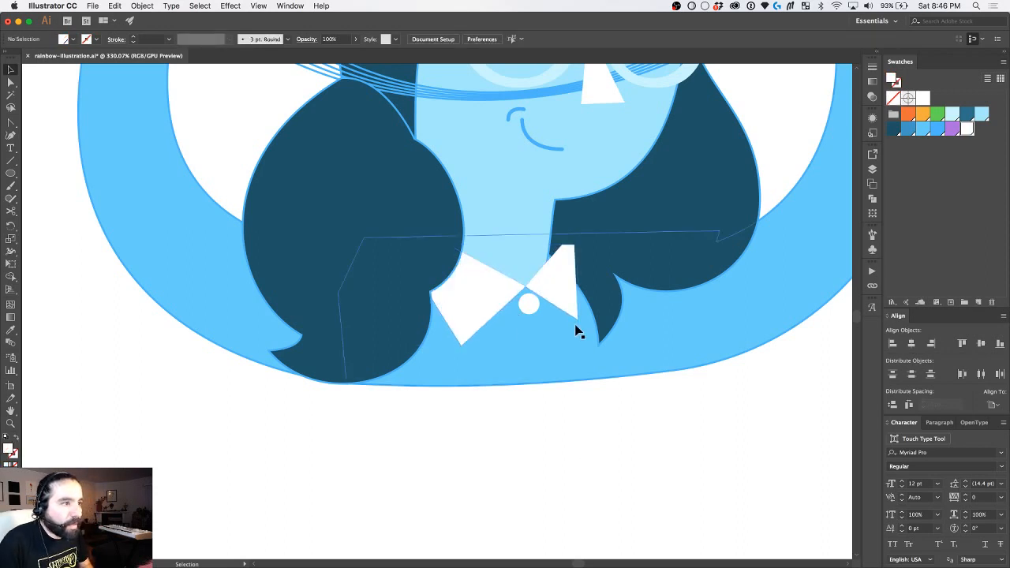
Step: Shift the two upper corners of the right collar piece inward so its inner one meets the neck's edge
{"action": "scroll", "coordinate": [576, 331], "scroll_direction": "up", "scroll_amount": 4}
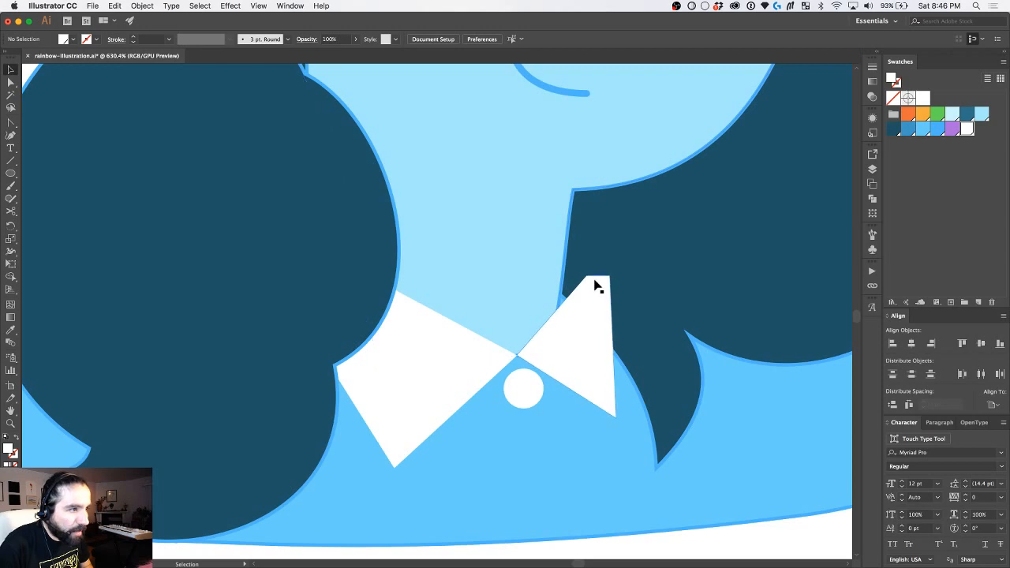
{"action": "key", "text": "a"}
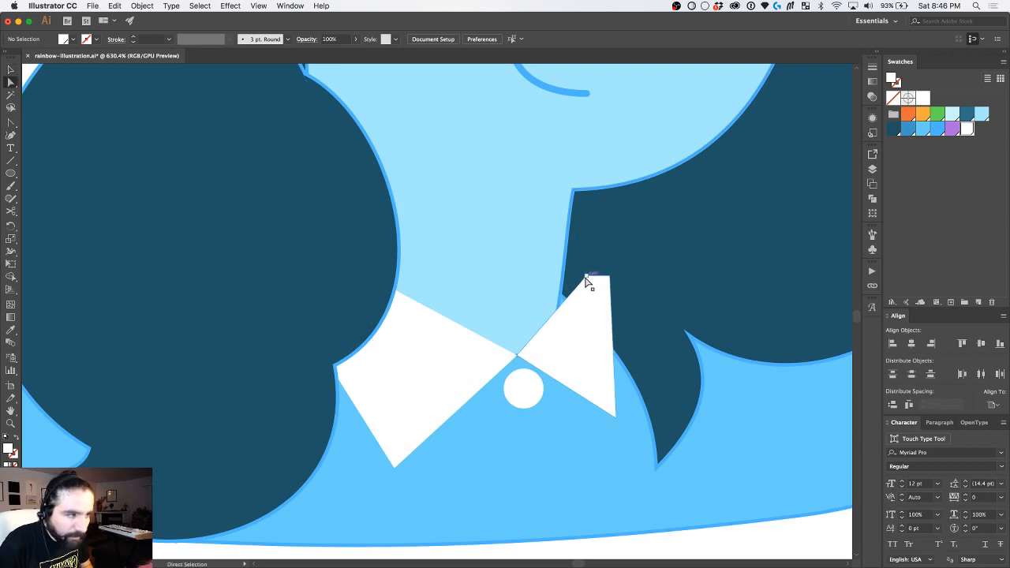
{"action": "mouse_move", "coordinate": [588, 279]}
{"action": "left_mouse_down"}
{"action": "mouse_move", "coordinate": [566, 276]}
{"action": "mouse_move", "coordinate": [612, 281]}
{"action": "mouse_move", "coordinate": [585, 281]}
{"action": "left_mouse_up"}
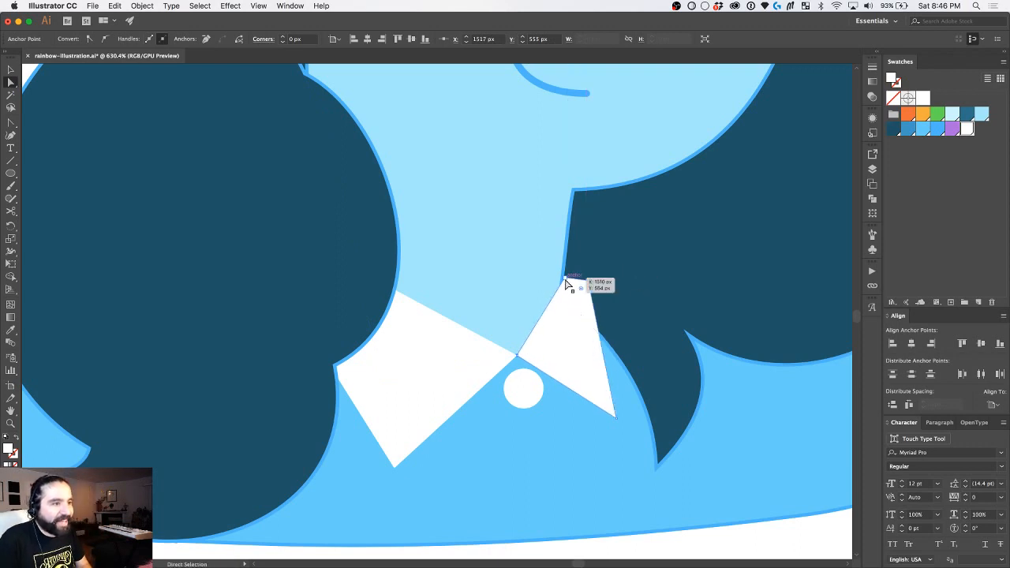
Step: Fine-tune the upper outer corner of the right collar piece, moving its anchor to X 1514 px, Y 554 px
{"action": "scroll", "coordinate": [566, 282], "scroll_direction": "down", "scroll_amount": 5}
{"action": "key", "text": "v"}
{"action": "left_click", "coordinate": [539, 252]}
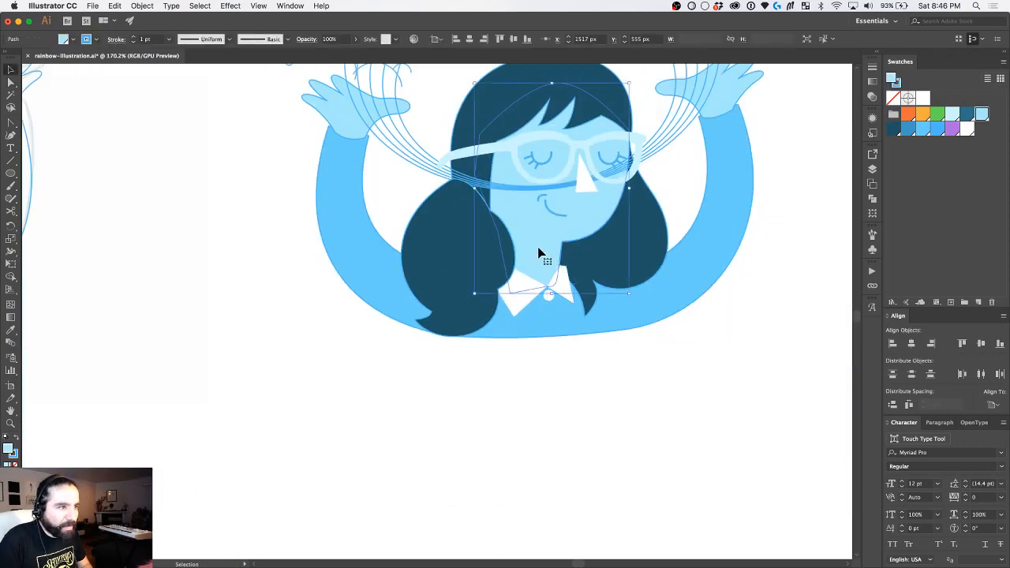
{"action": "scroll", "coordinate": [541, 254], "scroll_direction": "up", "scroll_amount": 4}
{"action": "key", "text": "a"}
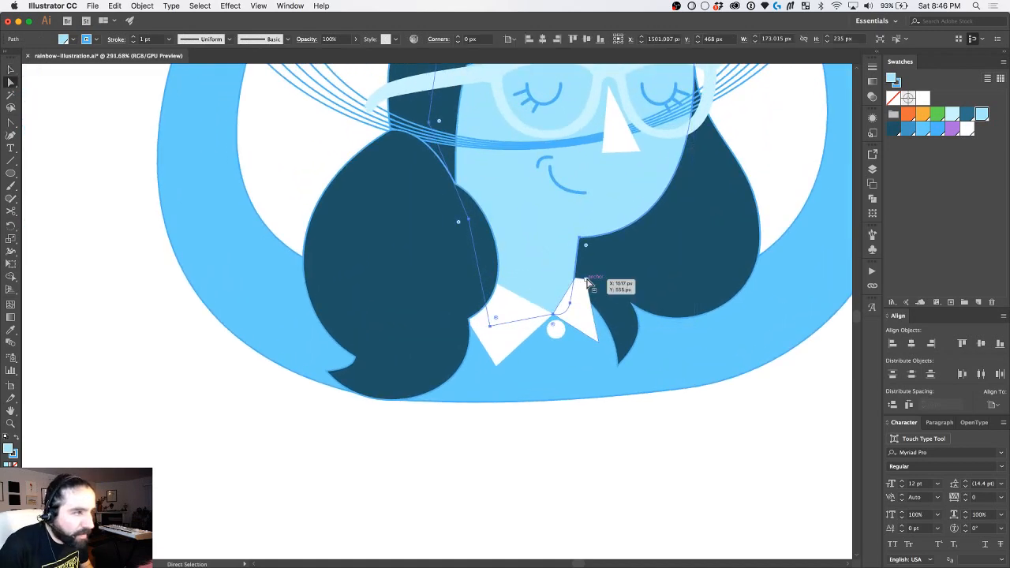
{"action": "left_click", "coordinate": [586, 283]}
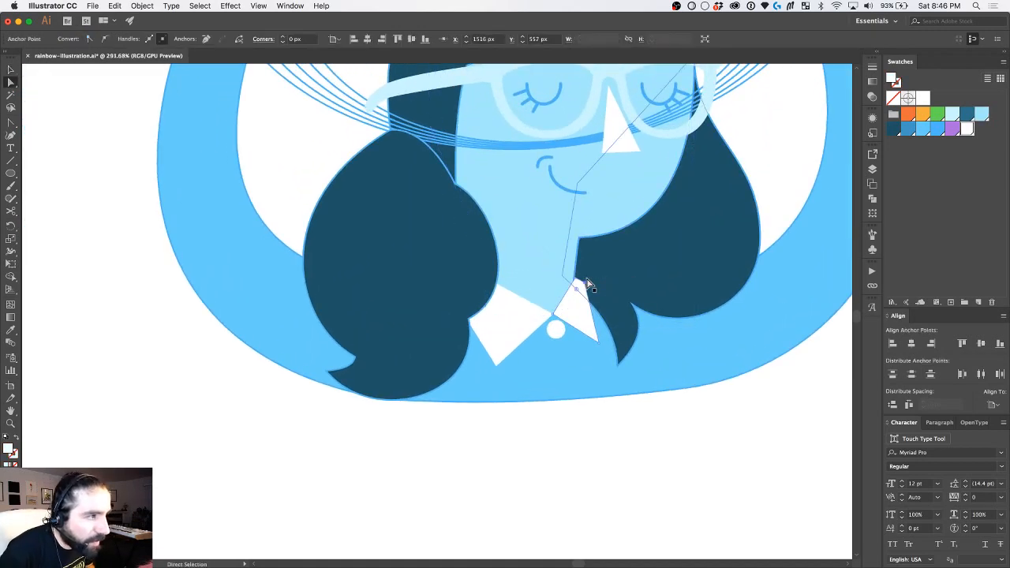
{"action": "key", "text": "Up"}
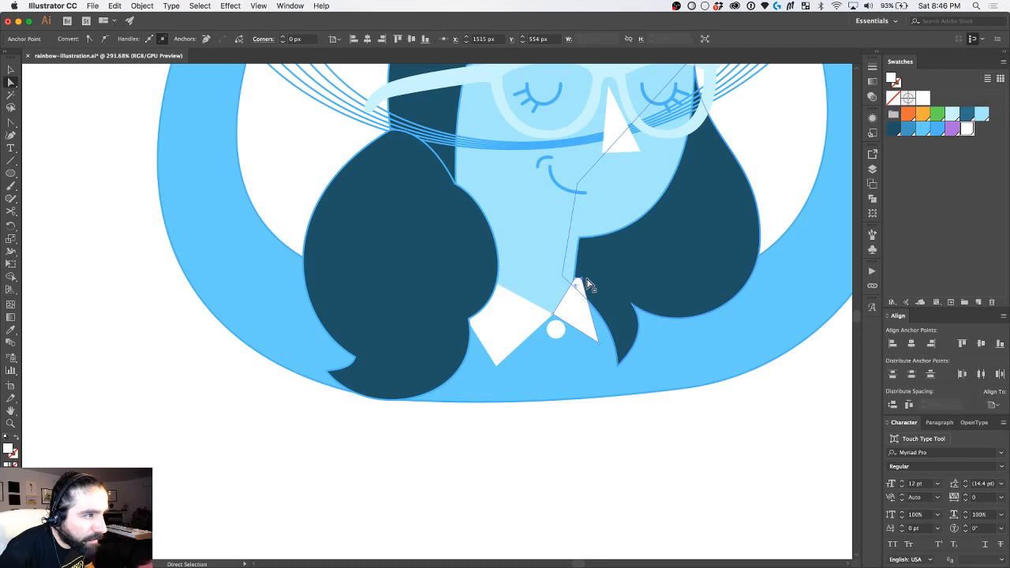
{"action": "scroll", "coordinate": [573, 258], "scroll_direction": "down", "scroll_amount": 3}
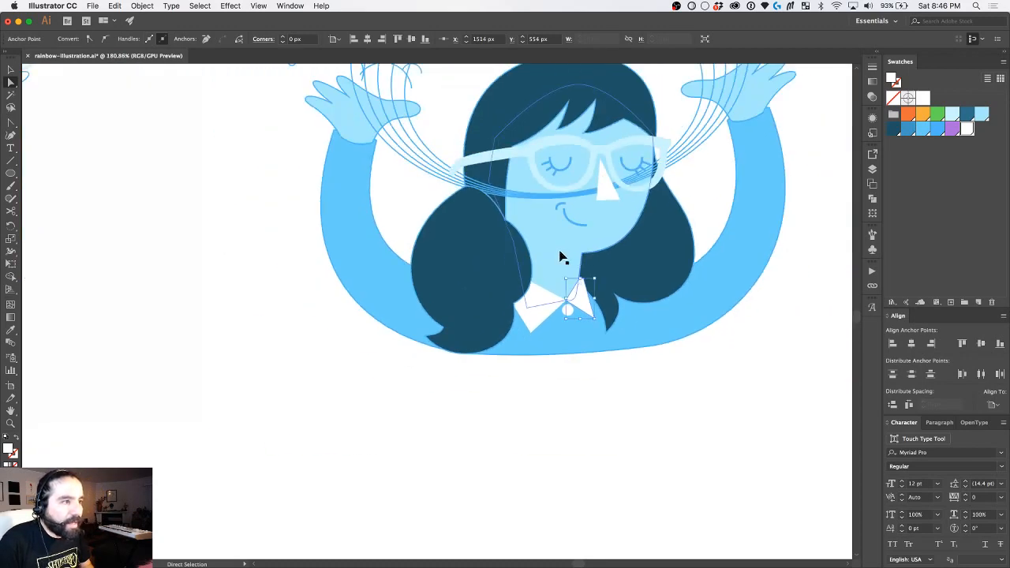
Step: Try the darkest blue swatch as the fill of the glasses frame and temple arm, and undo it
{"action": "key", "text": "v"}
{"action": "left_click", "coordinate": [562, 259]}
{"action": "scroll", "coordinate": [579, 310], "scroll_direction": "down", "scroll_amount": 3}
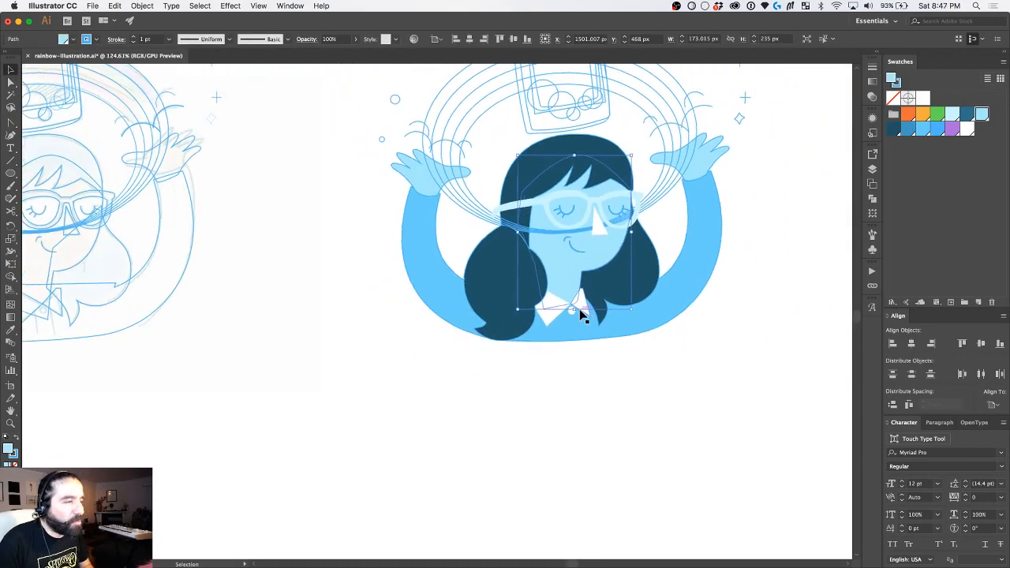
{"action": "scroll", "coordinate": [580, 314], "scroll_direction": "up", "scroll_amount": 4}
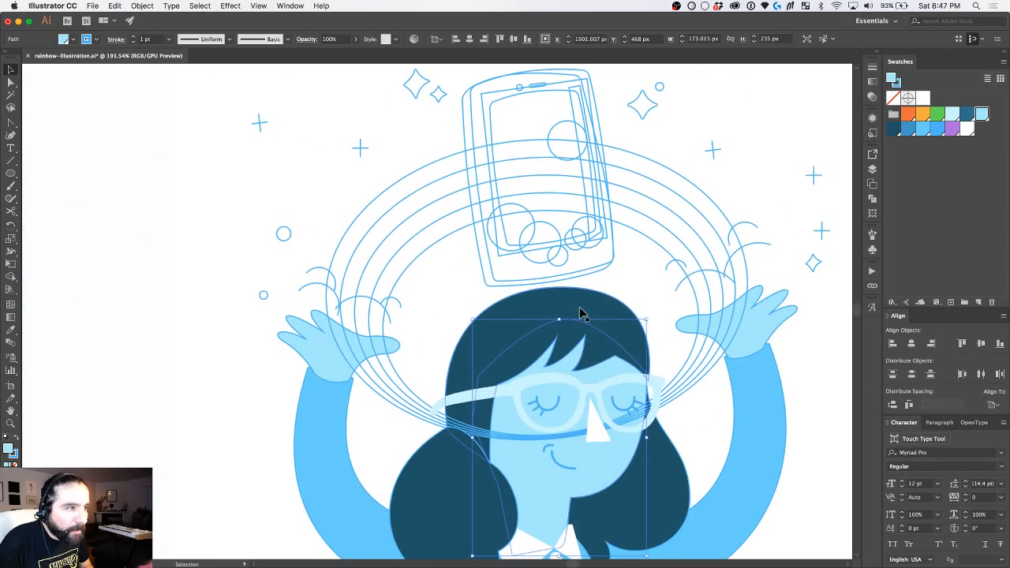
{"action": "left_click", "coordinate": [577, 390]}
{"action": "left_click", "coordinate": [502, 394], "text": "shift"}
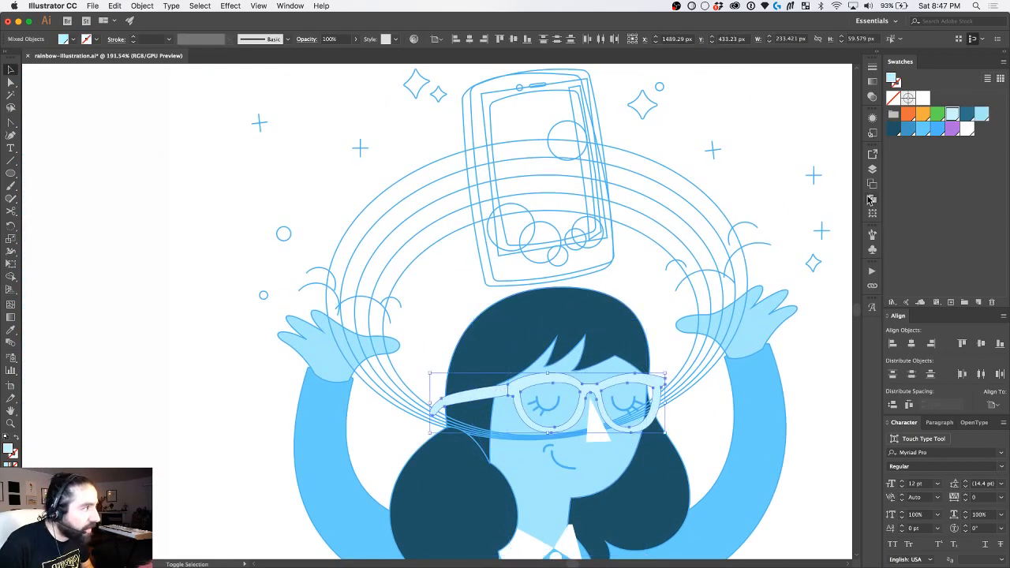
{"action": "left_click", "coordinate": [894, 130]}
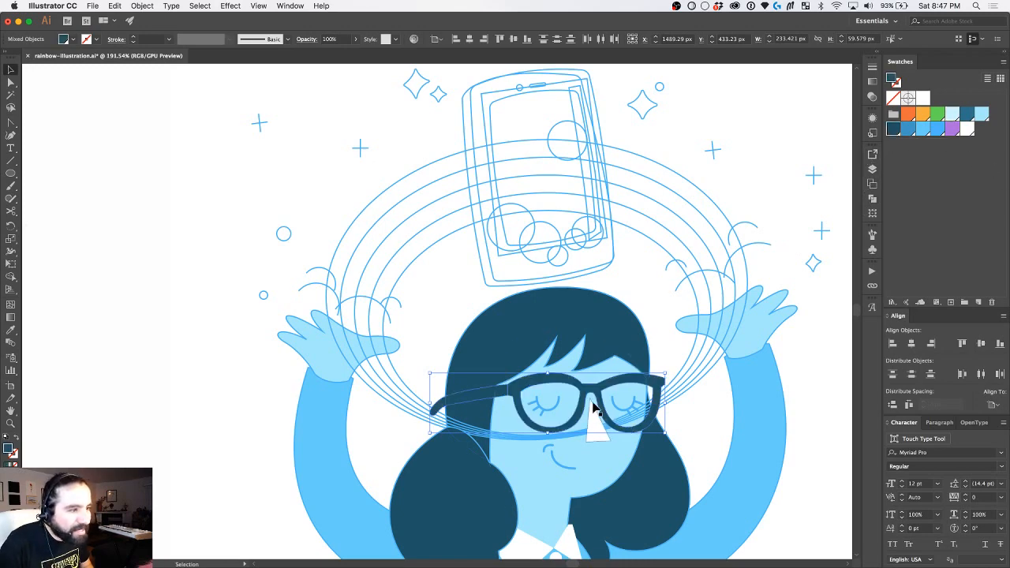
{"action": "scroll", "coordinate": [588, 388], "scroll_direction": "up", "scroll_amount": 3}
{"action": "key", "text": "super+z"}
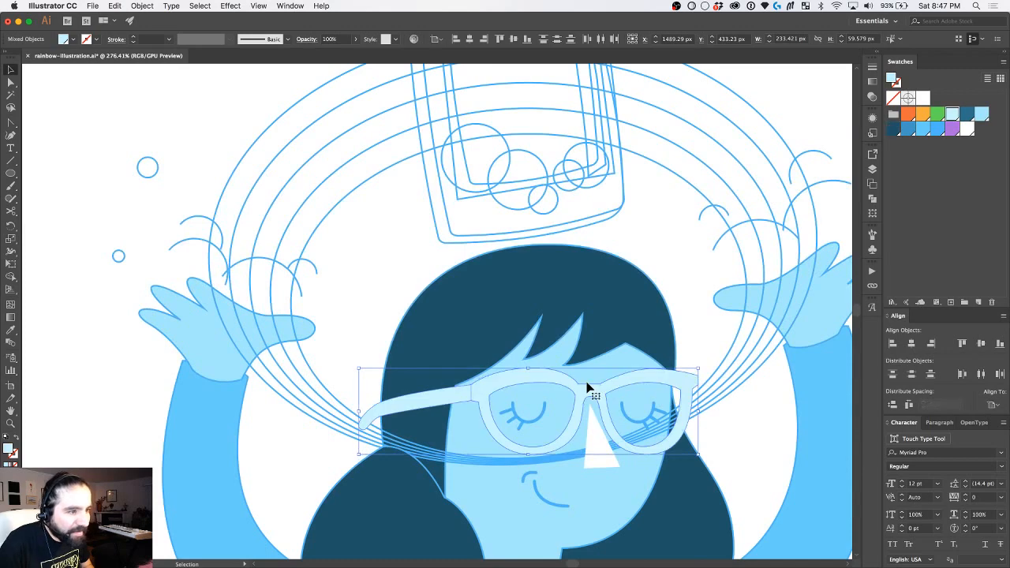
{"action": "scroll", "coordinate": [590, 387], "scroll_direction": "down", "scroll_amount": 1}
{"action": "scroll", "coordinate": [590, 387], "scroll_direction": "right", "scroll_amount": 1}
{"action": "scroll", "coordinate": [573, 306], "scroll_direction": "down", "scroll_amount": 5}
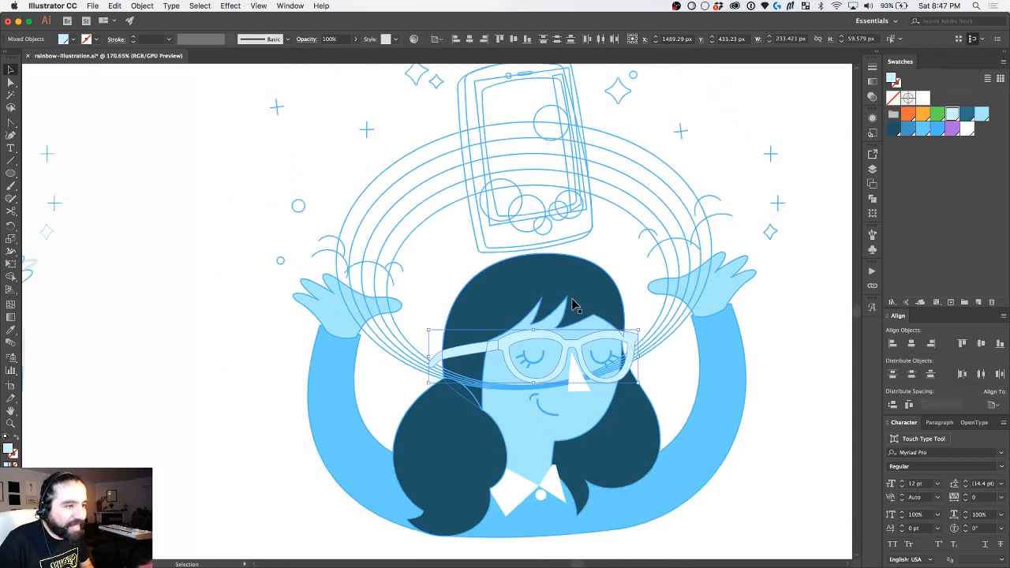
Step: Fill the phone's front outline above the woman's head with the palest blue swatch
{"action": "left_click", "coordinate": [763, 314]}
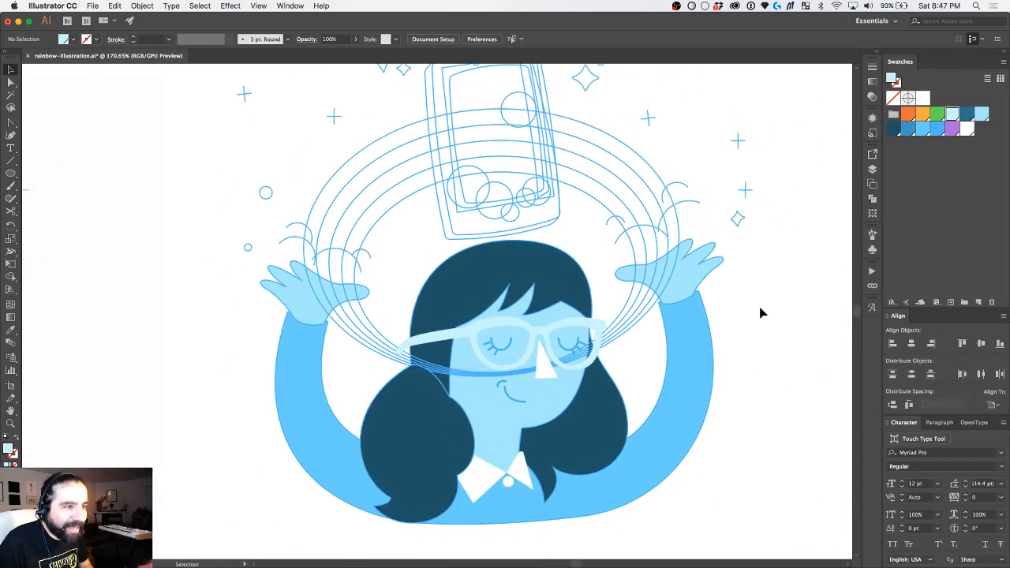
{"action": "scroll", "coordinate": [465, 315], "scroll_direction": "up", "scroll_amount": 2}
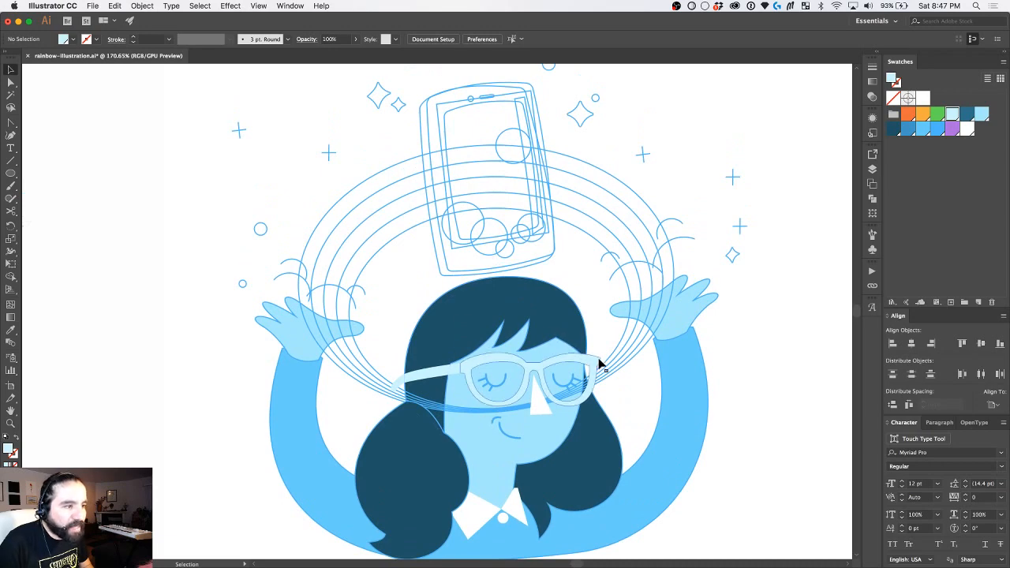
{"action": "scroll", "coordinate": [543, 384], "scroll_direction": "up", "scroll_amount": 3}
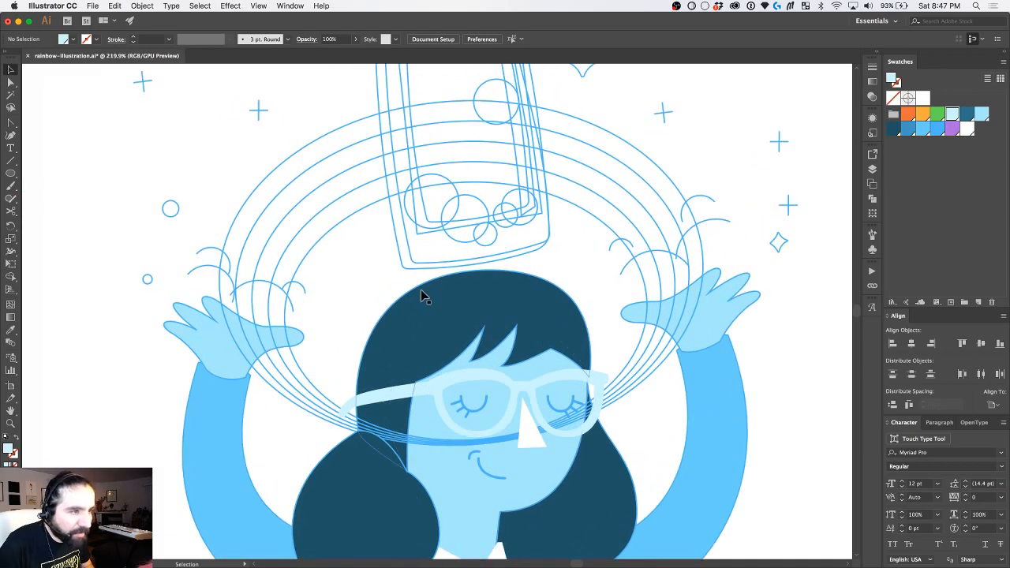
{"action": "scroll", "coordinate": [420, 296], "scroll_direction": "up", "scroll_amount": 3}
{"action": "scroll", "coordinate": [421, 297], "scroll_direction": "left", "scroll_amount": 3}
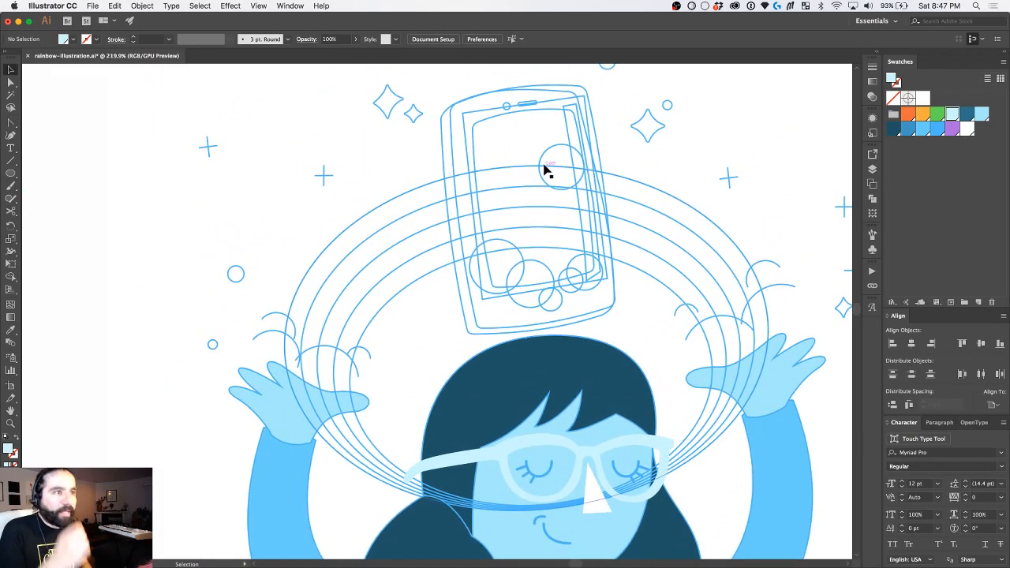
{"action": "scroll", "coordinate": [546, 170], "scroll_direction": "up", "scroll_amount": 2}
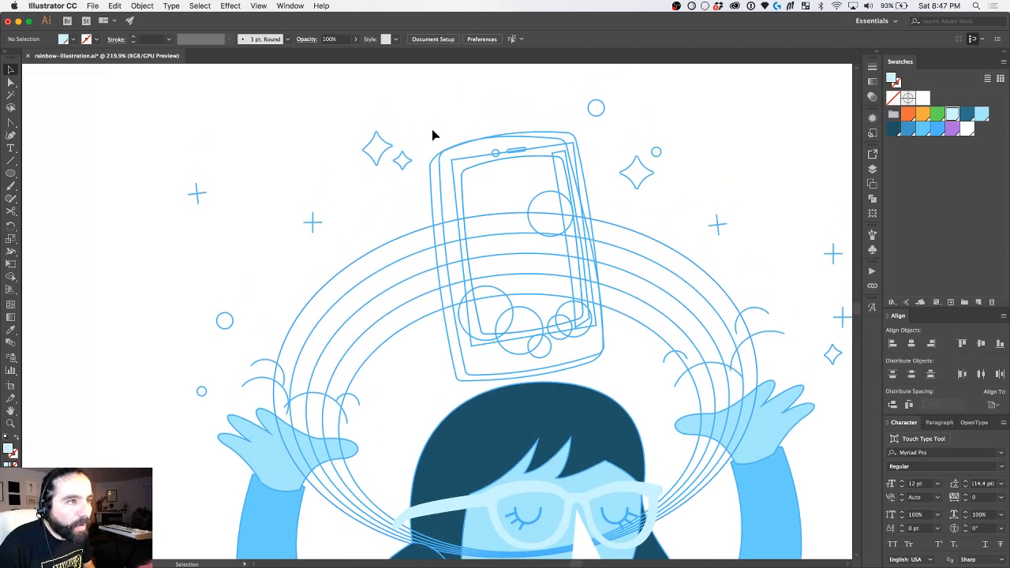
{"action": "left_click_drag", "start_coordinate": [431, 128], "coordinate": [460, 156]}
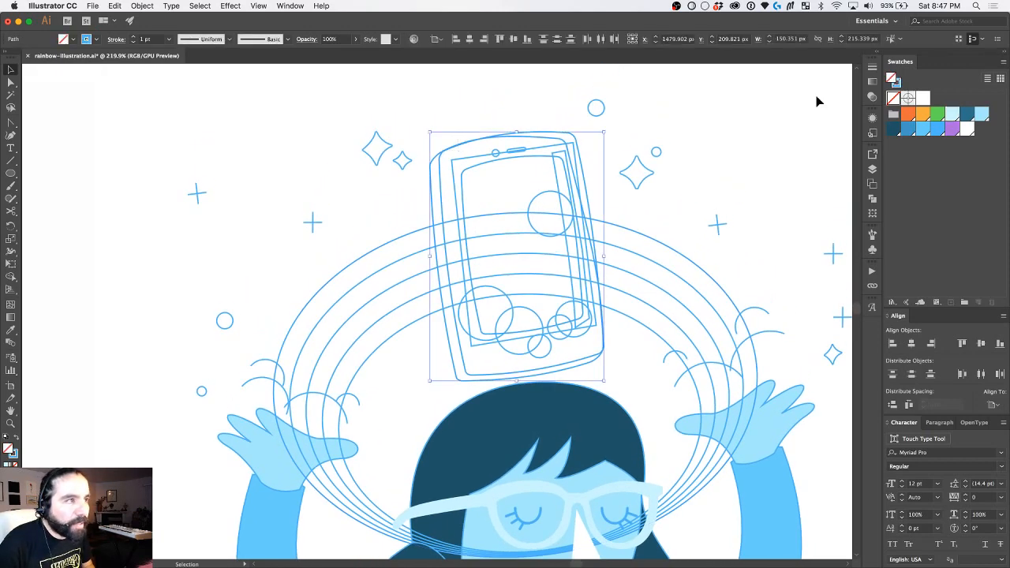
{"action": "left_click", "coordinate": [581, 126]}
{"action": "left_click", "coordinate": [571, 136]}
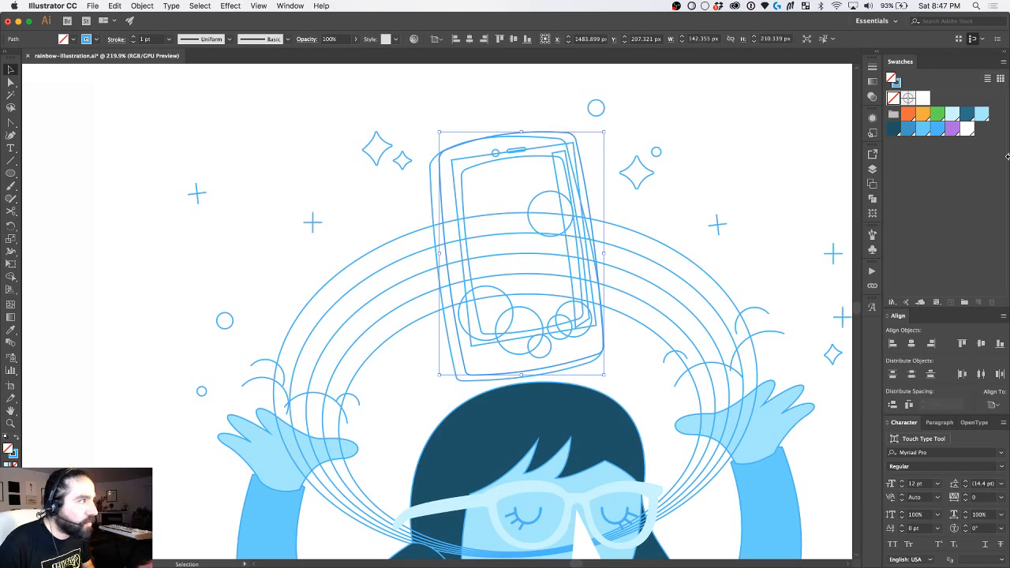
{"action": "left_click", "coordinate": [980, 114]}
{"action": "left_click", "coordinate": [953, 115]}
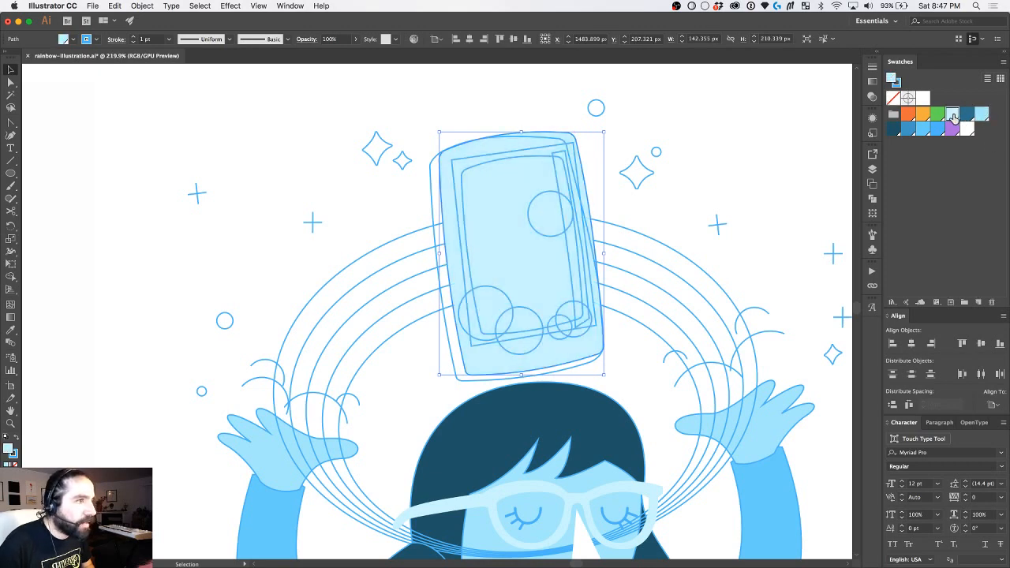
Step: Cut the rounded screen opening out of the phone's pale blue front with Minus Front, and clear the selection
{"action": "left_click", "coordinate": [477, 136]}
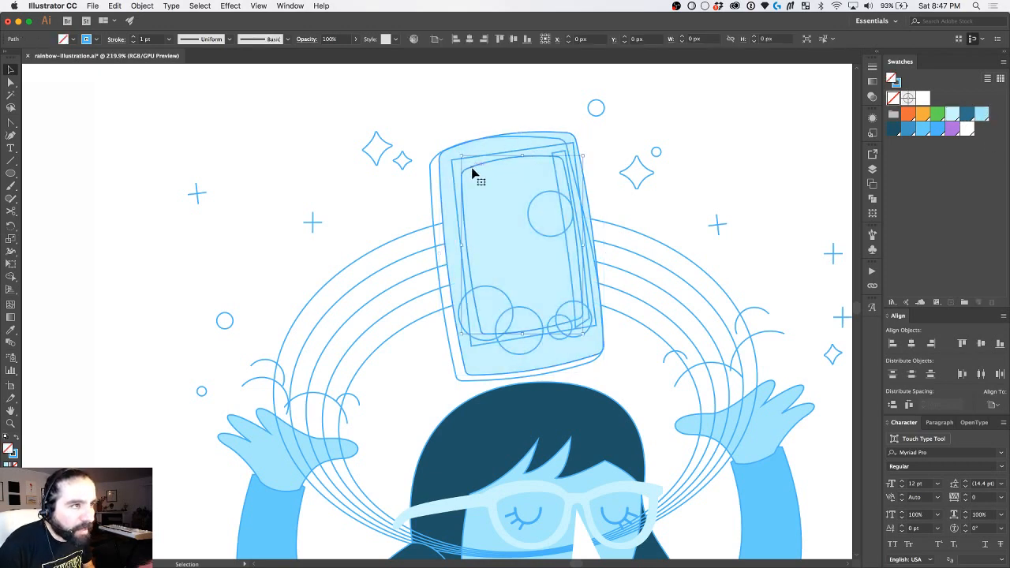
{"action": "left_click", "coordinate": [468, 144], "text": "shift"}
{"action": "left_click", "coordinate": [554, 107]}
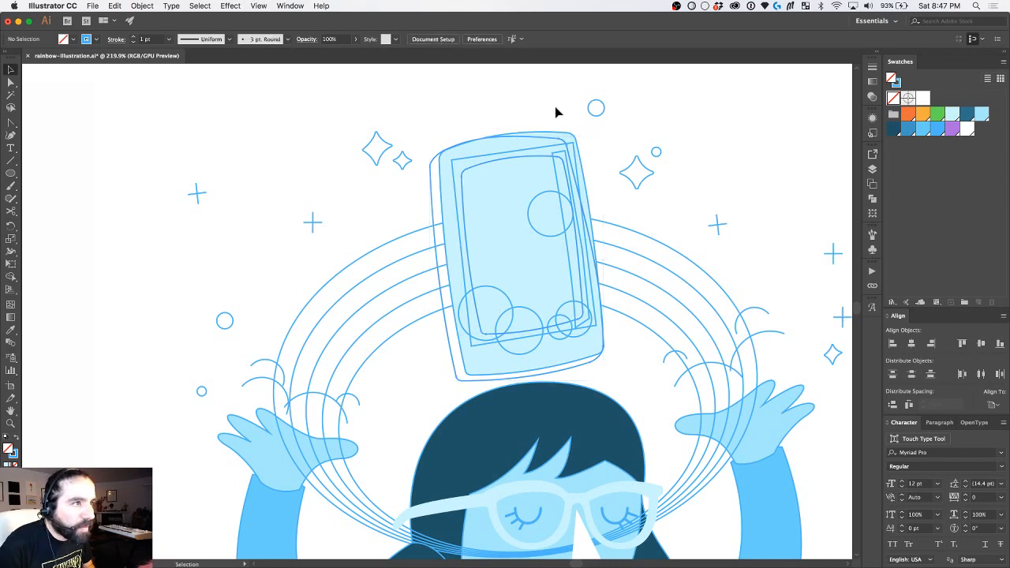
{"action": "left_click", "coordinate": [505, 162]}
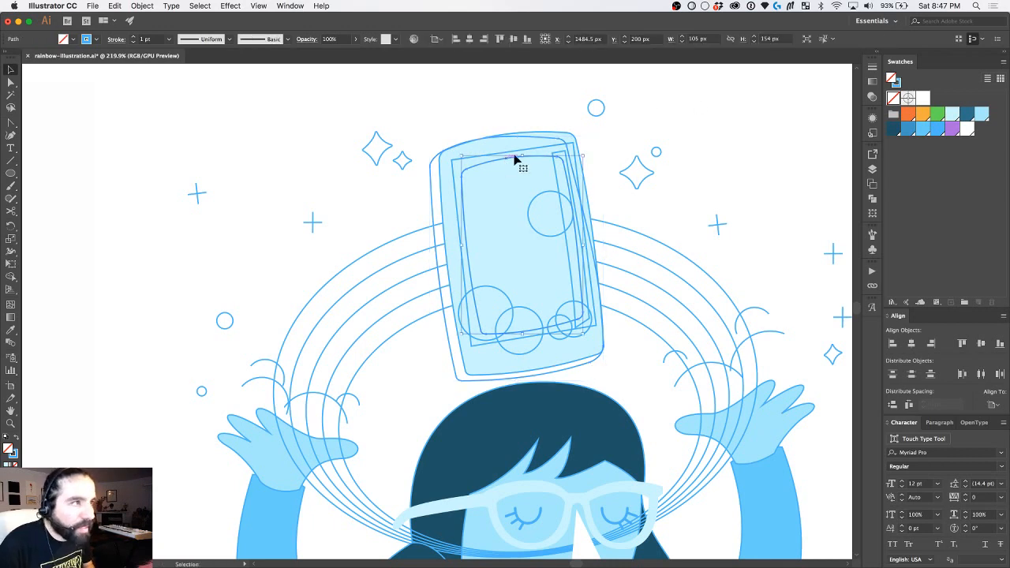
{"action": "left_click", "coordinate": [552, 135], "text": "shift"}
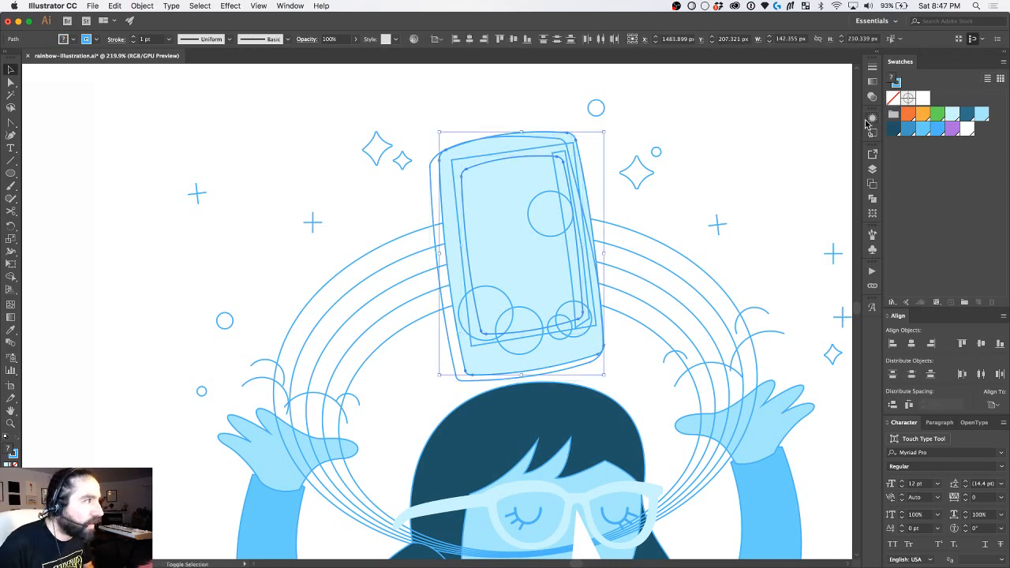
{"action": "left_click", "coordinate": [871, 198]}
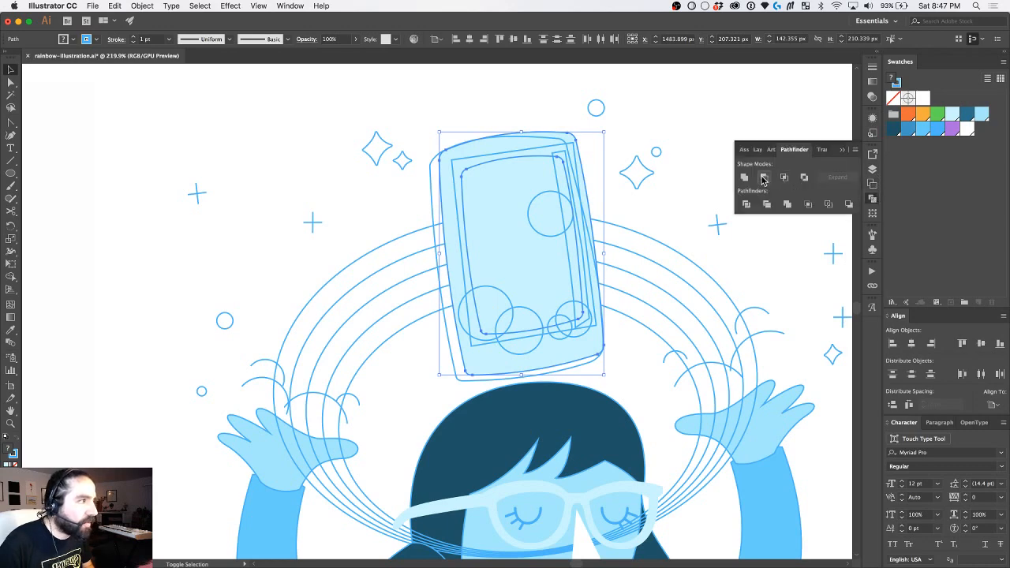
{"action": "left_click", "coordinate": [763, 178]}
{"action": "scroll", "coordinate": [467, 173], "scroll_direction": "up", "scroll_amount": 3}
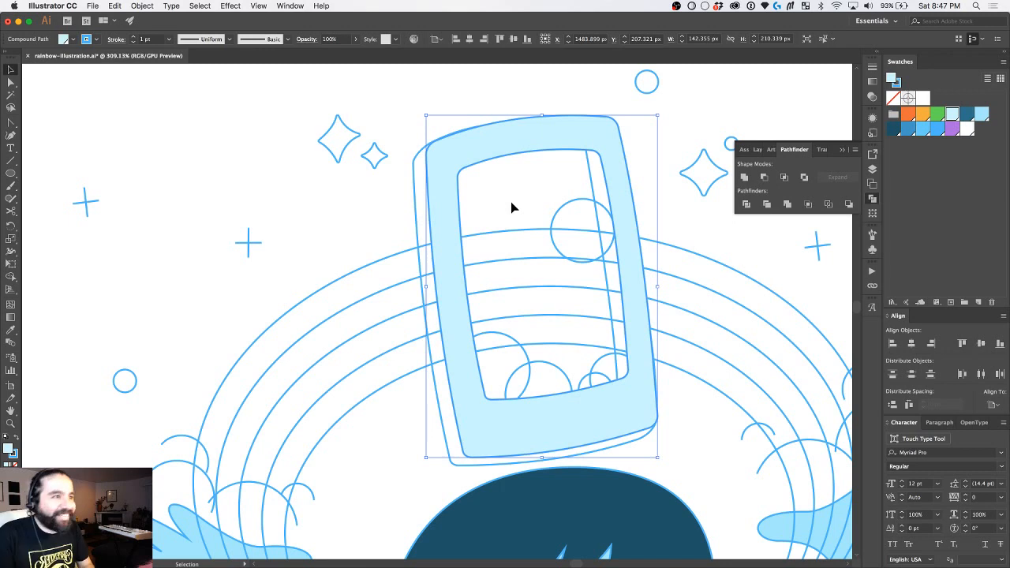
{"action": "scroll", "coordinate": [511, 206], "scroll_direction": "right", "scroll_amount": 2}
{"action": "left_click", "coordinate": [650, 211]}
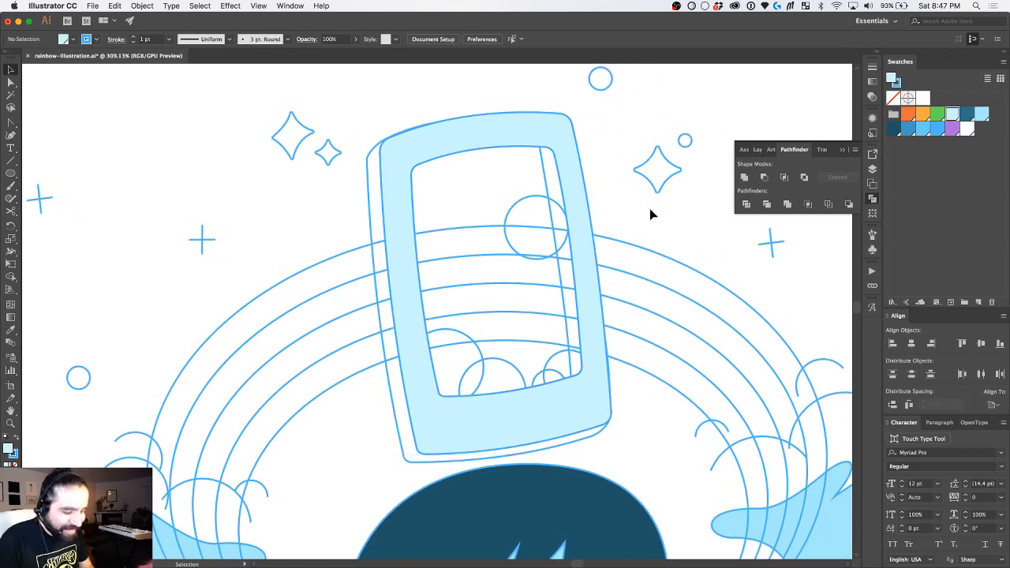
Step: Select the tilted rectangle behind the phone frame in outline view and fill it with the medium blue swatch
{"action": "key", "text": "v"}
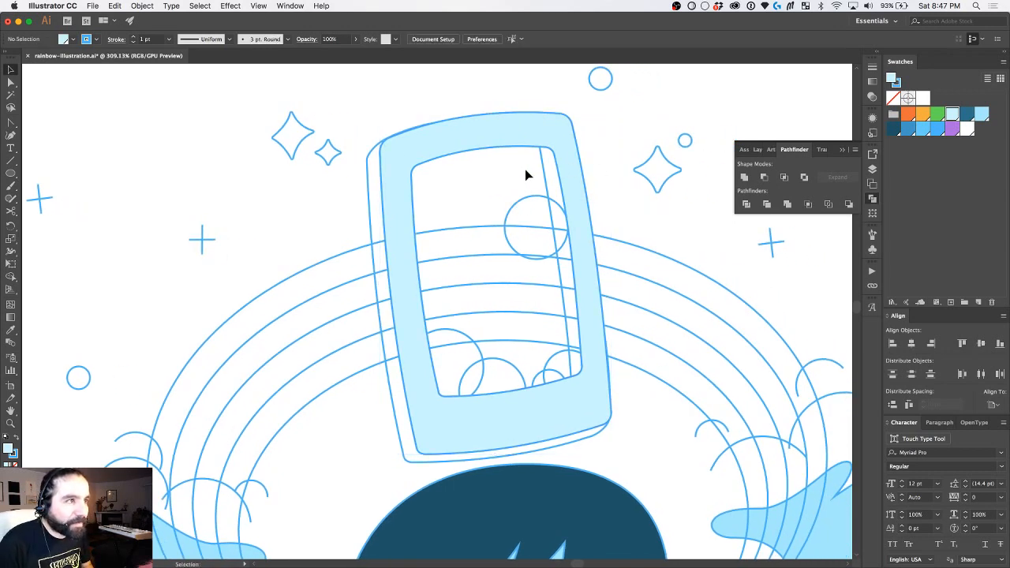
{"action": "key", "text": "super+y"}
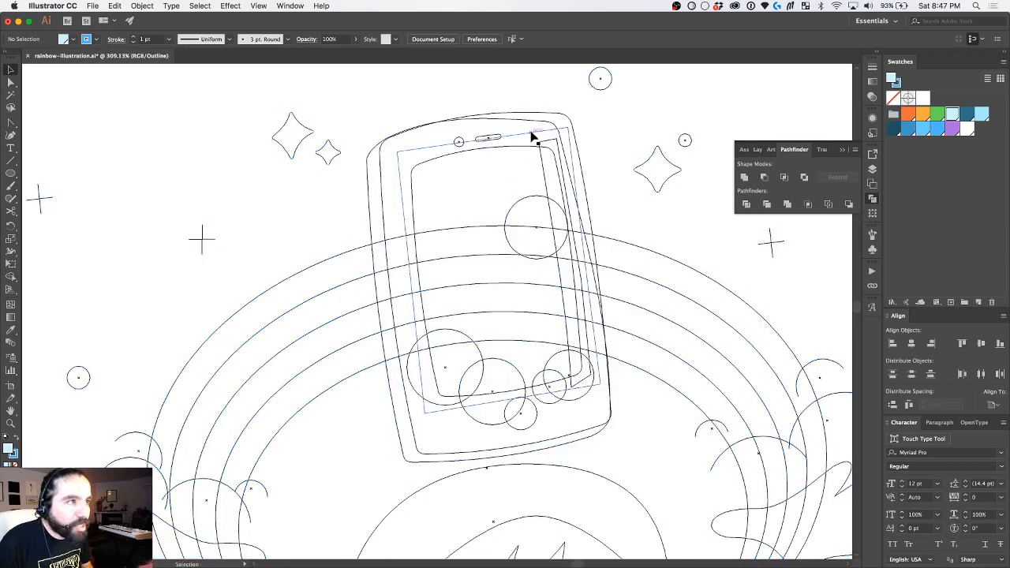
{"action": "left_click", "coordinate": [531, 138]}
{"action": "key", "text": "a"}
{"action": "key", "text": "super+y"}
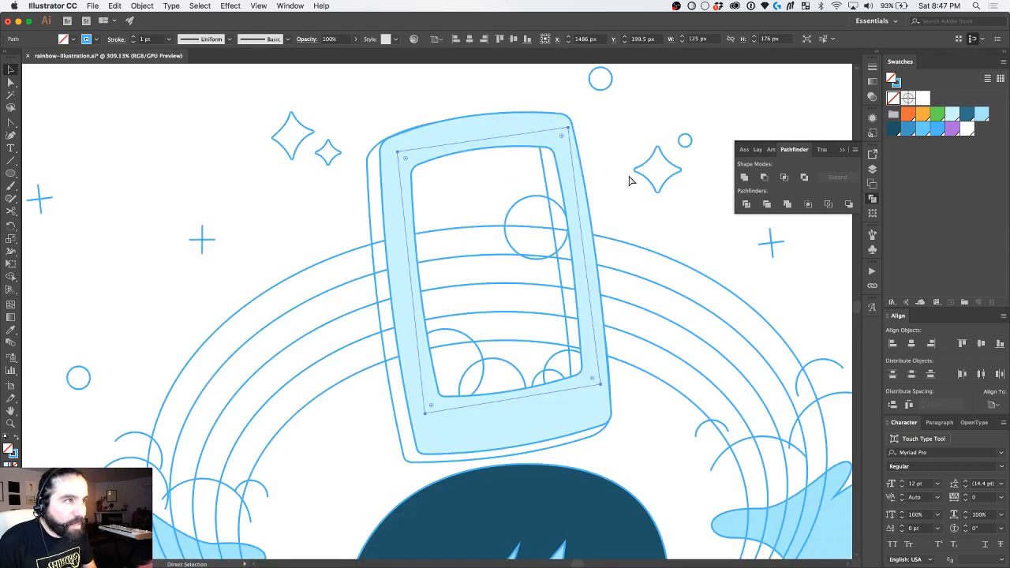
{"action": "key", "text": "v"}
{"action": "left_click", "coordinate": [911, 131]}
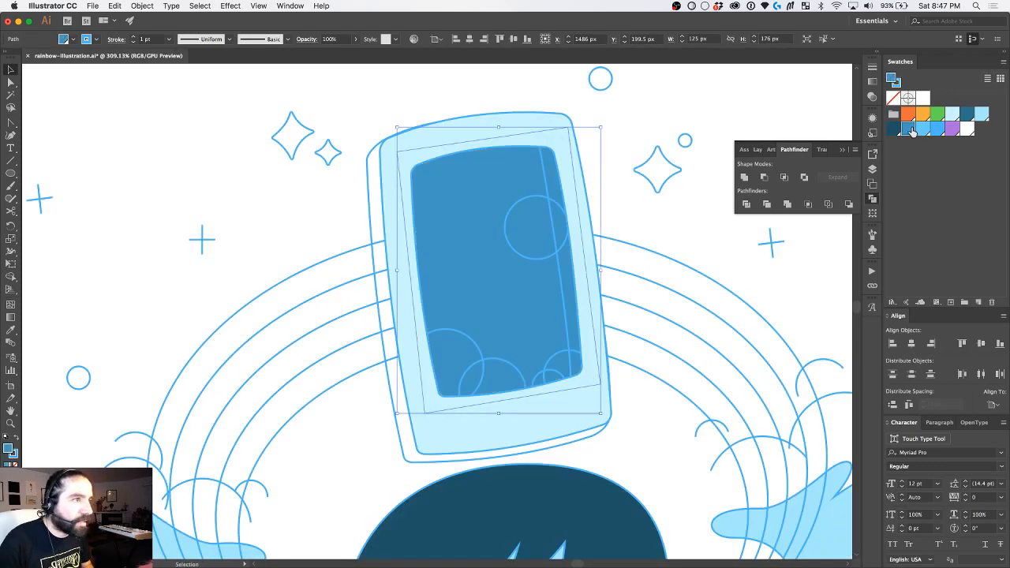
Step: Send the medium blue screen panel backward so that the rainbow arcs lie in front of it
{"action": "key", "text": "a"}
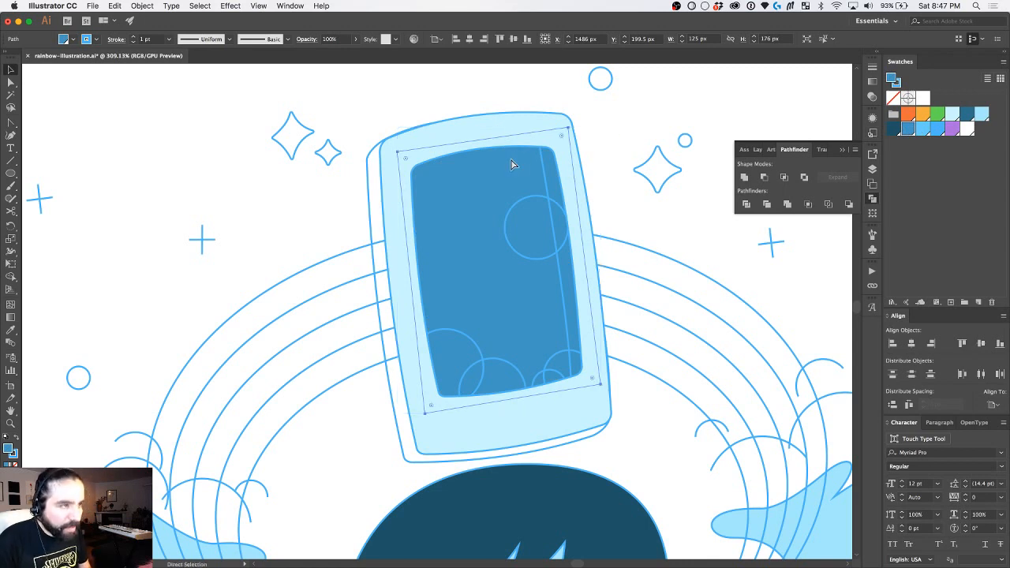
{"action": "key", "text": "ctrl+bracketleft"}
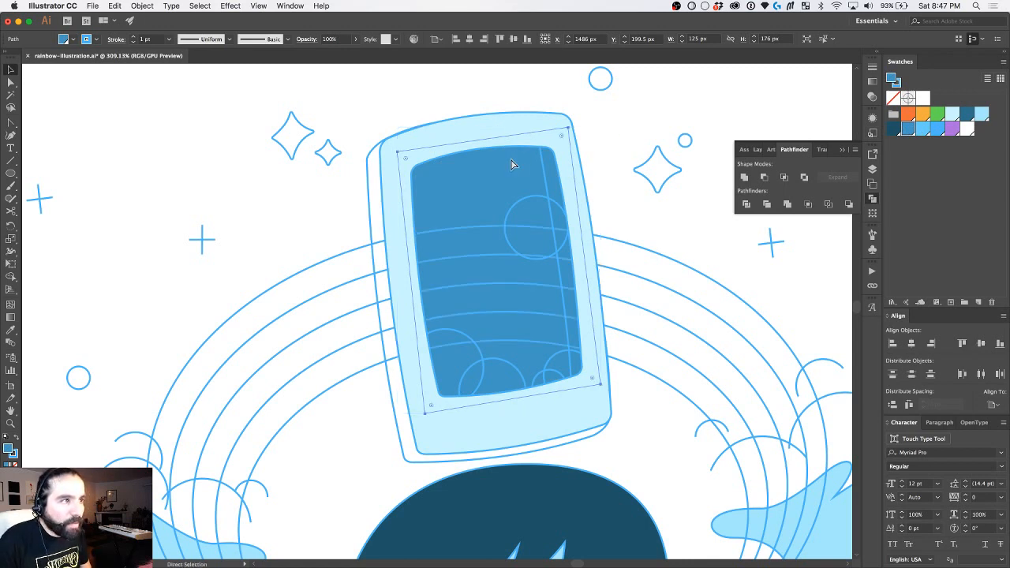
{"action": "key", "text": "v"}
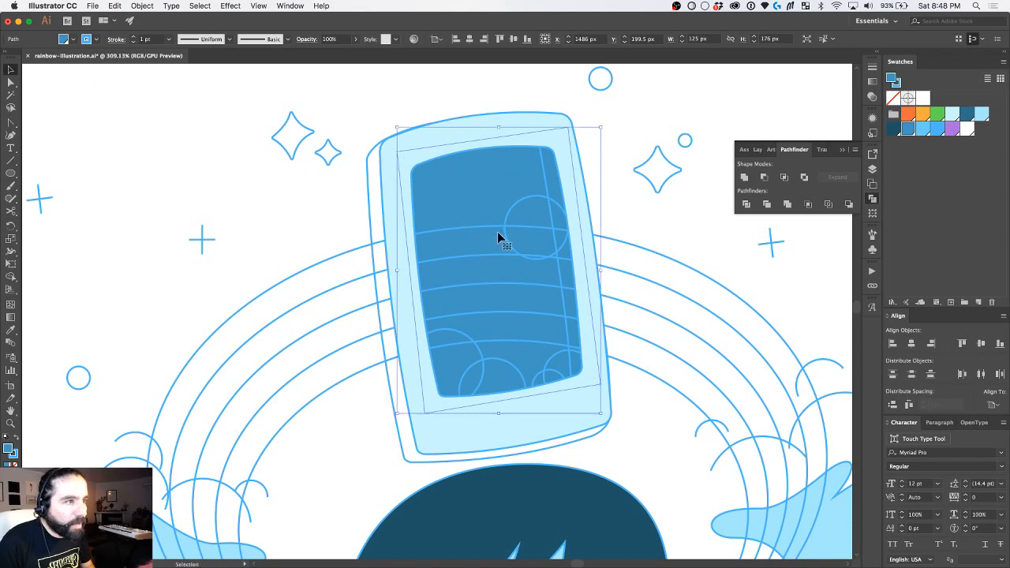
Step: Fill the large upper circle and the four lower cloud circles in the phone screen with white, and clear the selection
{"action": "left_click", "coordinate": [539, 195]}
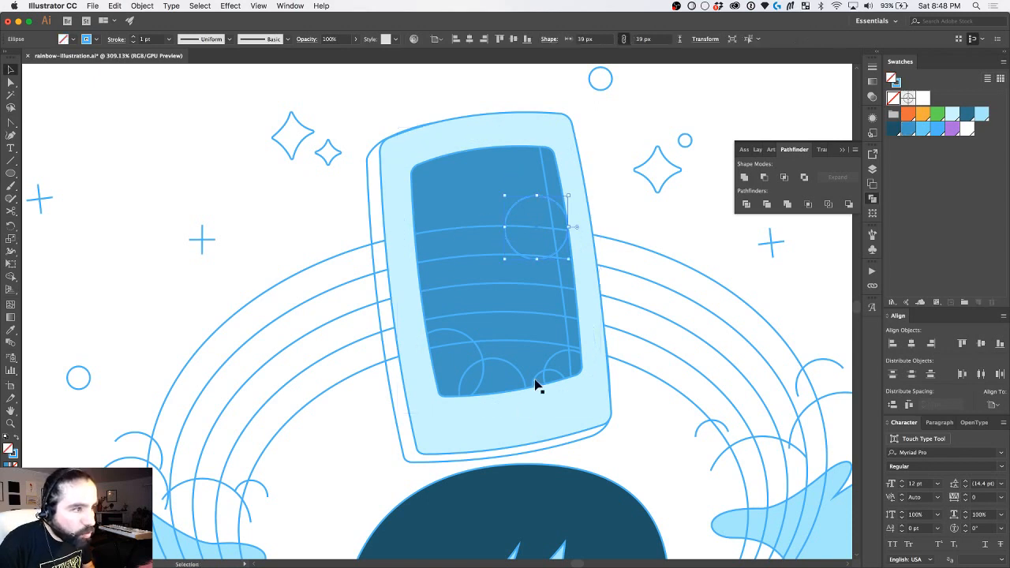
{"action": "left_click", "coordinate": [561, 353], "text": "shift"}
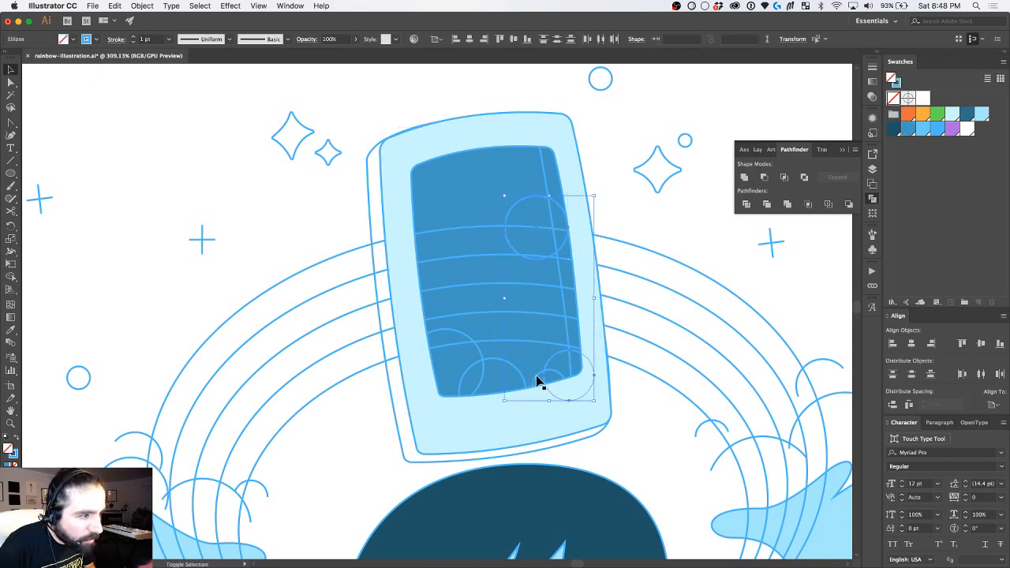
{"action": "left_click", "coordinate": [542, 380], "text": "shift"}
{"action": "left_click", "coordinate": [485, 362], "text": "shift"}
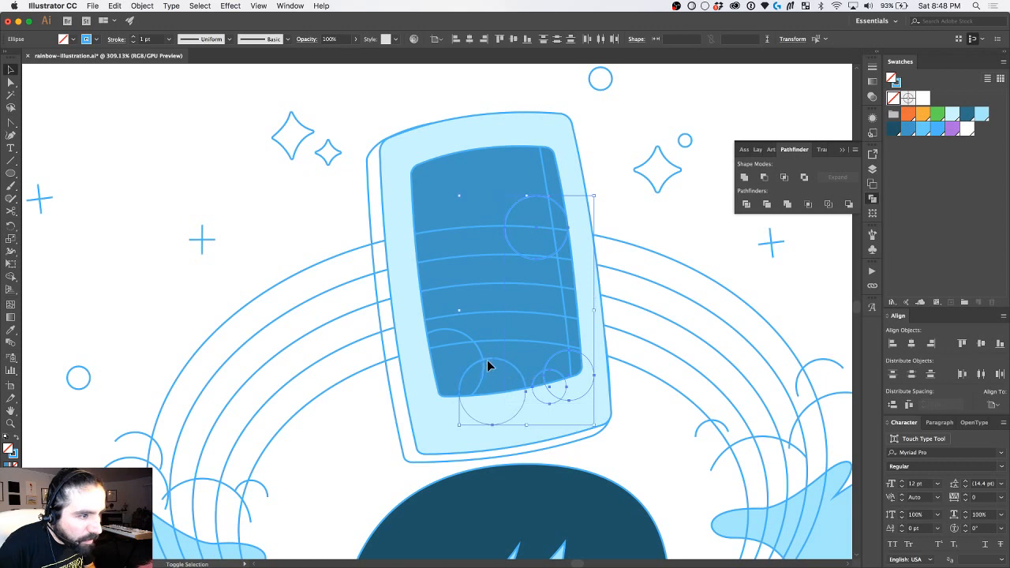
{"action": "left_click", "coordinate": [477, 351], "text": "shift"}
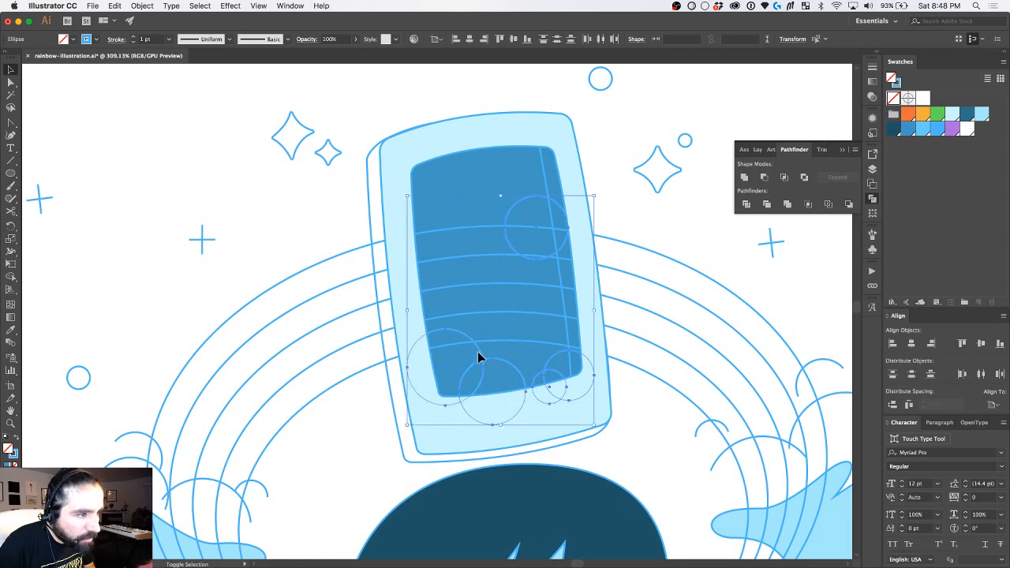
{"action": "left_click", "coordinate": [967, 129]}
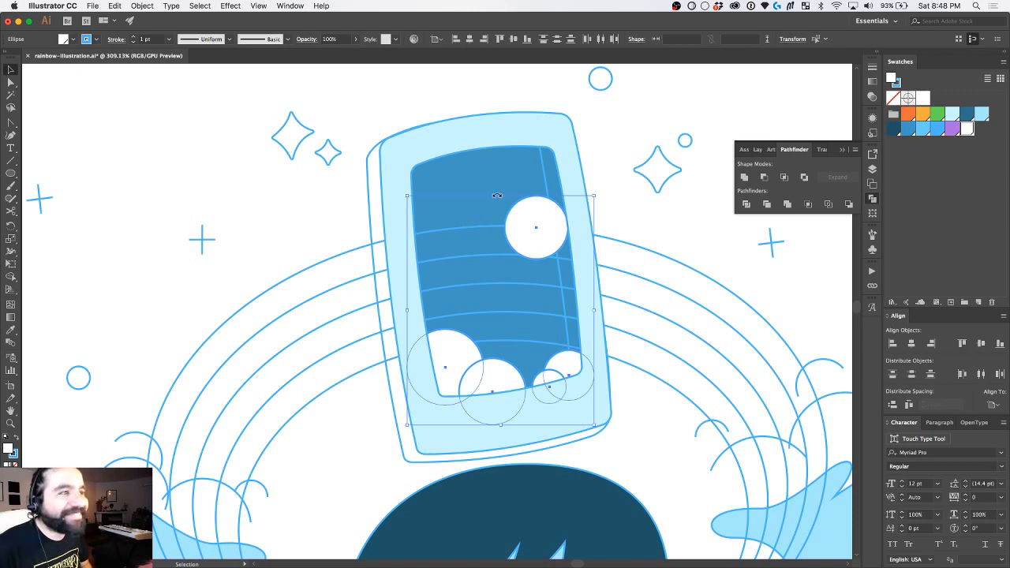
{"action": "left_click", "coordinate": [607, 136]}
Step: Fill the phone's back outline with the bright sky blue swatch and send it behind the medium blue screen panel
{"action": "scroll", "coordinate": [485, 253], "scroll_direction": "down", "scroll_amount": 5}
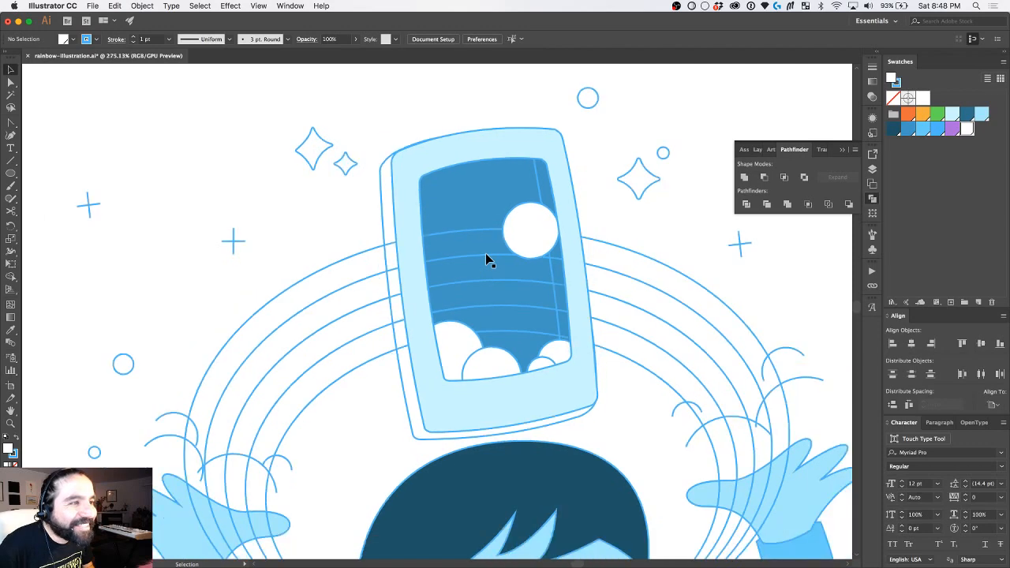
{"action": "scroll", "coordinate": [384, 323], "scroll_direction": "up", "scroll_amount": 1}
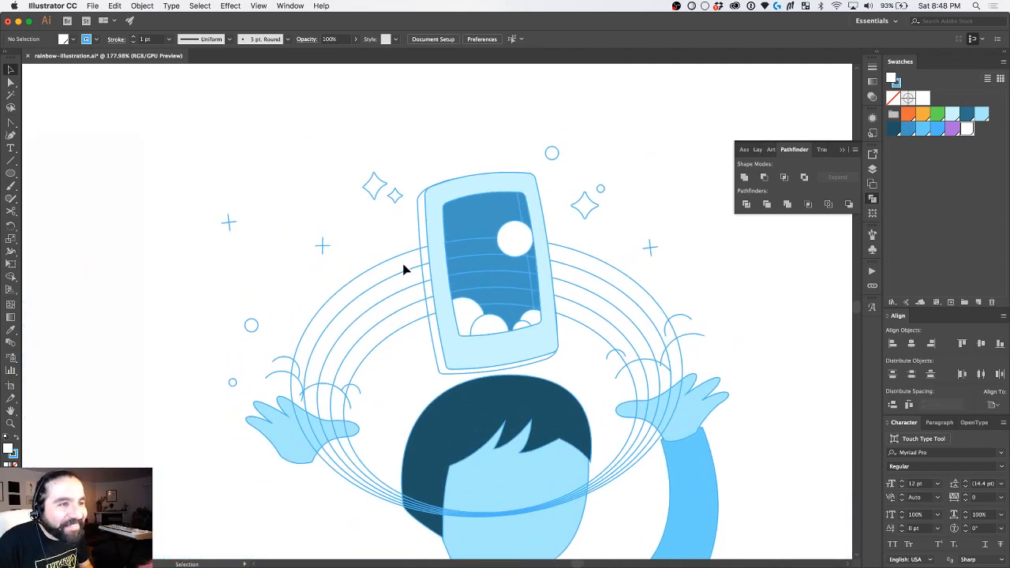
{"action": "left_click", "coordinate": [420, 210]}
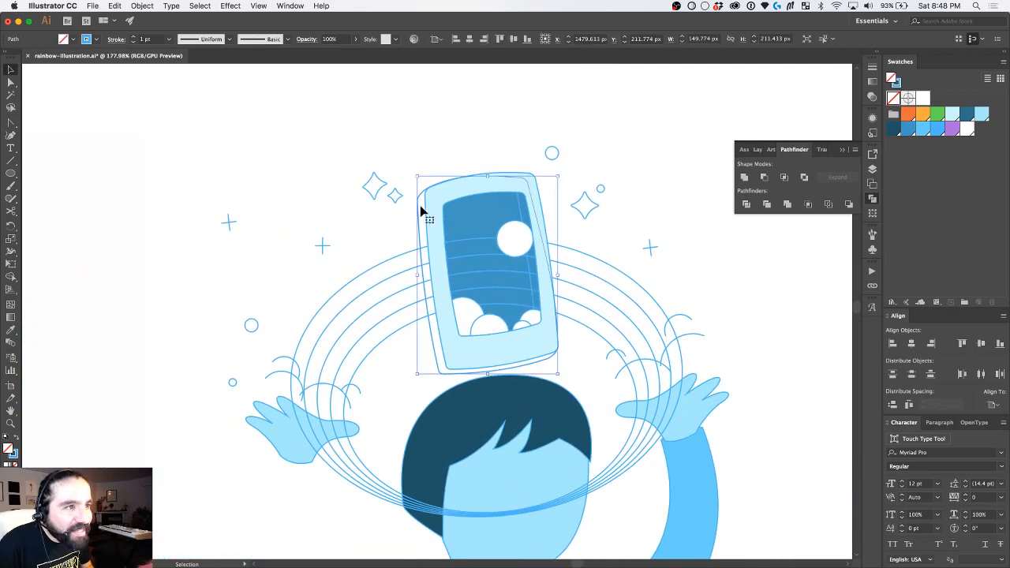
{"action": "left_click", "coordinate": [921, 130]}
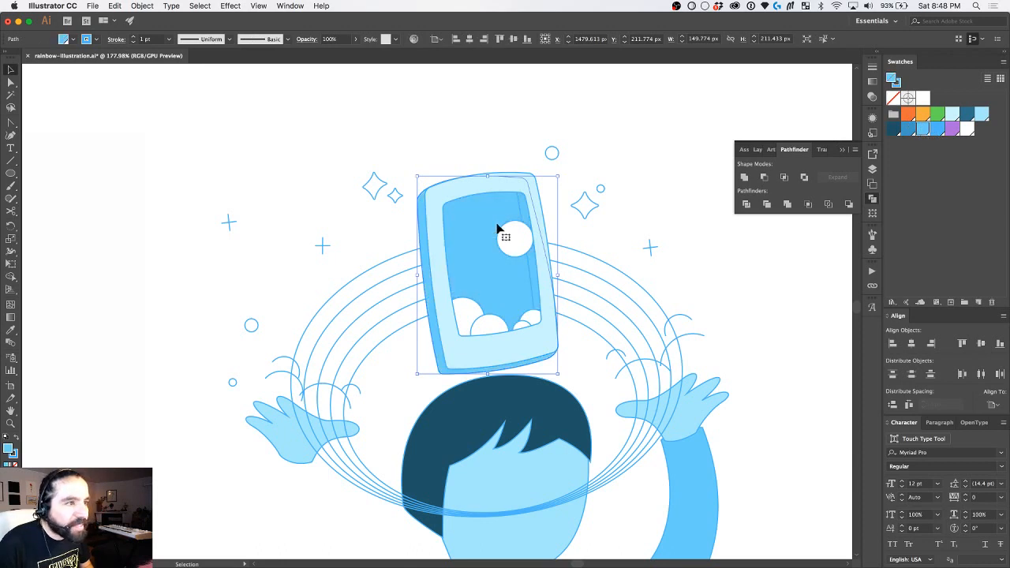
{"action": "scroll", "coordinate": [497, 227], "scroll_direction": "up", "scroll_amount": 2}
{"action": "key", "text": "a"}
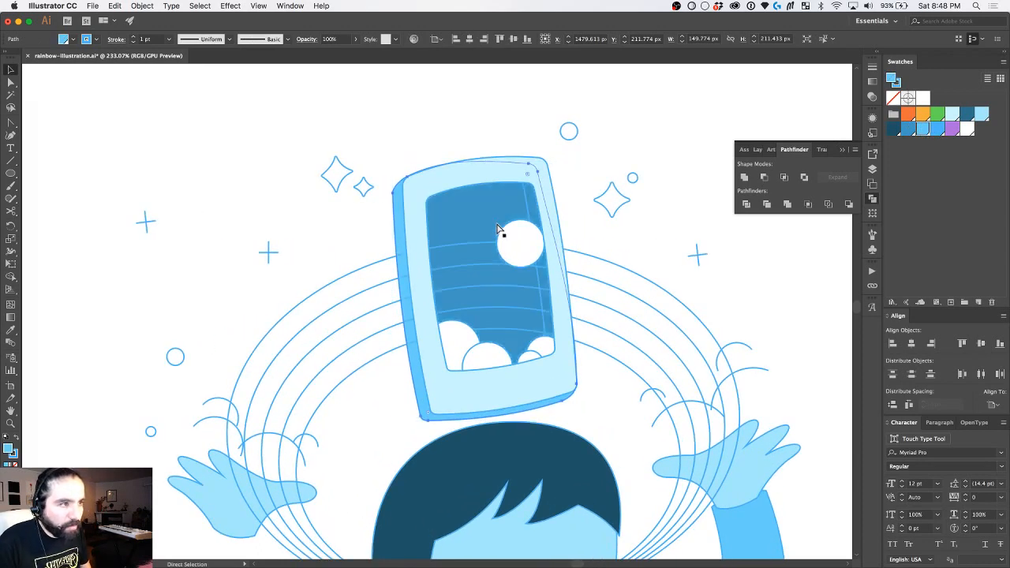
{"action": "key", "text": "v"}
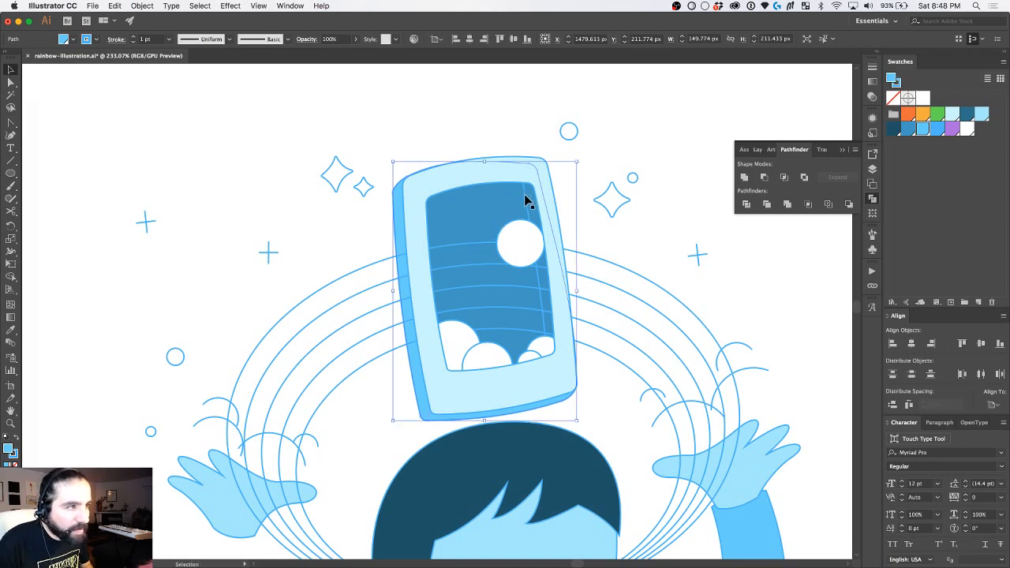
Step: Copy the phone side's bright blue fill onto the narrow inner edge strip of the screen with the Eyedropper, and clear the selection
{"action": "left_click", "coordinate": [525, 194]}
{"action": "key", "text": "i"}
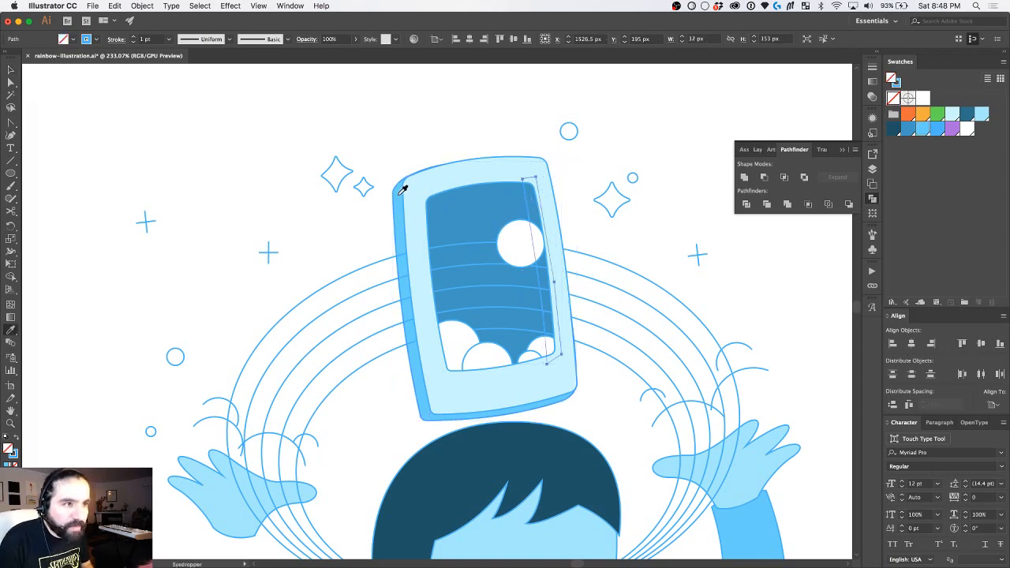
{"action": "left_click", "coordinate": [402, 188]}
{"action": "key", "text": "v"}
{"action": "left_click", "coordinate": [481, 135]}
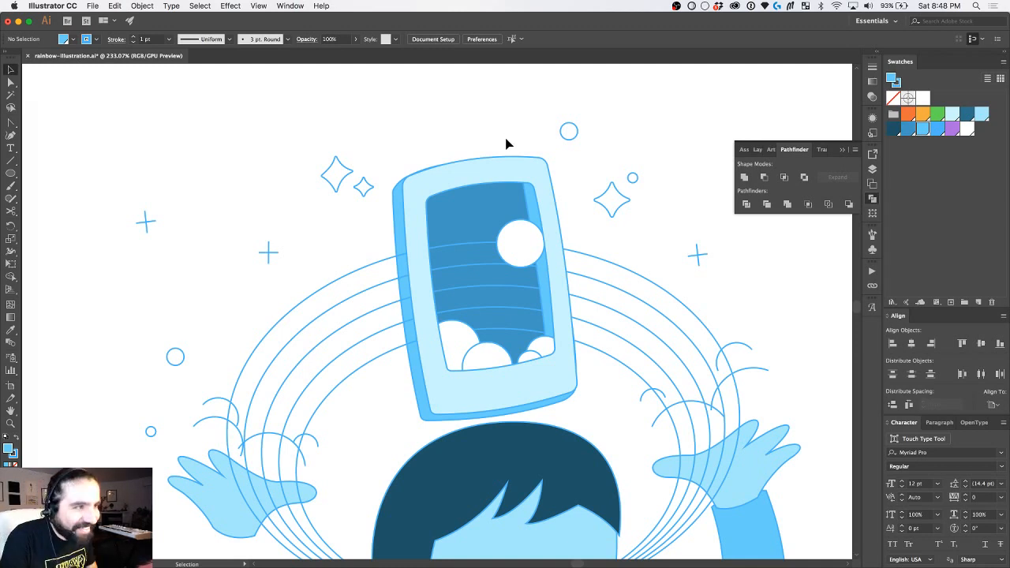
Step: Add an anchor point near the top of the bright blue inner strip's left edge and move the strip's upper-left corner leftward
{"action": "scroll", "coordinate": [507, 144], "scroll_direction": "down", "scroll_amount": 2}
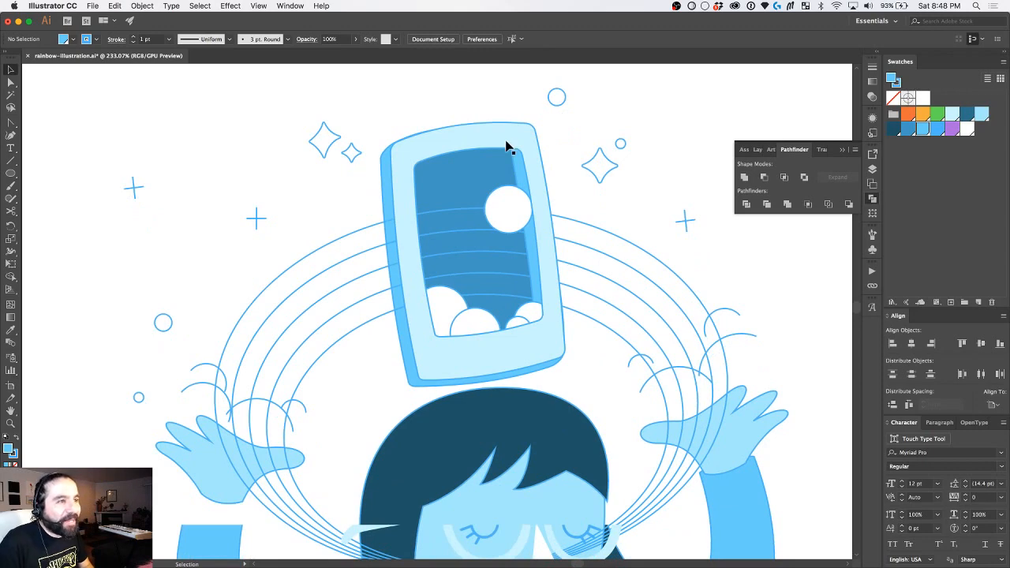
{"action": "left_click", "coordinate": [517, 170]}
{"action": "scroll", "coordinate": [516, 169], "scroll_direction": "up", "scroll_amount": 3}
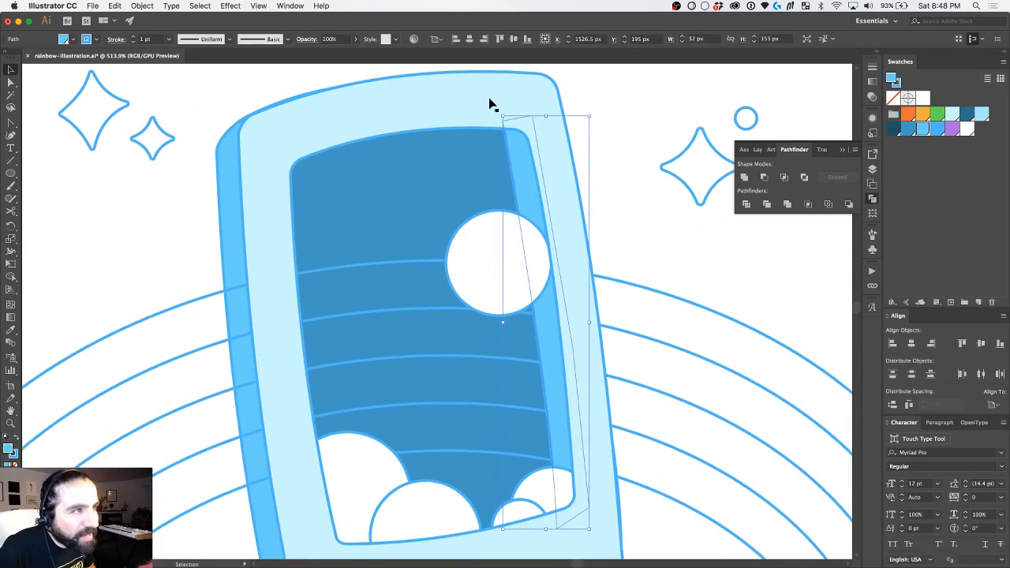
{"action": "scroll", "coordinate": [511, 140], "scroll_direction": "down", "scroll_amount": 3}
{"action": "scroll", "coordinate": [509, 140], "scroll_direction": "up", "scroll_amount": 5}
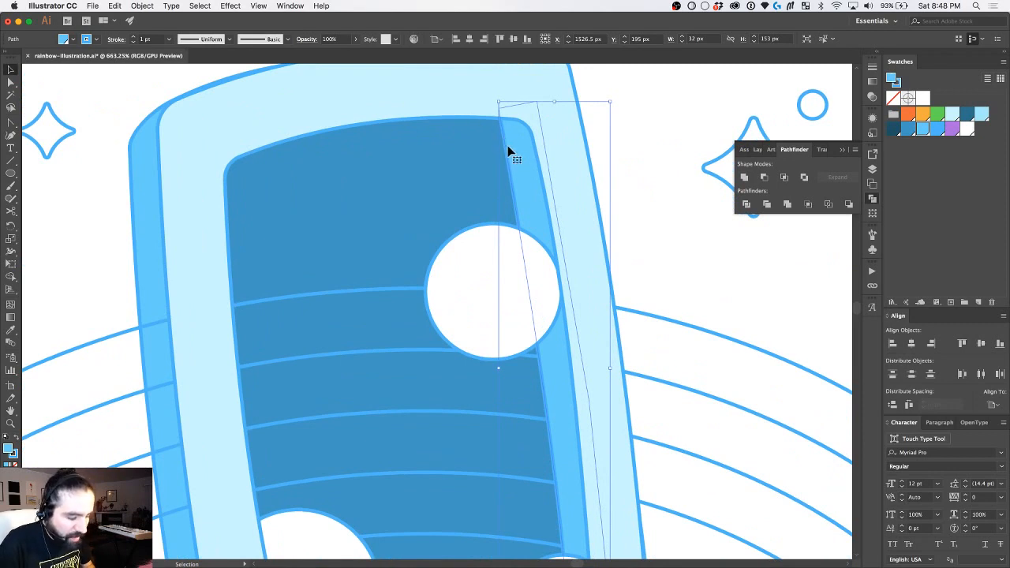
{"action": "key", "text": "p"}
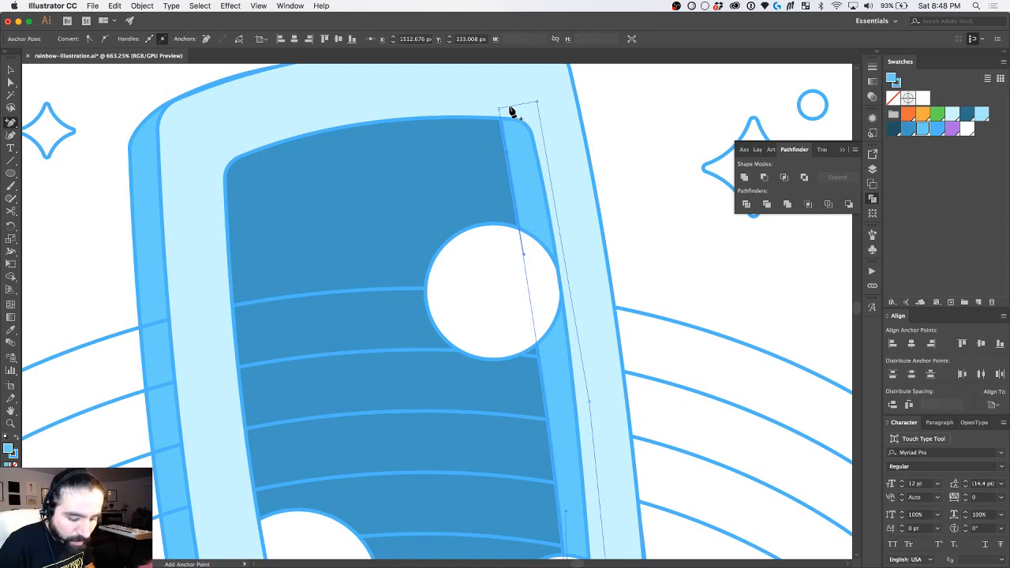
{"action": "key", "text": "a"}
{"action": "left_click_drag", "start_coordinate": [498, 106], "coordinate": [453, 118]}
{"action": "left_click", "coordinate": [519, 145]}
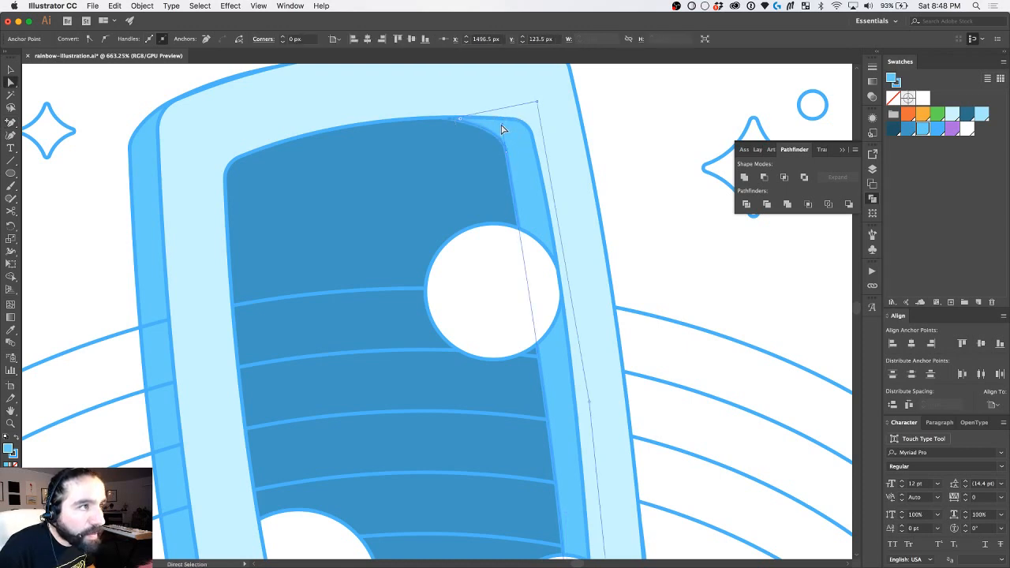
{"action": "left_click_drag", "start_coordinate": [450, 124], "coordinate": [503, 146]}
{"action": "scroll", "coordinate": [613, 153], "scroll_direction": "down", "scroll_amount": 2}
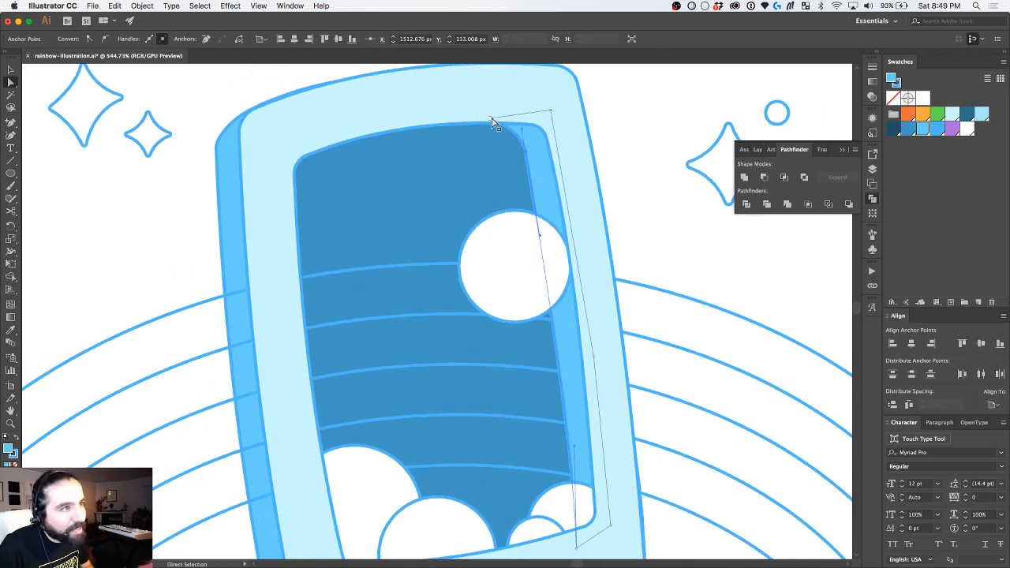
Step: Stretch the strip's upper-left corner point across the phone screen to just beyond the opening's upper-left corner
{"action": "left_click_drag", "start_coordinate": [493, 118], "coordinate": [285, 189]}
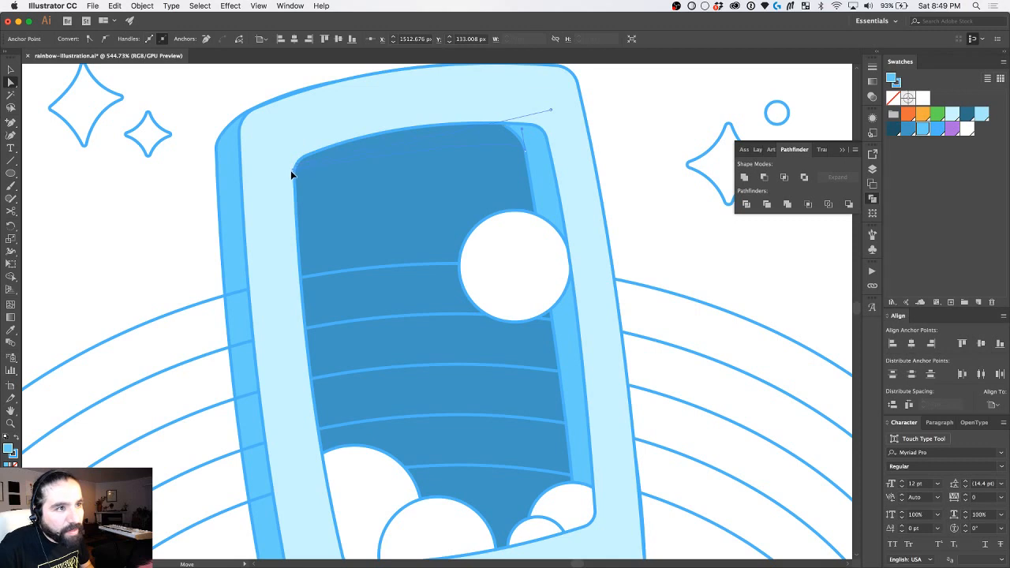
{"action": "left_click", "coordinate": [290, 172]}
{"action": "key", "text": "a"}
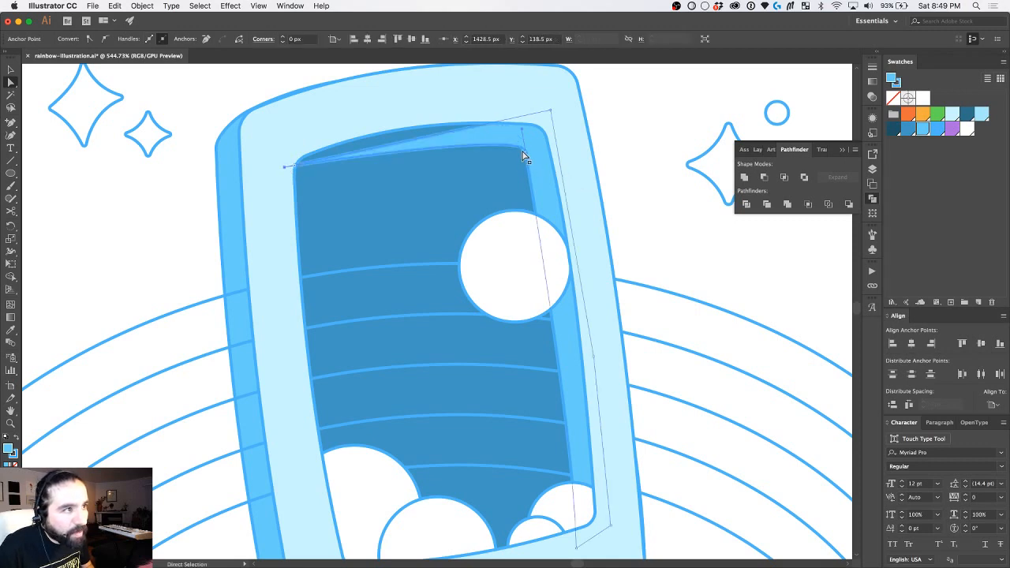
{"action": "key", "text": "super+z"}
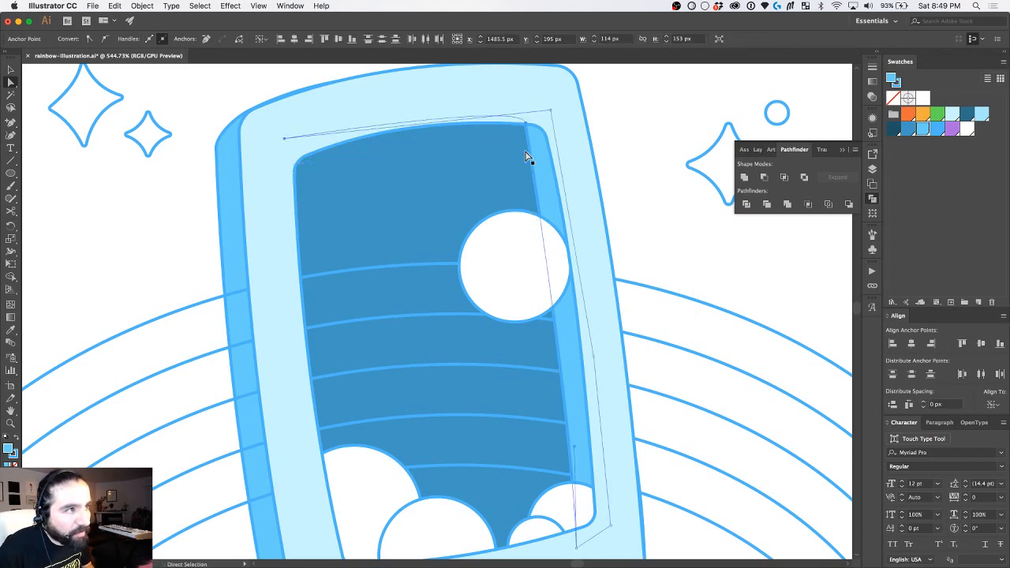
{"action": "key", "text": "super+z"}
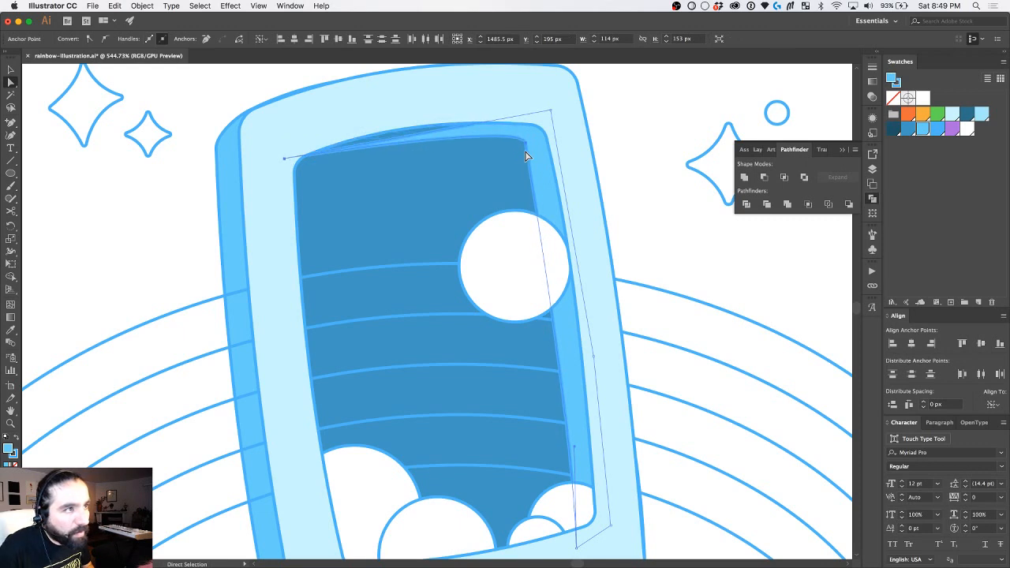
Step: Add an anchor point on the strip's top edge, pull it past the opening's upper-left corner to cover the top gap, and clear the selection
{"action": "key", "text": "plus"}
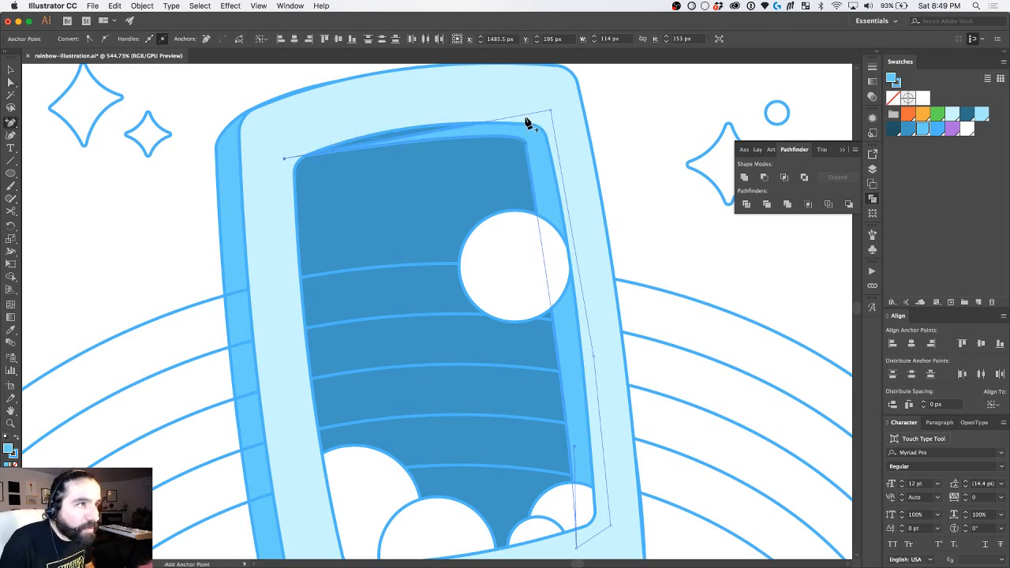
{"action": "key", "text": "a"}
{"action": "left_click_drag", "start_coordinate": [523, 112], "coordinate": [292, 135]}
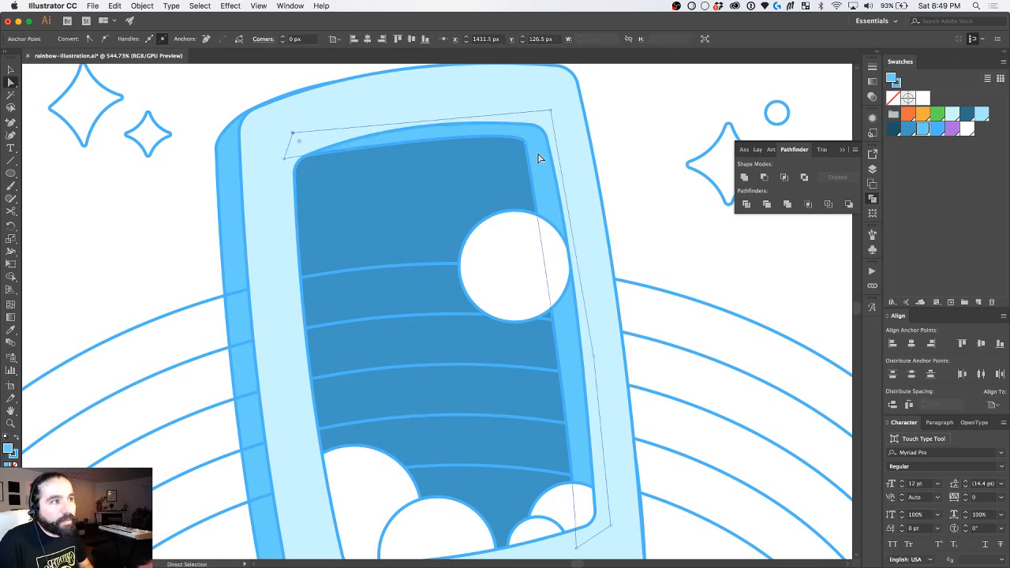
{"action": "scroll", "coordinate": [550, 152], "scroll_direction": "down", "scroll_amount": 1}
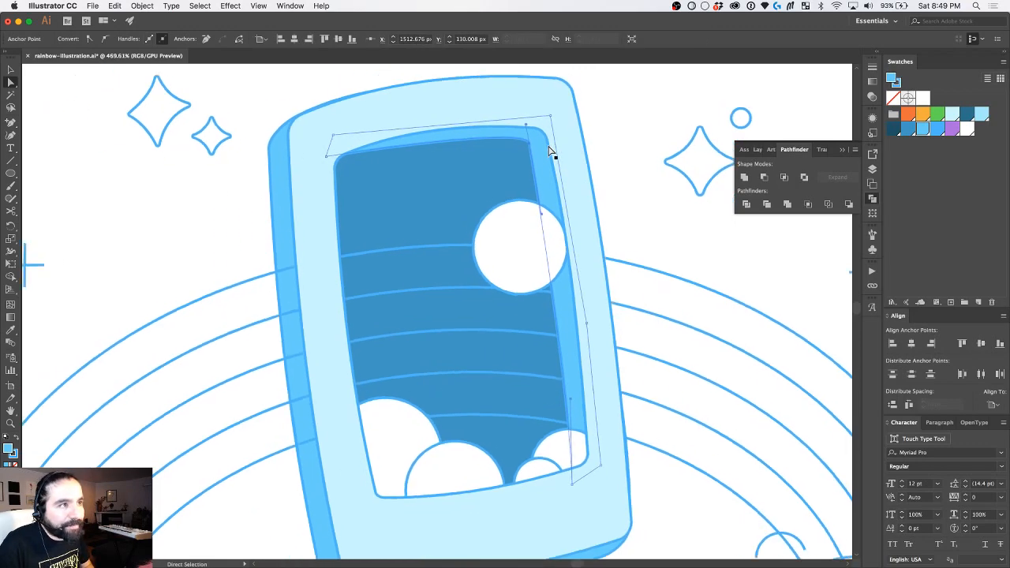
{"action": "scroll", "coordinate": [550, 151], "scroll_direction": "down", "scroll_amount": 3}
{"action": "left_click", "coordinate": [616, 129]}
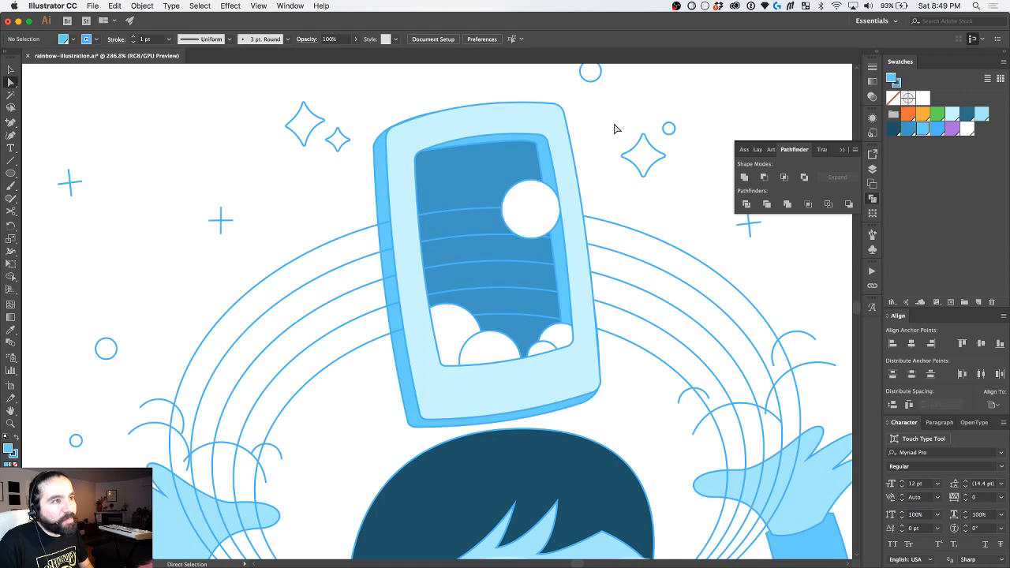
Step: Shift the strip's far left point slightly downward and bend its lower edge with the Anchor Point tool to follow the opening's top curve
{"action": "left_click", "coordinate": [505, 150]}
{"action": "left_click", "coordinate": [410, 154]}
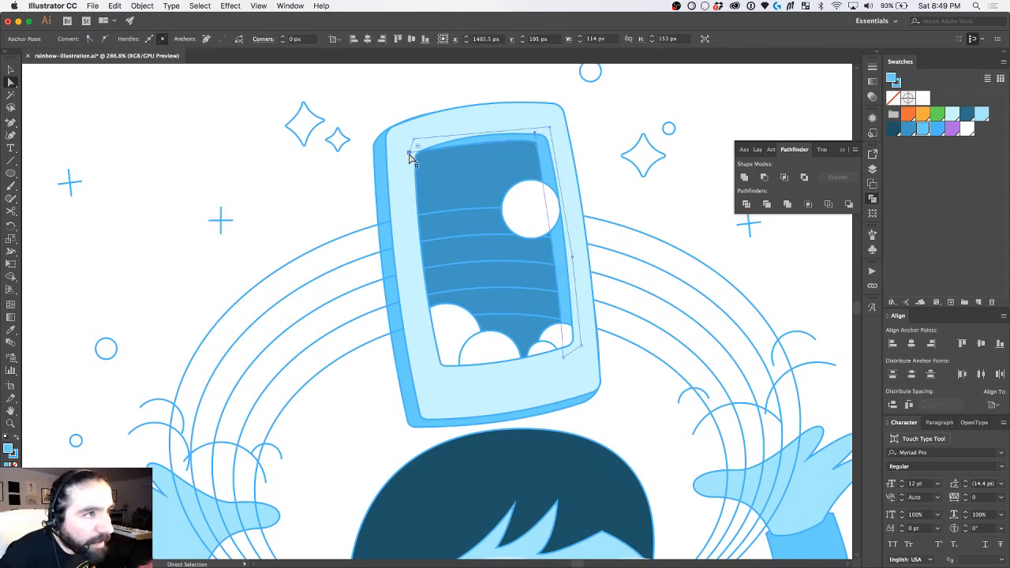
{"action": "left_click_drag", "start_coordinate": [409, 158], "coordinate": [410, 163]}
{"action": "left_click", "coordinate": [454, 149]}
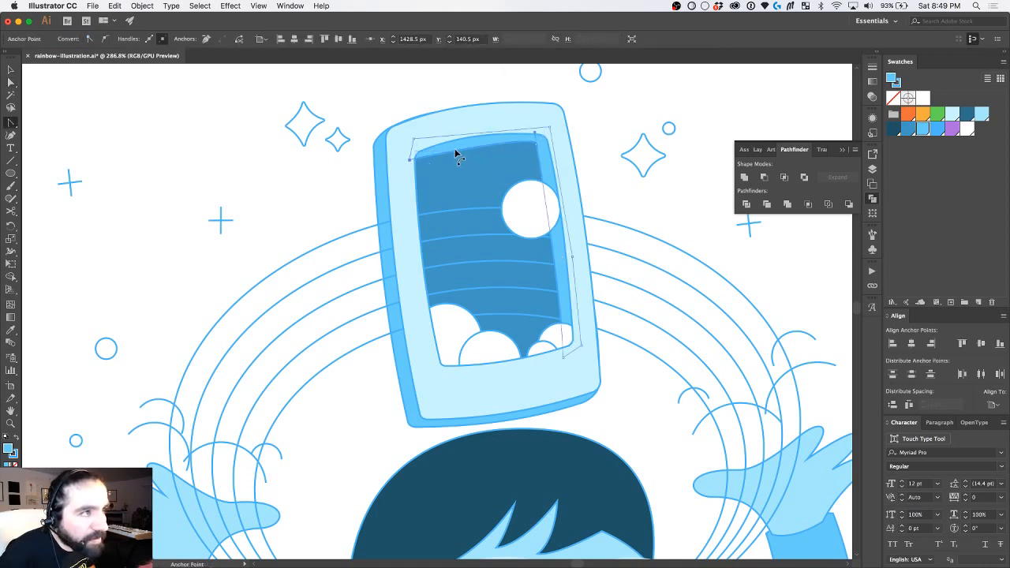
{"action": "key", "text": "shift+c"}
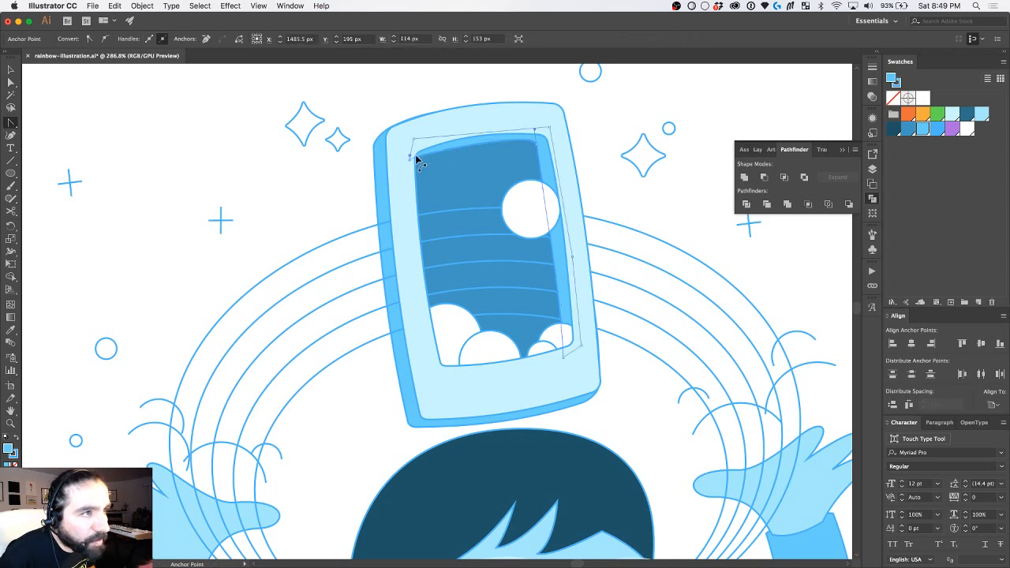
{"action": "left_click_drag", "start_coordinate": [409, 159], "coordinate": [432, 146]}
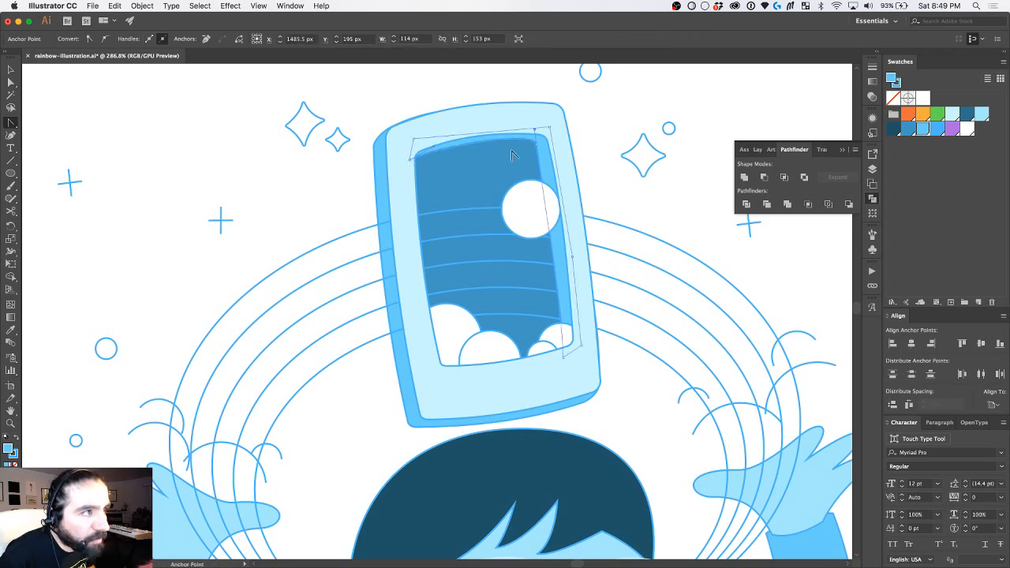
{"action": "left_click_drag", "start_coordinate": [536, 135], "coordinate": [534, 140]}
Step: Round the strip's inner corner at the screen's upper right to 2.56 px and clear the selection
{"action": "scroll", "coordinate": [571, 142], "scroll_direction": "up", "scroll_amount": 4}
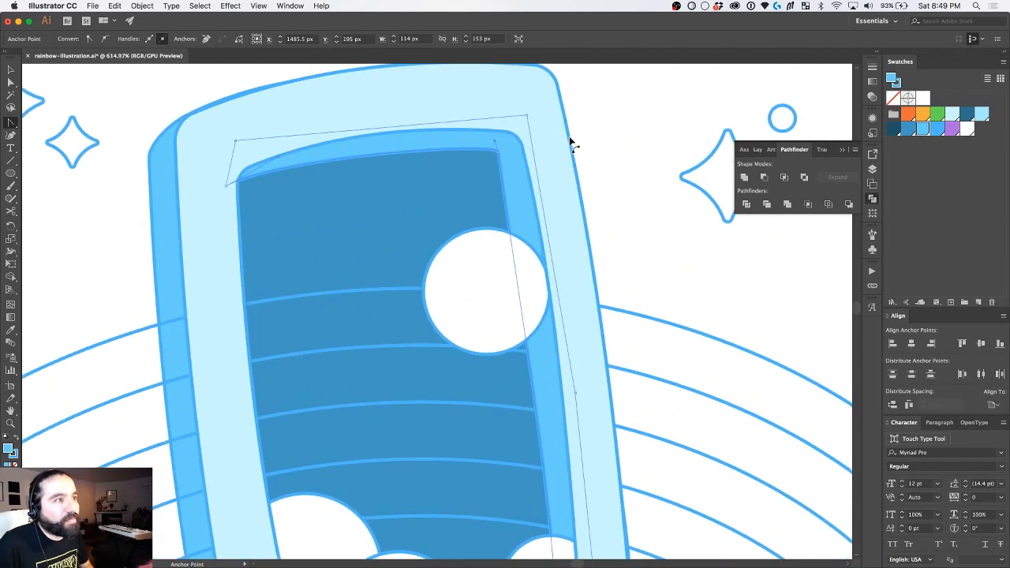
{"action": "scroll", "coordinate": [470, 149], "scroll_direction": "up", "scroll_amount": 2}
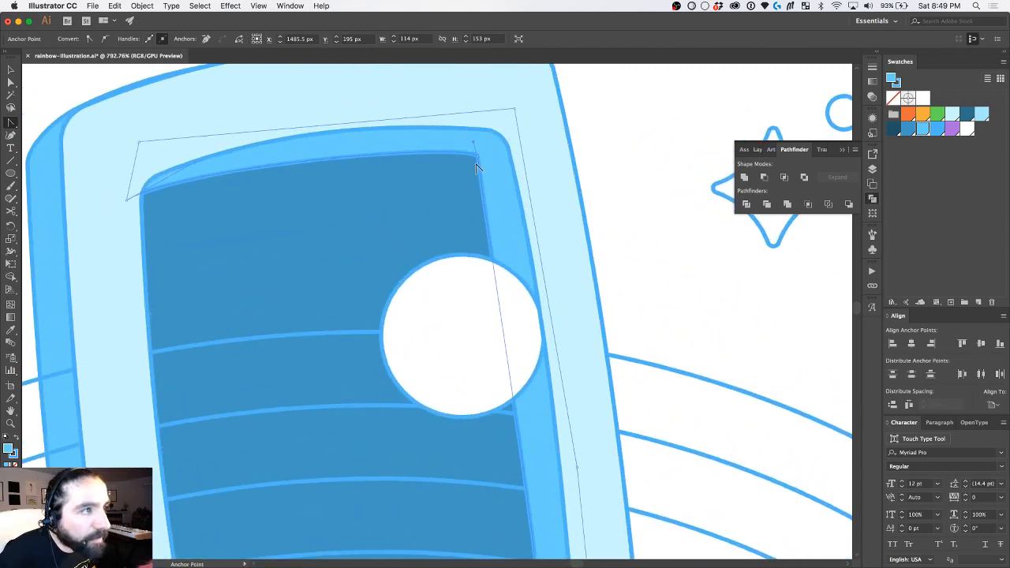
{"action": "key", "text": "a"}
{"action": "left_click", "coordinate": [477, 160]}
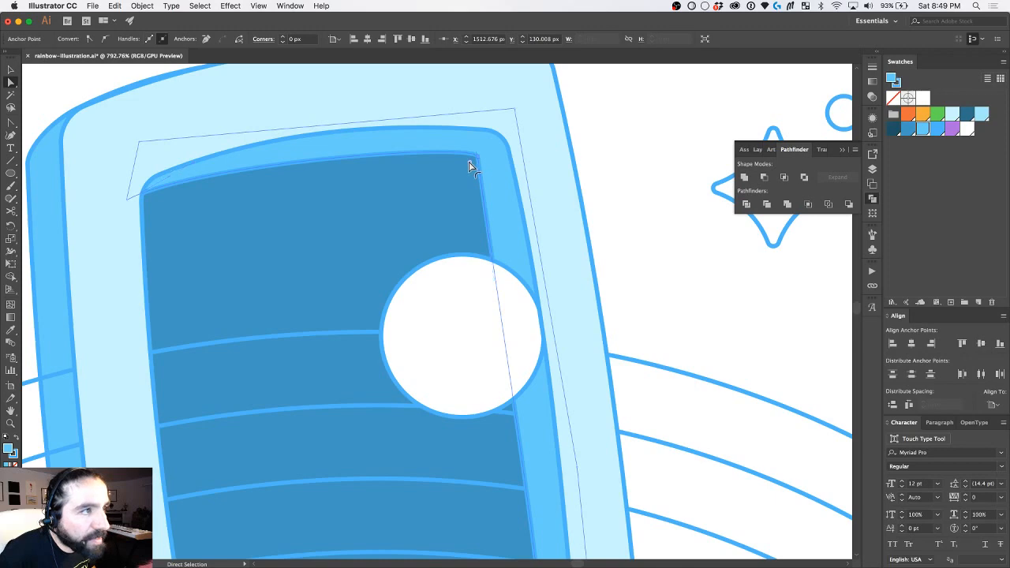
{"action": "left_click", "coordinate": [473, 171]}
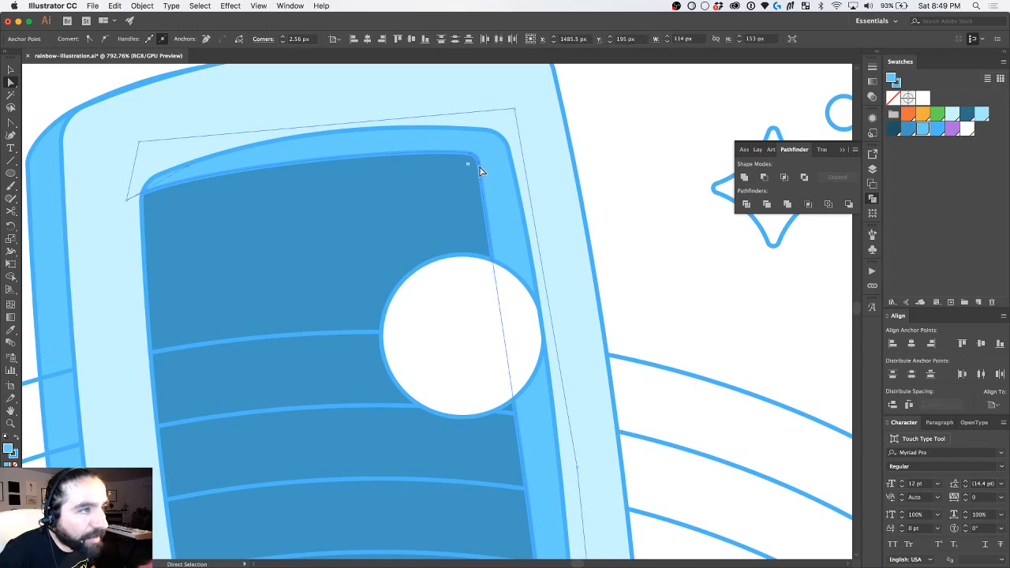
{"action": "scroll", "coordinate": [592, 165], "scroll_direction": "down", "scroll_amount": 3}
{"action": "left_click", "coordinate": [612, 145]}
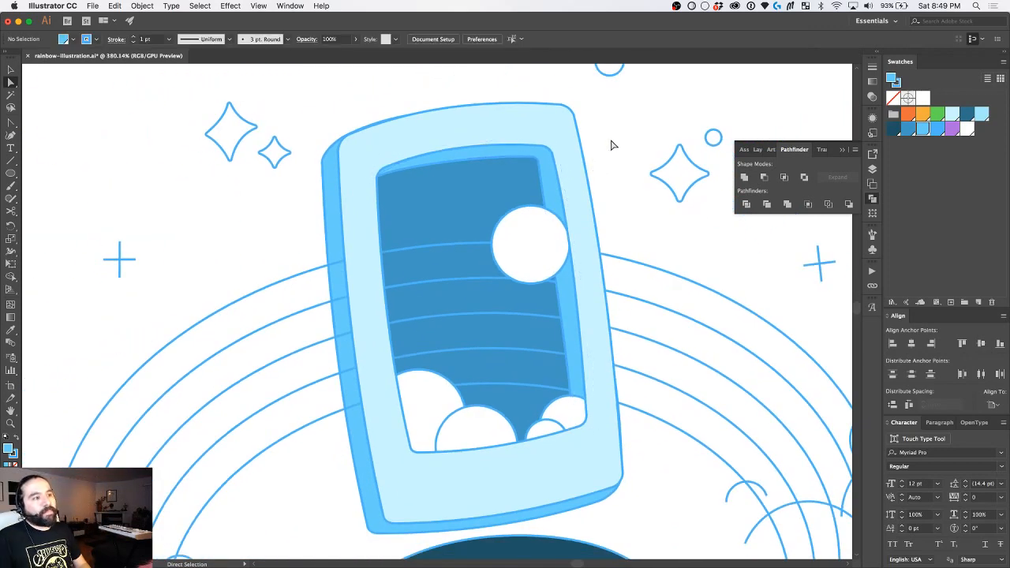
Step: Examine the extended inner strip along the screen's top and side, and the phone's lower edges and corners
{"action": "scroll", "coordinate": [612, 145], "scroll_direction": "down", "scroll_amount": 3}
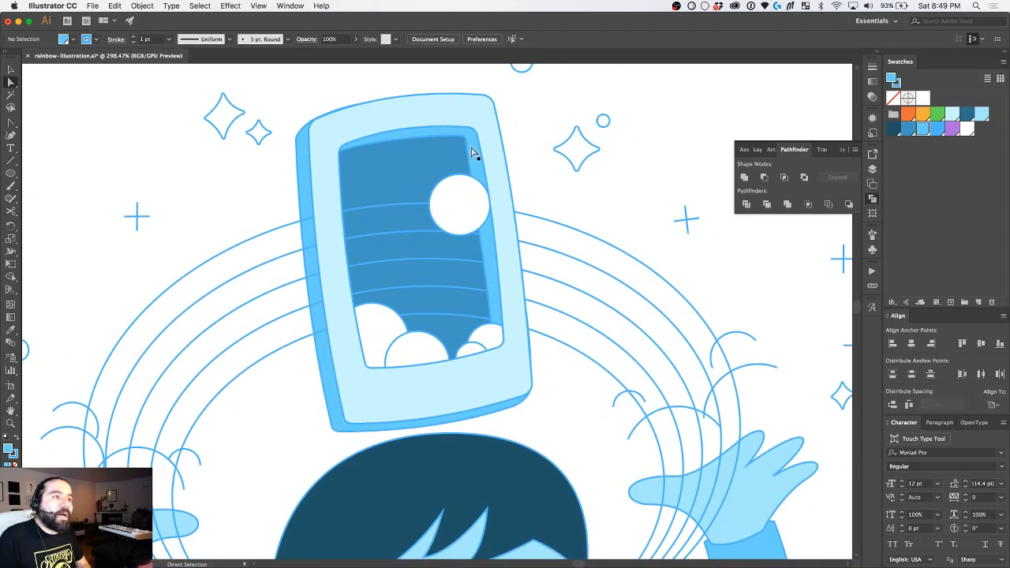
{"action": "scroll", "coordinate": [464, 157], "scroll_direction": "up", "scroll_amount": 5}
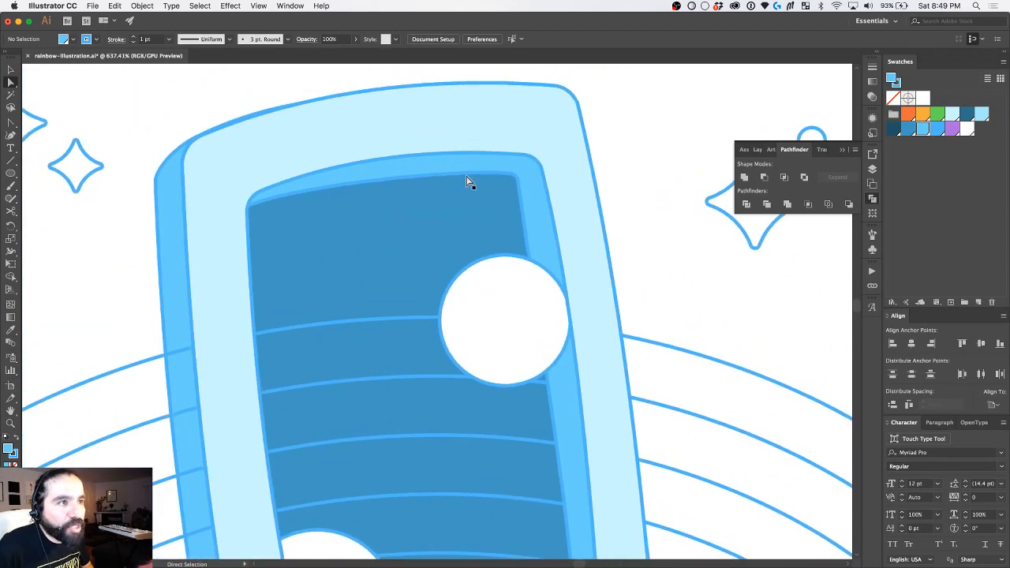
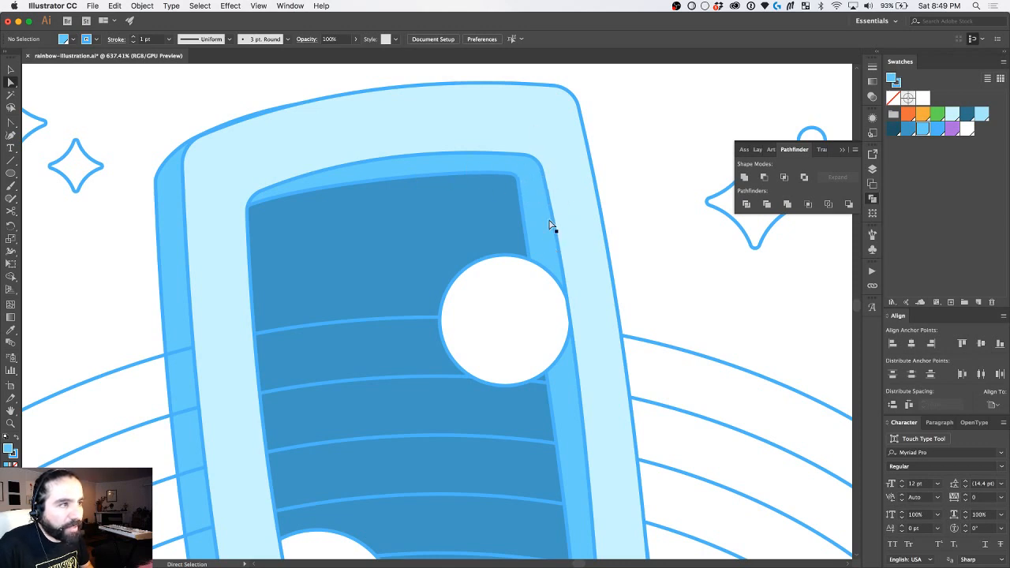
{"action": "left_click", "coordinate": [526, 191]}
{"action": "scroll", "coordinate": [527, 191], "scroll_direction": "down", "scroll_amount": 5}
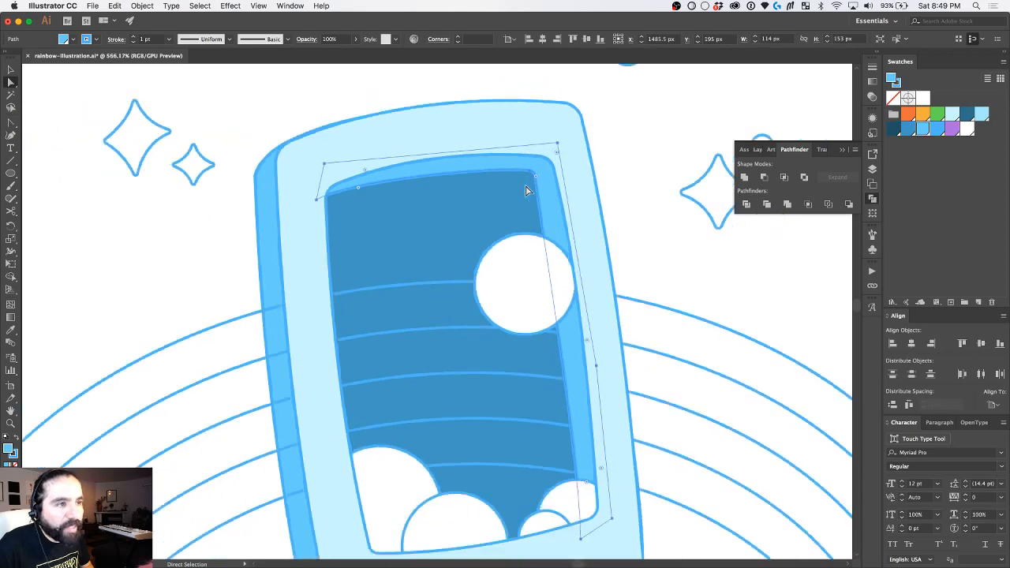
{"action": "scroll", "coordinate": [489, 237], "scroll_direction": "down", "scroll_amount": 1}
{"action": "scroll", "coordinate": [419, 338], "scroll_direction": "up", "scroll_amount": 3}
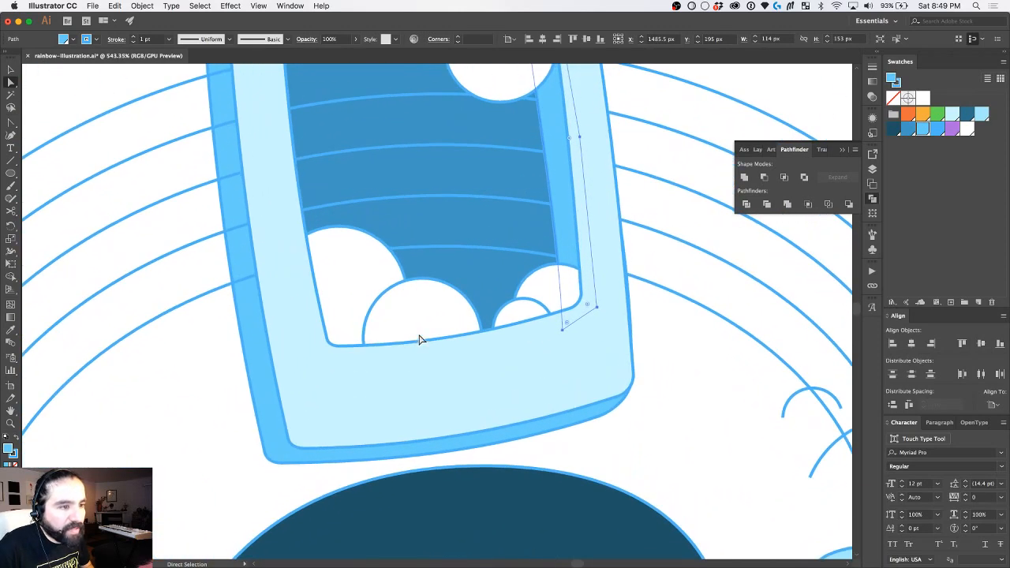
{"action": "scroll", "coordinate": [349, 399], "scroll_direction": "up", "scroll_amount": 2}
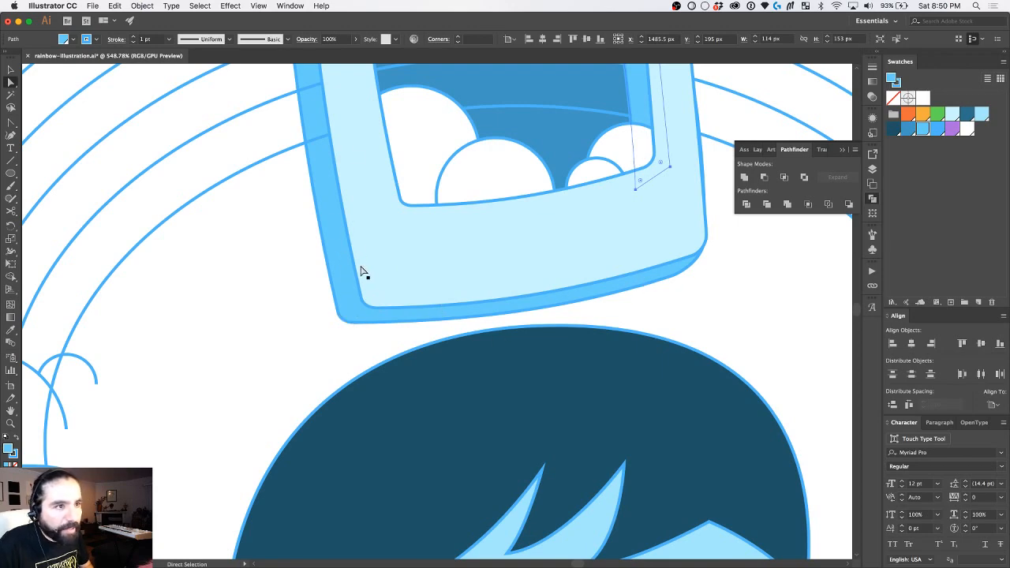
{"action": "scroll", "coordinate": [363, 271], "scroll_direction": "down", "scroll_amount": 4}
{"action": "scroll", "coordinate": [364, 272], "scroll_direction": "up", "scroll_amount": 3}
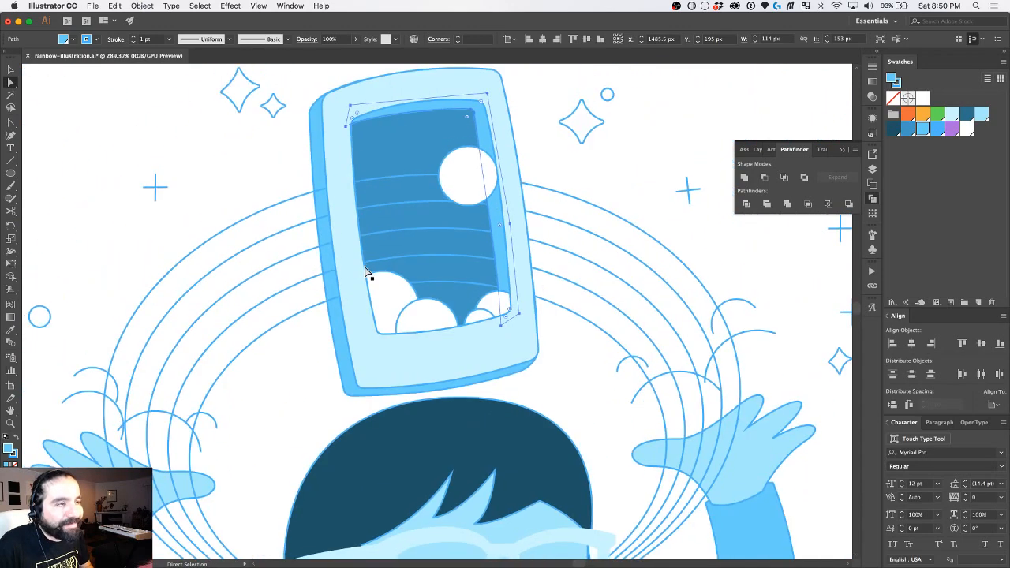
{"action": "scroll", "coordinate": [345, 135], "scroll_direction": "up", "scroll_amount": 3}
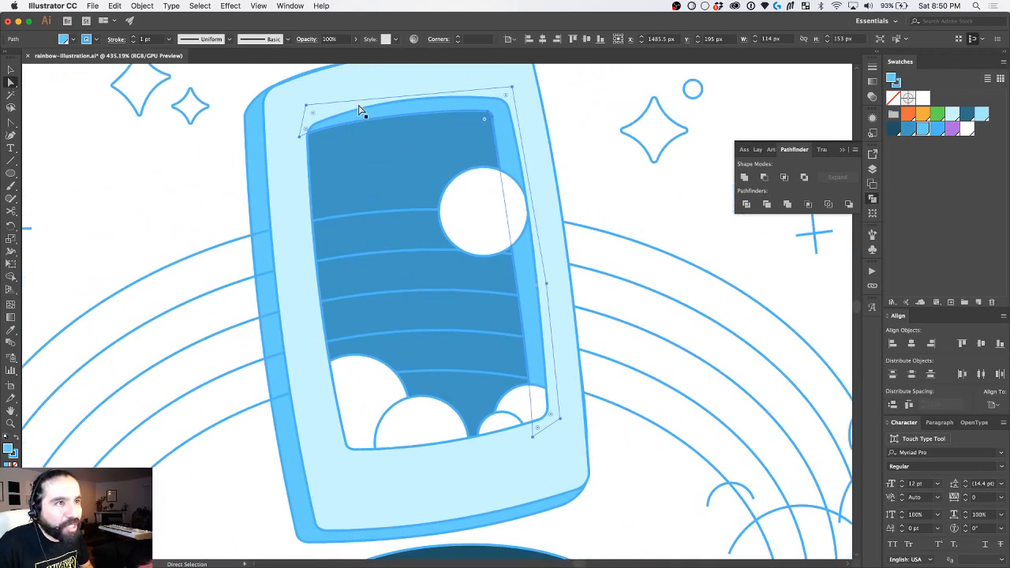
Step: Adjust the curve of the pale phone frame's upper opening edge with the Anchor Point tool
{"action": "left_click", "coordinate": [359, 110]}
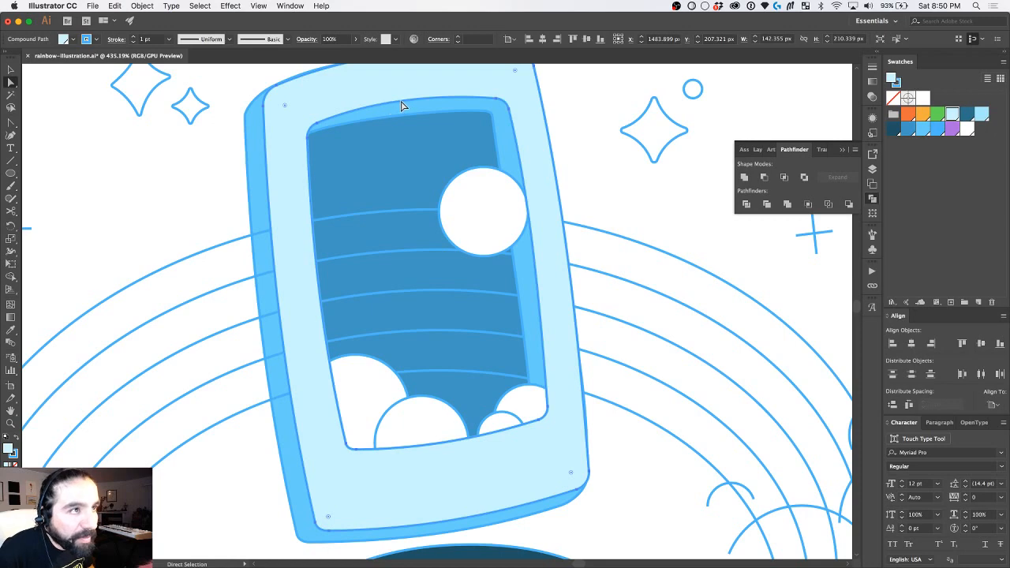
{"action": "key", "text": "shift+c"}
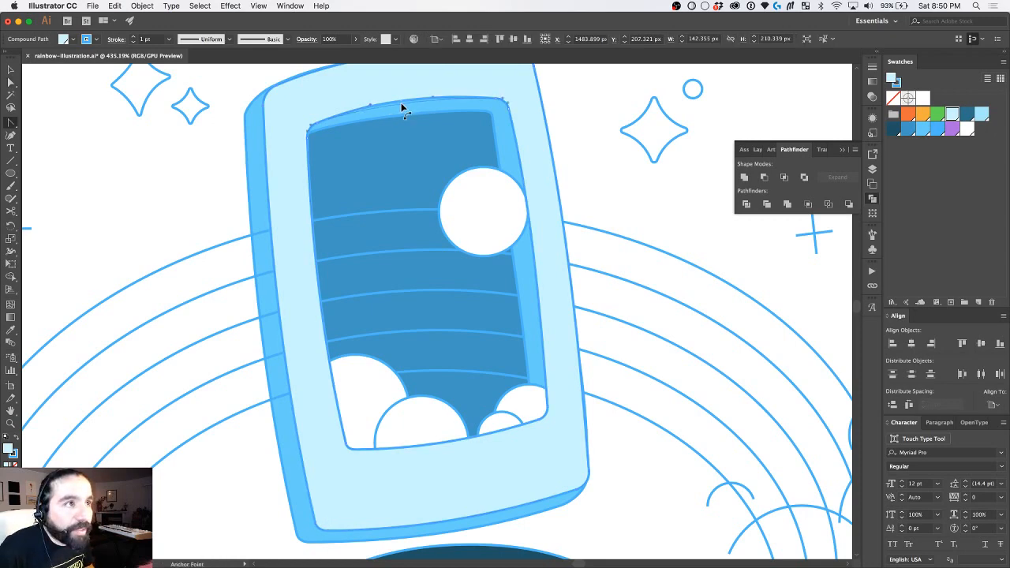
{"action": "left_click", "coordinate": [400, 102]}
{"action": "scroll", "coordinate": [471, 118], "scroll_direction": "down", "scroll_amount": 3}
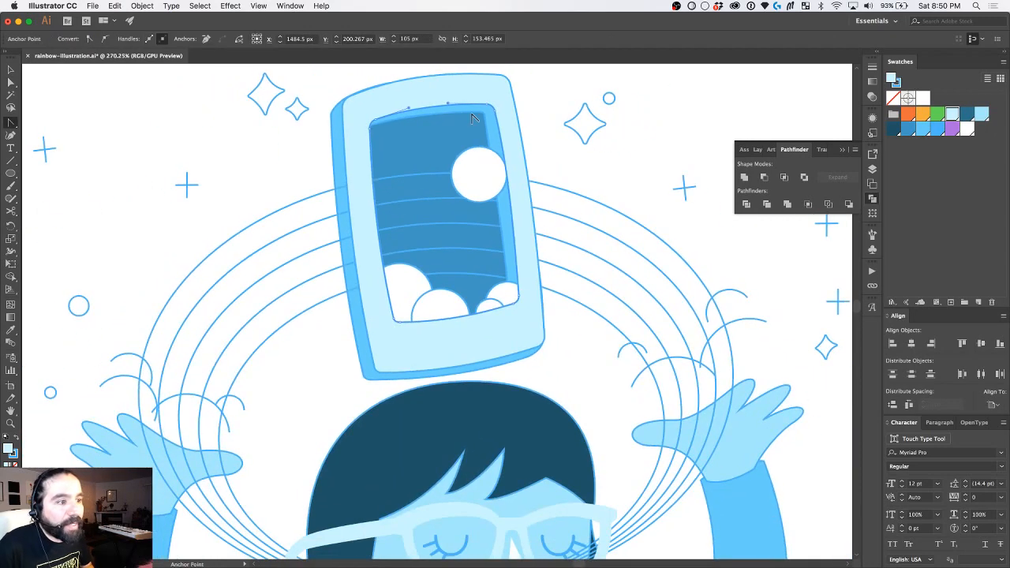
{"action": "scroll", "coordinate": [438, 184], "scroll_direction": "up", "scroll_amount": 5}
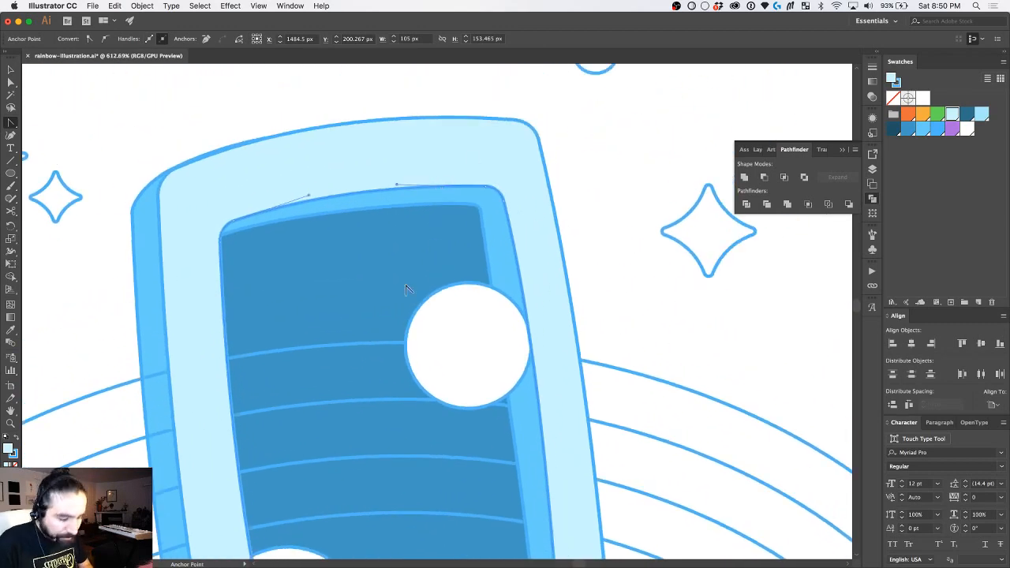
Step: Draw a closed six-point polygon with the Pen tool over the upper inner strip, starting and ending at the screen's upper-right corner
{"action": "key", "text": "v"}
{"action": "left_click", "coordinate": [608, 175]}
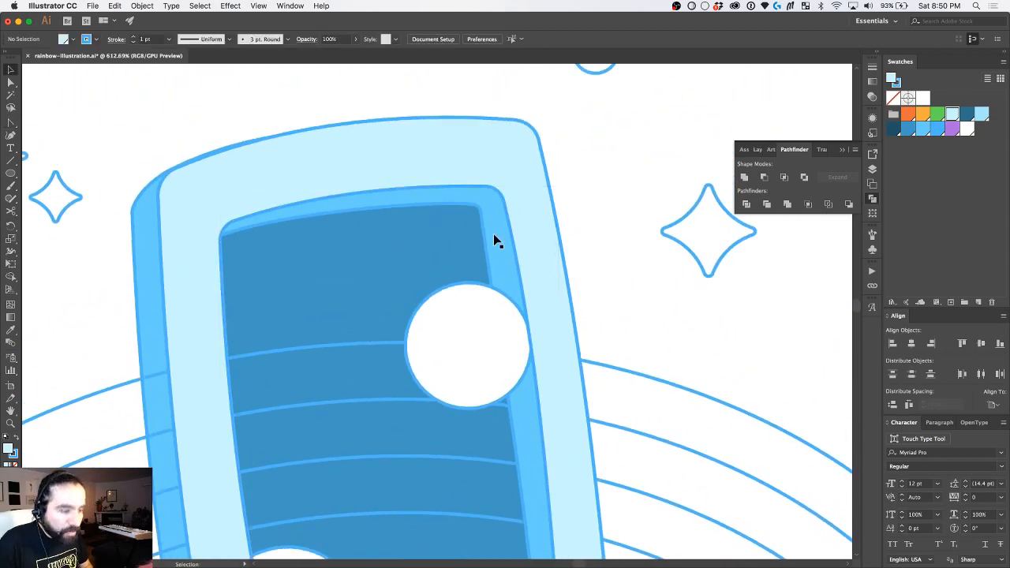
{"action": "key", "text": "p"}
{"action": "left_click", "coordinate": [477, 207]}
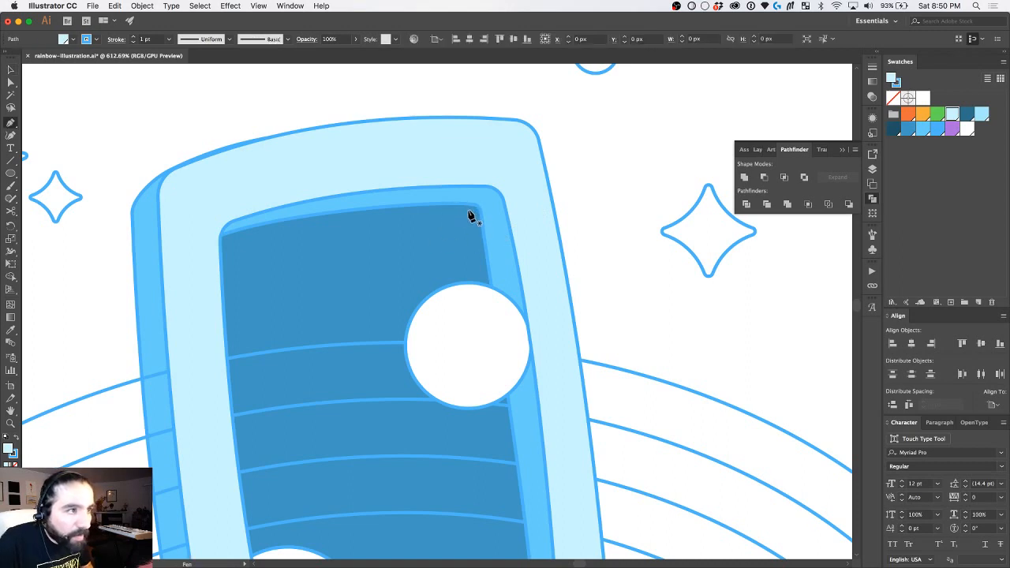
{"action": "left_click", "coordinate": [515, 185]}
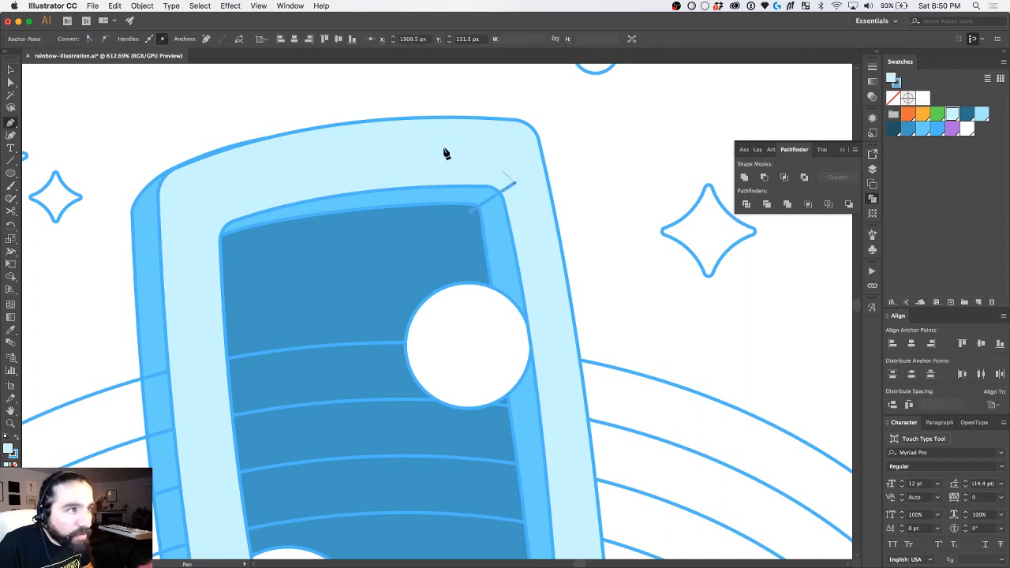
{"action": "left_click", "coordinate": [310, 167]}
{"action": "left_click", "coordinate": [173, 202]}
{"action": "left_click", "coordinate": [182, 247]}
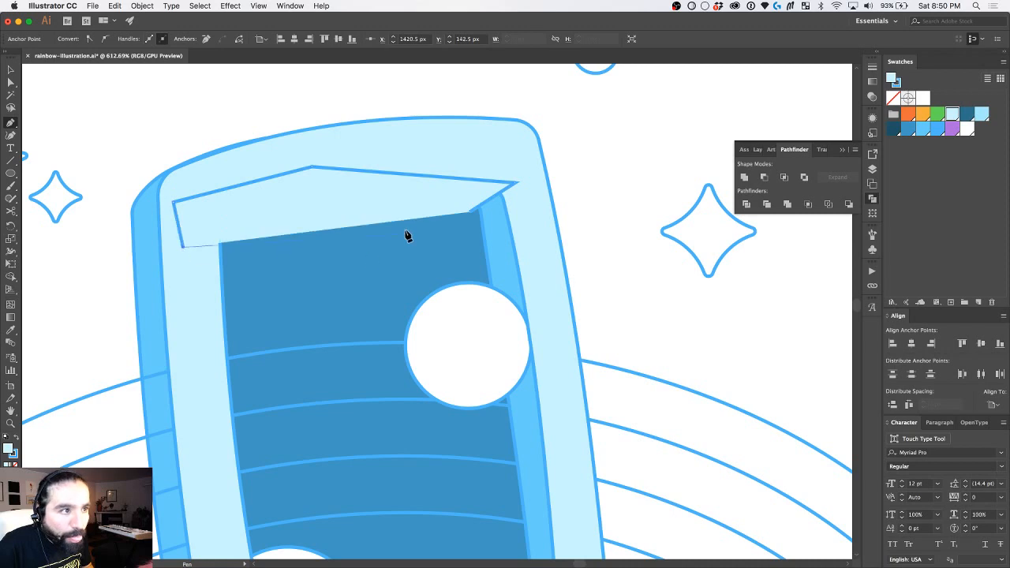
{"action": "left_click", "coordinate": [470, 213]}
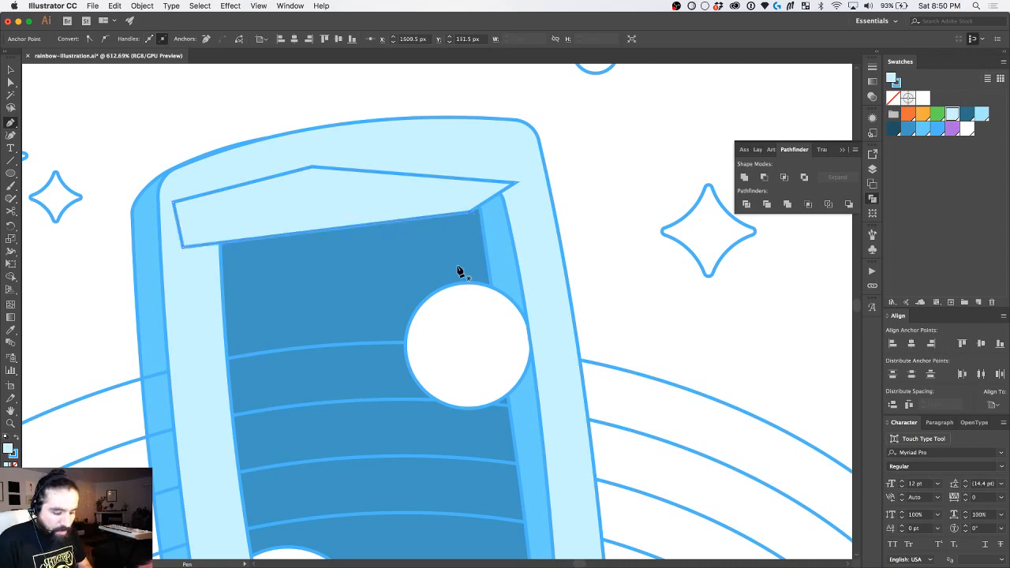
Step: Intersect a front copy of the inner strip with the drawn polygon to isolate the strip's top section as its own shape
{"action": "key", "text": "v"}
{"action": "key", "text": "a"}
{"action": "left_click", "coordinate": [500, 261]}
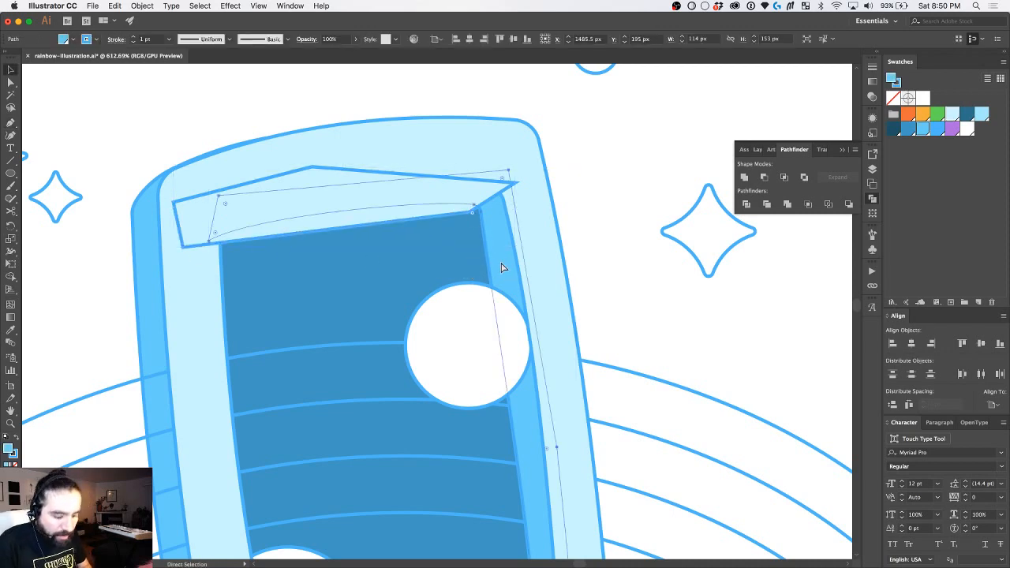
{"action": "key", "text": "super+shift+bracketright"}
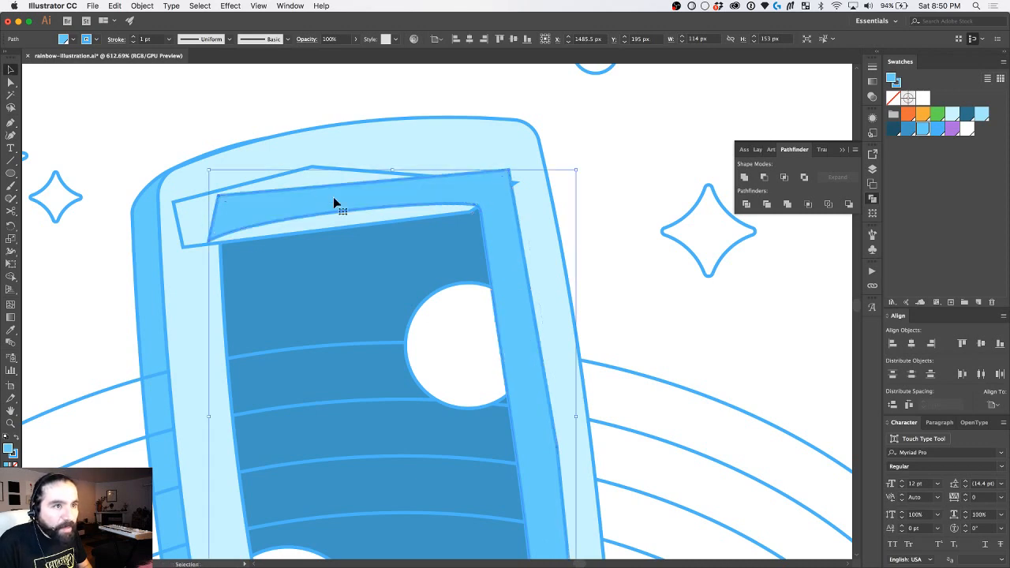
{"action": "left_click", "coordinate": [803, 178]}
{"action": "left_click", "coordinate": [451, 192]}
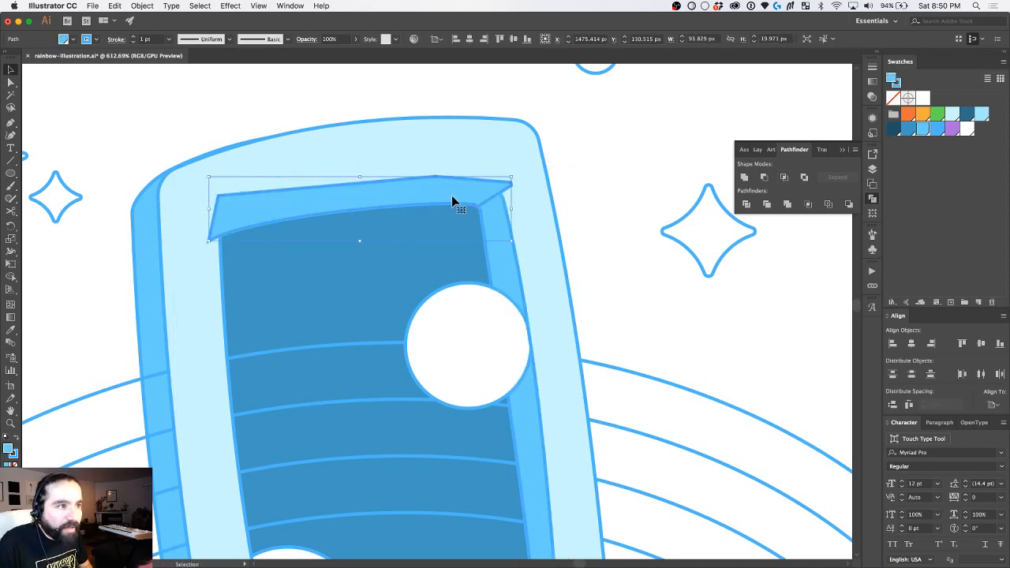
Step: Send the isolated top section behind the pale phone frame and fill it with the medium blue swatch
{"action": "key", "text": "super+bracketleft"}
{"action": "key", "text": "a"}
{"action": "key", "text": "v"}
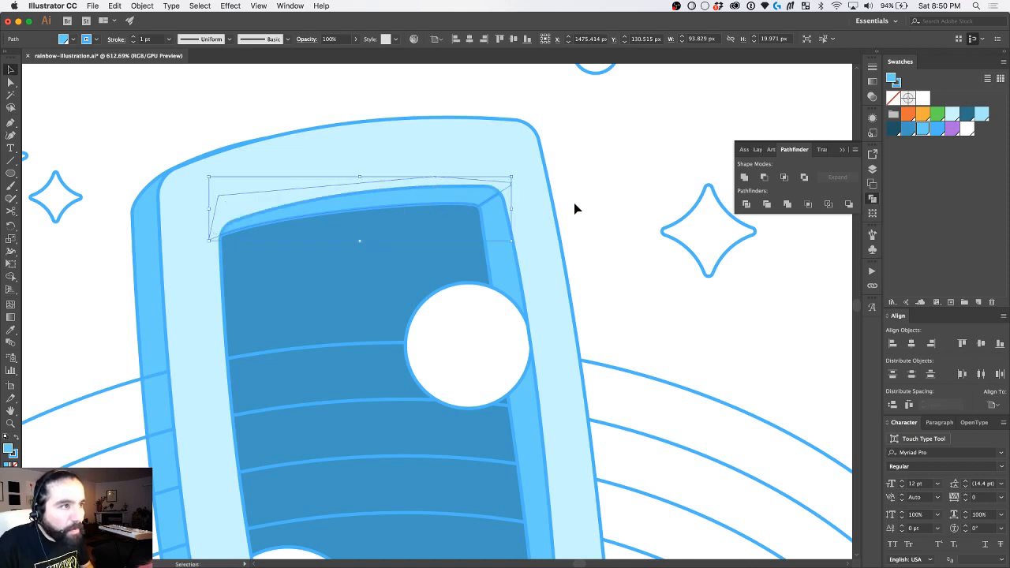
{"action": "left_click", "coordinate": [908, 129]}
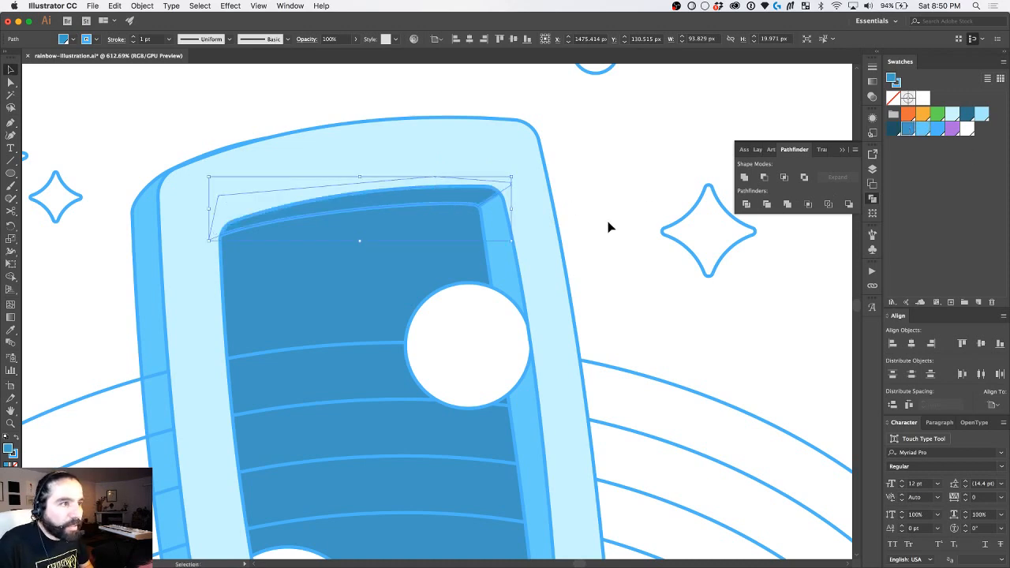
{"action": "left_click", "coordinate": [590, 199]}
Step: Remove the stroke from the top section, the side strip and the pale phone frame together
{"action": "left_click", "coordinate": [474, 198]}
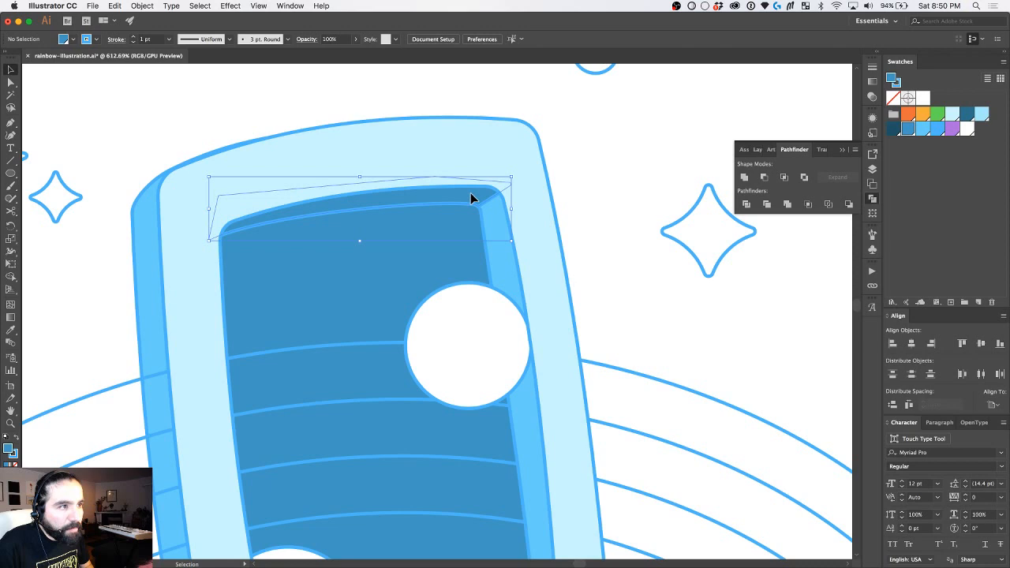
{"action": "left_click", "coordinate": [509, 214], "text": "shift"}
{"action": "left_click", "coordinate": [527, 207], "text": "shift"}
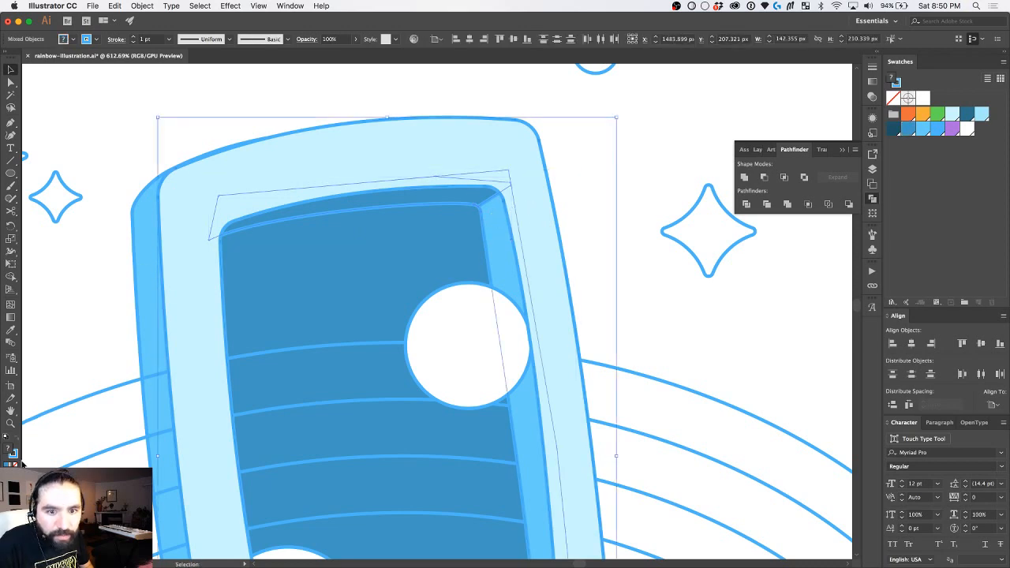
{"action": "left_click", "coordinate": [14, 456]}
{"action": "key", "text": "slash"}
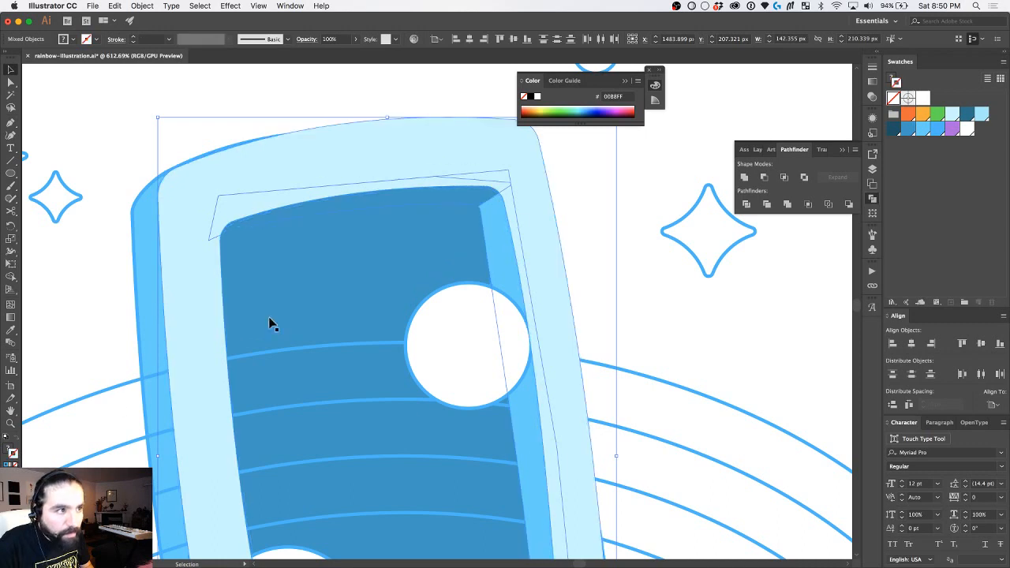
{"action": "left_click", "coordinate": [588, 191]}
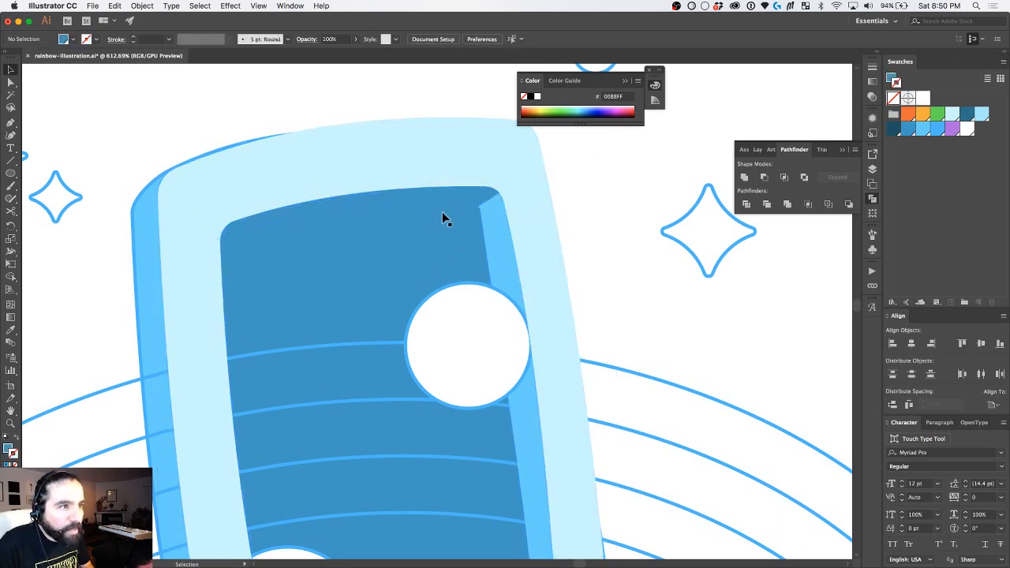
Step: Remove the stroke from the phone's screen background and fill it with the darkest blue swatch
{"action": "left_click", "coordinate": [457, 198]}
{"action": "left_click", "coordinate": [476, 204]}
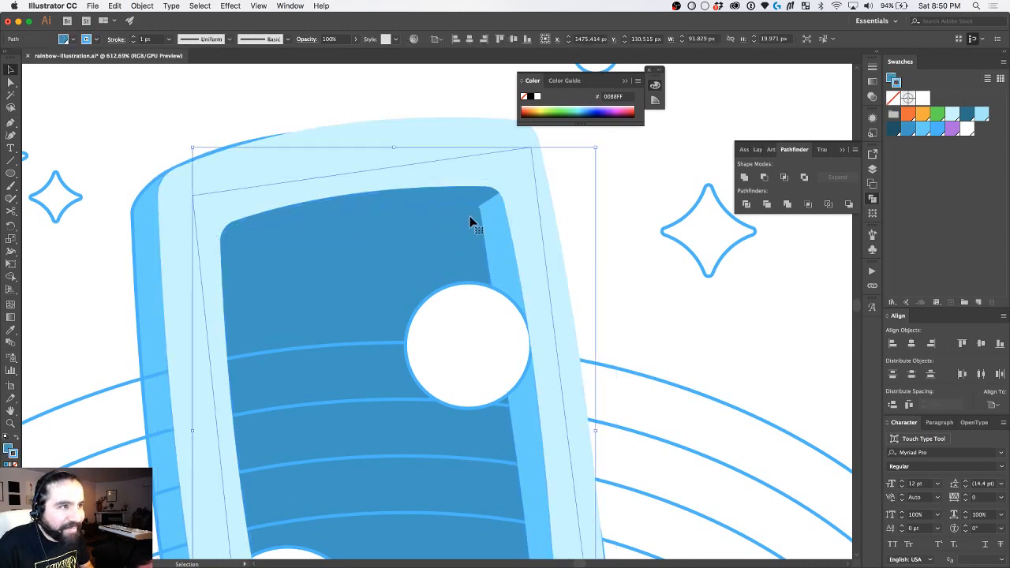
{"action": "left_click", "coordinate": [892, 128]}
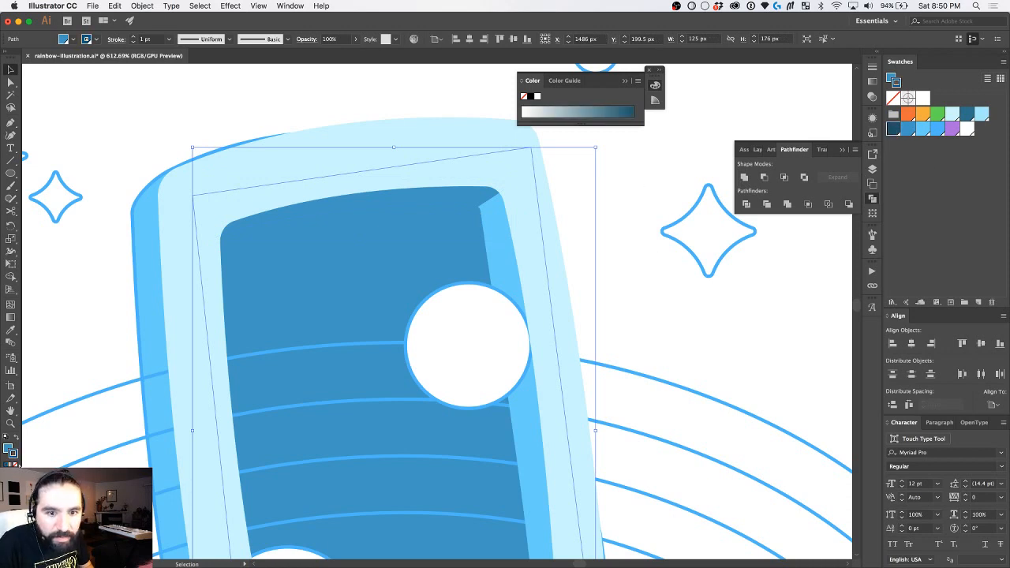
{"action": "left_click", "coordinate": [15, 463]}
{"action": "left_click", "coordinate": [8, 447]}
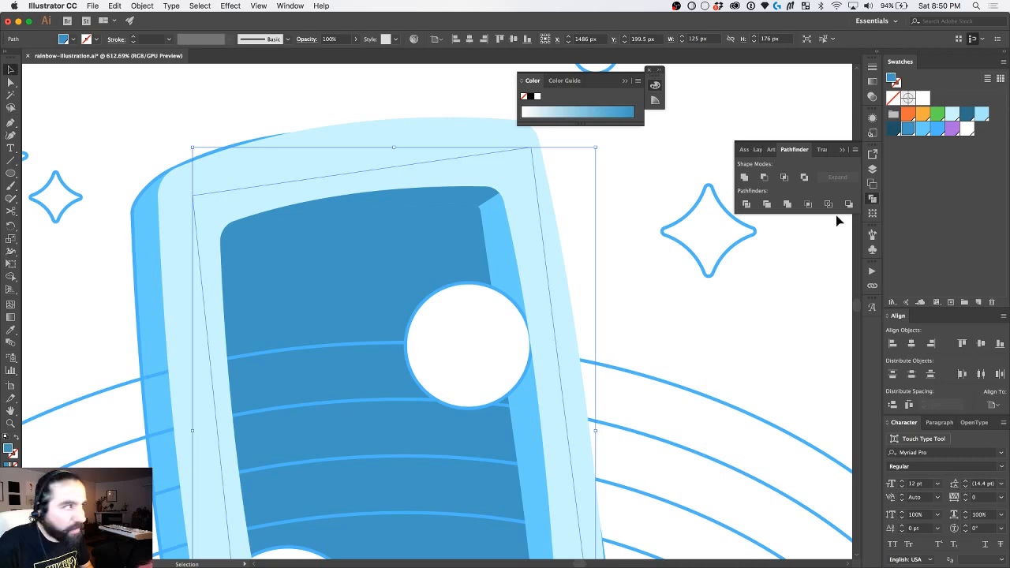
{"action": "left_click", "coordinate": [892, 128]}
{"action": "left_click", "coordinate": [613, 213]}
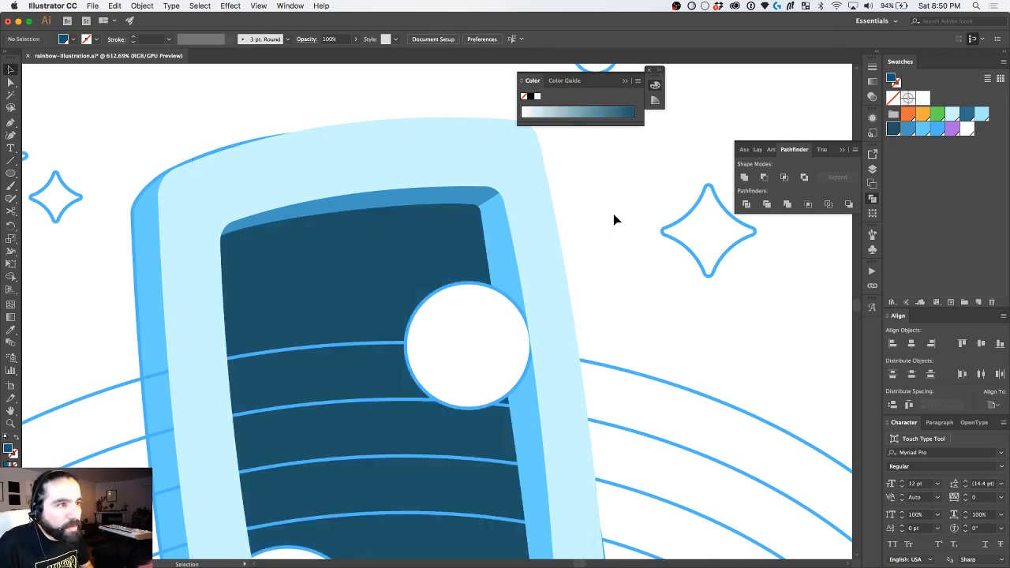
Step: Fill the top section of the inner strip with the same bright blue swatch as the side strip
{"action": "scroll", "coordinate": [613, 213], "scroll_direction": "down", "scroll_amount": 5}
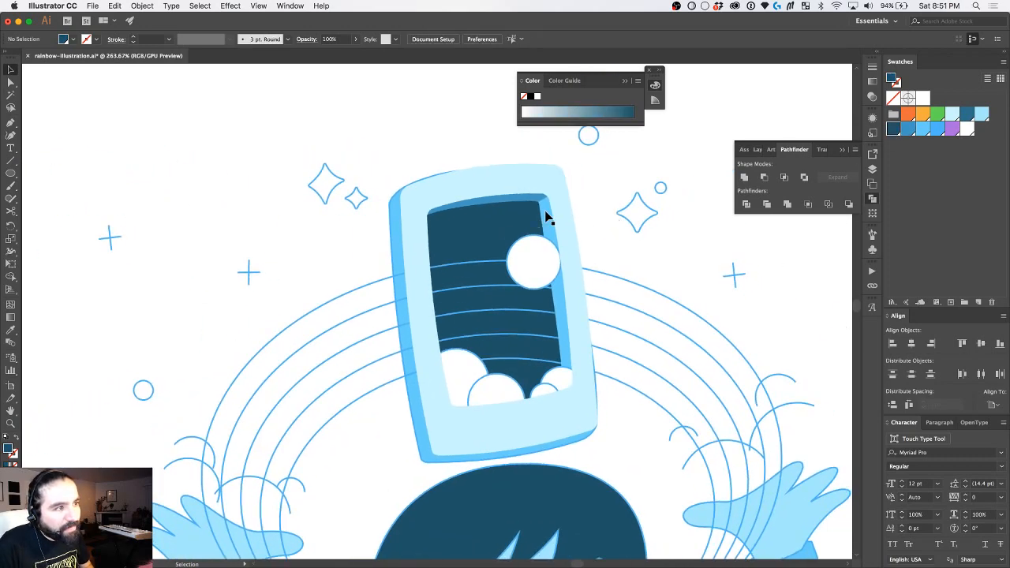
{"action": "left_click", "coordinate": [535, 202]}
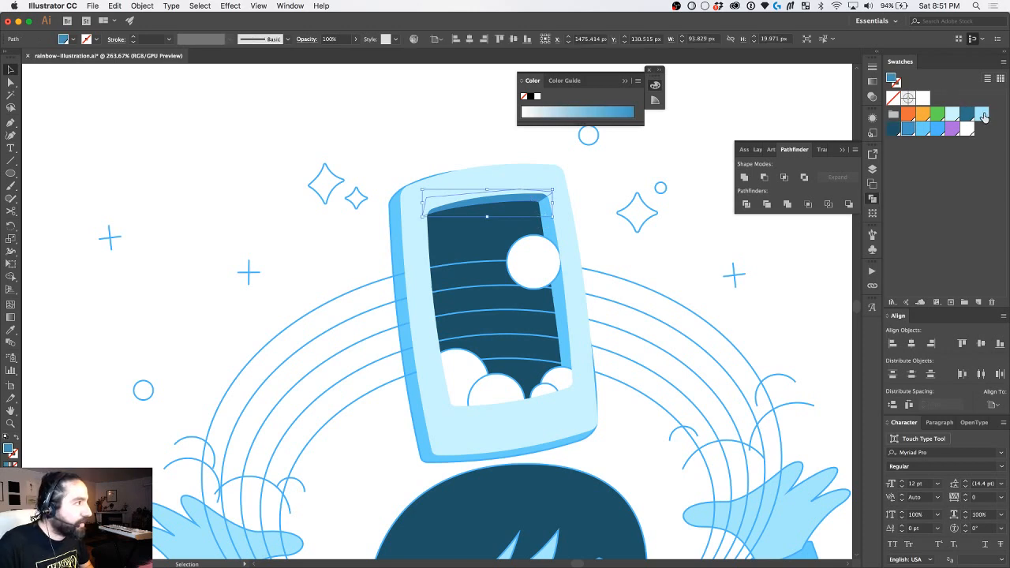
{"action": "left_click", "coordinate": [922, 130]}
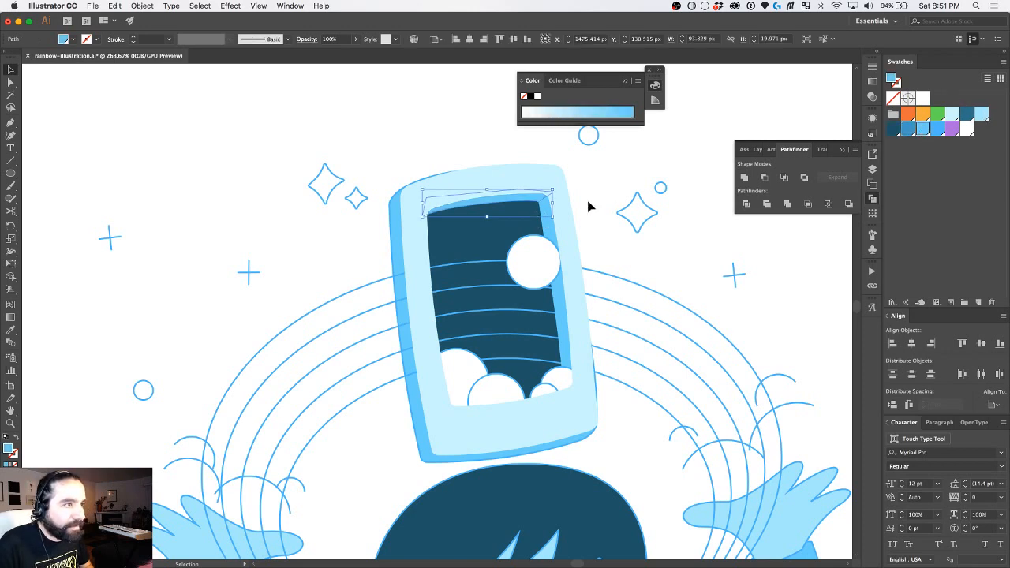
{"action": "scroll", "coordinate": [587, 207], "scroll_direction": "up", "scroll_amount": 3}
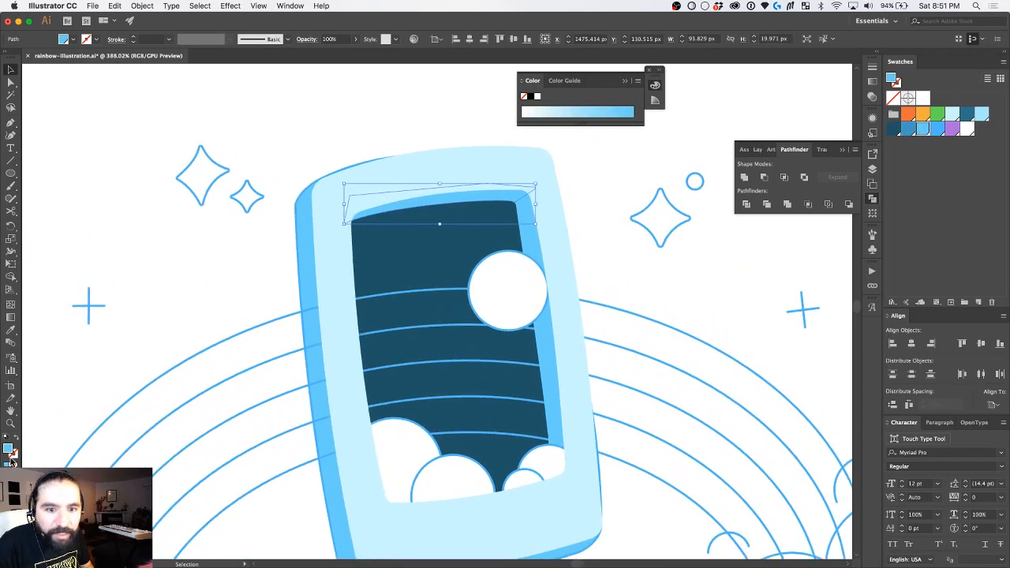
Step: Try #21CCF4 as the fill colour of the inner strip's top section
{"action": "double_click", "coordinate": [9, 448]}
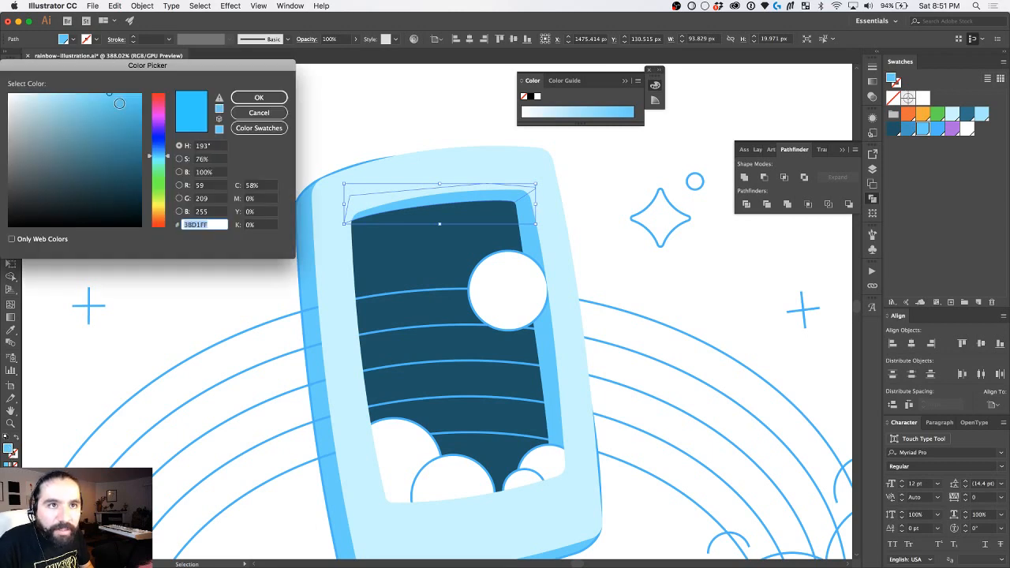
{"action": "left_click_drag", "start_coordinate": [116, 97], "coordinate": [124, 97]}
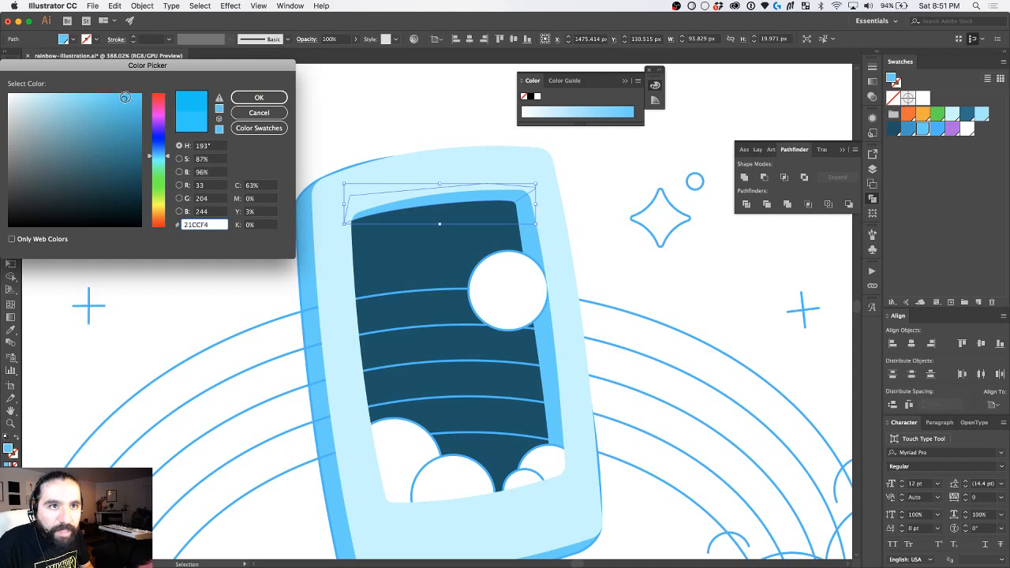
{"action": "left_click", "coordinate": [255, 93]}
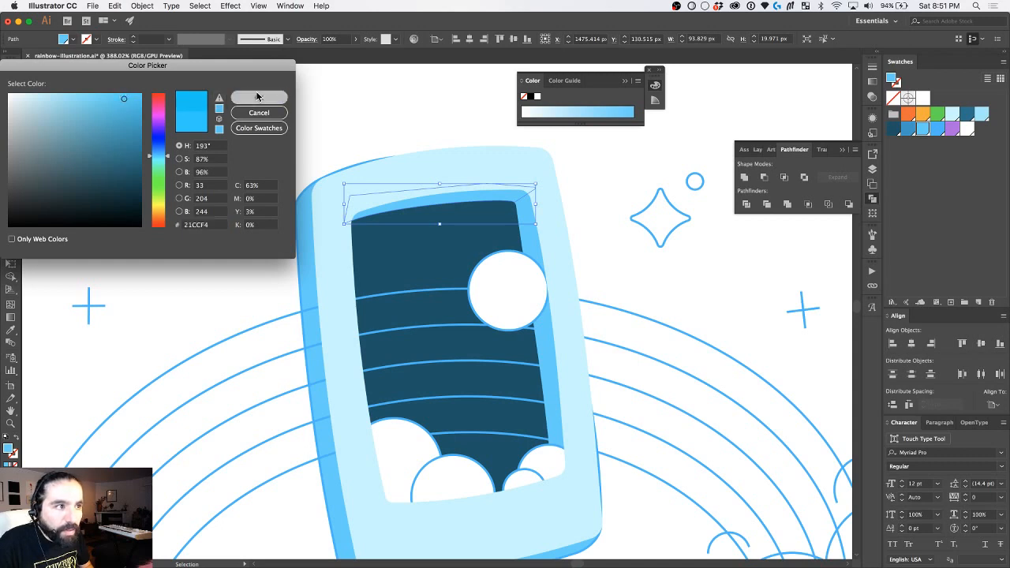
{"action": "left_click", "coordinate": [440, 112]}
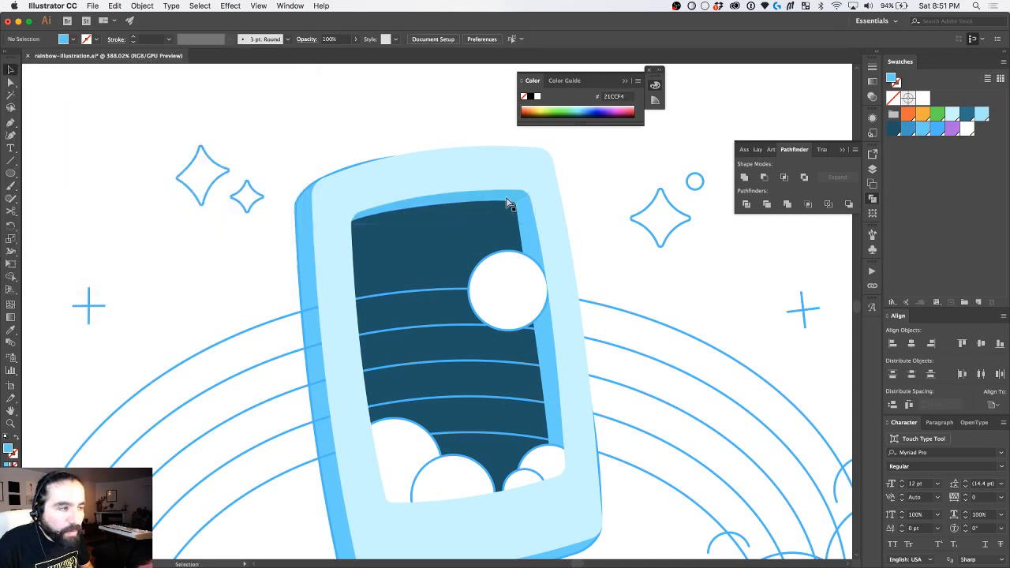
Step: Set the fill colour of the inner strip's top section to #39C9EA and clear the selection
{"action": "left_click", "coordinate": [482, 206]}
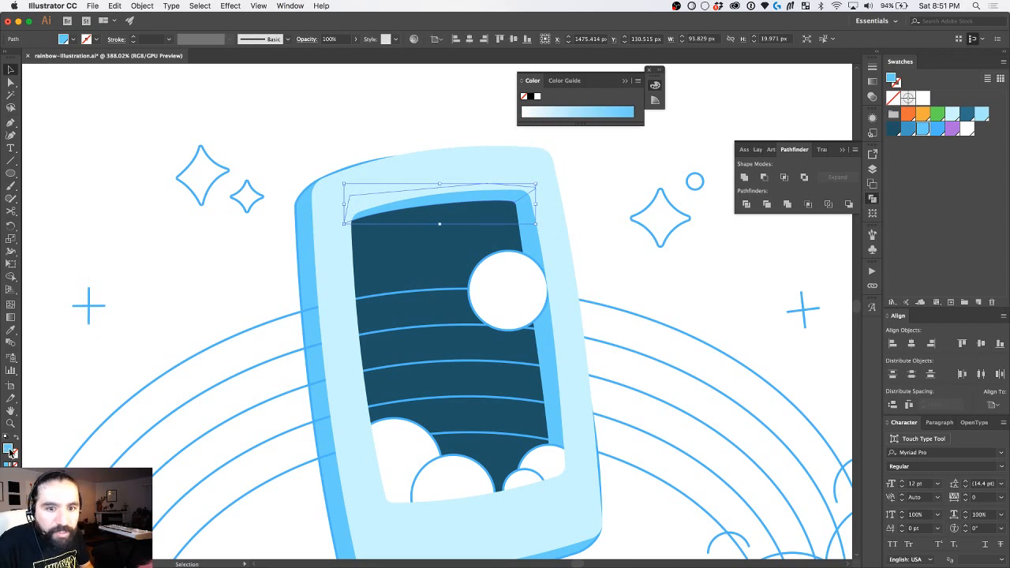
{"action": "double_click", "coordinate": [10, 450]}
{"action": "left_click", "coordinate": [110, 102]}
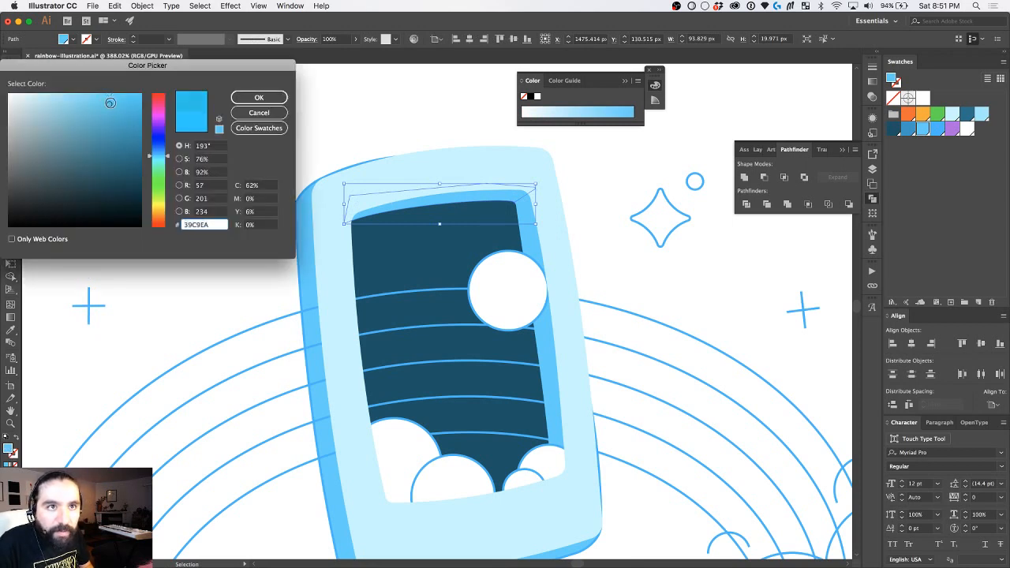
{"action": "left_click", "coordinate": [259, 97]}
{"action": "left_click", "coordinate": [441, 103]}
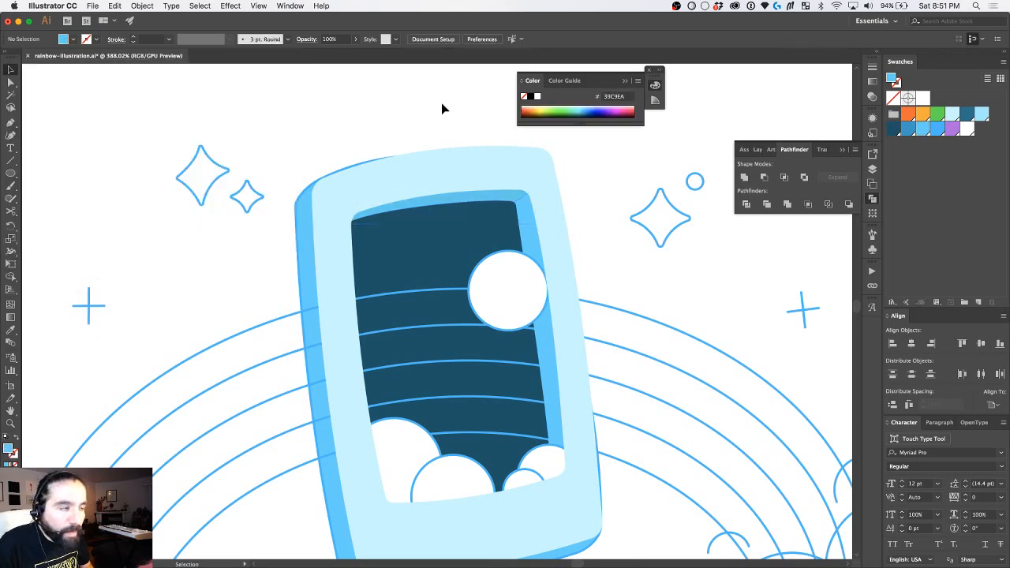
{"action": "scroll", "coordinate": [441, 103], "scroll_direction": "down", "scroll_amount": 2}
{"action": "scroll", "coordinate": [441, 102], "scroll_direction": "down", "scroll_amount": 2}
{"action": "left_click", "coordinate": [450, 151]}
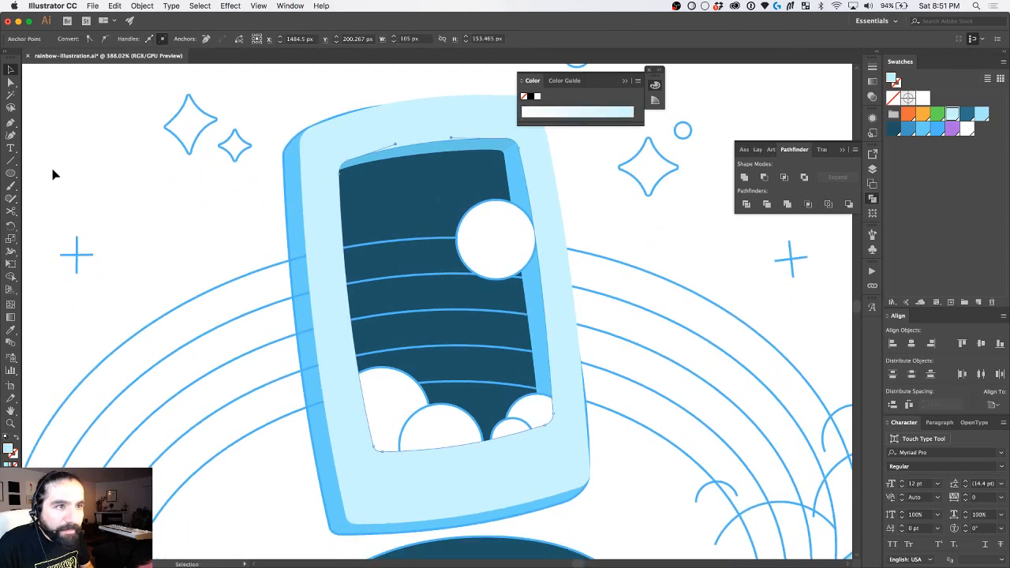
{"action": "double_click", "coordinate": [10, 447]}
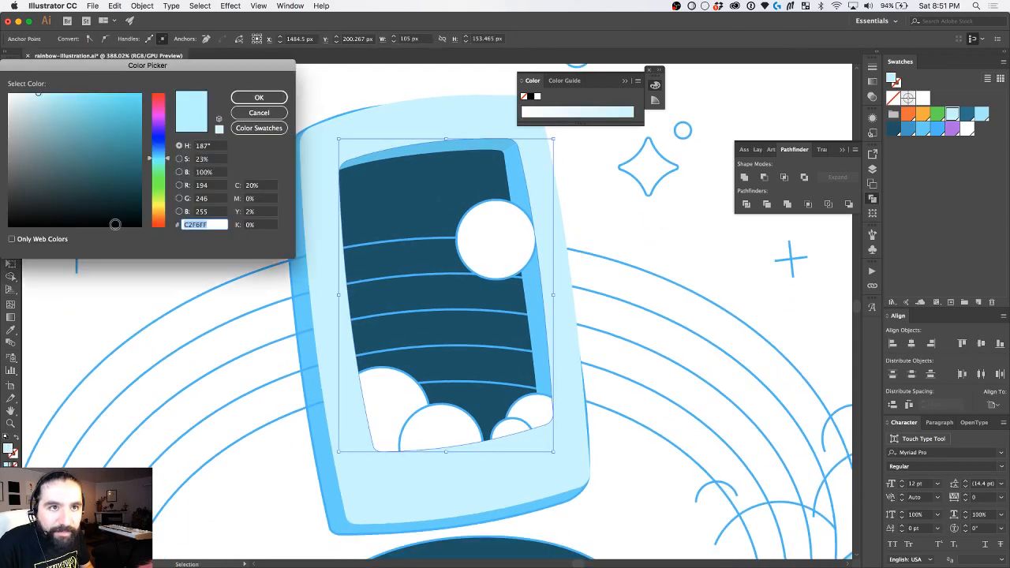
{"action": "left_click", "coordinate": [259, 112]}
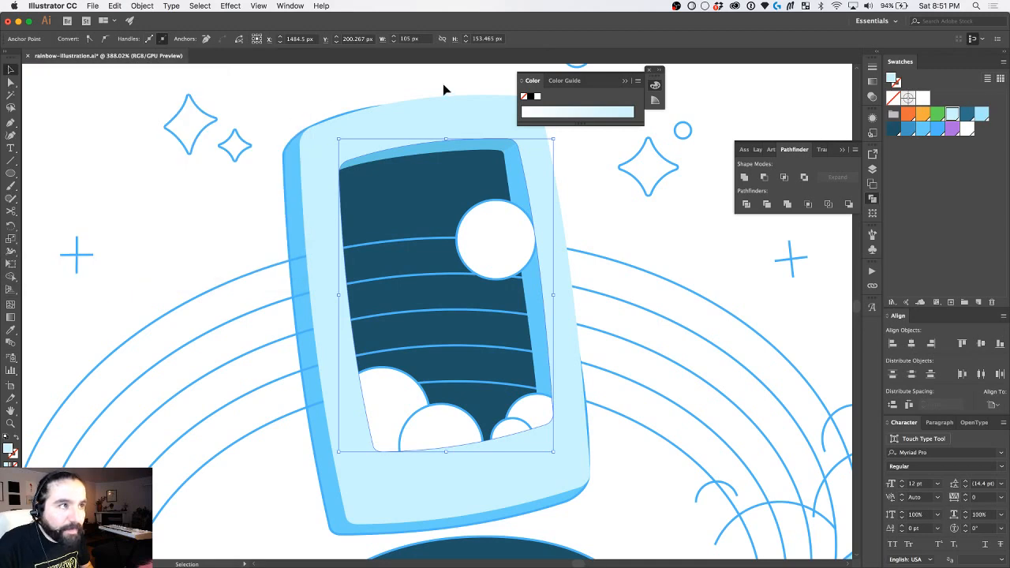
{"action": "left_click", "coordinate": [443, 83]}
{"action": "key", "text": "a"}
{"action": "left_click", "coordinate": [480, 142]}
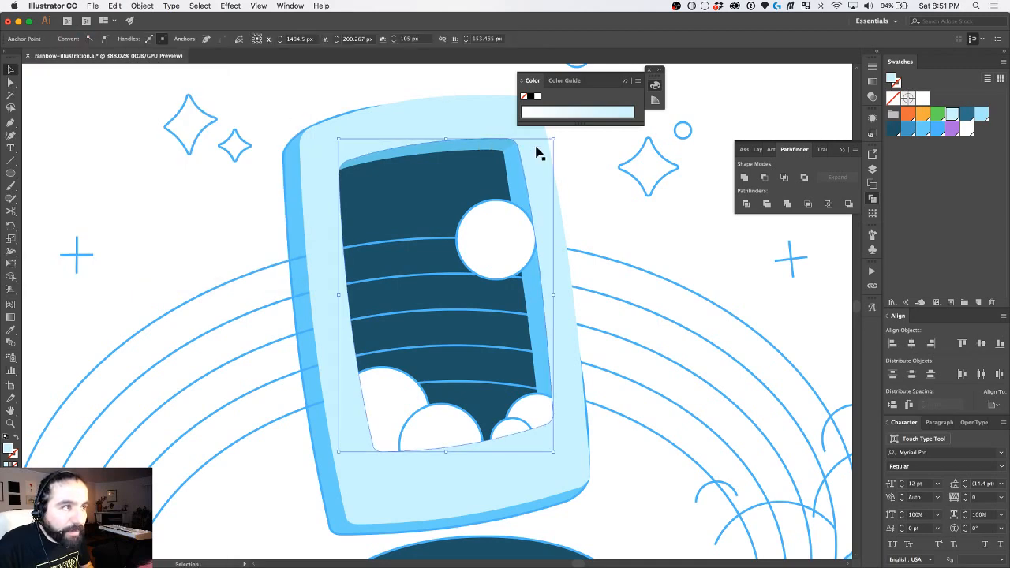
Step: Set the fill colour of the inner strip's top section to #30C0D8 and clear the selection
{"action": "scroll", "coordinate": [475, 145], "scroll_direction": "up", "scroll_amount": 3}
{"action": "left_click", "coordinate": [655, 162]}
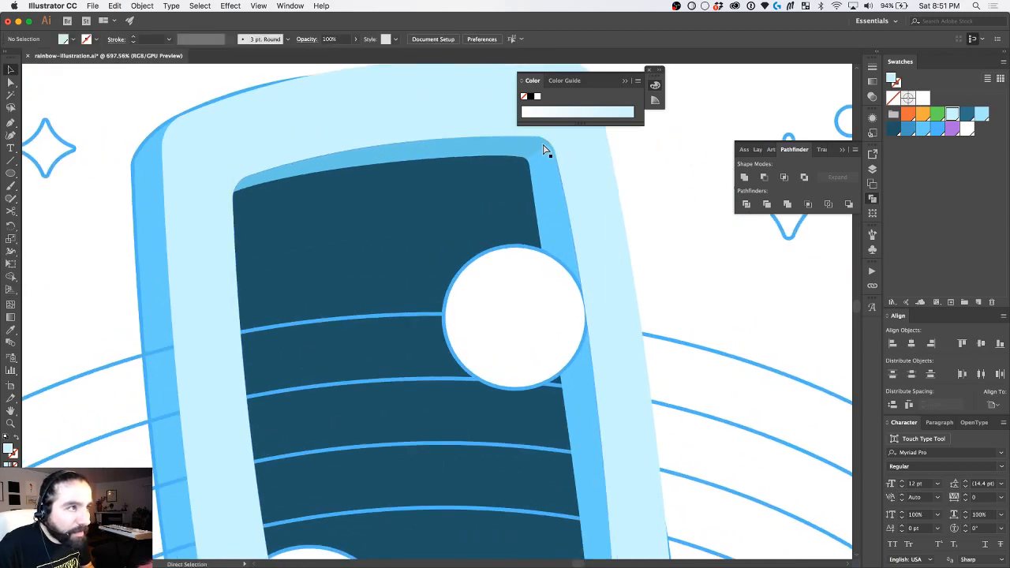
{"action": "left_click", "coordinate": [541, 145]}
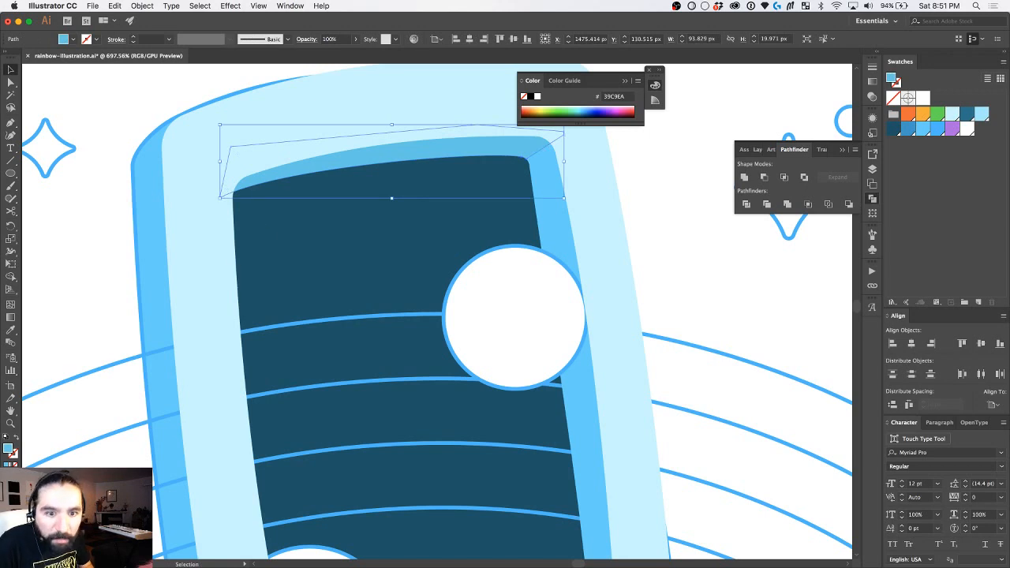
{"action": "double_click", "coordinate": [8, 450]}
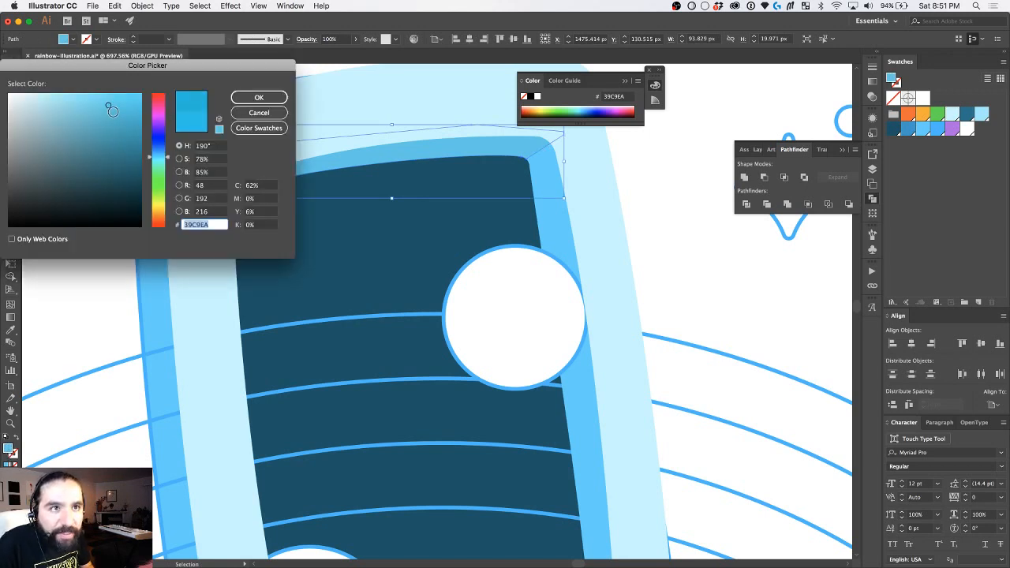
{"action": "left_click", "coordinate": [259, 97]}
{"action": "scroll", "coordinate": [481, 227], "scroll_direction": "down", "scroll_amount": 3}
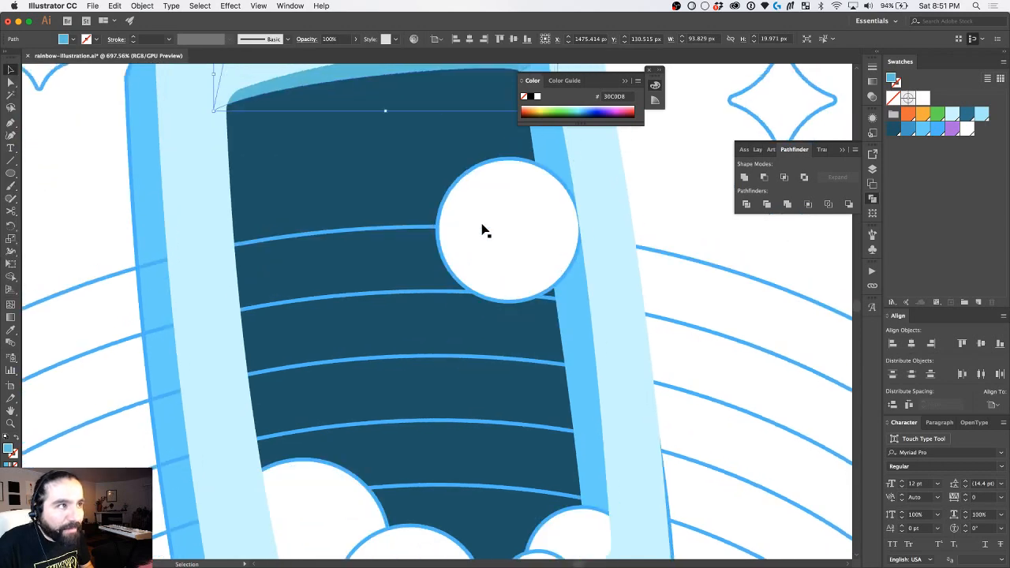
{"action": "scroll", "coordinate": [482, 226], "scroll_direction": "down", "scroll_amount": 5}
{"action": "left_click", "coordinate": [599, 191]}
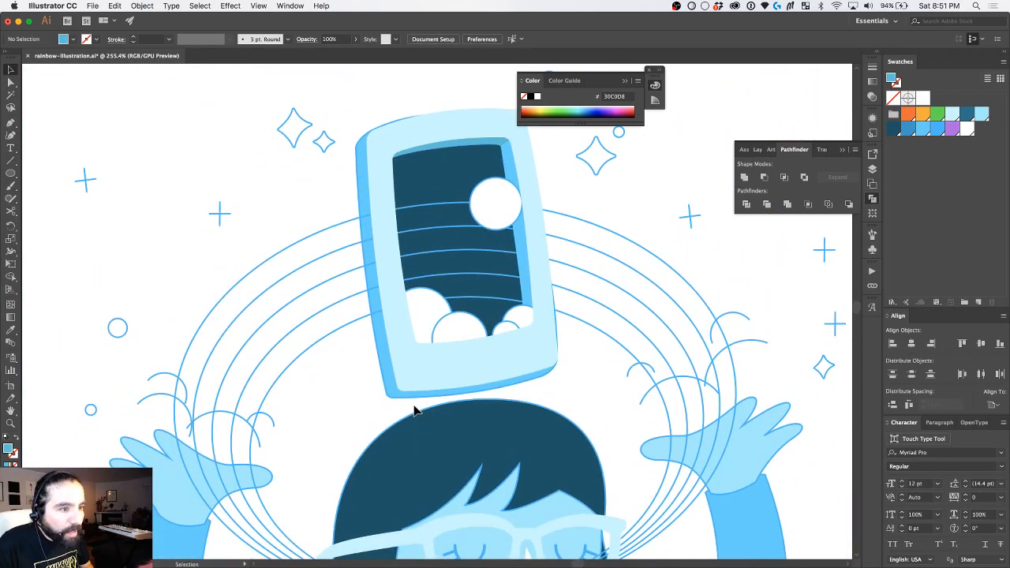
Step: Draw a closed five-point polygon with the Pen tool covering the phone's bottom edge, from its lower-left corner past its lower-right corner
{"action": "scroll", "coordinate": [397, 399], "scroll_direction": "up", "scroll_amount": 8}
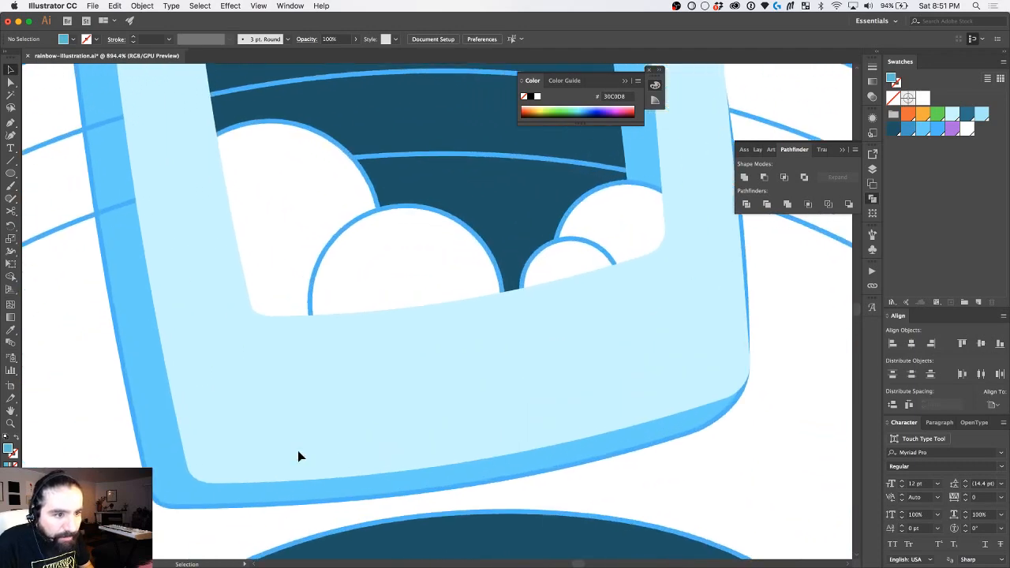
{"action": "scroll", "coordinate": [297, 455], "scroll_direction": "left", "scroll_amount": 5}
{"action": "scroll", "coordinate": [297, 455], "scroll_direction": "down", "scroll_amount": 2}
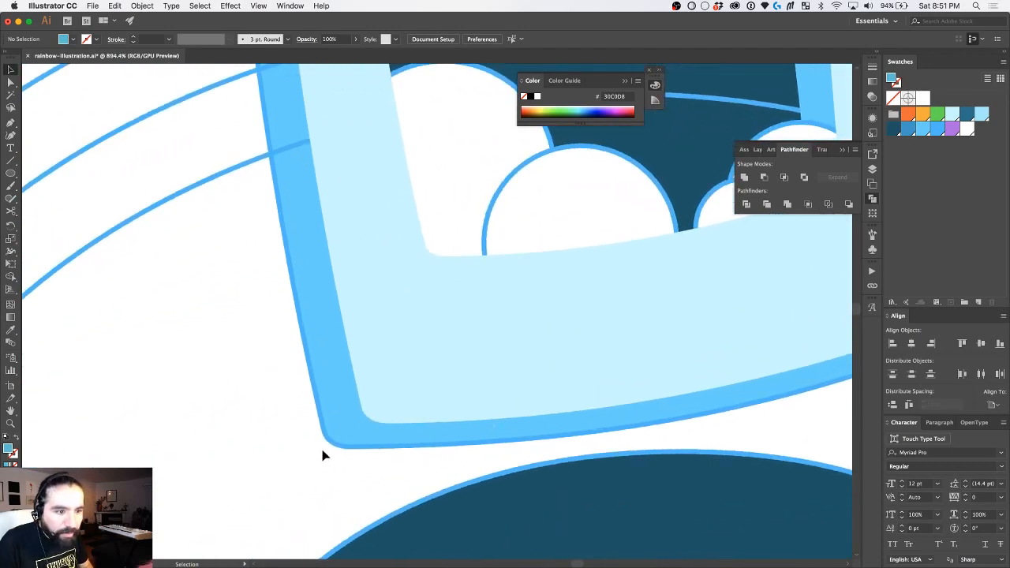
{"action": "key", "text": "p"}
{"action": "left_click_drag", "start_coordinate": [318, 449], "coordinate": [399, 404]}
{"action": "scroll", "coordinate": [400, 404], "scroll_direction": "down", "scroll_amount": 1}
{"action": "scroll", "coordinate": [400, 404], "scroll_direction": "down", "scroll_amount": 3}
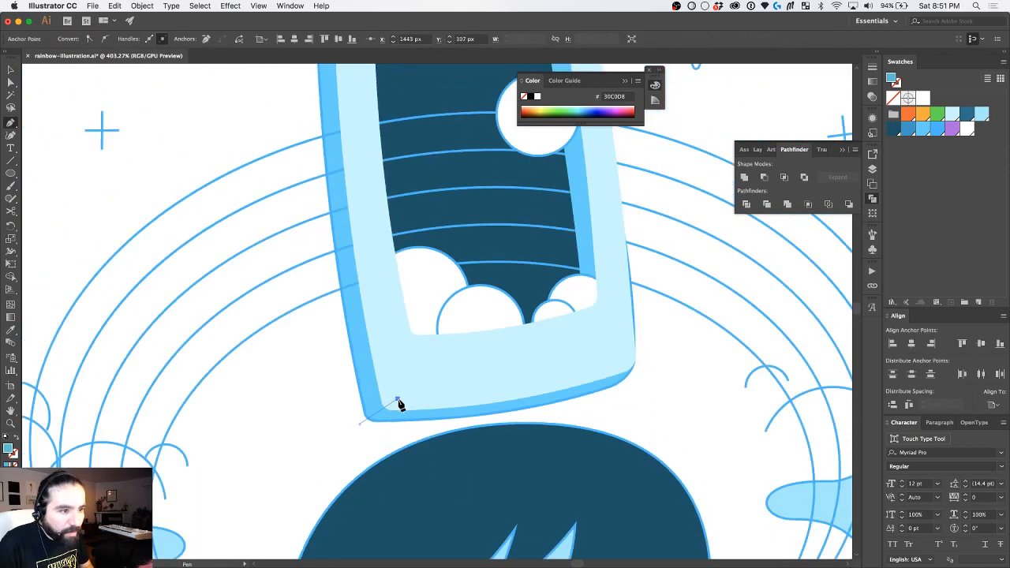
{"action": "left_click", "coordinate": [646, 356]}
{"action": "left_click", "coordinate": [660, 407]}
{"action": "left_click", "coordinate": [469, 439]}
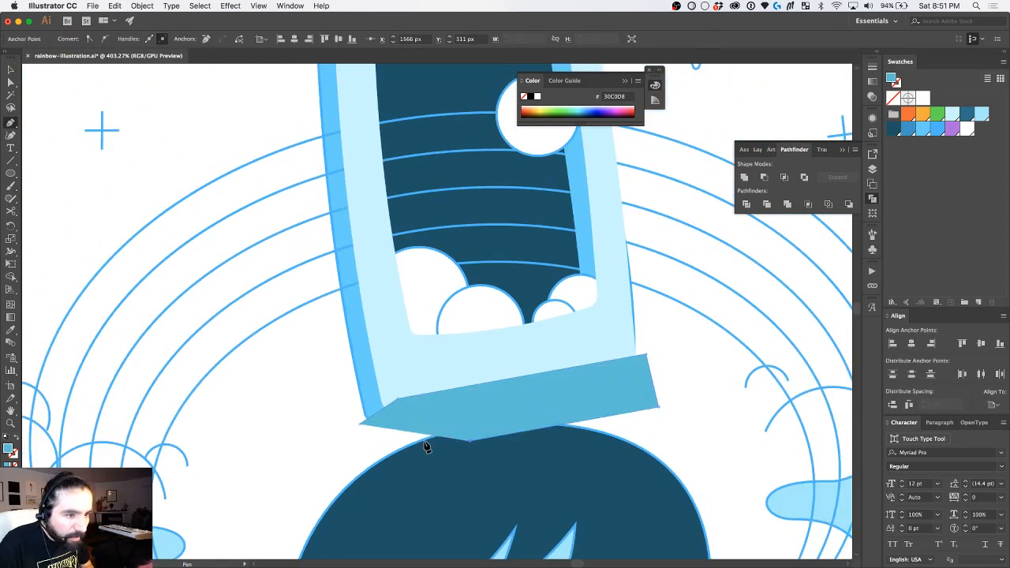
{"action": "left_click", "coordinate": [358, 425]}
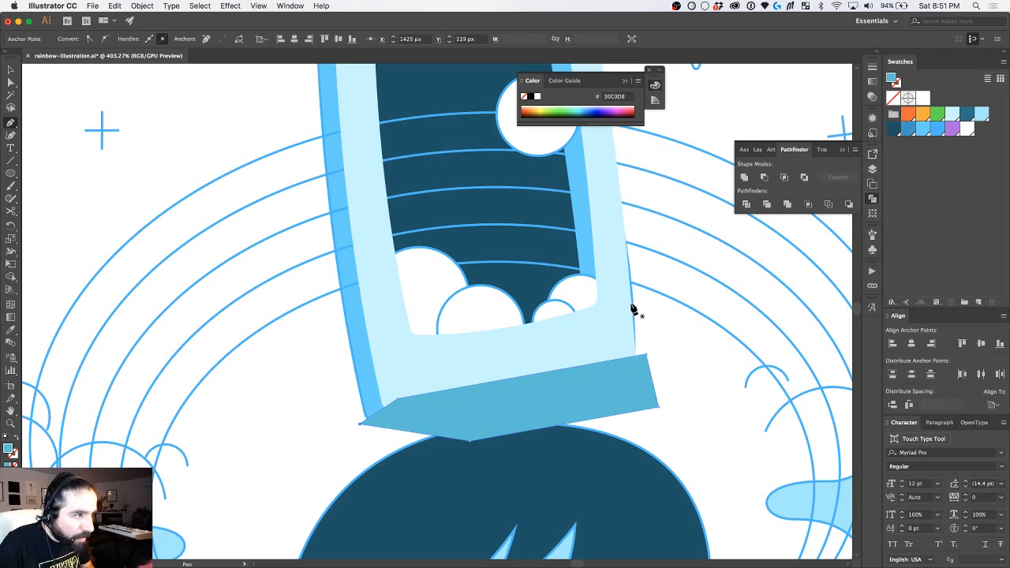
Step: Sample the colour of the inner strip's top section for the new polygon
{"action": "scroll", "coordinate": [368, 376], "scroll_direction": "up", "scroll_amount": 5}
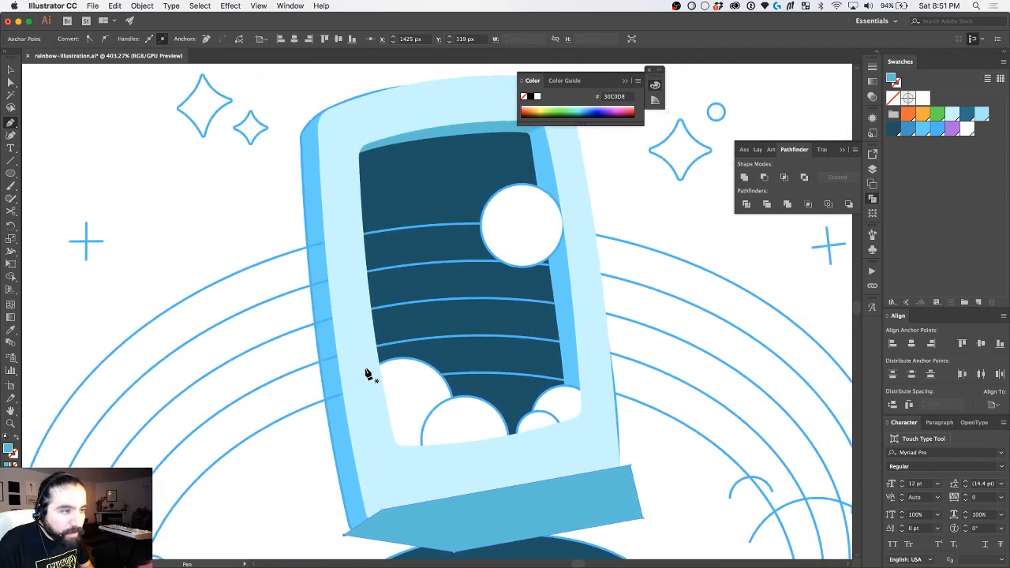
{"action": "key", "text": "i"}
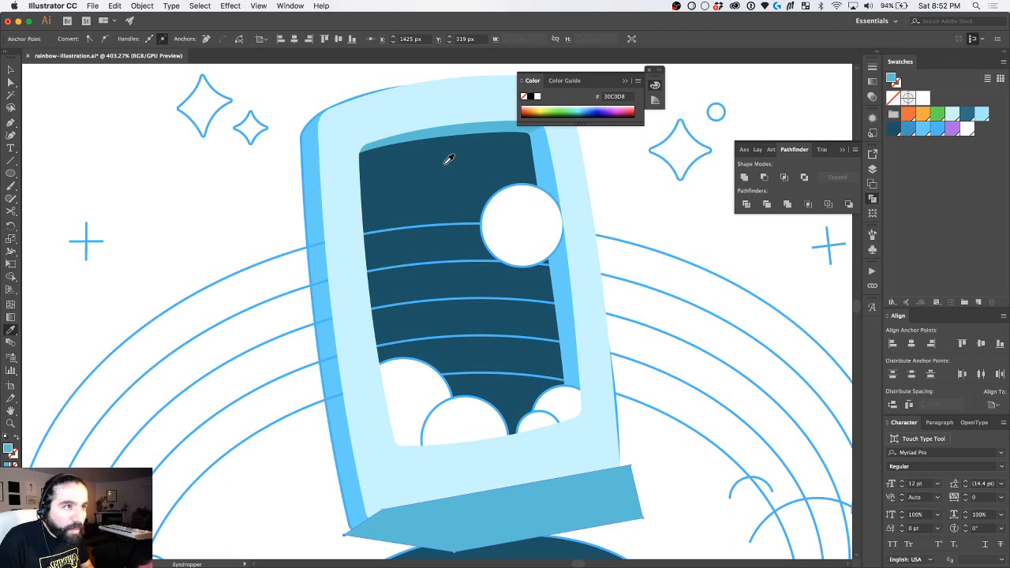
{"action": "left_click", "coordinate": [450, 118]}
{"action": "key", "text": "v"}
{"action": "key", "text": "i"}
{"action": "left_click", "coordinate": [446, 392]}
{"action": "scroll", "coordinate": [450, 402], "scroll_direction": "down", "scroll_amount": 5}
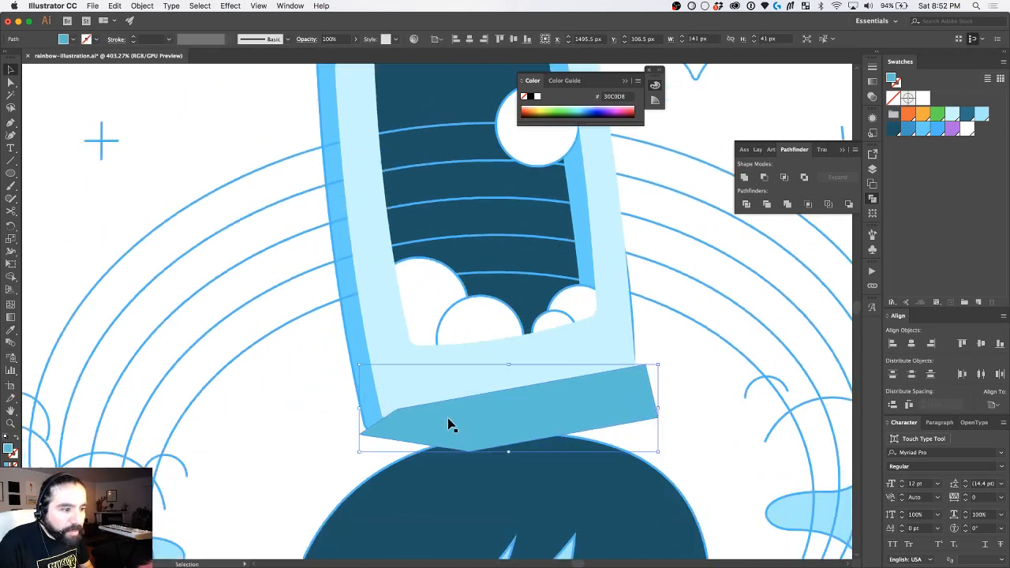
Step: Bring a copy of the phone's blue body to the front and intersect it with the polygon to form the bottom face
{"action": "left_click", "coordinate": [371, 388]}
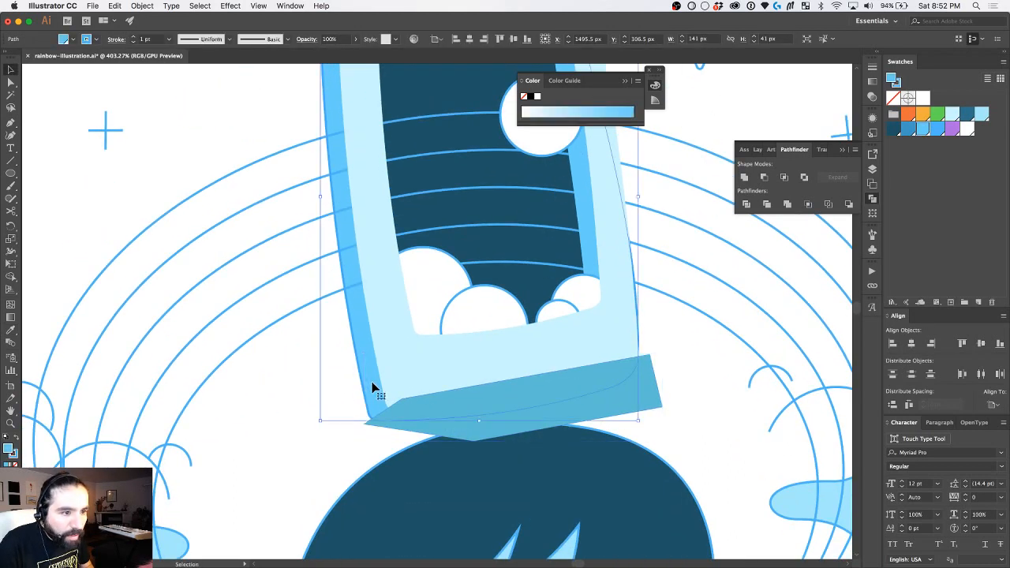
{"action": "key", "text": "super+shift+bracketright"}
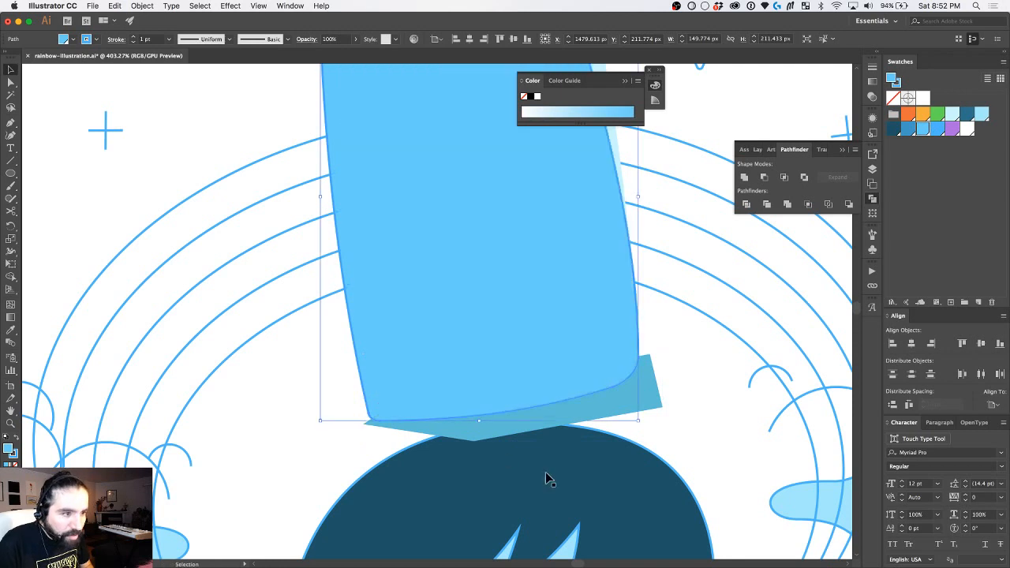
{"action": "left_click", "coordinate": [536, 430], "text": "shift"}
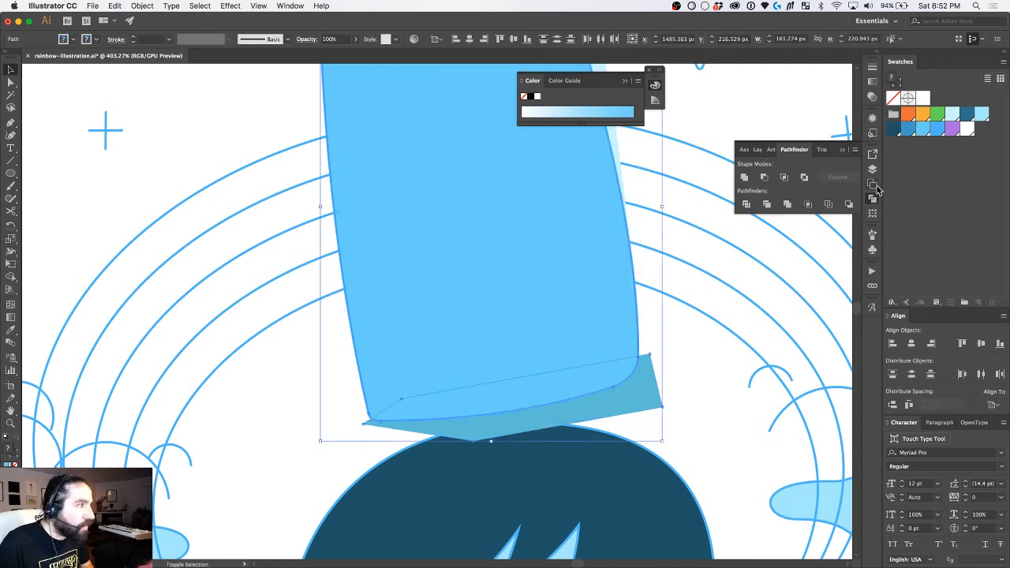
{"action": "left_click", "coordinate": [794, 180]}
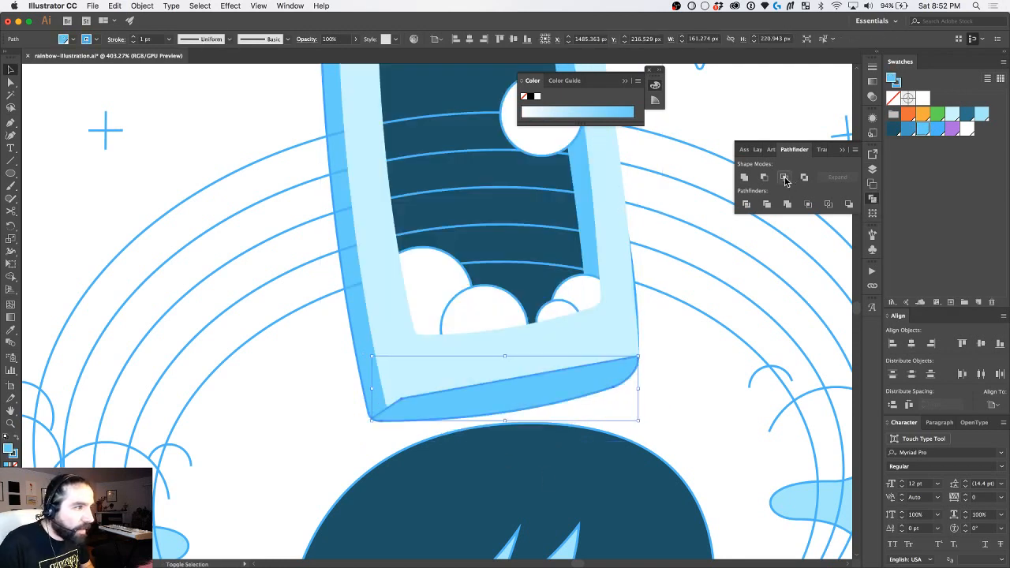
{"action": "left_click", "coordinate": [673, 370]}
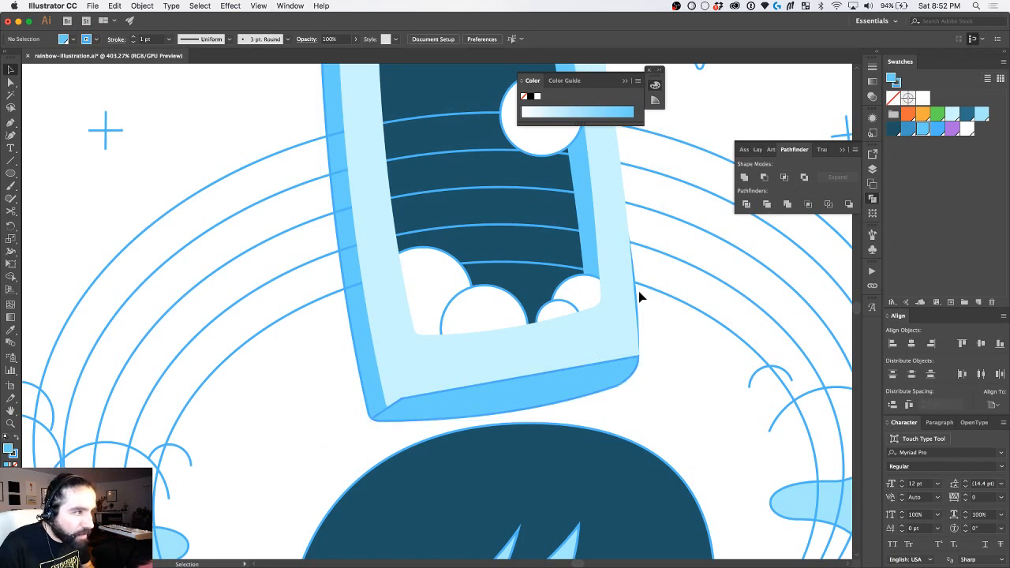
Step: Reposition the phone's light front frame at X 1483.899 px, Y 206.321 px
{"action": "key", "text": "super+z"}
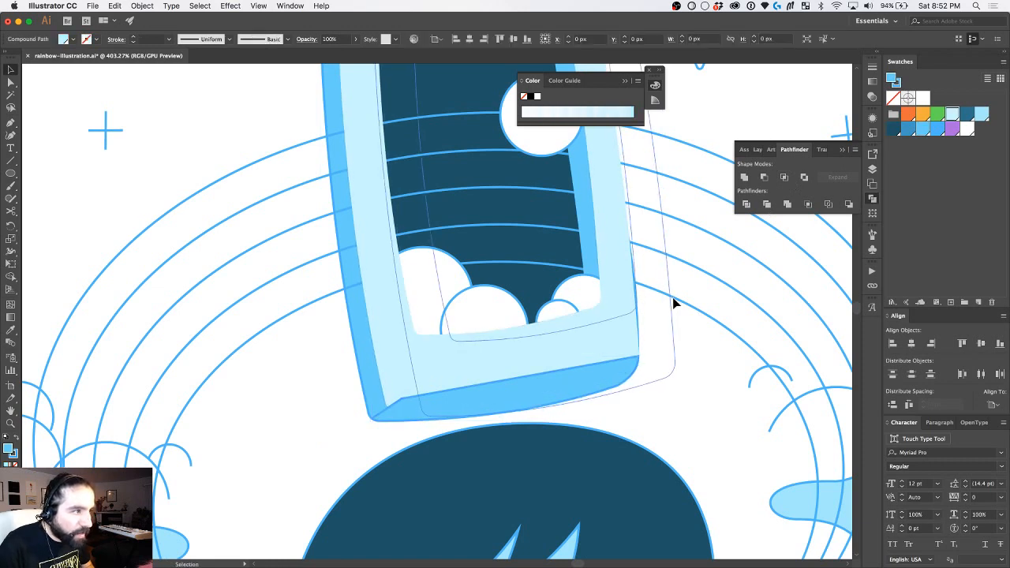
{"action": "key", "text": "super+z"}
{"action": "key", "text": "super+shift+z"}
{"action": "key", "text": "Right"}
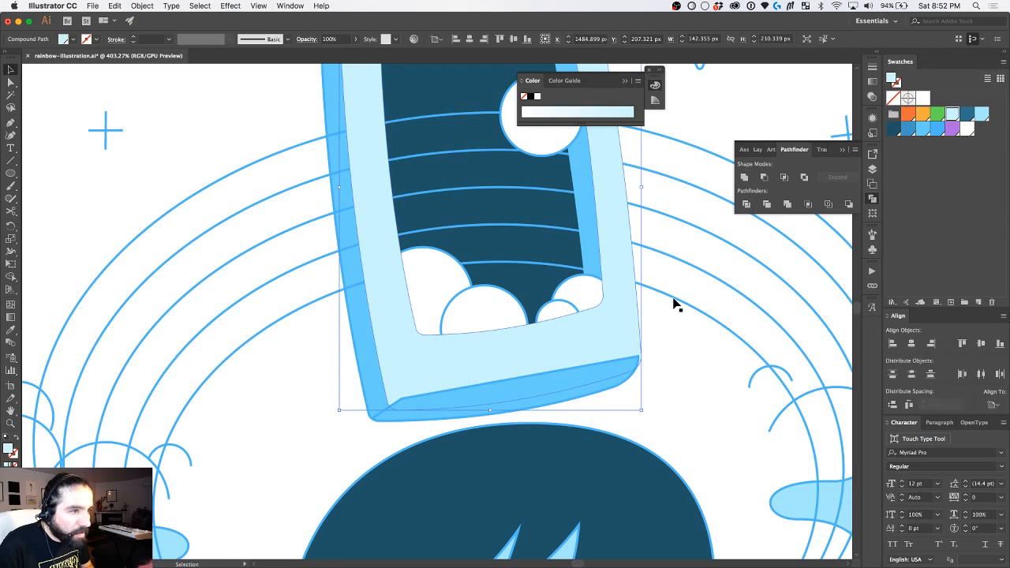
{"action": "scroll", "coordinate": [673, 304], "scroll_direction": "up", "scroll_amount": 5}
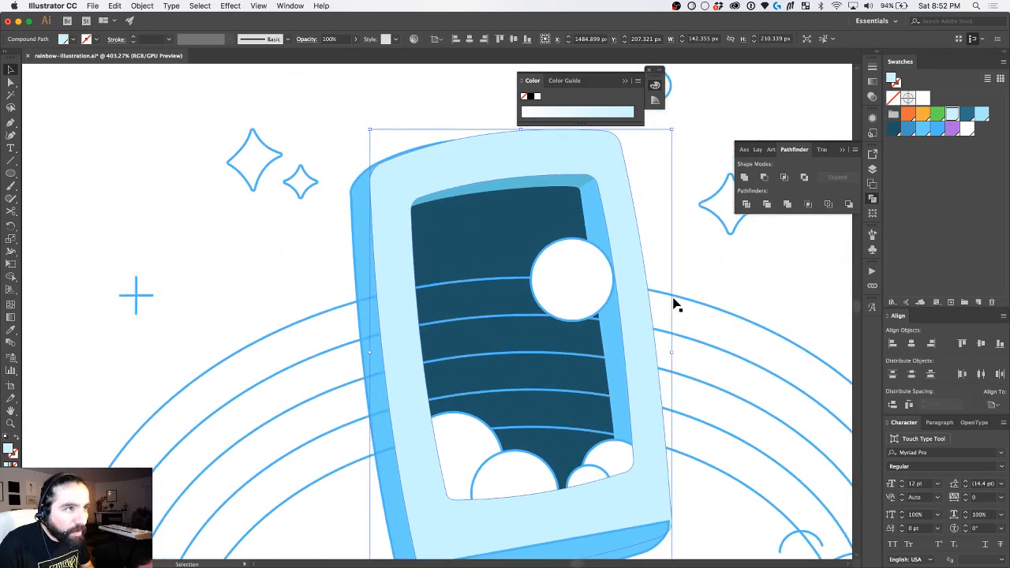
{"action": "key", "text": "Left"}
{"action": "scroll", "coordinate": [672, 302], "scroll_direction": "down", "scroll_amount": 2}
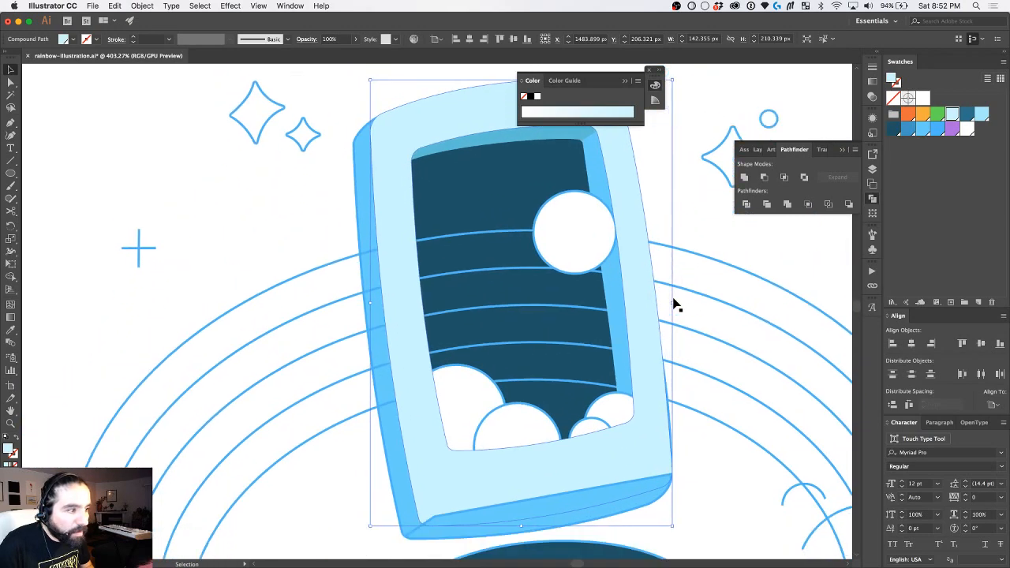
{"action": "right_click", "coordinate": [672, 302]}
{"action": "left_click", "coordinate": [398, 480]}
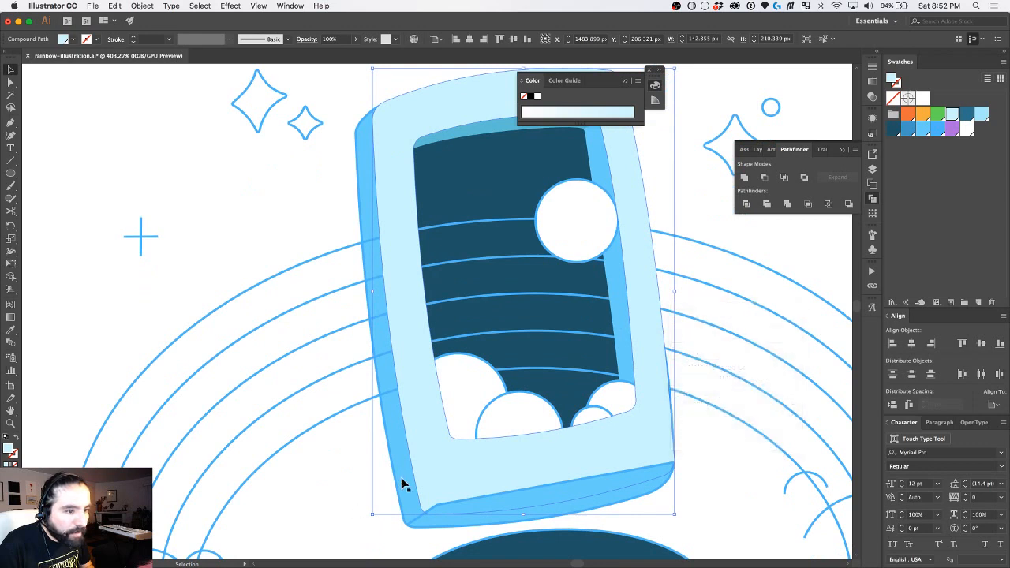
Step: Nudge the phone's blue body and its bottom face 1 px left and 1 px down each
{"action": "left_click", "coordinate": [404, 480]}
{"action": "key", "text": "Down"}
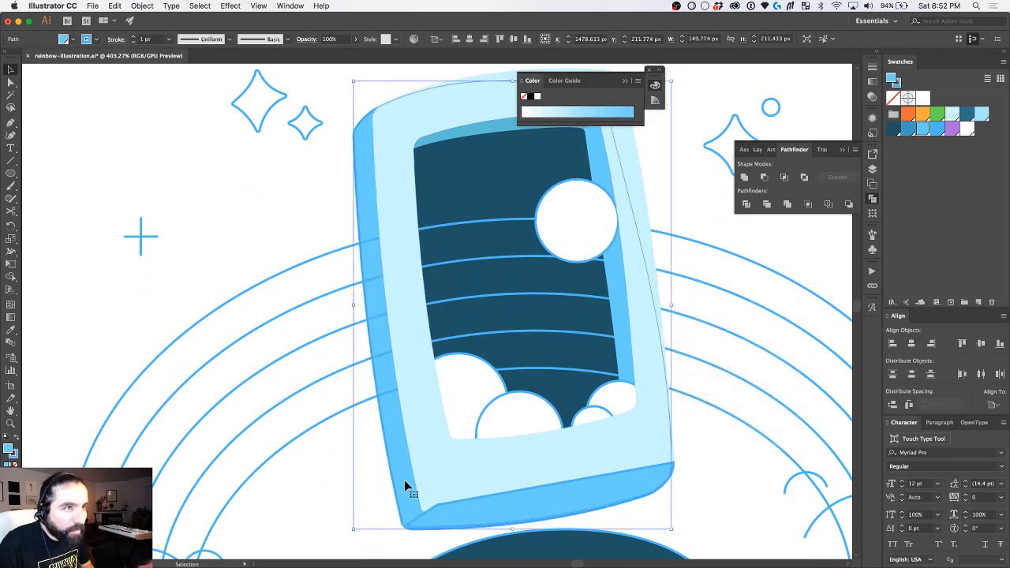
{"action": "scroll", "coordinate": [404, 480], "scroll_direction": "down", "scroll_amount": 1}
{"action": "left_click", "coordinate": [501, 510]}
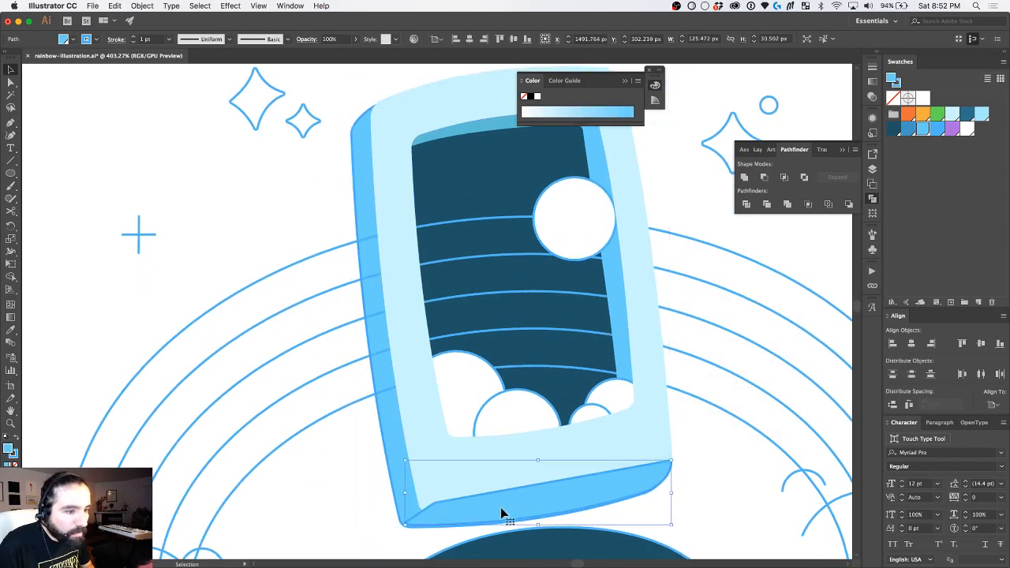
{"action": "scroll", "coordinate": [613, 463], "scroll_direction": "down", "scroll_amount": 2}
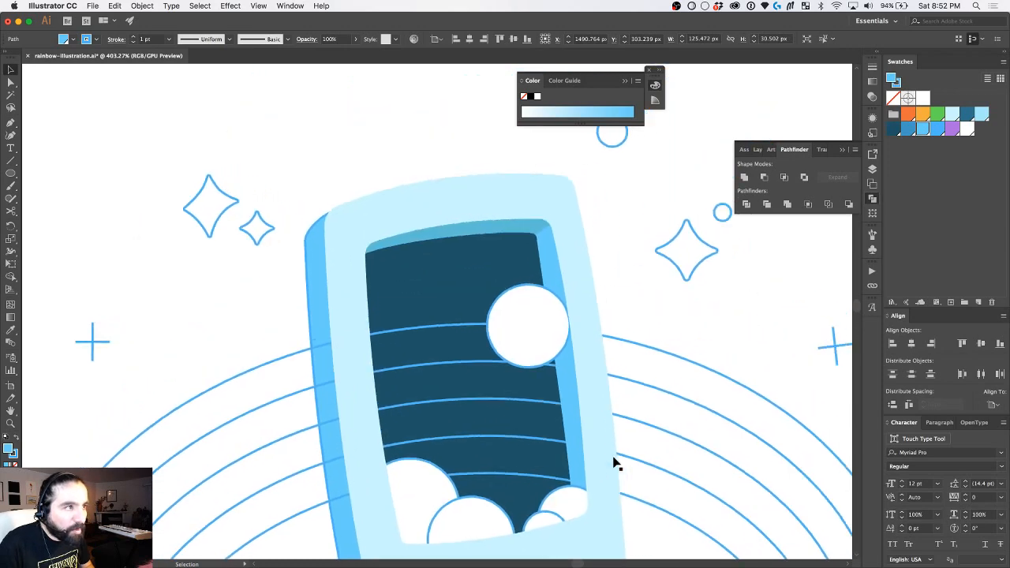
{"action": "scroll", "coordinate": [613, 462], "scroll_direction": "up", "scroll_amount": 2}
{"action": "scroll", "coordinate": [615, 464], "scroll_direction": "down", "scroll_amount": 1}
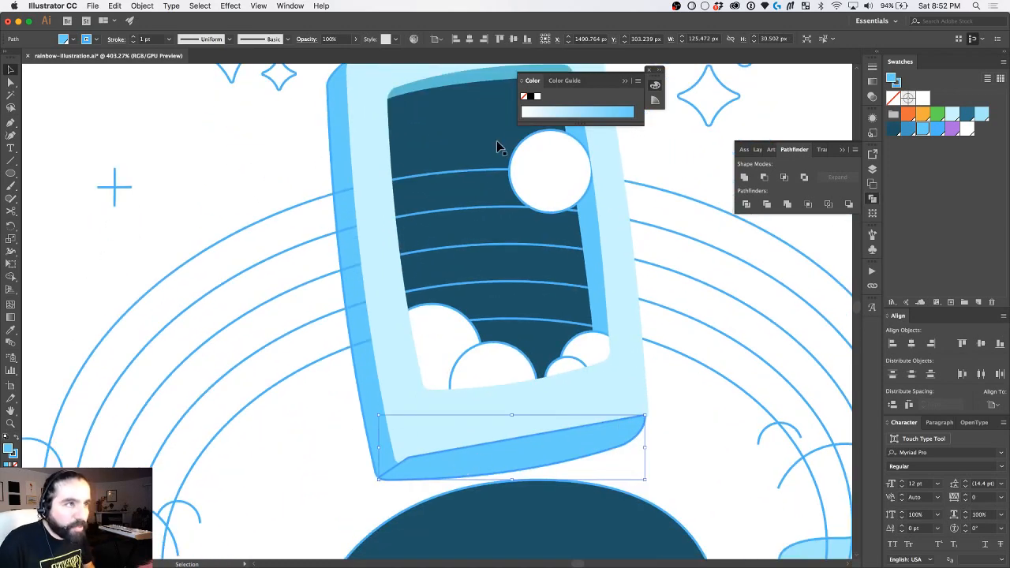
Step: Give the bottom face the fill of the inner strip's top section, #30C0D8, without a stroke, and arrange it behind the light front frame
{"action": "scroll", "coordinate": [496, 146], "scroll_direction": "up", "scroll_amount": 3}
{"action": "key", "text": "i"}
{"action": "left_click", "coordinate": [476, 112]}
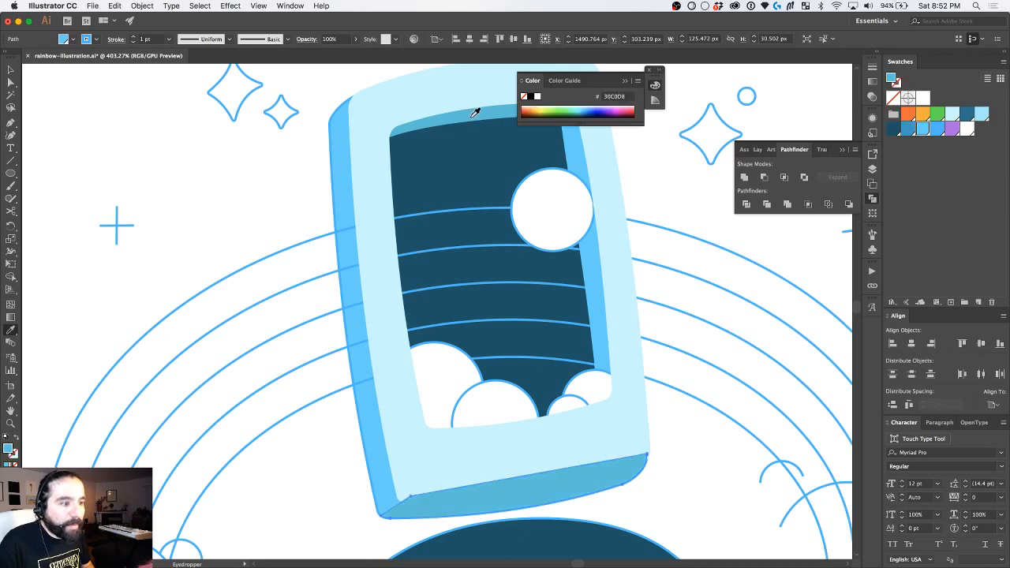
{"action": "key", "text": "a"}
{"action": "scroll", "coordinate": [457, 332], "scroll_direction": "down", "scroll_amount": 5}
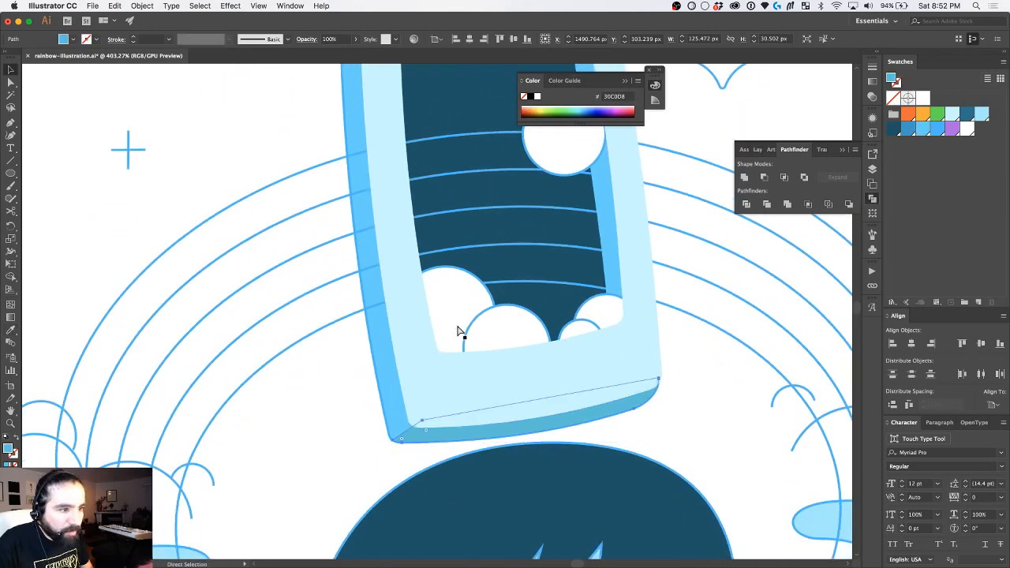
{"action": "key", "text": "v"}
{"action": "scroll", "coordinate": [566, 414], "scroll_direction": "down", "scroll_amount": 2}
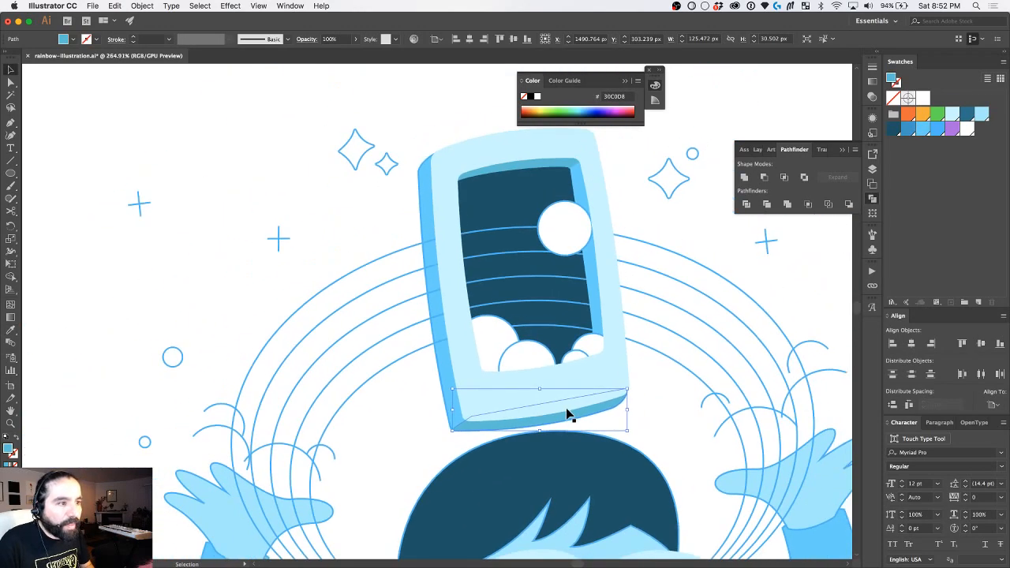
Step: Remove the stroke from the phone's blue body and clear the selection
{"action": "left_click", "coordinate": [426, 200]}
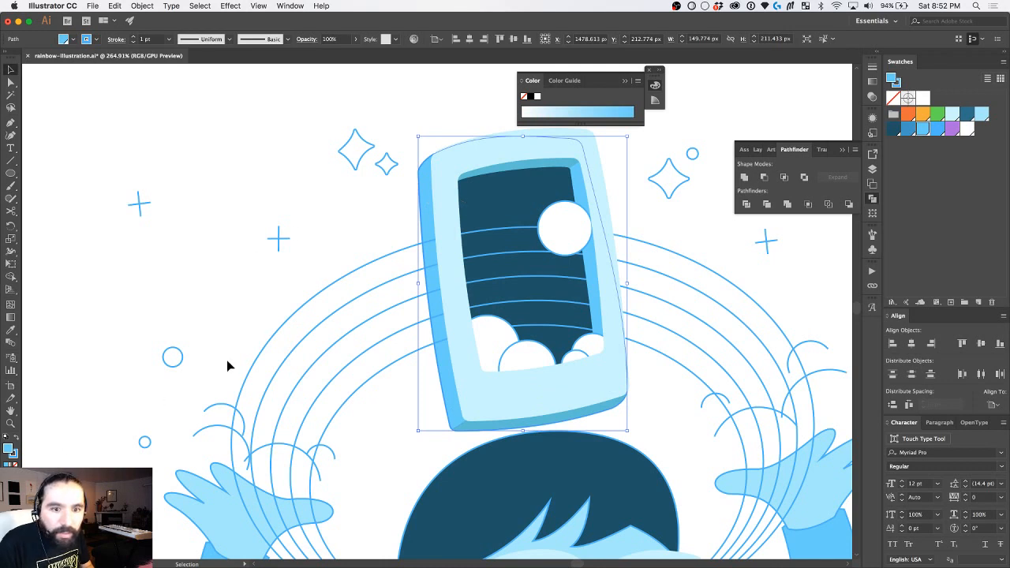
{"action": "left_click", "coordinate": [12, 454]}
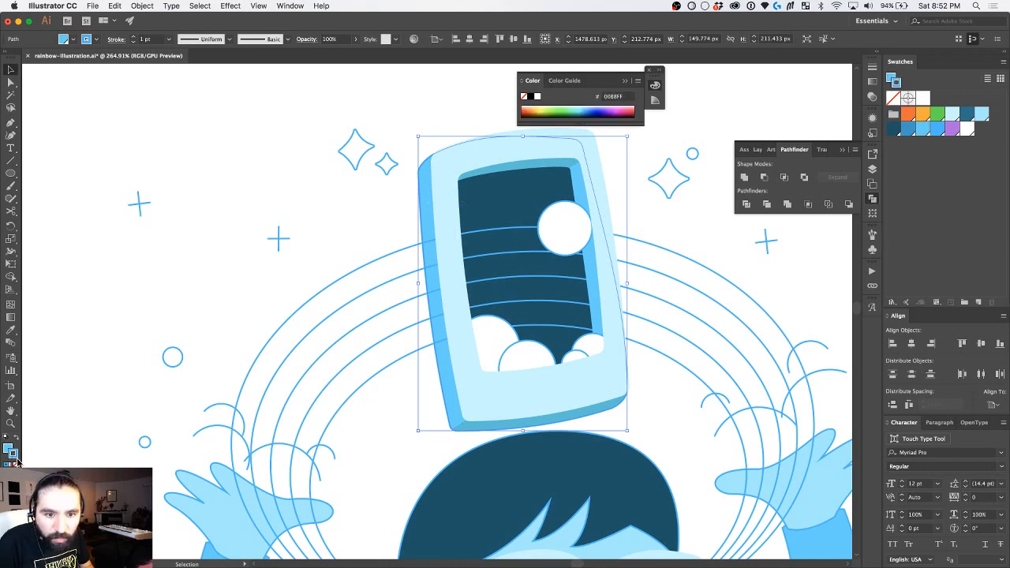
{"action": "key", "text": "slash"}
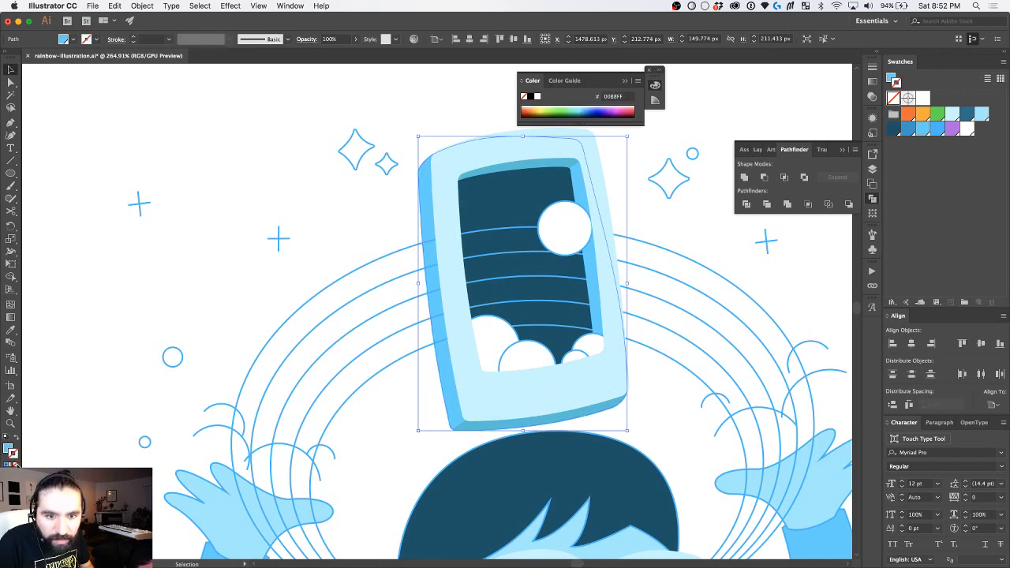
{"action": "key", "text": "x"}
{"action": "left_click", "coordinate": [316, 200]}
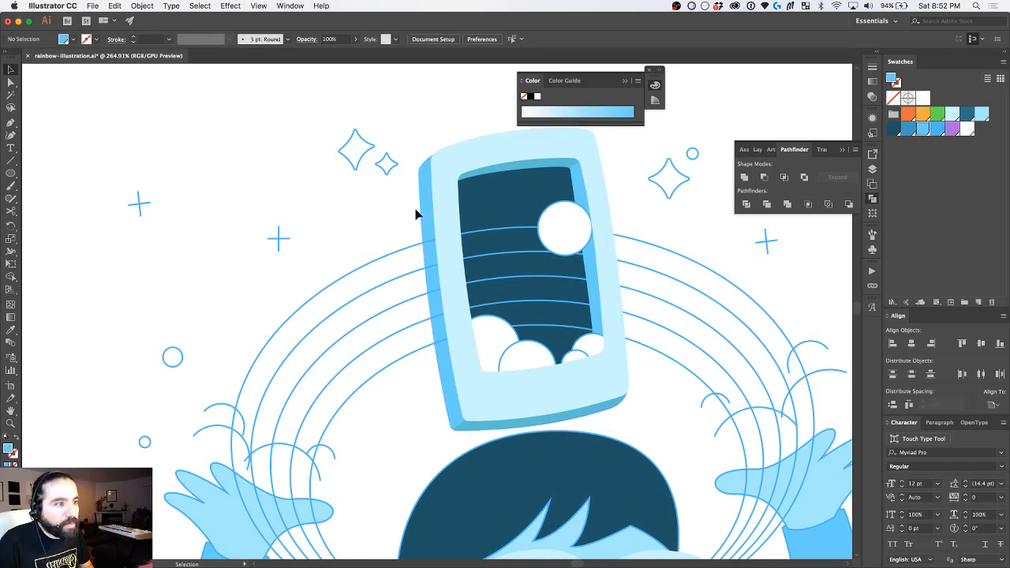
{"action": "scroll", "coordinate": [417, 214], "scroll_direction": "up", "scroll_amount": 6}
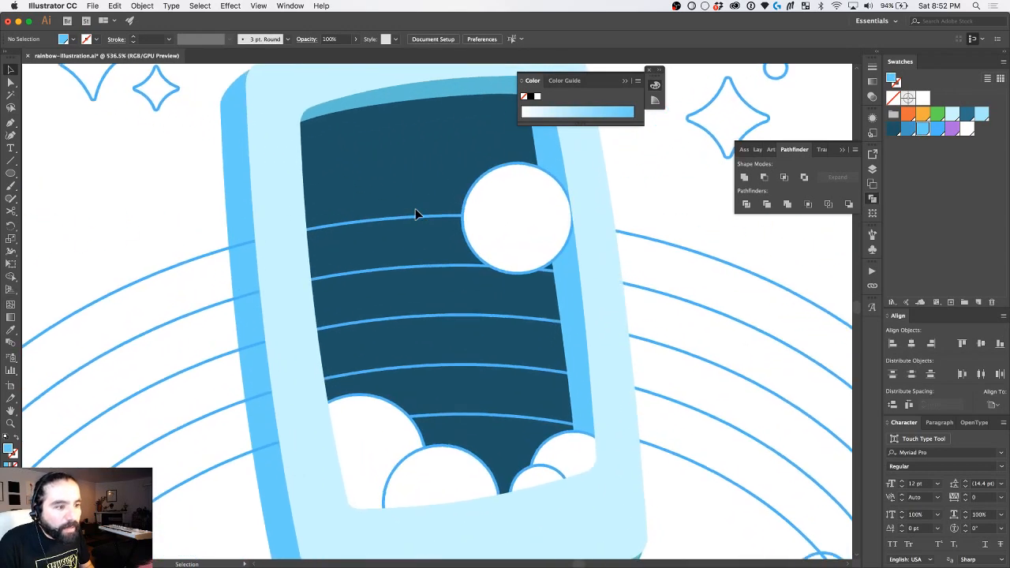
Step: Give the phone's home button, camera dot and speaker slot the blue fill R=59 G=209 B=255 without a stroke, and clear the selection
{"action": "scroll", "coordinate": [415, 208], "scroll_direction": "down", "scroll_amount": 3}
{"action": "key", "text": "ctrl+y"}
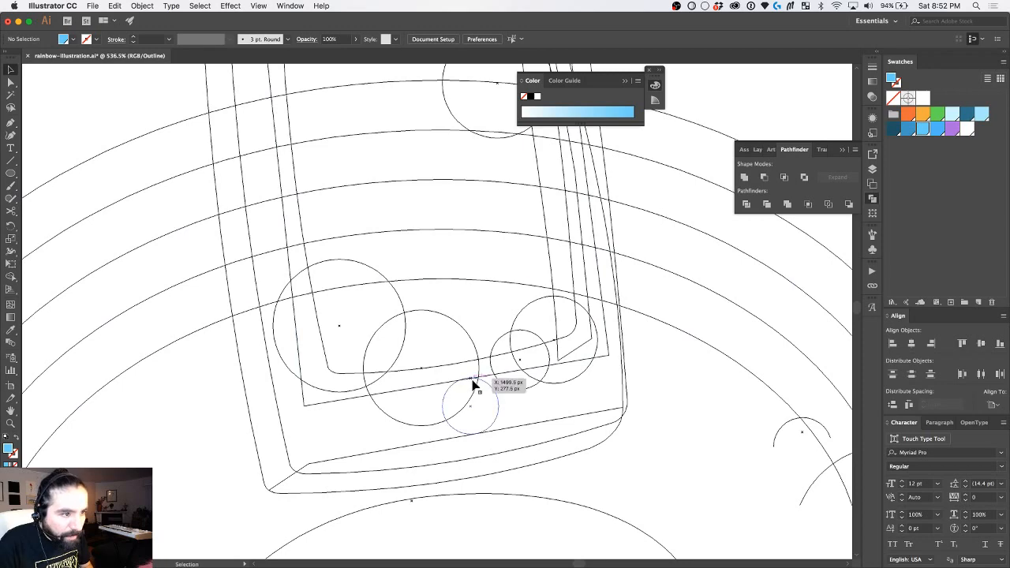
{"action": "left_click", "coordinate": [485, 383]}
{"action": "scroll", "coordinate": [484, 387], "scroll_direction": "down", "scroll_amount": 5}
{"action": "scroll", "coordinate": [466, 331], "scroll_direction": "up", "scroll_amount": 4}
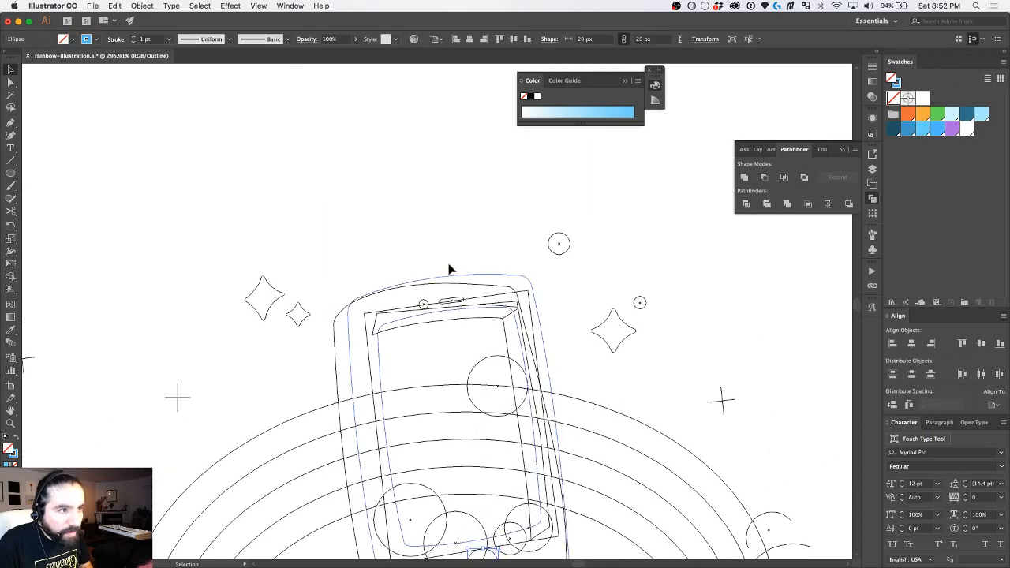
{"action": "scroll", "coordinate": [449, 270], "scroll_direction": "up", "scroll_amount": 5}
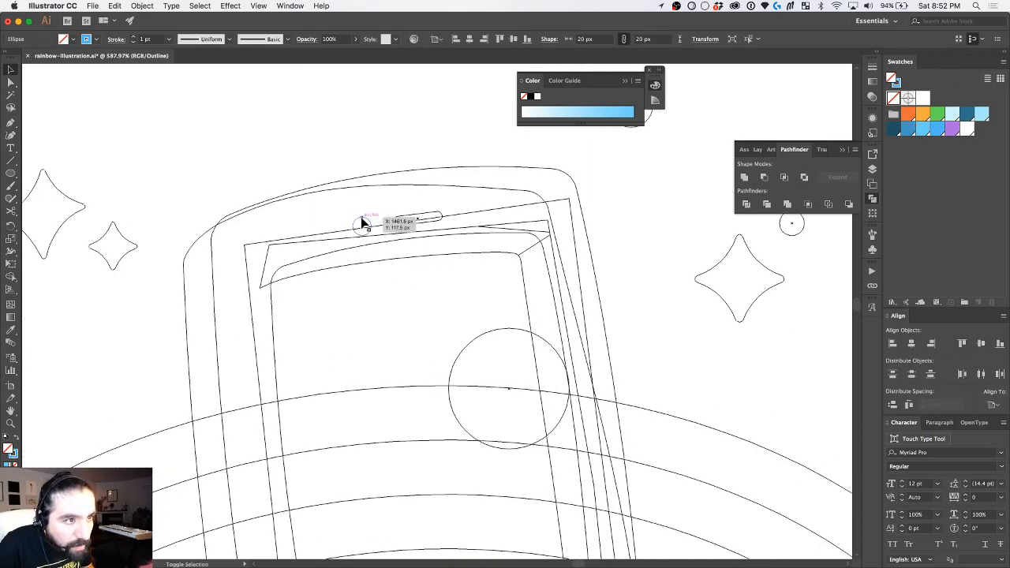
{"action": "left_click", "coordinate": [362, 223]}
{"action": "left_click", "coordinate": [426, 218]}
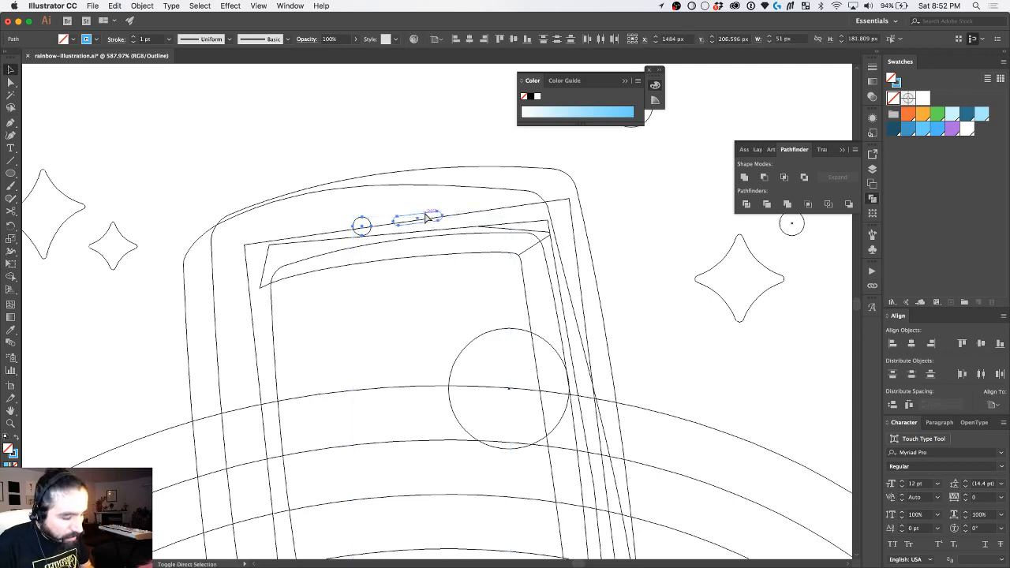
{"action": "scroll", "coordinate": [426, 218], "scroll_direction": "down", "scroll_amount": 4}
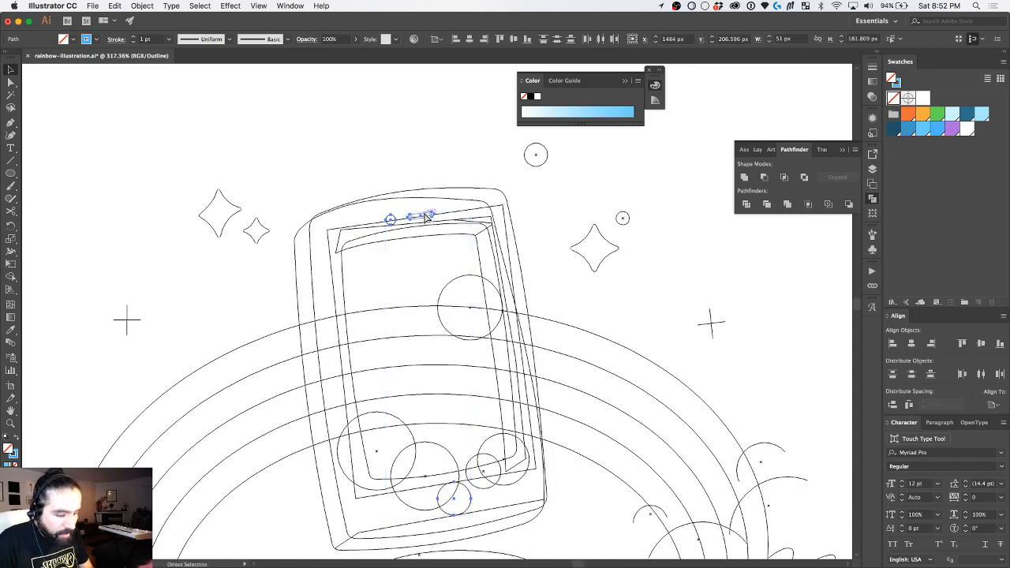
{"action": "key", "text": "super+y"}
{"action": "scroll", "coordinate": [473, 257], "scroll_direction": "down", "scroll_amount": 2}
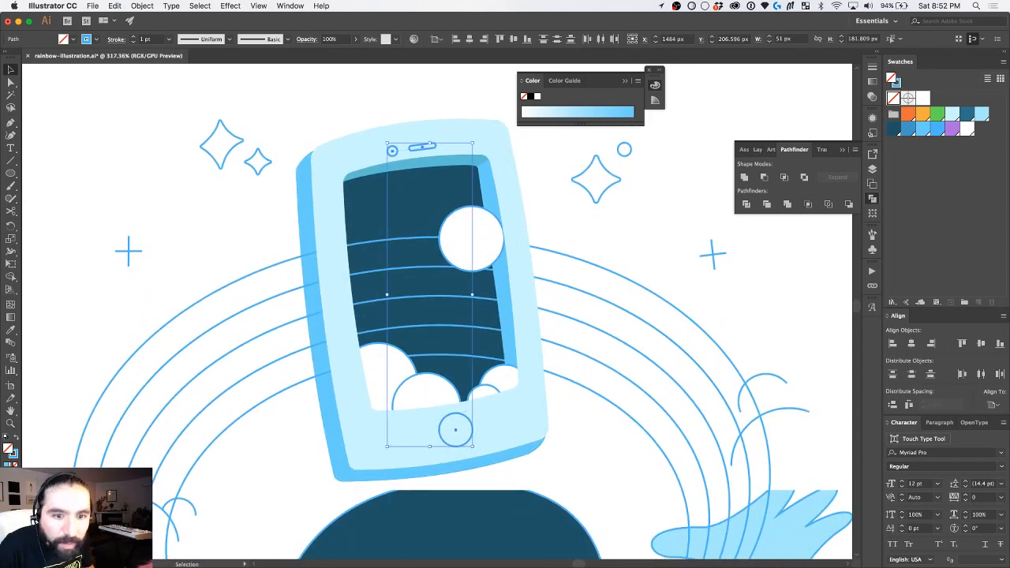
{"action": "left_click", "coordinate": [15, 441]}
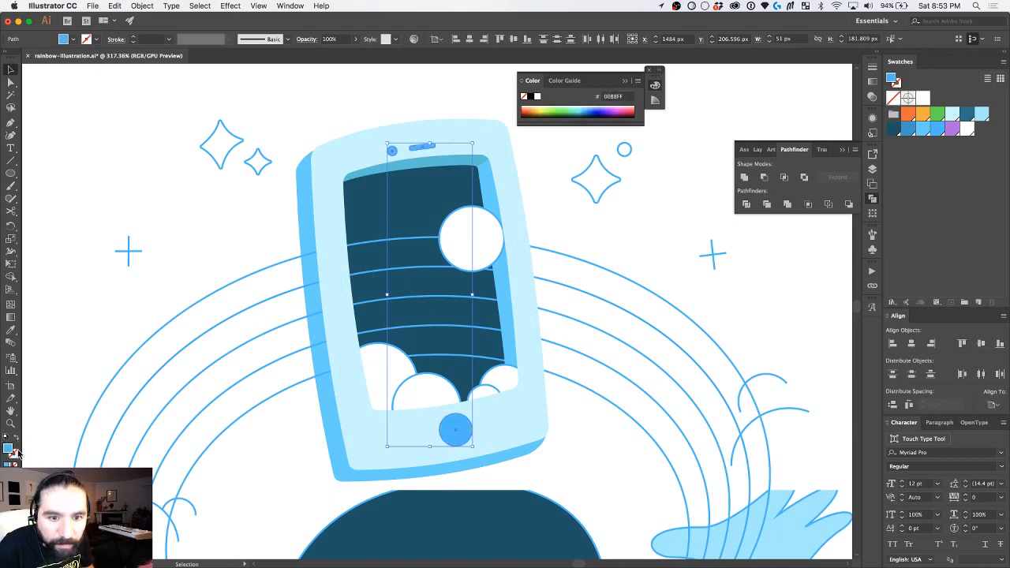
{"action": "left_click", "coordinate": [16, 464]}
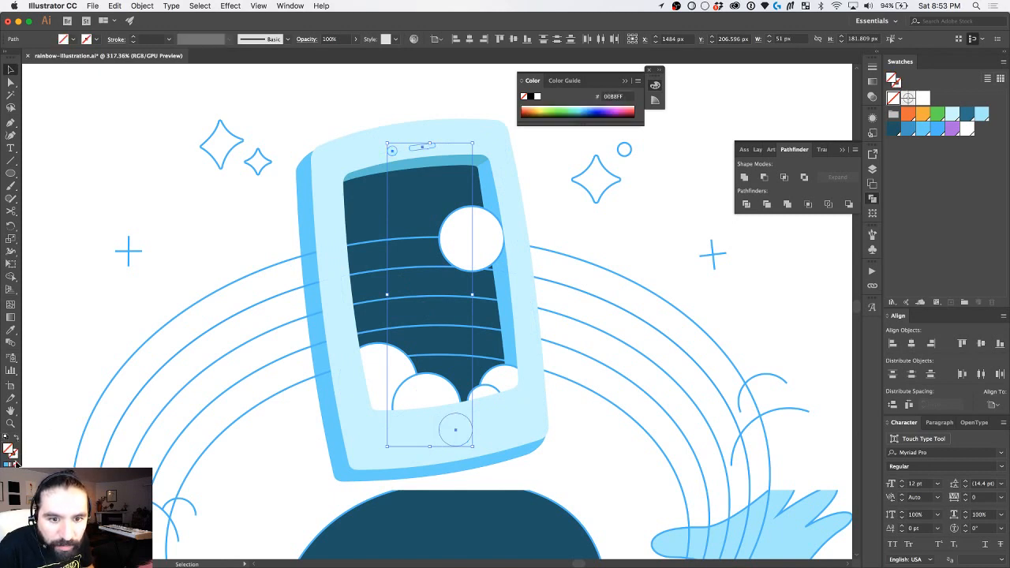
{"action": "left_click", "coordinate": [938, 131]}
{"action": "left_click", "coordinate": [924, 133]}
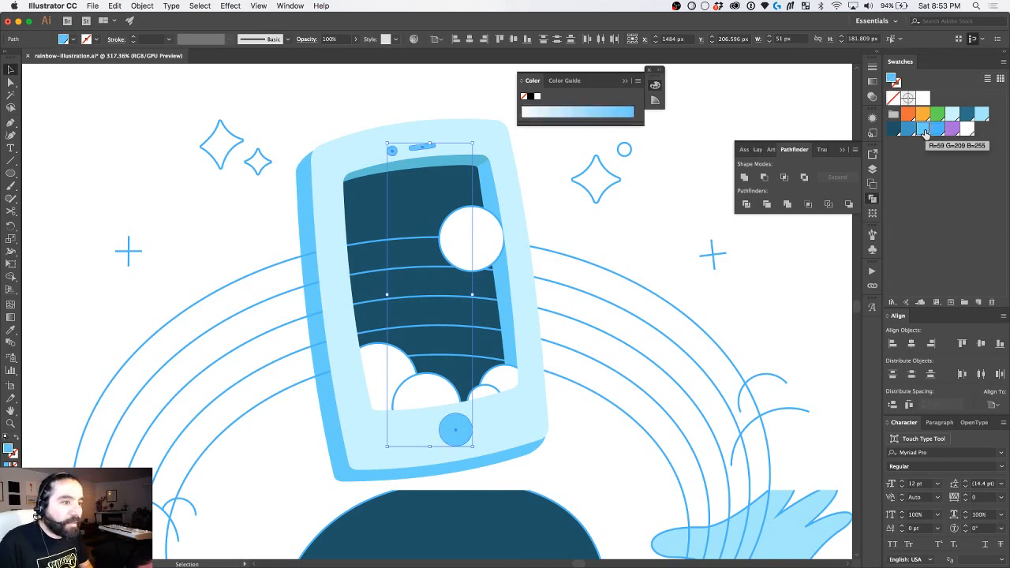
{"action": "left_click", "coordinate": [916, 131]}
{"action": "left_click", "coordinate": [919, 132]}
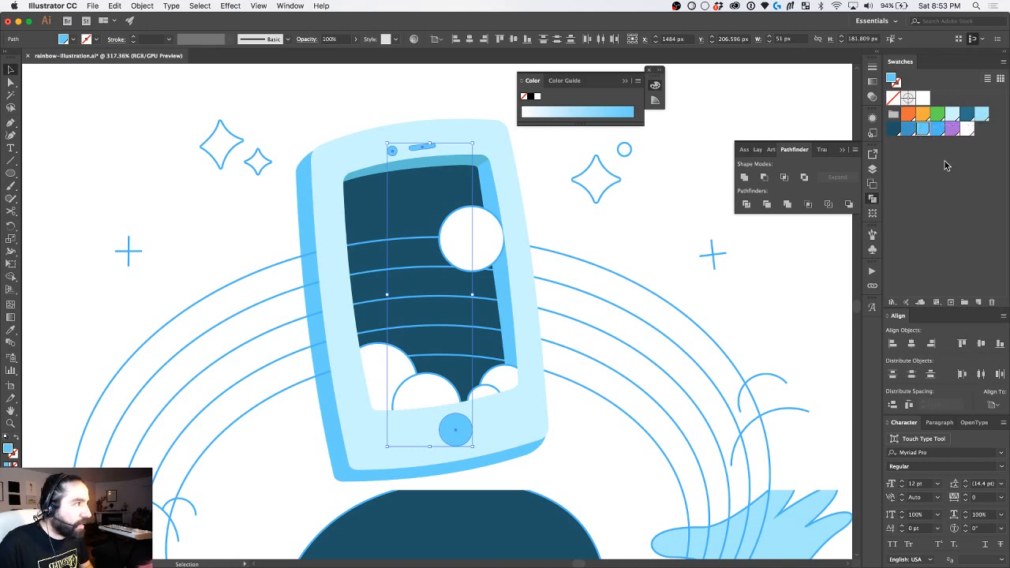
{"action": "scroll", "coordinate": [574, 302], "scroll_direction": "down", "scroll_amount": 6}
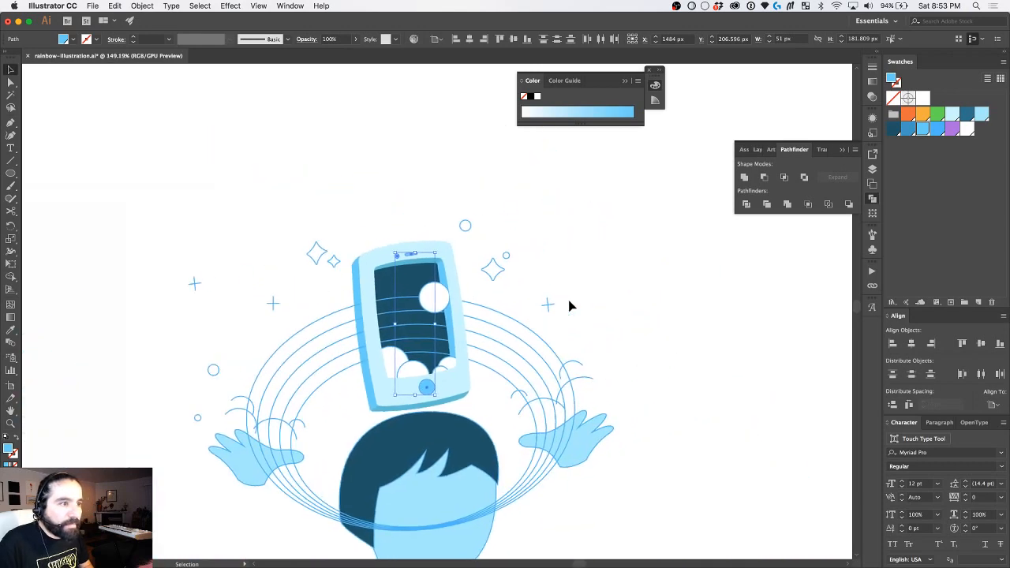
{"action": "scroll", "coordinate": [567, 300], "scroll_direction": "down", "scroll_amount": 1}
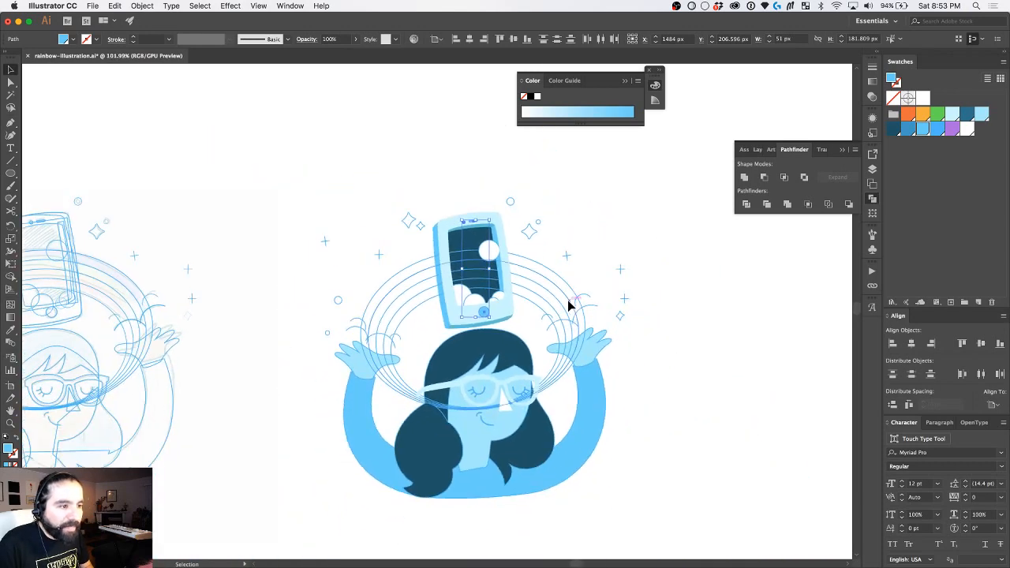
{"action": "left_click", "coordinate": [705, 322]}
{"action": "key", "text": "z"}
{"action": "left_click_drag", "start_coordinate": [339, 180], "coordinate": [613, 422]}
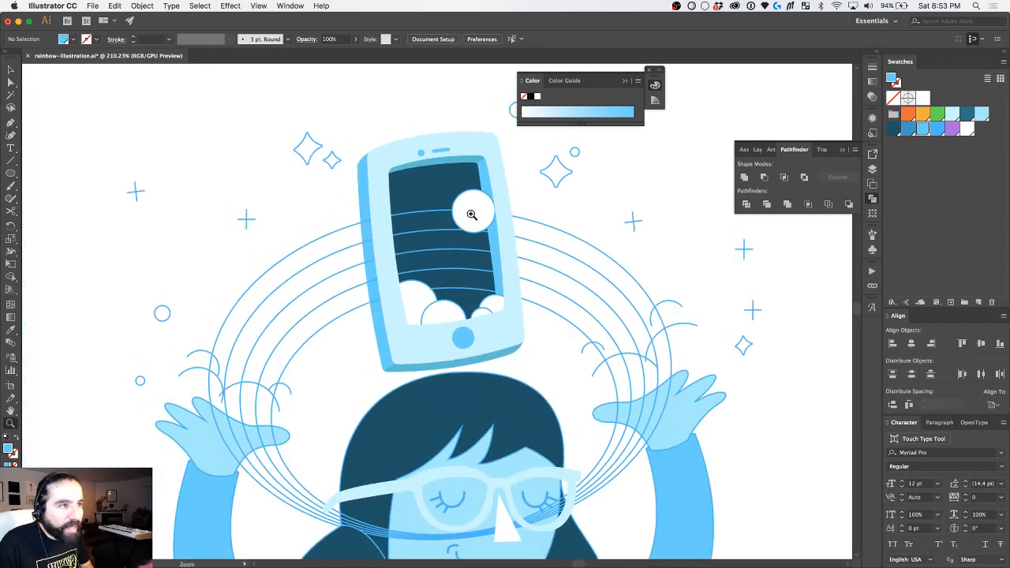
{"action": "key", "text": "a"}
{"action": "left_click", "coordinate": [471, 209]}
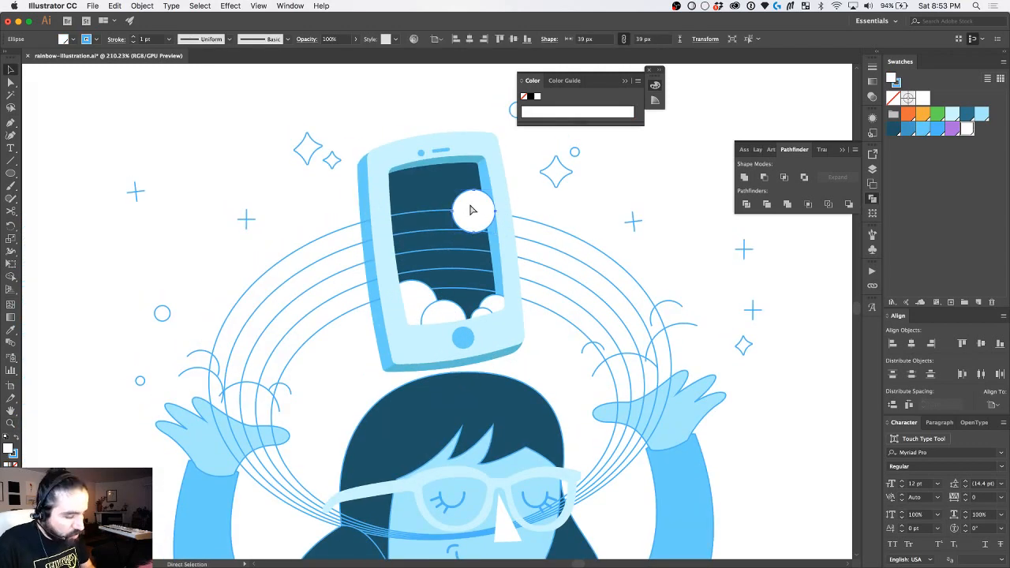
{"action": "key", "text": "v"}
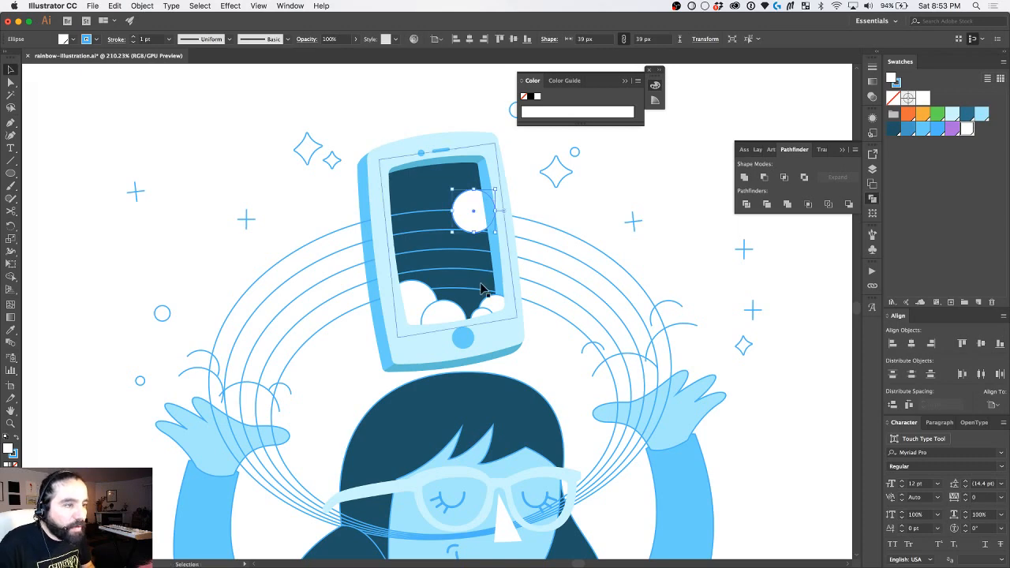
{"action": "scroll", "coordinate": [483, 290], "scroll_direction": "down", "scroll_amount": 5}
{"action": "scroll", "coordinate": [483, 290], "scroll_direction": "down", "scroll_amount": 5}
{"action": "scroll", "coordinate": [426, 276], "scroll_direction": "left", "scroll_amount": 3}
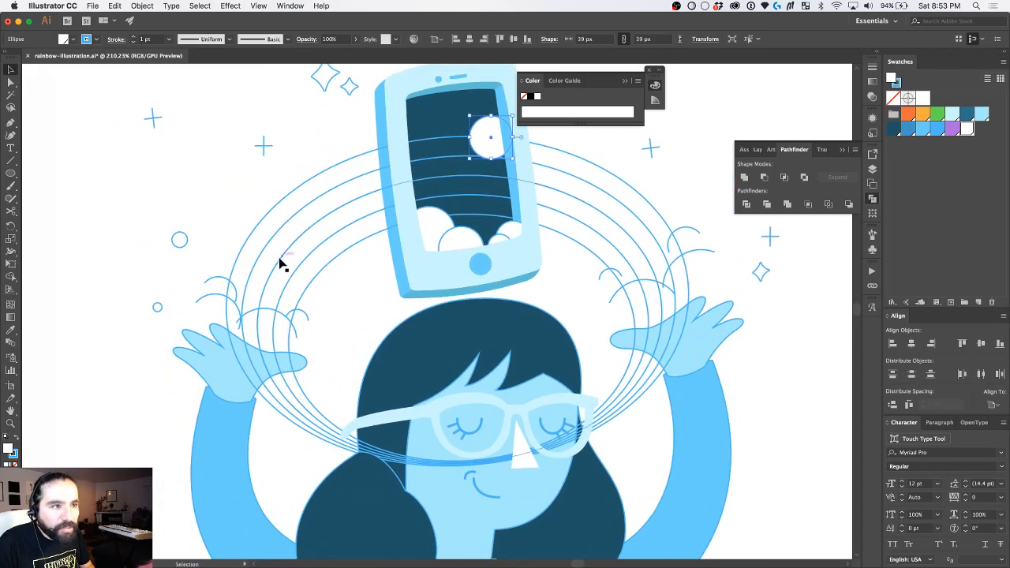
{"action": "left_click", "coordinate": [332, 264]}
{"action": "scroll", "coordinate": [331, 264], "scroll_direction": "down", "scroll_amount": 3}
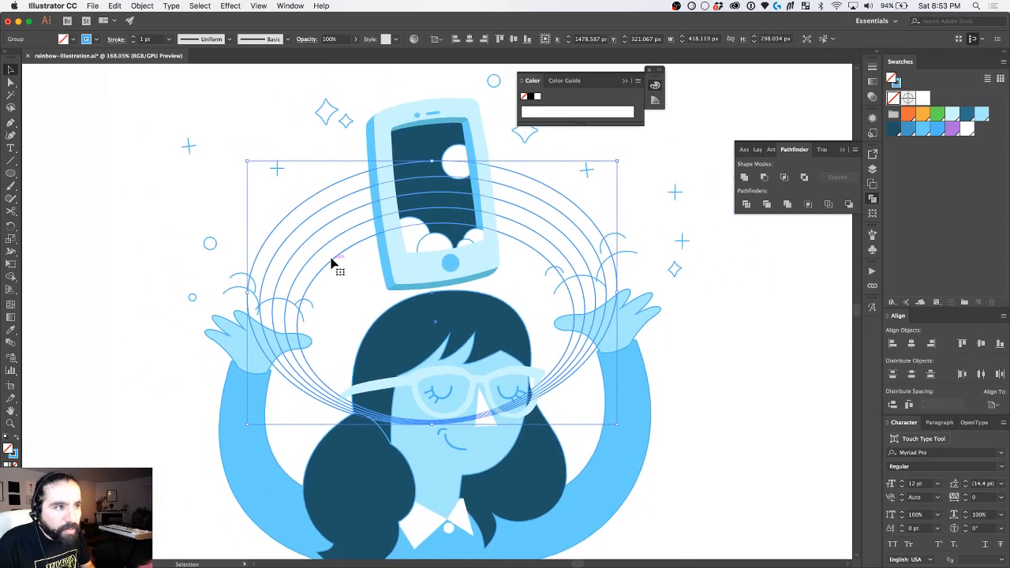
{"action": "scroll", "coordinate": [332, 264], "scroll_direction": "down", "scroll_amount": 8}
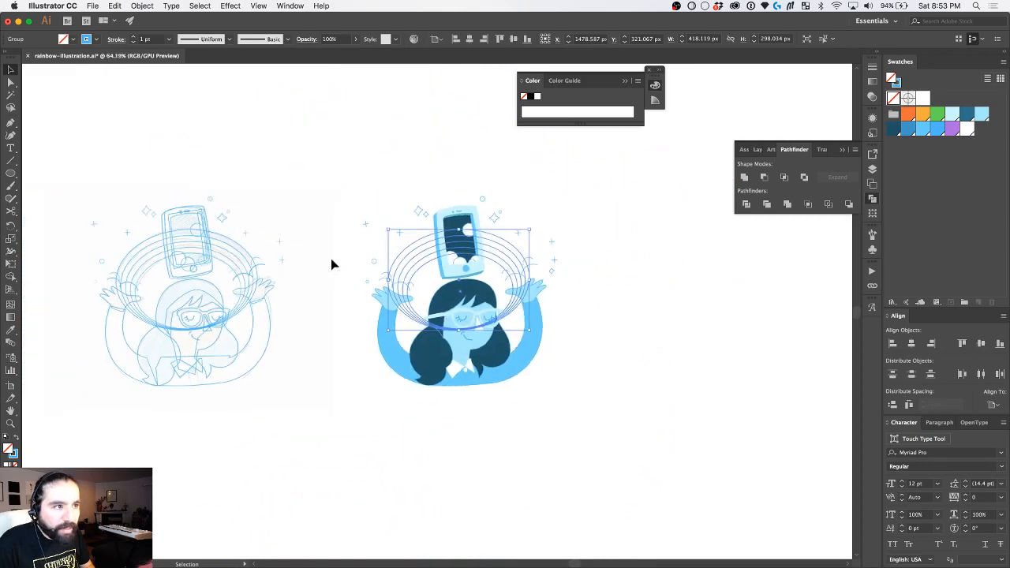
Step: Move the block of color palette squares directly above the colored illustration
{"action": "scroll", "coordinate": [330, 264], "scroll_direction": "left", "scroll_amount": 5}
{"action": "left_click_drag", "start_coordinate": [219, 275], "coordinate": [560, 246]}
{"action": "key", "text": "z"}
{"action": "left_click_drag", "start_coordinate": [640, 315], "coordinate": [639, 317]}
{"action": "scroll", "coordinate": [451, 187], "scroll_direction": "up", "scroll_amount": 2}
{"action": "scroll", "coordinate": [450, 187], "scroll_direction": "right", "scroll_amount": 3}
{"action": "key", "text": "v"}
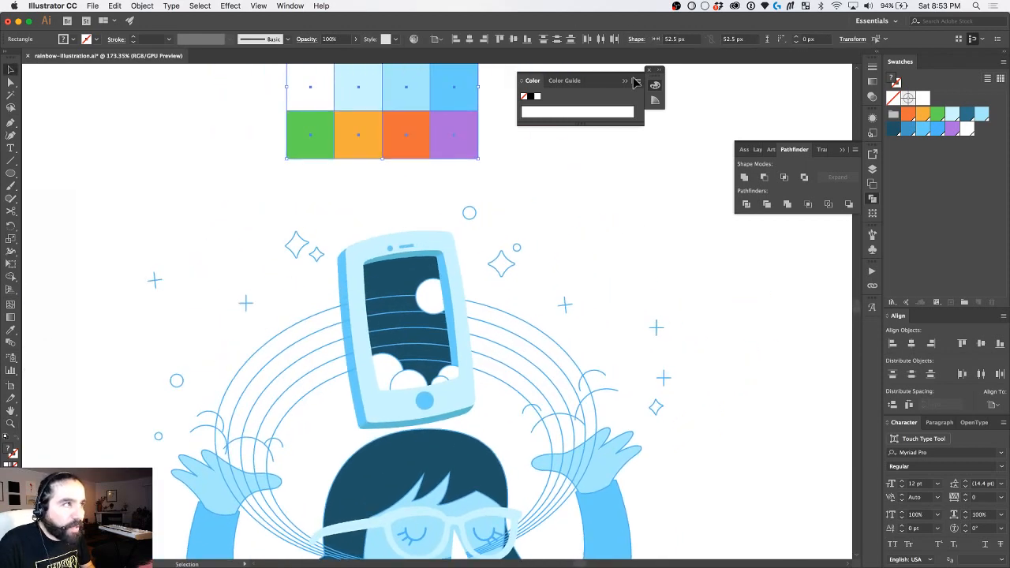
Step: Detach and close the Color panel, and clear the selection of the palette squares
{"action": "left_click_drag", "start_coordinate": [611, 82], "coordinate": [773, 308]}
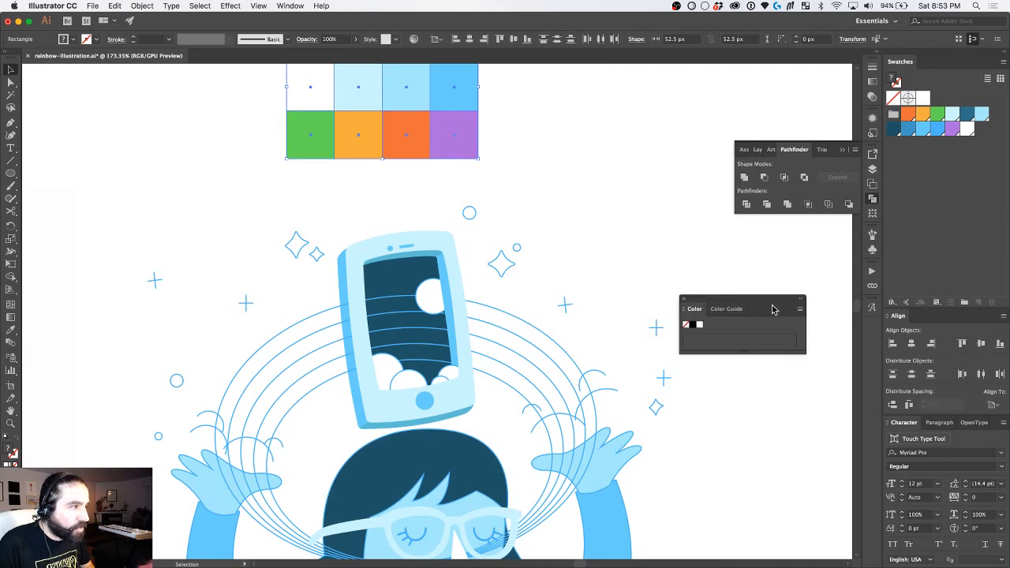
{"action": "left_click", "coordinate": [683, 299]}
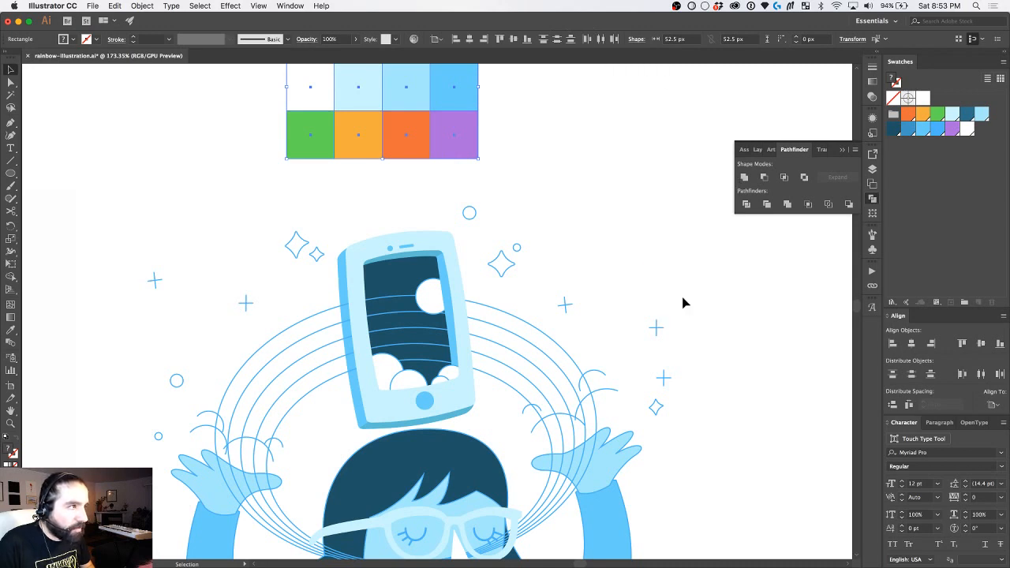
{"action": "scroll", "coordinate": [398, 214], "scroll_direction": "up", "scroll_amount": 2}
{"action": "scroll", "coordinate": [398, 214], "scroll_direction": "left", "scroll_amount": 1}
{"action": "left_click", "coordinate": [379, 251]}
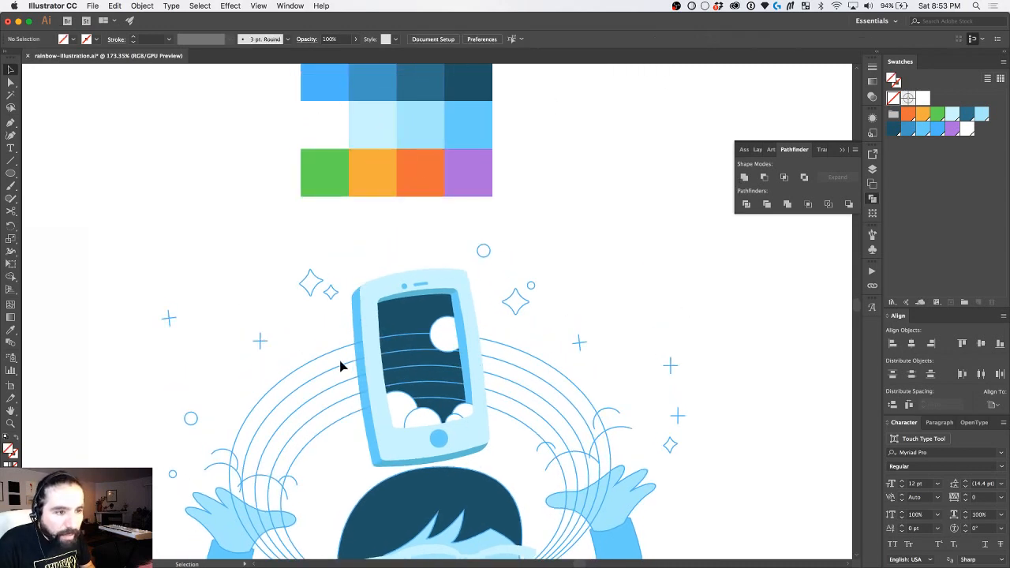
Step: Ungroup the rainbow rings and subtract the innermost ring from the ring around it with Minus Front
{"action": "left_click", "coordinate": [332, 429]}
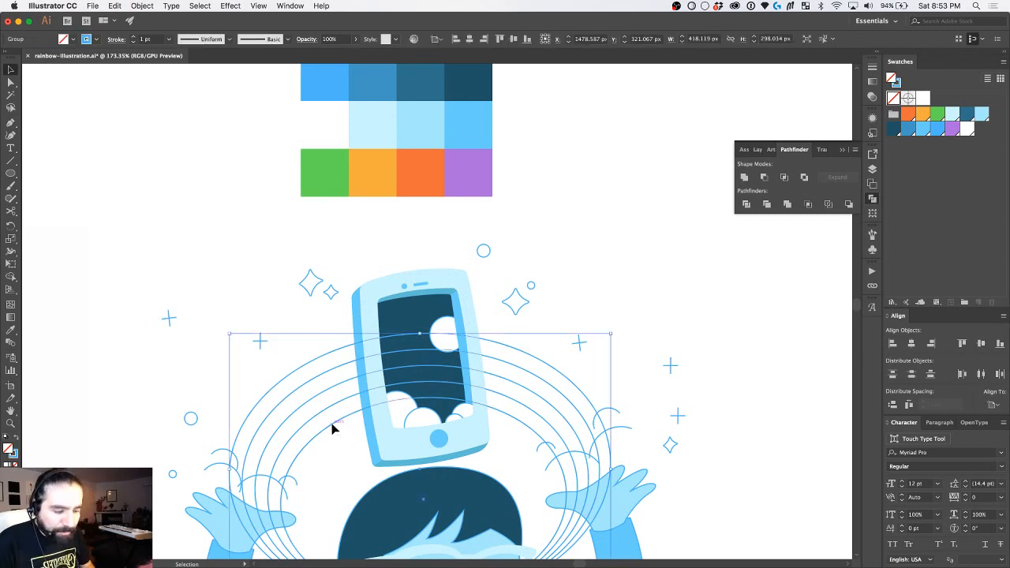
{"action": "left_click", "coordinate": [293, 326]}
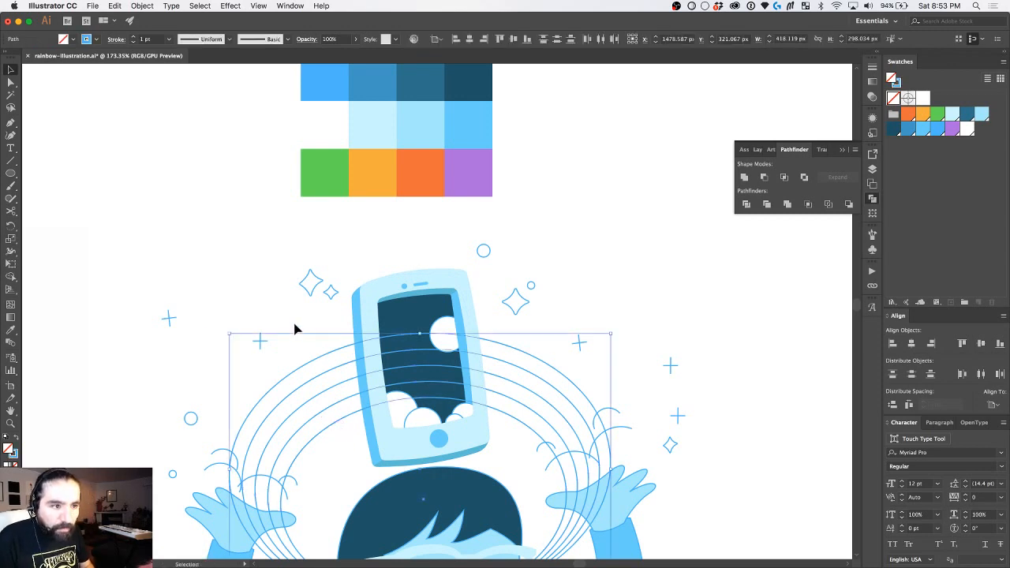
{"action": "left_click", "coordinate": [329, 430]}
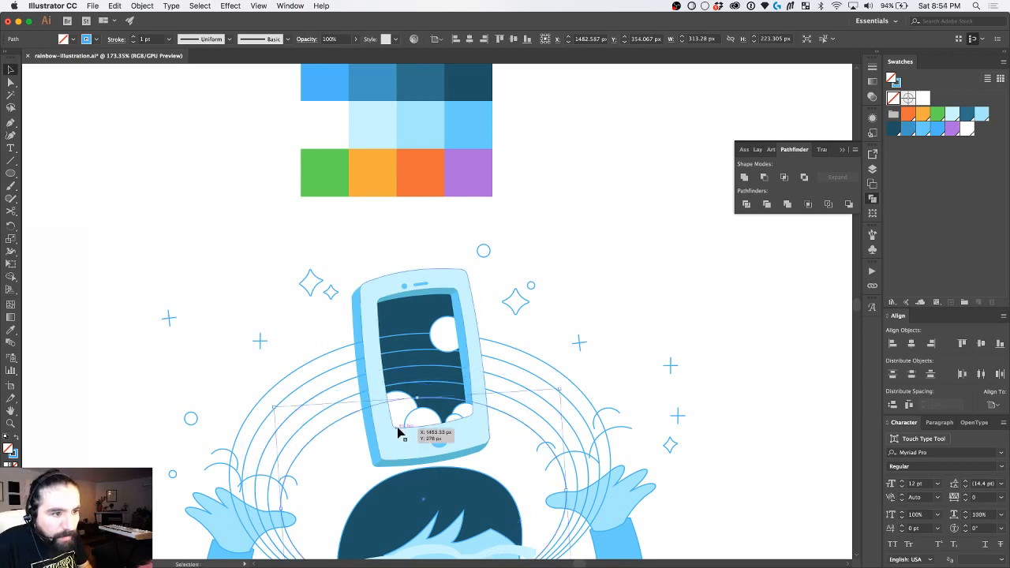
{"action": "scroll", "coordinate": [397, 427], "scroll_direction": "up", "scroll_amount": 5}
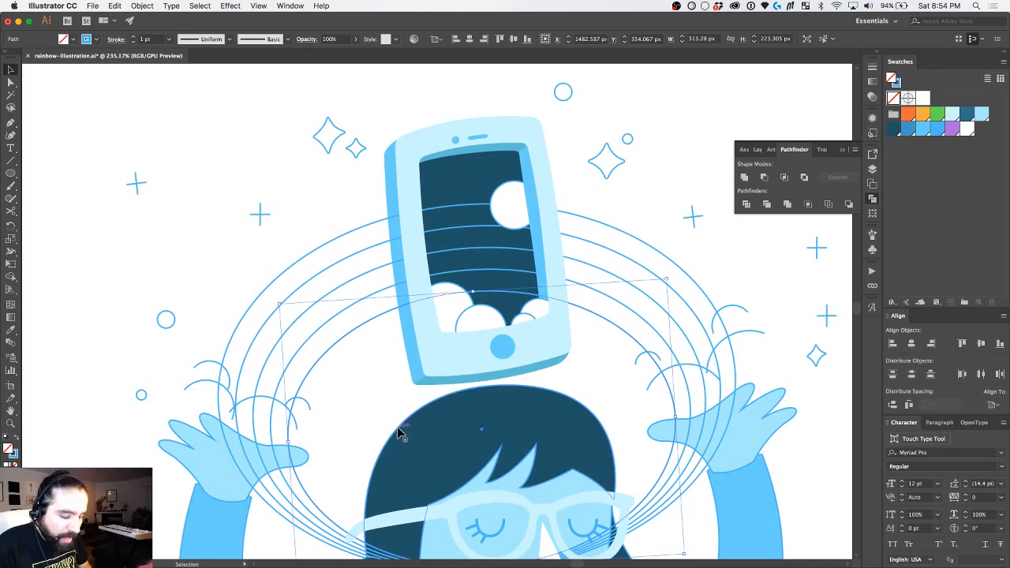
{"action": "left_click", "coordinate": [386, 292], "text": "shift"}
{"action": "left_click", "coordinate": [764, 177]}
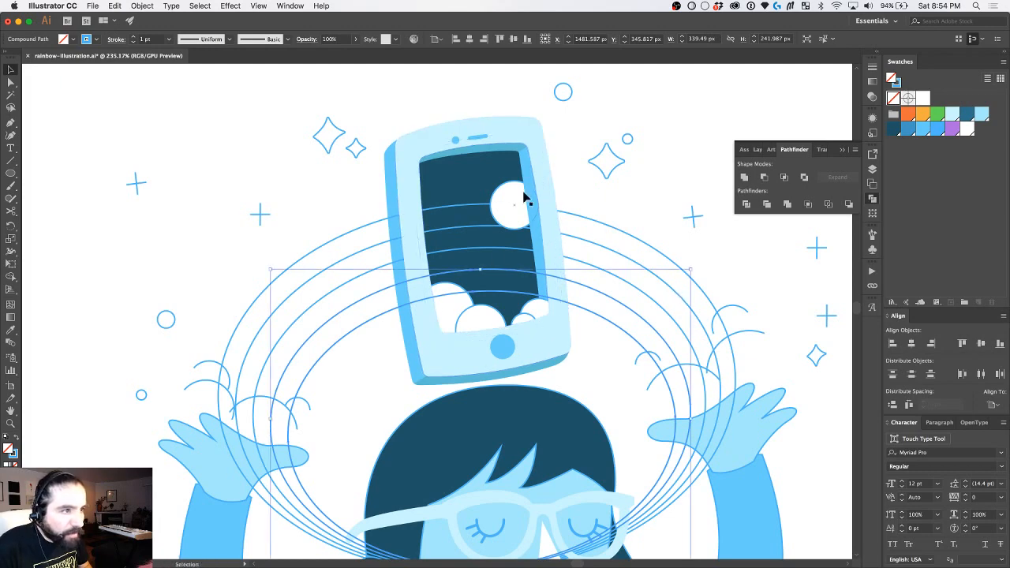
{"action": "left_click", "coordinate": [574, 193]}
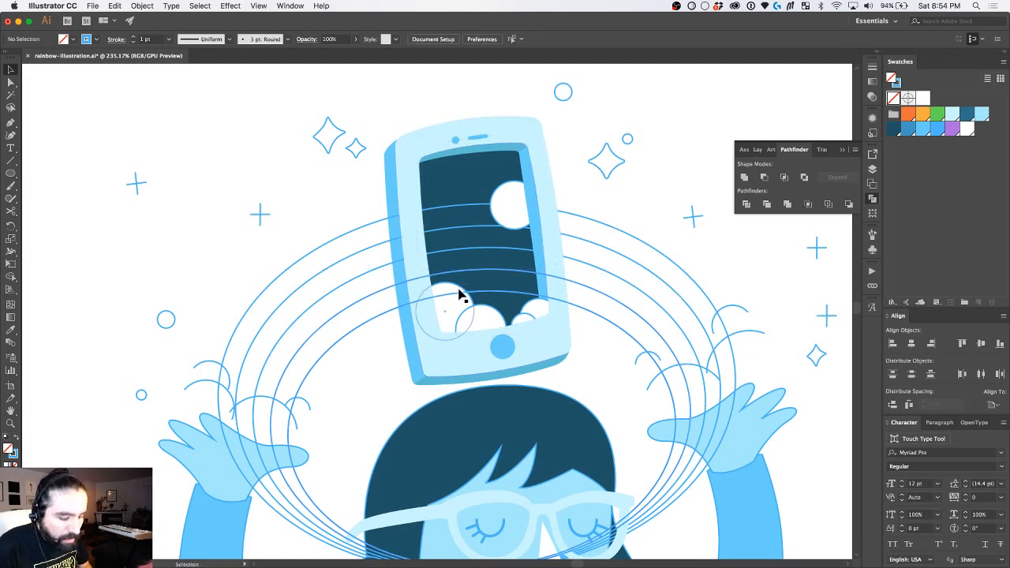
{"action": "left_click", "coordinate": [404, 312]}
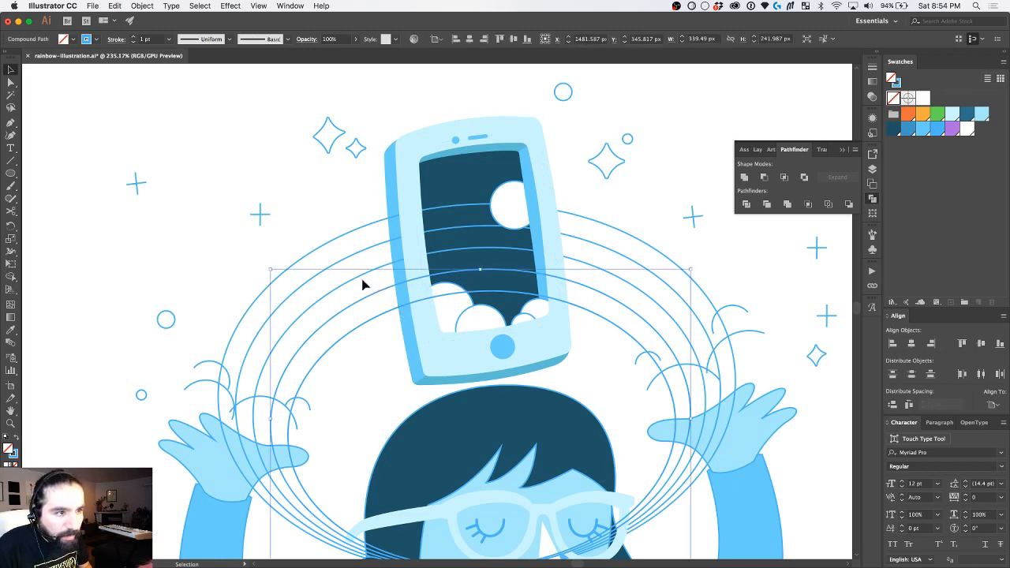
Step: Duplicate the third ring from the inside and shrink the copy to about 328 × 235 px between the two innermost rings
{"action": "key", "text": "a"}
{"action": "left_click", "coordinate": [405, 297]}
{"action": "key", "text": "v"}
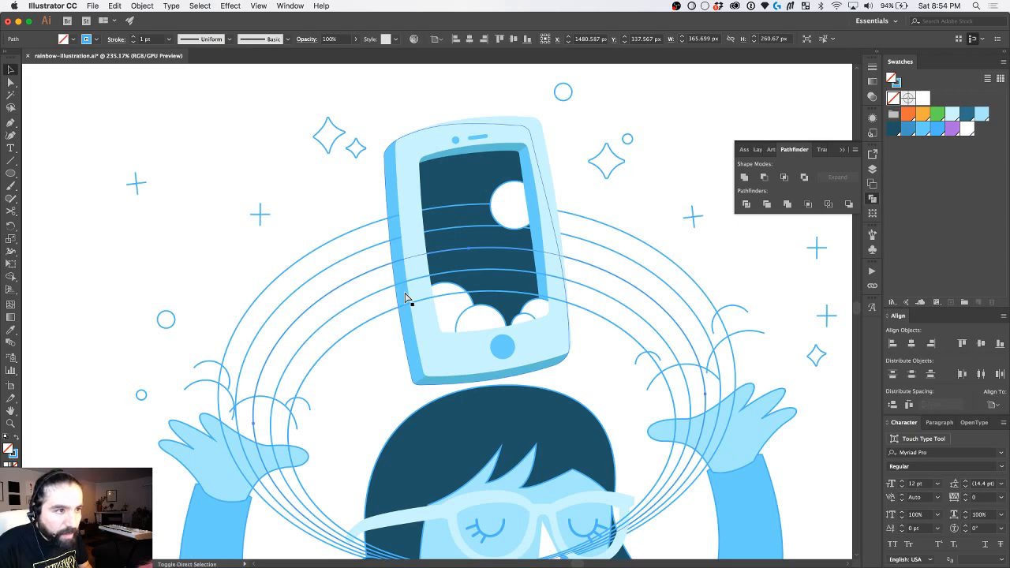
{"action": "left_click", "coordinate": [620, 288]}
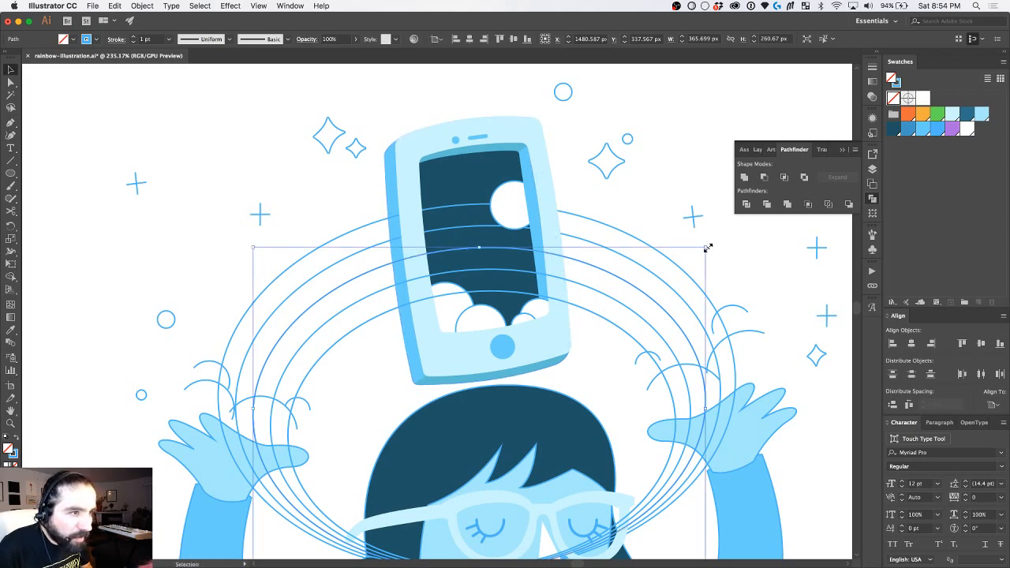
{"action": "left_click_drag", "start_coordinate": [480, 248], "coordinate": [481, 280]}
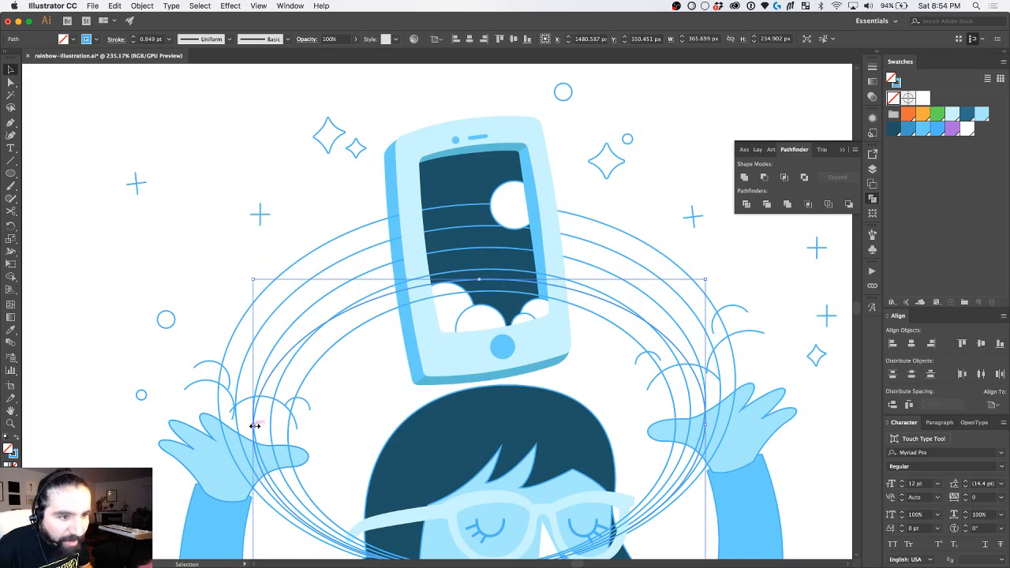
{"action": "left_click_drag", "start_coordinate": [254, 426], "coordinate": [278, 425]}
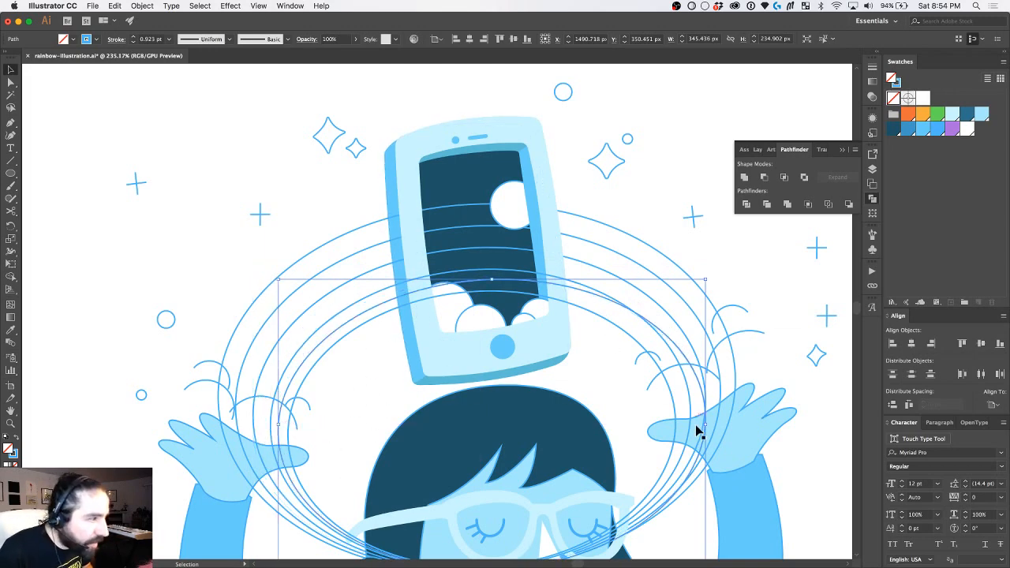
{"action": "left_click_drag", "start_coordinate": [706, 425], "coordinate": [684, 427]}
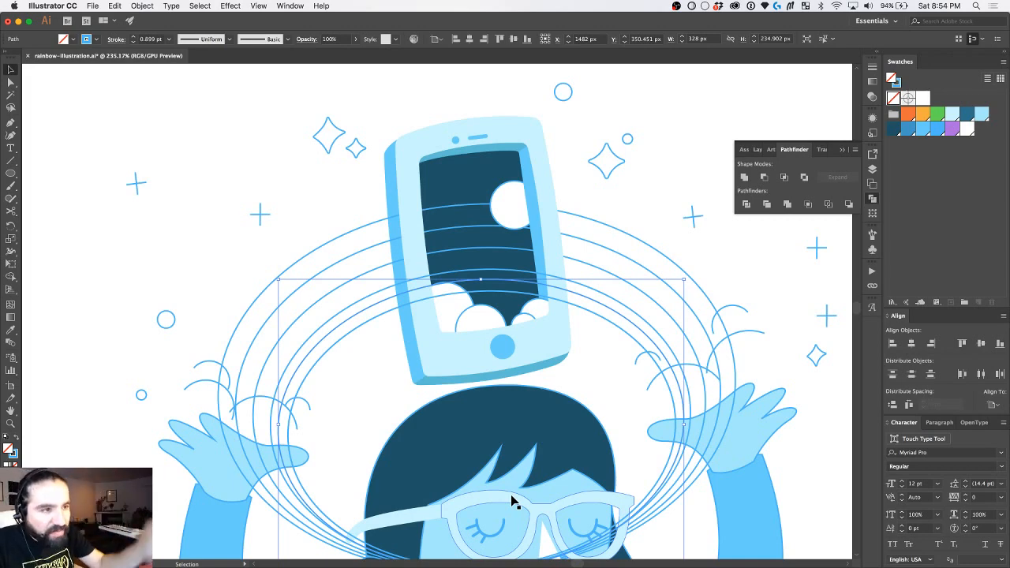
Step: Try filling the outermost ring with orange, and undo the fill
{"action": "left_click", "coordinate": [343, 234]}
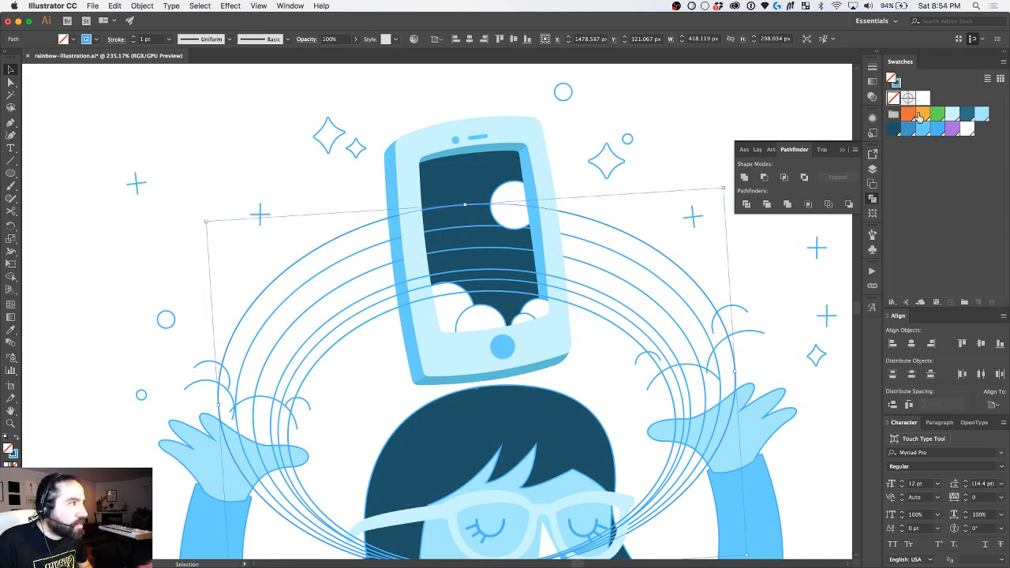
{"action": "left_click", "coordinate": [920, 115]}
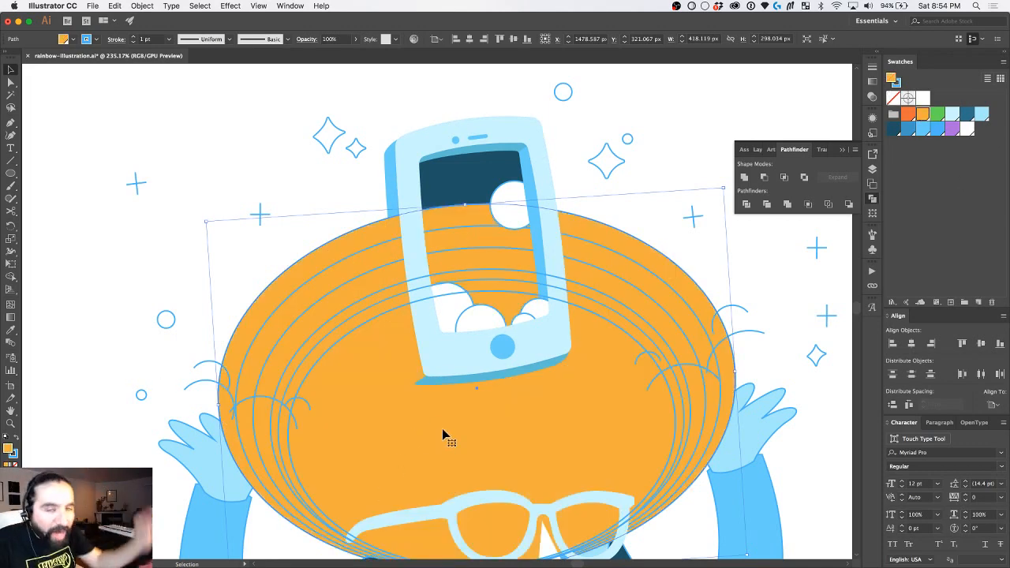
{"action": "key", "text": "a"}
{"action": "key", "text": "ctrl+z"}
{"action": "key", "text": "v"}
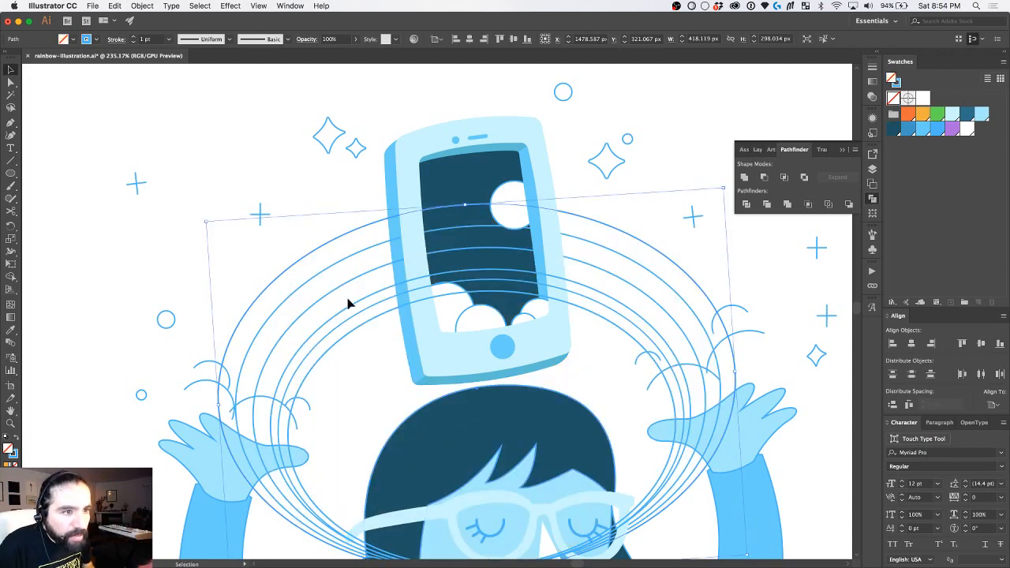
{"action": "left_click", "coordinate": [320, 172]}
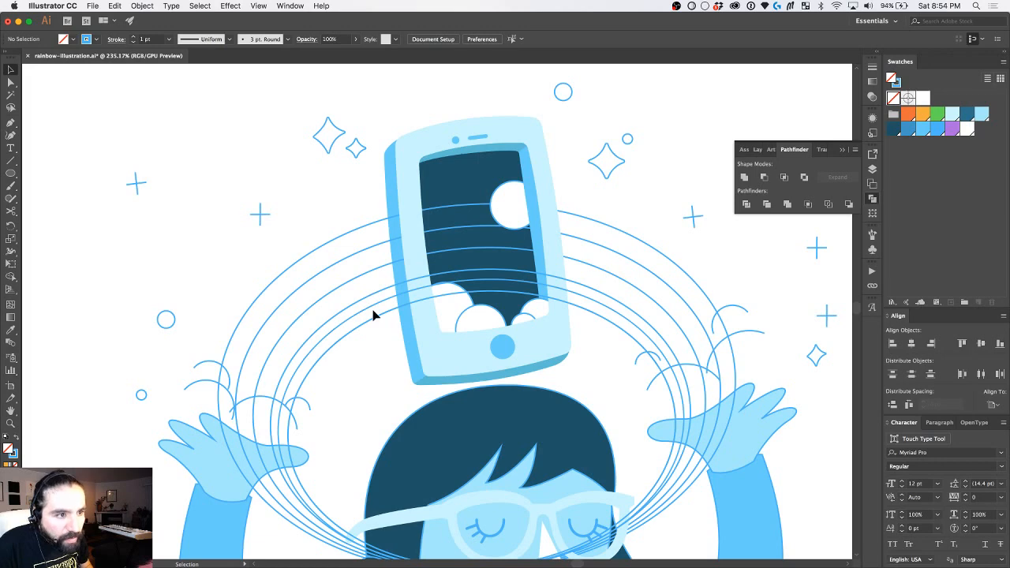
Step: Subtract the small duplicated ring from the third ring from the inside with Minus Front
{"action": "left_click", "coordinate": [375, 314]}
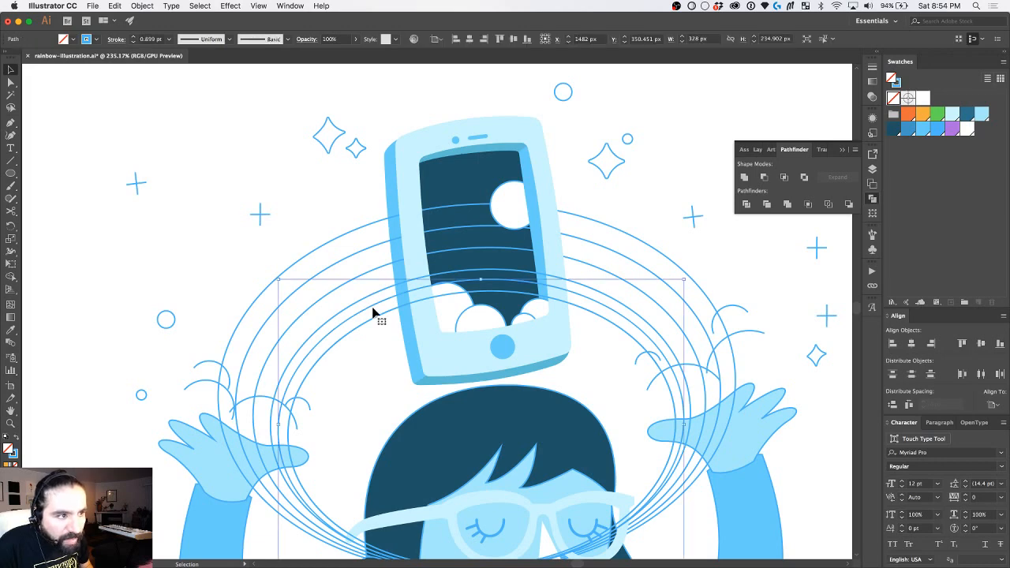
{"action": "scroll", "coordinate": [375, 314], "scroll_direction": "down", "scroll_amount": 2}
{"action": "scroll", "coordinate": [374, 314], "scroll_direction": "right", "scroll_amount": 3}
{"action": "key", "text": "a"}
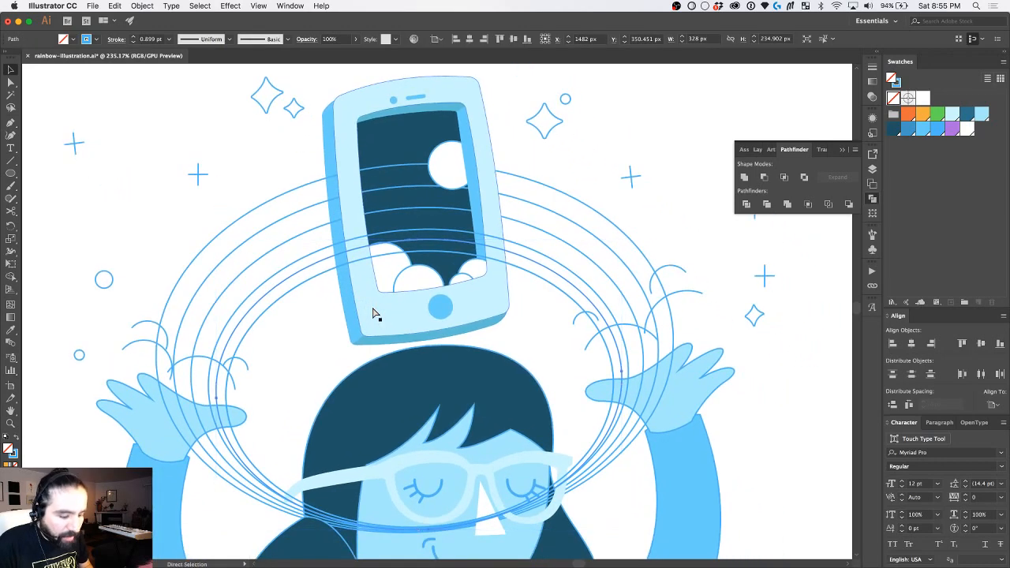
{"action": "key", "text": "v"}
{"action": "left_click", "coordinate": [300, 249]}
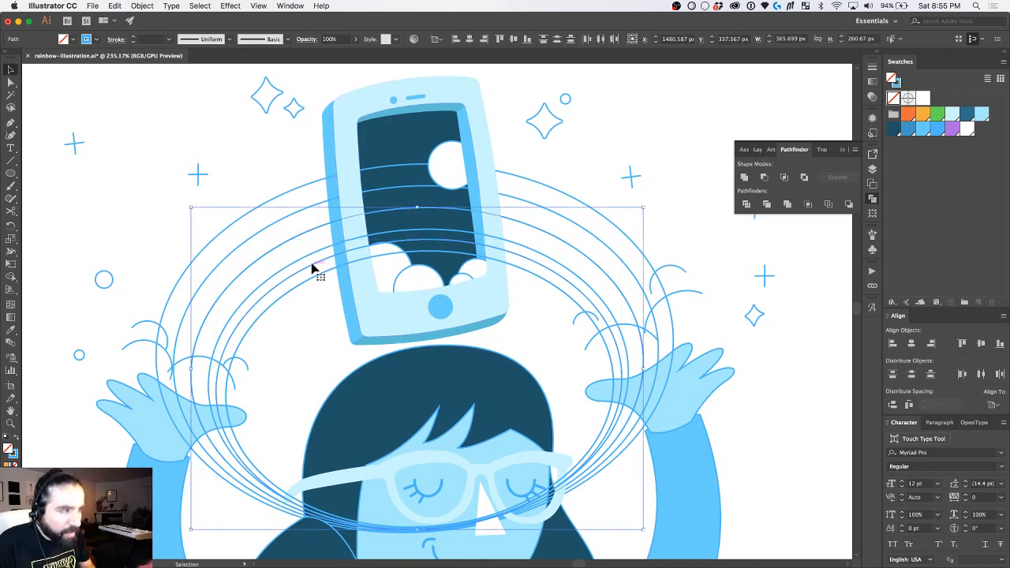
{"action": "left_click", "coordinate": [768, 180]}
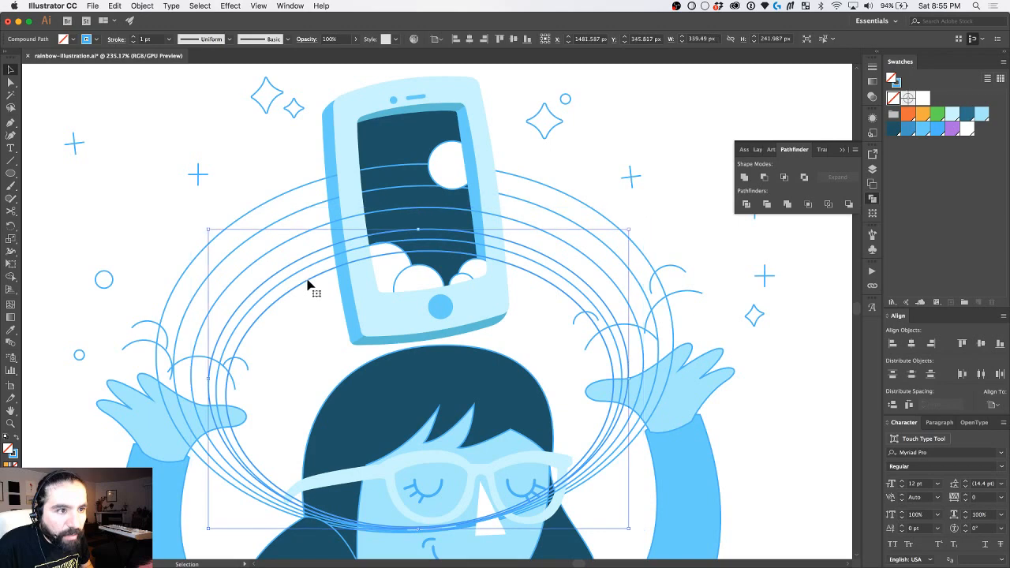
Step: Fill the two innermost rainbow bands with orange and clear the selection
{"action": "key", "text": "cmd+z"}
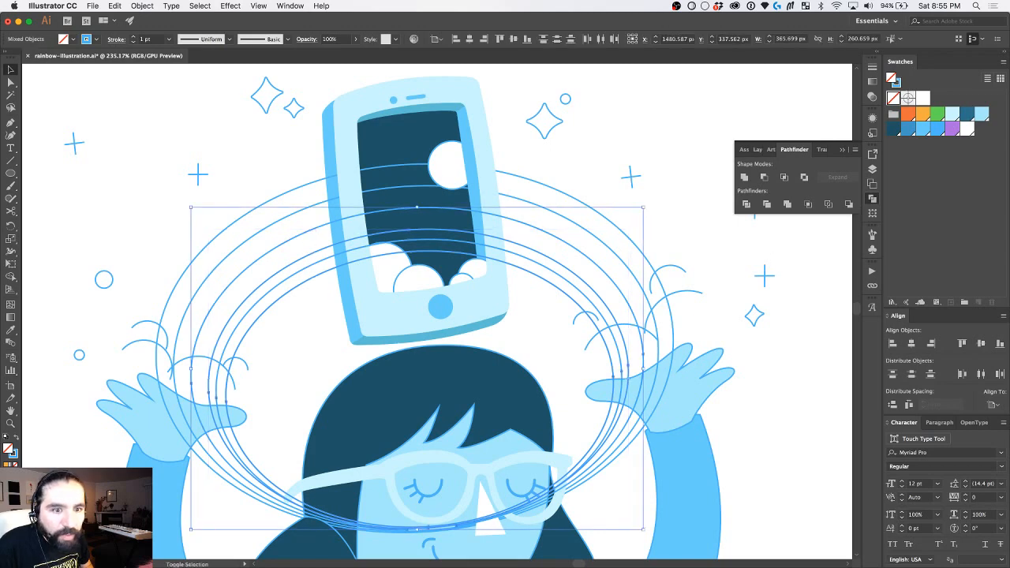
{"action": "left_click", "coordinate": [923, 114]}
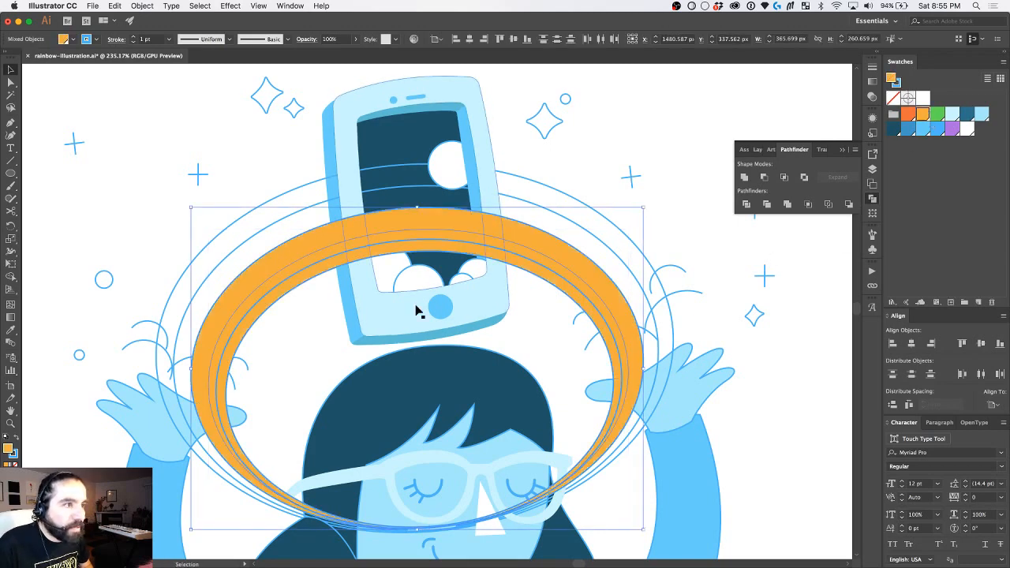
{"action": "left_click", "coordinate": [572, 221]}
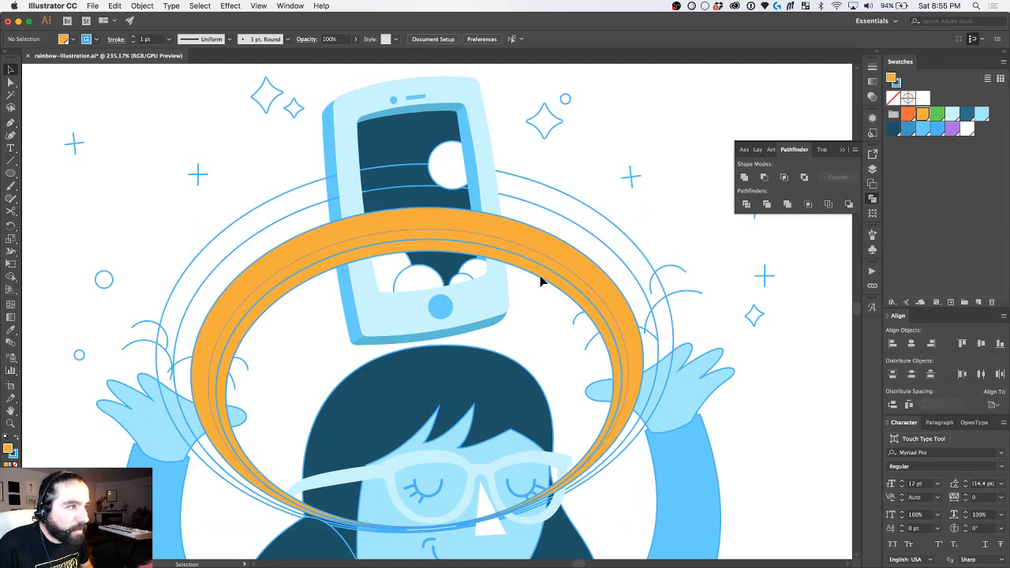
Step: Fill the innermost band with red-orange, and change its fill to green
{"action": "left_click", "coordinate": [543, 282]}
{"action": "left_click", "coordinate": [908, 114]}
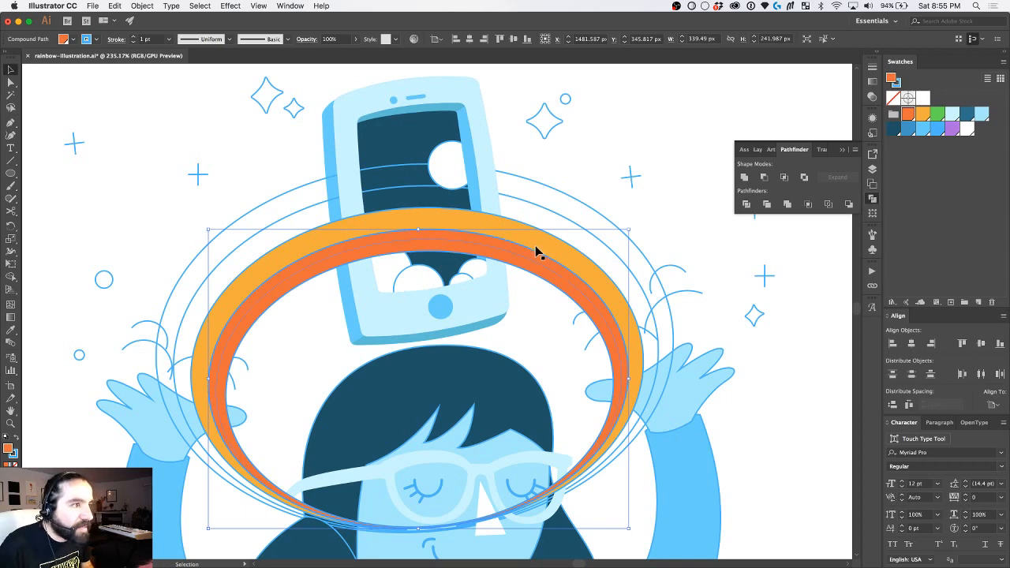
{"action": "left_click", "coordinate": [554, 138]}
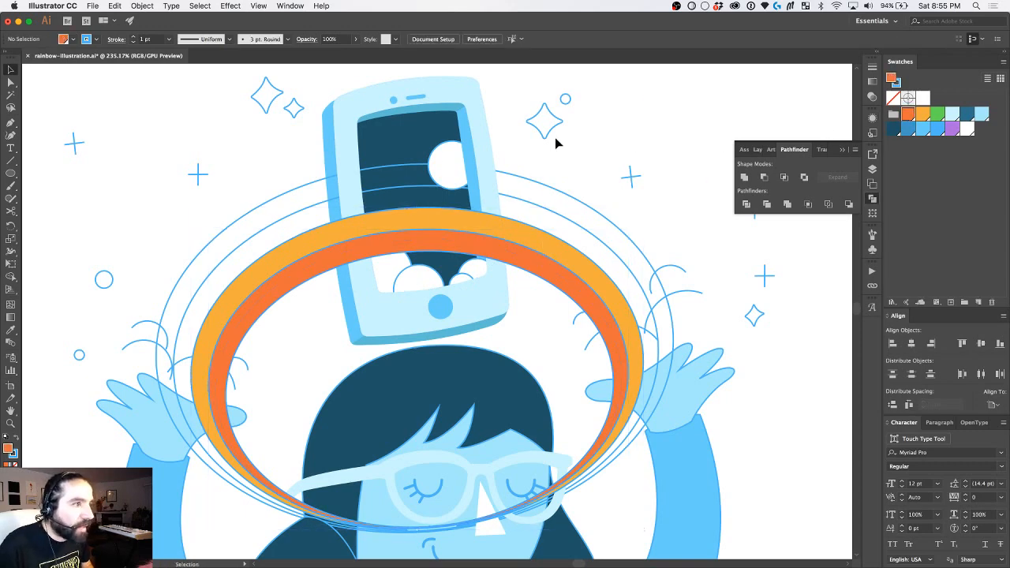
{"action": "left_click", "coordinate": [534, 236]}
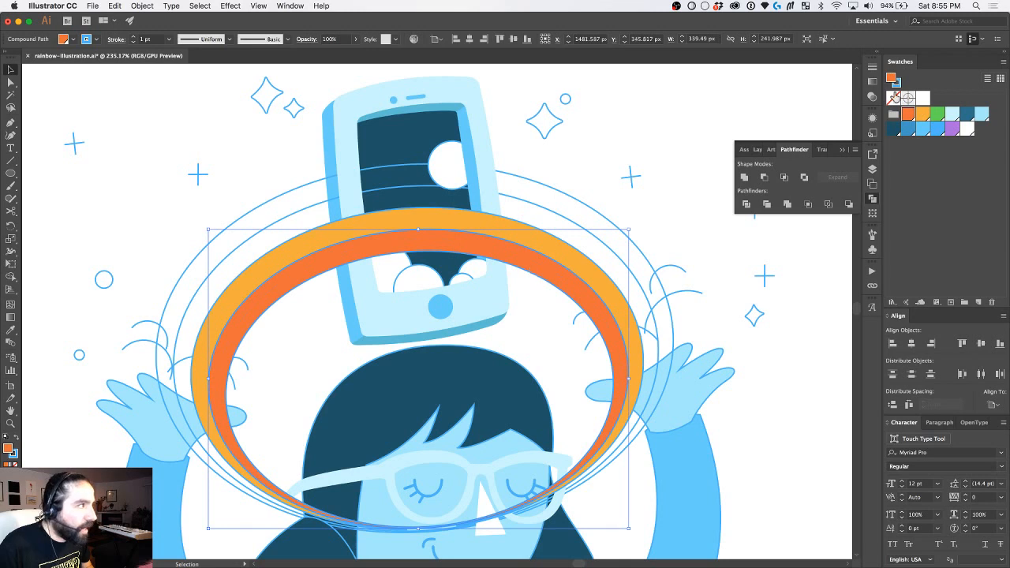
{"action": "left_click", "coordinate": [937, 114]}
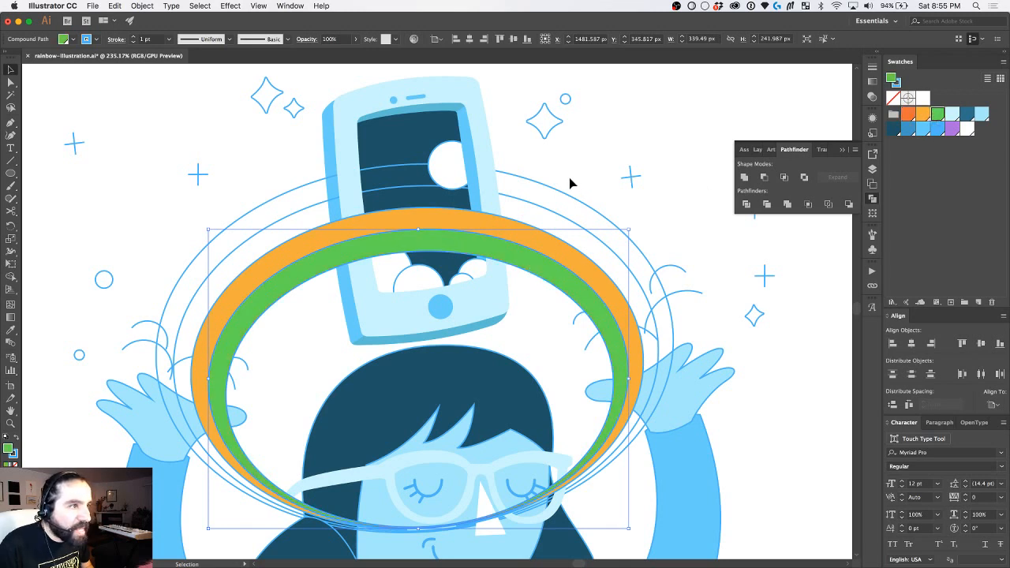
Step: Remove the blue stroke from both the green and orange bands and clear the selection
{"action": "left_click", "coordinate": [513, 225], "text": "shift"}
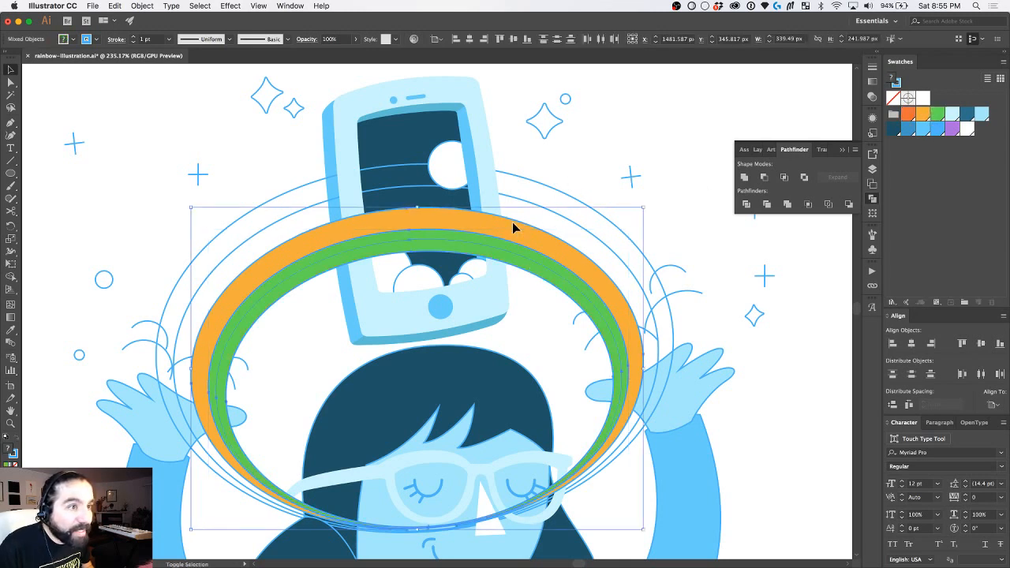
{"action": "left_click", "coordinate": [14, 454]}
{"action": "left_click", "coordinate": [16, 463]}
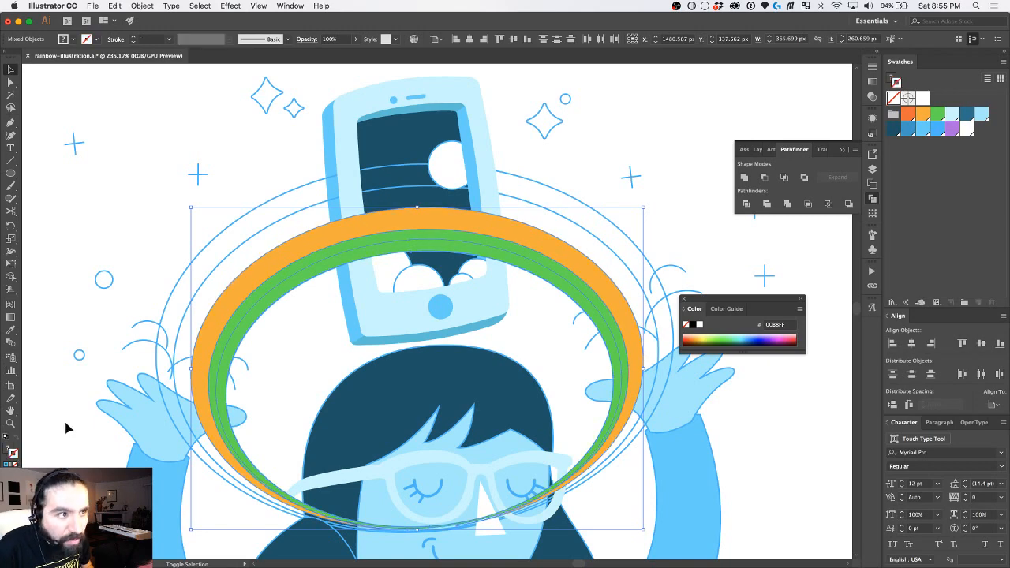
{"action": "left_click", "coordinate": [276, 161]}
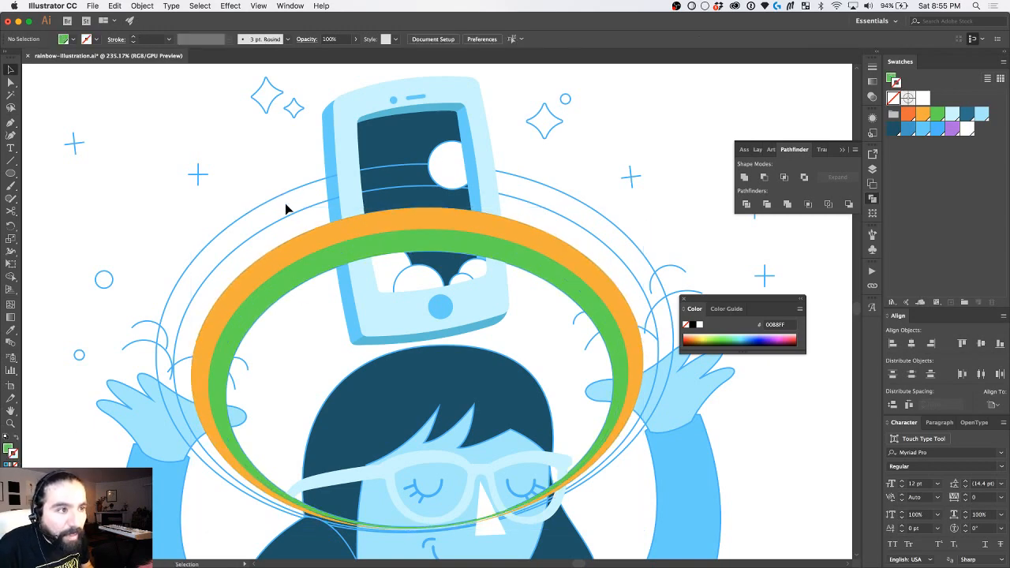
Step: Examine the edges of the green and orange bands up close where they cross the phone
{"action": "scroll", "coordinate": [285, 207], "scroll_direction": "up", "scroll_amount": 3}
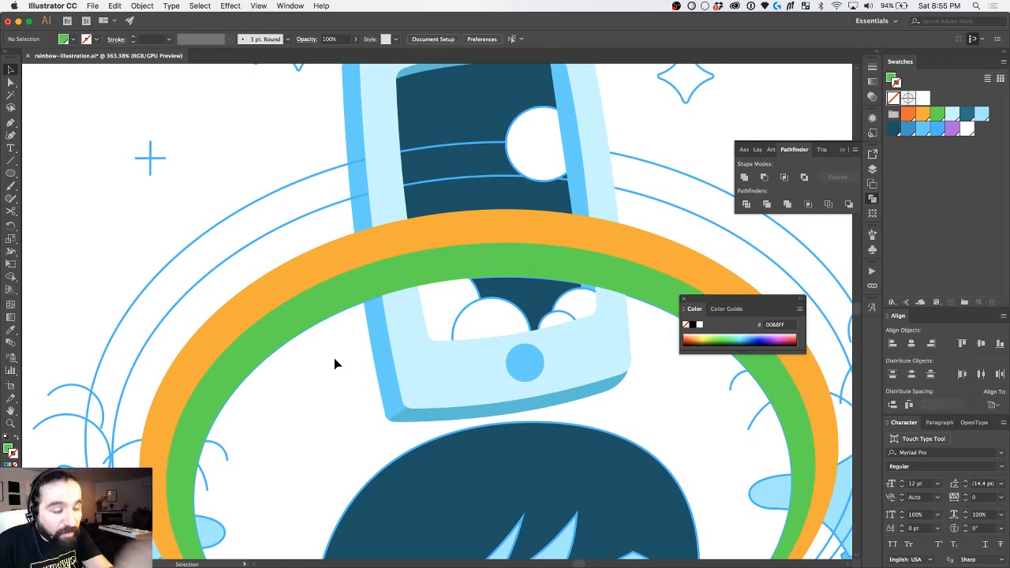
{"action": "scroll", "coordinate": [334, 363], "scroll_direction": "up", "scroll_amount": 5}
{"action": "scroll", "coordinate": [334, 363], "scroll_direction": "down", "scroll_amount": 3}
{"action": "scroll", "coordinate": [334, 363], "scroll_direction": "right", "scroll_amount": 3}
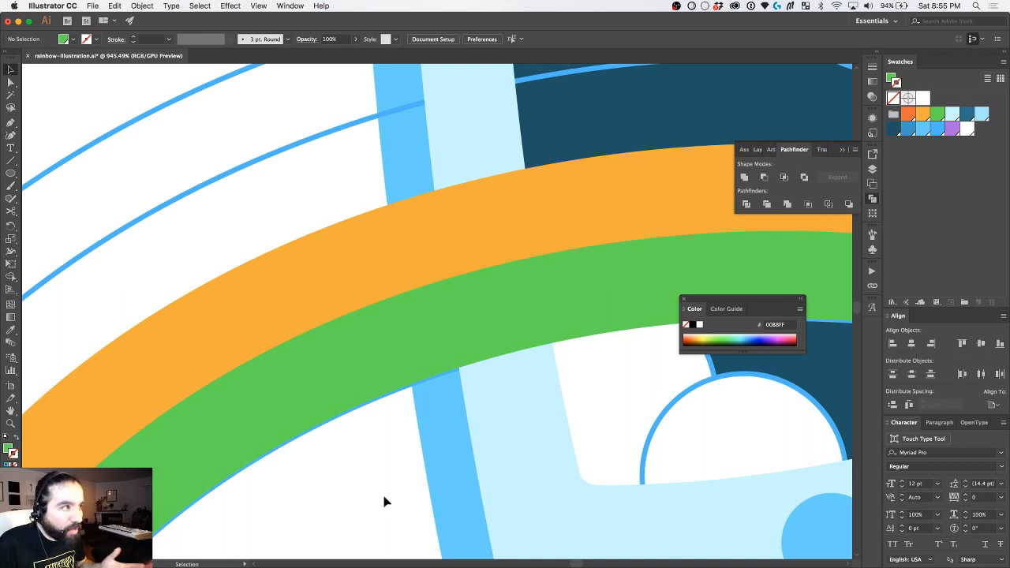
{"action": "scroll", "coordinate": [386, 497], "scroll_direction": "down", "scroll_amount": 5}
{"action": "scroll", "coordinate": [403, 487], "scroll_direction": "down", "scroll_amount": 3}
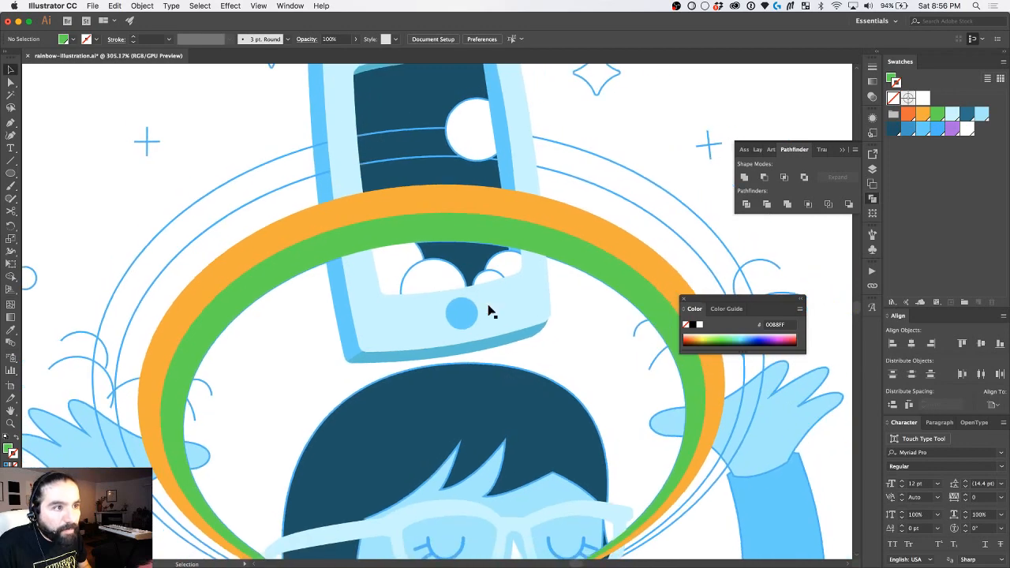
{"action": "scroll", "coordinate": [458, 288], "scroll_direction": "left", "scroll_amount": 3}
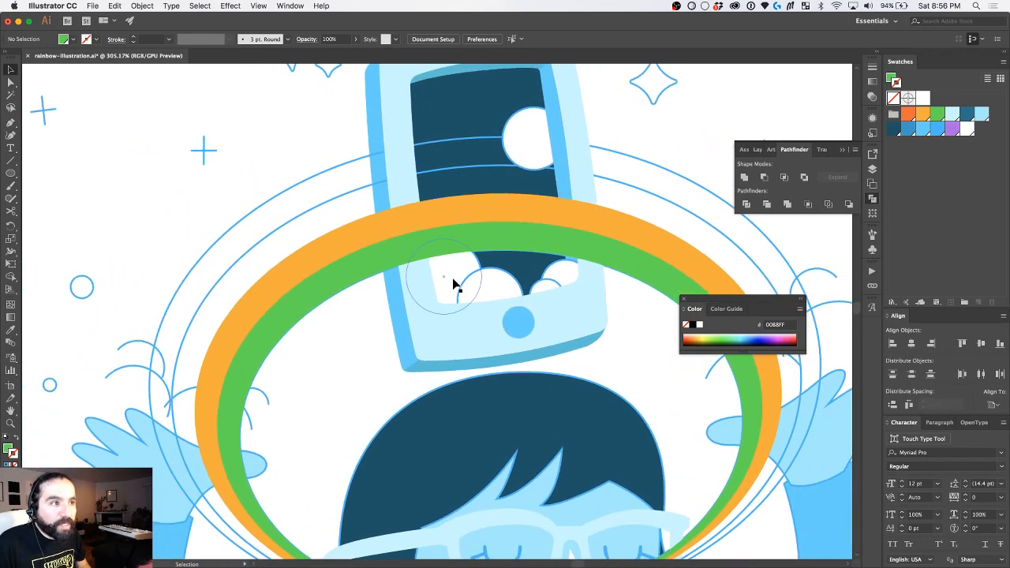
Step: Subtract the small ring inside the green band from the second-outermost ring with Minus Front
{"action": "left_click", "coordinate": [332, 205]}
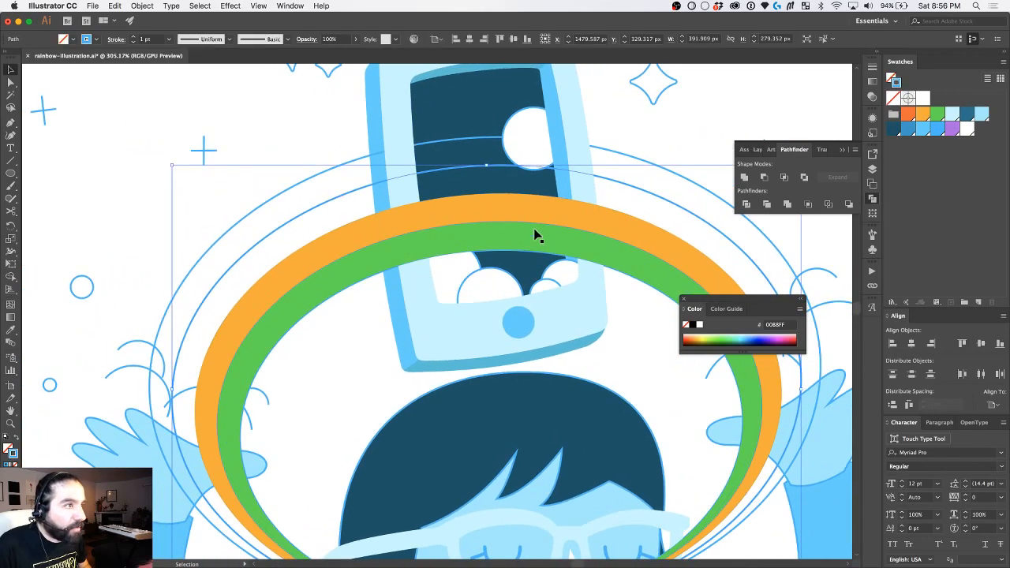
{"action": "key", "text": "a"}
{"action": "left_click", "coordinate": [463, 257]}
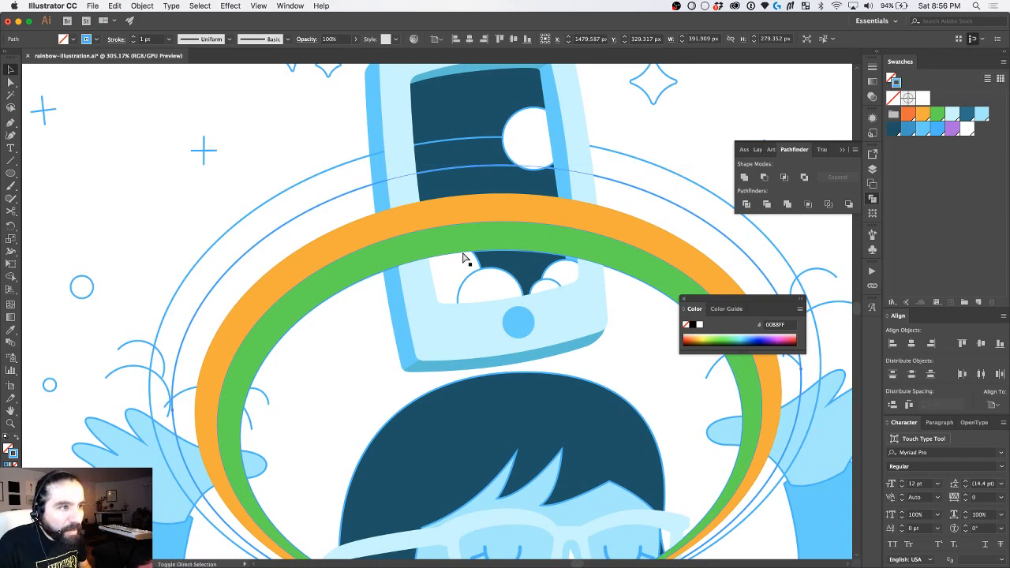
{"action": "key", "text": "v"}
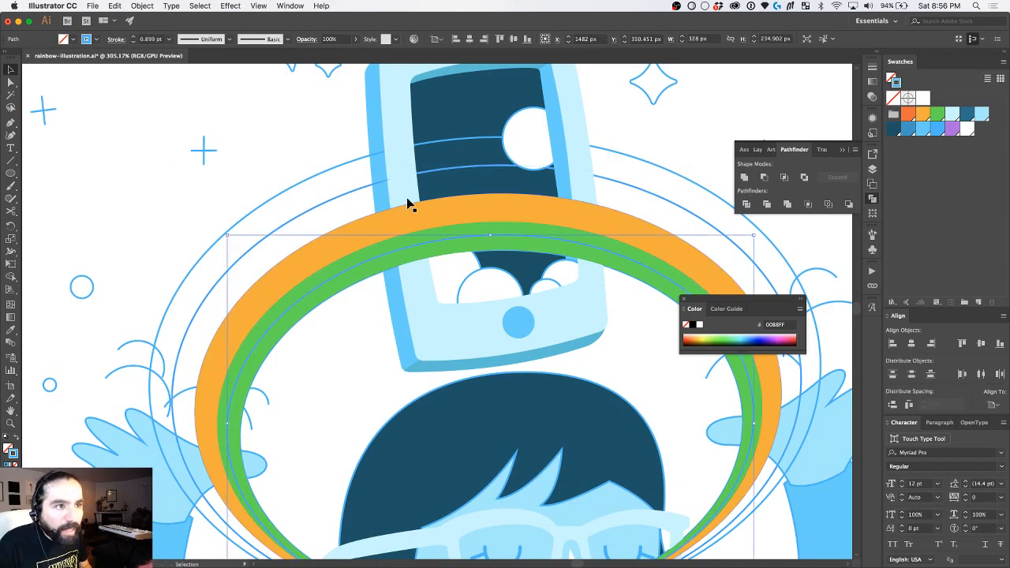
{"action": "left_click", "coordinate": [355, 197], "text": "shift"}
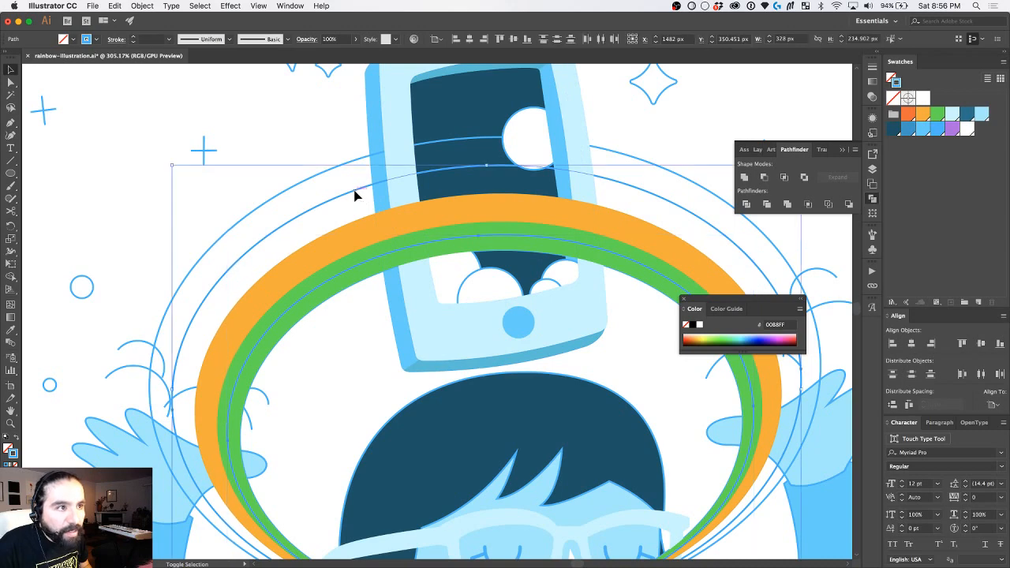
{"action": "left_click", "coordinate": [764, 177]}
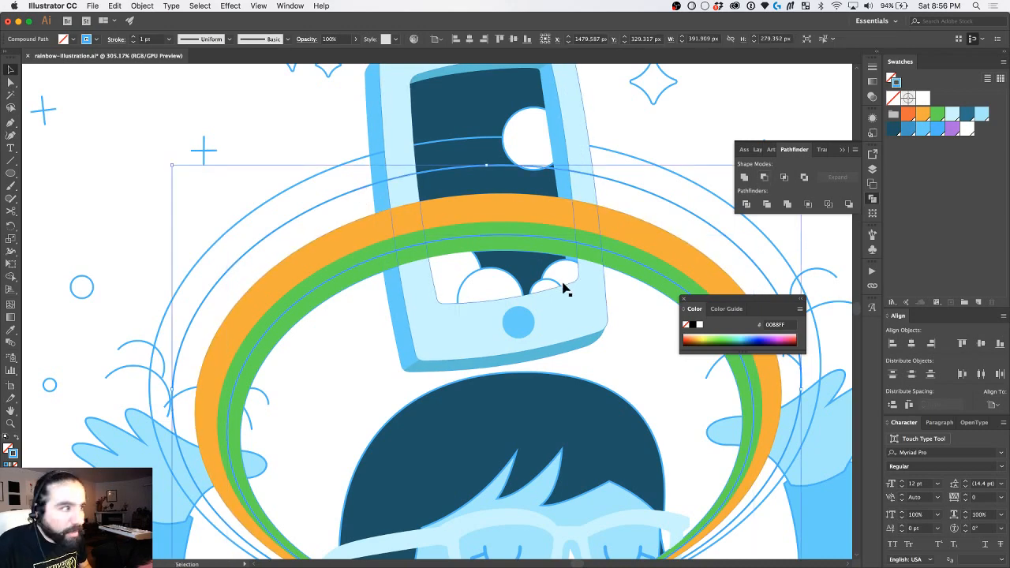
Step: Fill the new band with red-orange without a stroke, and send it behind the orange and green bands
{"action": "left_click", "coordinate": [907, 115]}
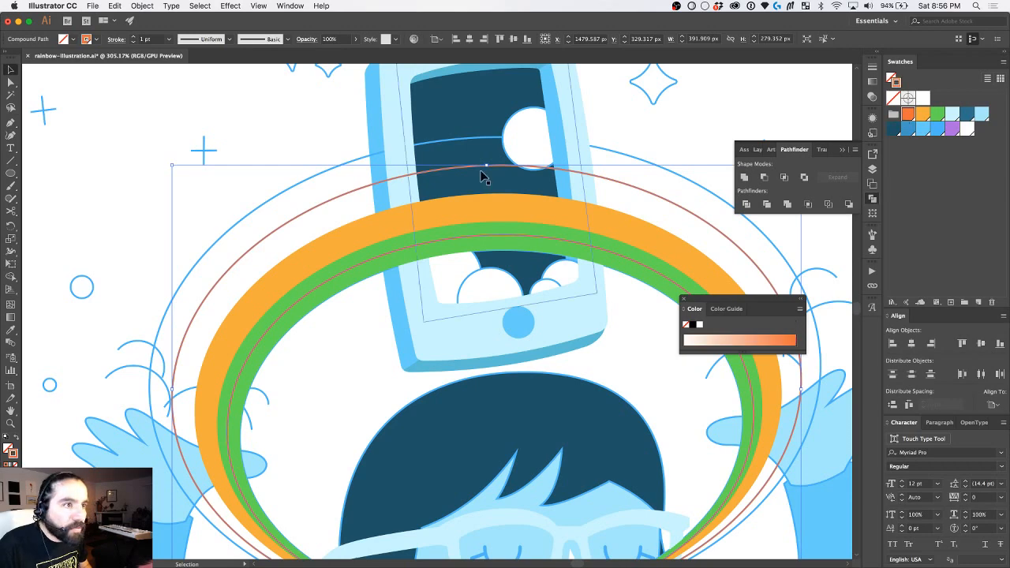
{"action": "left_click", "coordinate": [15, 440]}
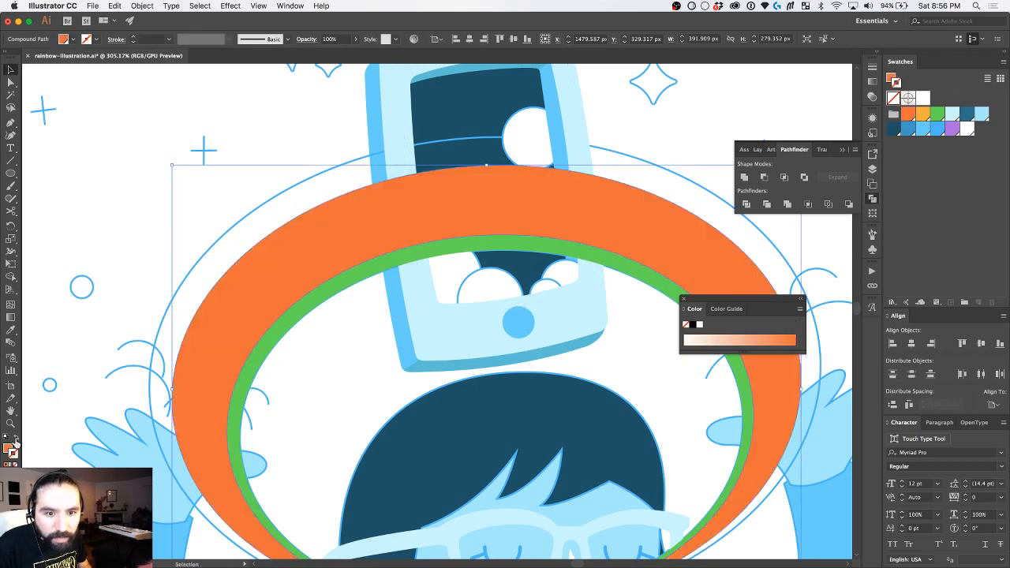
{"action": "left_click", "coordinate": [9, 449]}
{"action": "key", "text": "super+["}
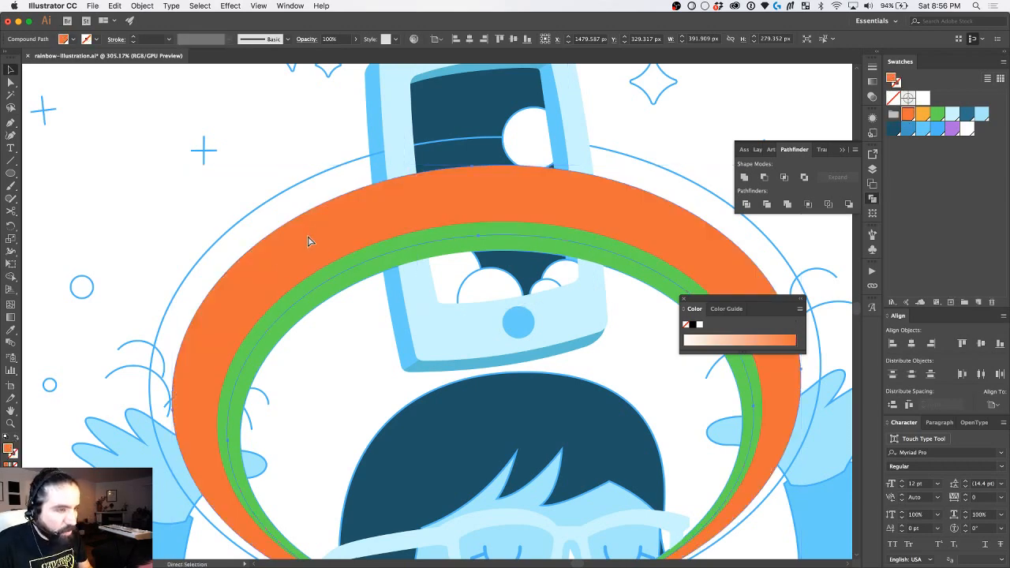
{"action": "key", "text": "super+["}
{"action": "key", "text": "v"}
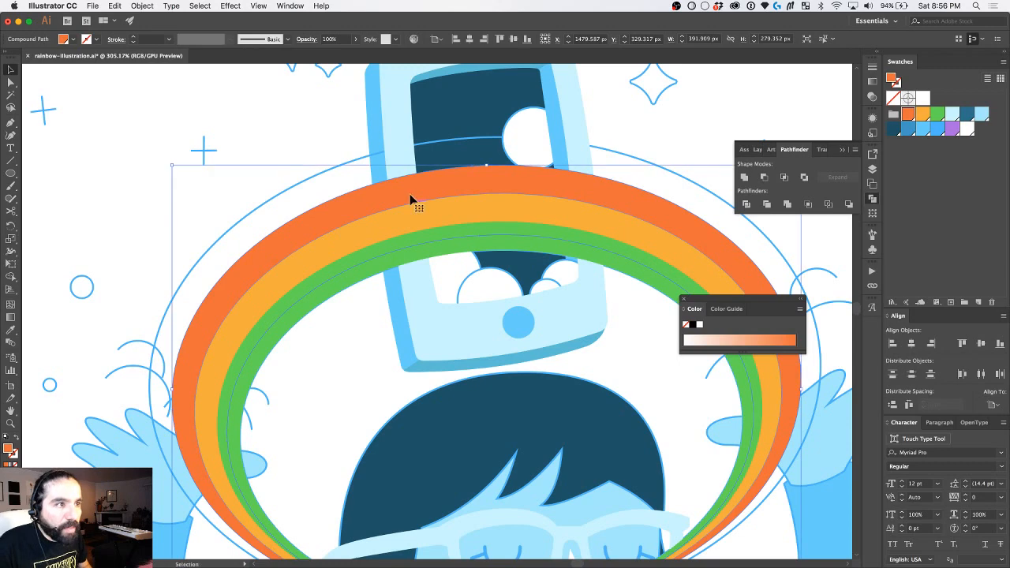
Step: Try filling the outermost ring with light blue, and undo the fill
{"action": "left_click", "coordinate": [342, 169]}
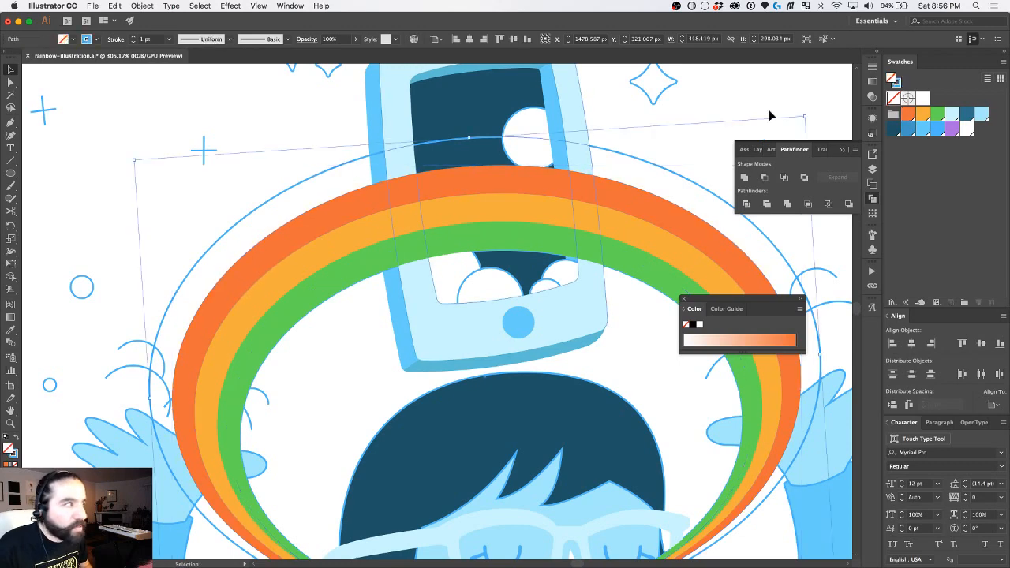
{"action": "left_click", "coordinate": [922, 130]}
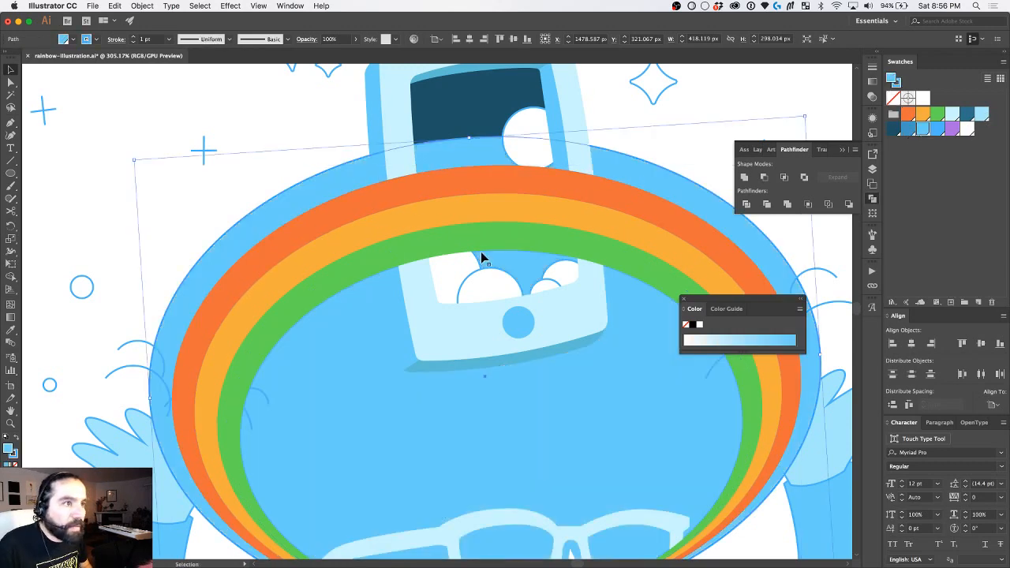
{"action": "key", "text": "super+z"}
{"action": "key", "text": "super+z"}
{"action": "key", "text": "super+z"}
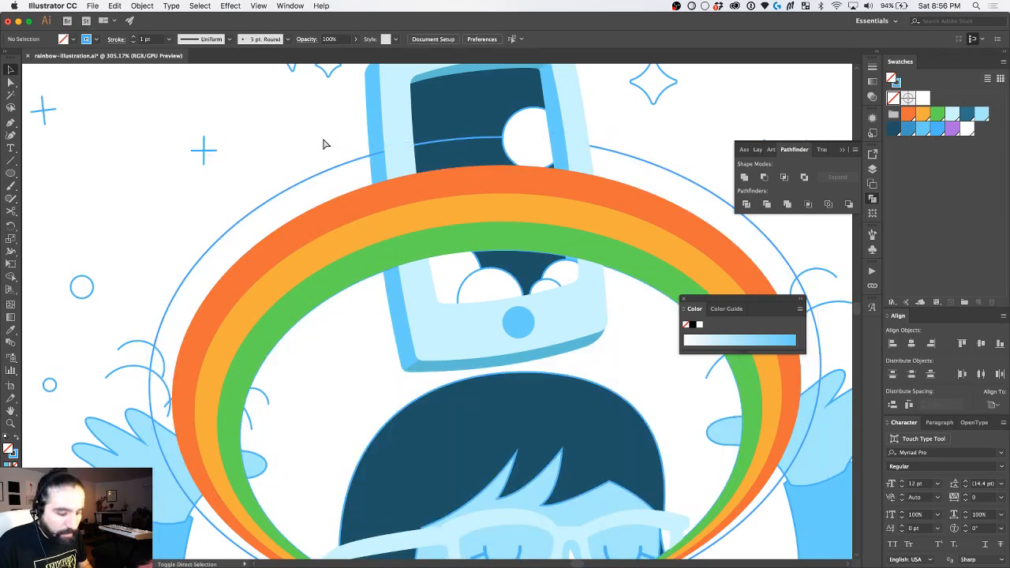
Step: Subtract the small inner ring from the outermost ring with Minus Front, and fill the new band with light blue behind the other bands
{"action": "left_click", "coordinate": [349, 164], "text": "shift"}
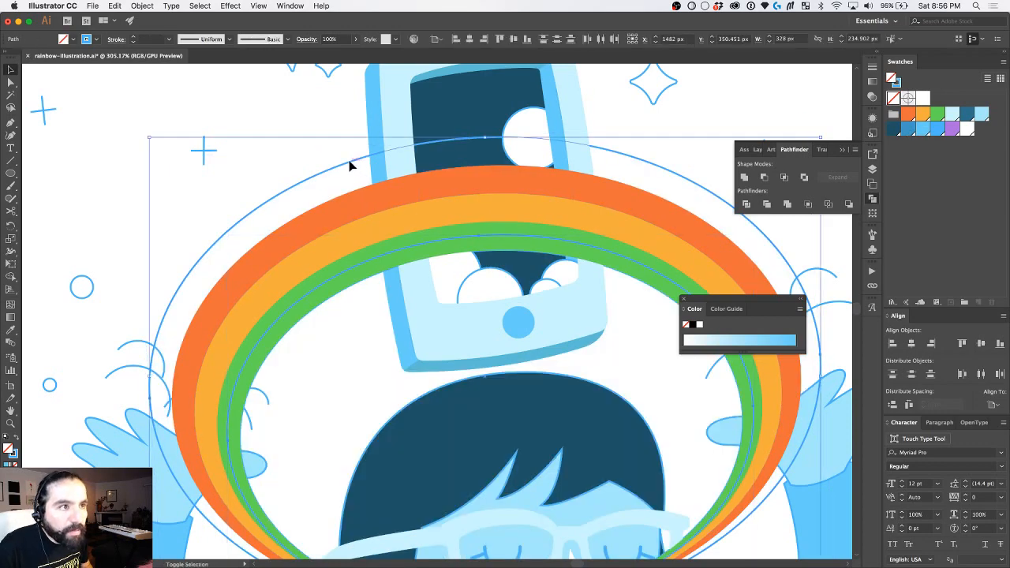
{"action": "left_click", "coordinate": [758, 183]}
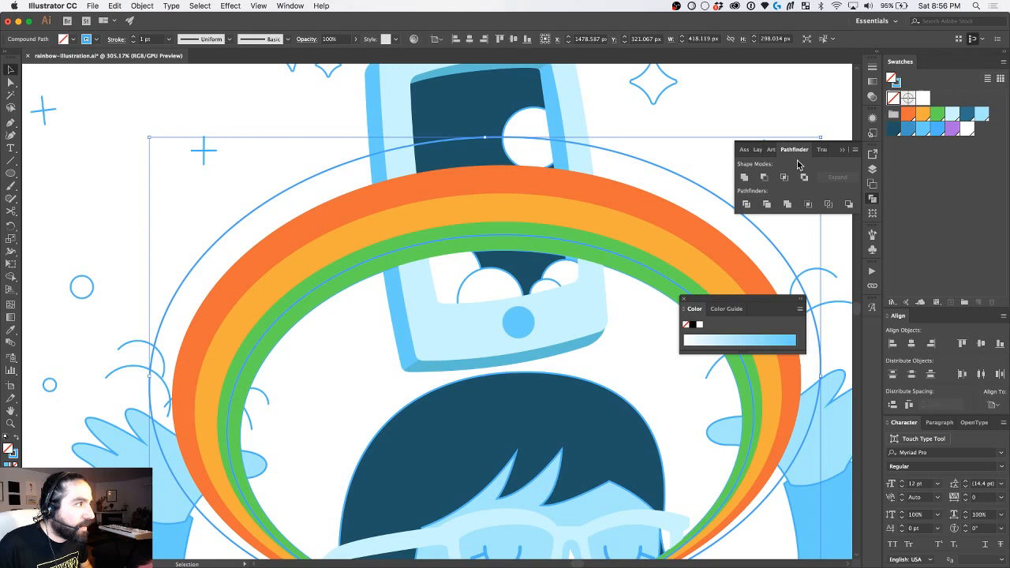
{"action": "left_click", "coordinate": [922, 130]}
{"action": "key", "text": "super+["}
{"action": "key", "text": "super+["}
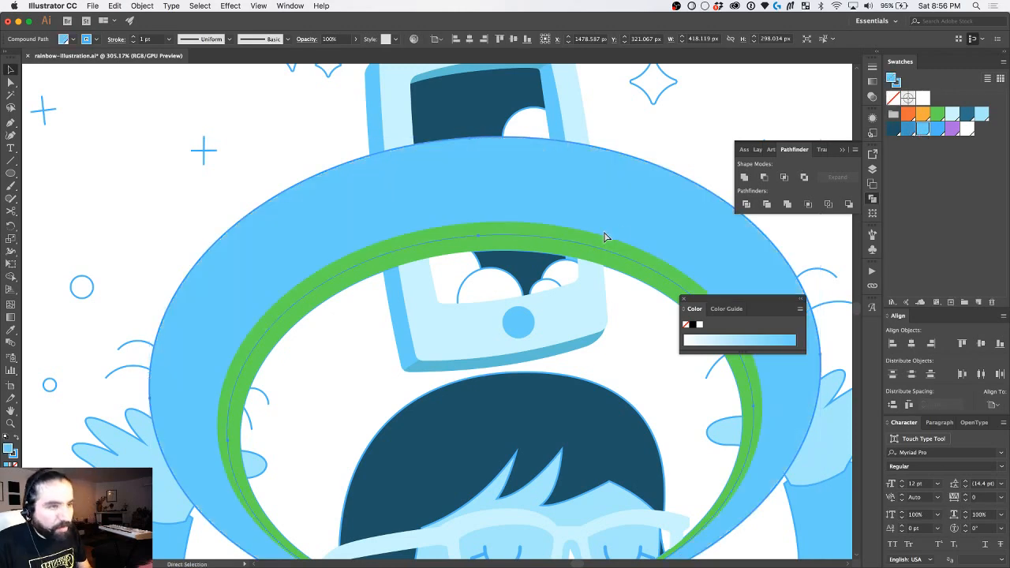
{"action": "scroll", "coordinate": [606, 238], "scroll_direction": "down", "scroll_amount": 5}
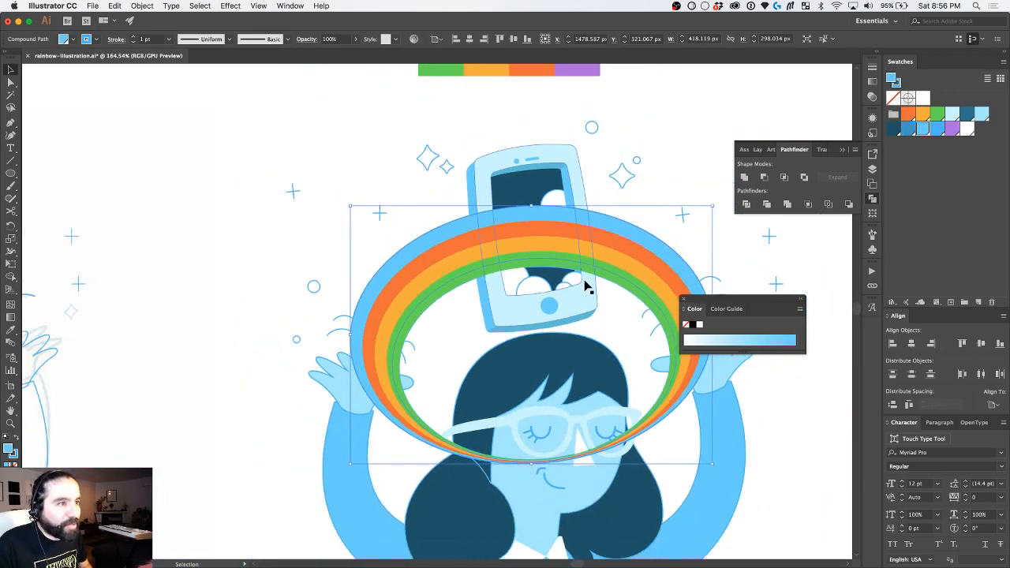
{"action": "scroll", "coordinate": [466, 198], "scroll_direction": "right", "scroll_amount": 2}
{"action": "scroll", "coordinate": [463, 200], "scroll_direction": "up", "scroll_amount": 4}
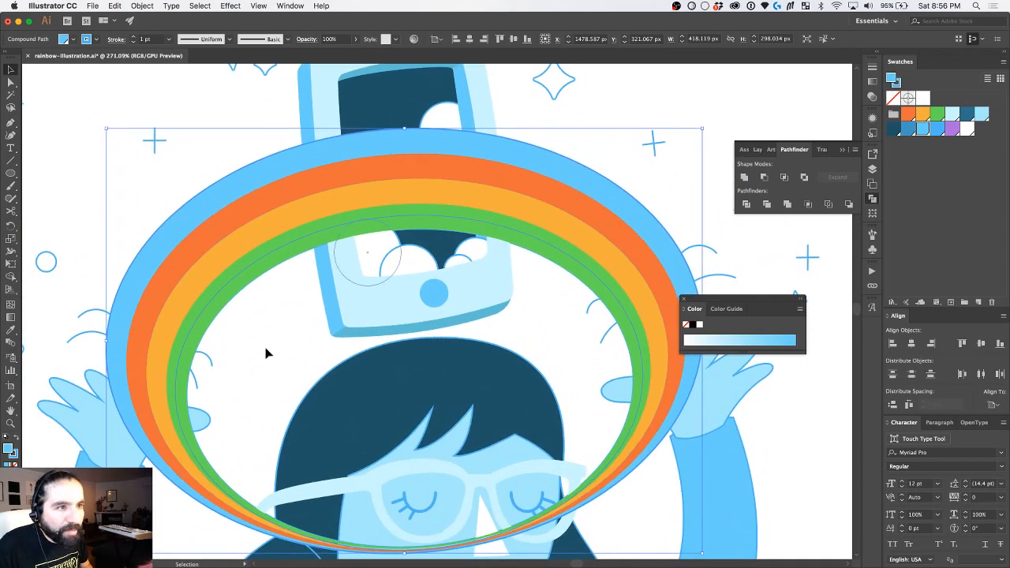
{"action": "left_click", "coordinate": [276, 335]}
{"action": "left_click", "coordinate": [308, 224]}
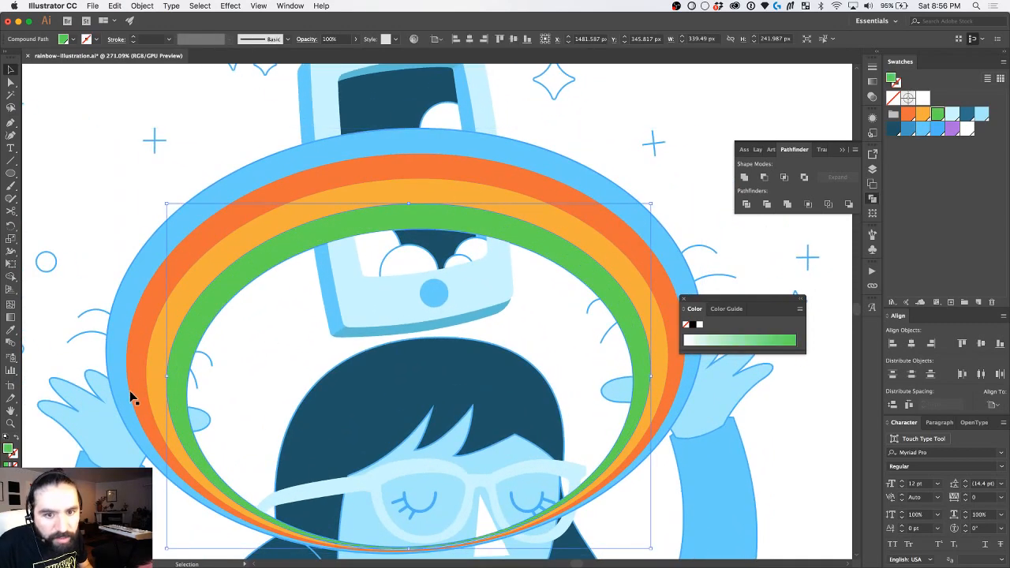
{"action": "double_click", "coordinate": [9, 450]}
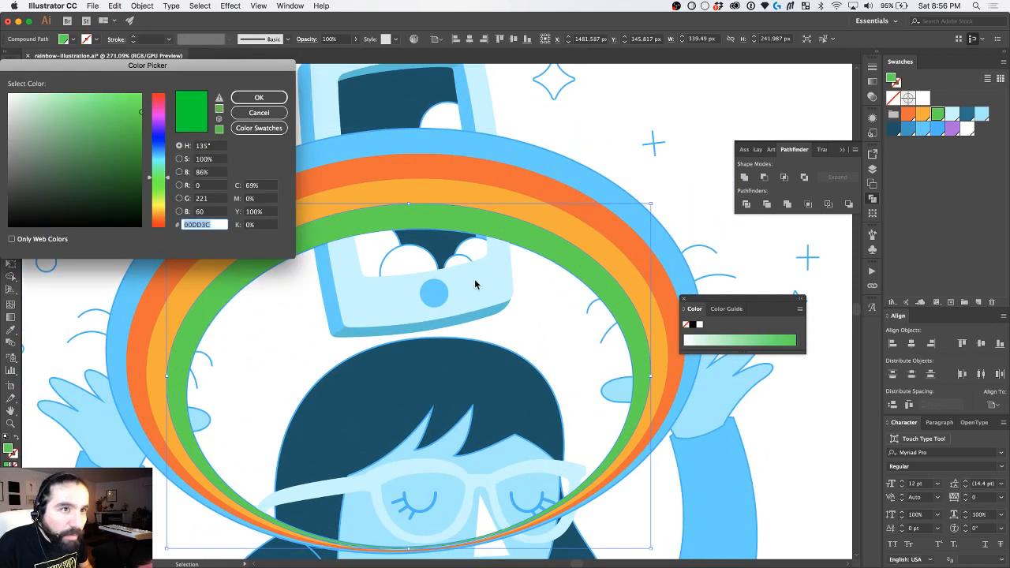
{"action": "left_click", "coordinate": [267, 116]}
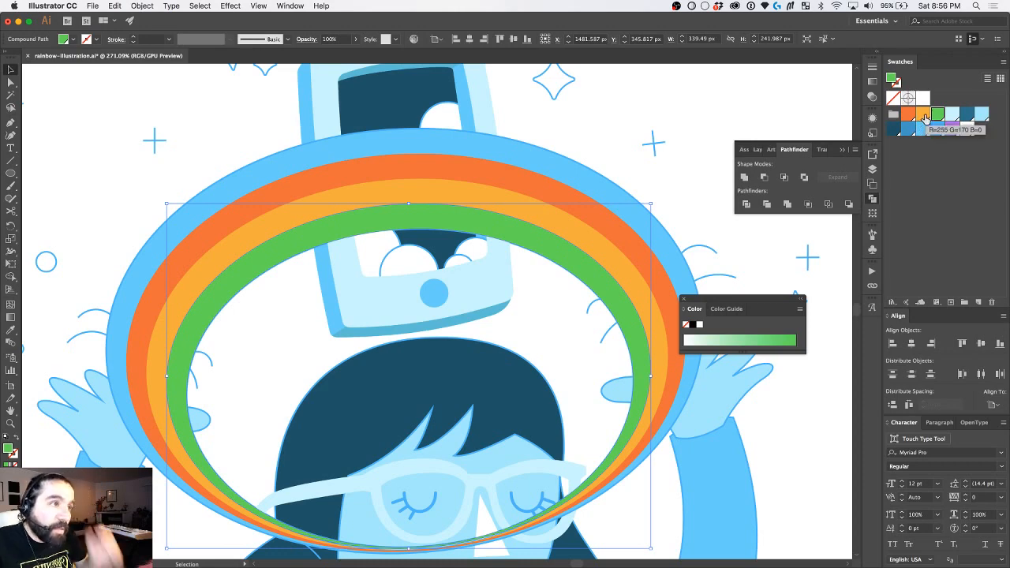
Step: Swap two rainbow colors by filling the second-outermost band with green and the innermost band with red-orange
{"action": "left_click", "coordinate": [479, 174]}
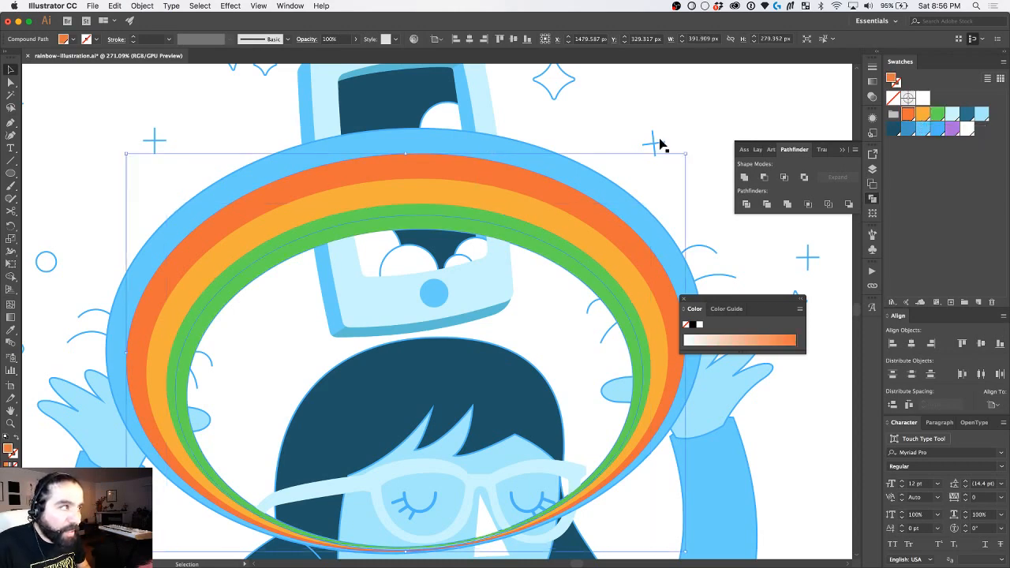
{"action": "left_click", "coordinate": [937, 114]}
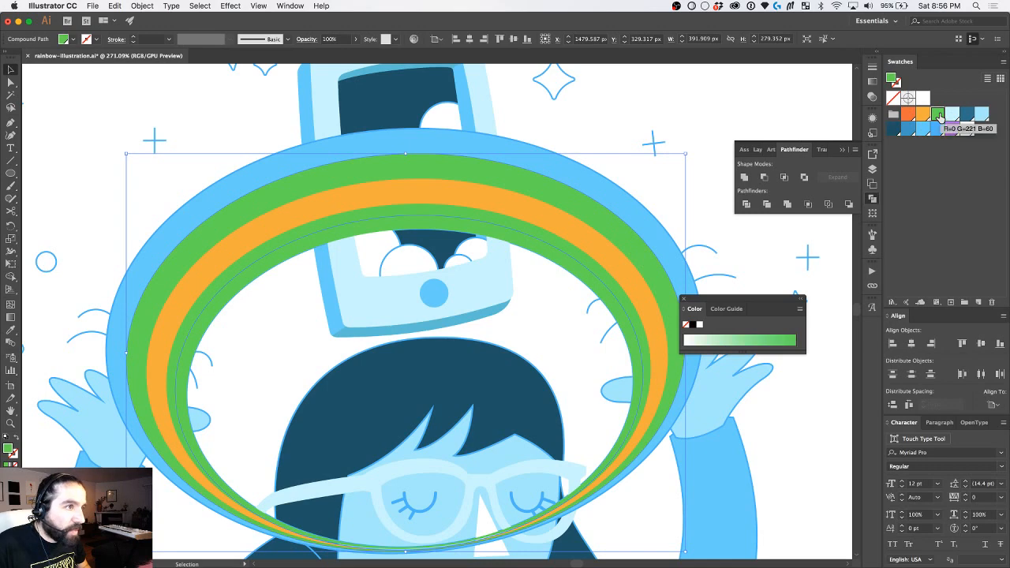
{"action": "left_click", "coordinate": [528, 246]}
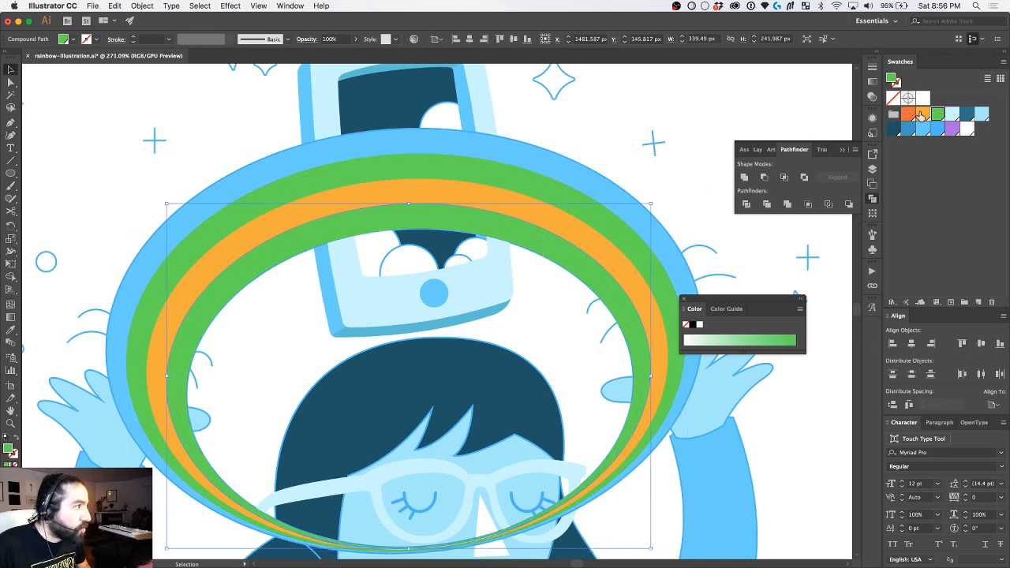
{"action": "left_click", "coordinate": [922, 113]}
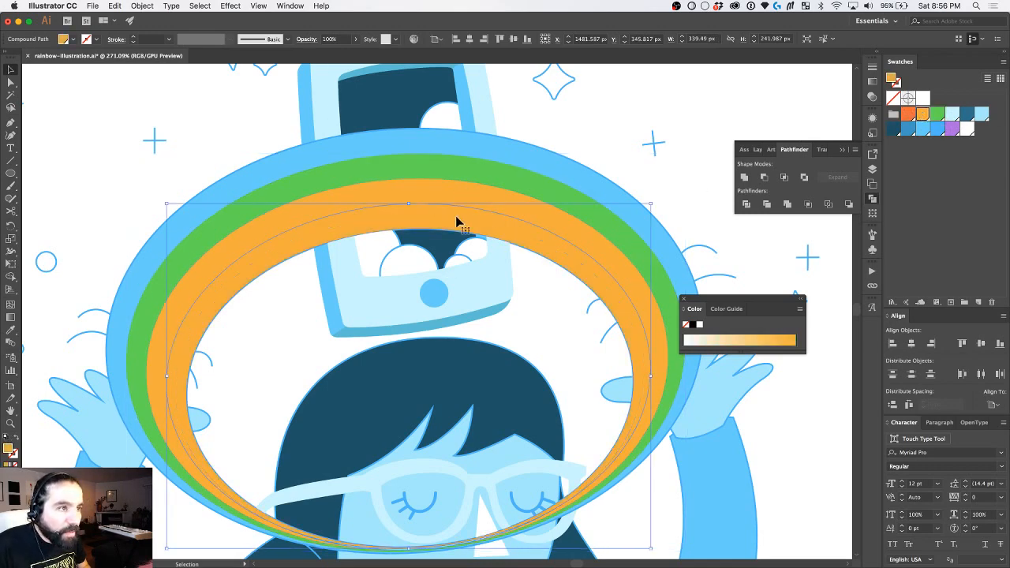
{"action": "left_click", "coordinate": [908, 114]}
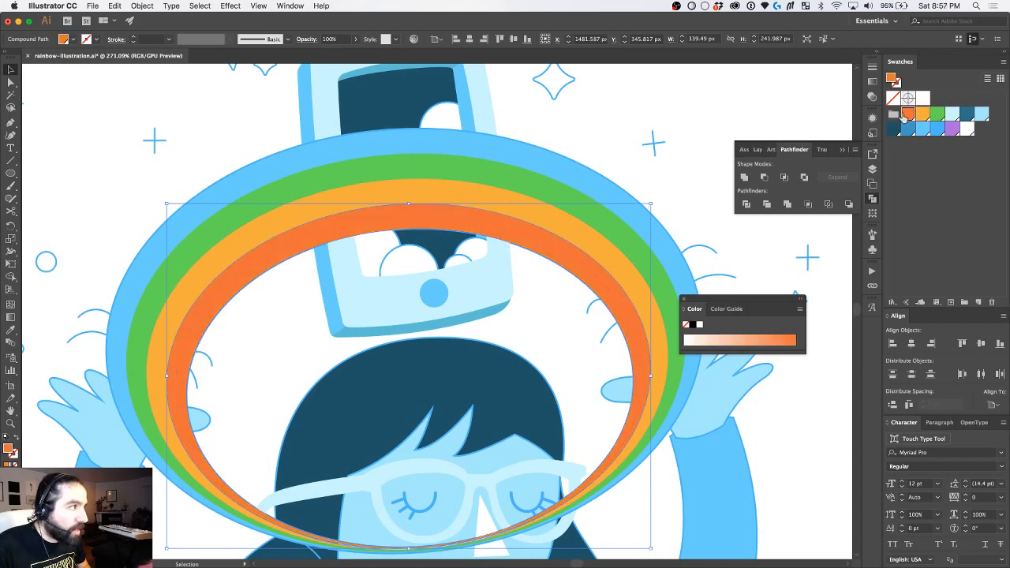
Step: Check the innermost band's fill in the Color Picker, and review the rainbow's color order on the whole figure and up close
{"action": "double_click", "coordinate": [9, 449]}
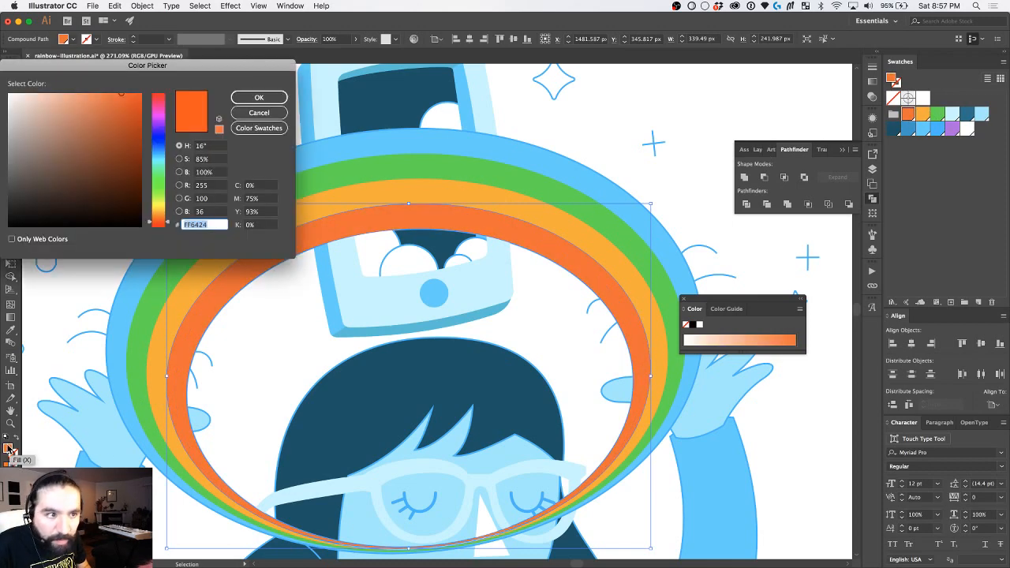
{"action": "left_click", "coordinate": [259, 98]}
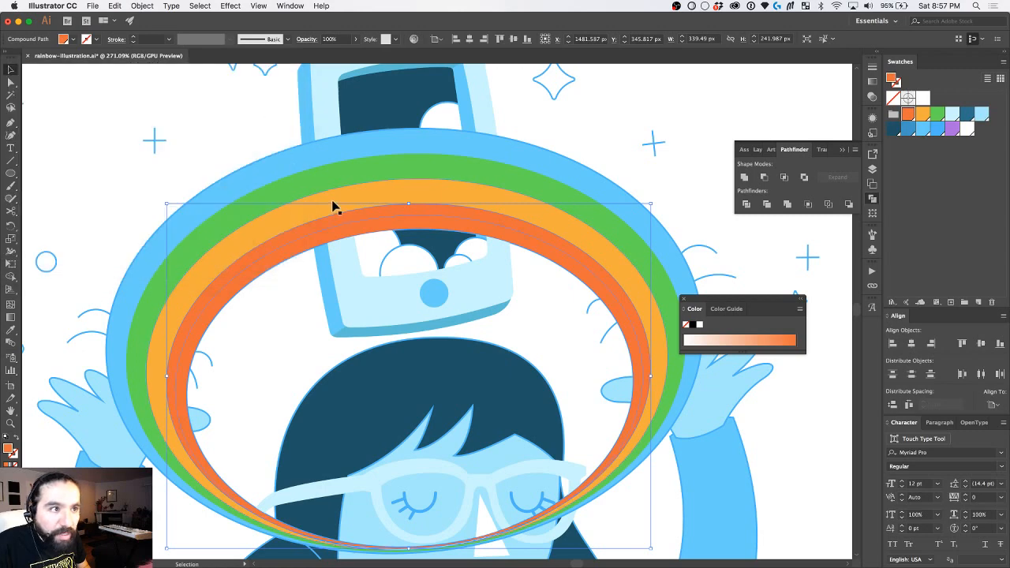
{"action": "left_click", "coordinate": [352, 201]}
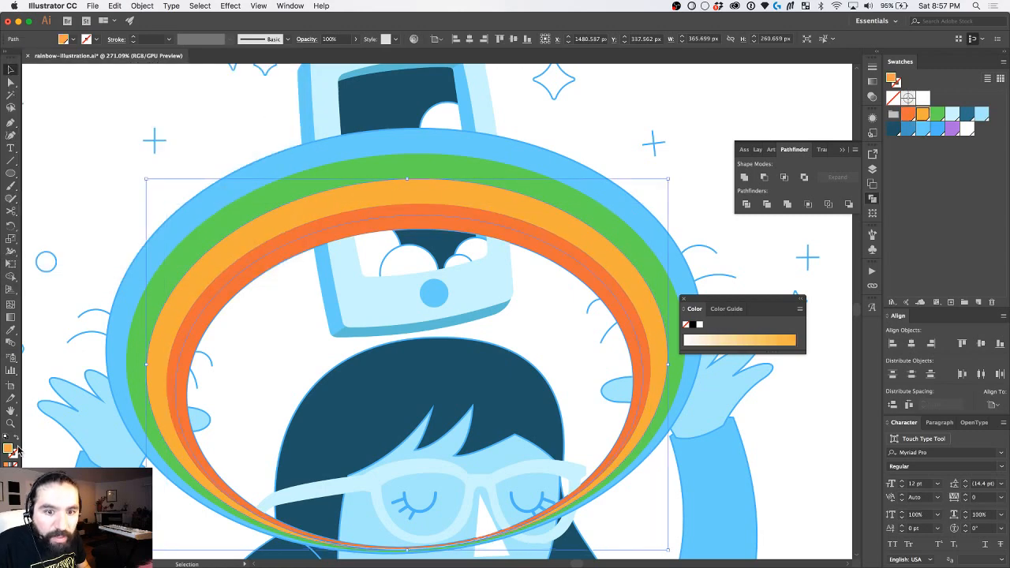
{"action": "left_click", "coordinate": [465, 170]}
{"action": "left_click", "coordinate": [483, 150]}
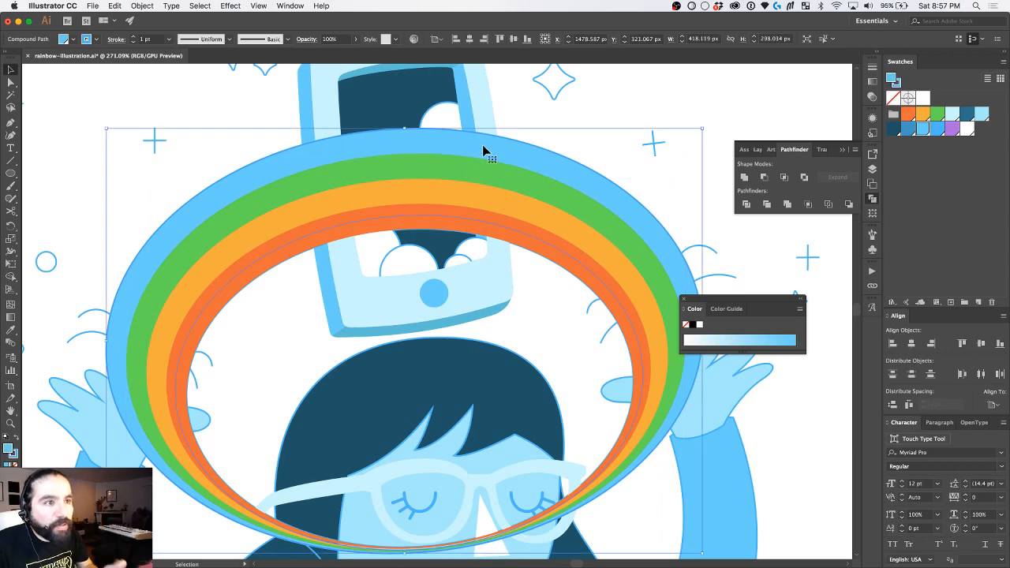
{"action": "scroll", "coordinate": [417, 305], "scroll_direction": "down", "scroll_amount": 5}
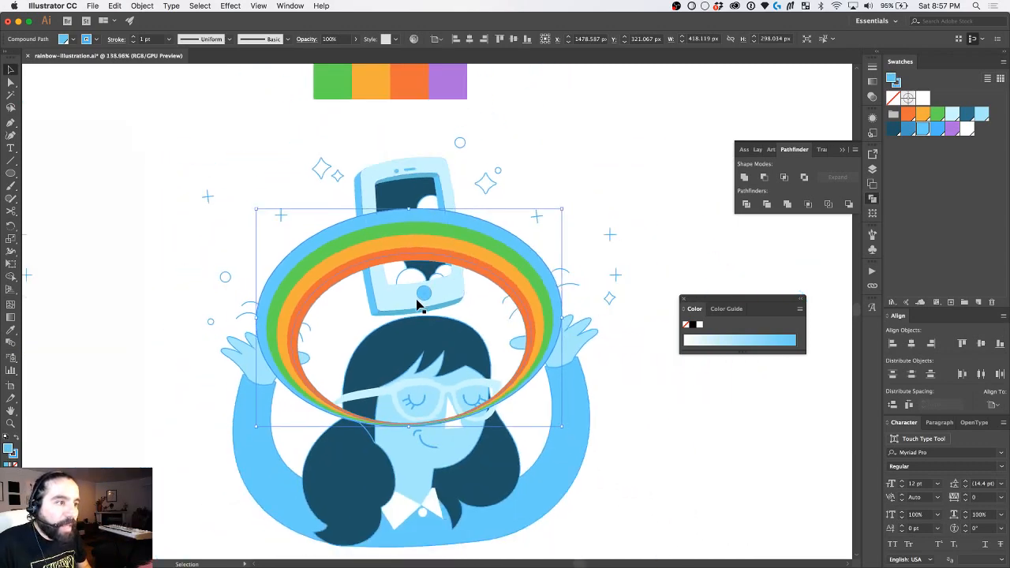
{"action": "scroll", "coordinate": [417, 304], "scroll_direction": "up", "scroll_amount": 5}
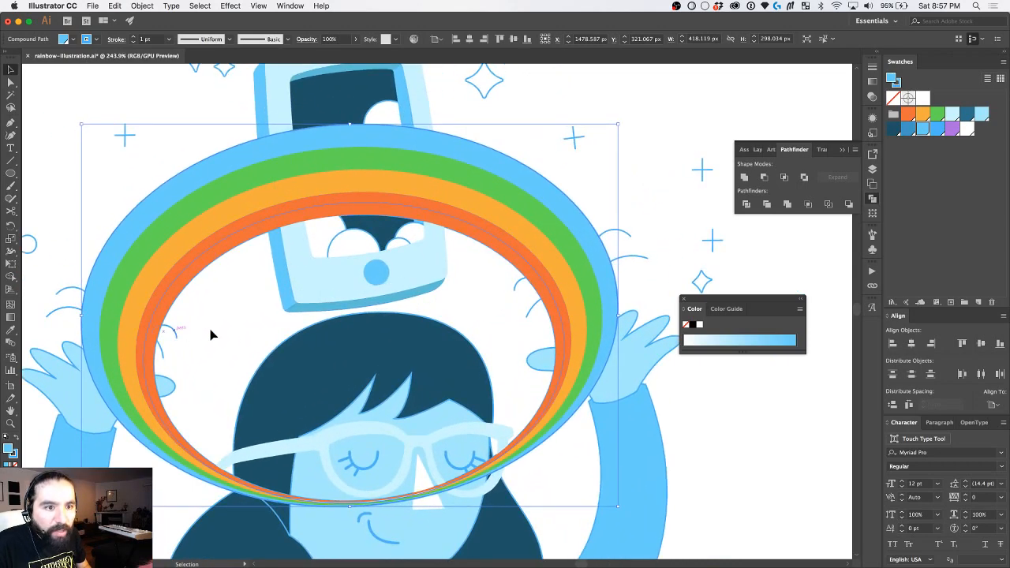
{"action": "scroll", "coordinate": [372, 347], "scroll_direction": "left", "scroll_amount": 3}
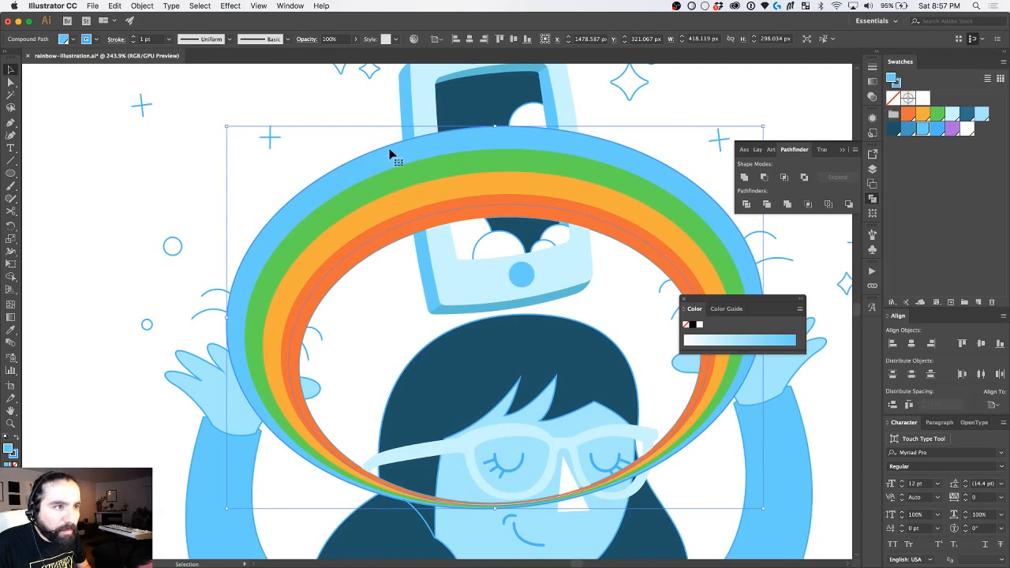
Step: Group the red-orange, orange, green and light blue bands, and remove the stroke from the group
{"action": "left_click", "coordinate": [202, 176]}
{"action": "left_click", "coordinate": [372, 238]}
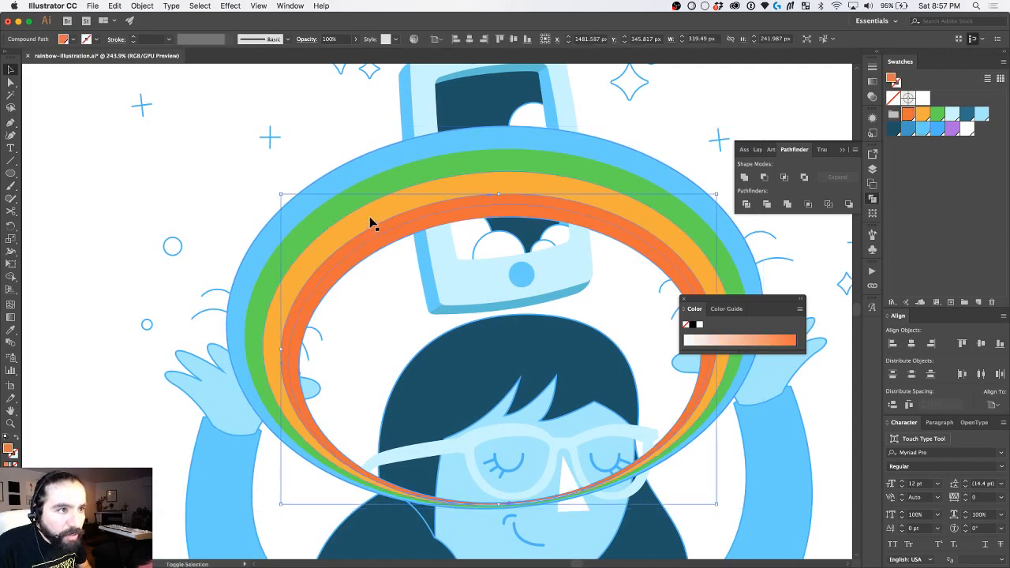
{"action": "left_click", "coordinate": [369, 222], "text": "shift"}
{"action": "left_click", "coordinate": [386, 189], "text": "shift"}
{"action": "key", "text": "super+g"}
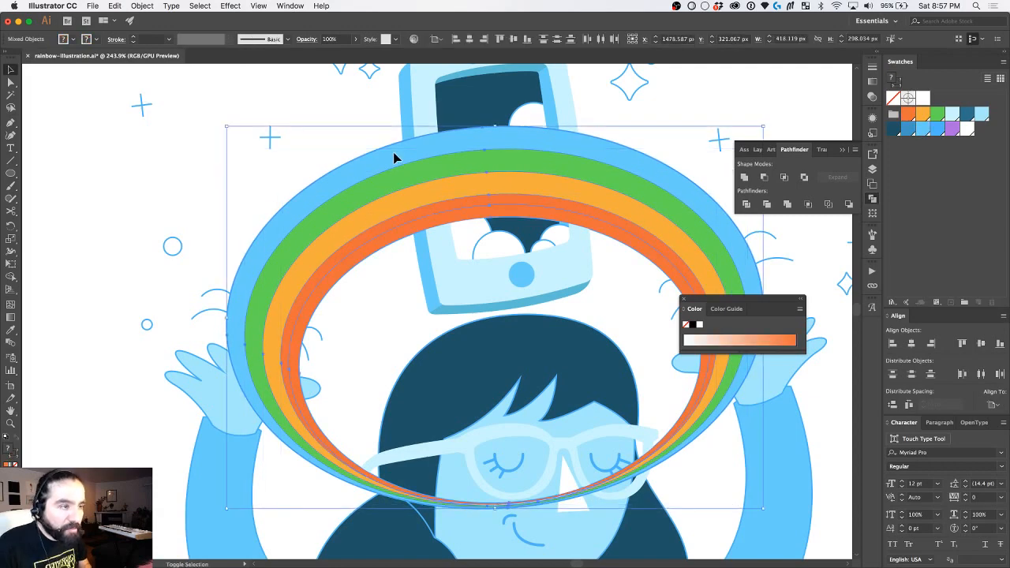
{"action": "key", "text": "a"}
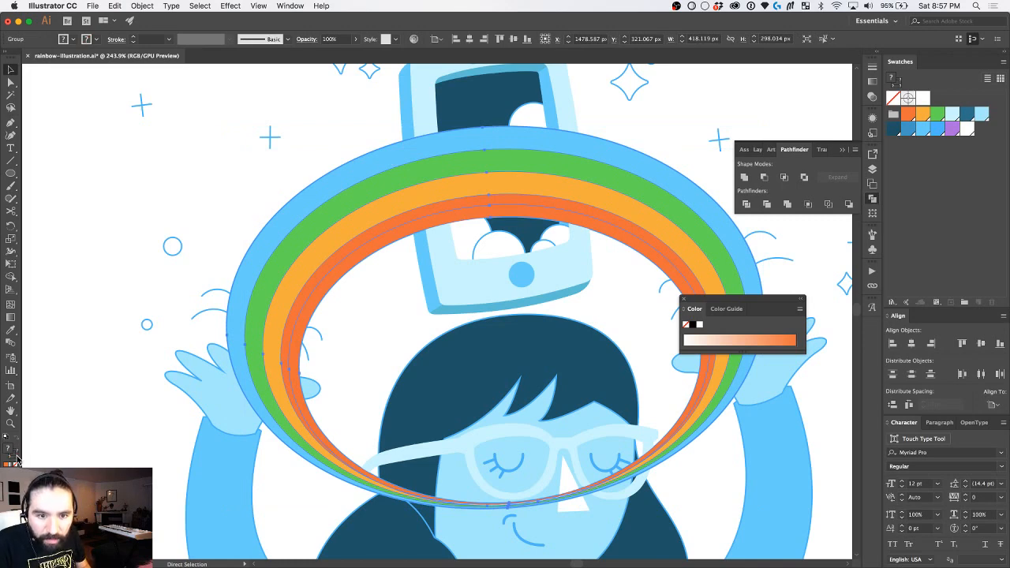
{"action": "left_click", "coordinate": [16, 464]}
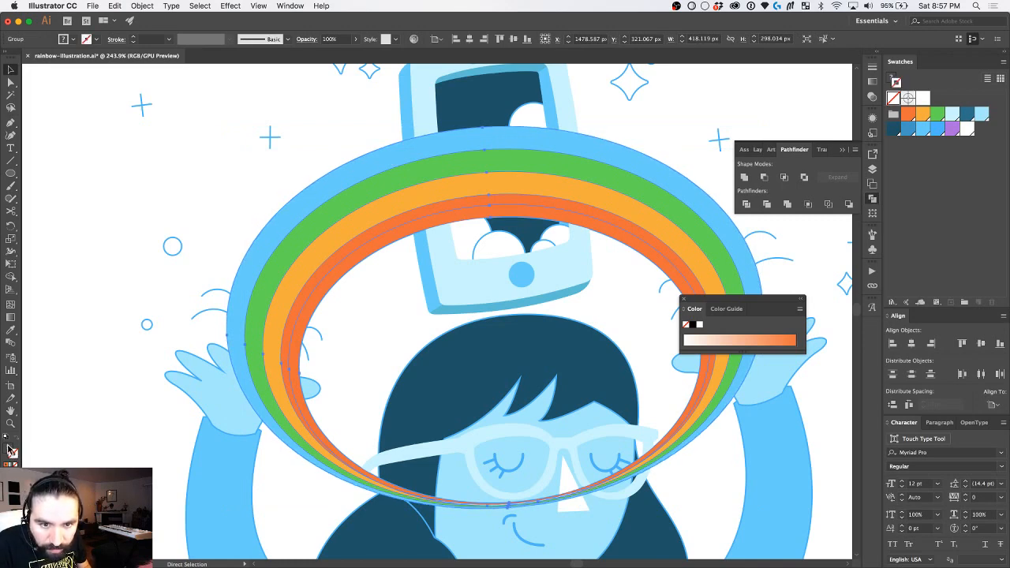
{"action": "key", "text": "v"}
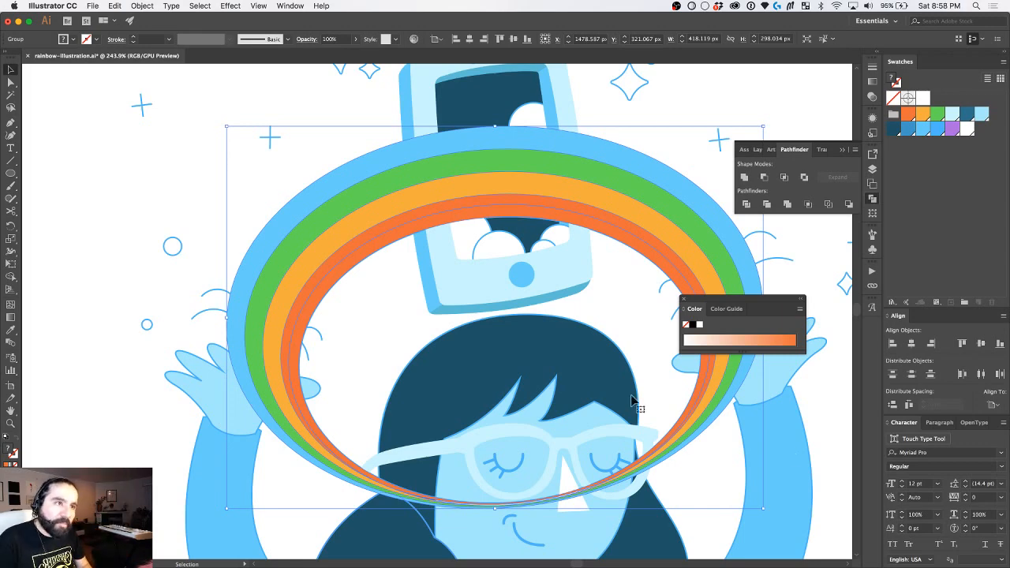
{"action": "left_click", "coordinate": [213, 182]}
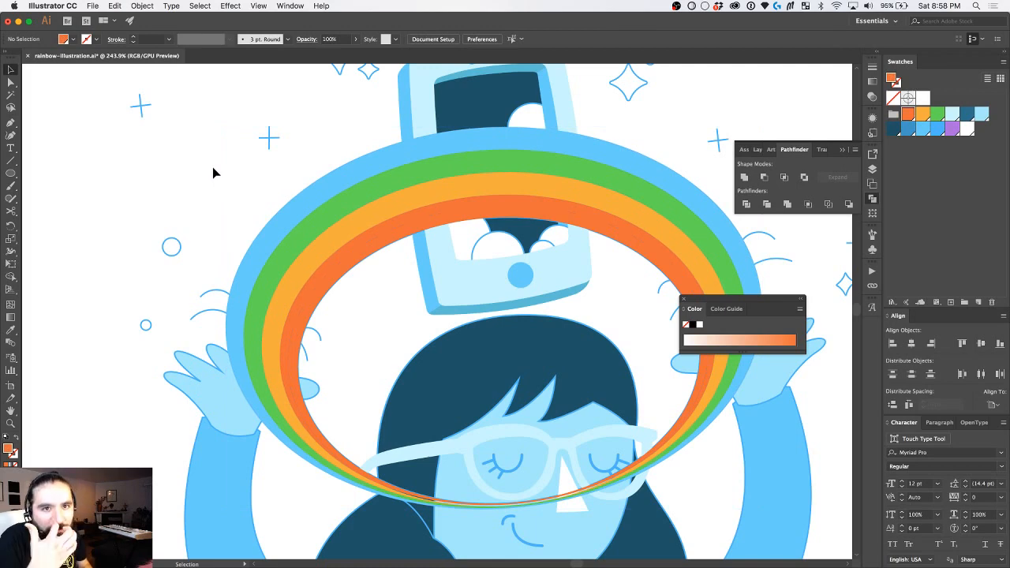
Step: Clear the floating Color and Pathfinder panels off the canvas
{"action": "scroll", "coordinate": [212, 172], "scroll_direction": "up", "scroll_amount": 4}
{"action": "scroll", "coordinate": [212, 172], "scroll_direction": "right", "scroll_amount": 2}
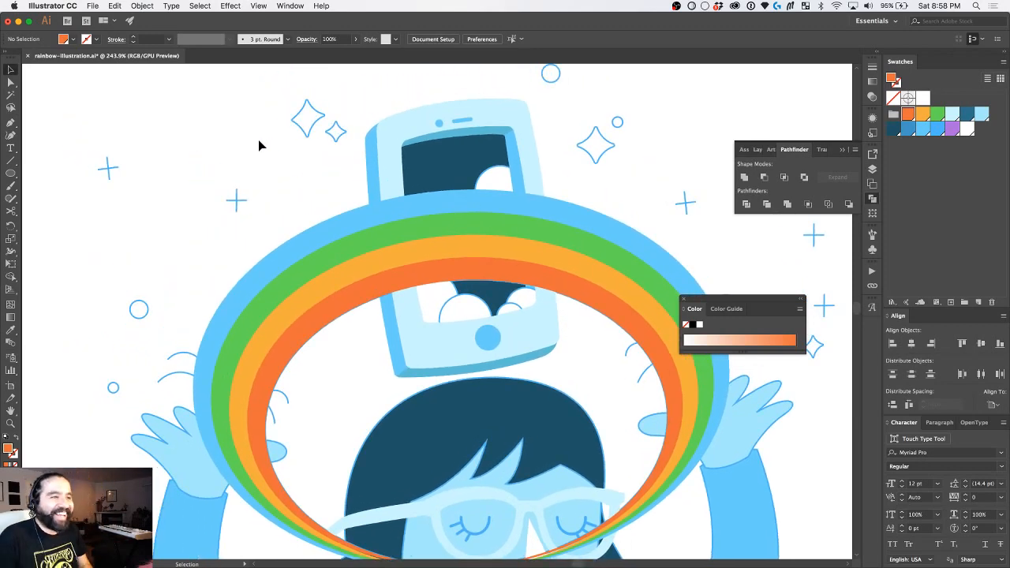
{"action": "left_click", "coordinate": [477, 274]}
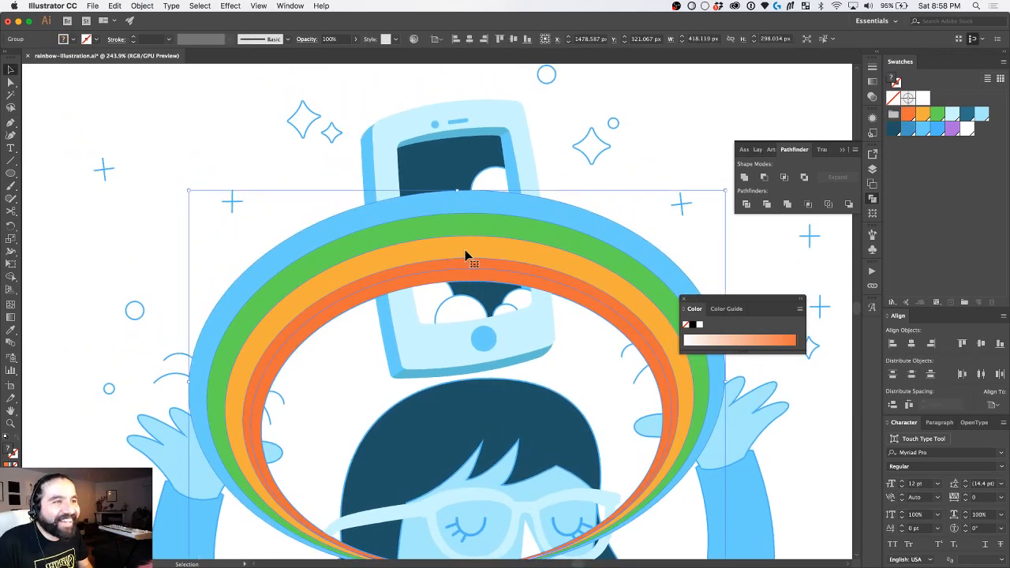
{"action": "scroll", "coordinate": [466, 255], "scroll_direction": "down", "scroll_amount": 1}
{"action": "scroll", "coordinate": [465, 255], "scroll_direction": "right", "scroll_amount": 2}
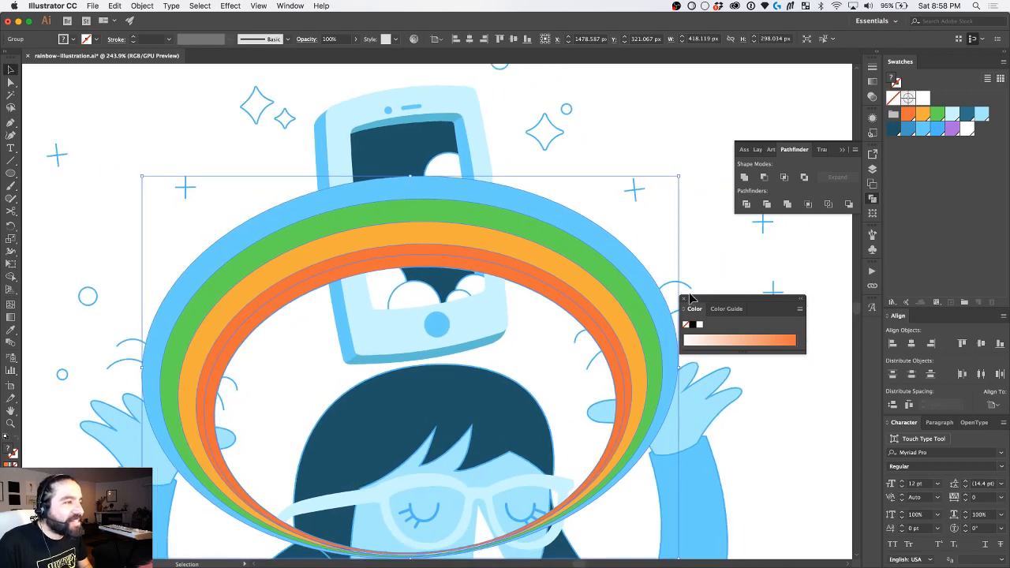
{"action": "left_click_drag", "start_coordinate": [688, 297], "coordinate": [696, 315]}
{"action": "left_click_drag", "start_coordinate": [756, 382], "coordinate": [767, 399]}
{"action": "left_click", "coordinate": [755, 400]}
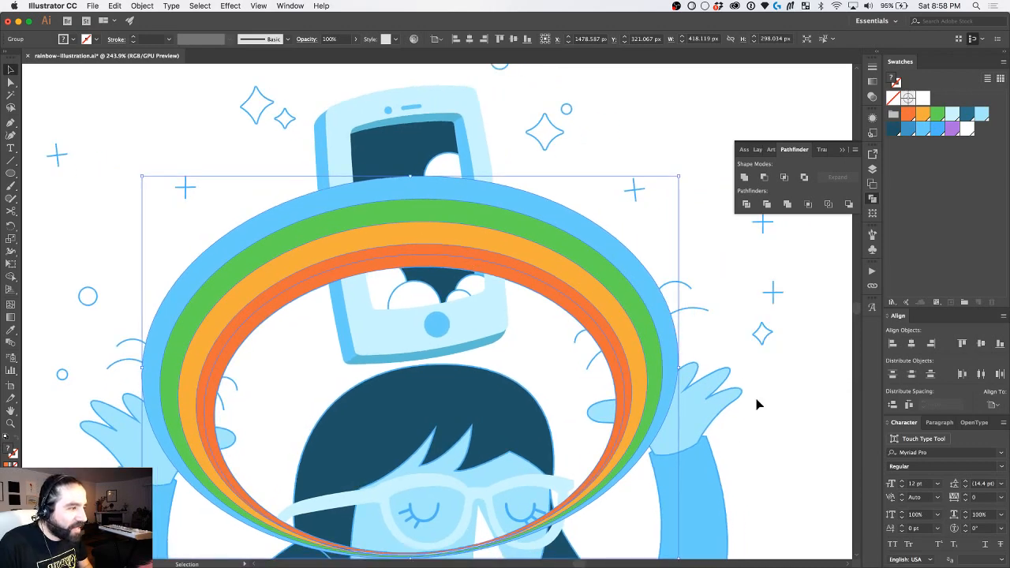
{"action": "left_click", "coordinate": [872, 198]}
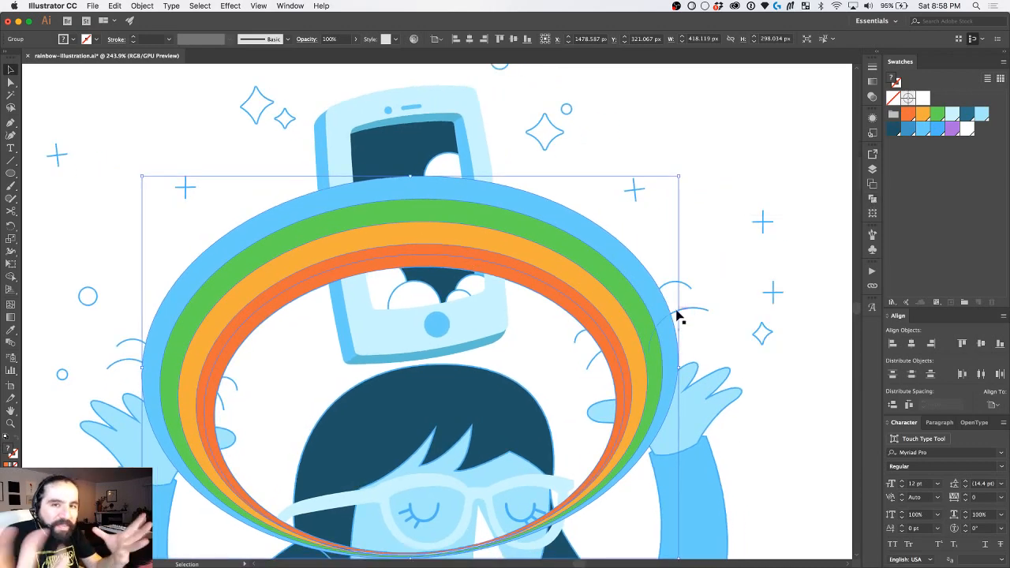
Step: Ungroup the rainbow bands, and check that the light blue outer band can be selected separately
{"action": "scroll", "coordinate": [677, 316], "scroll_direction": "down", "scroll_amount": 1}
{"action": "scroll", "coordinate": [676, 316], "scroll_direction": "left", "scroll_amount": 2}
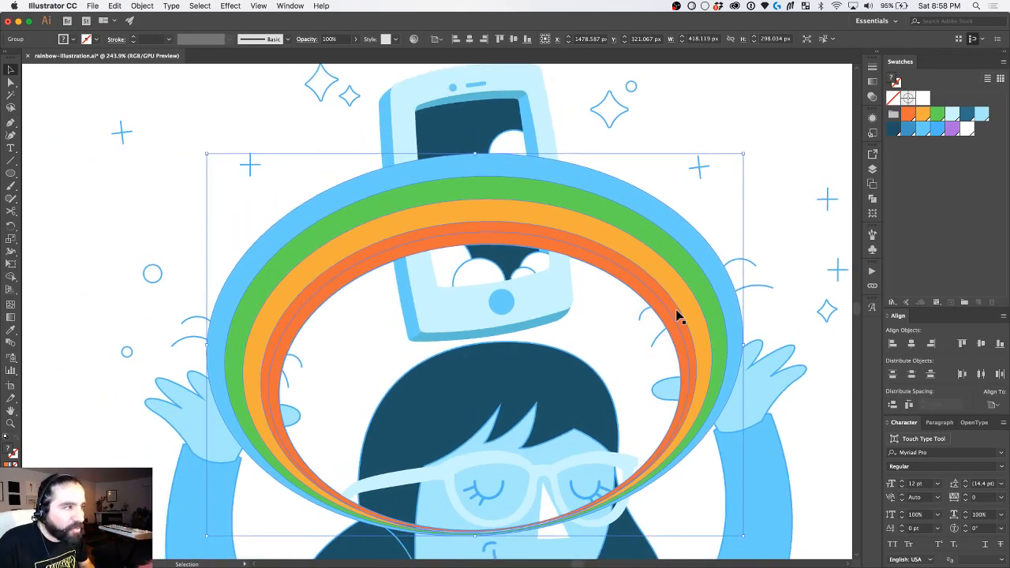
{"action": "left_click", "coordinate": [680, 197]}
{"action": "left_click", "coordinate": [635, 196]}
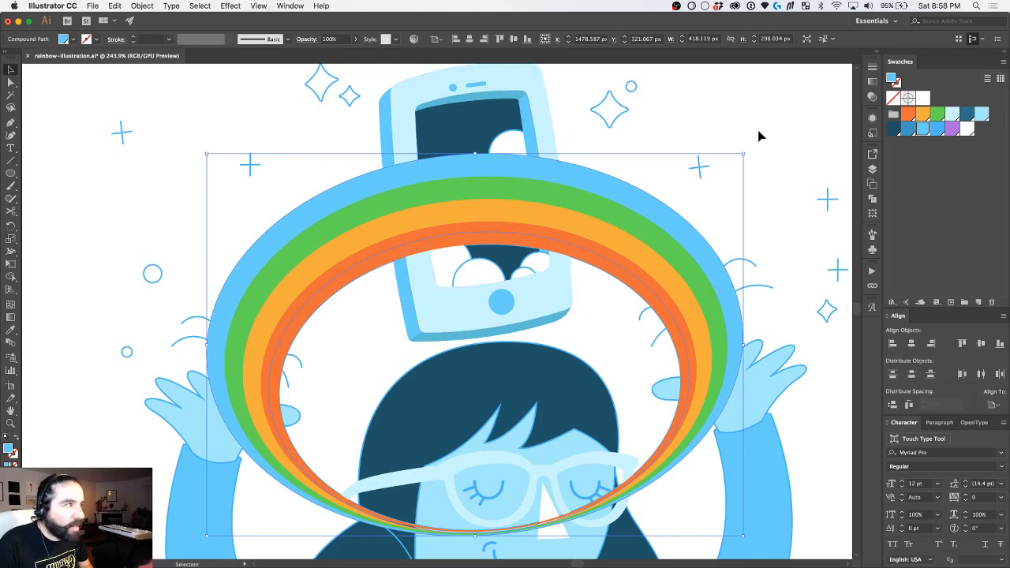
{"action": "key", "text": "a"}
{"action": "key", "text": "v"}
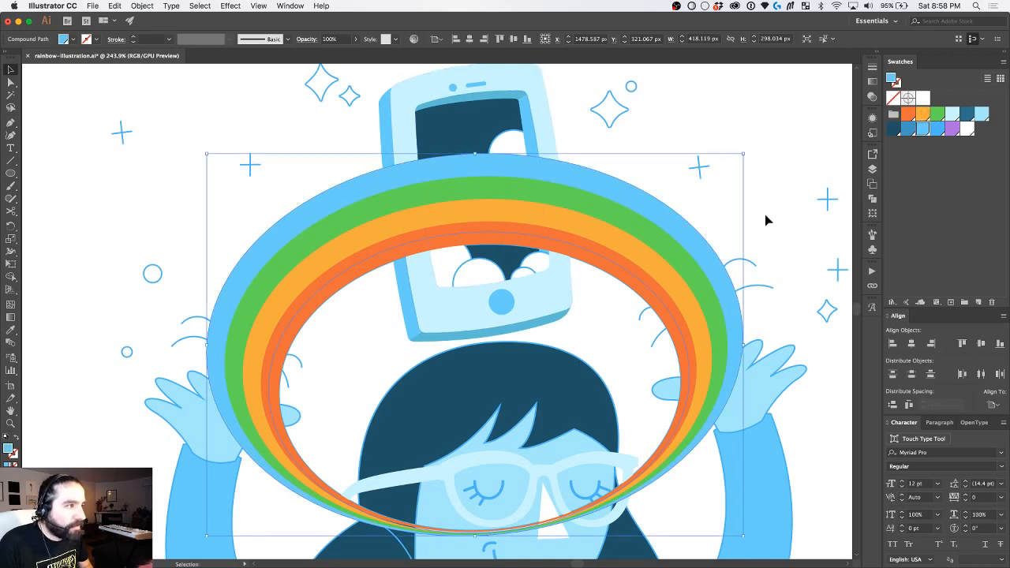
{"action": "left_click", "coordinate": [764, 214]}
{"action": "scroll", "coordinate": [764, 214], "scroll_direction": "right", "scroll_amount": 2}
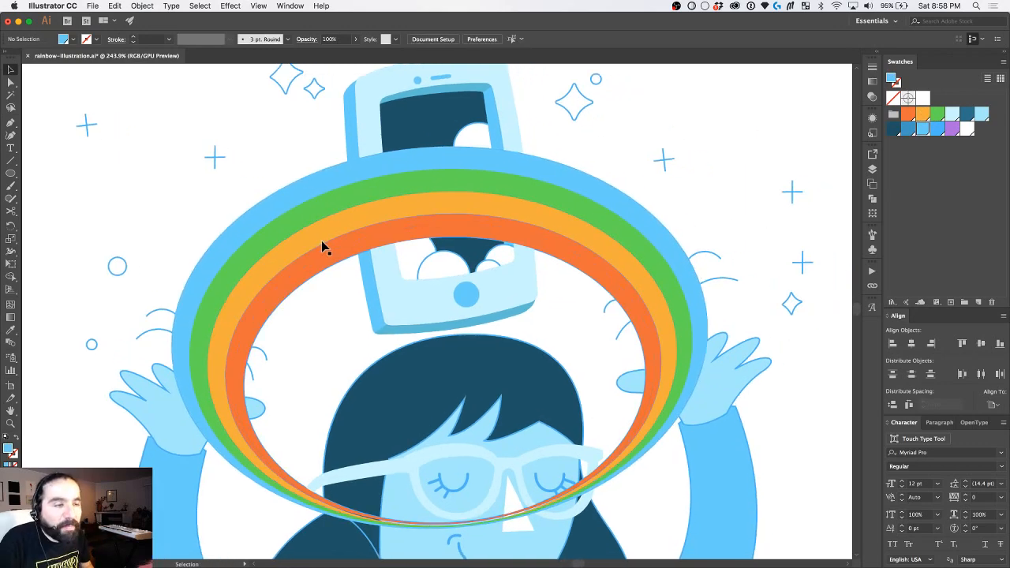
Step: Select the grouped rainbow bands and send them behind the phone, hands and head
{"action": "scroll", "coordinate": [322, 246], "scroll_direction": "right", "scroll_amount": 2}
{"action": "scroll", "coordinate": [322, 247], "scroll_direction": "down", "scroll_amount": 1}
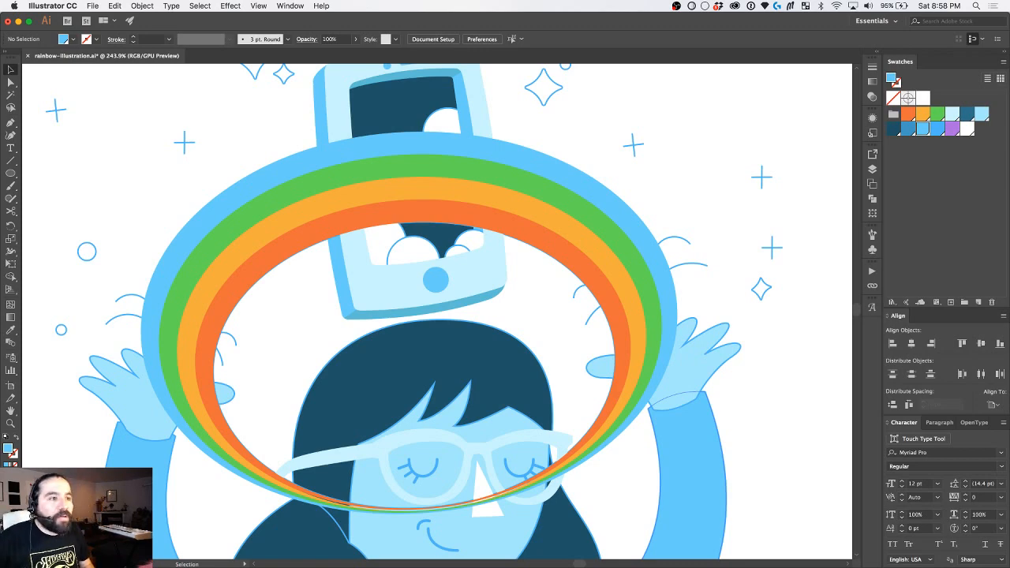
{"action": "scroll", "coordinate": [544, 259], "scroll_direction": "left", "scroll_amount": 5}
{"action": "scroll", "coordinate": [544, 259], "scroll_direction": "up", "scroll_amount": 2}
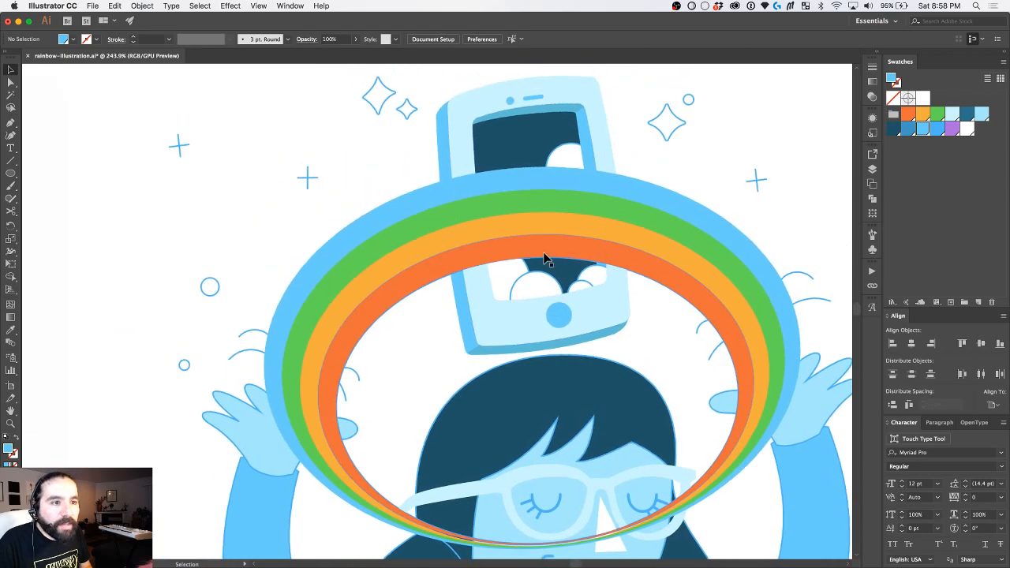
{"action": "left_click", "coordinate": [257, 355]}
{"action": "scroll", "coordinate": [256, 355], "scroll_direction": "right", "scroll_amount": 2}
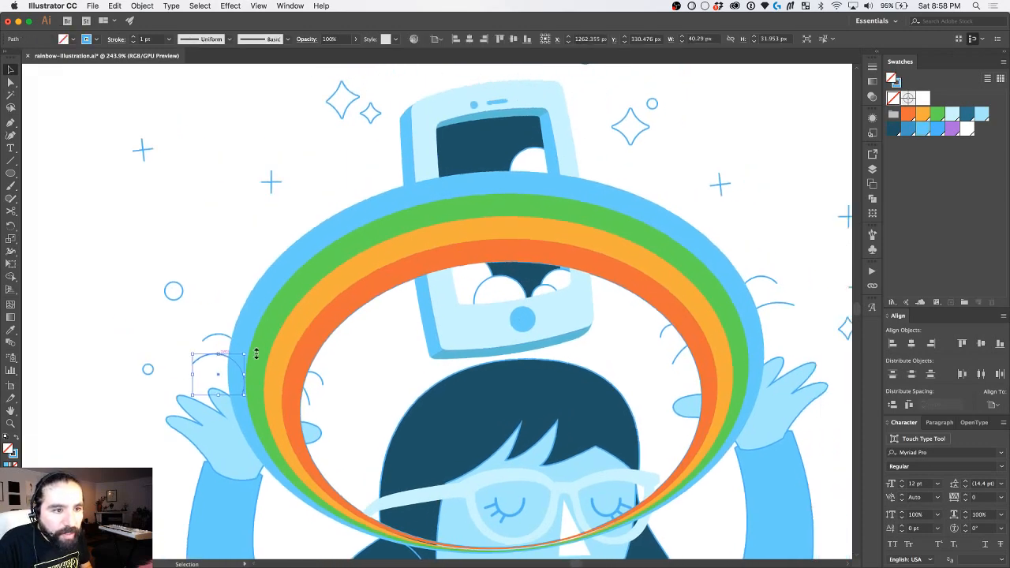
{"action": "scroll", "coordinate": [256, 354], "scroll_direction": "right", "scroll_amount": 2}
{"action": "scroll", "coordinate": [256, 354], "scroll_direction": "down", "scroll_amount": 1}
{"action": "left_click", "coordinate": [271, 345]}
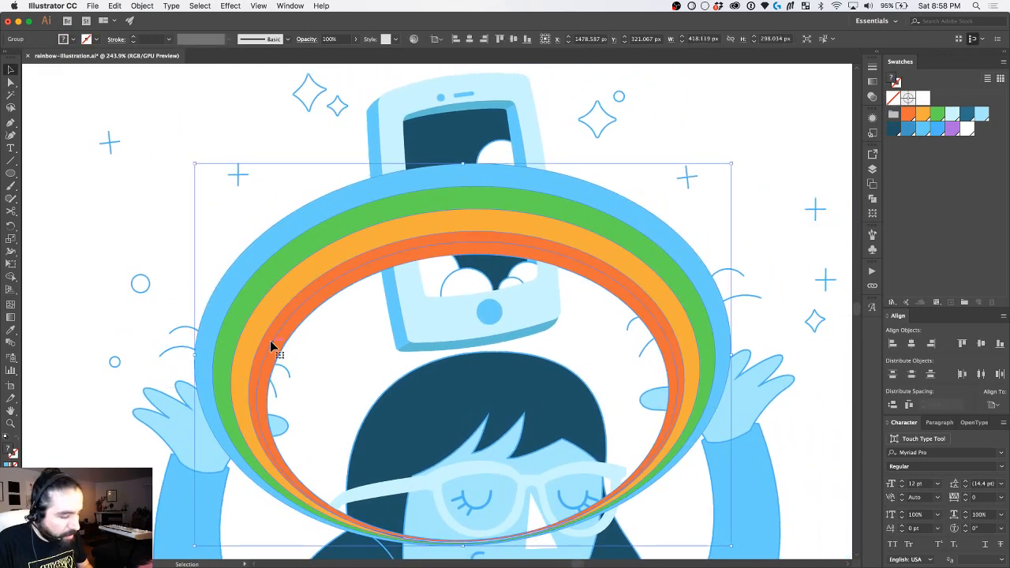
{"action": "key", "text": "super+bracketleft"}
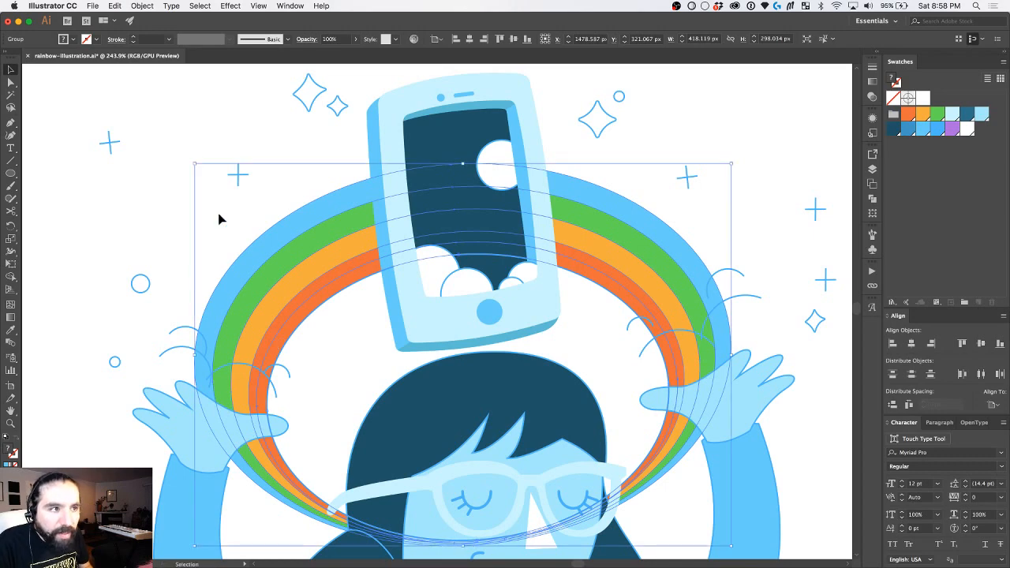
Step: Fill the two larger cloud arcs above the hand on the left side of the rainbow with white
{"action": "left_click", "coordinate": [184, 251]}
{"action": "left_click", "coordinate": [198, 354]}
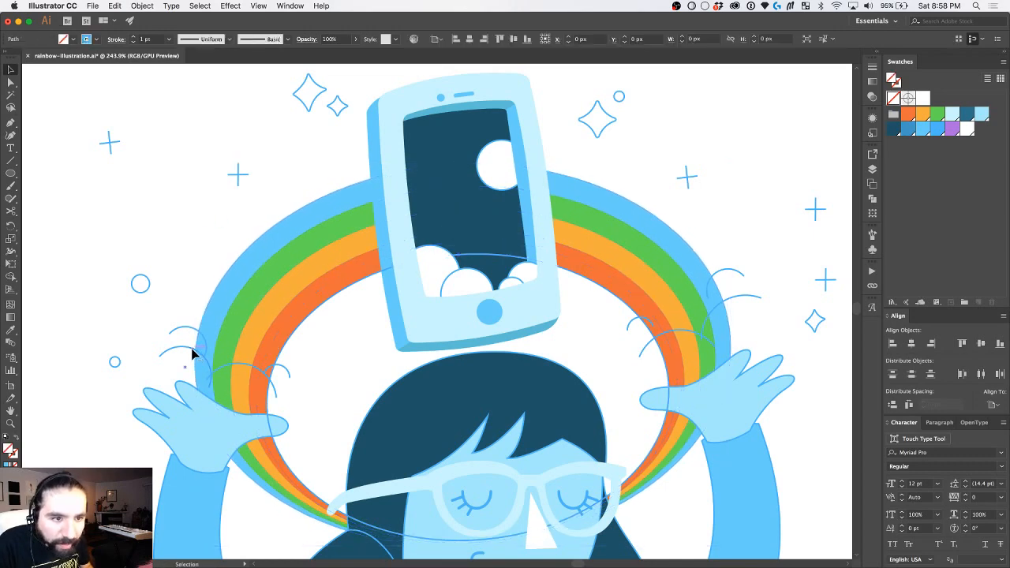
{"action": "left_click", "coordinate": [245, 368], "text": "shift"}
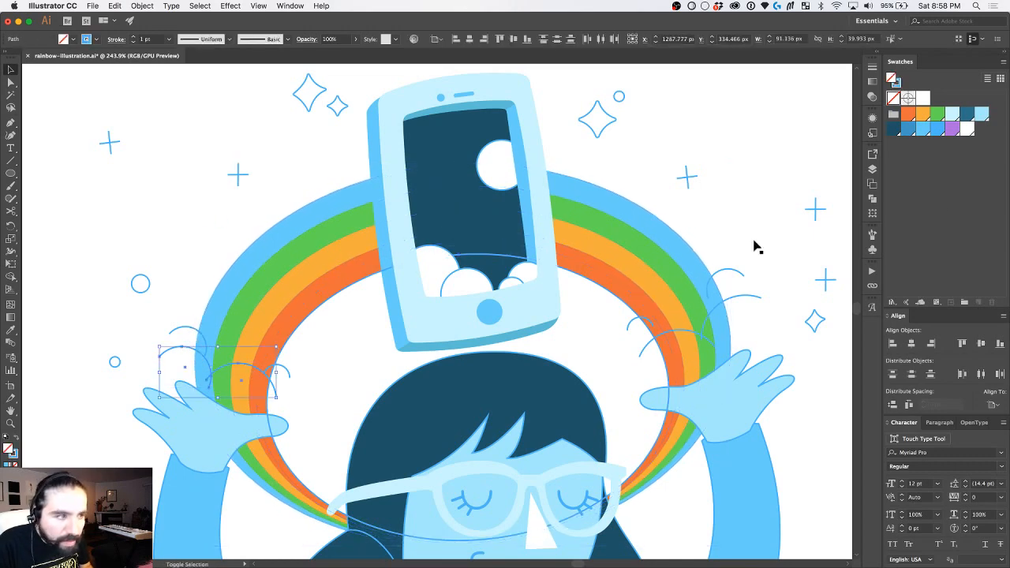
{"action": "left_click", "coordinate": [968, 131]}
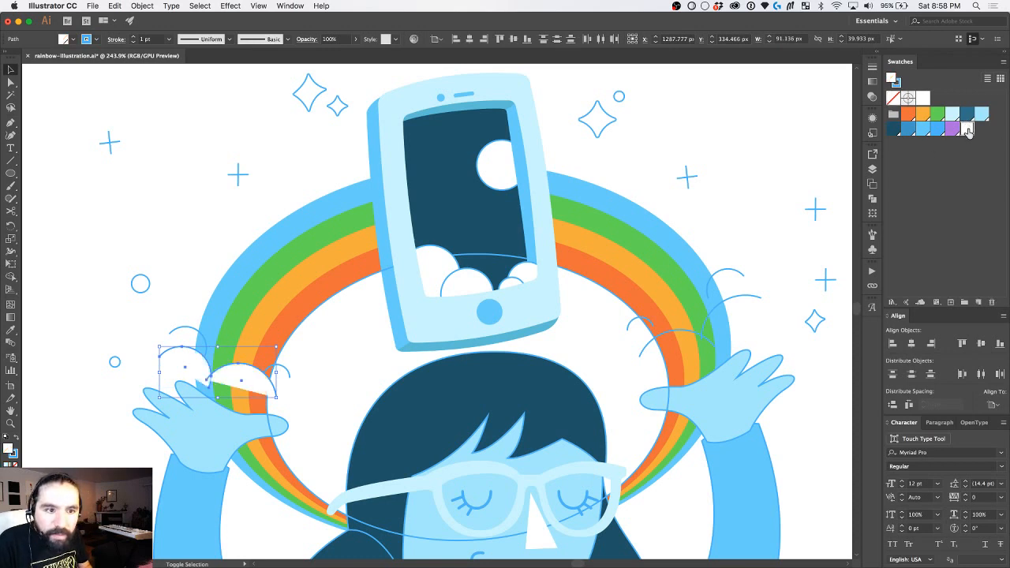
Step: Try removing the blue stroke from the two white cloud shapes, and undo it
{"action": "left_click", "coordinate": [17, 458]}
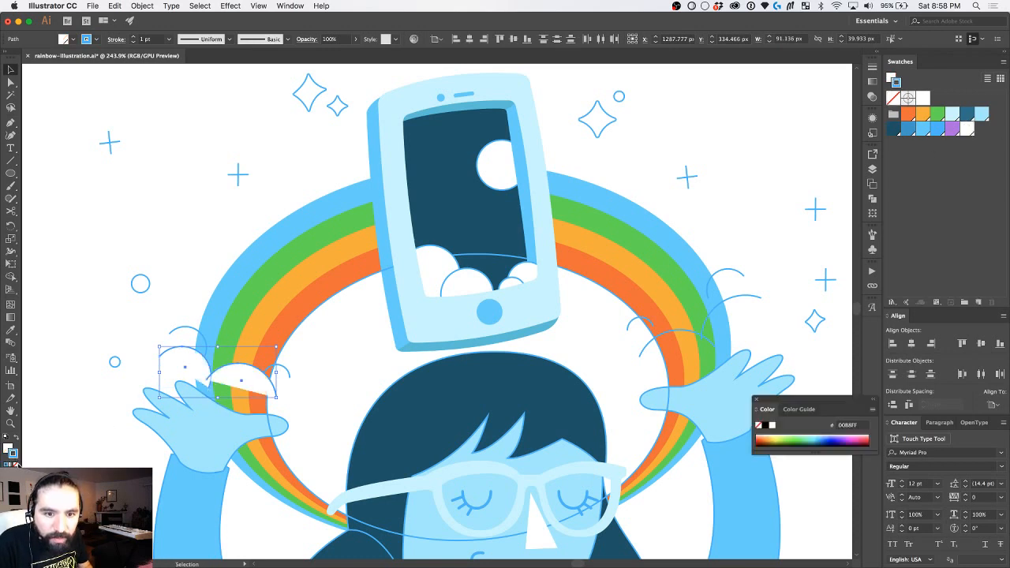
{"action": "left_click", "coordinate": [8, 447]}
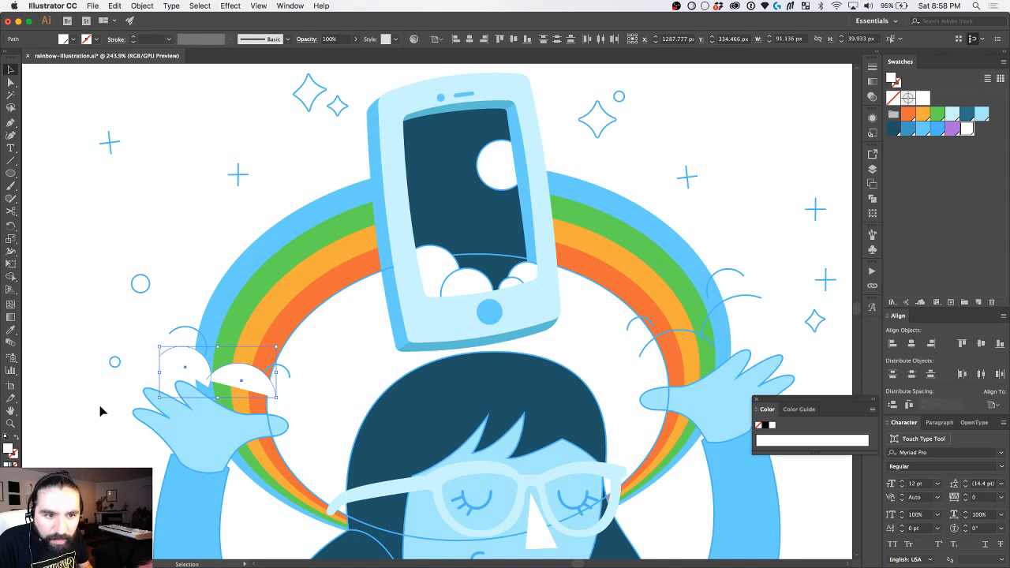
{"action": "left_click", "coordinate": [57, 463]}
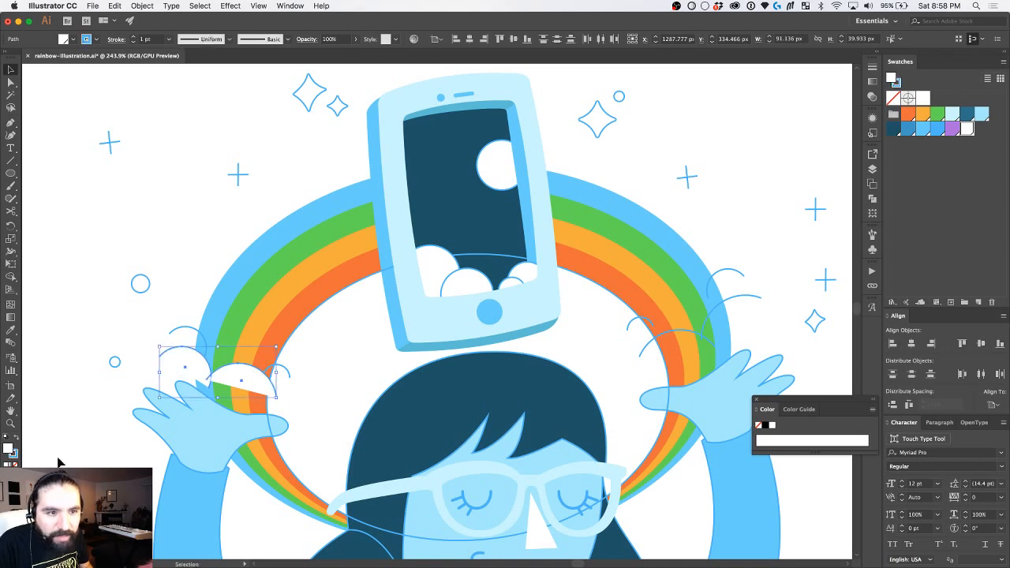
Step: Send the two smaller cloud arcs on the left side of the illustration behind the rainbow
{"action": "left_click", "coordinate": [196, 334]}
{"action": "left_click", "coordinate": [285, 366], "text": "shift"}
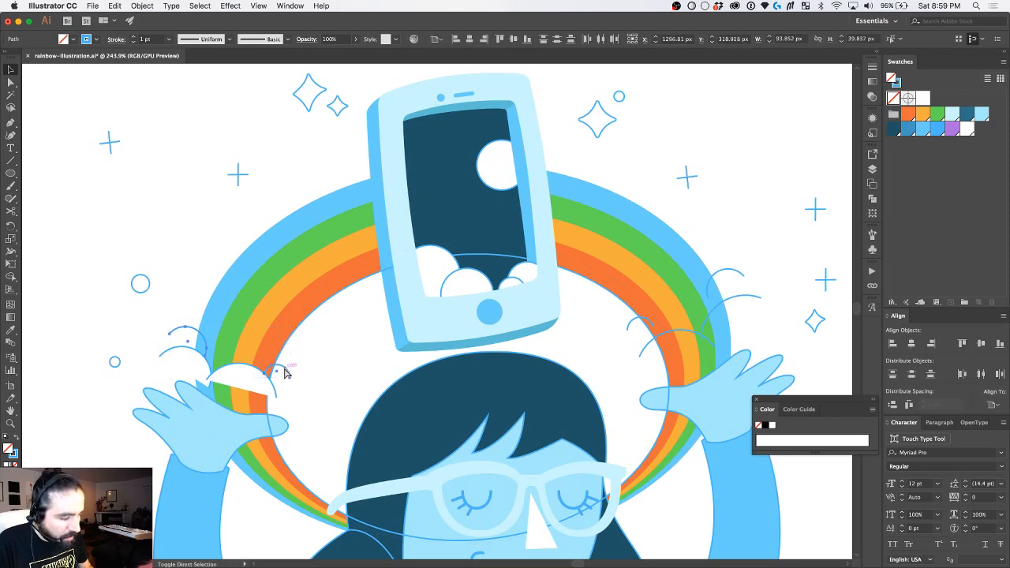
{"action": "left_click", "coordinate": [378, 372]}
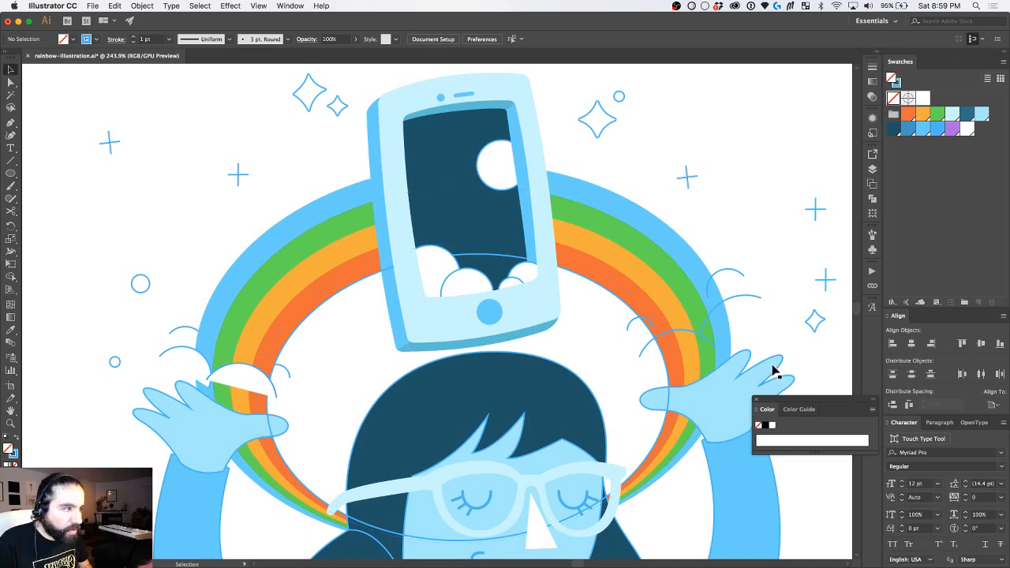
Step: Fill the two larger cloud arcs on the rainbow's right side with white, and send the two smaller arcs there behind the rainbow
{"action": "left_click", "coordinate": [720, 309], "text": "shift"}
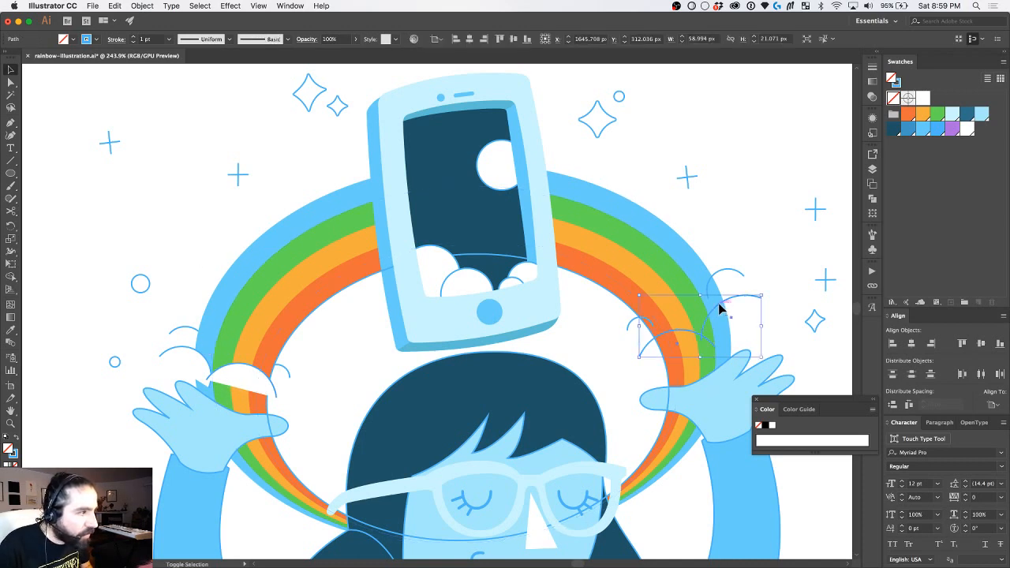
{"action": "left_click", "coordinate": [968, 131]}
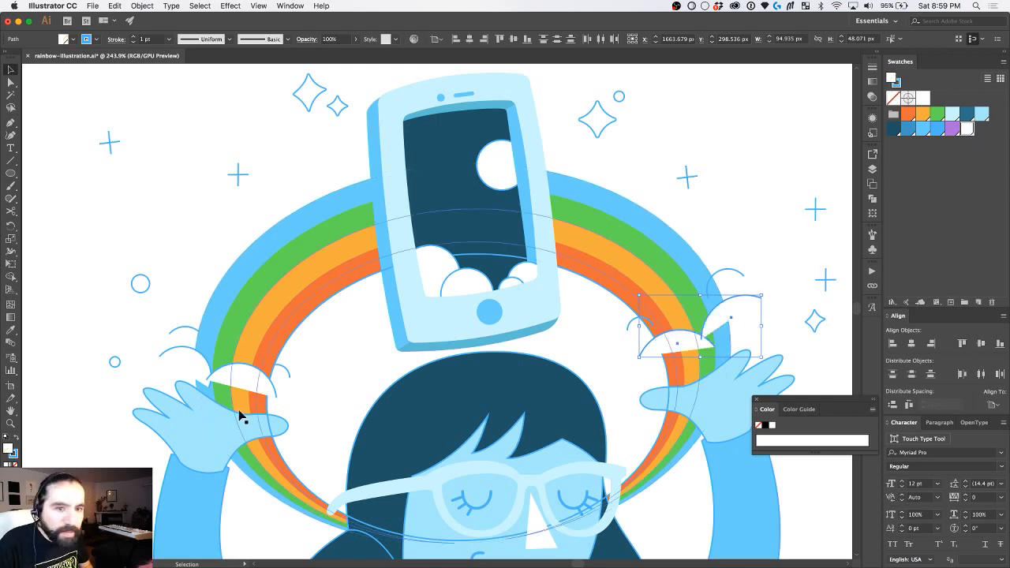
{"action": "left_click", "coordinate": [635, 325]}
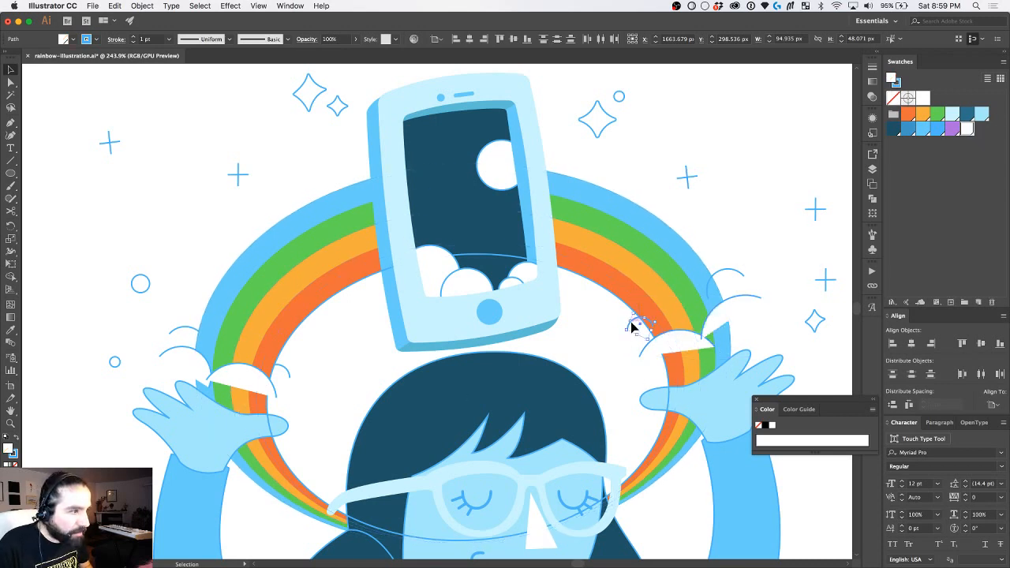
{"action": "left_click", "coordinate": [735, 275]}
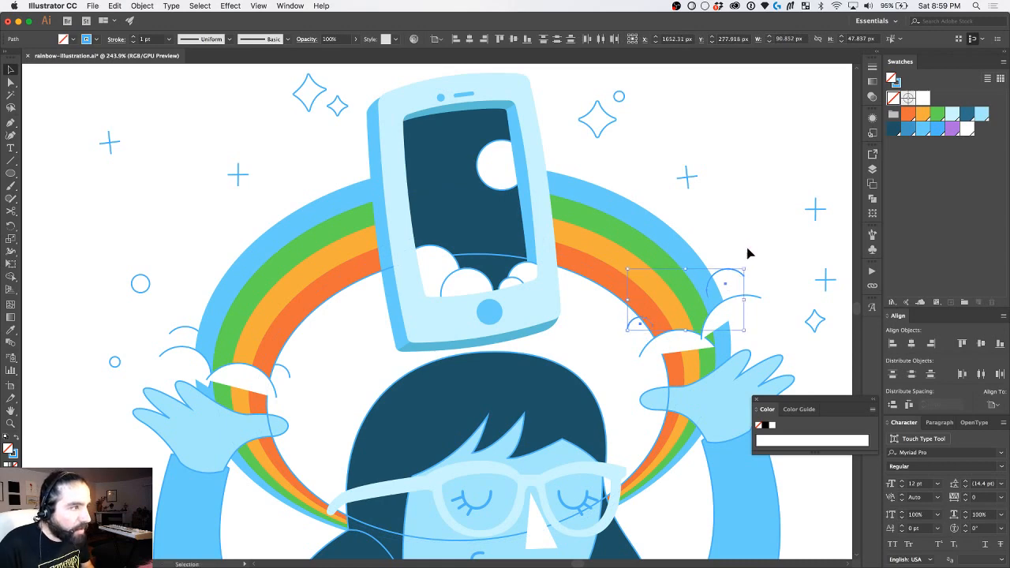
Step: Select the outer white cloud shape above the hand on the left side of the illustration
{"action": "scroll", "coordinate": [739, 236], "scroll_direction": "right", "scroll_amount": 3}
{"action": "scroll", "coordinate": [739, 236], "scroll_direction": "down", "scroll_amount": 1}
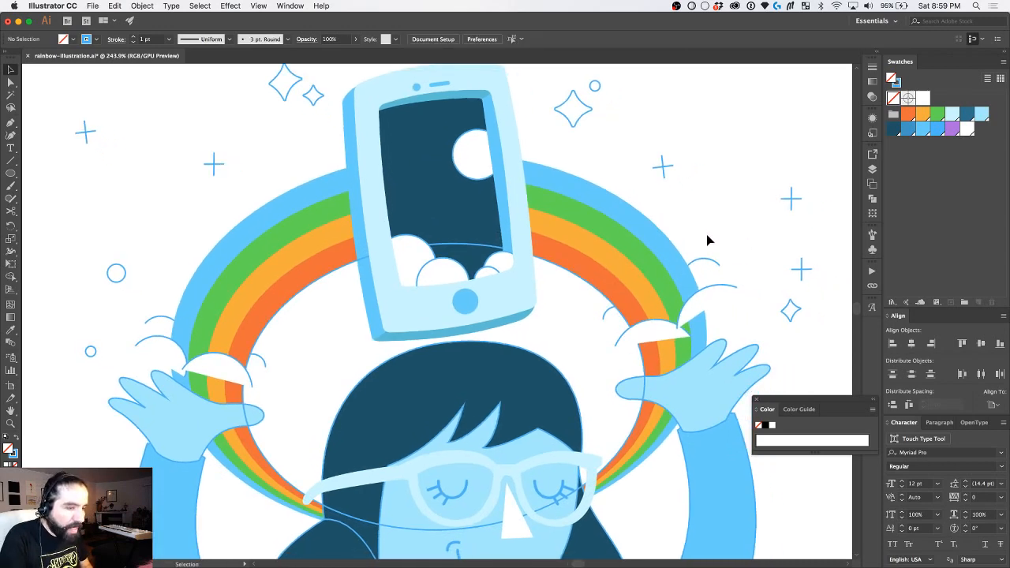
{"action": "left_click", "coordinate": [164, 356]}
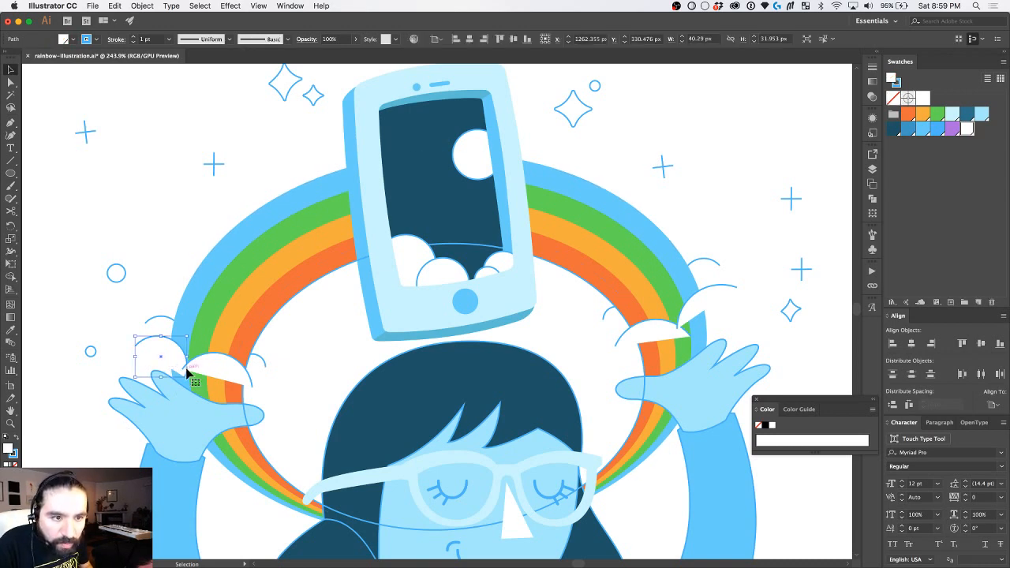
Step: Draw a closed Pen tool shape over the rainbow's upper arc, with its lower edge cutting across both rainbow ends at the clouds
{"action": "key", "text": "p"}
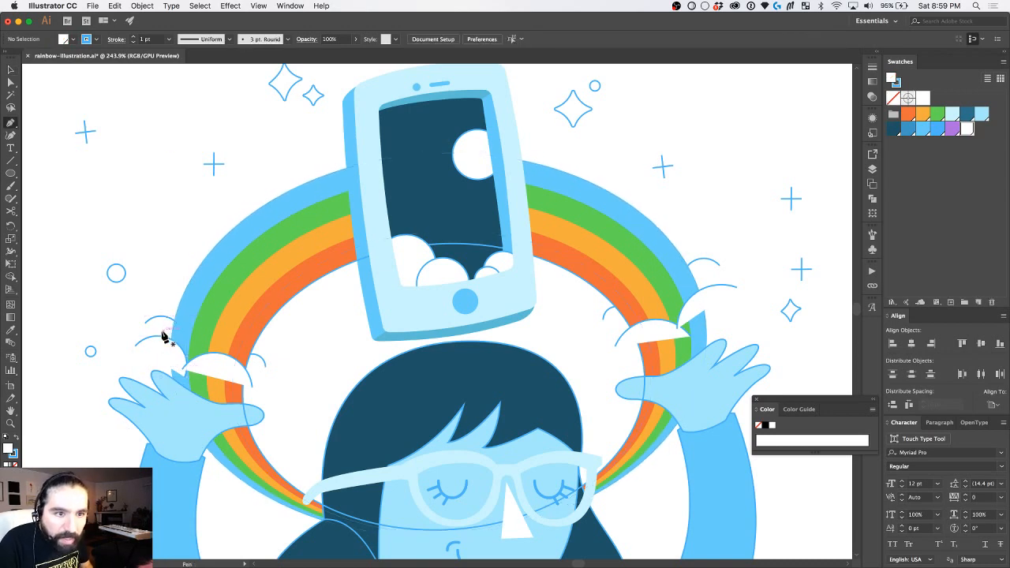
{"action": "left_click", "coordinate": [183, 362]}
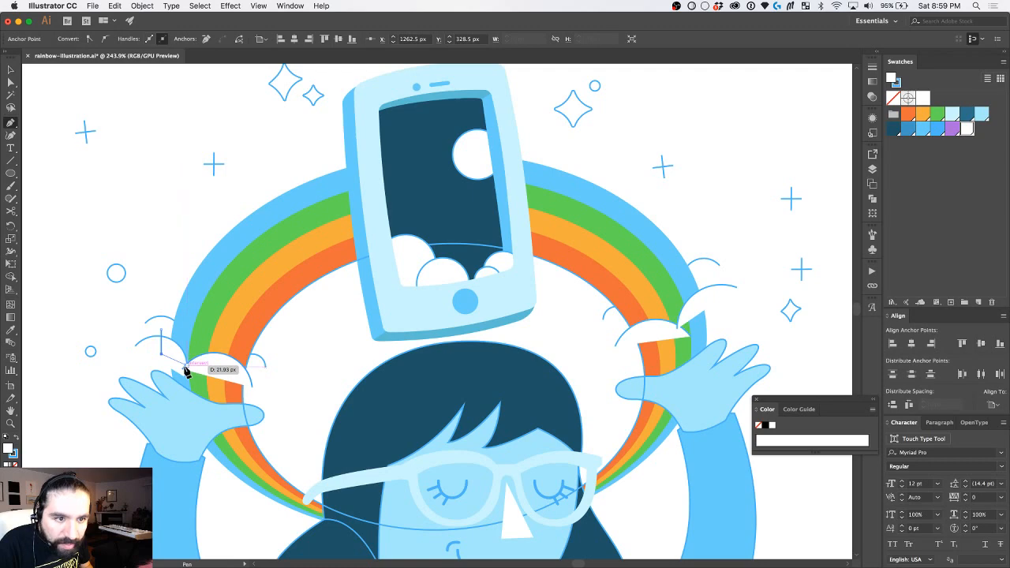
{"action": "left_click_drag", "start_coordinate": [229, 371], "coordinate": [705, 313]}
{"action": "left_click", "coordinate": [677, 307]}
{"action": "key", "text": "super+z"}
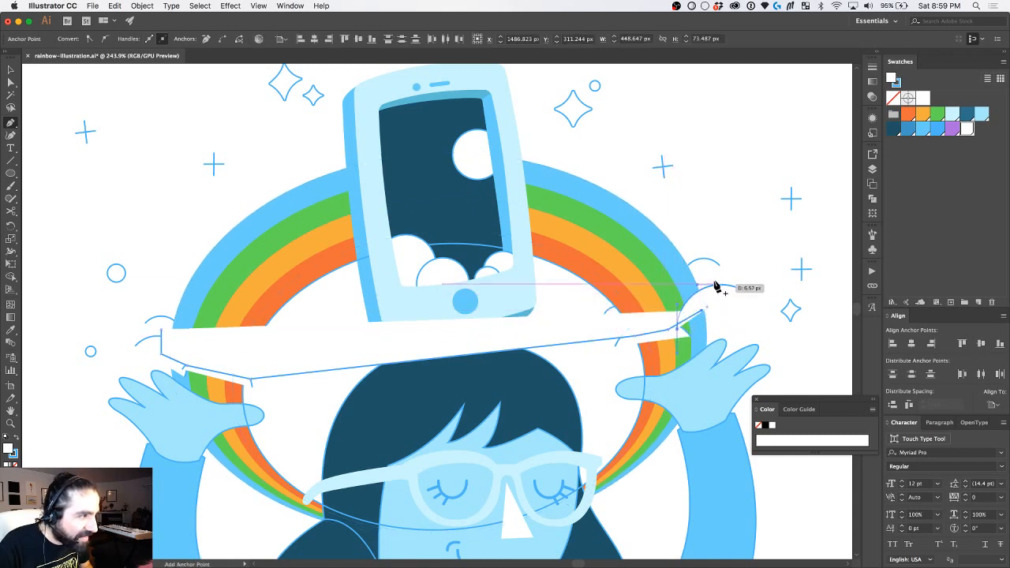
{"action": "left_click", "coordinate": [715, 275]}
{"action": "left_click_drag", "start_coordinate": [410, 124], "coordinate": [238, 146]}
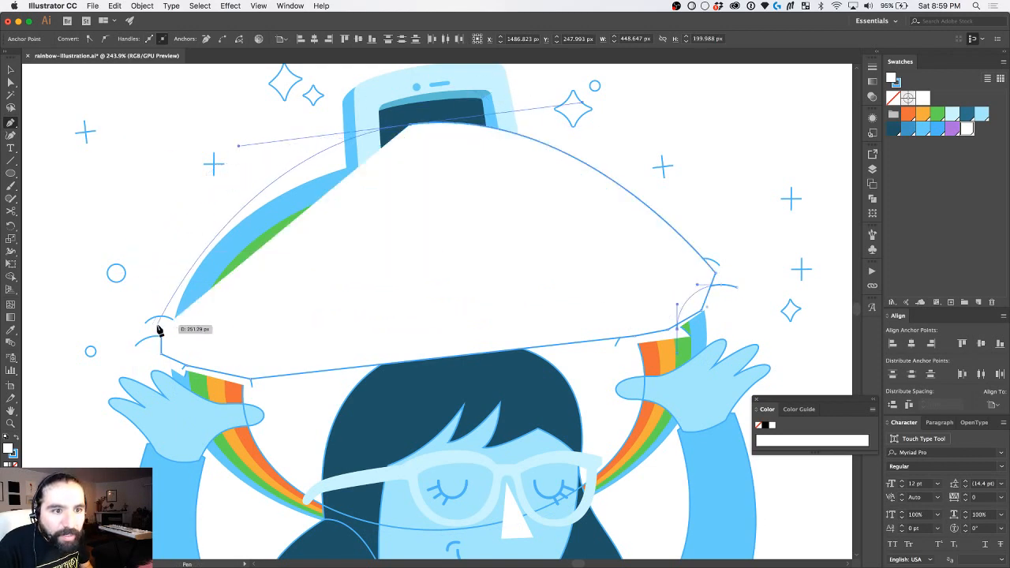
{"action": "left_click_drag", "start_coordinate": [160, 333], "coordinate": [161, 384]}
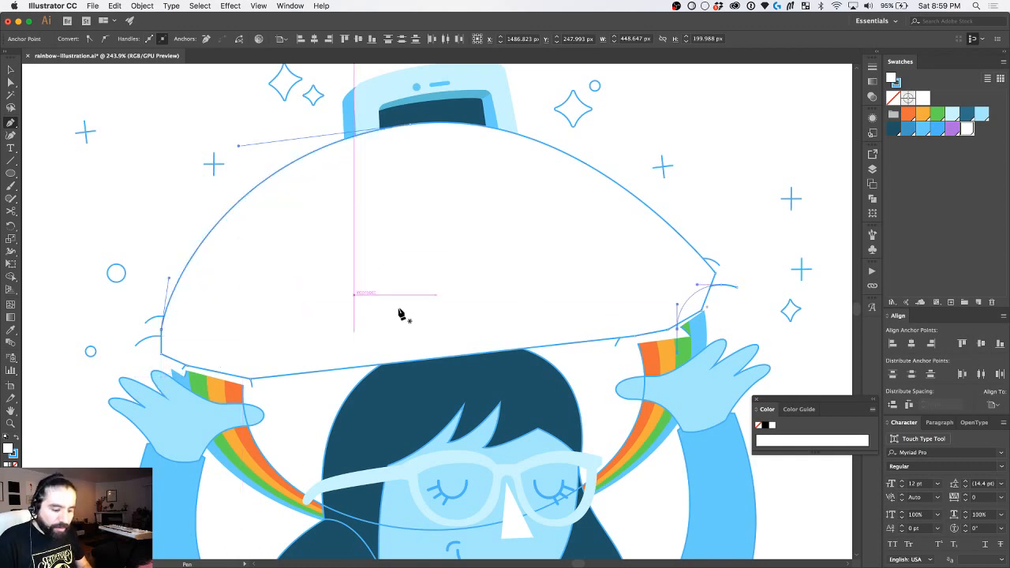
Step: Mask the rainbow stripes with the drawn shape as a clipping mask, hiding the lower part of the rings
{"action": "key", "text": "v"}
{"action": "left_click", "coordinate": [255, 481], "text": "shift"}
{"action": "key", "text": "ctrl+alt+b"}
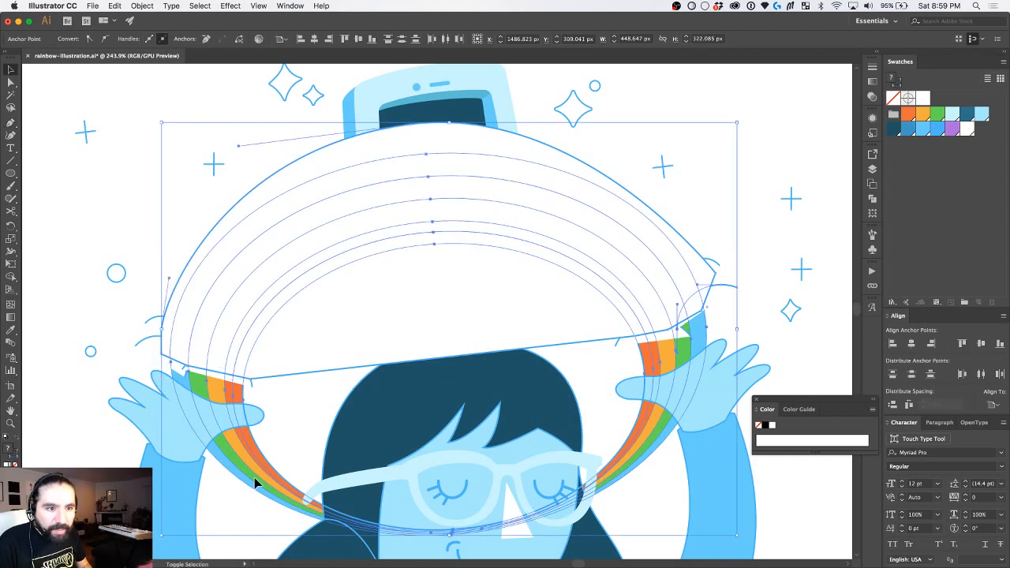
{"action": "key", "text": "a"}
{"action": "key", "text": "ctrl+7"}
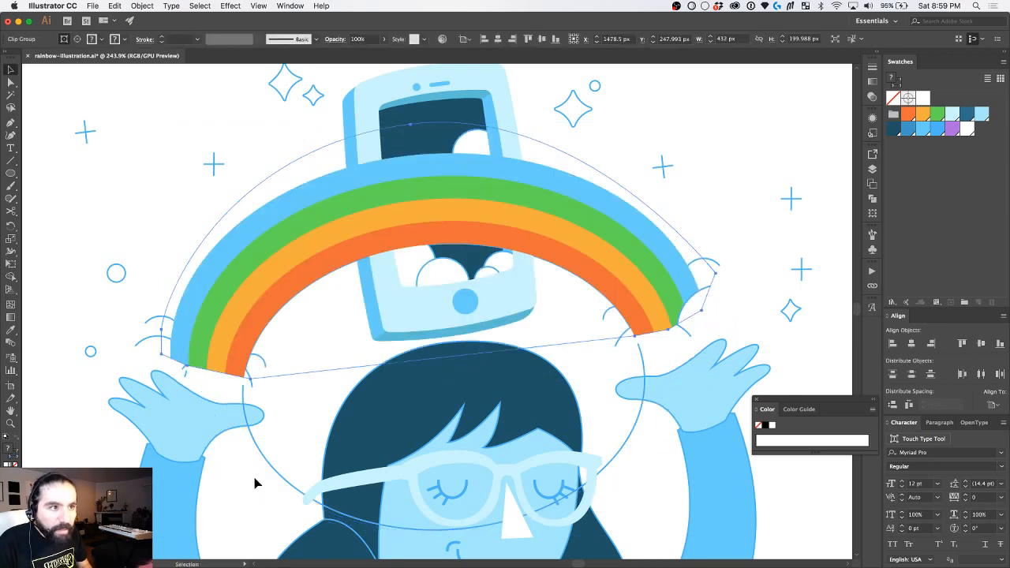
{"action": "key", "text": "v"}
{"action": "scroll", "coordinate": [210, 289], "scroll_direction": "down", "scroll_amount": 3}
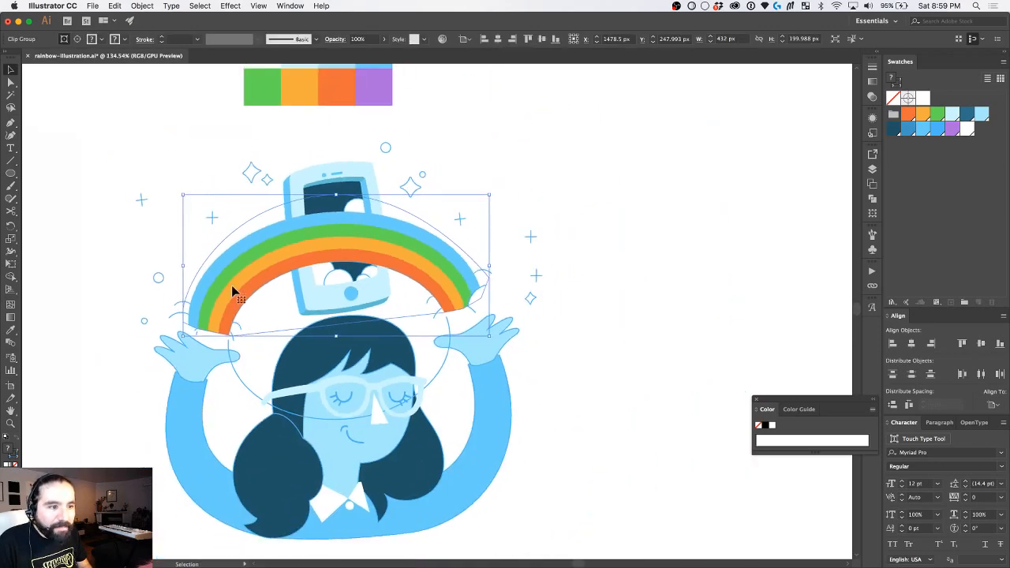
Step: Delete the leftover unfilled ellipse outline running below the rainbow and across the face
{"action": "left_click", "coordinate": [601, 199]}
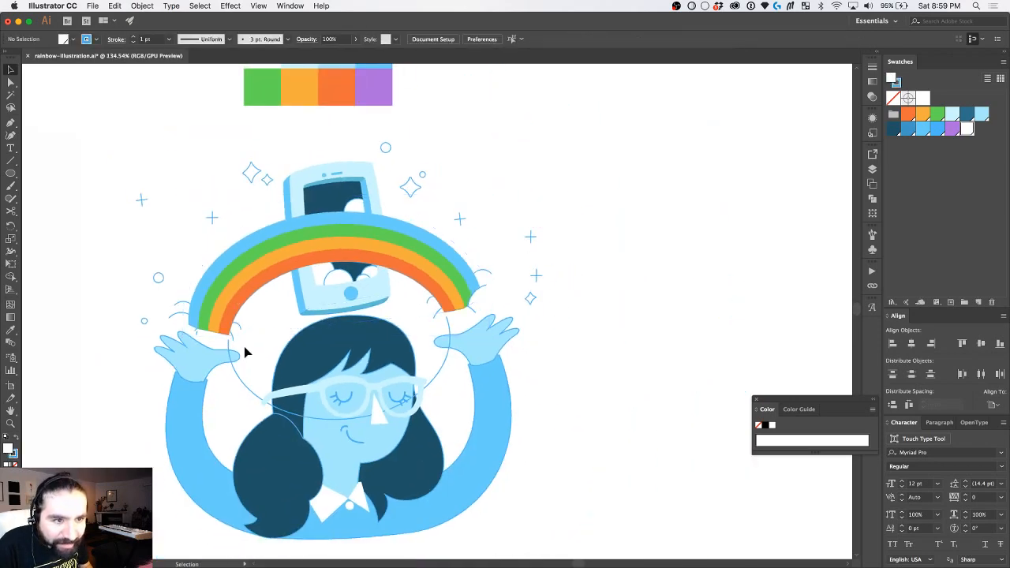
{"action": "left_click", "coordinate": [235, 379]}
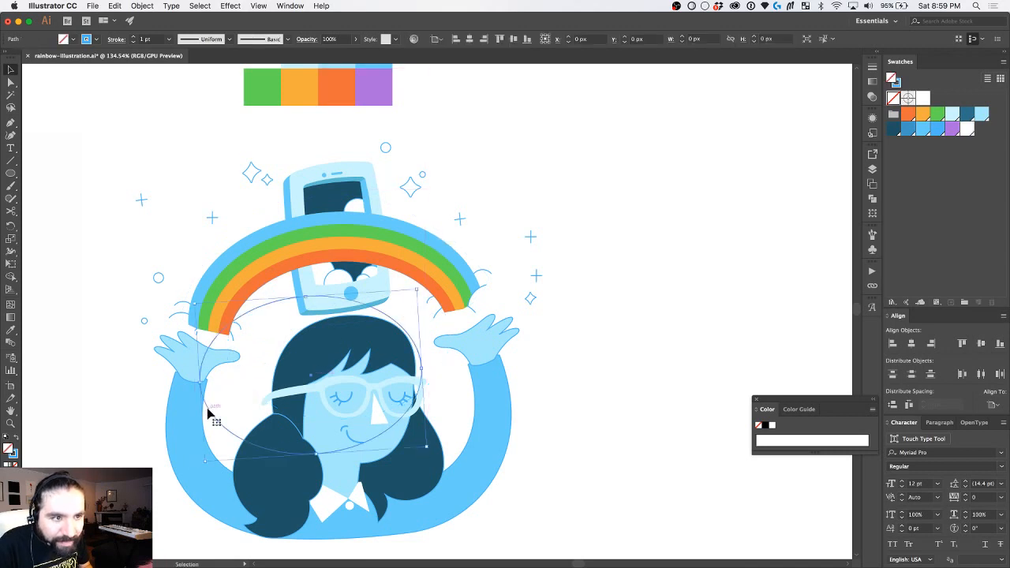
{"action": "key", "text": "Delete"}
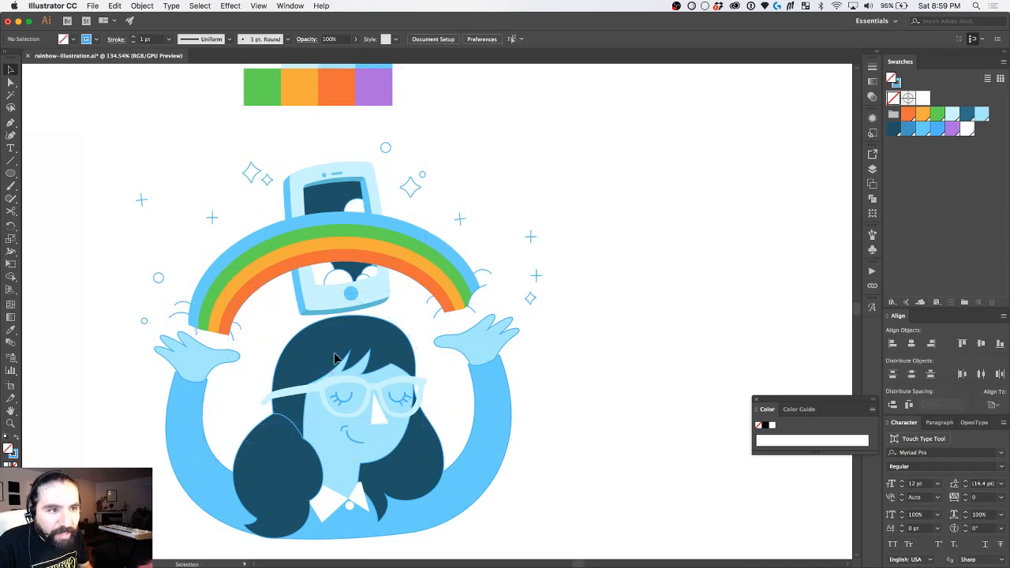
{"action": "left_click", "coordinate": [377, 224]}
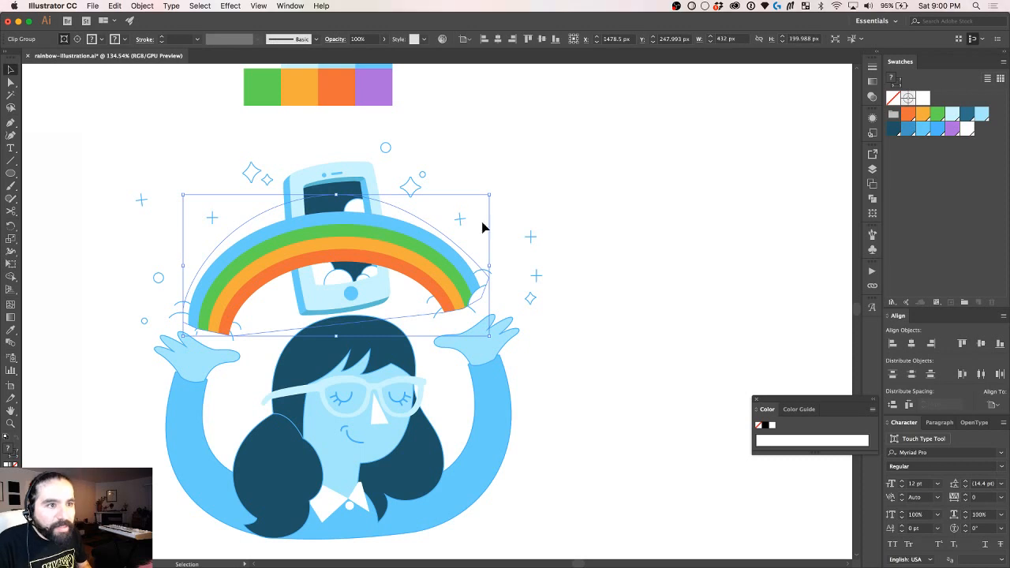
{"action": "scroll", "coordinate": [465, 234], "scroll_direction": "up", "scroll_amount": 3}
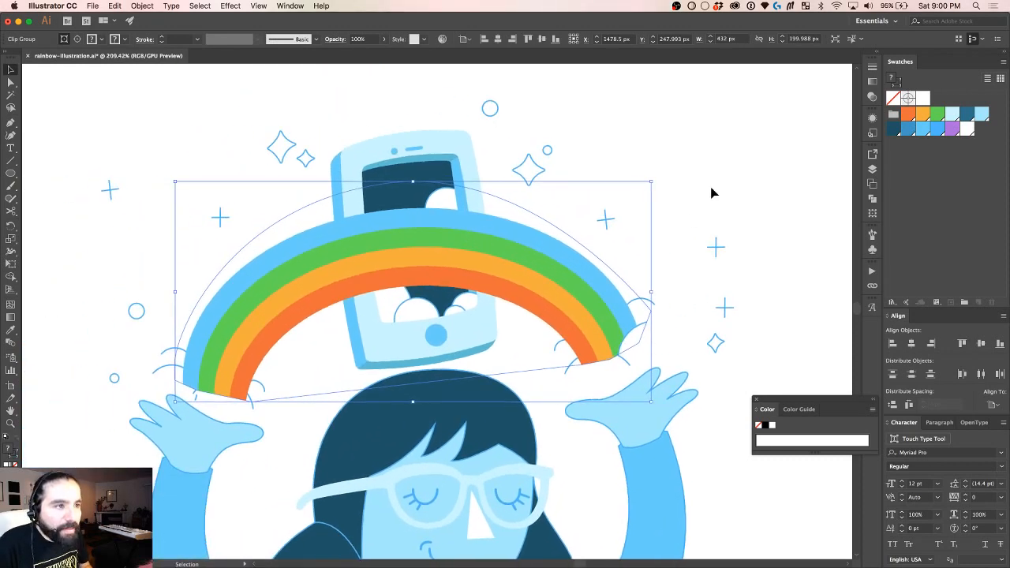
{"action": "left_click", "coordinate": [726, 173]}
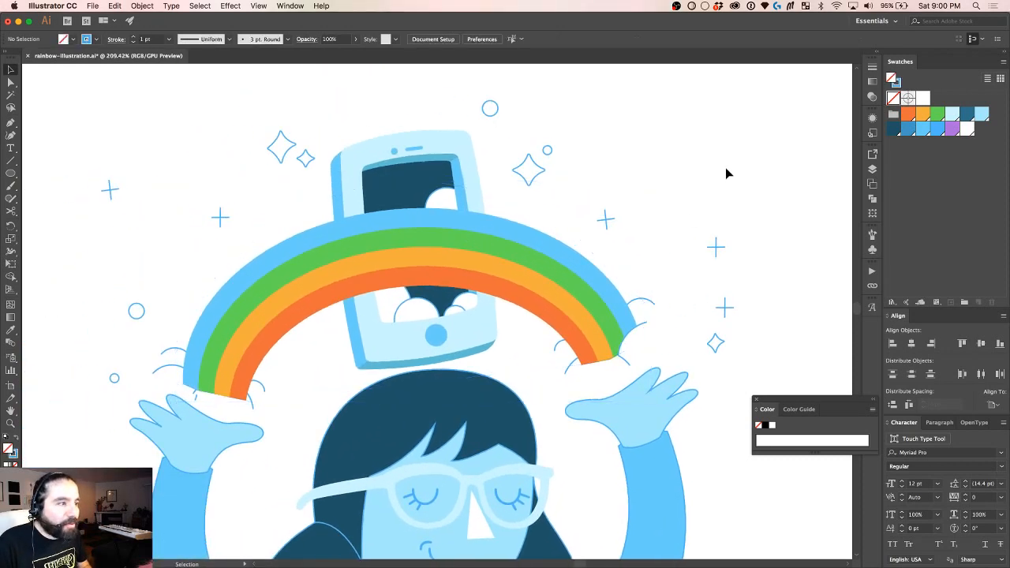
Step: Try restacking the clipped rainbow together with the cloud at its right end, sending them backward and forward again
{"action": "left_click", "coordinate": [629, 367]}
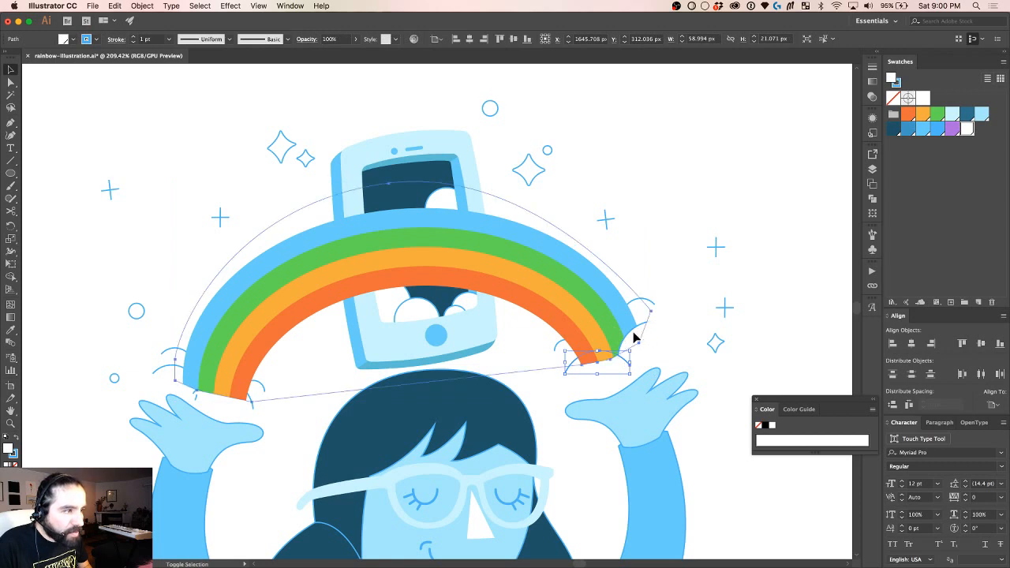
{"action": "left_click", "coordinate": [633, 338], "text": "shift"}
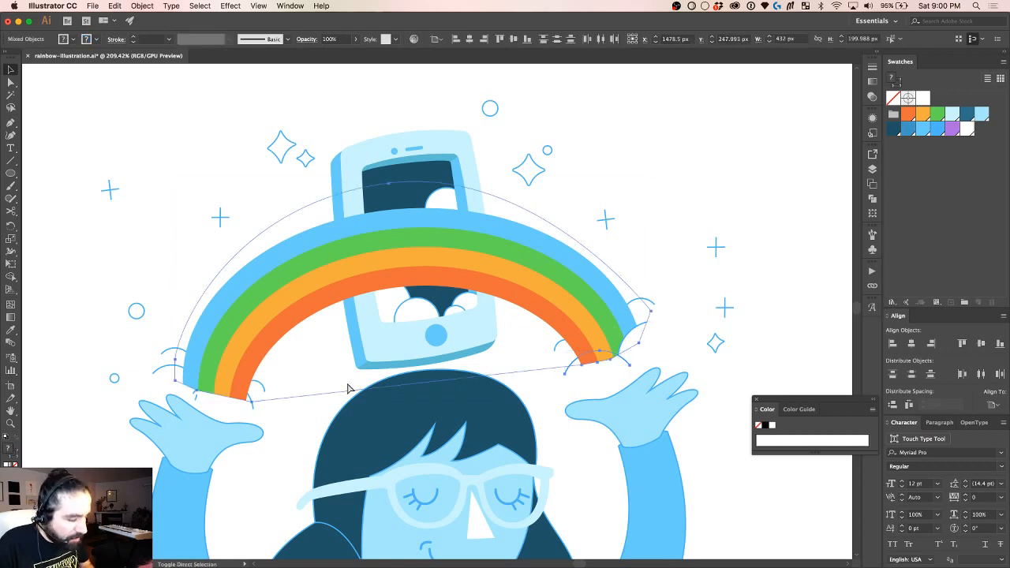
{"action": "key", "text": "super+bracketleft"}
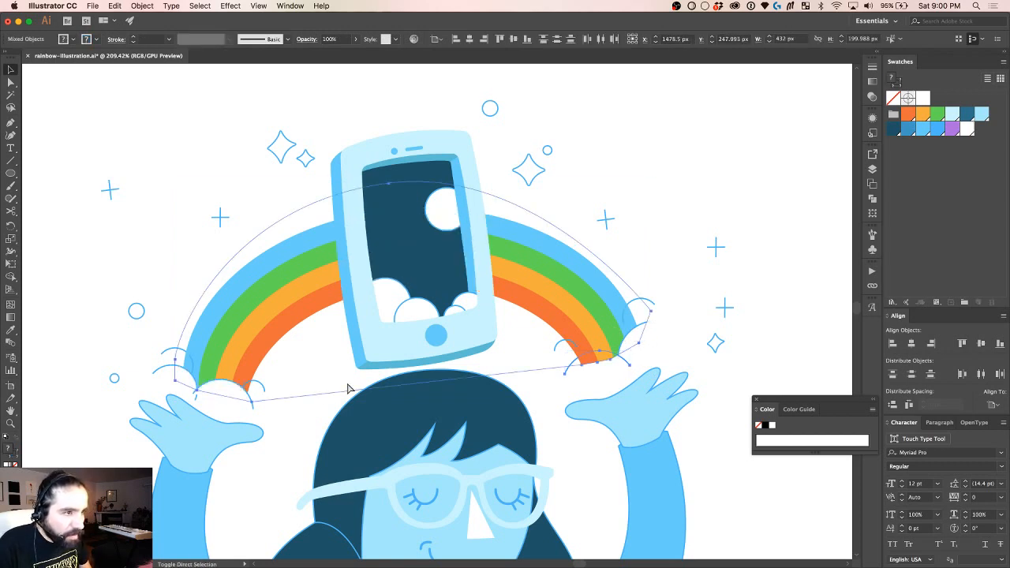
{"action": "key", "text": "super+bracketright"}
{"action": "key", "text": "super+bracketleft"}
{"action": "key", "text": "super+bracketright"}
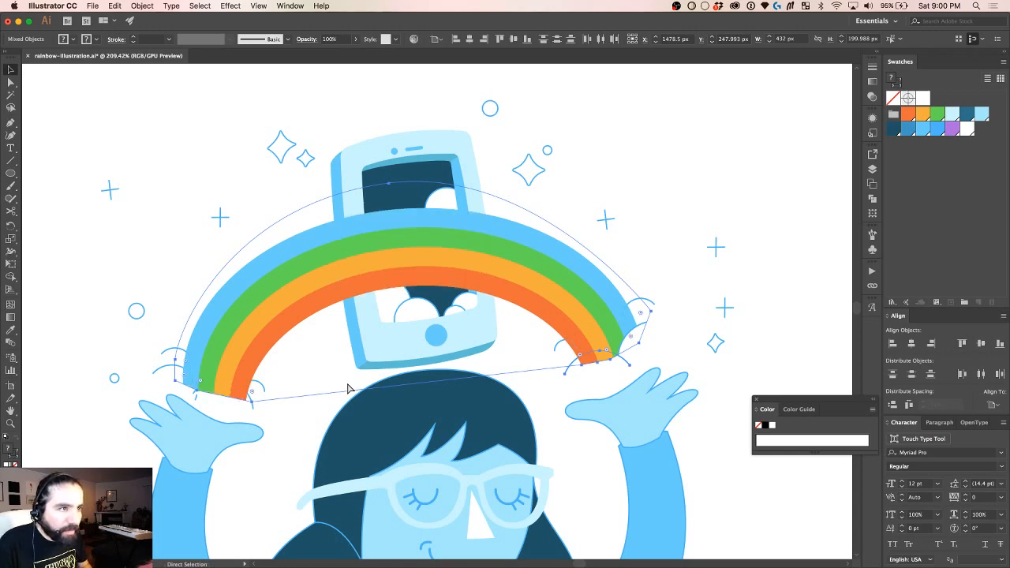
{"action": "key", "text": "v"}
{"action": "left_click", "coordinate": [692, 287]}
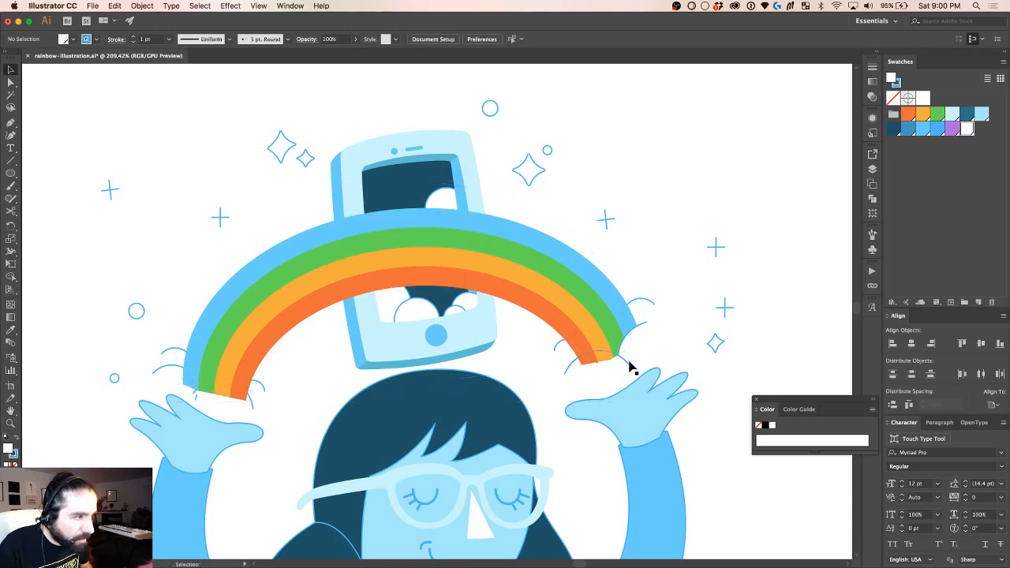
Step: Bring the white cloud shapes at both ends of the rainbow in front of the stripes
{"action": "left_click", "coordinate": [631, 365]}
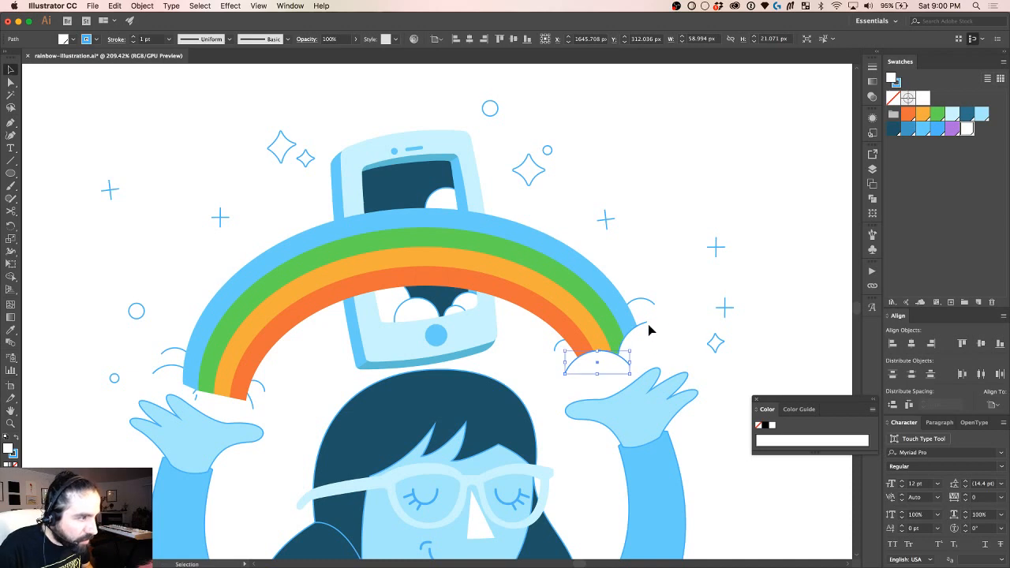
{"action": "left_click", "coordinate": [647, 326]}
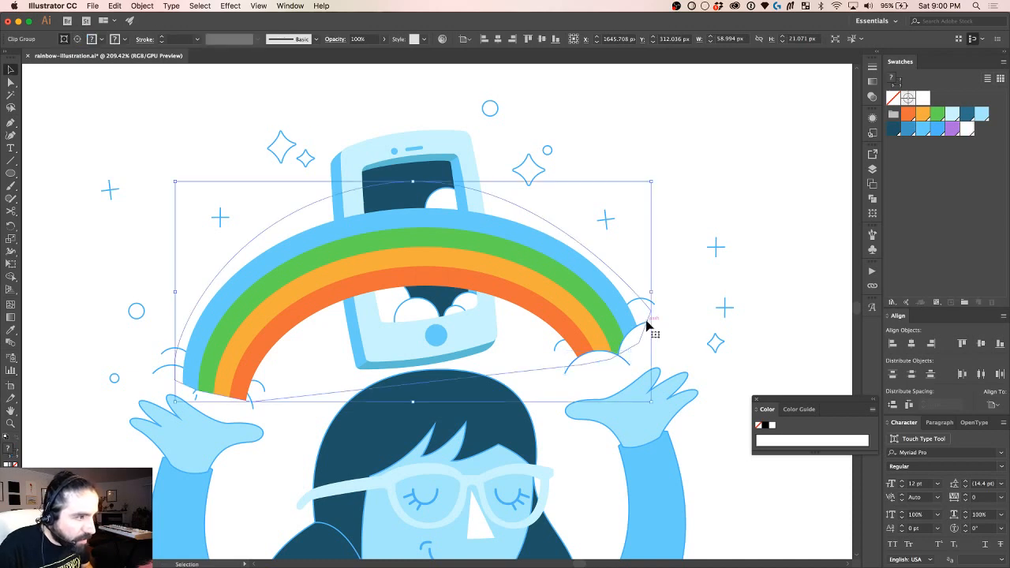
{"action": "left_click", "coordinate": [250, 412]}
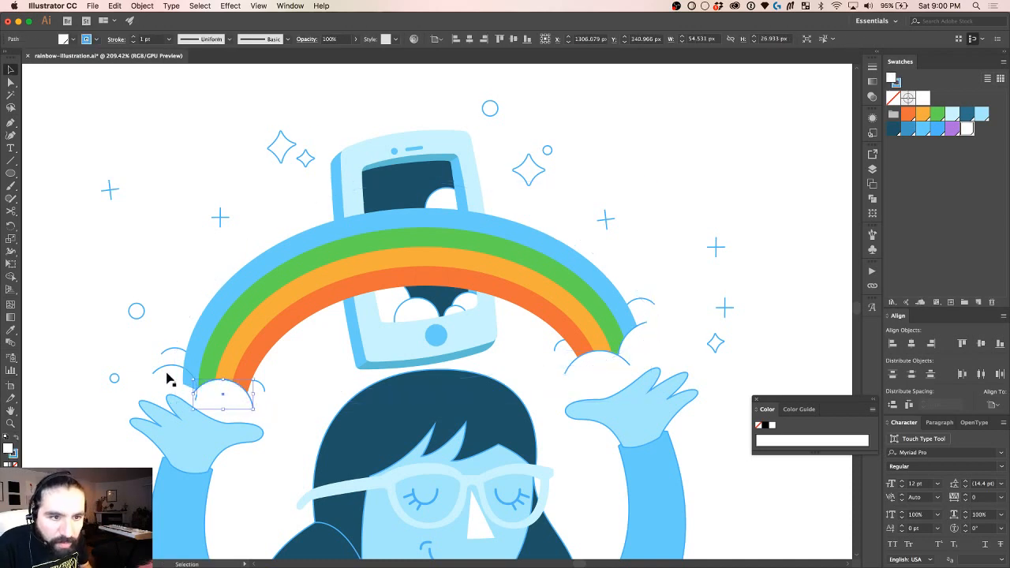
{"action": "left_click", "coordinate": [191, 270]}
{"action": "scroll", "coordinate": [191, 271], "scroll_direction": "down", "scroll_amount": 5}
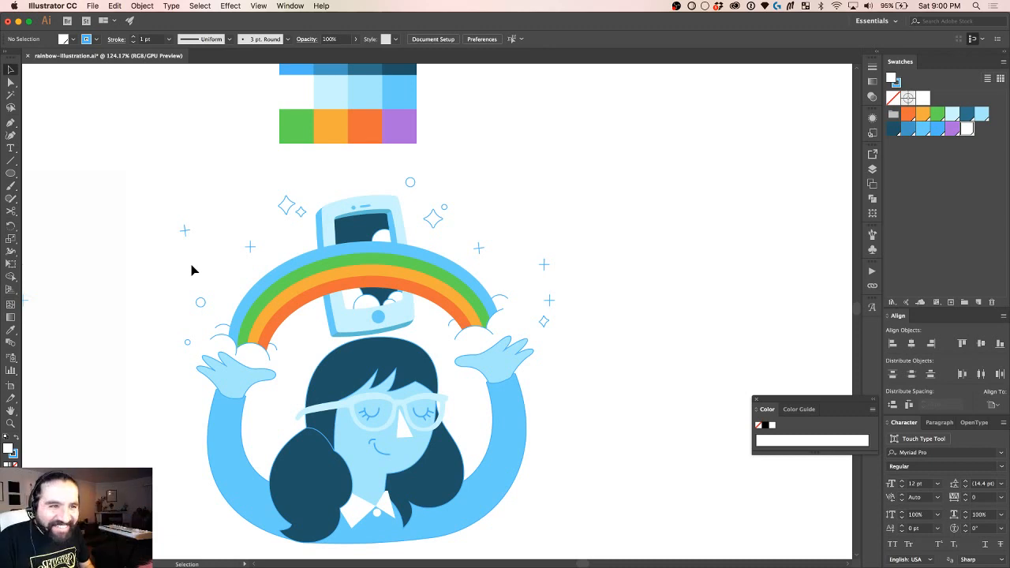
Step: Select the phone's body, outer side, camera, speaker slot and inner screen edge together
{"action": "scroll", "coordinate": [192, 271], "scroll_direction": "up", "scroll_amount": 4}
{"action": "scroll", "coordinate": [191, 270], "scroll_direction": "right", "scroll_amount": 3}
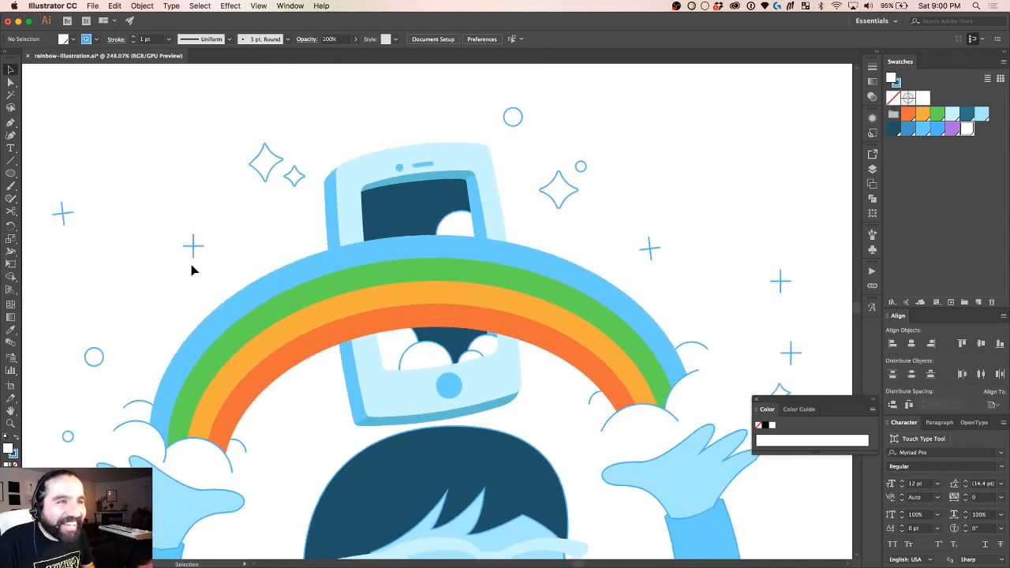
{"action": "scroll", "coordinate": [317, 246], "scroll_direction": "right", "scroll_amount": 3}
{"action": "left_click", "coordinate": [292, 228]}
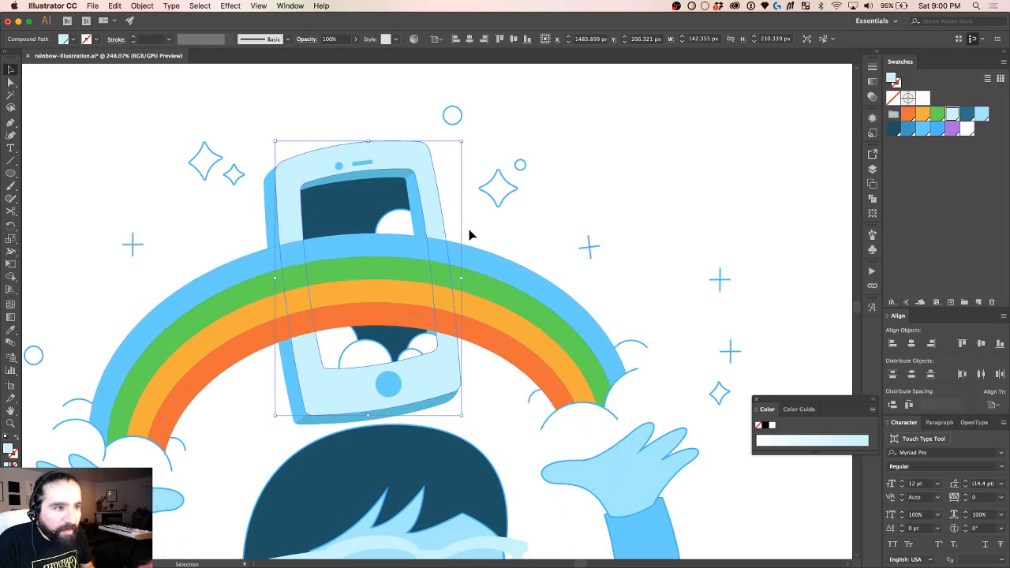
{"action": "left_click", "coordinate": [340, 336]}
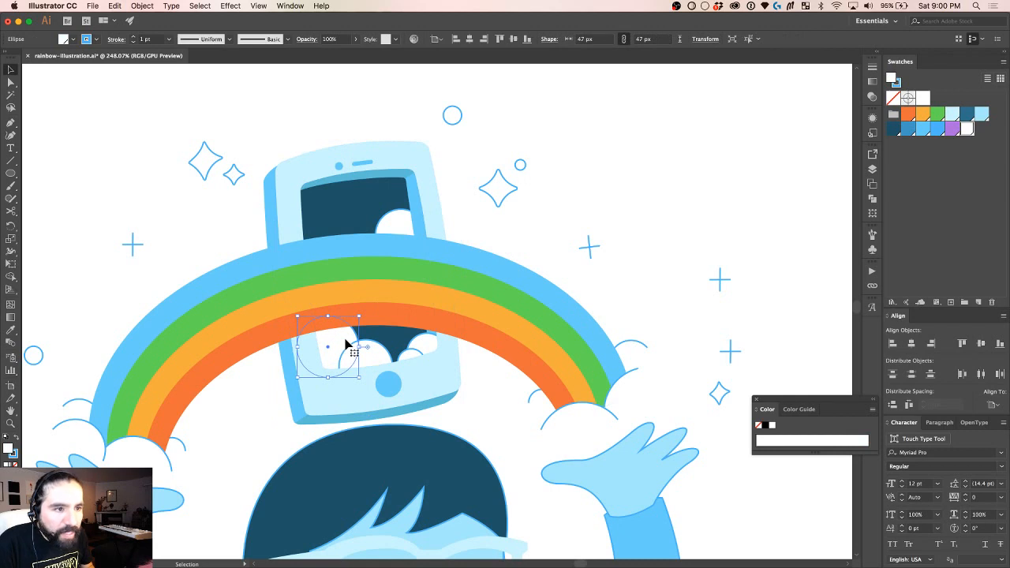
{"action": "left_click", "coordinate": [290, 204]}
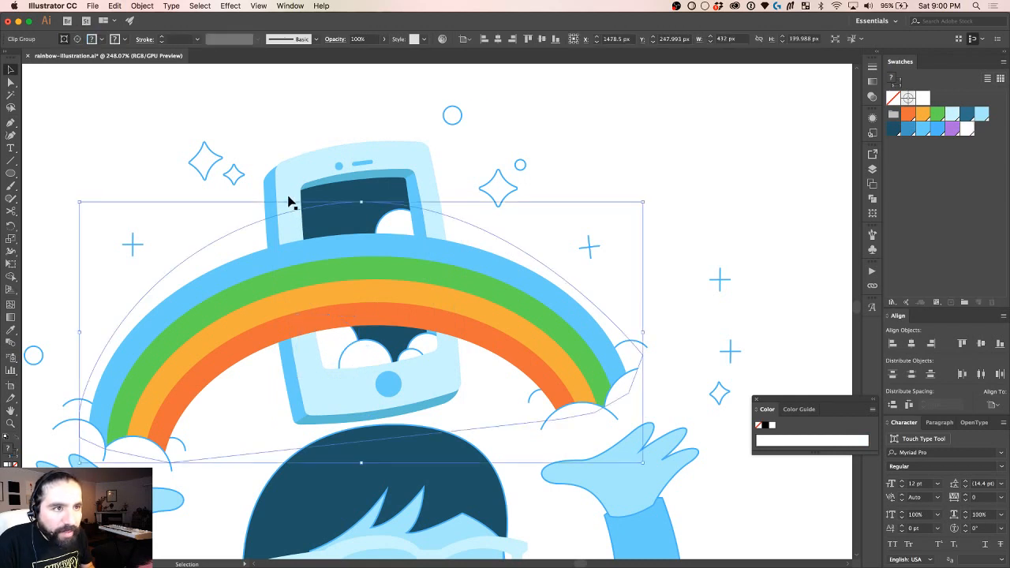
{"action": "left_click", "coordinate": [283, 189]}
{"action": "left_click", "coordinate": [270, 193], "text": "shift"}
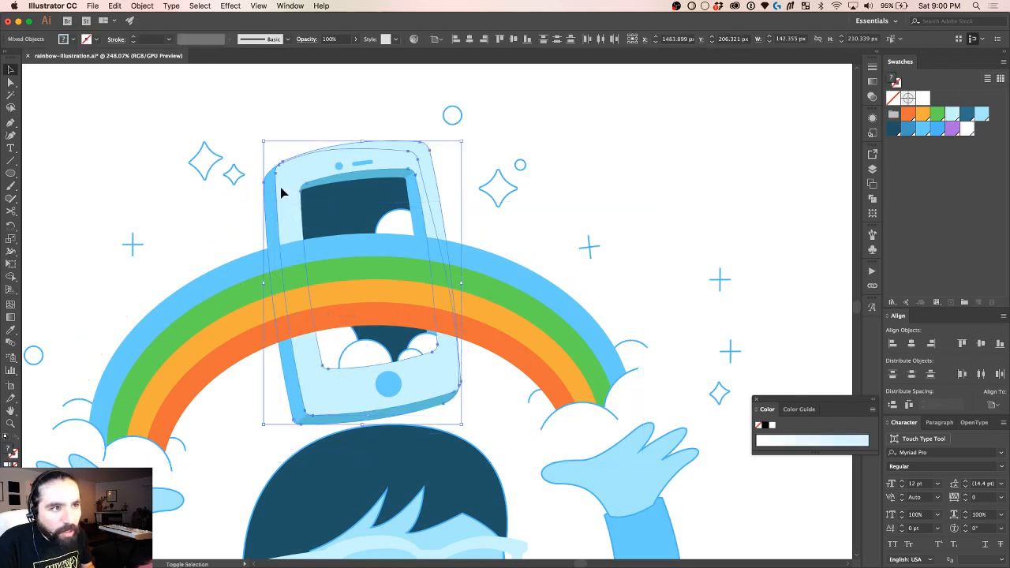
{"action": "left_click", "coordinate": [370, 166], "text": "shift"}
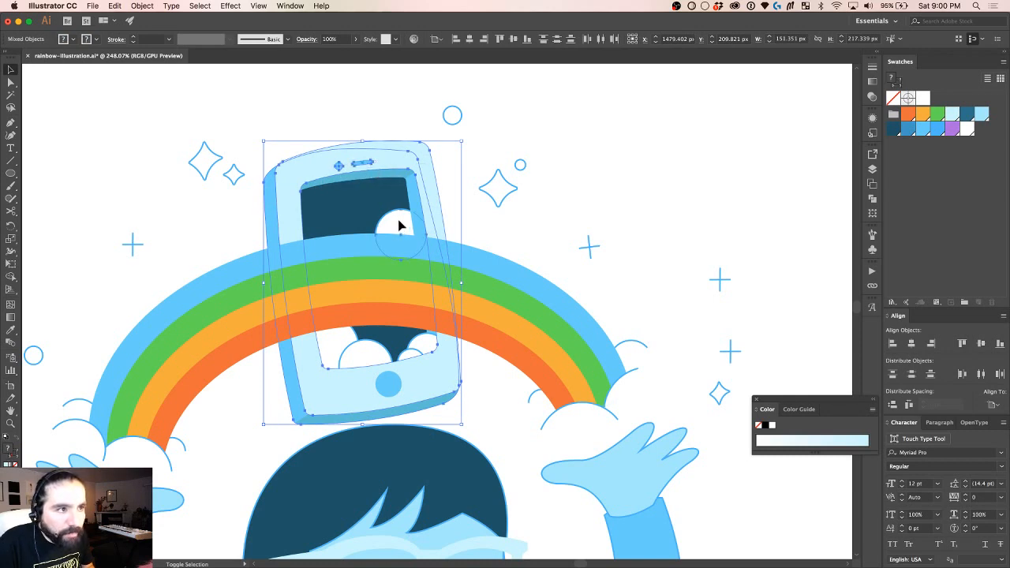
{"action": "left_click", "coordinate": [418, 205], "text": "shift"}
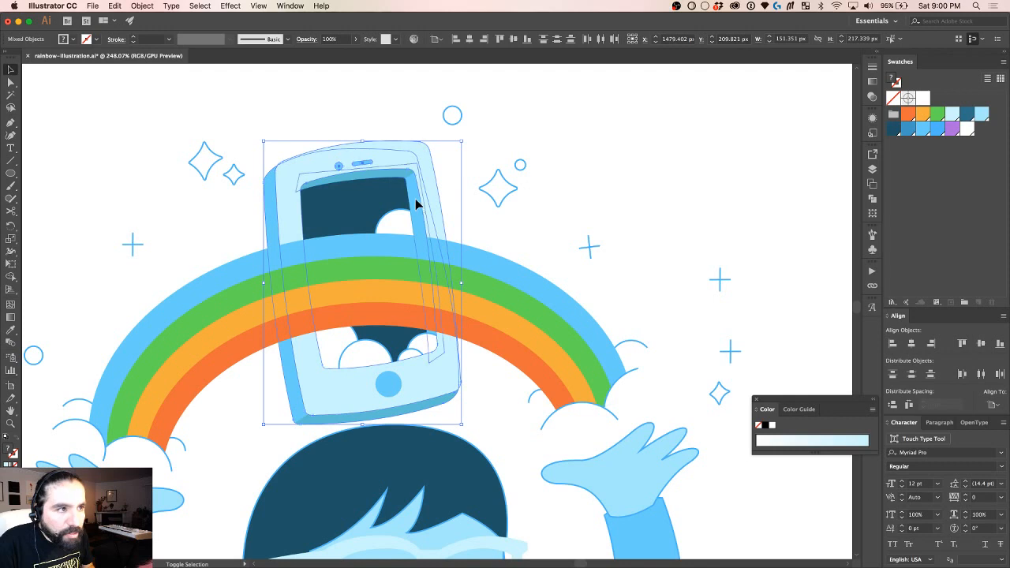
Step: Add the dark screen to the selection of the phone's body, sides, camera, speaker slot and inner screen edges
{"action": "left_click", "coordinate": [367, 203]}
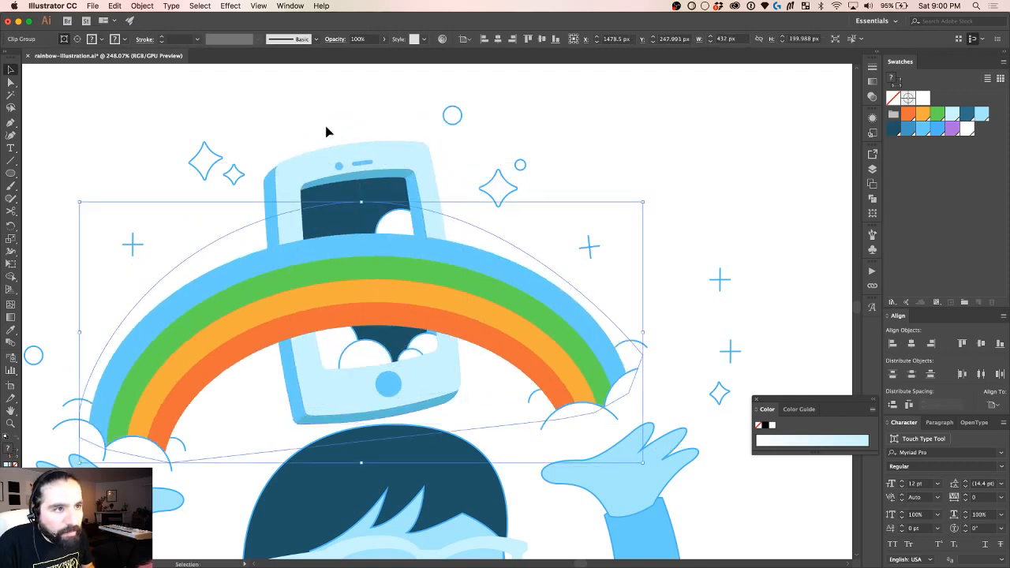
{"action": "left_click", "coordinate": [387, 196]}
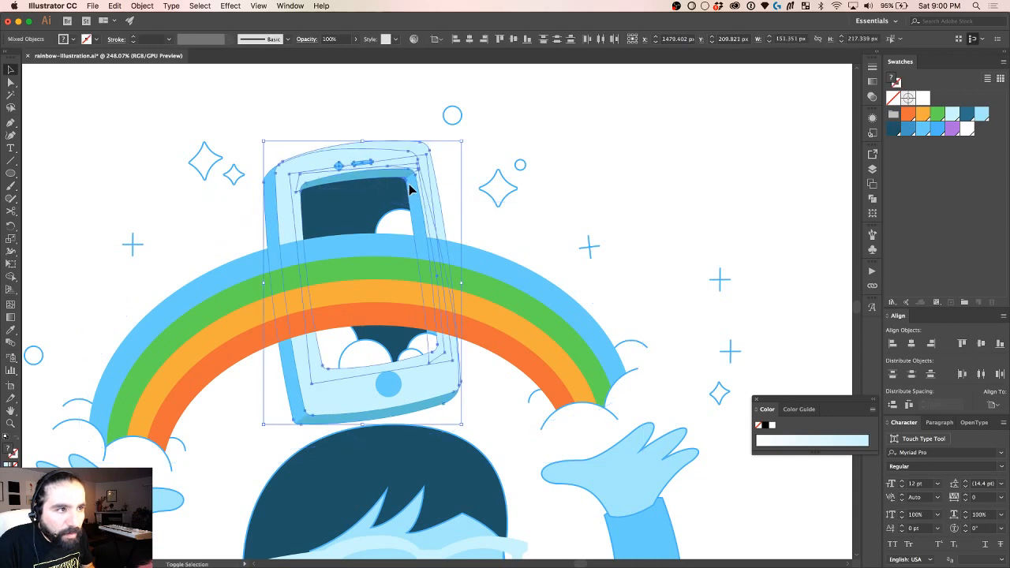
{"action": "left_click", "coordinate": [414, 162]}
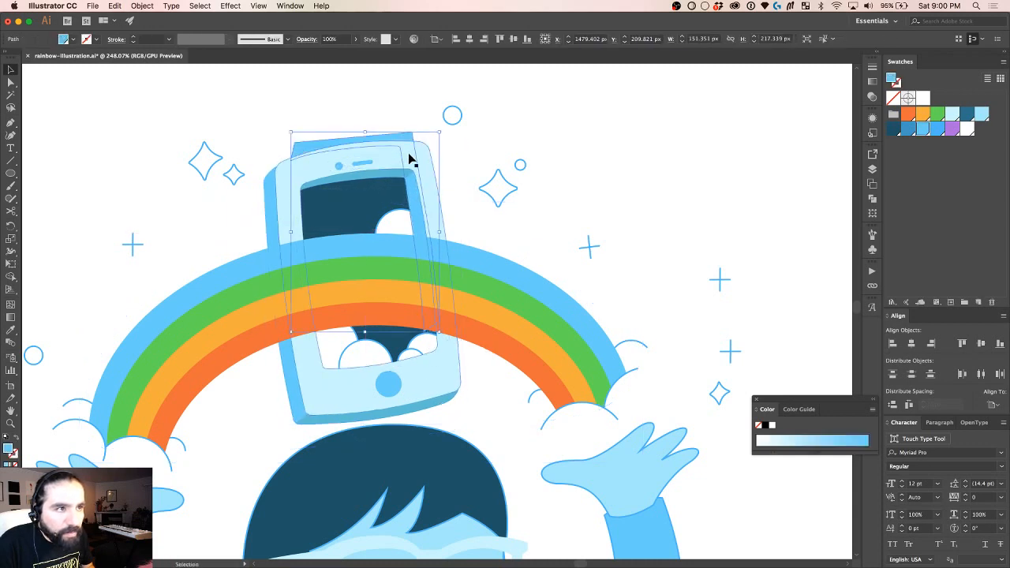
{"action": "left_click", "coordinate": [426, 199]}
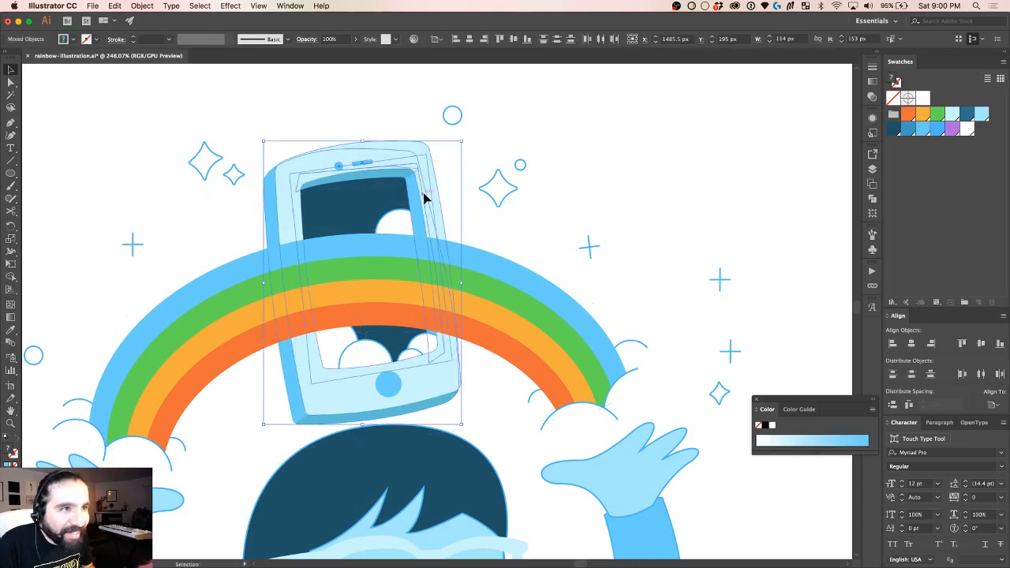
{"action": "left_click_drag", "start_coordinate": [365, 153], "coordinate": [347, 129]}
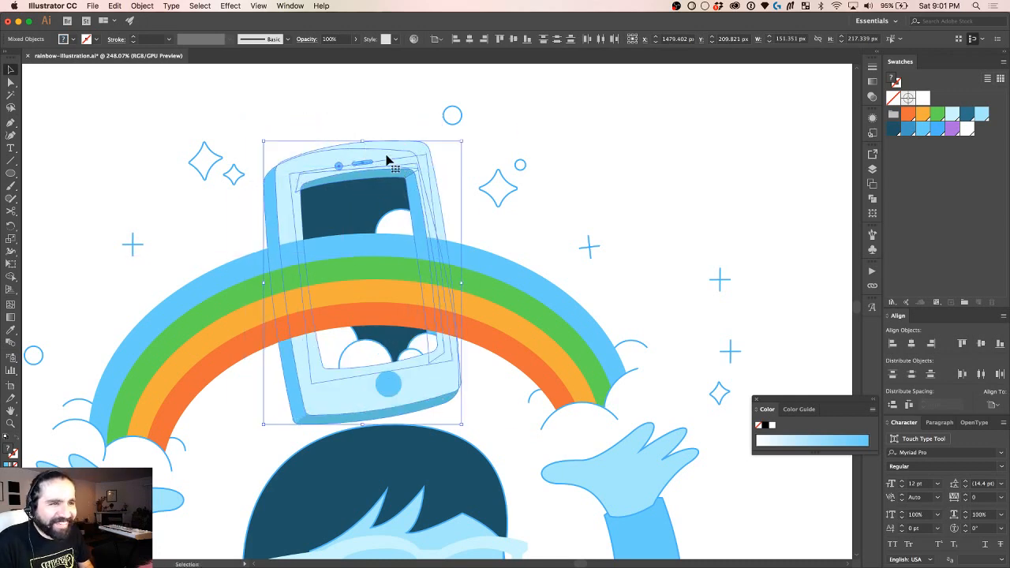
Step: Try grouping the selected phone parts without the screen clouds and home button
{"action": "key", "text": "a"}
{"action": "key", "text": "v"}
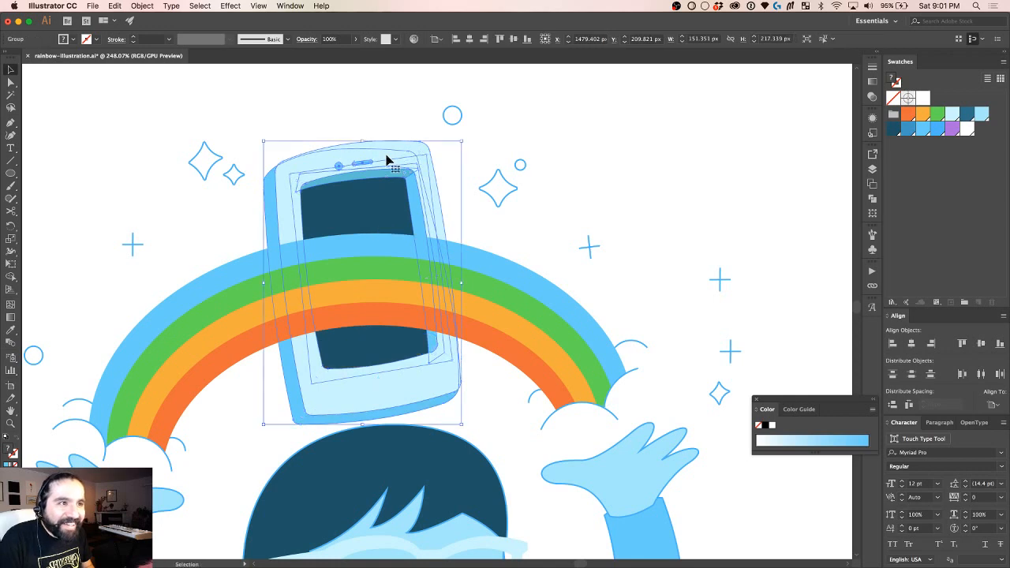
{"action": "key", "text": "a"}
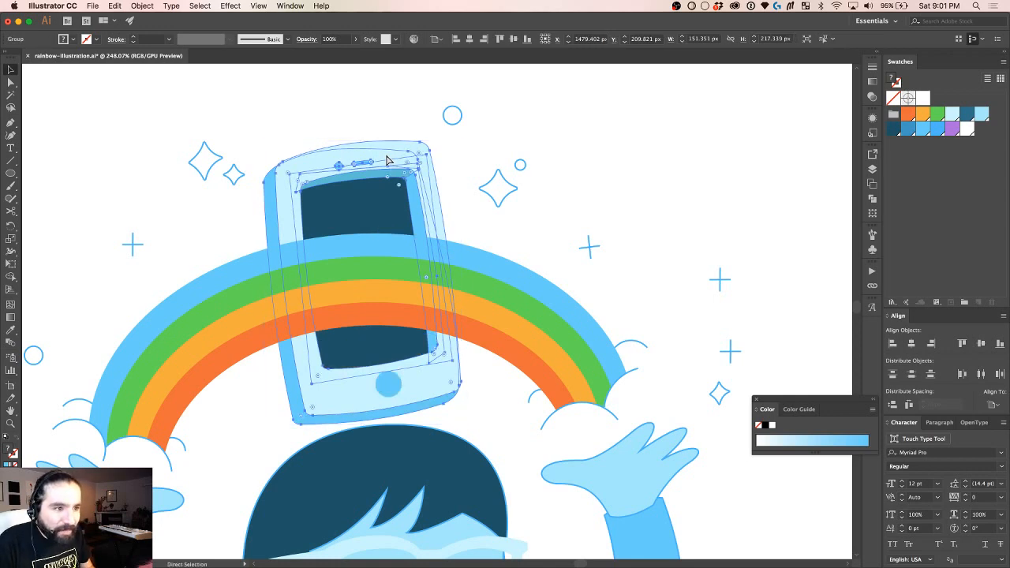
{"action": "key", "text": "v"}
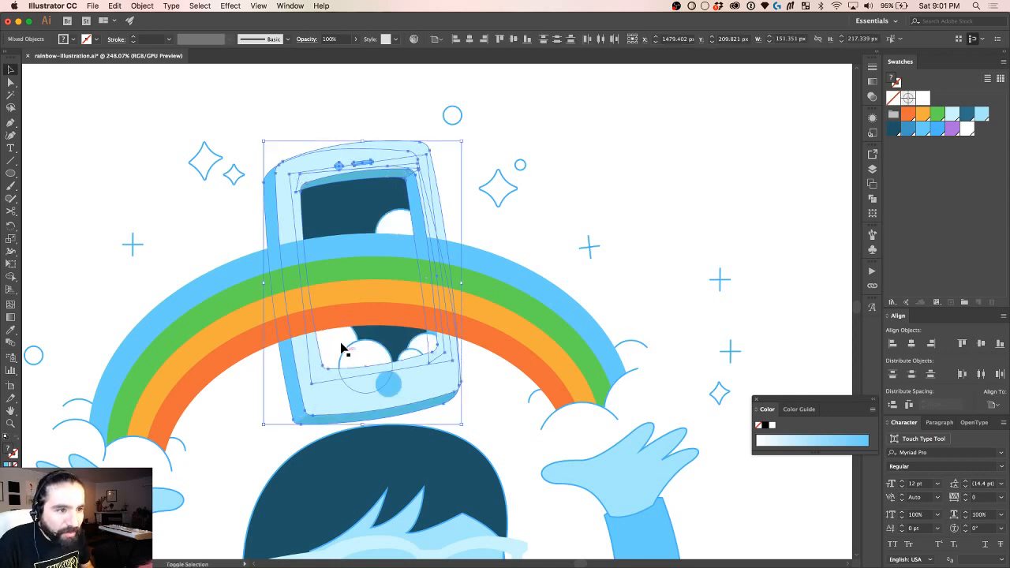
Step: Group the phone with its screen clouds and home button, and place a copy in front of the rainbow
{"action": "left_click", "coordinate": [341, 347], "text": "shift"}
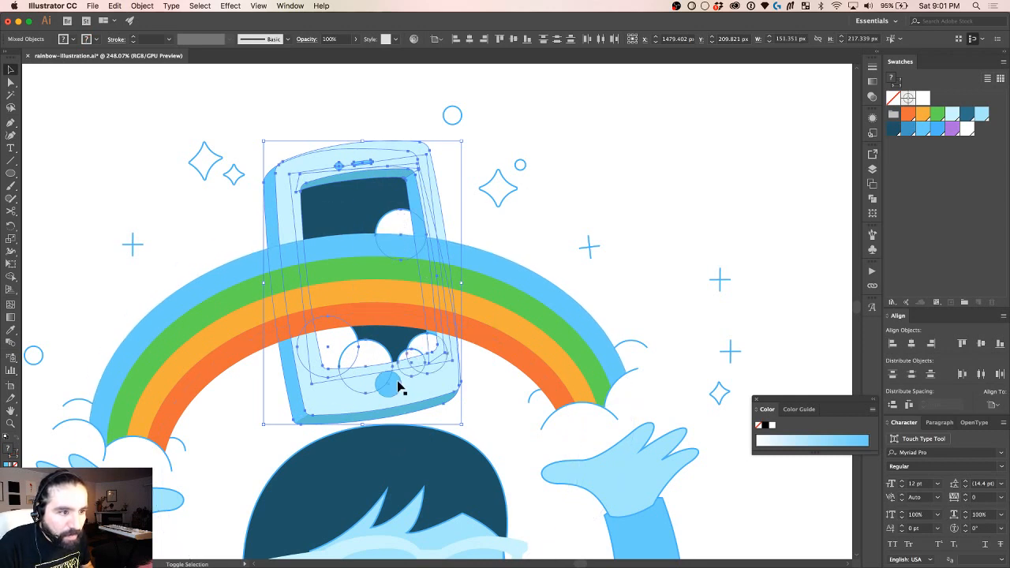
{"action": "key", "text": "super+g"}
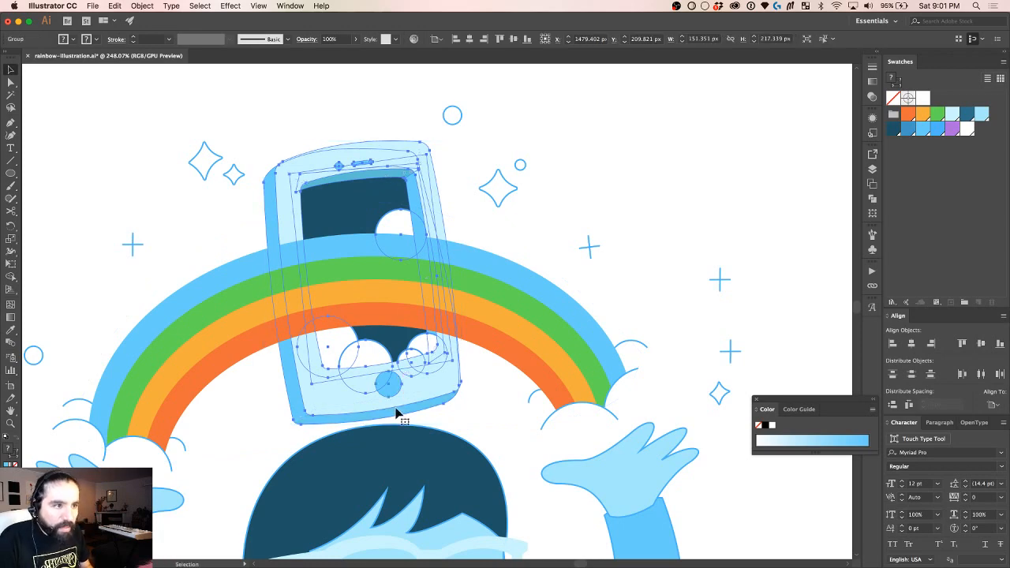
{"action": "left_click_drag", "start_coordinate": [397, 195], "coordinate": [315, 123]}
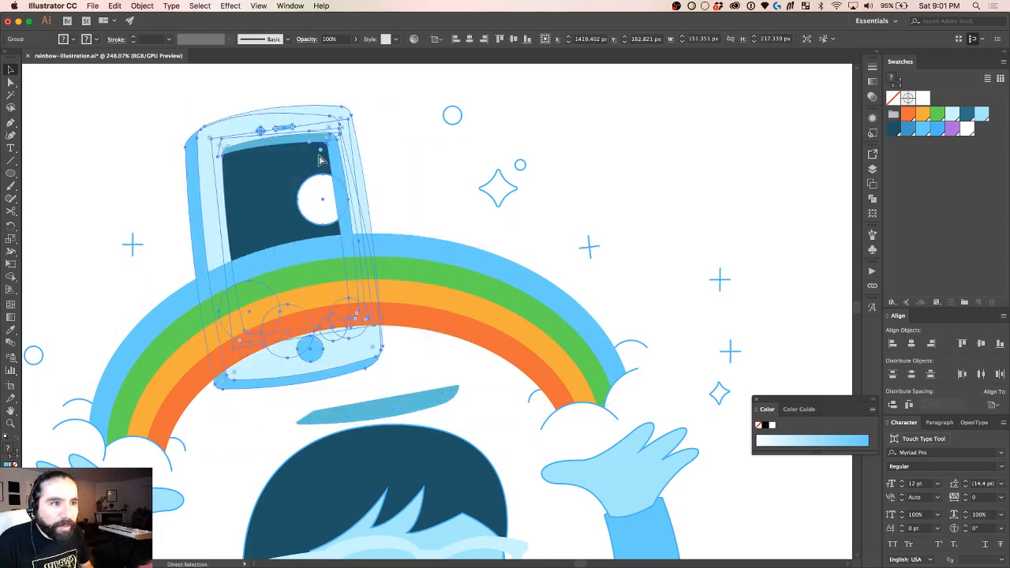
{"action": "key", "text": "super+z"}
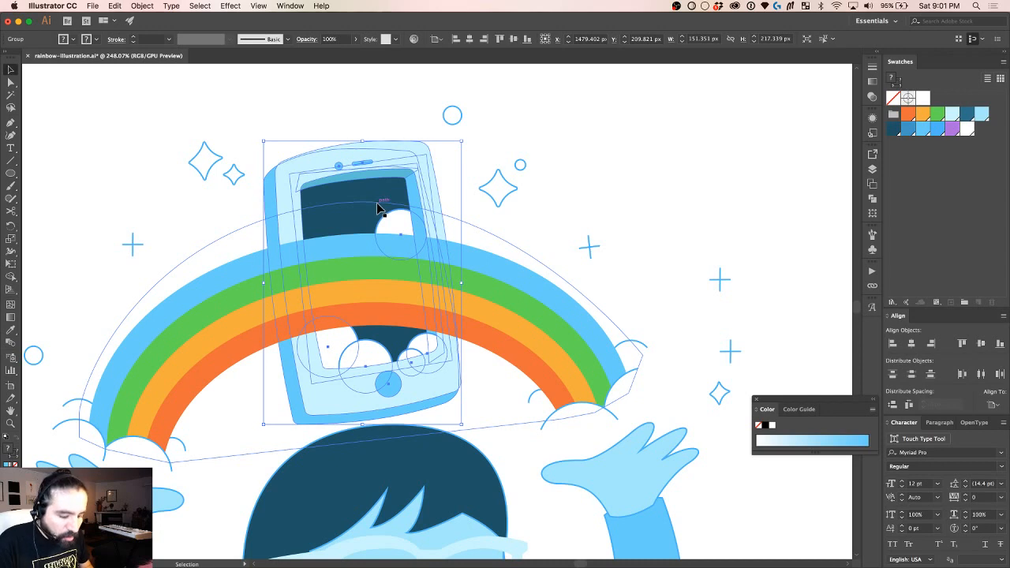
{"action": "key", "text": "super"}
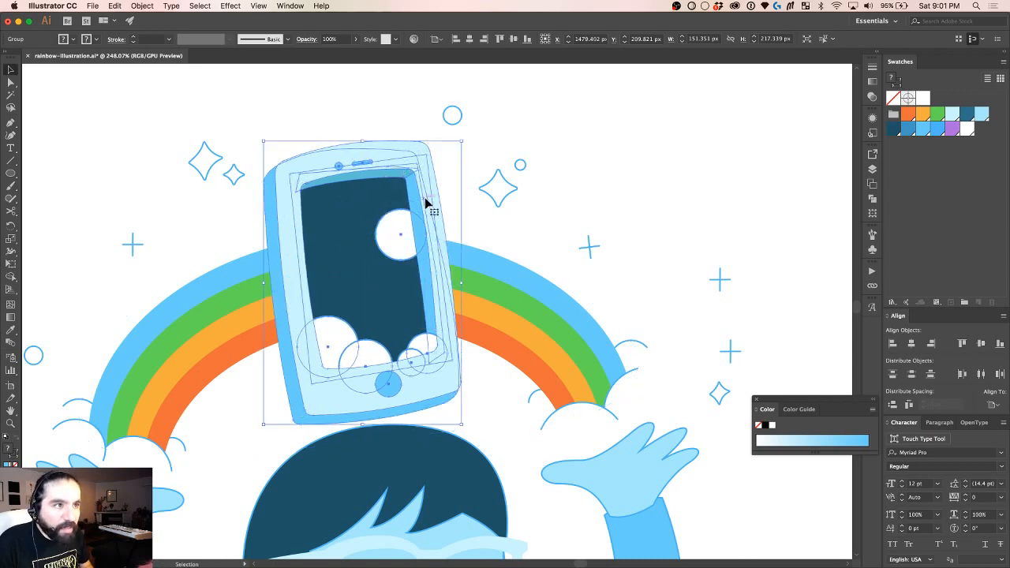
{"action": "left_click", "coordinate": [468, 210]}
Step: Delete the upper cloud circle, the home button and the camera dot from the front phone copy
{"action": "key", "text": "a"}
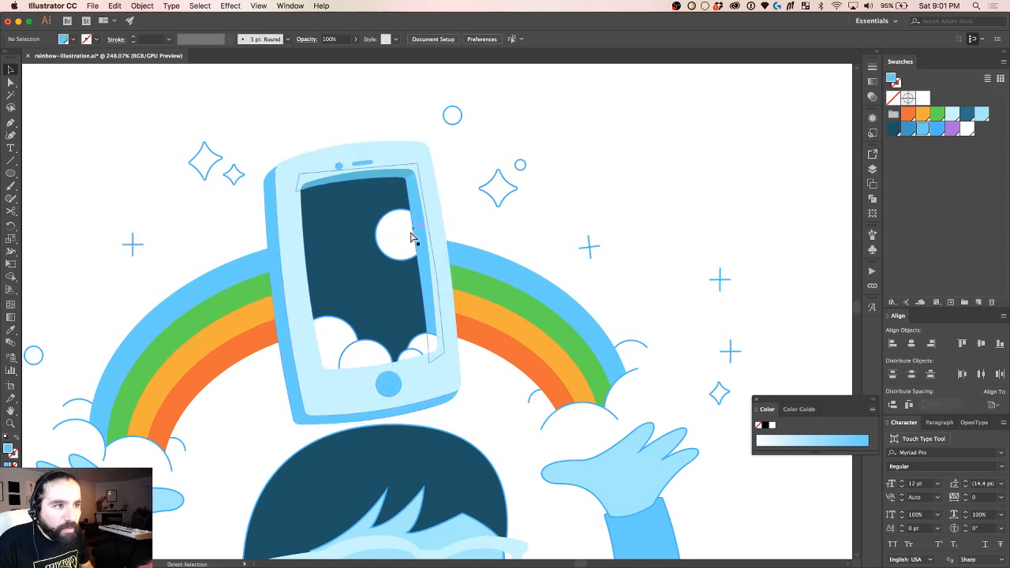
{"action": "left_click", "coordinate": [398, 243]}
{"action": "key", "text": "Delete"}
{"action": "key", "text": "v"}
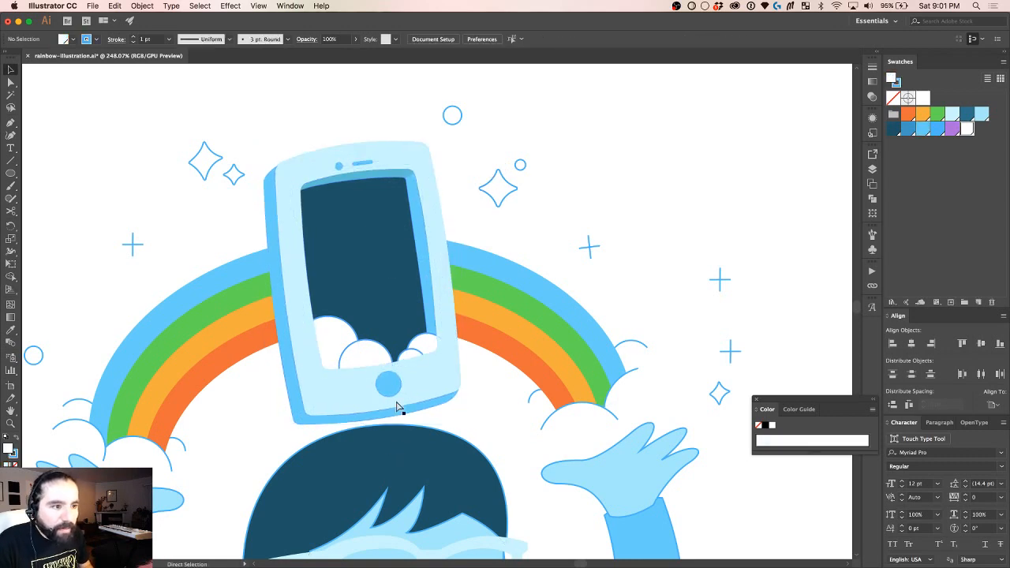
{"action": "left_click", "coordinate": [388, 388]}
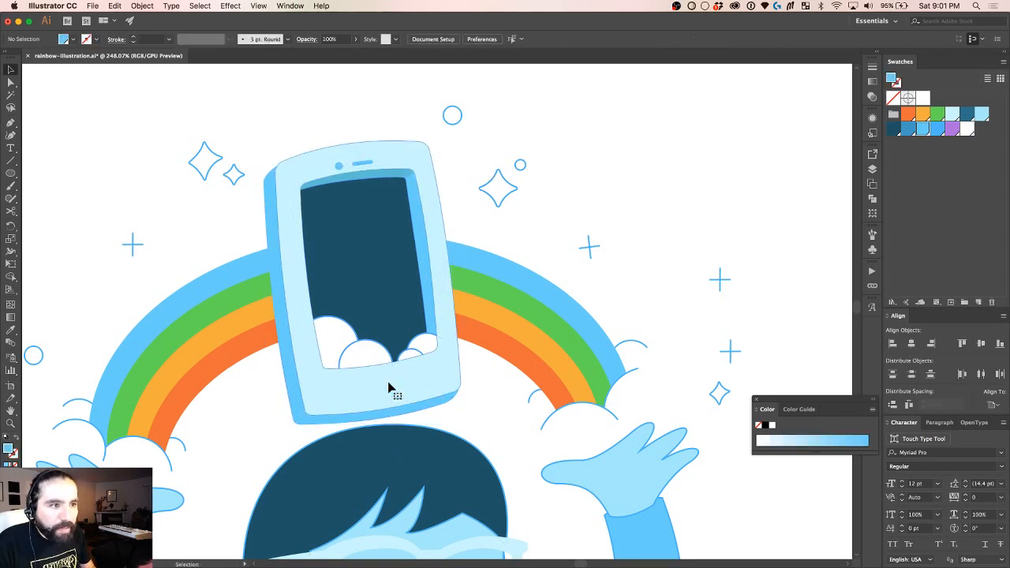
{"action": "key", "text": "a"}
{"action": "left_click", "coordinate": [371, 163]}
{"action": "left_click_drag", "start_coordinate": [339, 169], "coordinate": [337, 169]}
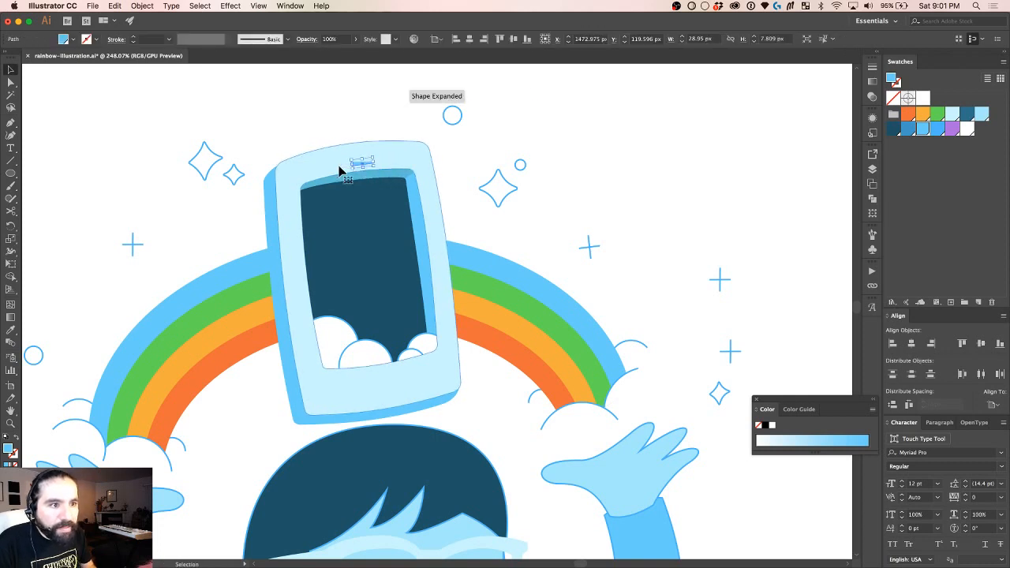
Step: Delete the dark blue screen shape from the front phone copy
{"action": "key", "text": "v"}
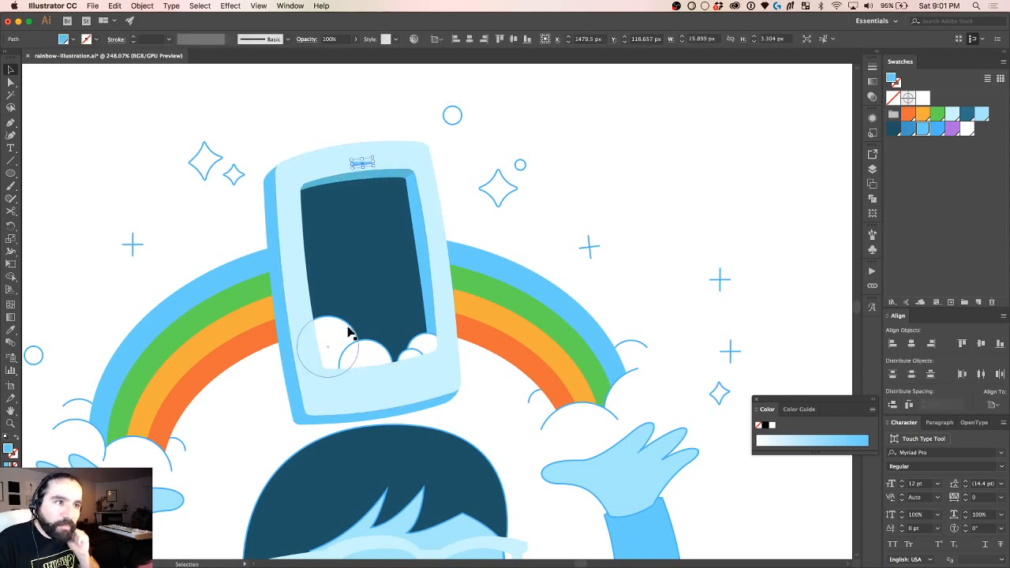
{"action": "left_click", "coordinate": [345, 273]}
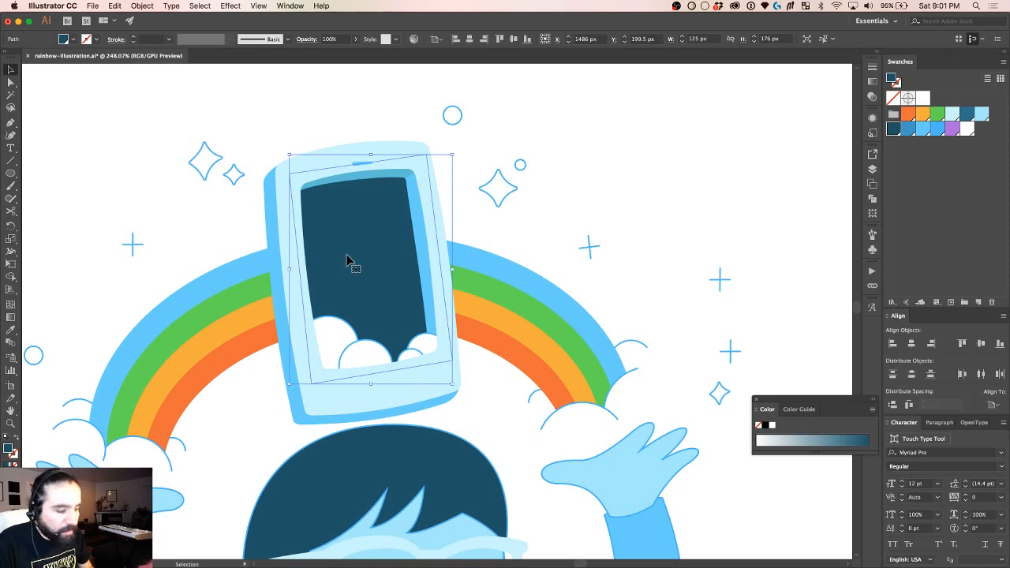
{"action": "key", "text": "Delete"}
{"action": "key", "text": "a"}
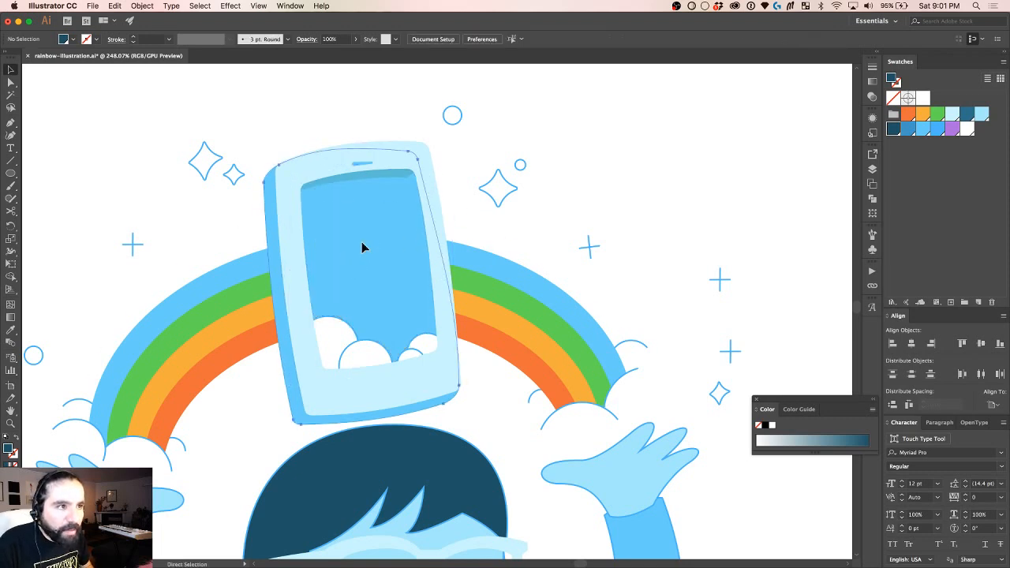
{"action": "left_click", "coordinate": [365, 246]}
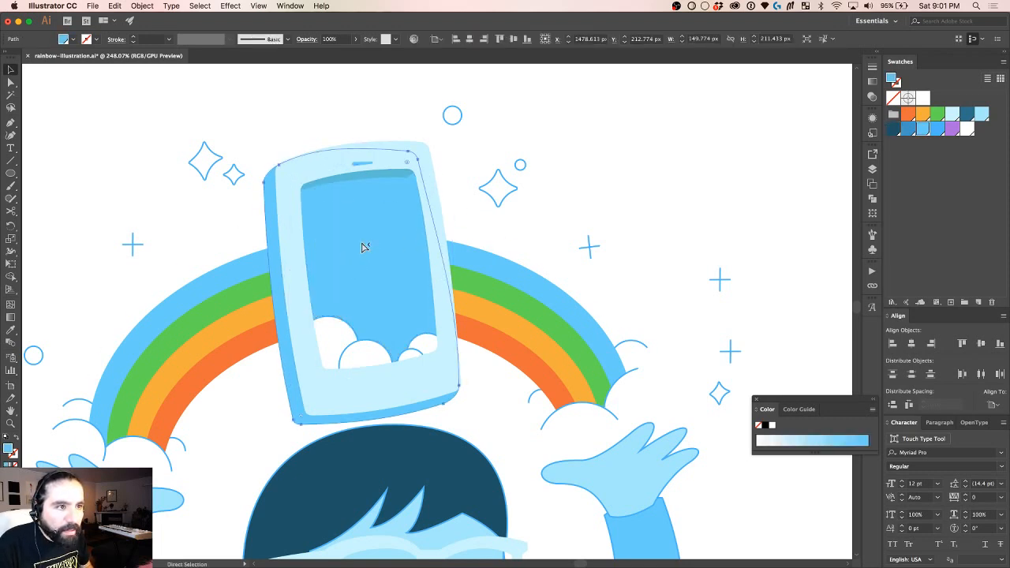
{"action": "key", "text": "v"}
{"action": "key", "text": "Return"}
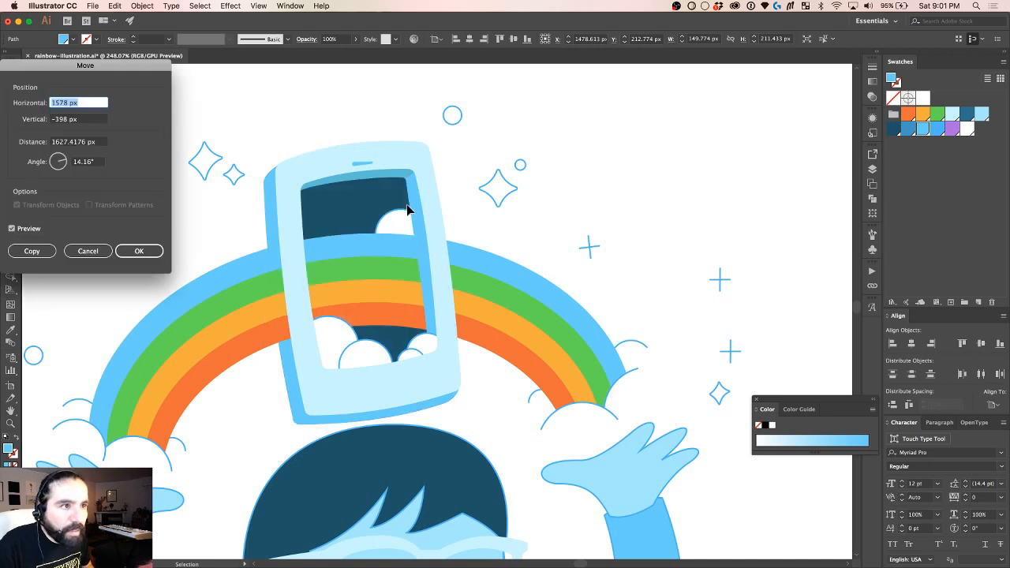
{"action": "left_click", "coordinate": [89, 251]}
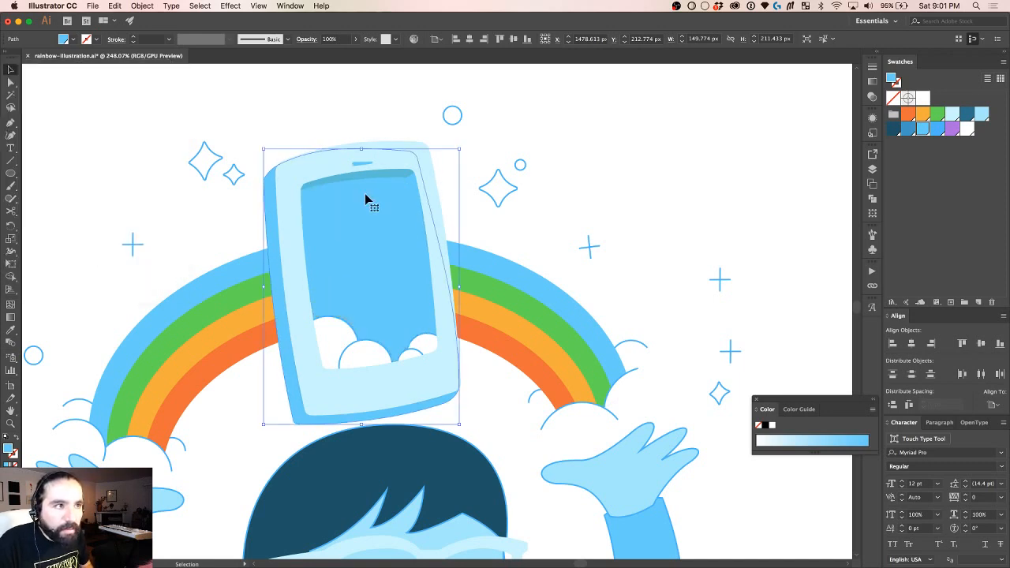
Step: Try isolating the phone group and its blue body shape for separate editing
{"action": "double_click", "coordinate": [270, 214]}
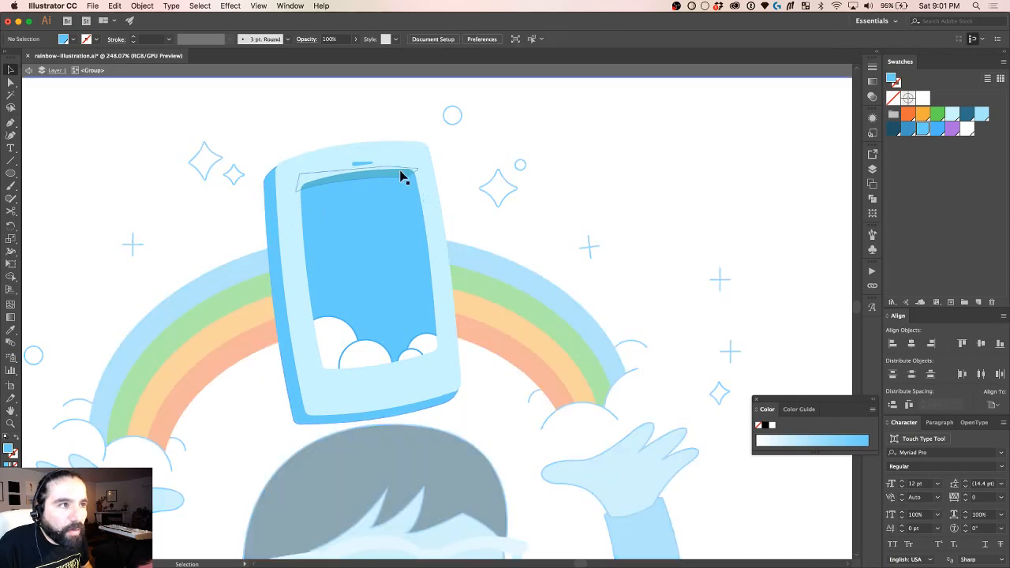
{"action": "left_click", "coordinate": [273, 203]}
{"action": "left_click", "coordinate": [275, 144]}
{"action": "double_click", "coordinate": [254, 171]}
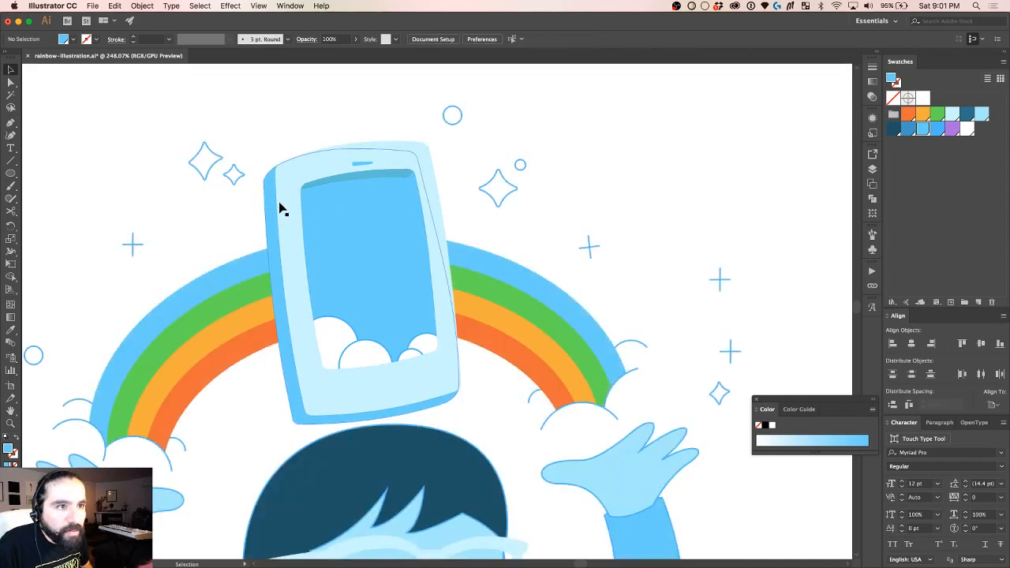
{"action": "double_click", "coordinate": [269, 209]}
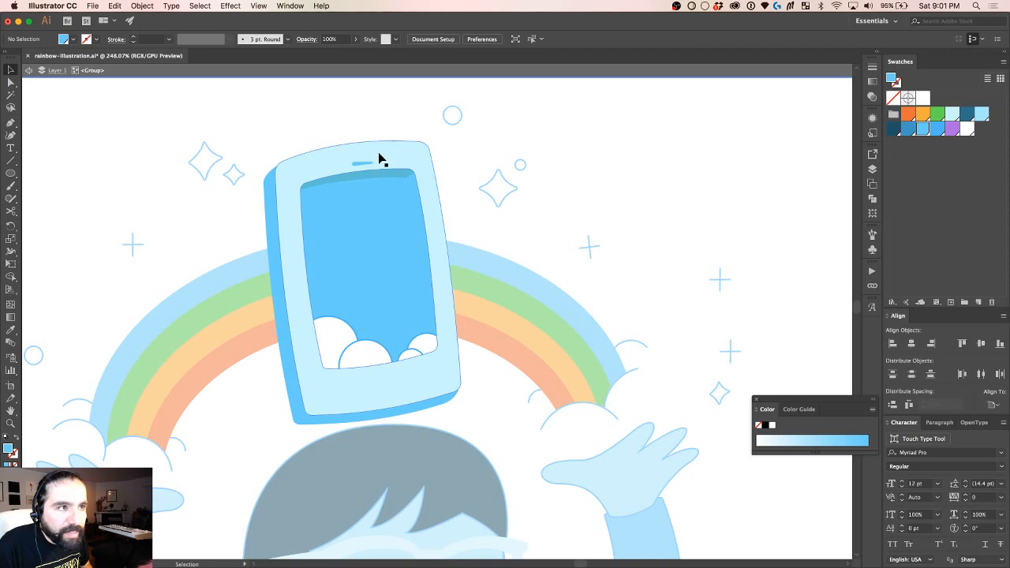
{"action": "key", "text": "a"}
{"action": "left_click", "coordinate": [275, 202]}
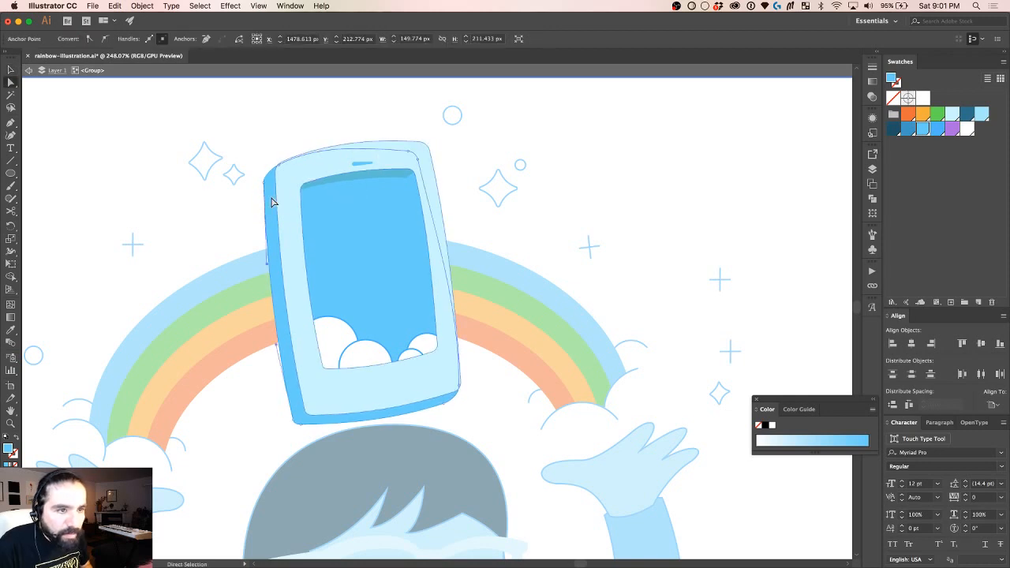
{"action": "key", "text": "v"}
{"action": "double_click", "coordinate": [269, 209]}
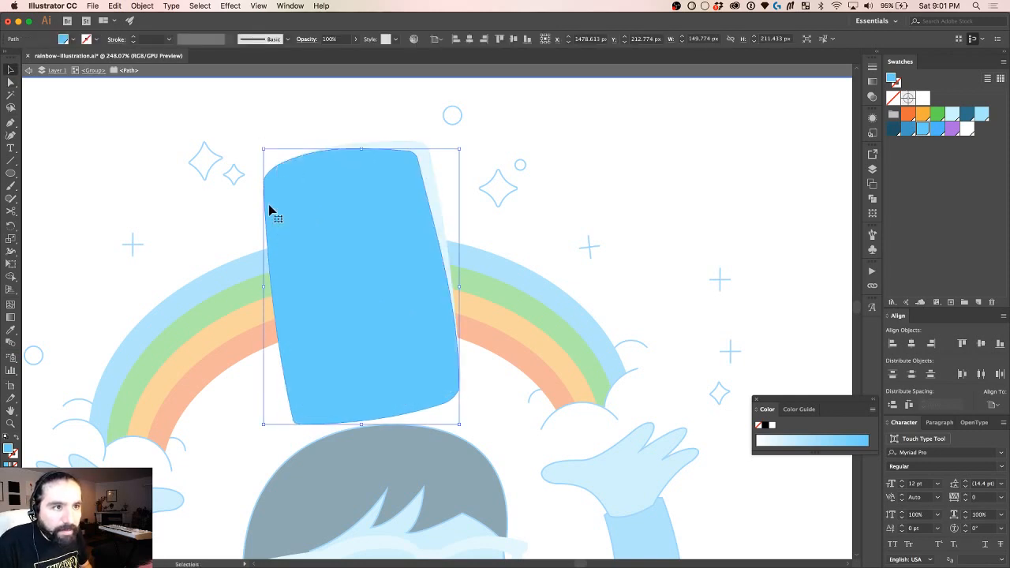
{"action": "double_click", "coordinate": [299, 110]}
Step: Reshape the blue body by moving its upper-right anchor points to the screen's upper-left and lower-left corners, uncovering the screen opening
{"action": "key", "text": "a"}
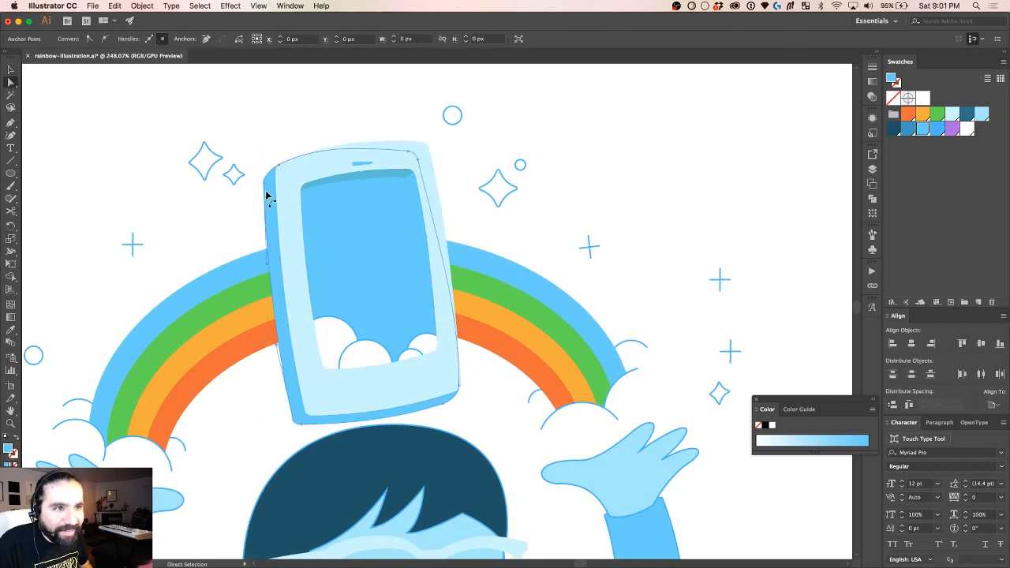
{"action": "left_click", "coordinate": [266, 196]}
{"action": "left_click_drag", "start_coordinate": [407, 153], "coordinate": [278, 191]}
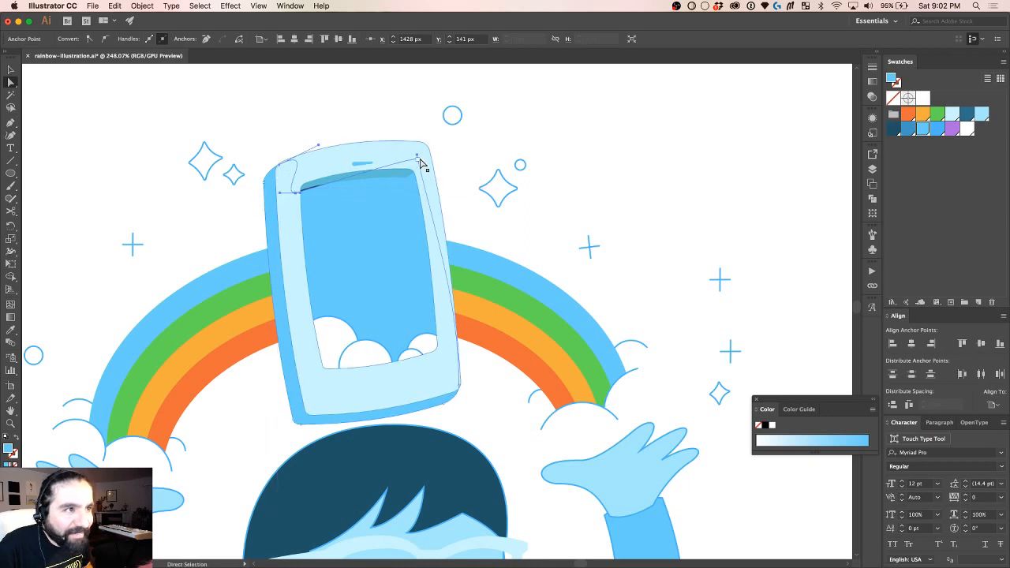
{"action": "left_click_drag", "start_coordinate": [420, 159], "coordinate": [320, 381]}
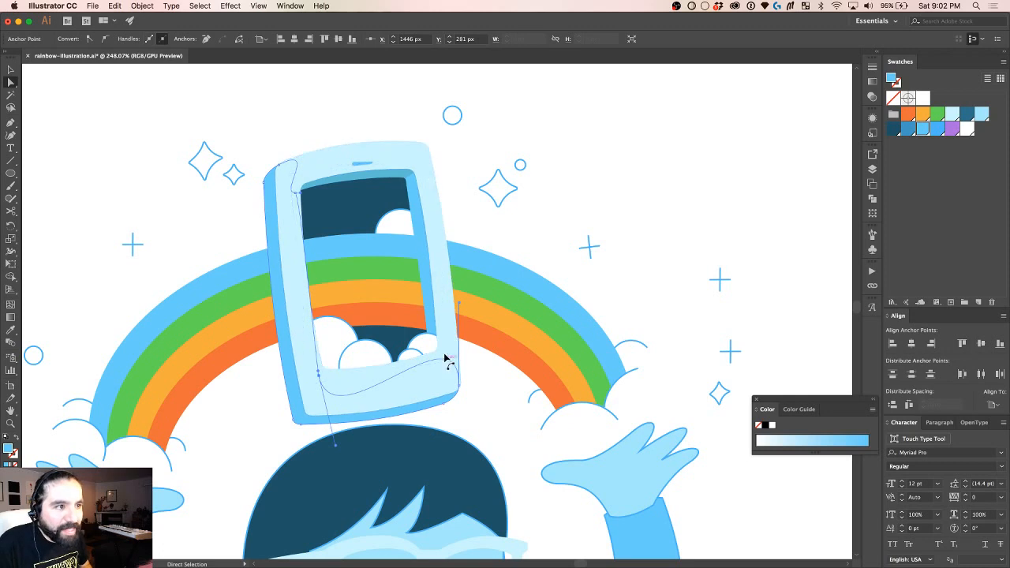
{"action": "key", "text": "v"}
{"action": "left_click", "coordinate": [478, 142]}
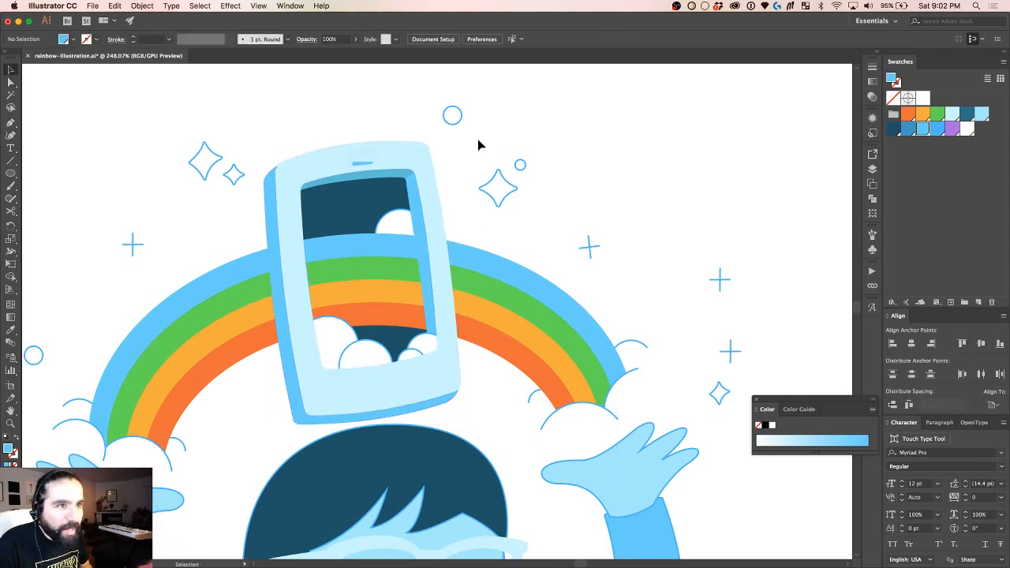
{"action": "left_click_drag", "start_coordinate": [277, 257], "coordinate": [210, 286]}
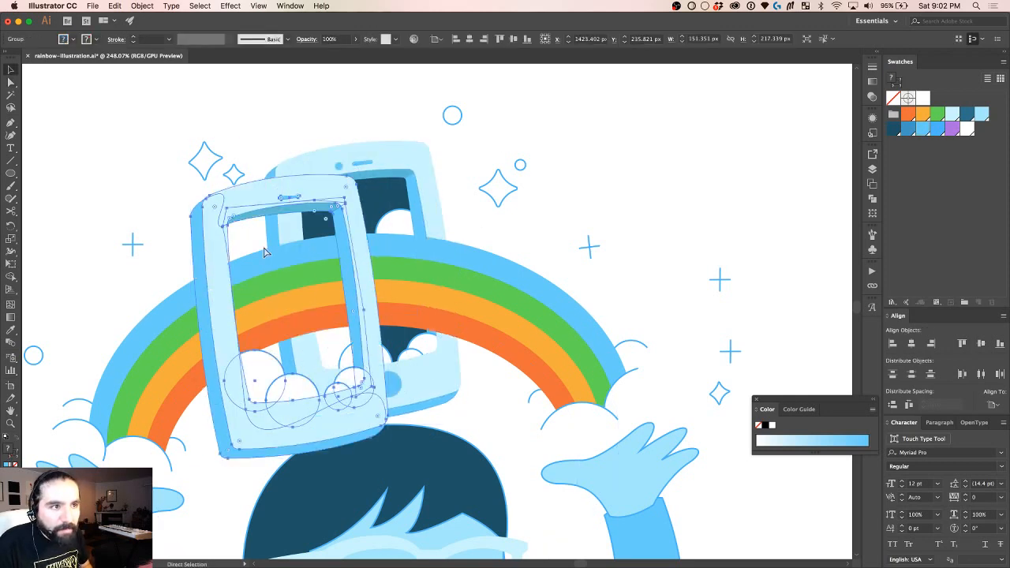
{"action": "key", "text": "cmd+z"}
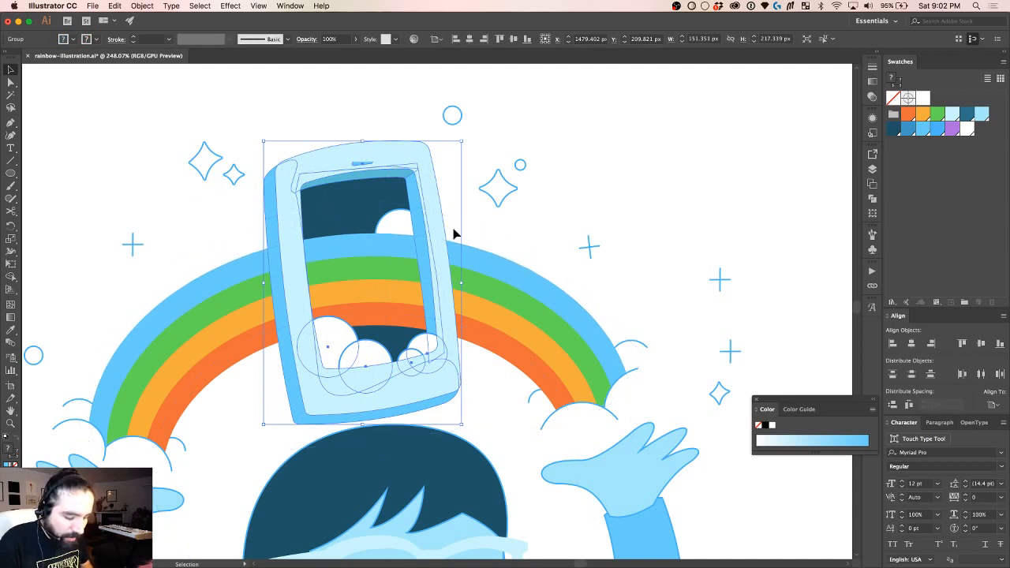
Step: Draw a closed polygon with the Pen tool covering the front phone's left side and lower-left corner as the masking area
{"action": "key", "text": "p"}
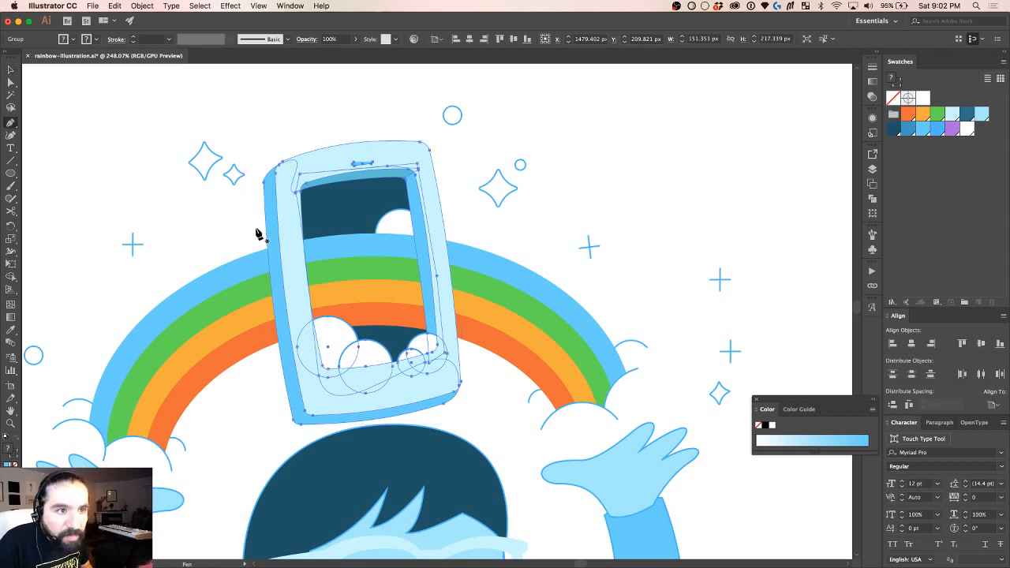
{"action": "left_click", "coordinate": [258, 232]}
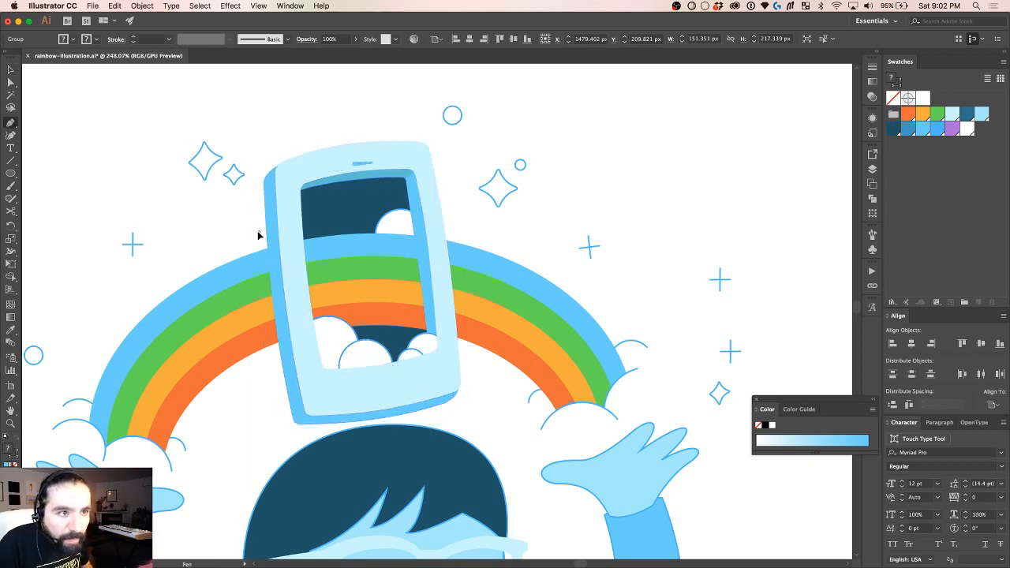
{"action": "left_click", "coordinate": [314, 231]}
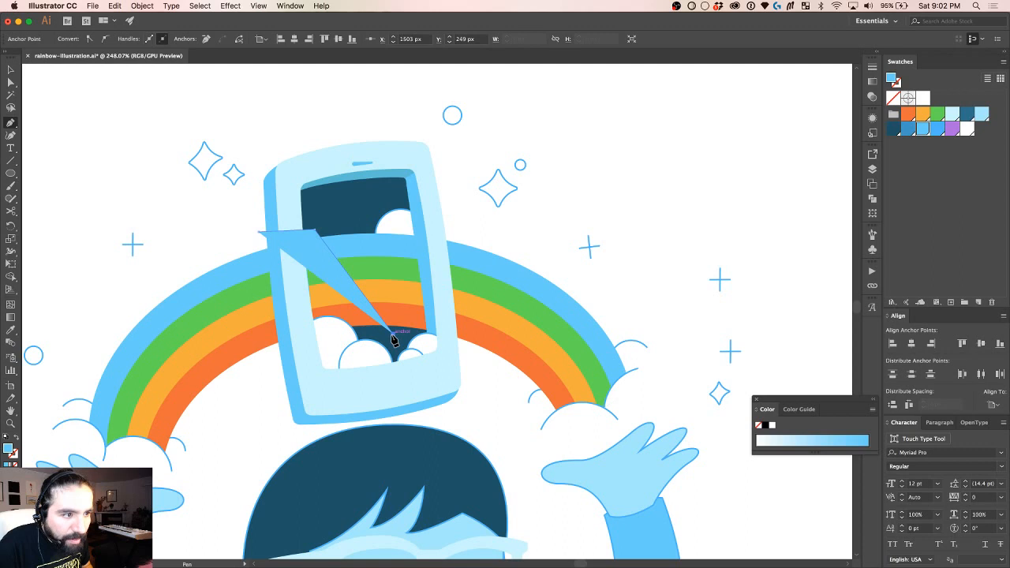
{"action": "left_click", "coordinate": [391, 334]}
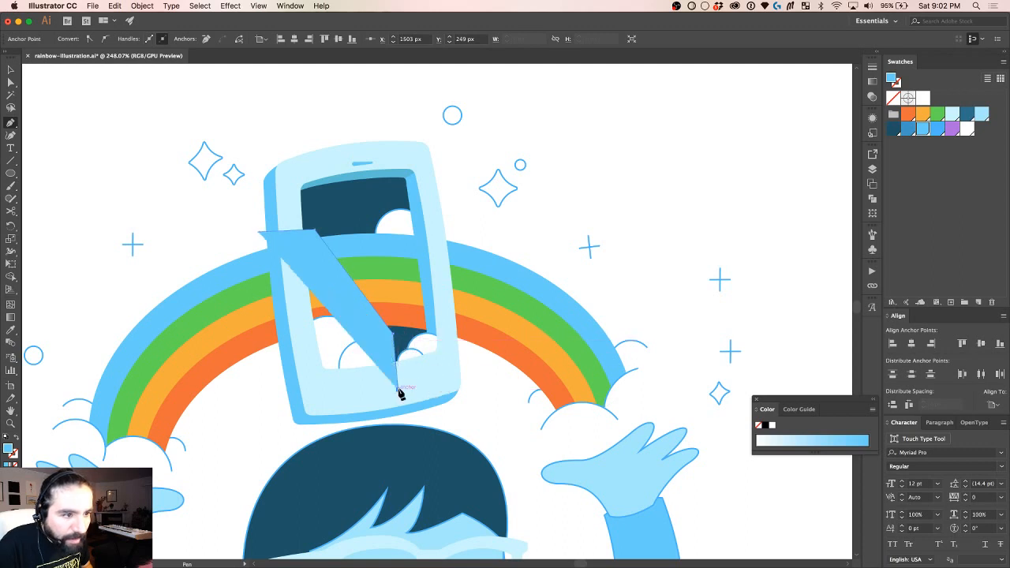
{"action": "left_click", "coordinate": [400, 433]}
{"action": "left_click", "coordinate": [277, 434]}
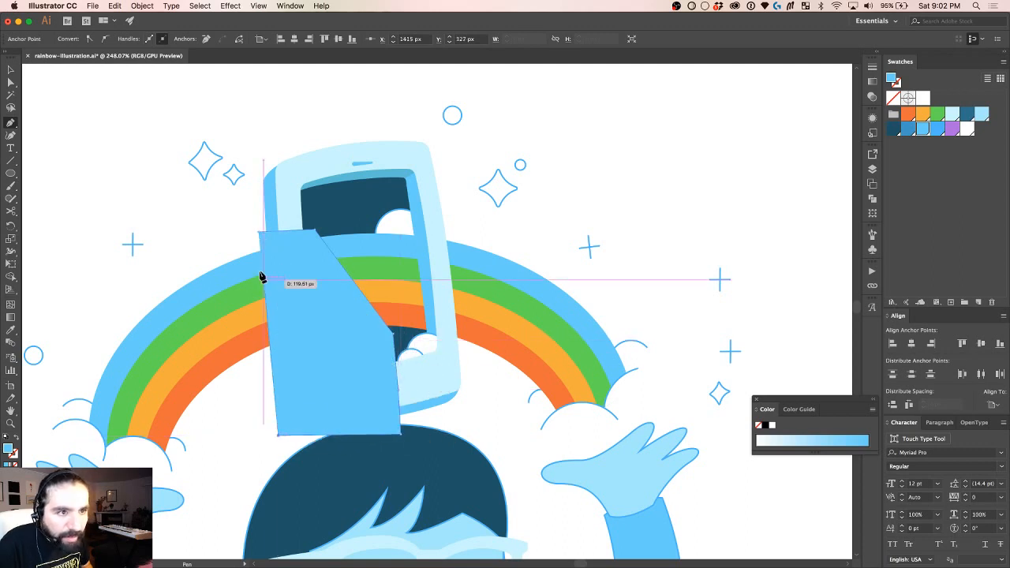
{"action": "left_click", "coordinate": [259, 232]}
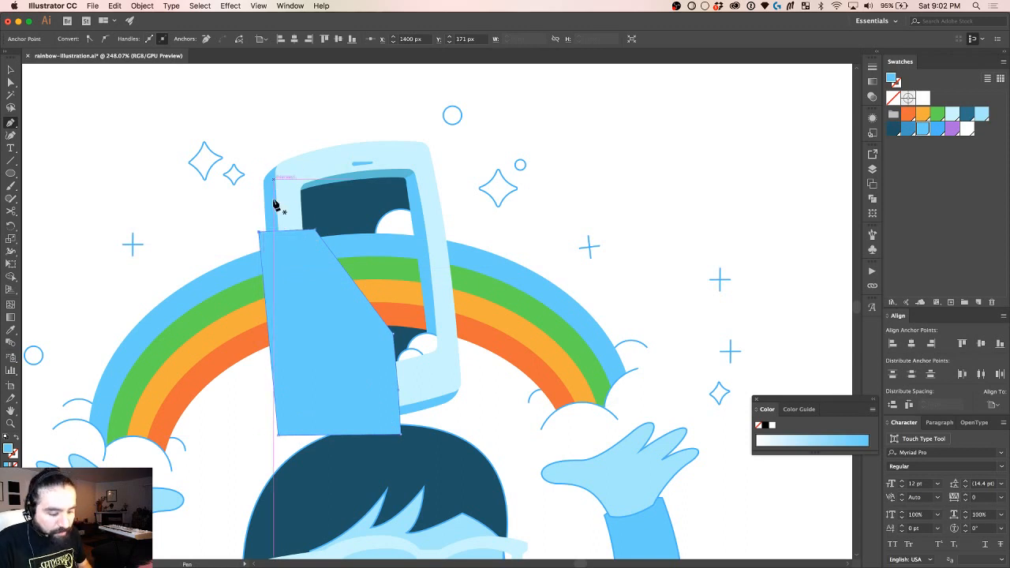
Step: Make a clipping mask from the polygon and the front phone copy, keeping only its left and lower-left part in front of the rainbow
{"action": "key", "text": "super"}
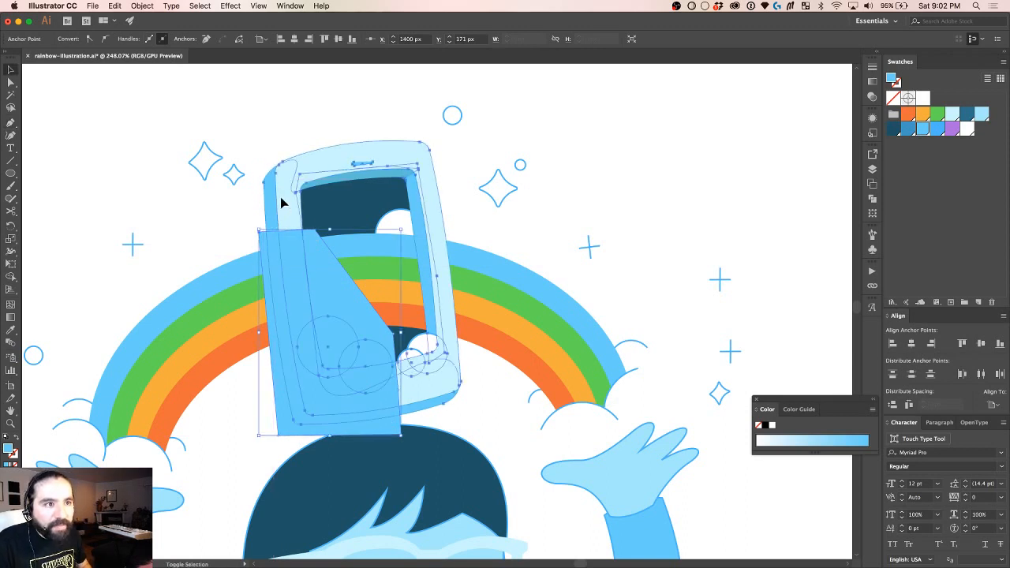
{"action": "left_click", "coordinate": [284, 203], "text": "shift+super"}
{"action": "key", "text": "super+7"}
{"action": "key", "text": "v"}
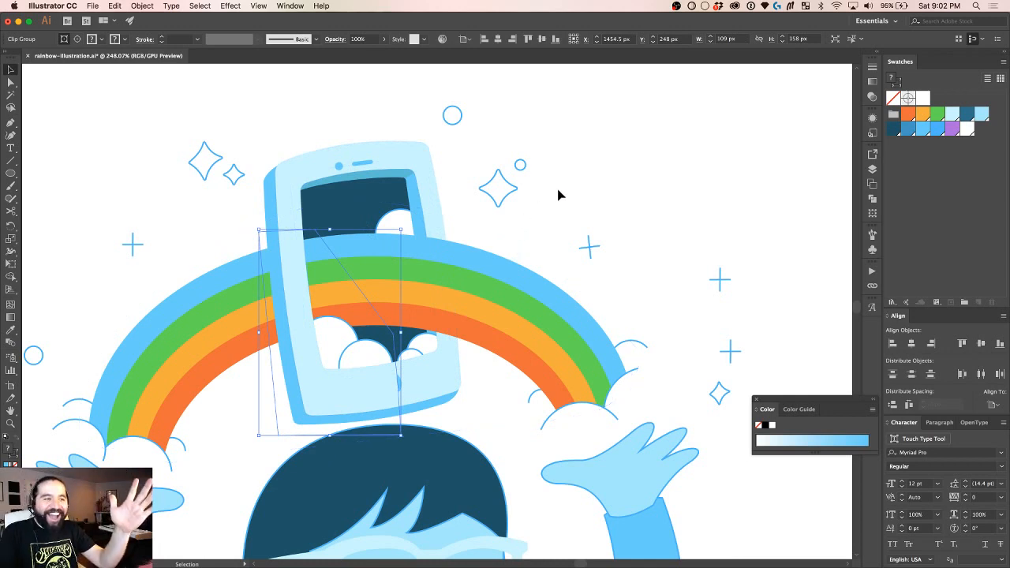
{"action": "left_click", "coordinate": [511, 229]}
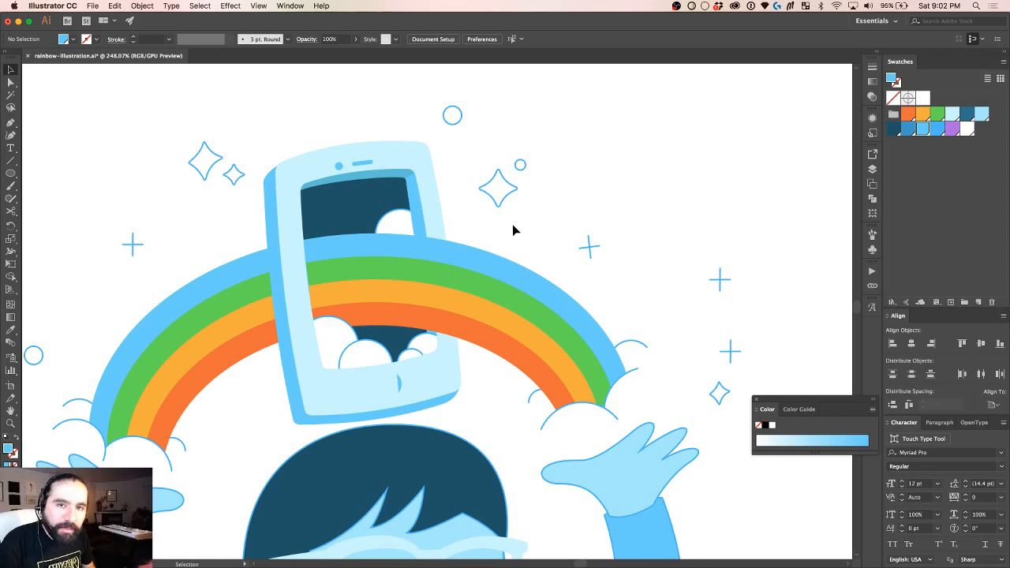
Step: Send the face and neck shape backward behind the facial features, the left pigtail and the shirt collar
{"action": "scroll", "coordinate": [485, 236], "scroll_direction": "down", "scroll_amount": 3}
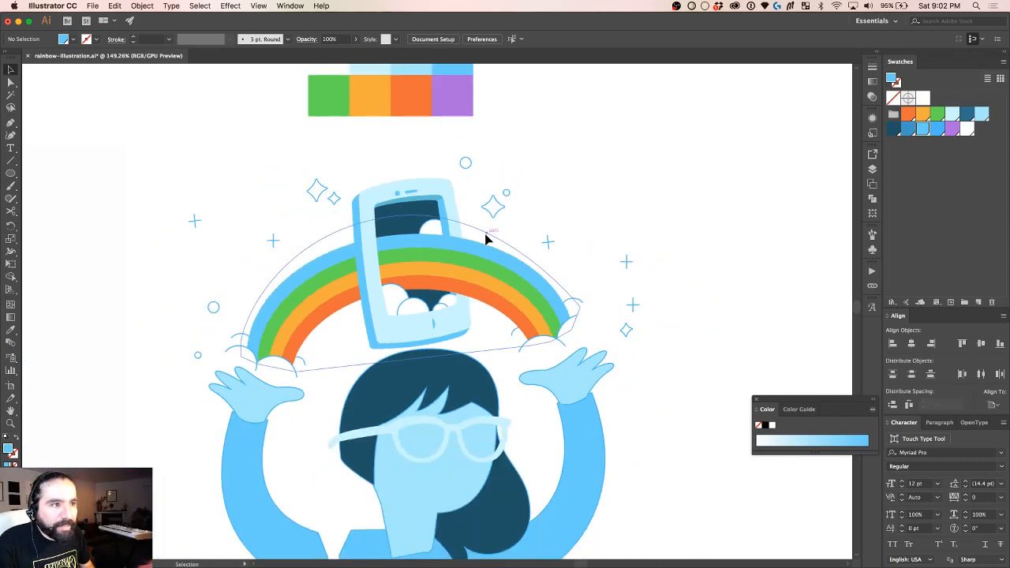
{"action": "scroll", "coordinate": [485, 235], "scroll_direction": "down", "scroll_amount": 2}
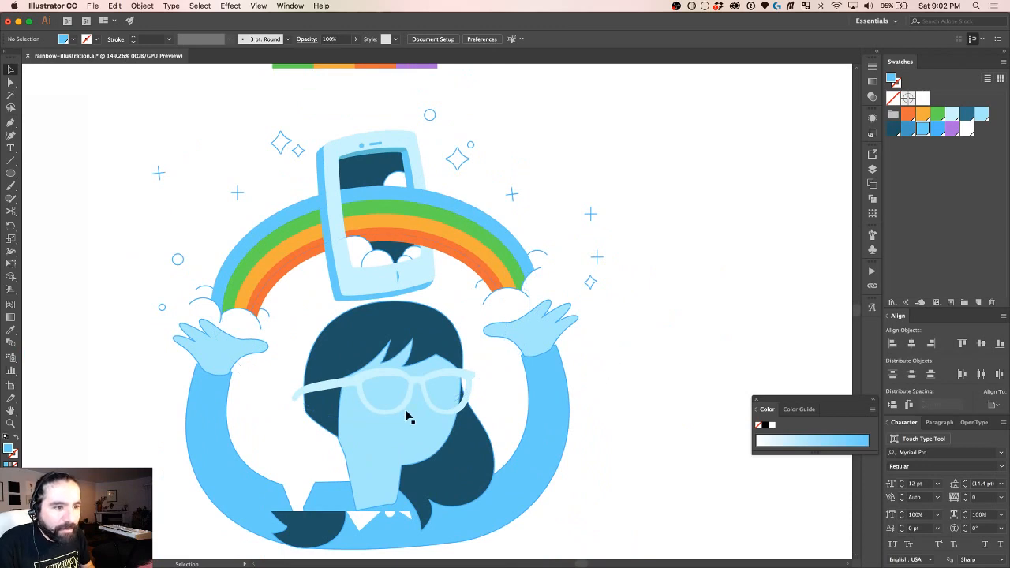
{"action": "key", "text": "a"}
{"action": "key", "text": "super+z"}
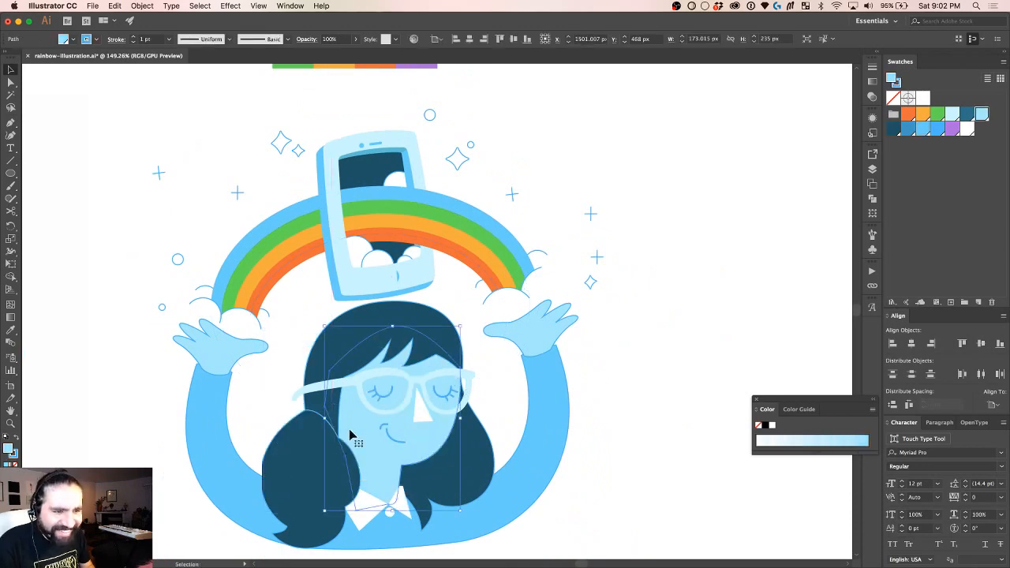
{"action": "key", "text": "v"}
{"action": "left_click", "coordinate": [595, 455]}
Step: Save the illustration file
{"action": "scroll", "coordinate": [596, 455], "scroll_direction": "down", "scroll_amount": 2}
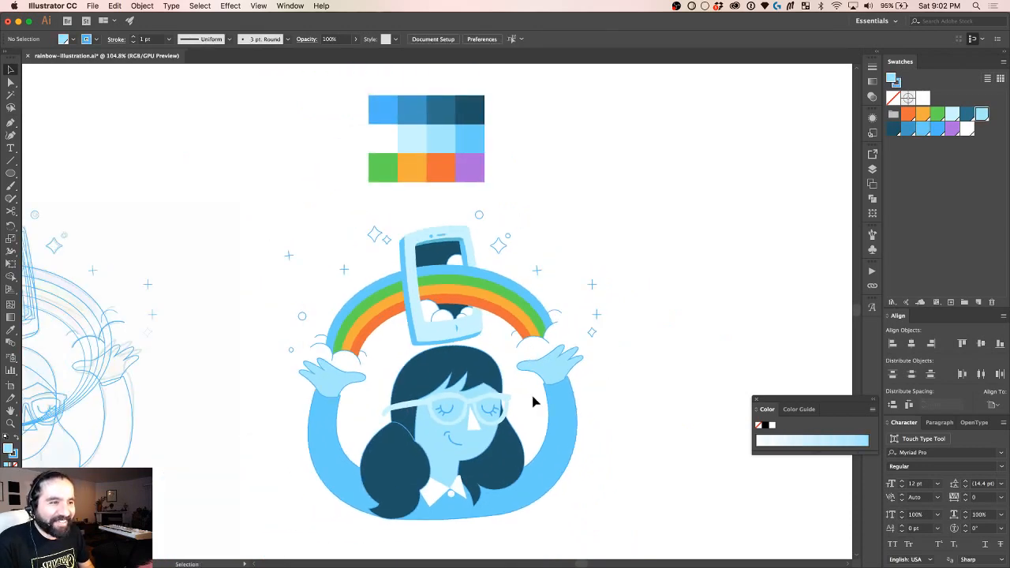
{"action": "scroll", "coordinate": [532, 402], "scroll_direction": "up", "scroll_amount": 2}
{"action": "key", "text": "a"}
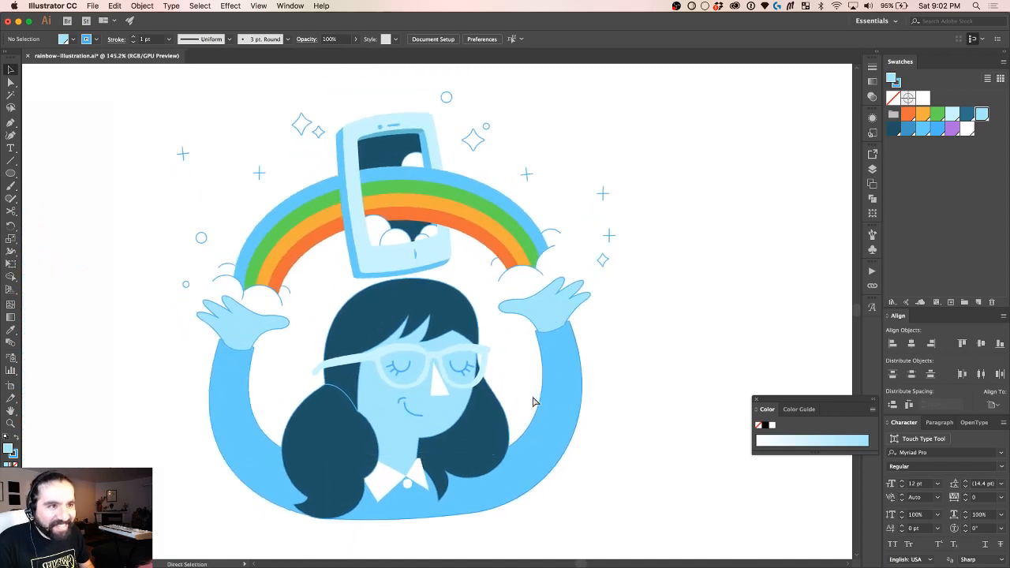
{"action": "key", "text": "v"}
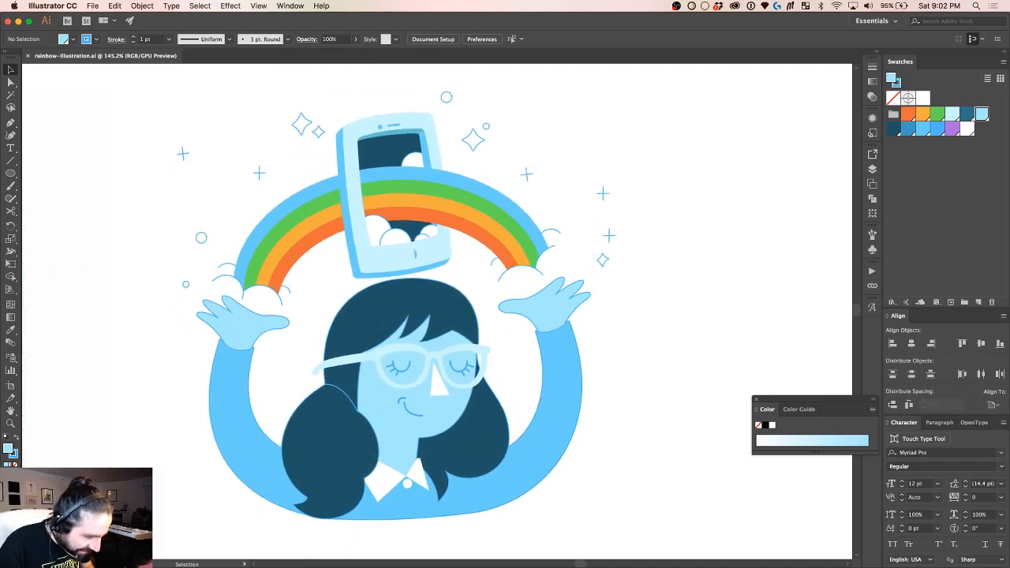
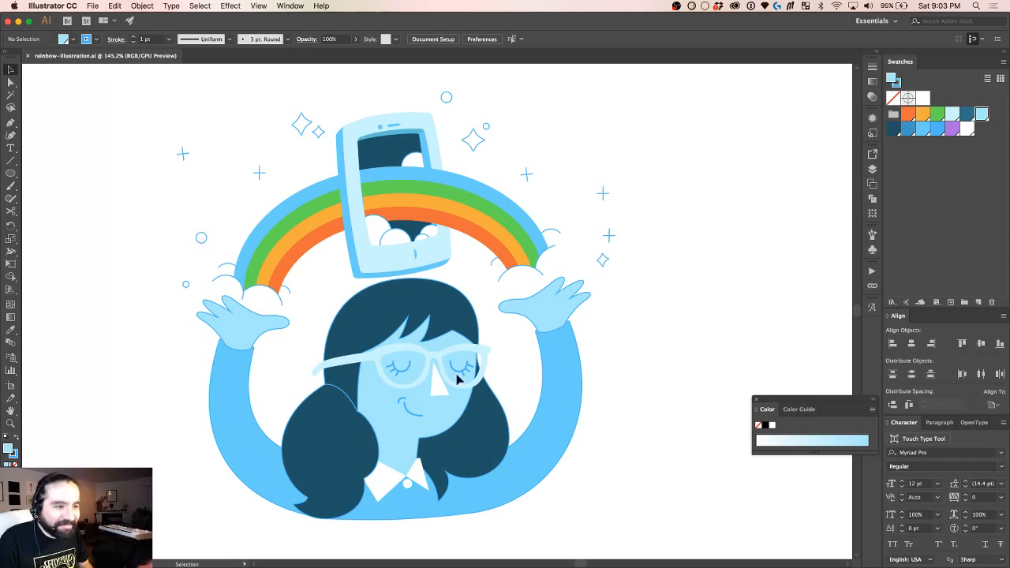
Step: Move the outermost plus-shaped sparkle left of the phone horizontally inward, closer to the neighbouring plus sparkle
{"action": "scroll", "coordinate": [440, 373], "scroll_direction": "down", "scroll_amount": 3}
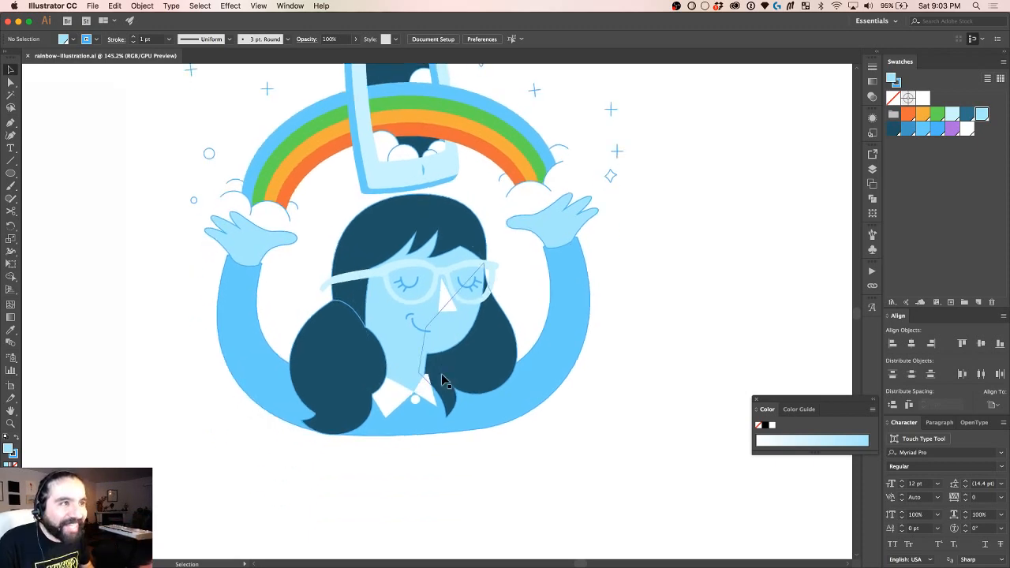
{"action": "scroll", "coordinate": [441, 373], "scroll_direction": "up", "scroll_amount": 3}
{"action": "scroll", "coordinate": [637, 344], "scroll_direction": "up", "scroll_amount": 2}
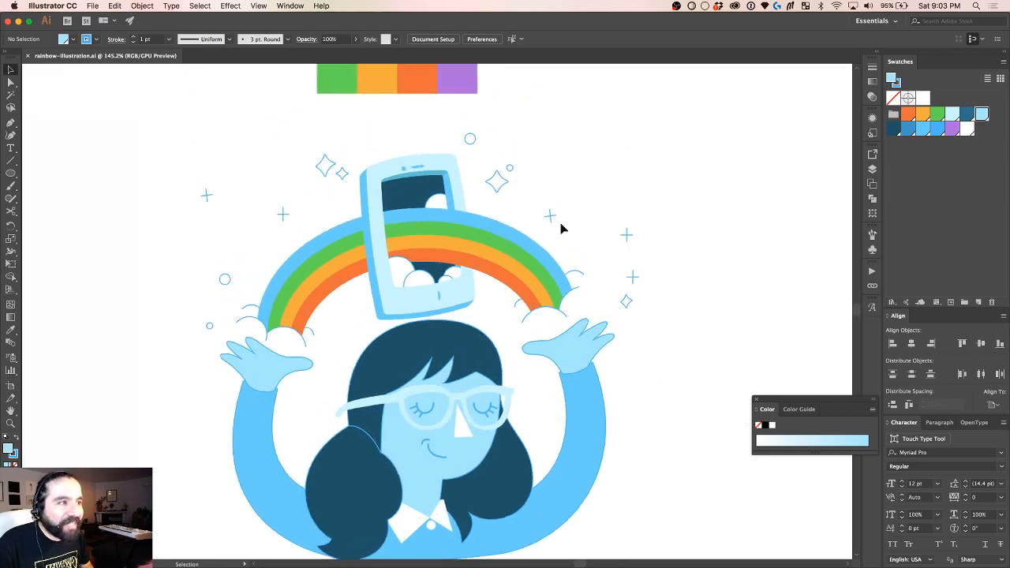
{"action": "scroll", "coordinate": [292, 207], "scroll_direction": "up", "scroll_amount": 1}
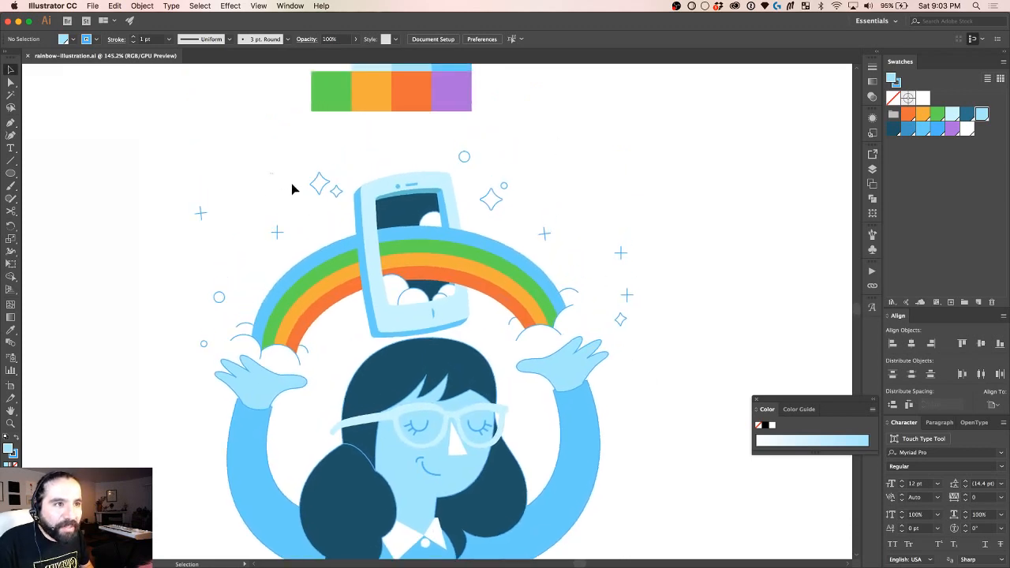
{"action": "left_click_drag", "start_coordinate": [292, 189], "coordinate": [340, 204]}
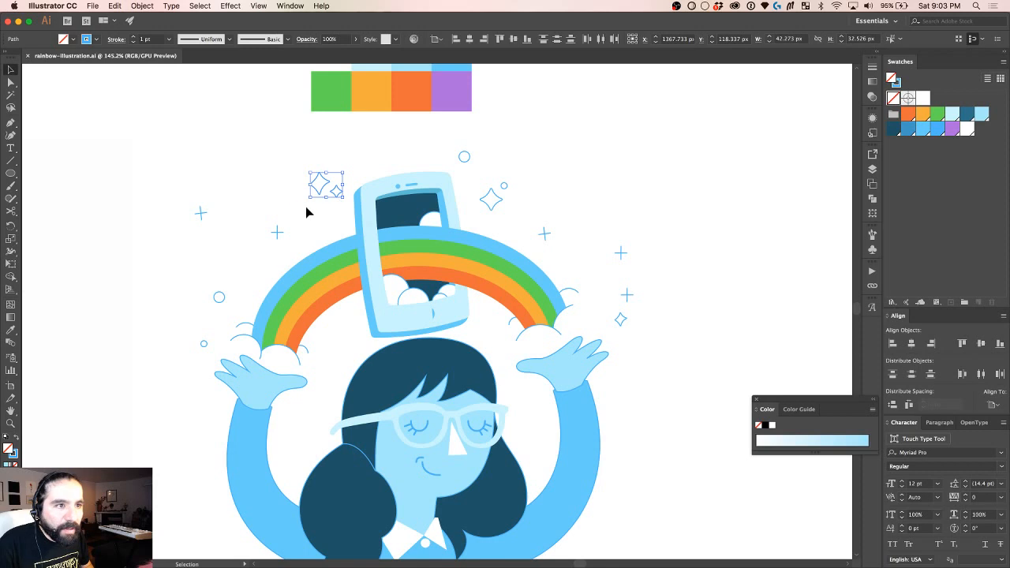
{"action": "left_click_drag", "start_coordinate": [200, 220], "coordinate": [221, 223]}
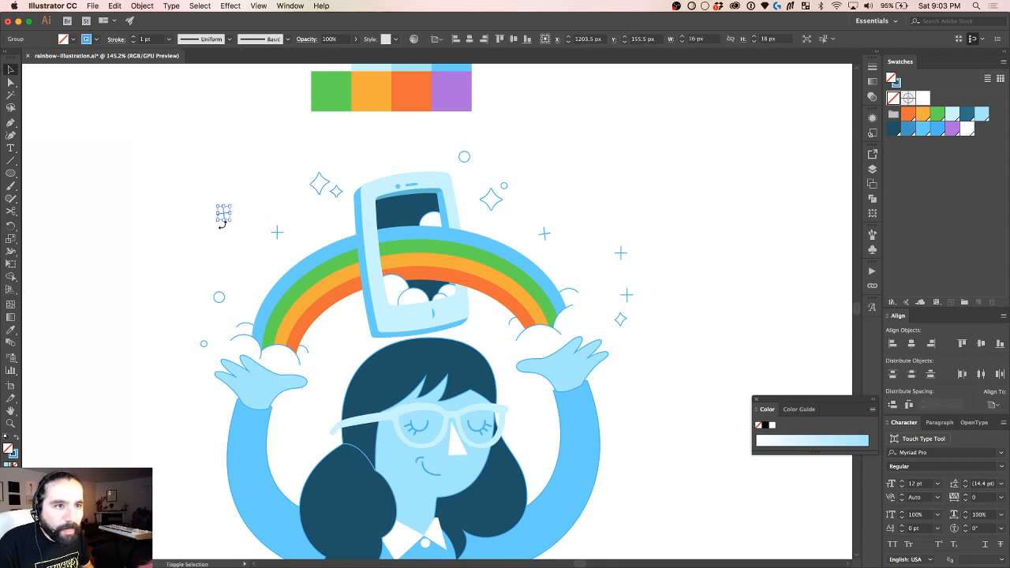
{"action": "key", "text": "shift+Right"}
{"action": "left_click", "coordinate": [218, 255]}
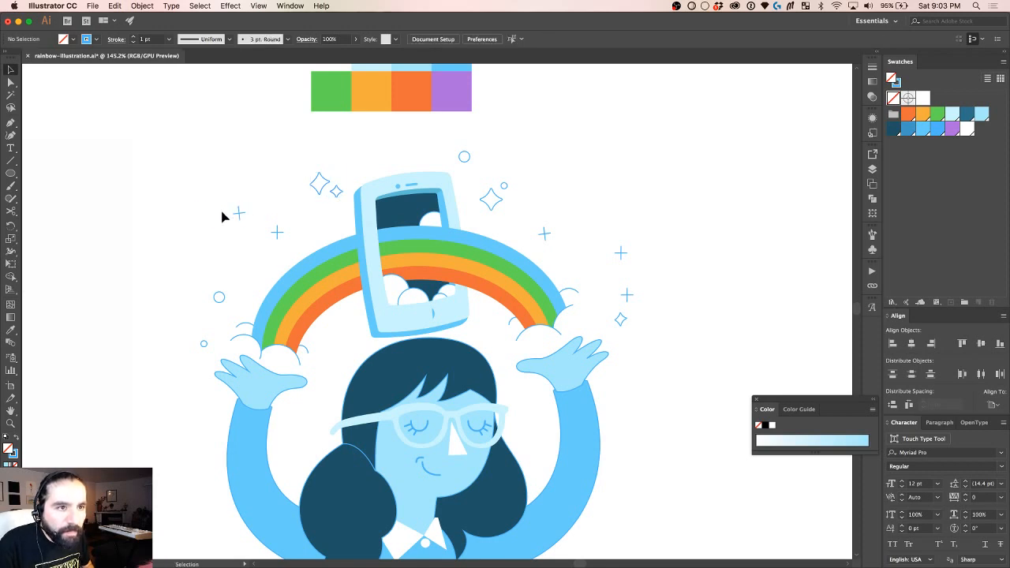
{"action": "left_click_drag", "start_coordinate": [241, 221], "coordinate": [257, 256]}
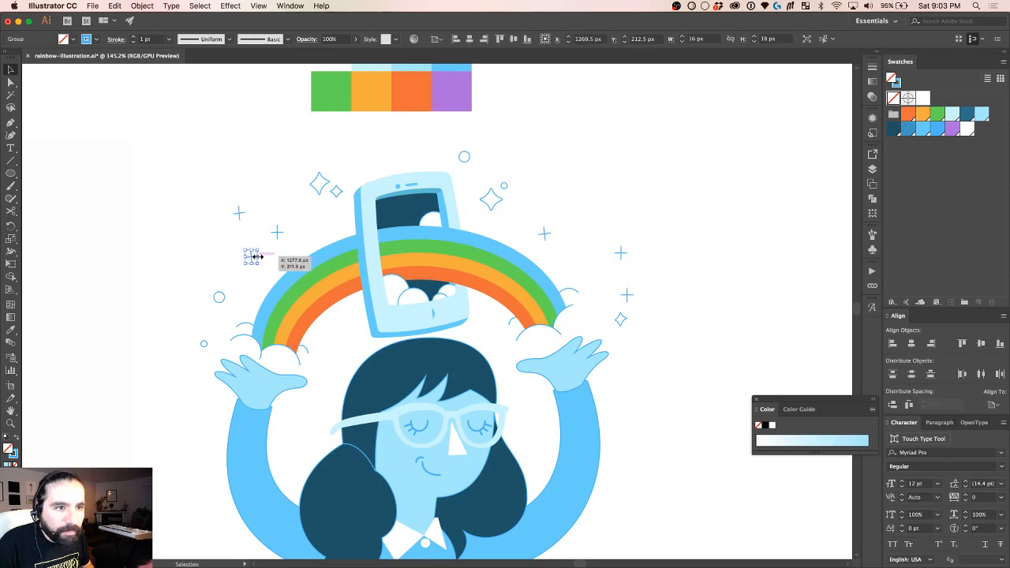
{"action": "scroll", "coordinate": [257, 257], "scroll_direction": "up", "scroll_amount": 4}
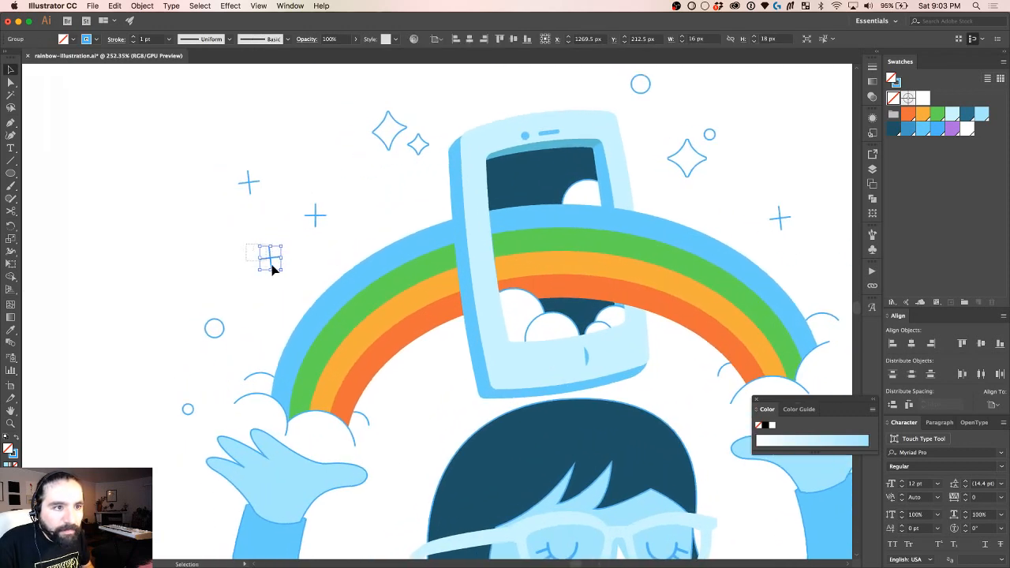
{"action": "key", "text": "Delete"}
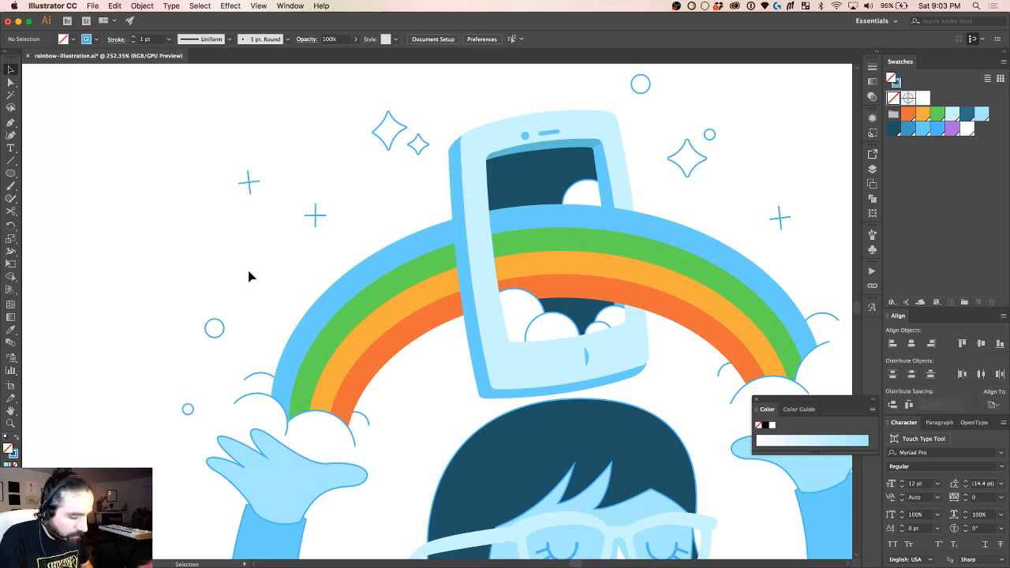
Step: Draw a short diagonal accent line below the left plus sparkles and shorten it by moving its upper end anchor
{"action": "key", "text": "p"}
{"action": "left_click", "coordinate": [243, 274]}
{"action": "left_click", "coordinate": [268, 258]}
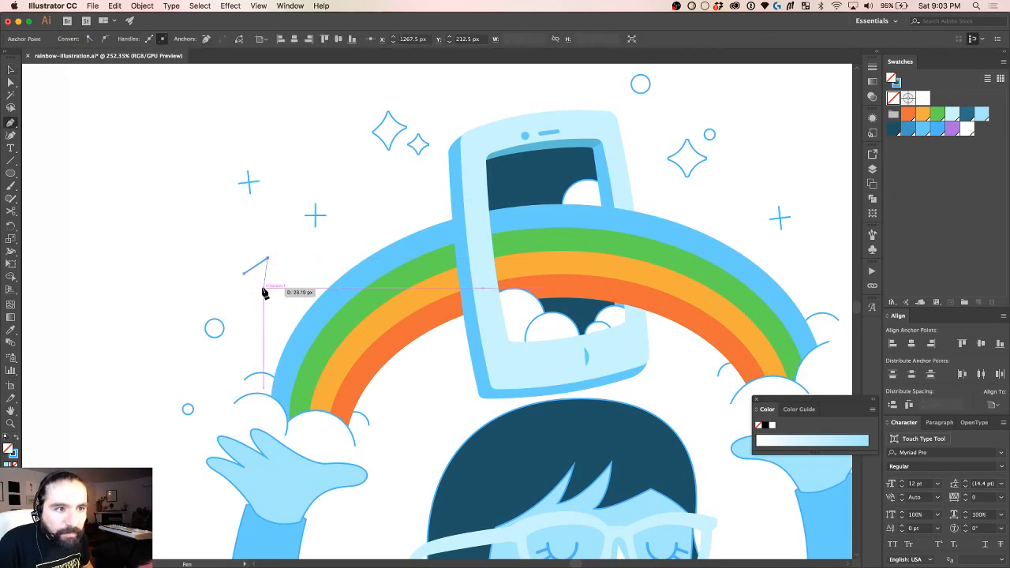
{"action": "key", "text": "Escape"}
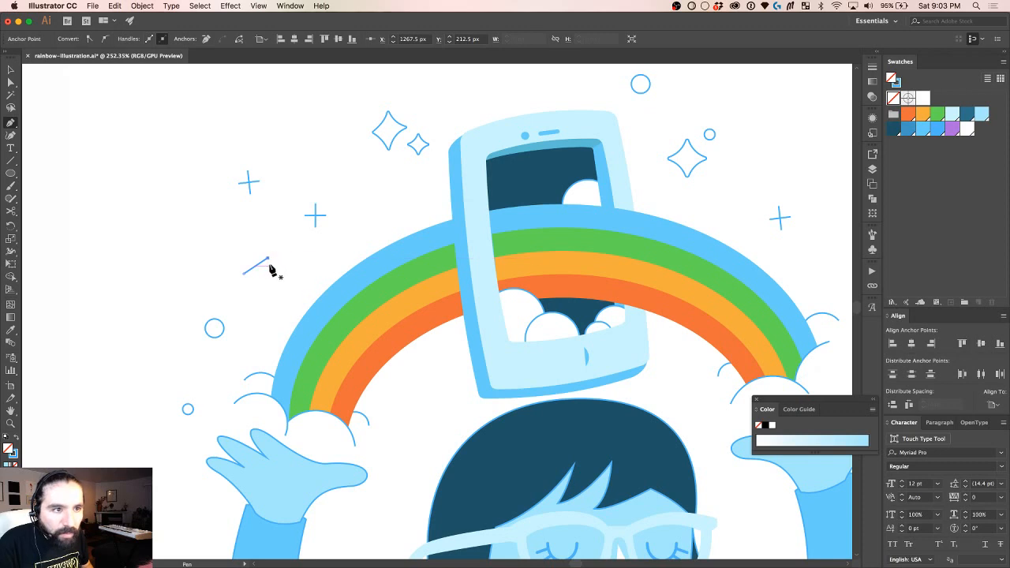
{"action": "key", "text": "a"}
{"action": "key", "text": "shift+Left"}
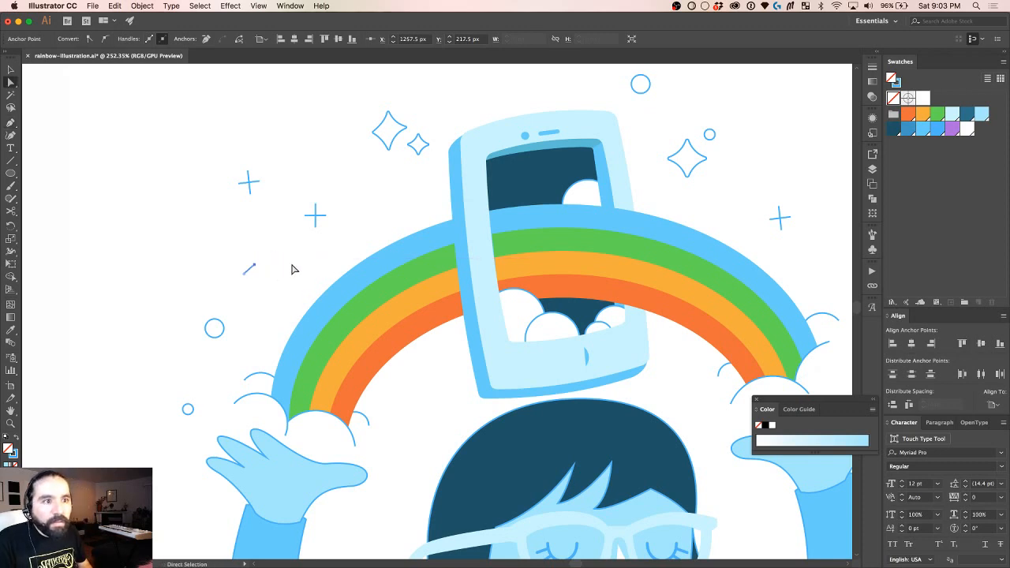
{"action": "left_click", "coordinate": [292, 269]}
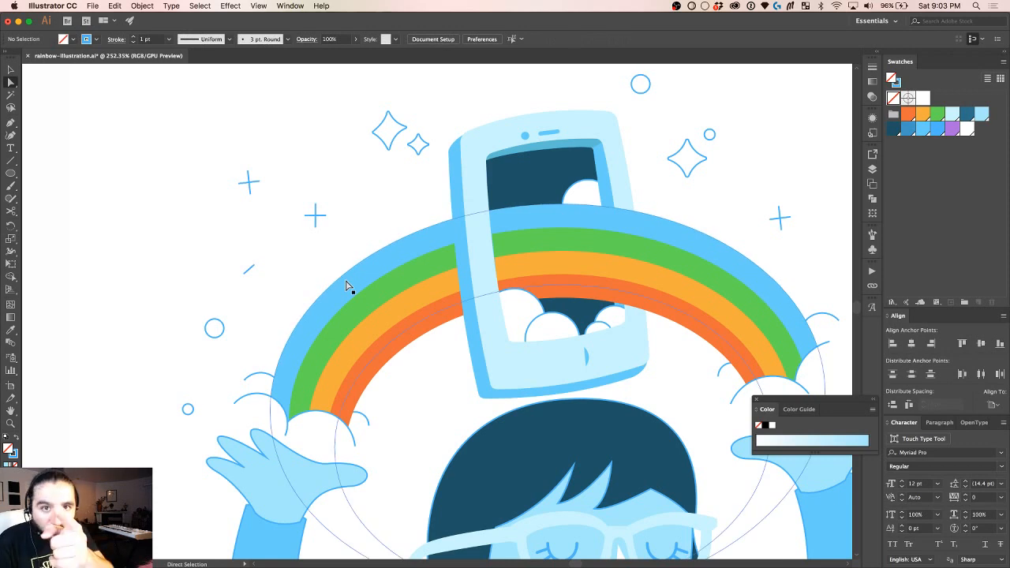
Step: Draw two short diagonal accent lines right of the phone, one above the nearest plus sparkle and one beside the rainbow's right side
{"action": "scroll", "coordinate": [346, 287], "scroll_direction": "right", "scroll_amount": 5}
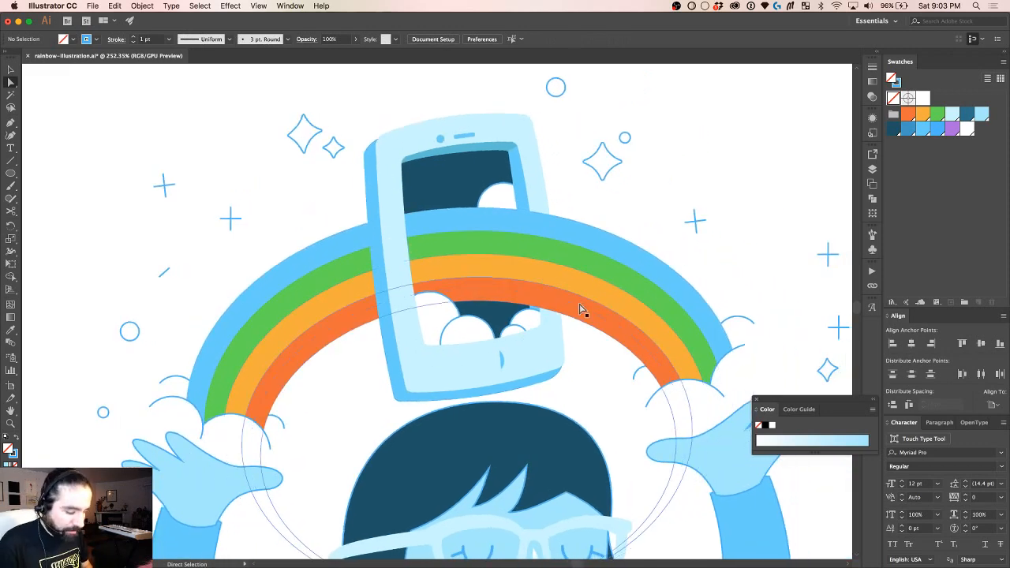
{"action": "key", "text": "p"}
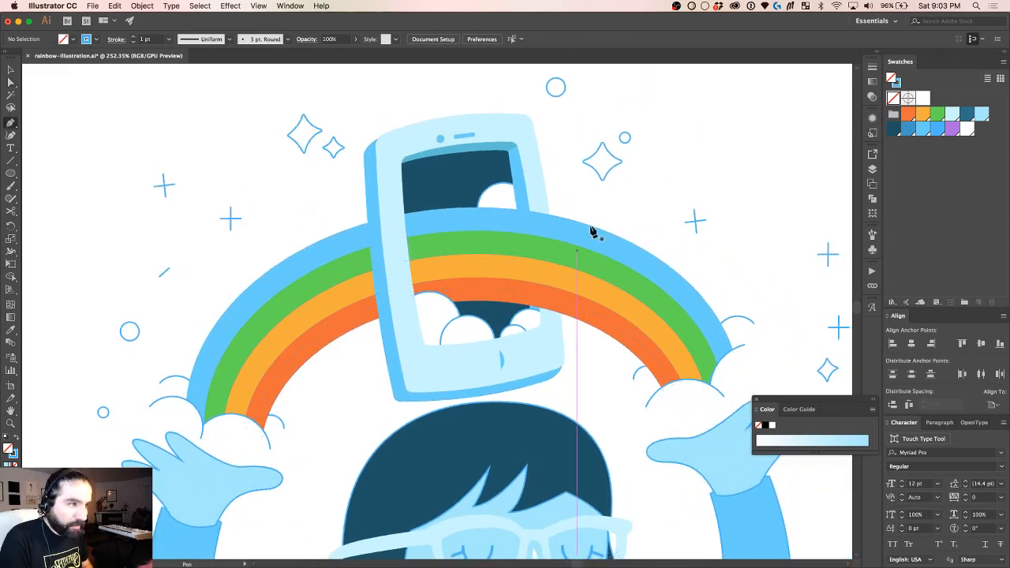
{"action": "left_click", "coordinate": [695, 165]}
{"action": "left_click", "coordinate": [711, 177]}
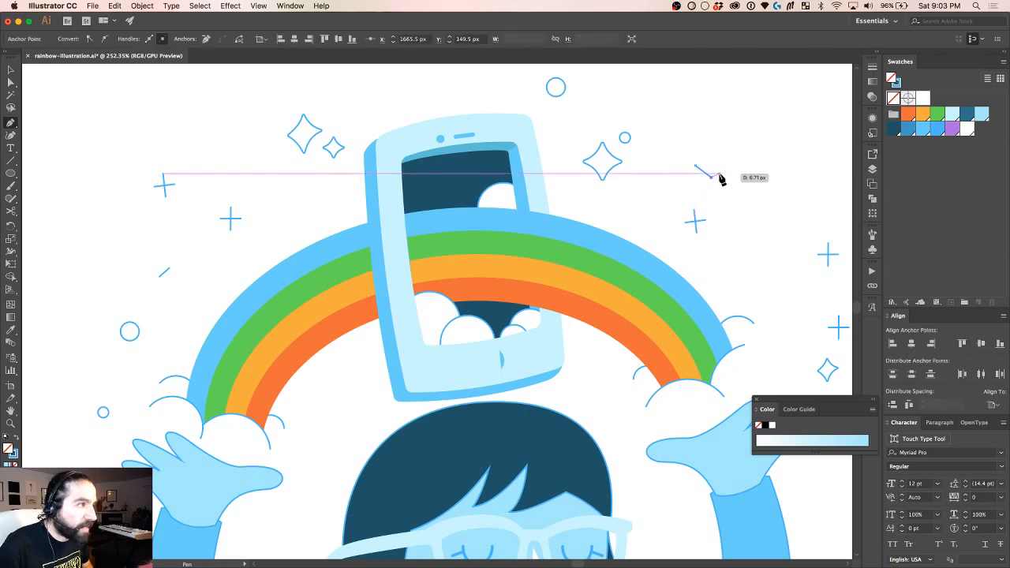
{"action": "scroll", "coordinate": [745, 282], "scroll_direction": "right", "scroll_amount": 5}
{"action": "scroll", "coordinate": [746, 282], "scroll_direction": "down", "scroll_amount": 1}
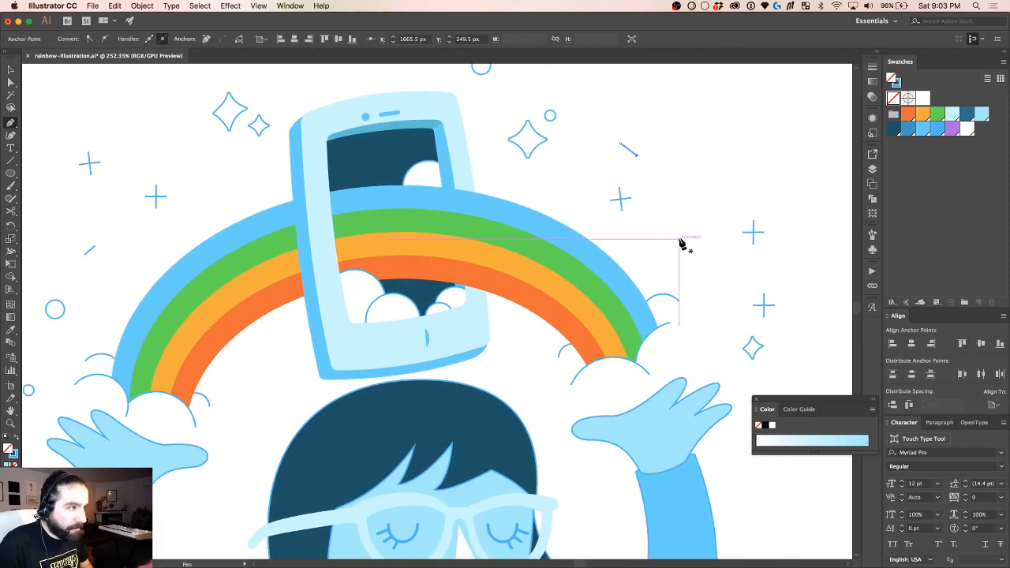
{"action": "left_click", "coordinate": [679, 265]}
{"action": "left_click", "coordinate": [694, 246]}
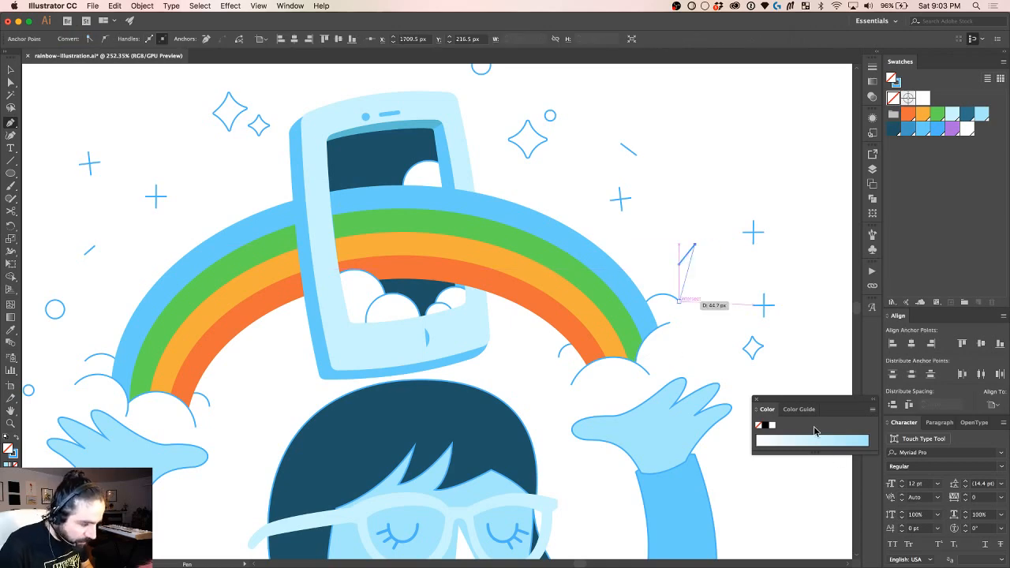
{"action": "scroll", "coordinate": [747, 406], "scroll_direction": "down", "scroll_amount": 5}
{"action": "scroll", "coordinate": [747, 405], "scroll_direction": "left", "scroll_amount": 3}
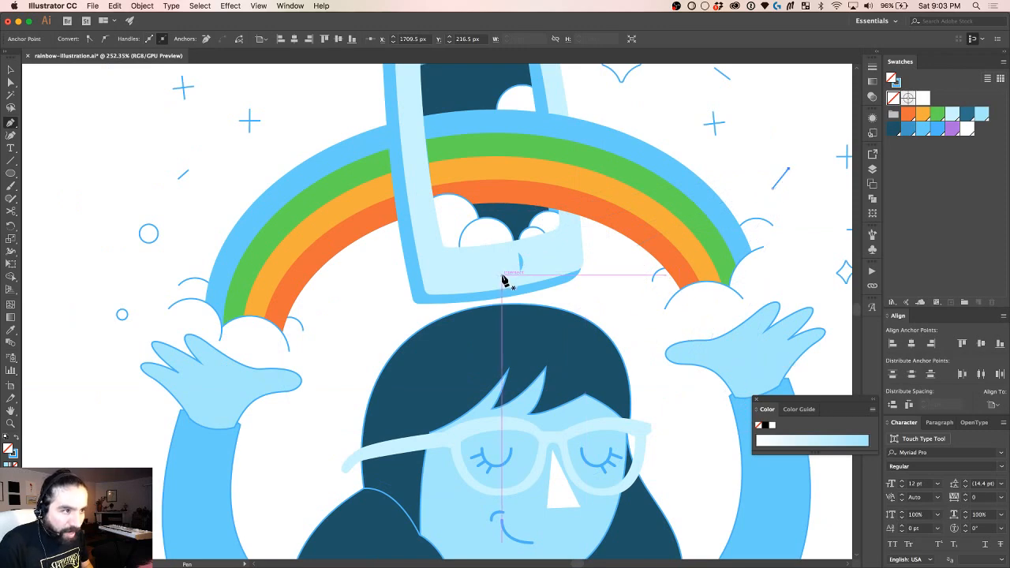
Step: Reshape the phone's mask path by moving its two lower-right anchors inward, clear of the round home button, to reveal the whole button
{"action": "scroll", "coordinate": [501, 274], "scroll_direction": "up", "scroll_amount": 2}
{"action": "scroll", "coordinate": [501, 272], "scroll_direction": "up", "scroll_amount": 4}
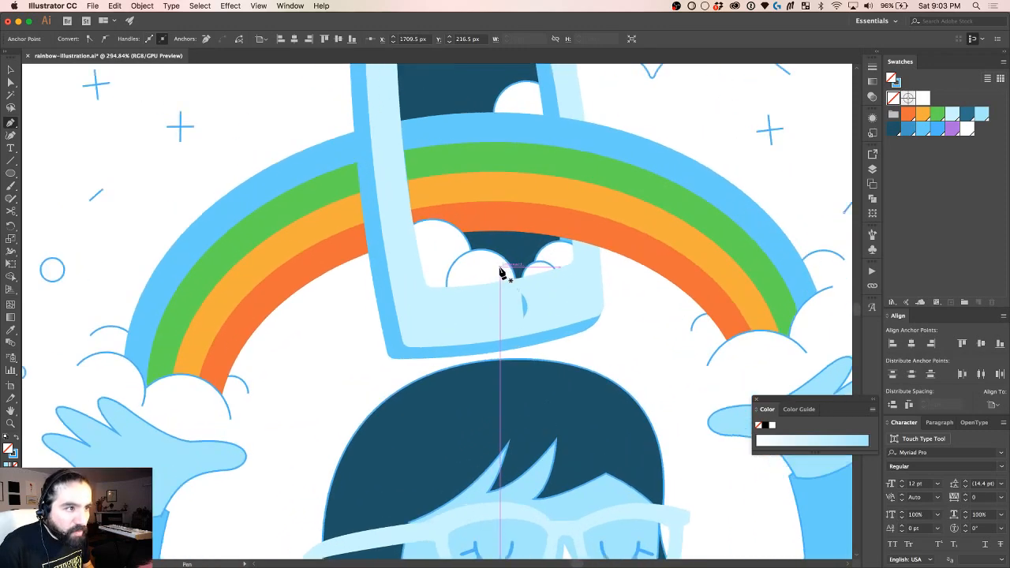
{"action": "key", "text": "a"}
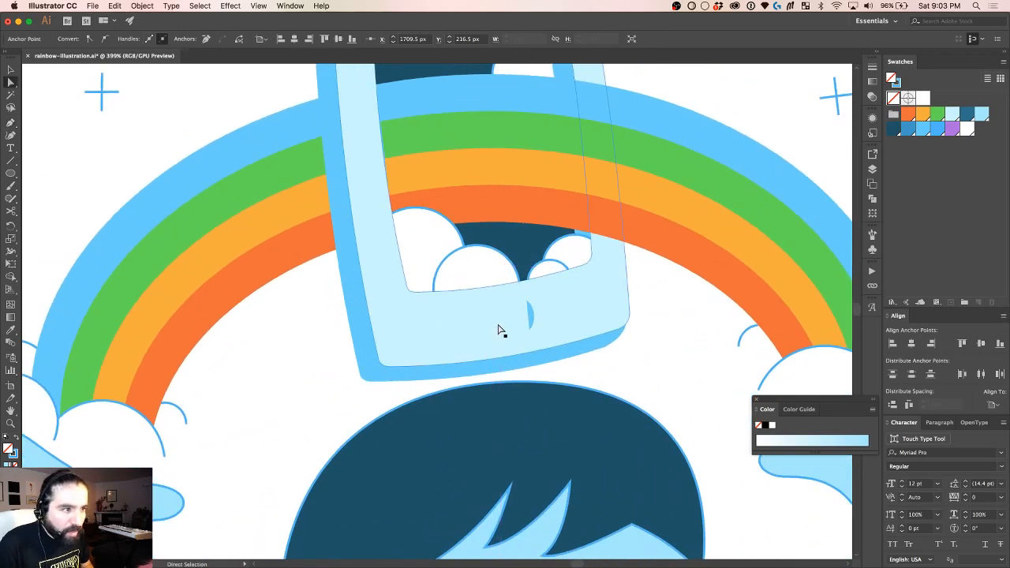
{"action": "left_click", "coordinate": [501, 334]}
{"action": "left_click", "coordinate": [606, 376]}
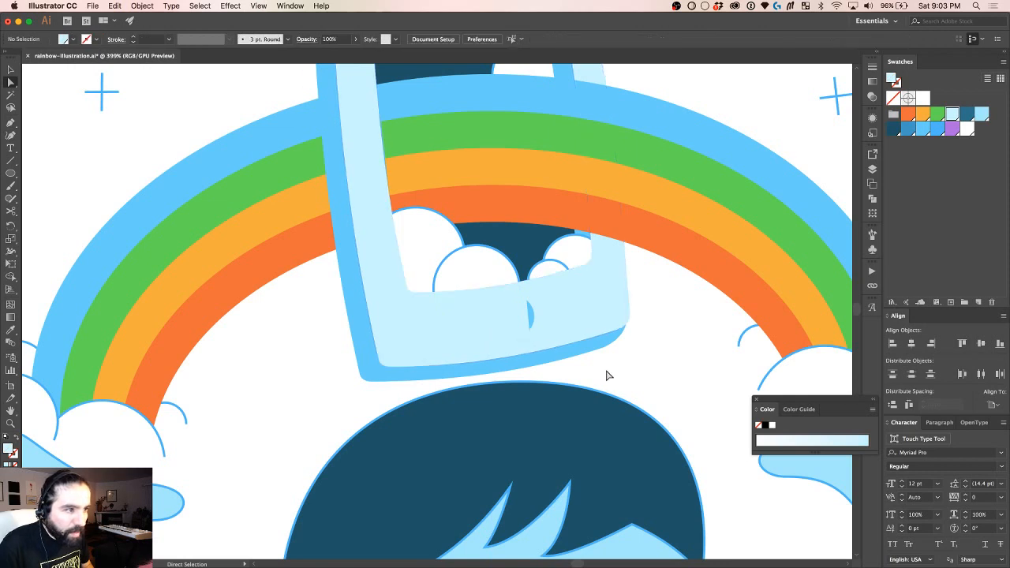
{"action": "left_click", "coordinate": [338, 395]}
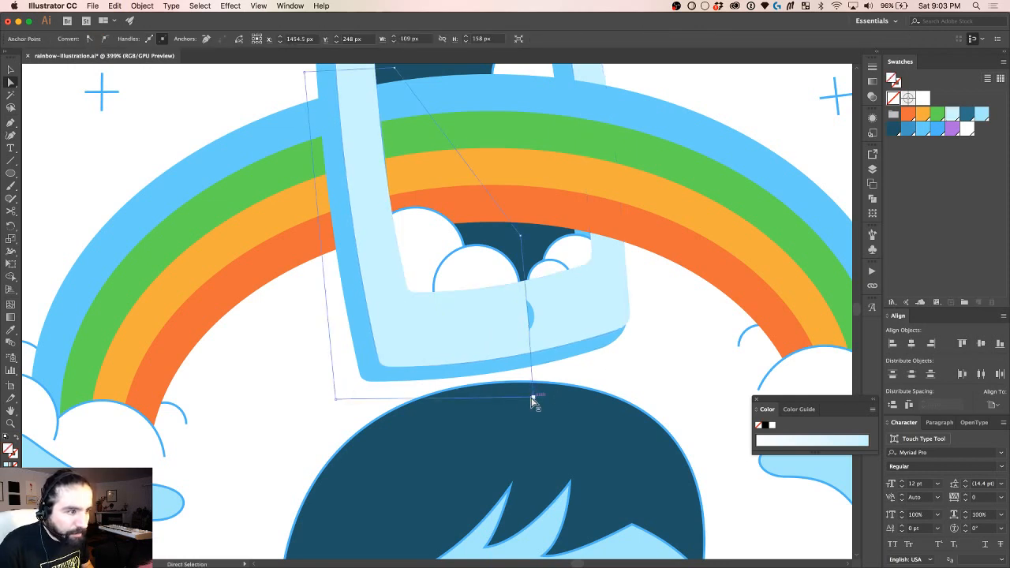
{"action": "left_click_drag", "start_coordinate": [533, 397], "coordinate": [478, 379]}
{"action": "left_click_drag", "start_coordinate": [528, 329], "coordinate": [477, 319]}
{"action": "scroll", "coordinate": [506, 332], "scroll_direction": "down", "scroll_amount": 3}
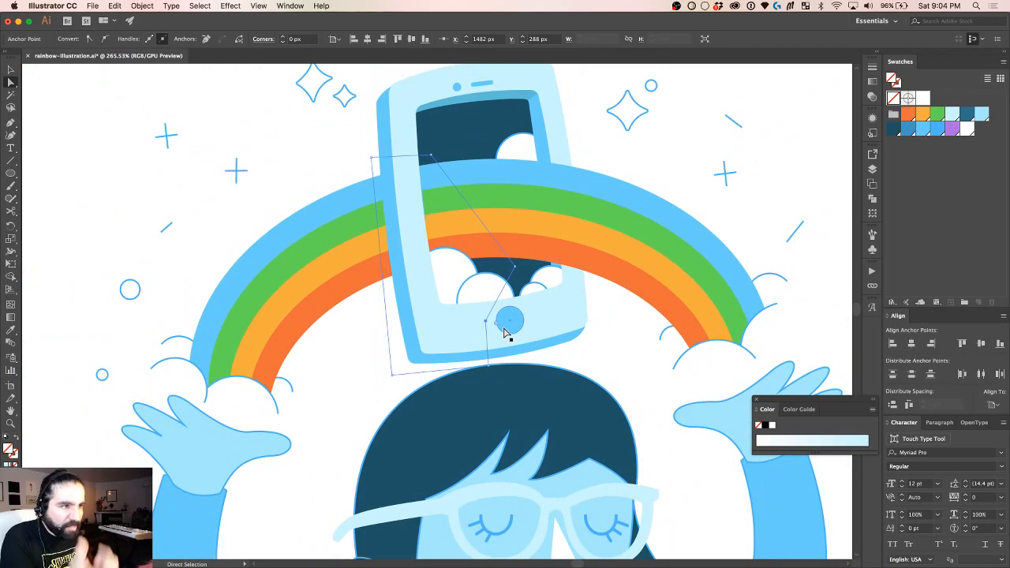
{"action": "left_click", "coordinate": [607, 345]}
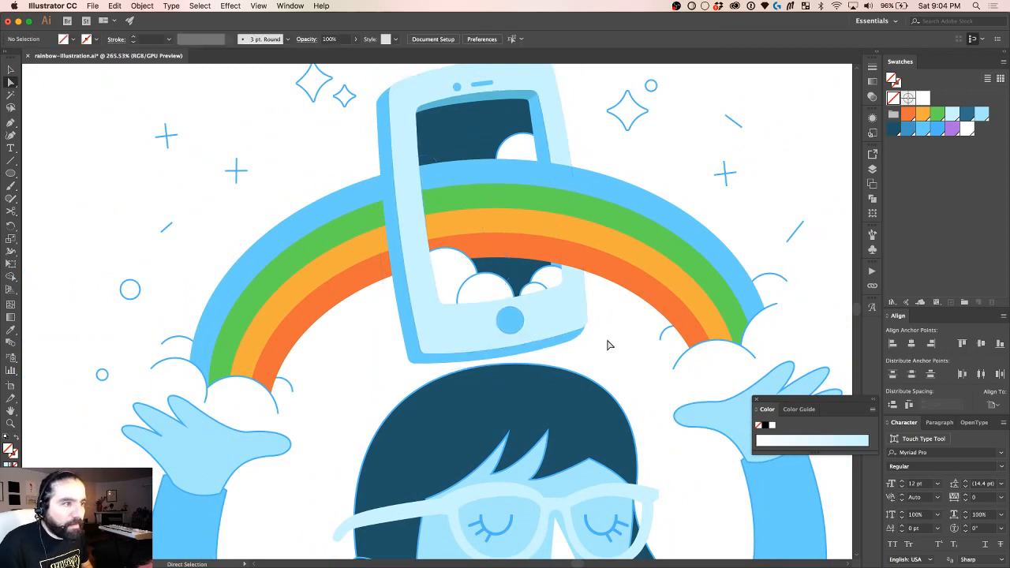
{"action": "scroll", "coordinate": [608, 345], "scroll_direction": "down", "scroll_amount": 3}
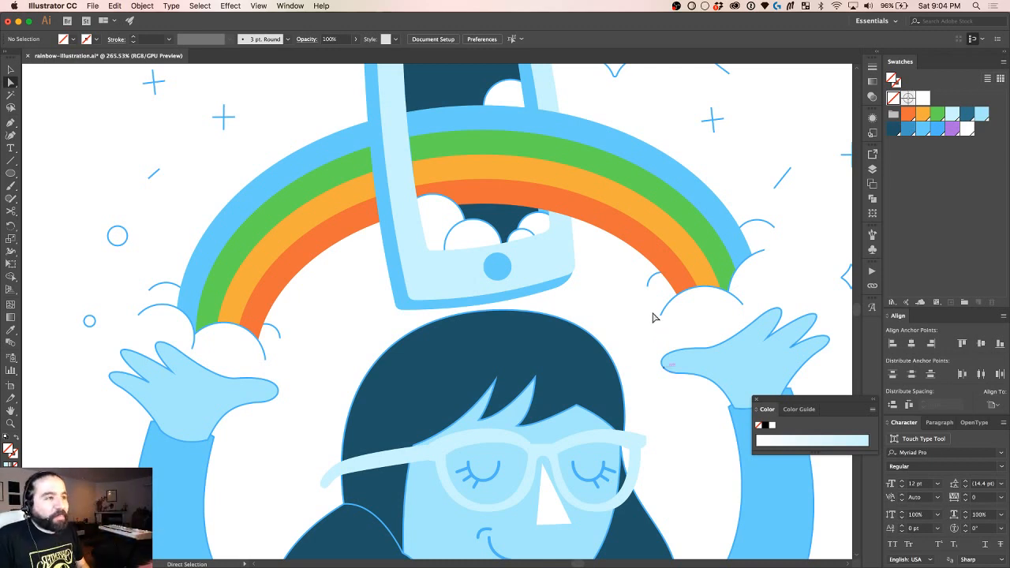
{"action": "scroll", "coordinate": [627, 108], "scroll_direction": "up", "scroll_amount": 2}
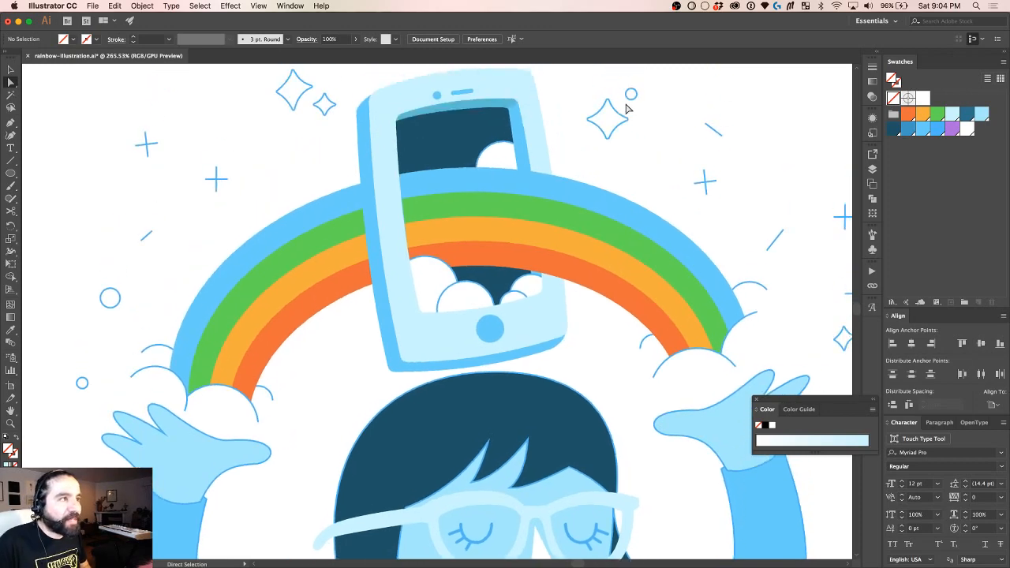
{"action": "scroll", "coordinate": [627, 108], "scroll_direction": "down", "scroll_amount": 2}
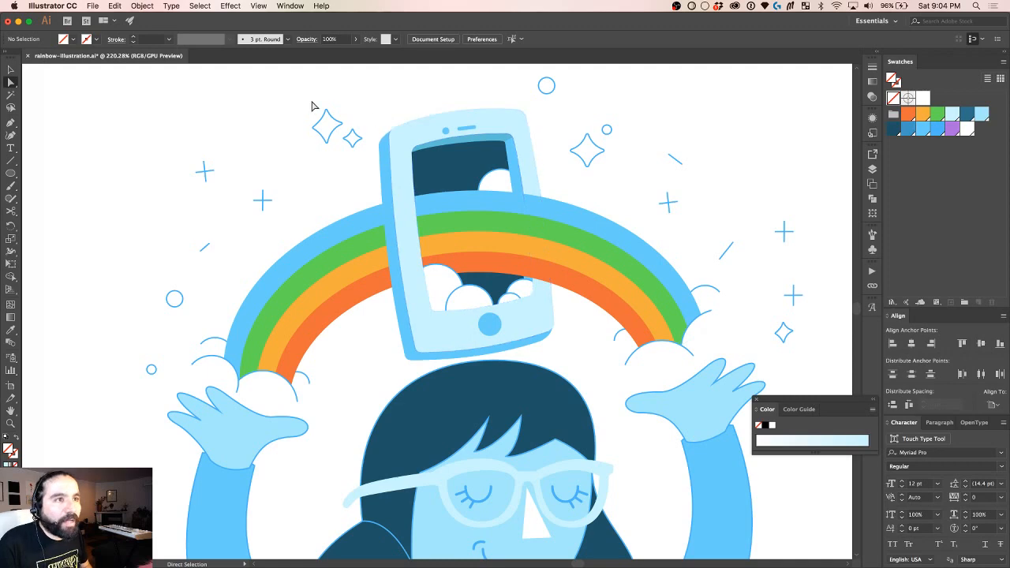
{"action": "left_click_drag", "start_coordinate": [311, 102], "coordinate": [355, 156]}
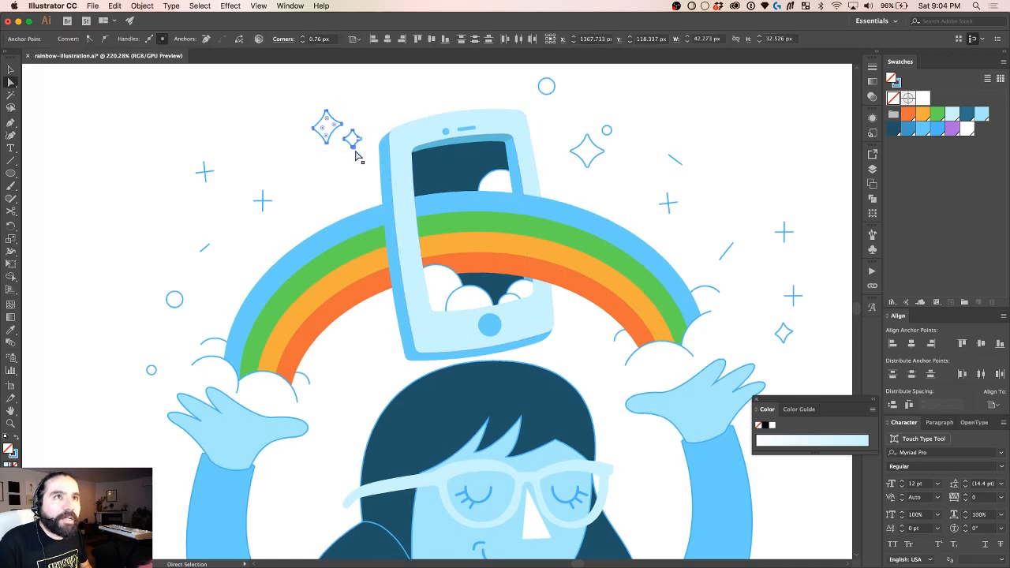
{"action": "key", "text": "super+equal"}
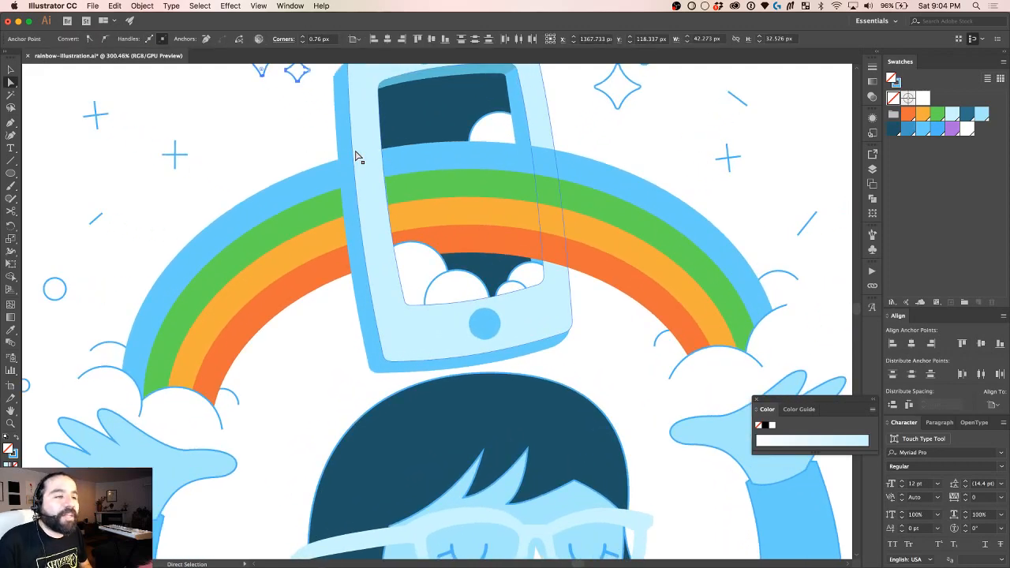
{"action": "scroll", "coordinate": [356, 155], "scroll_direction": "up", "scroll_amount": 3}
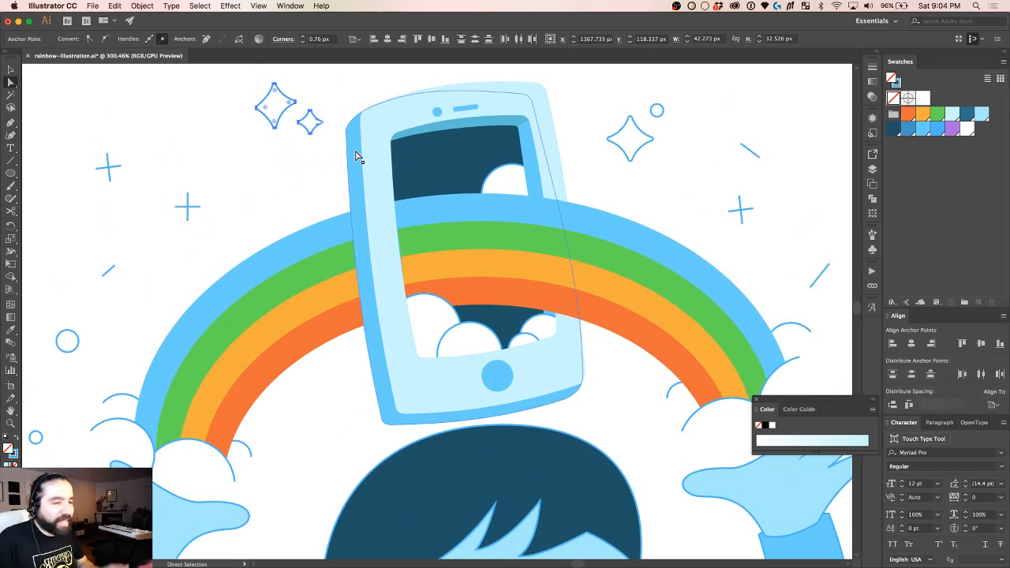
{"action": "scroll", "coordinate": [356, 155], "scroll_direction": "down", "scroll_amount": 5}
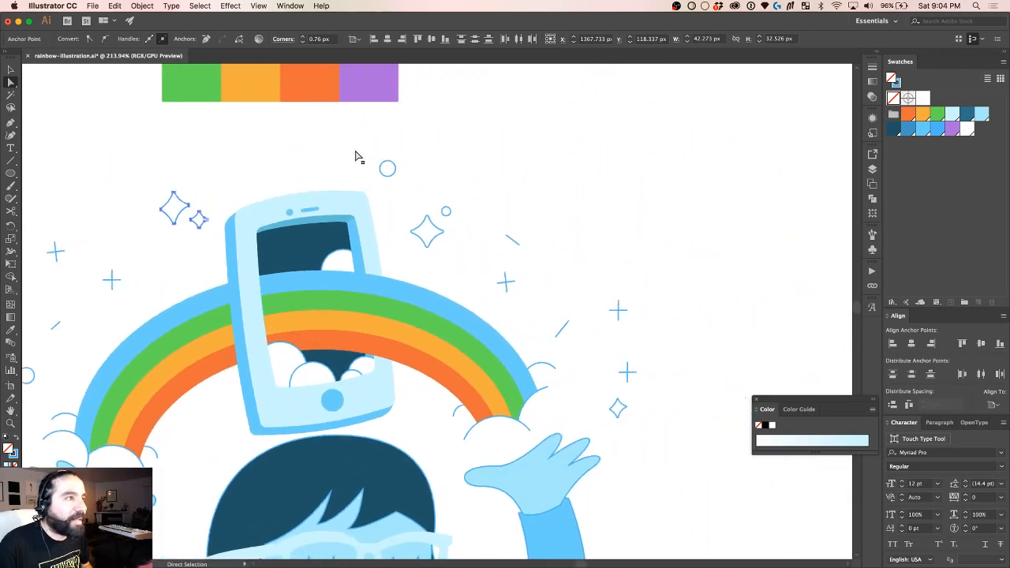
{"action": "left_click", "coordinate": [437, 160]}
{"action": "scroll", "coordinate": [437, 161], "scroll_direction": "left", "scroll_amount": 3}
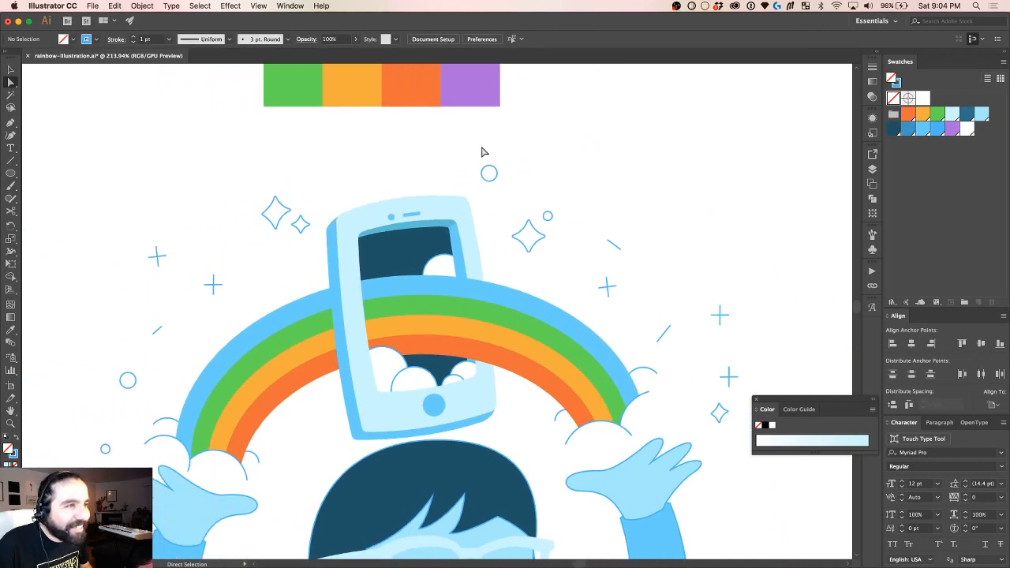
{"action": "left_click", "coordinate": [489, 172]}
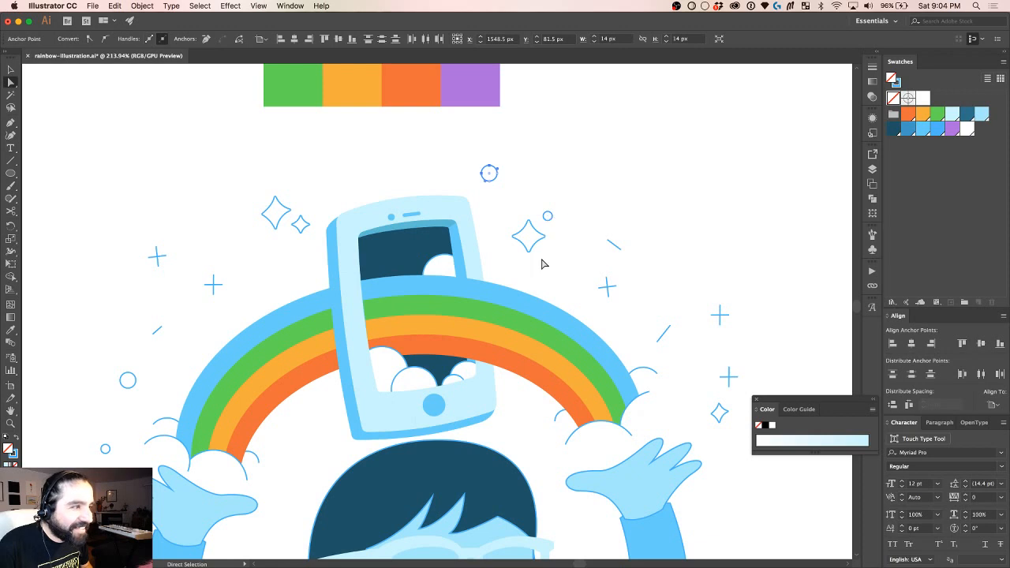
{"action": "scroll", "coordinate": [541, 264], "scroll_direction": "down", "scroll_amount": 3}
Step: Fill the two four-pointed sparkles left of the phone with the yellow-orange swatch and remove their outline
{"action": "left_click_drag", "start_coordinate": [263, 116], "coordinate": [300, 185]}
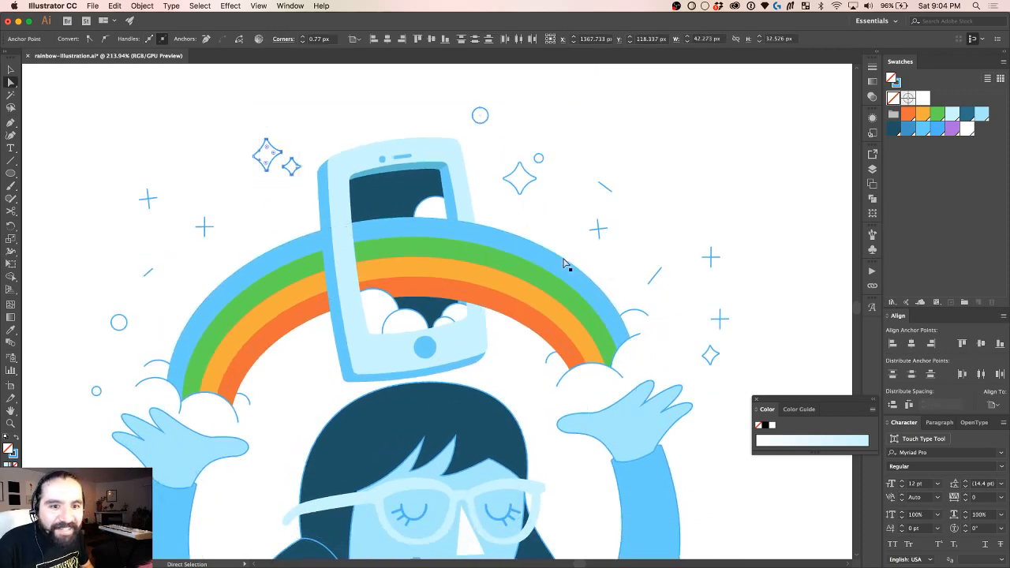
{"action": "left_click", "coordinate": [923, 114]}
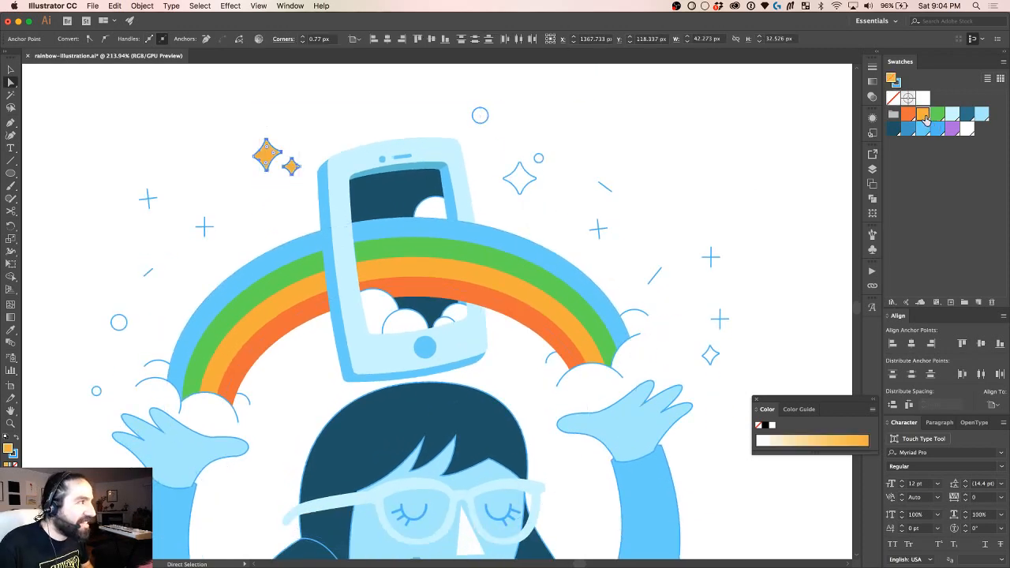
{"action": "left_click", "coordinate": [13, 455]}
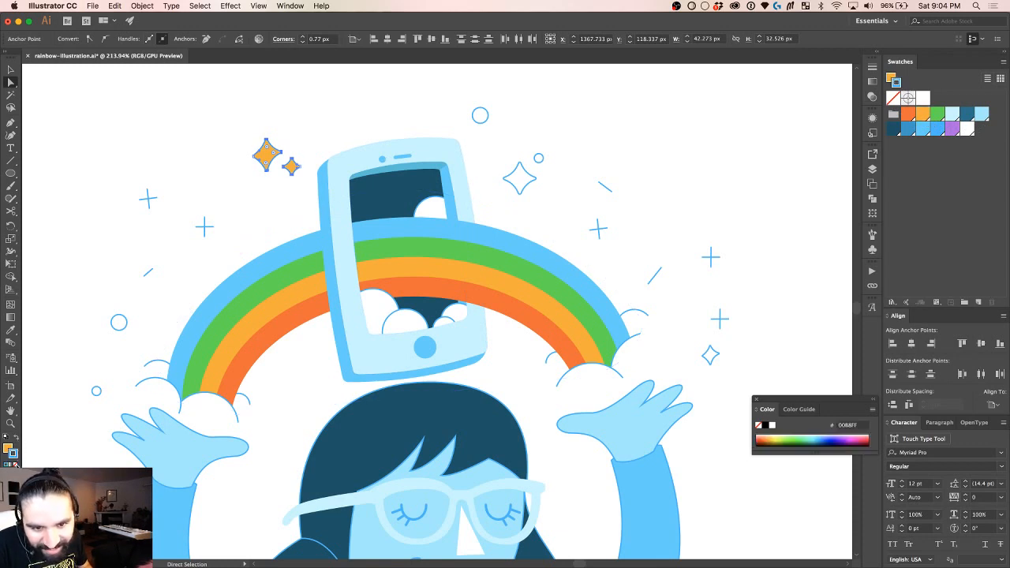
{"action": "left_click", "coordinate": [8, 448]}
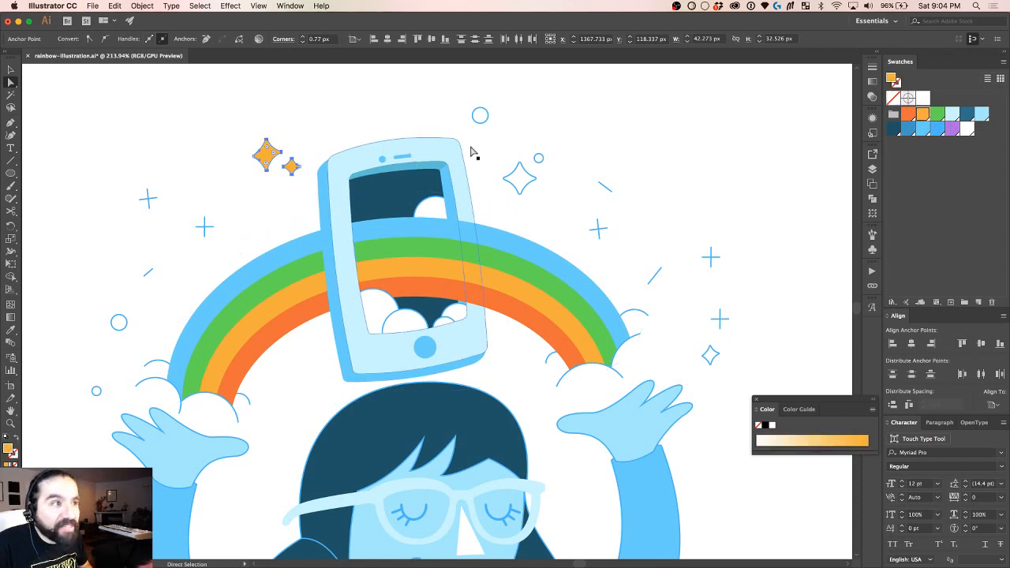
Step: Fill the two circles and four-pointed sparkle right of the phone, plus the small sparkle above the right hand, with green and remove their outlines
{"action": "left_click_drag", "start_coordinate": [478, 94], "coordinate": [541, 175]}
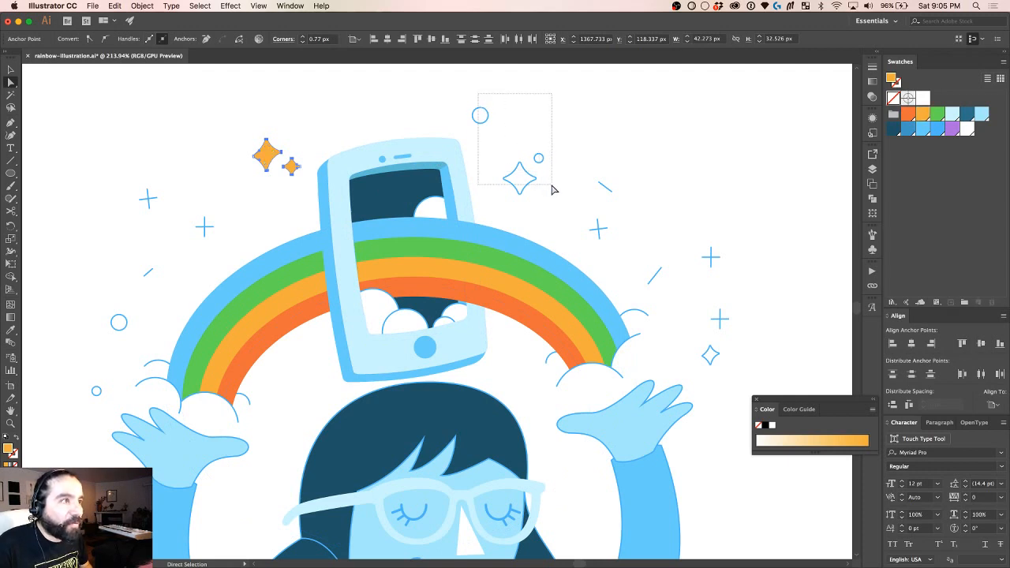
{"action": "left_click", "coordinate": [712, 357], "text": "shift"}
{"action": "left_click", "coordinate": [938, 119]}
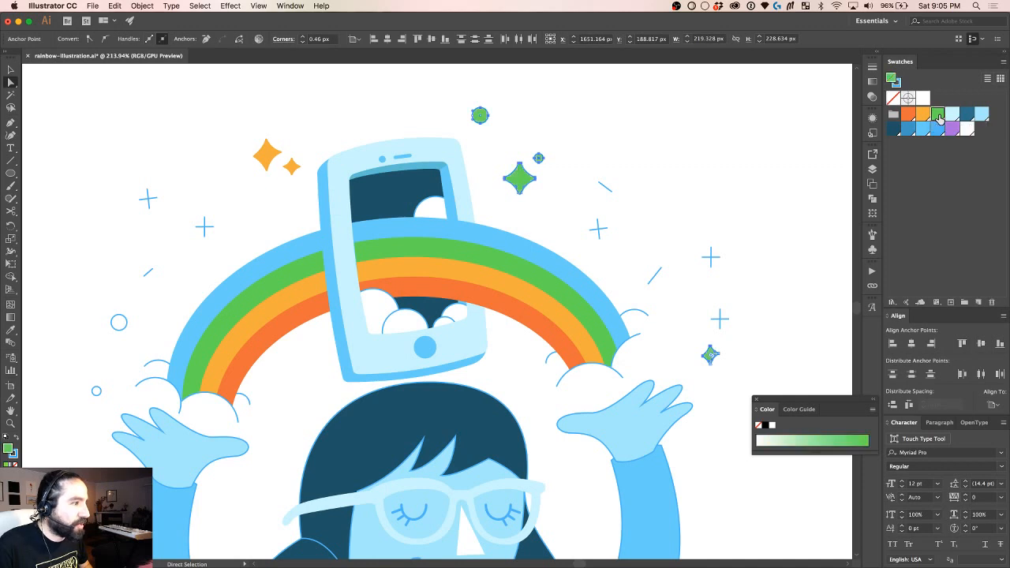
{"action": "left_click", "coordinate": [15, 454]}
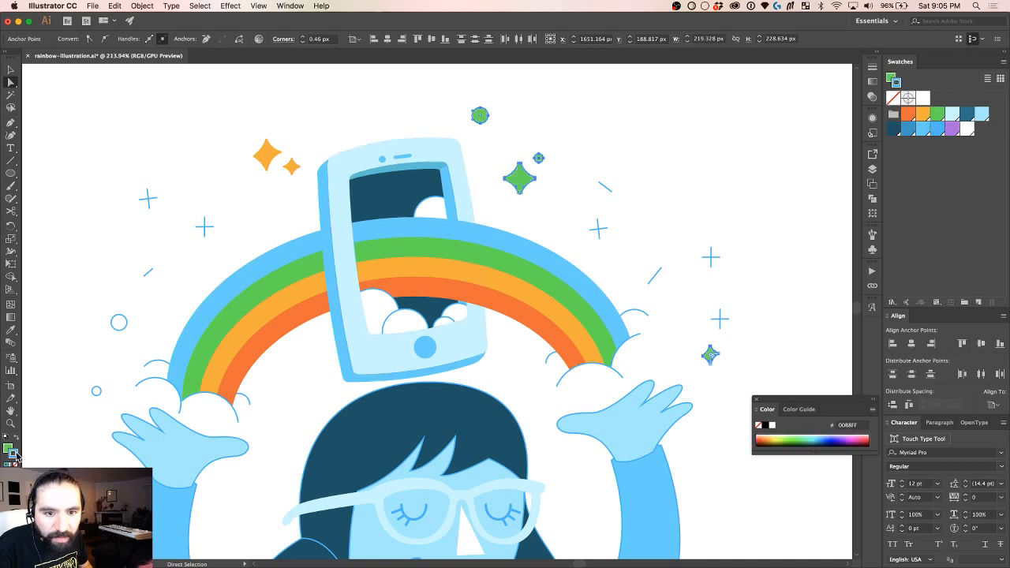
{"action": "key", "text": "x"}
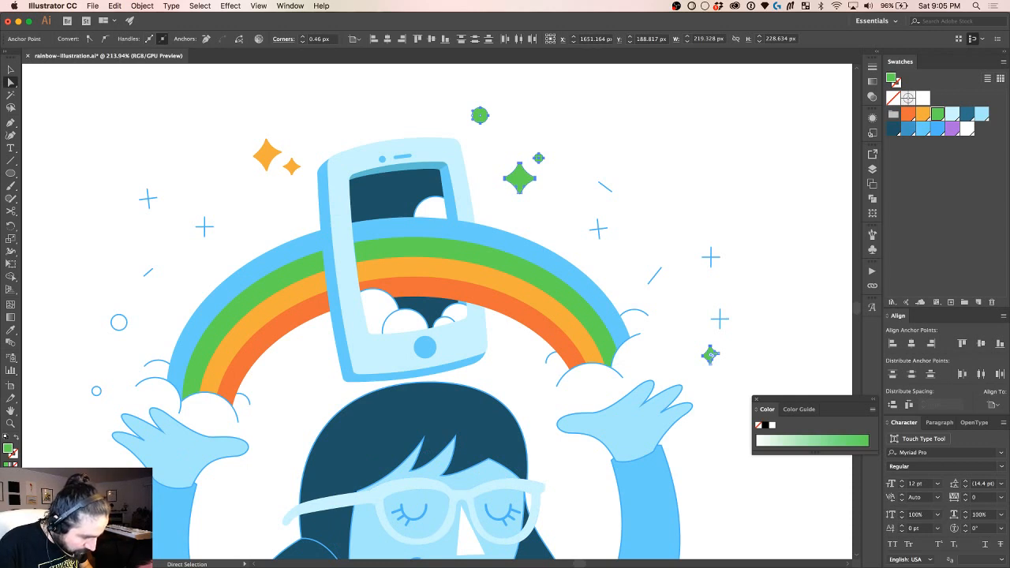
{"action": "left_click", "coordinate": [669, 156]}
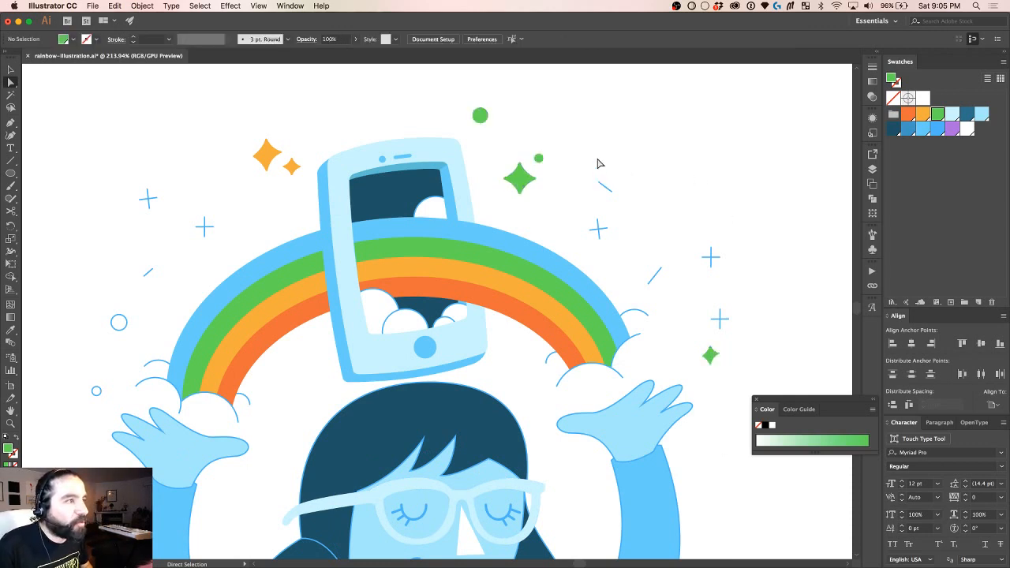
{"action": "left_click_drag", "start_coordinate": [595, 158], "coordinate": [618, 205]}
{"action": "left_click_drag", "start_coordinate": [642, 265], "coordinate": [668, 291]}
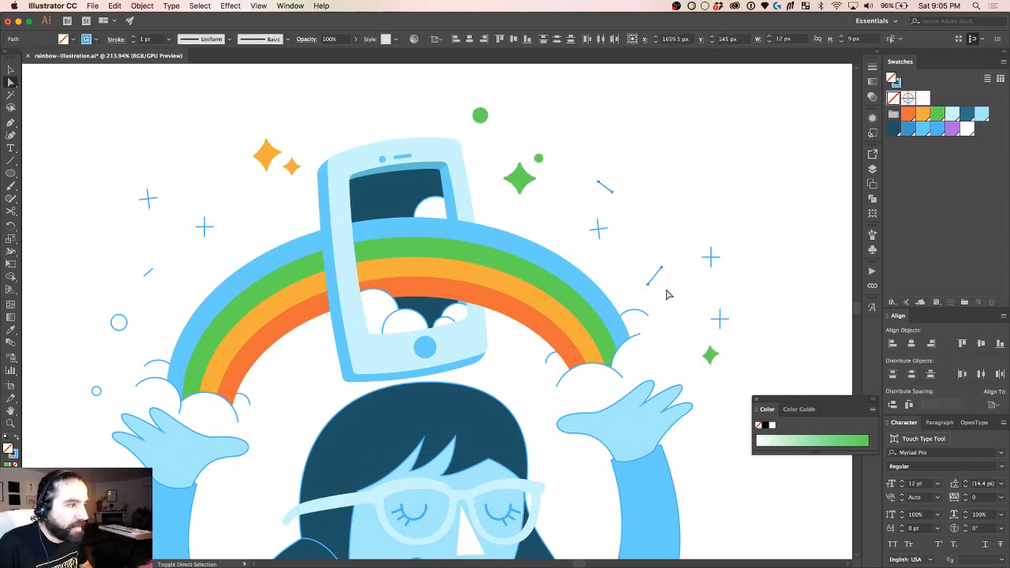
{"action": "scroll", "coordinate": [175, 300], "scroll_direction": "left", "scroll_amount": 5}
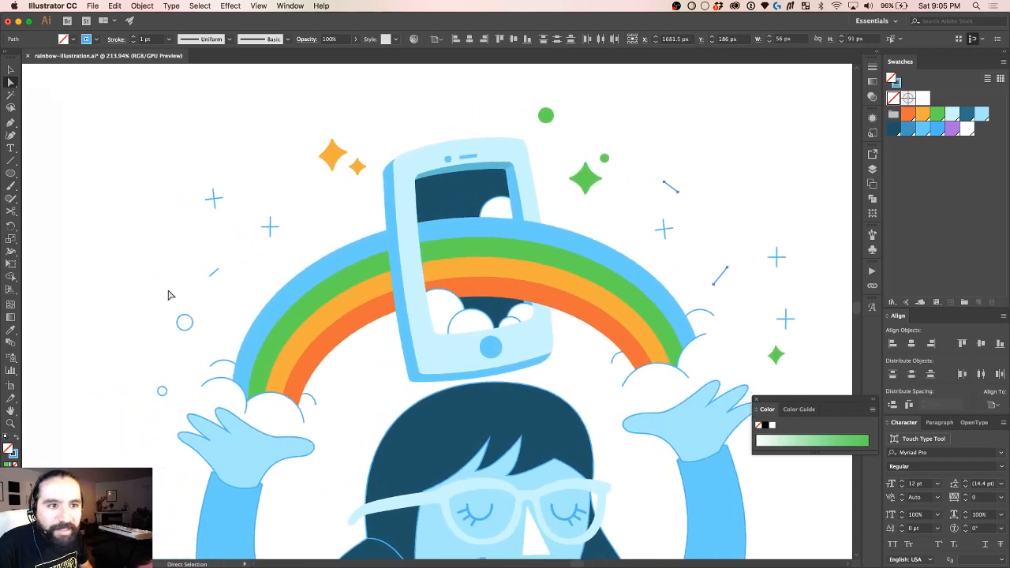
Step: Fill the two small circles left of the rainbow with the palest blue swatch, keeping their blue outline
{"action": "left_click_drag", "start_coordinate": [166, 291], "coordinate": [171, 406]}
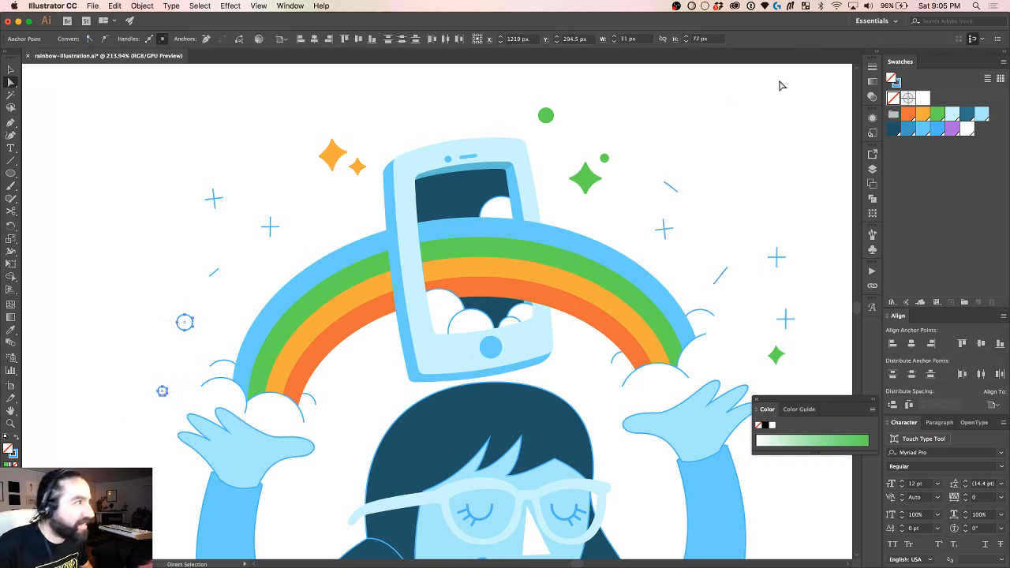
{"action": "left_click", "coordinate": [953, 115]}
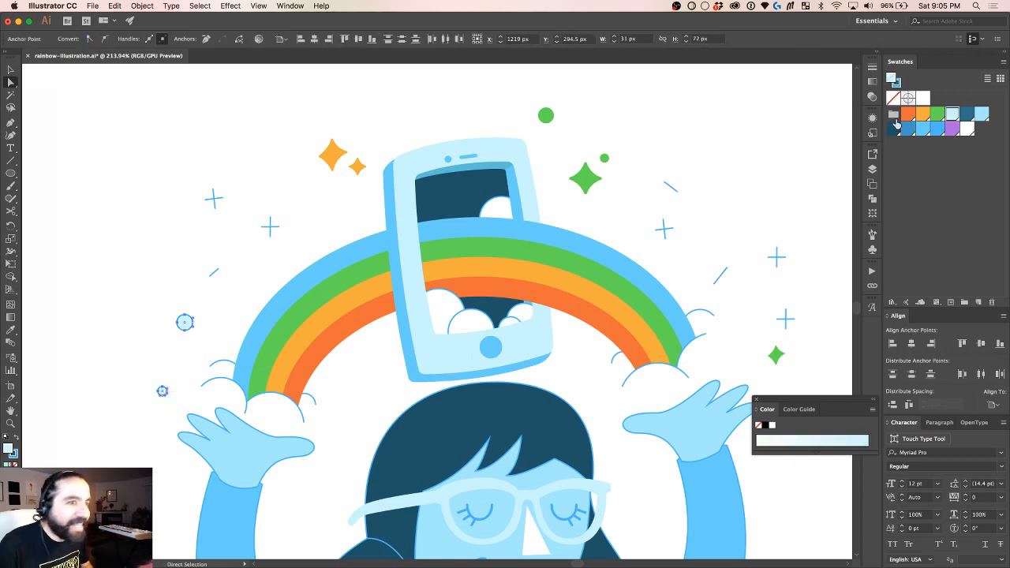
{"action": "left_click", "coordinate": [154, 282]}
Step: Set the fill opacity of the smaller yellow-orange sparkle beside the phone to 50%
{"action": "left_click", "coordinate": [358, 167]}
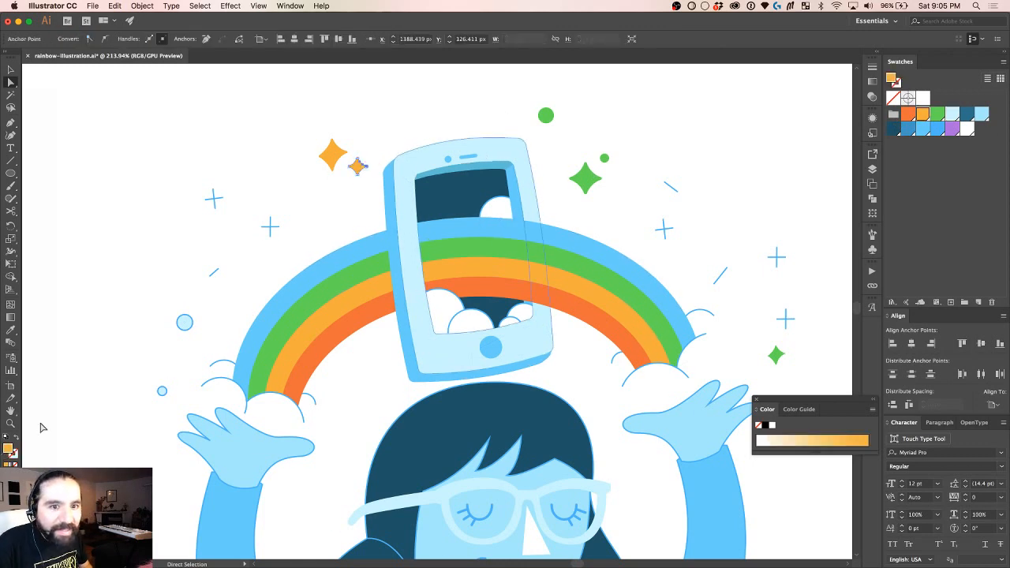
{"action": "left_click", "coordinate": [872, 117]}
{"action": "left_click", "coordinate": [756, 157]}
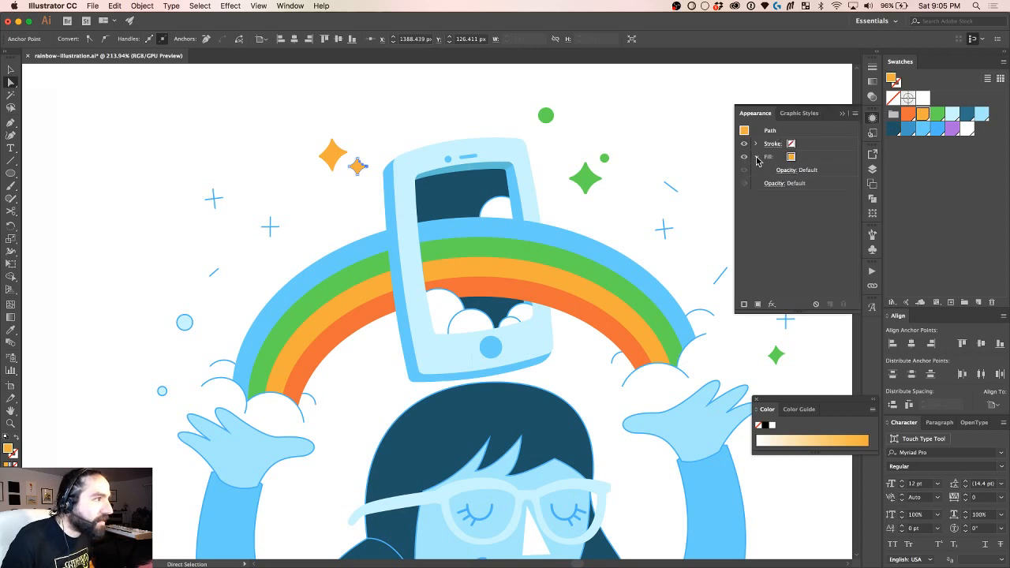
{"action": "left_click", "coordinate": [785, 170]}
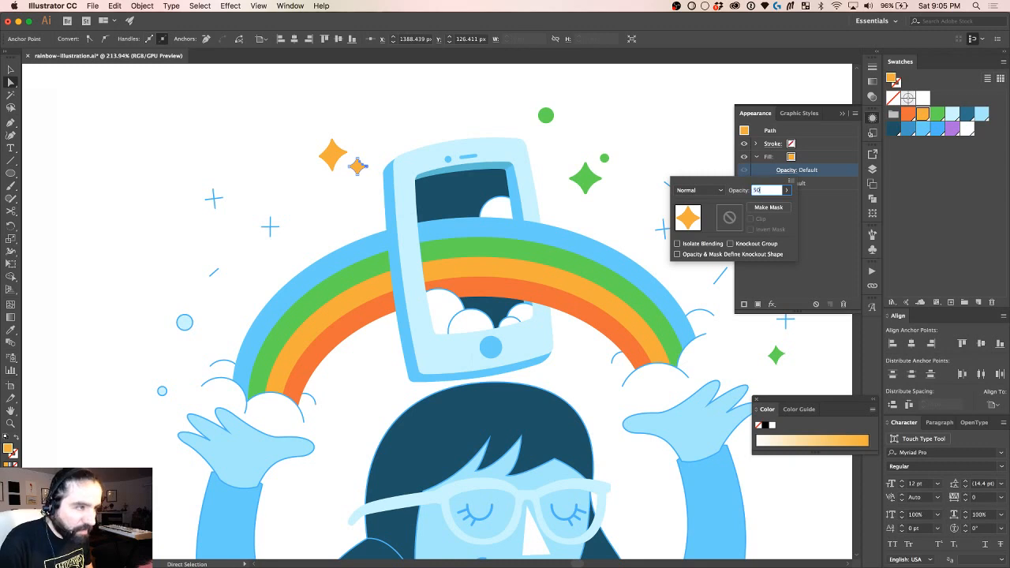
{"action": "key", "text": "Return"}
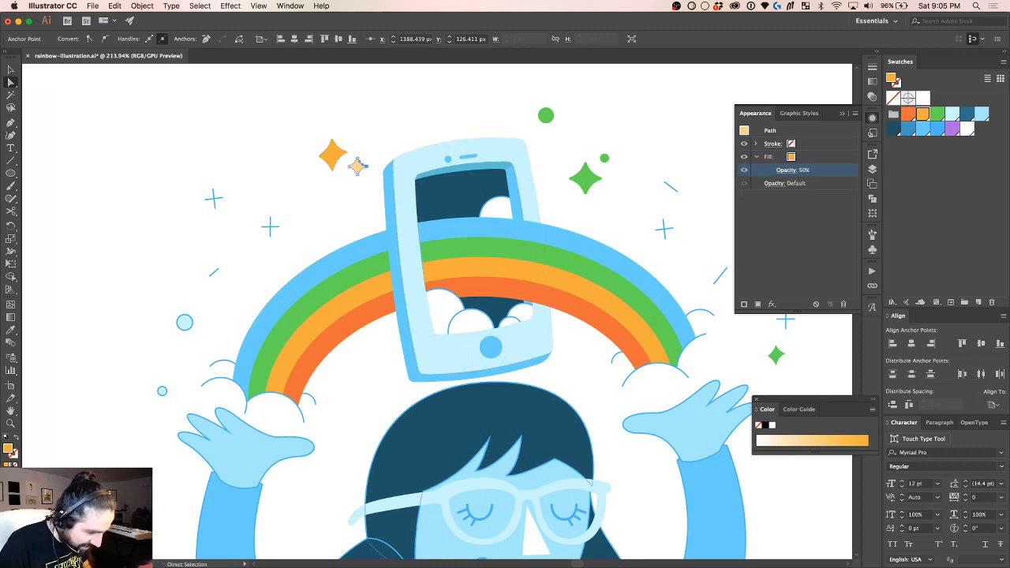
{"action": "left_click", "coordinate": [365, 93]}
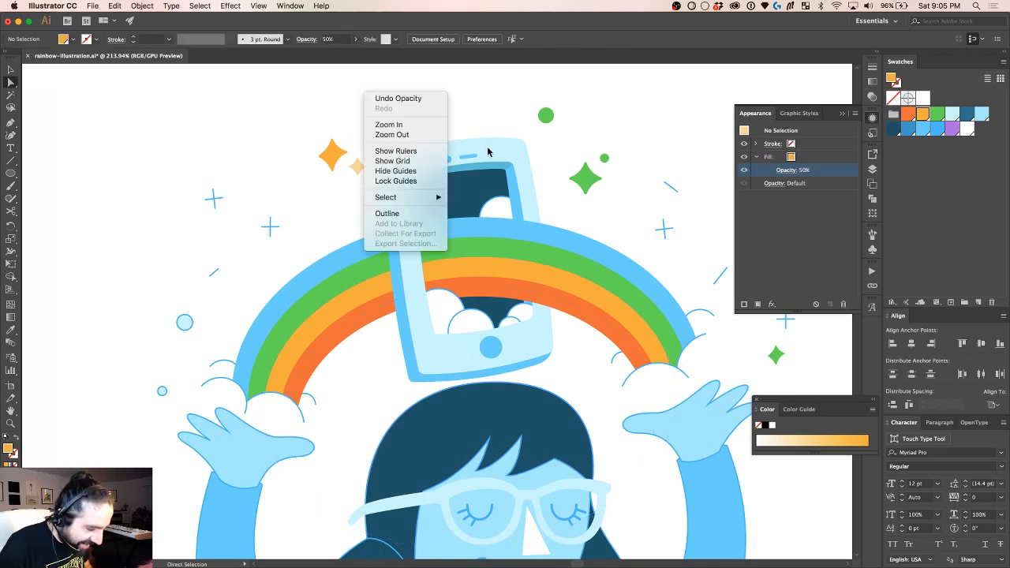
{"action": "left_click", "coordinate": [302, 132]}
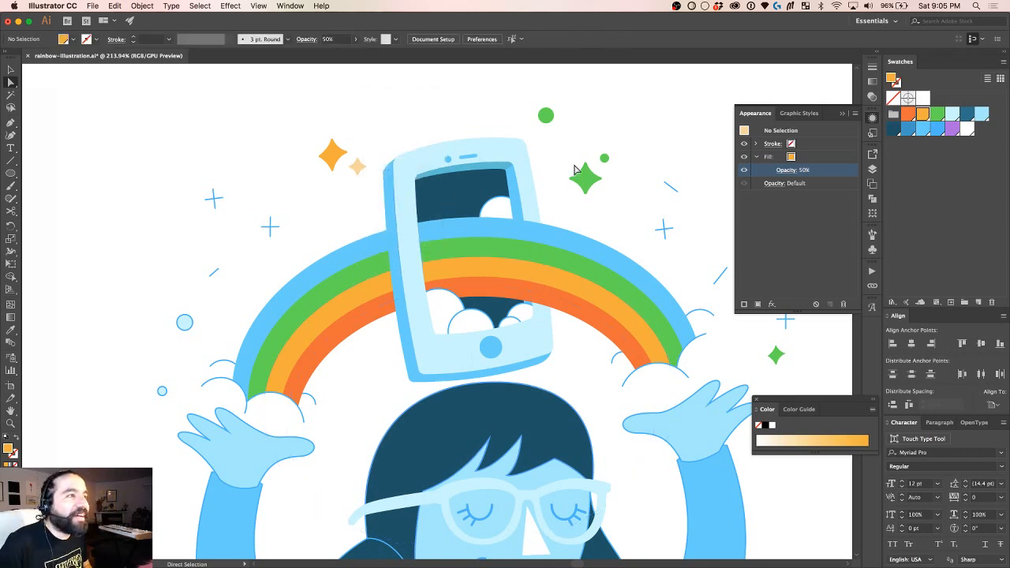
Step: Recolour the two circles and the four-pointed sparkle right of the phone with the sky-blue swatch
{"action": "left_click", "coordinate": [545, 115]}
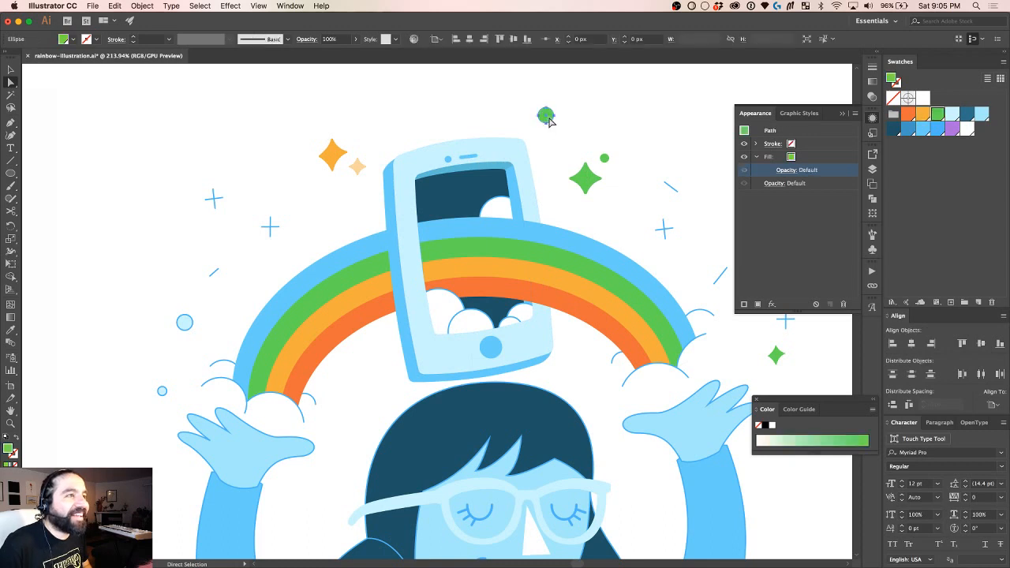
{"action": "left_click", "coordinate": [935, 130]}
{"action": "left_click", "coordinate": [585, 178]}
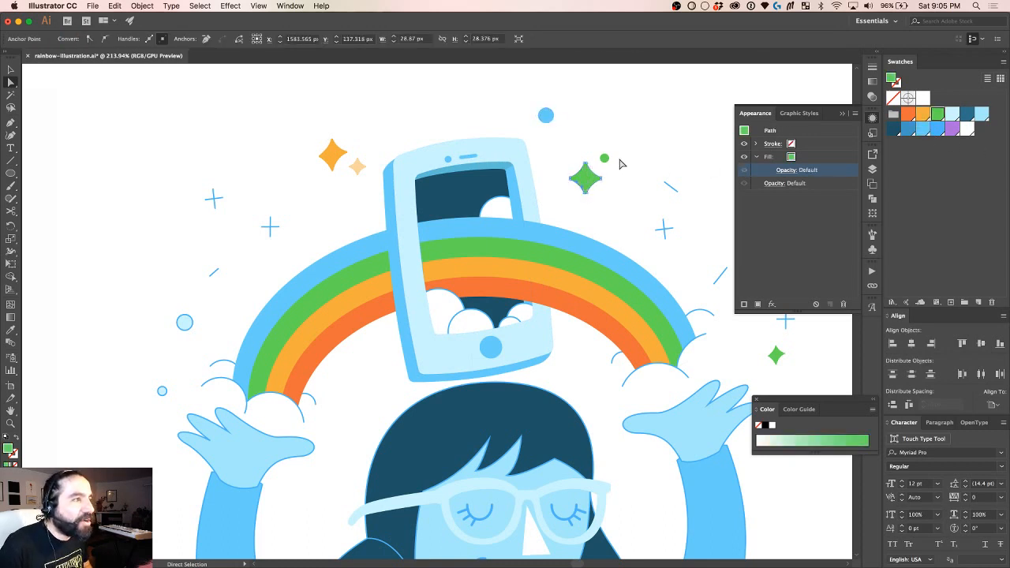
{"action": "key", "text": "super+equal"}
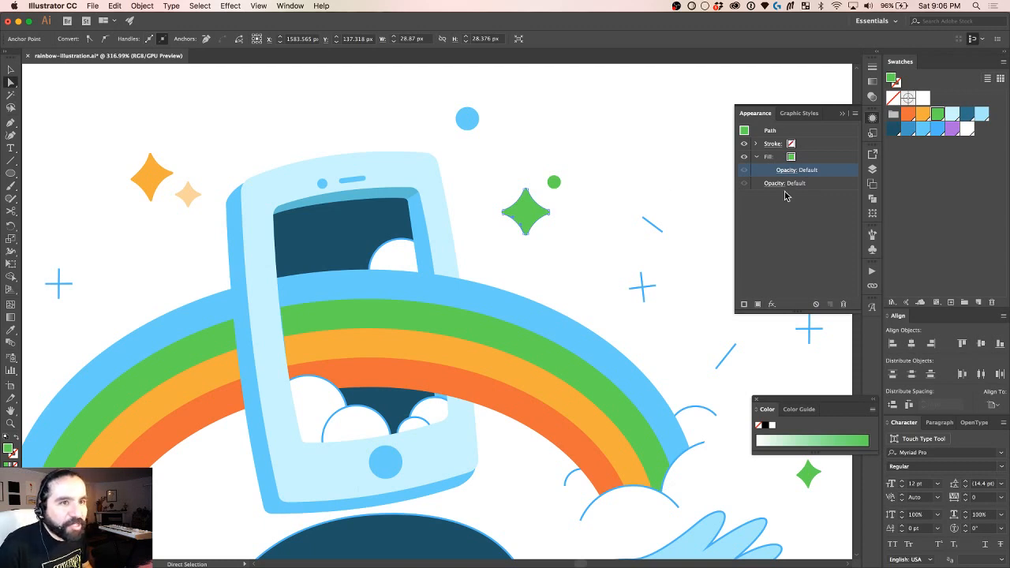
{"action": "left_click", "coordinate": [555, 183], "text": "shift"}
{"action": "left_click", "coordinate": [924, 129]}
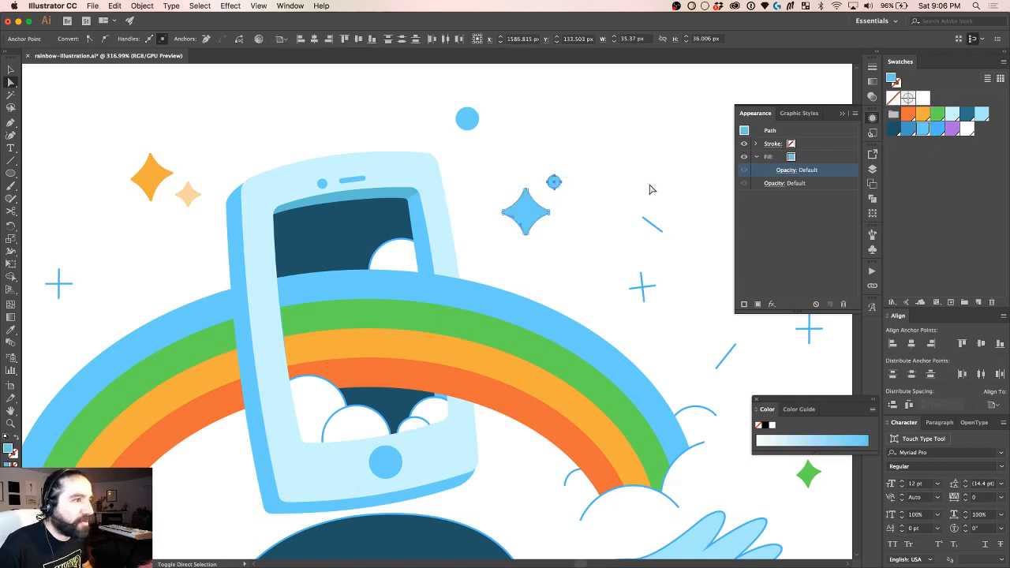
{"action": "left_click", "coordinate": [579, 204]}
Step: Fill the small circle beside the blue four-pointed sparkle with the palest blue swatch
{"action": "left_click", "coordinate": [555, 182]}
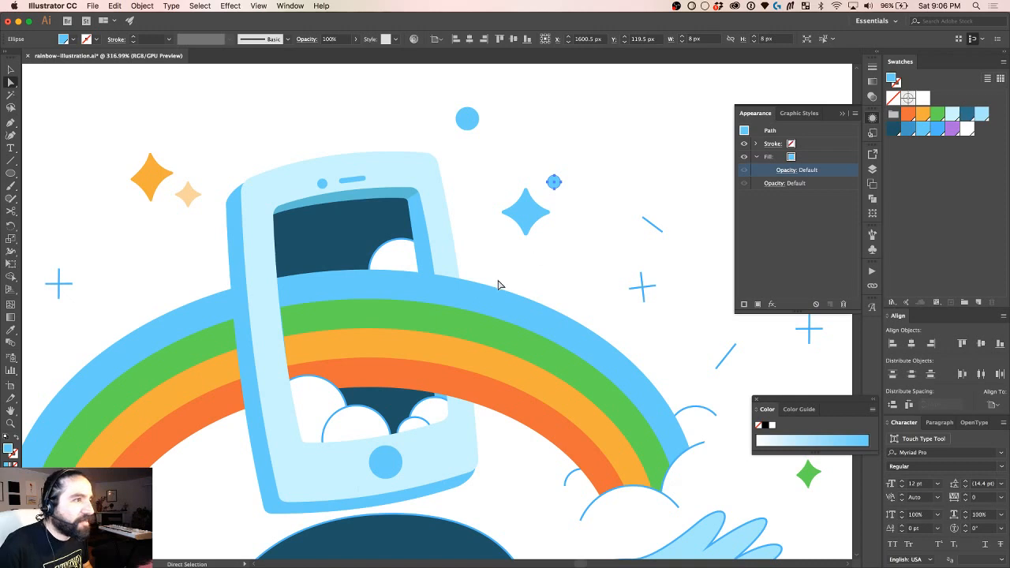
{"action": "left_click", "coordinate": [952, 115]}
{"action": "left_click", "coordinate": [586, 247]}
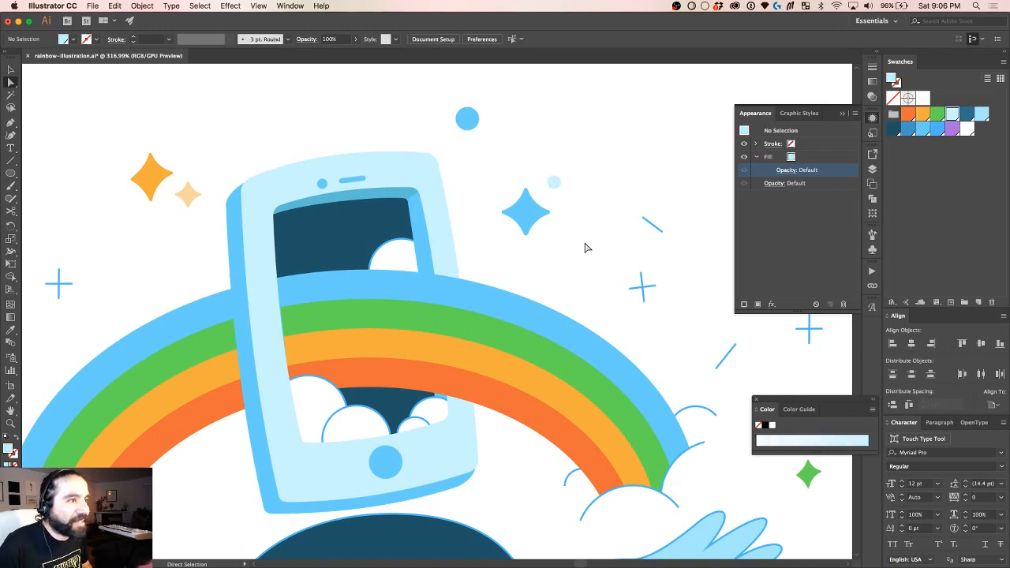
{"action": "scroll", "coordinate": [586, 247], "scroll_direction": "down", "scroll_amount": 3}
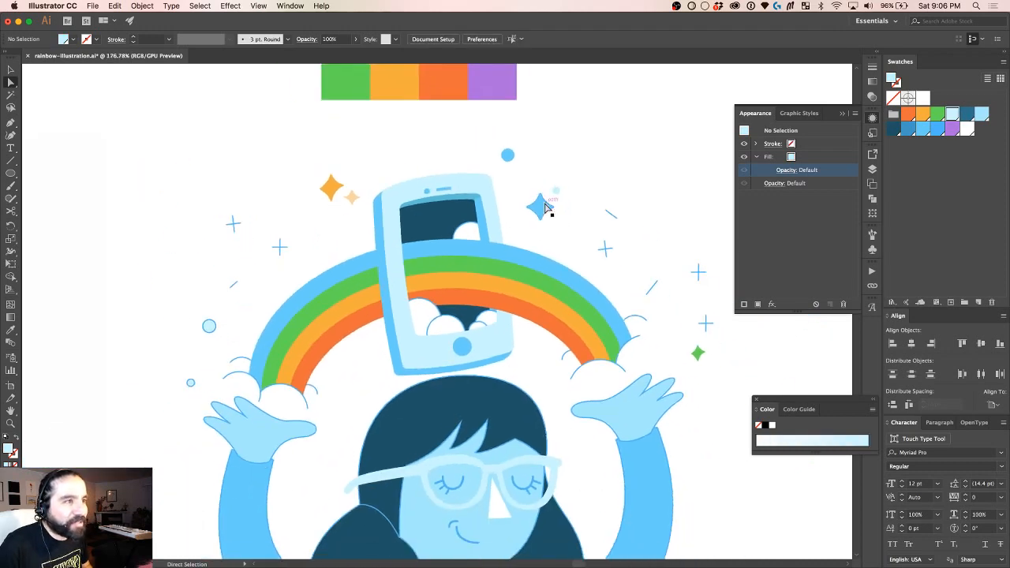
Step: Set the fill opacity of the blue four-pointed sparkle right of the phone to 50%
{"action": "left_click", "coordinate": [544, 208]}
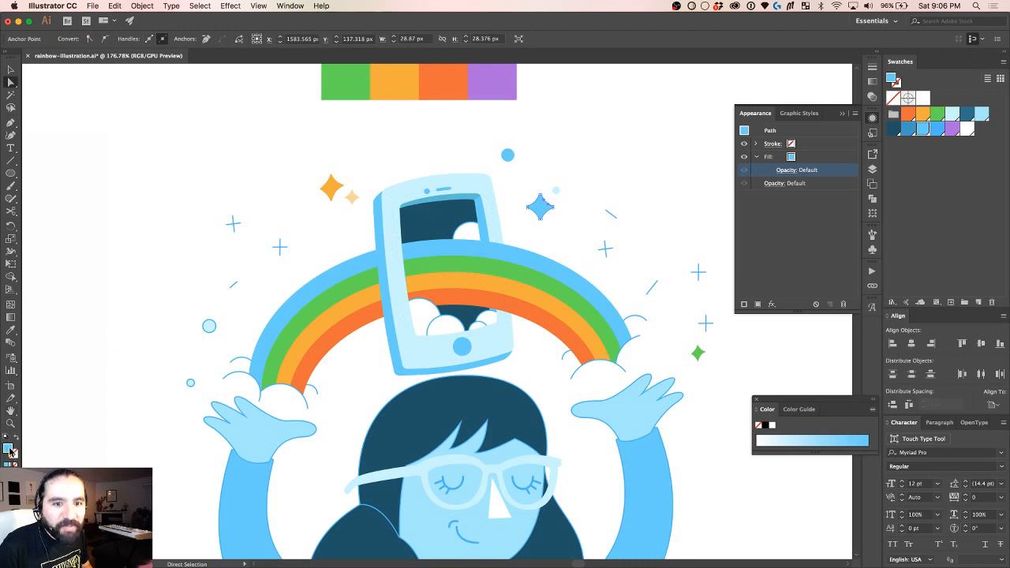
{"action": "left_click", "coordinate": [785, 170]}
{"action": "type", "text": "60"}
{"action": "key", "text": "Return"}
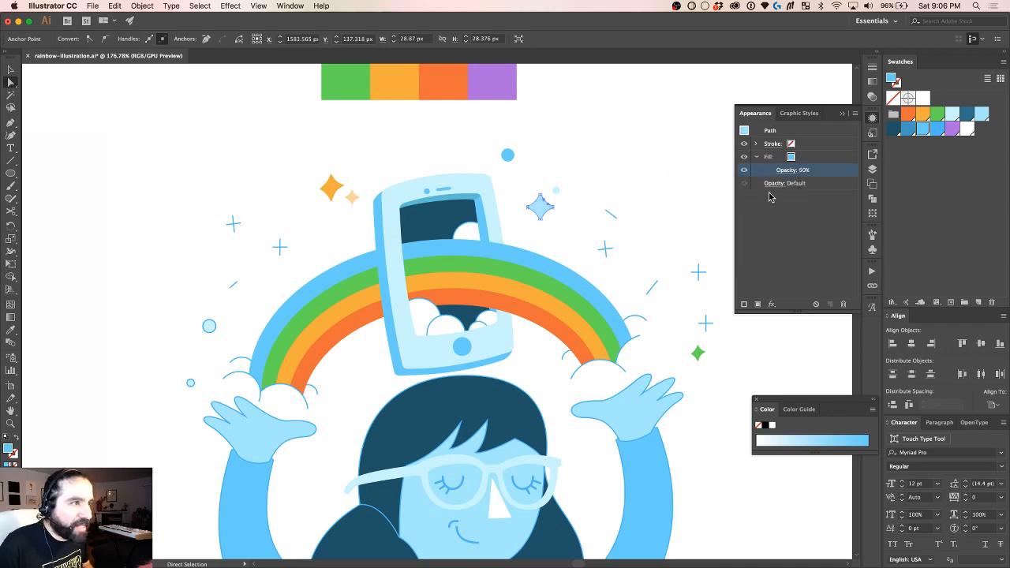
{"action": "left_click", "coordinate": [619, 165]}
Step: Fill the larger circle above the phone's upper right with the yellow-orange swatch at 20% fill opacity
{"action": "left_click", "coordinate": [507, 155]}
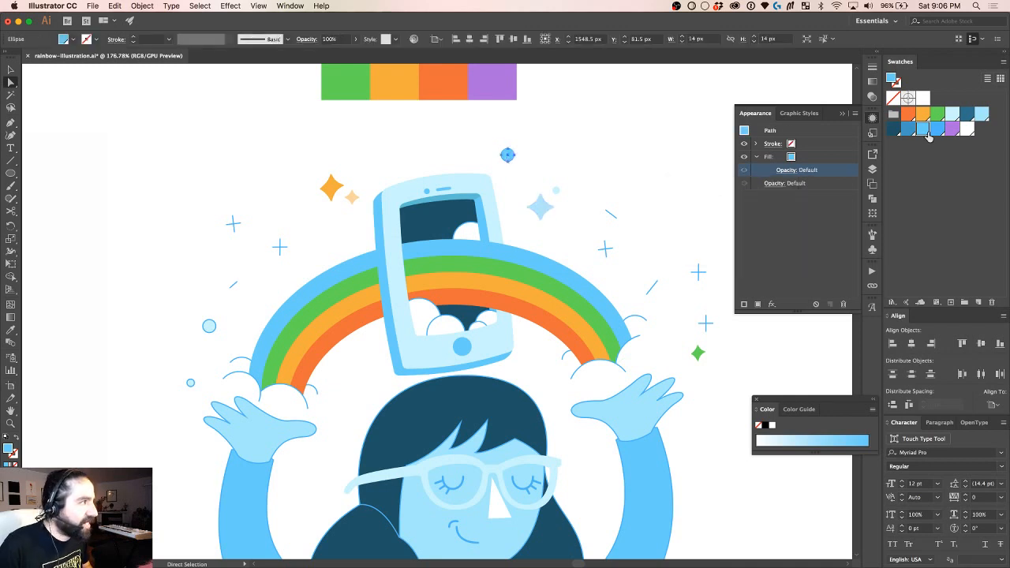
{"action": "left_click", "coordinate": [922, 116]}
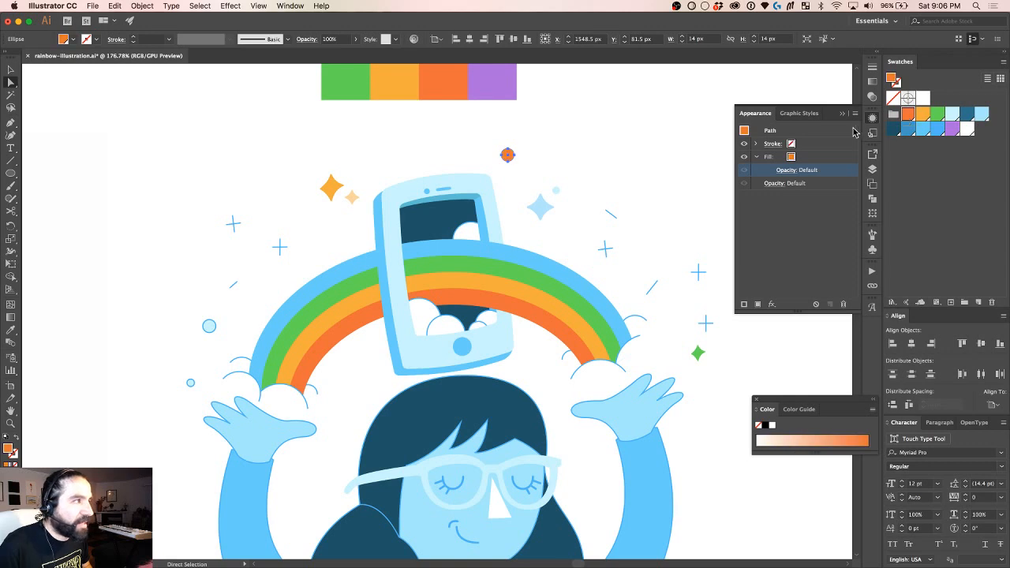
{"action": "left_click", "coordinate": [937, 116]}
{"action": "left_click", "coordinate": [922, 115]}
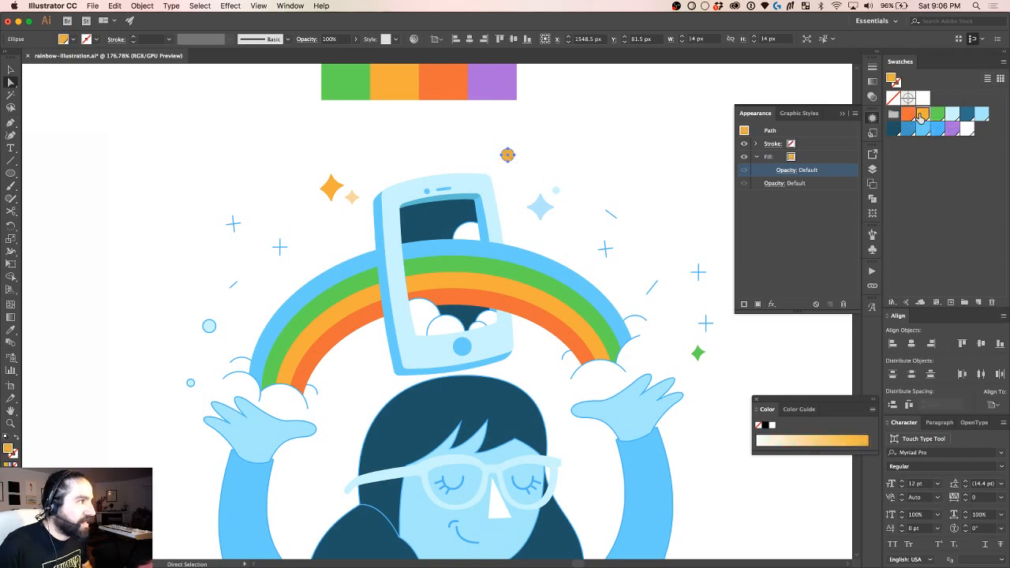
{"action": "left_click", "coordinate": [789, 171]}
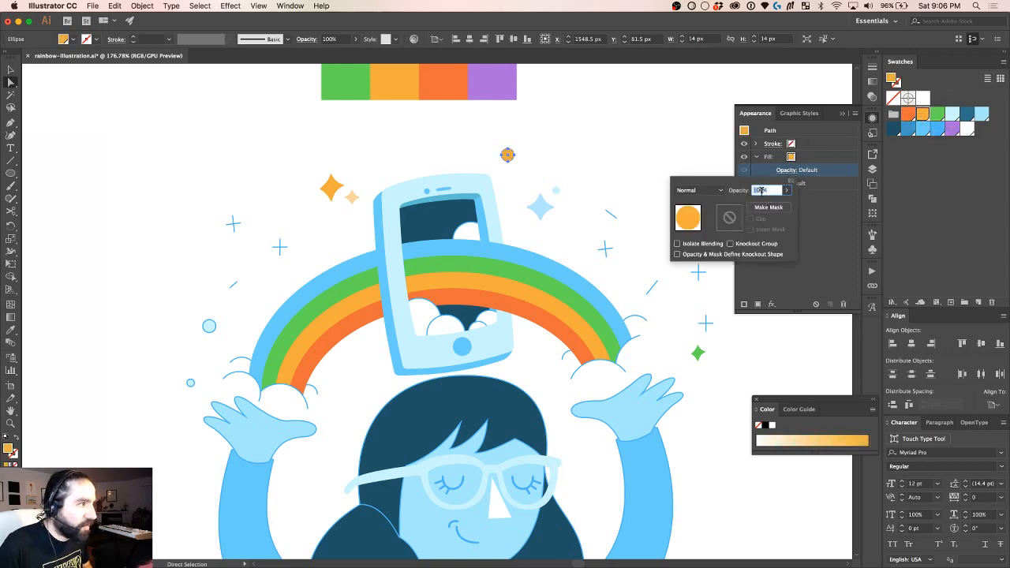
{"action": "key", "text": "Return"}
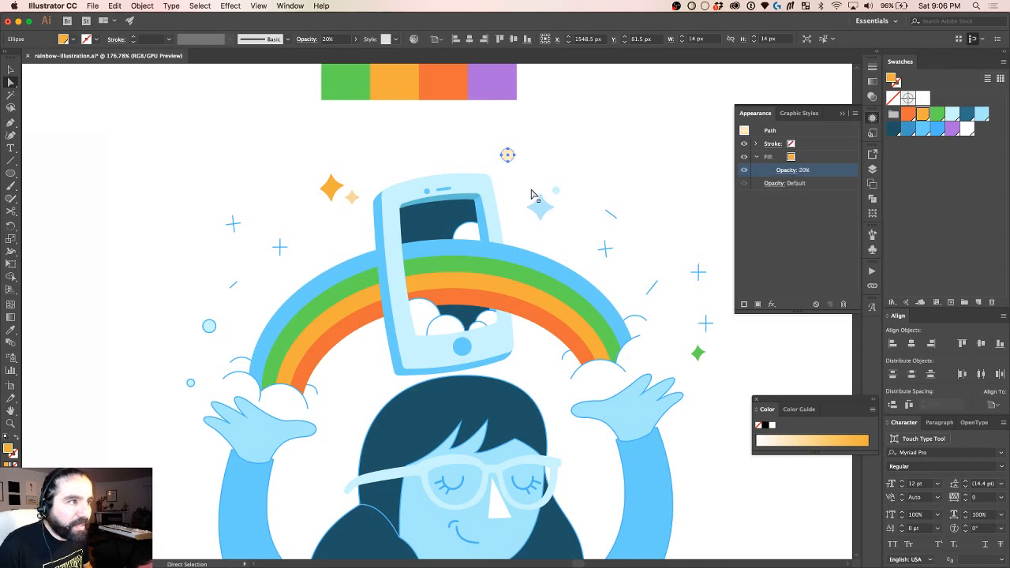
{"action": "left_click", "coordinate": [587, 148]}
{"action": "scroll", "coordinate": [588, 148], "scroll_direction": "down", "scroll_amount": 3}
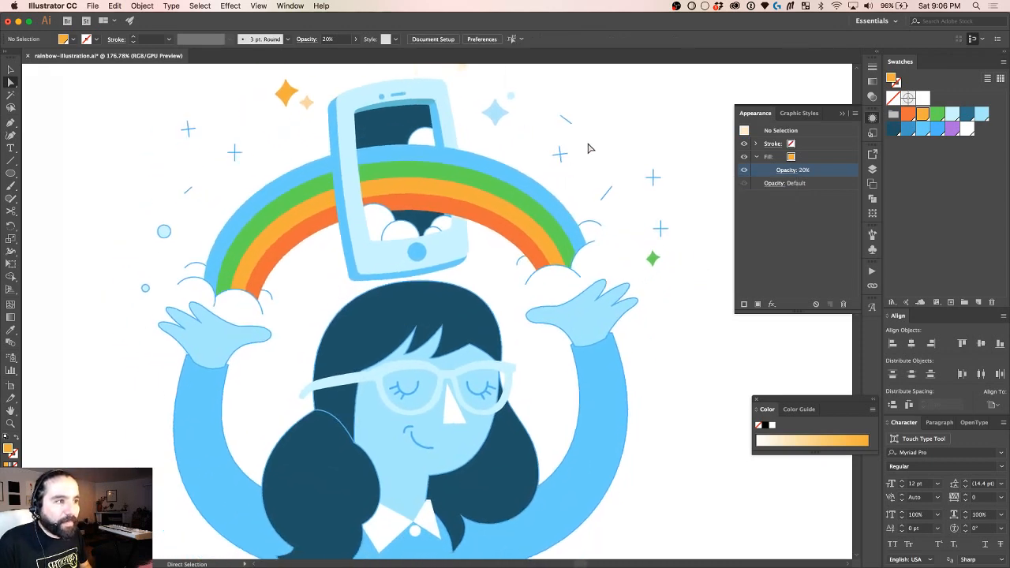
{"action": "left_click", "coordinate": [550, 265]}
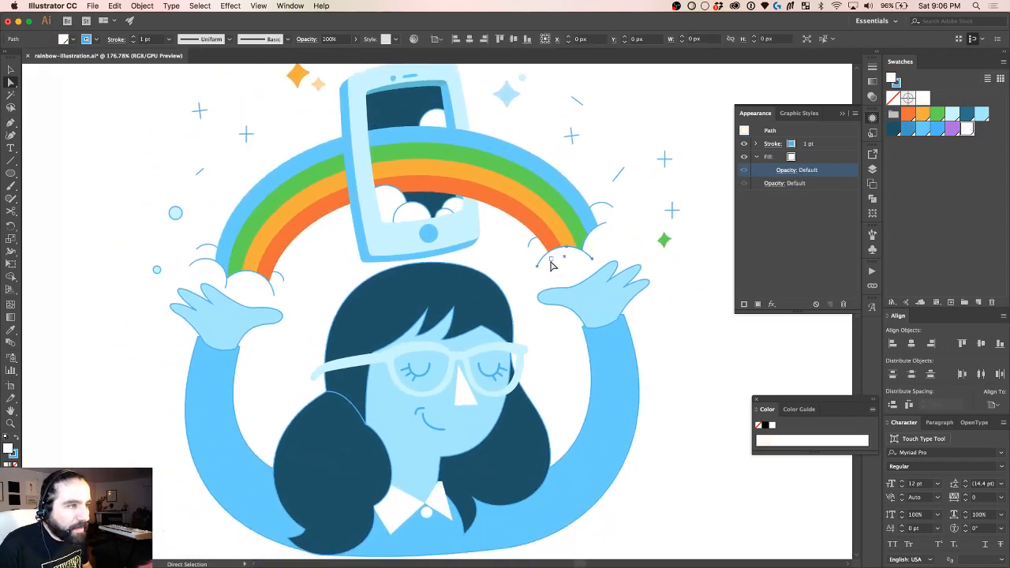
{"action": "left_click", "coordinate": [605, 211], "text": "shift"}
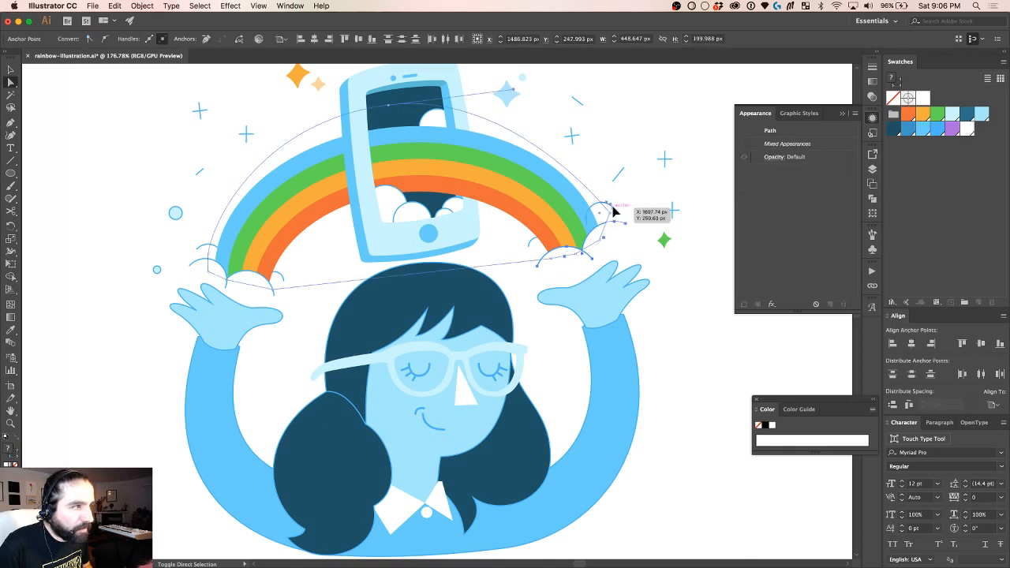
{"action": "left_click", "coordinate": [637, 206]}
{"action": "left_click", "coordinate": [606, 213]}
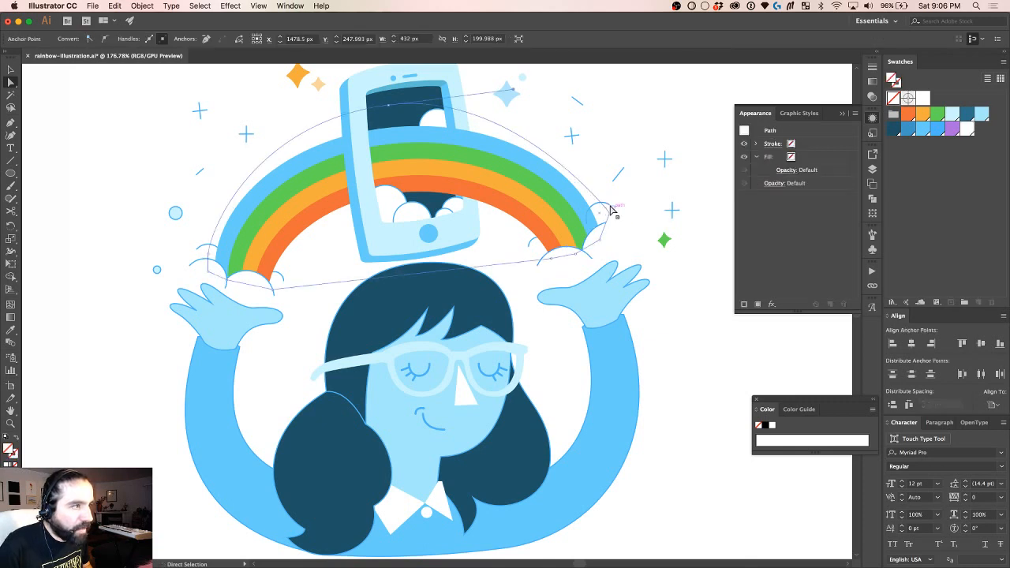
{"action": "left_click", "coordinate": [611, 212]}
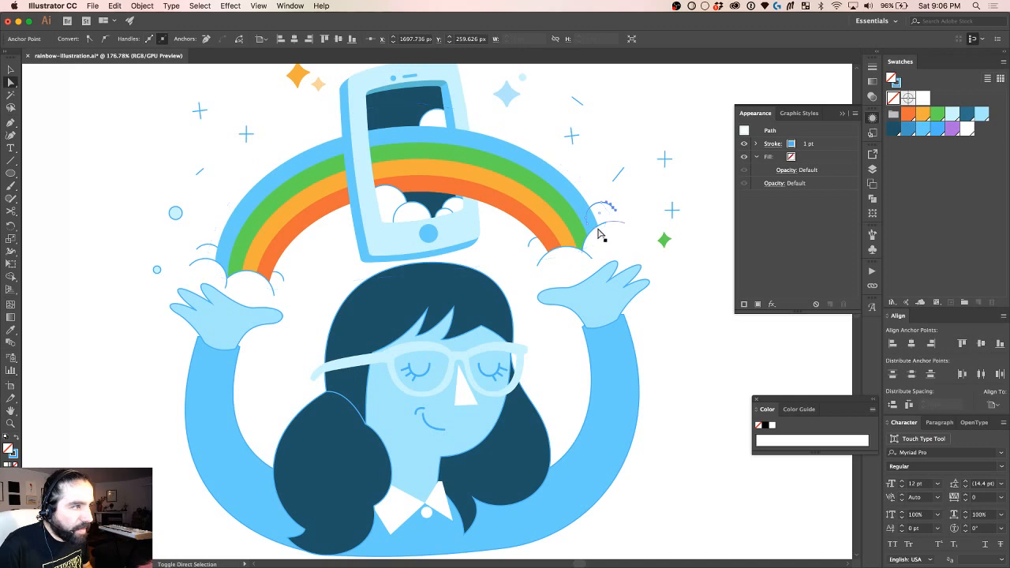
{"action": "left_click", "coordinate": [599, 234], "text": "shift"}
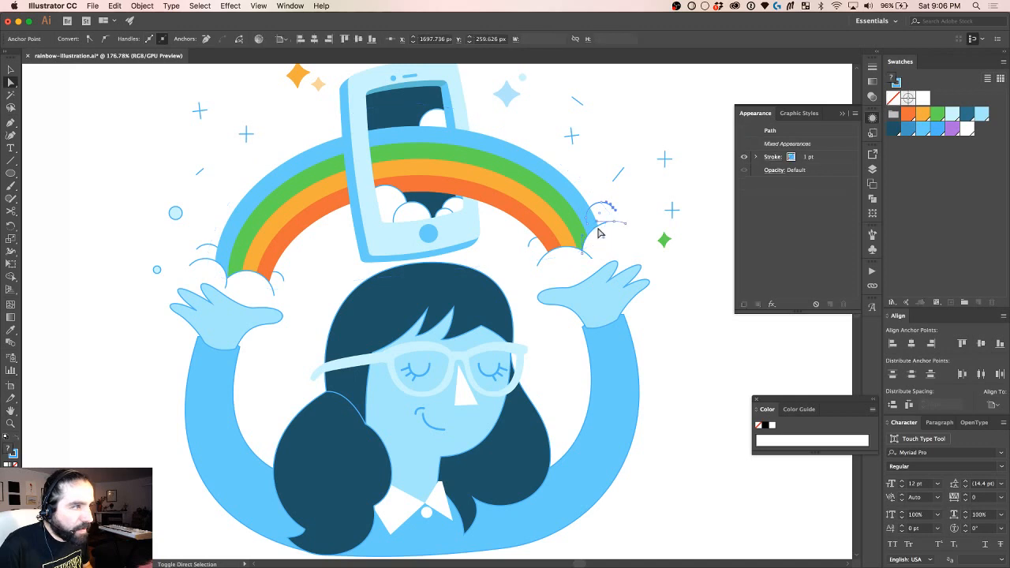
{"action": "left_click", "coordinate": [533, 244], "text": "shift"}
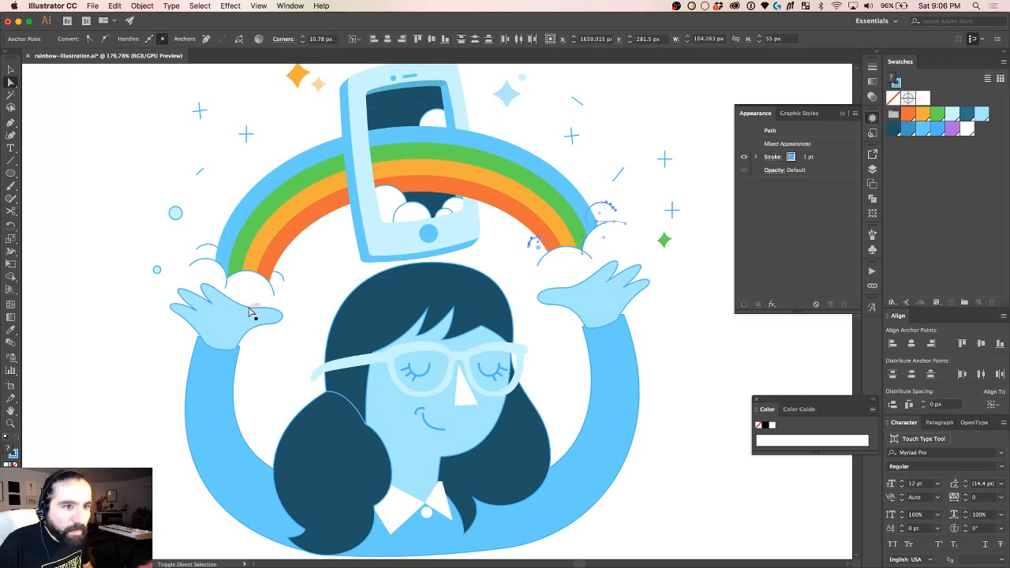
{"action": "left_click", "coordinate": [225, 265], "text": "shift"}
{"action": "left_click", "coordinate": [210, 247], "text": "shift"}
{"action": "left_click", "coordinate": [210, 246], "text": "shift"}
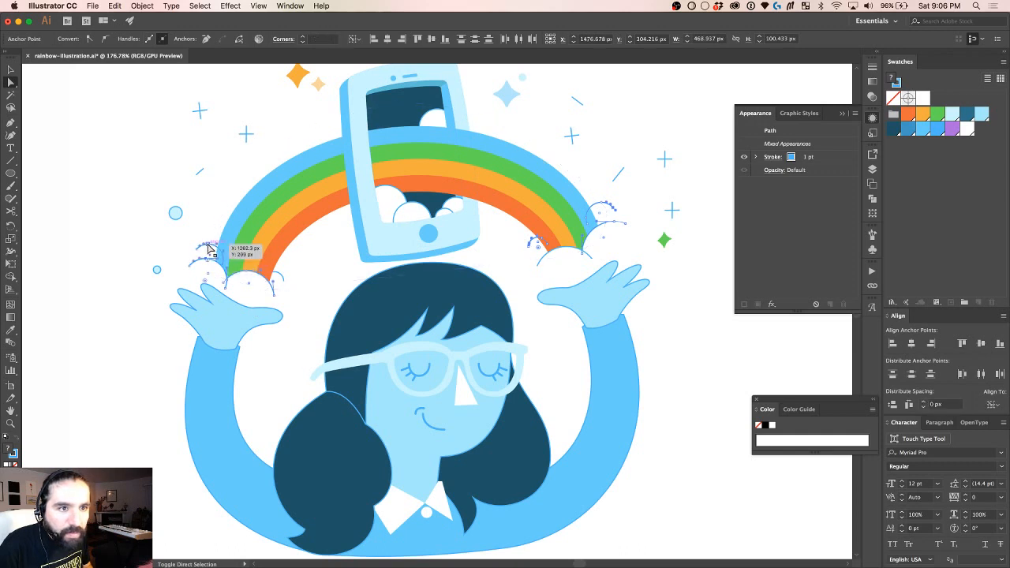
{"action": "left_click", "coordinate": [281, 278], "text": "shift"}
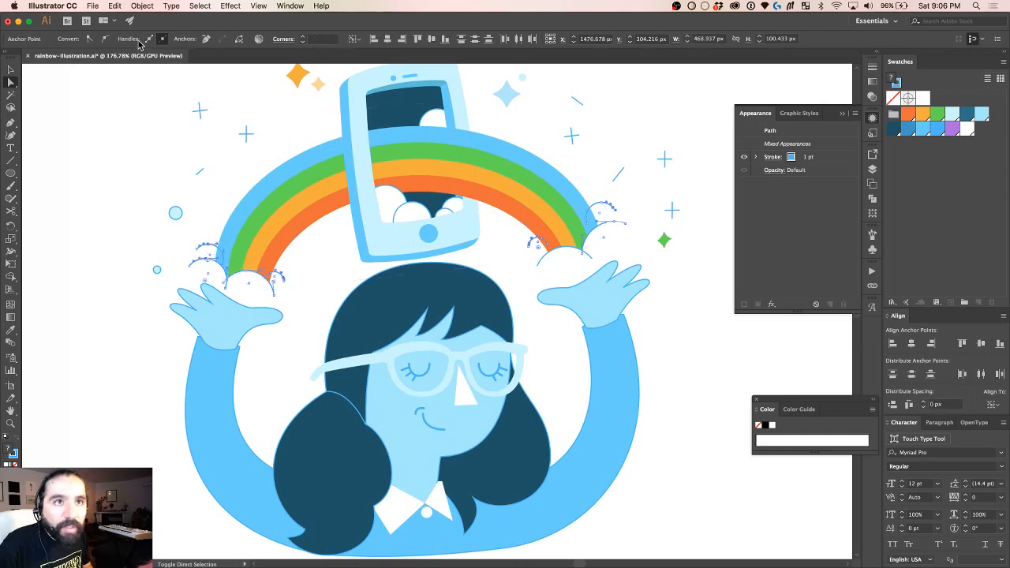
{"action": "key", "text": "v"}
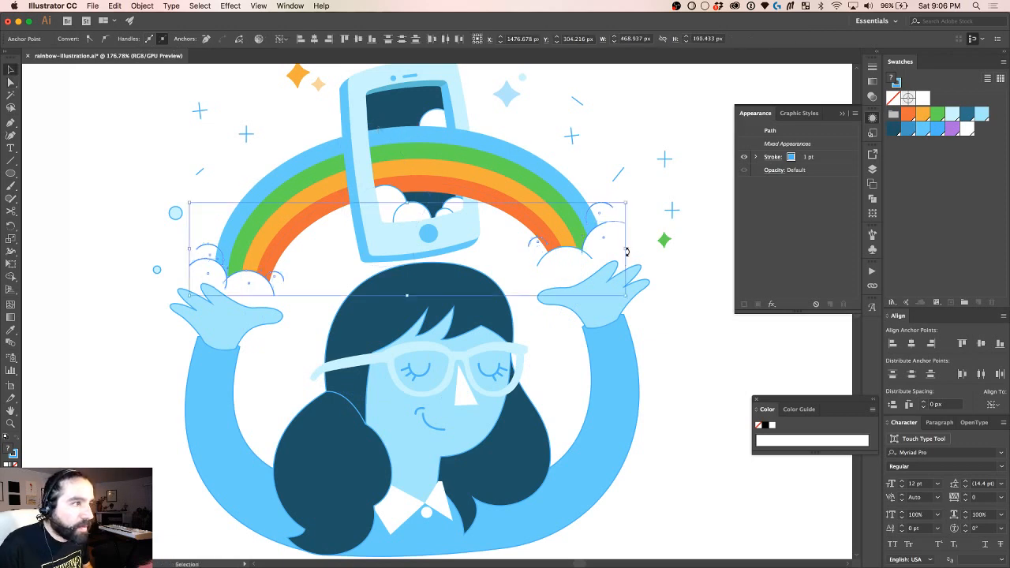
{"action": "left_click", "coordinate": [256, 276], "text": "shift"}
{"action": "left_click", "coordinate": [257, 276], "text": "shift"}
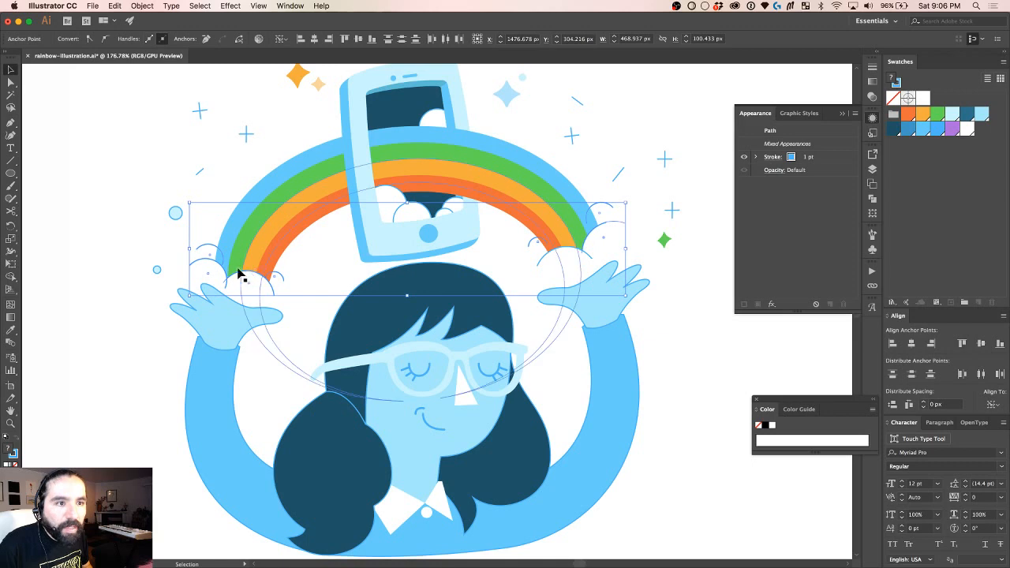
{"action": "left_click", "coordinate": [194, 251]}
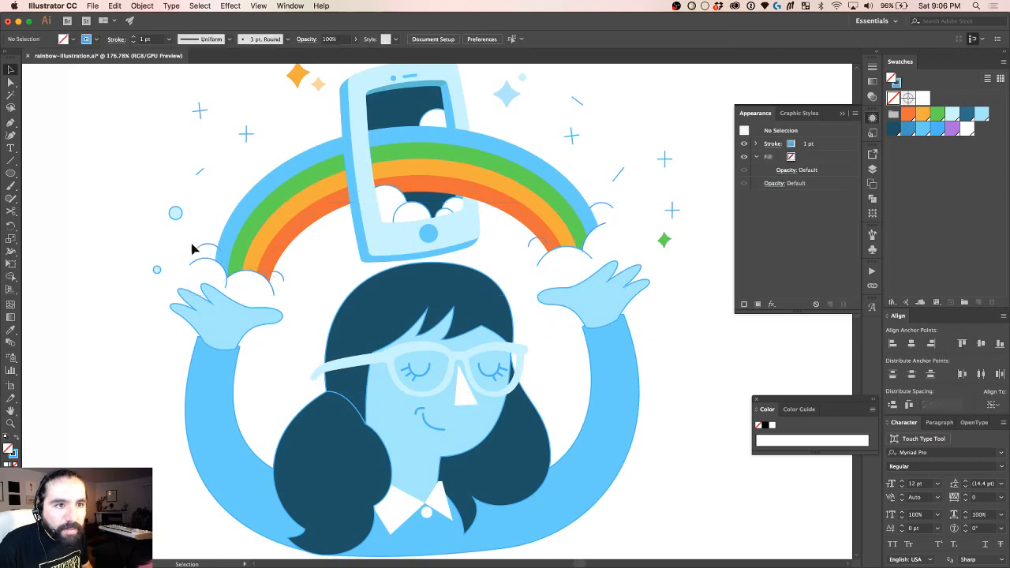
Step: Set the stroke weight of the four cloud outlines at the rainbow's left end to 2 pt
{"action": "scroll", "coordinate": [202, 262], "scroll_direction": "up", "scroll_amount": 3}
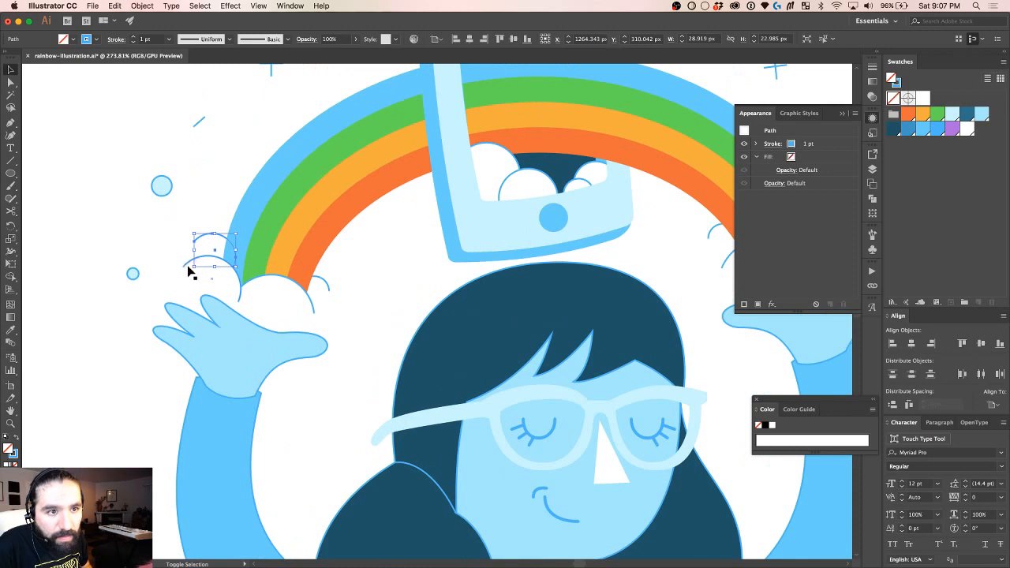
{"action": "left_click", "coordinate": [236, 283], "text": "shift"}
{"action": "left_click", "coordinate": [278, 289], "text": "shift"}
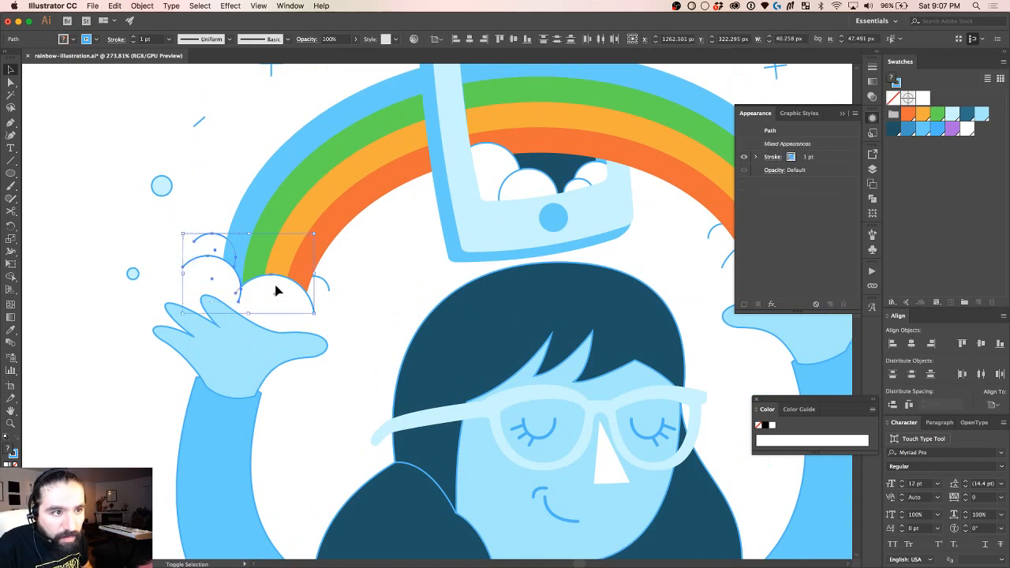
{"action": "left_click", "coordinate": [328, 285], "text": "shift"}
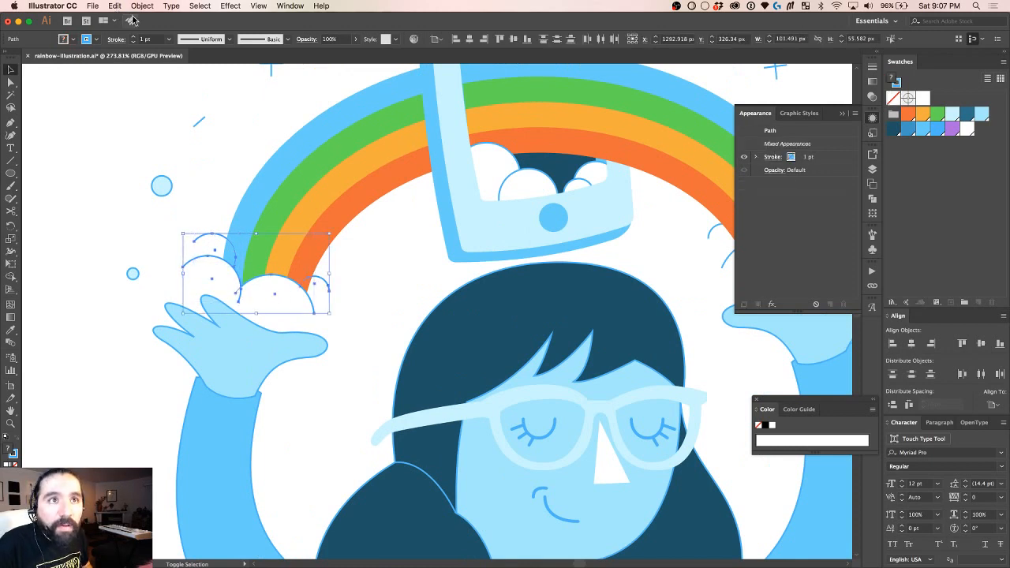
{"action": "left_click", "coordinate": [151, 38]}
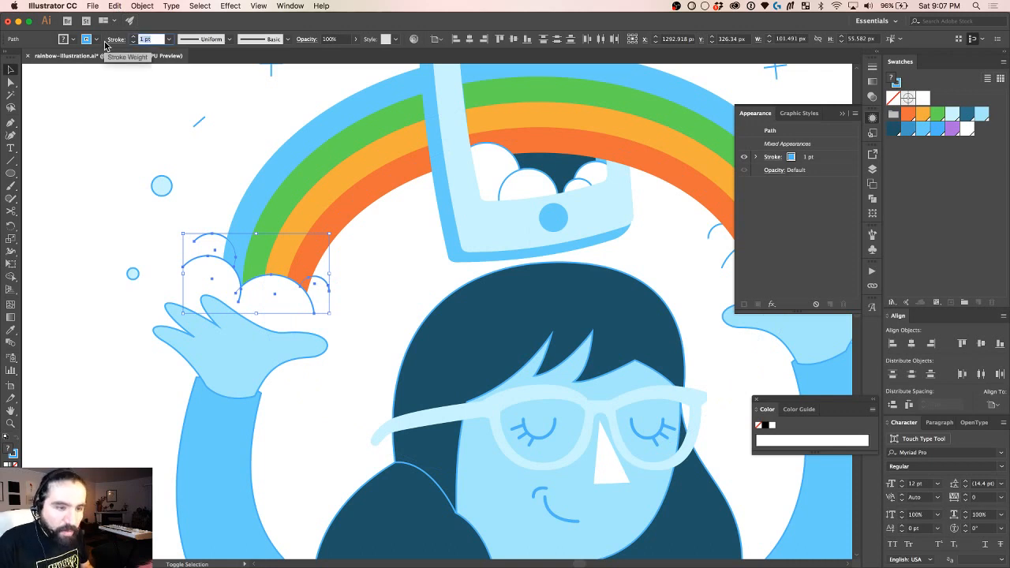
{"action": "key", "text": "Up"}
Step: Give the left cloud outlines' strokes round caps and round joins
{"action": "left_click", "coordinate": [115, 40]}
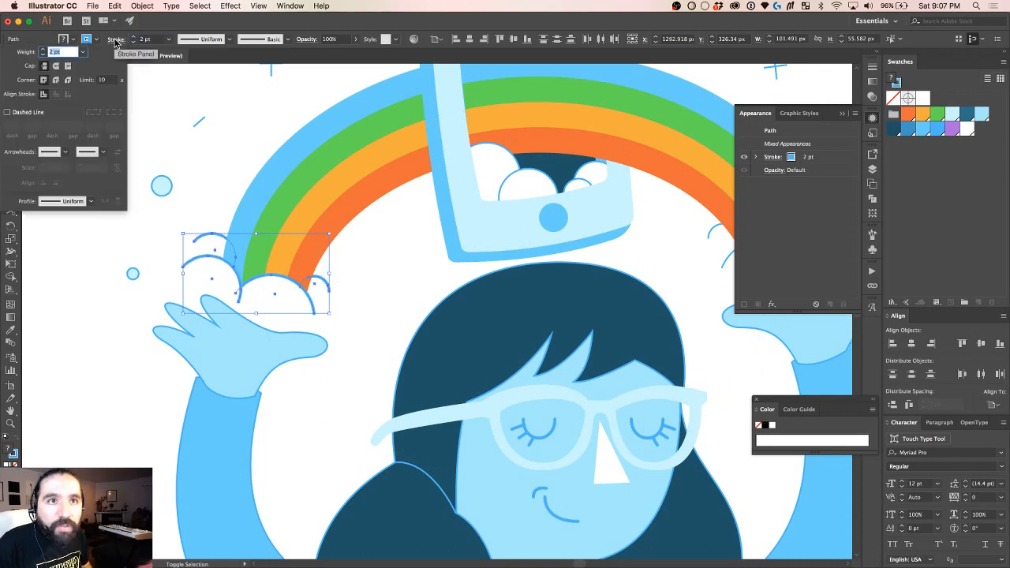
{"action": "left_click", "coordinate": [55, 65]}
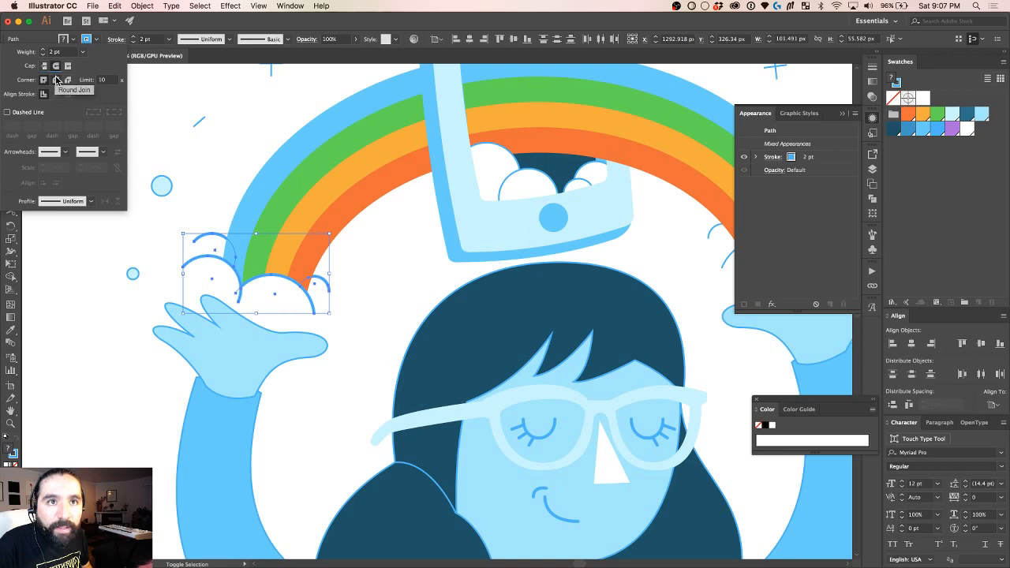
{"action": "left_click", "coordinate": [56, 80]}
{"action": "key", "text": "Escape"}
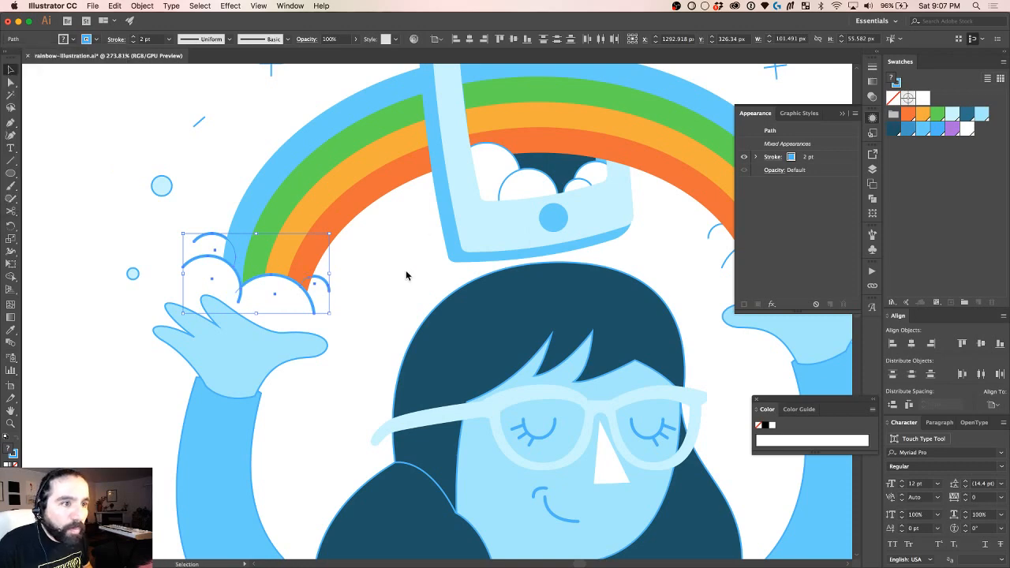
Step: Set the stroke weight of the top, front and small left cloud outlines at the rainbow's right end to 2 pt
{"action": "scroll", "coordinate": [406, 275], "scroll_direction": "right", "scroll_amount": 5}
{"action": "left_click", "coordinate": [636, 229]}
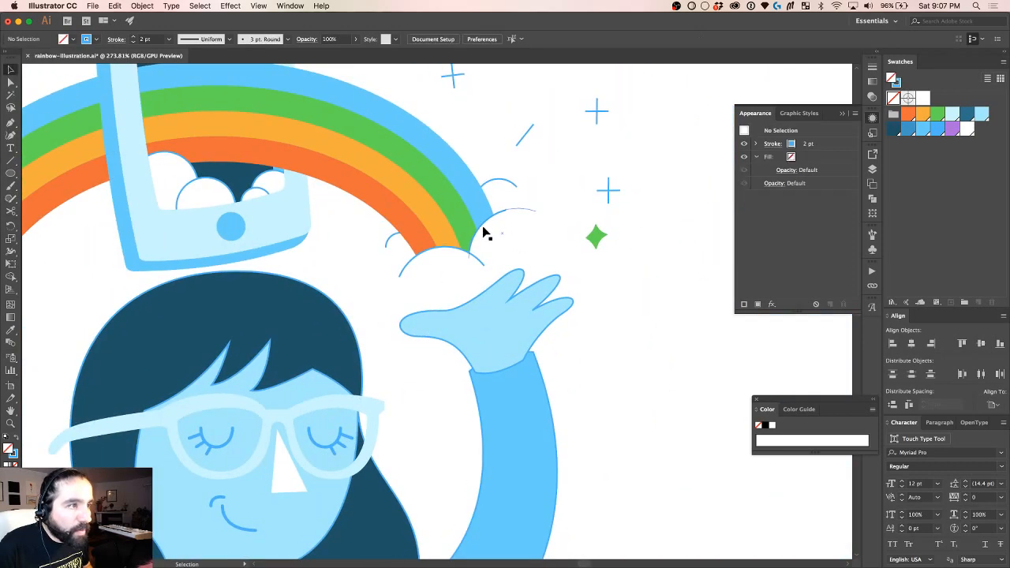
{"action": "left_click", "coordinate": [485, 230]}
{"action": "left_click", "coordinate": [509, 184]}
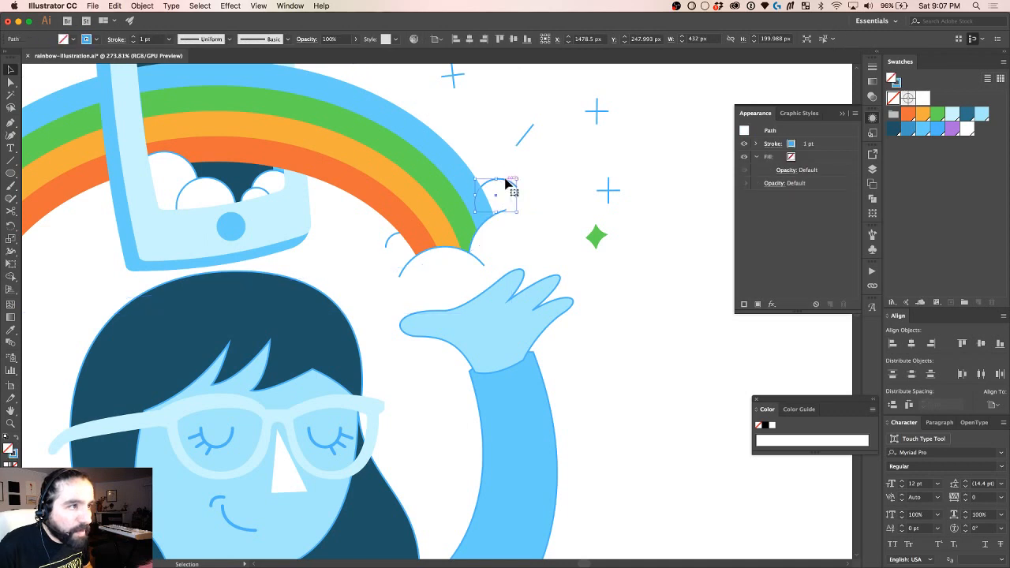
{"action": "left_click", "coordinate": [482, 229]}
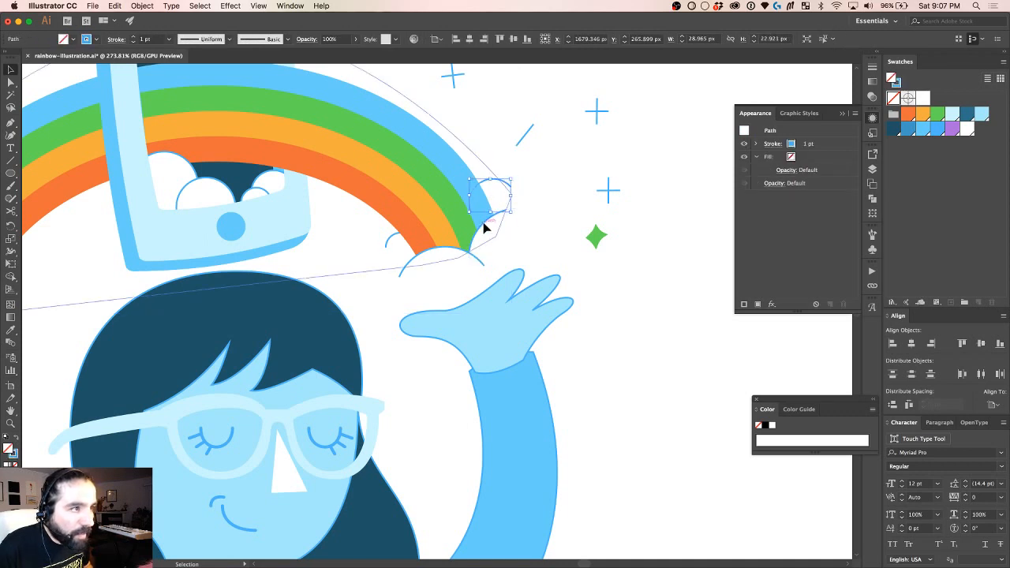
{"action": "left_click", "coordinate": [521, 209]}
{"action": "key", "text": "super+y"}
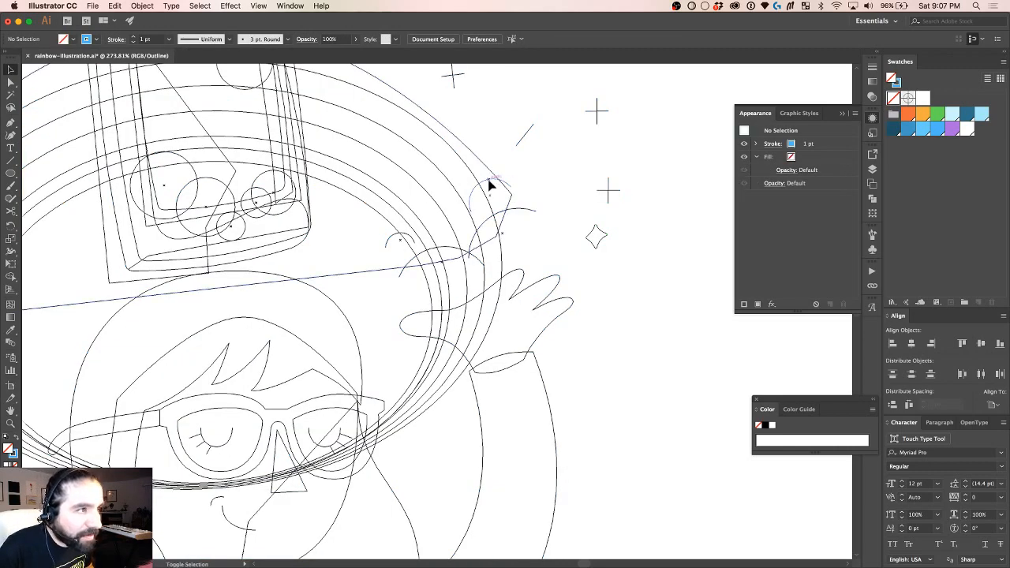
{"action": "left_click", "coordinate": [489, 181]}
{"action": "left_click", "coordinate": [414, 265], "text": "shift"}
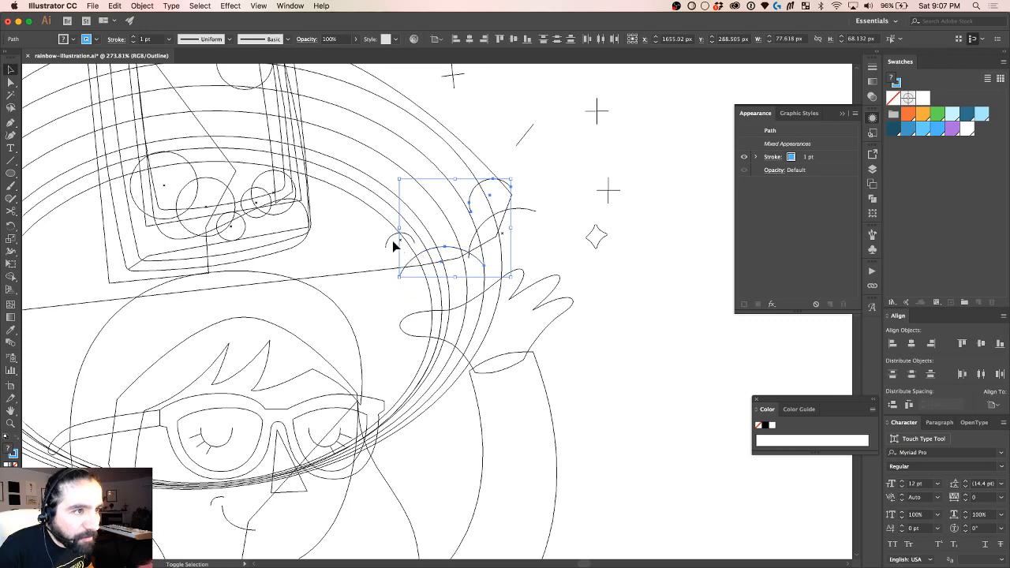
{"action": "left_click", "coordinate": [392, 243], "text": "shift"}
{"action": "key", "text": "super+y"}
{"action": "key", "text": "v"}
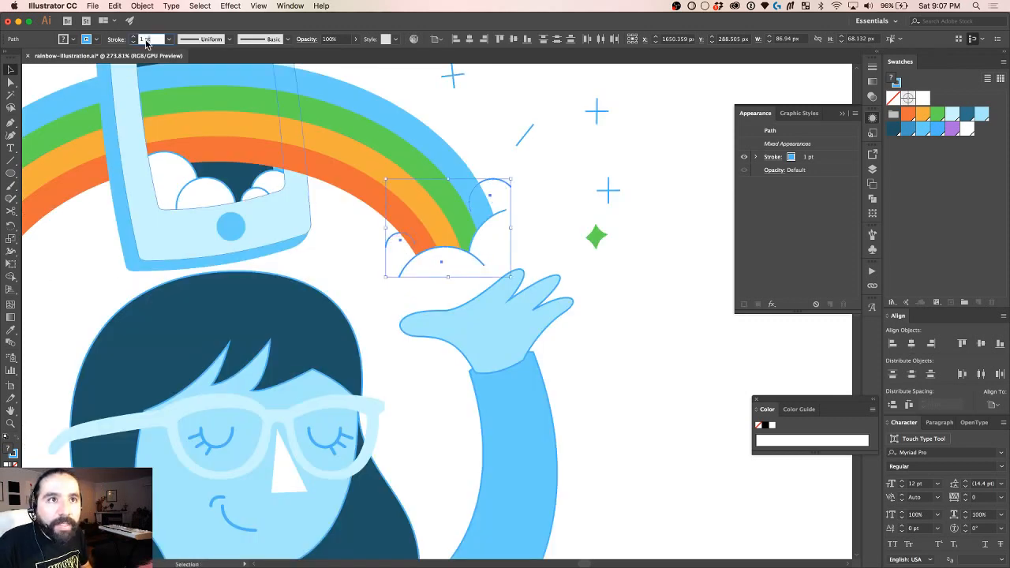
{"action": "left_click", "coordinate": [133, 37]}
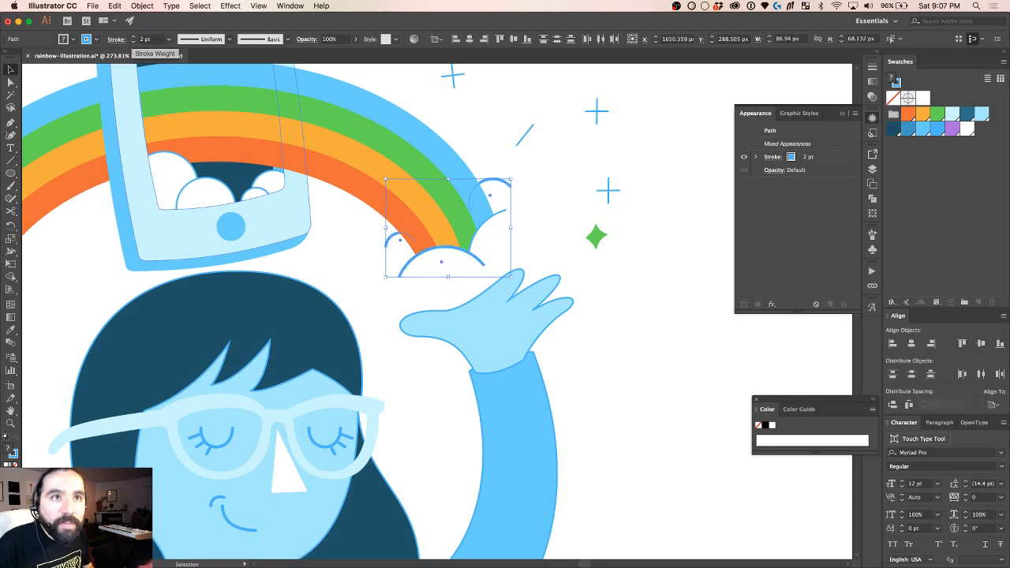
Step: Give the three selected cloud outlines at the rainbow's right end round caps and round joins
{"action": "left_click", "coordinate": [113, 41]}
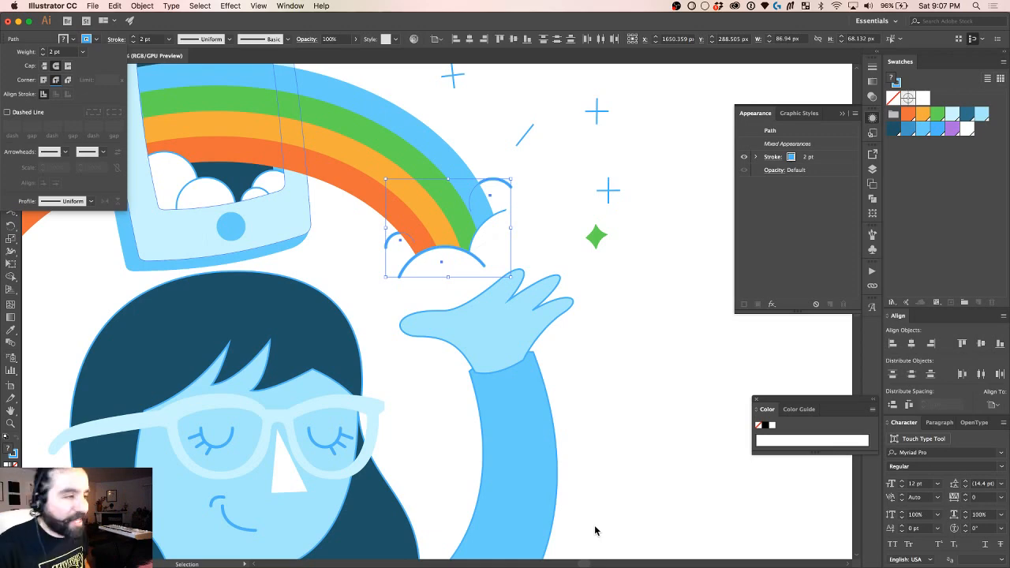
{"action": "key", "text": "super+0"}
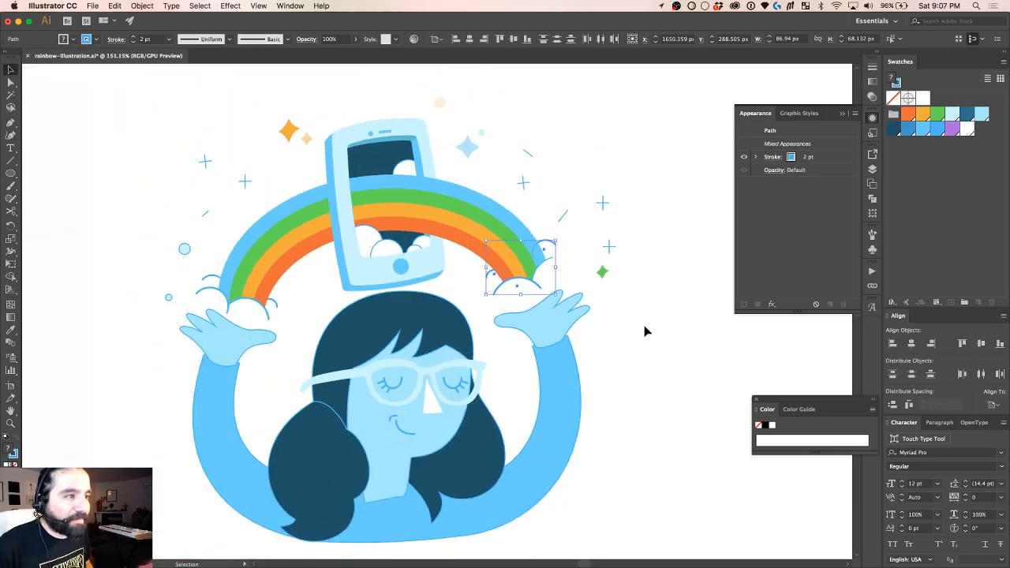
{"action": "left_click", "coordinate": [644, 331]}
Step: Move the white-filled cloud path at the rainbow's right end out of the rainbow's clip group, keeping it in place
{"action": "left_click", "coordinate": [550, 272]}
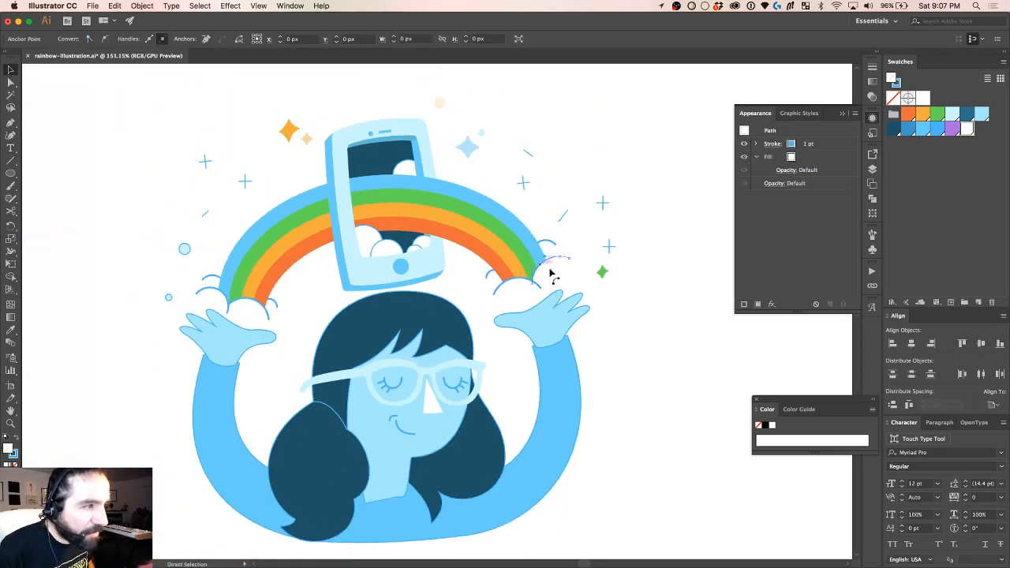
{"action": "left_click", "coordinate": [625, 301]}
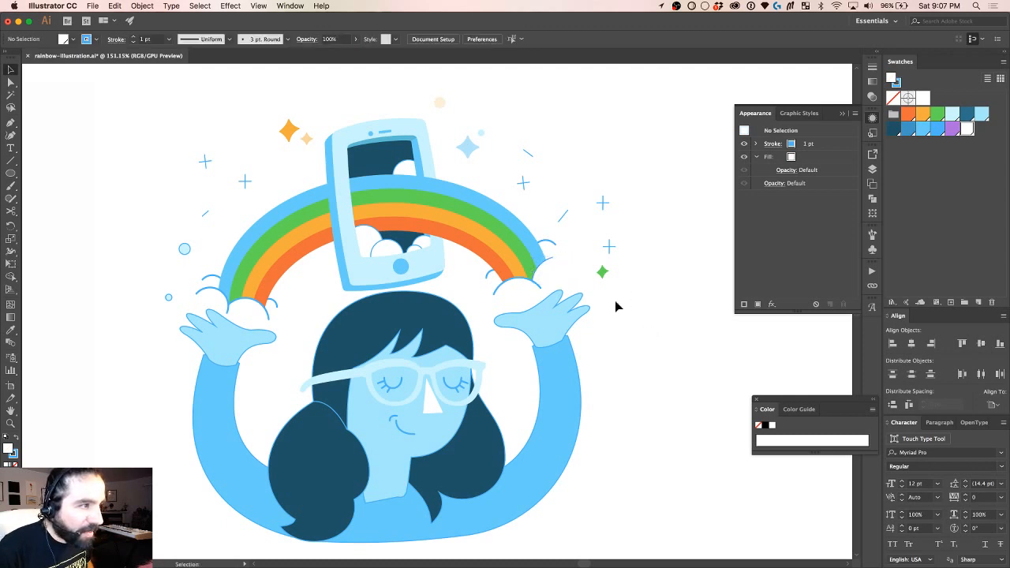
{"action": "left_click", "coordinate": [545, 265]}
{"action": "scroll", "coordinate": [545, 266], "scroll_direction": "up", "scroll_amount": 2}
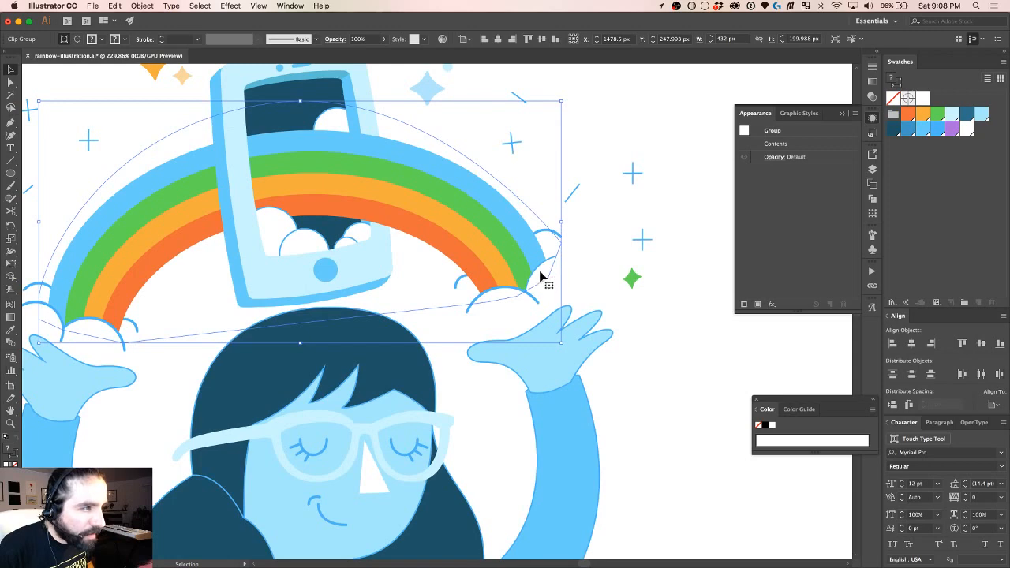
{"action": "double_click", "coordinate": [543, 273]}
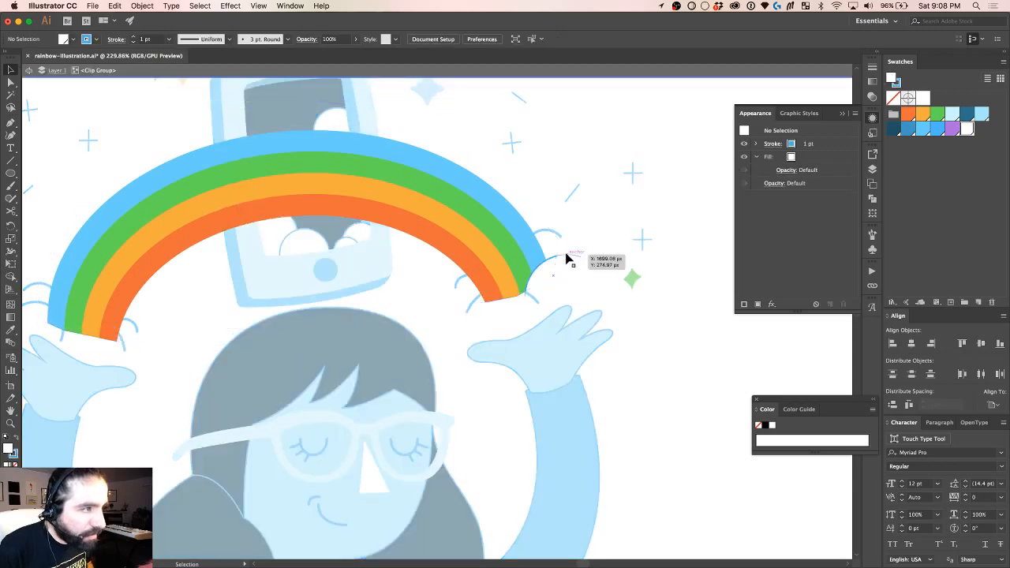
{"action": "left_click", "coordinate": [562, 260]}
{"action": "key", "text": "a"}
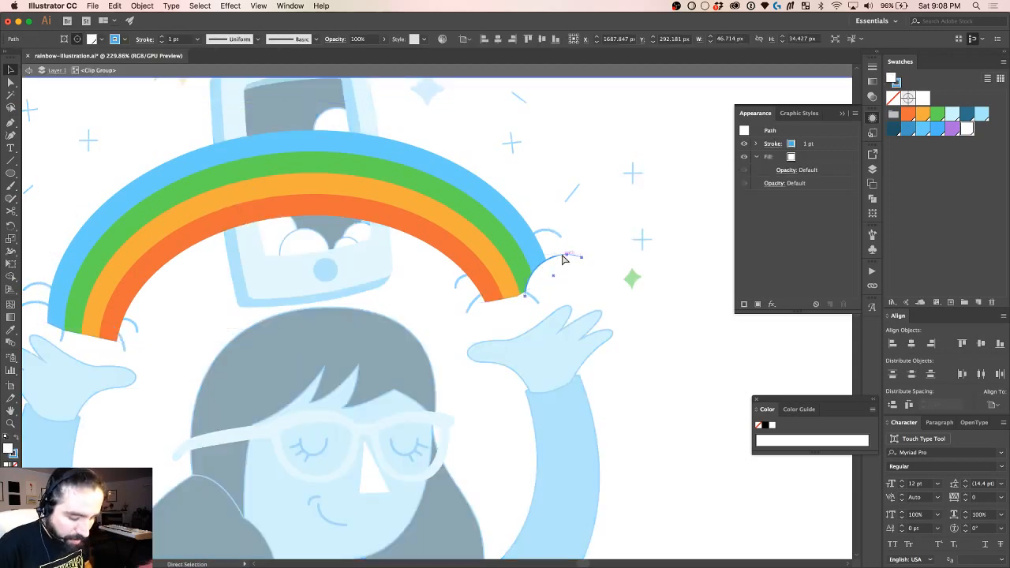
{"action": "key", "text": "Escape"}
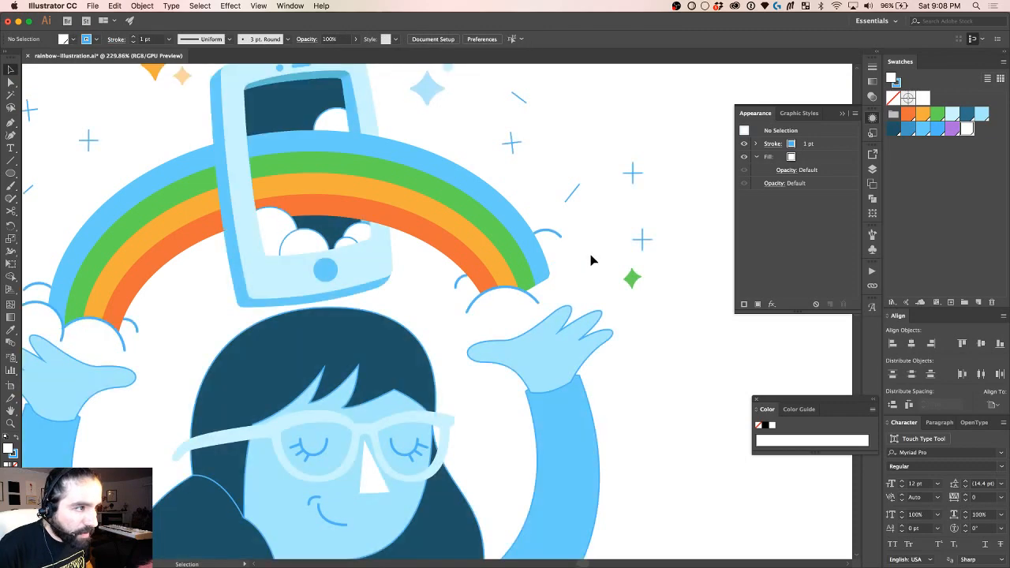
{"action": "key", "text": "v"}
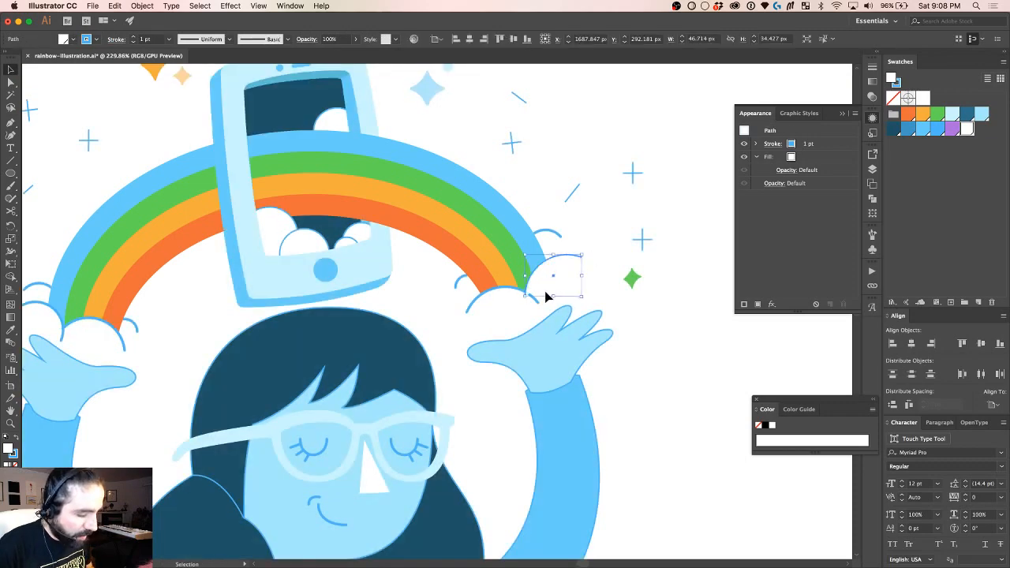
Step: Nudge the extracted right cloud path 3 px down and 1 px right
{"action": "key", "text": "Down"}
{"action": "key", "text": "Down"}
{"action": "key", "text": "Down"}
{"action": "key", "text": "Right"}
Step: Widen the extracted right cloud path to about 49.6 px, keeping it in front of the rainbow's end
{"action": "key", "text": "a"}
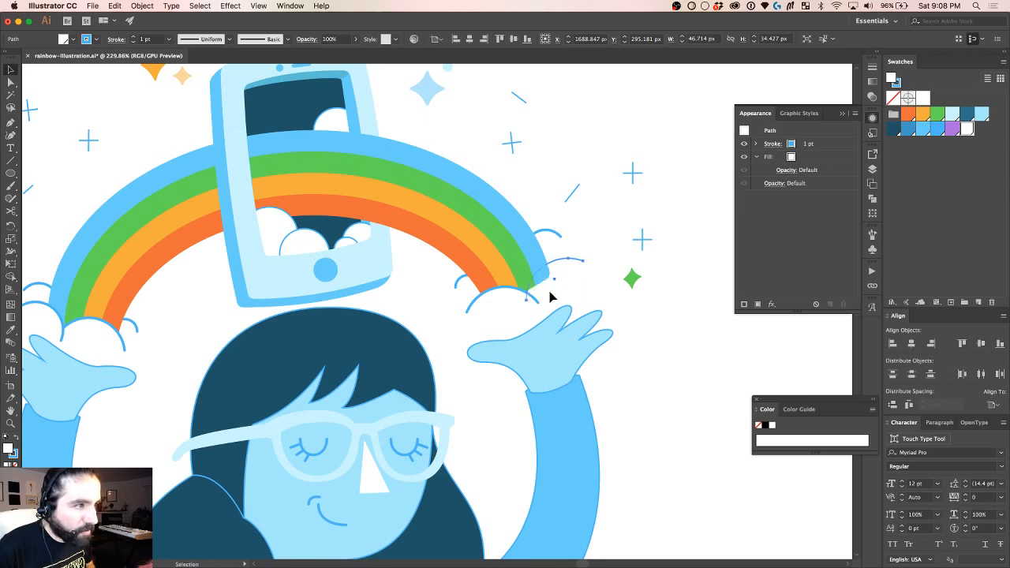
{"action": "key", "text": "v"}
{"action": "key", "text": "a"}
{"action": "key", "text": "v"}
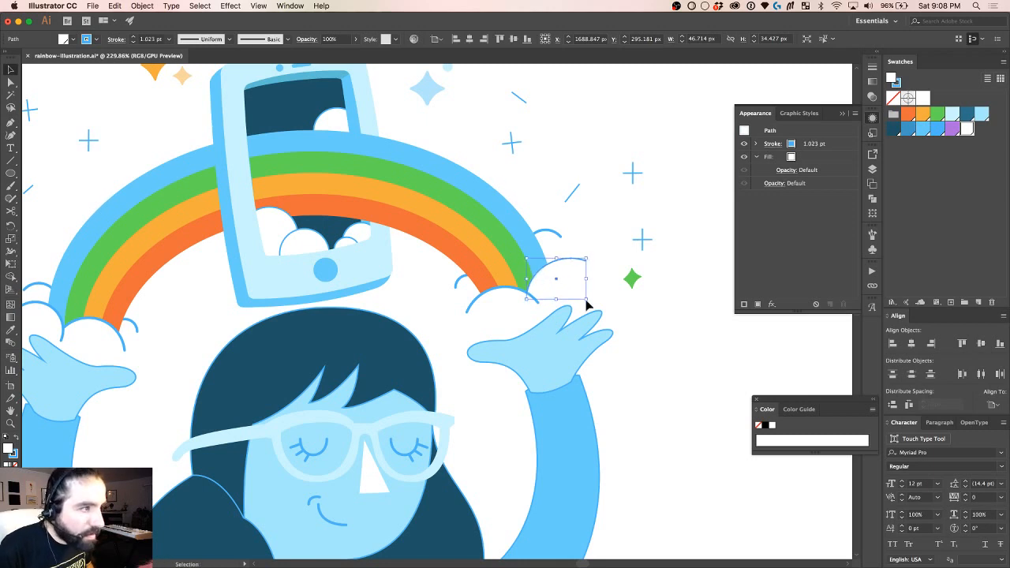
{"action": "key", "text": "a"}
{"action": "key", "text": "ctrl+a"}
{"action": "key", "text": "v"}
{"action": "left_click", "coordinate": [651, 333]}
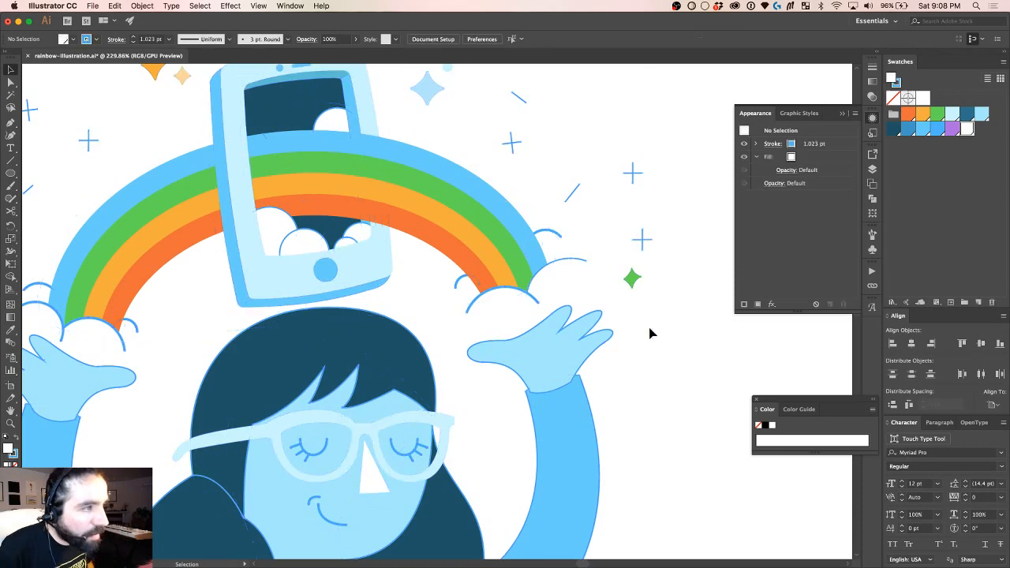
Step: Set the stroke weight of the extracted right cloud path to 2 pt
{"action": "left_click", "coordinate": [555, 270]}
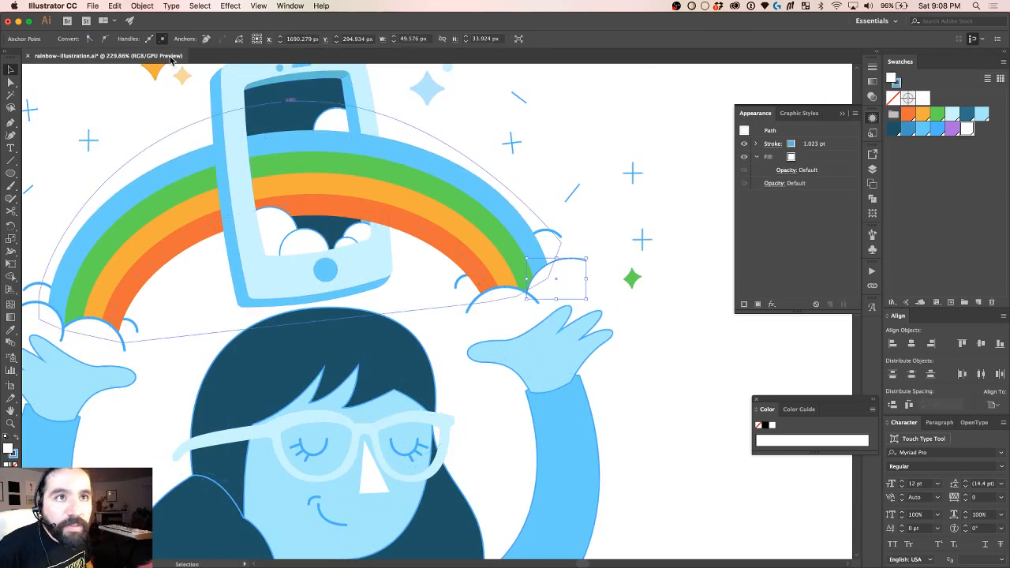
{"action": "left_click", "coordinate": [585, 256]}
{"action": "left_click", "coordinate": [571, 267]}
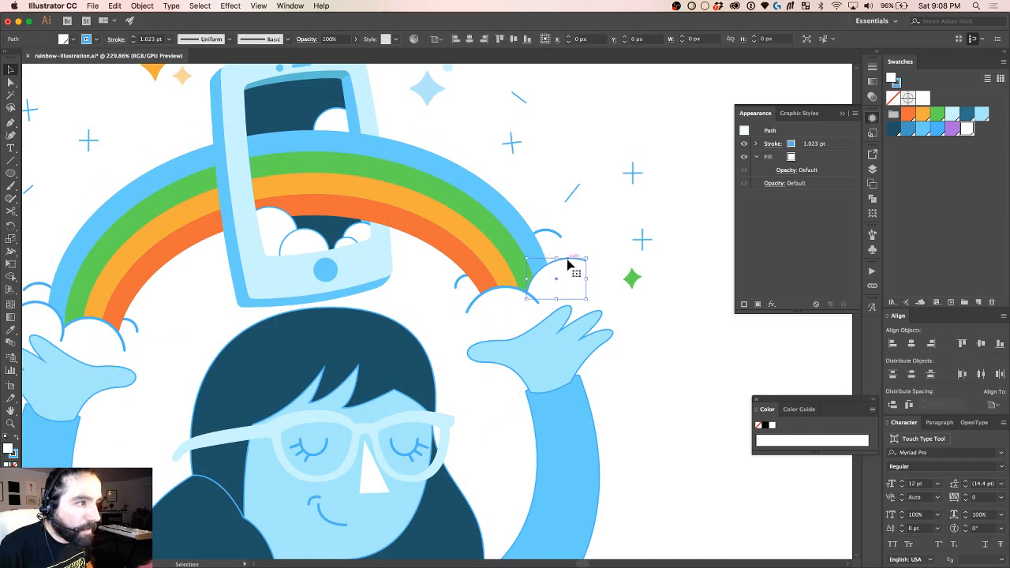
{"action": "left_click", "coordinate": [151, 40]}
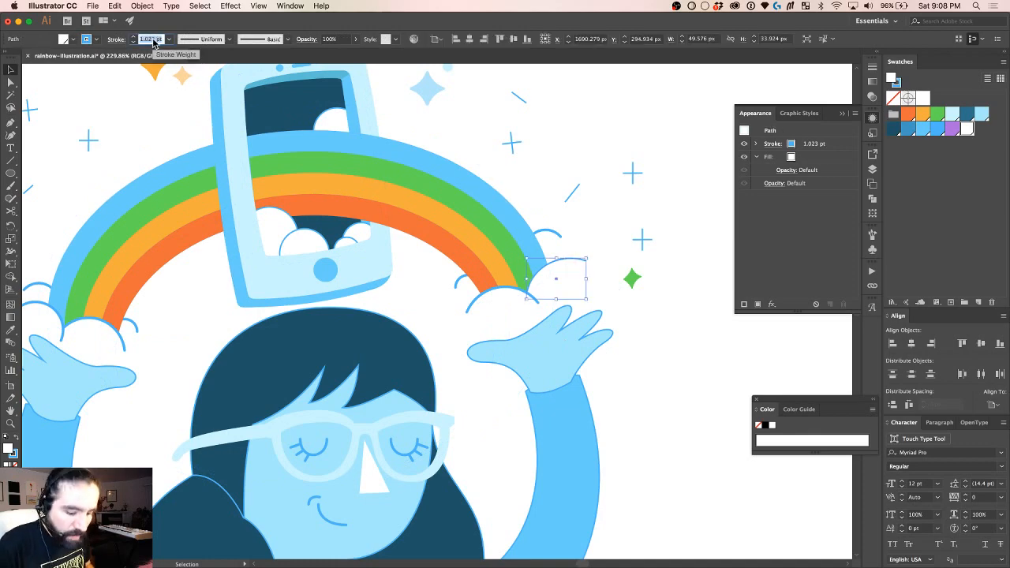
{"action": "type", "text": "2"}
{"action": "key", "text": "Return"}
{"action": "left_click", "coordinate": [661, 329]}
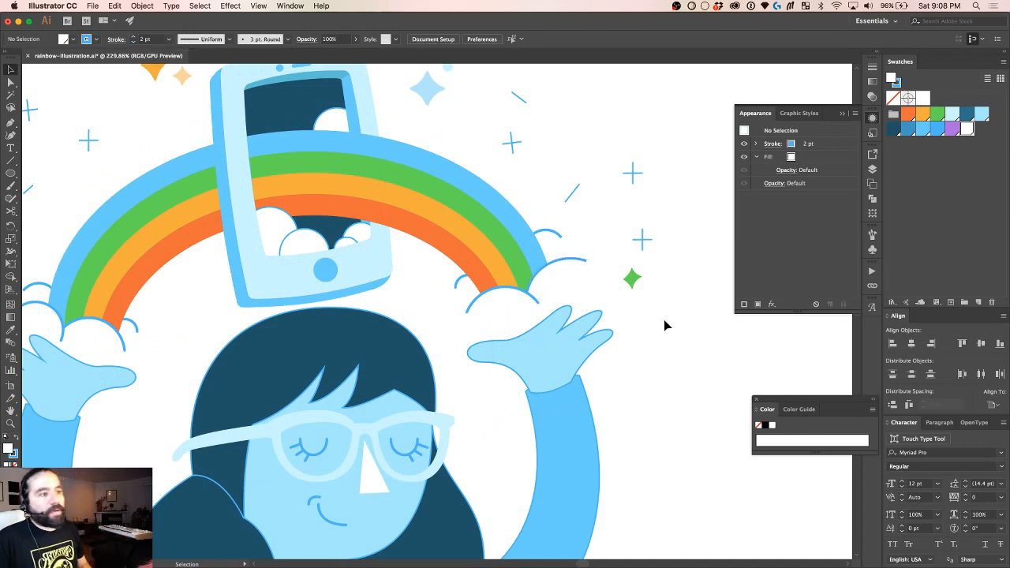
Step: Remove the blue stroke from the white cloud circles inside the phone screen, both above and below the rainbow
{"action": "scroll", "coordinate": [664, 320], "scroll_direction": "down", "scroll_amount": 3}
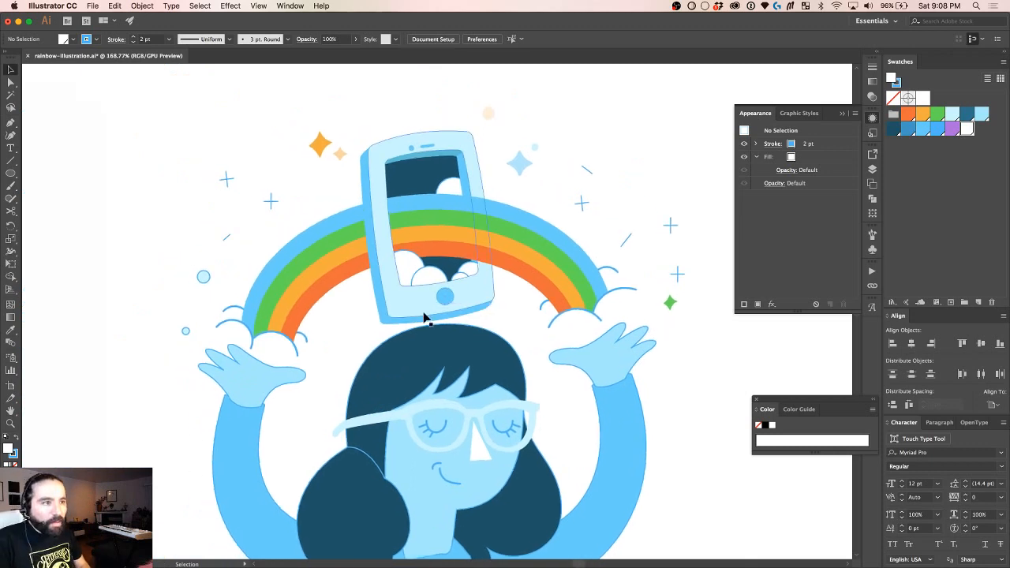
{"action": "scroll", "coordinate": [430, 284], "scroll_direction": "down", "scroll_amount": 1}
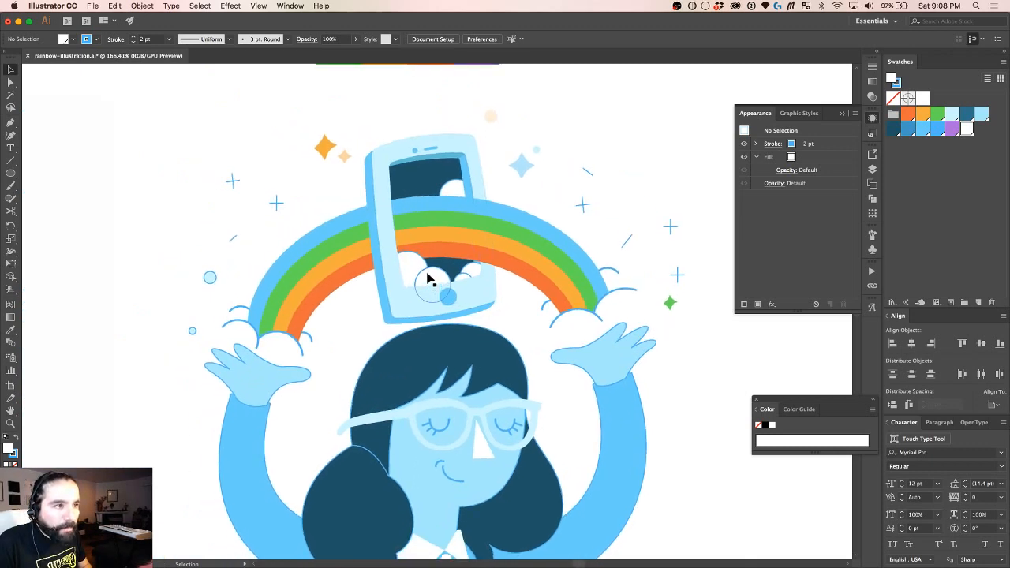
{"action": "left_click", "coordinate": [428, 280]}
{"action": "left_click", "coordinate": [469, 280], "text": "shift"}
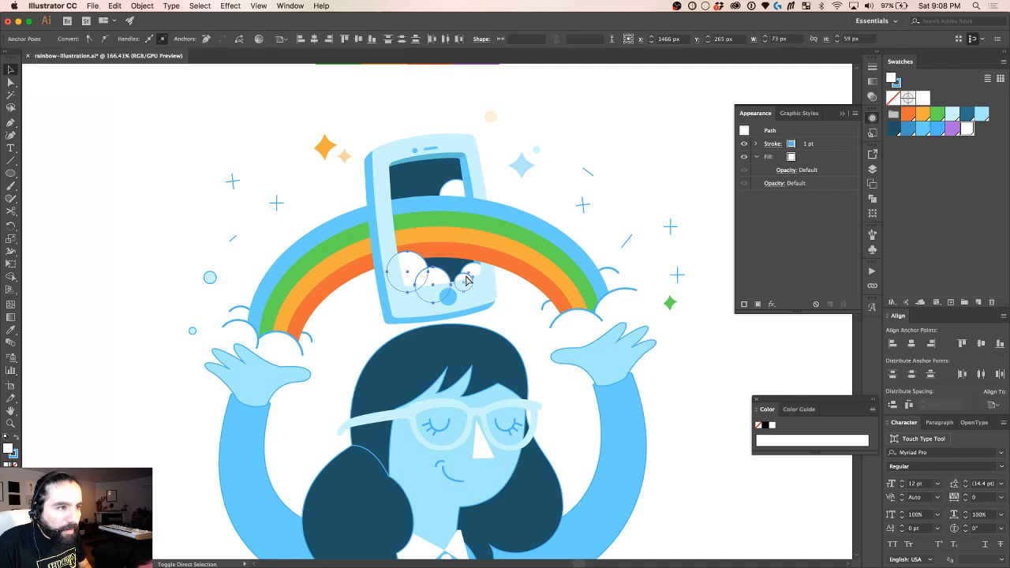
{"action": "left_click", "coordinate": [453, 183], "text": "shift"}
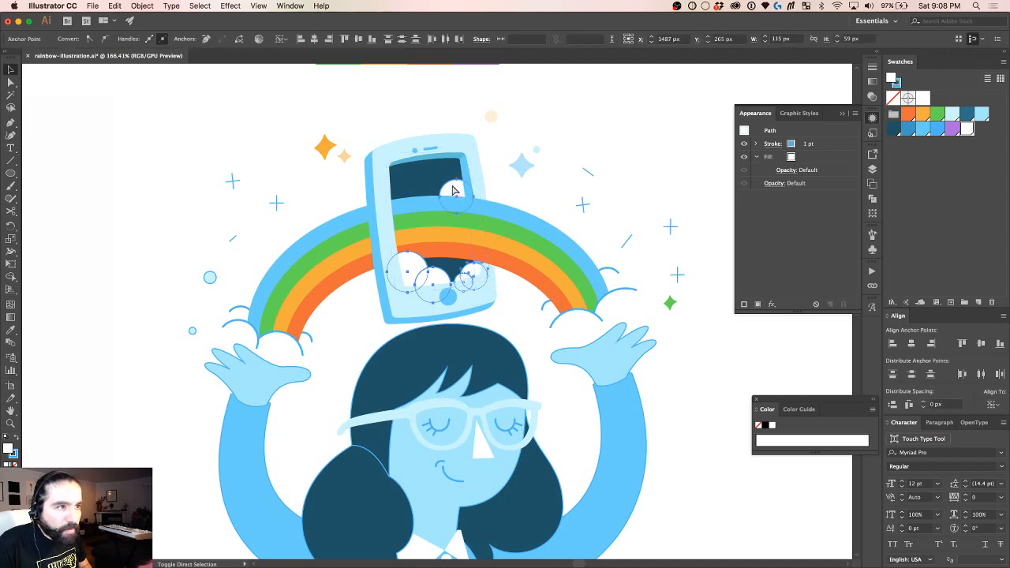
{"action": "left_click", "coordinate": [16, 455]}
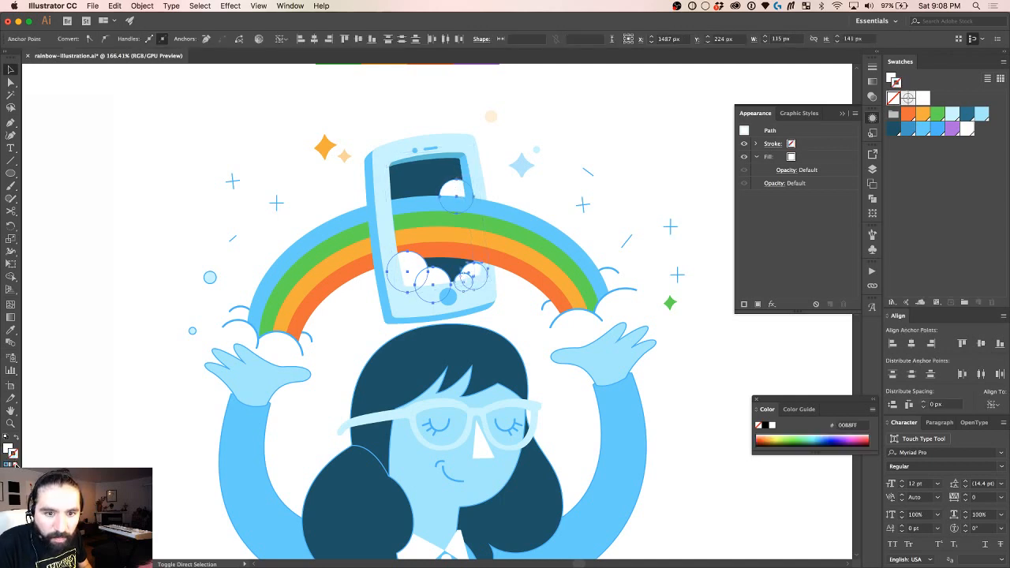
{"action": "left_click", "coordinate": [129, 334]}
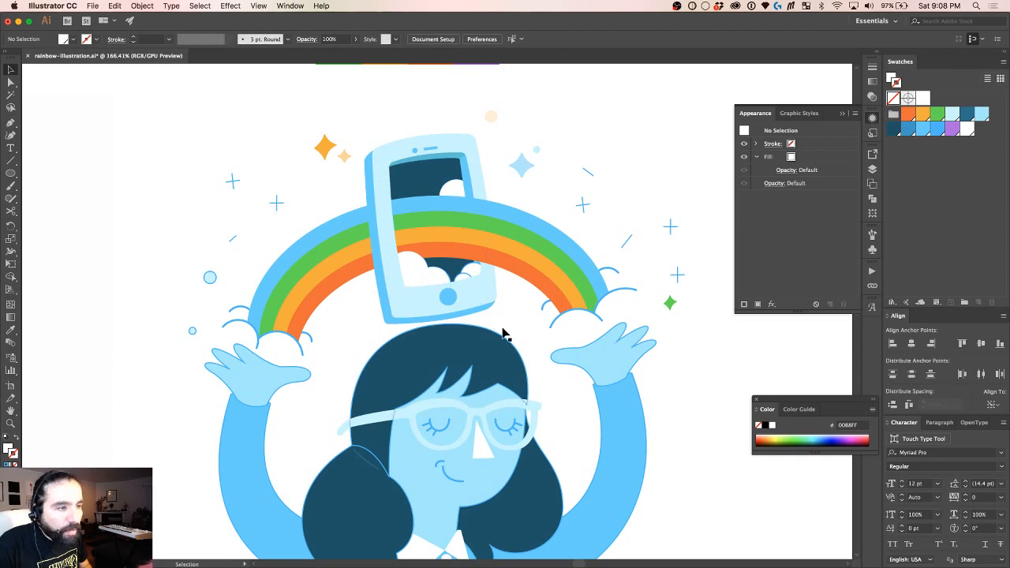
Step: Remove the remaining stroke from the two overlapping cloud circles in the lower right of the phone screen
{"action": "scroll", "coordinate": [503, 333], "scroll_direction": "up", "scroll_amount": 4}
{"action": "left_click", "coordinate": [426, 218]}
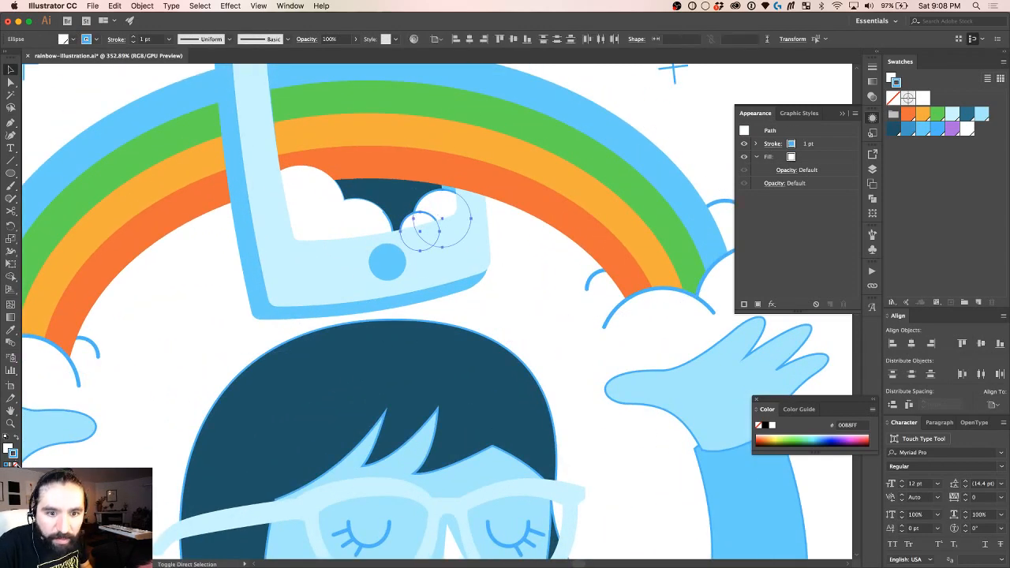
{"action": "left_click", "coordinate": [15, 464]}
{"action": "key", "text": "v"}
{"action": "left_click", "coordinate": [207, 345]}
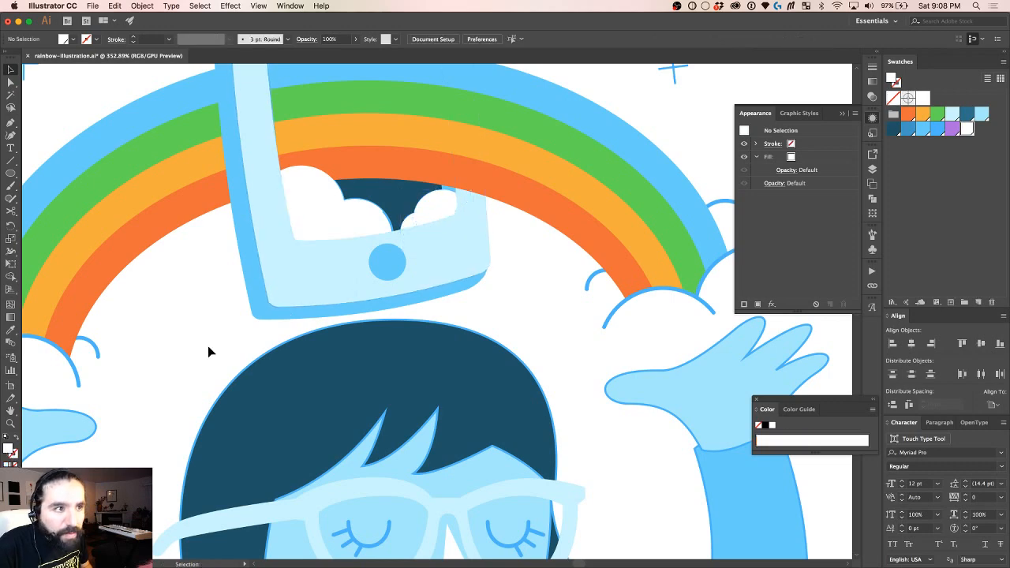
Step: Remove the stroke from the 41 px cloud circle above the phone's home button
{"action": "key", "text": "a"}
{"action": "left_click", "coordinate": [371, 226]}
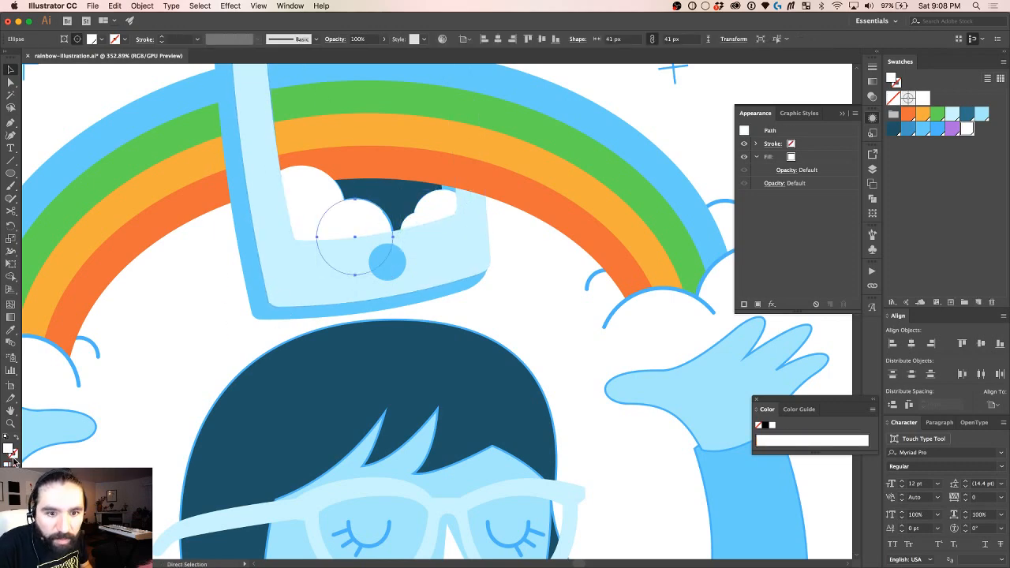
{"action": "key", "text": "v"}
{"action": "scroll", "coordinate": [434, 300], "scroll_direction": "down", "scroll_amount": 5}
{"action": "left_click", "coordinate": [476, 292]}
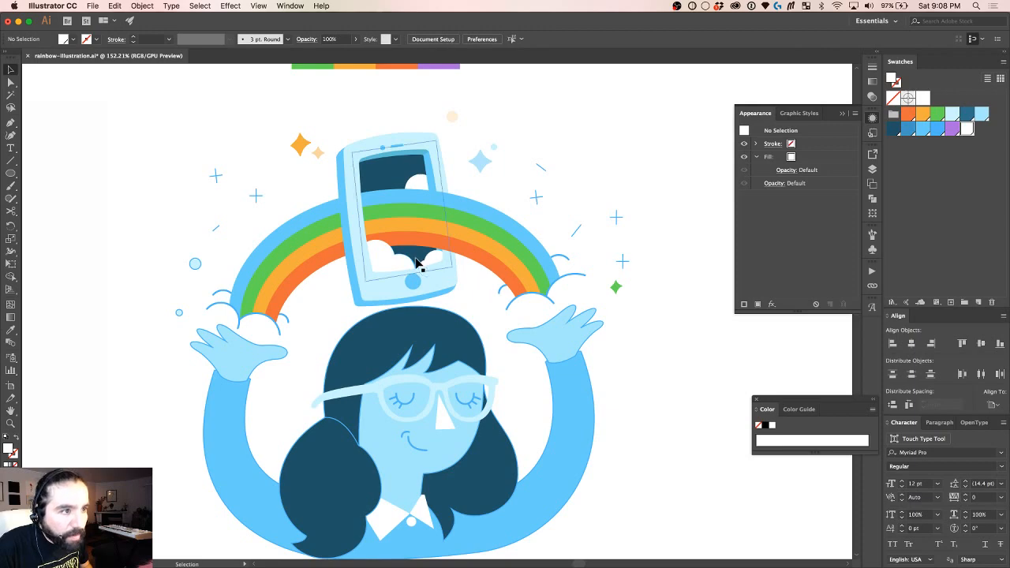
Step: Remove the 1 pt blue stroke from the white cloud circle that overlaps the phone's home button
{"action": "scroll", "coordinate": [418, 265], "scroll_direction": "up", "scroll_amount": 5}
{"action": "left_click", "coordinate": [397, 236]}
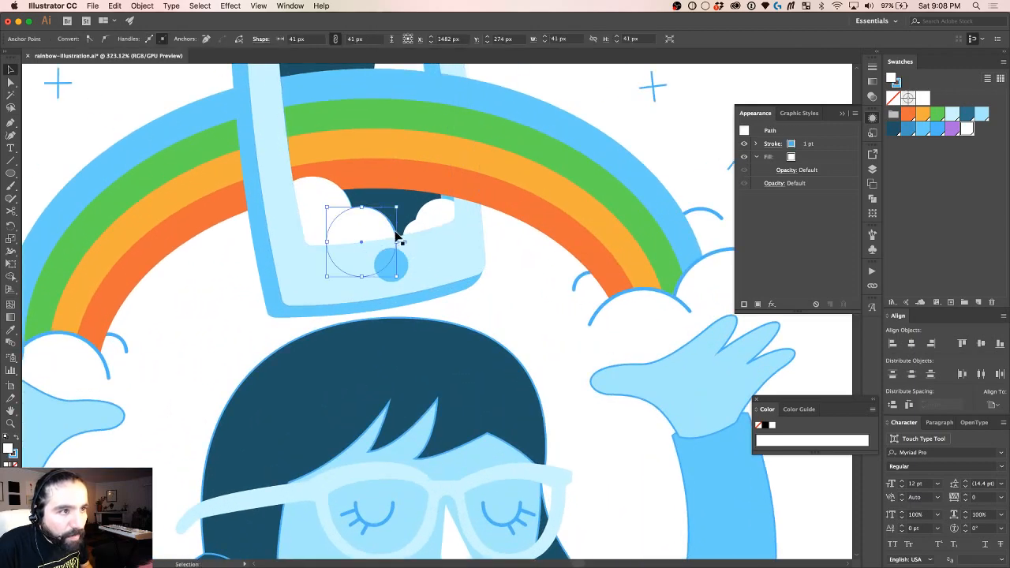
{"action": "left_click", "coordinate": [397, 236]}
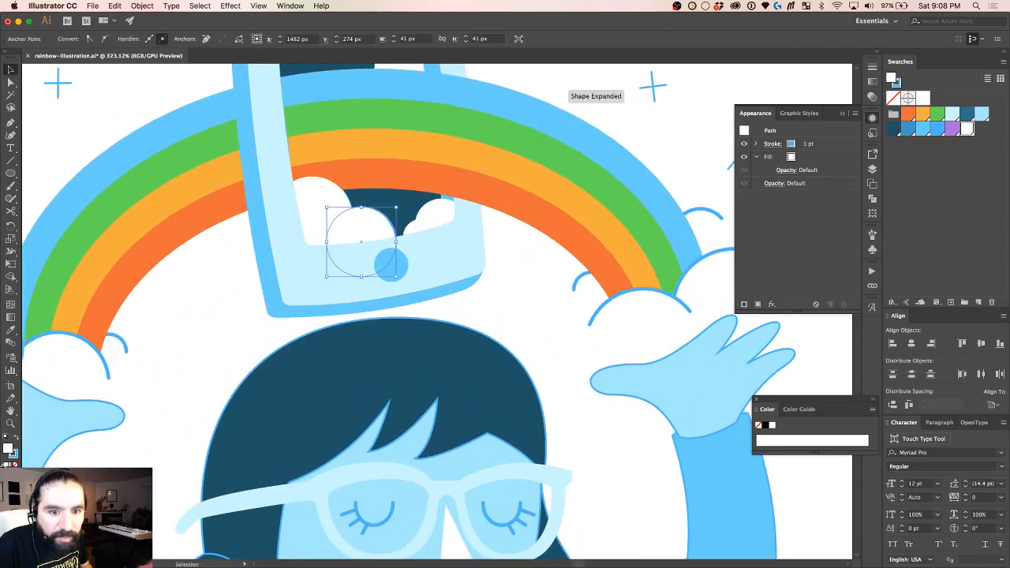
{"action": "left_click", "coordinate": [13, 455]}
{"action": "key", "text": "slash"}
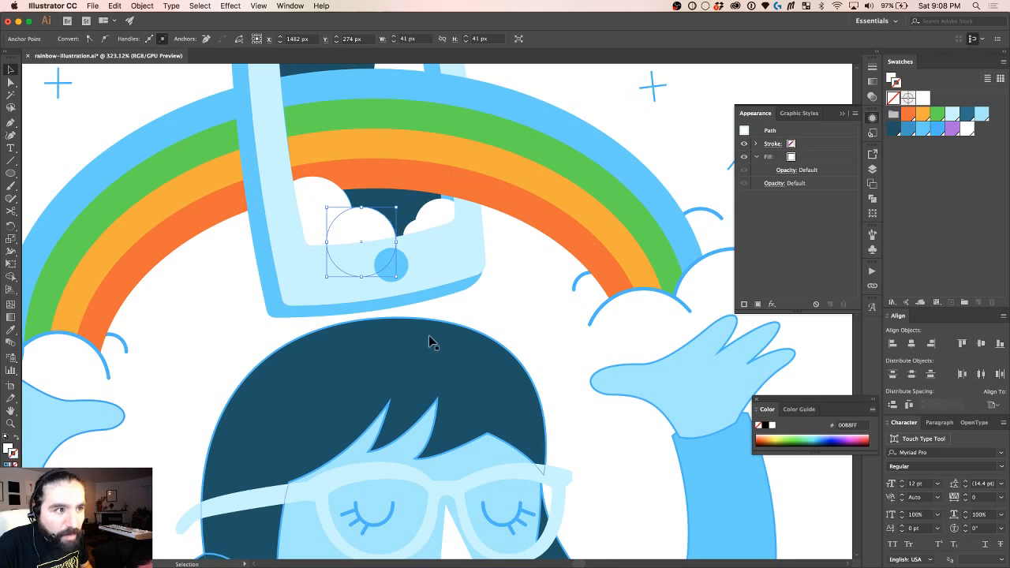
{"action": "scroll", "coordinate": [428, 335], "scroll_direction": "down", "scroll_amount": 6}
{"action": "left_click", "coordinate": [374, 113]}
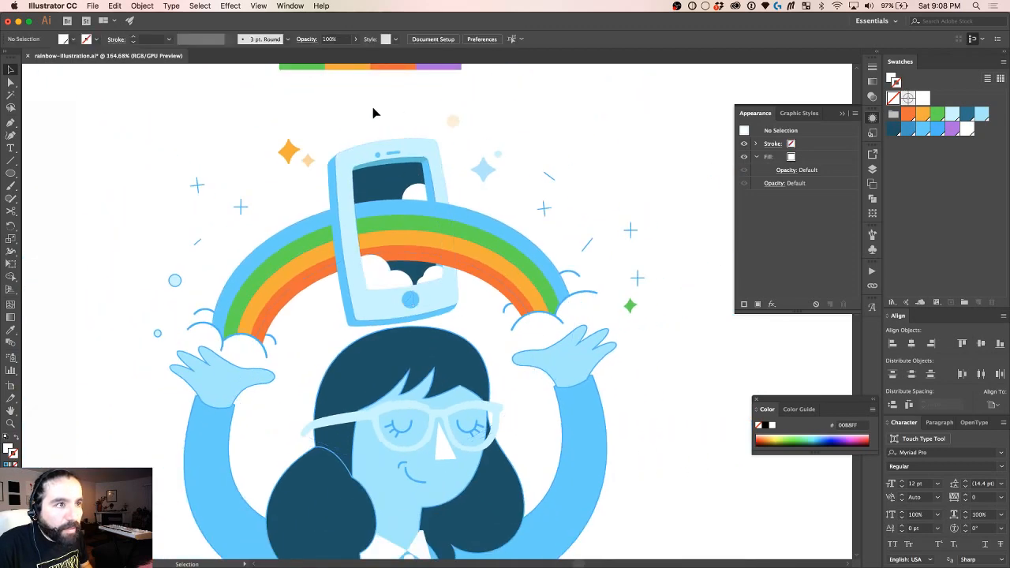
{"action": "key", "text": "super+a"}
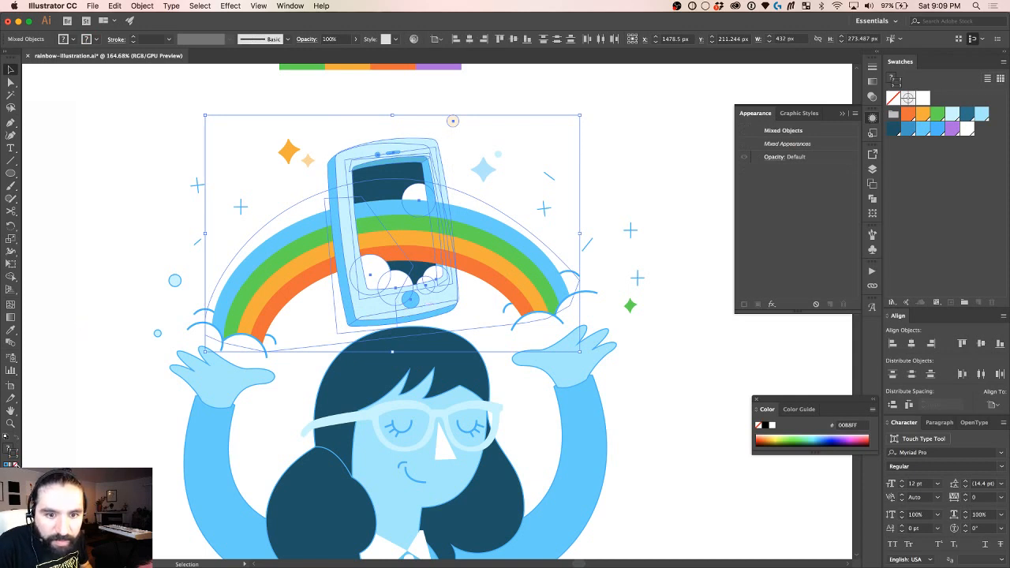
{"action": "left_click", "coordinate": [377, 110]}
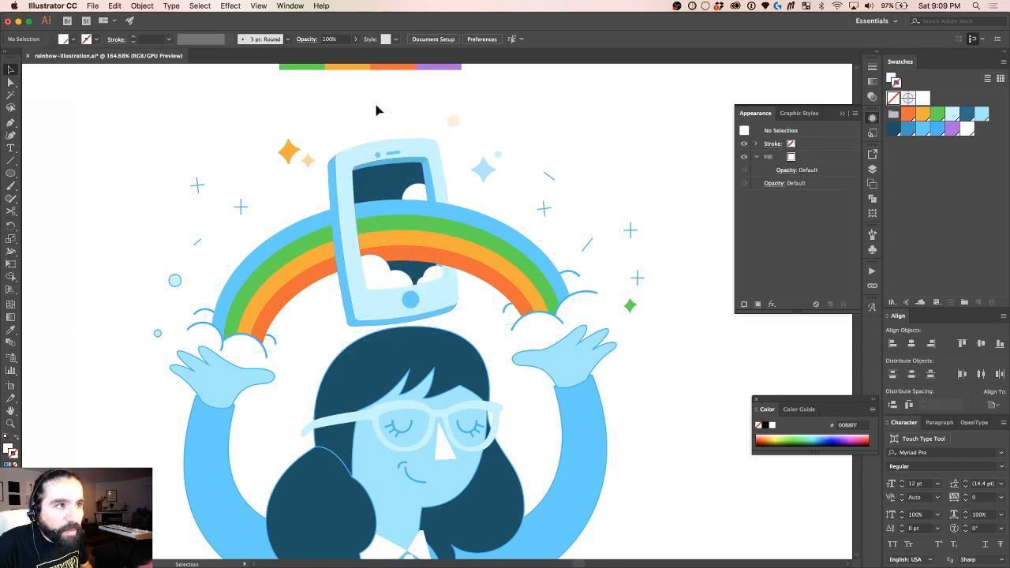
{"action": "scroll", "coordinate": [377, 111], "scroll_direction": "down", "scroll_amount": 1}
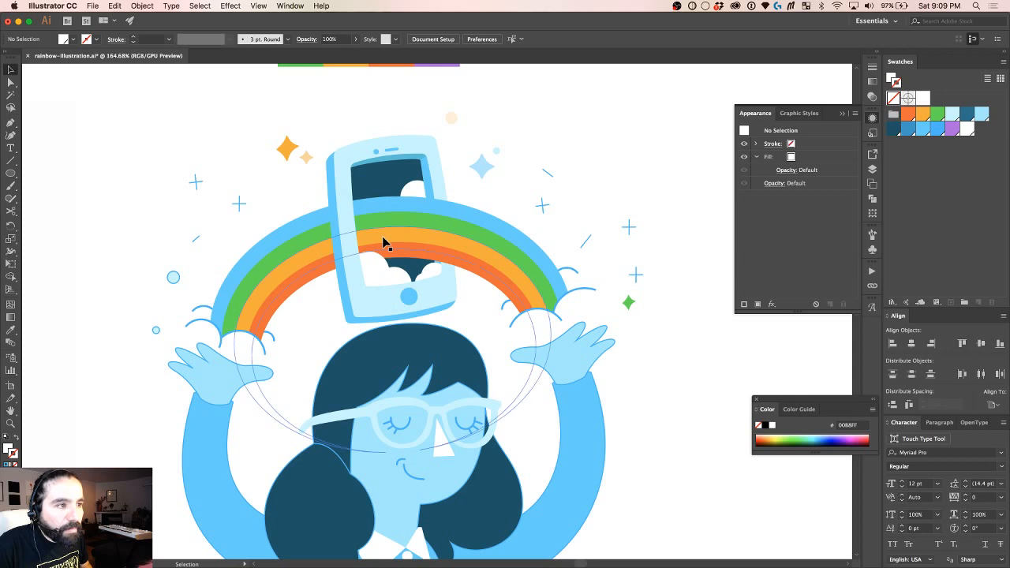
Step: Within the phone group, send the two overlapping cloud circles in the screen's lower right corner behind the phone's blue inner edge
{"action": "double_click", "coordinate": [435, 274]}
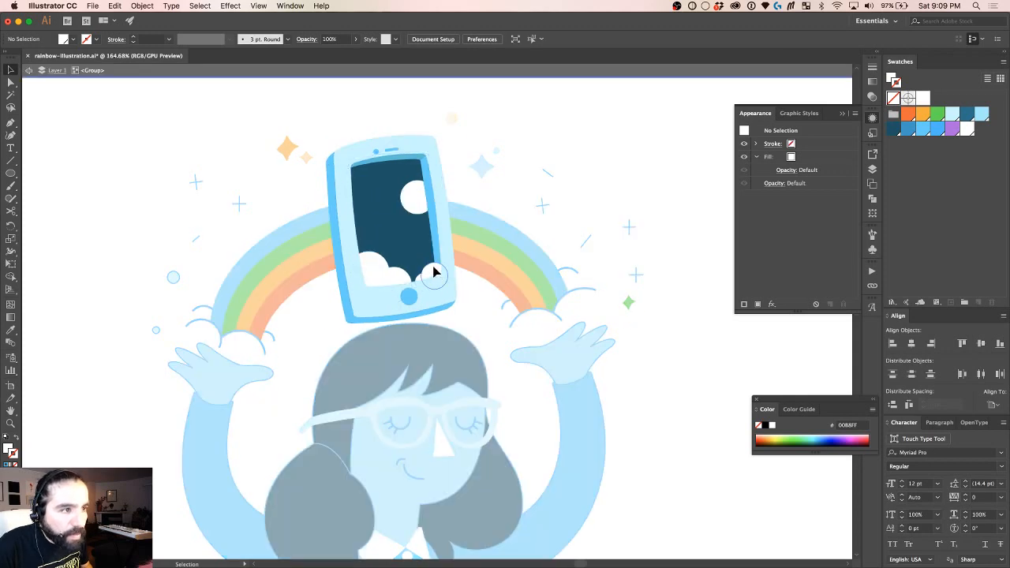
{"action": "left_click", "coordinate": [433, 273]}
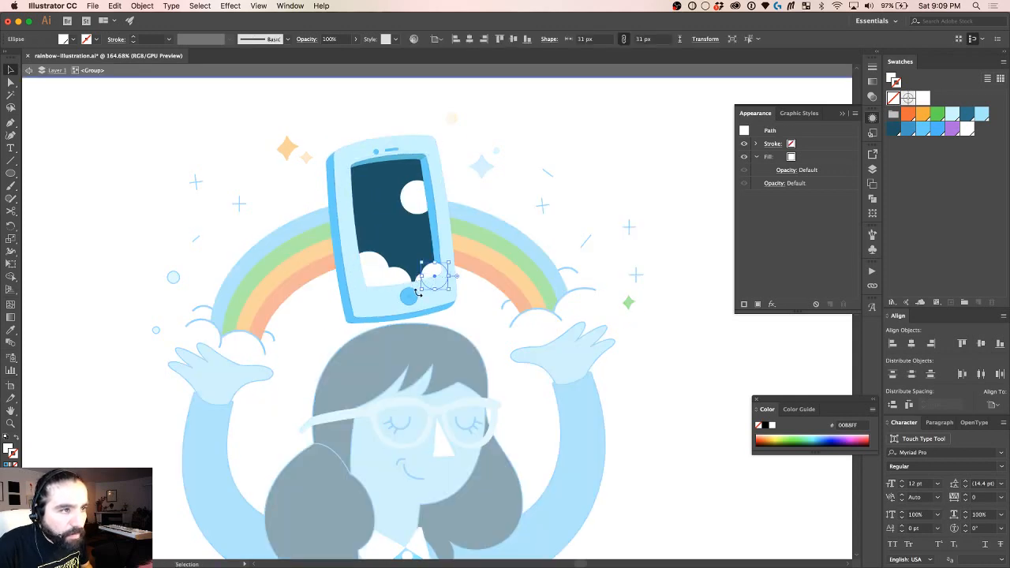
{"action": "scroll", "coordinate": [416, 285], "scroll_direction": "up", "scroll_amount": 3}
{"action": "double_click", "coordinate": [508, 341]}
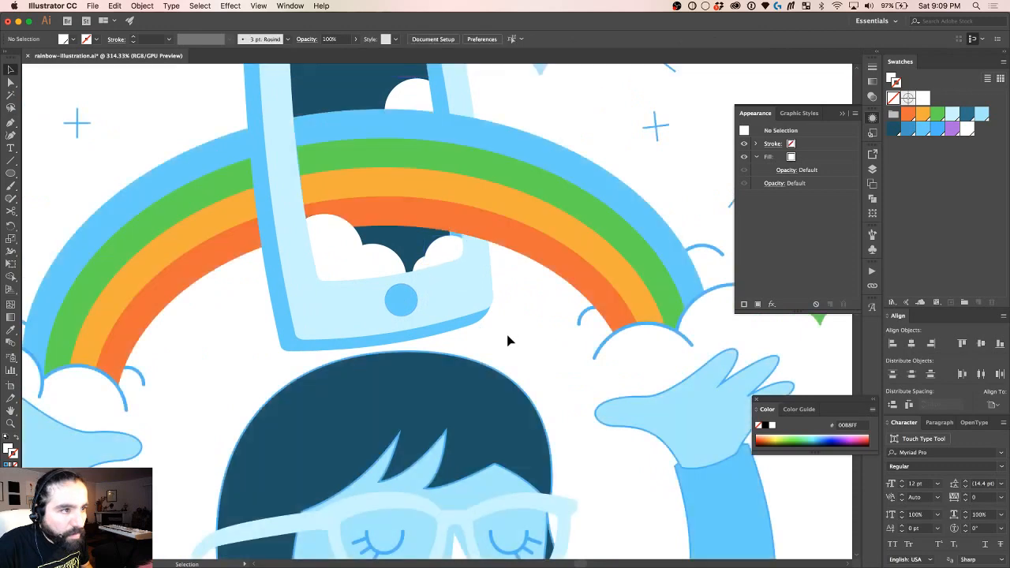
{"action": "left_click", "coordinate": [446, 245]}
{"action": "double_click", "coordinate": [446, 246]}
{"action": "left_click", "coordinate": [447, 248]}
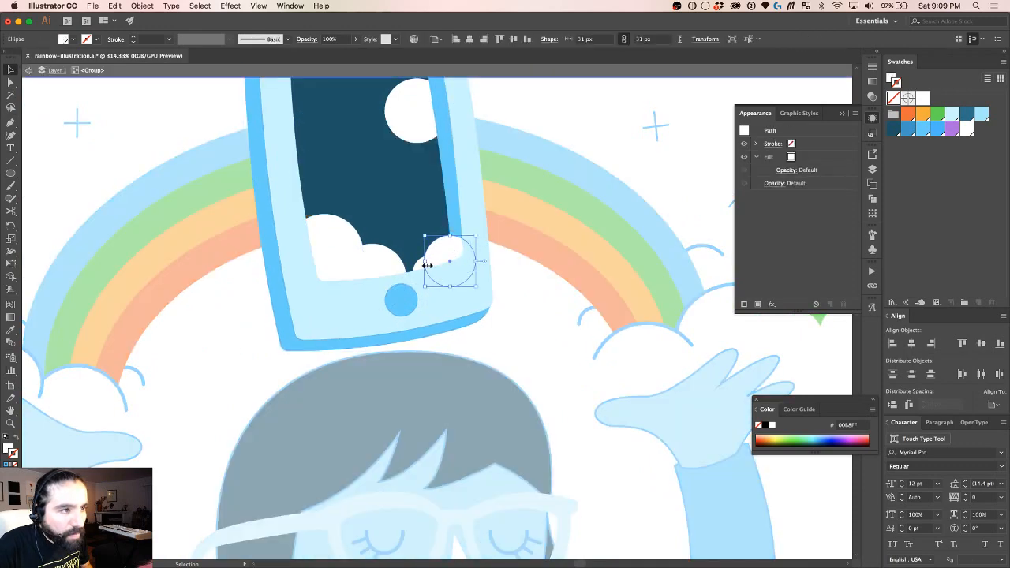
{"action": "key", "text": "a"}
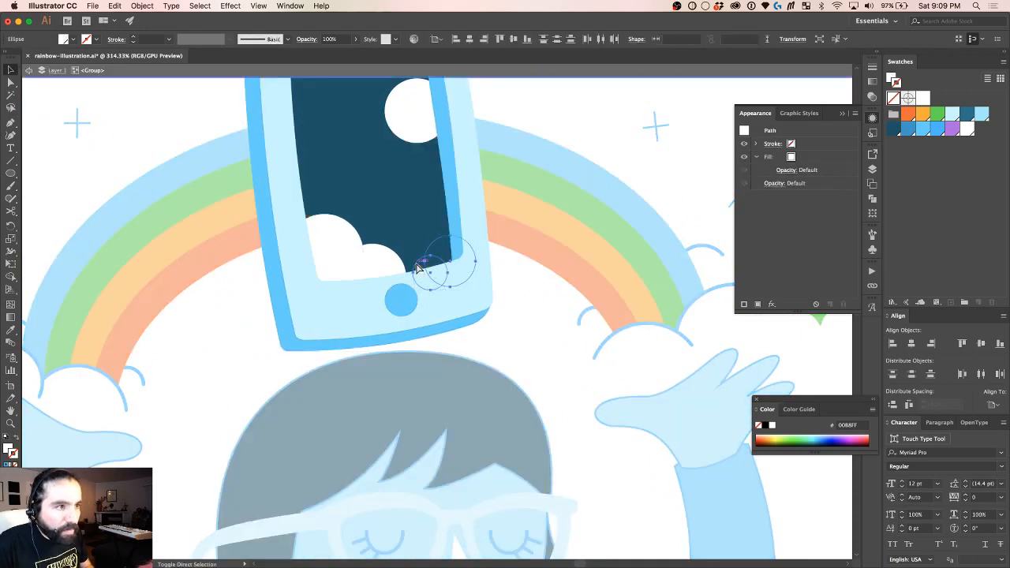
{"action": "key", "text": "v"}
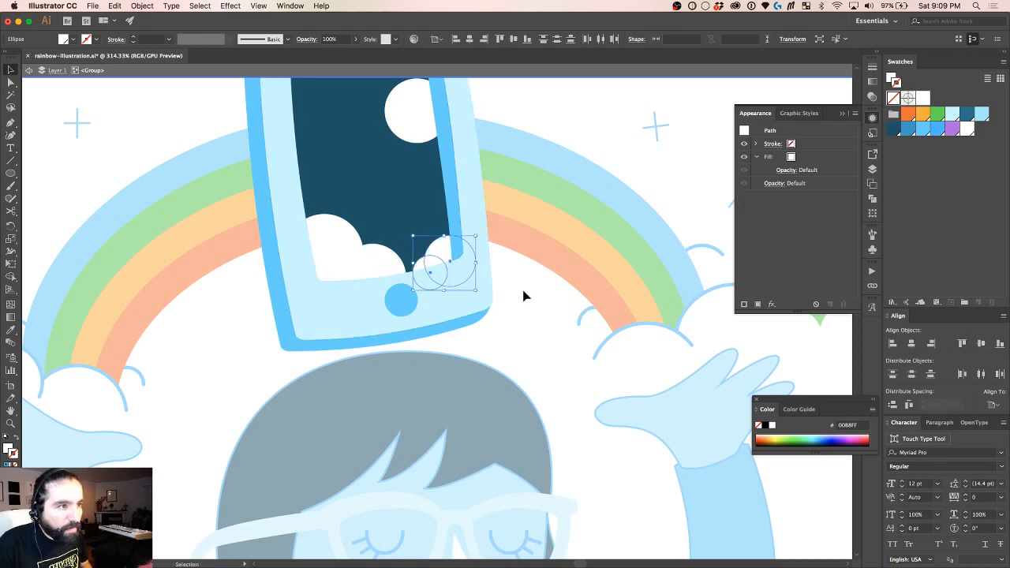
{"action": "double_click", "coordinate": [523, 294]}
{"action": "key", "text": "super+0"}
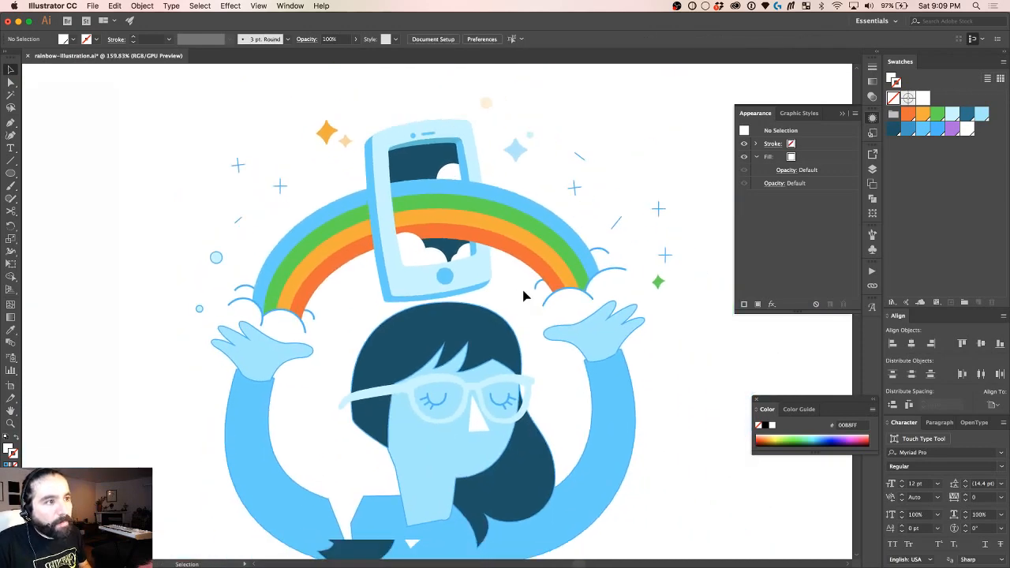
Step: Switch to Finder and place the coloured pencil sketch PNG from the Downloads folder into the rainbow-illustration document
{"action": "scroll", "coordinate": [523, 294], "scroll_direction": "down", "scroll_amount": 3}
{"action": "scroll", "coordinate": [523, 294], "scroll_direction": "left", "scroll_amount": 2}
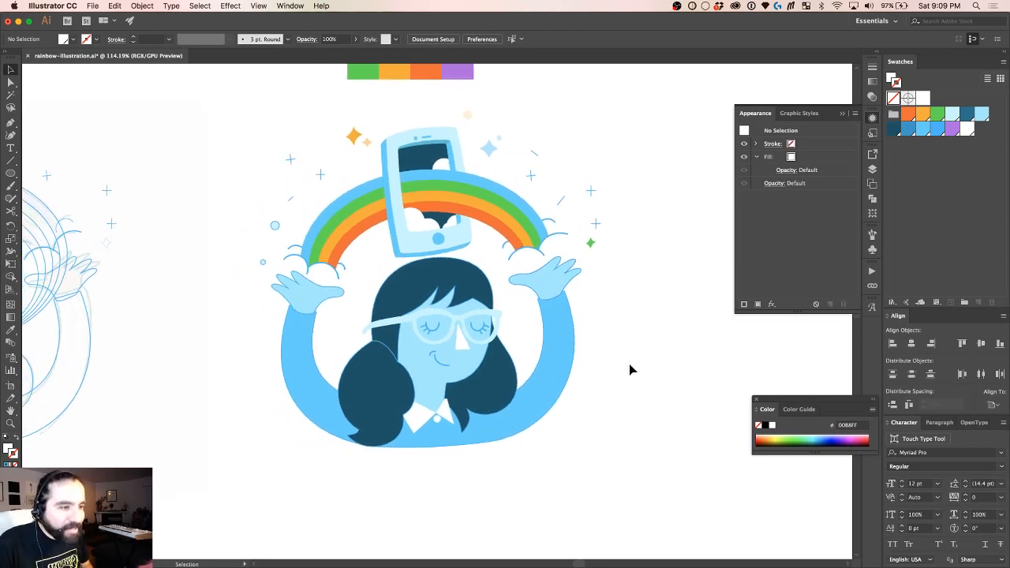
{"action": "scroll", "coordinate": [629, 366], "scroll_direction": "down", "scroll_amount": 5}
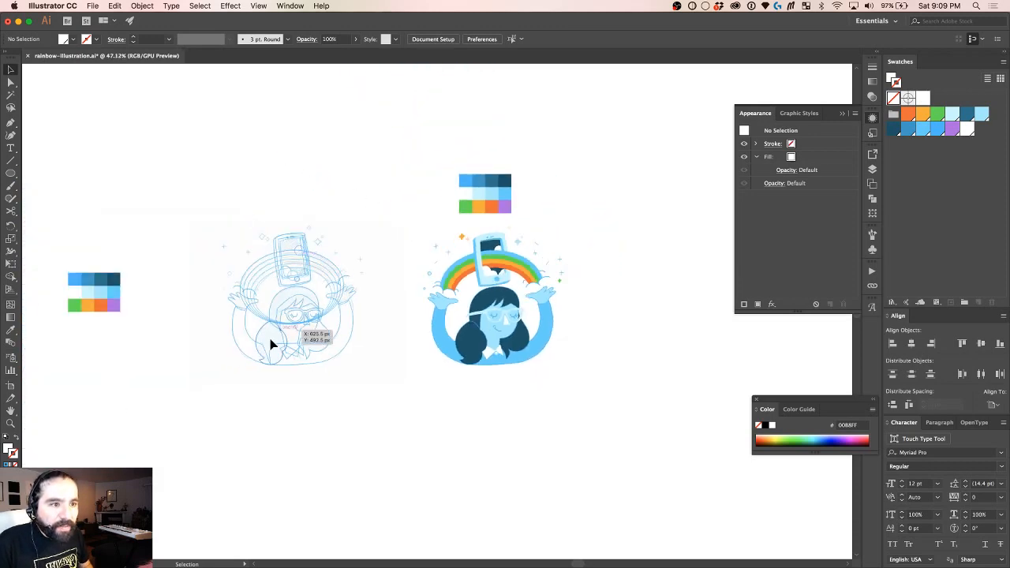
{"action": "scroll", "coordinate": [271, 342], "scroll_direction": "up", "scroll_amount": 4}
{"action": "scroll", "coordinate": [271, 343], "scroll_direction": "left", "scroll_amount": 3}
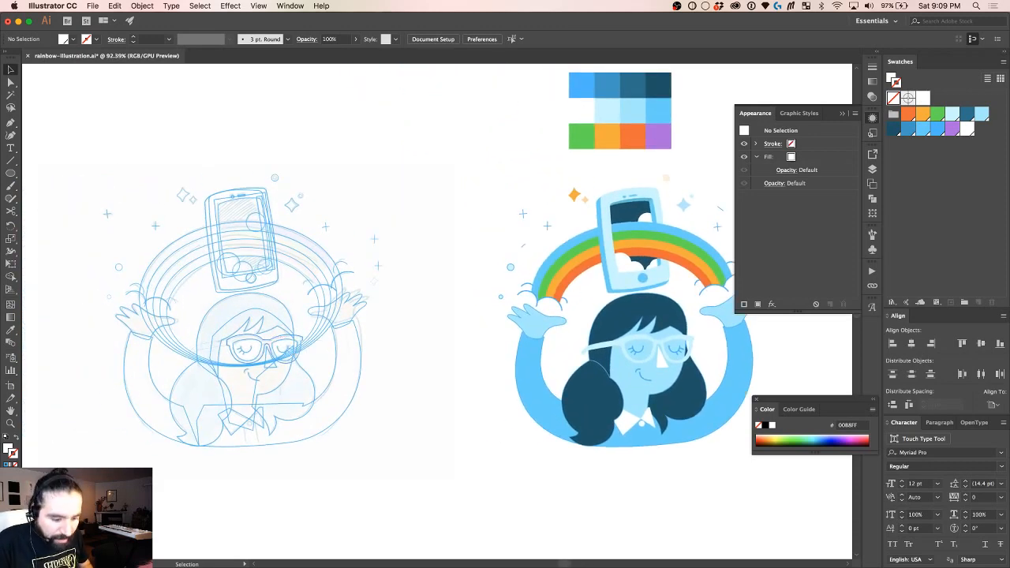
{"action": "key", "text": "super+Tab"}
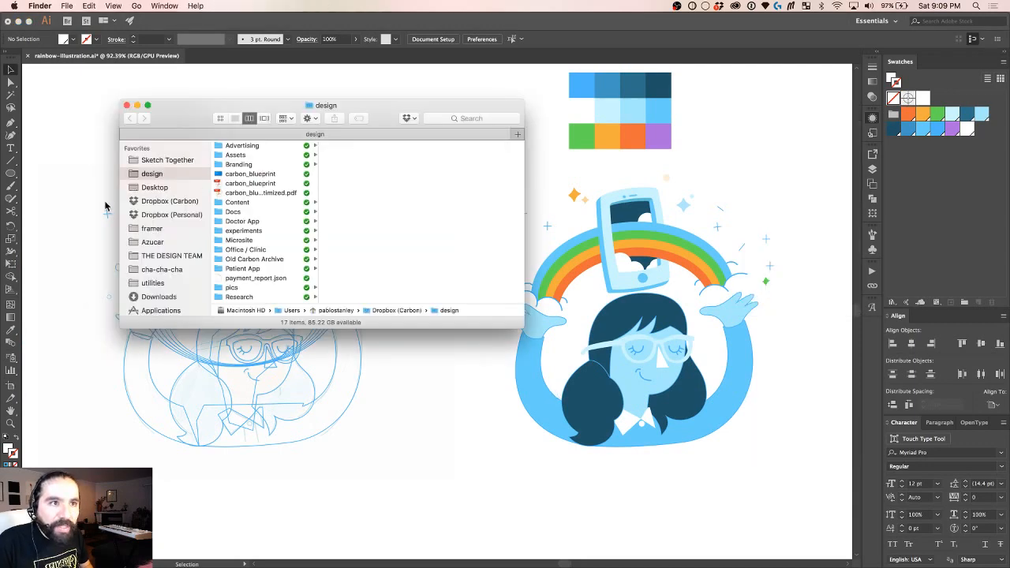
{"action": "scroll", "coordinate": [158, 282], "scroll_direction": "down", "scroll_amount": 1}
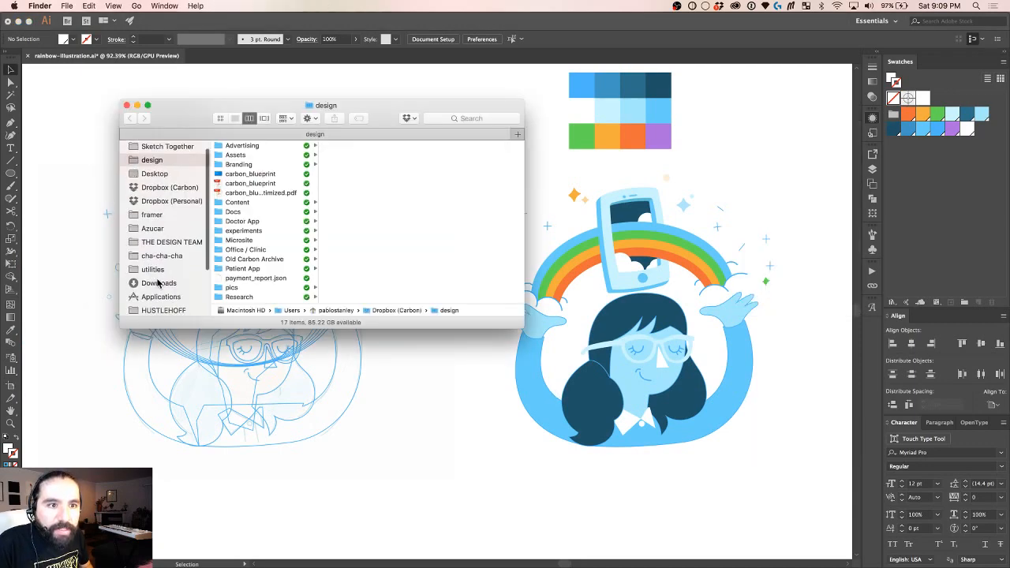
{"action": "left_click", "coordinate": [158, 283]}
{"action": "left_click_drag", "start_coordinate": [282, 158], "coordinate": [316, 281]}
{"action": "mouse_move", "coordinate": [308, 169]}
{"action": "left_mouse_down"}
{"action": "mouse_move", "coordinate": [380, 338]}
{"action": "mouse_move", "coordinate": [422, 394]}
{"action": "mouse_move", "coordinate": [411, 470]}
{"action": "mouse_move", "coordinate": [707, 394]}
{"action": "mouse_move", "coordinate": [709, 410]}
{"action": "left_mouse_up"}
{"action": "scroll", "coordinate": [411, 470], "scroll_direction": "down", "scroll_amount": 5}
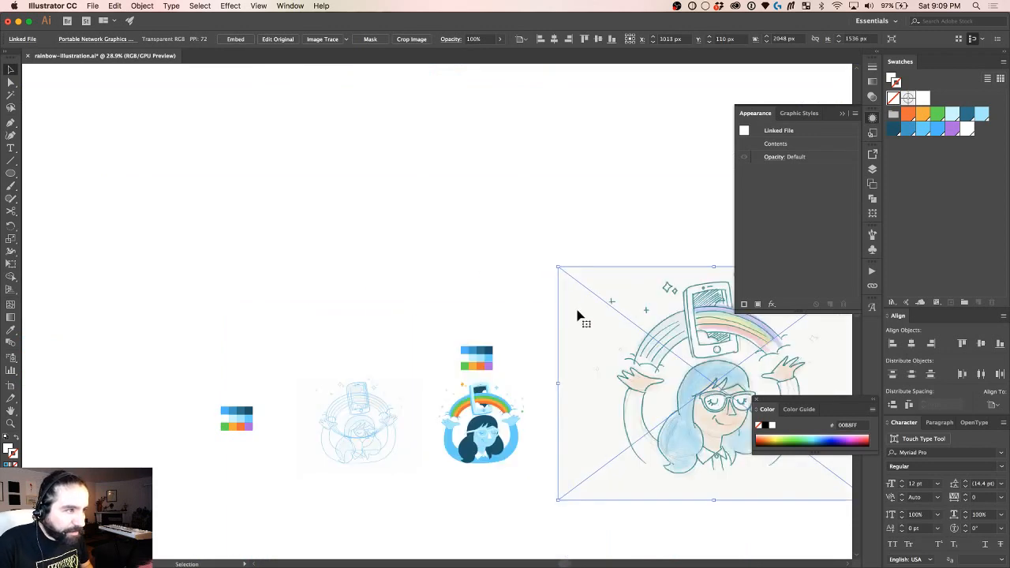
Step: Scale the placed colour sketch down to about 701 × 526 px and position it just to the right of the vector illustration
{"action": "left_click_drag", "start_coordinate": [558, 267], "coordinate": [704, 377]}
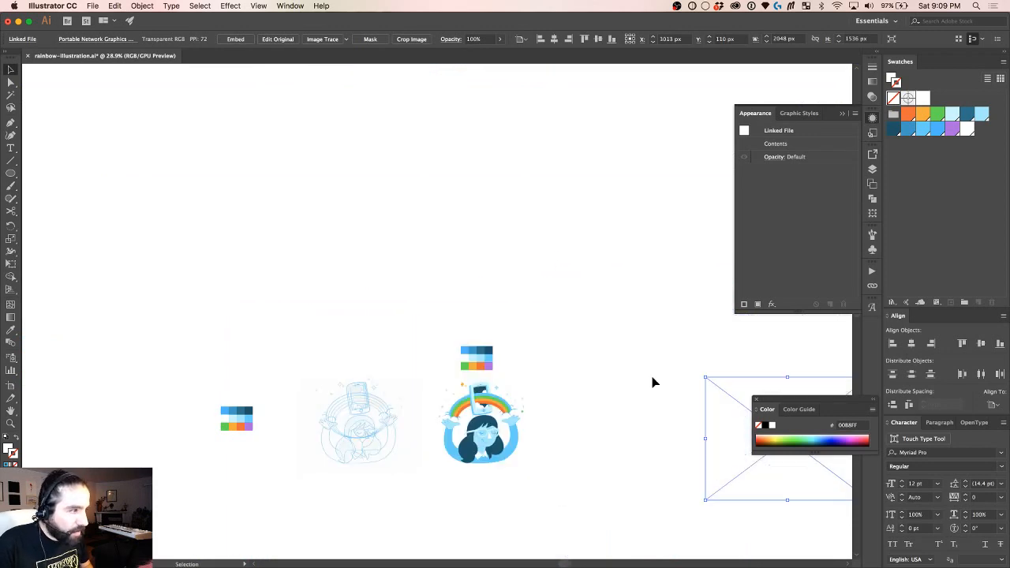
{"action": "left_click_drag", "start_coordinate": [750, 472], "coordinate": [582, 476]}
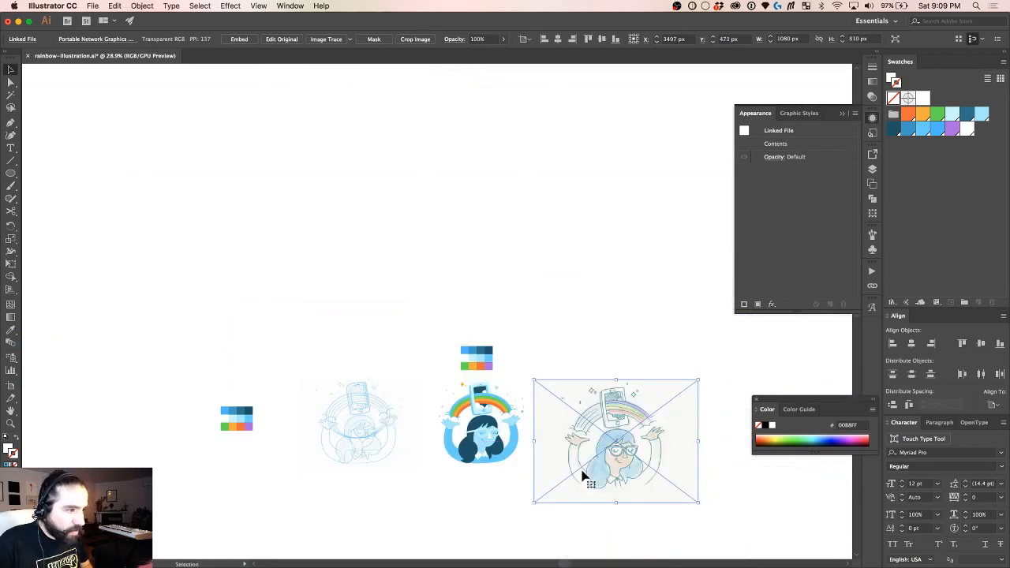
{"action": "scroll", "coordinate": [583, 475], "scroll_direction": "up", "scroll_amount": 4}
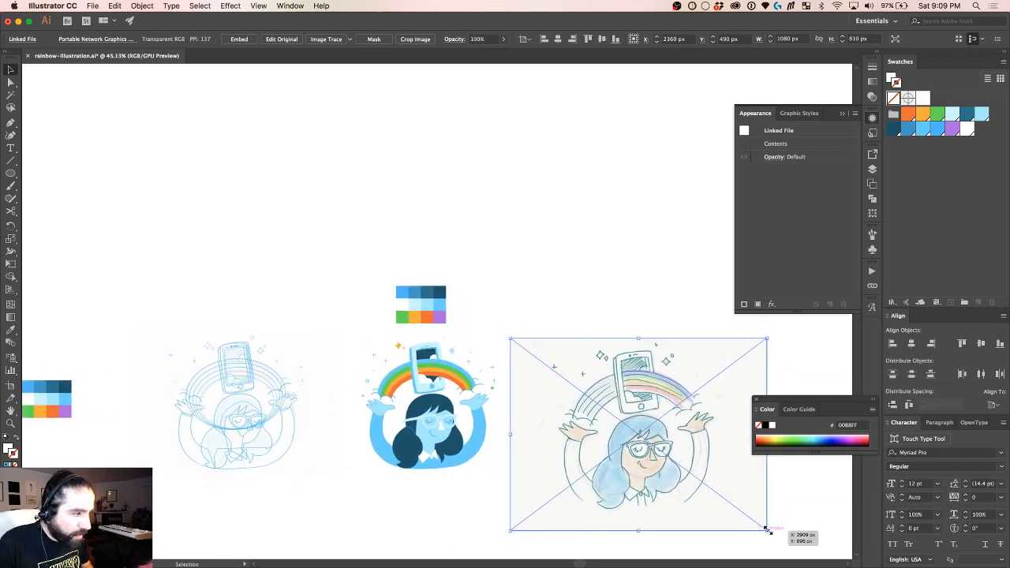
{"action": "left_click_drag", "start_coordinate": [767, 530], "coordinate": [661, 500]}
{"action": "key", "text": "z"}
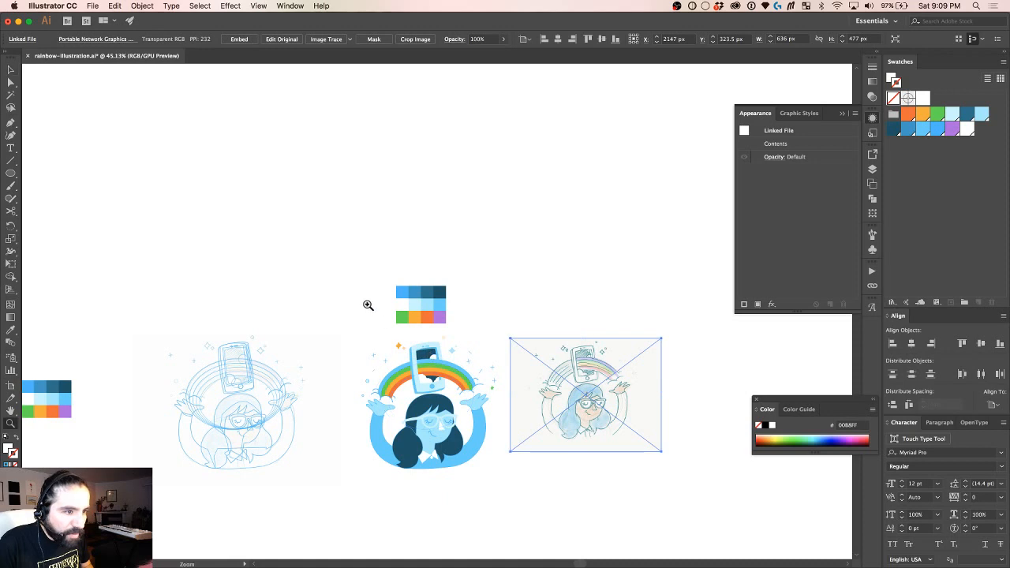
{"action": "mouse_move", "coordinate": [368, 303]}
{"action": "left_mouse_down"}
{"action": "mouse_move", "coordinate": [597, 494]}
{"action": "mouse_move", "coordinate": [646, 520]}
{"action": "left_mouse_up"}
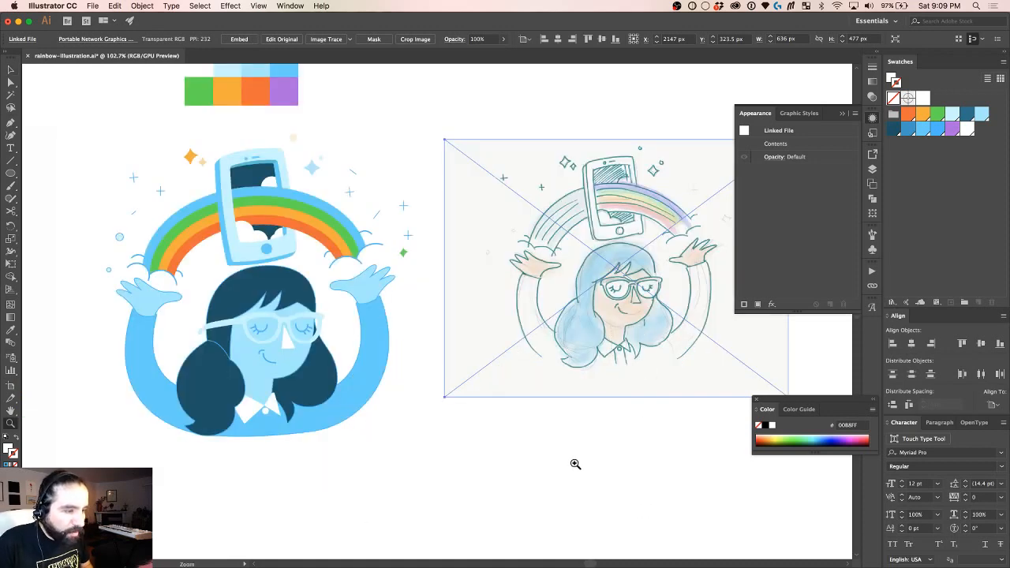
{"action": "key", "text": "v"}
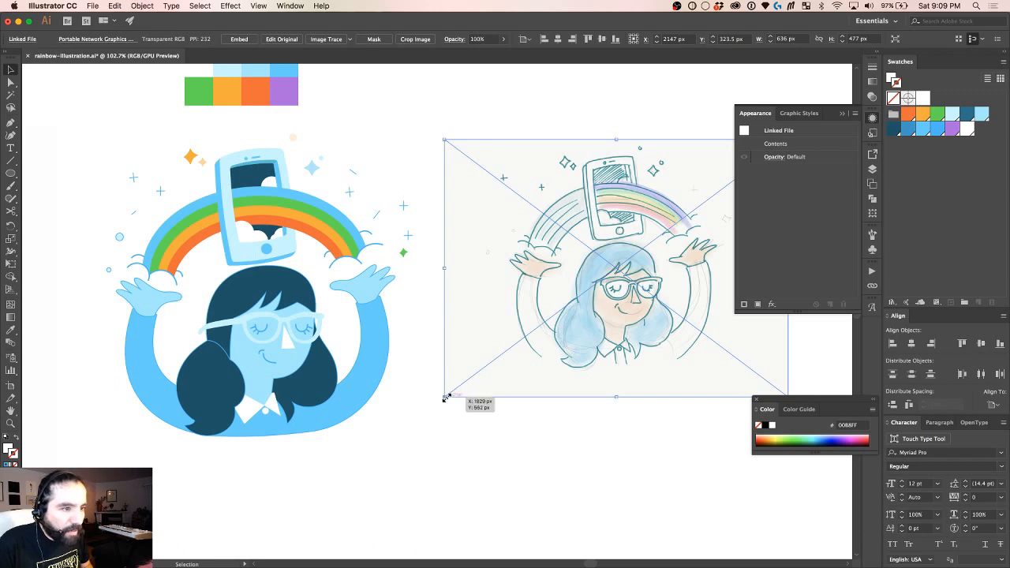
{"action": "left_click_drag", "start_coordinate": [444, 397], "coordinate": [409, 423]}
{"action": "left_click_drag", "start_coordinate": [525, 345], "coordinate": [537, 359]}
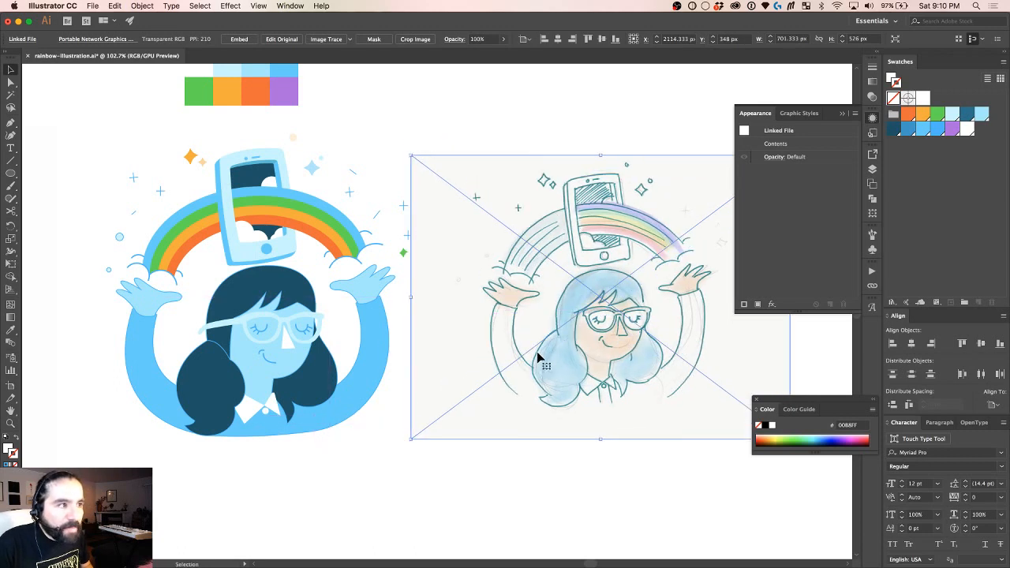
Step: Compare the vector illustration with the placed colour sketch, examining the phone, rainbow and clouds
{"action": "scroll", "coordinate": [537, 359], "scroll_direction": "left", "scroll_amount": 5}
{"action": "scroll", "coordinate": [537, 358], "scroll_direction": "up", "scroll_amount": 1}
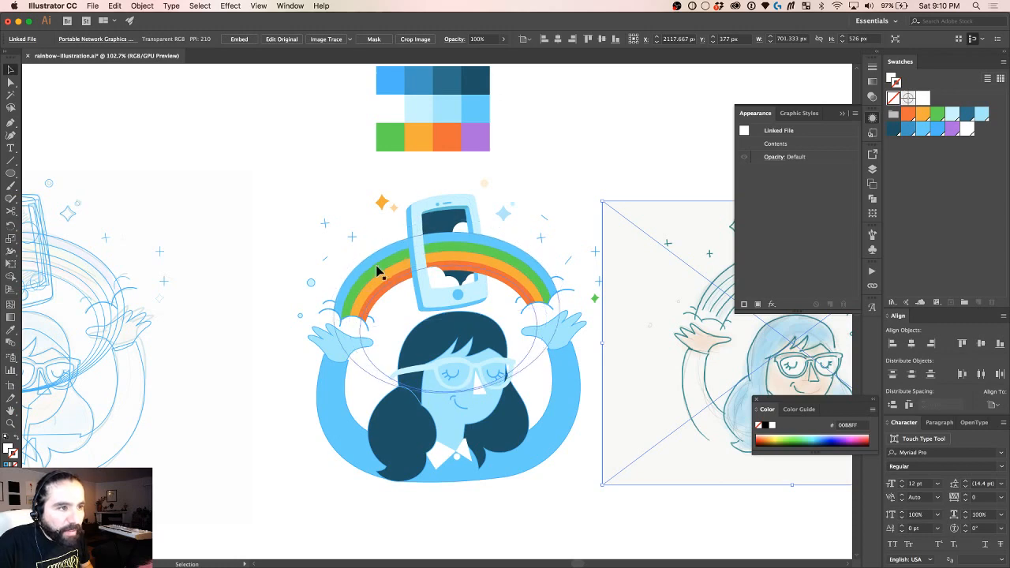
{"action": "scroll", "coordinate": [405, 257], "scroll_direction": "right", "scroll_amount": 2}
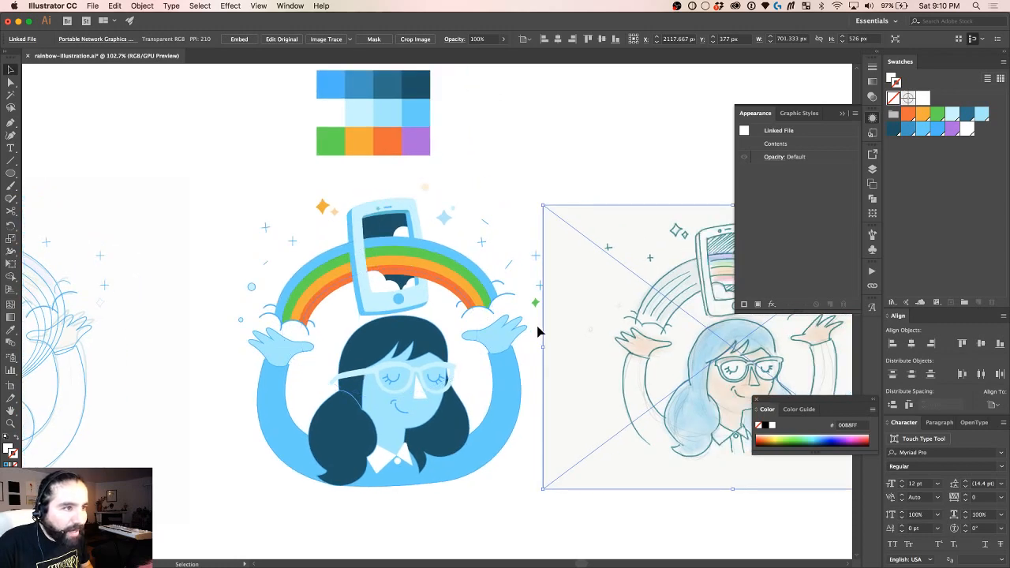
{"action": "scroll", "coordinate": [558, 318], "scroll_direction": "right", "scroll_amount": 3}
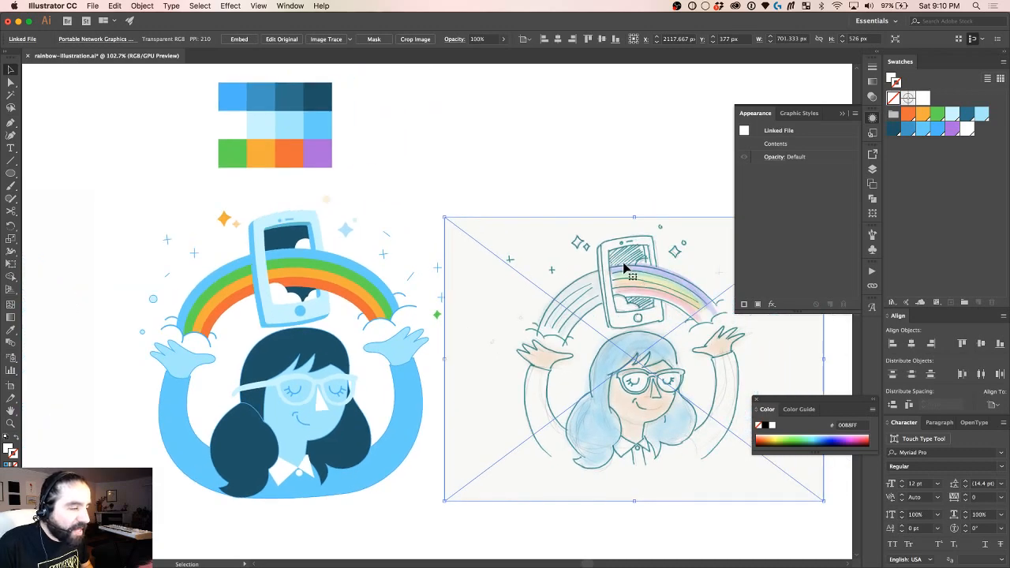
{"action": "scroll", "coordinate": [191, 353], "scroll_direction": "up", "scroll_amount": 3}
{"action": "scroll", "coordinate": [191, 353], "scroll_direction": "left", "scroll_amount": 3}
{"action": "scroll", "coordinate": [190, 353], "scroll_direction": "up", "scroll_amount": 2}
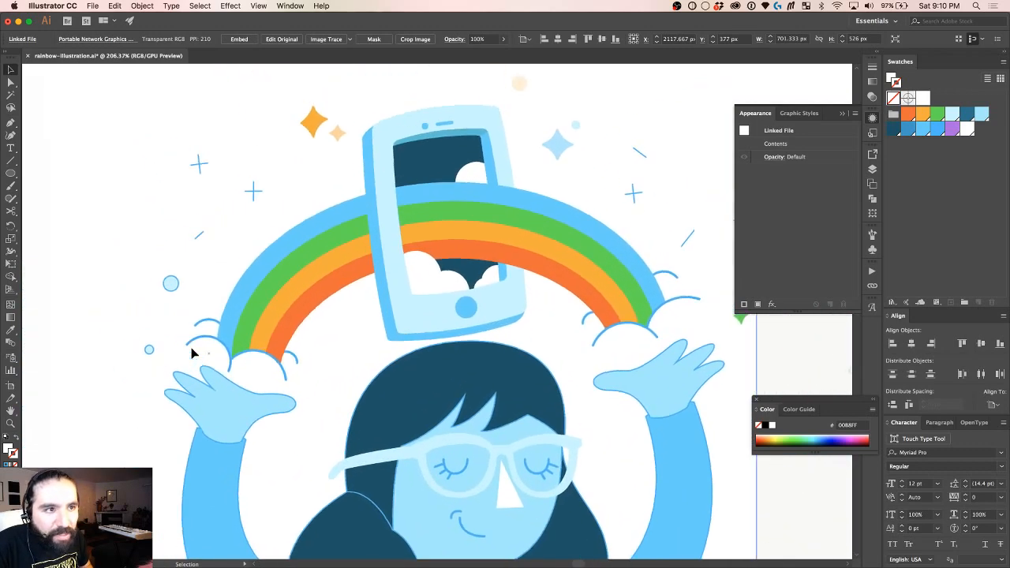
Step: Bring the clipped rainbow group to the front, above the phone and the clouds
{"action": "left_click", "coordinate": [345, 266]}
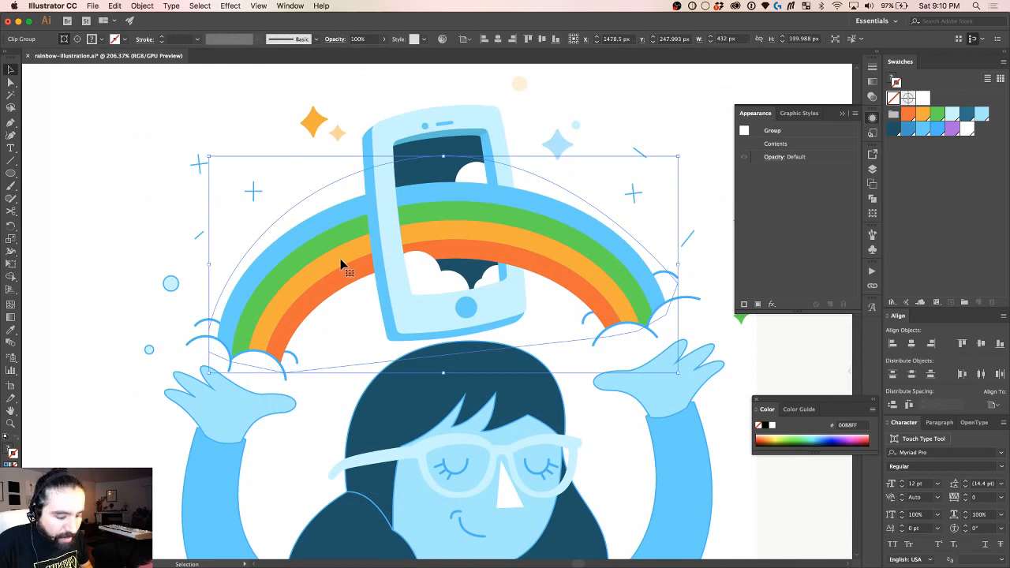
{"action": "key", "text": "a"}
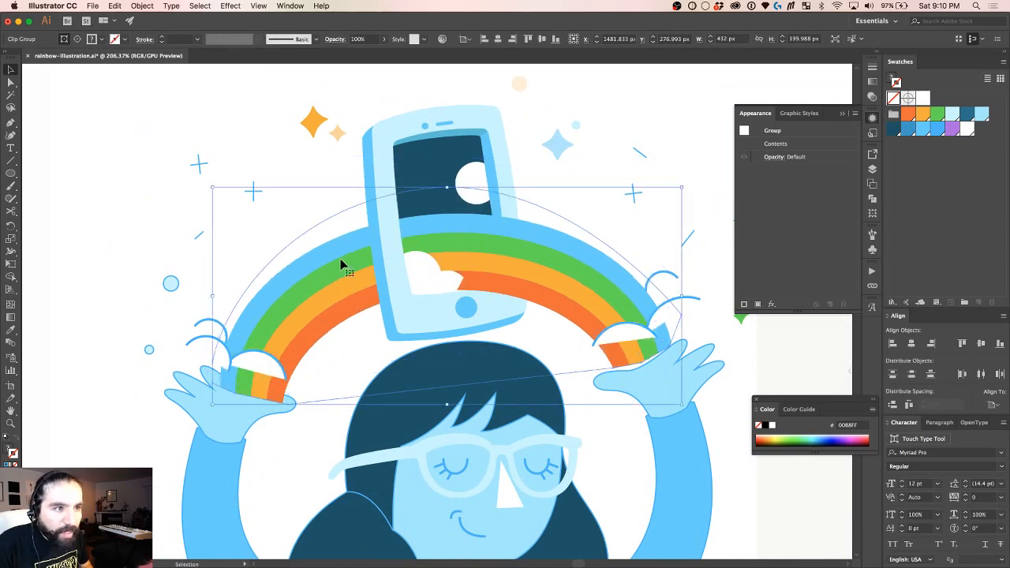
{"action": "key", "text": "v"}
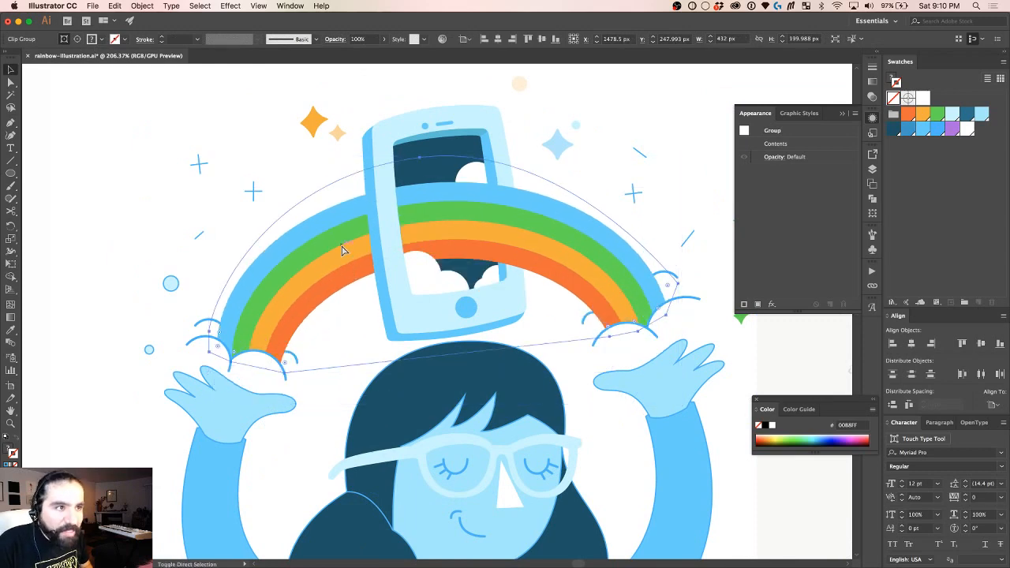
{"action": "key", "text": "super+shift+bracketright"}
{"action": "left_click", "coordinate": [233, 142]}
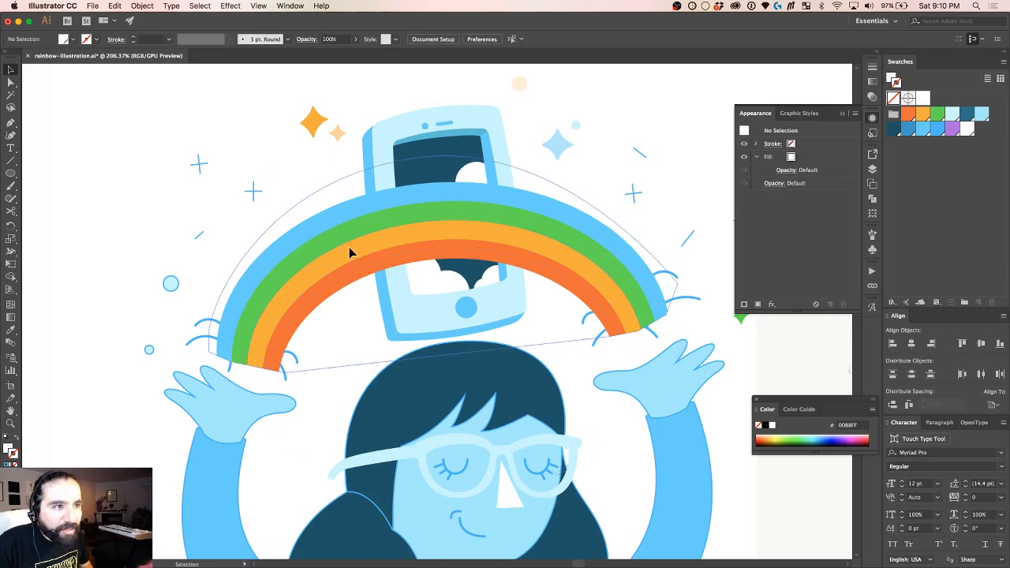
Step: Send the clipped rainbow group back behind the phone body and the clouds at its ends
{"action": "left_click", "coordinate": [350, 250]}
{"action": "key", "text": "a"}
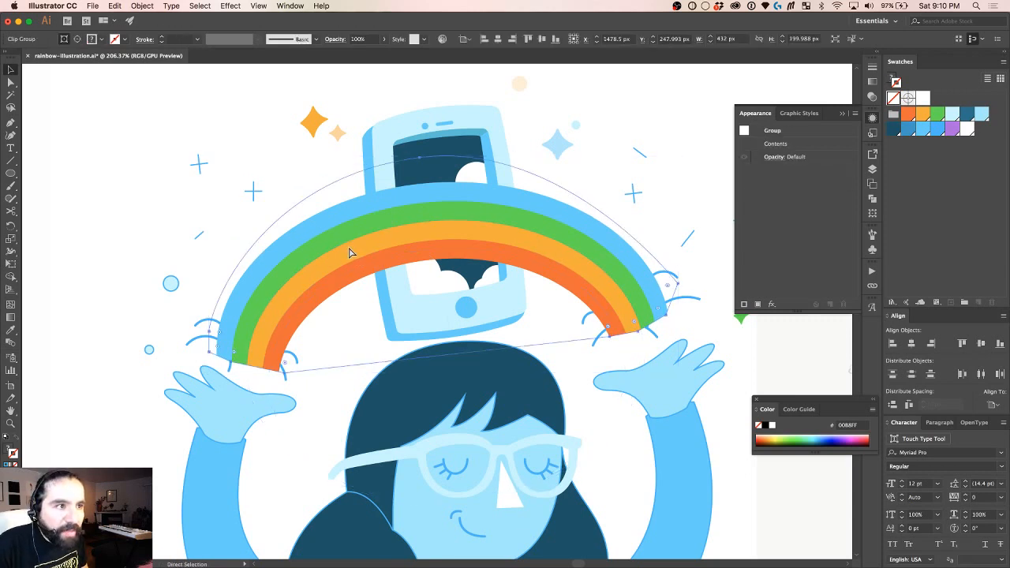
{"action": "key", "text": "super+shift+bracketleft"}
{"action": "key", "text": "super+bracketleft"}
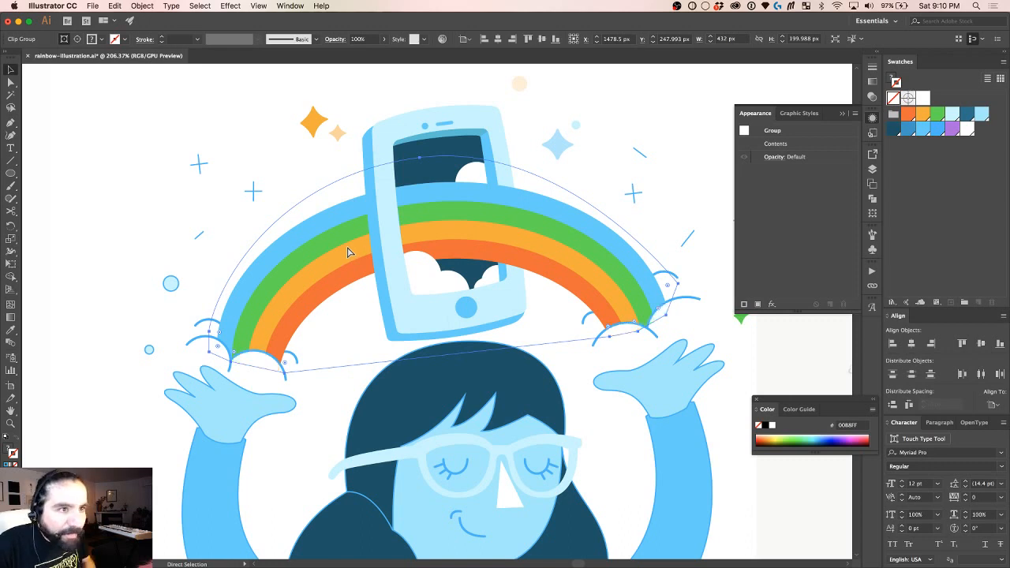
{"action": "key", "text": "v"}
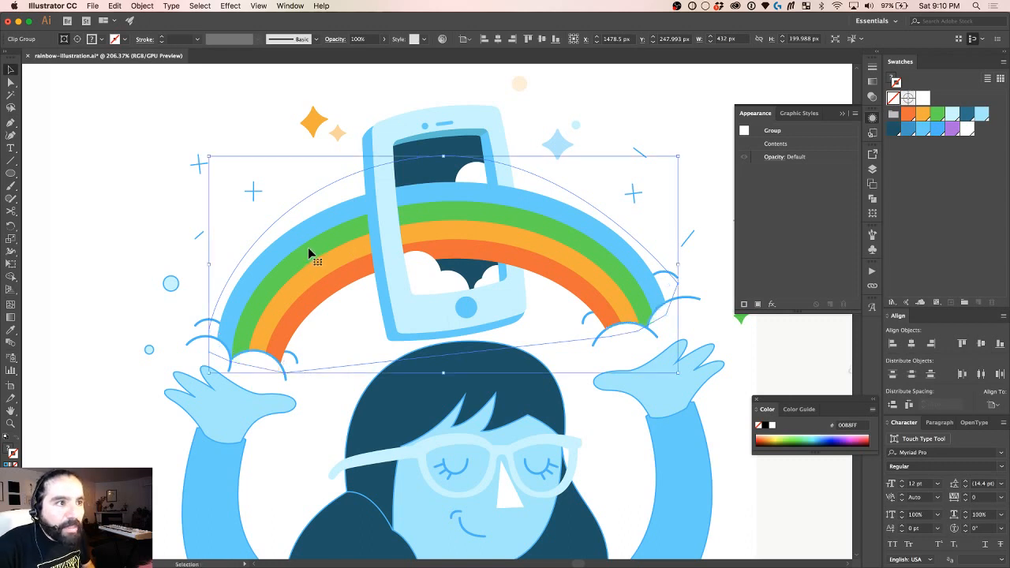
Step: Try an orange stroke on the clipped rainbow group and undo it
{"action": "left_click", "coordinate": [922, 115]}
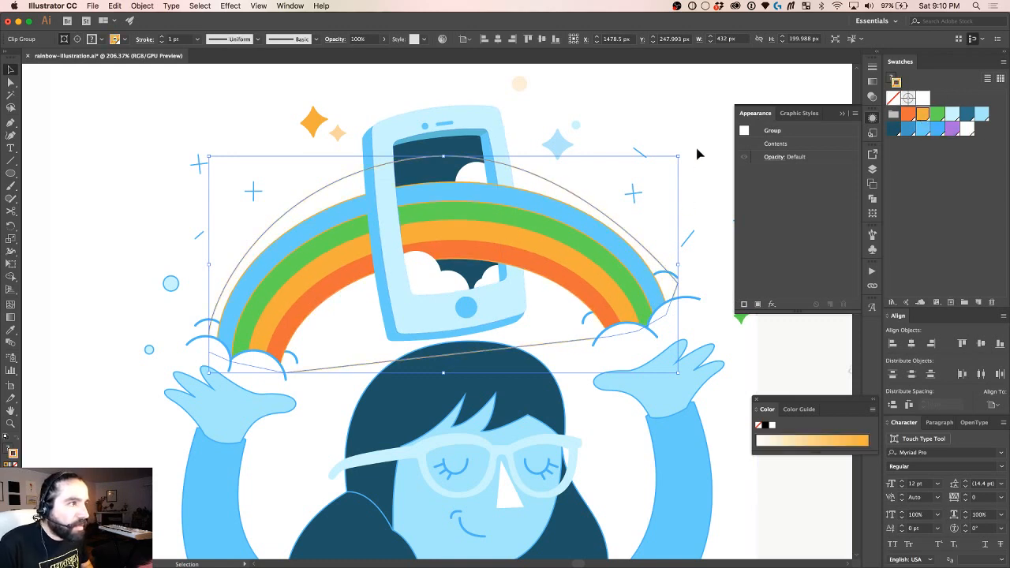
{"action": "key", "text": "a"}
{"action": "key", "text": "v"}
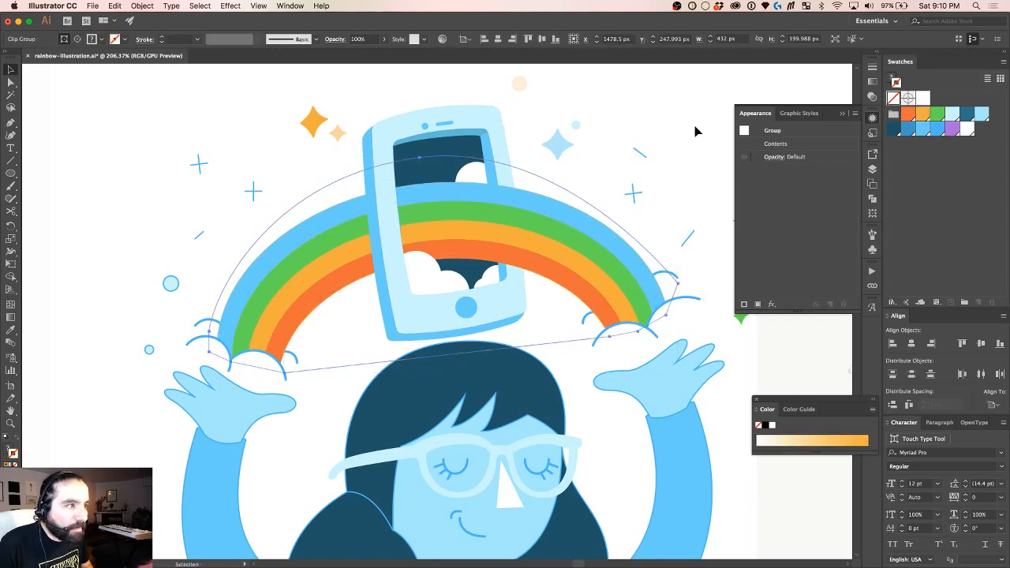
{"action": "left_click", "coordinate": [694, 131]}
Step: Try moving the clipped rainbow group diagonally down across the phone and undo the move
{"action": "left_click", "coordinate": [279, 248]}
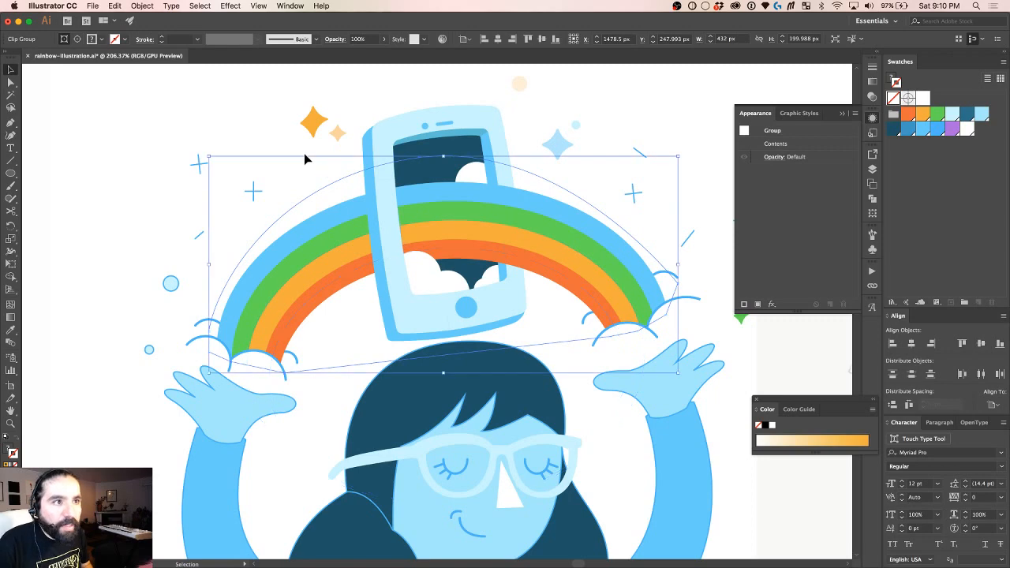
{"action": "left_click", "coordinate": [271, 149]}
{"action": "left_click", "coordinate": [334, 250]}
{"action": "left_click_drag", "start_coordinate": [335, 251], "coordinate": [401, 318]}
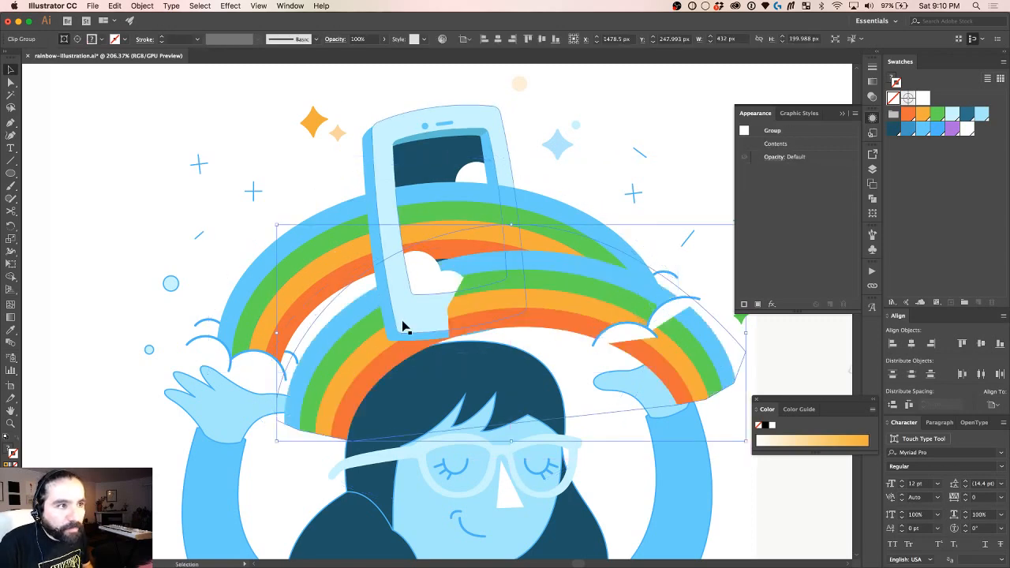
{"action": "key", "text": "super+z"}
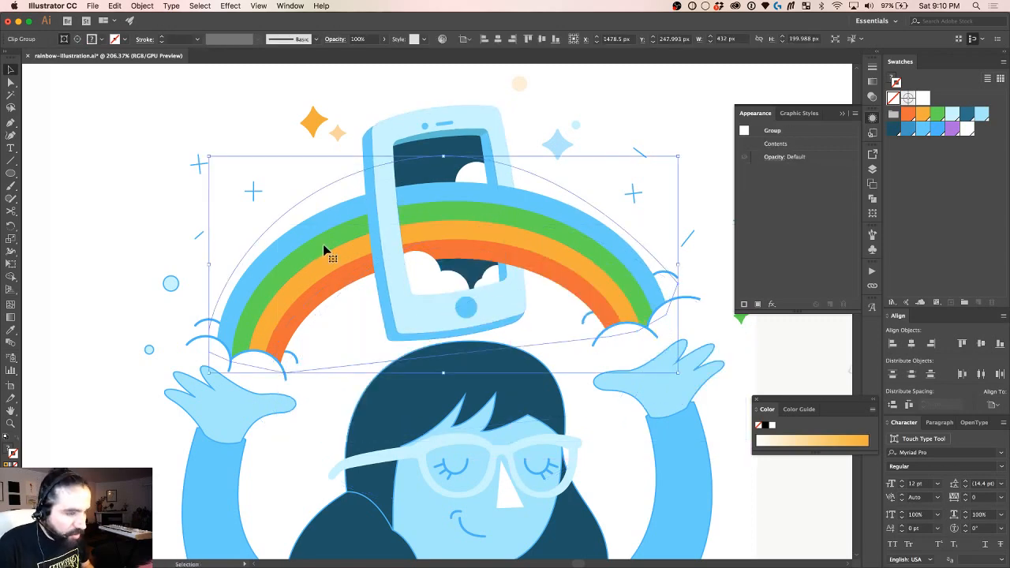
Step: Reshape the front rainbow's clipping path by moving its left-end anchor points onto the phone's left side edge
{"action": "key", "text": "a"}
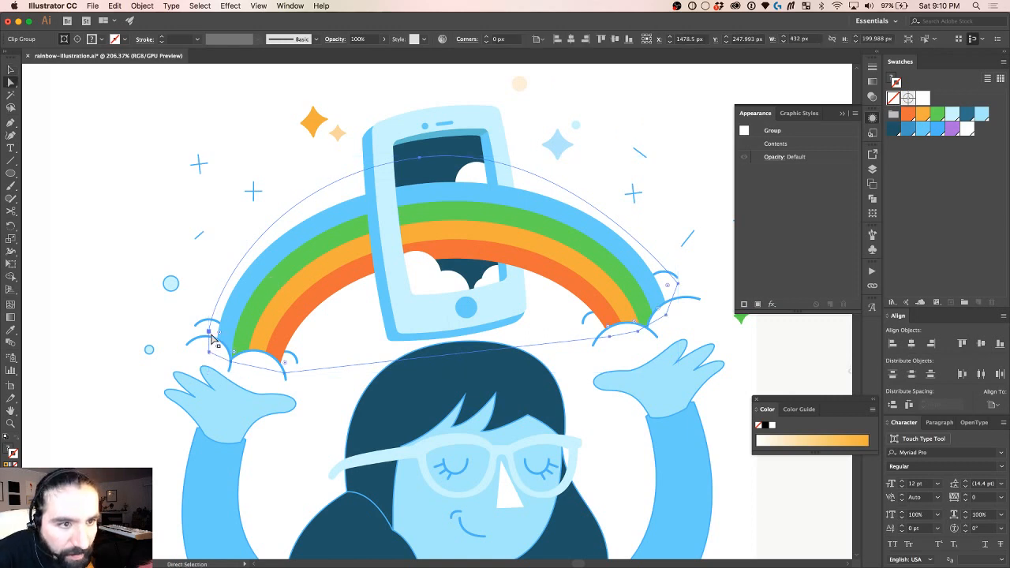
{"action": "left_click", "coordinate": [210, 335]}
{"action": "left_click_drag", "start_coordinate": [210, 334], "coordinate": [386, 199]}
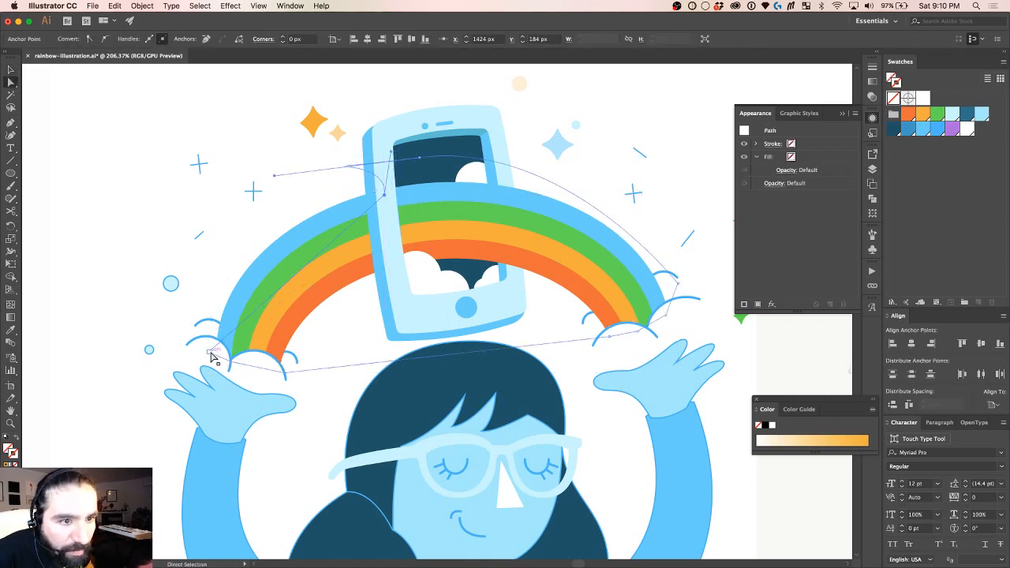
{"action": "left_click_drag", "start_coordinate": [214, 354], "coordinate": [399, 315]}
{"action": "left_click_drag", "start_coordinate": [290, 373], "coordinate": [403, 344]}
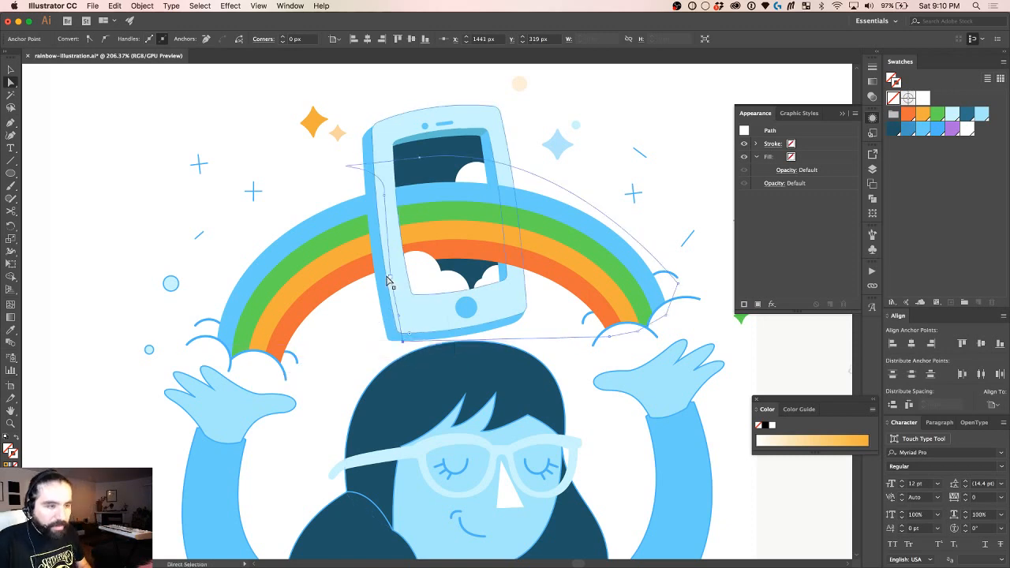
{"action": "key", "text": "v"}
{"action": "left_click", "coordinate": [290, 211]}
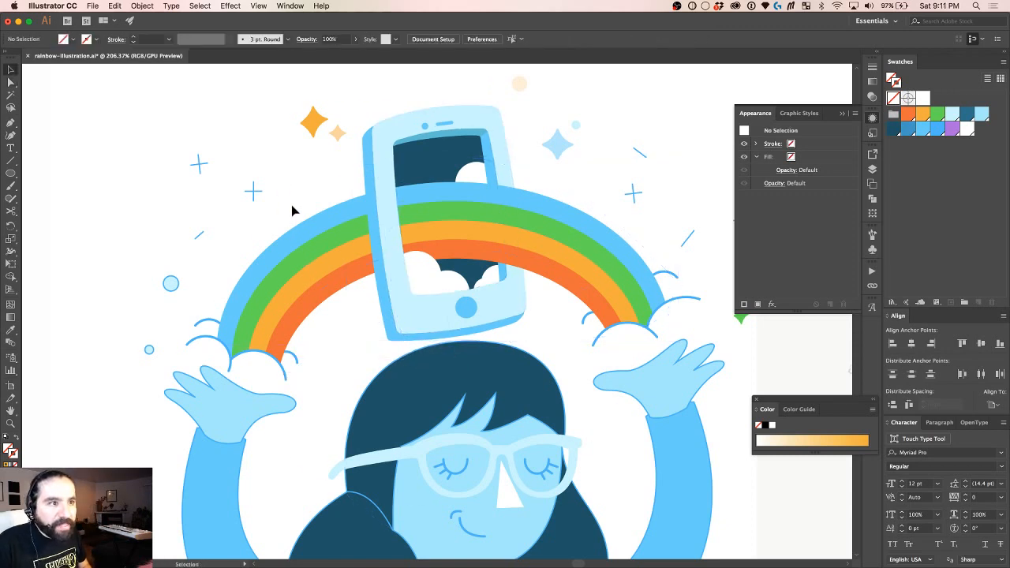
Step: Try filling the outer bands of the rainbow's left half with blue and with pale blue (R=194 G=246 B=255)
{"action": "left_click", "coordinate": [326, 247]}
{"action": "left_click", "coordinate": [333, 265], "text": "shift"}
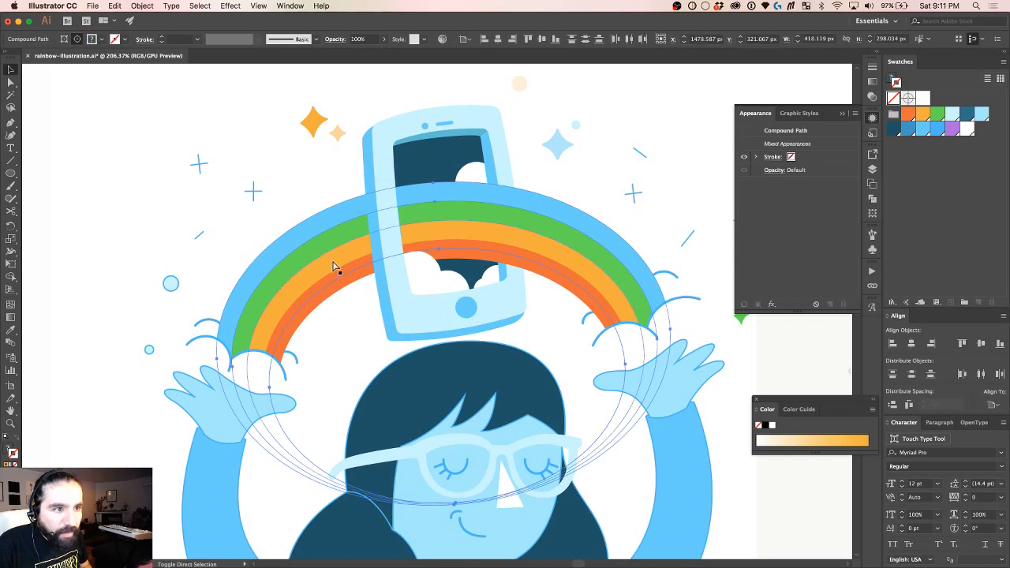
{"action": "key", "text": "super+g"}
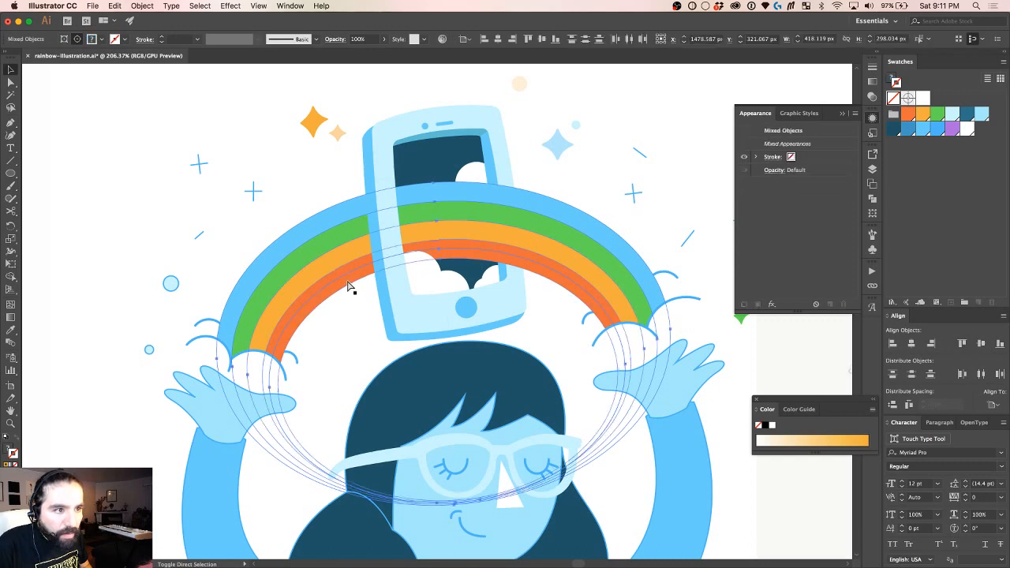
{"action": "key", "text": "super+shift+g"}
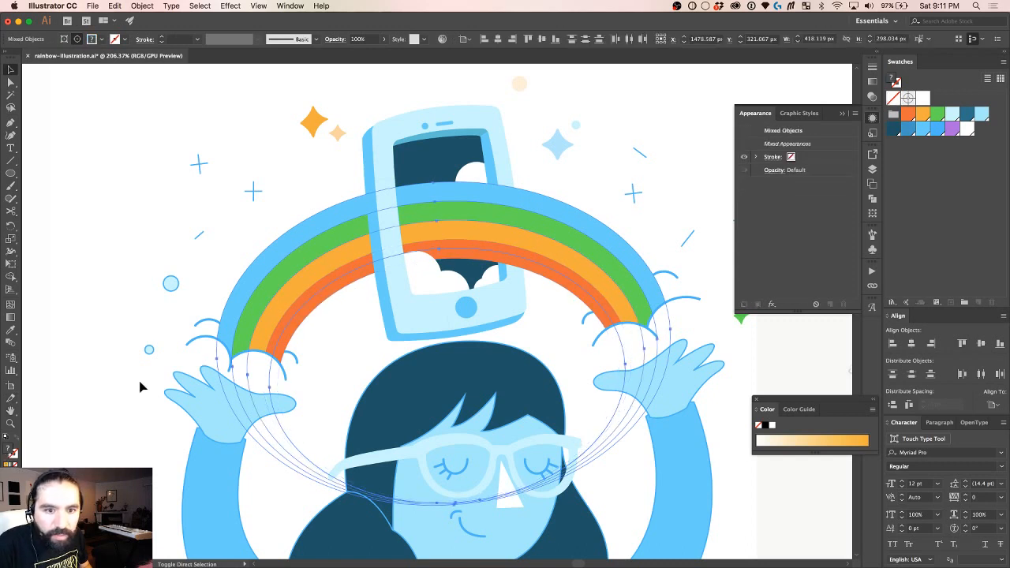
{"action": "left_click", "coordinate": [924, 131]}
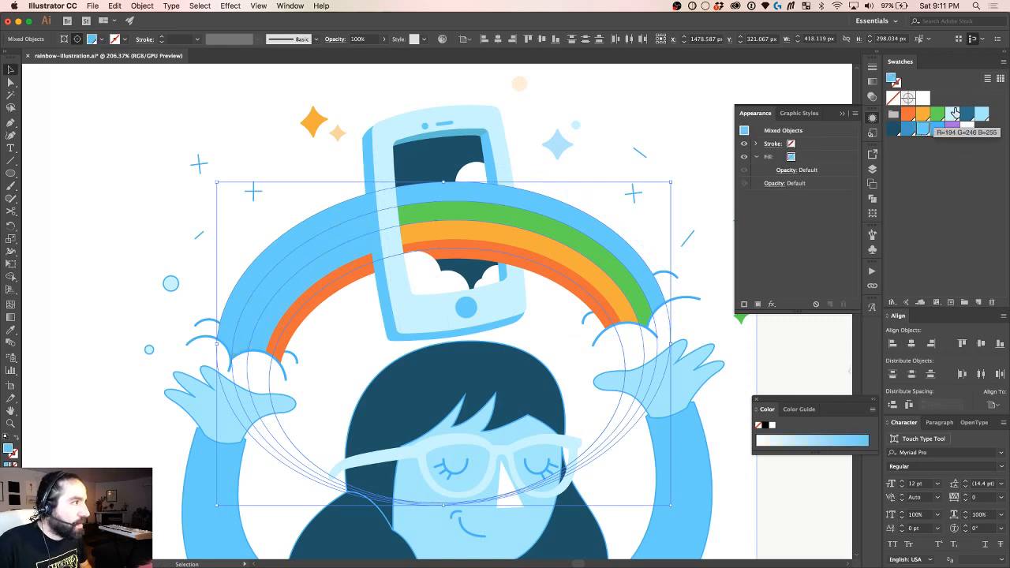
{"action": "left_click", "coordinate": [954, 116]}
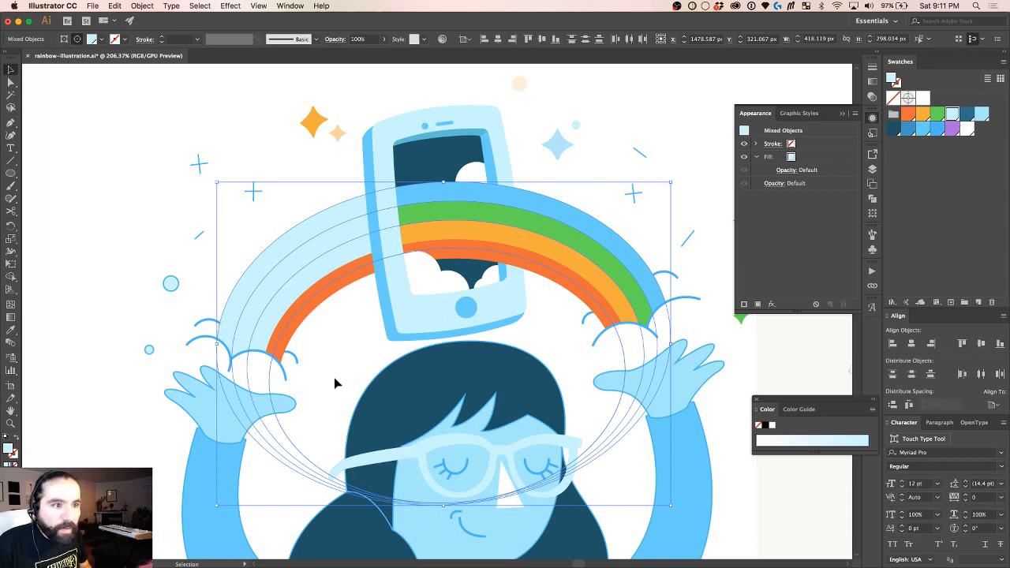
Step: Try the same pale blue fill on the left half's innermost orange band, and undo all the band recolouring
{"action": "key", "text": "super"}
{"action": "left_click", "coordinate": [330, 293]}
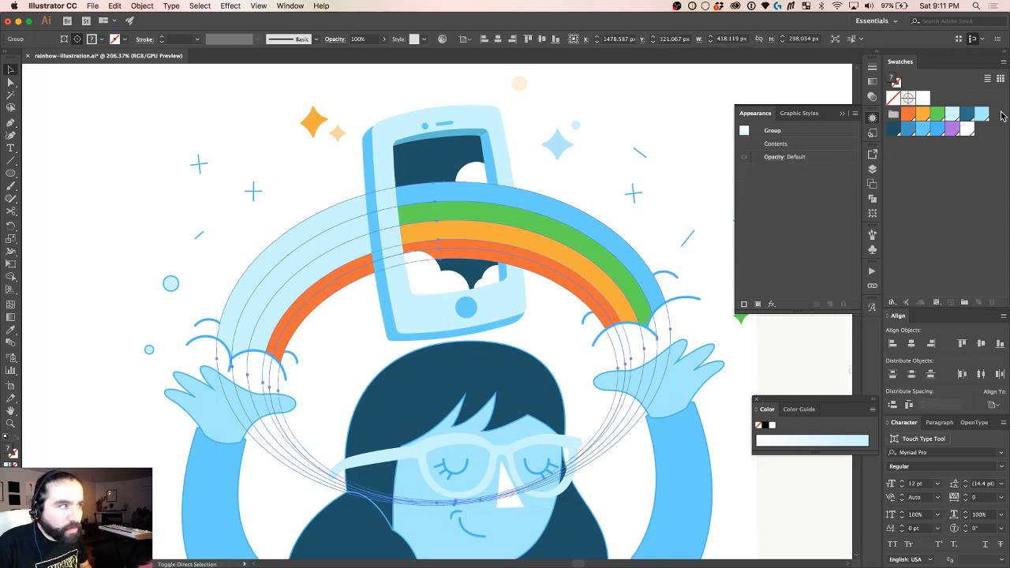
{"action": "left_click", "coordinate": [952, 116]}
{"action": "scroll", "coordinate": [286, 288], "scroll_direction": "up", "scroll_amount": 3}
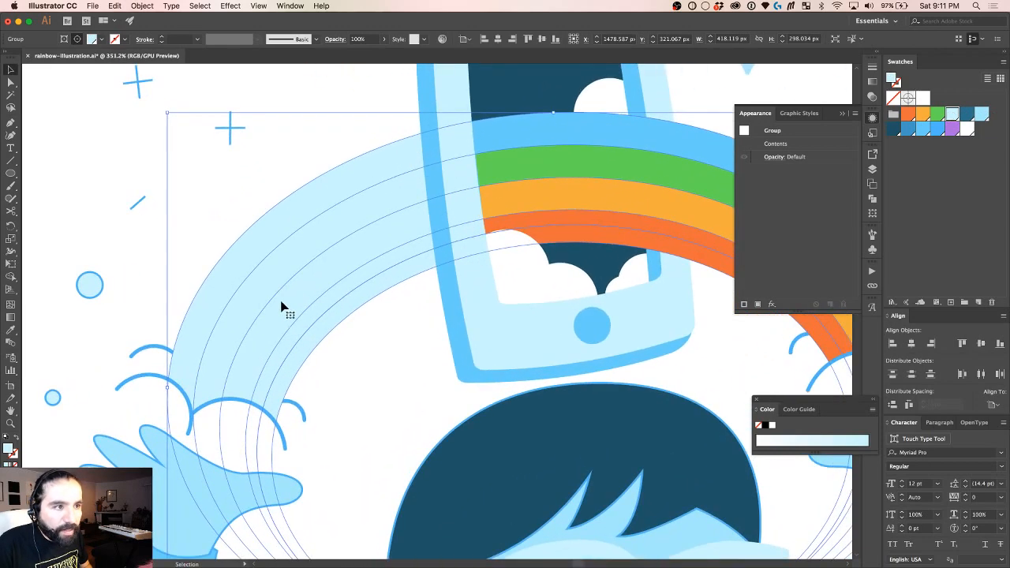
{"action": "left_click", "coordinate": [157, 233]}
{"action": "key", "text": "a"}
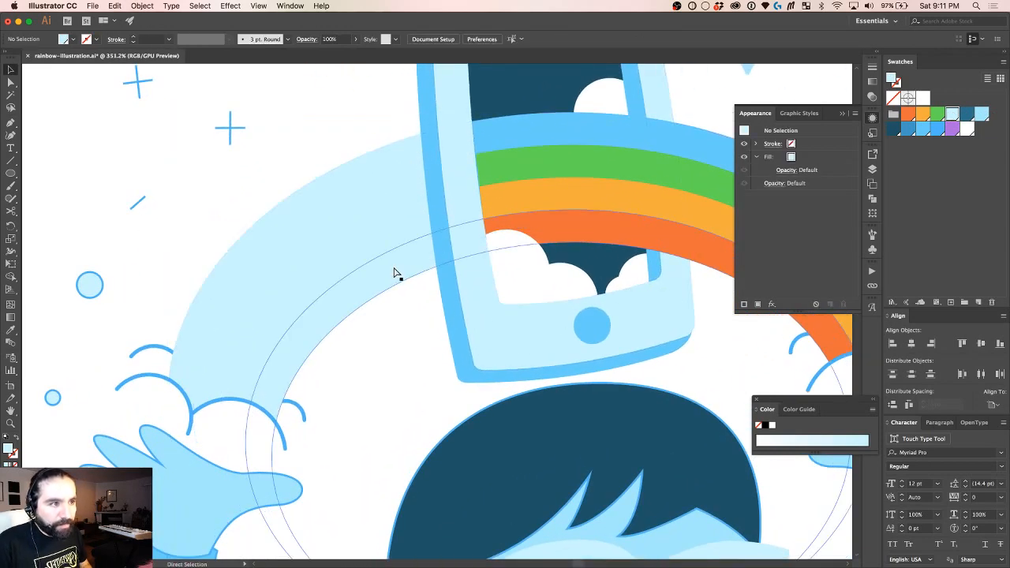
{"action": "key", "text": "ctrl+z"}
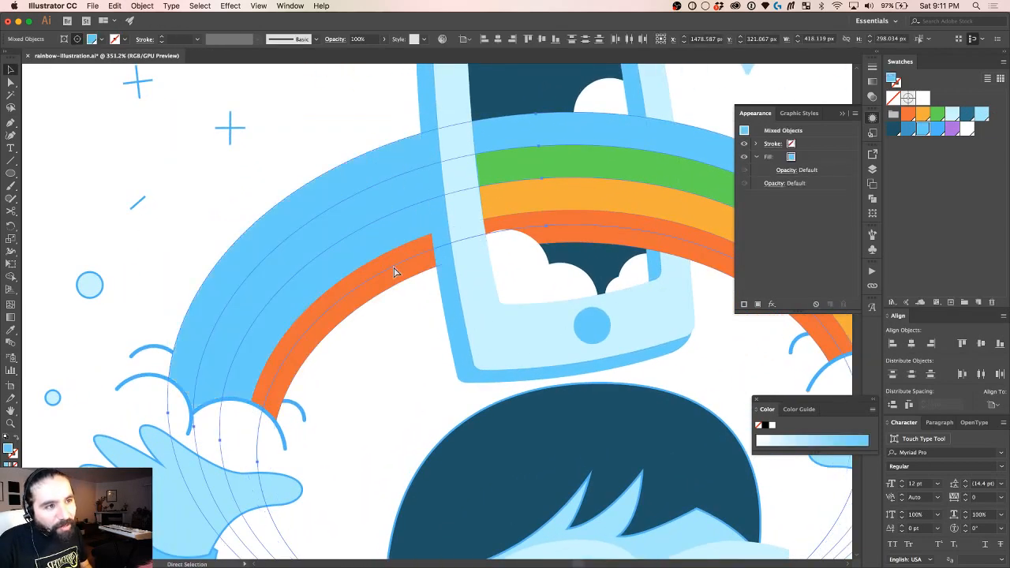
{"action": "key", "text": "ctrl+z"}
{"action": "scroll", "coordinate": [394, 270], "scroll_direction": "down", "scroll_amount": 3}
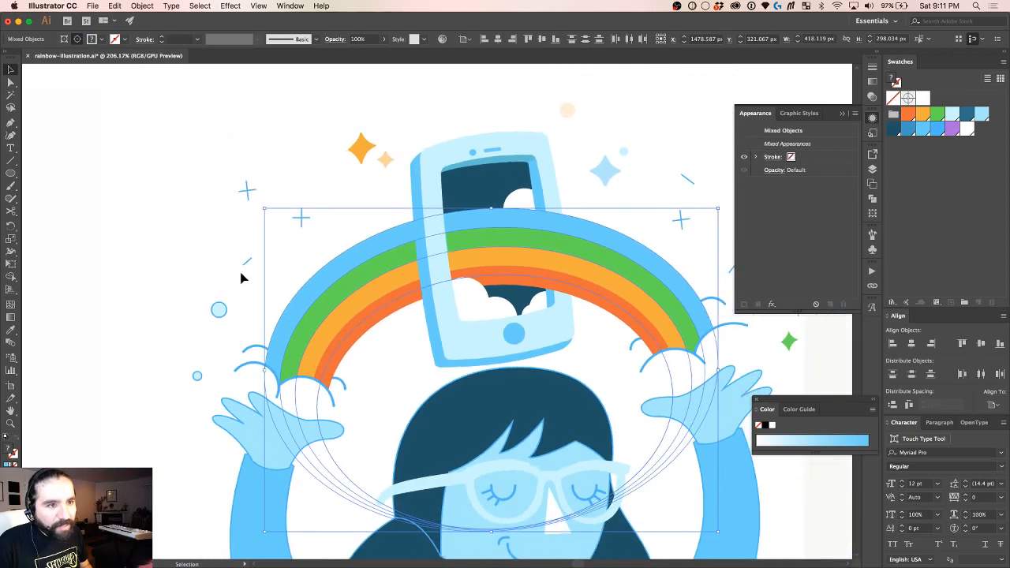
Step: Select the blue, green, yellow and orange bands of the rainbow's left half together
{"action": "key", "text": "v"}
{"action": "left_click", "coordinate": [304, 282]}
{"action": "left_click", "coordinate": [347, 283], "text": "ctrl"}
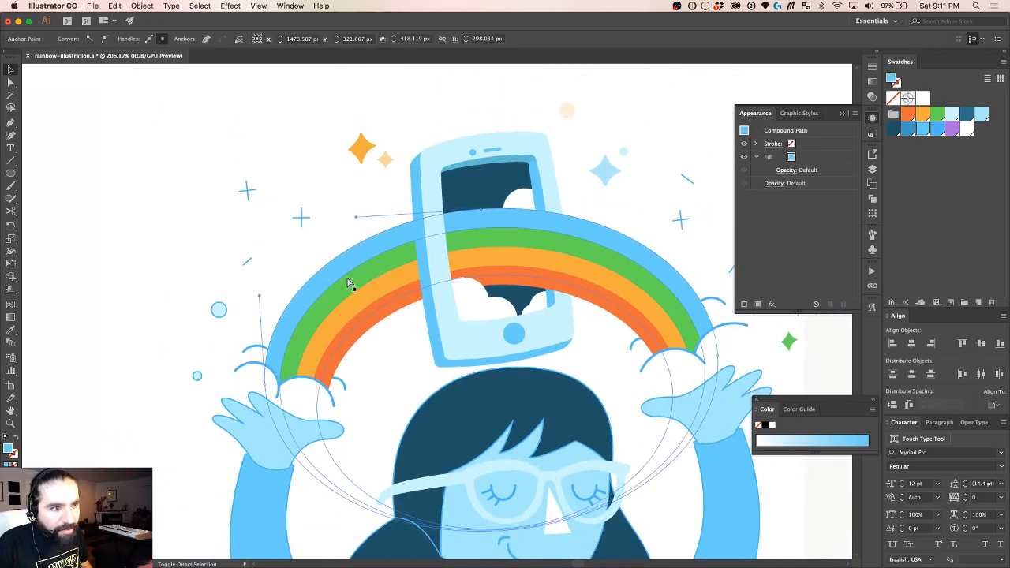
{"action": "left_click", "coordinate": [385, 293], "text": "ctrl+shift"}
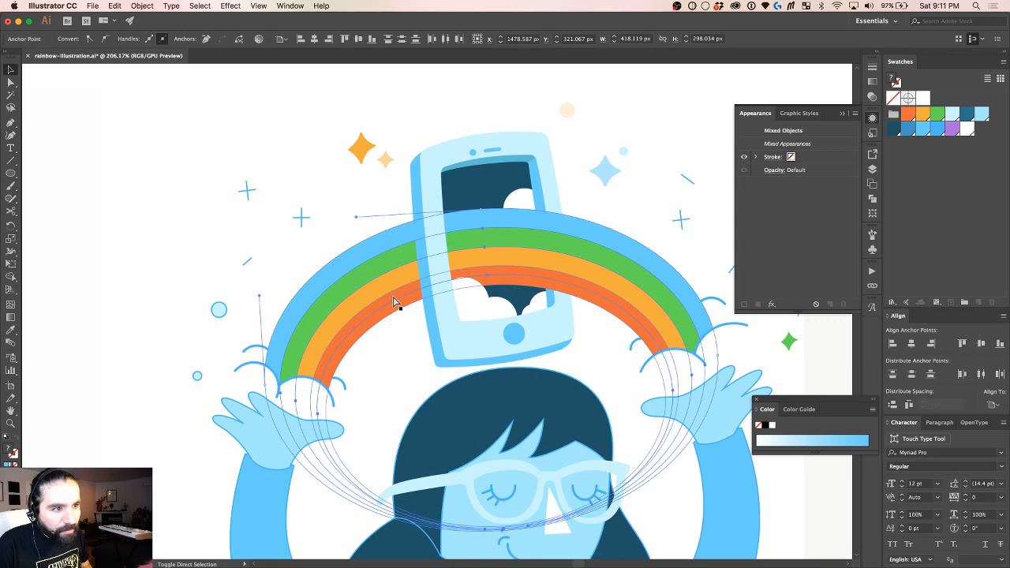
{"action": "key", "text": "ctrl"}
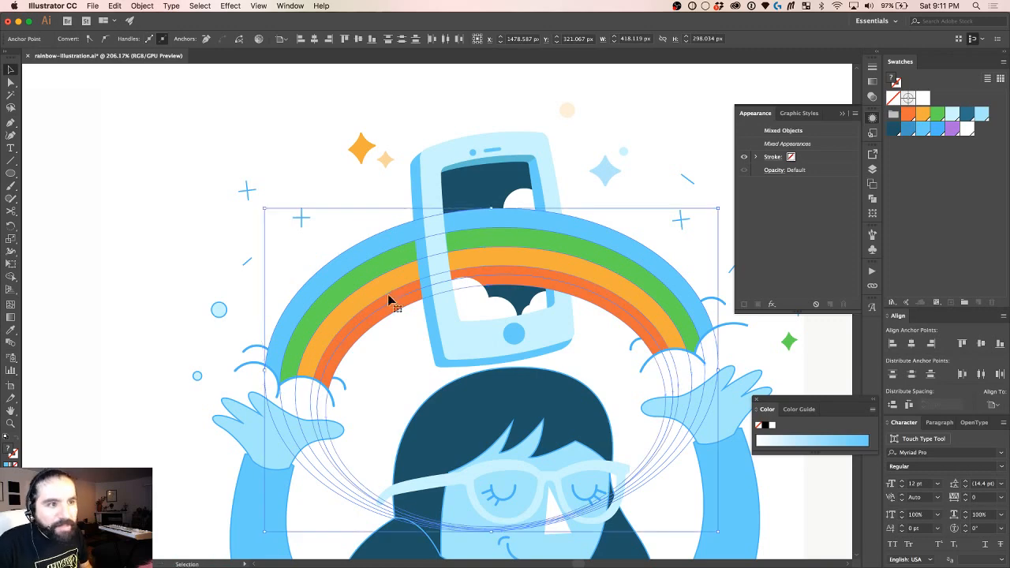
Step: Try filling all four selected rainbow bands with pale blue (R=194 G=246 B=255) and undo the fill
{"action": "scroll", "coordinate": [347, 292], "scroll_direction": "up", "scroll_amount": 5}
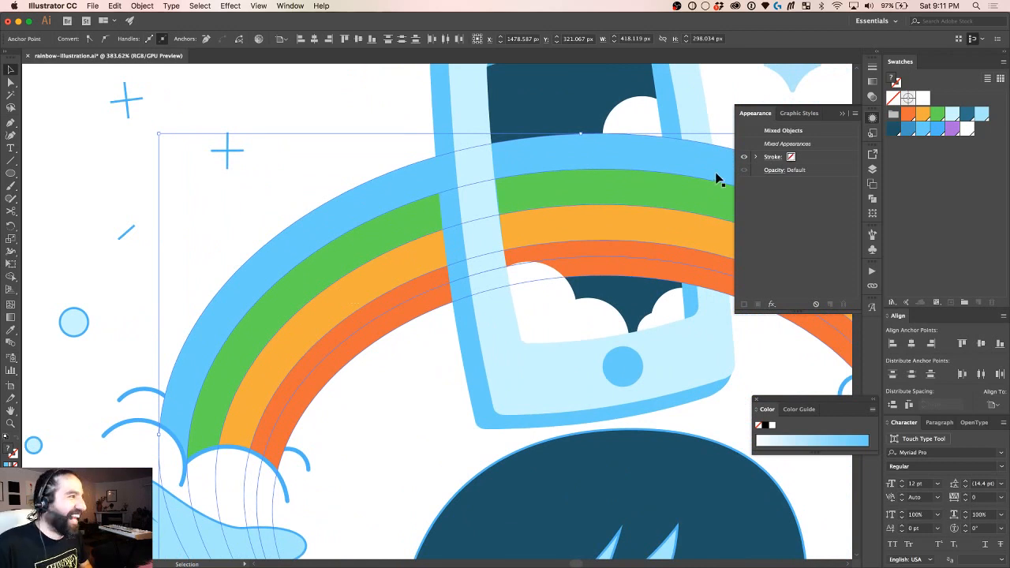
{"action": "left_click", "coordinate": [952, 116]}
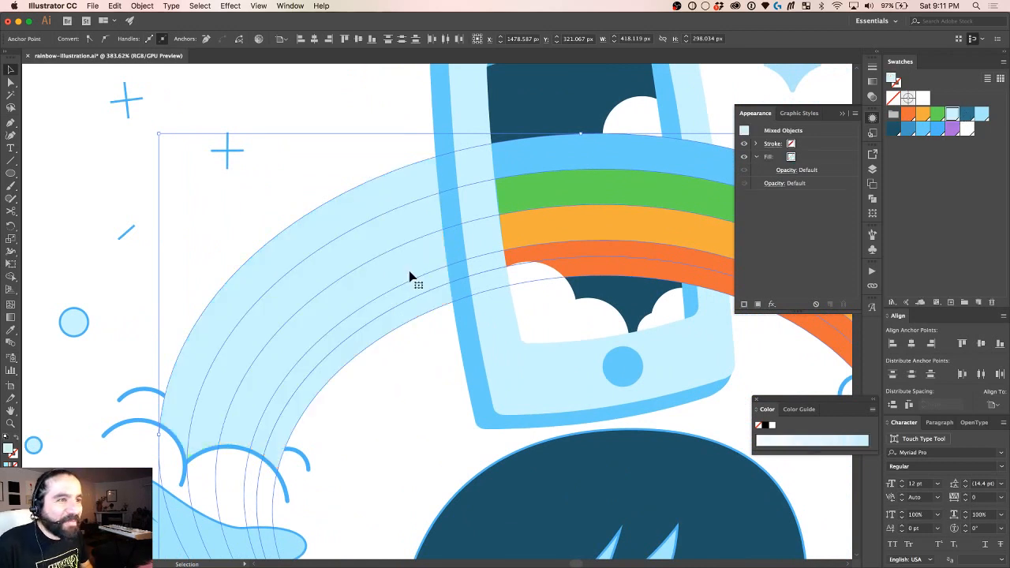
{"action": "left_click", "coordinate": [104, 212]}
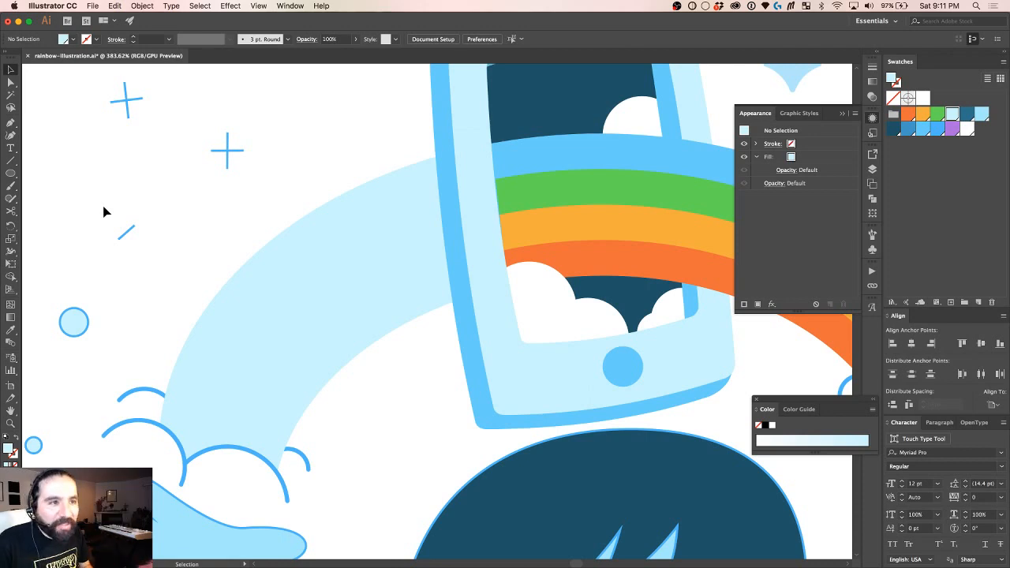
{"action": "key", "text": "super+z"}
{"action": "key", "text": "super+z"}
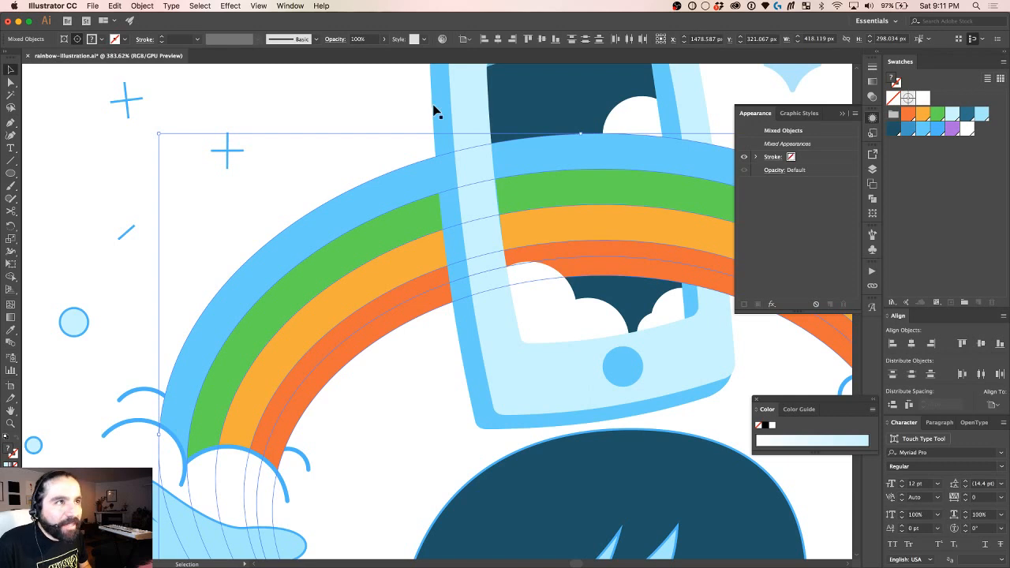
Step: Try strongly desaturating the selected bands with Recolor Artwork, lowering the orange's saturation to 5.2%, and undo the recolouring
{"action": "left_click", "coordinate": [442, 39]}
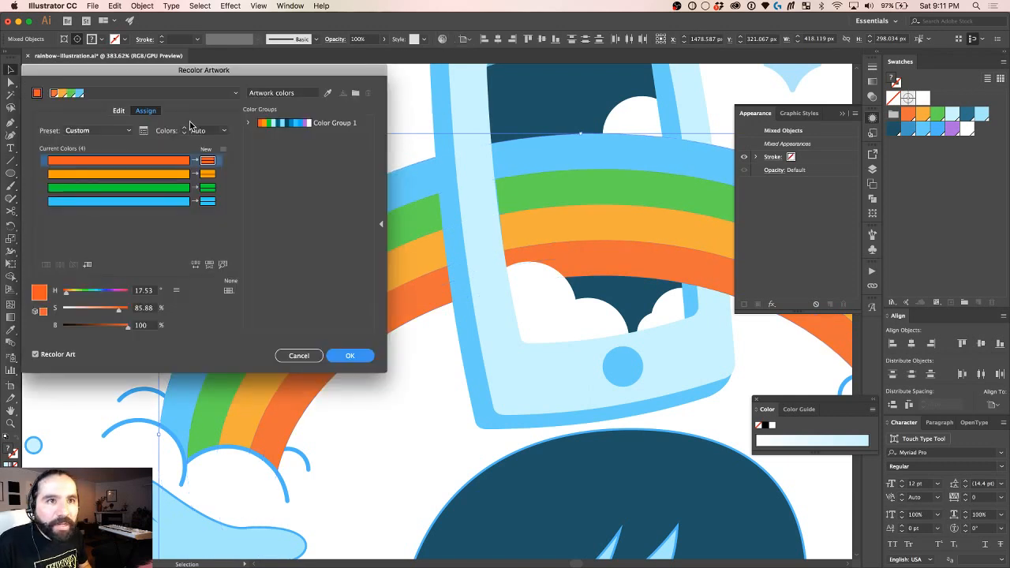
{"action": "left_click", "coordinate": [119, 110]}
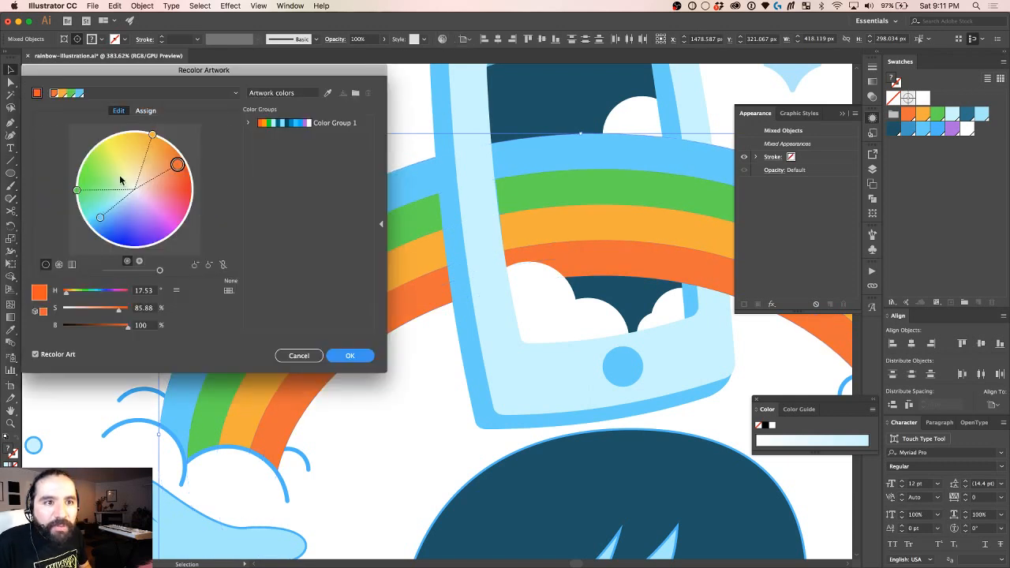
{"action": "left_click", "coordinate": [139, 260]}
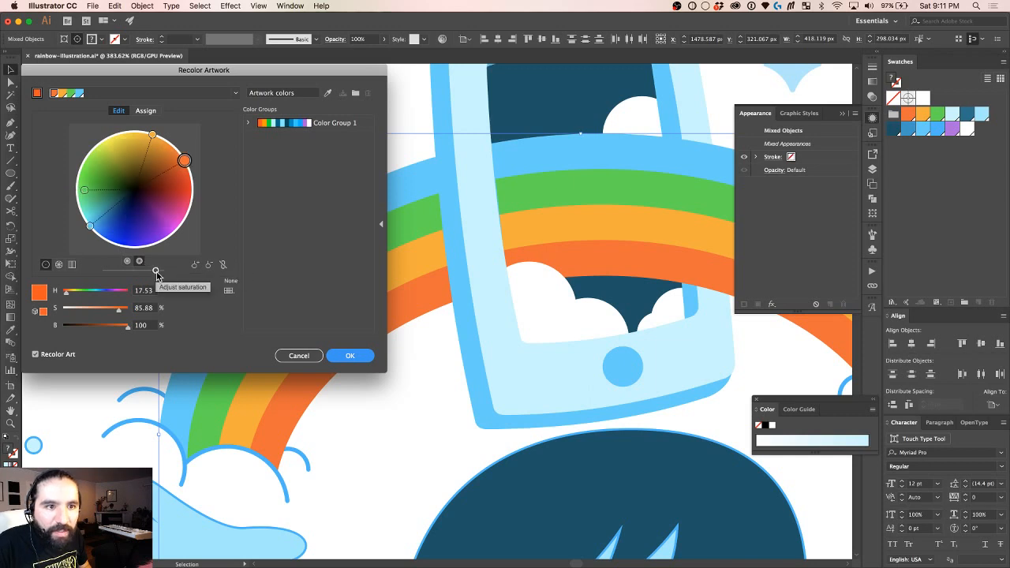
{"action": "left_click_drag", "start_coordinate": [156, 270], "coordinate": [77, 276]}
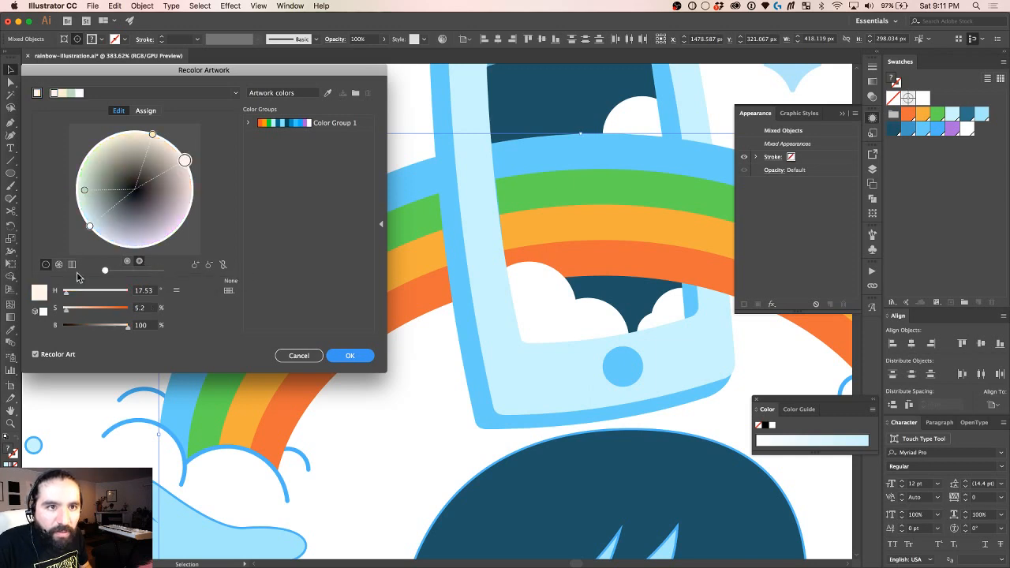
{"action": "left_click", "coordinate": [351, 356]}
{"action": "left_click", "coordinate": [409, 400]}
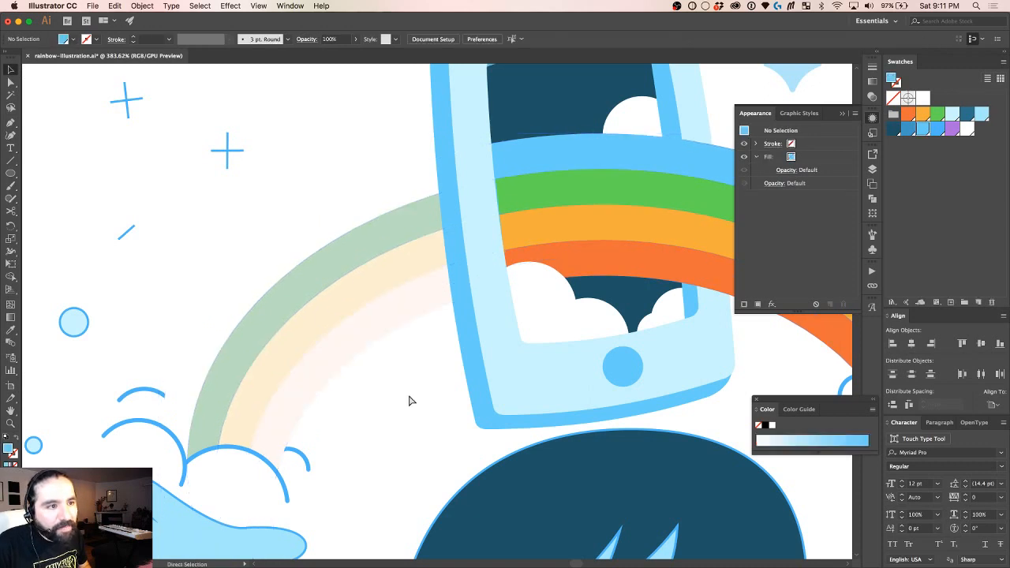
{"action": "key", "text": "super+z"}
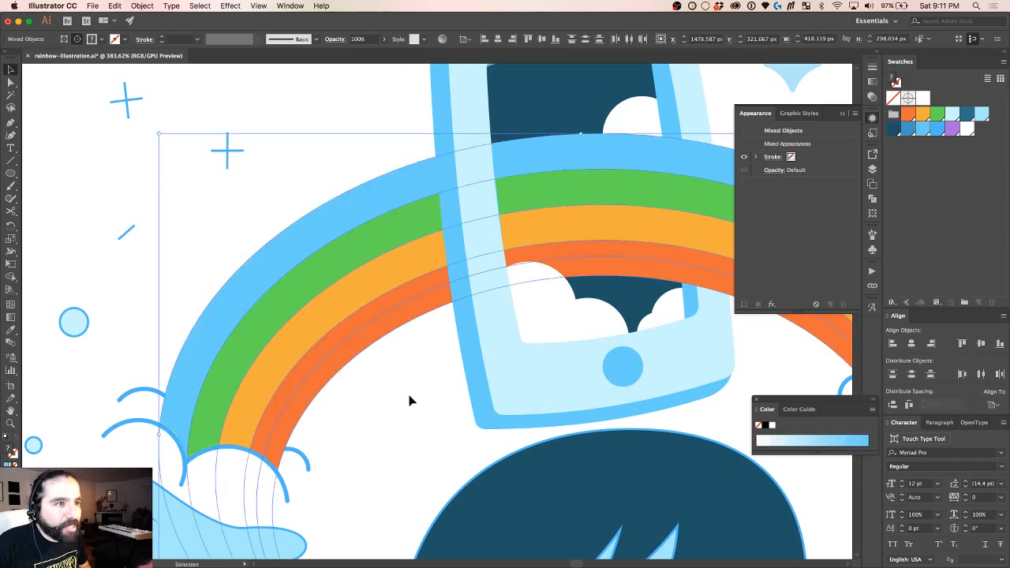
Step: Select all four bands of the rainbow's left half and fill them with pale blue C2F6FF
{"action": "left_click", "coordinate": [409, 400]}
{"action": "left_click", "coordinate": [368, 295], "text": "super"}
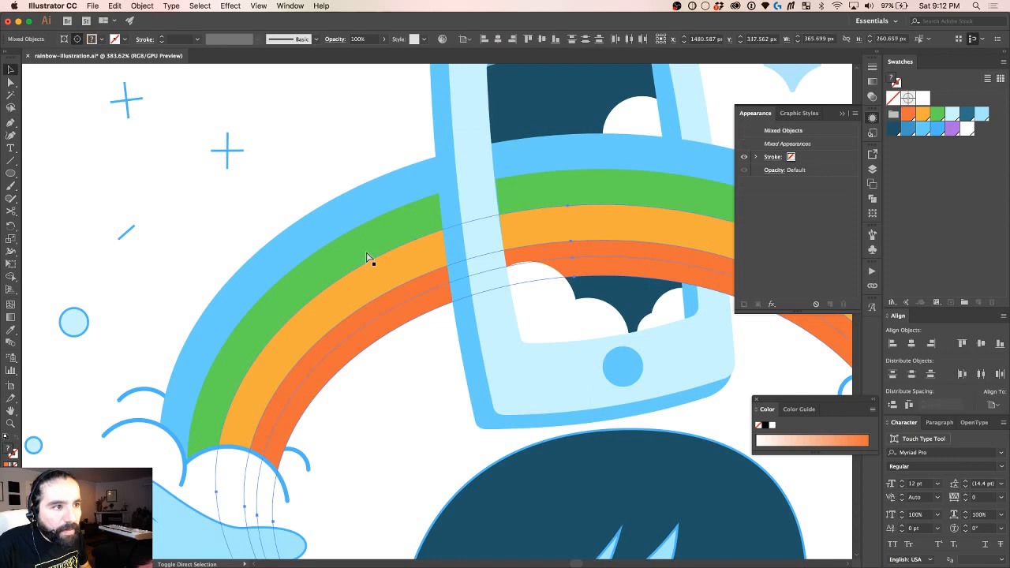
{"action": "left_click", "coordinate": [361, 202], "text": "super"}
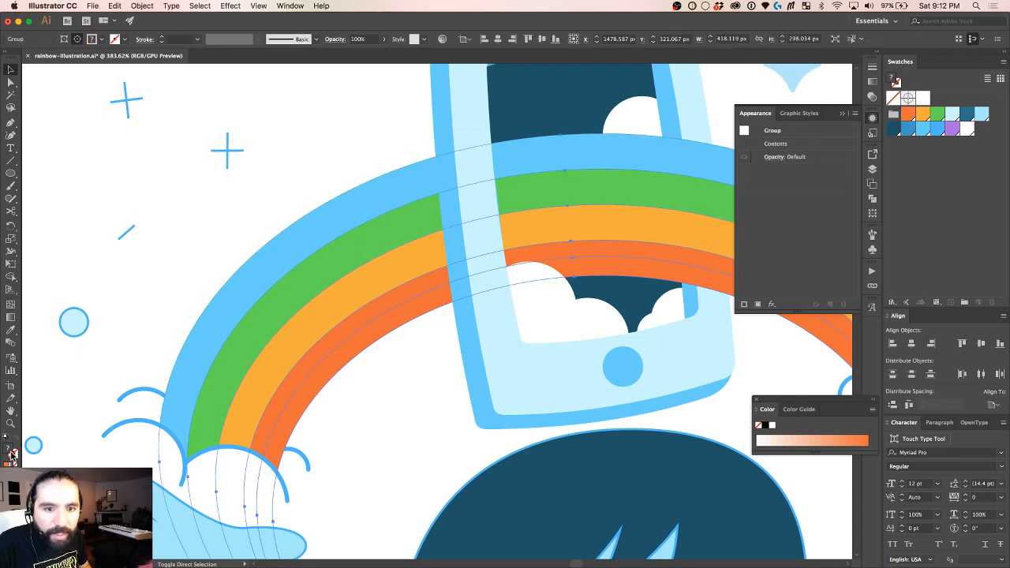
{"action": "left_click", "coordinate": [955, 116]}
{"action": "left_click", "coordinate": [399, 400]}
Step: Fill the innermost band of the rainbow's left half with the darker greyish blue ADDCE0
{"action": "key", "text": "a"}
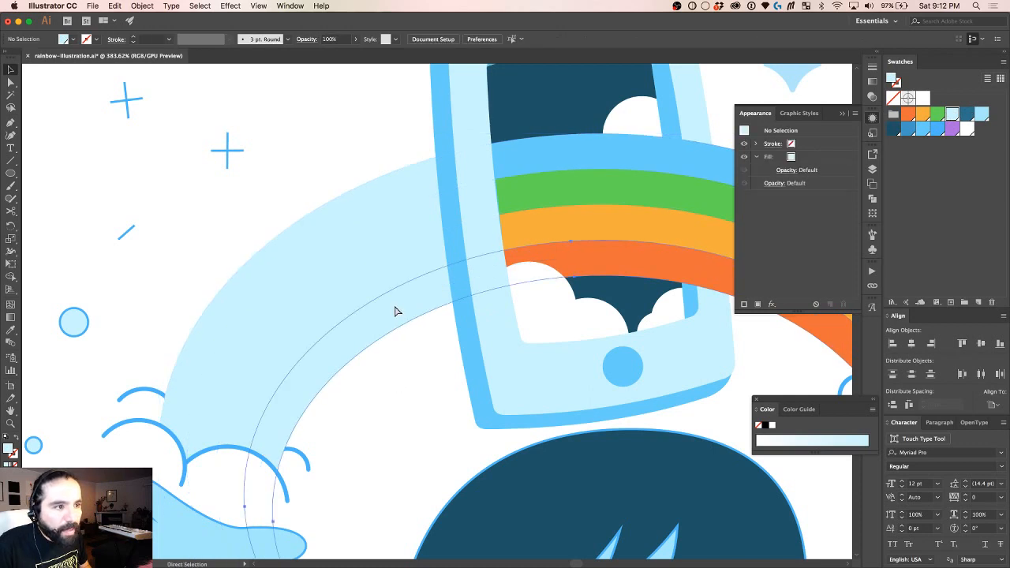
{"action": "left_click", "coordinate": [398, 282]}
{"action": "key", "text": "v"}
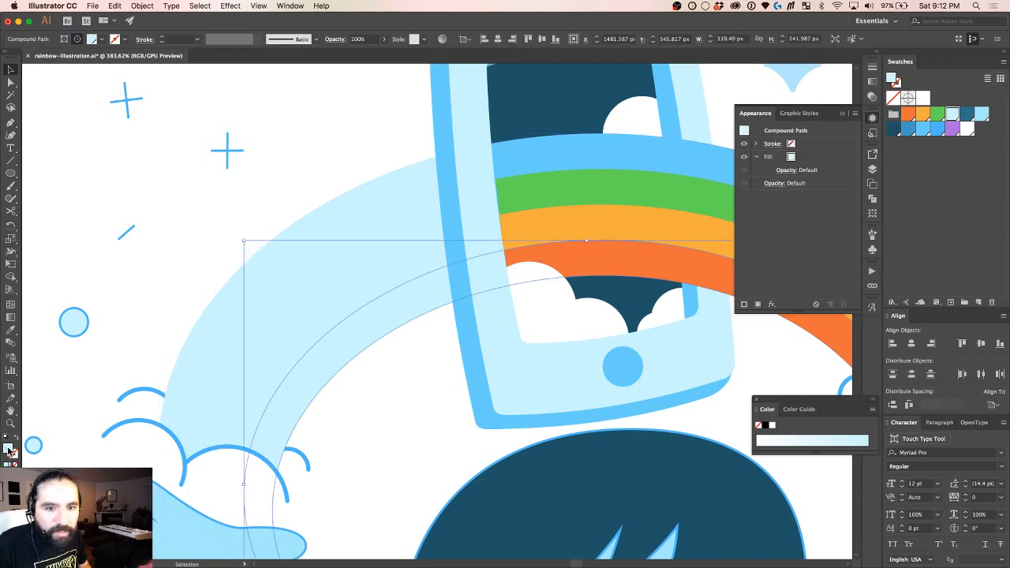
{"action": "double_click", "coordinate": [9, 448]}
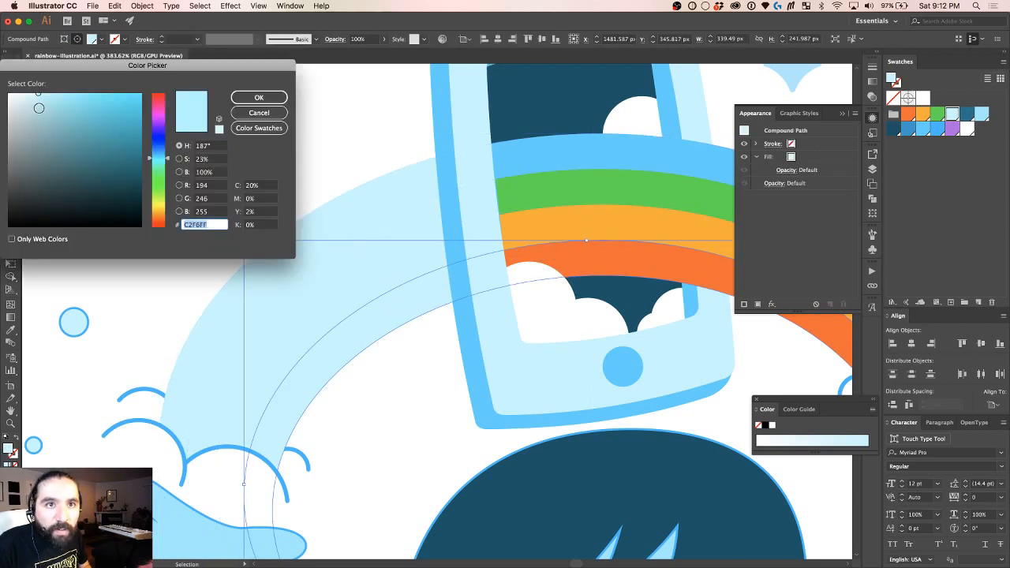
{"action": "type", "text": "ADDCE0"}
{"action": "left_click", "coordinate": [258, 97]}
{"action": "left_click", "coordinate": [349, 148]}
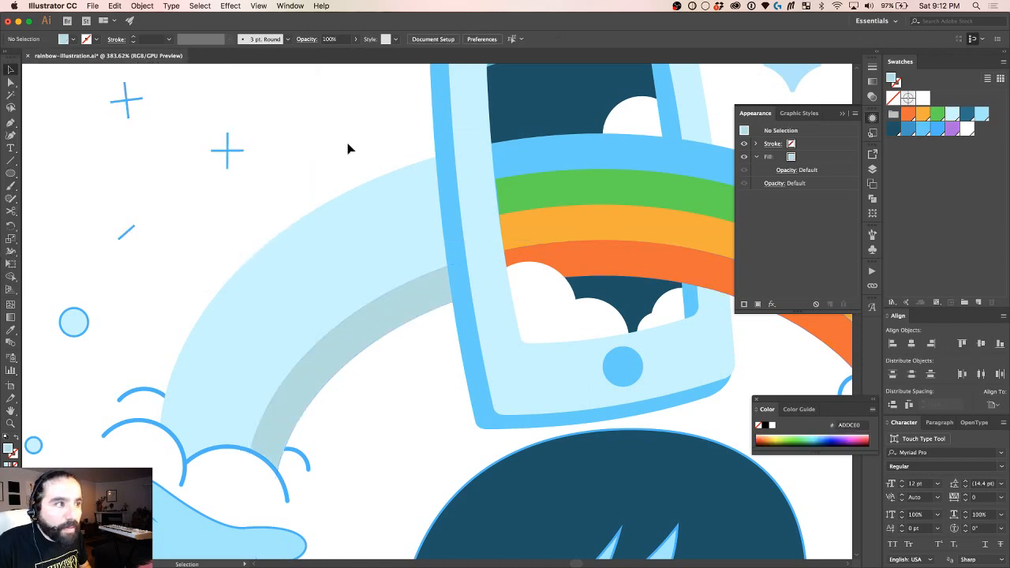
Step: Fill the second band from the outside on the rainbow's left half with the muted blue ACE0E5
{"action": "key", "text": "a"}
{"action": "left_click", "coordinate": [418, 228]}
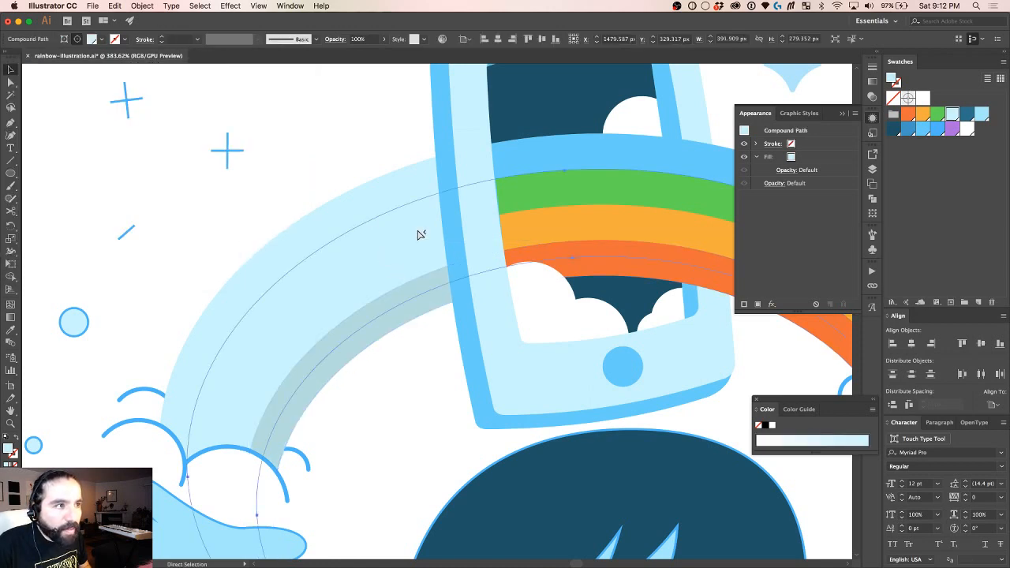
{"action": "key", "text": "v"}
{"action": "double_click", "coordinate": [9, 448]}
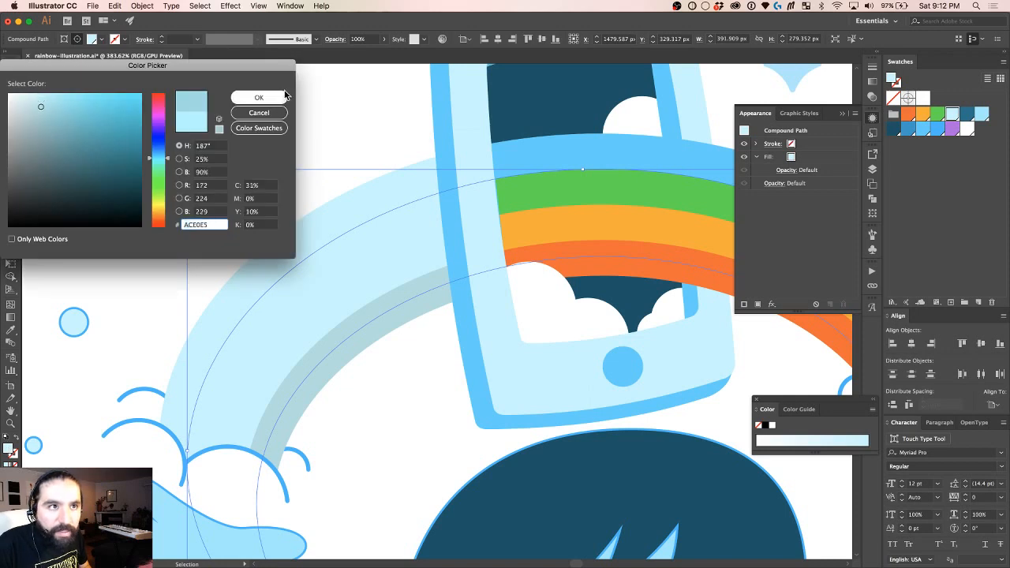
{"action": "left_click", "coordinate": [259, 97]}
Step: Fill the outermost band of the rainbow's left half with the darker grey-blue 95BDC1
{"action": "key", "text": "a"}
{"action": "left_click", "coordinate": [351, 210]}
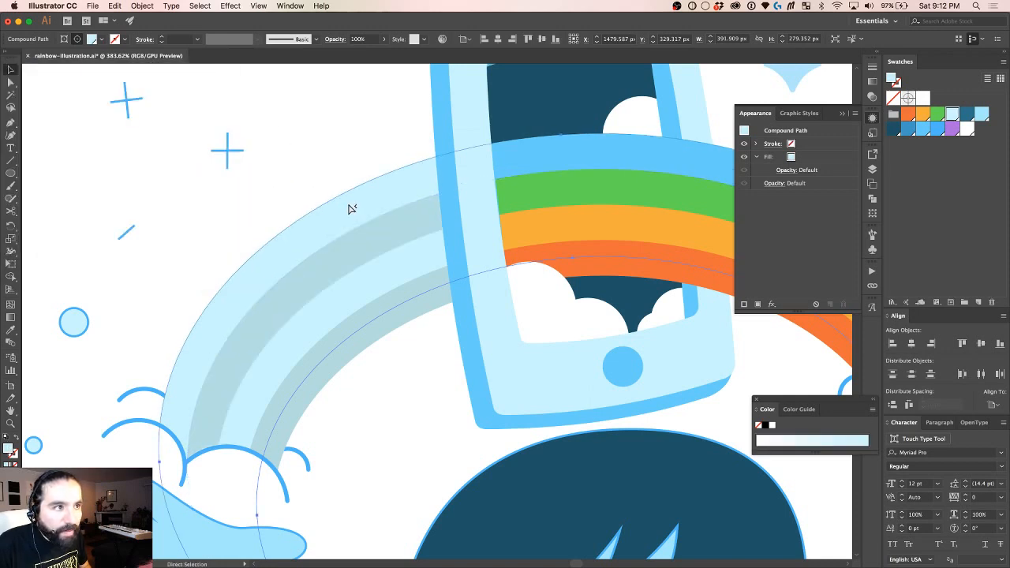
{"action": "key", "text": "v"}
{"action": "double_click", "coordinate": [8, 448]}
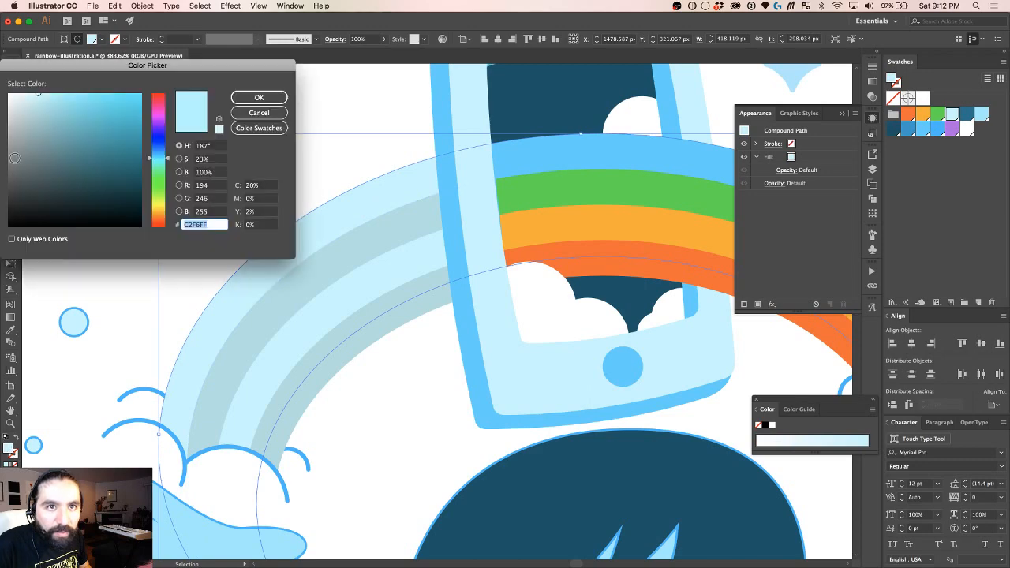
{"action": "left_click", "coordinate": [259, 97]}
{"action": "scroll", "coordinate": [279, 131], "scroll_direction": "down", "scroll_amount": 3}
{"action": "left_click", "coordinate": [338, 142]}
Step: Select all four pale bands of the rainbow's left half together
{"action": "scroll", "coordinate": [340, 144], "scroll_direction": "down", "scroll_amount": 3}
{"action": "scroll", "coordinate": [341, 145], "scroll_direction": "down", "scroll_amount": 1}
{"action": "scroll", "coordinate": [341, 145], "scroll_direction": "right", "scroll_amount": 2}
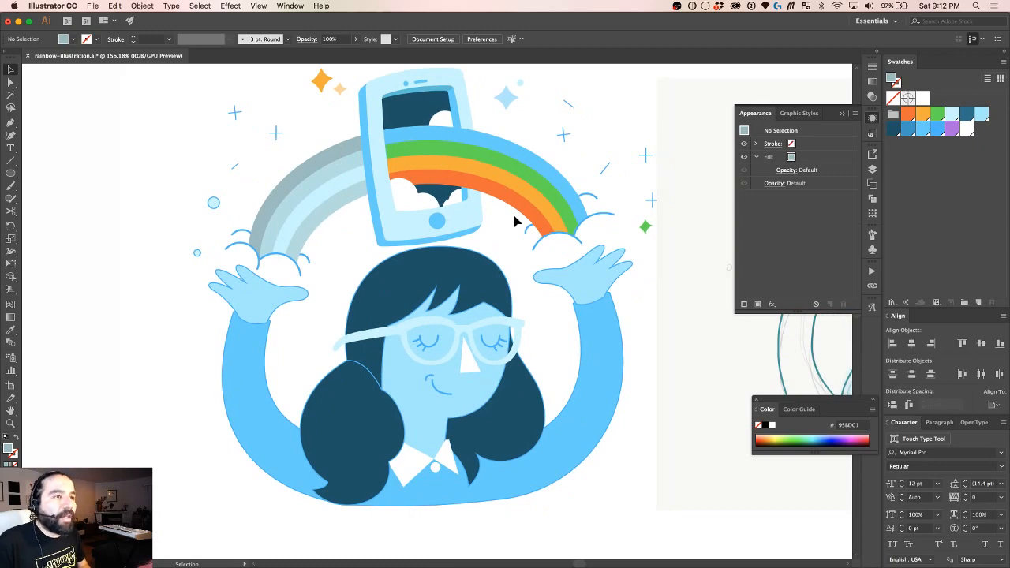
{"action": "scroll", "coordinate": [367, 172], "scroll_direction": "up", "scroll_amount": 2}
{"action": "left_click", "coordinate": [355, 210], "text": "super"}
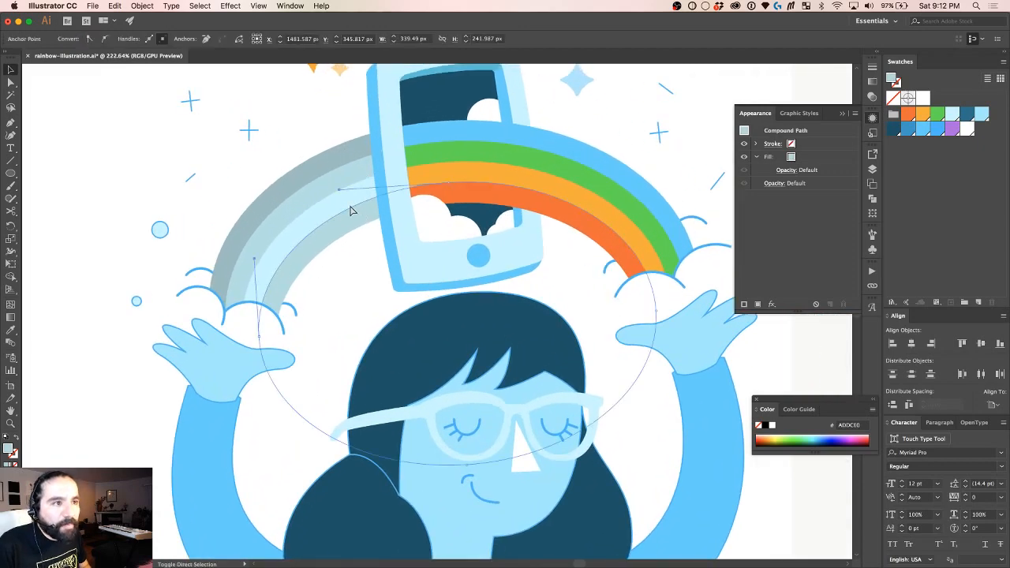
{"action": "left_click", "coordinate": [347, 203], "text": "shift+super"}
{"action": "left_click", "coordinate": [339, 190], "text": "shift+super"}
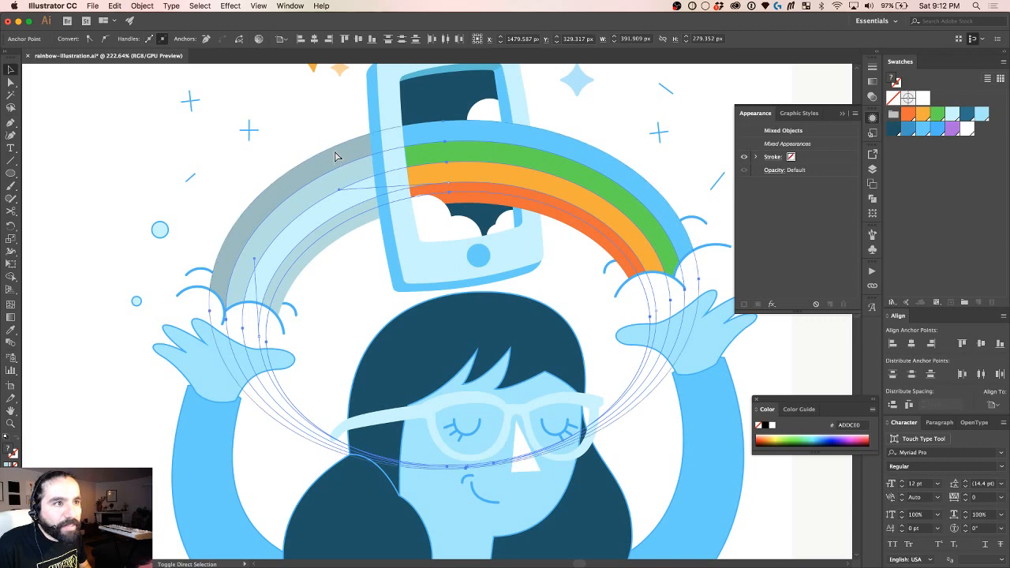
{"action": "left_click", "coordinate": [338, 162], "text": "shift+super"}
Step: Start editing the selected bands' colours with Recolor Artwork and adjust their overall brightness, bringing the base colour to 84.07%
{"action": "left_click", "coordinate": [259, 40]}
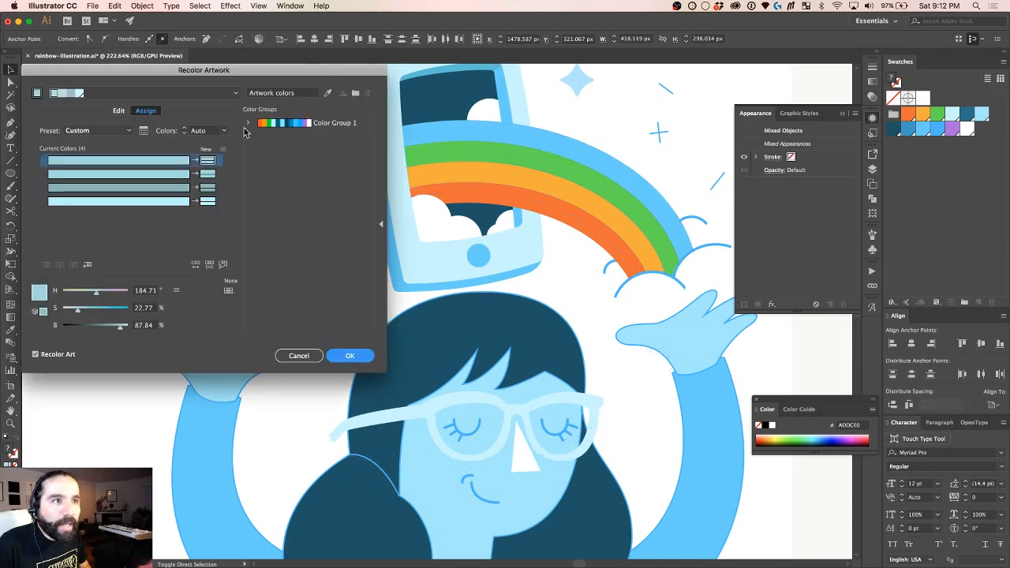
{"action": "left_click", "coordinate": [123, 111]}
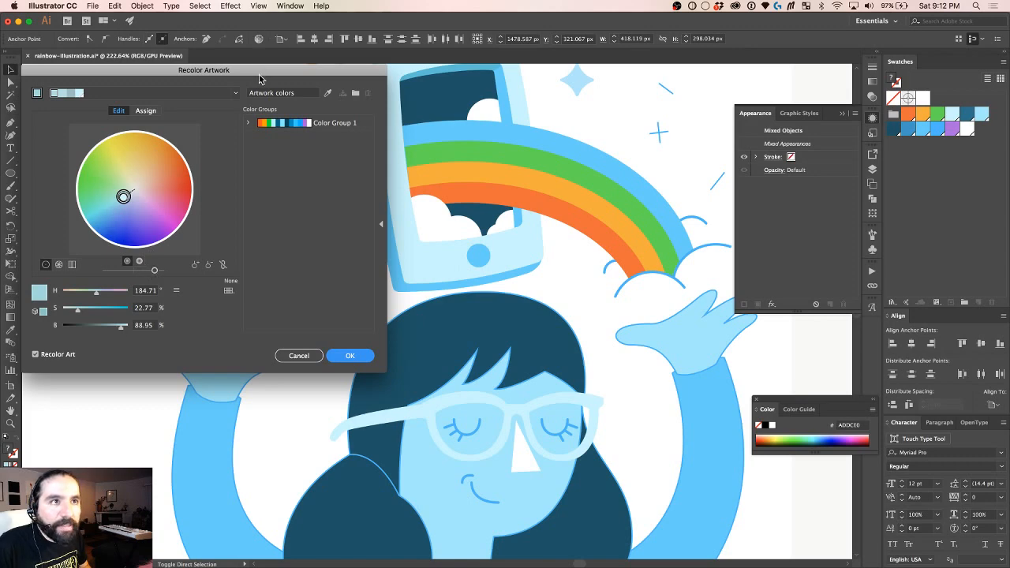
{"action": "left_click_drag", "start_coordinate": [261, 72], "coordinate": [711, 158]}
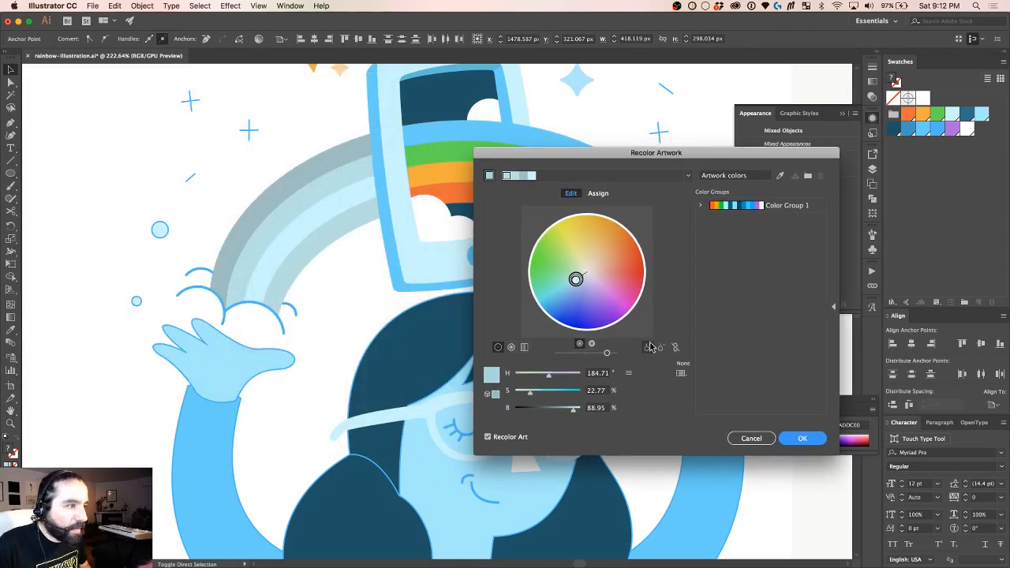
{"action": "left_click_drag", "start_coordinate": [608, 355], "coordinate": [601, 358]}
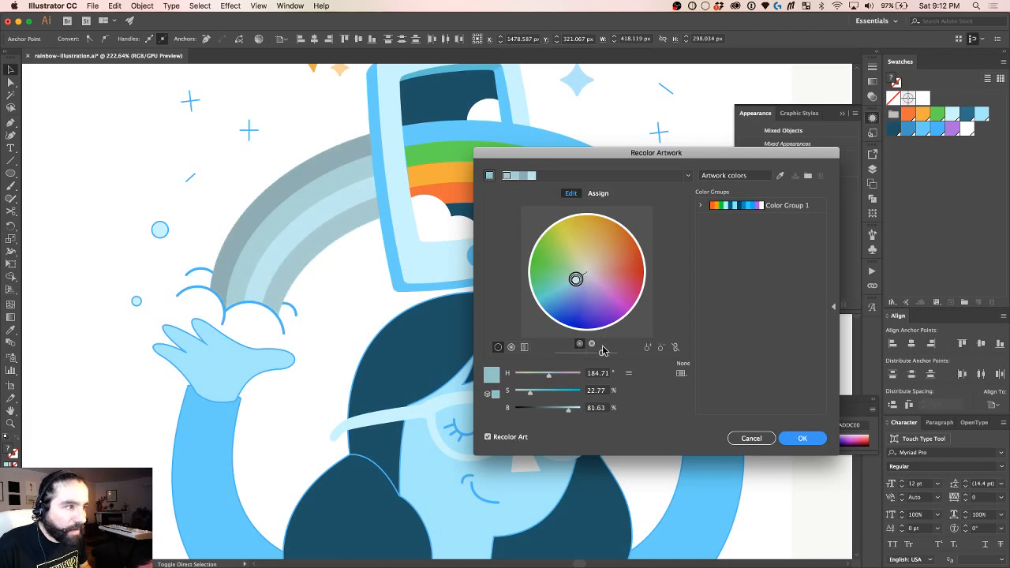
{"action": "mouse_move", "coordinate": [604, 359]}
{"action": "left_mouse_down"}
{"action": "mouse_move", "coordinate": [574, 352]}
{"action": "mouse_move", "coordinate": [593, 358]}
{"action": "left_mouse_up"}
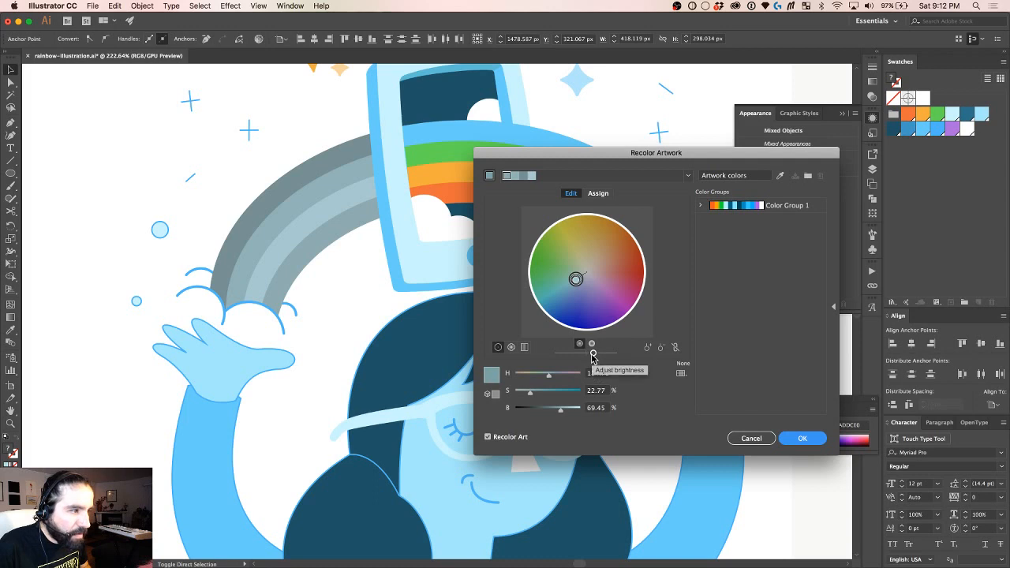
{"action": "left_click_drag", "start_coordinate": [592, 357], "coordinate": [555, 357]}
Step: Adjust the bands' overall saturation to 27.92% for the base colour, apply the recolouring and deselect the artwork
{"action": "left_click", "coordinate": [591, 345]}
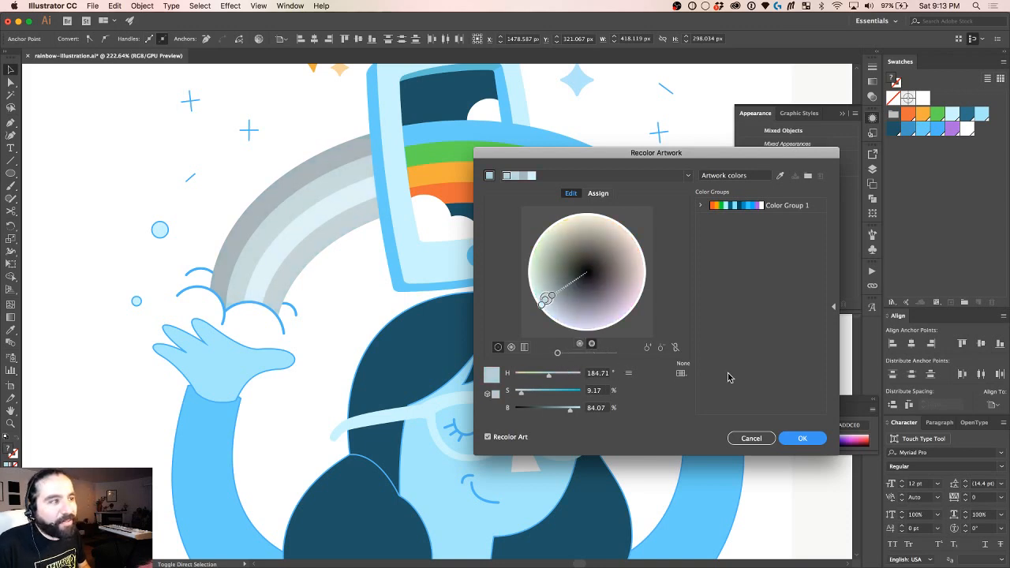
{"action": "left_click", "coordinate": [569, 357]}
{"action": "left_click", "coordinate": [566, 357]}
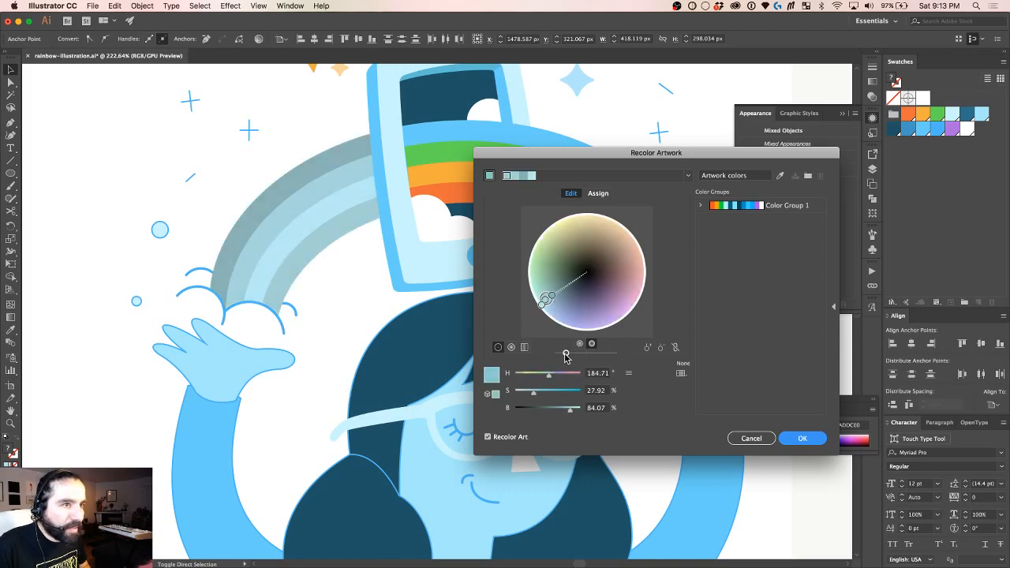
{"action": "left_click", "coordinate": [802, 438]}
{"action": "key", "text": "super+0"}
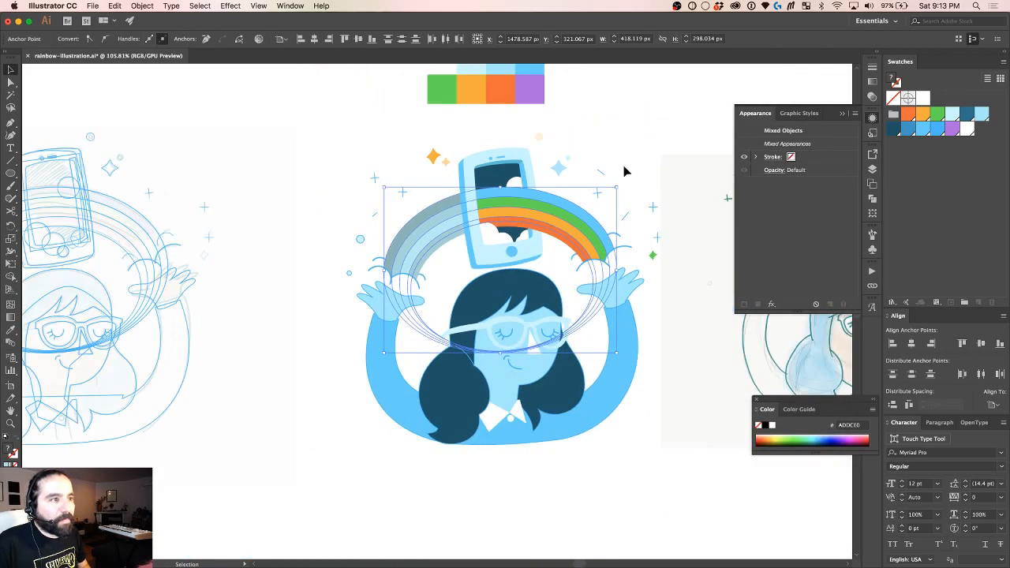
{"action": "left_click", "coordinate": [652, 135]}
Step: Move the linked reference sketch about 95 px further right, away from the illustration
{"action": "scroll", "coordinate": [652, 135], "scroll_direction": "right", "scroll_amount": 3}
{"action": "scroll", "coordinate": [652, 134], "scroll_direction": "down", "scroll_amount": 2}
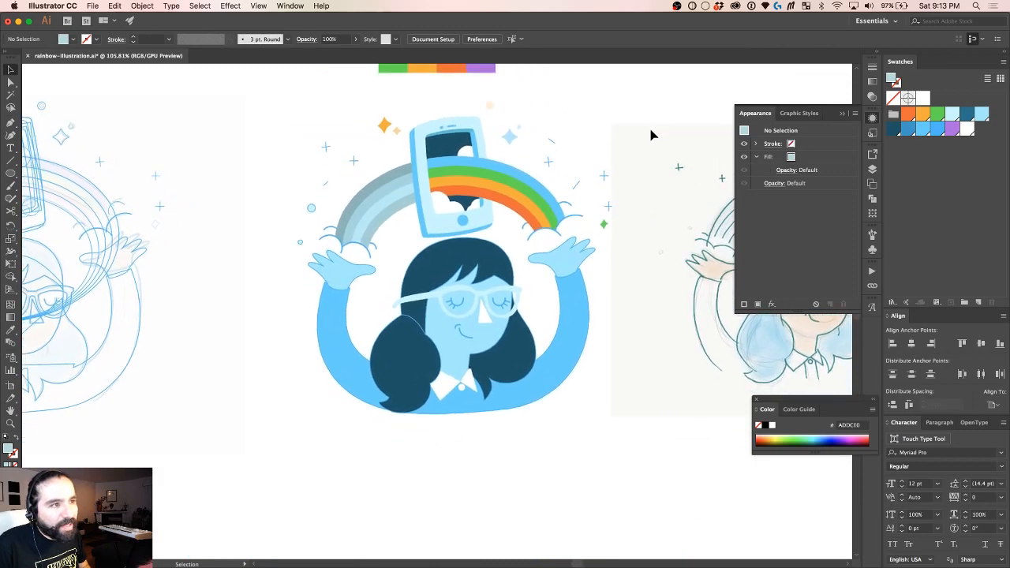
{"action": "double_click", "coordinate": [631, 202]}
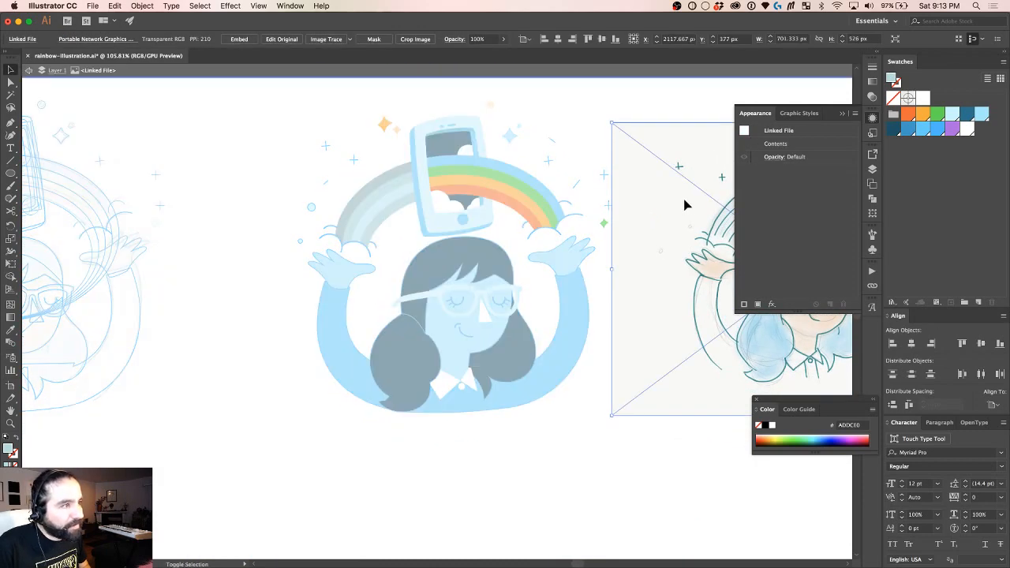
{"action": "double_click", "coordinate": [577, 232]}
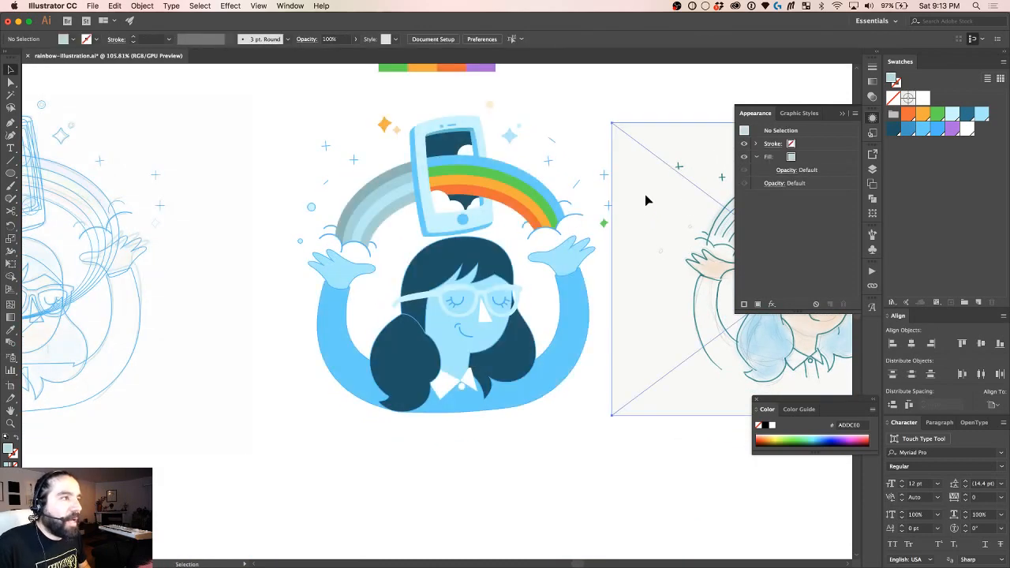
{"action": "left_click", "coordinate": [699, 198]}
{"action": "scroll", "coordinate": [470, 216], "scroll_direction": "up", "scroll_amount": 4}
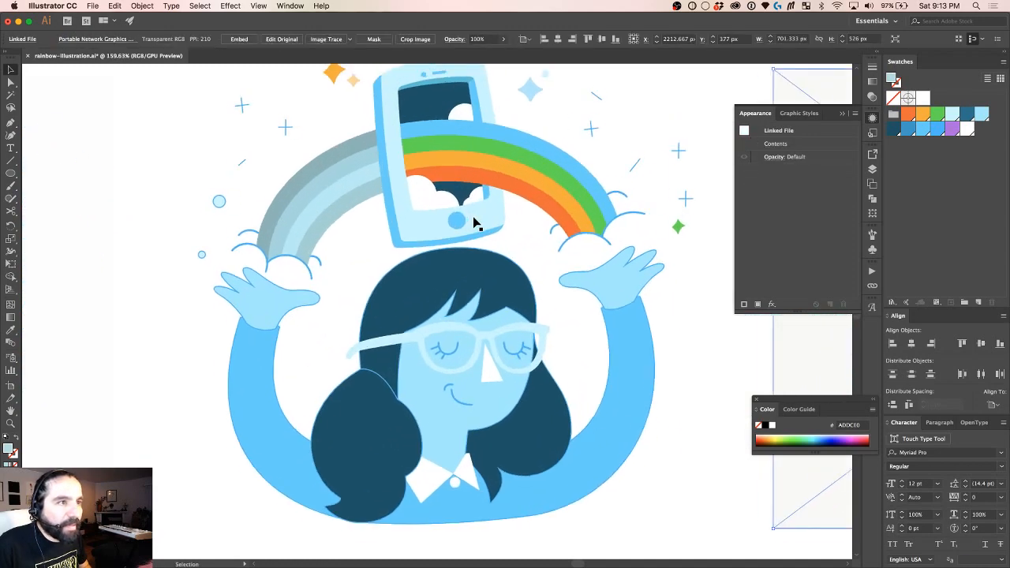
{"action": "left_click", "coordinate": [353, 191]}
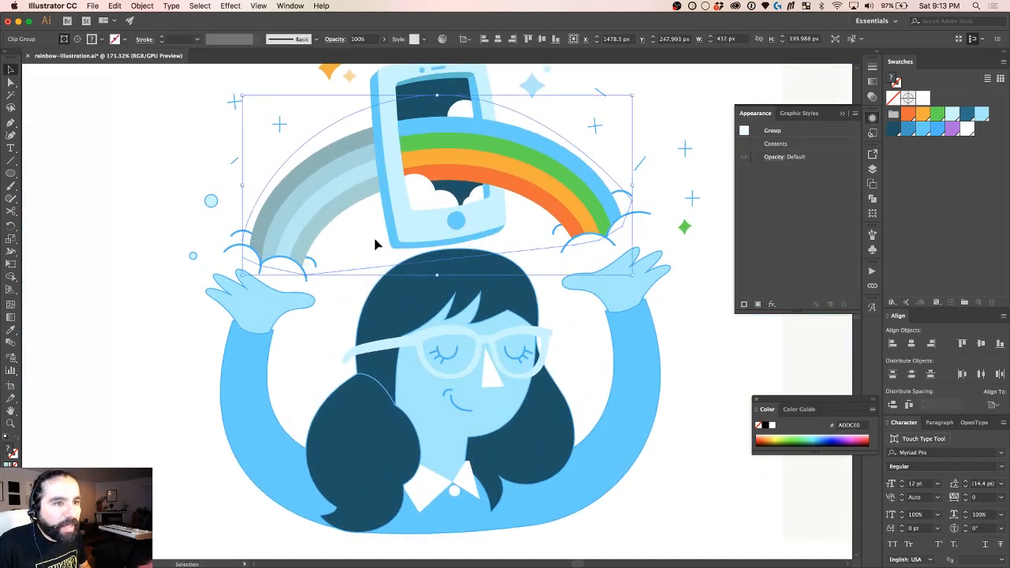
{"action": "left_click", "coordinate": [164, 230]}
{"action": "scroll", "coordinate": [202, 240], "scroll_direction": "down", "scroll_amount": 3}
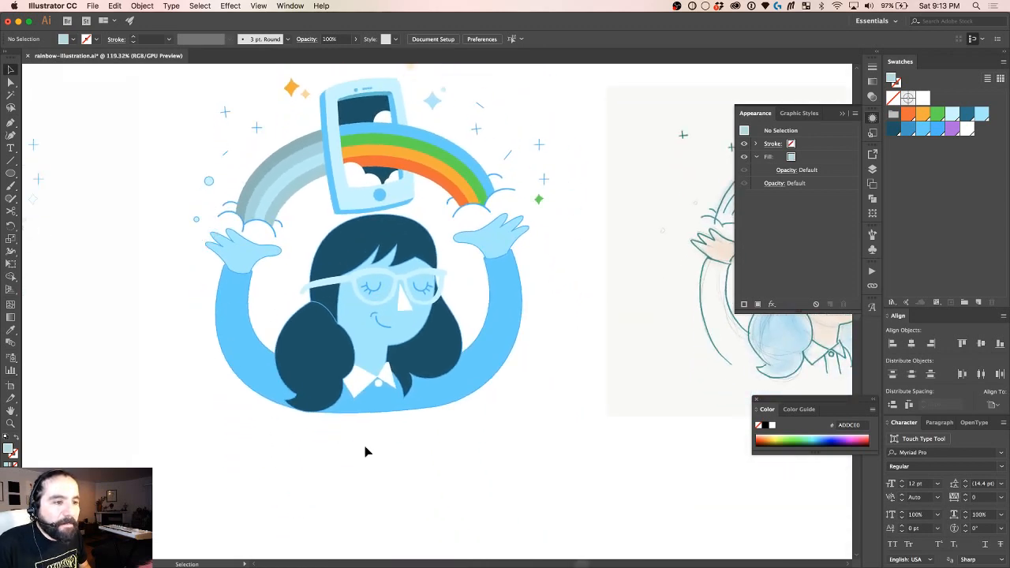
Step: Add an anchor point on the outer edge of the woman's right-hand sleeve and delete the anchor at the bottom of that body shape
{"action": "scroll", "coordinate": [303, 428], "scroll_direction": "up", "scroll_amount": 2}
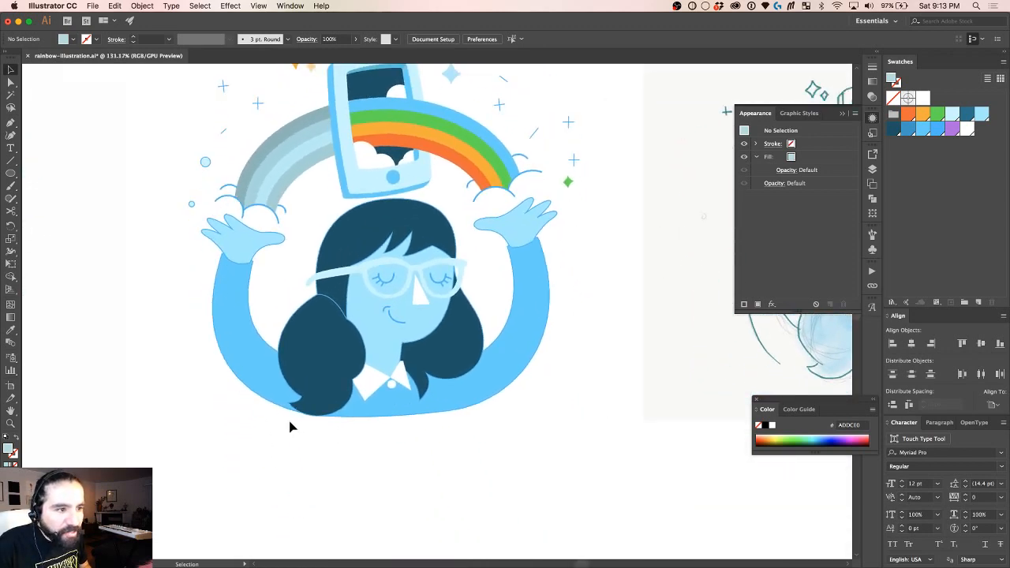
{"action": "left_click", "coordinate": [489, 397]}
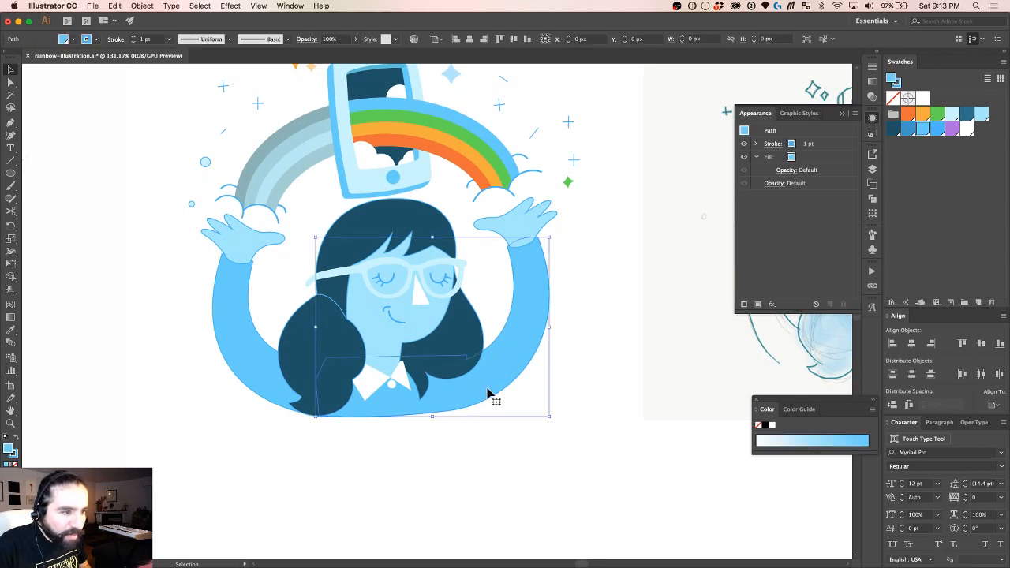
{"action": "key", "text": "a"}
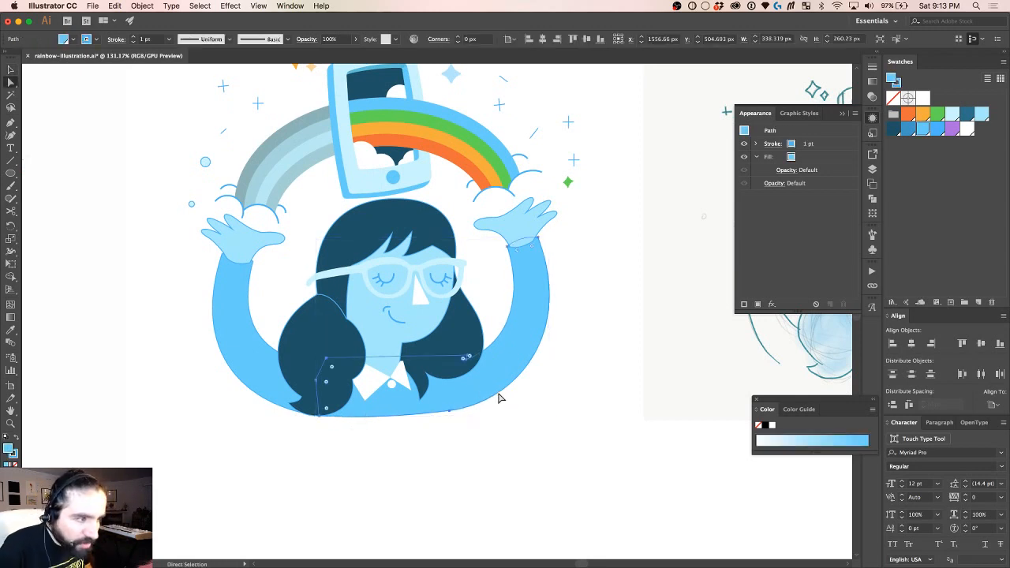
{"action": "key", "text": "plus"}
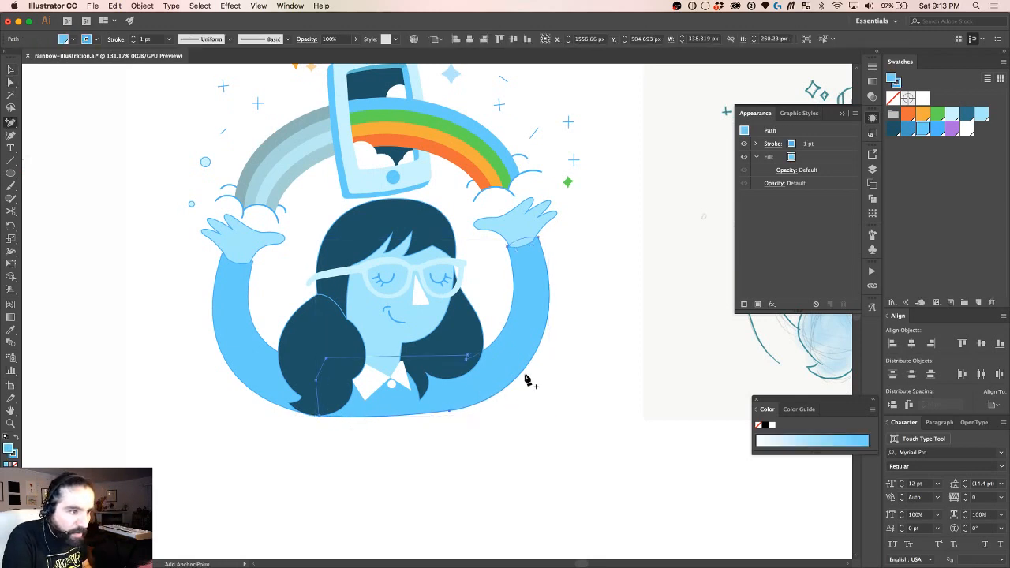
{"action": "left_click", "coordinate": [526, 379]}
{"action": "left_click", "coordinate": [590, 309]}
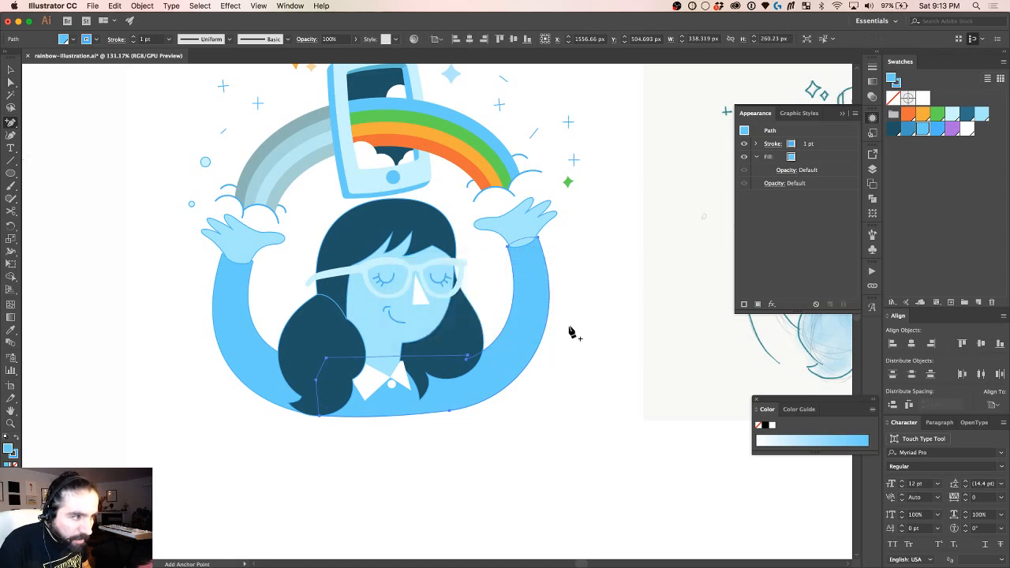
{"action": "left_click", "coordinate": [539, 346]}
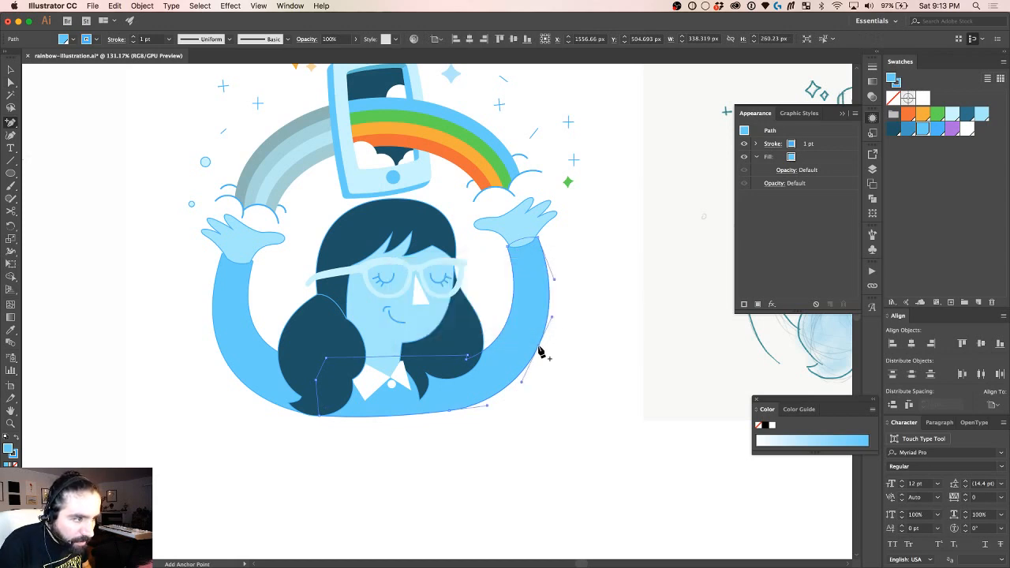
{"action": "key", "text": "minus"}
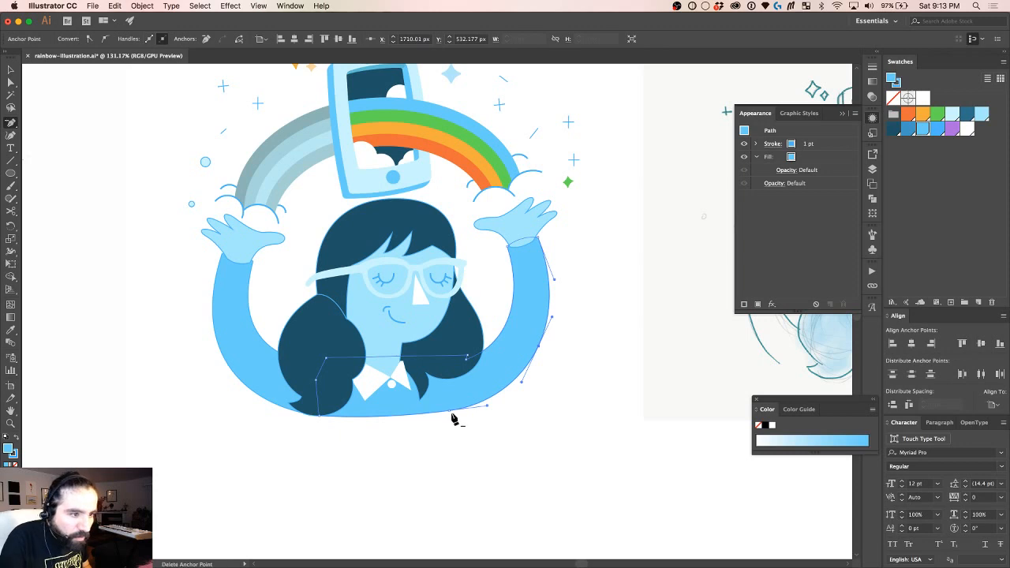
{"action": "left_click", "coordinate": [449, 412]}
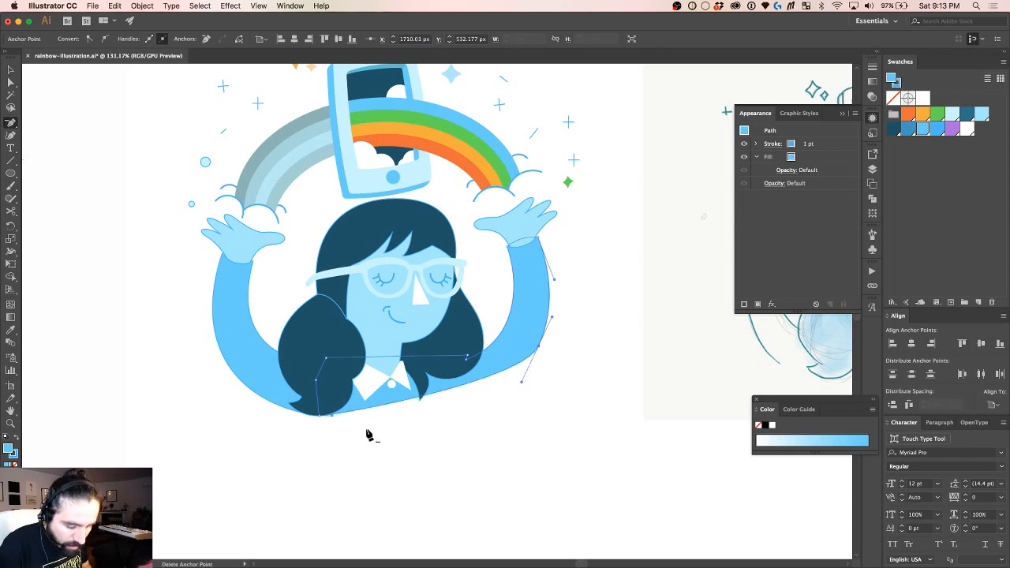
Step: Smooth the bottom edge of the woman's body by extending the curve handles of its lower anchor points, and deselect the shape
{"action": "key", "text": "shift+c"}
{"action": "left_click_drag", "start_coordinate": [319, 414], "coordinate": [439, 431]}
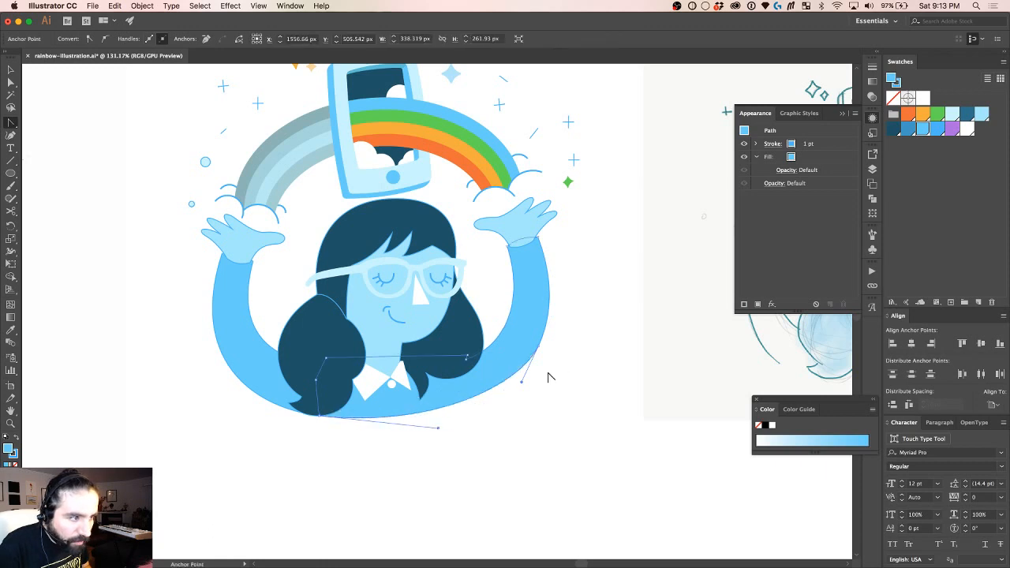
{"action": "left_click_drag", "start_coordinate": [521, 383], "coordinate": [521, 385]}
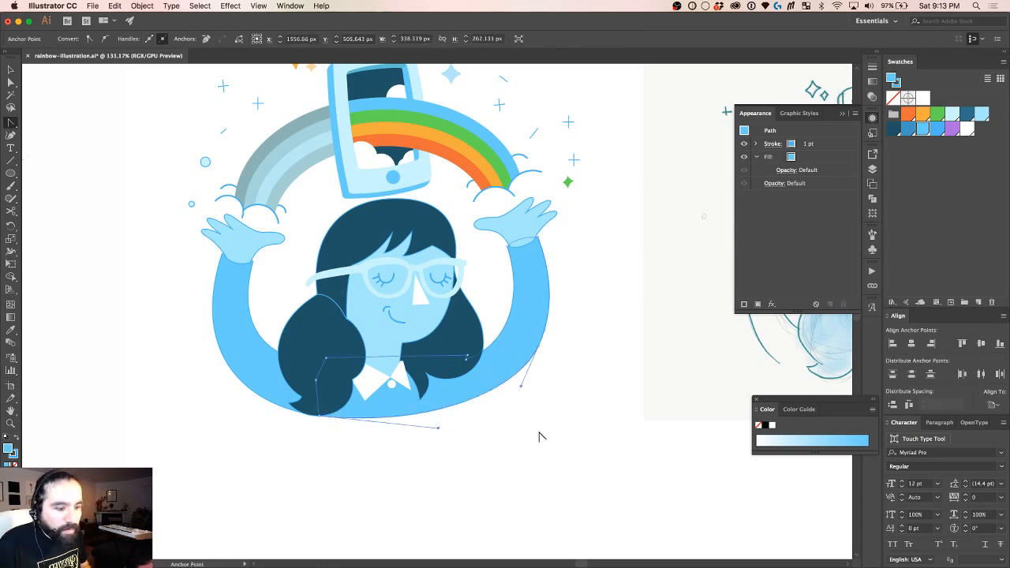
{"action": "key", "text": "v"}
{"action": "left_click", "coordinate": [541, 453]}
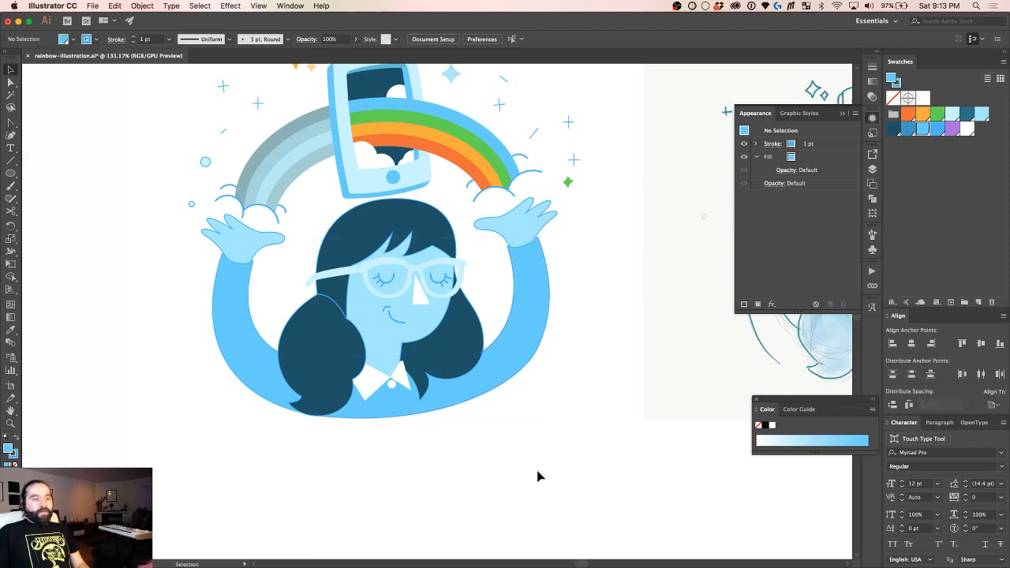
Step: Group all the artwork of the central rainbow illustration, excluding the palette and sketches, and deselect it
{"action": "scroll", "coordinate": [533, 472], "scroll_direction": "down", "scroll_amount": 4}
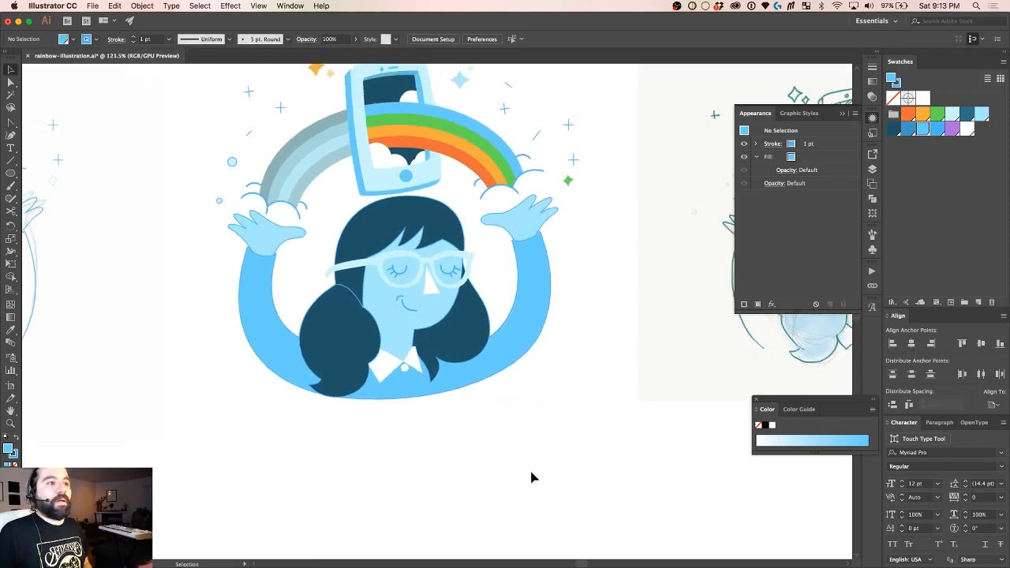
{"action": "scroll", "coordinate": [532, 477], "scroll_direction": "up", "scroll_amount": 2}
{"action": "scroll", "coordinate": [532, 477], "scroll_direction": "left", "scroll_amount": 1}
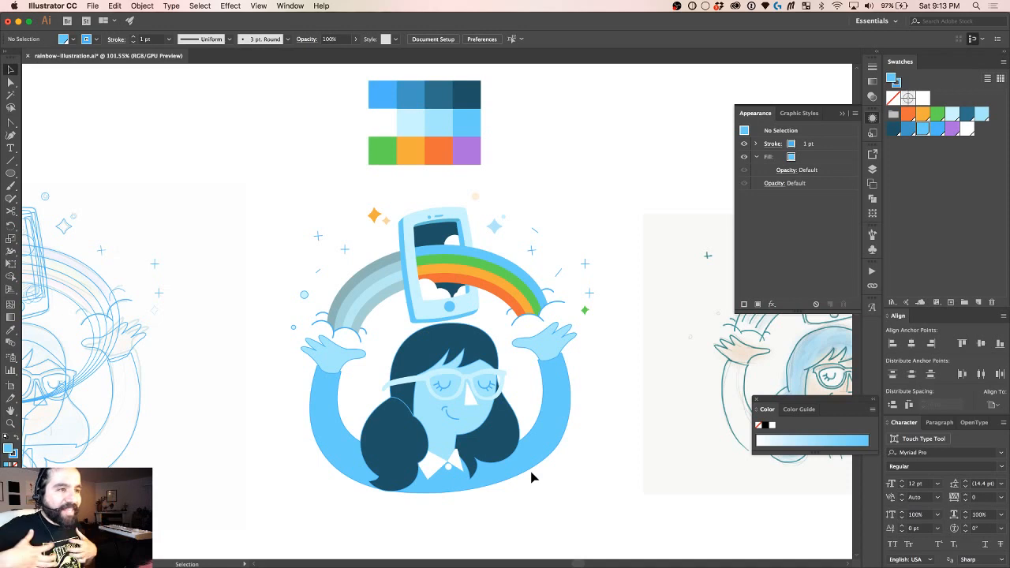
{"action": "scroll", "coordinate": [531, 477], "scroll_direction": "down", "scroll_amount": 15}
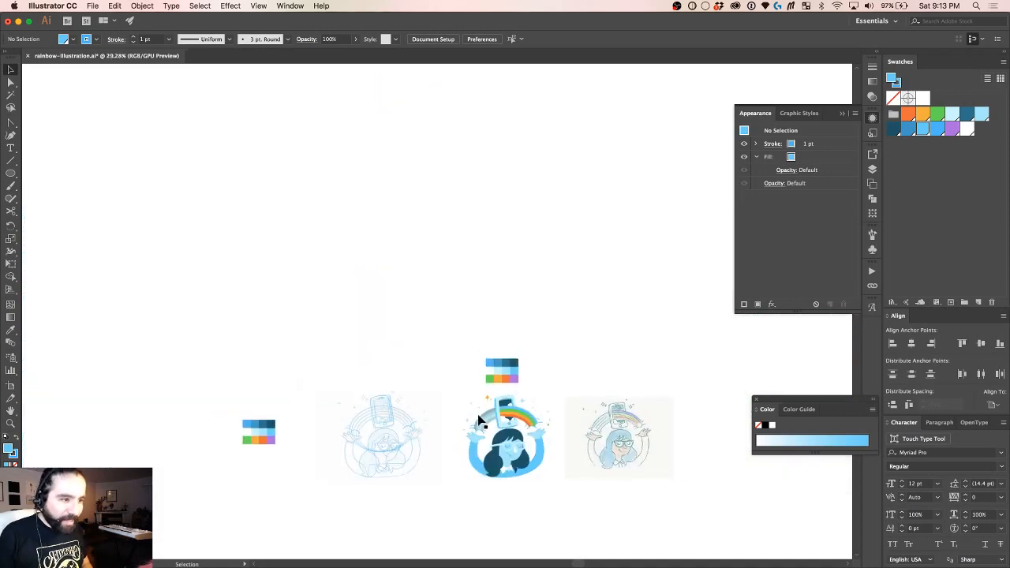
{"action": "left_click_drag", "start_coordinate": [455, 392], "coordinate": [562, 493]}
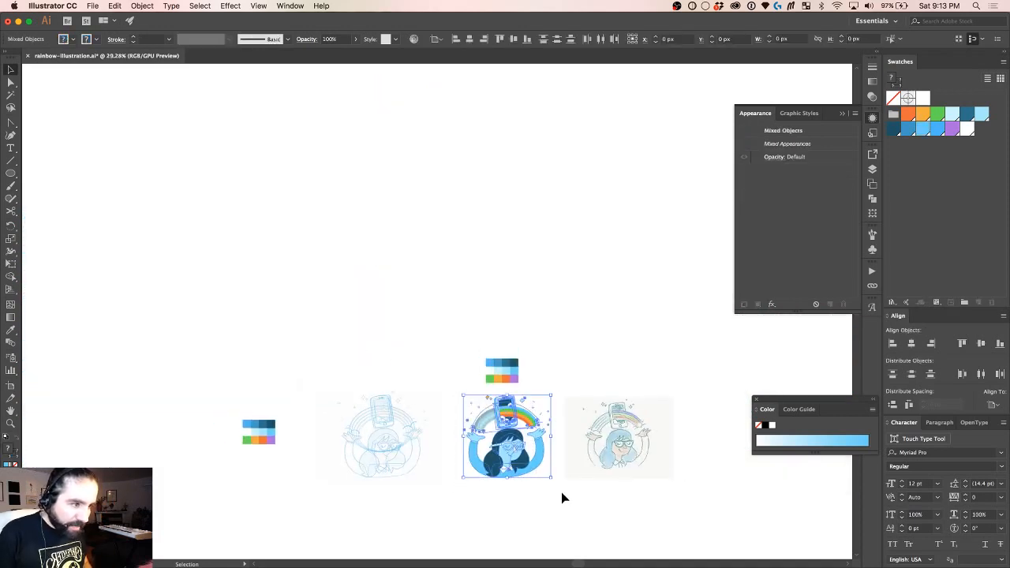
{"action": "key", "text": "super+g"}
{"action": "scroll", "coordinate": [517, 440], "scroll_direction": "up", "scroll_amount": 8}
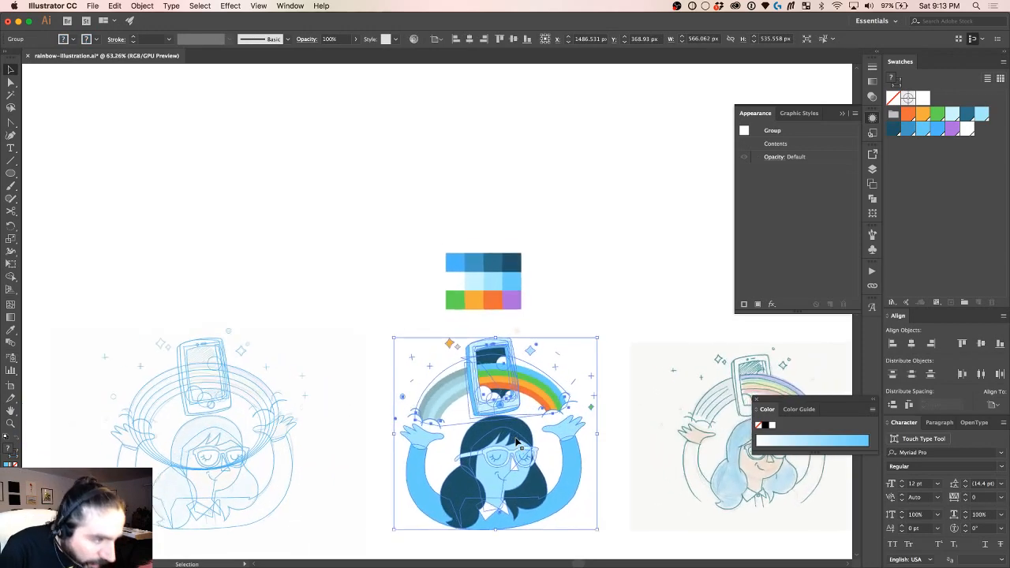
{"action": "scroll", "coordinate": [516, 442], "scroll_direction": "up", "scroll_amount": 1}
{"action": "scroll", "coordinate": [517, 442], "scroll_direction": "down", "scroll_amount": 3}
{"action": "left_click", "coordinate": [514, 465]}
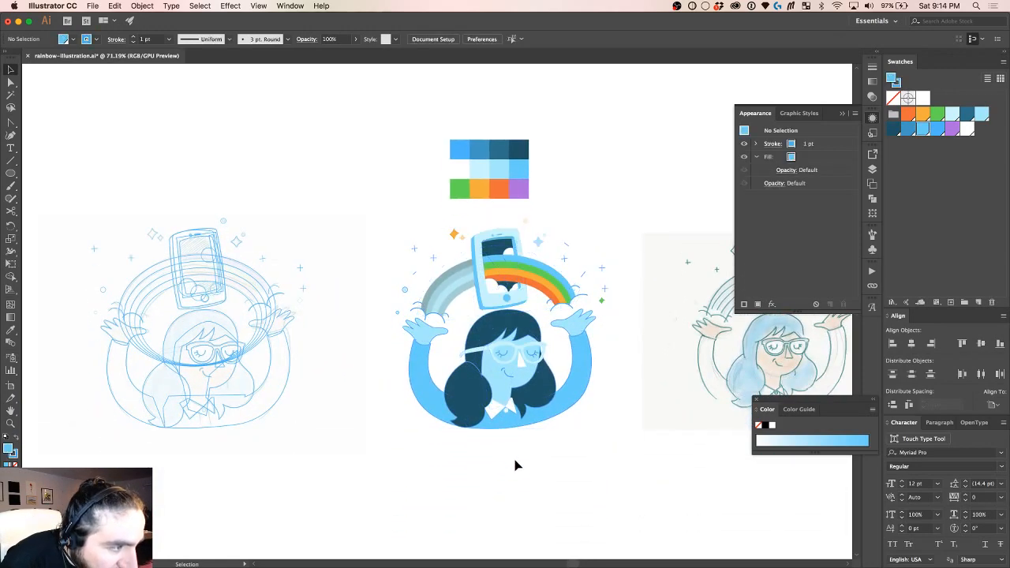
Step: Remove the stroke from the woman's face and all her dark hair shapes, and deselect them
{"action": "scroll", "coordinate": [442, 408], "scroll_direction": "up", "scroll_amount": 8}
{"action": "left_click", "coordinate": [444, 339]}
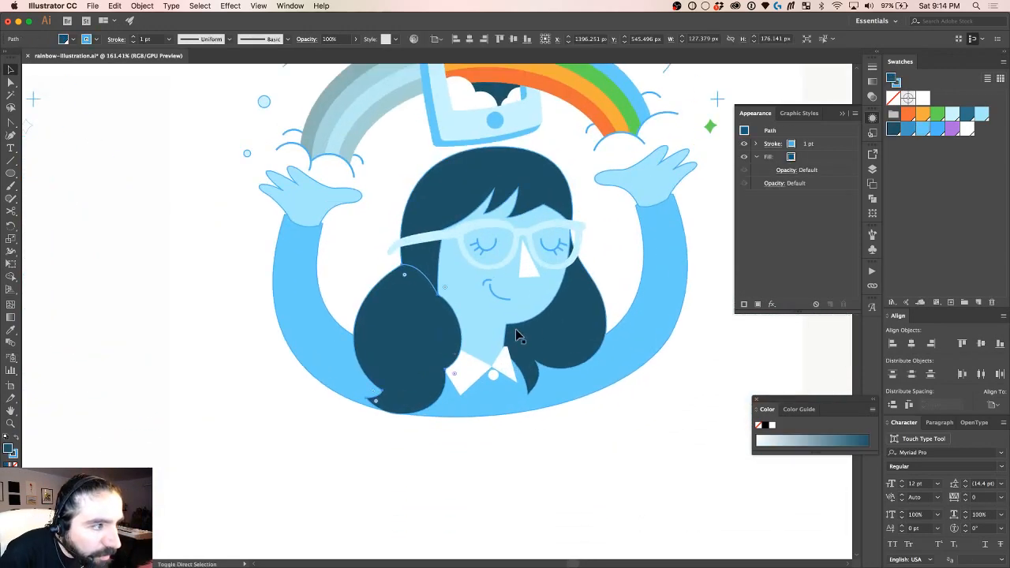
{"action": "left_click", "coordinate": [538, 315], "text": "shift"}
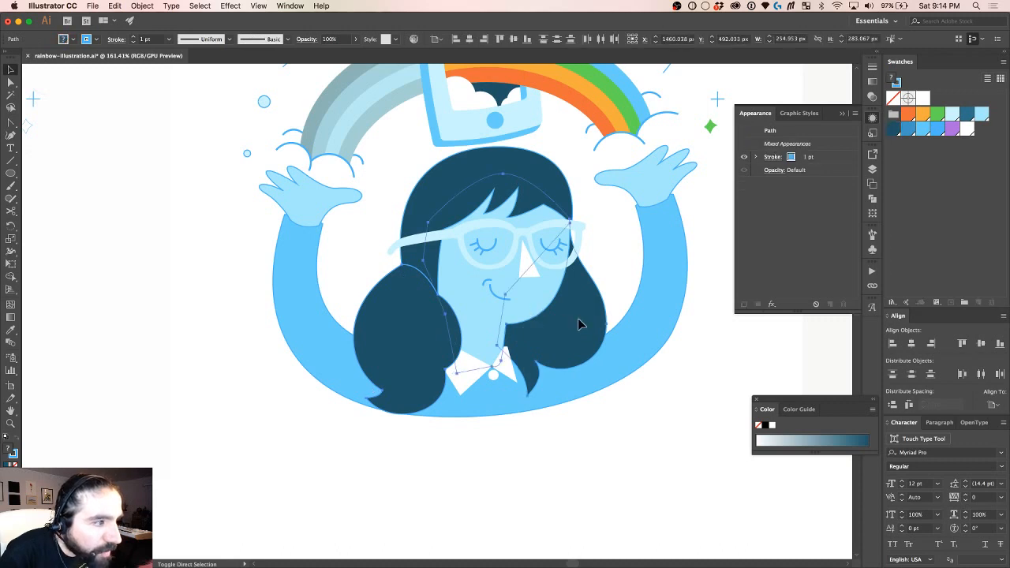
{"action": "key", "text": "v"}
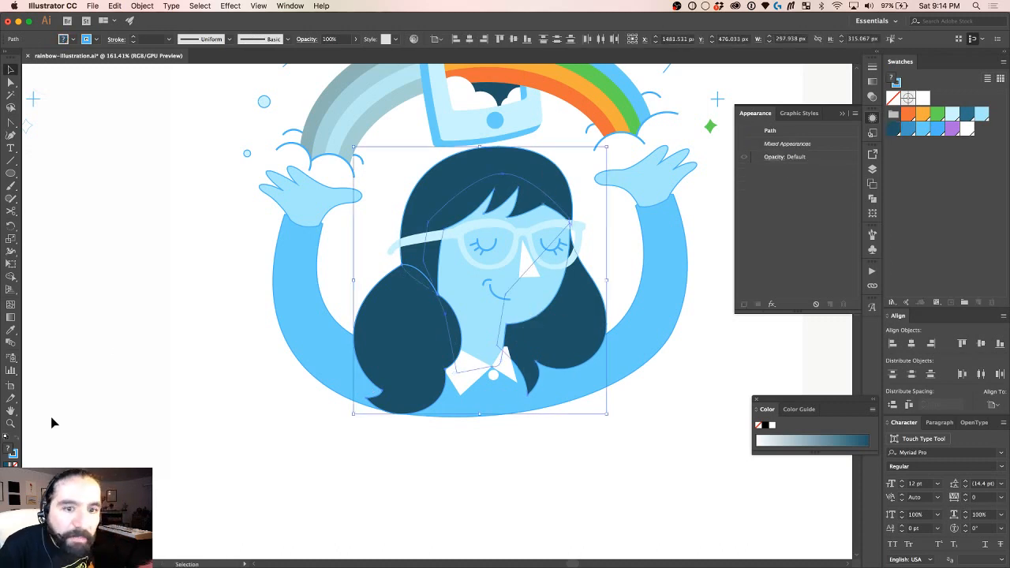
{"action": "left_click", "coordinate": [13, 456]}
{"action": "left_click", "coordinate": [15, 465]}
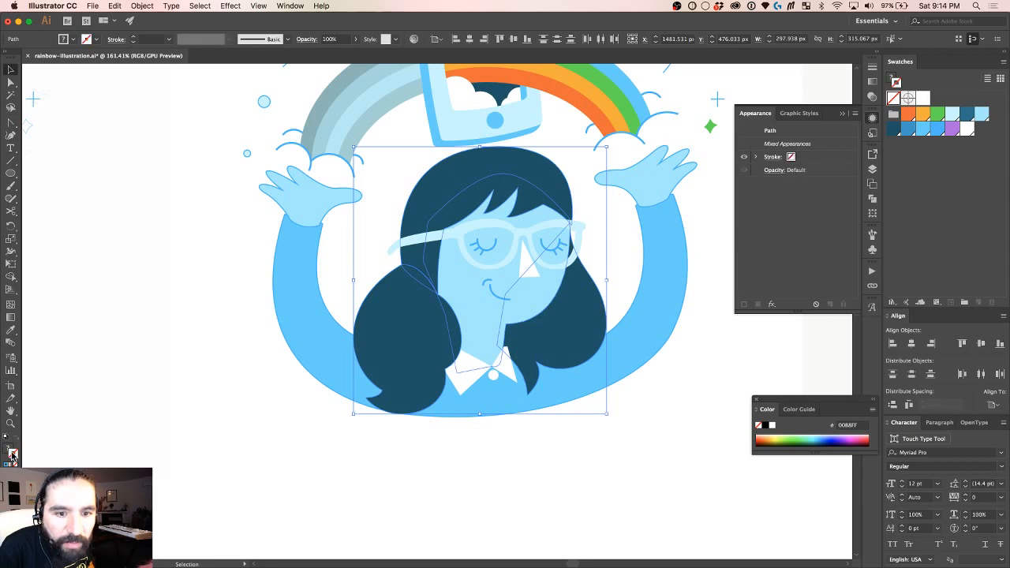
{"action": "left_click", "coordinate": [10, 449]}
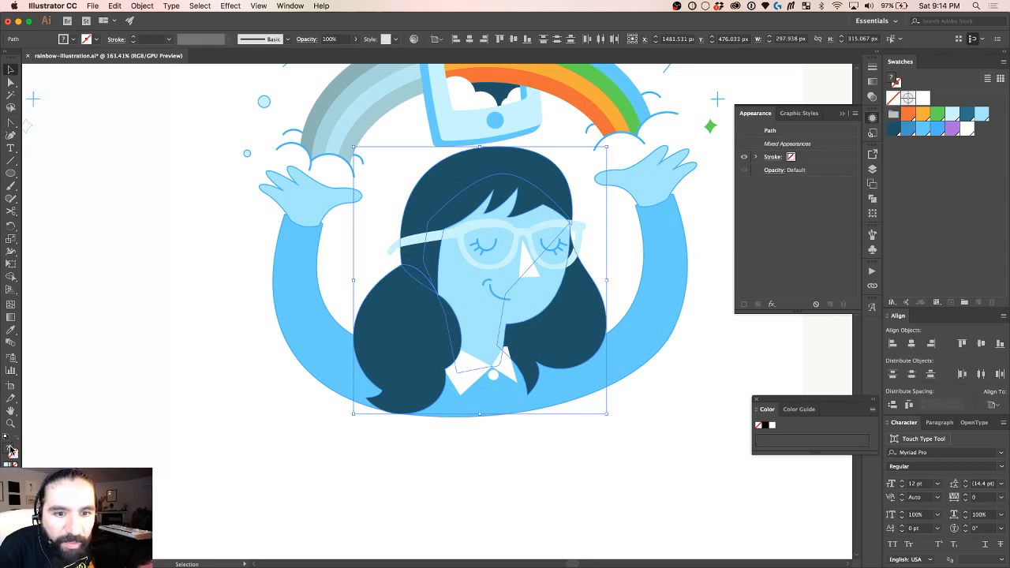
{"action": "left_click", "coordinate": [501, 453]}
Step: Remove the stroke from both of the woman's raised hands and deselect them
{"action": "left_click", "coordinate": [307, 193]}
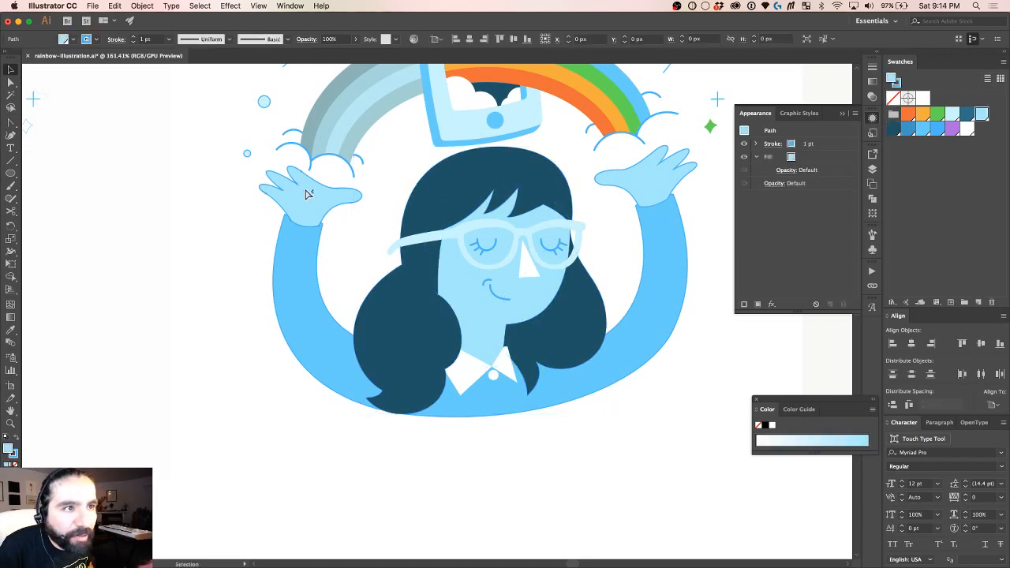
{"action": "left_click", "coordinate": [671, 184], "text": "shift"}
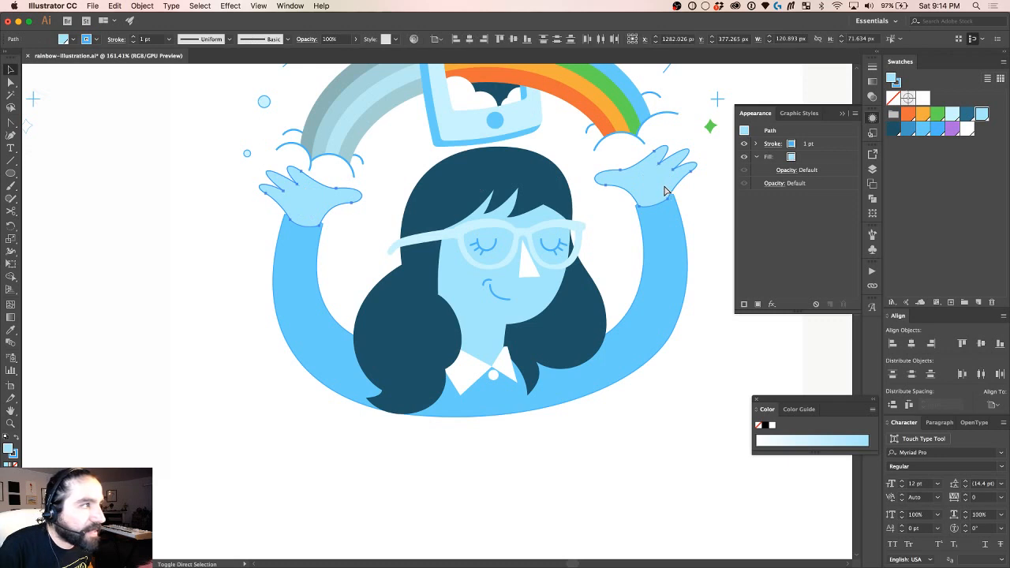
{"action": "left_click", "coordinate": [14, 455]}
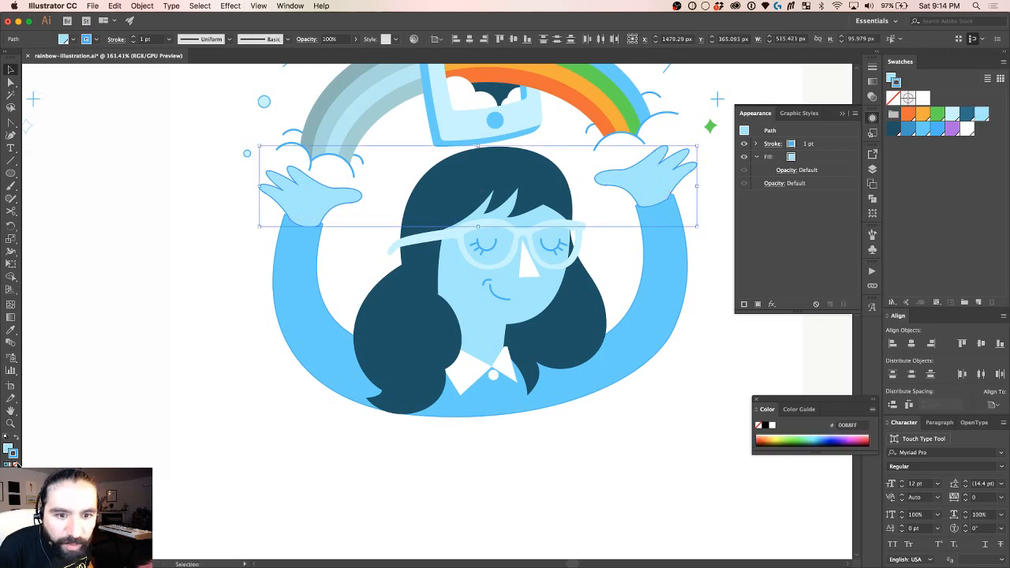
{"action": "key", "text": "slash"}
{"action": "left_click", "coordinate": [394, 483]}
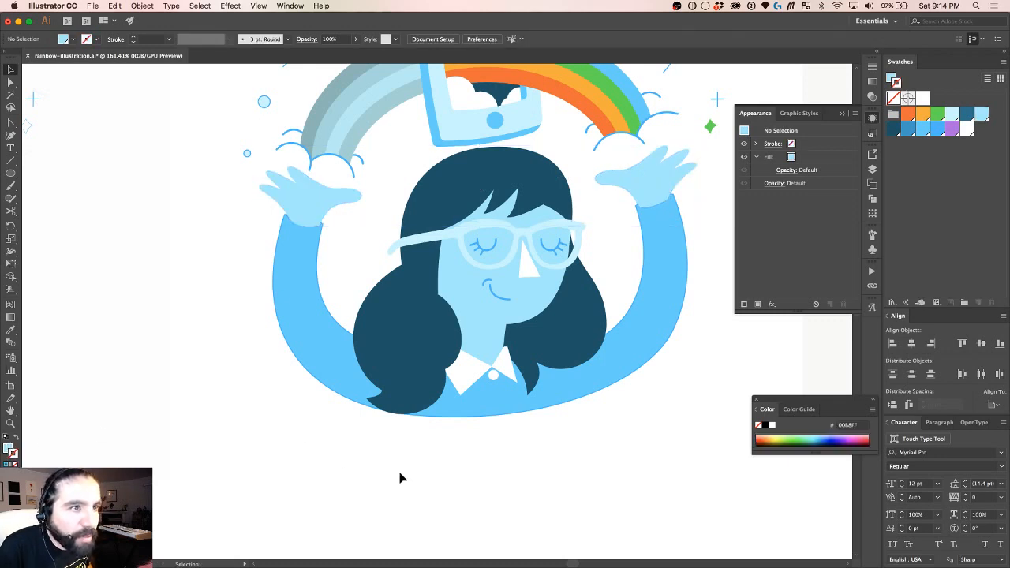
Step: Remove the stroke from the blue body and sleeve shape and deselect it
{"action": "scroll", "coordinate": [479, 456], "scroll_direction": "right", "scroll_amount": 5}
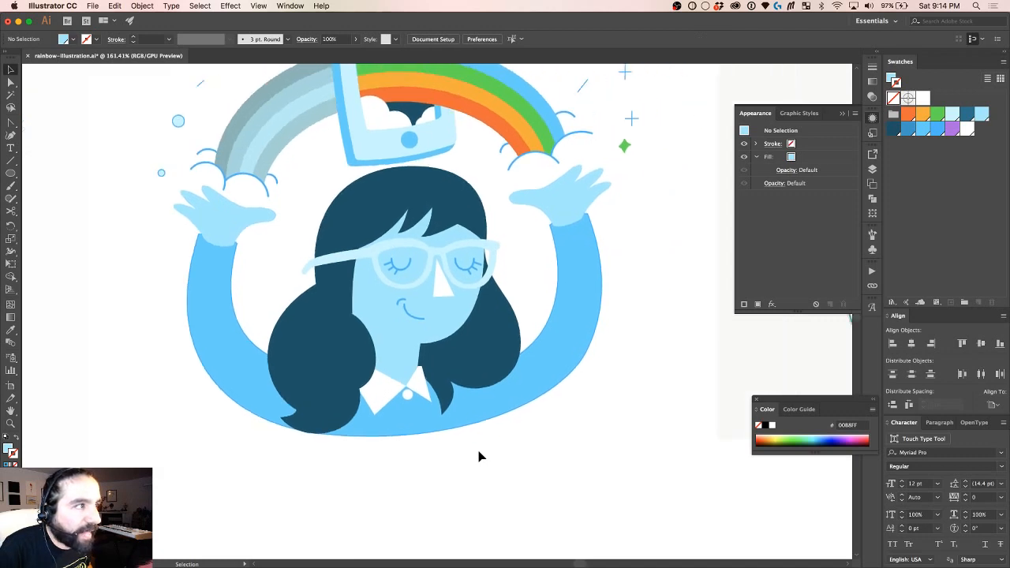
{"action": "left_click", "coordinate": [583, 259]}
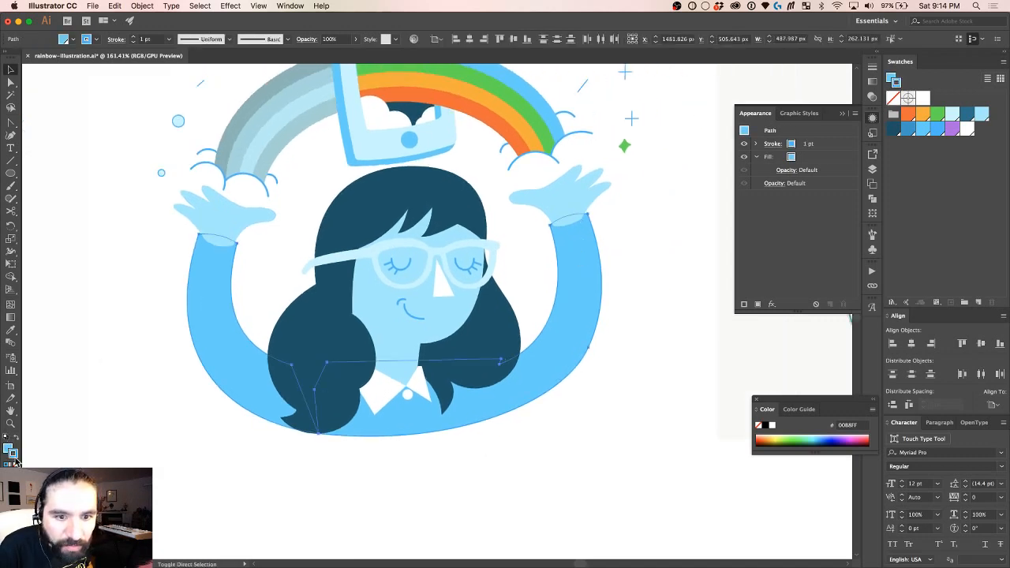
{"action": "left_click", "coordinate": [186, 459]}
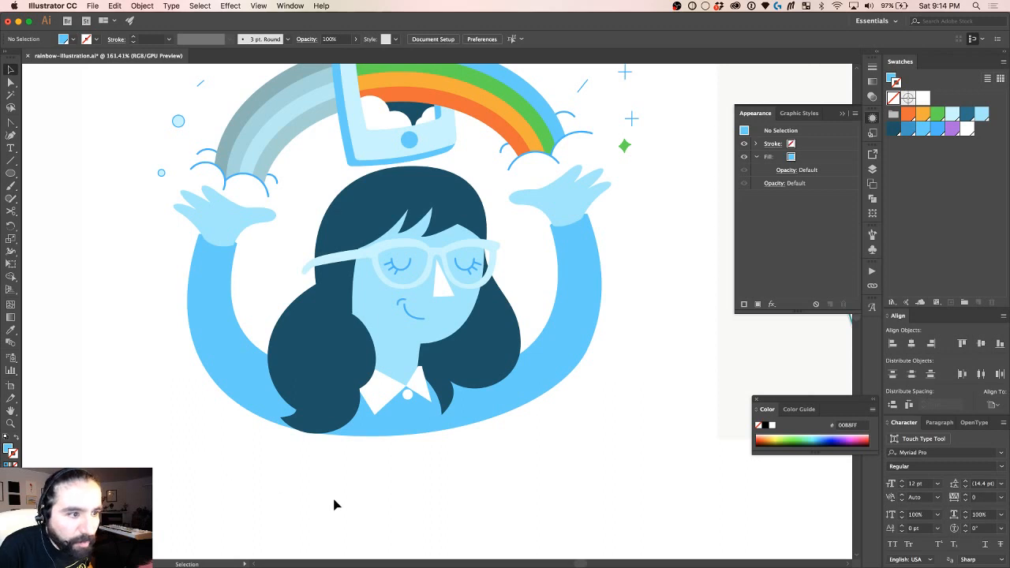
Step: Draw an ellipse about 50 × 23 px on the woman's cheek below the glasses and give it an orange fill without stroke
{"action": "scroll", "coordinate": [334, 505], "scroll_direction": "up", "scroll_amount": 2}
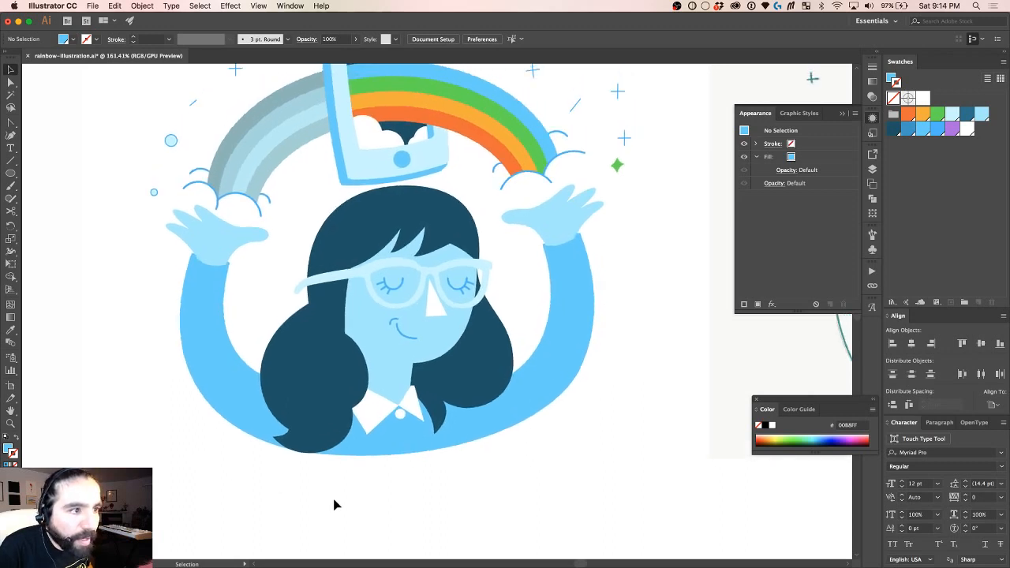
{"action": "scroll", "coordinate": [428, 295], "scroll_direction": "up", "scroll_amount": 2}
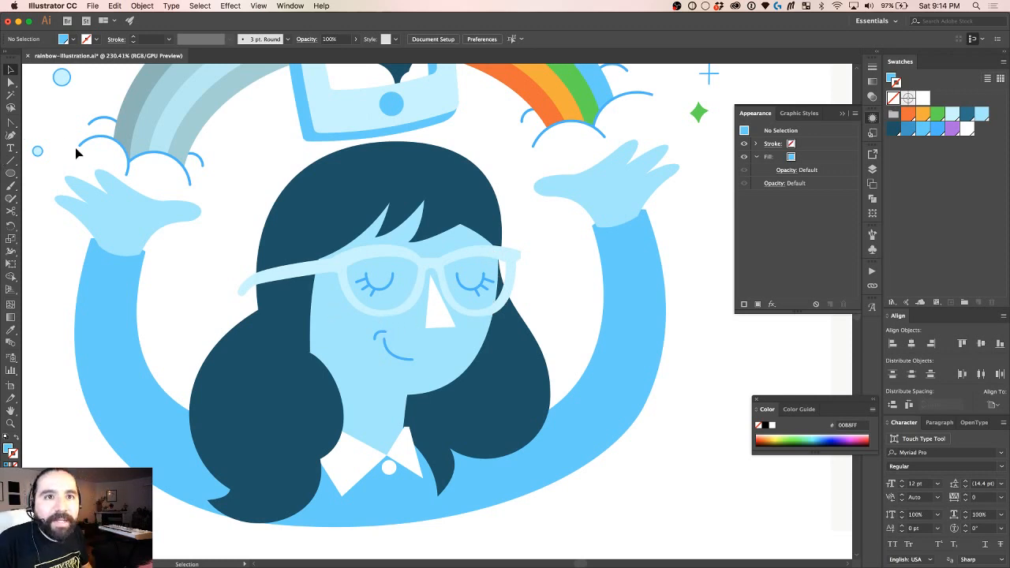
{"action": "left_click", "coordinate": [11, 173]}
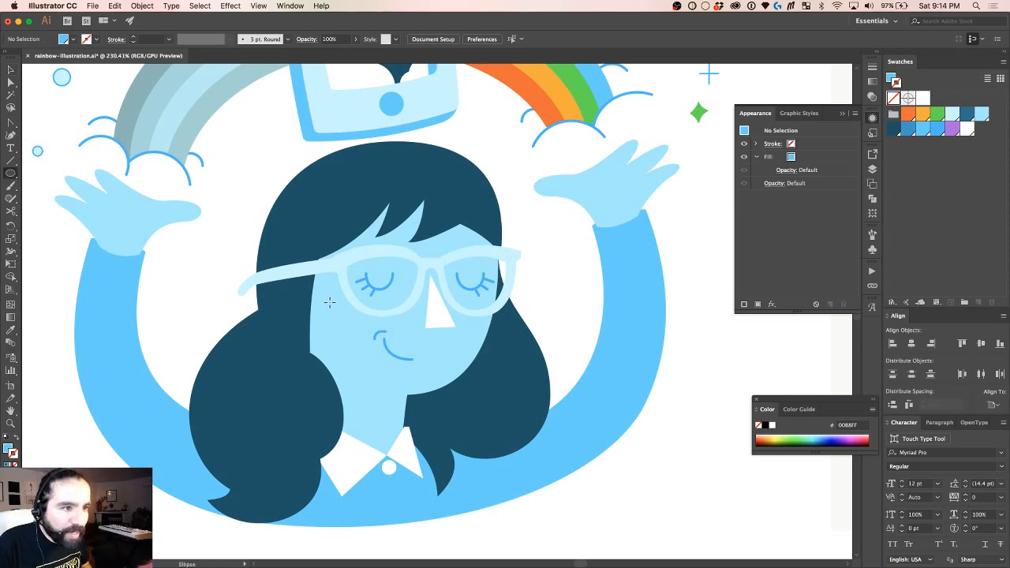
{"action": "left_click_drag", "start_coordinate": [329, 302], "coordinate": [388, 326]}
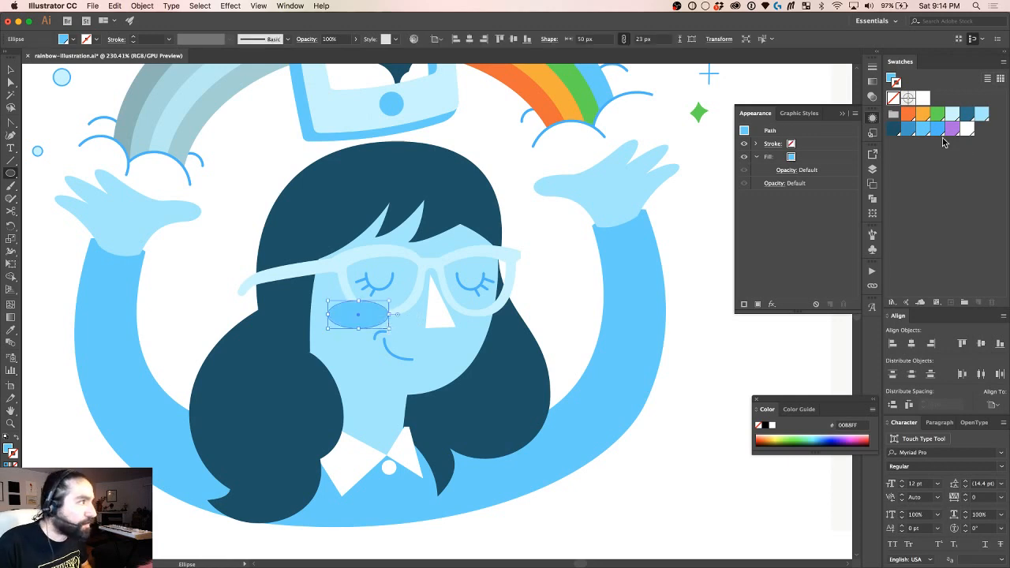
{"action": "left_click", "coordinate": [908, 115]}
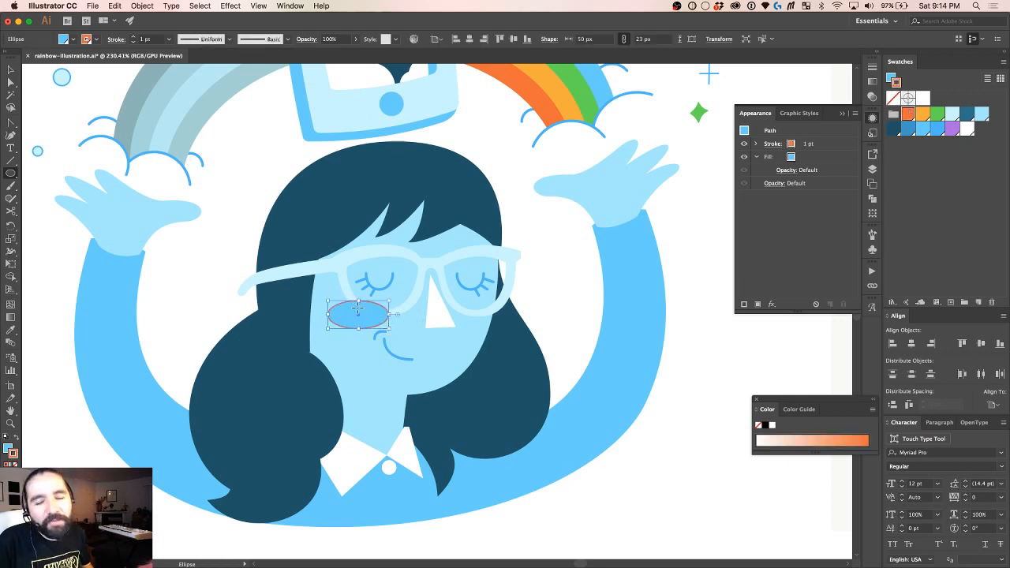
{"action": "left_click", "coordinate": [16, 439]}
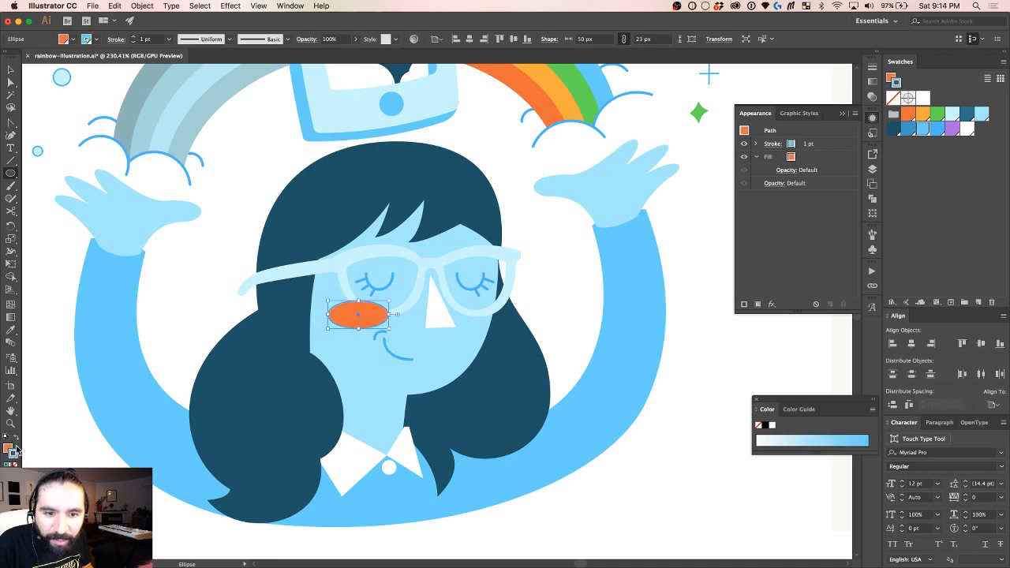
{"action": "left_click", "coordinate": [15, 464]}
{"action": "left_click", "coordinate": [8, 447]}
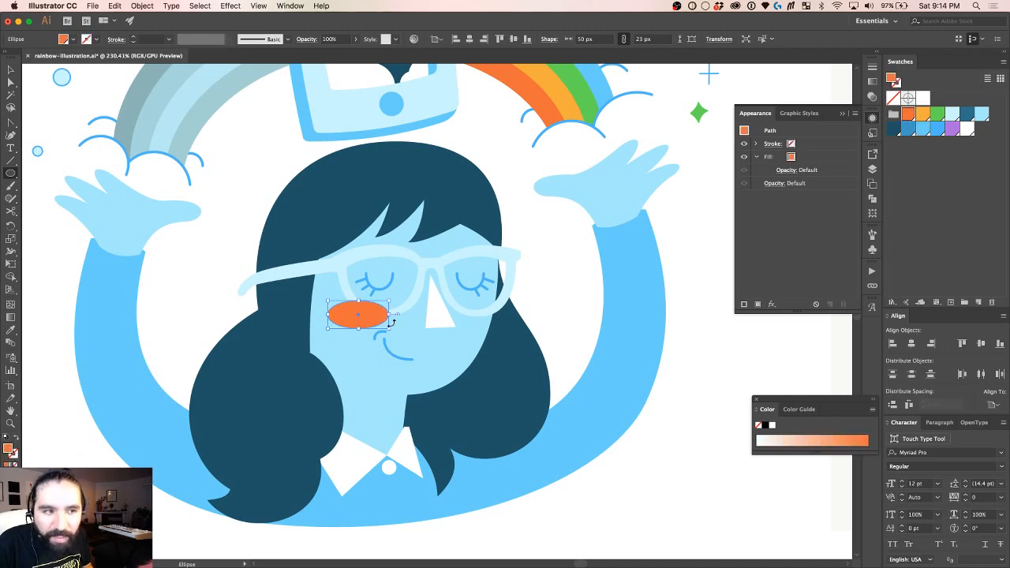
Step: Narrow the cheek ellipse to about 31 px wide and set its opacity to 20%
{"action": "left_click_drag", "start_coordinate": [392, 314], "coordinate": [367, 316]}
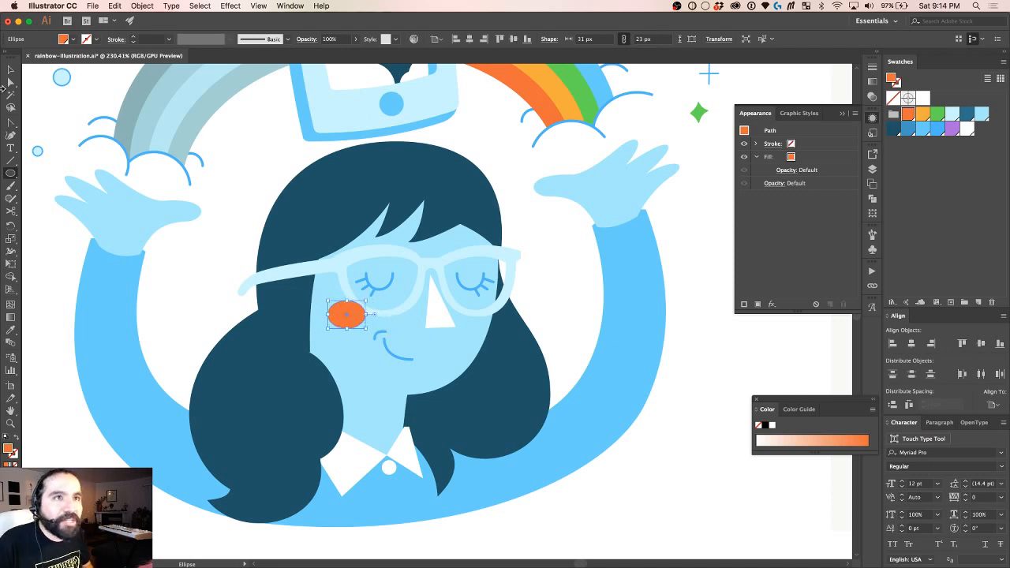
{"action": "left_click", "coordinate": [329, 39]}
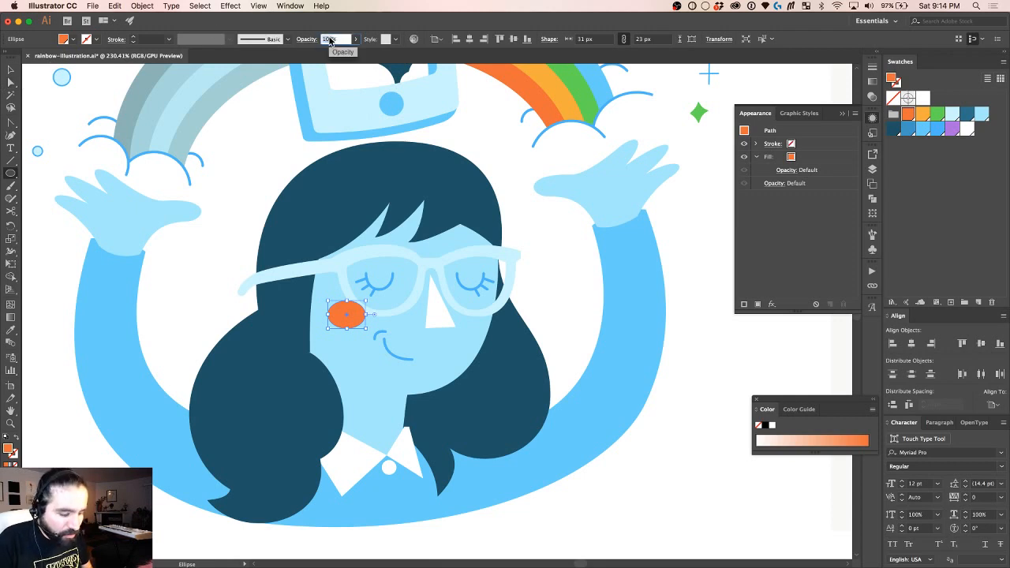
{"action": "type", "text": "20"}
{"action": "key", "text": "Return"}
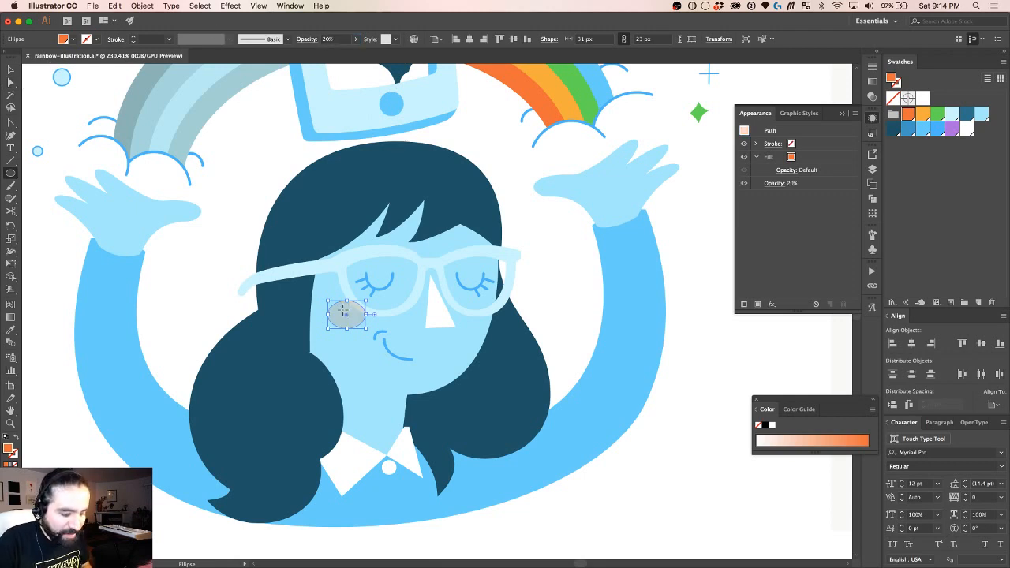
Step: Cut the translucent orange ellipse from the cheek and paste it back into the artwork
{"action": "key", "text": "v"}
{"action": "key", "text": "a"}
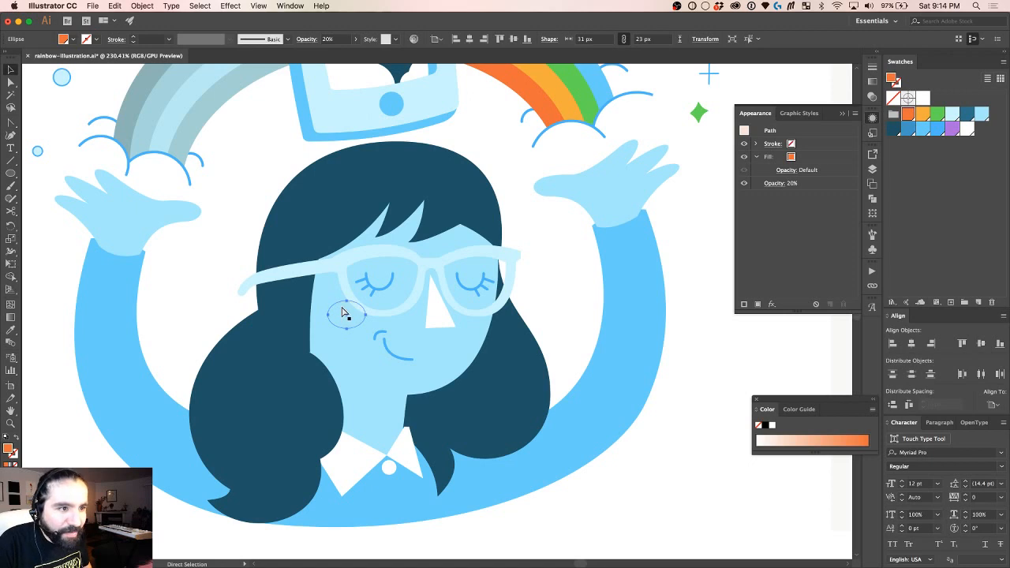
{"action": "key", "text": "v"}
{"action": "left_click", "coordinate": [385, 314]}
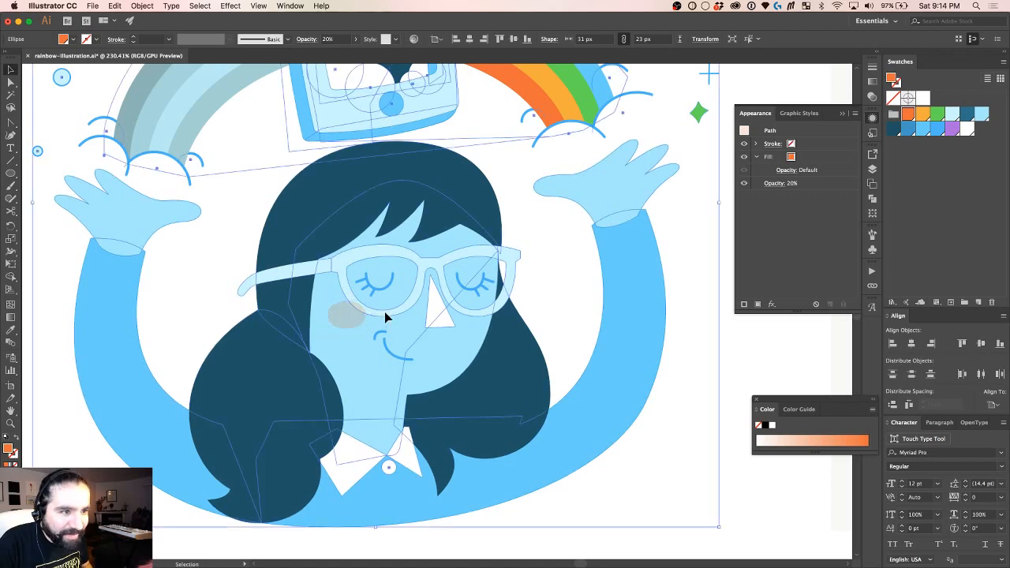
{"action": "key", "text": "a"}
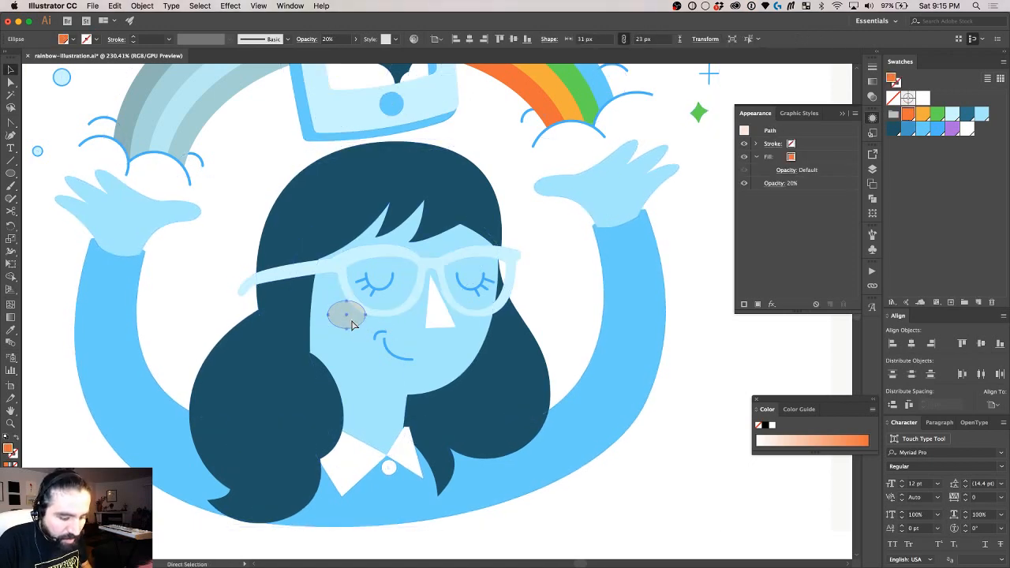
{"action": "left_click", "coordinate": [348, 327]}
{"action": "key", "text": "v"}
{"action": "key", "text": "super+f"}
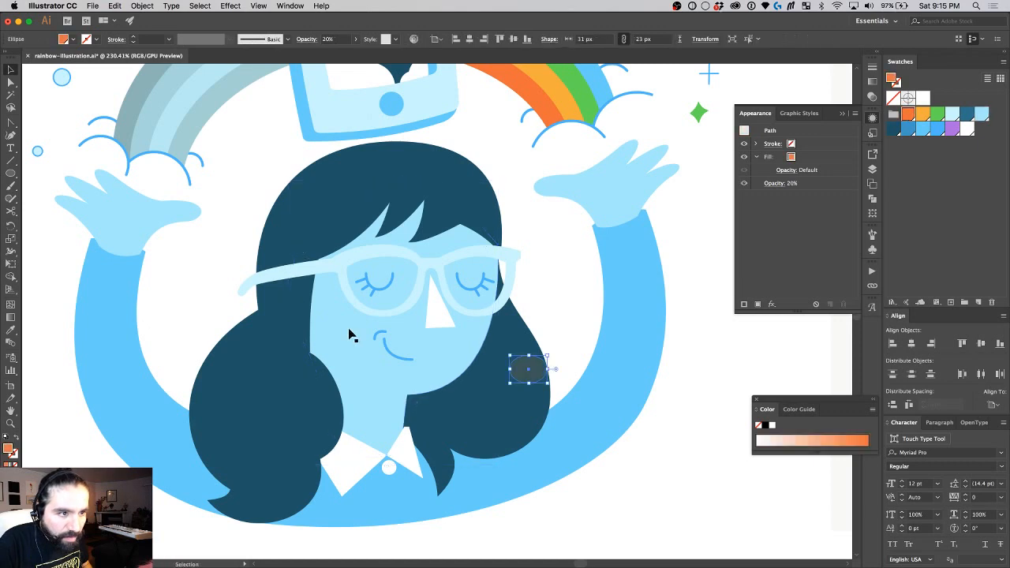
Step: Move the pasted blush ellipse back onto the woman's cheek, just below the glasses, and keep it selected
{"action": "key", "text": "shift+Left"}
{"action": "key", "text": "shift+Left"}
{"action": "key", "text": "shift+Left"}
{"action": "key", "text": "shift+Left"}
{"action": "key", "text": "shift+Left"}
{"action": "key", "text": "shift+Left"}
{"action": "key", "text": "shift+Left"}
{"action": "key", "text": "shift+Left"}
{"action": "key", "text": "shift+Left"}
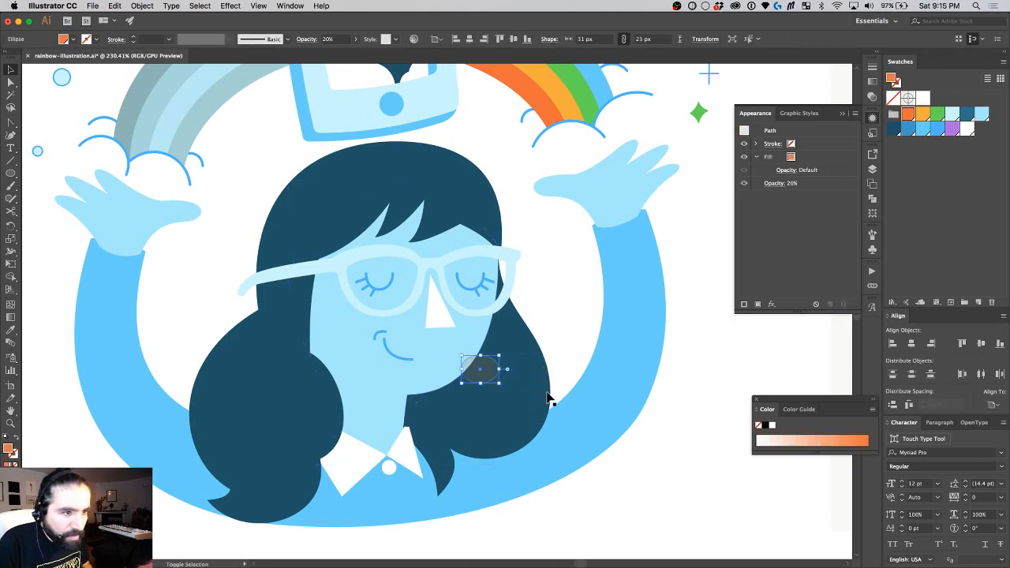
{"action": "key", "text": "shift+Up"}
{"action": "key", "text": "shift+Up"}
{"action": "key", "text": "shift+Up"}
{"action": "key", "text": "shift+Left"}
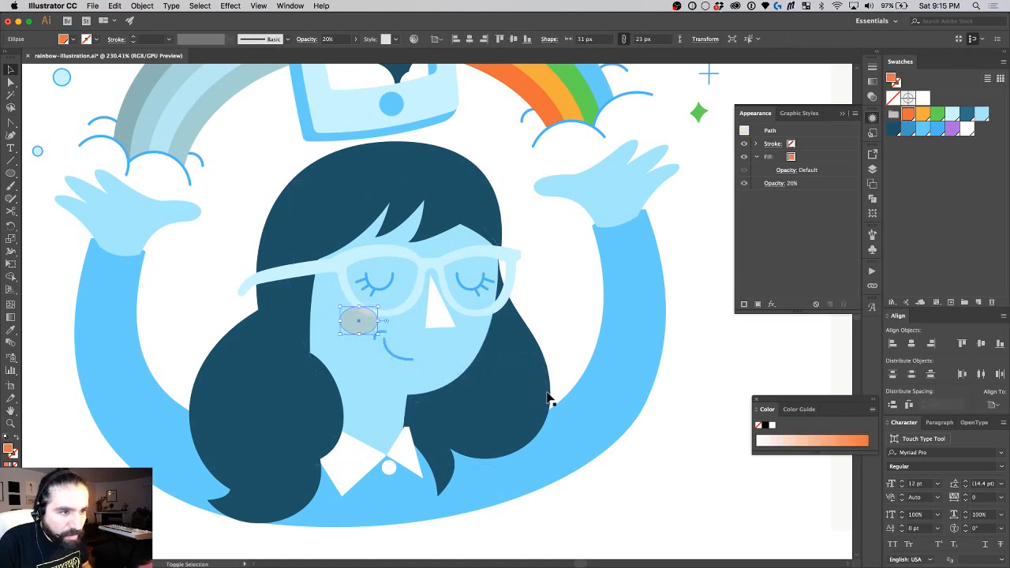
{"action": "key", "text": "shift+Left"}
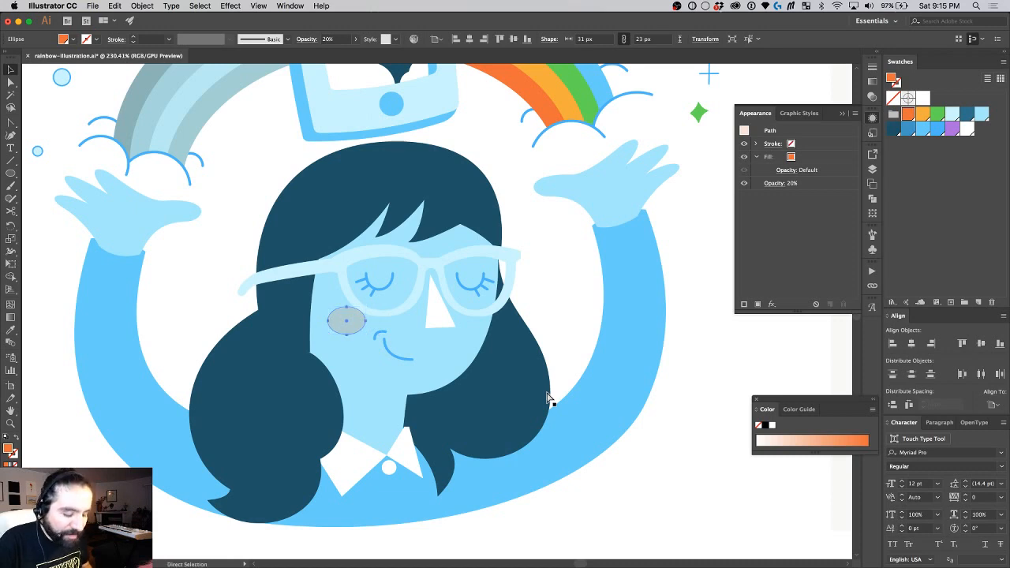
Step: Ungroup the illustration and bring the glasses in front of the blush ellipse
{"action": "key", "text": "super+shift+a"}
{"action": "left_click", "coordinate": [376, 311]}
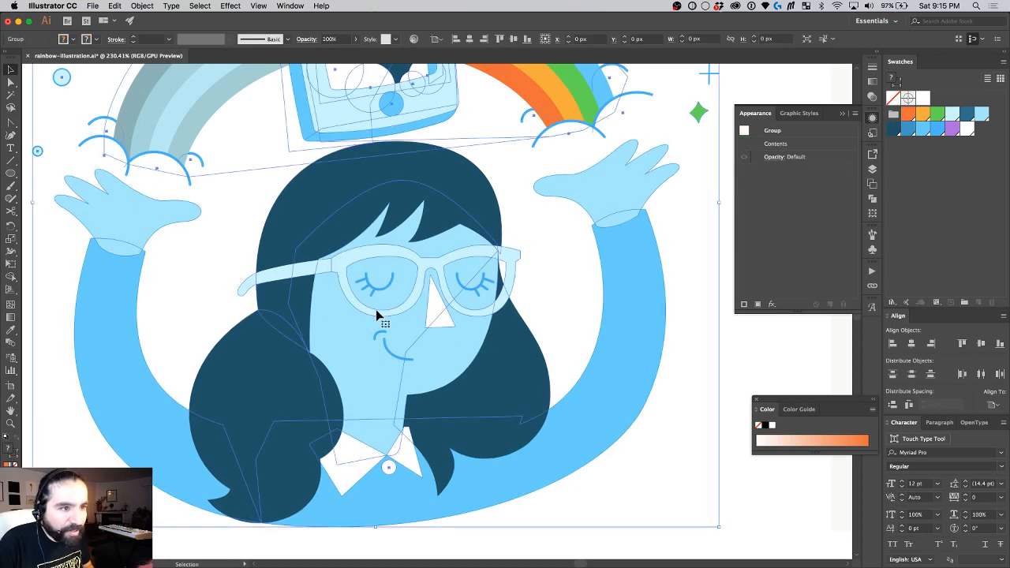
{"action": "key", "text": "super"}
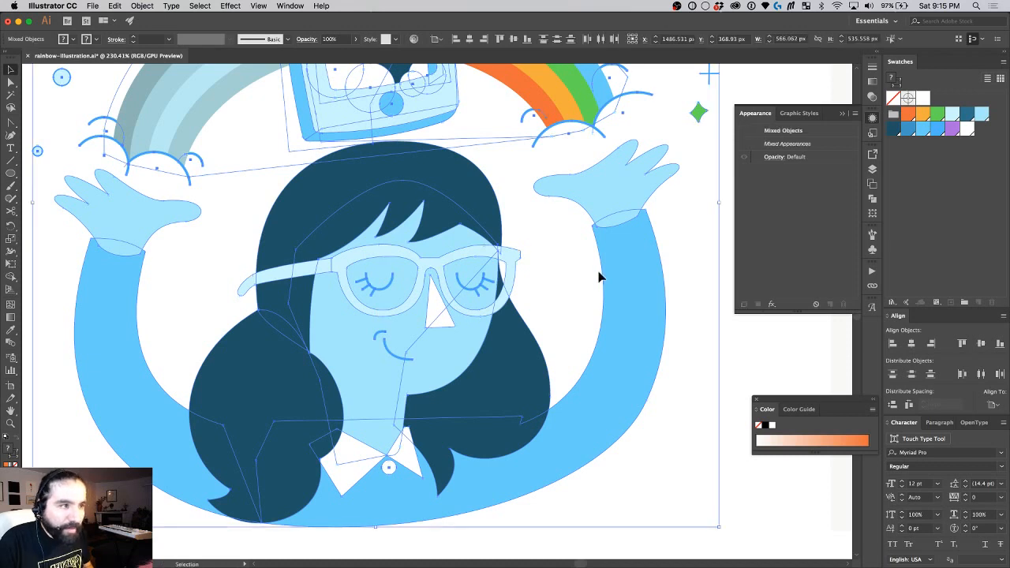
{"action": "left_click", "coordinate": [564, 267]}
{"action": "left_click", "coordinate": [357, 312]}
{"action": "left_click", "coordinate": [357, 314]}
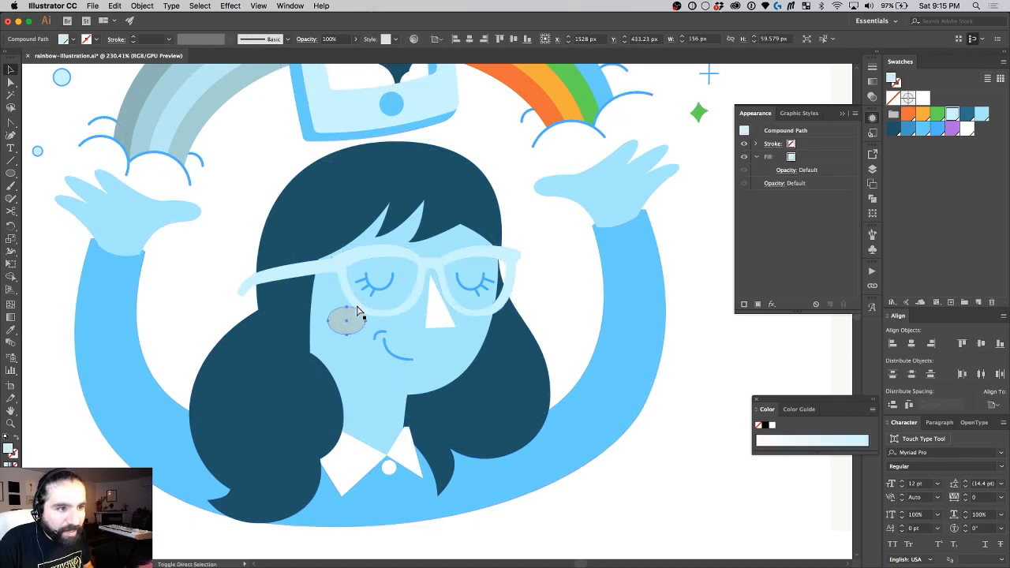
Step: Nudge the blush ellipse up slightly under the glasses, duplicate it onto the other cheek and deselect it
{"action": "key", "text": "Up"}
{"action": "key", "text": "Up"}
{"action": "key", "text": "Up"}
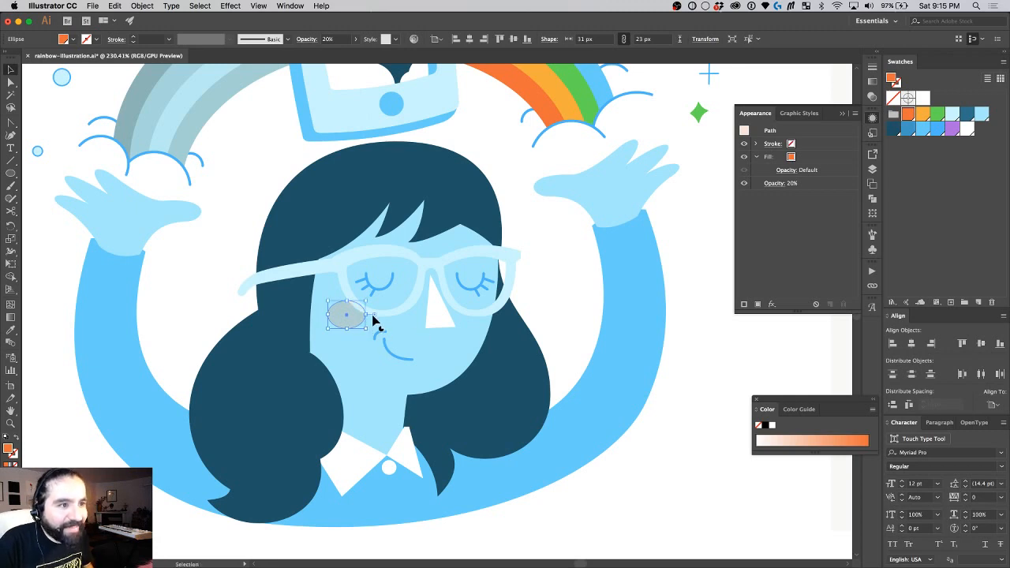
{"action": "left_click_drag", "start_coordinate": [357, 320], "coordinate": [499, 322]}
{"action": "left_click", "coordinate": [581, 295]}
Step: Select all the color palette squares and move them above the blue line sketch
{"action": "scroll", "coordinate": [580, 296], "scroll_direction": "down", "scroll_amount": 5}
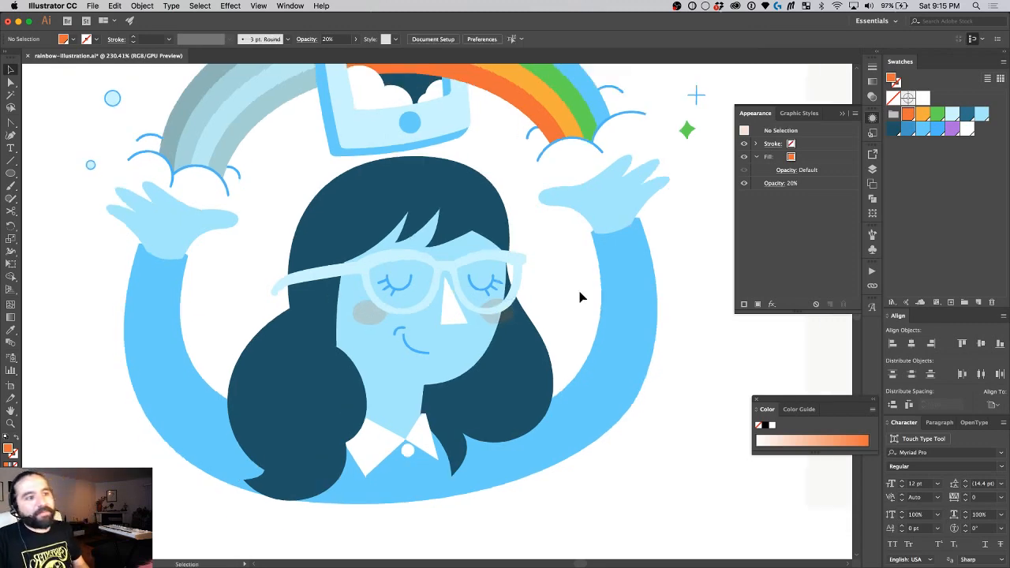
{"action": "scroll", "coordinate": [580, 297], "scroll_direction": "left", "scroll_amount": 2}
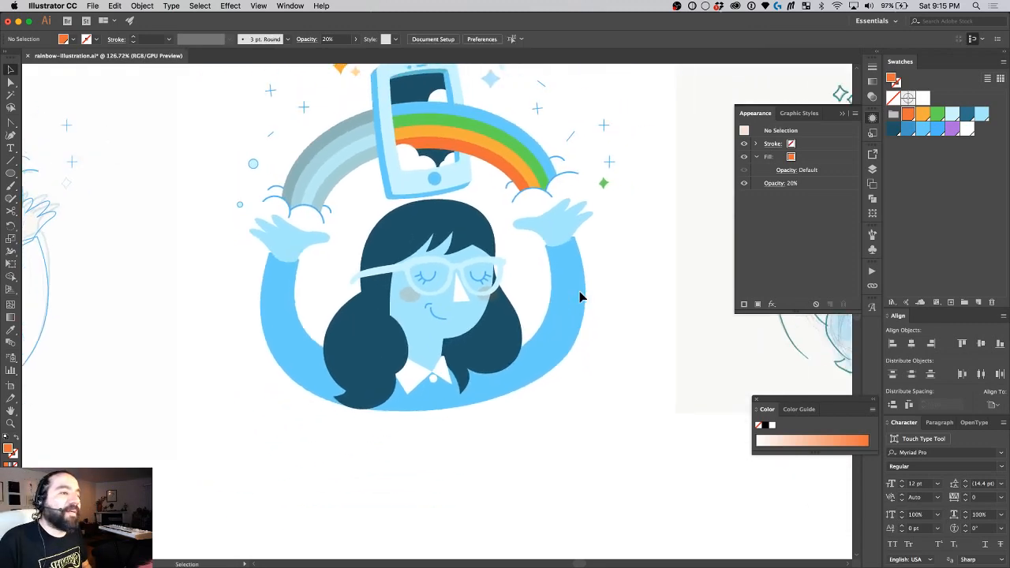
{"action": "scroll", "coordinate": [579, 297], "scroll_direction": "down", "scroll_amount": 5}
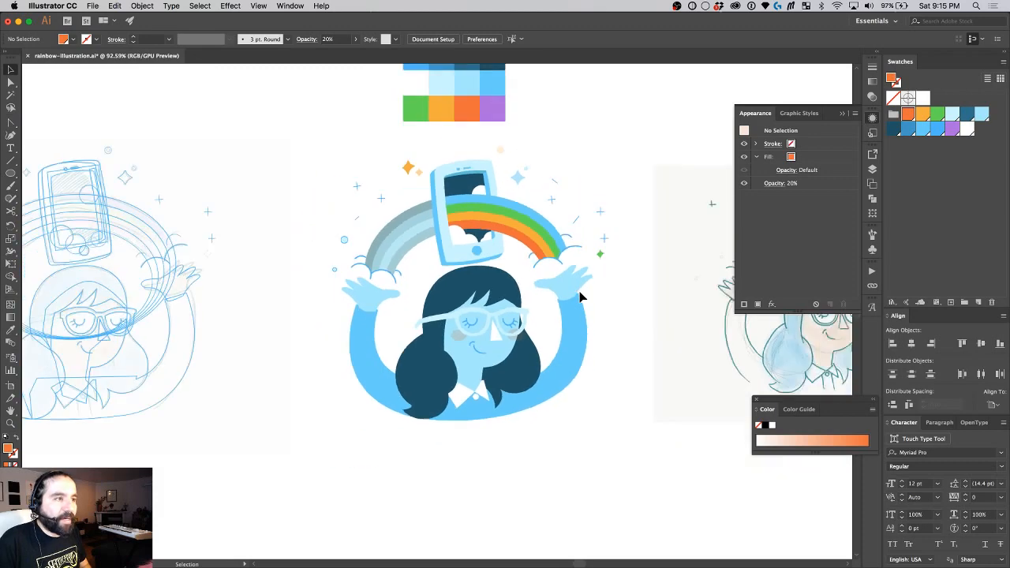
{"action": "left_click", "coordinate": [658, 288]}
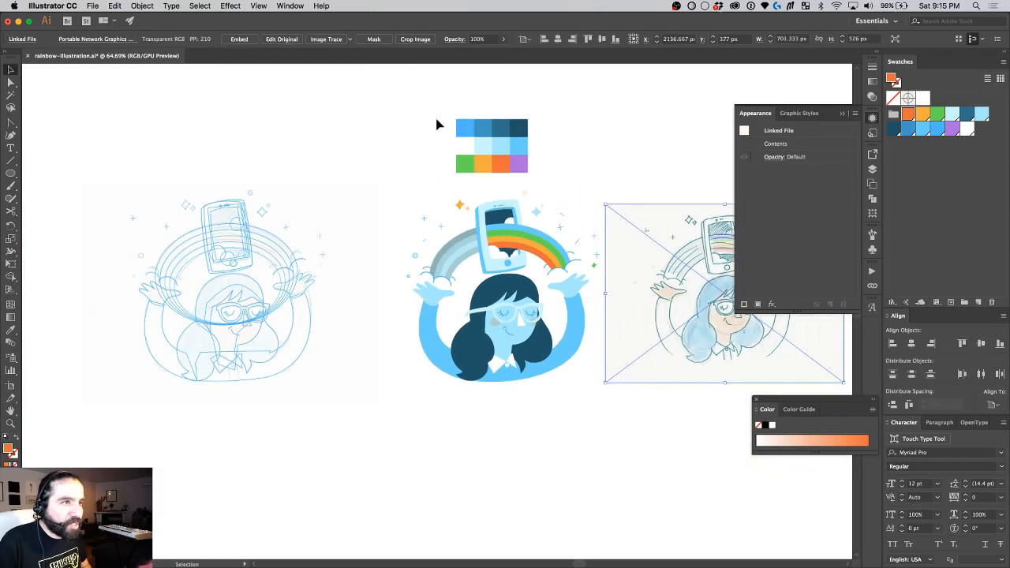
{"action": "left_click_drag", "start_coordinate": [440, 124], "coordinate": [211, 168]}
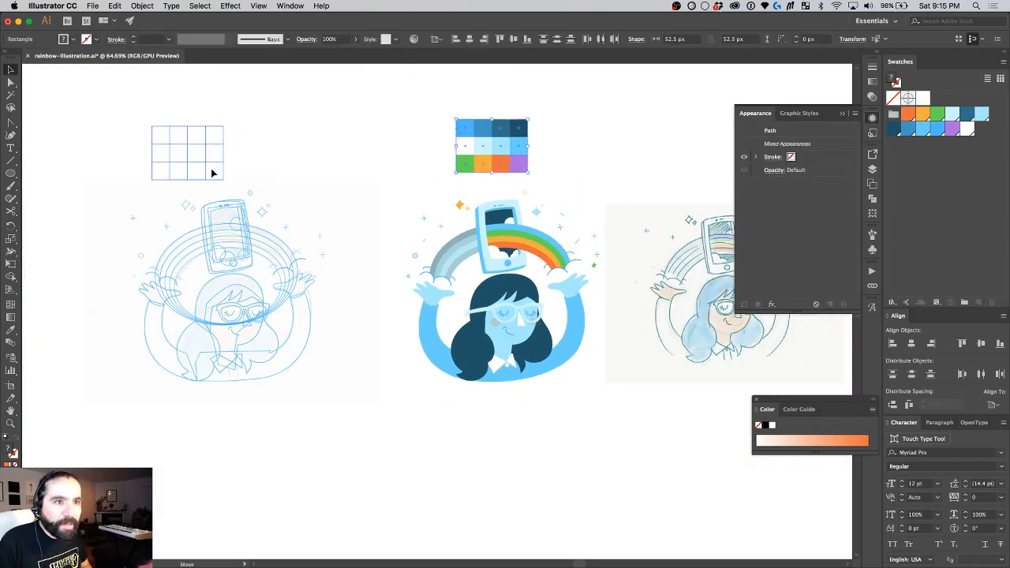
Step: Hide the Appearance and Color panels, frame the illustration beside the colored reference sketch and clear the selection
{"action": "left_click", "coordinate": [872, 134]}
{"action": "scroll", "coordinate": [677, 236], "scroll_direction": "right", "scroll_amount": 5}
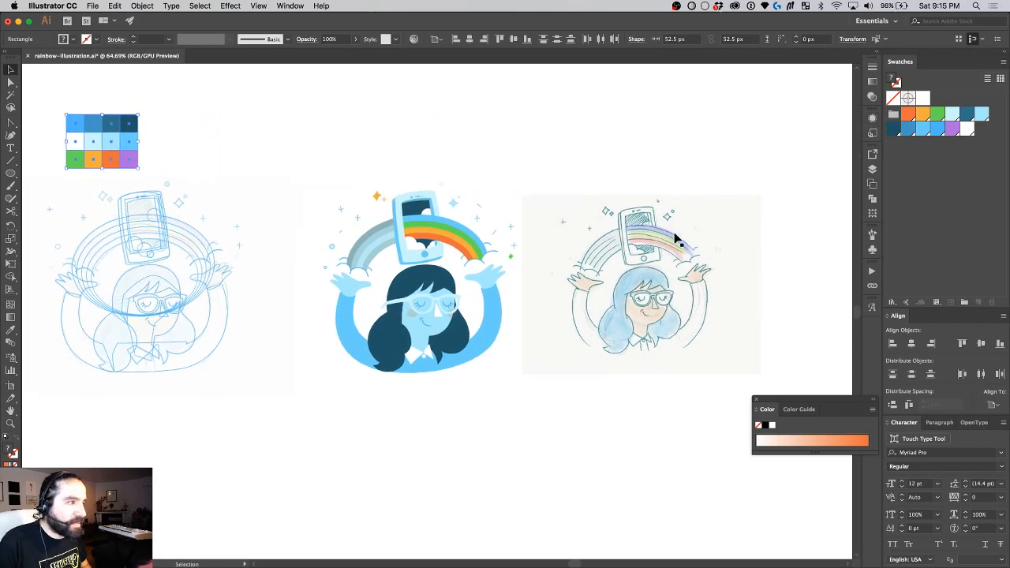
{"action": "key", "text": "z"}
{"action": "left_click_drag", "start_coordinate": [278, 166], "coordinate": [795, 450]}
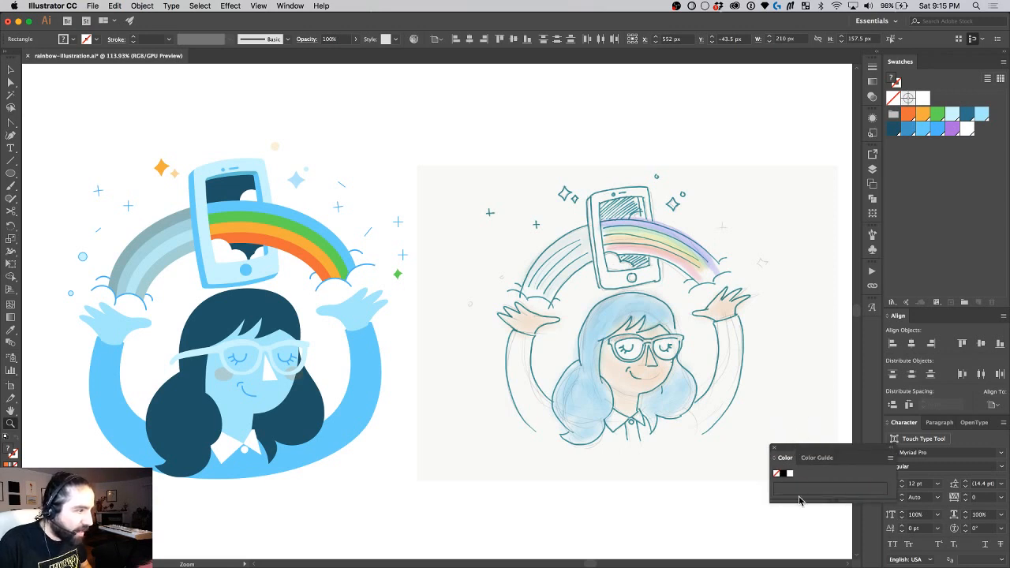
{"action": "left_click_drag", "start_coordinate": [792, 450], "coordinate": [786, 447]}
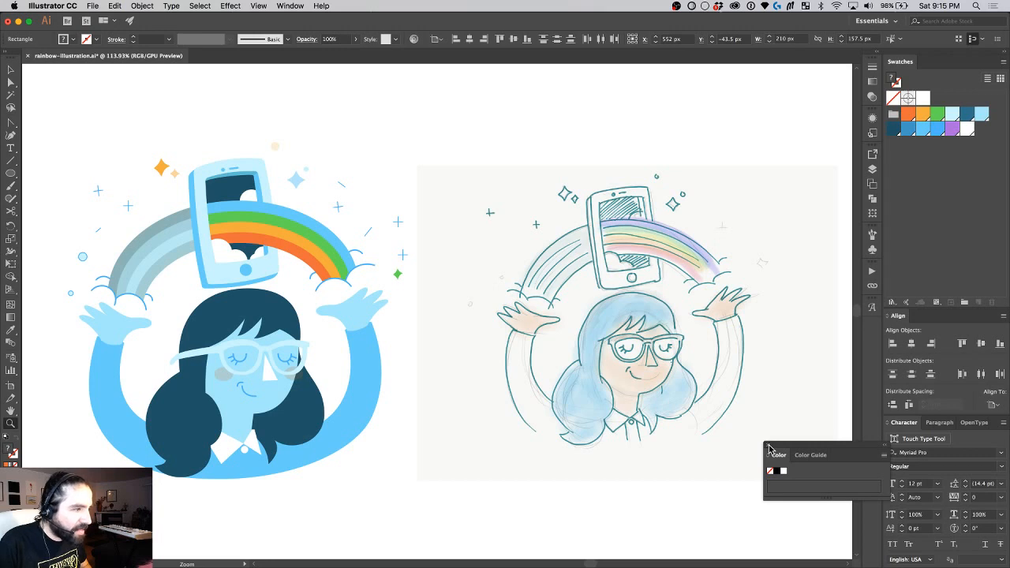
{"action": "scroll", "coordinate": [629, 405], "scroll_direction": "right", "scroll_amount": 1}
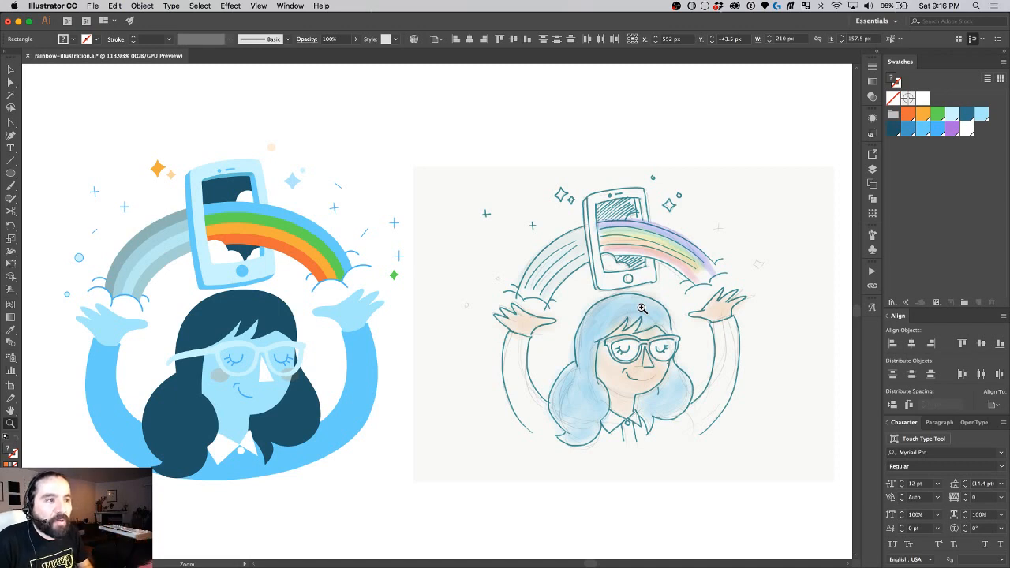
{"action": "key", "text": "v"}
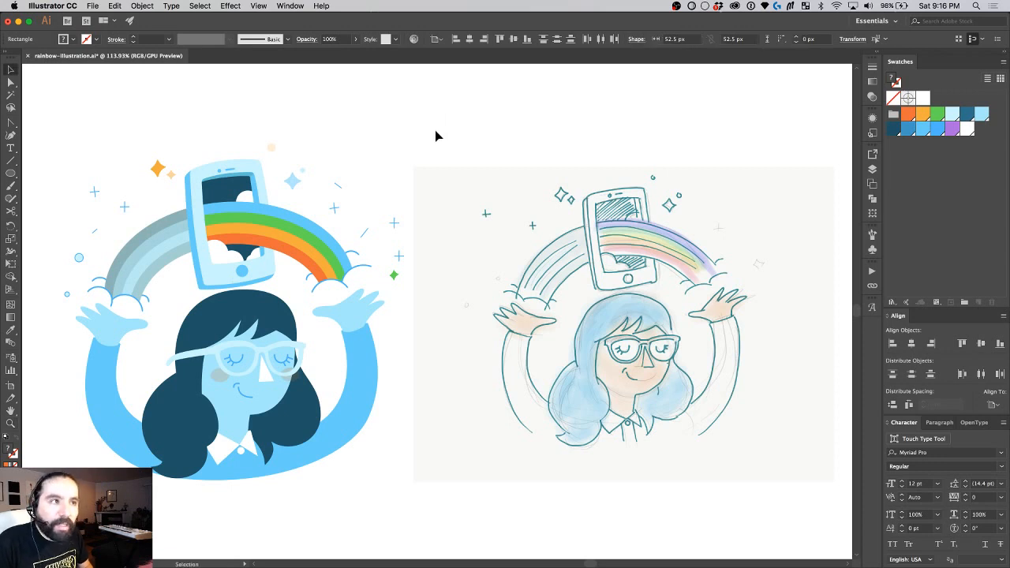
{"action": "left_click", "coordinate": [436, 136]}
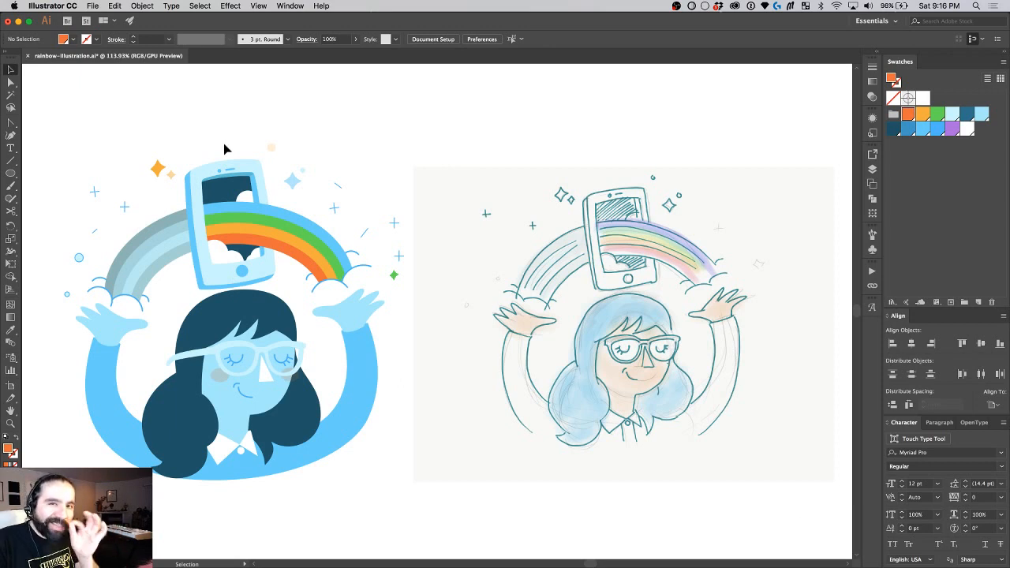
Step: Group the large and small orange sparkles beside the phone
{"action": "scroll", "coordinate": [225, 149], "scroll_direction": "left", "scroll_amount": 3}
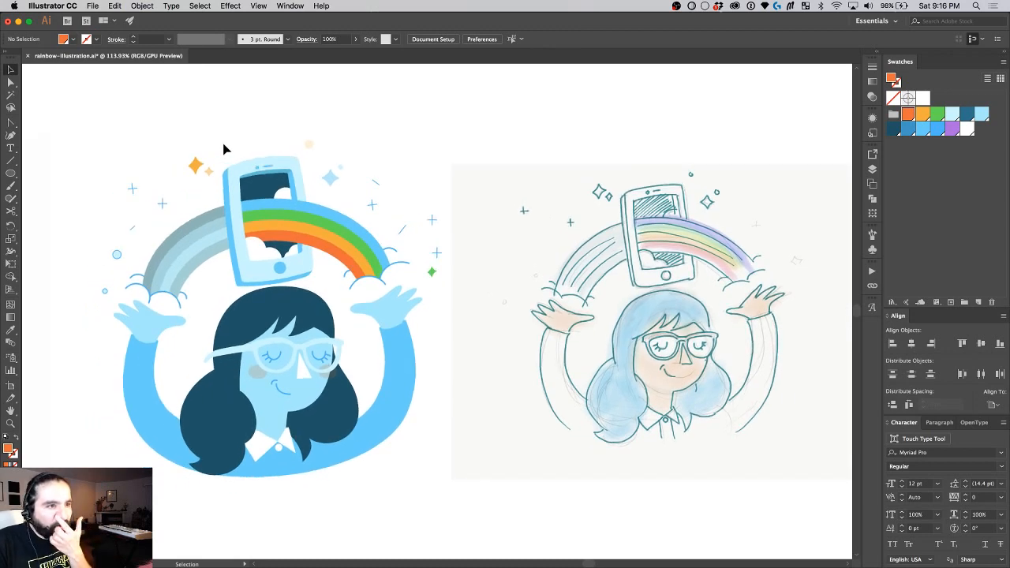
{"action": "scroll", "coordinate": [225, 149], "scroll_direction": "right", "scroll_amount": 2}
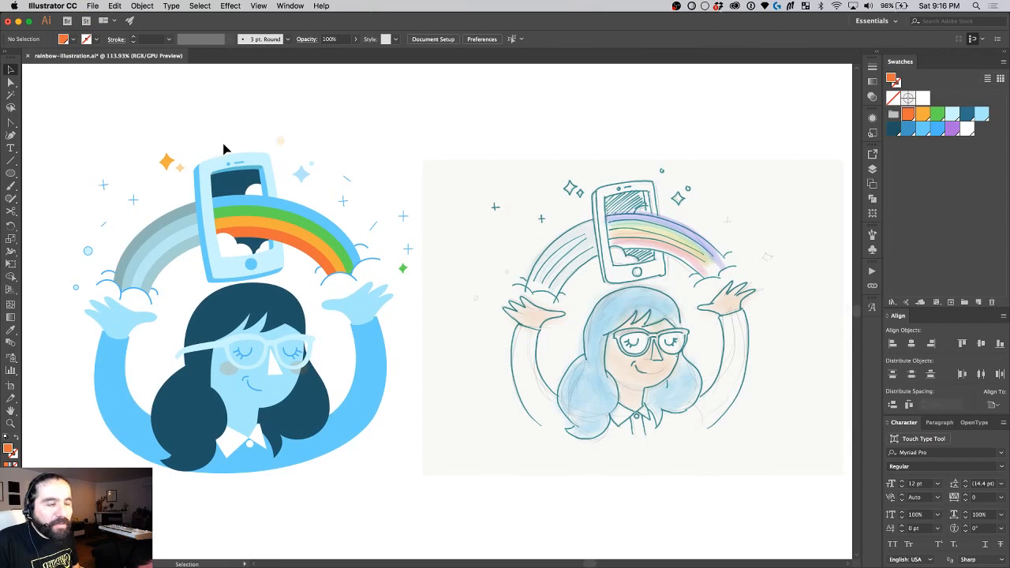
{"action": "left_click", "coordinate": [166, 162]}
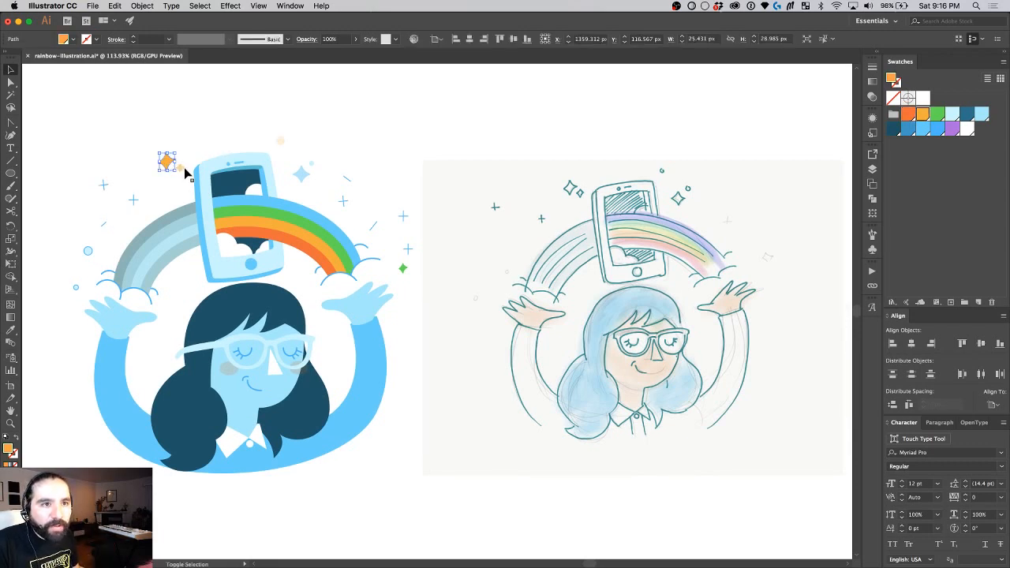
{"action": "left_click_drag", "start_coordinate": [148, 144], "coordinate": [193, 192]}
{"action": "key", "text": "super+g"}
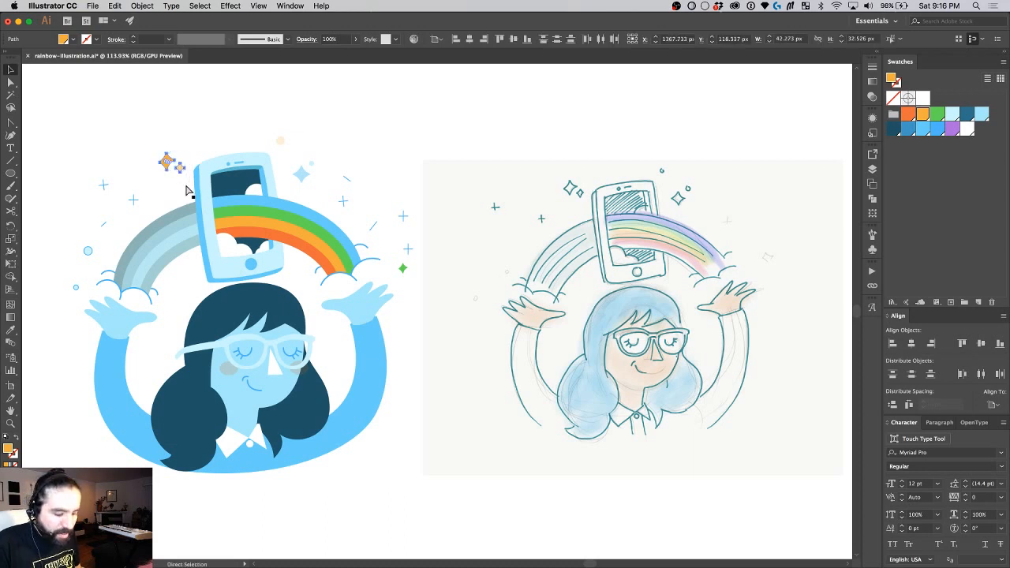
Step: Set the opacity of the orange sparkle group to 60% and deselect it
{"action": "left_click", "coordinate": [340, 39]}
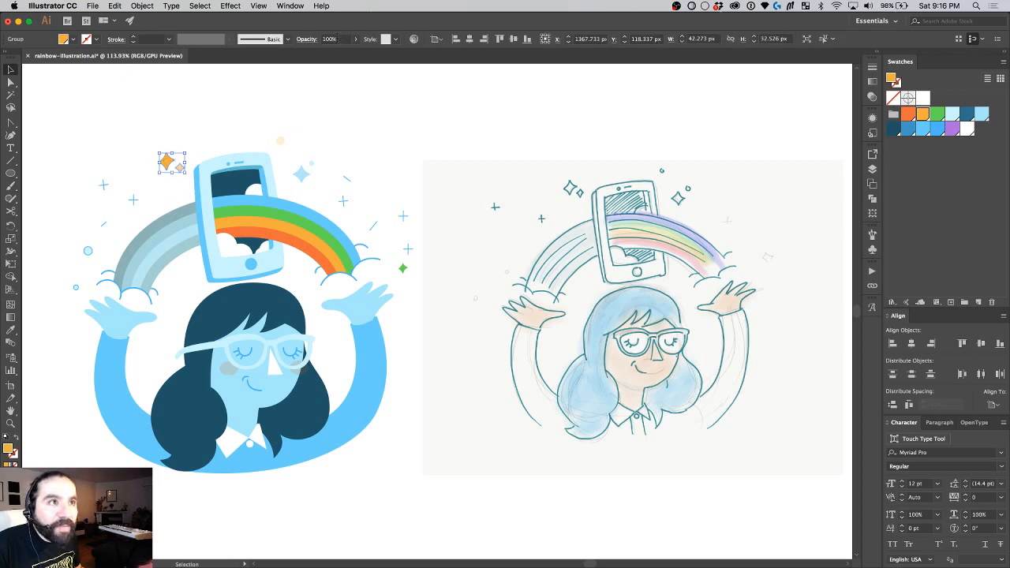
{"action": "type", "text": "80"}
{"action": "key", "text": "Return"}
{"action": "type", "text": "90"}
{"action": "key", "text": "Return"}
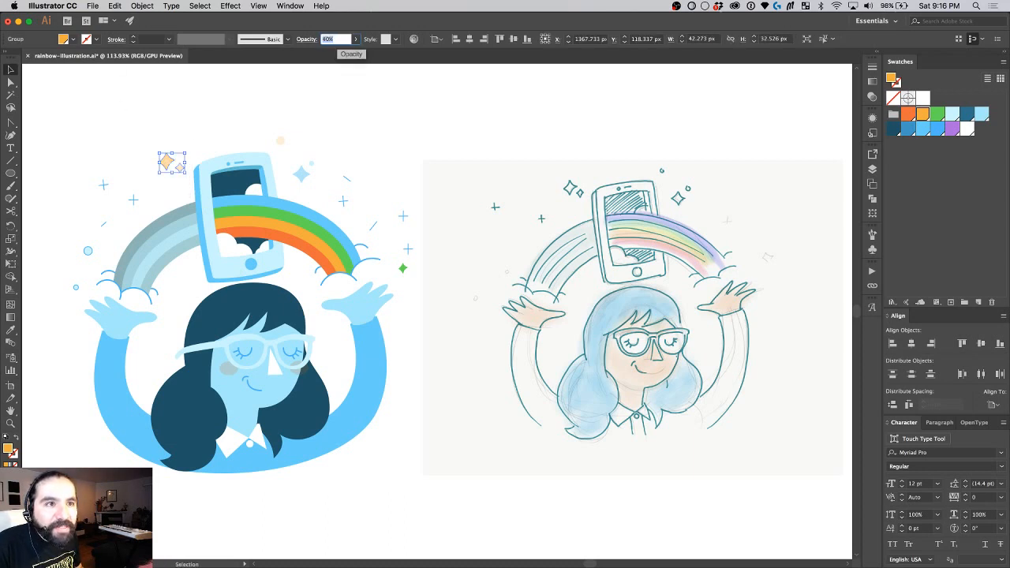
{"action": "left_click", "coordinate": [185, 140]}
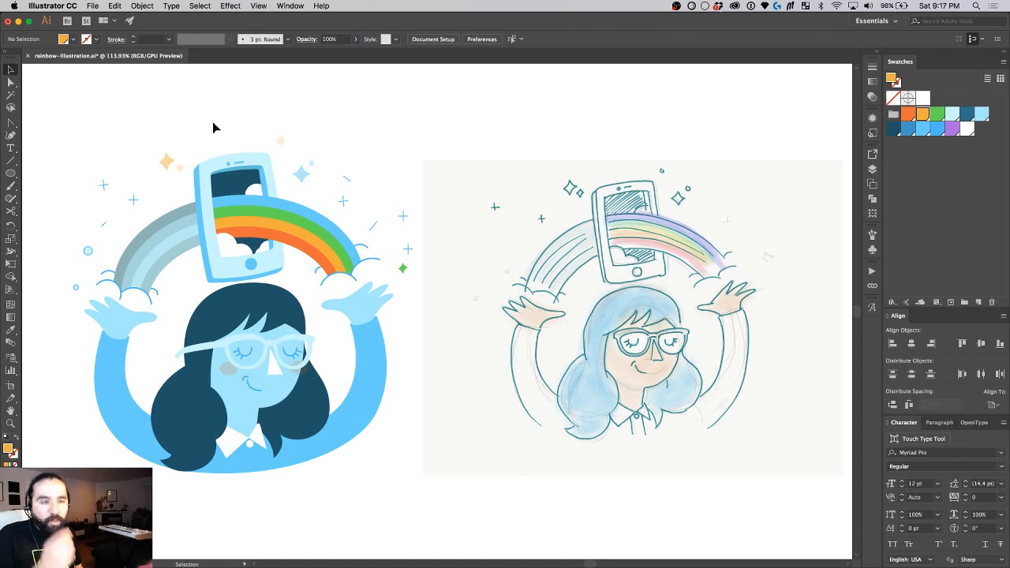